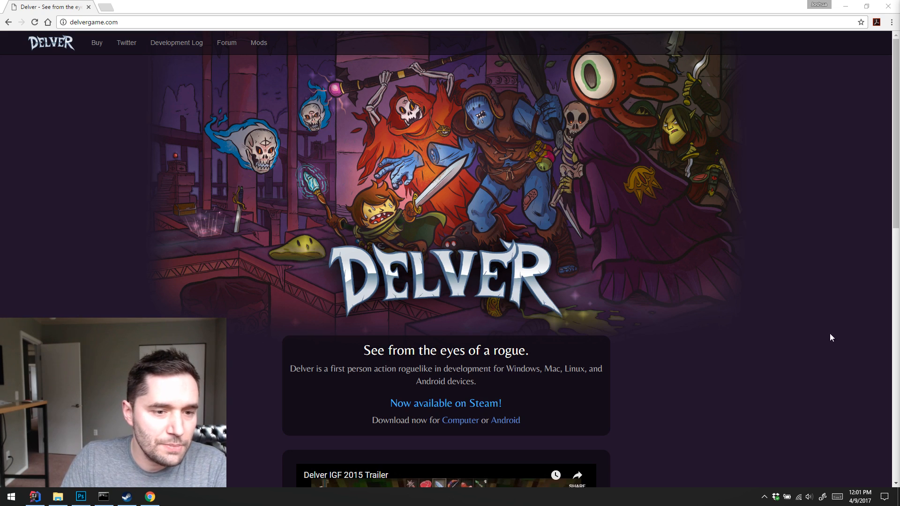
Look through the Delver website down to its download and purchase section, including the price, and close the browser
click(816, 259)
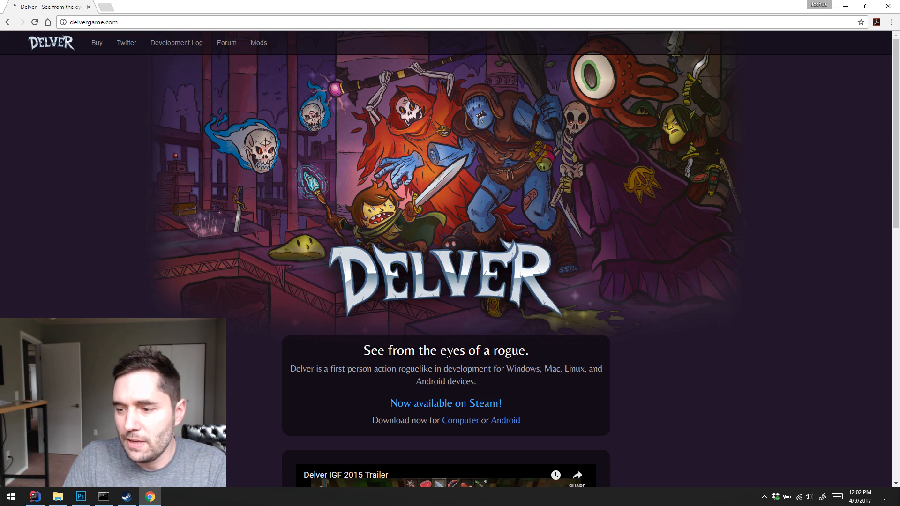
click(794, 269)
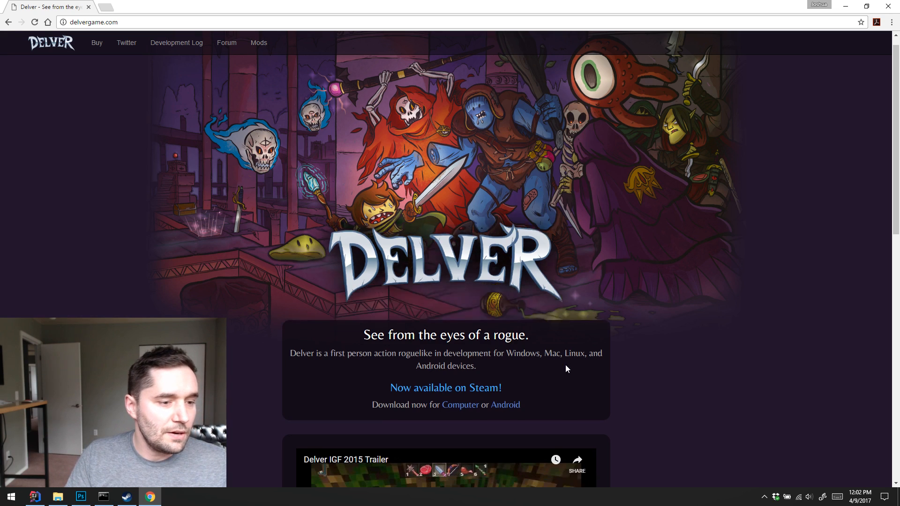
scroll(565, 364, down, 2)
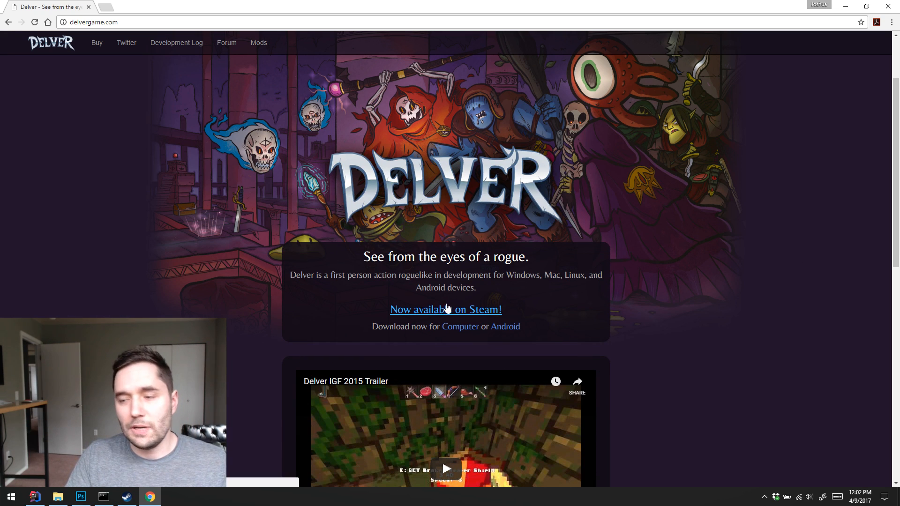
scroll(747, 265, down, 7)
scroll(750, 262, down, 3)
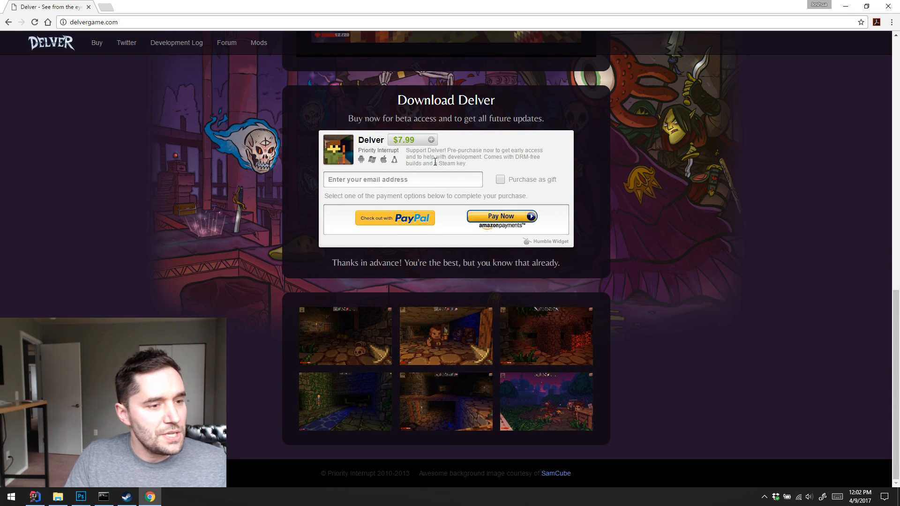
drag(437, 163, 468, 159)
click(468, 160)
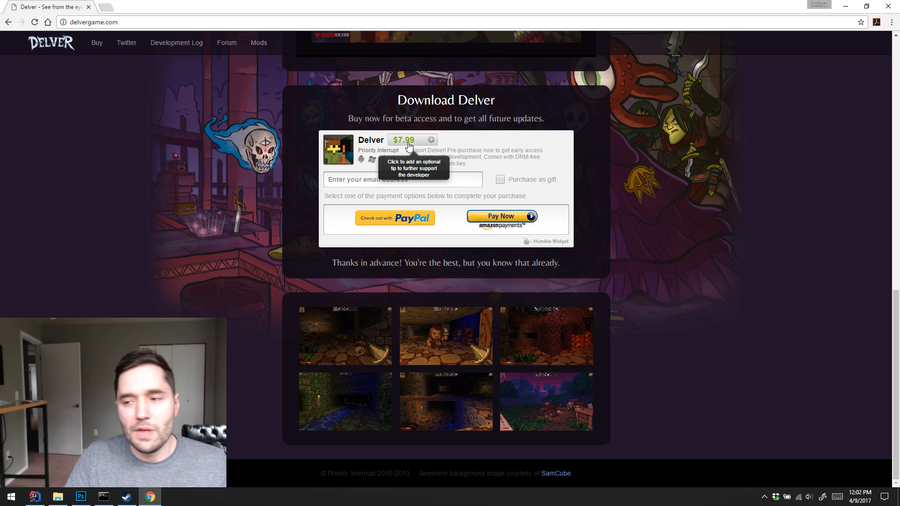
scroll(468, 179, up, 15)
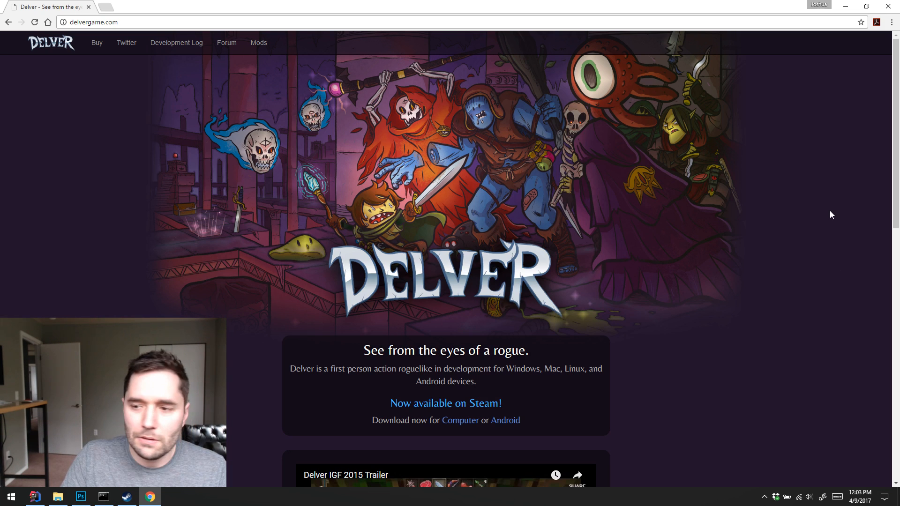
click(888, 6)
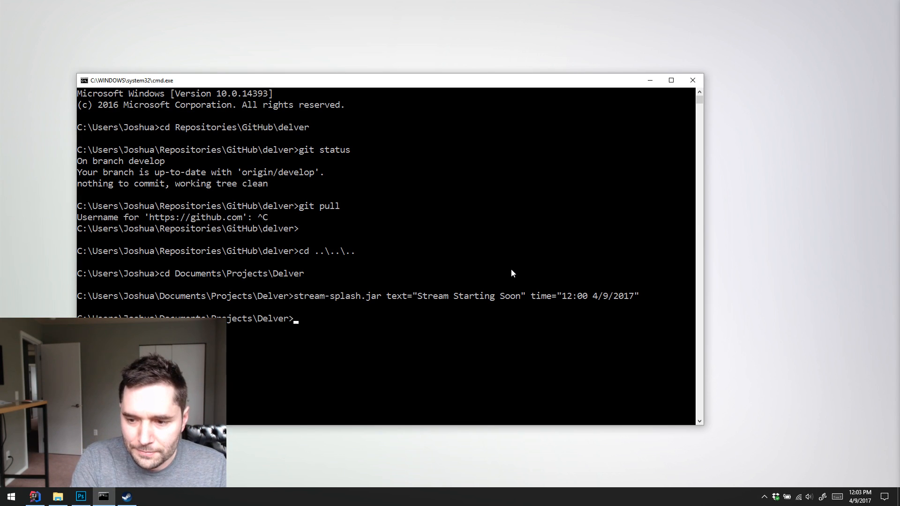
Move the command prompt up three folder levels from Documents\Projects\Delver with cd .. commands
text(cd)
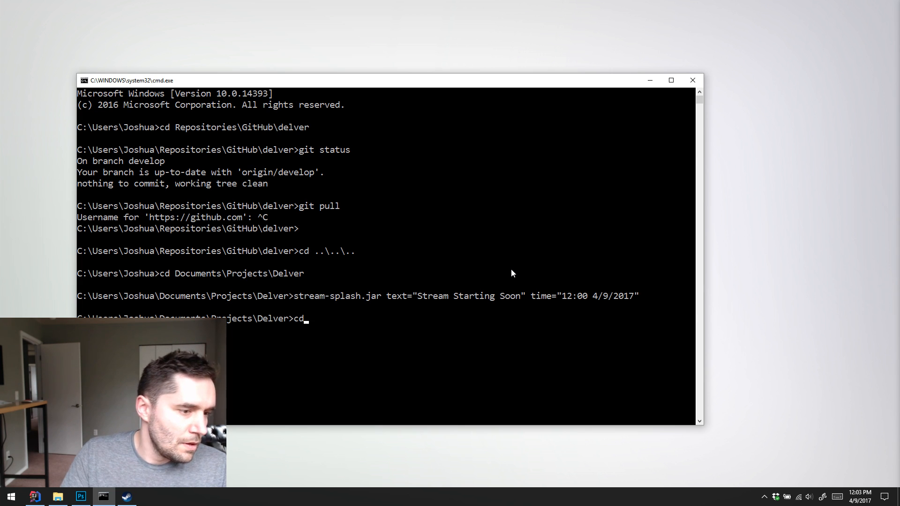
text( ..)
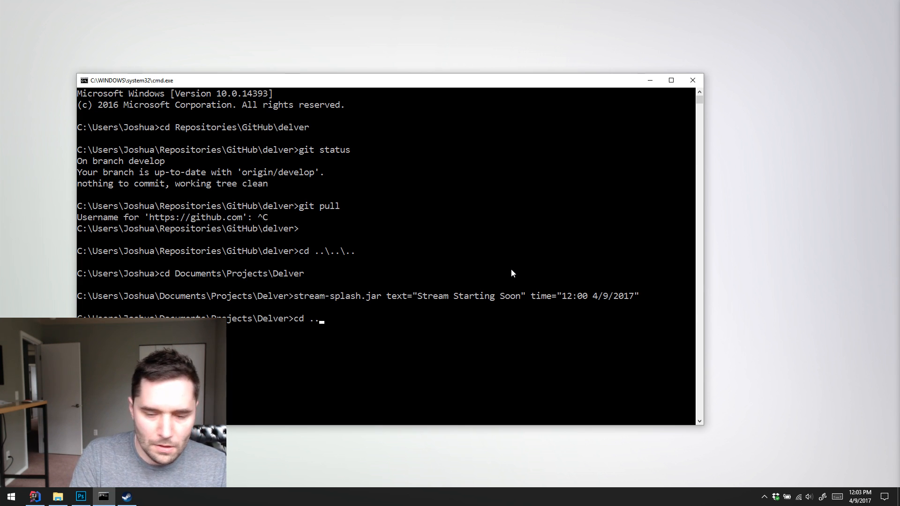
key(Return)
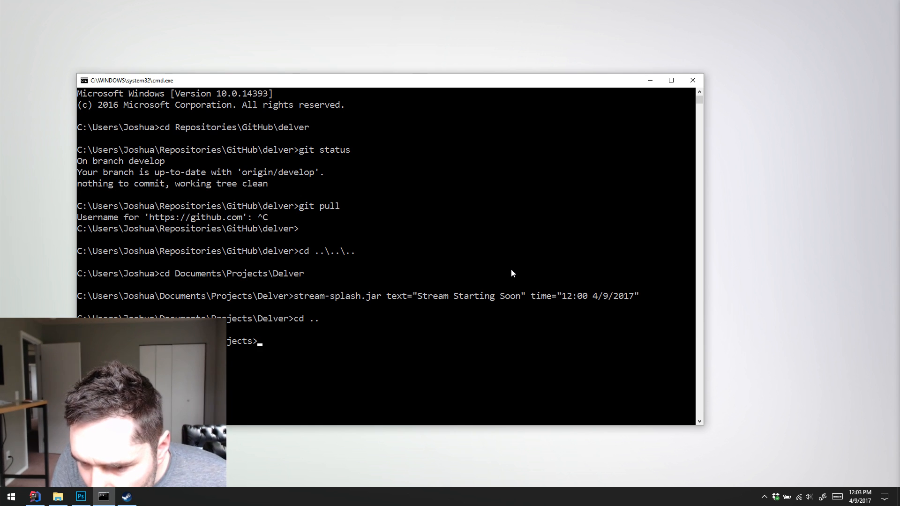
text(c)
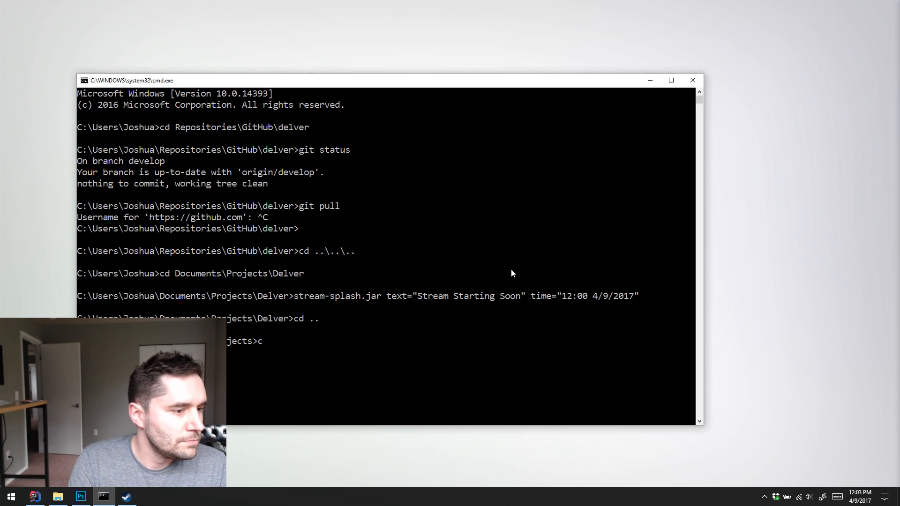
text(d ..)
key(Return)
Change into the Repositories folder and on to GitHub\delver in the command prompt
text(cd ..)
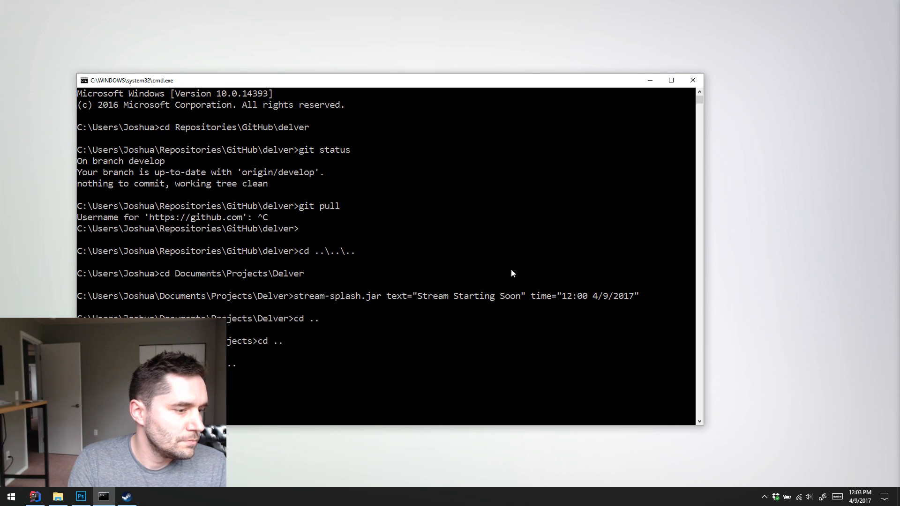
text(es)
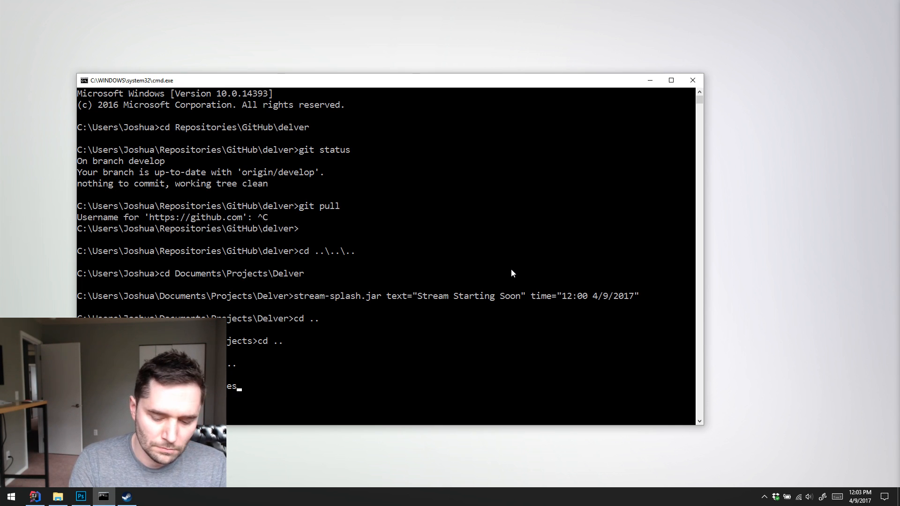
text(\)
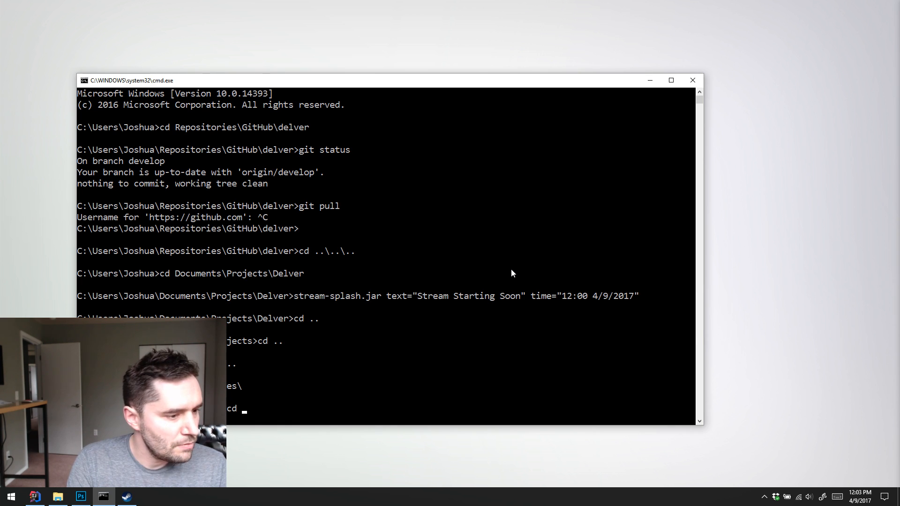
text(GitHub\delver)
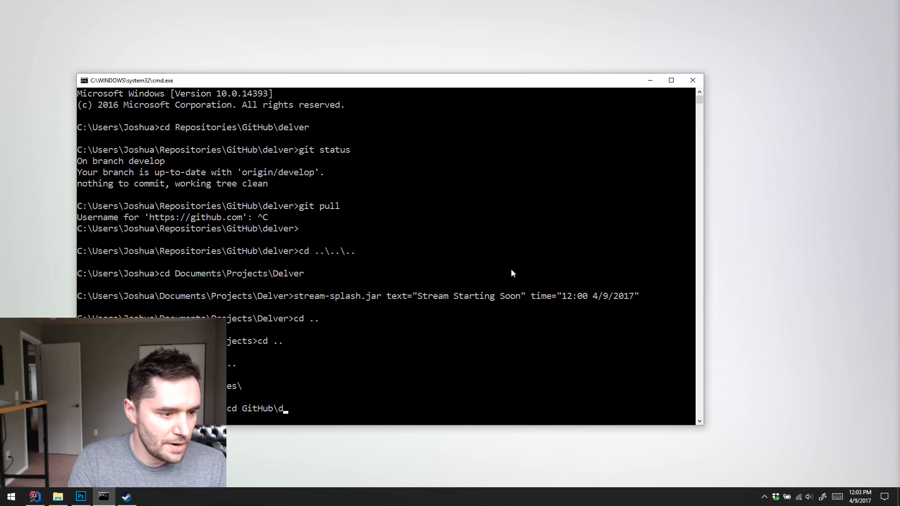
key(Return)
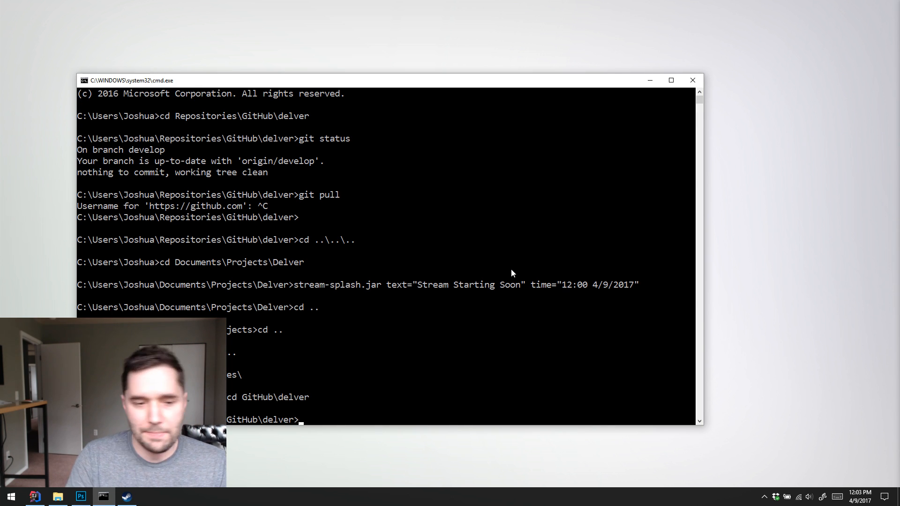
Move the command prompt window up to the desktop's right side and stretch its lower edge down to make it taller
drag(459, 80, 642, 23)
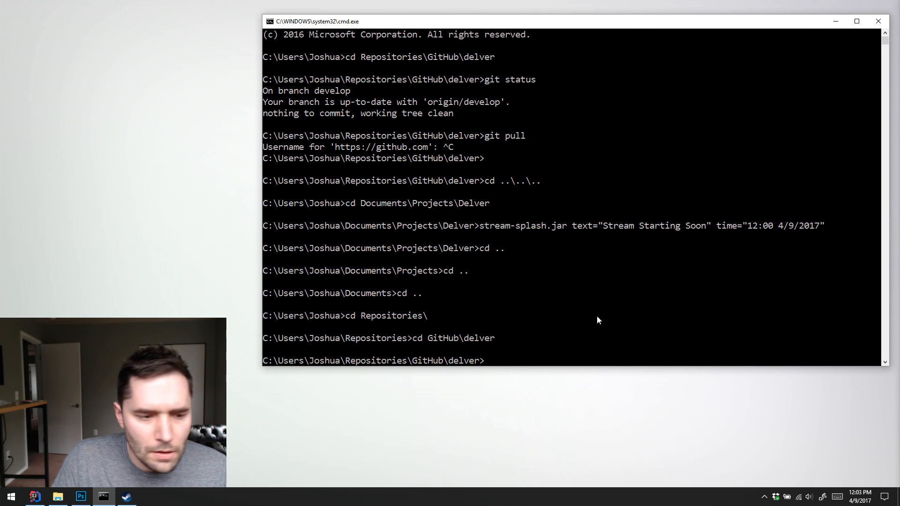
drag(587, 366, 585, 471)
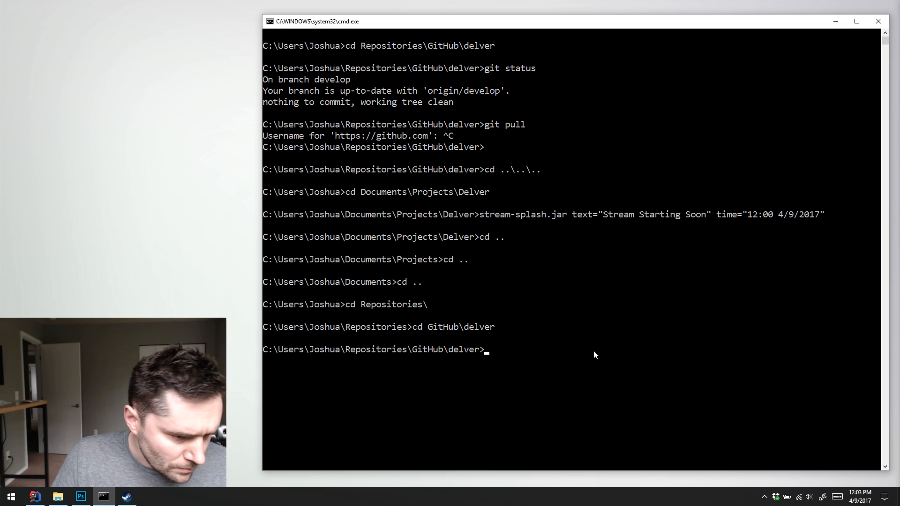
click(595, 335)
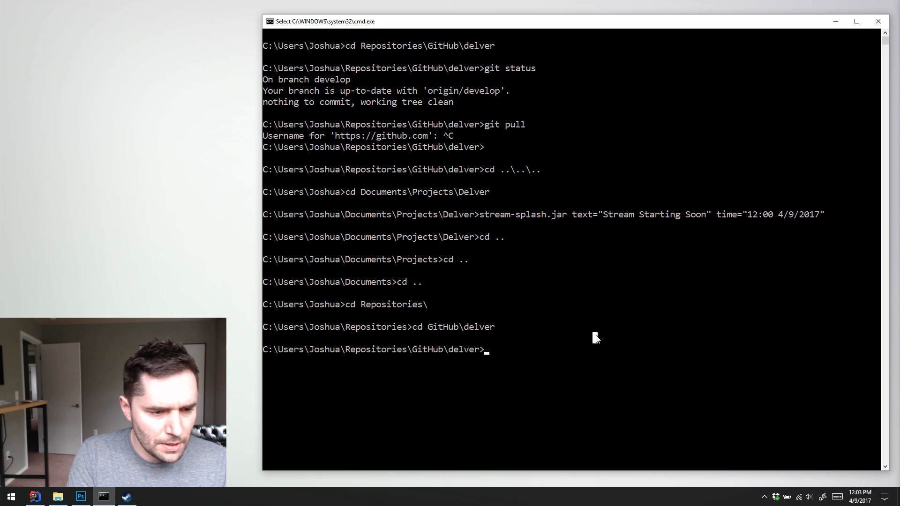
Launch the GitHub app, sync the develop branch of the delver repository, and minimise the app
key(super)
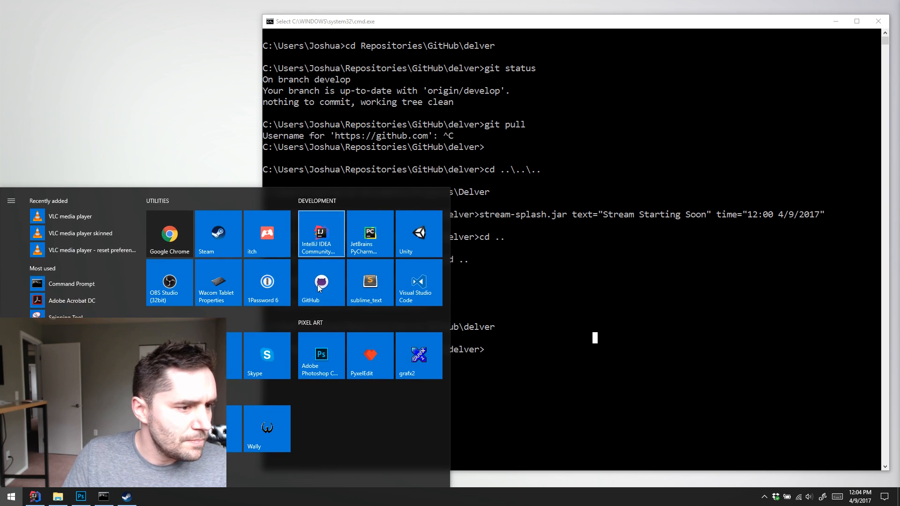
click(317, 285)
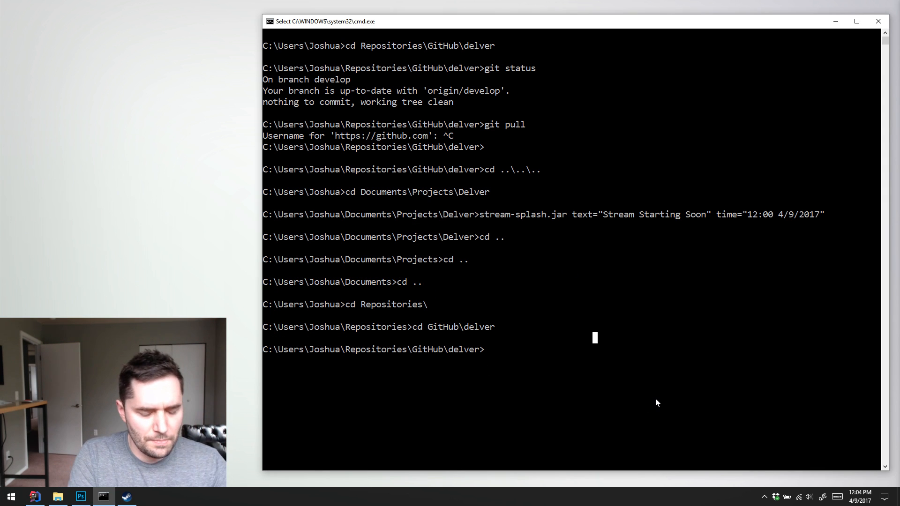
key(Escape)
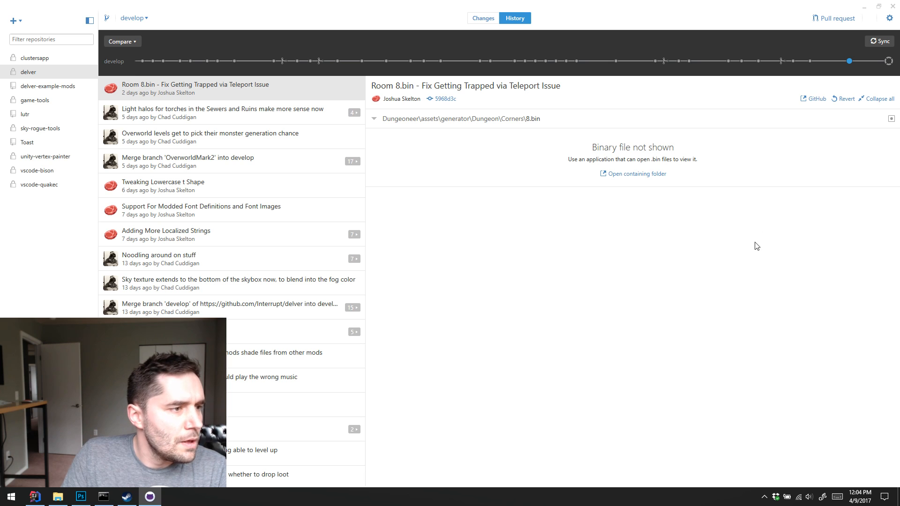
click(879, 42)
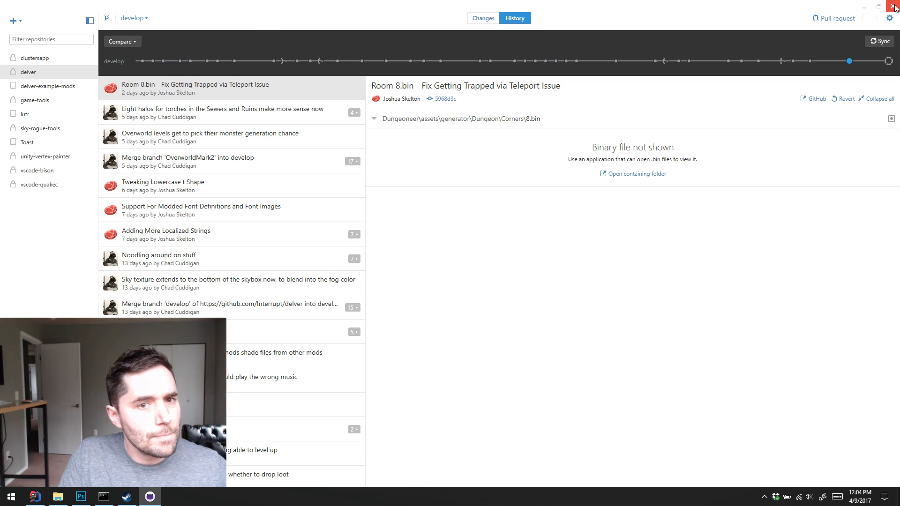
click(863, 6)
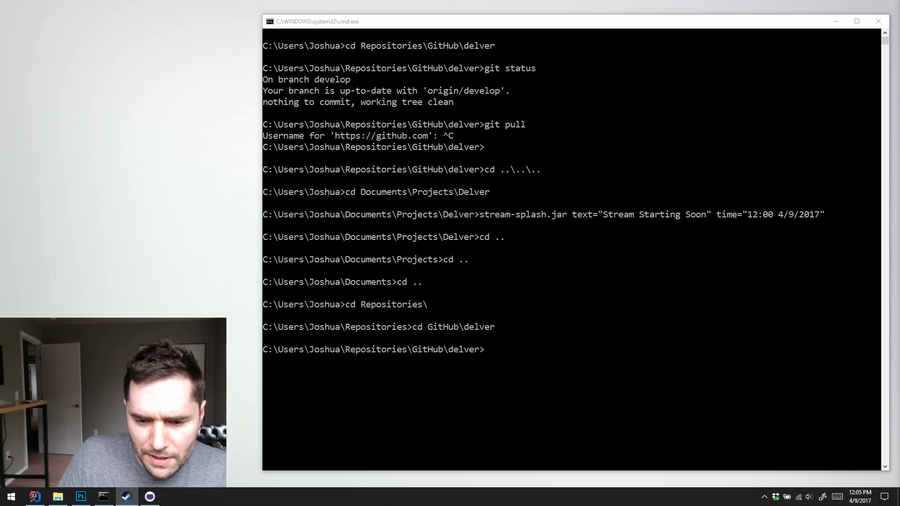
Open the library in Steam
right_click(126, 496)
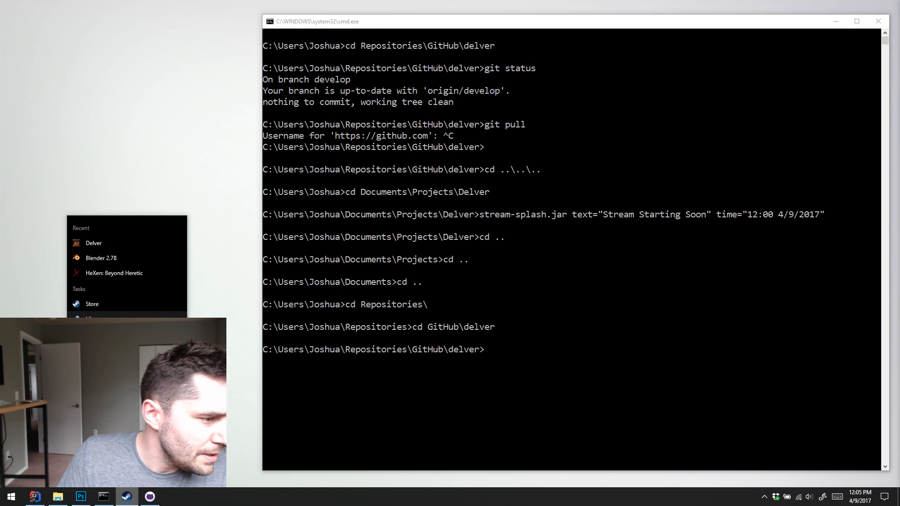
click(125, 321)
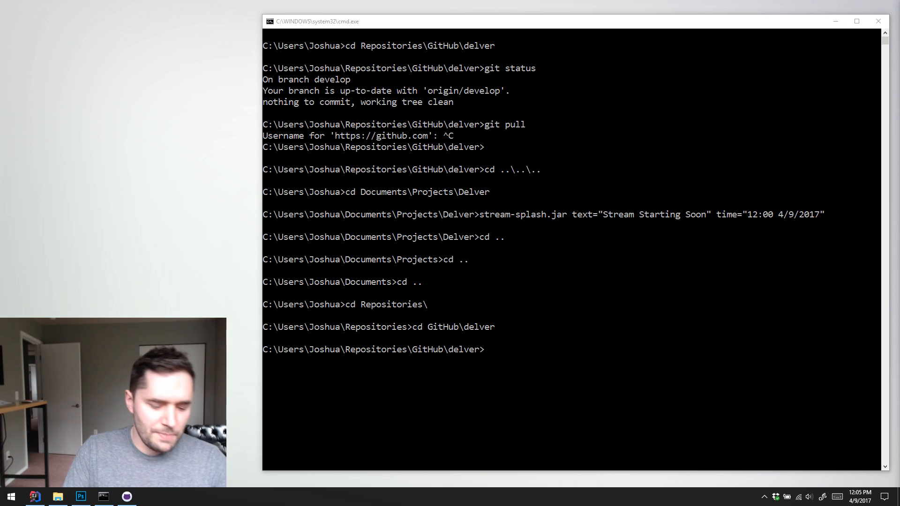
click(806, 385)
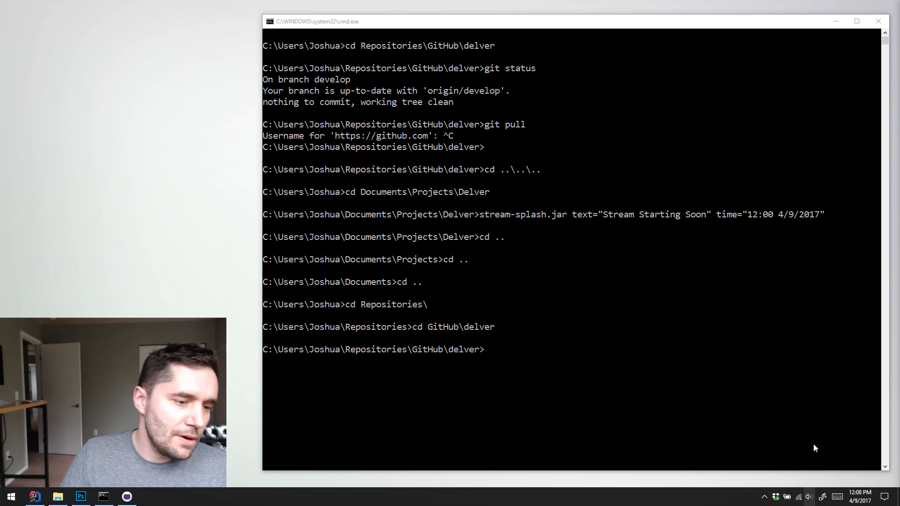
List the past week's commits by running git log --oneline --since="one week ago" --pretty=format:"%C(yellow)%h%Creset %s %C(green)<%an>%Creset" in the delver repository
click(645, 24)
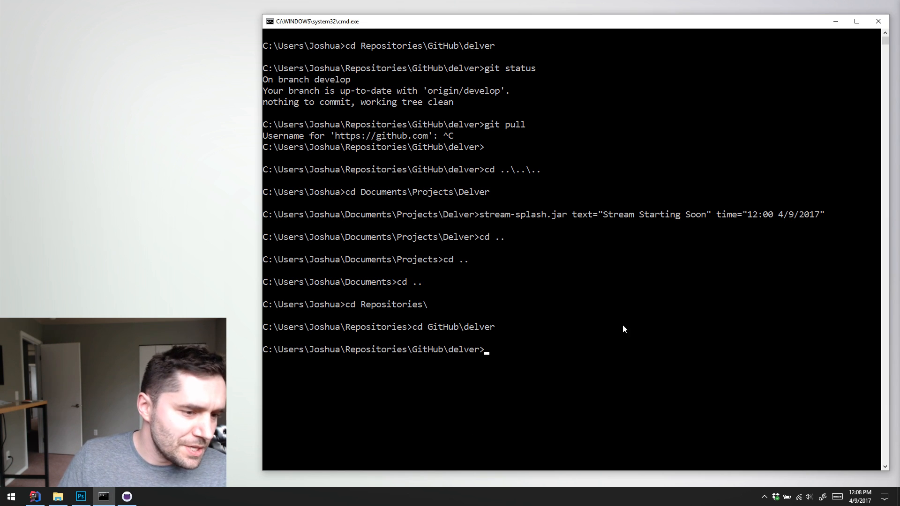
scroll(617, 333, up, 1)
text(git log --oneline --since="one week ago" --pretty=format:"%C(yellow)%h%Creset %s %C(green)<%an>%Creset")
key(Return)
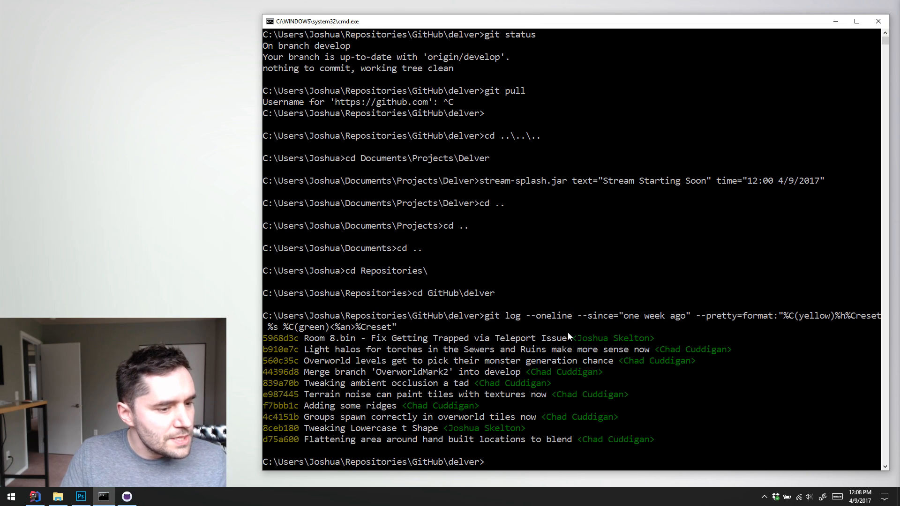
scroll(572, 305, down, 1)
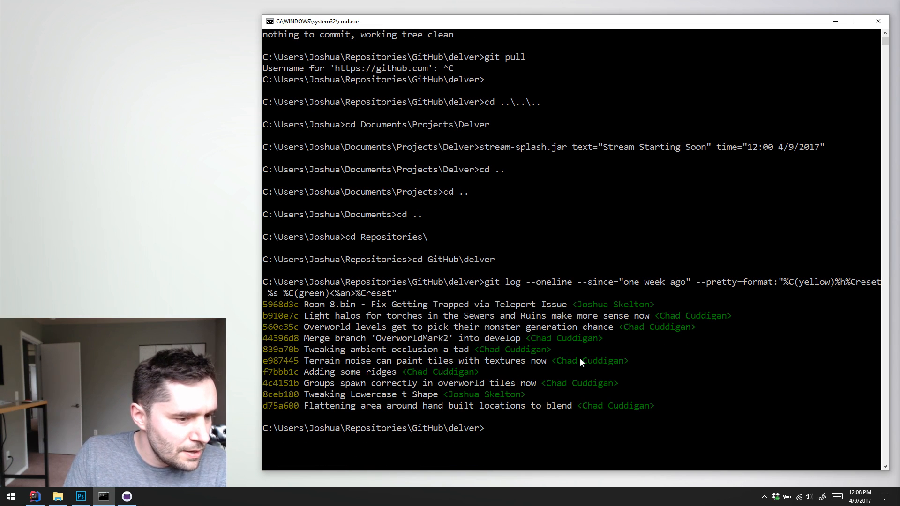
Examine the oldest commit in the log, highlighting its message "Flattening area around hand built locations to blend"
drag(313, 406, 552, 408)
click(553, 407)
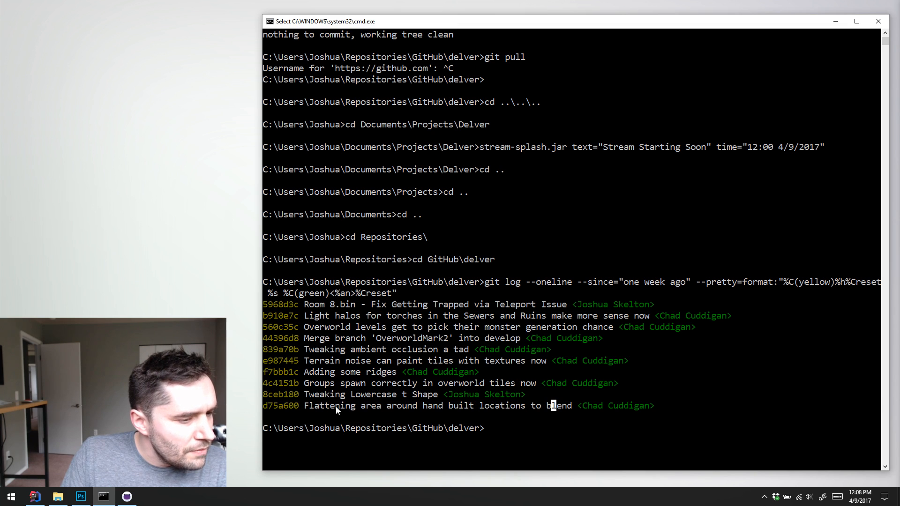
drag(332, 408, 553, 407)
double_click(552, 407)
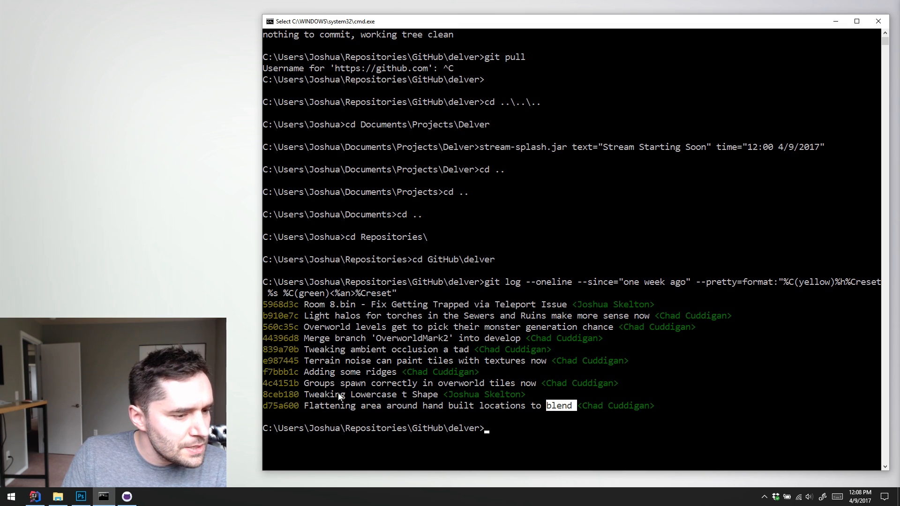
drag(311, 406, 541, 406)
double_click(551, 407)
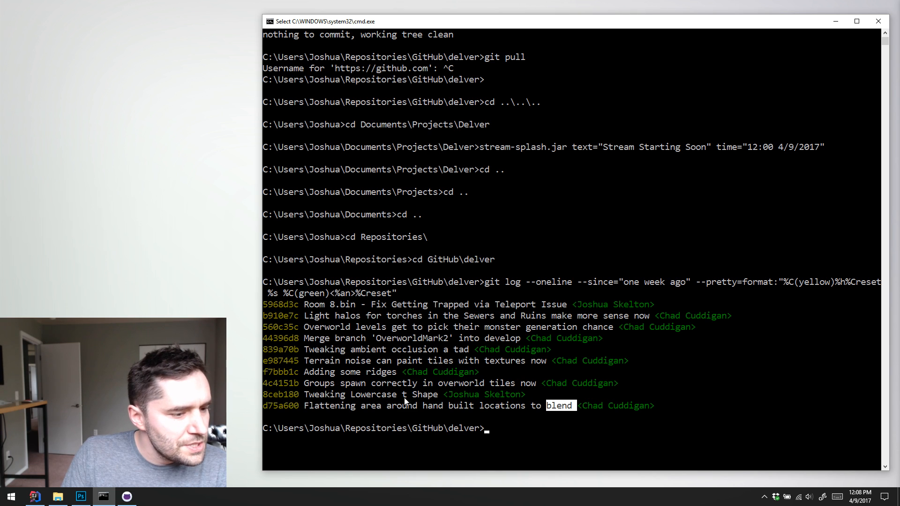
drag(307, 407, 557, 410)
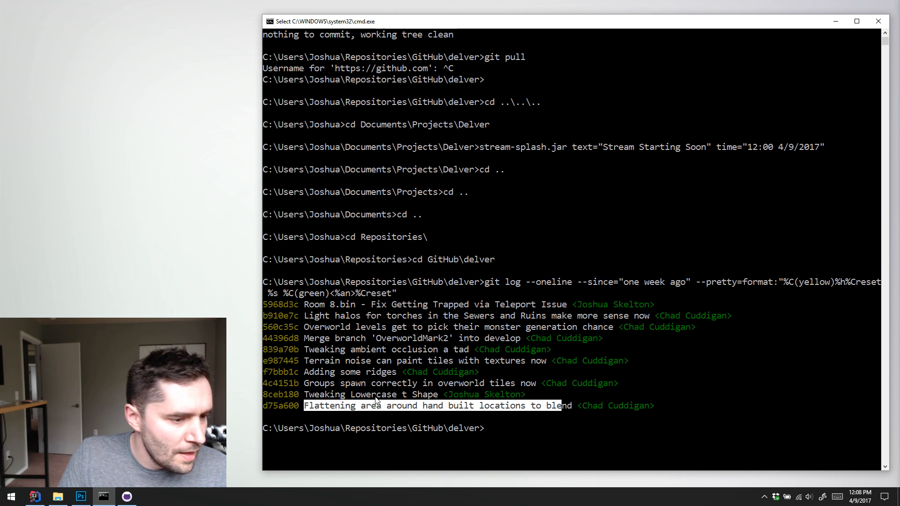
drag(320, 397, 424, 403)
click(424, 403)
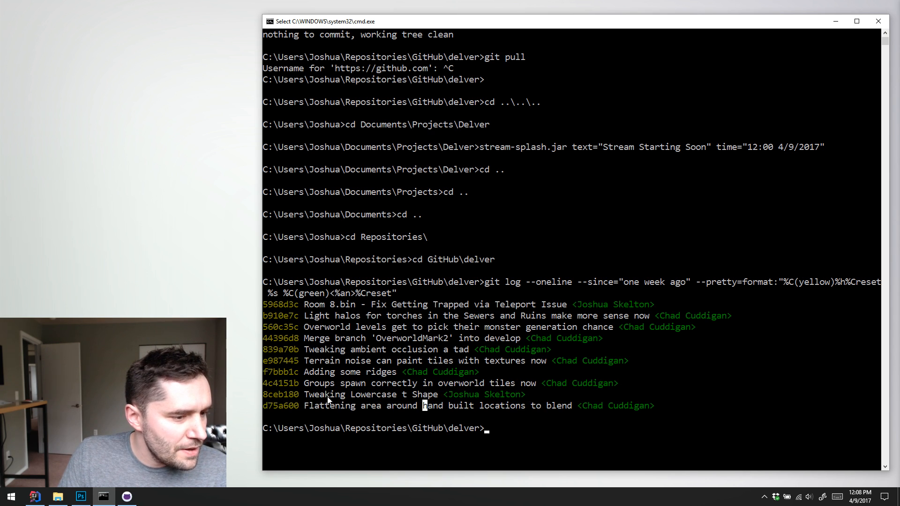
Examine the second-oldest commit in the log, highlighting its message "Tweaking Lowercase t Shape"
drag(317, 396, 420, 398)
click(424, 394)
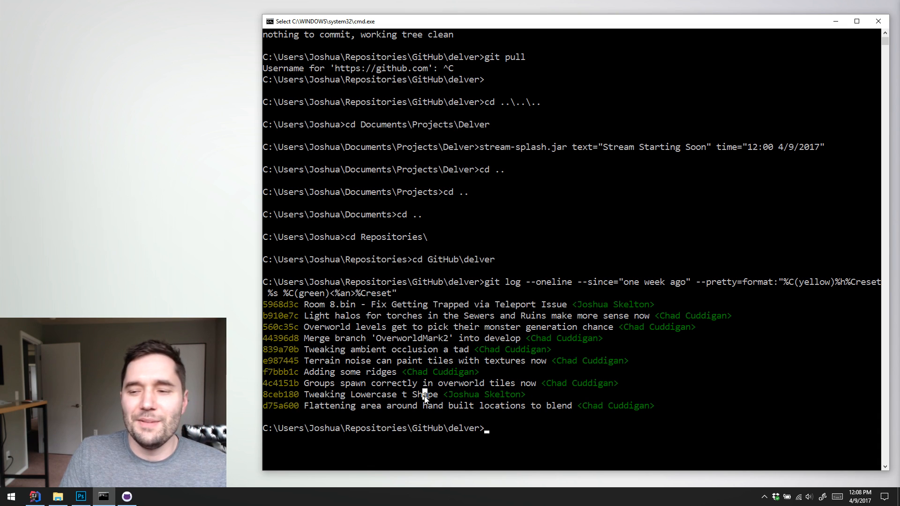
click(400, 395)
drag(307, 394, 426, 394)
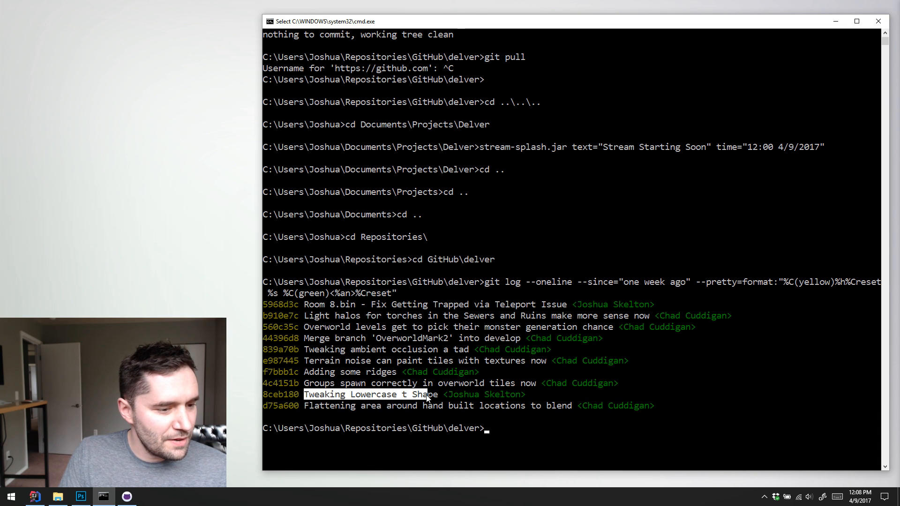
click(425, 394)
Review the commits "Groups spawn correctly in overworld tiles now" and "Terrain noise can paint tiles with textures now", highlighting their messages
drag(307, 383, 480, 389)
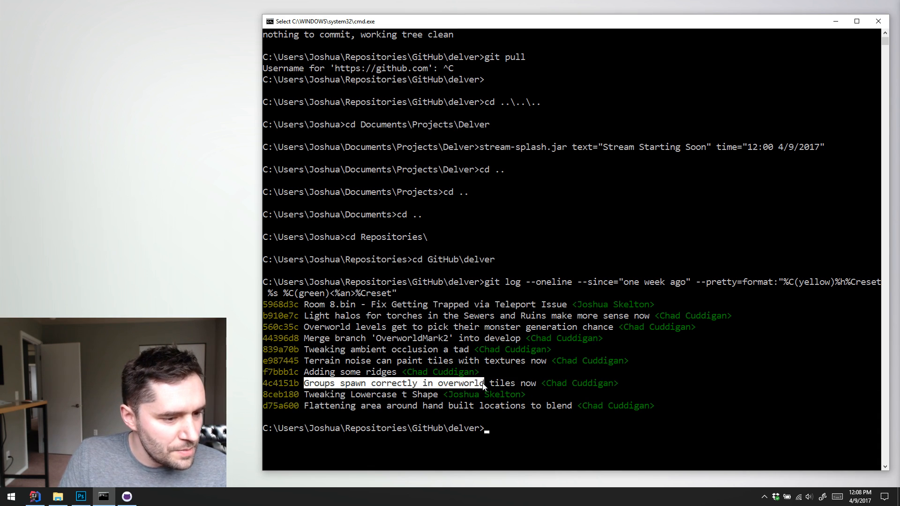
double_click(511, 386)
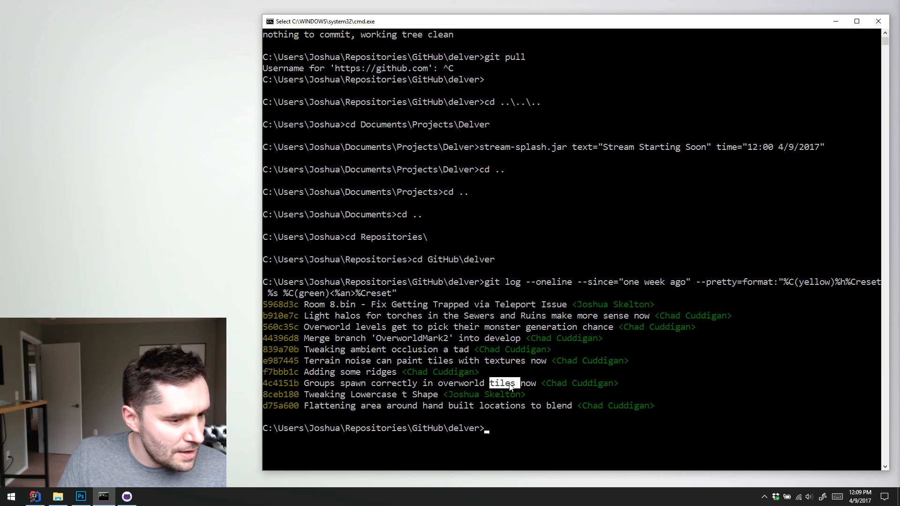
click(509, 384)
mouse_move(317, 372)
mouse_down()
mouse_move(401, 371)
mouse_move(316, 362)
mouse_move(531, 365)
mouse_up()
click(354, 359)
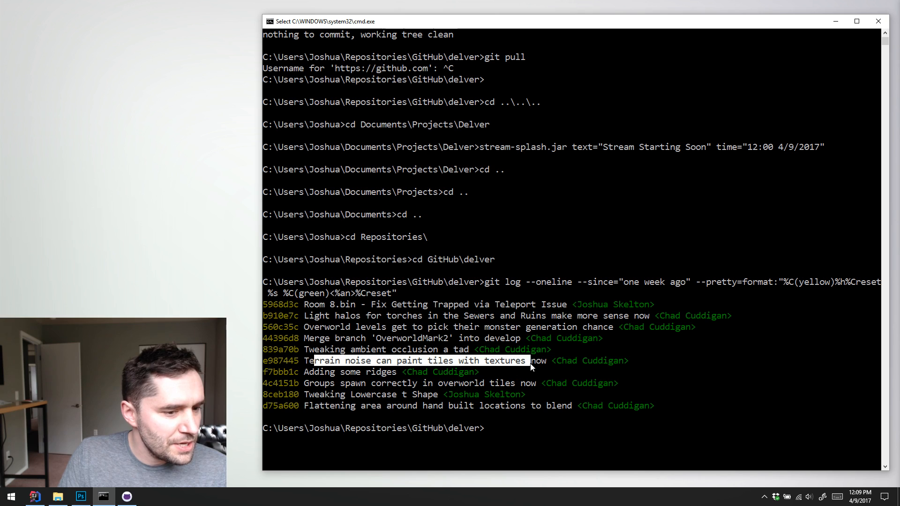
Highlight and read the commit messages on ambient occlusion, the OverworldMark2 merge and monster generation chance for overworld levels
drag(326, 350, 448, 360)
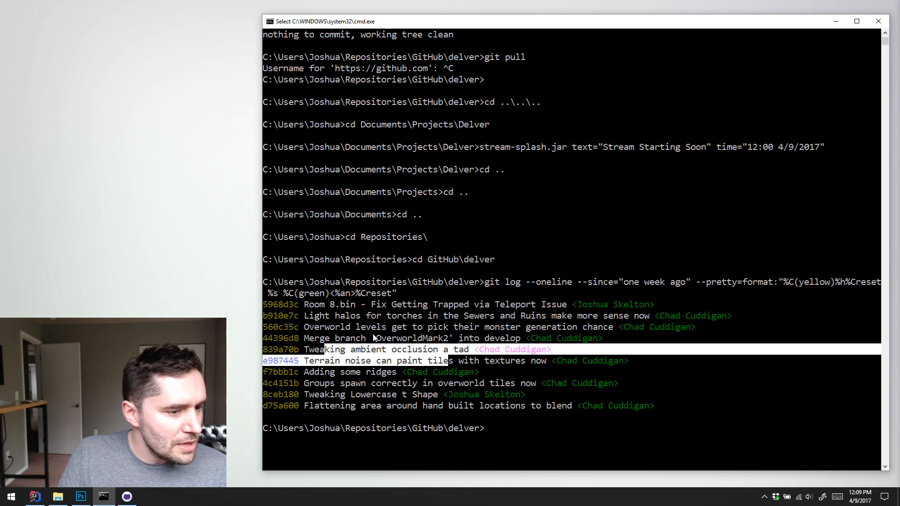
drag(325, 339, 510, 340)
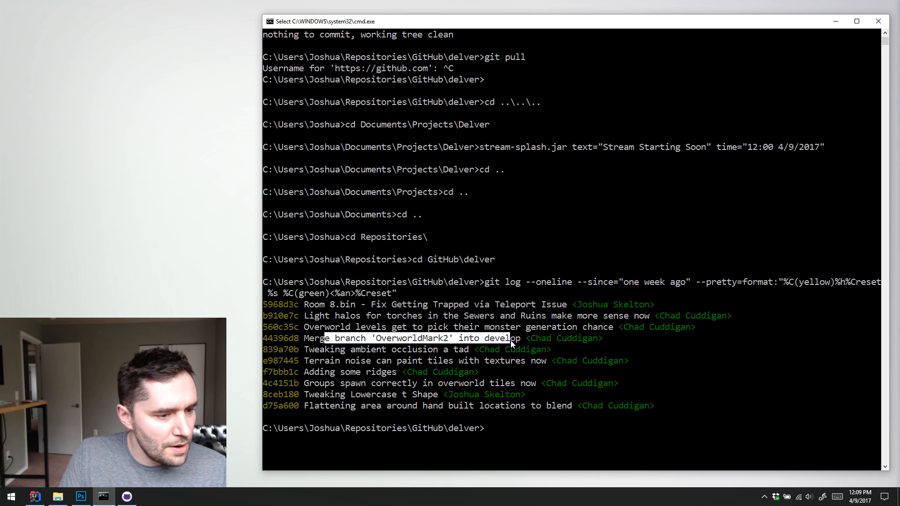
drag(310, 328, 597, 328)
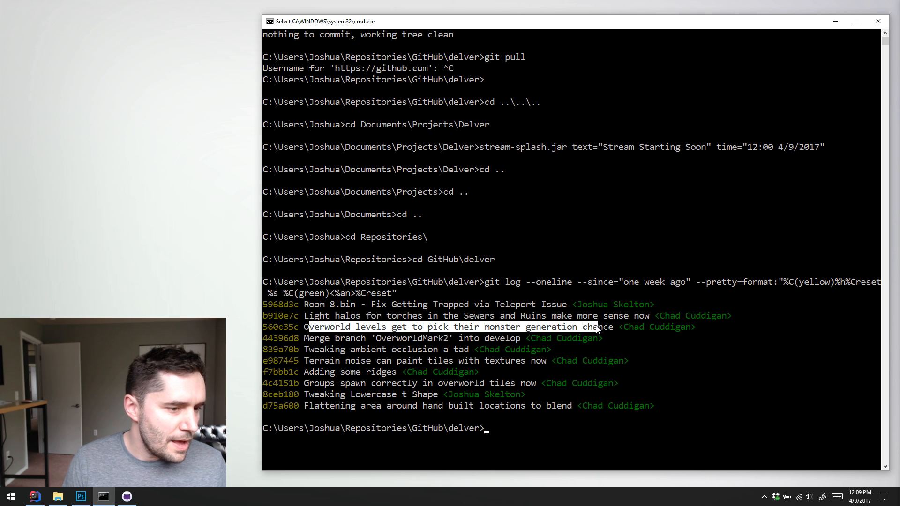
Examine the newest commit, highlighting its message "Room 8.bin - Fix Getting Trapped via Teleport Issue", and clear the highlight
drag(320, 306, 552, 305)
click(551, 304)
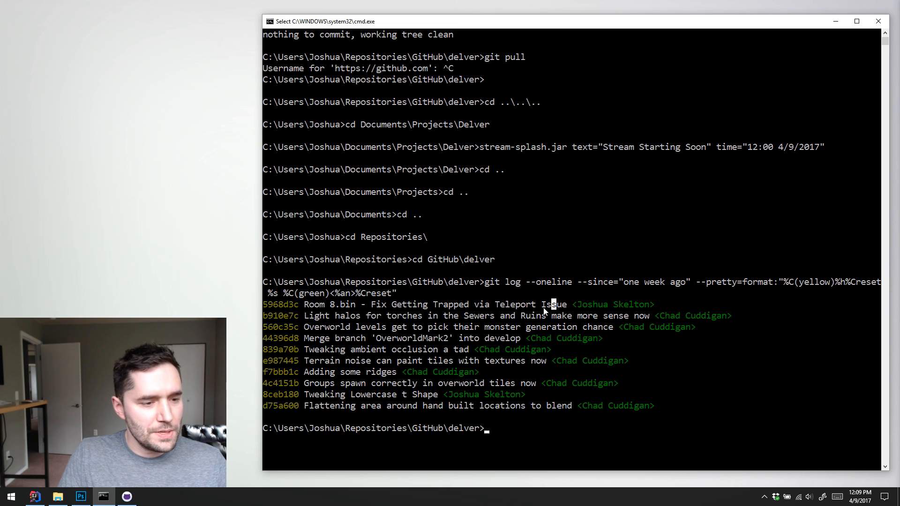
drag(307, 304, 561, 307)
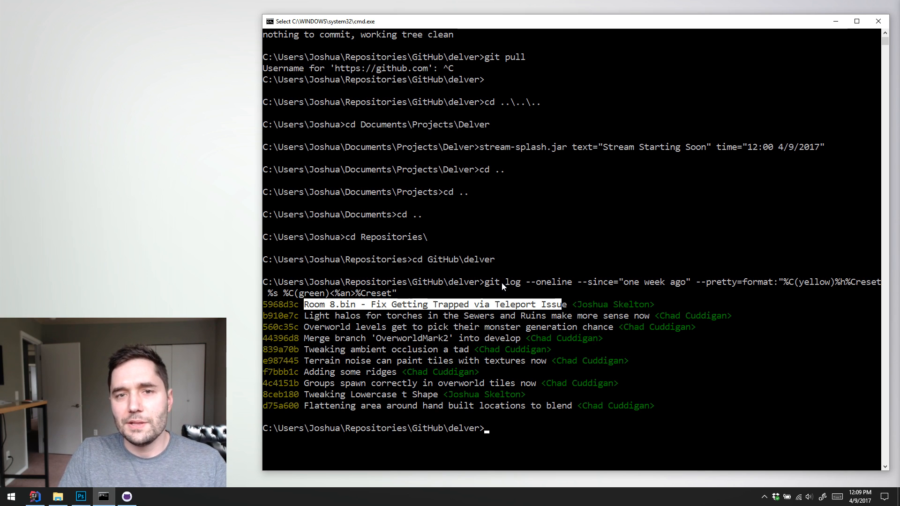
click(552, 295)
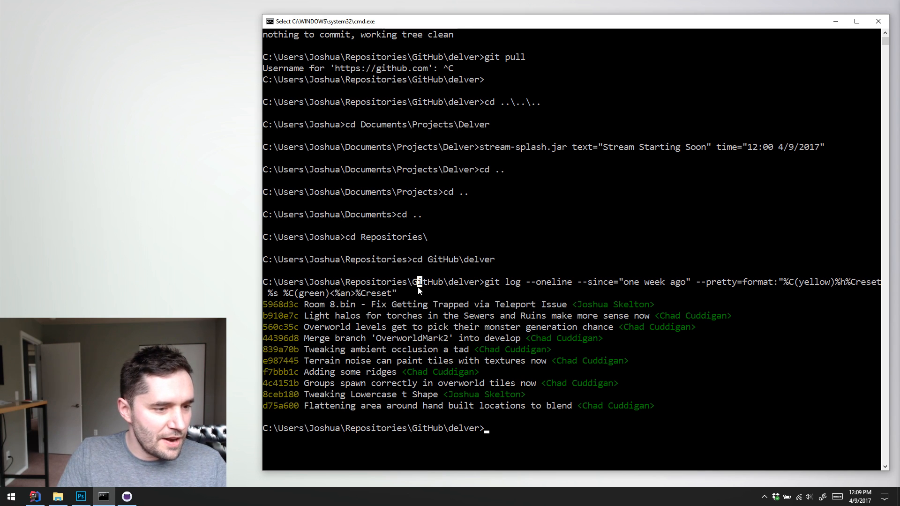
click(410, 293)
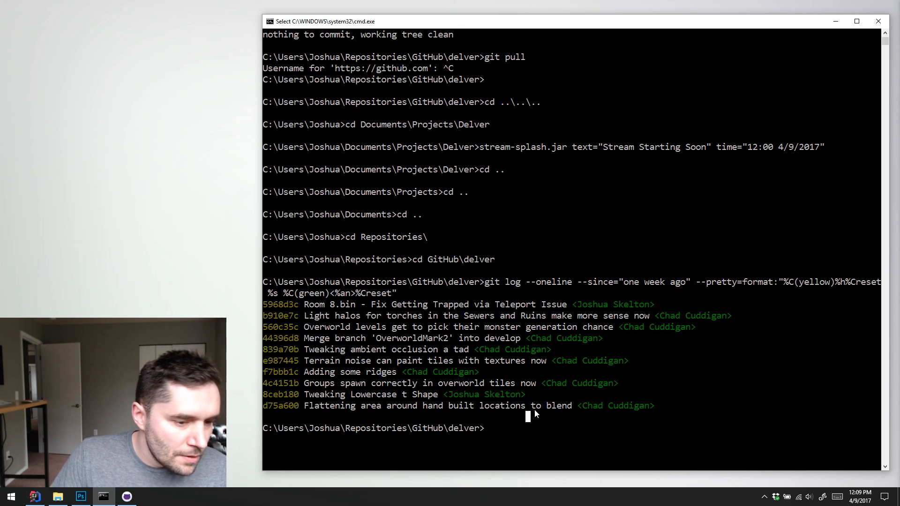
Switch to the GitHub app to view the delver commit history, and minimise it to return to the command prompt
click(538, 429)
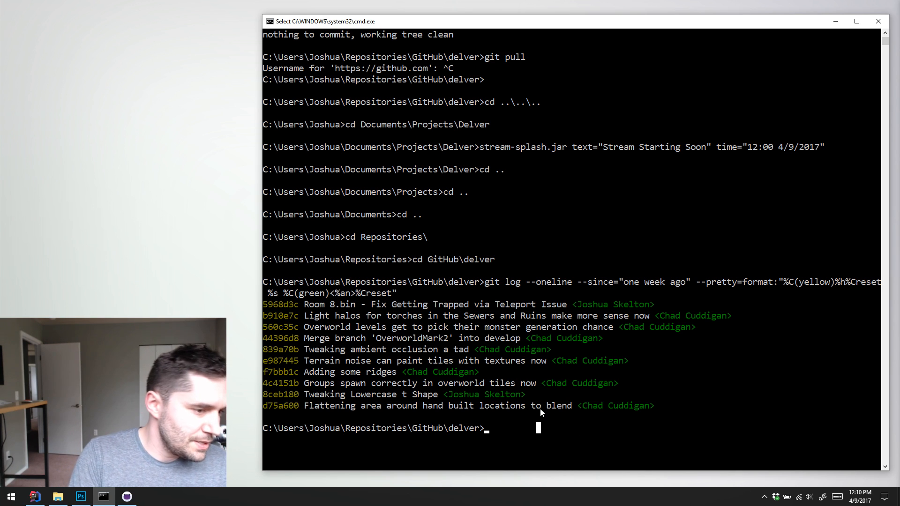
key(alt+Tab)
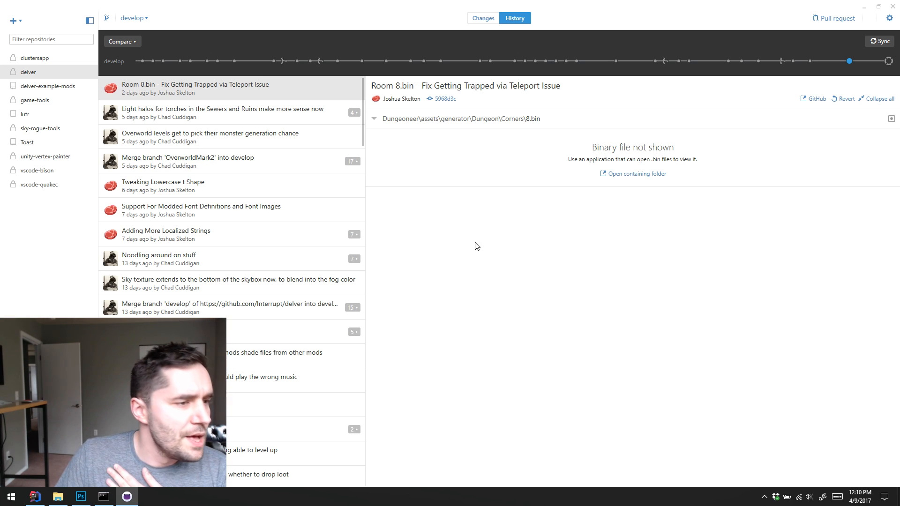
click(864, 6)
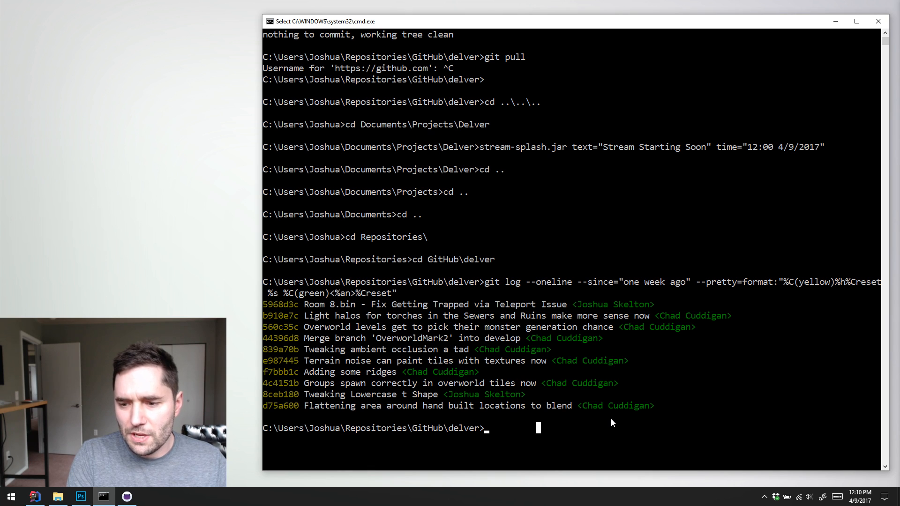
Move up to the GitHub folder with cd .. and re-enter the repository with cd delver
key(Escape)
text(cd ..)
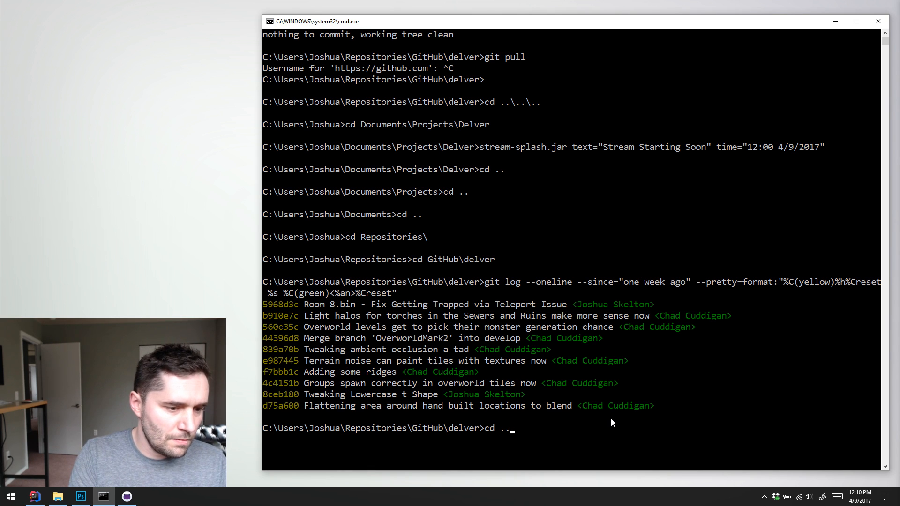
key(Return)
text(cd delver)
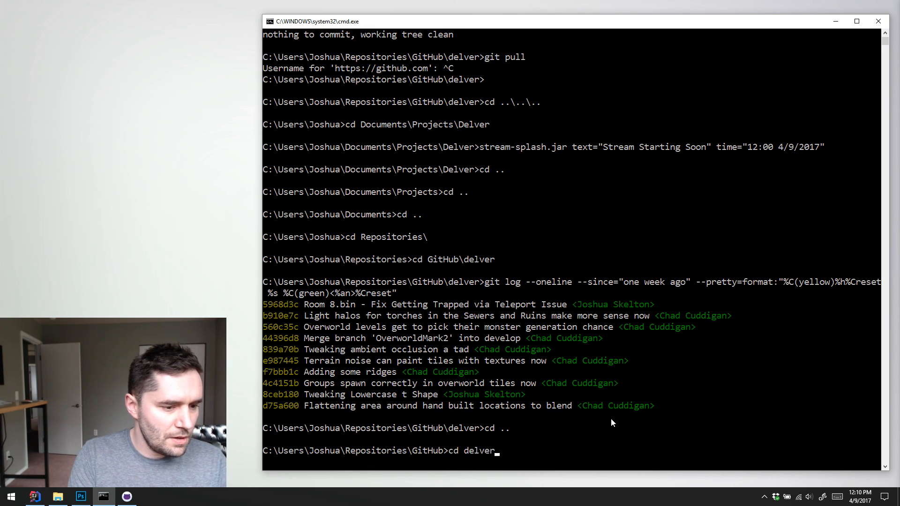
key(Return)
Change the working directory to Dungeoneer\assets inside the delver repository
text(cd Dungeoneer\.settings)
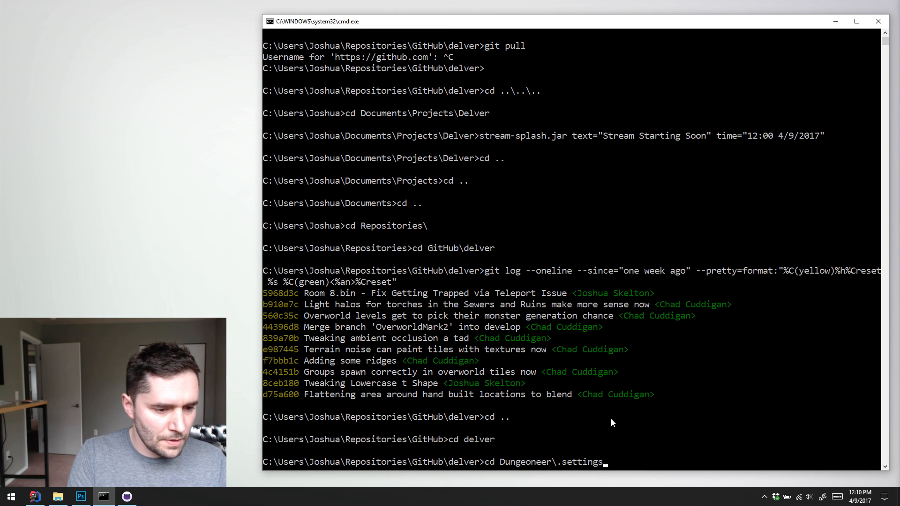
key(BackSpace)
key(BackSpace)
key(BackSpace)
key(BackSpace)
key(BackSpace)
key(BackSpace)
key(BackSpace)
key(BackSpace)
key(BackSpace)
text(assets)
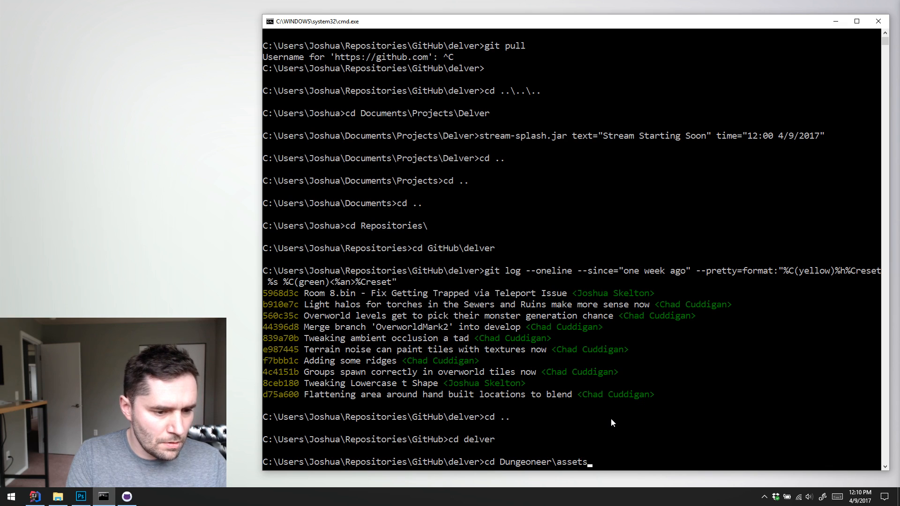
key(Return)
List the contents of the assets folder with dir and look through the listing
text(dir)
key(Return)
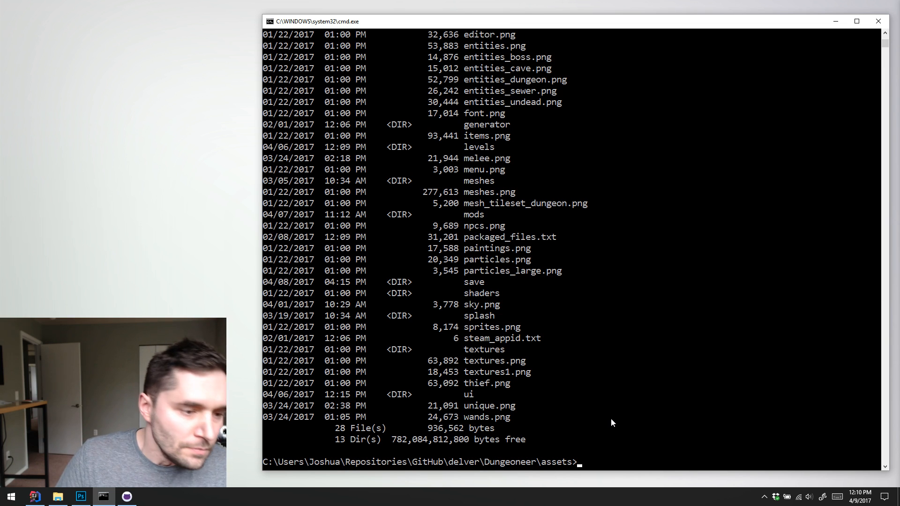
scroll(588, 312, down, 1)
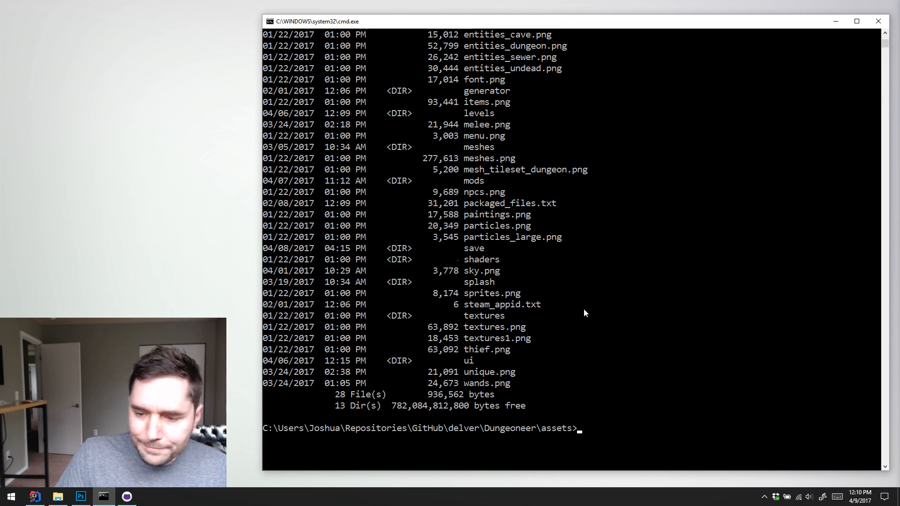
scroll(614, 324, up, 1)
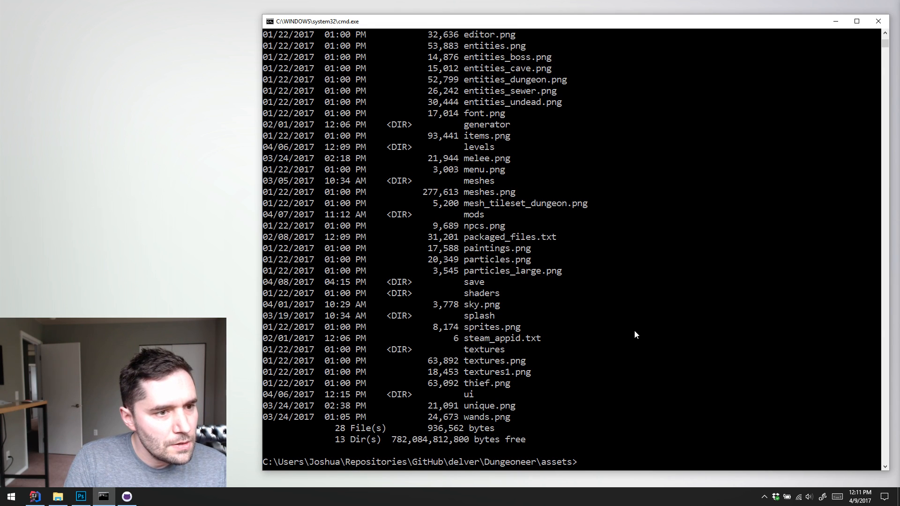
text(dir)
key(Return)
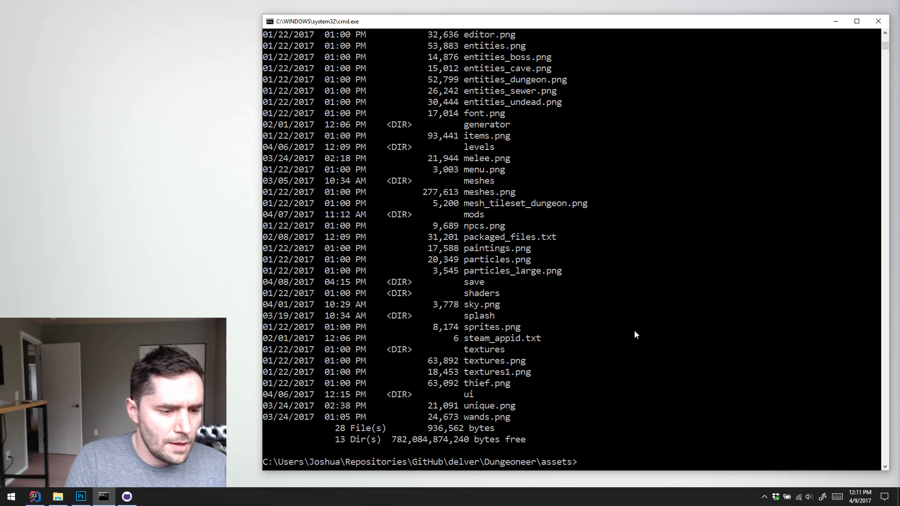
Change into the mods folder under assets and list its contents with dir
text(cd meshes)
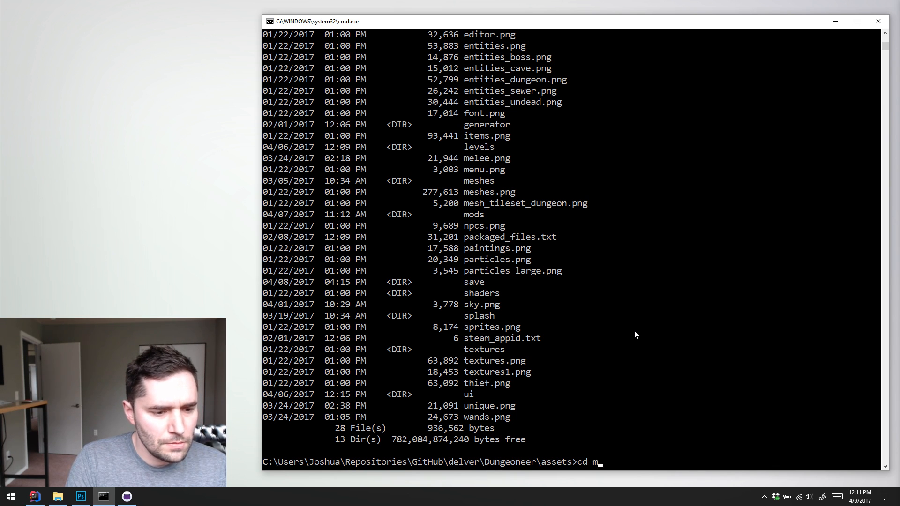
key(BackSpace)
key(BackSpace)
key(BackSpace)
key(BackSpace)
key(BackSpace)
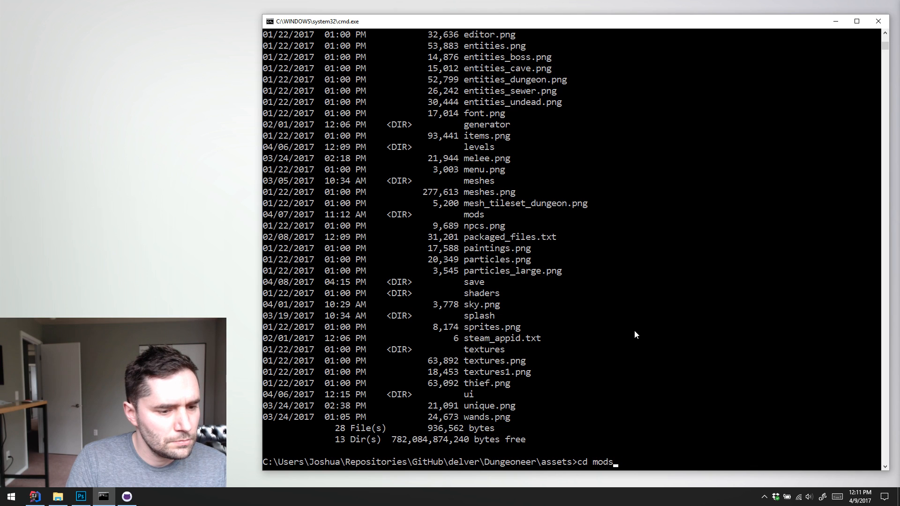
text(ods)
key(Return)
text(dir)
key(Return)
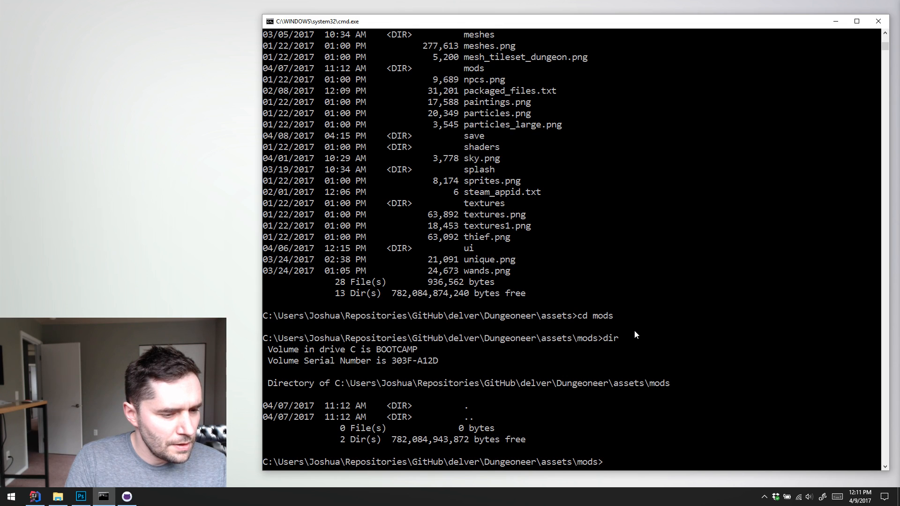
Change to Dungeoneer's own mods folder with cd ..\..\mods, and move up two levels to the delver folder
text(cd ..\..m)
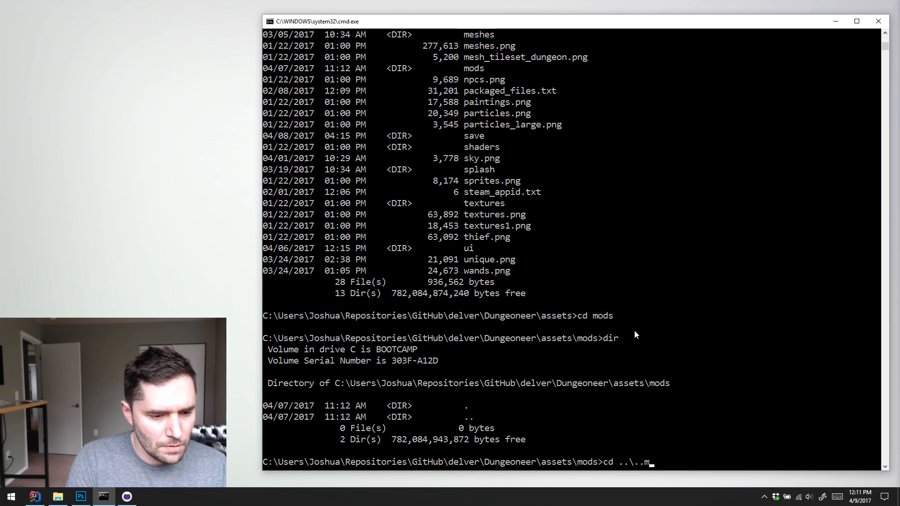
key(BackSpace)
text(\mods)
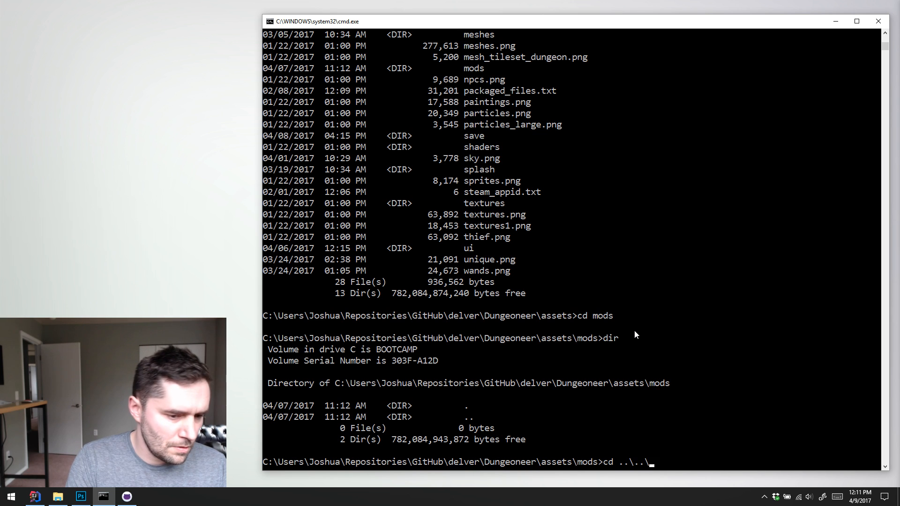
key(Return)
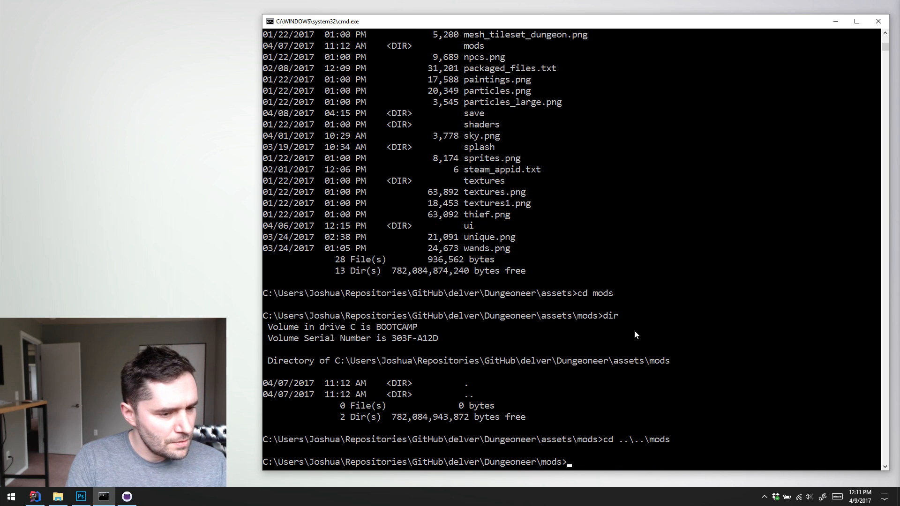
text(cd ..)
key(Return)
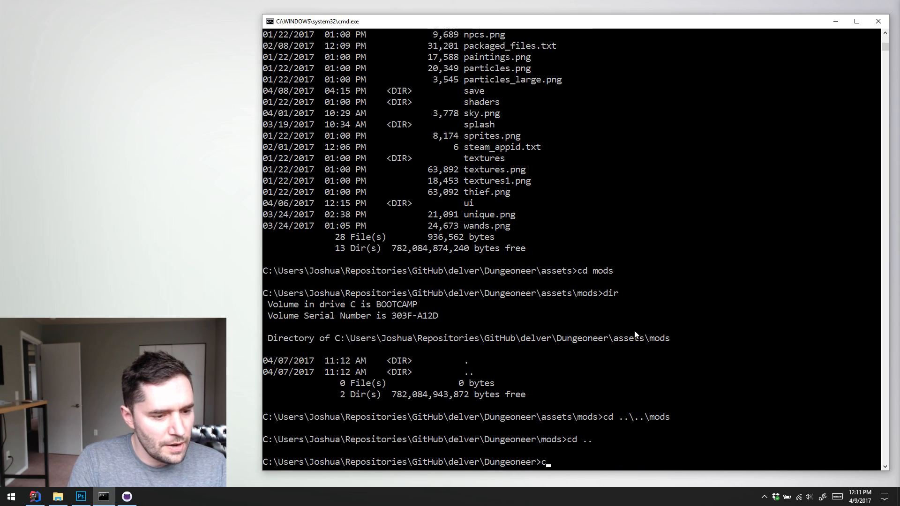
text(cd ..)
key(Return)
Change into the Dungeoneer folder and list its contents with dir
text(cd data)
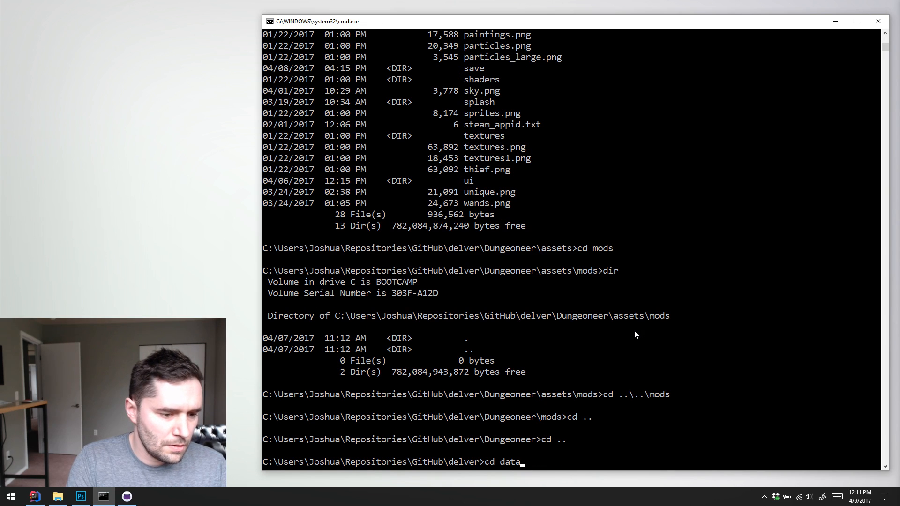
key(BackSpace)
key(BackSpace)
key(BackSpace)
key(BackSpace)
text(DU)
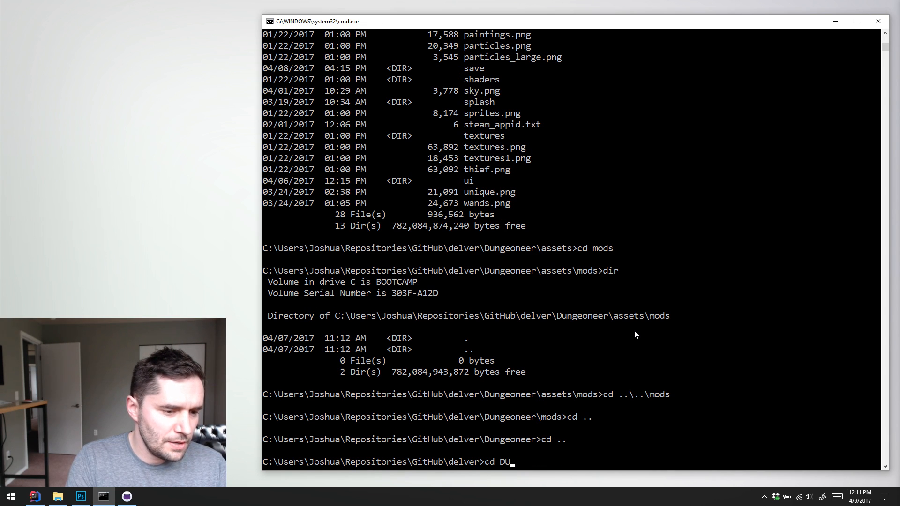
key(BackSpace)
text(u)
key(Tab)
key(Return)
text(dir)
key(Return)
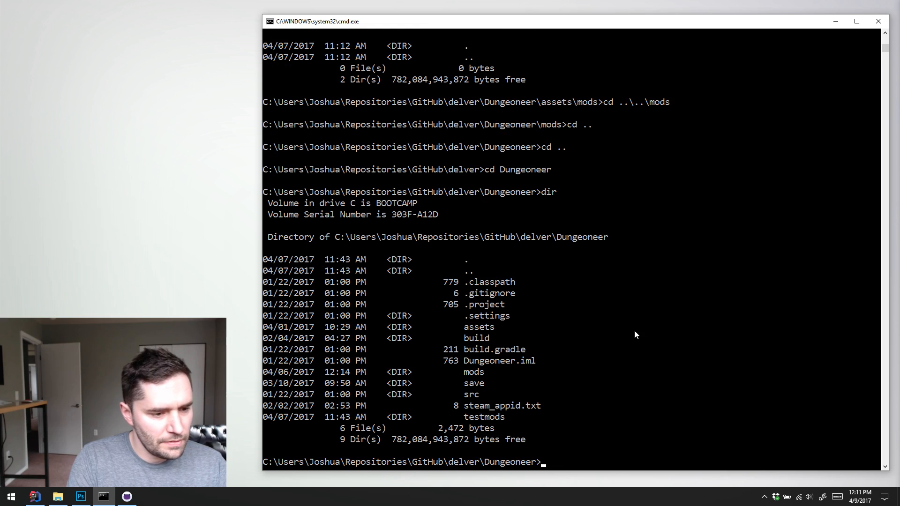
List the contents of Dungeoneer's mods folder with dir and return to the Dungeoneer folder
text(cd mods)
key(Return)
text(dir)
key(Return)
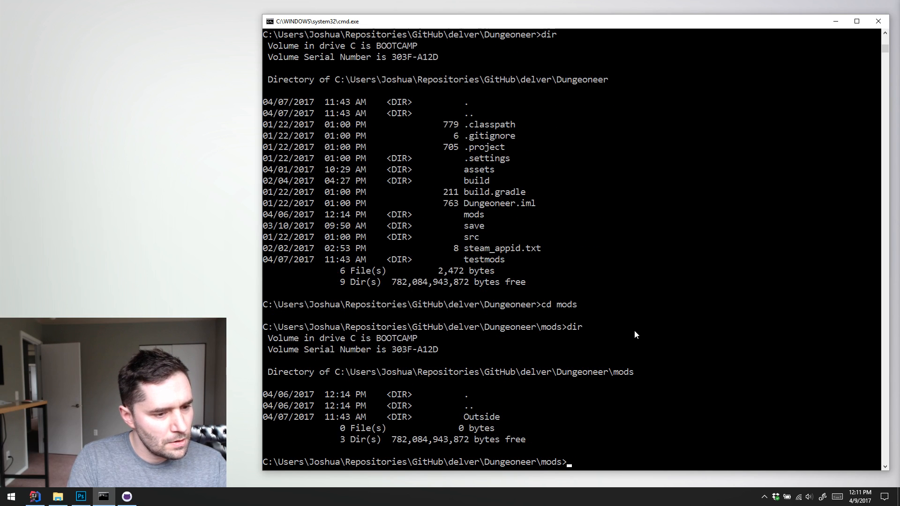
text(cd ..)
key(Return)
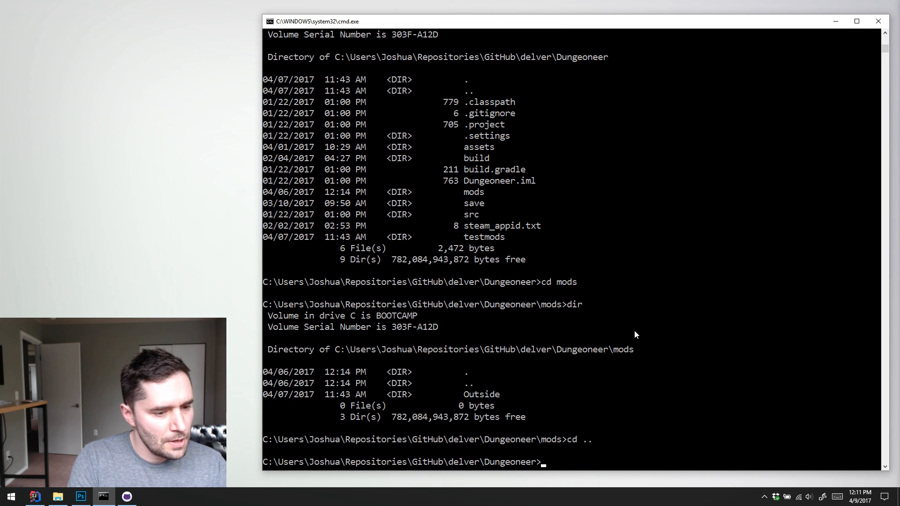
Change into assets\meshes with cd, and move across to the neighbouring mods folder with cd ..\mods
text(cd assets\meshes)
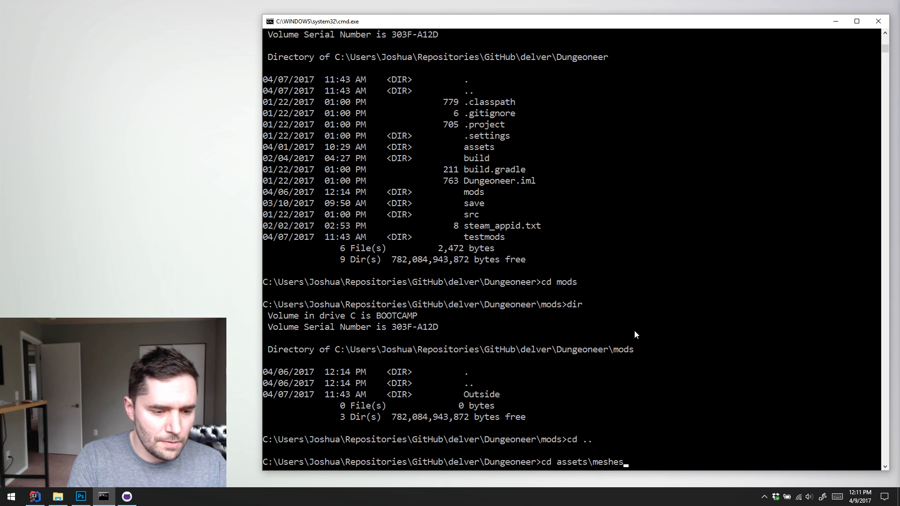
key(Return)
text(cd ..\mods)
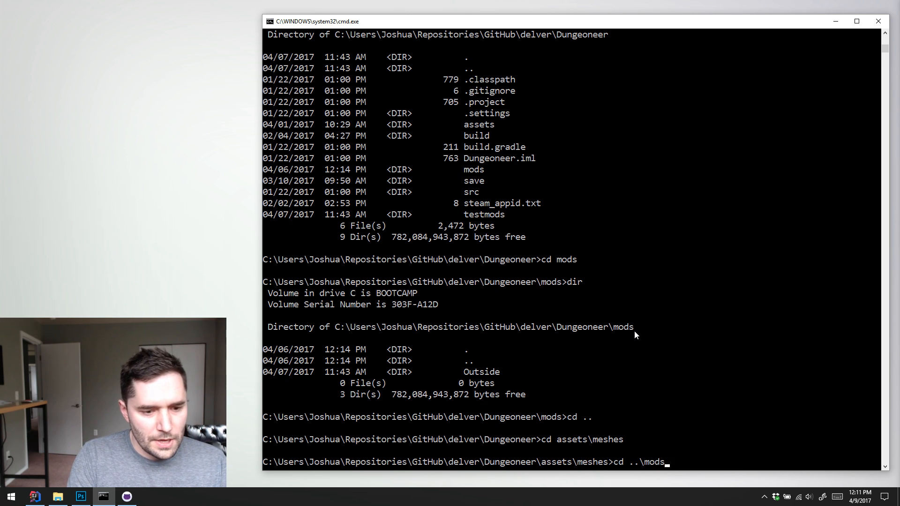
key(Return)
Create a directory junction in assets\mods with mklink /J .\Outside ..\..\mods\Outside
text(m)
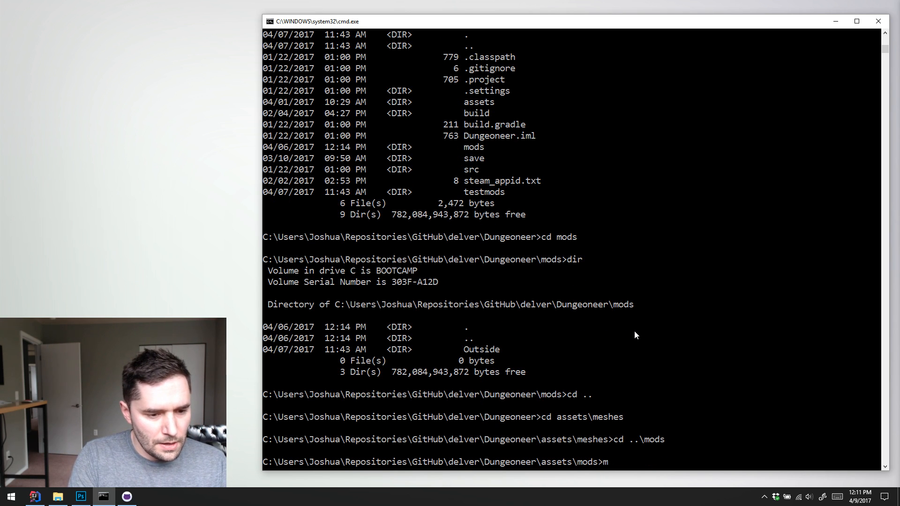
text(klink /J)
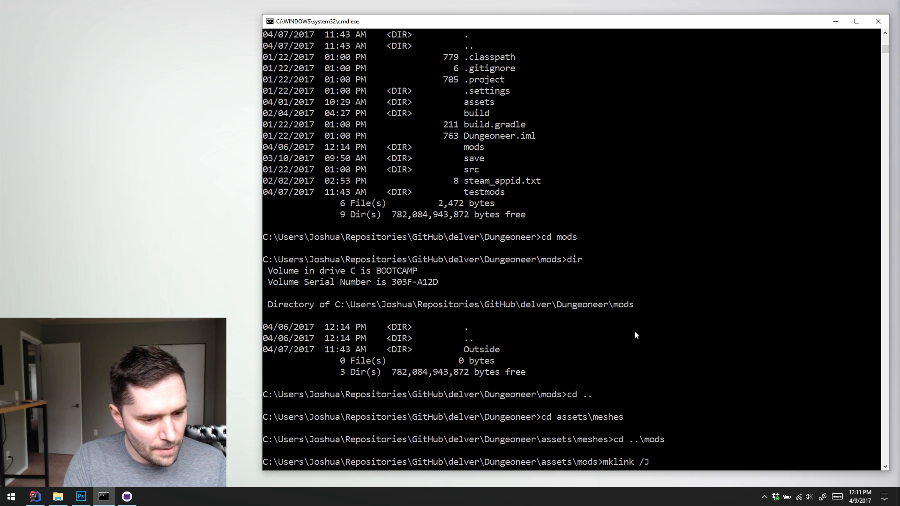
text(.\)
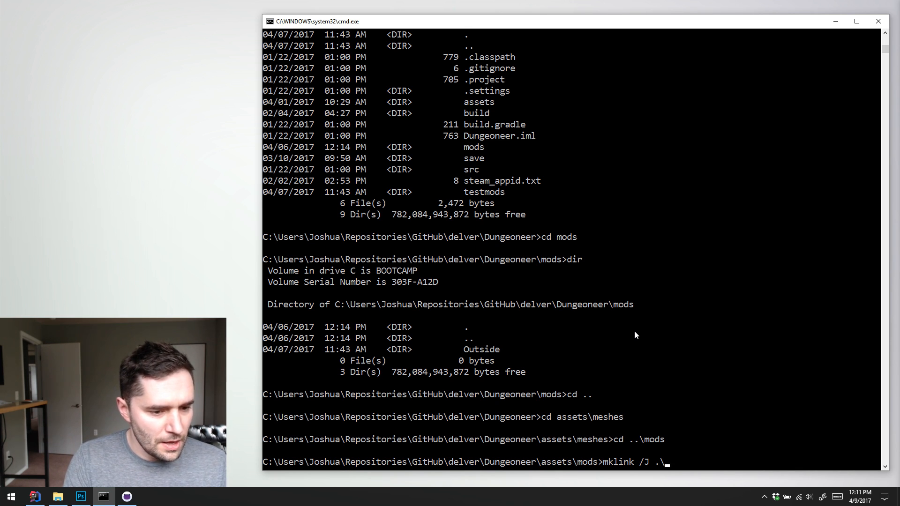
text(Outsid)
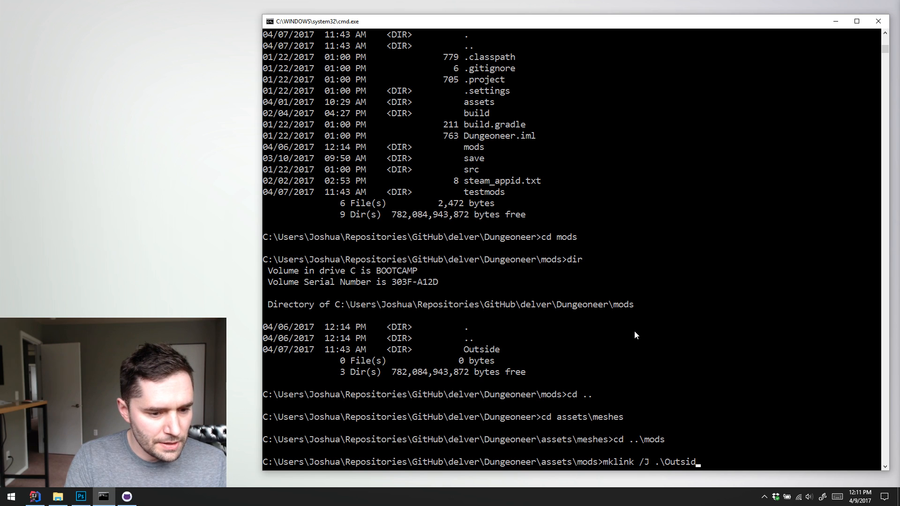
text(e ..)
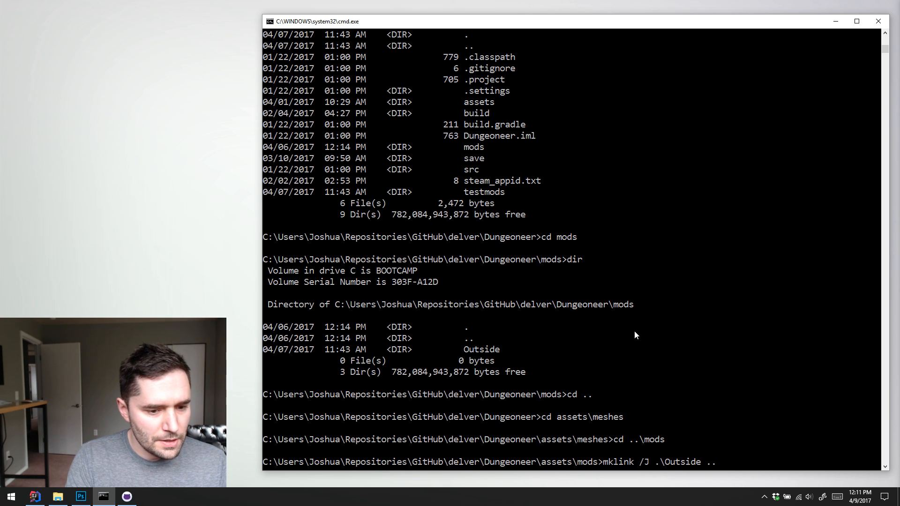
text(\..\)
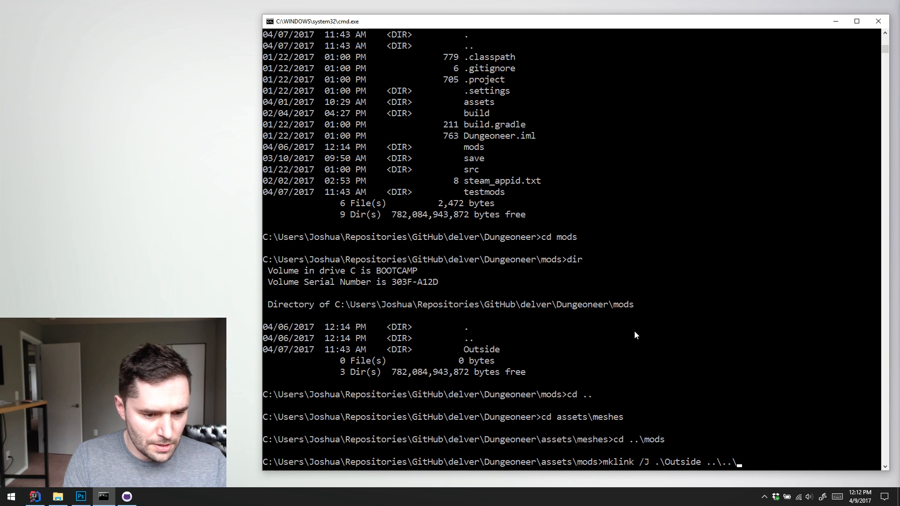
text(mods\Outside)
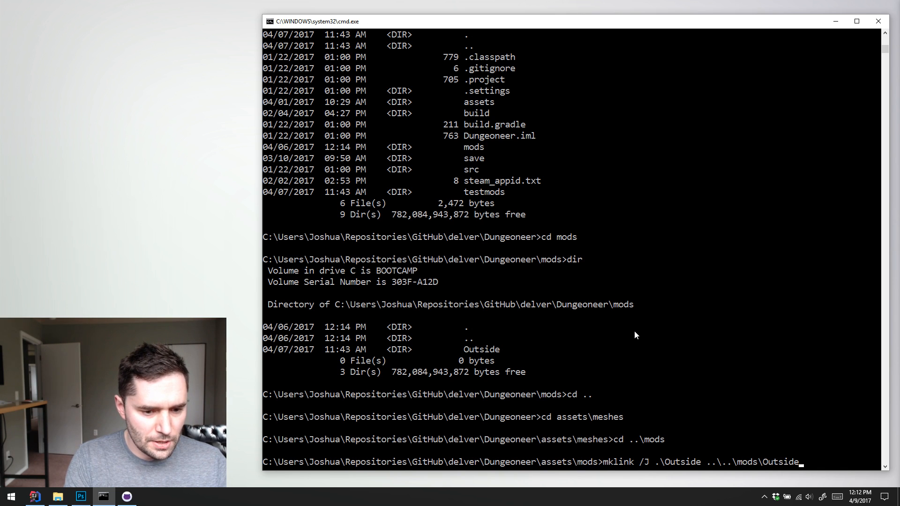
key(Return)
List assets\mods with dir, change into the linked Outside folder and list its contents too
text(dir)
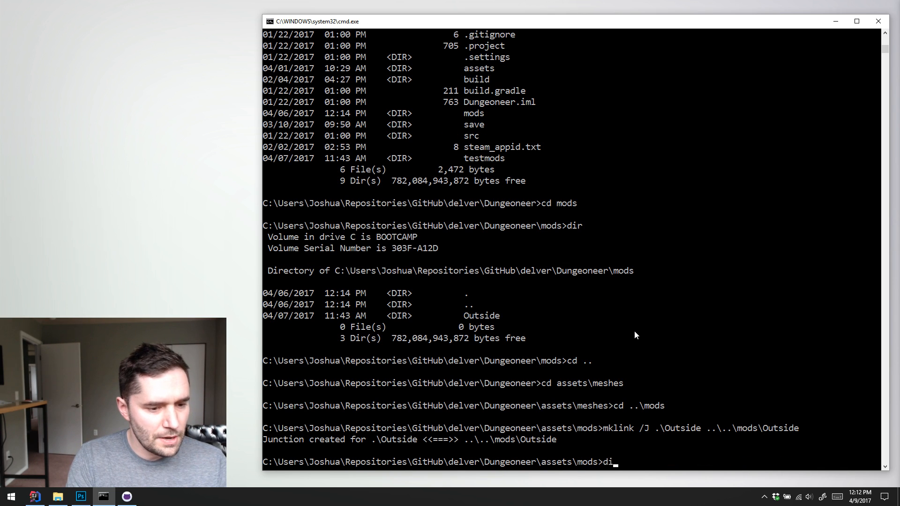
key(Return)
text(cd Outside)
key(Return)
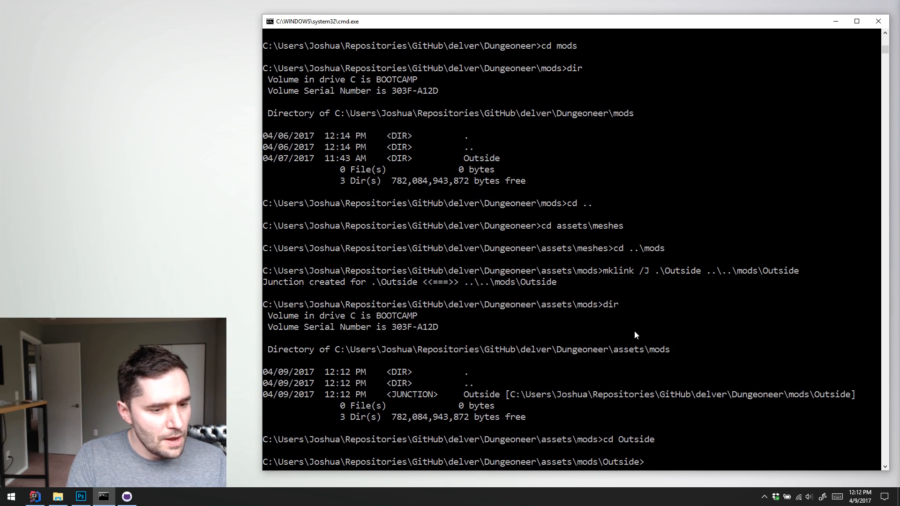
text(dir)
key(Return)
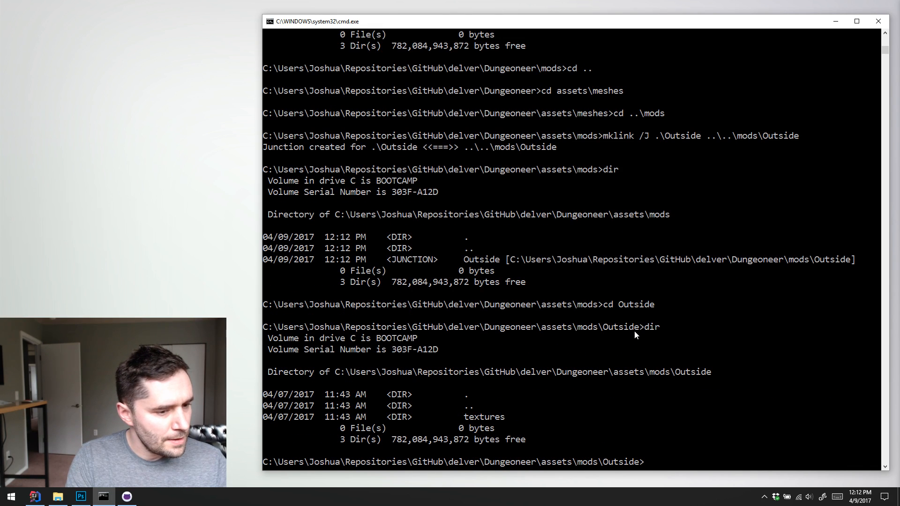
Open the current Outside folder in File Explorer by running start . from the command prompt
text(cd ..)
key(BackSpace)
key(BackSpace)
key(BackSpace)
key(BackSpace)
key(BackSpace)
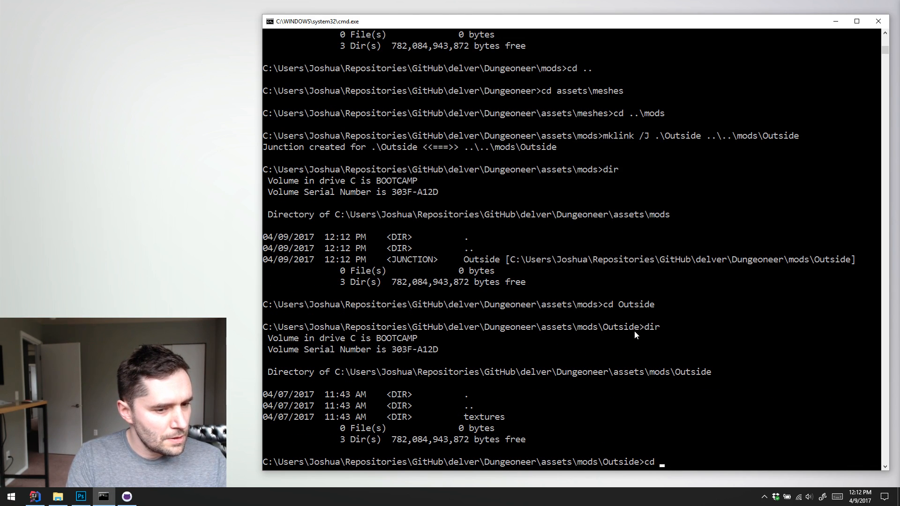
text(start .)
key(Return)
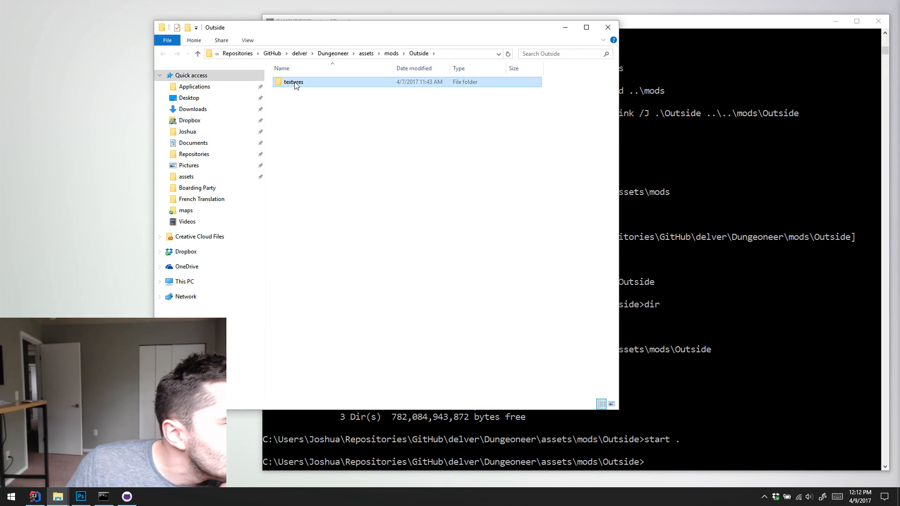
Check the textures folder, browse to Outside in Dungeoneer's own mods folder, and close the File Explorer window
double_click(288, 83)
click(333, 54)
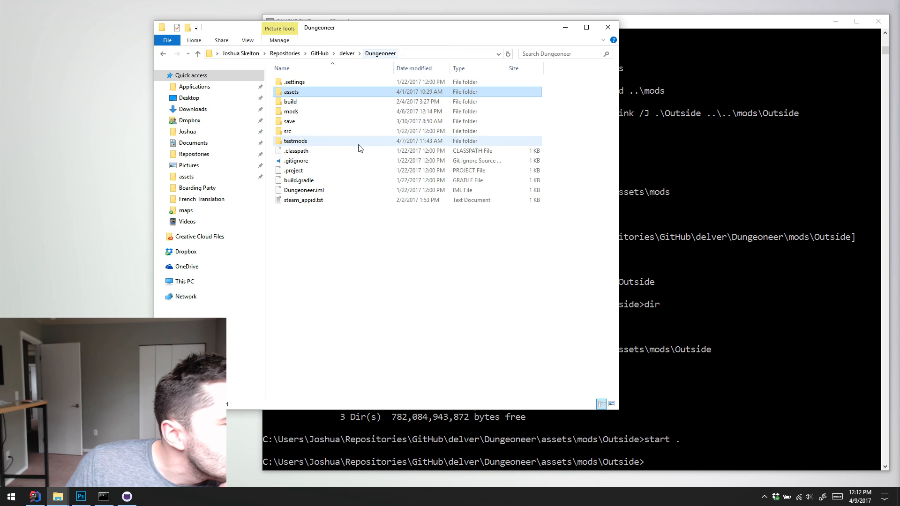
double_click(321, 114)
double_click(322, 85)
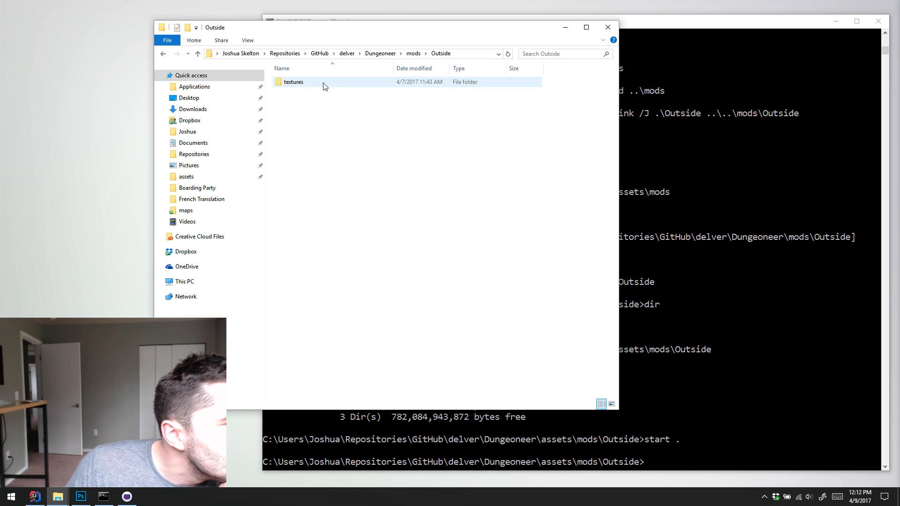
click(607, 27)
Switch to GitHub Desktop, examine the files changed by the commit "Merge branch 'OverworldMark2' into develop", and return to the command prompt
click(126, 496)
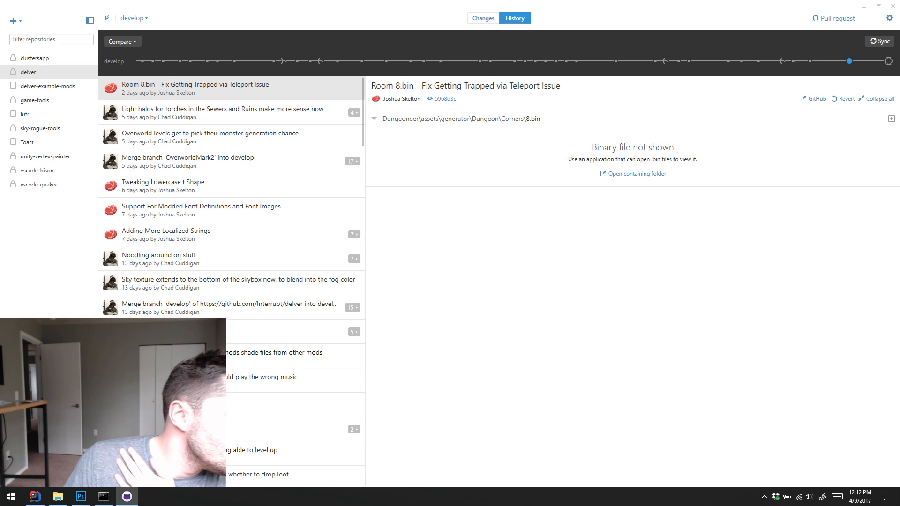
click(280, 161)
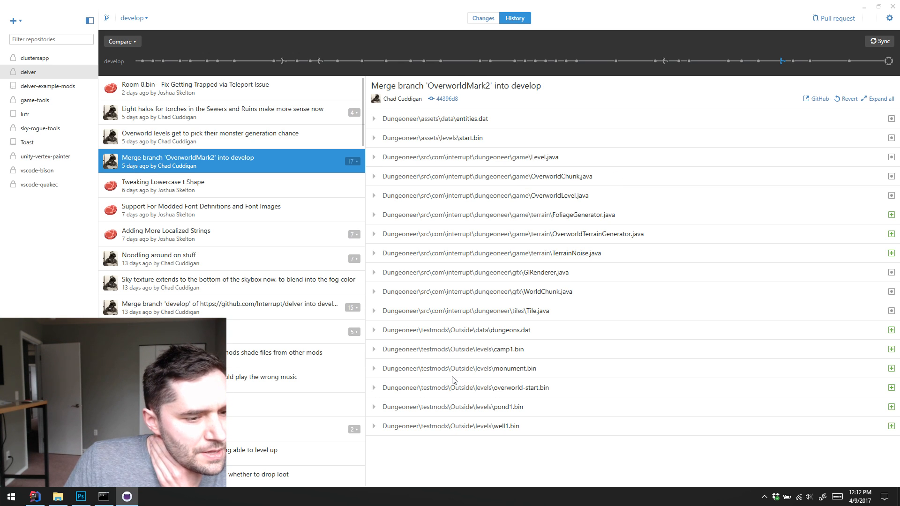
key(alt+Tab)
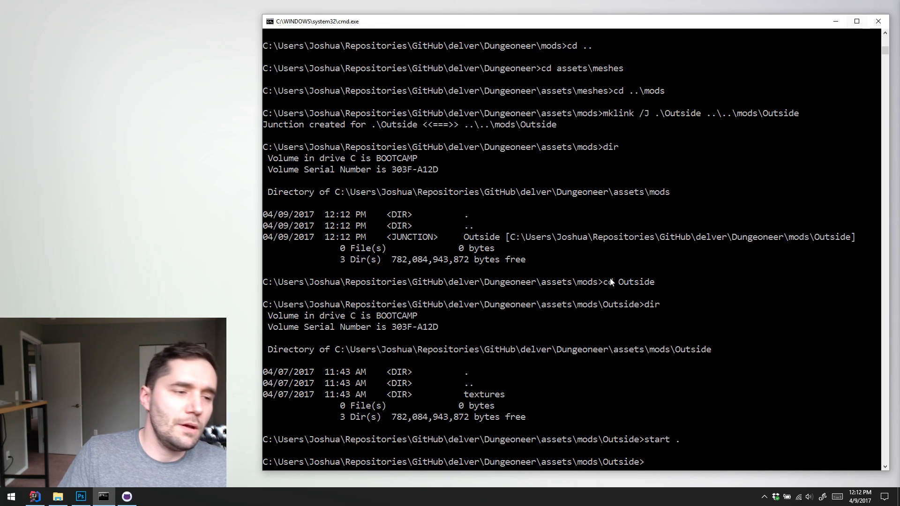
Try to remove the current Outside directory by running rmdir without a folder name
click(569, 327)
text(rmdir)
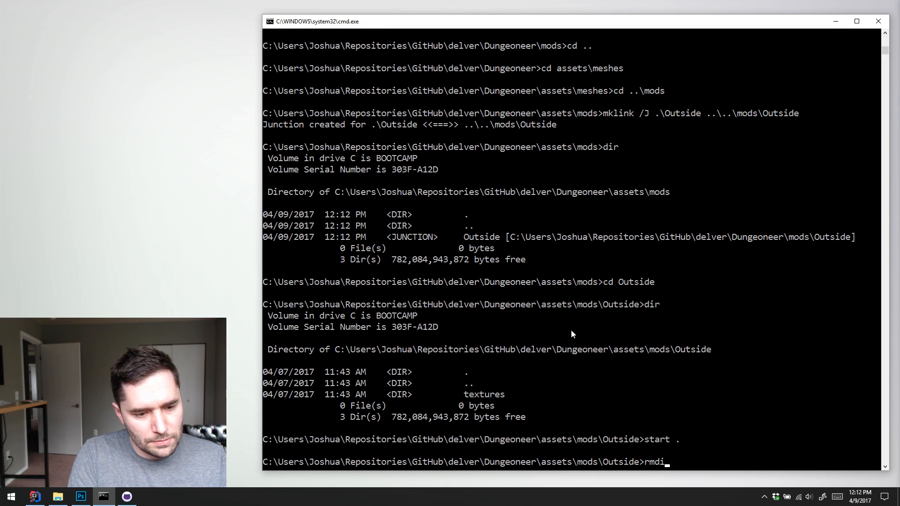
key(Return)
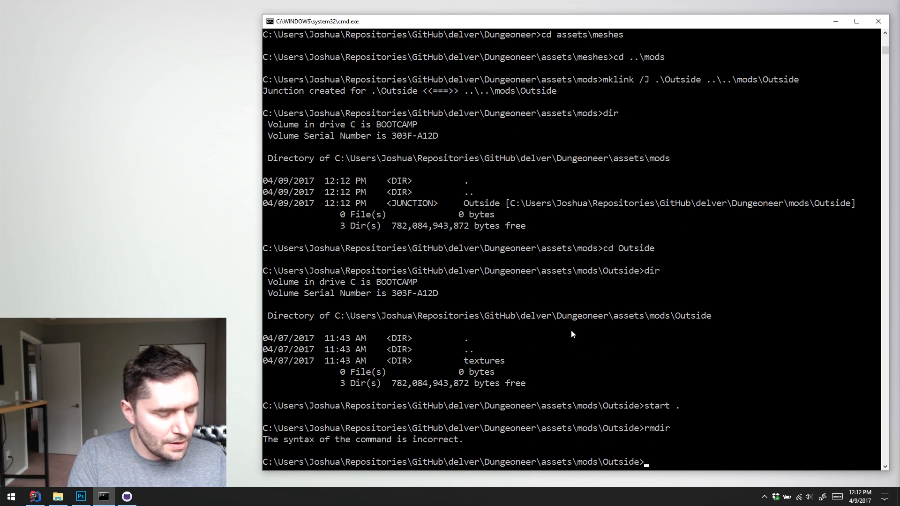
List the Outside folder with dir, move up to assets\mods with cd .. and list that folder as well
text(dir)
key(Return)
text(cd ..)
key(Return)
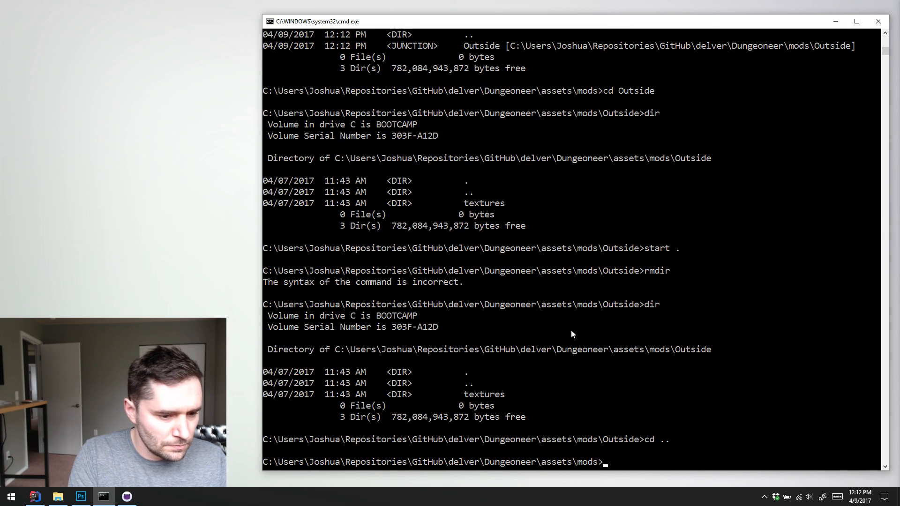
text(dir)
key(Return)
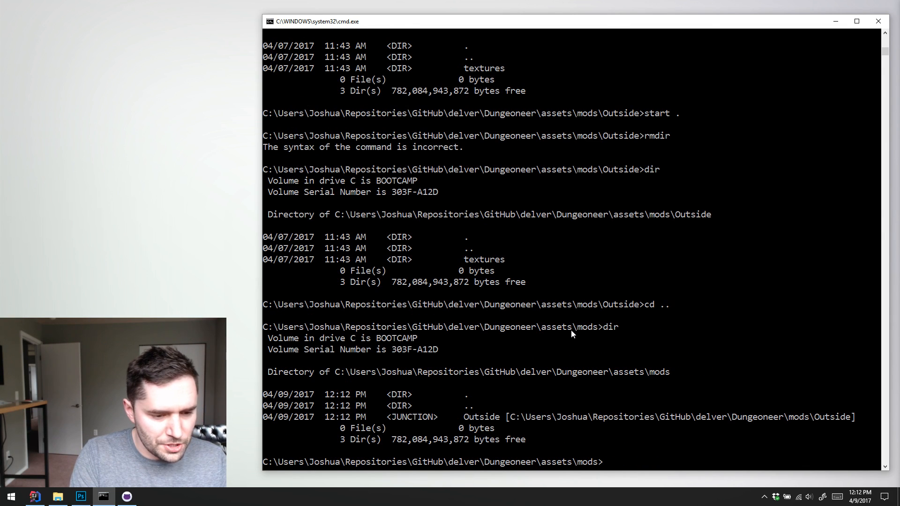
Remove the Outside junction from assets\mods with rmdir Outside
text(rmdir )
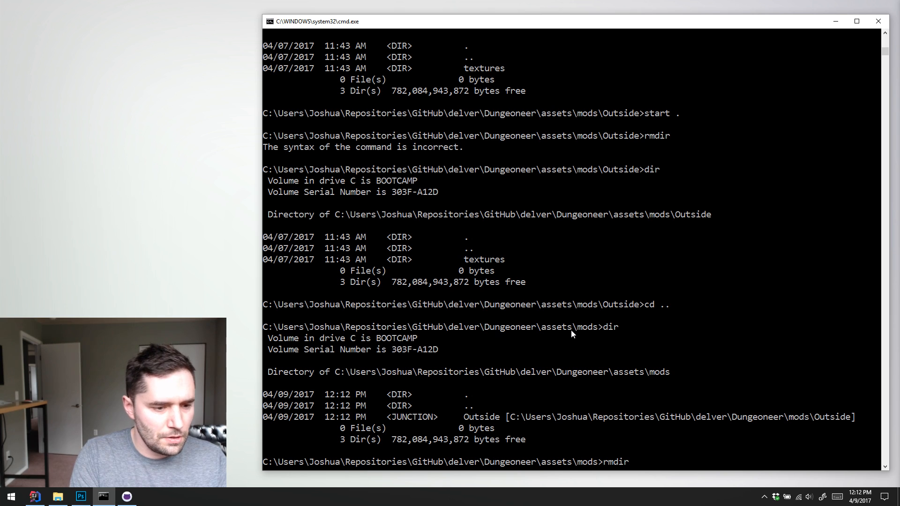
text(Outside)
key(Return)
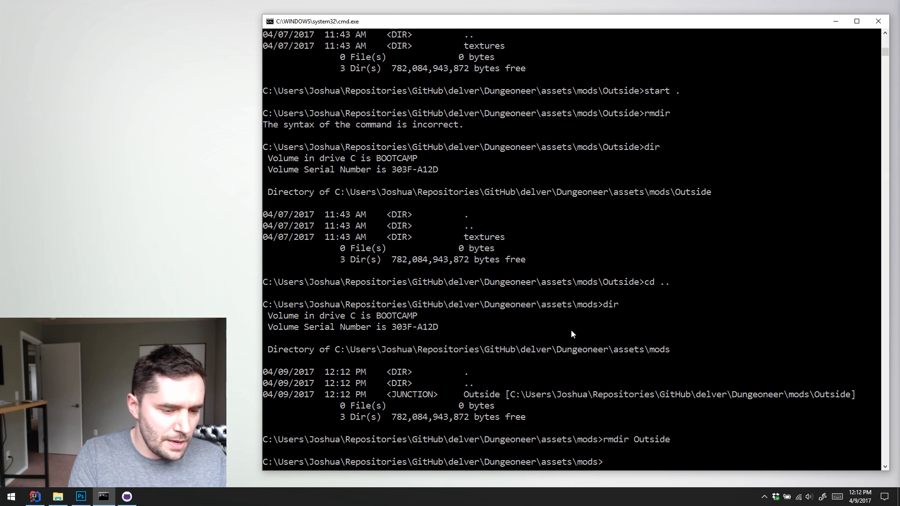
Create the Outside junction in assets\mods pointing to the test mods with mklink /J .\Outside ..\..\testmods\Outside
text(link /)
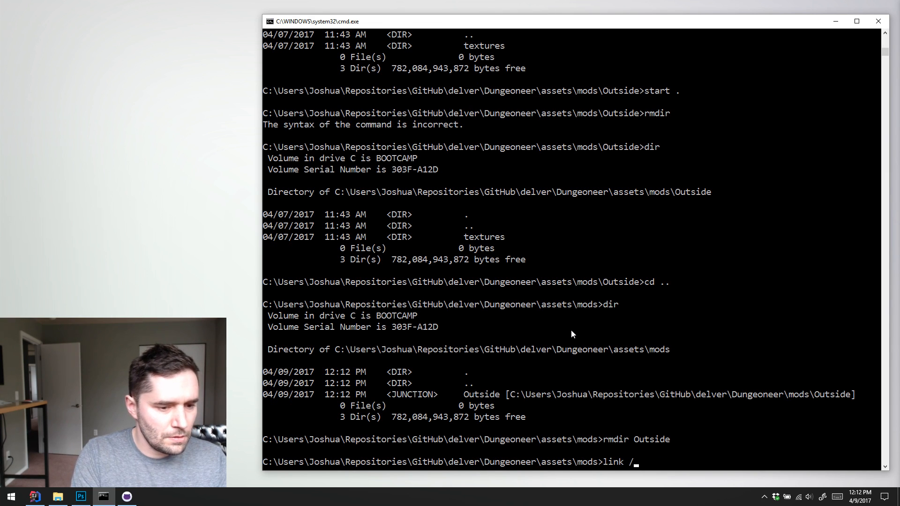
key(BackSpace)
key(BackSpace)
key(BackSpace)
key(BackSpace)
key(BackSpace)
key(BackSpace)
text(mklink /)
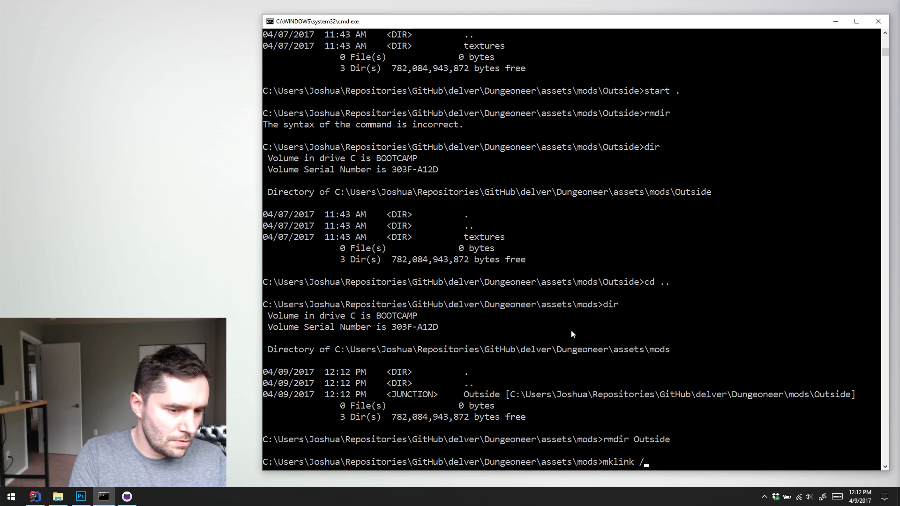
text(J)
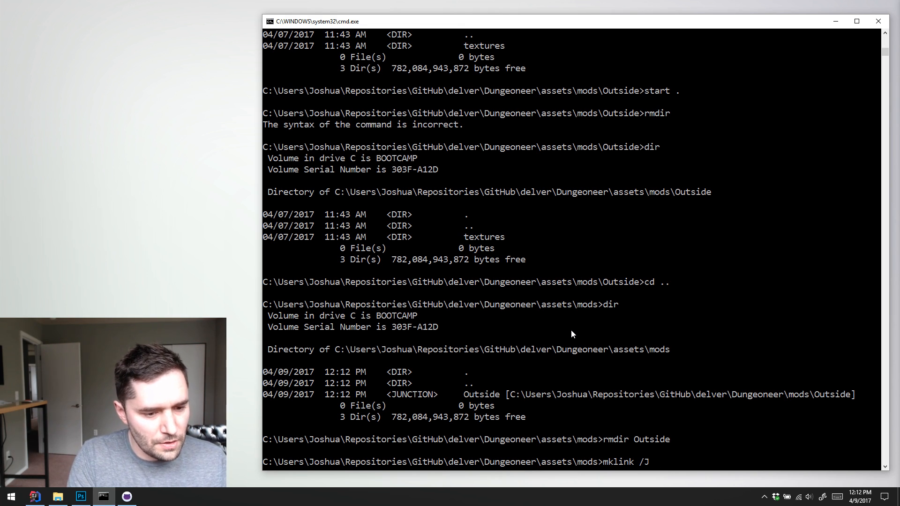
text( .\Ou)
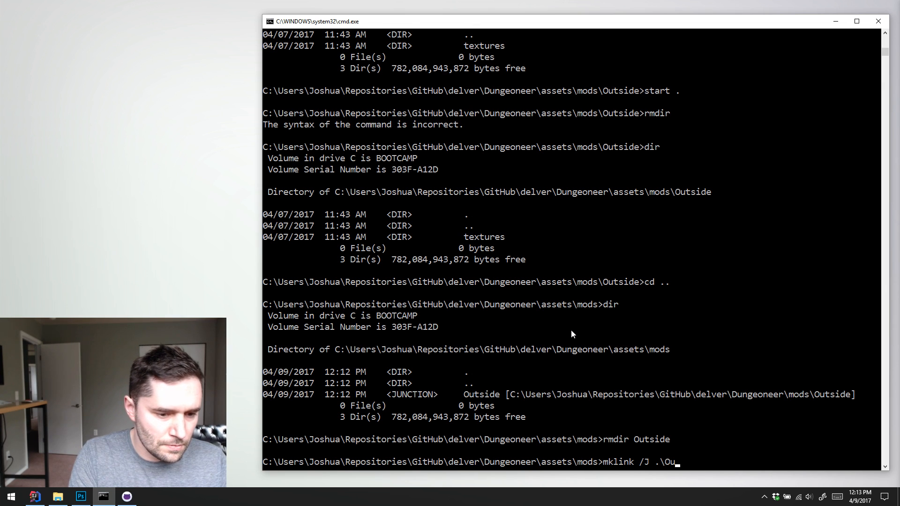
text(tsidw)
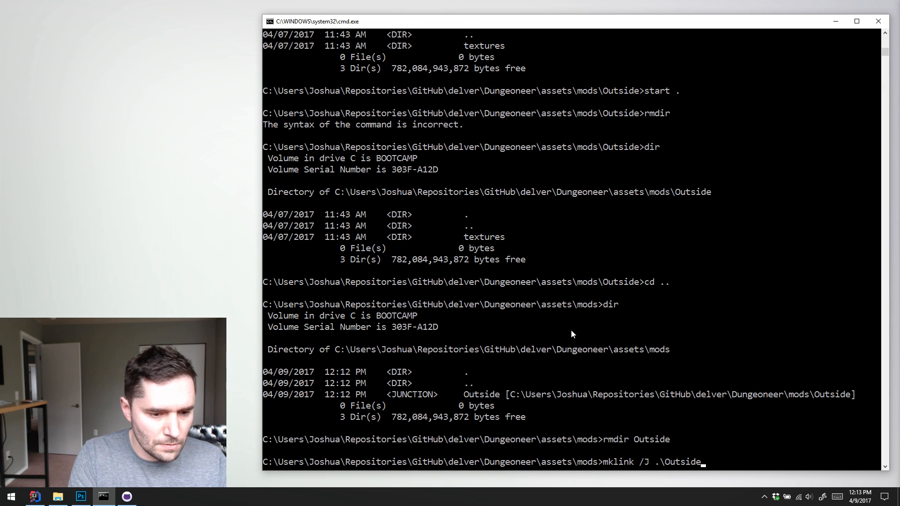
text( ../)
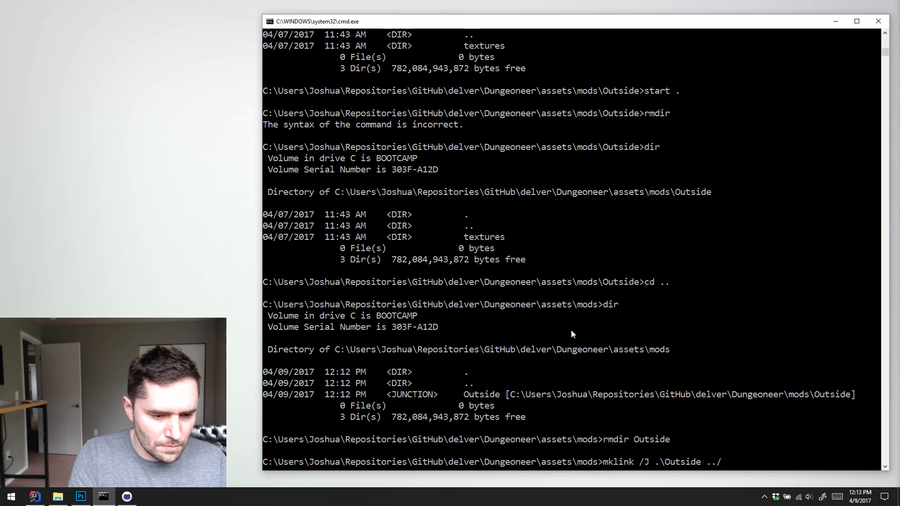
text(..\testmods\Outside)
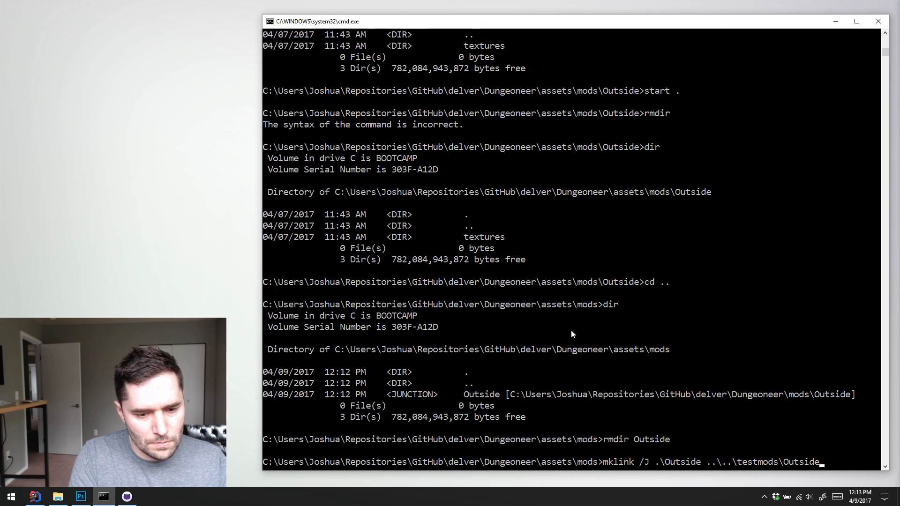
key(Return)
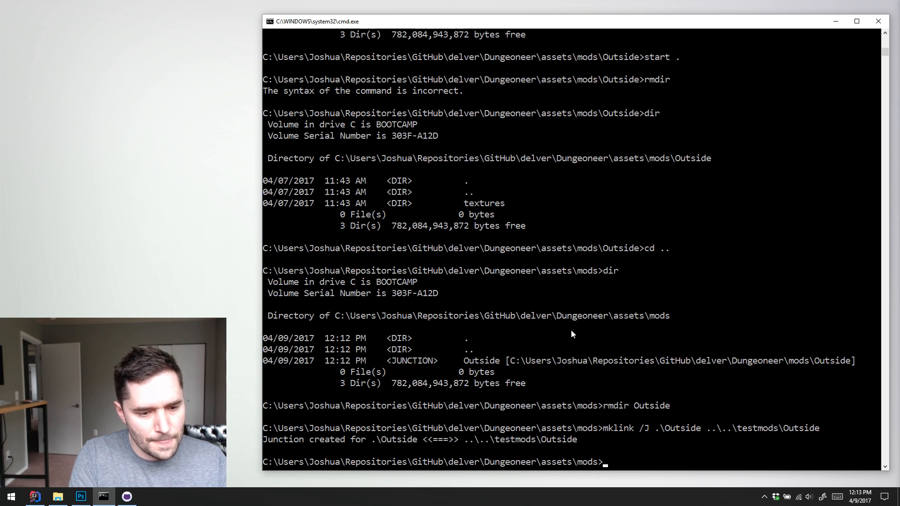
List assets\mods to check the recreated junction, and change into Outside to list its contents with dir
text(dir)
key(Return)
text(cd O)
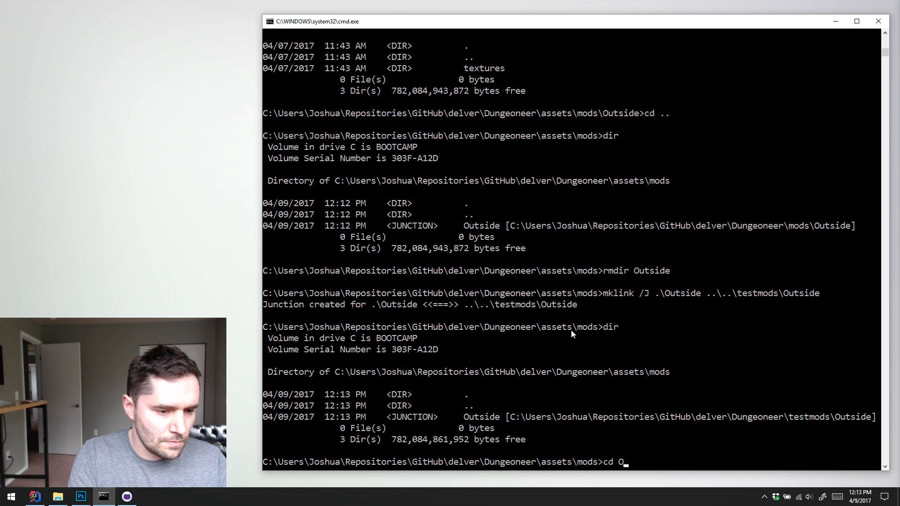
key(Tab)
key(Return)
text(dir)
key(Return)
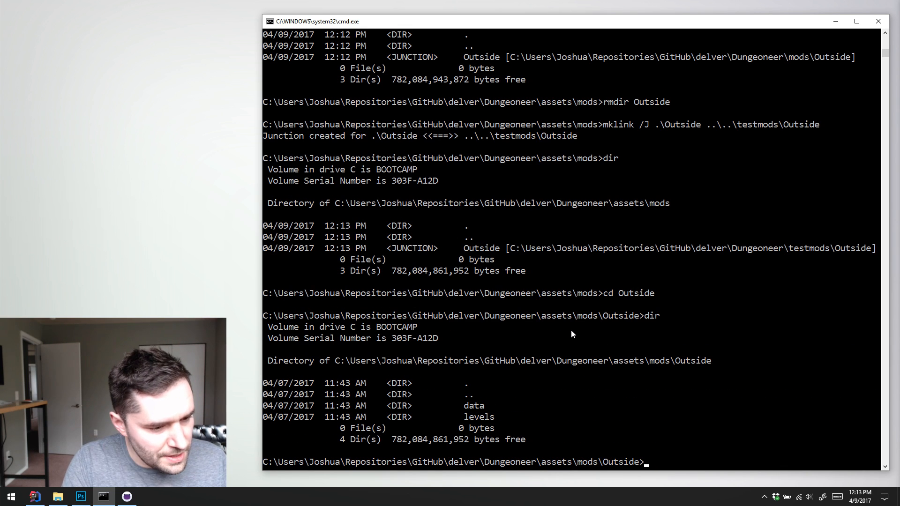
Return from the Outside folder to assets\mods with cd .
text(c)
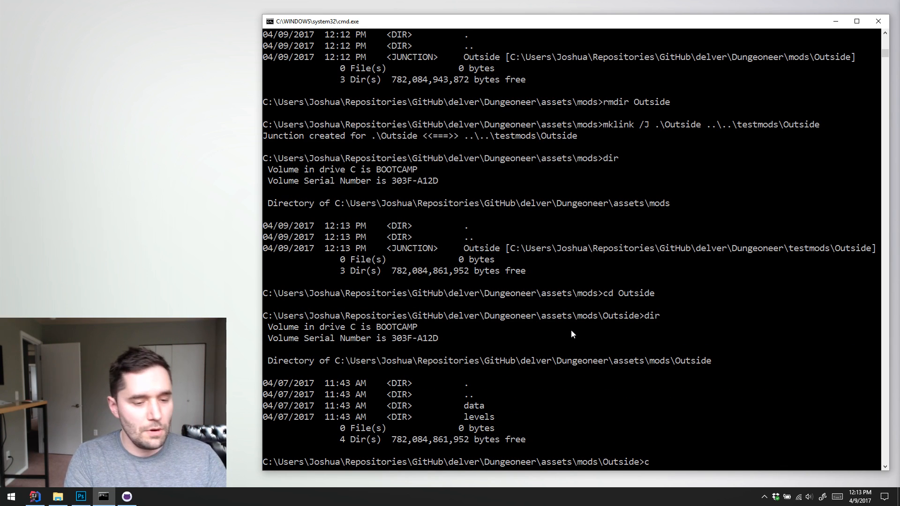
text(d ..)
key(Return)
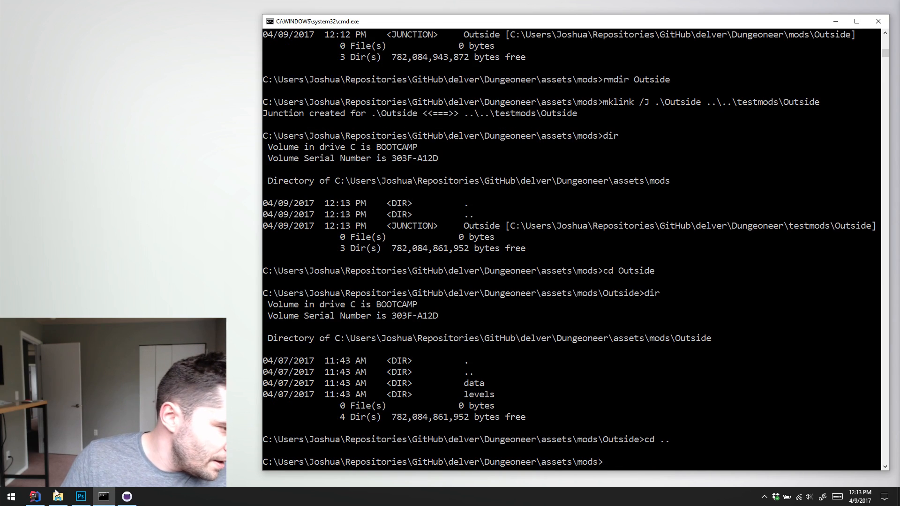
Switch to IntelliJ IDEA, run the Desktop configuration and continue past Delver's title screen
click(35, 496)
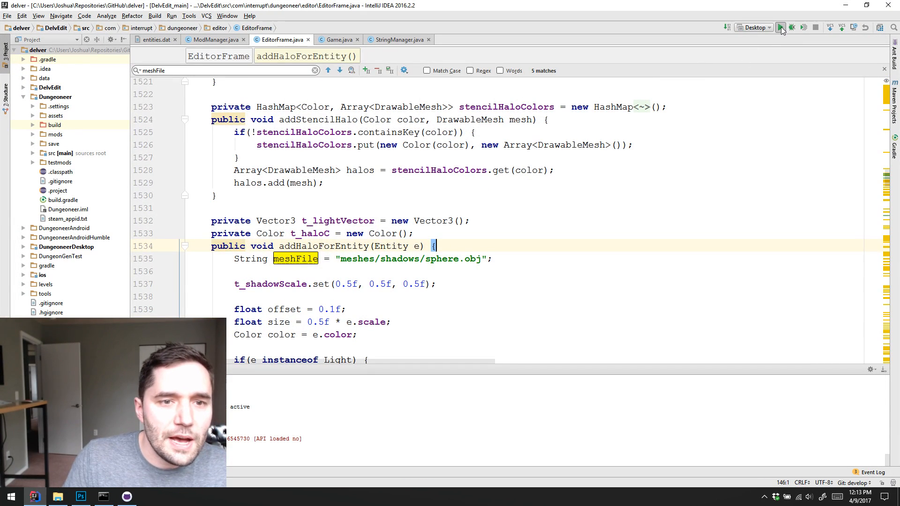
click(781, 27)
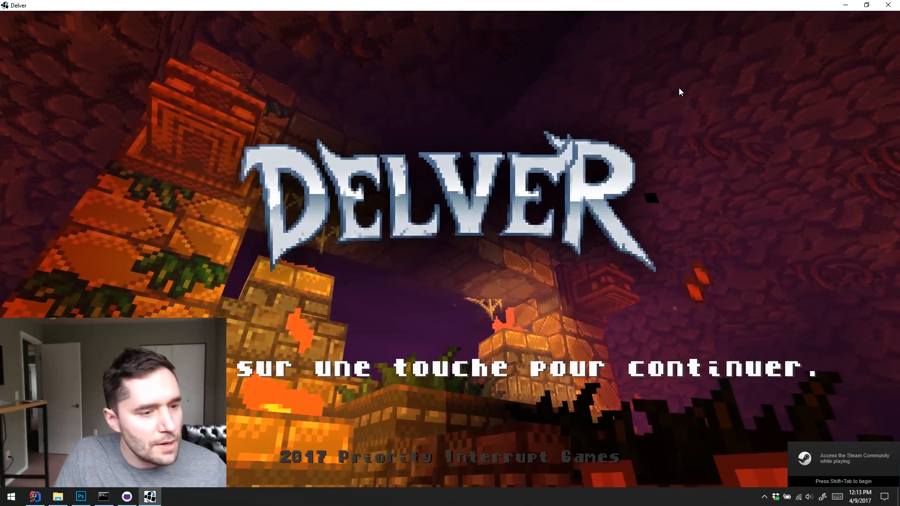
click(617, 138)
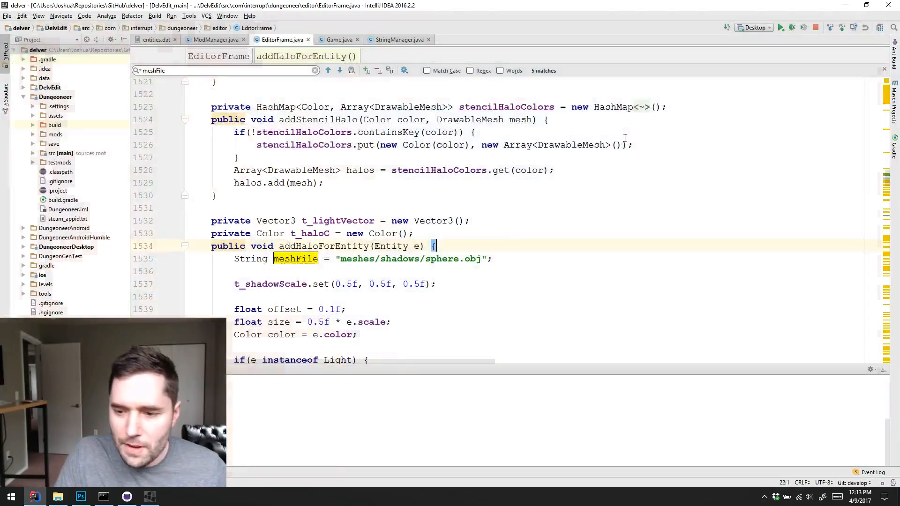
Examine the exception and its MainMenuScreen.java stack trace in the run console output
scroll(448, 411, up, 3)
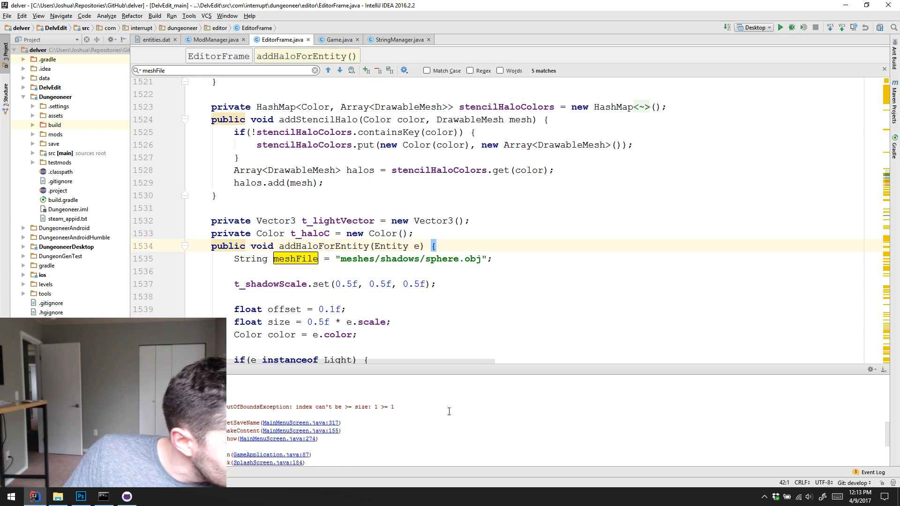
click(312, 405)
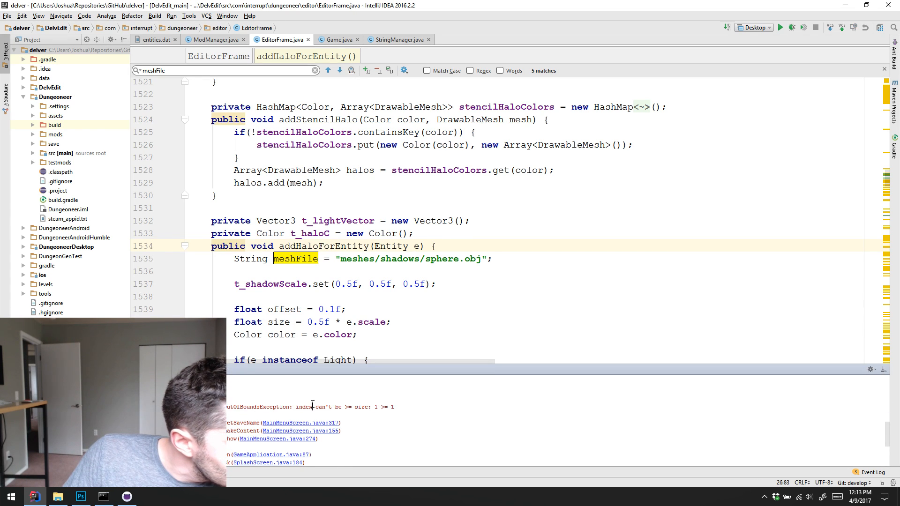
click(254, 423)
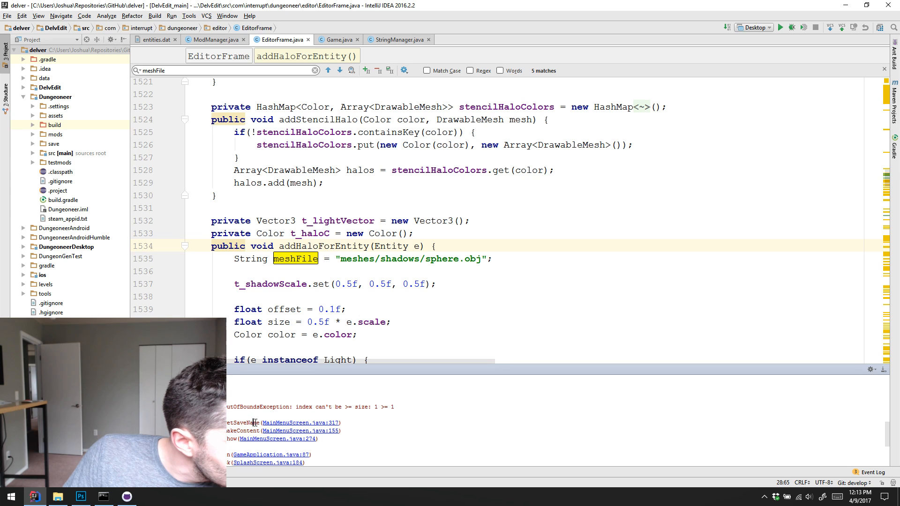
click(476, 259)
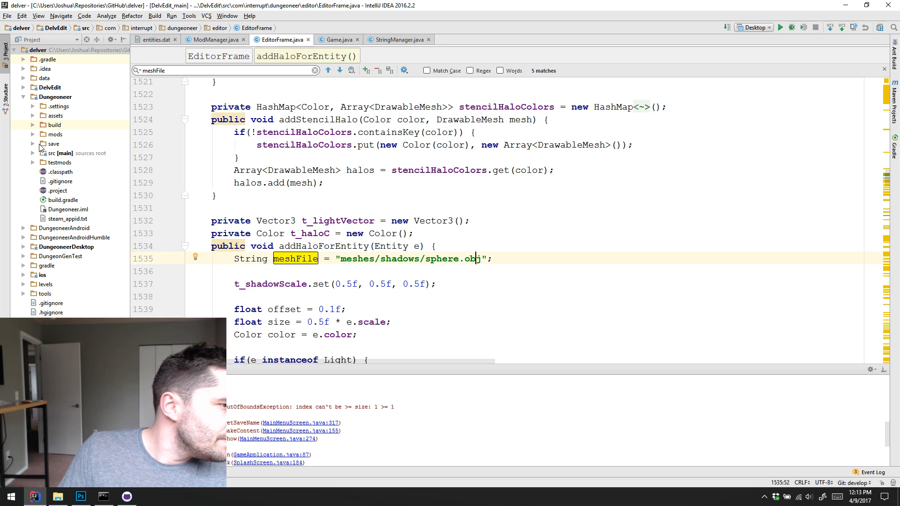
Look for the saved game files in Dungeoneer's save folder and in its assets\save folder
double_click(52, 144)
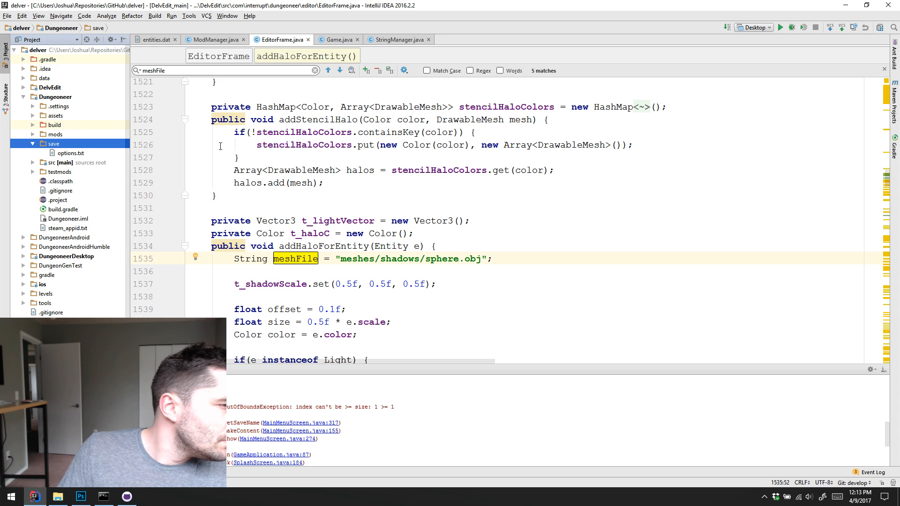
click(23, 97)
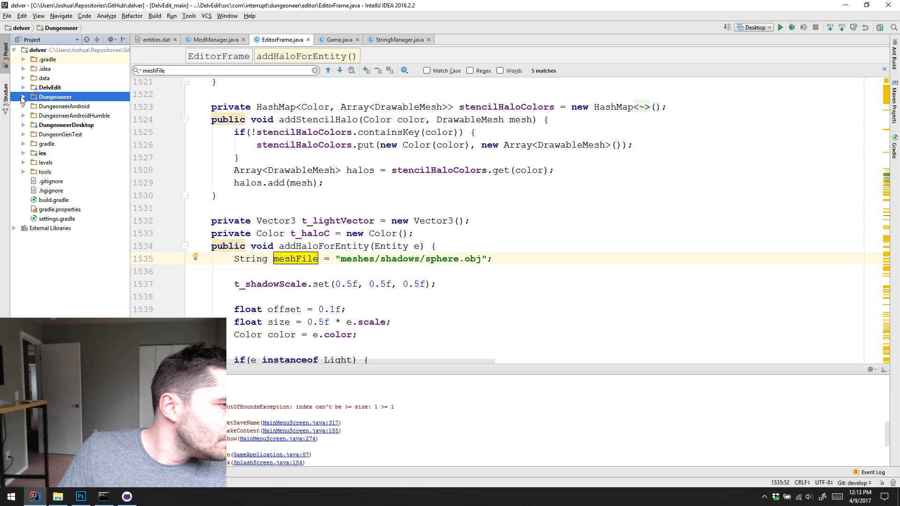
click(23, 97)
click(33, 115)
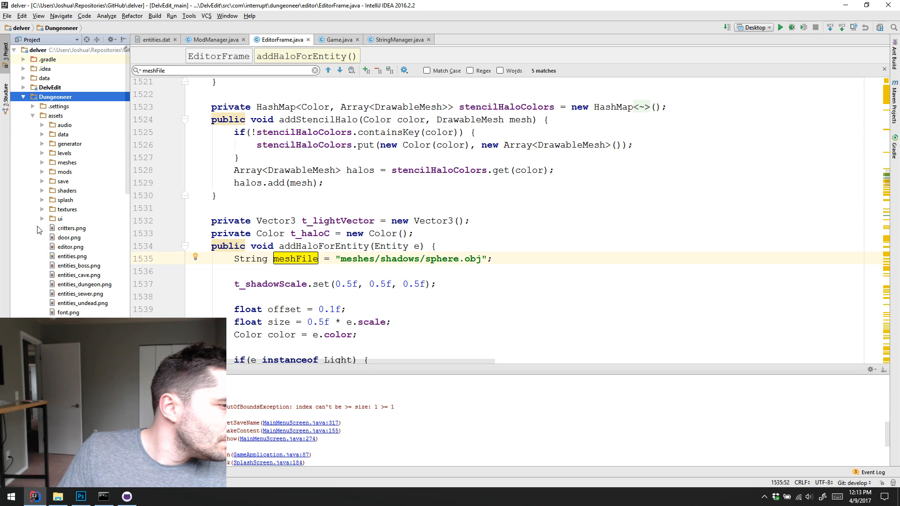
click(42, 182)
click(61, 192)
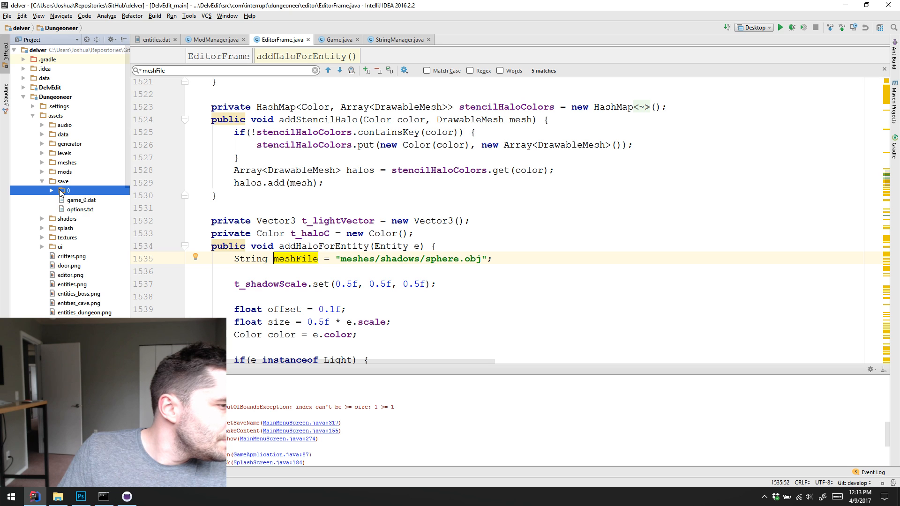
Delete the saved game directory 0 and the game_0.dat file from Dungeoneer's assets\save folder
shift+click(84, 201)
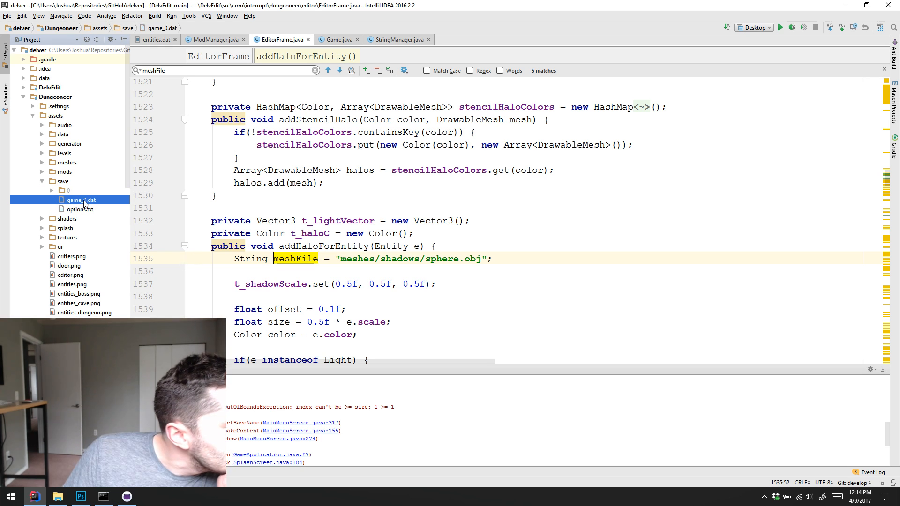
key(ctrl+x)
click(85, 211)
click(42, 182)
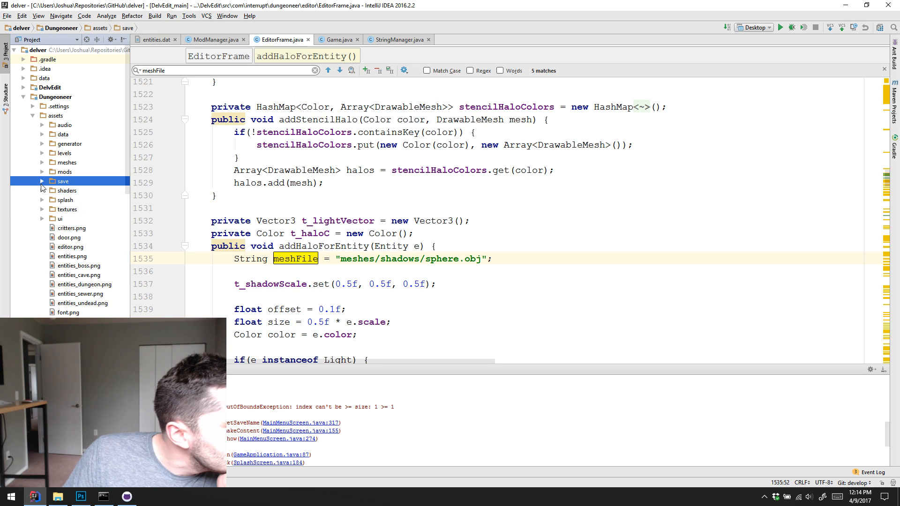
click(49, 192)
right_click(69, 193)
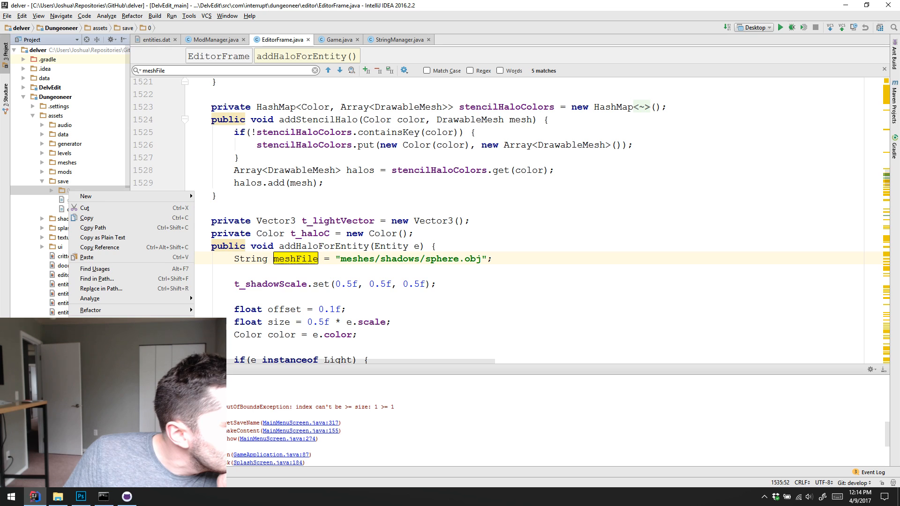
key(Delete)
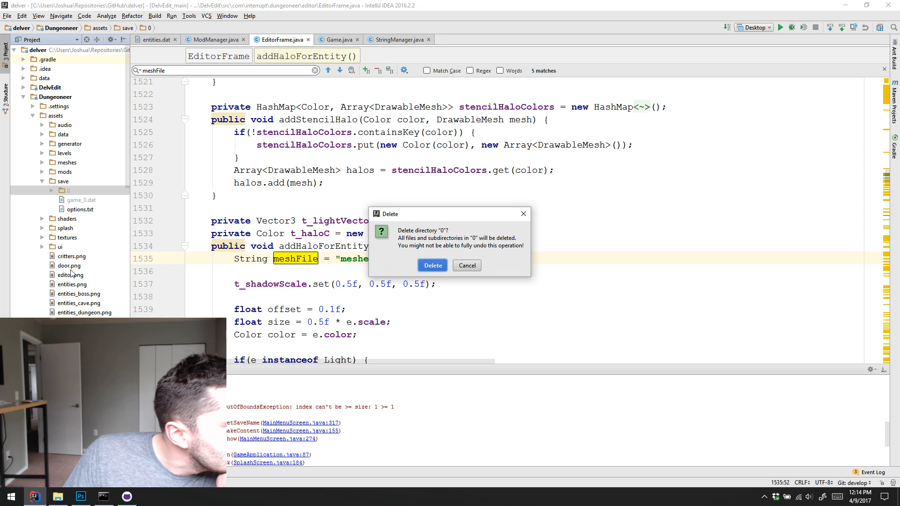
click(432, 265)
key(Delete)
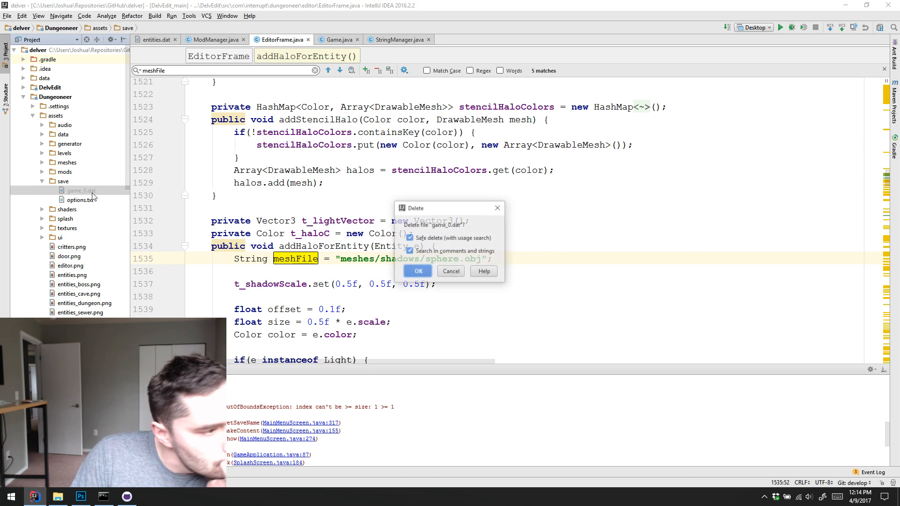
key(Return)
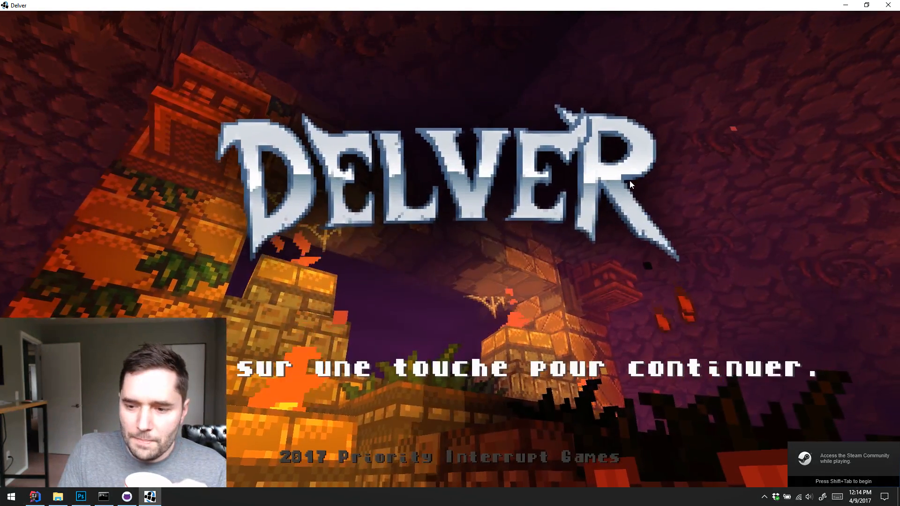
Continue past Delver's title screen and start a new game in save slot 1
click(629, 181)
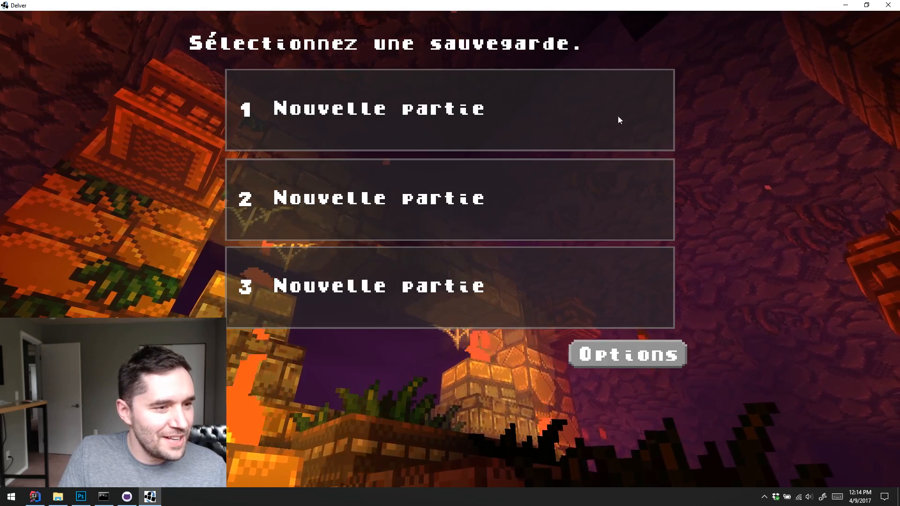
click(490, 108)
click(295, 351)
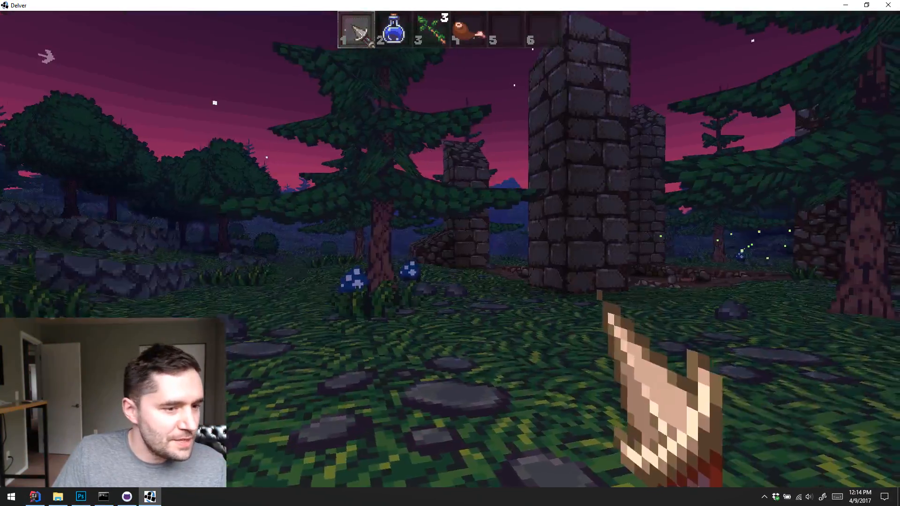
Walk past the ruined stone pillars and the sunken campfire floor into the open forest to inspect the outdoor level
key(w)
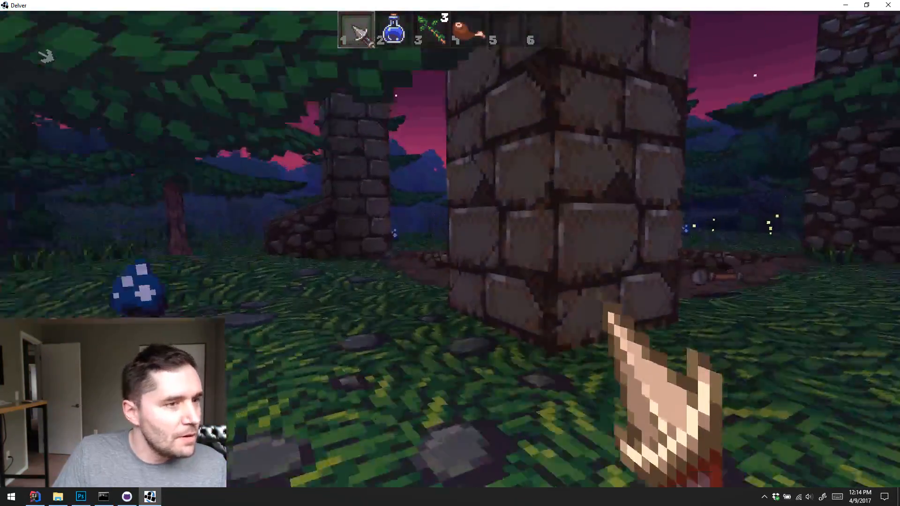
key(w)
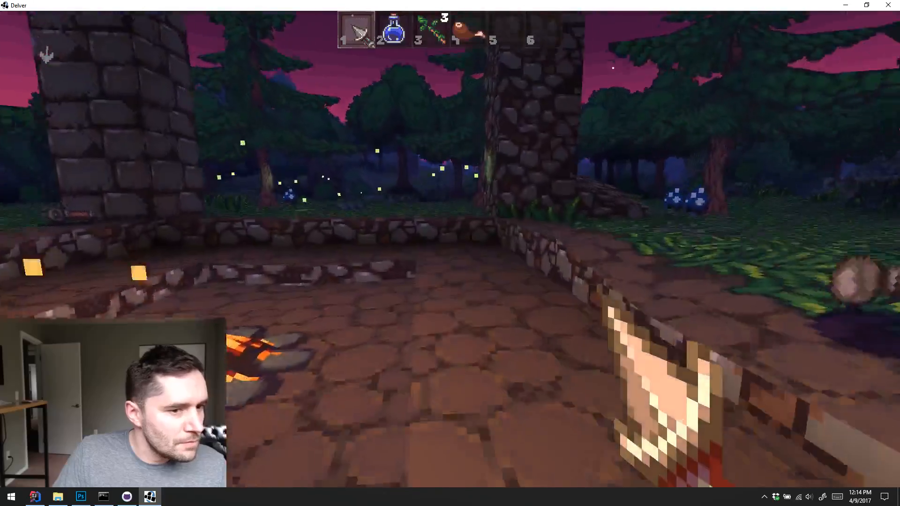
key(w)
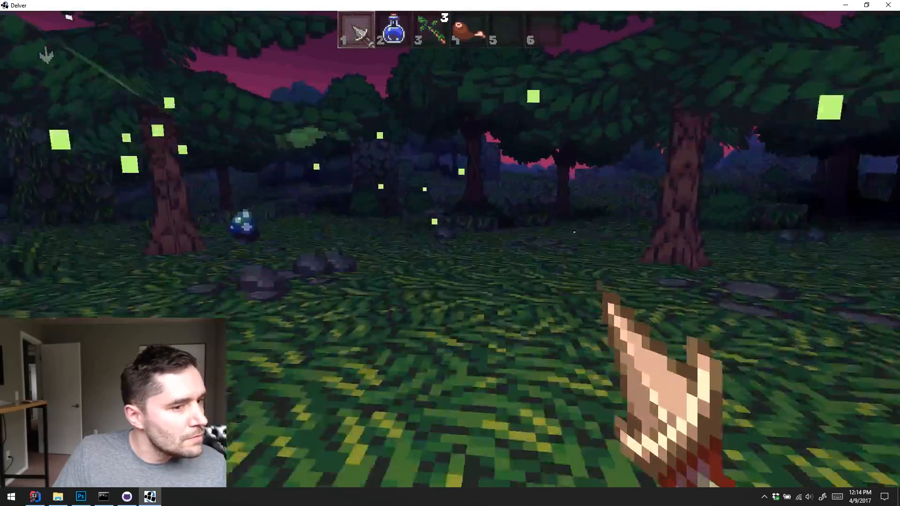
key(w)
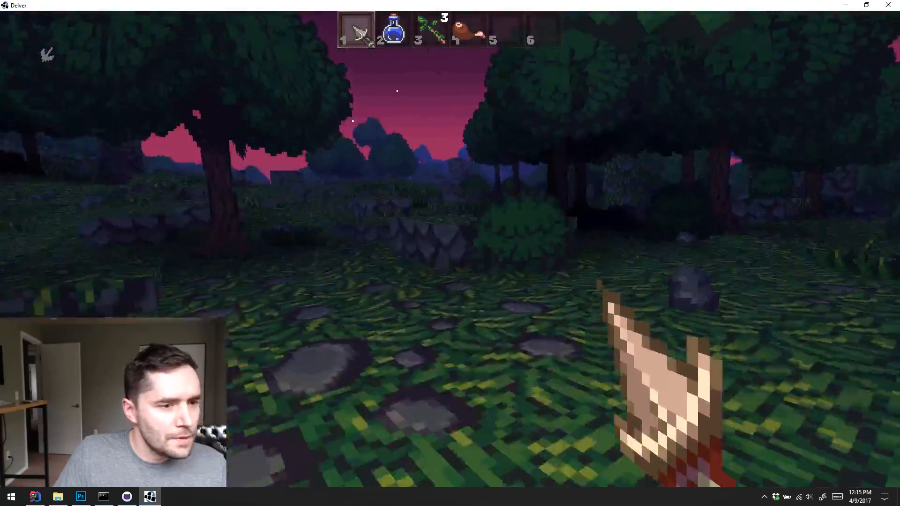
key(w)
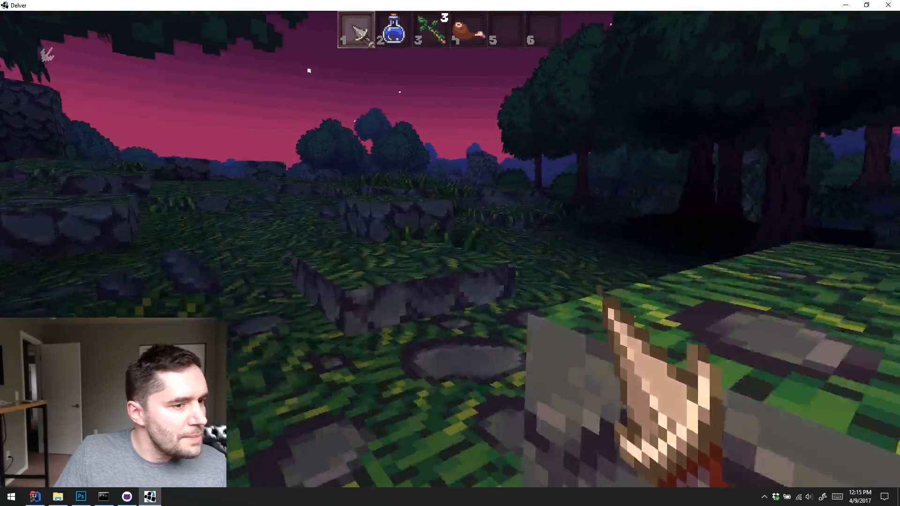
Explore the open grassland between the mossy stone blocks, bushes and rock towers of the outdoor level
key(w)
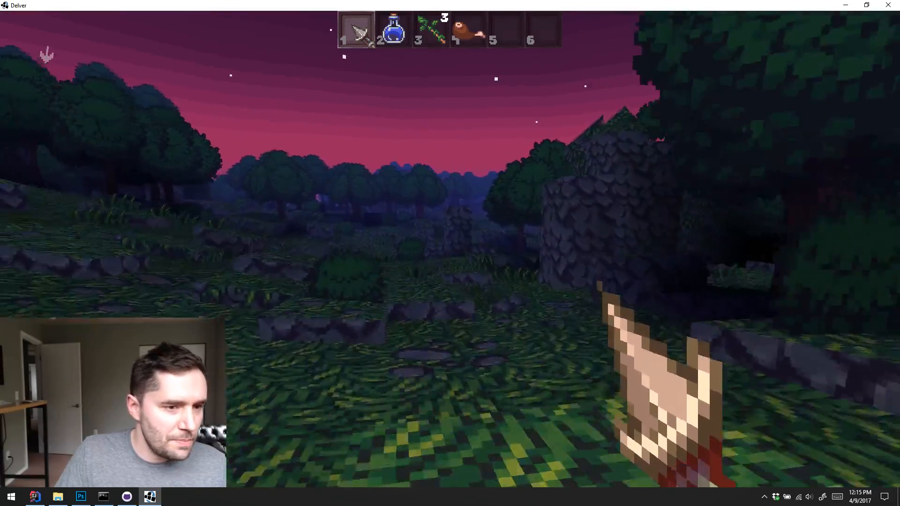
key(w)
key(w)
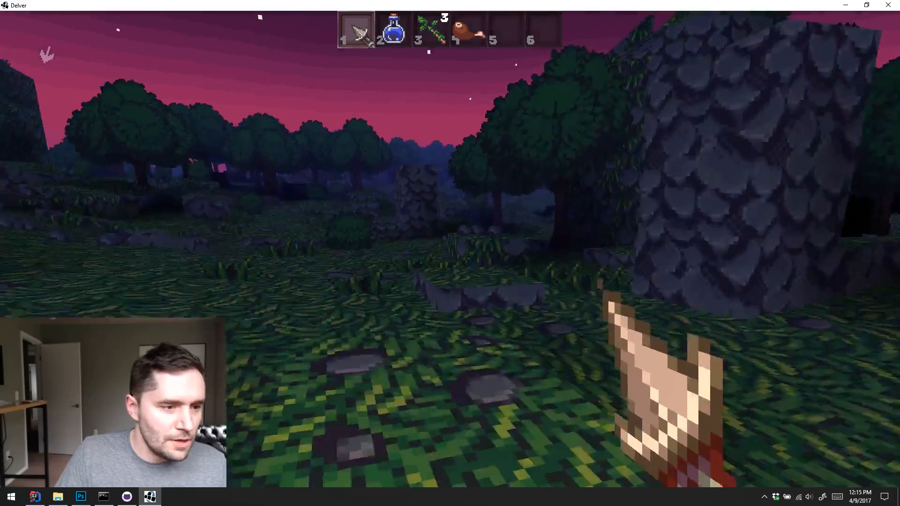
key(w)
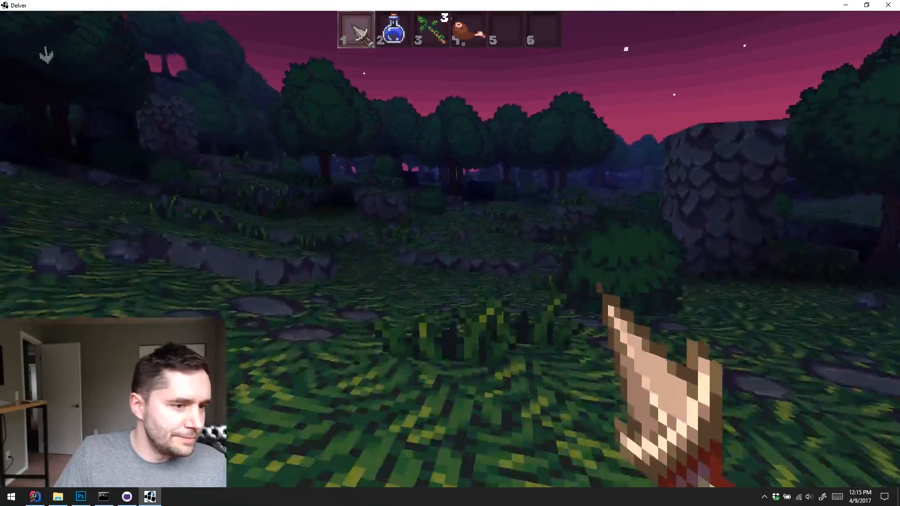
key(w)
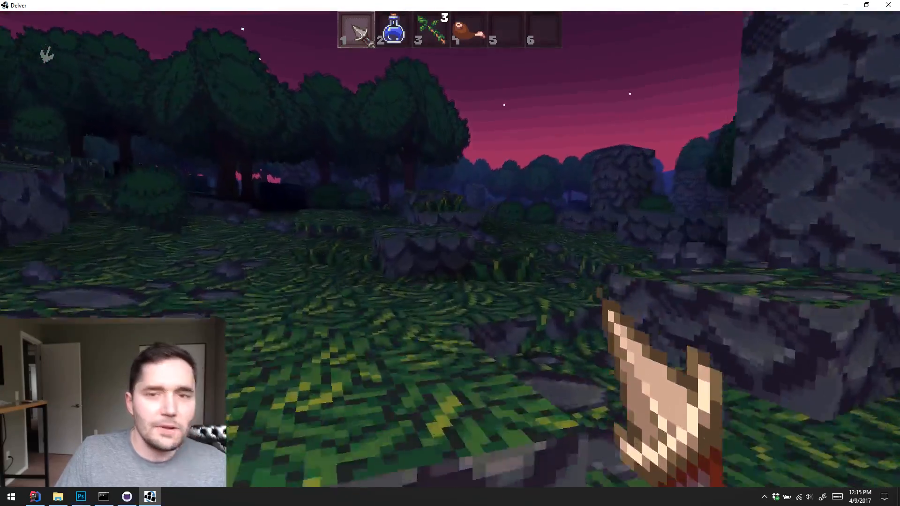
key(w)
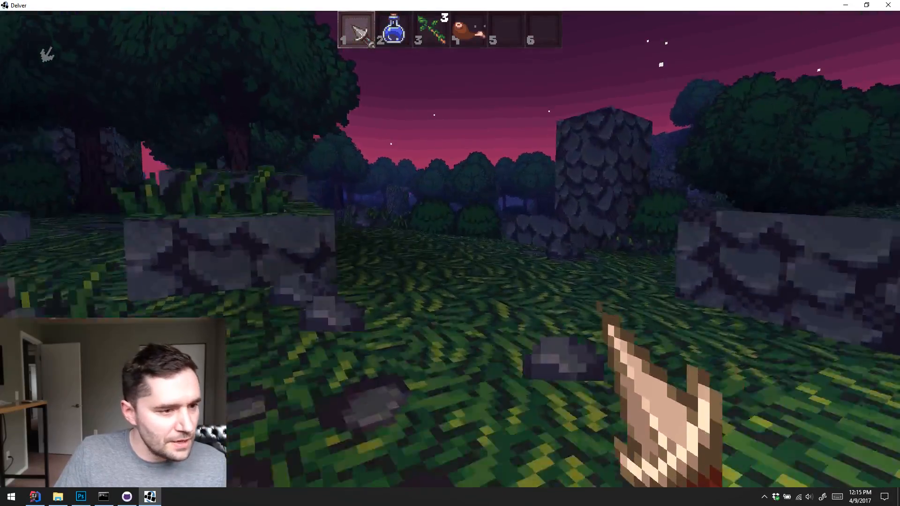
key(w)
key(w)
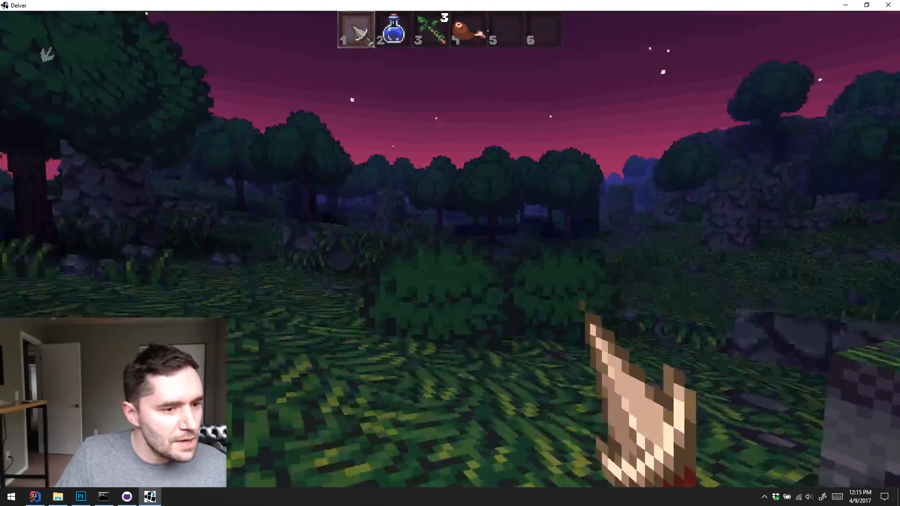
Walk through the wooded rocks and up the grassy hillside to the tent beside the campfire
key(w)
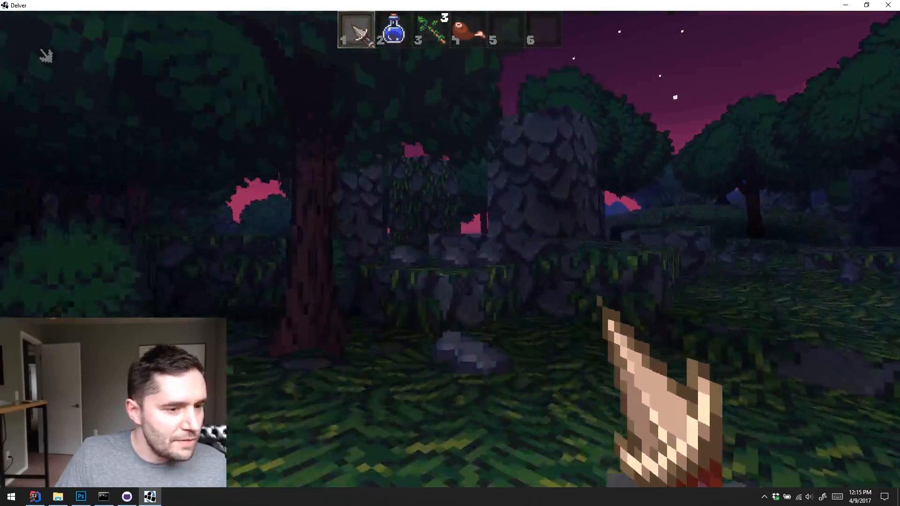
key(w)
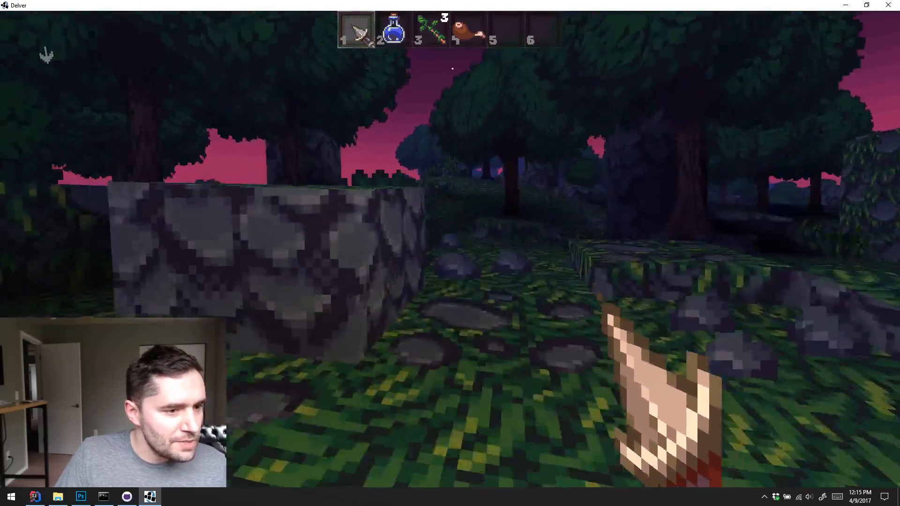
key(w)
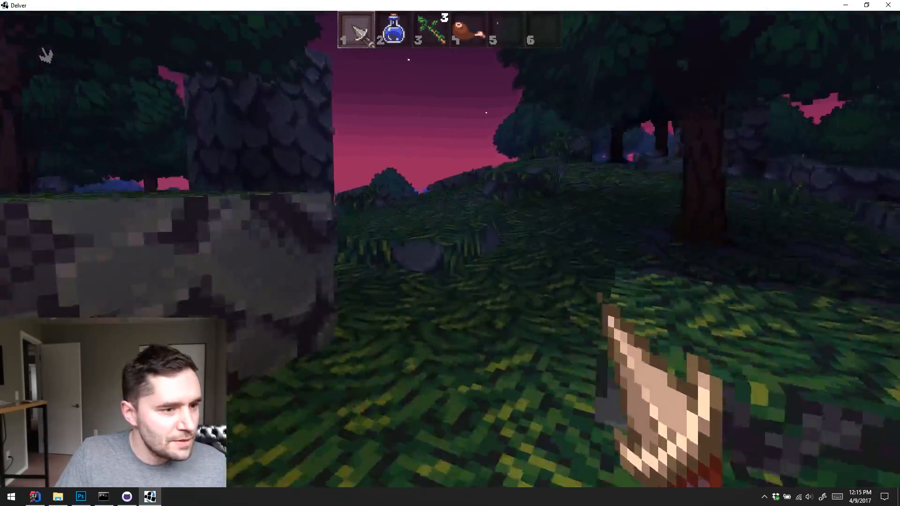
key(w)
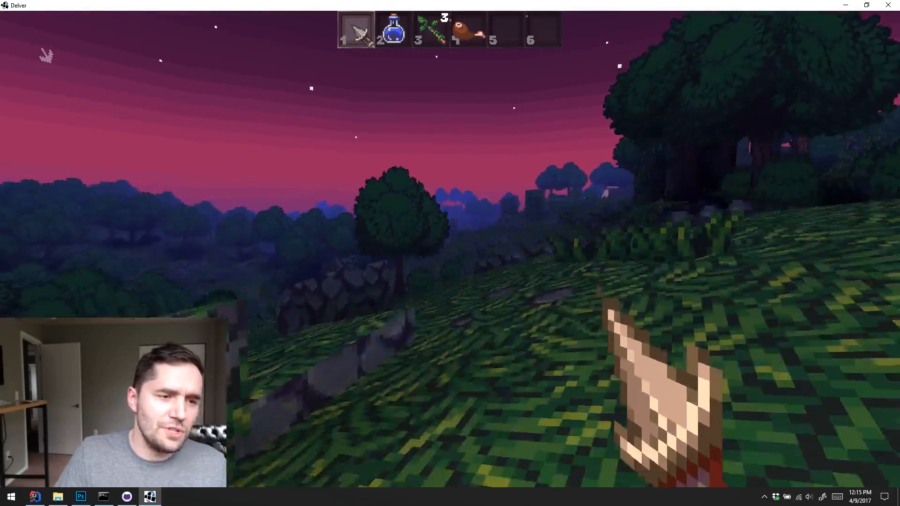
key(w)
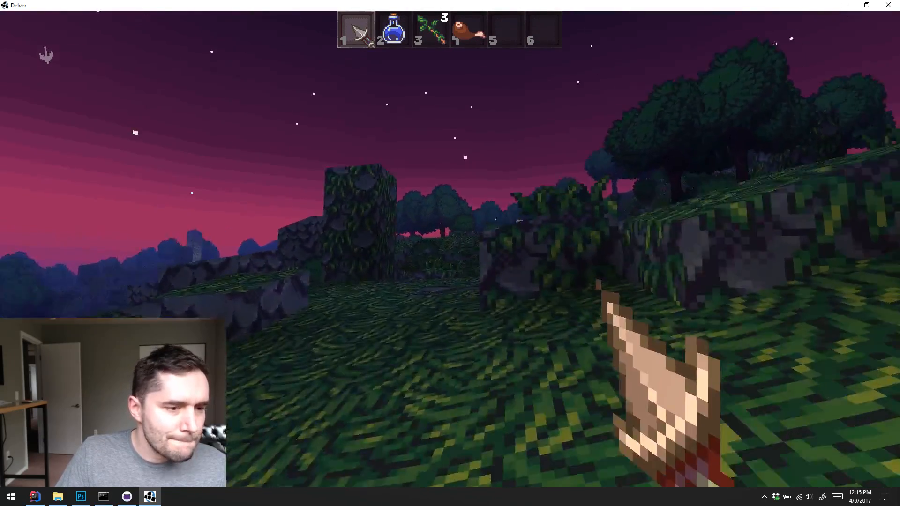
key(w)
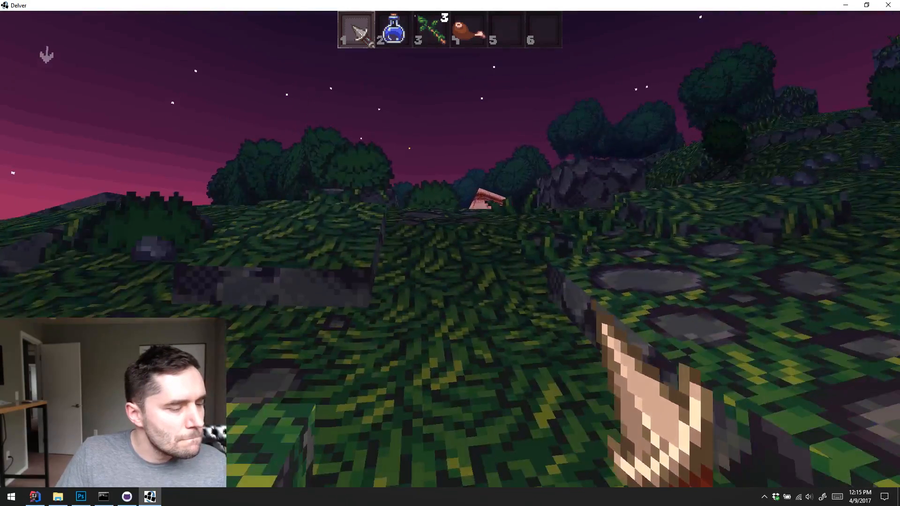
key(w)
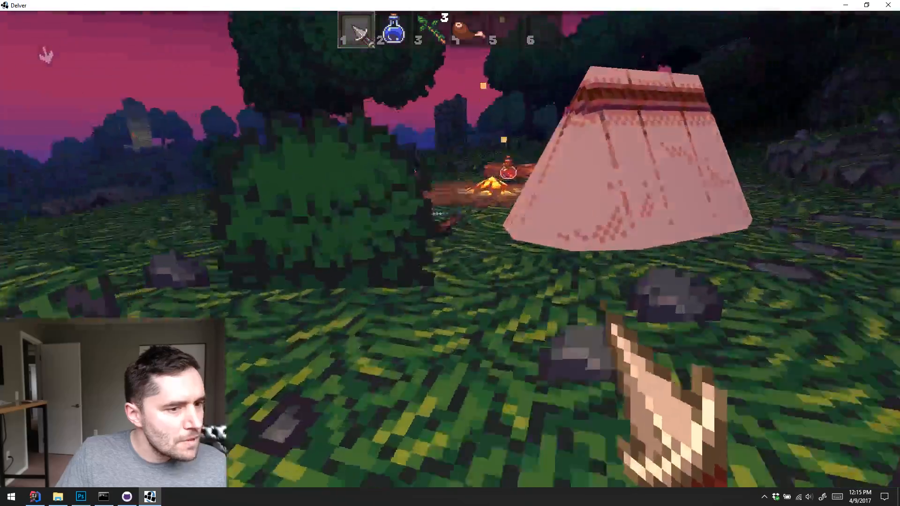
key(w)
Pick up the short bow beside the tent and the red potion by the campfire
key(a)
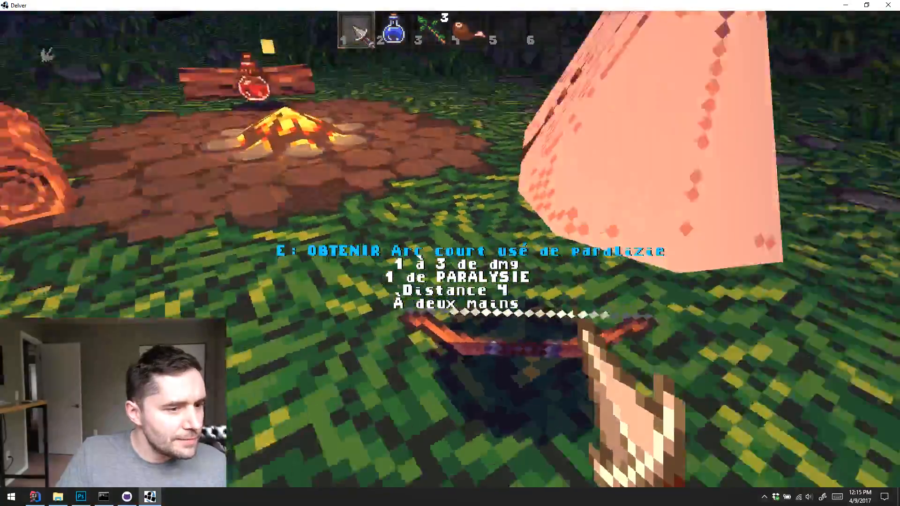
key(d)
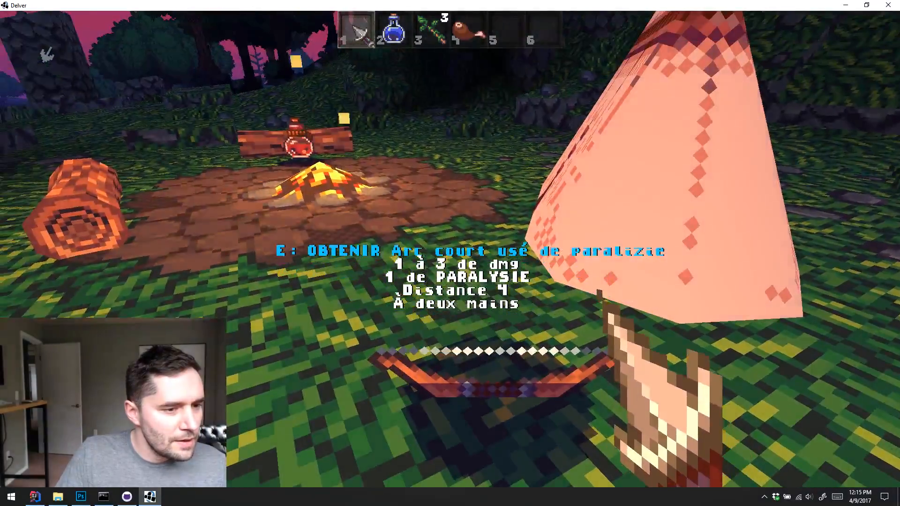
key(e)
key(w)
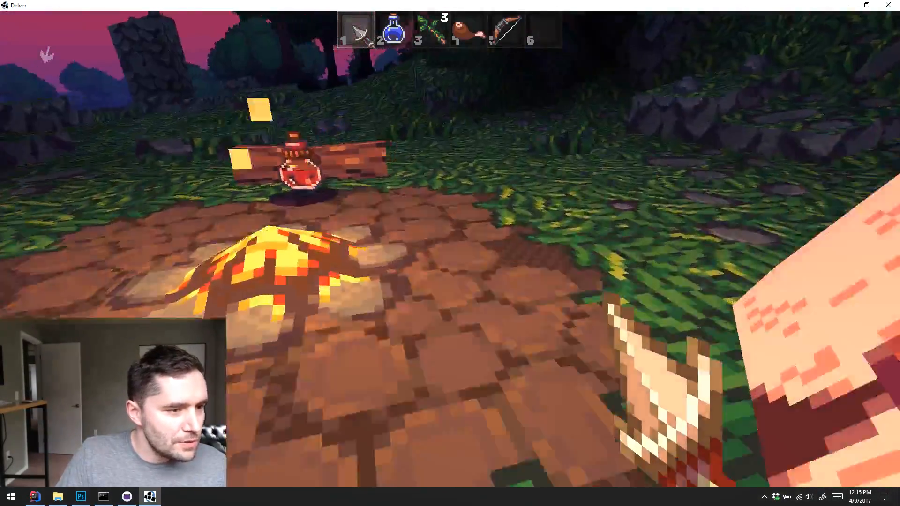
key(e)
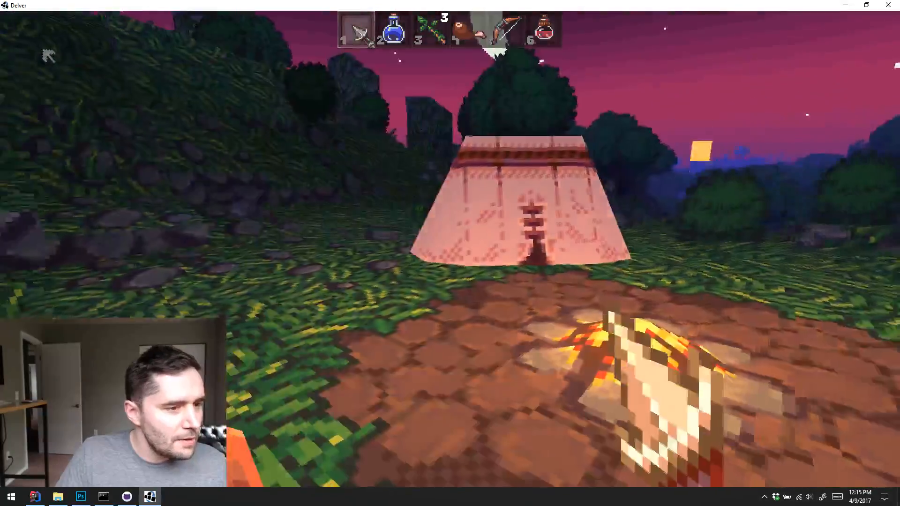
Cross the meadow from the tent and climb the hill to the torch-lit brick tower ruin
key(w)
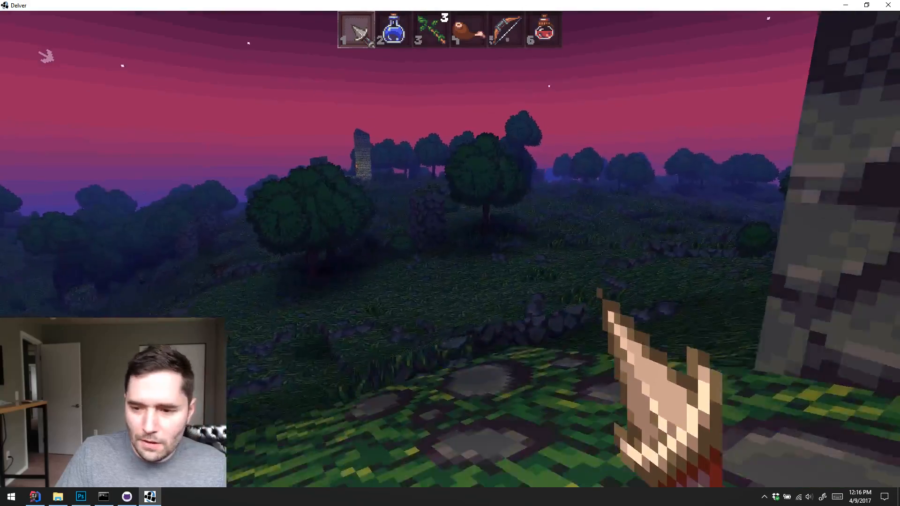
key(w)
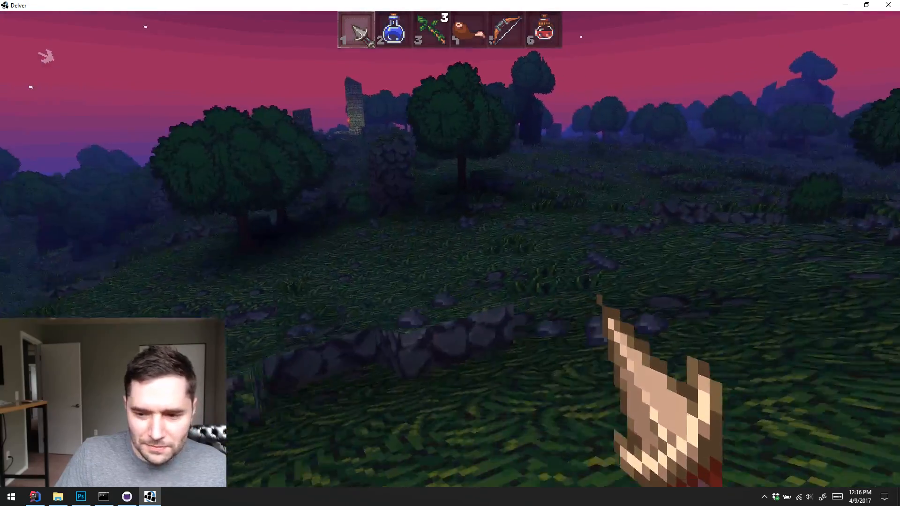
key(w)
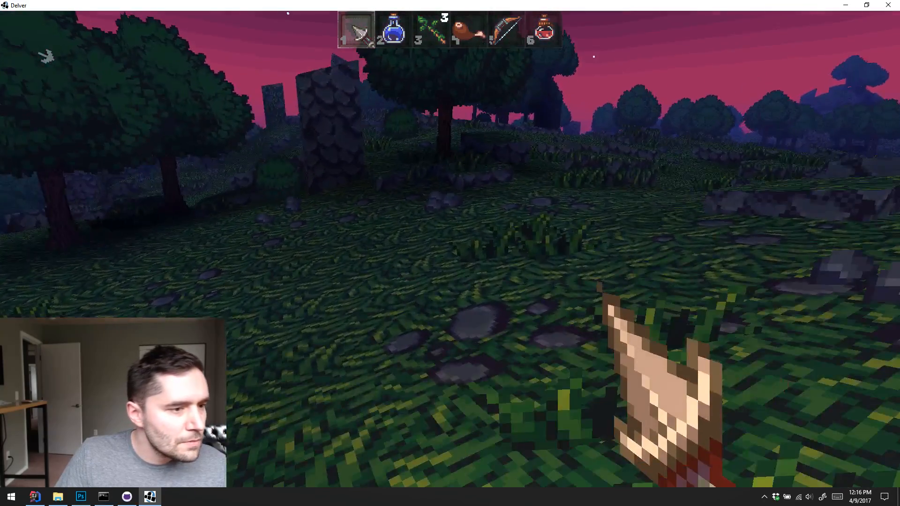
key(w)
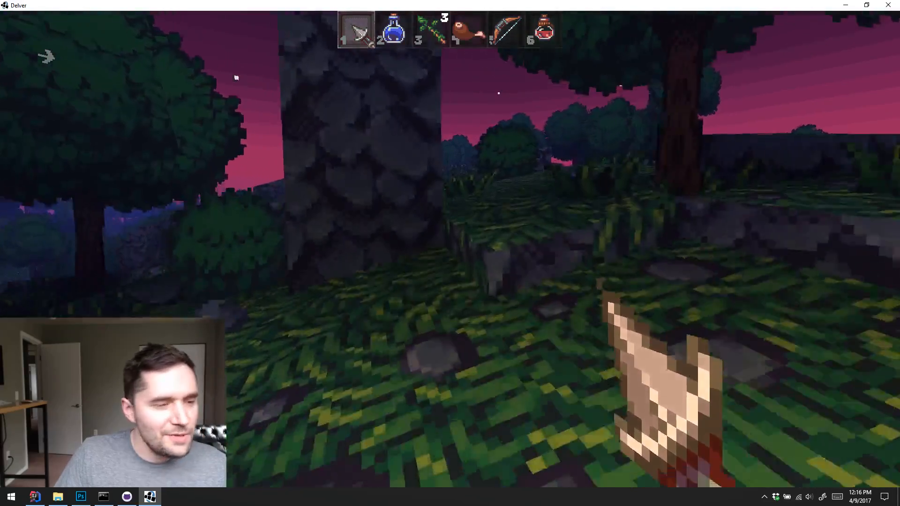
key(w)
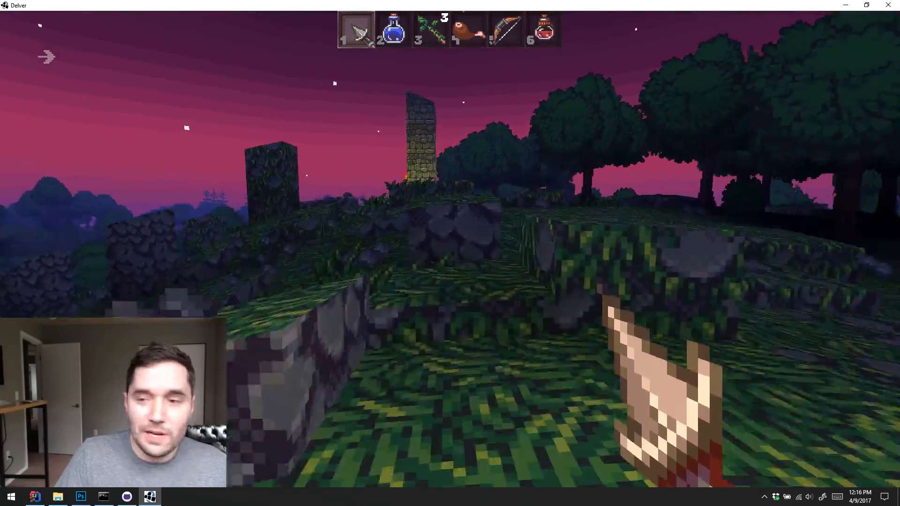
key(w)
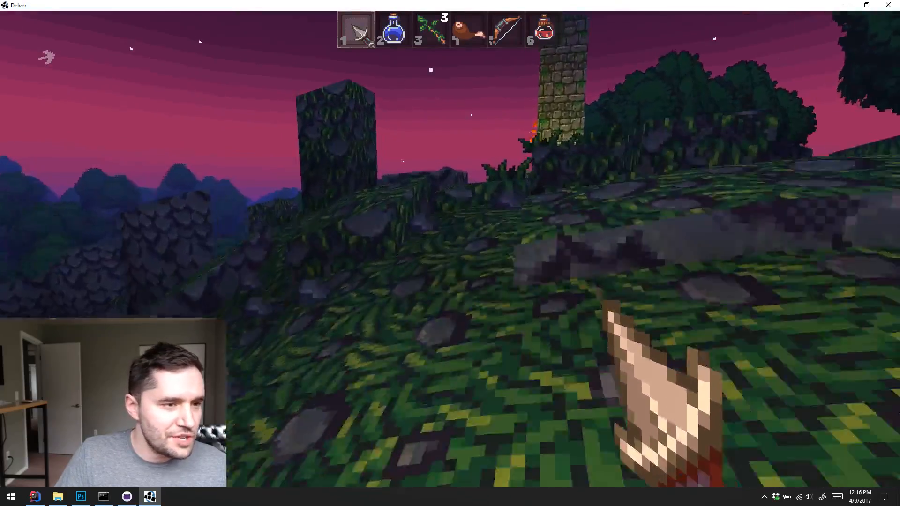
key(w)
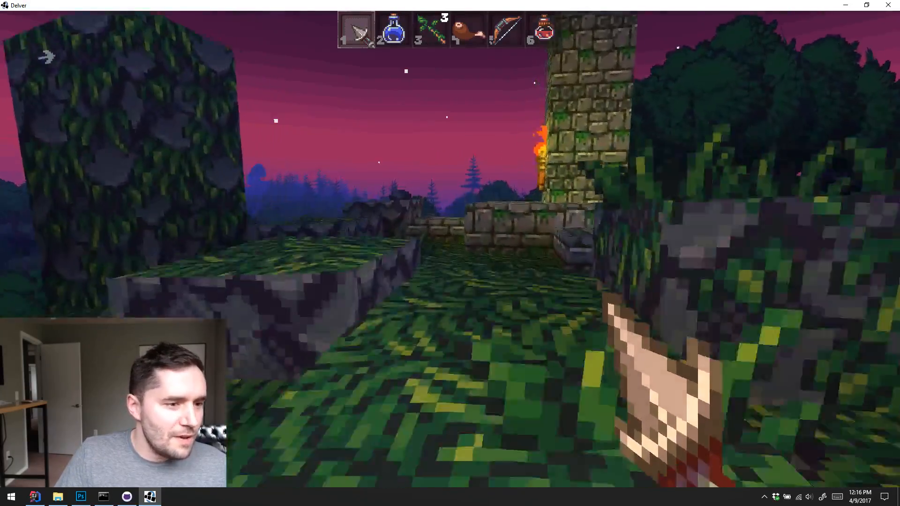
key(w)
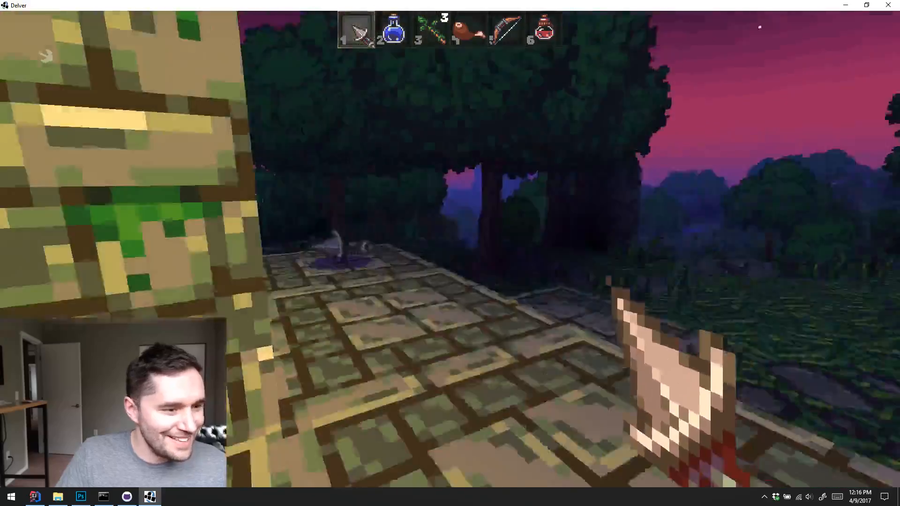
Look around the tower ruin and explore the slope below it past the vine-covered stone blocks toward the trees
key(w)
key(w)
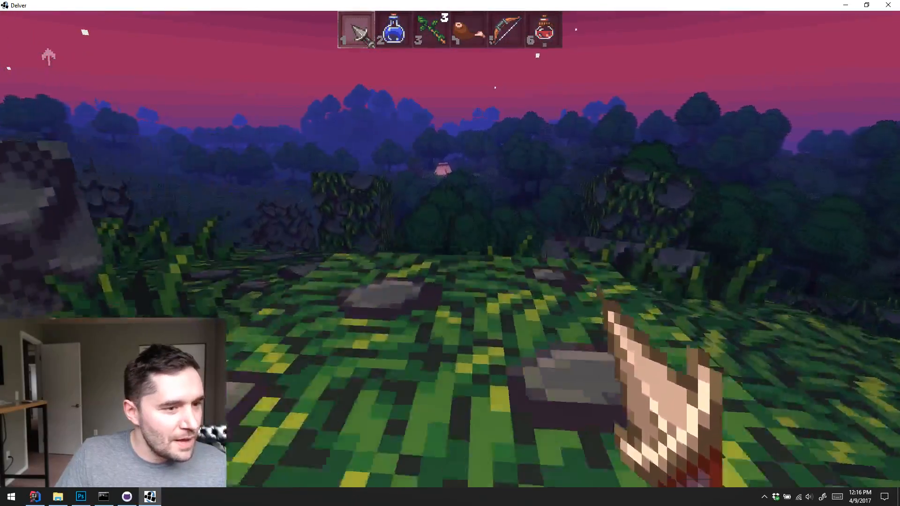
key(w)
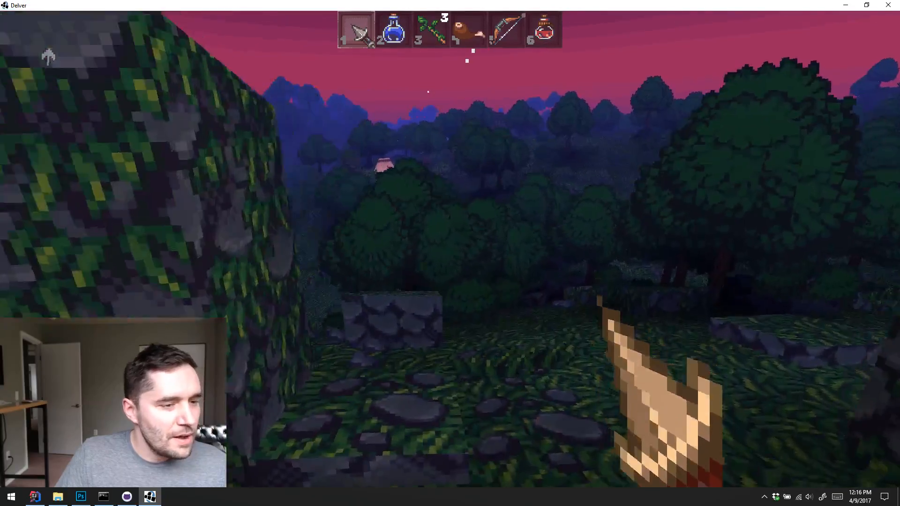
key(w)
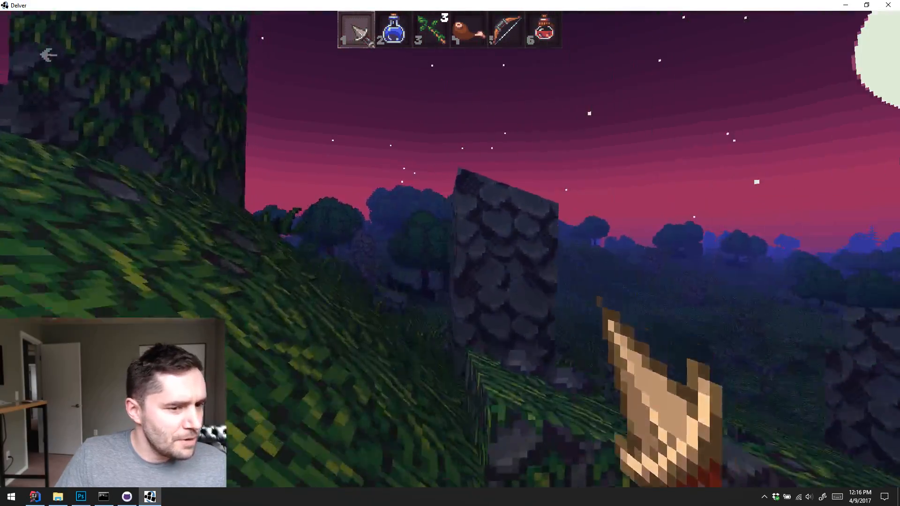
key(w)
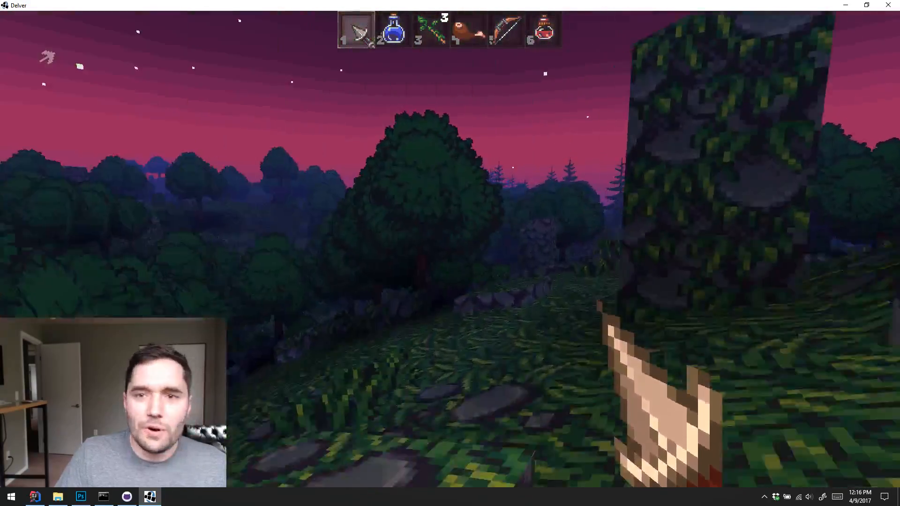
key(w)
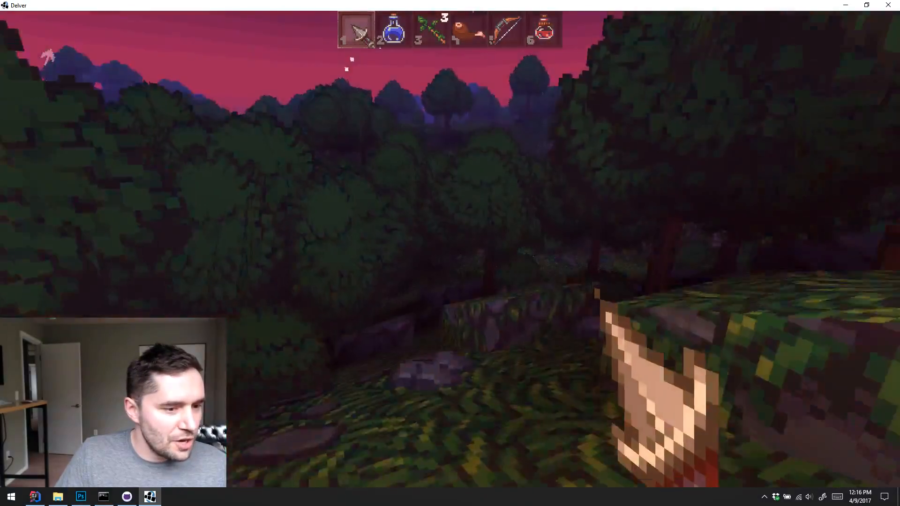
Defeat the purple-robed enemy on the grassy slope with the green wand from slot 3 and the melee weapon from slot 1
click(450, 249)
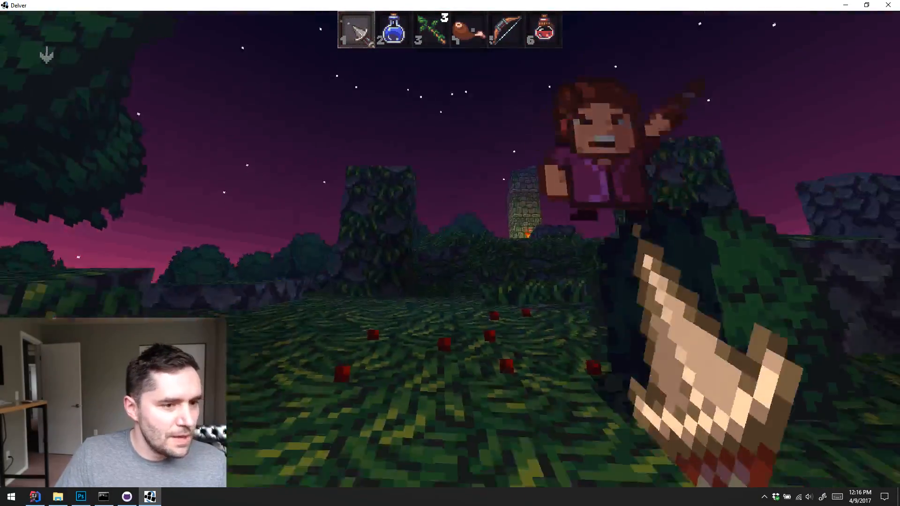
key(s)
click(450, 248)
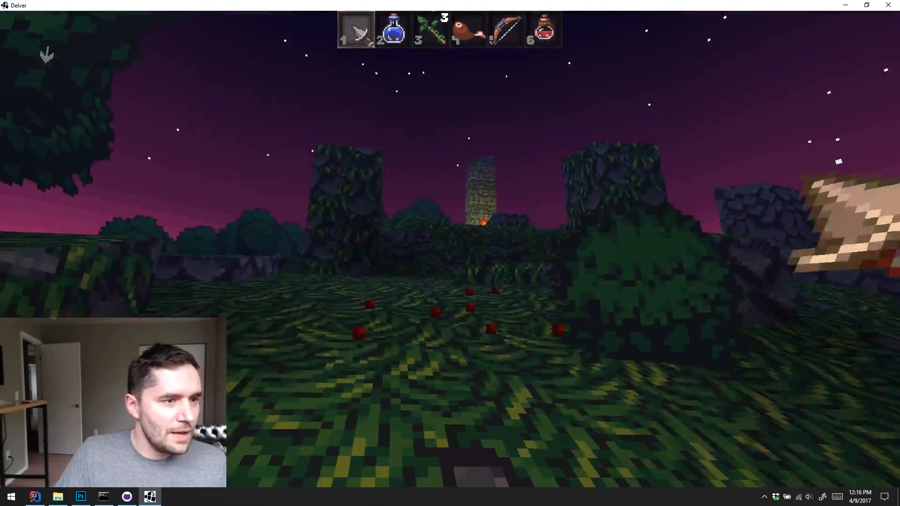
key(3)
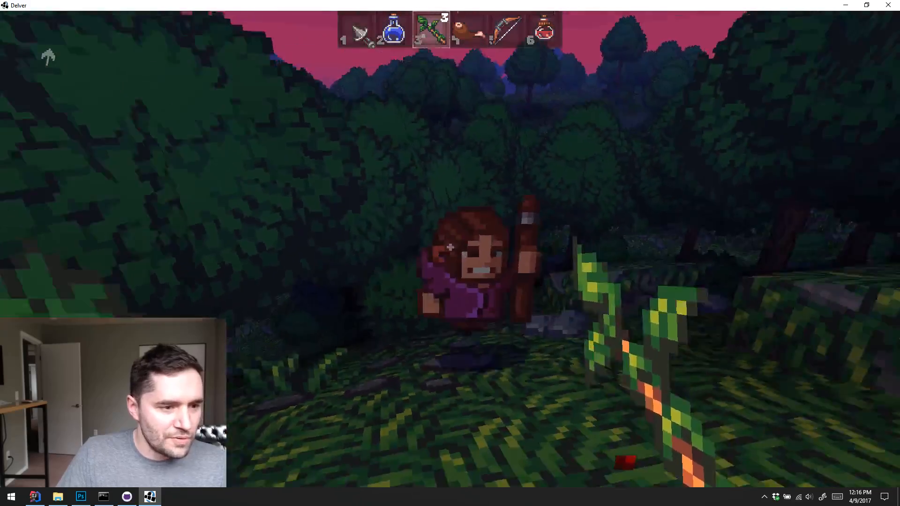
click(450, 249)
key(1)
key(w)
click(450, 249)
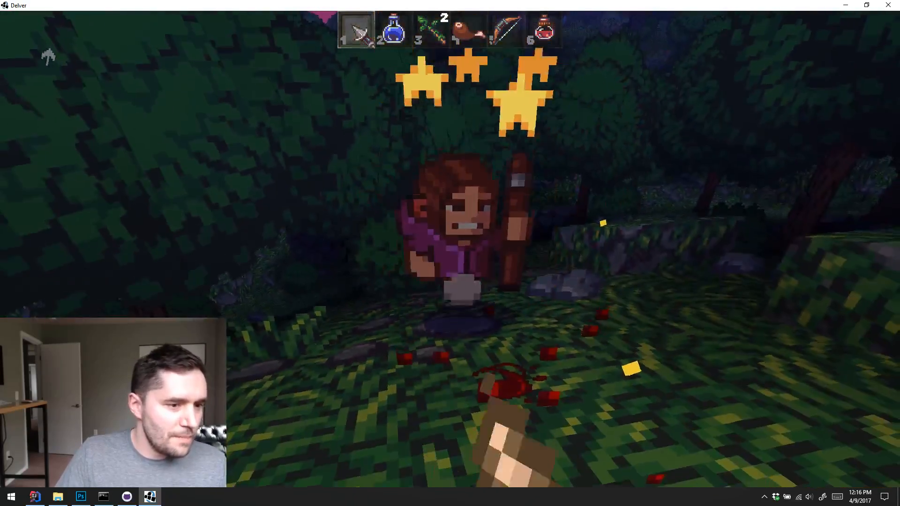
click(449, 249)
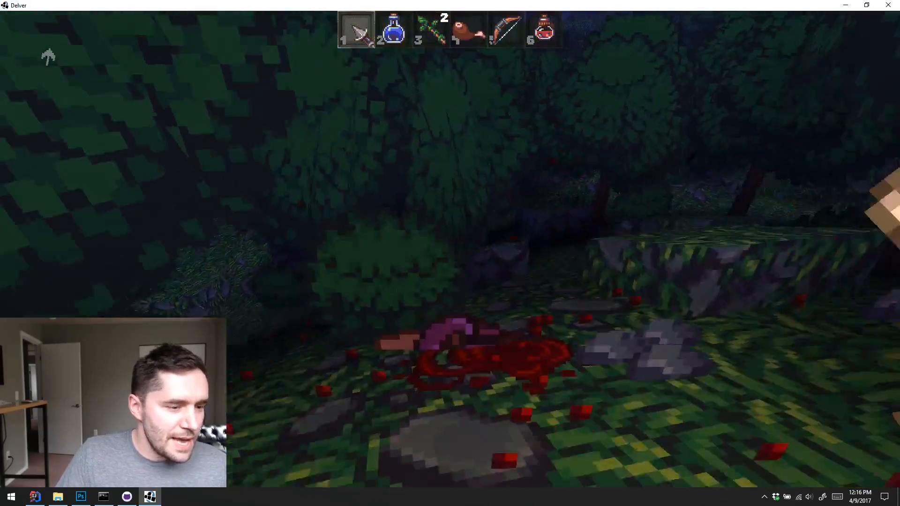
Walk from the forest slope past the vine-covered stone pillar and over the hill back to the campfire
key(w)
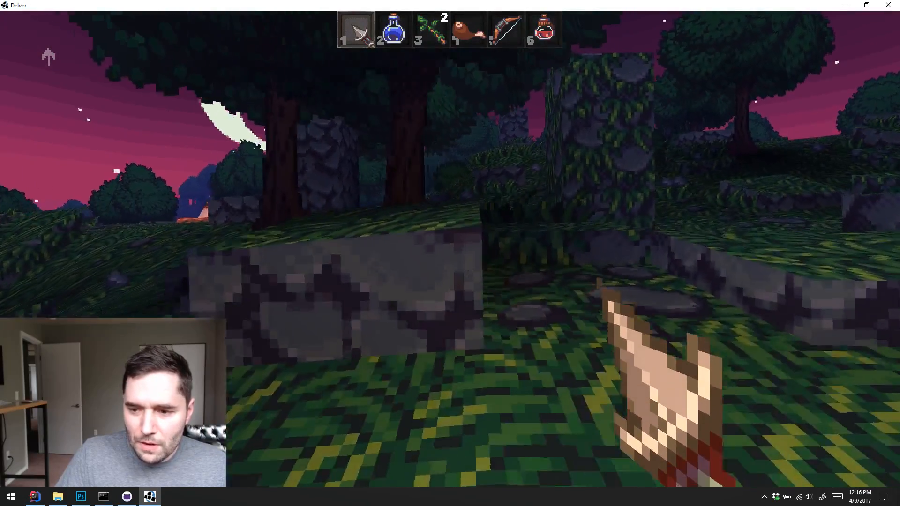
key(w)
key(w)
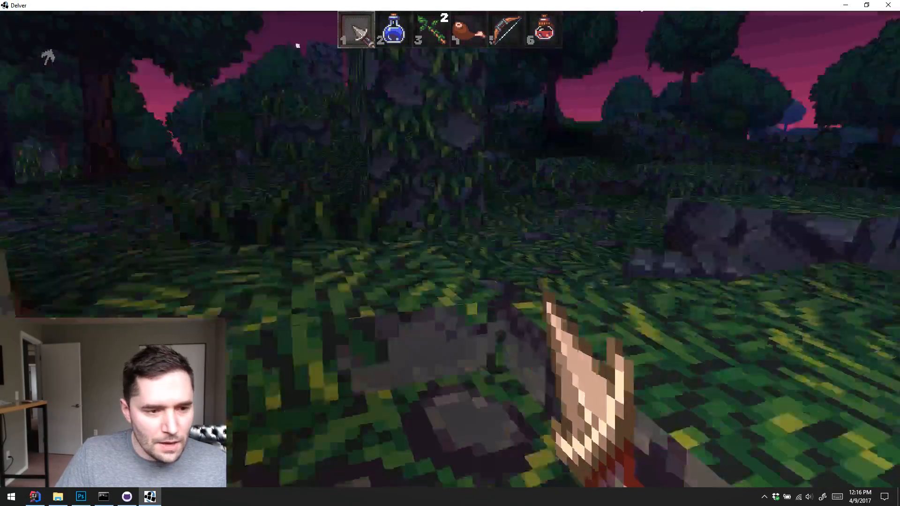
key(w)
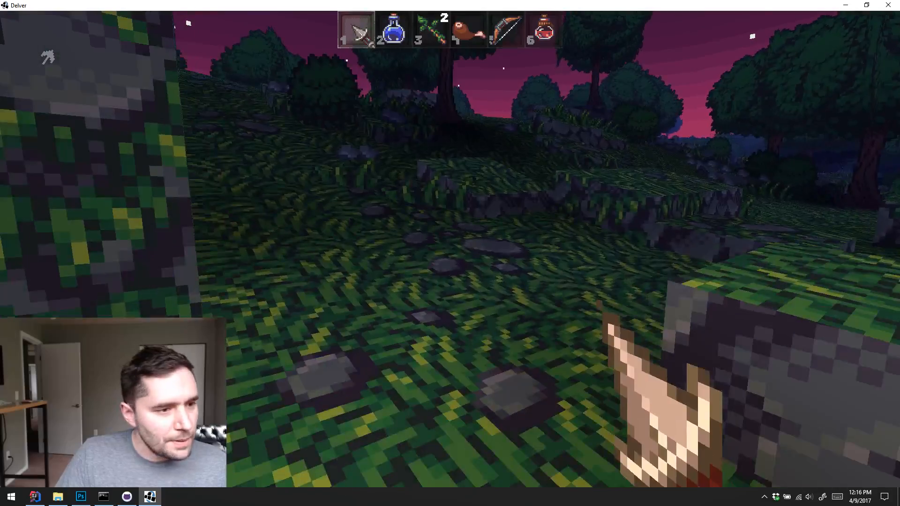
key(w)
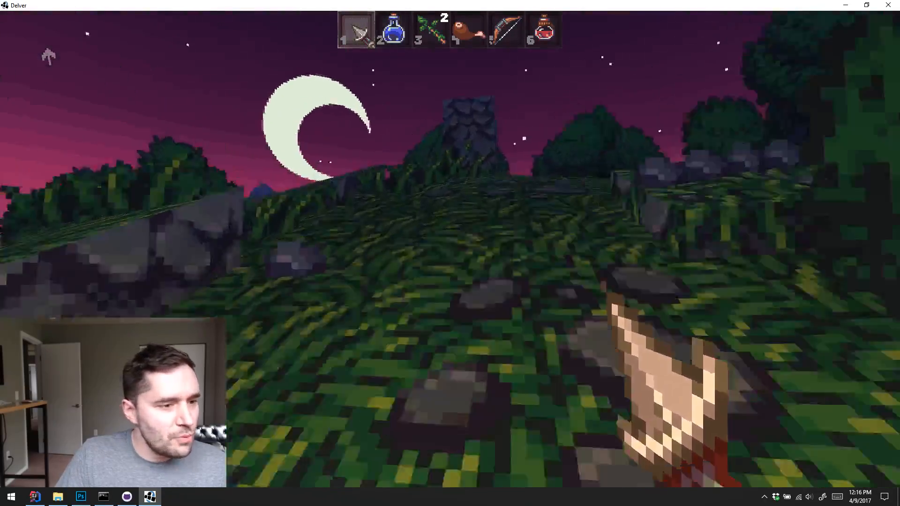
key(w)
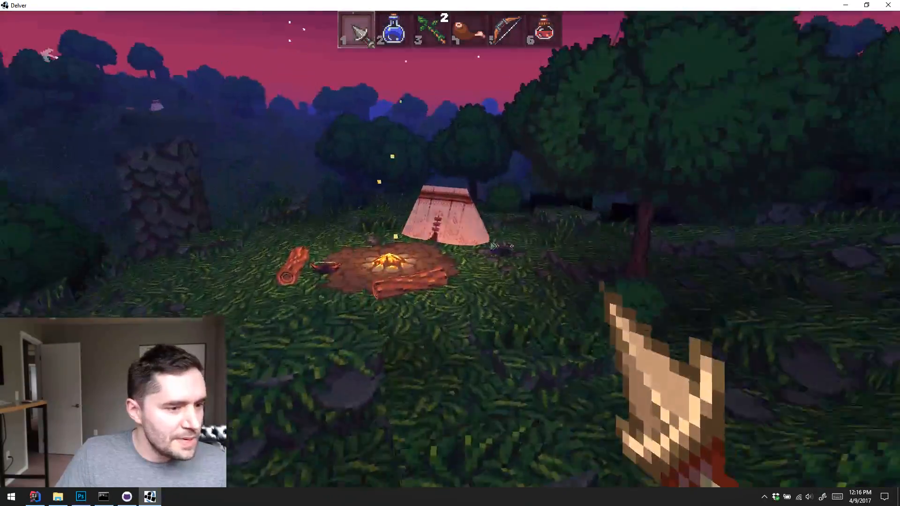
Circle the campsite to examine the tent, the log seats and the items lying around the campfire
key(w)
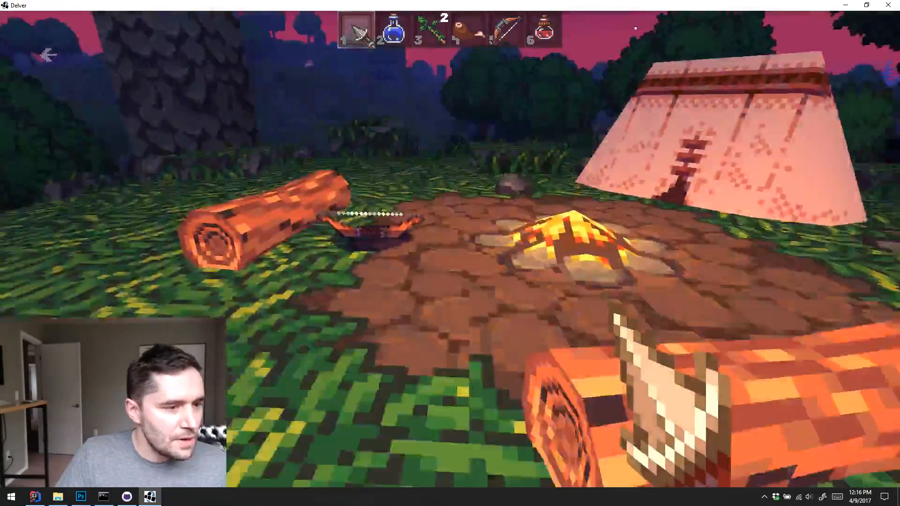
key(w)
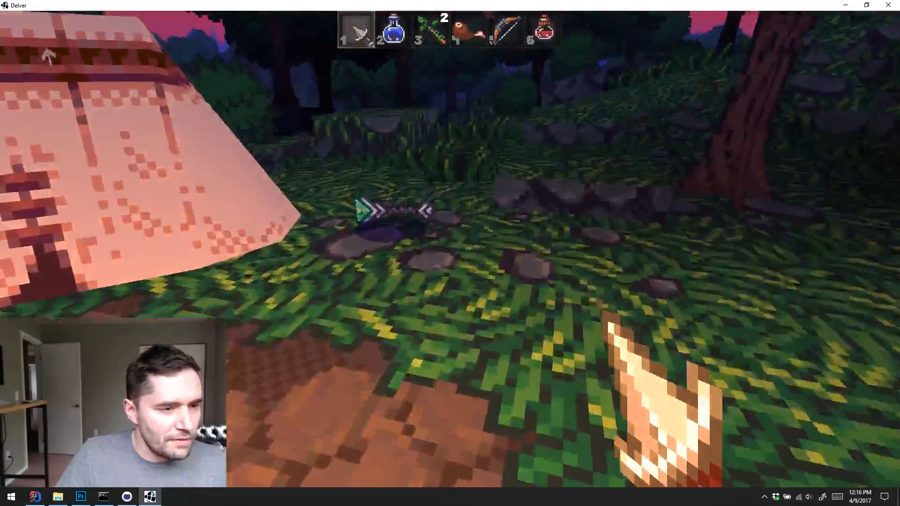
key(w)
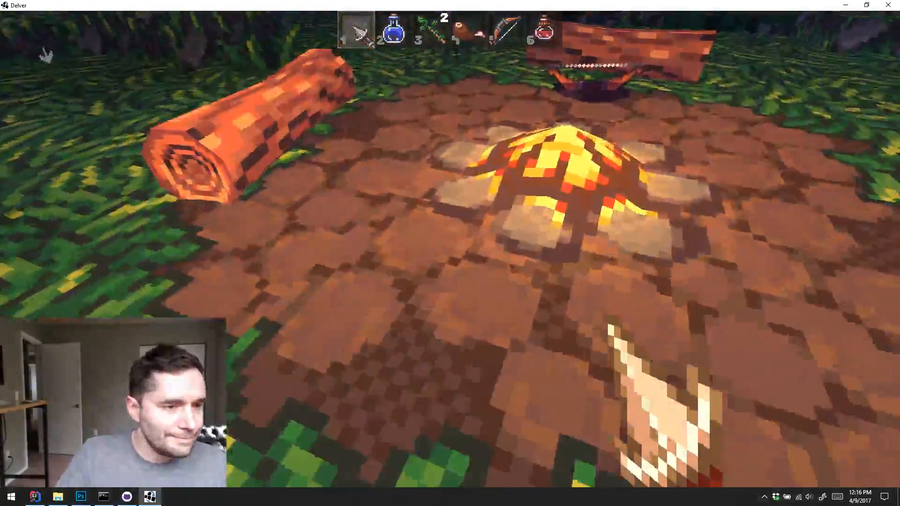
key(d)
key(s)
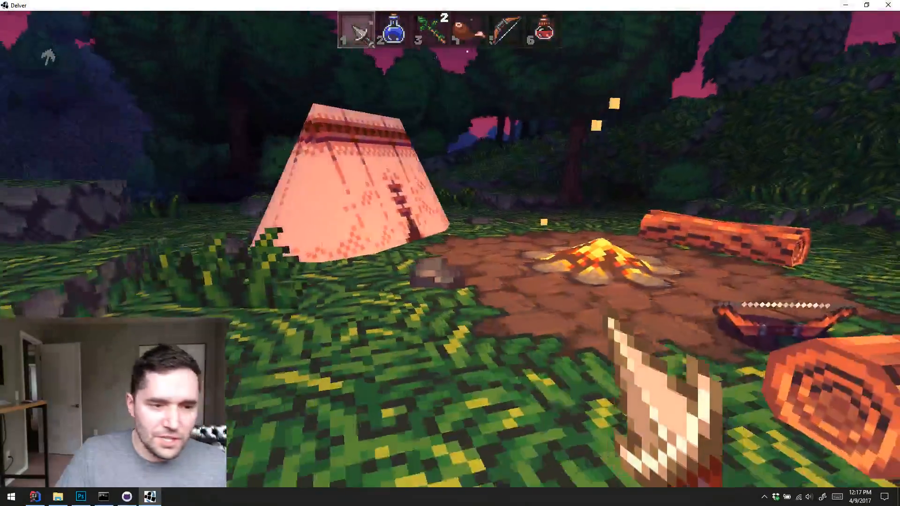
Pause the playtest at the campsite and quit the game
key(Escape)
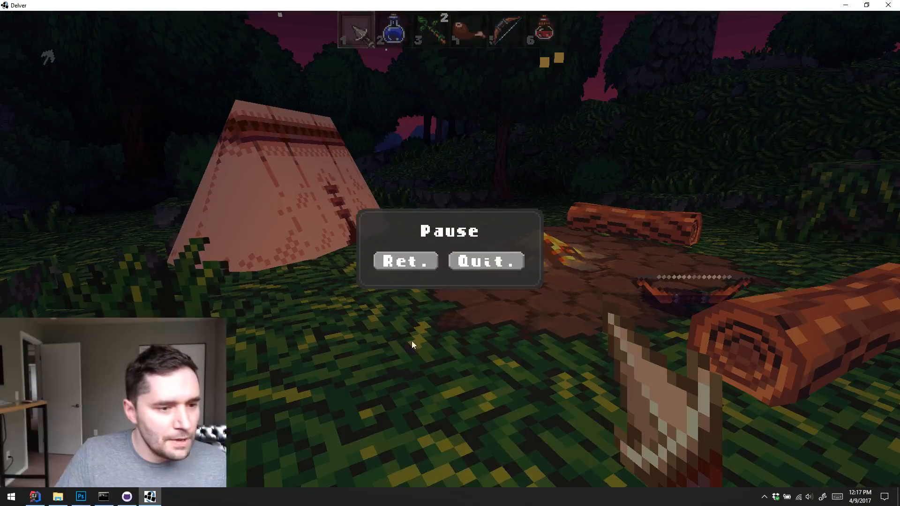
click(480, 263)
key(alt+F4)
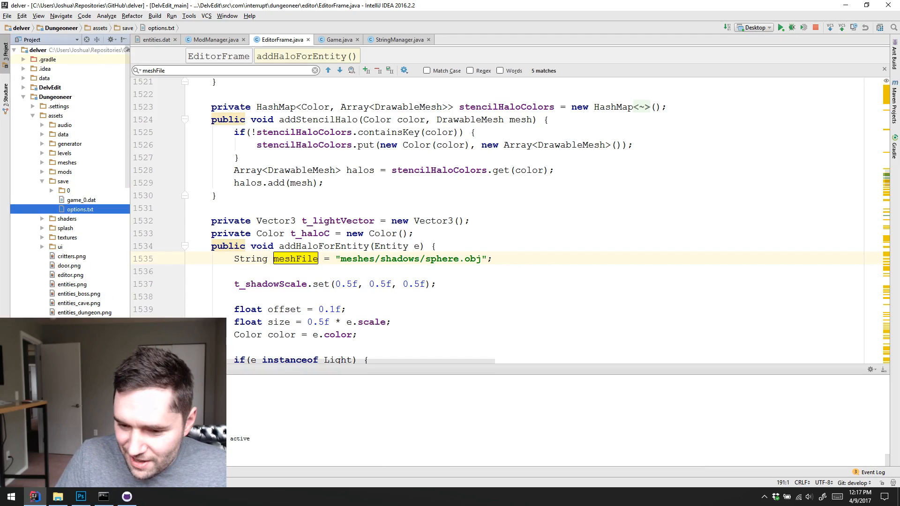
Switch to Steam, open the game library and maximize its window
click(762, 497)
right_click(764, 463)
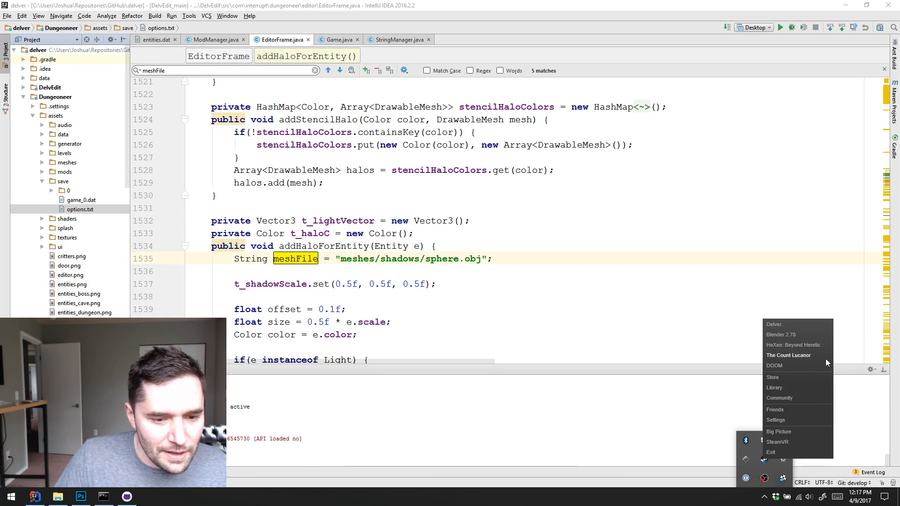
click(795, 388)
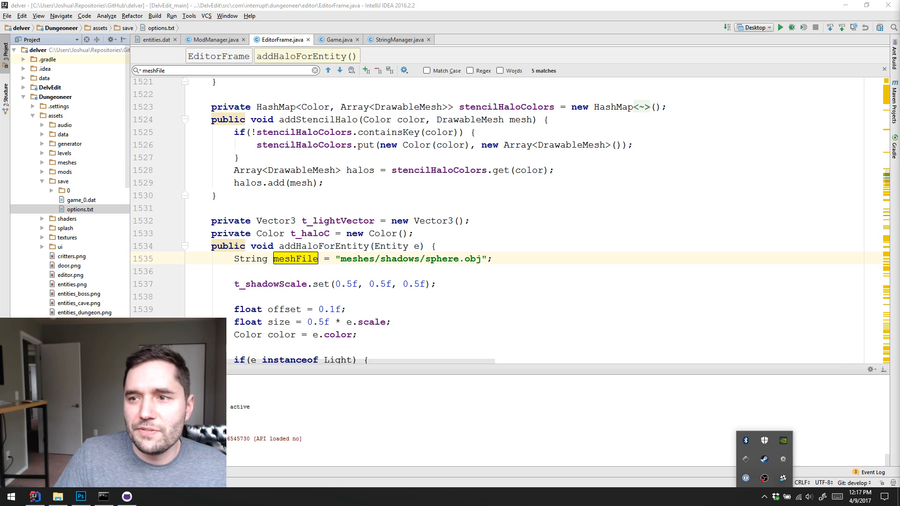
drag(490, 6, 616, 23)
double_click(603, 15)
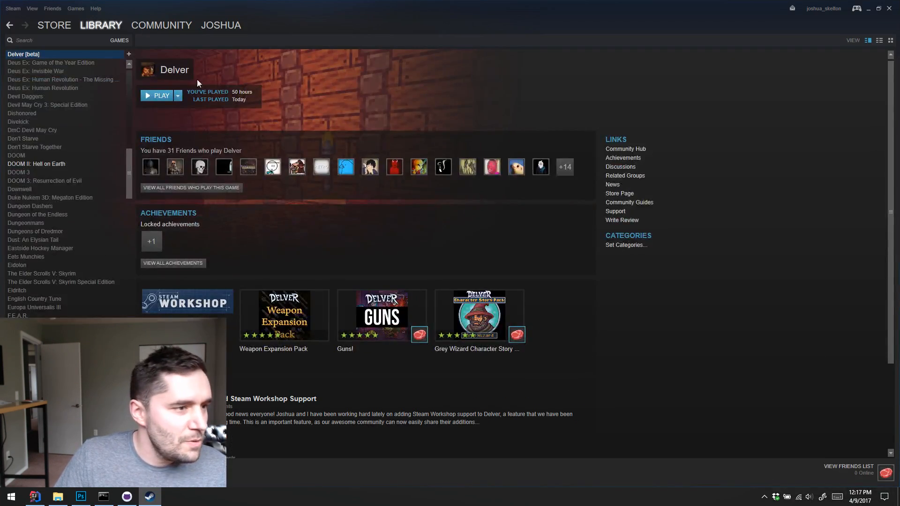
Open the Workshop section of Delver's Community Hub and look through its popular items, announcement and mod list
click(628, 150)
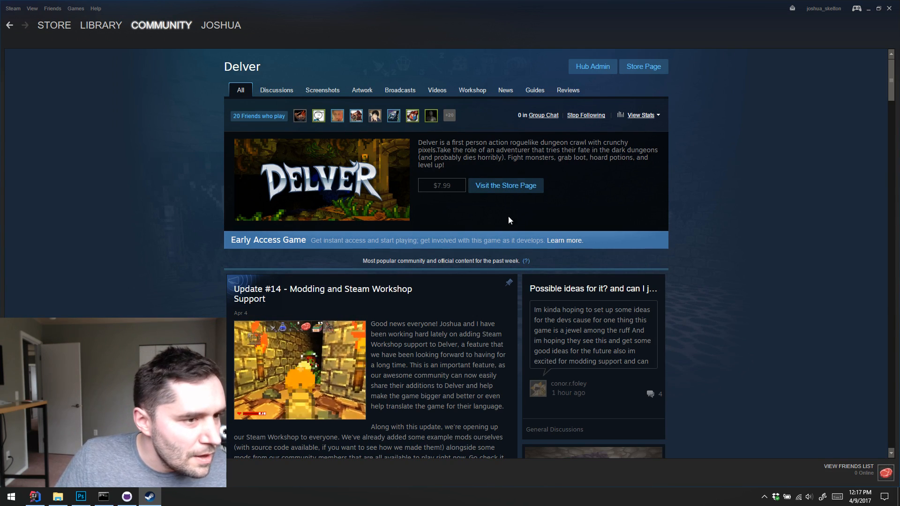
click(456, 91)
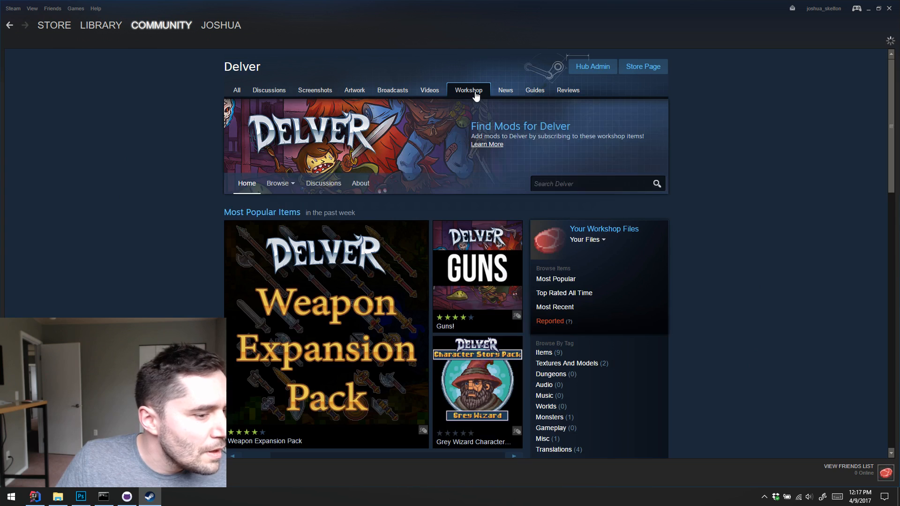
scroll(679, 214, down, 3)
scroll(680, 214, down, 10)
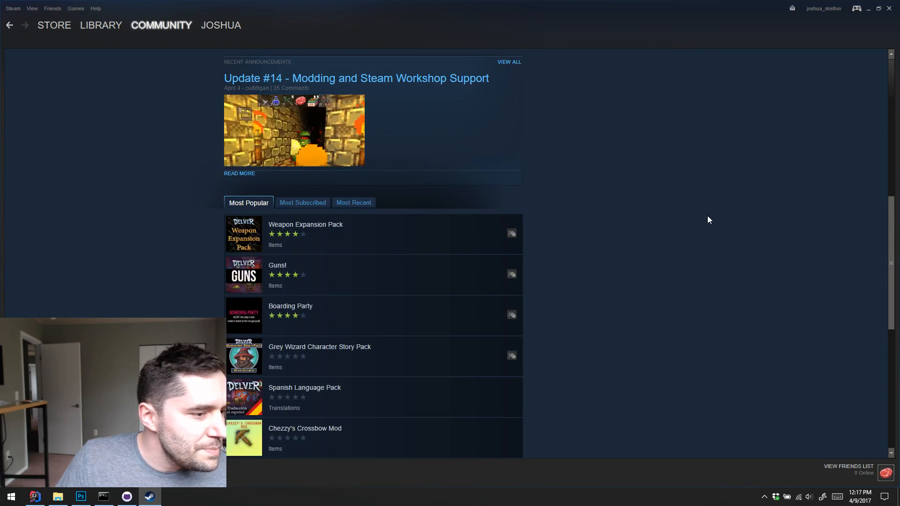
scroll(690, 217, up, 1)
scroll(691, 223, up, 1)
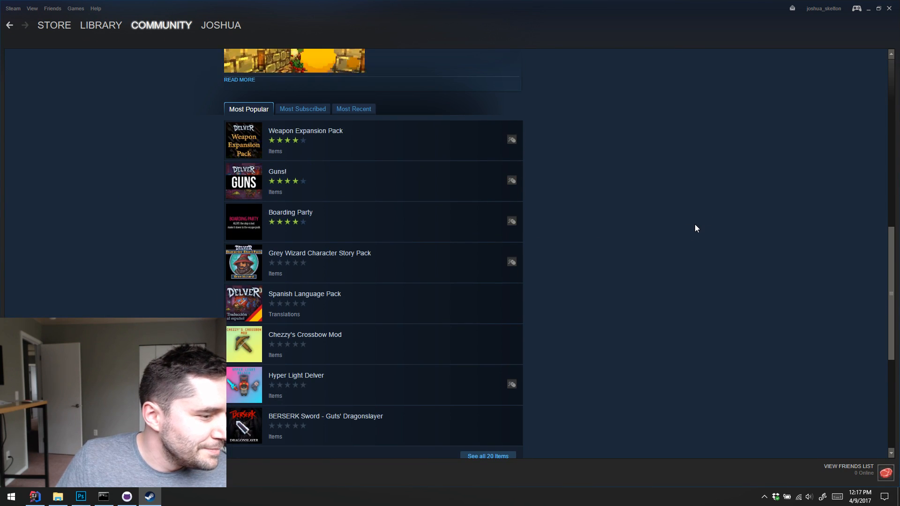
scroll(695, 225, up, 5)
scroll(750, 236, up, 3)
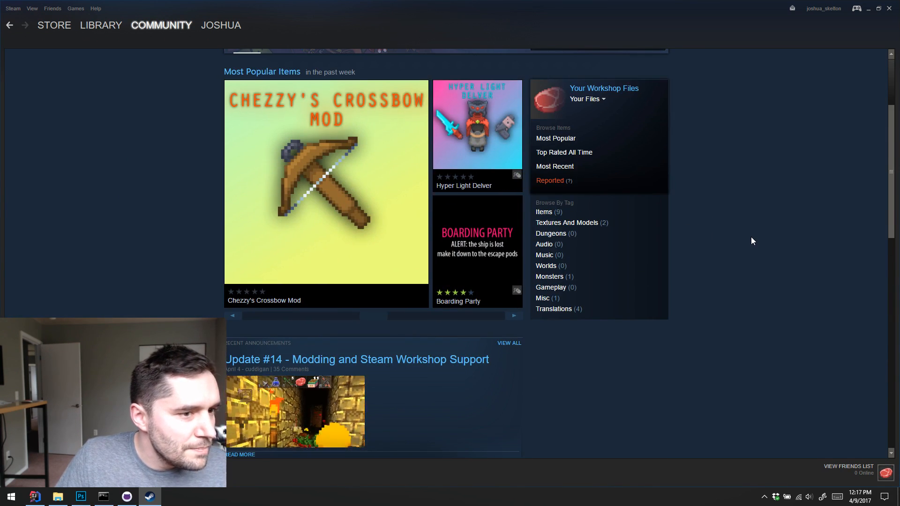
scroll(751, 238, down, 6)
scroll(635, 214, up, 6)
scroll(415, 287, down, 3)
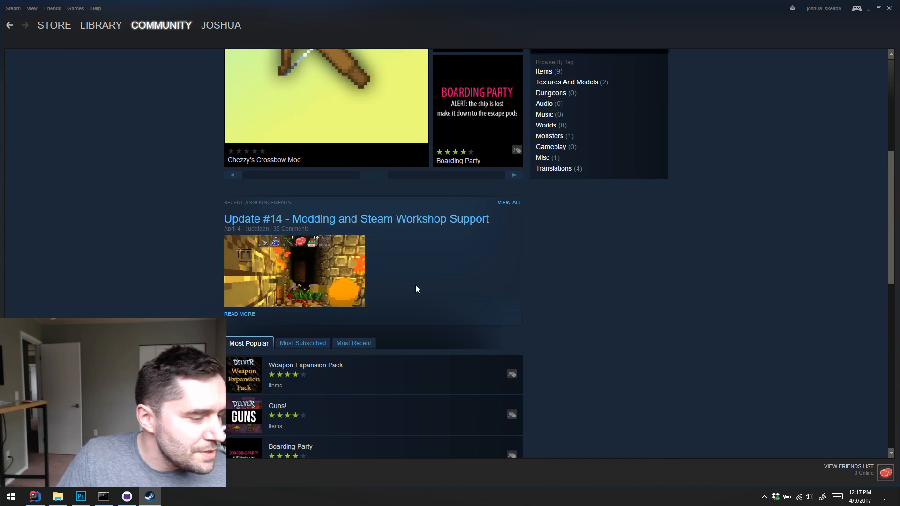
scroll(382, 298, up, 5)
Open the subscribed items for Delver and unsubscribe from the "Delver en français" mod
mouse_move(280, 183)
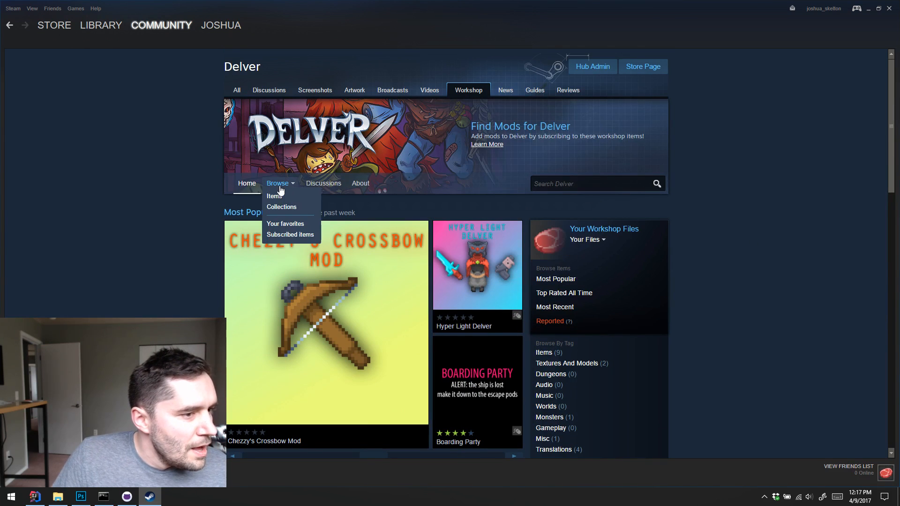
click(283, 232)
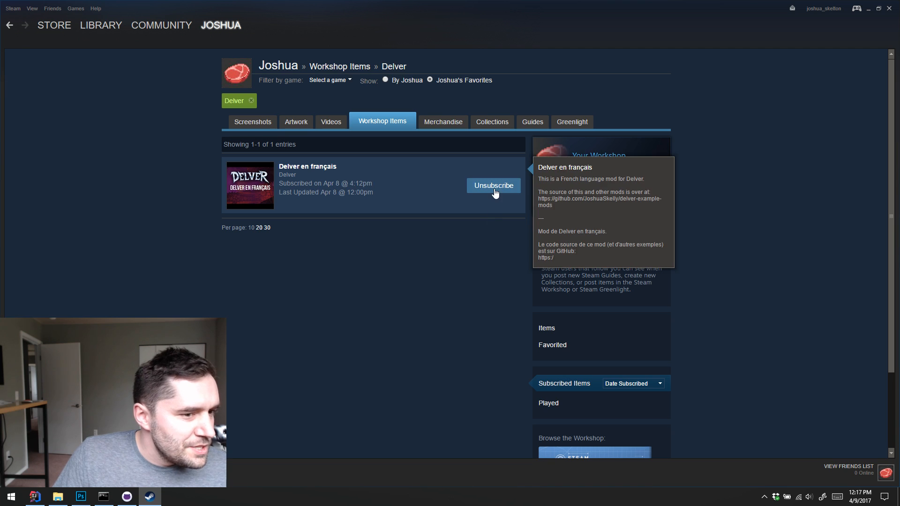
click(493, 188)
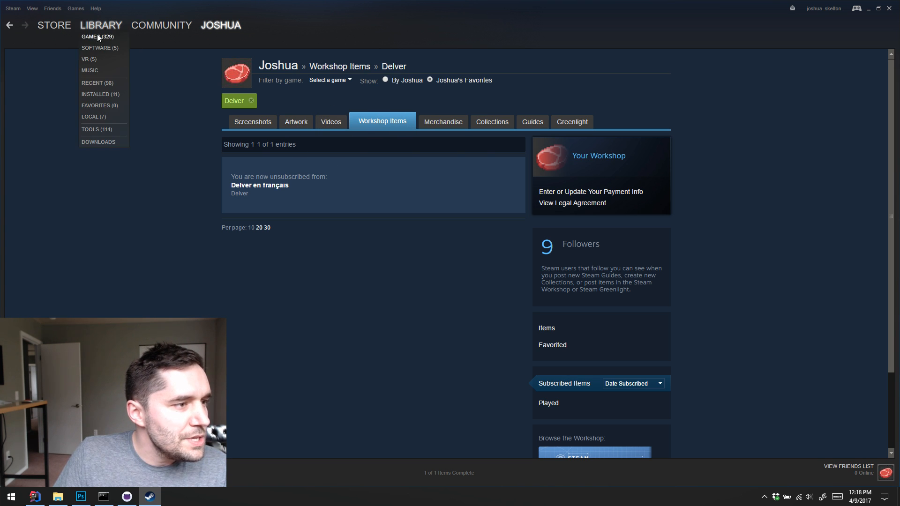
Return to the games library and open the Steam Workshop from Delver's page
click(97, 37)
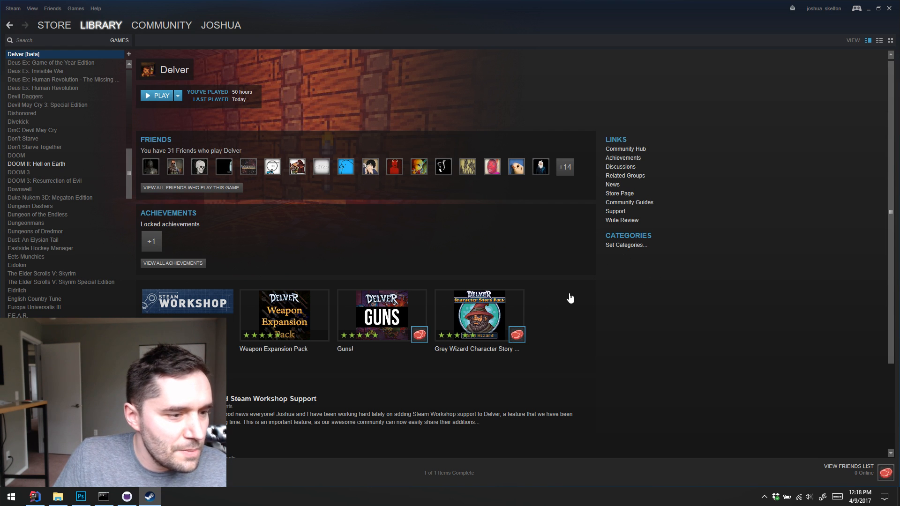
scroll(568, 297, down, 3)
click(187, 277)
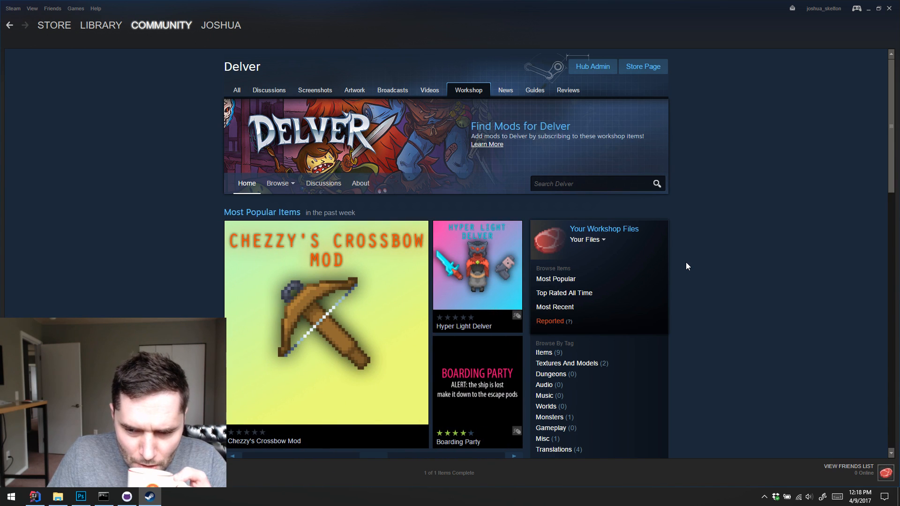
Examine the rotating Most Popular Items and the tag categories on Delver's Workshop home page
scroll(698, 261, down, 4)
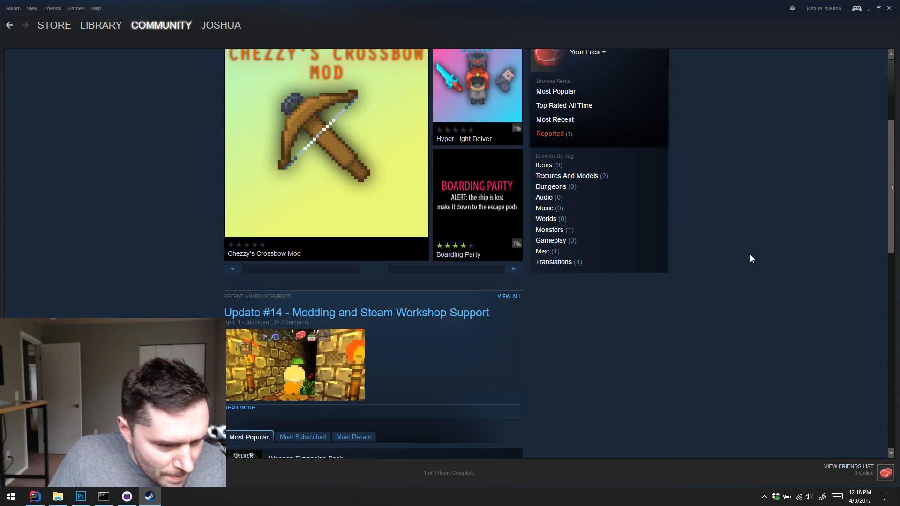
scroll(750, 255, up, 2)
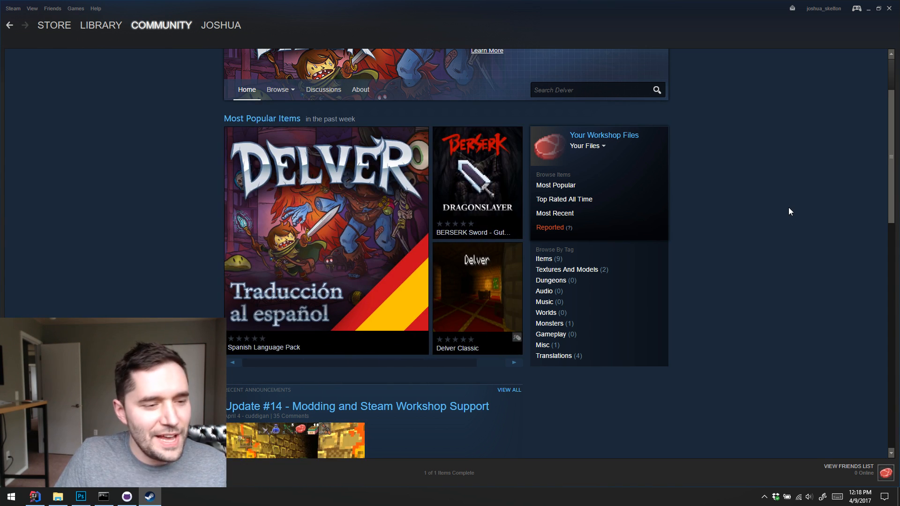
scroll(787, 208, down, 3)
scroll(786, 211, up, 4)
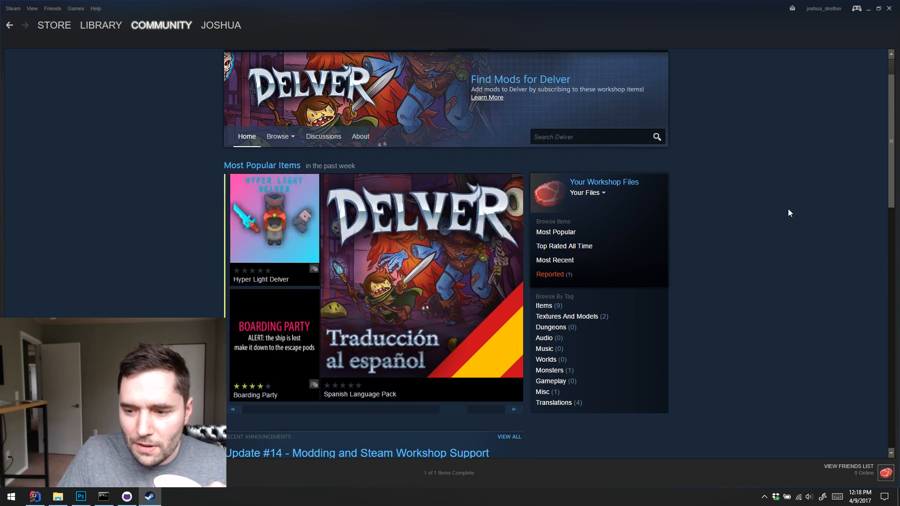
scroll(752, 211, up, 1)
scroll(753, 208, down, 2)
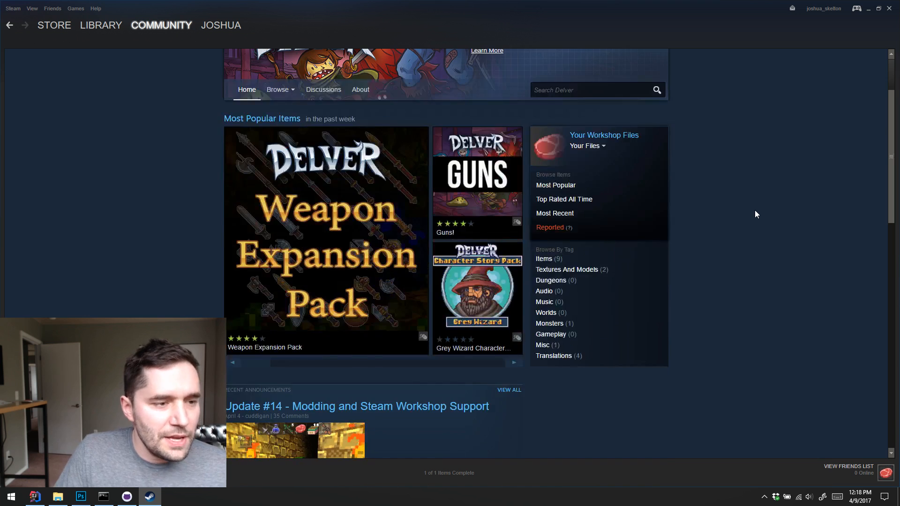
scroll(754, 210, up, 2)
scroll(756, 218, down, 2)
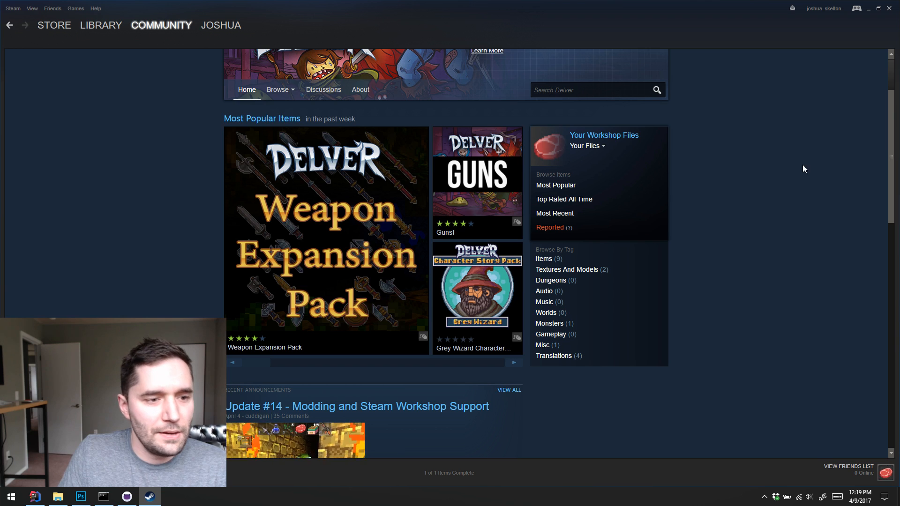
scroll(802, 164, down, 3)
scroll(792, 160, up, 4)
scroll(801, 172, down, 1)
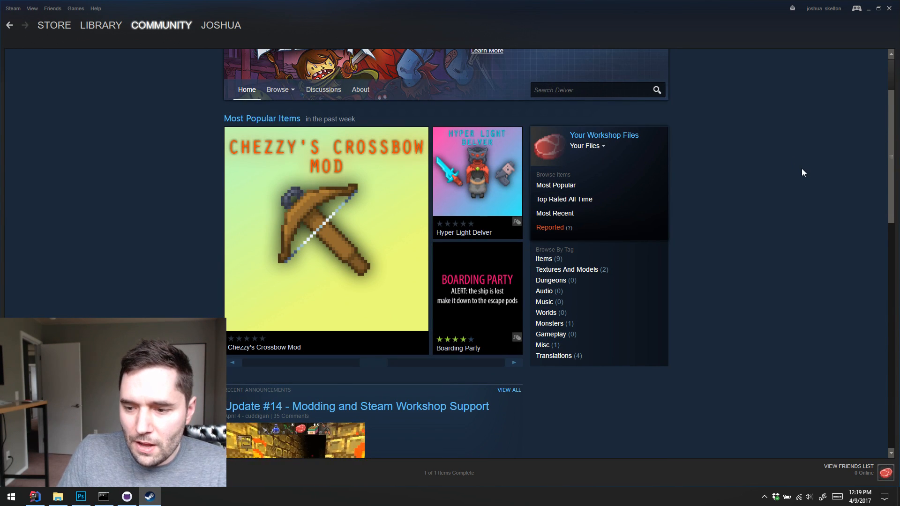
Open the Weapon Expansion Pack page from the Most Popular list on Delver's Workshop home page
scroll(801, 167, down, 8)
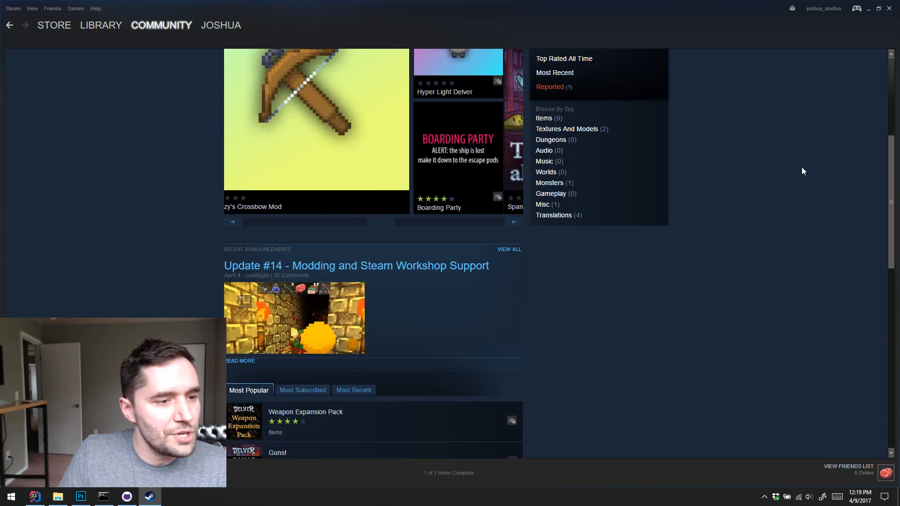
scroll(801, 168, down, 2)
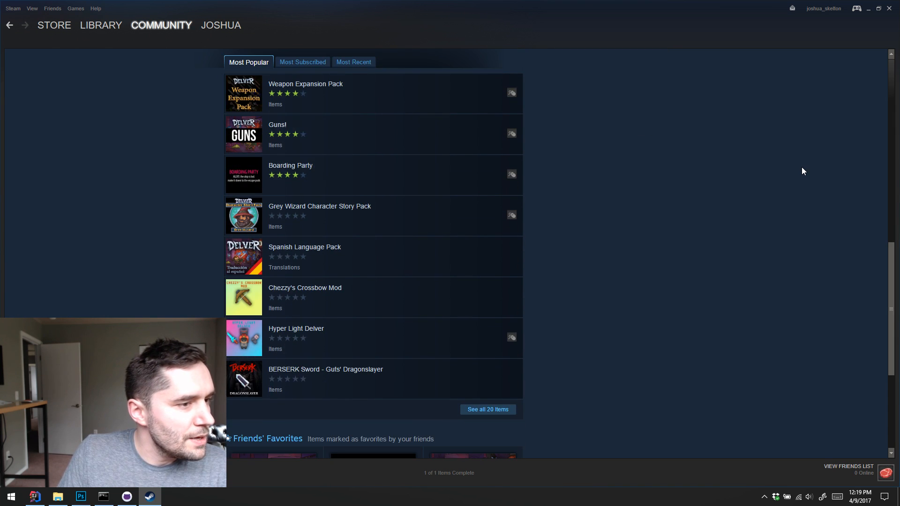
mouse_move(361, 106)
click(489, 111)
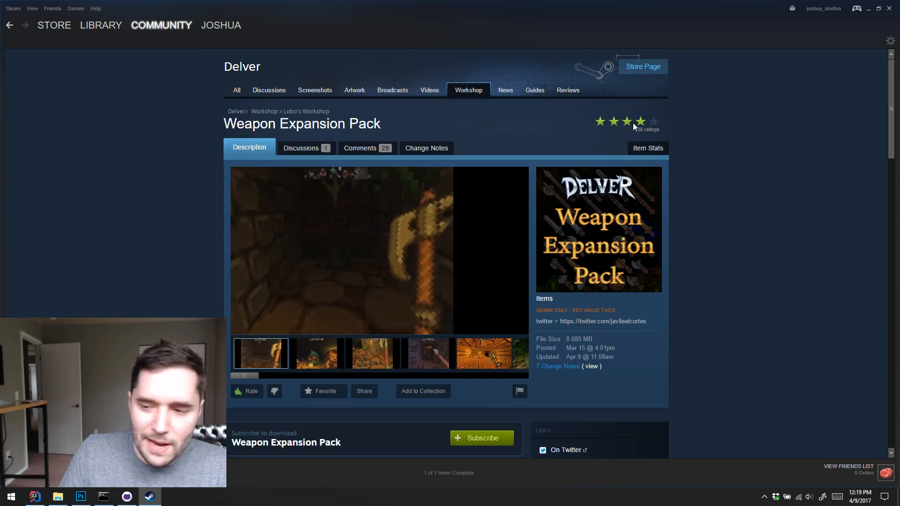
Examine the Weapon Expansion Pack's preview images, description, added weapons list and admin stats
scroll(806, 157, down, 2)
scroll(811, 157, down, 1)
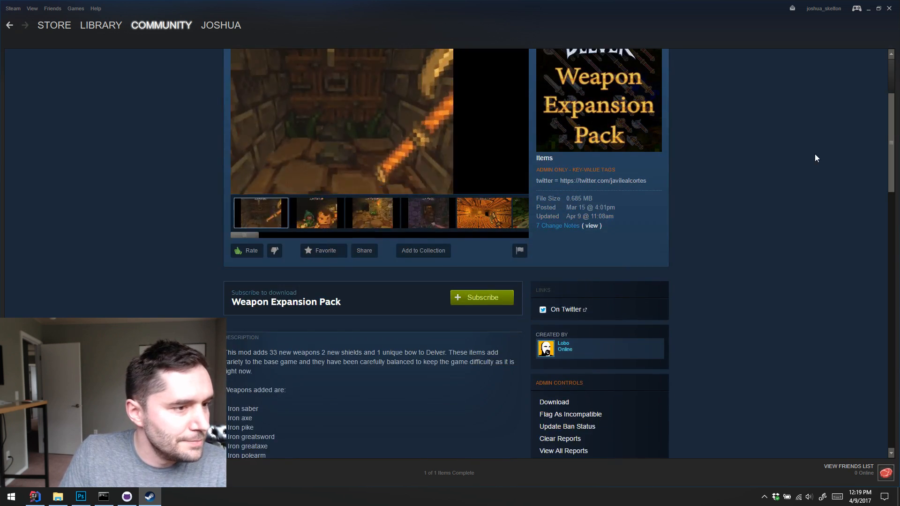
scroll(814, 157, up, 2)
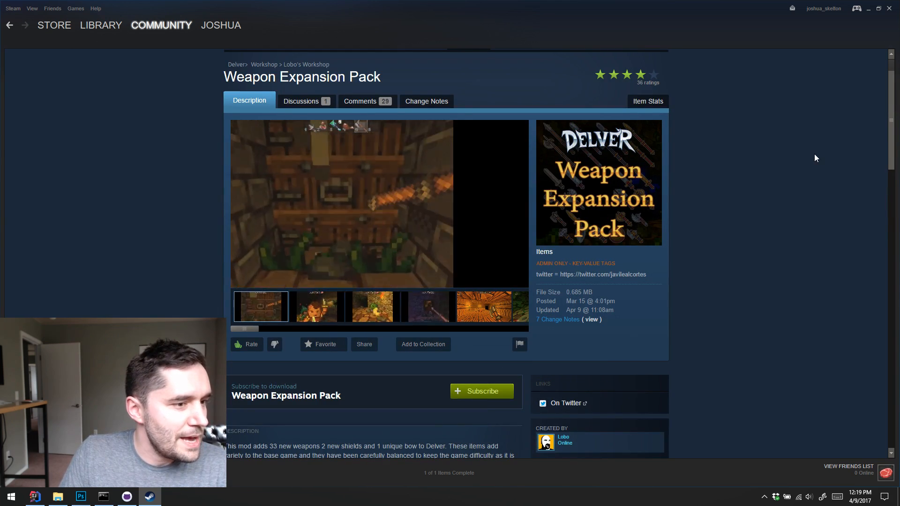
scroll(814, 155, down, 1)
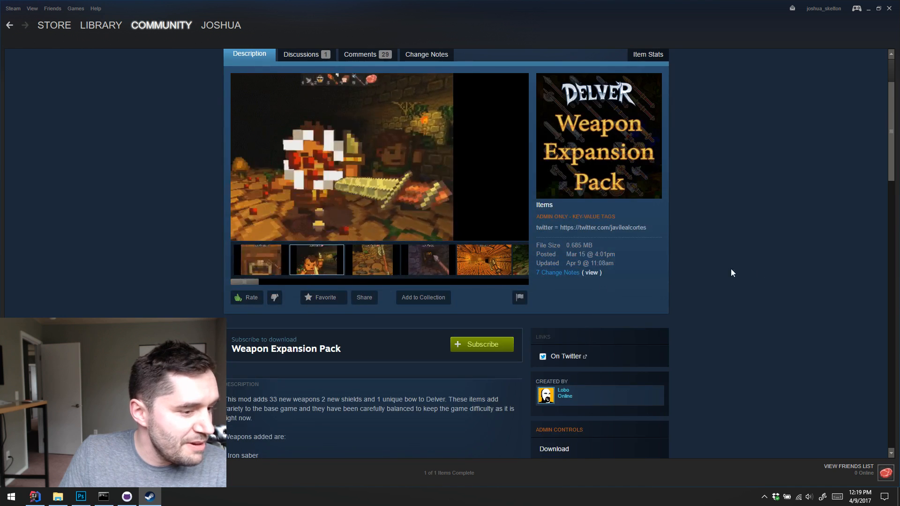
scroll(730, 269, down, 3)
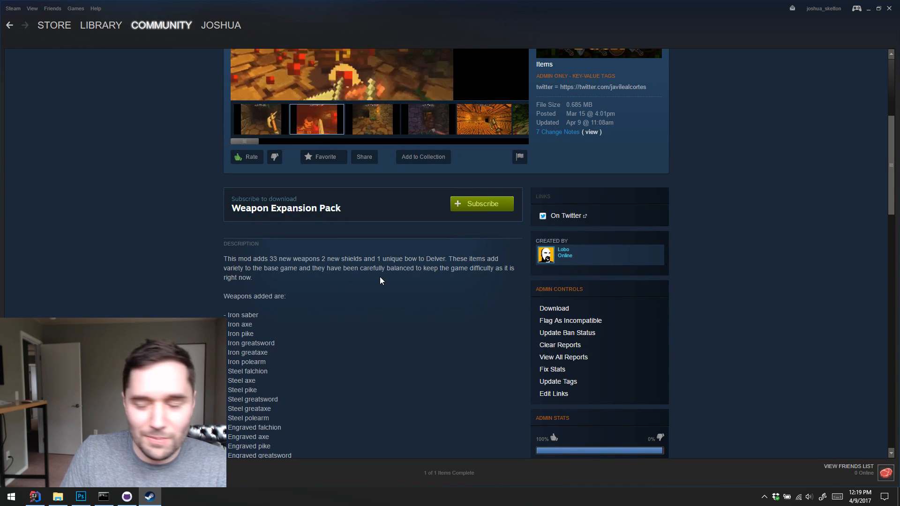
scroll(398, 281, down, 4)
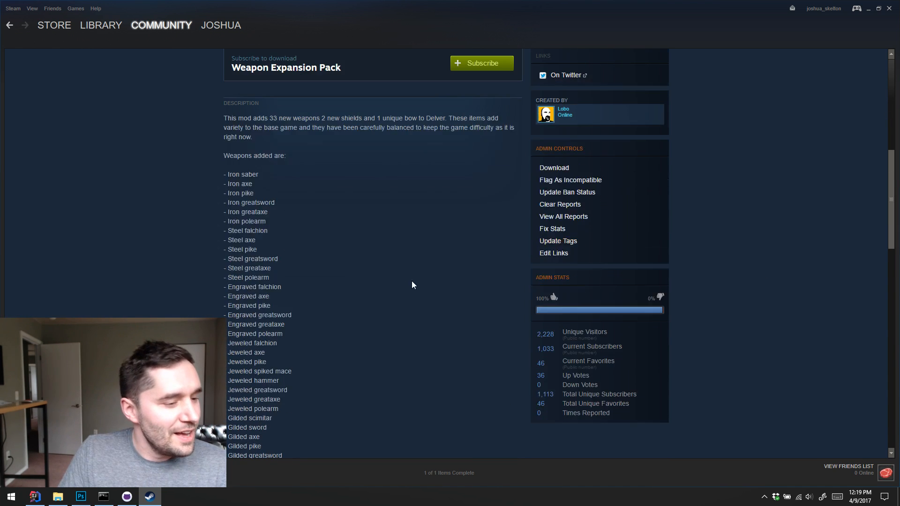
scroll(445, 282, up, 8)
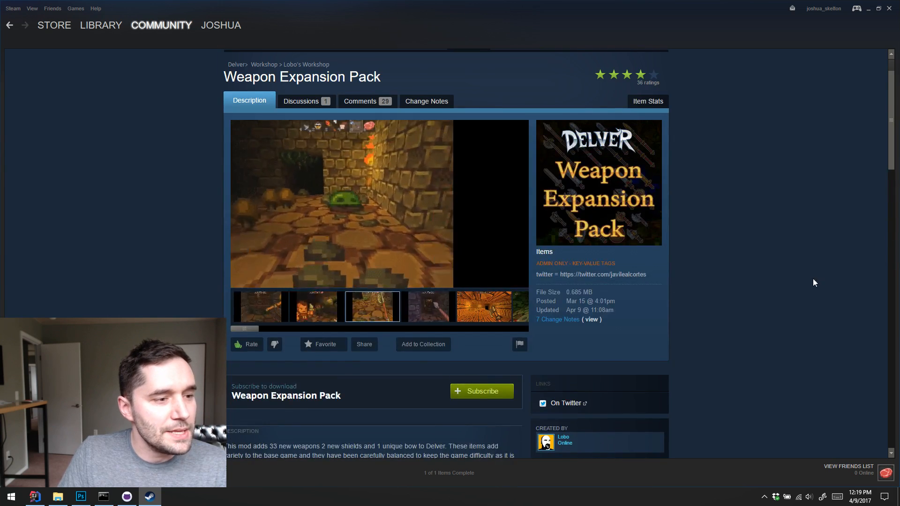
scroll(802, 279, up, 1)
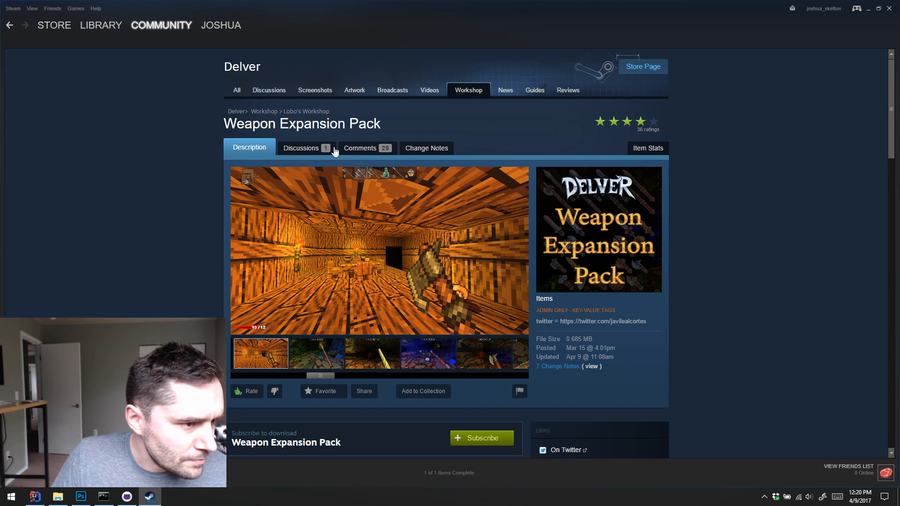
Return to Delver's Workshop home page and look through the summaries of the mods in the Most Popular list
click(259, 114)
scroll(771, 199, down, 5)
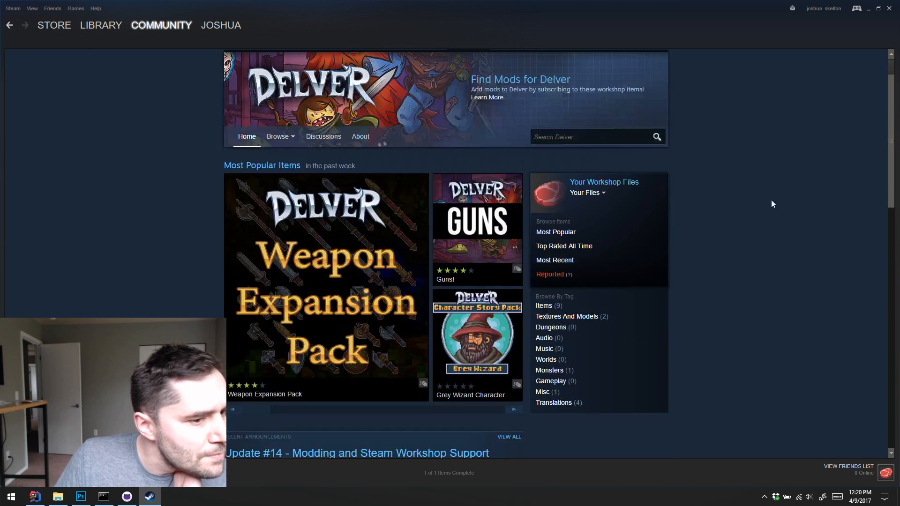
scroll(783, 202, down, 5)
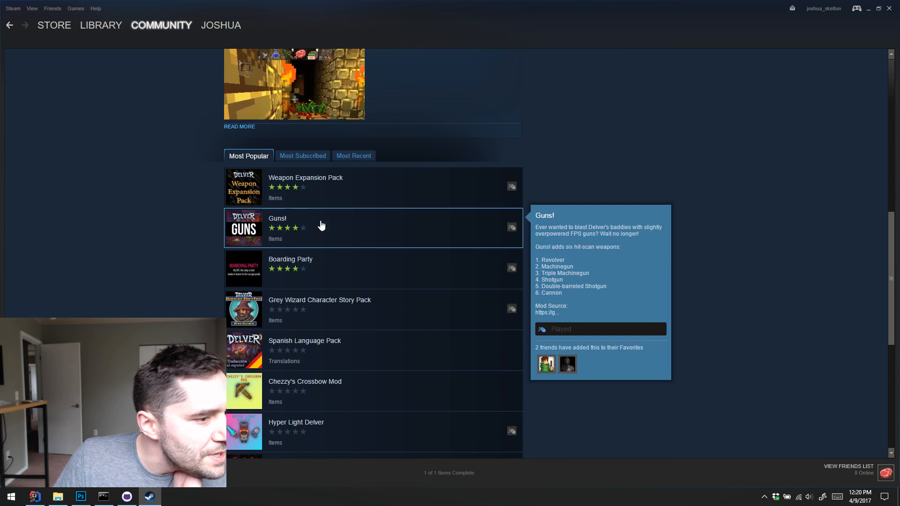
mouse_move(392, 181)
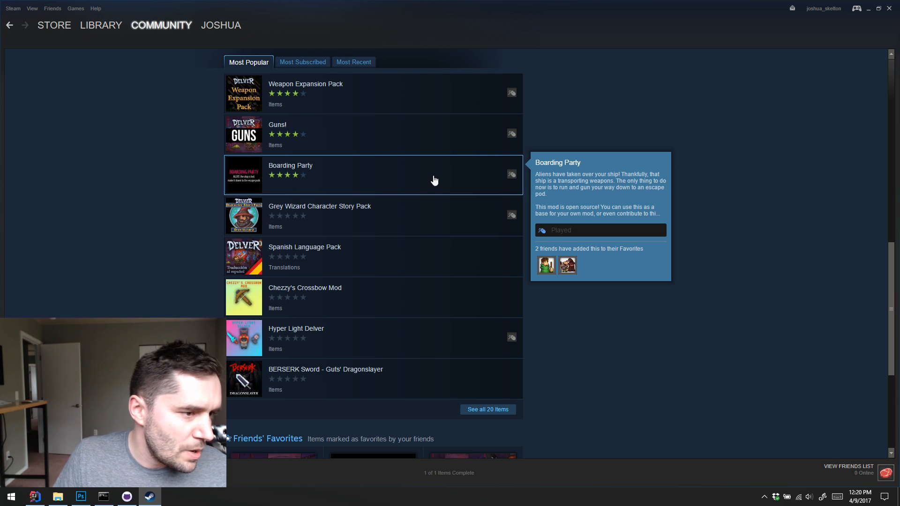
mouse_move(448, 215)
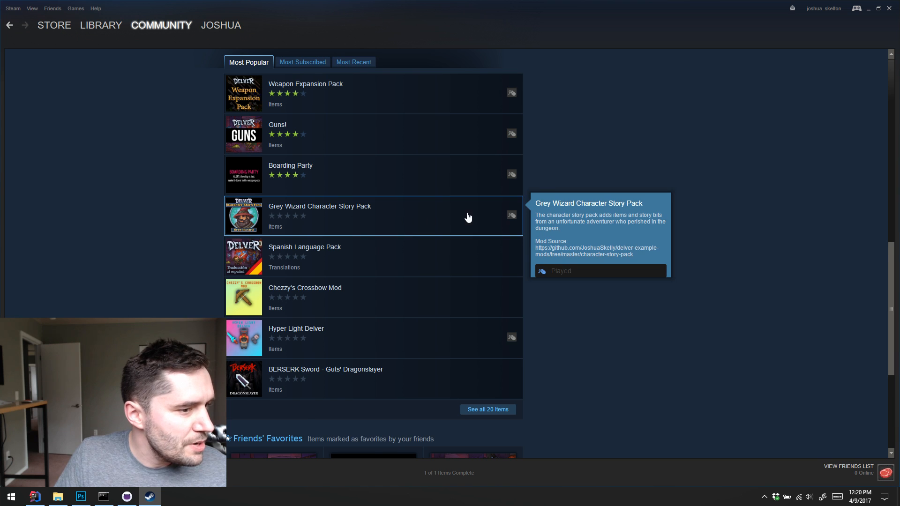
scroll(467, 217, down, 1)
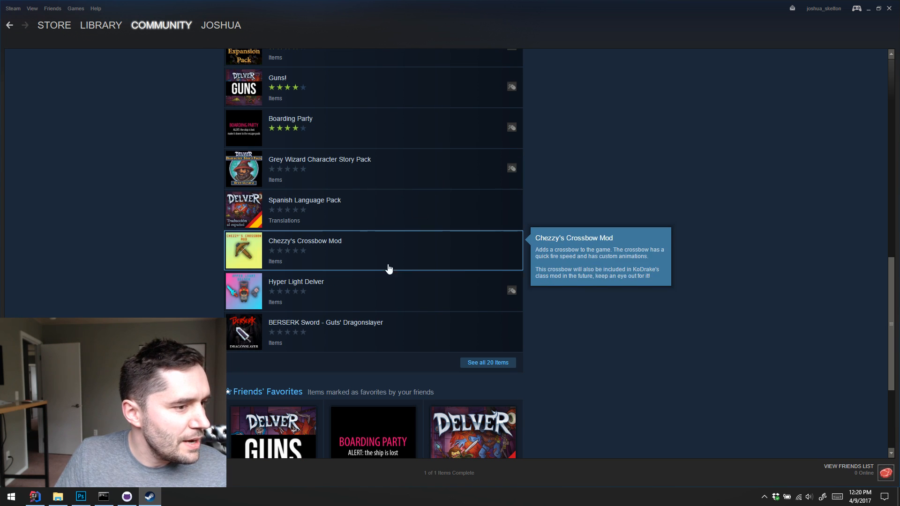
mouse_move(339, 307)
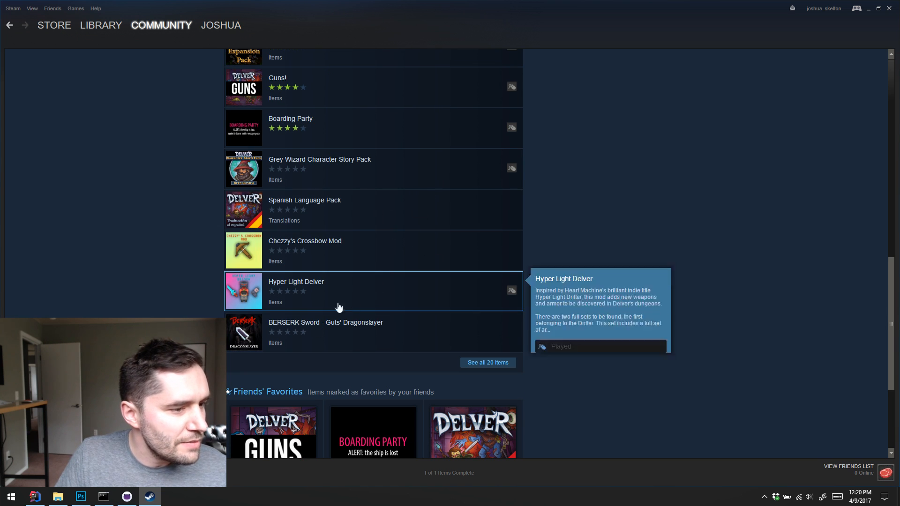
Open Chezzy's Crossbow Mod from the Most Popular list and subscribe to it
mouse_move(402, 255)
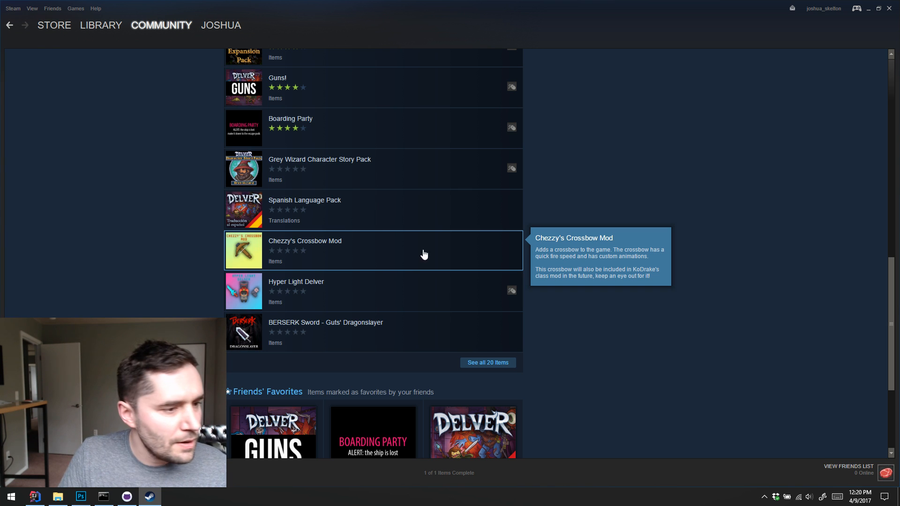
click(425, 254)
click(475, 407)
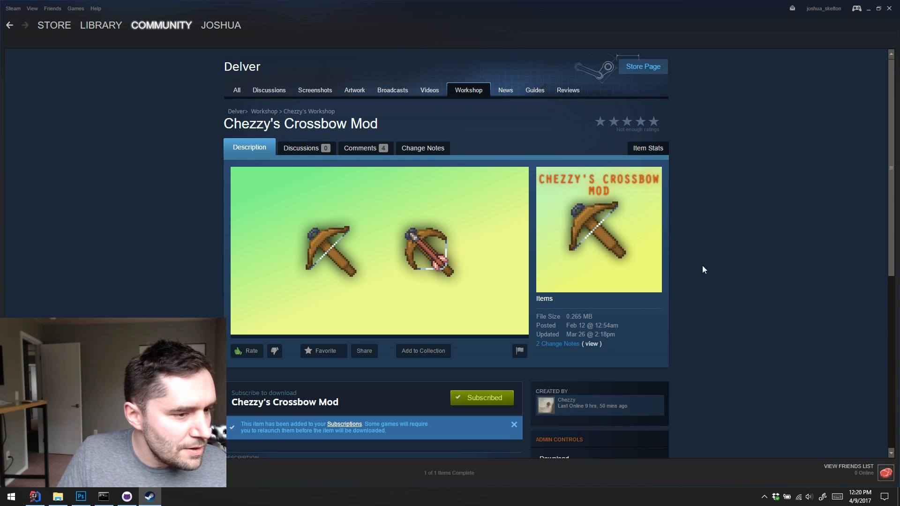
Minimize Steam, switch to Delver and enter the game from the save slot screen
click(867, 9)
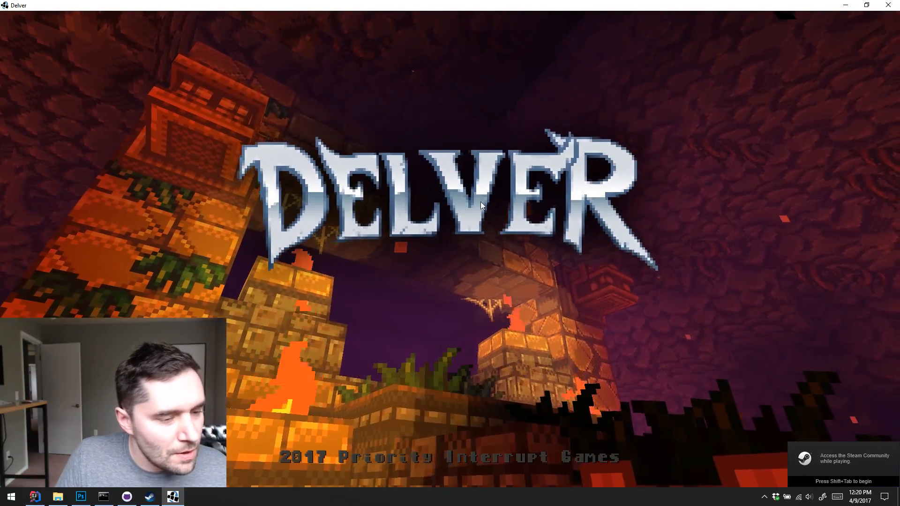
click(479, 203)
click(368, 146)
click(589, 50)
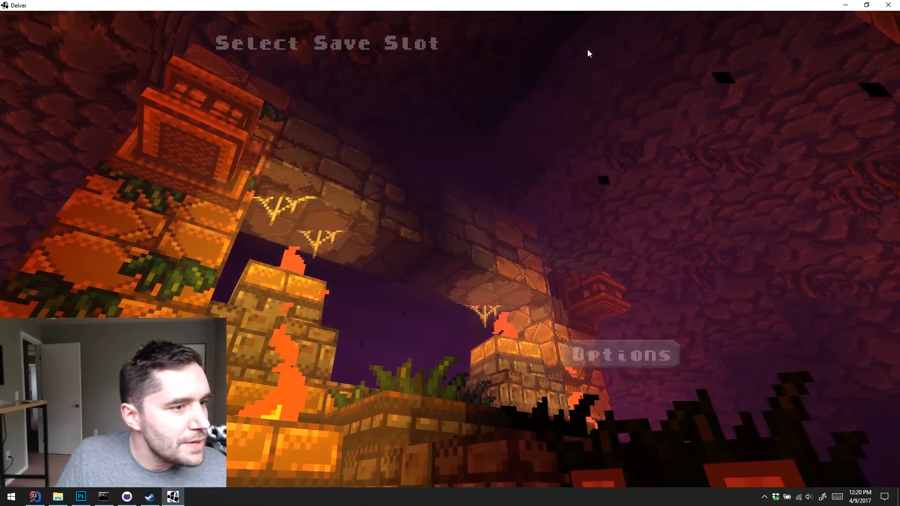
click(275, 357)
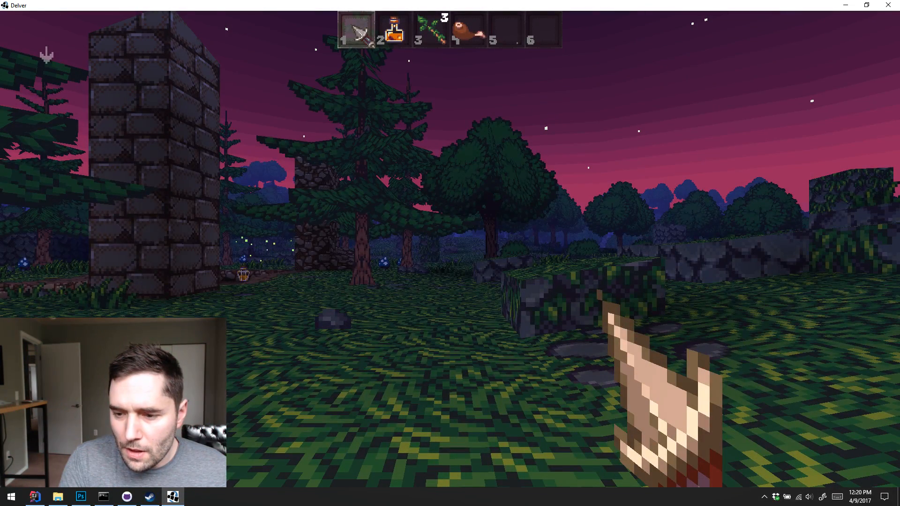
Walk around the outdoor forest level and look at the trees, rocks and ruined pillars
key(w)
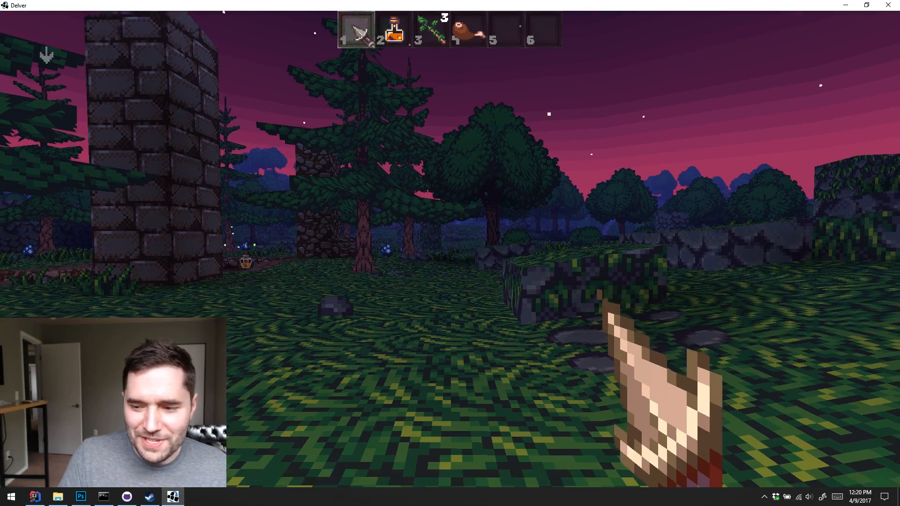
key(s)
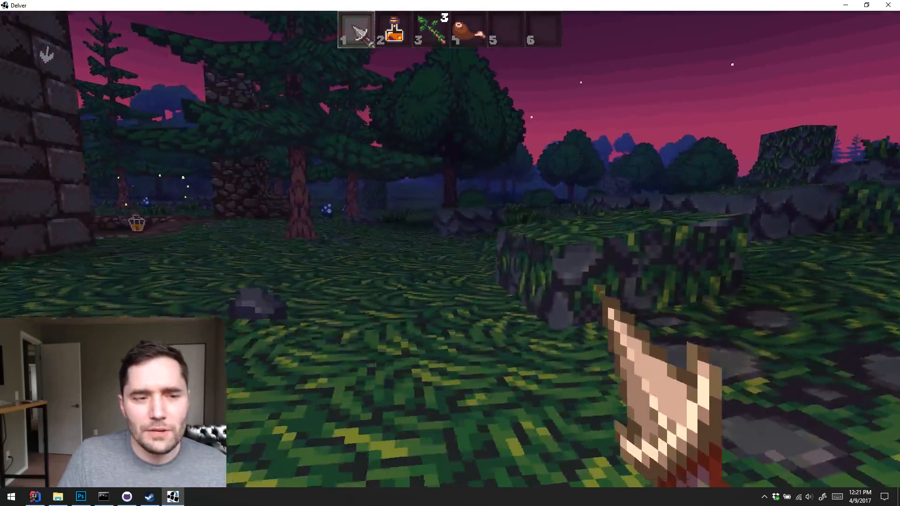
key(w)
key(s)
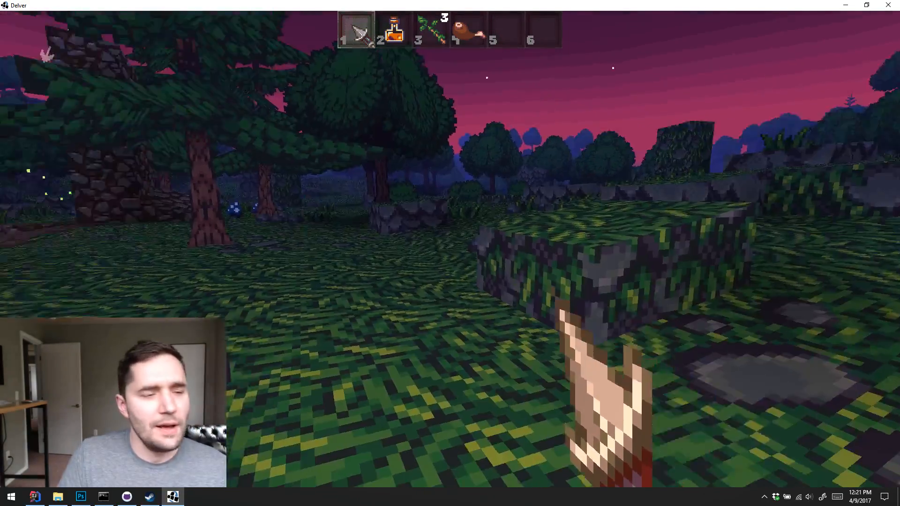
key(w)
key(s)
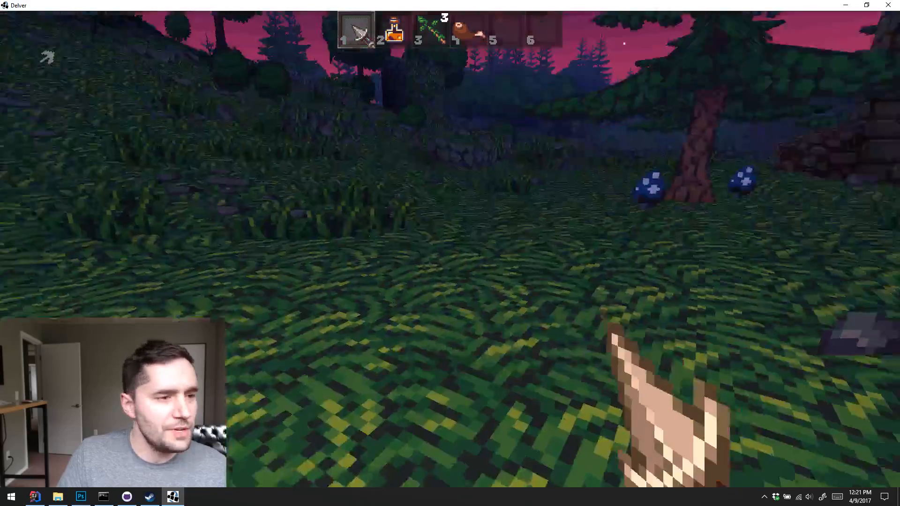
key(w)
key(k)
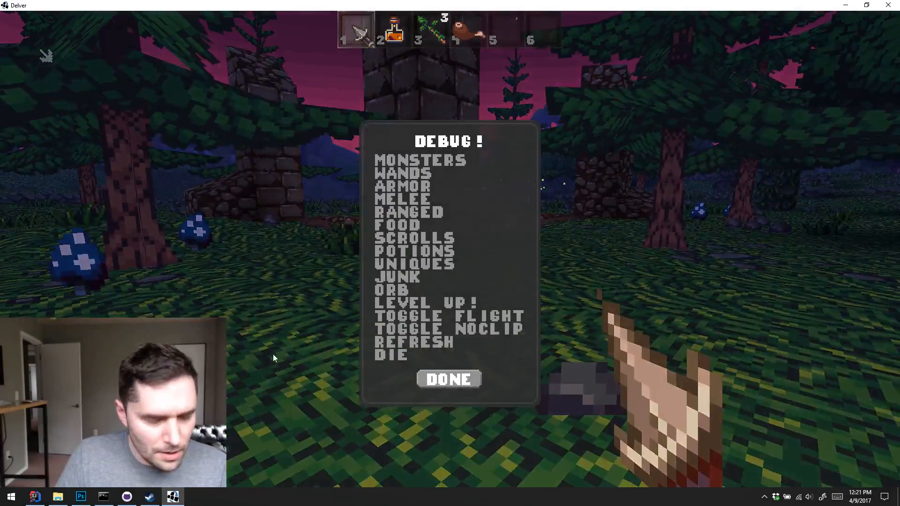
click(399, 197)
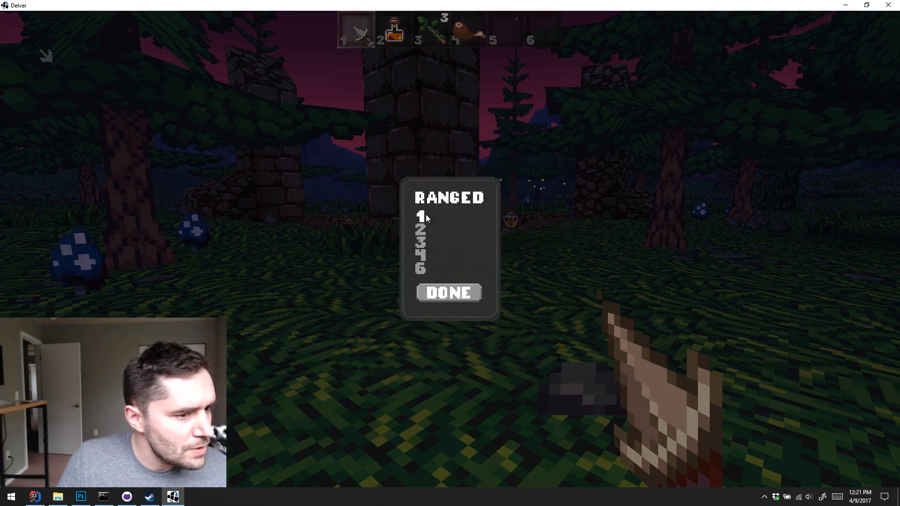
click(421, 217)
click(436, 273)
Spawn the Crossbow from tier 2 of the ranged debug items and pick it up
key(k)
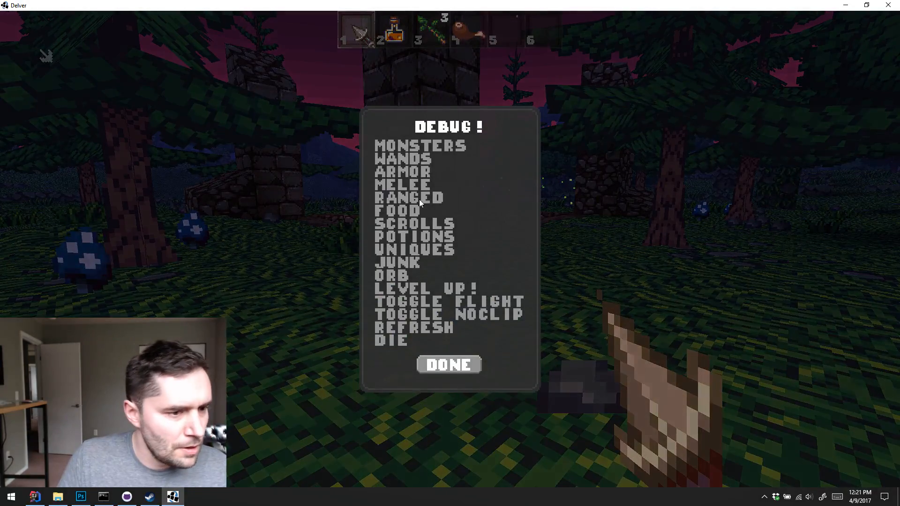
click(412, 200)
click(421, 230)
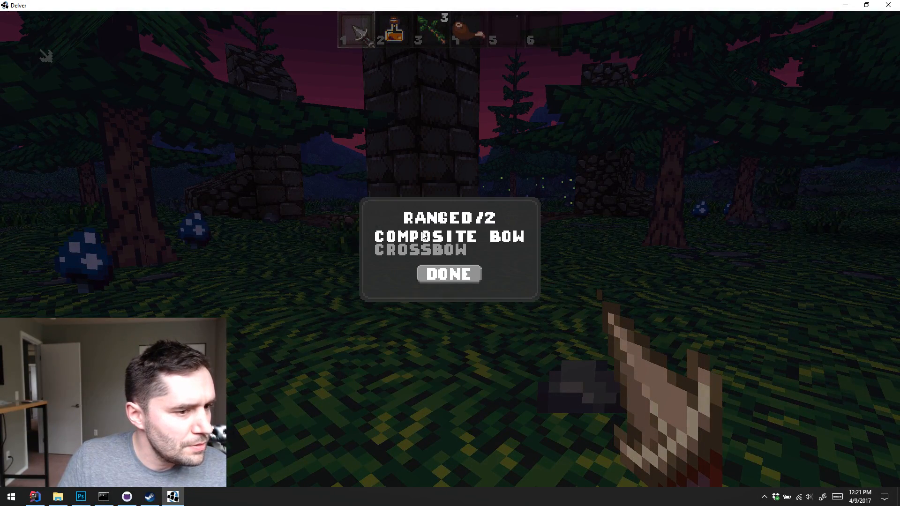
click(419, 252)
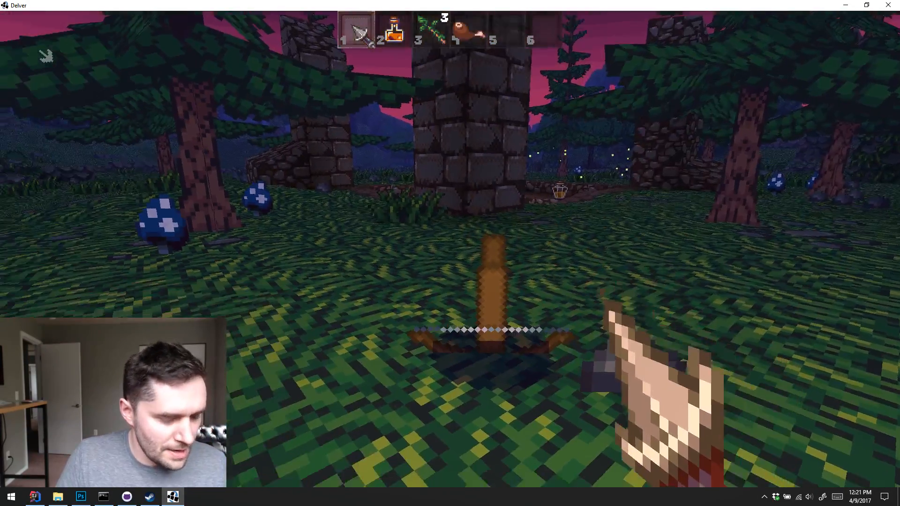
key(e)
Spawn arrows from tier 1 of the ranged debug items
key(grave)
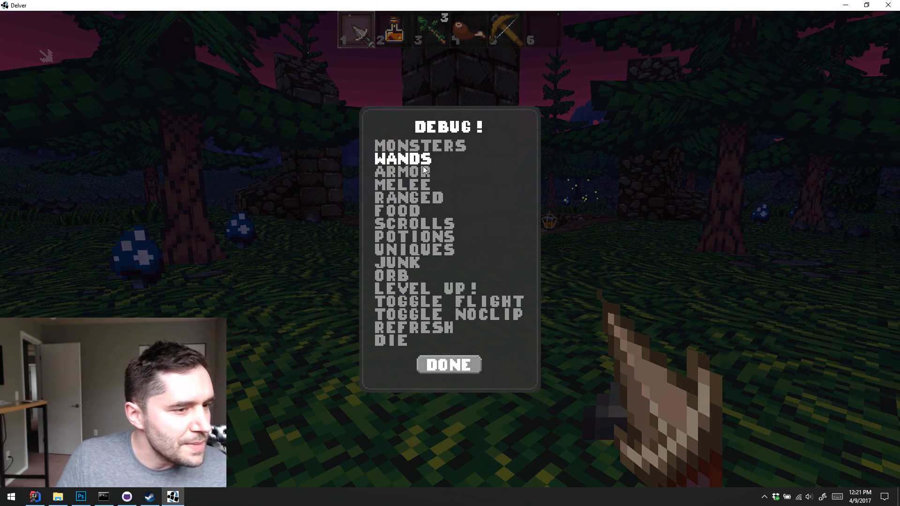
click(411, 203)
click(421, 216)
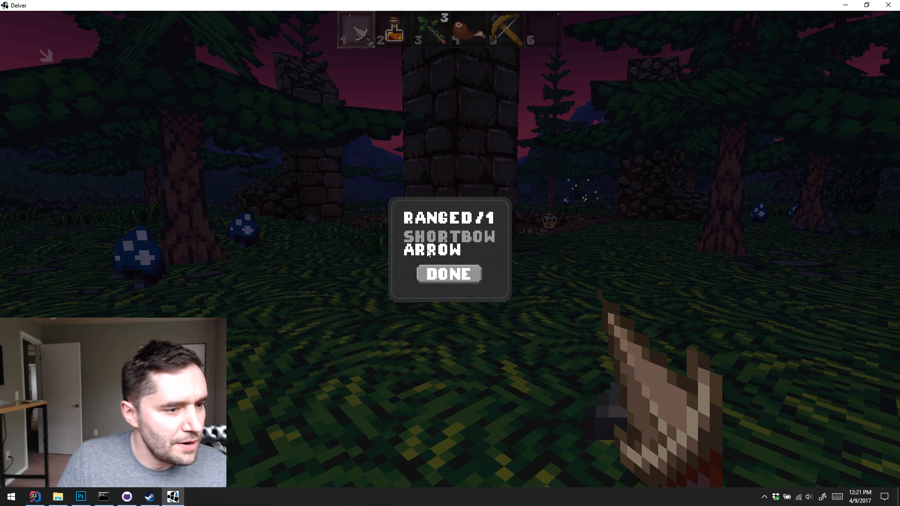
click(428, 253)
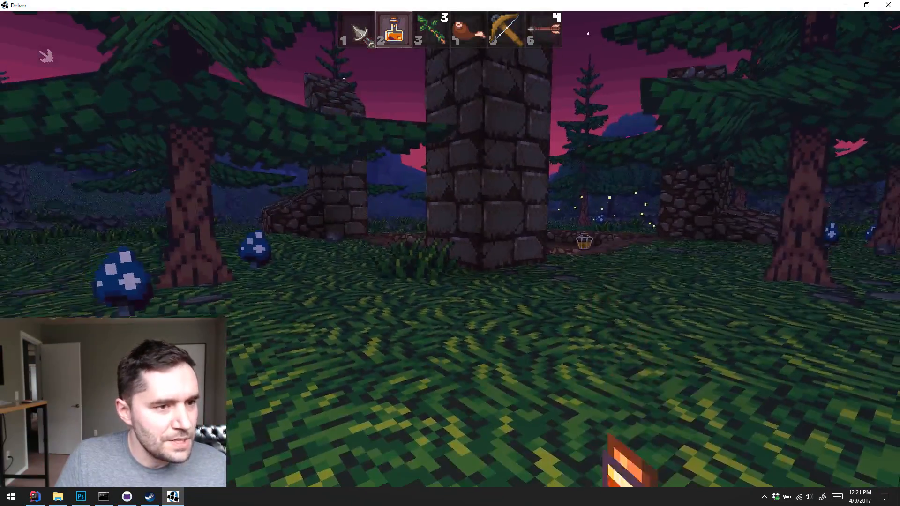
Equip the crossbow from inventory slot 5 and walk forward past the ruined pillars
scroll(450, 253, down, 3)
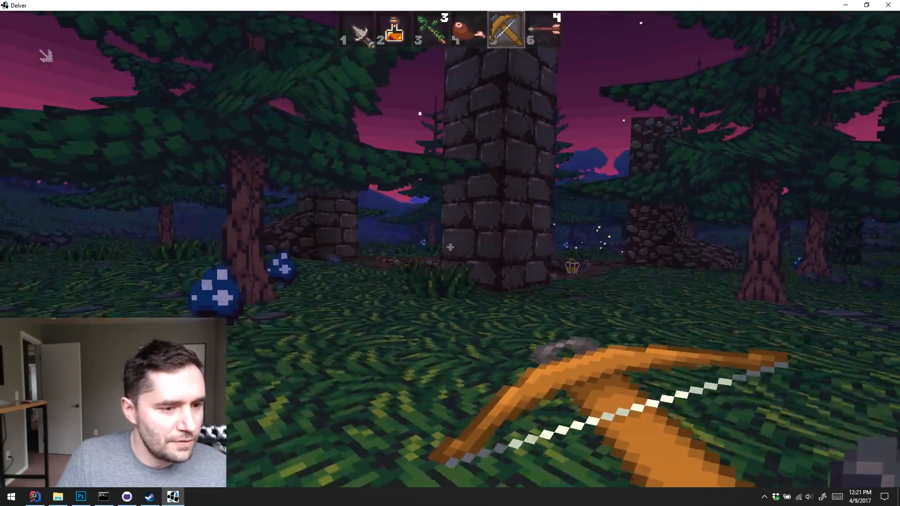
key(w)
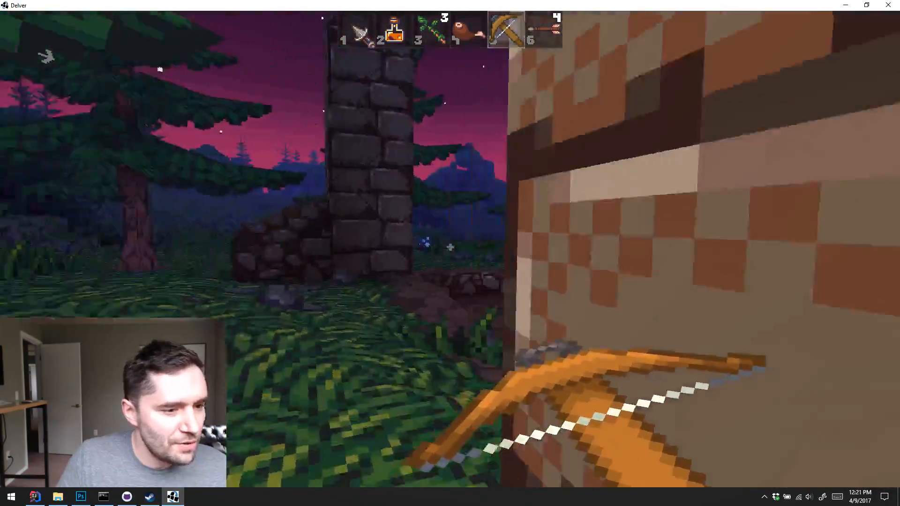
Fire one arrow from the crossbow and walk out of the ruins onto the open grass field
click(449, 247)
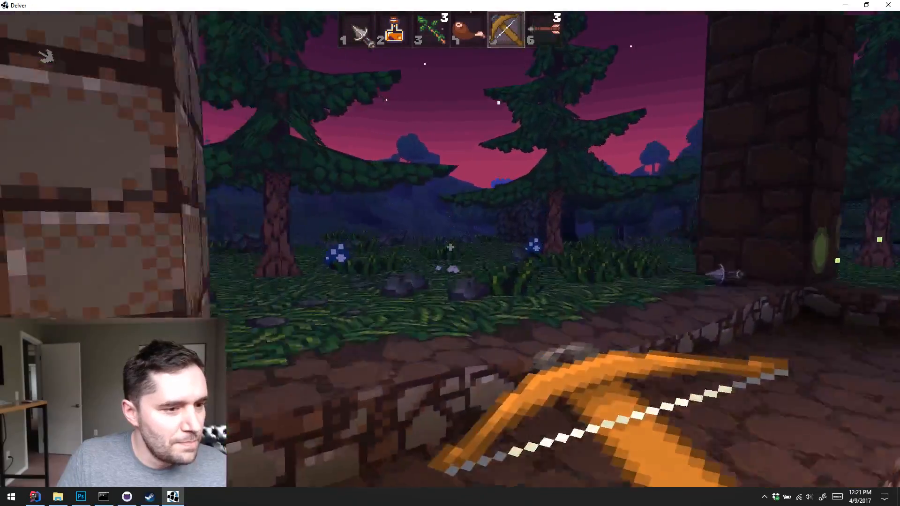
key(w)
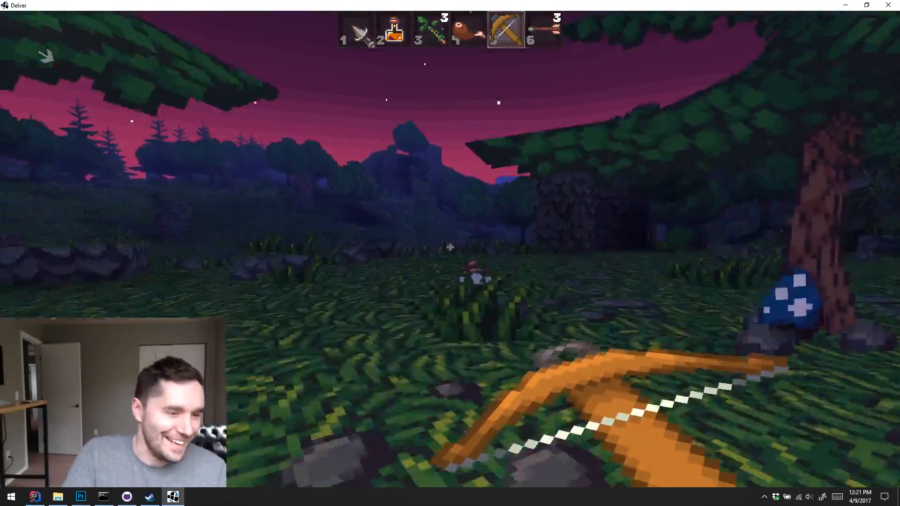
key(w)
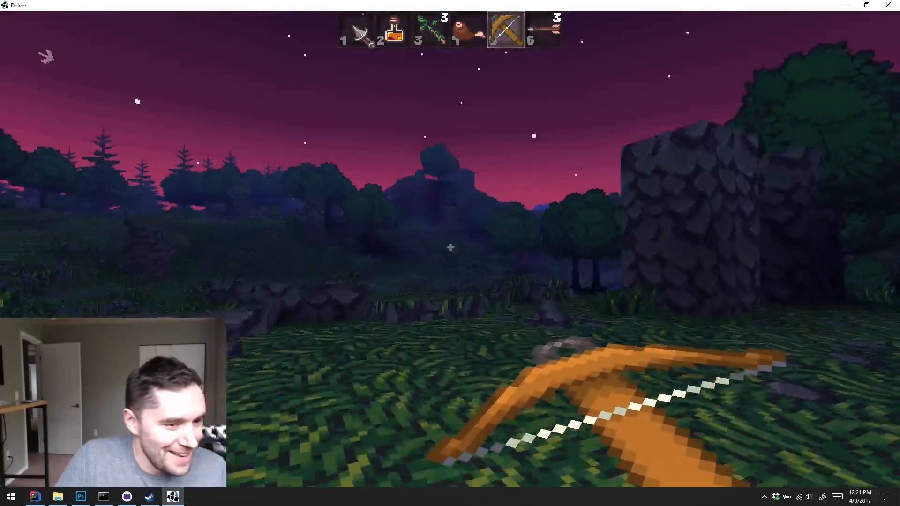
key(w)
key(w)
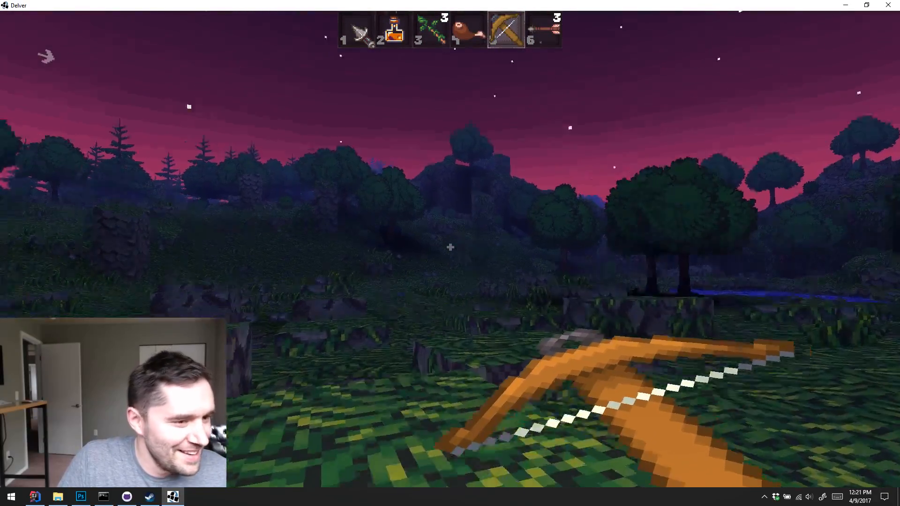
Explore the grassy slope past the stone pillars and continue to the vine-covered rocks at the dark forest edge
key(w)
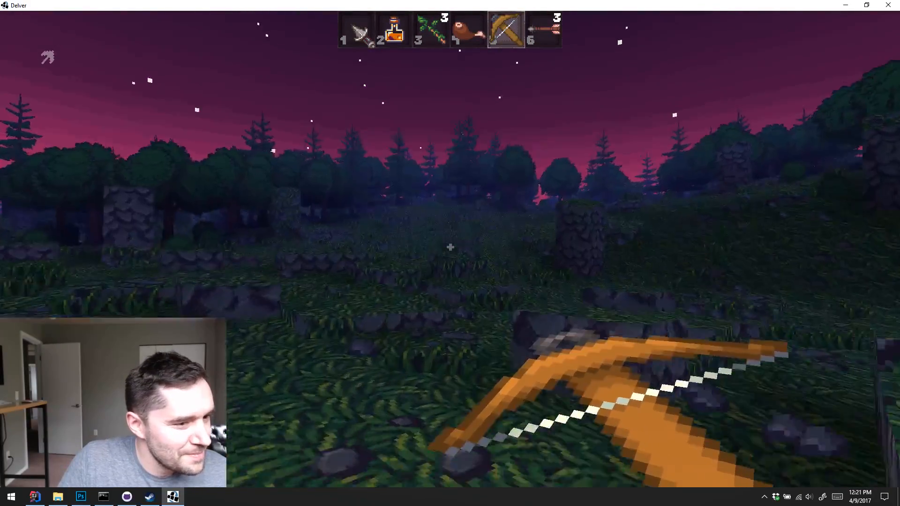
key(w)
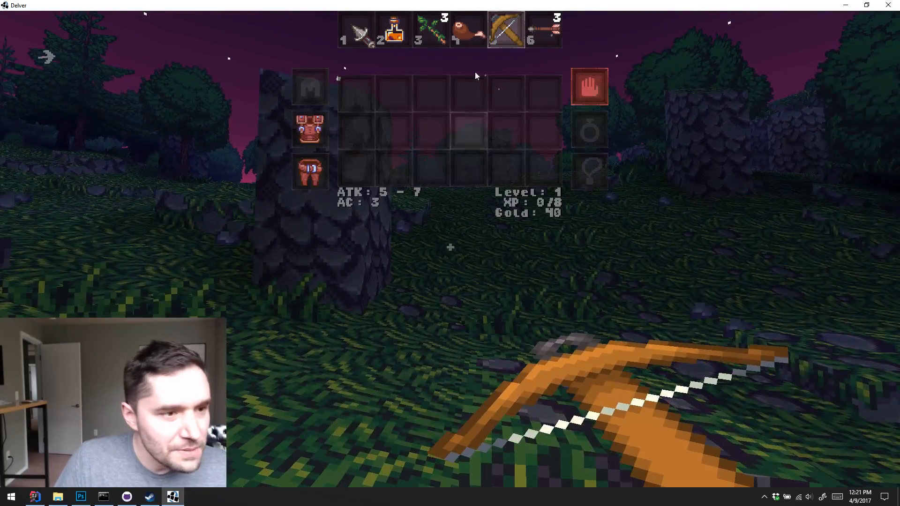
key(w)
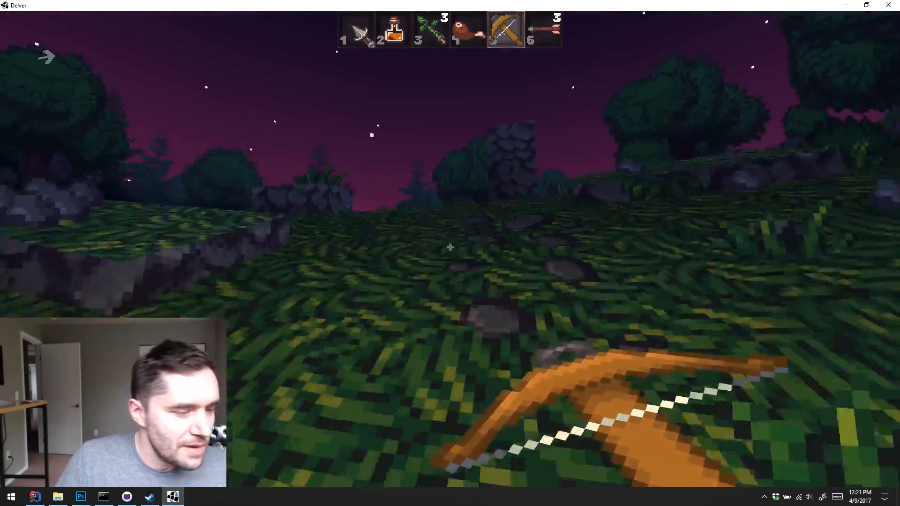
key(w)
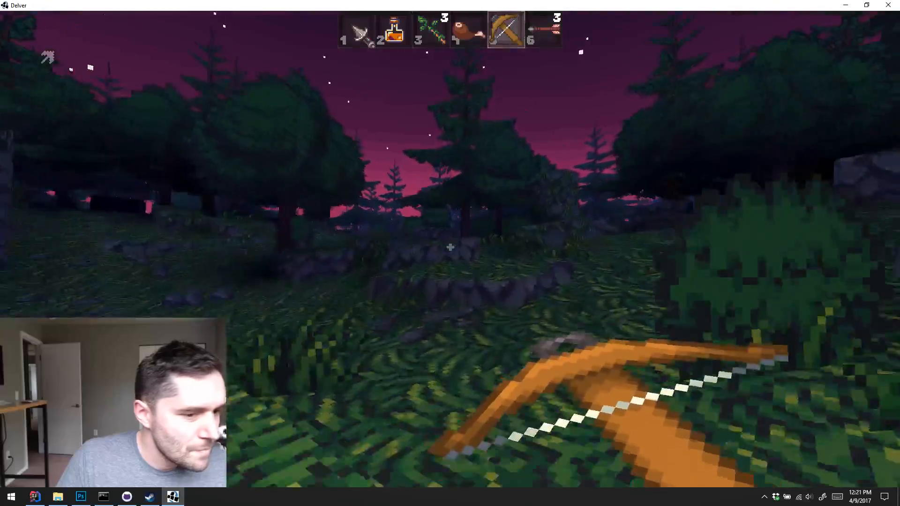
key(w)
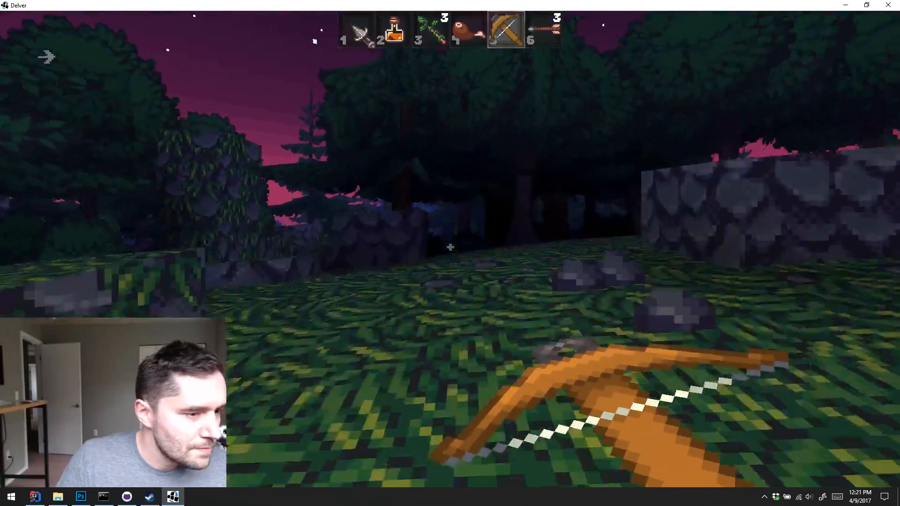
key(w)
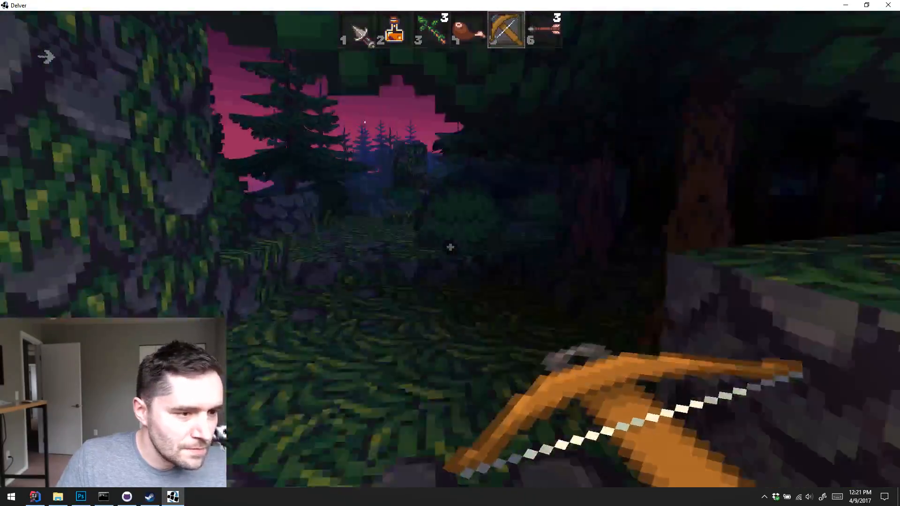
key(w)
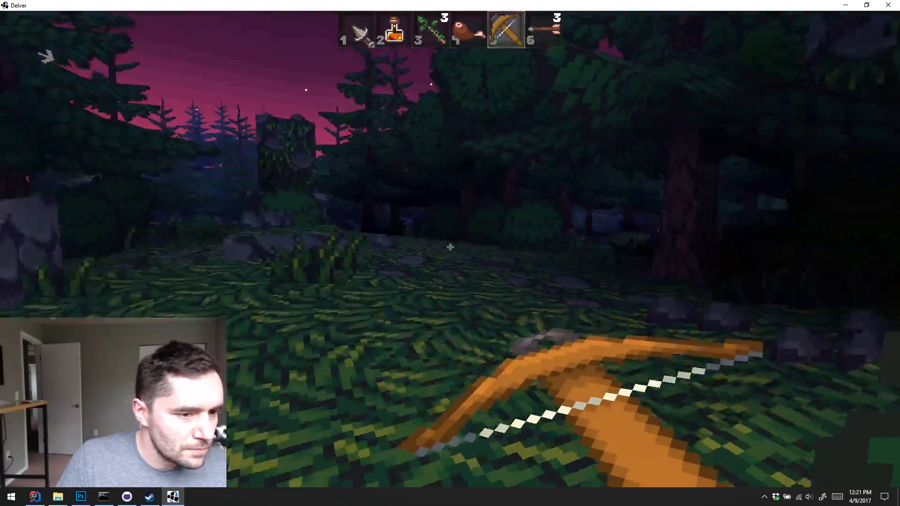
Walk through the forest to the torch-lit brick pillar and go past its stone platform
key(w)
key(w)
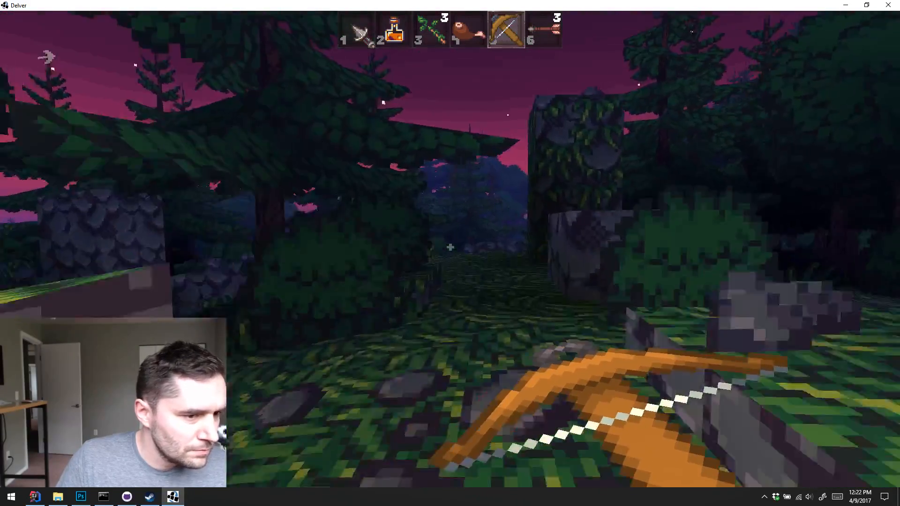
key(w)
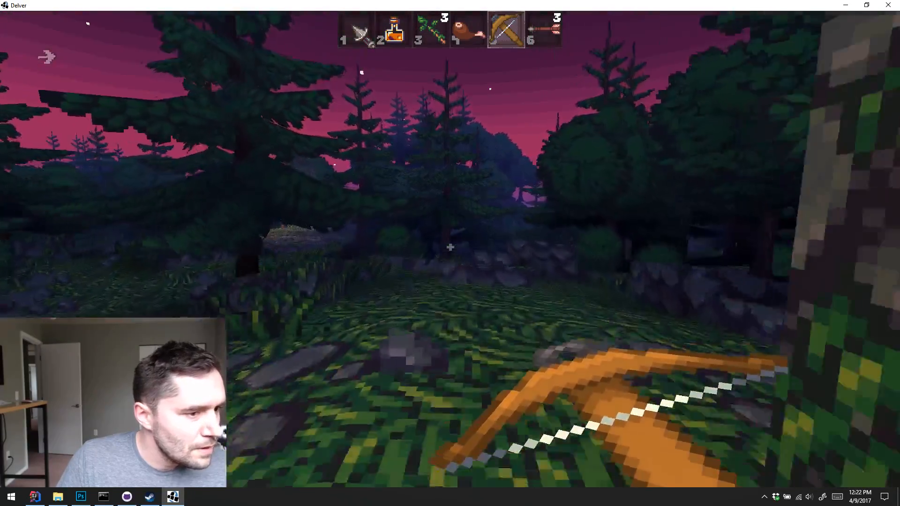
key(w)
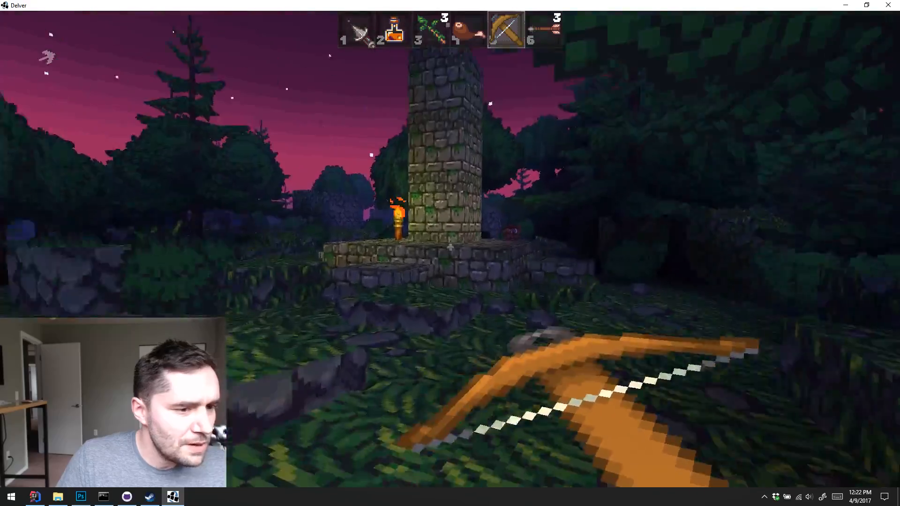
key(w)
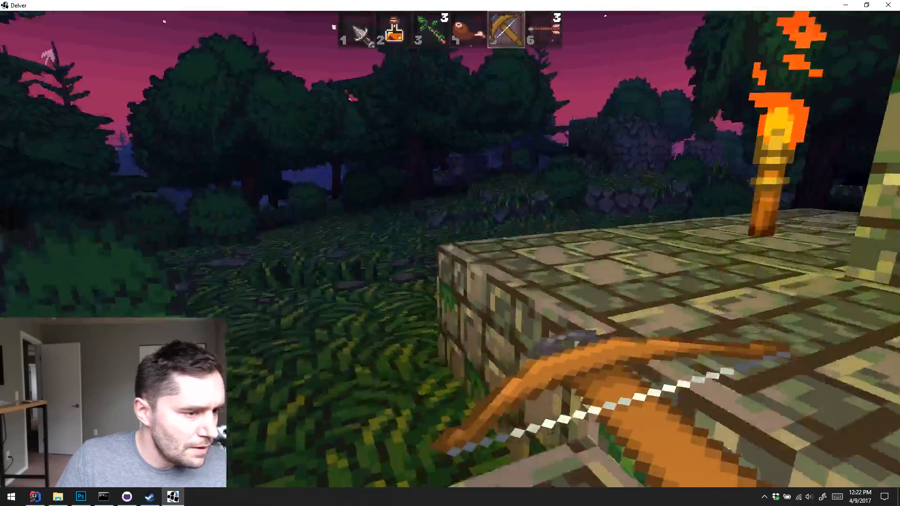
key(w)
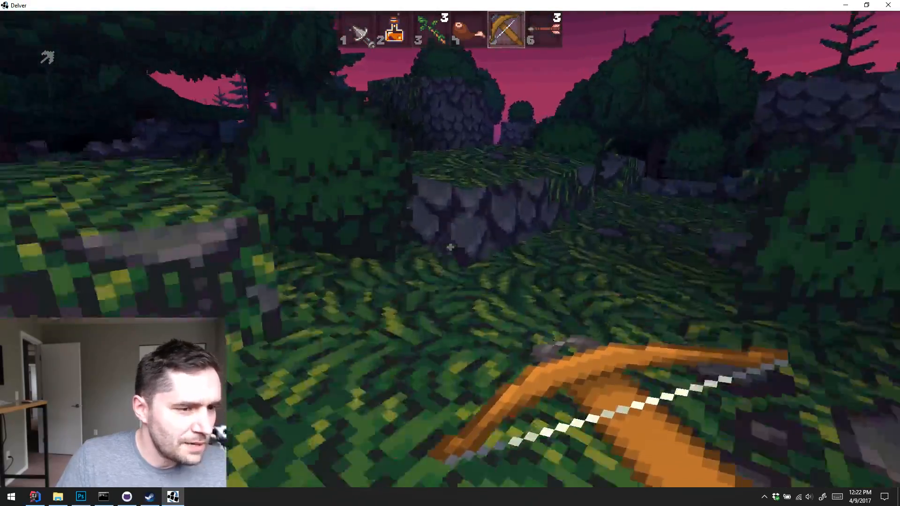
Switch to the blade in inventory slot 1 and slash the bush among the trees
key(1)
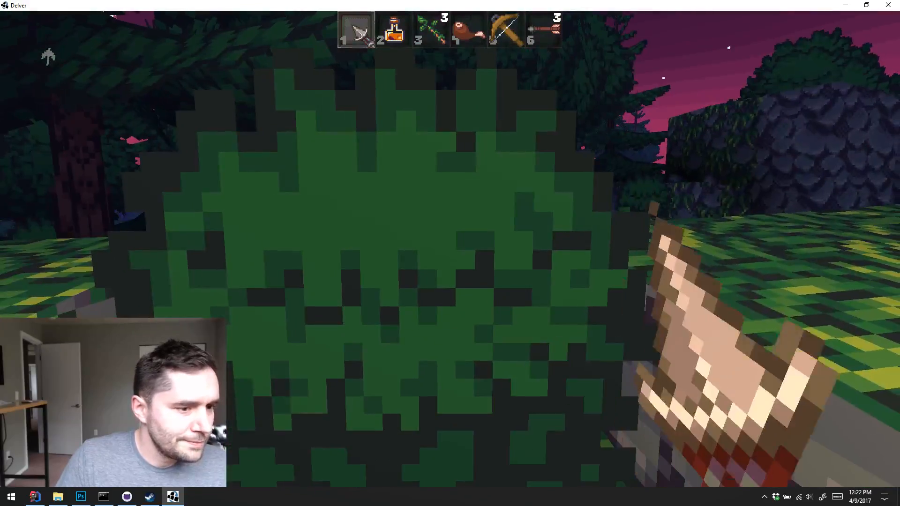
key(5)
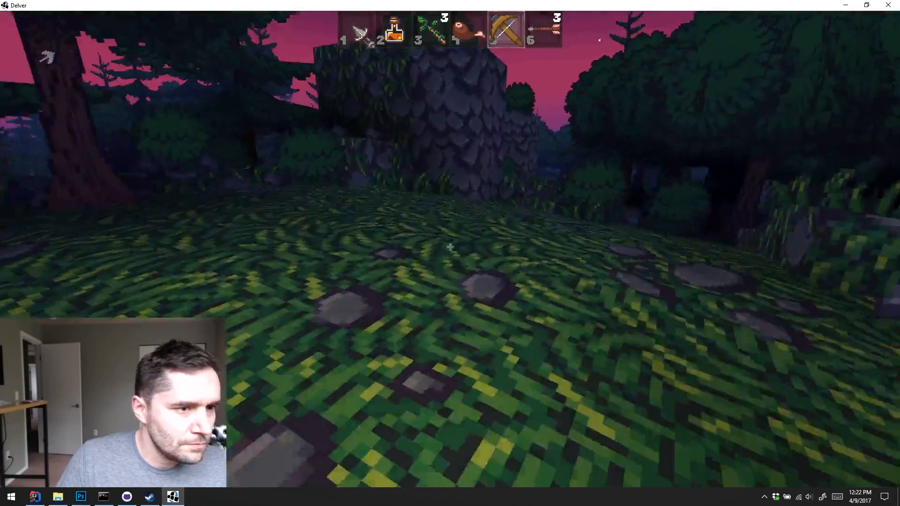
key(1)
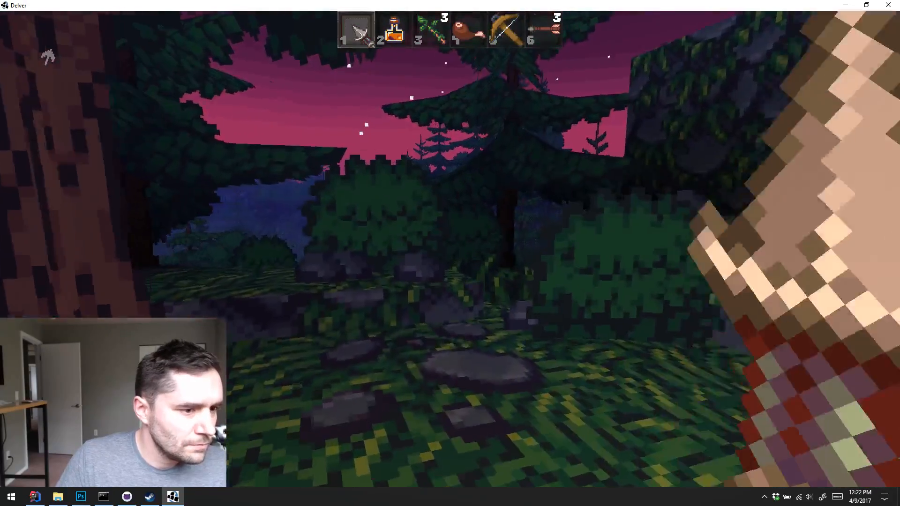
key(w)
key(s)
click(450, 249)
key(w)
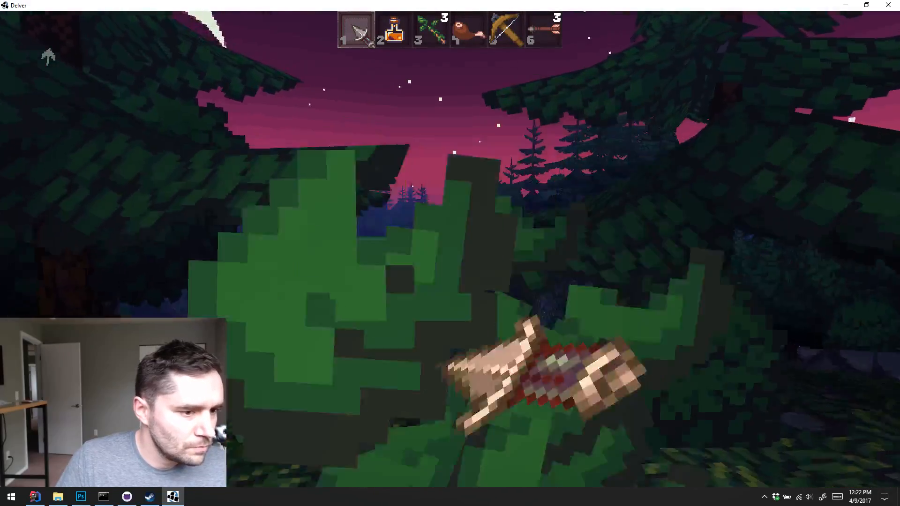
Equip the crossbow from inventory slot 5 again and walk down past the rock wall to the blue pond
key(w)
key(3)
key(4)
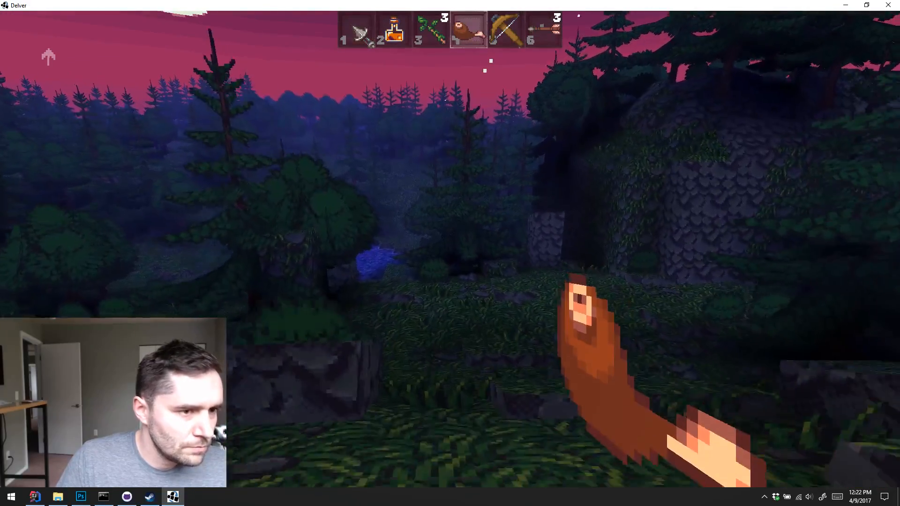
key(5)
key(w)
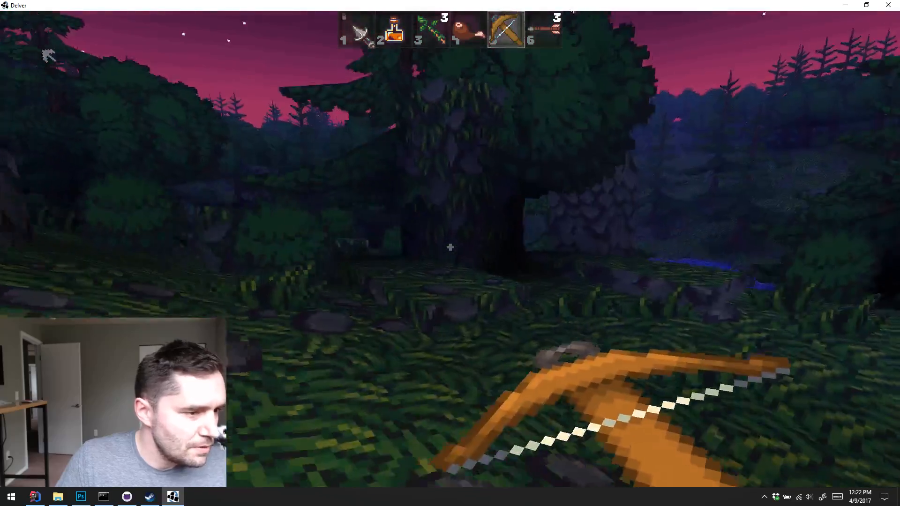
key(w)
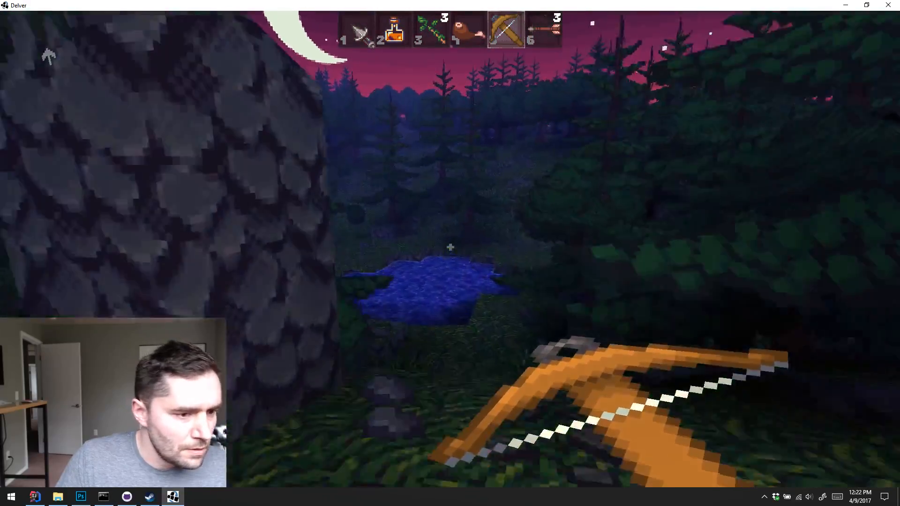
key(w)
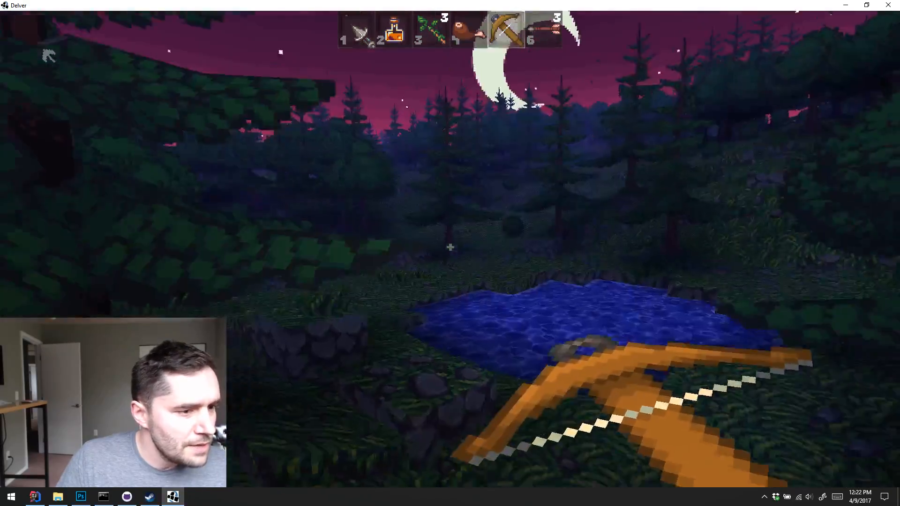
key(w)
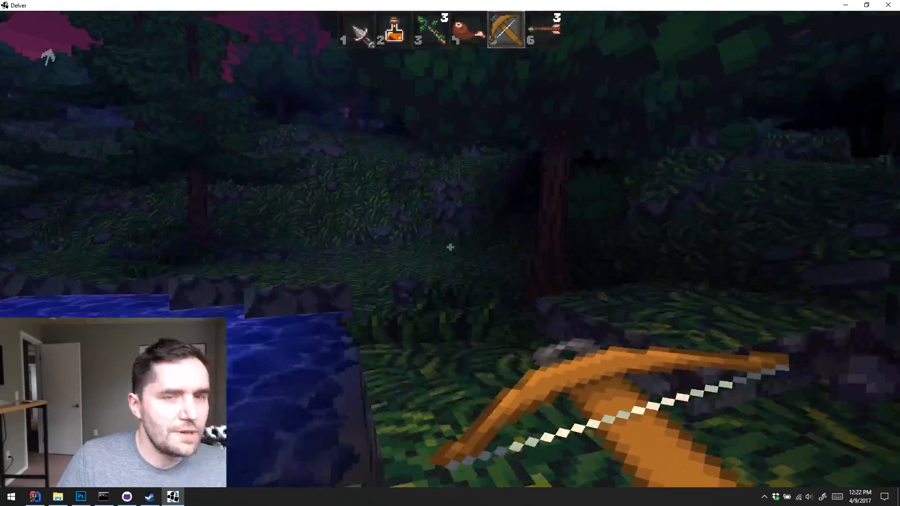
Walk along the pond's edge and on into the dense forest between the bushes and tree trunks
key(w)
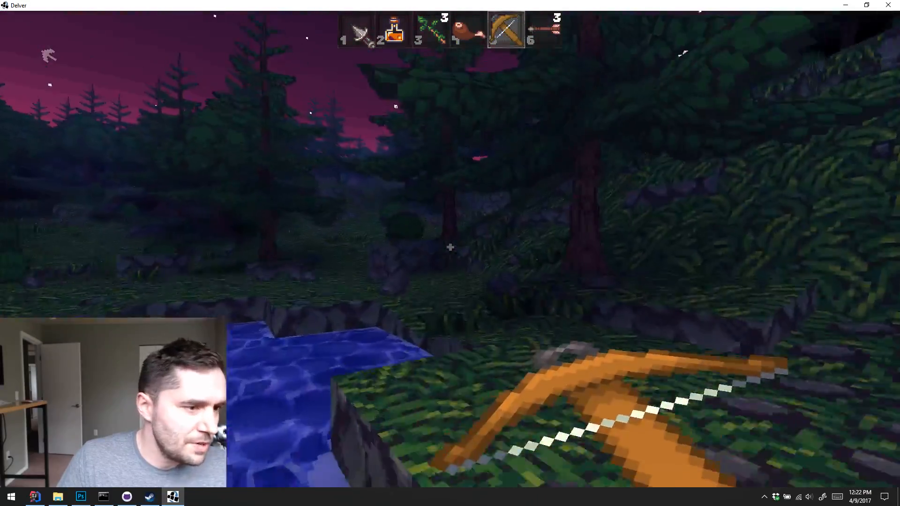
key(w)
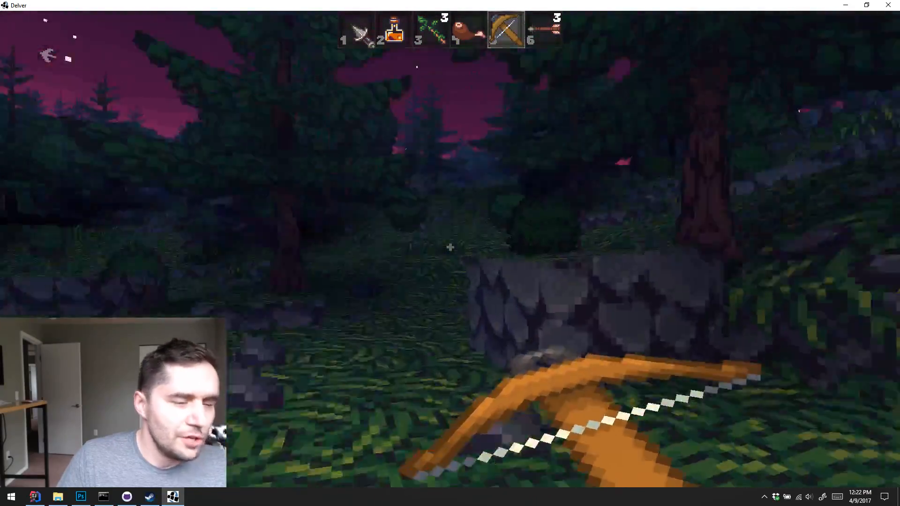
key(w)
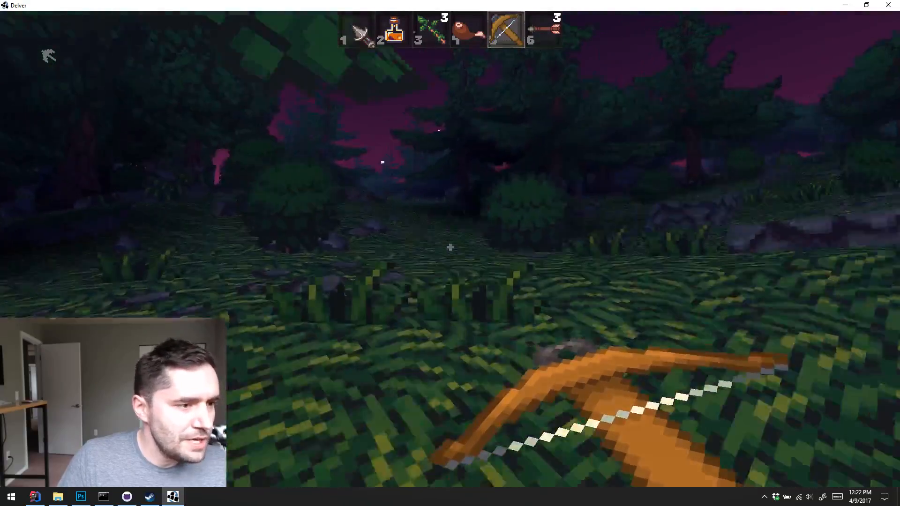
key(w)
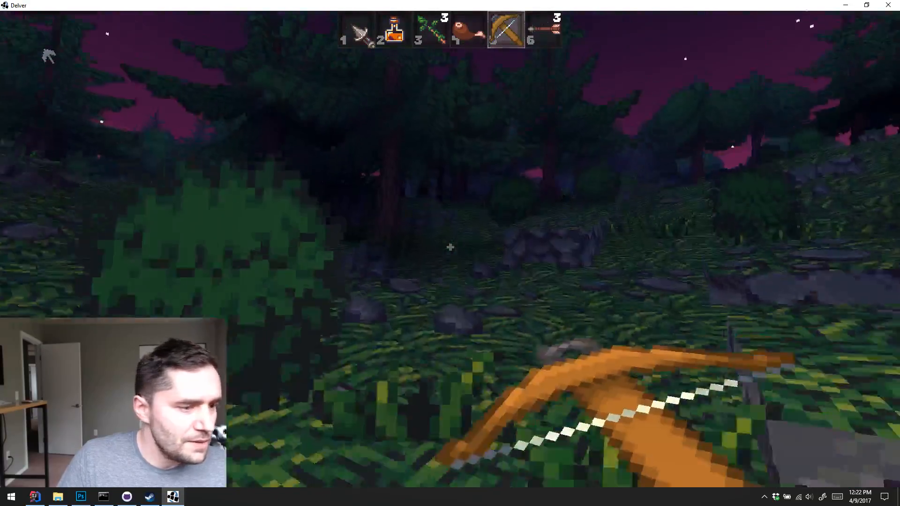
key(w)
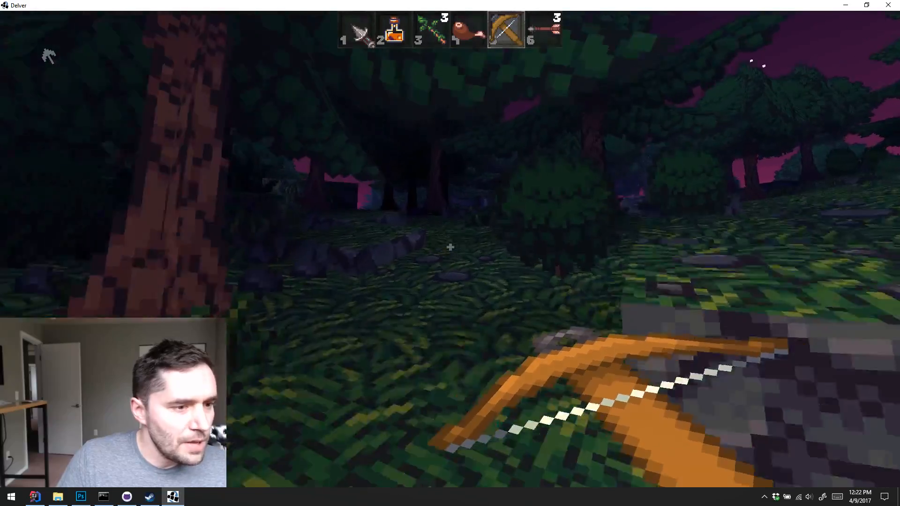
key(w)
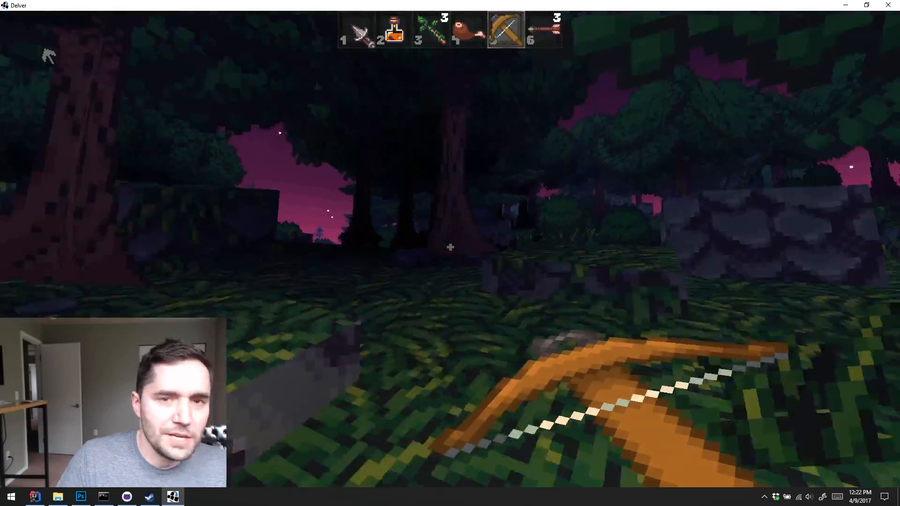
Explore the grassy hillside beyond the dense trees and look at the moon, rocks and vine-covered pillars
key(w)
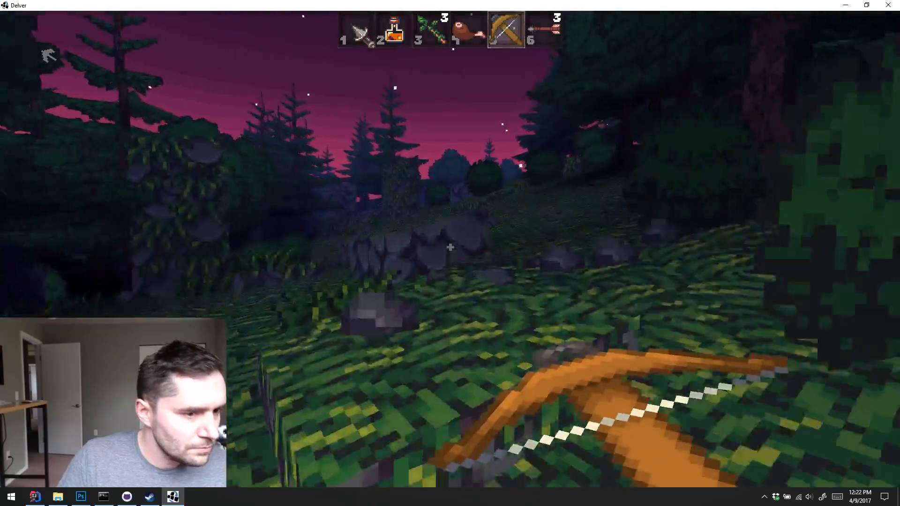
key(w)
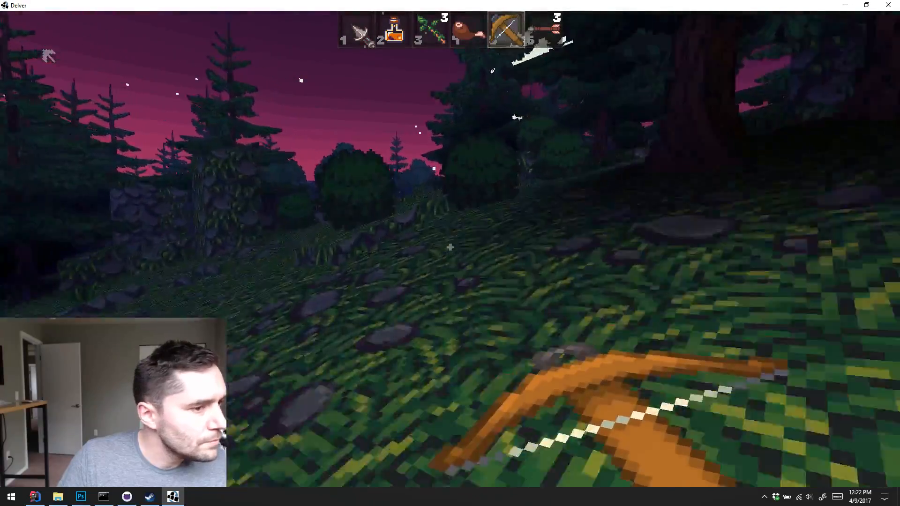
key(w)
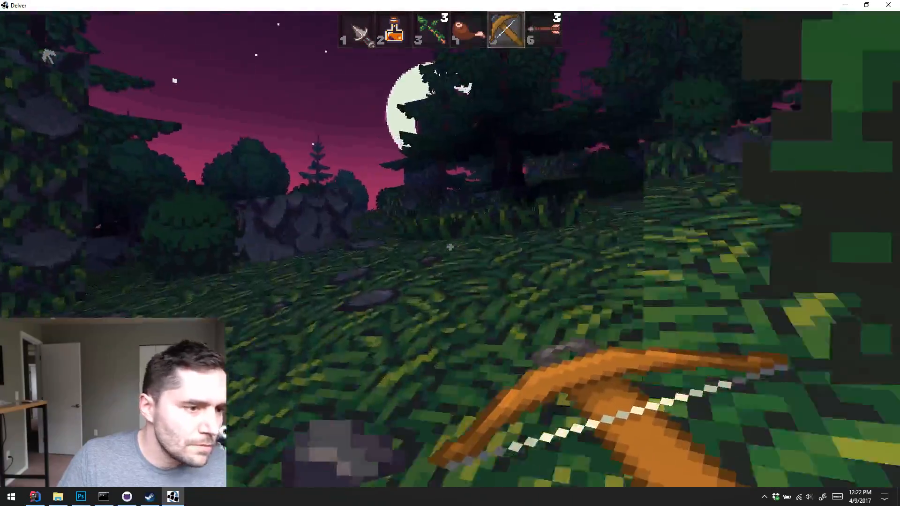
key(w)
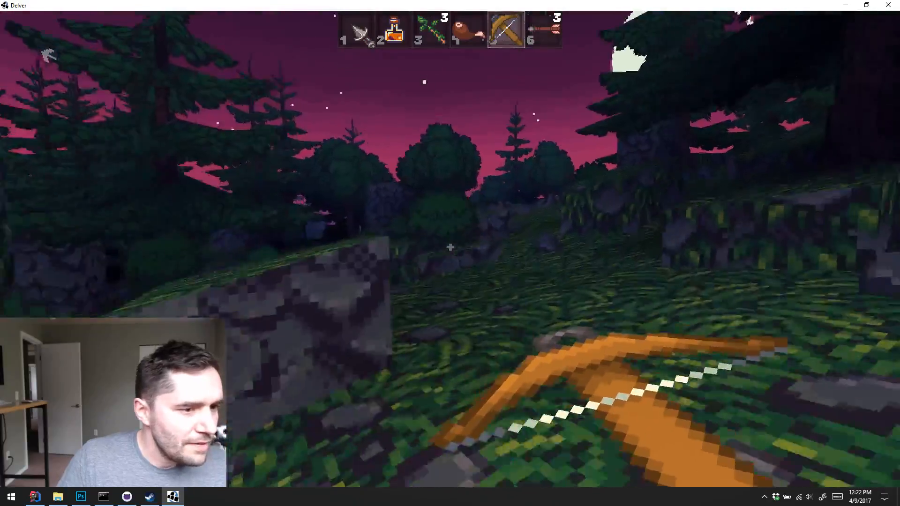
Walk across the grassy hillside past the rock blocks and between the fir trees toward the valley
key(w)
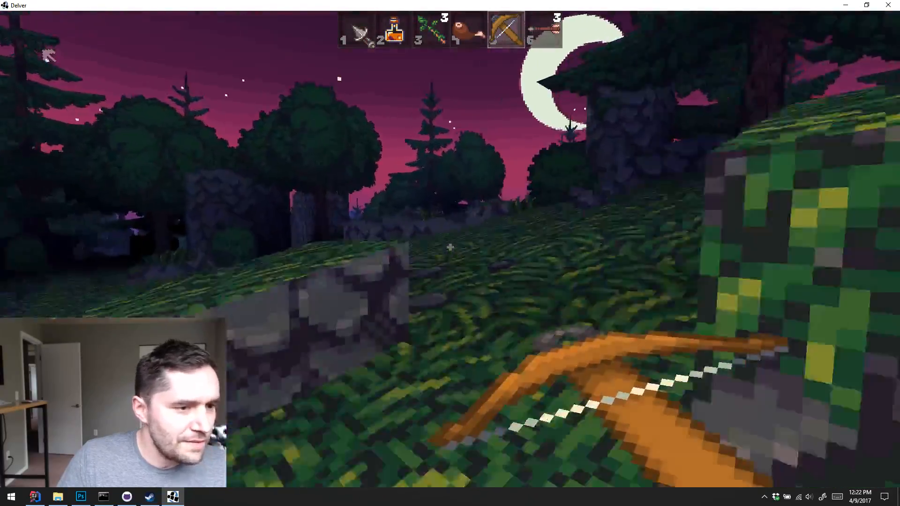
key(w)
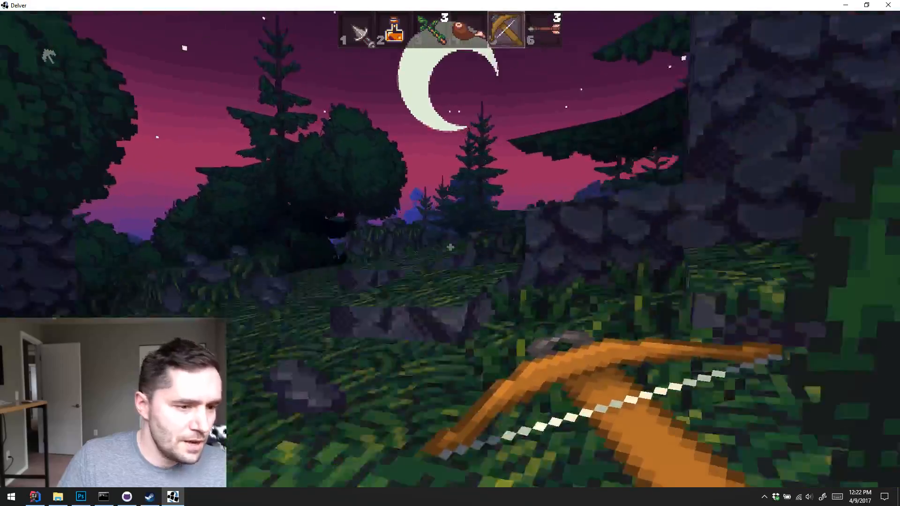
key(w)
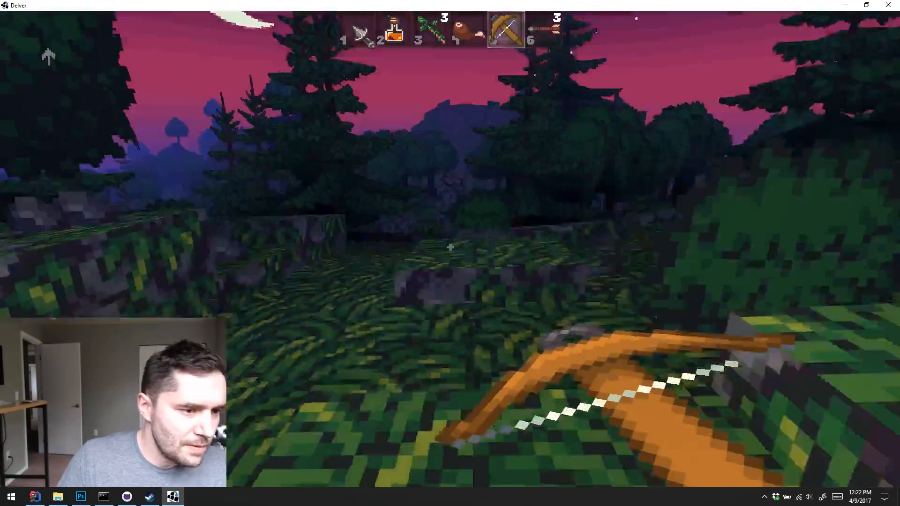
key(w)
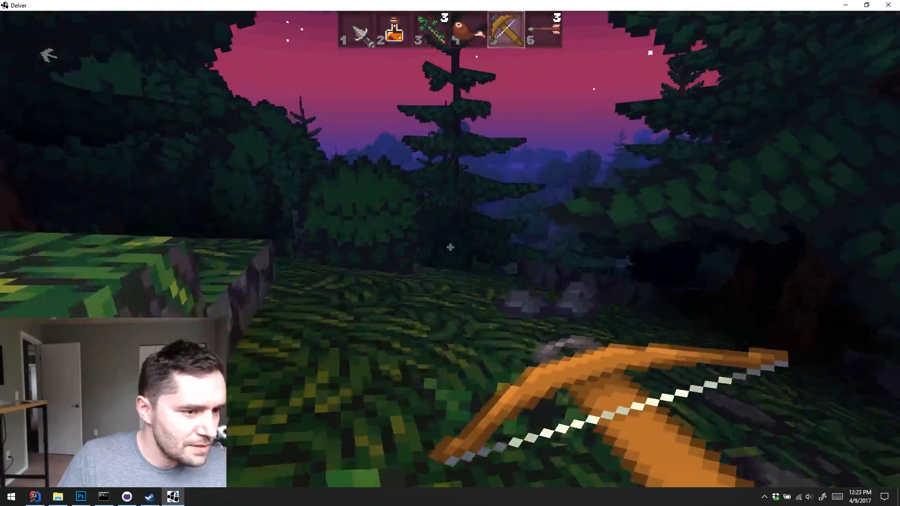
key(w)
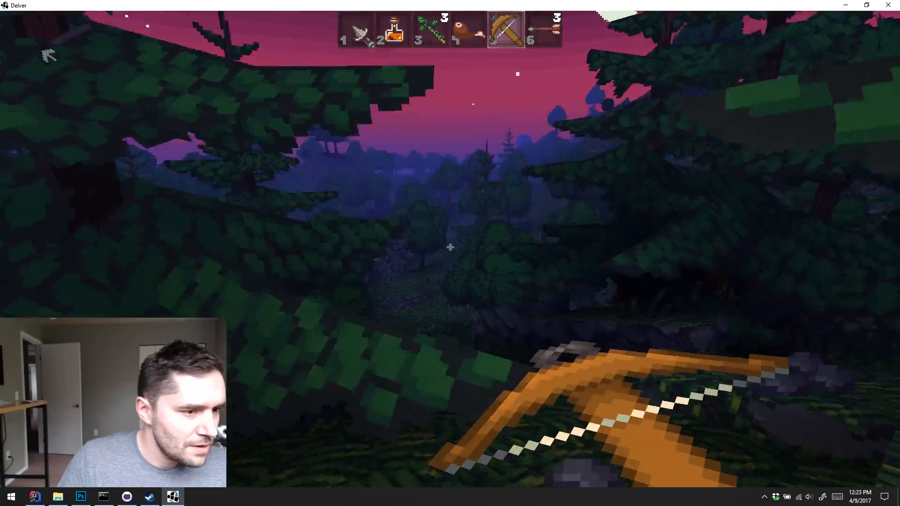
Walk down through the valley to the stone well and look at the Unholy Fine Shortbow lying beside it
key(w)
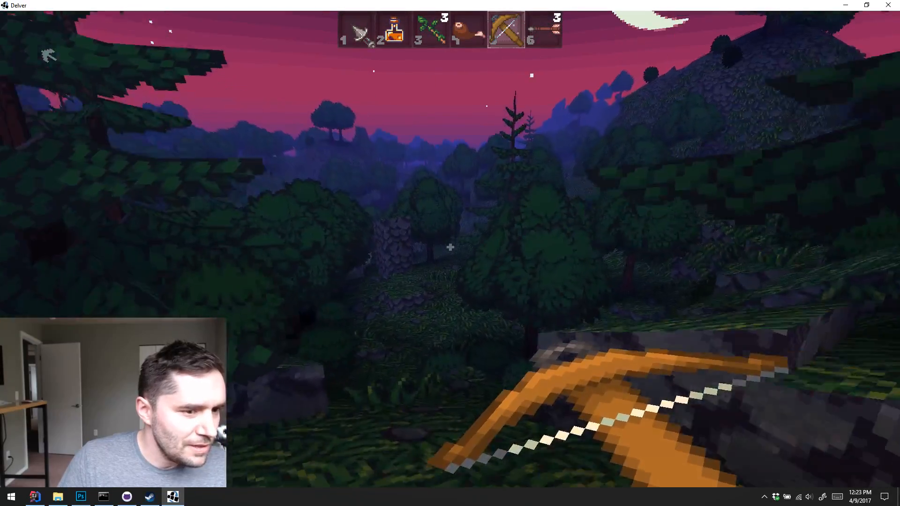
key(w)
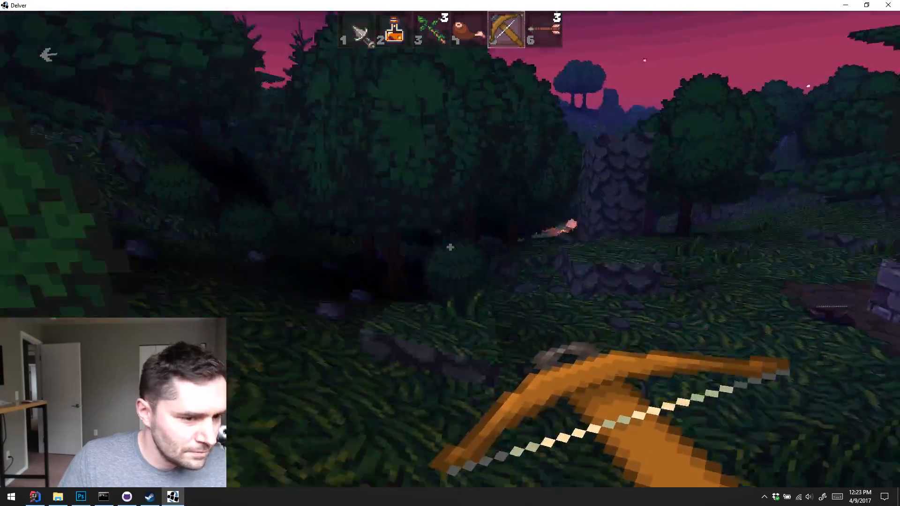
key(w)
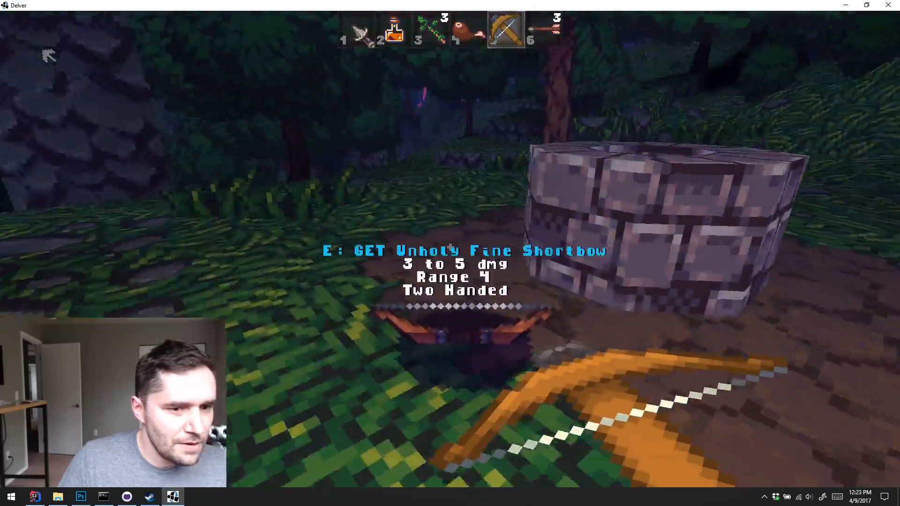
key(w)
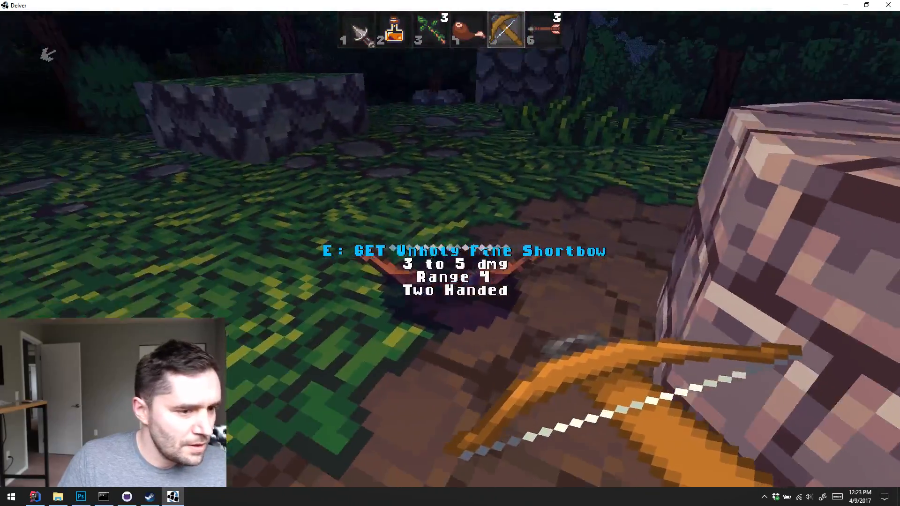
key(w)
key(w)
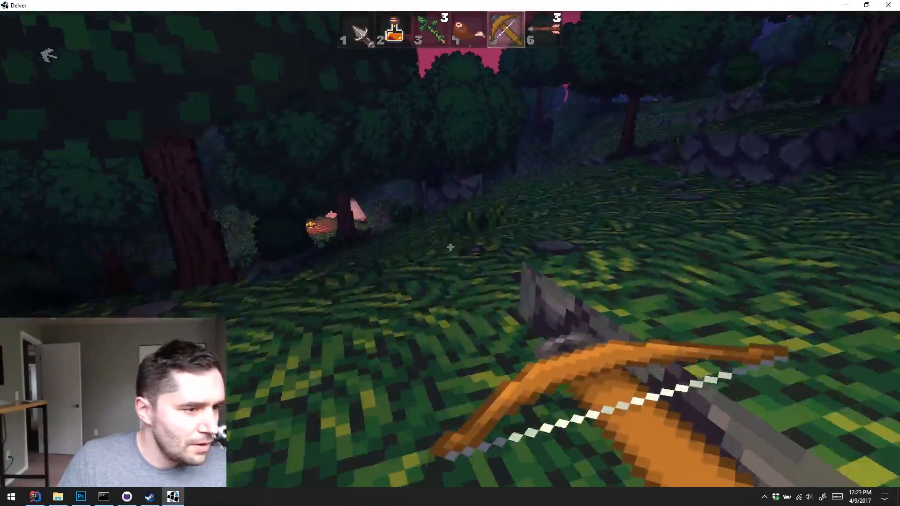
Walk from the well down through the trees to the campfire and look around the tent and logs
key(w)
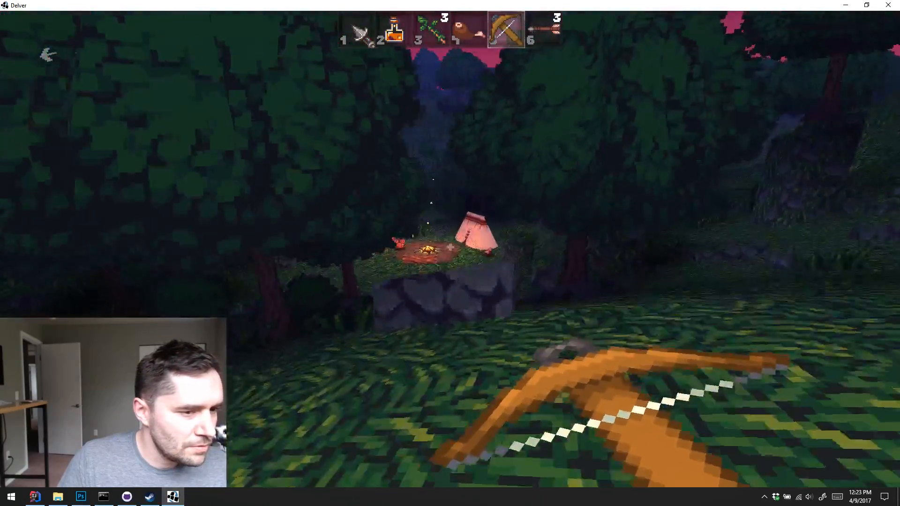
key(w)
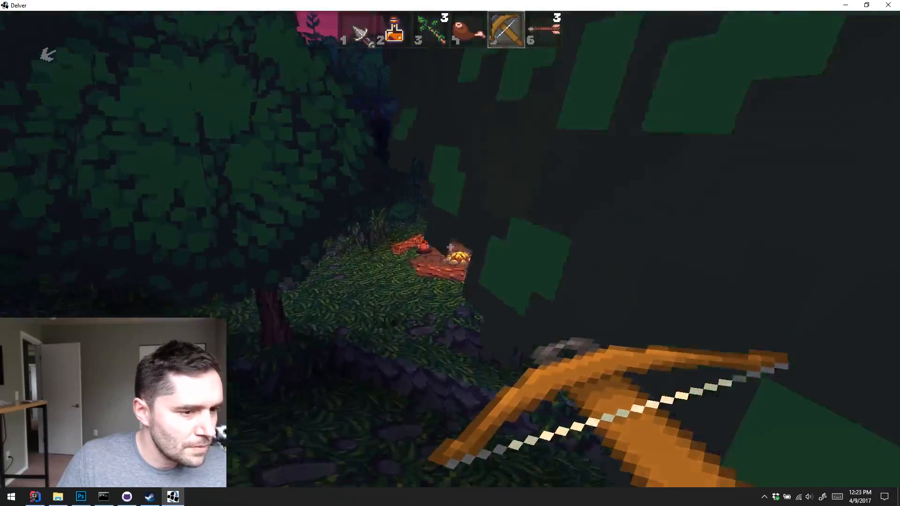
key(w)
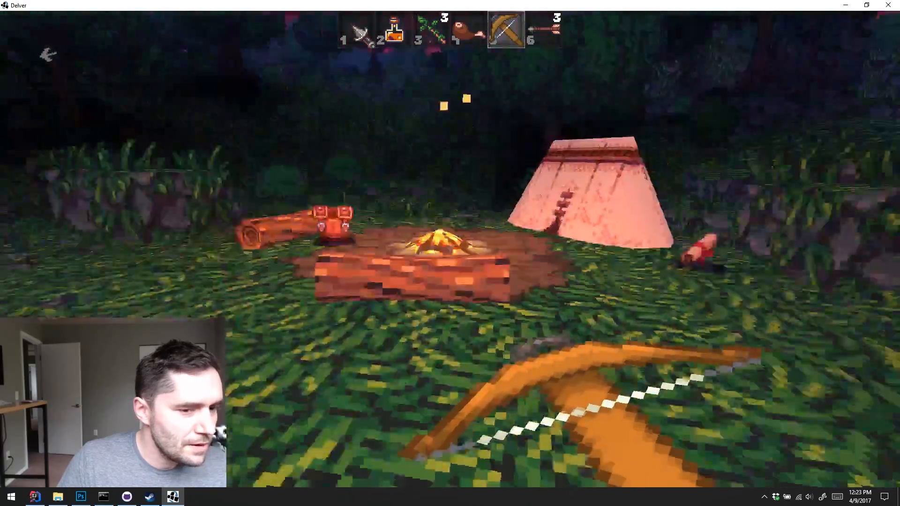
key(w)
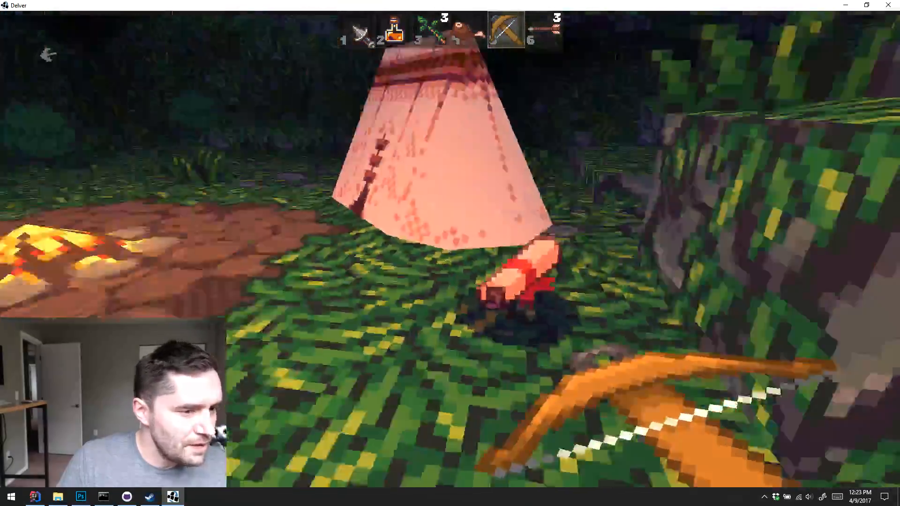
key(w)
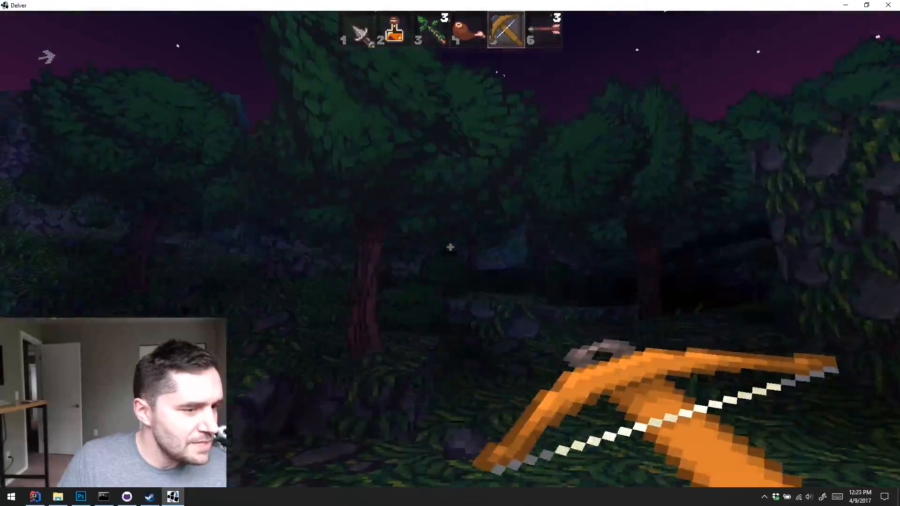
Fire the three remaining crossbow arrows around the campsite, including one at the vine-covered rock
click(449, 247)
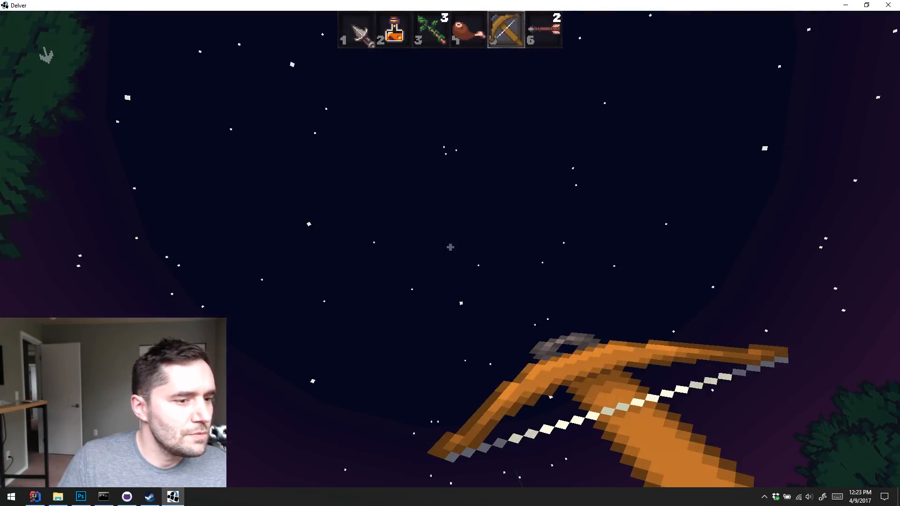
click(449, 246)
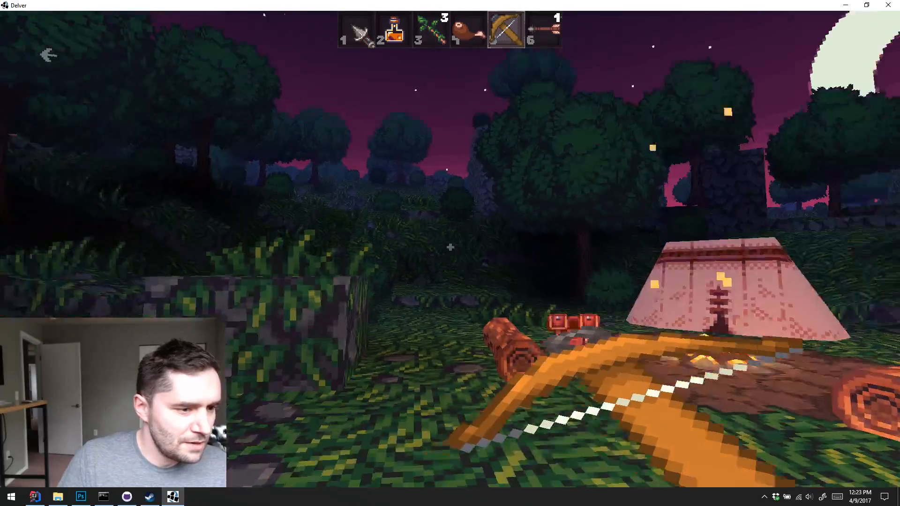
click(450, 247)
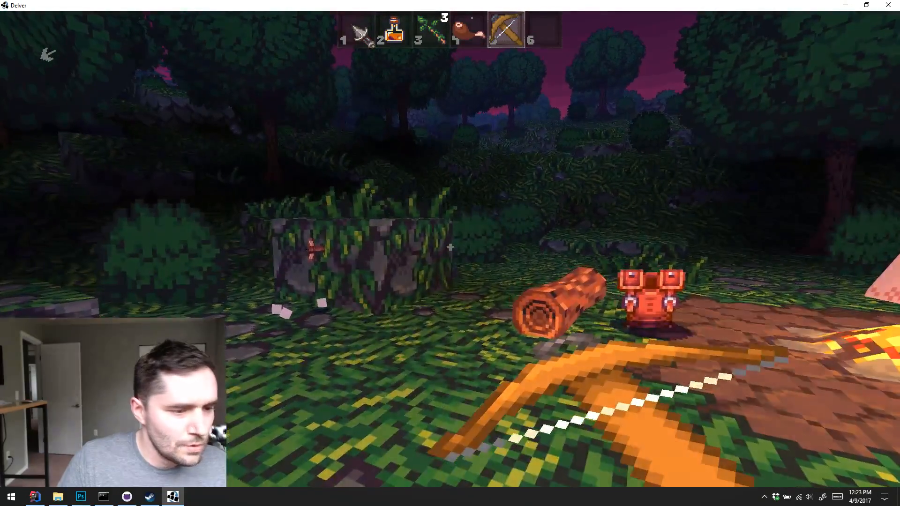
Pause the game and quit Delver
key(Escape)
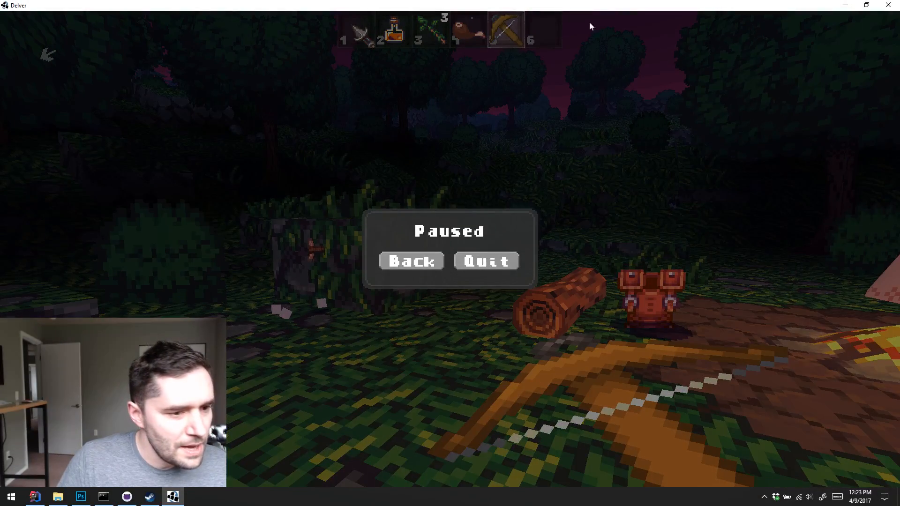
click(487, 261)
key(Escape)
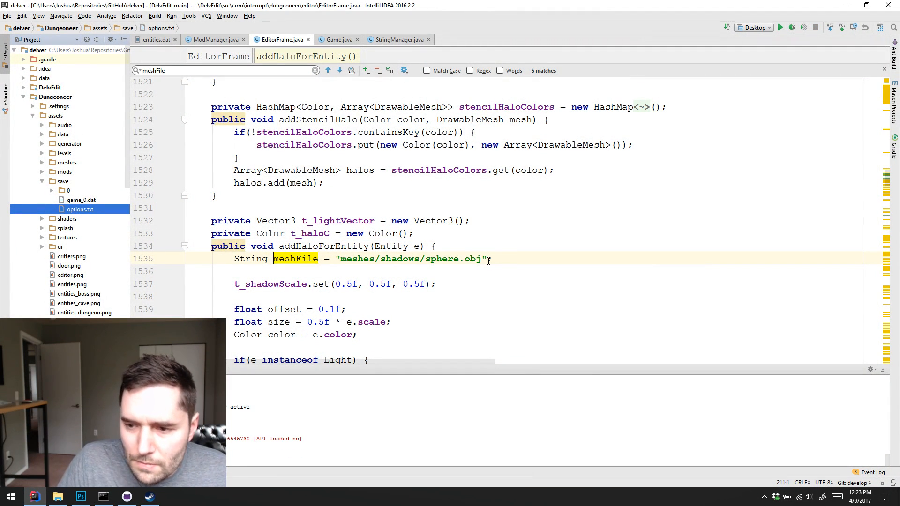
Switch to the Command Prompt and remove the Outside junction from assets\mods with rmdir, listing the folder before and after
click(103, 497)
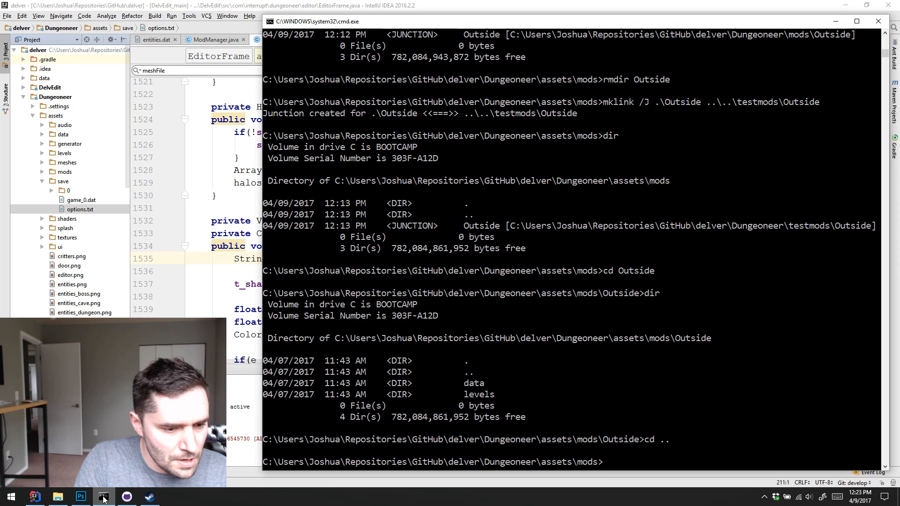
text(dir)
key(Return)
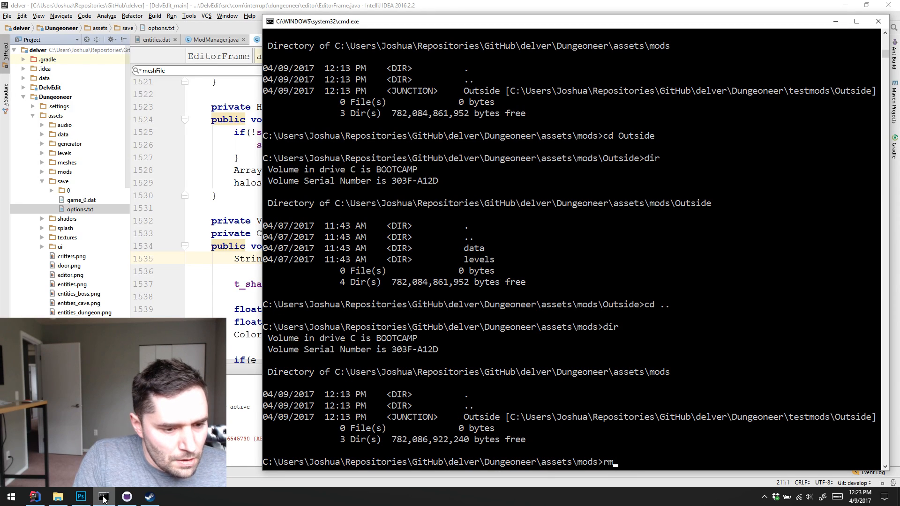
text(rmdir Outside)
key(Return)
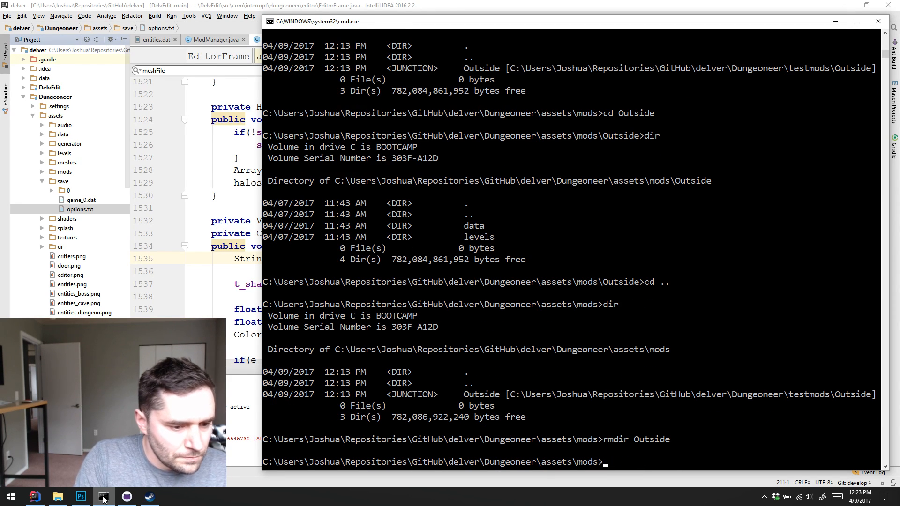
text(dir)
key(Return)
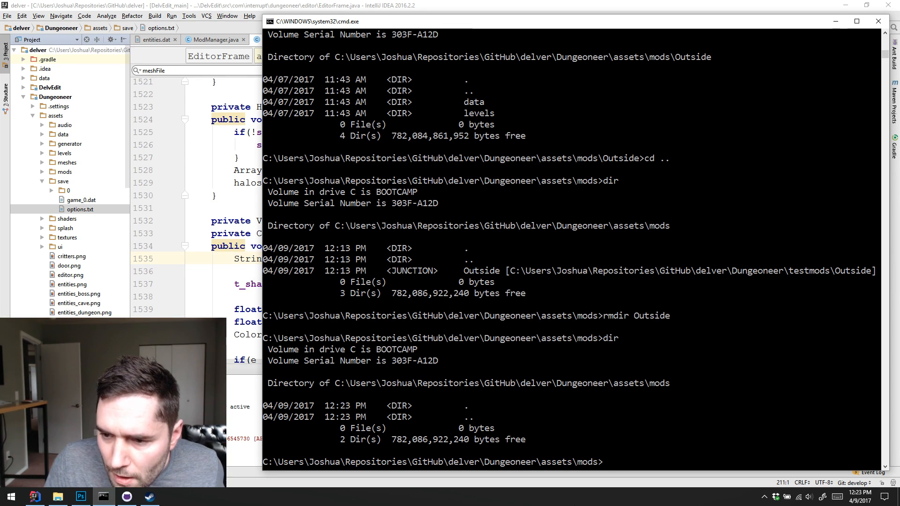
key(alt+Tab)
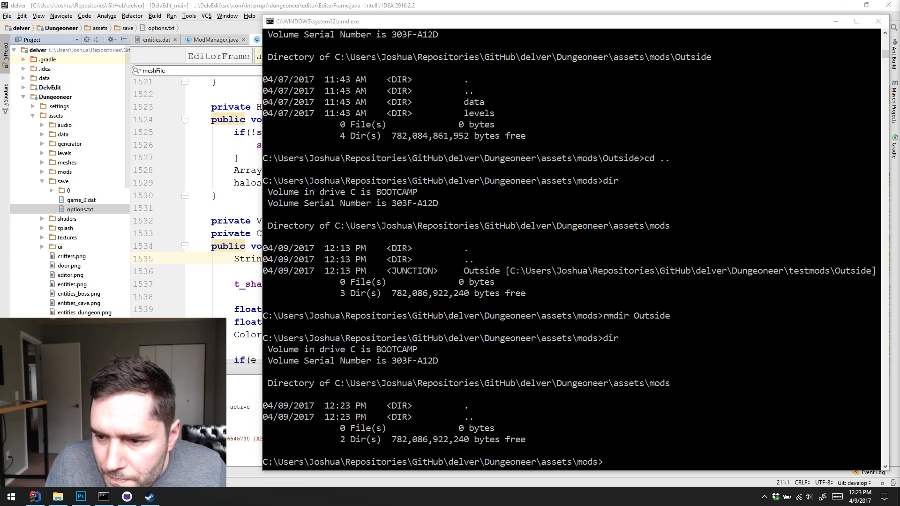
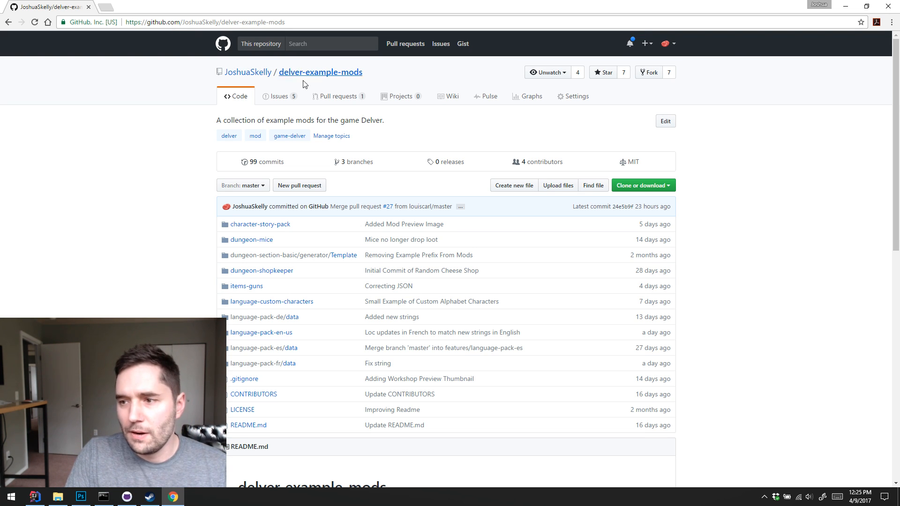
Skim the README of the delver-example-mods repository, including its installation and contributing notes, and return to the file list
scroll(281, 224, down, 8)
scroll(300, 240, up, 2)
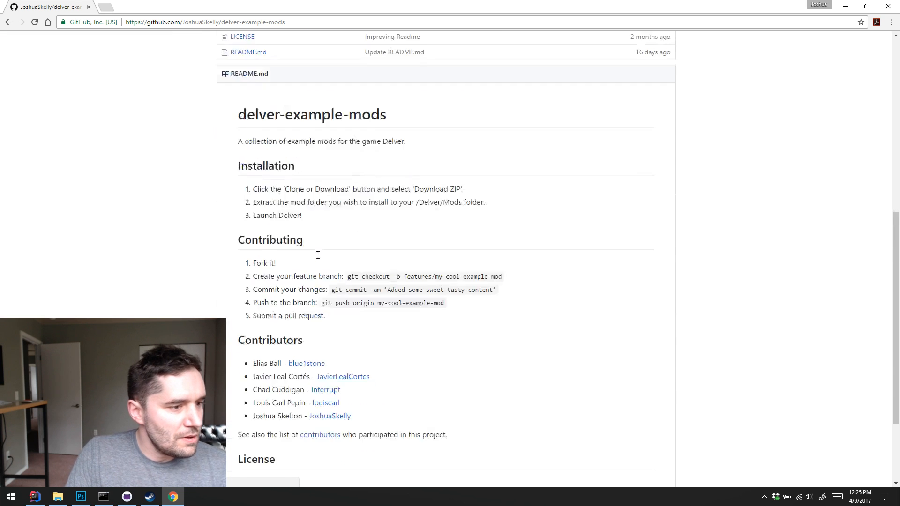
scroll(318, 255, up, 8)
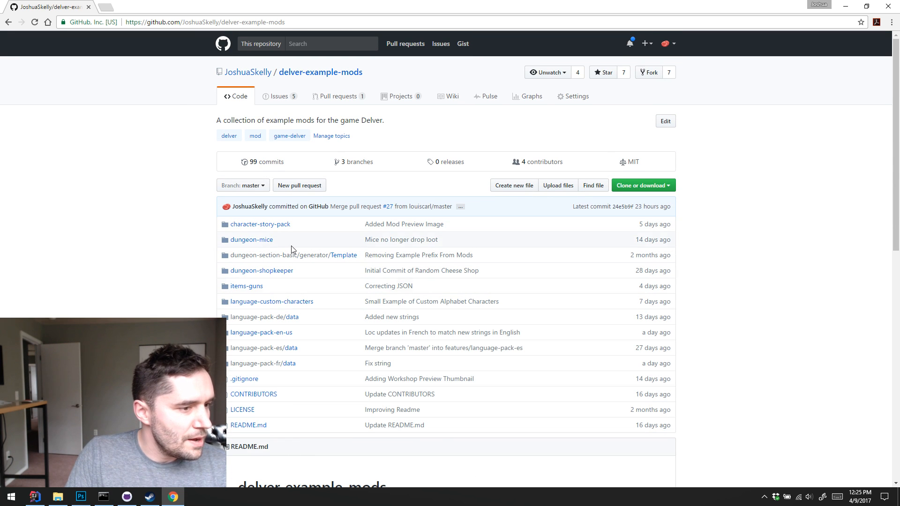
Open the character-story-pack folder and view its mage_items.png and modPreview.png images
click(255, 224)
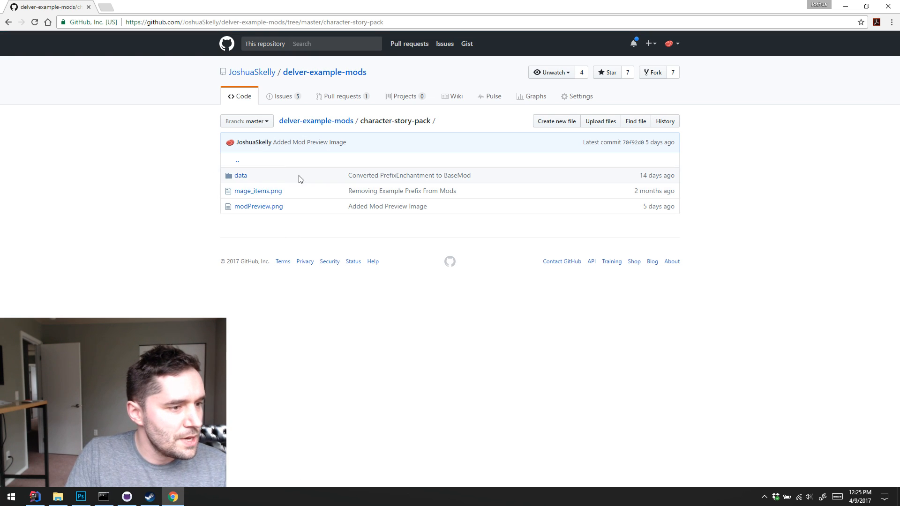
click(269, 192)
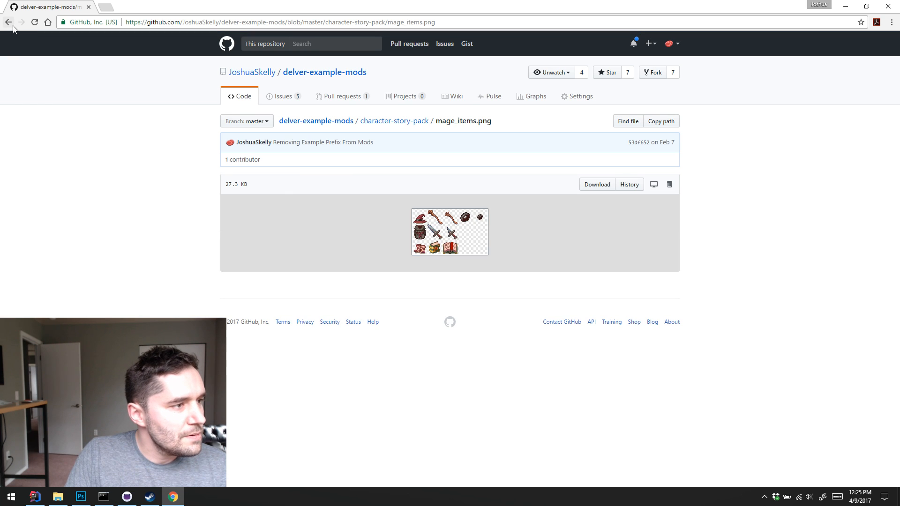
click(9, 22)
click(258, 206)
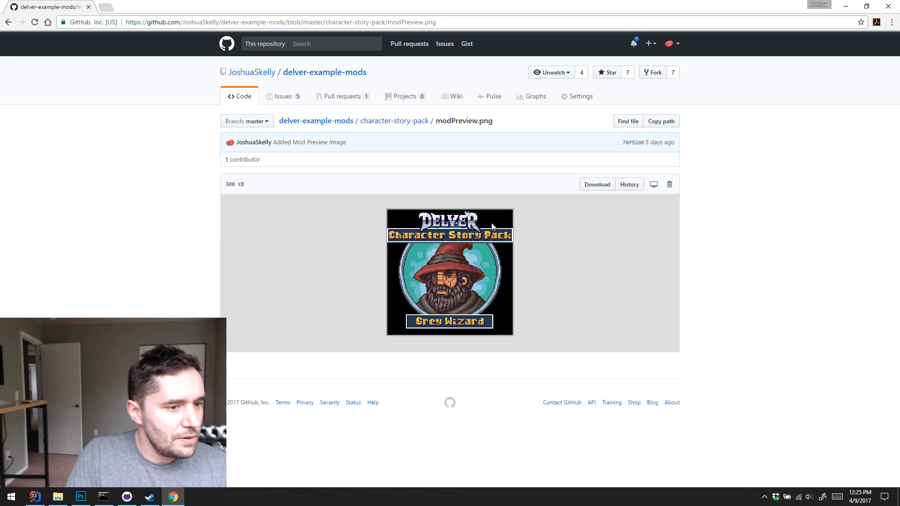
click(9, 22)
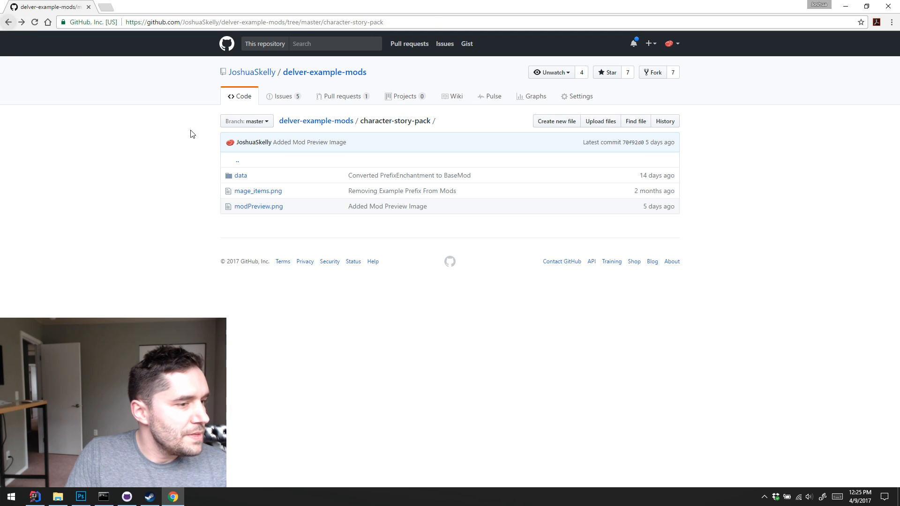
Open items.dat in the character-story-pack data folder and examine the Old Academy Sword entry
click(244, 176)
click(243, 176)
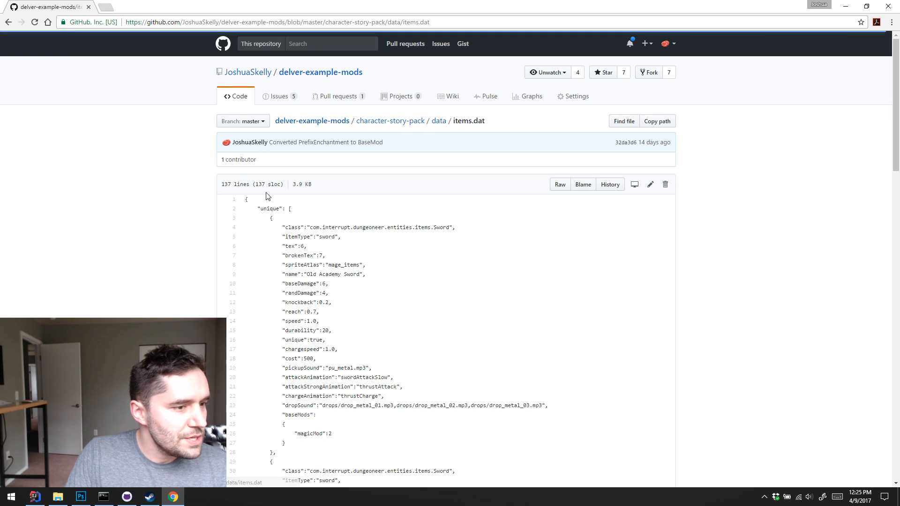
scroll(351, 221, down, 20)
scroll(353, 227, up, 20)
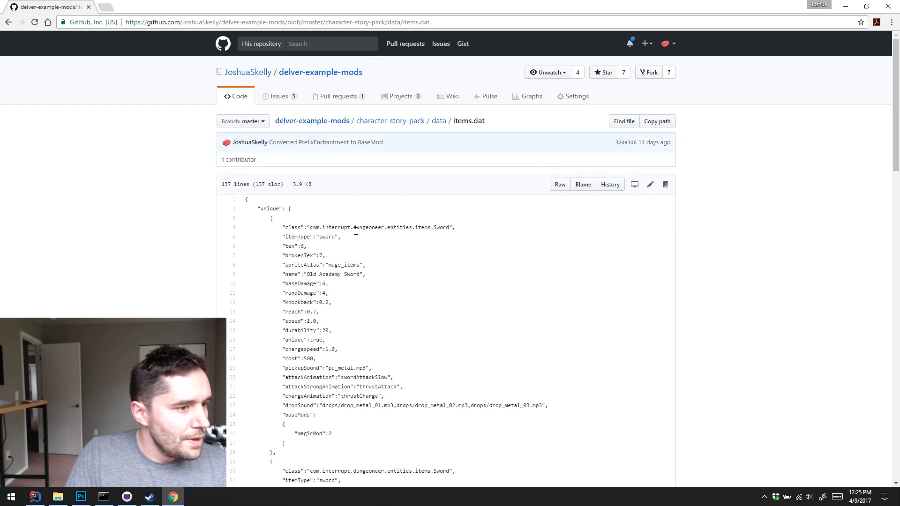
scroll(299, 362, down, 1)
drag(276, 406, 235, 160)
drag(313, 181, 347, 311)
click(347, 311)
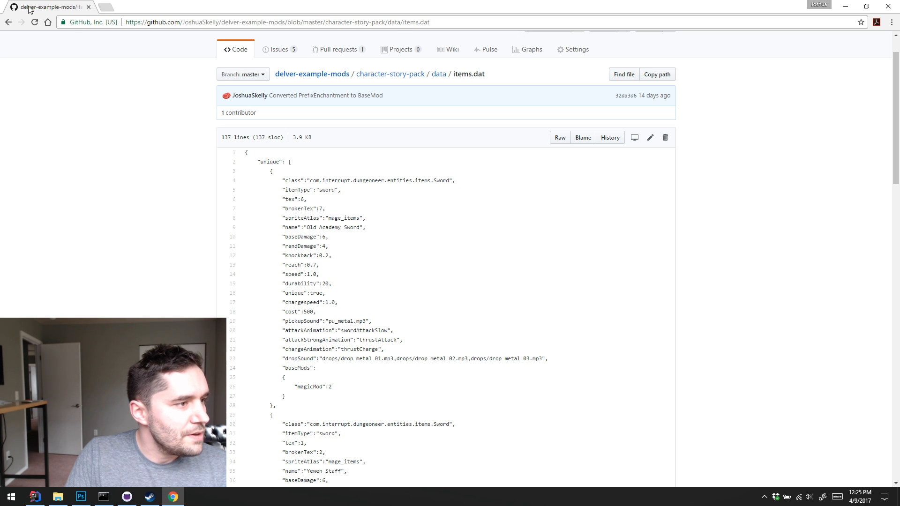
View spritesheets.dat in the same data folder and return to the repository's main page
click(9, 22)
click(261, 193)
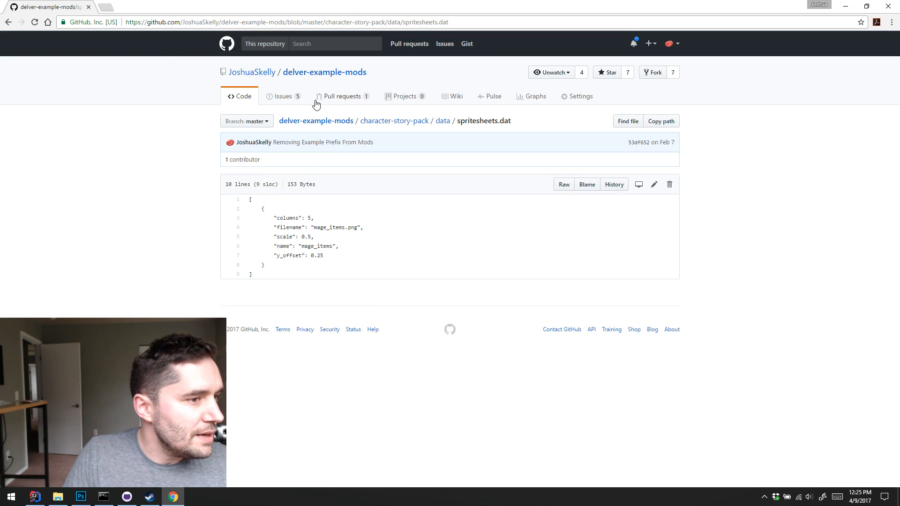
click(307, 74)
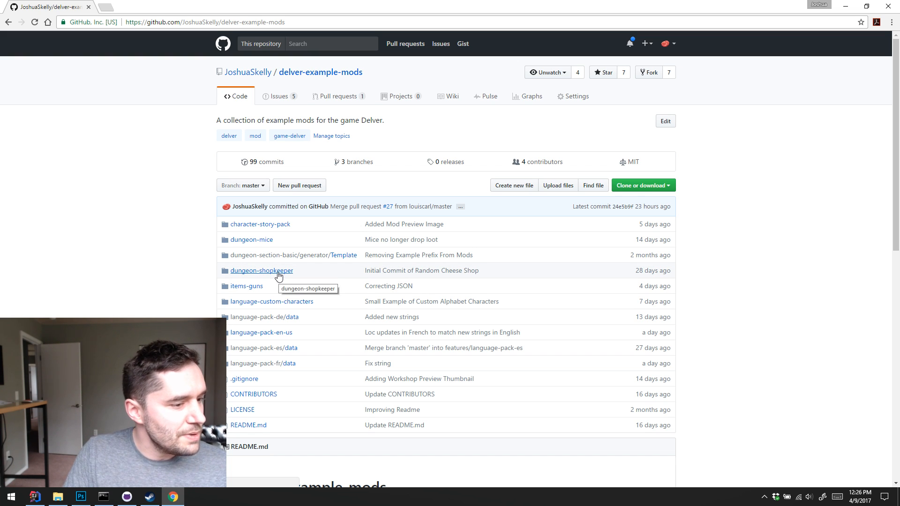
Open the language-pack-en-us folder, read through its README on the translation entry format, and return to the repository's main page
scroll(292, 272, down, 10)
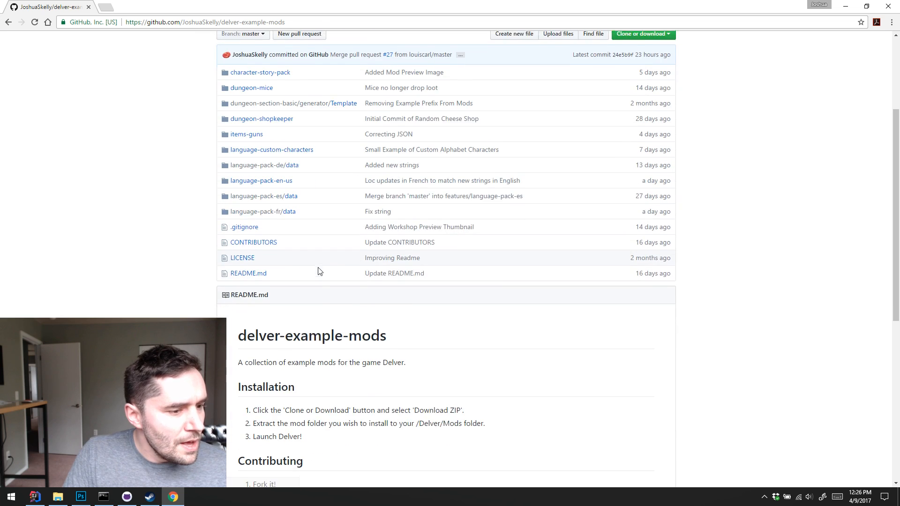
scroll(352, 281, up, 9)
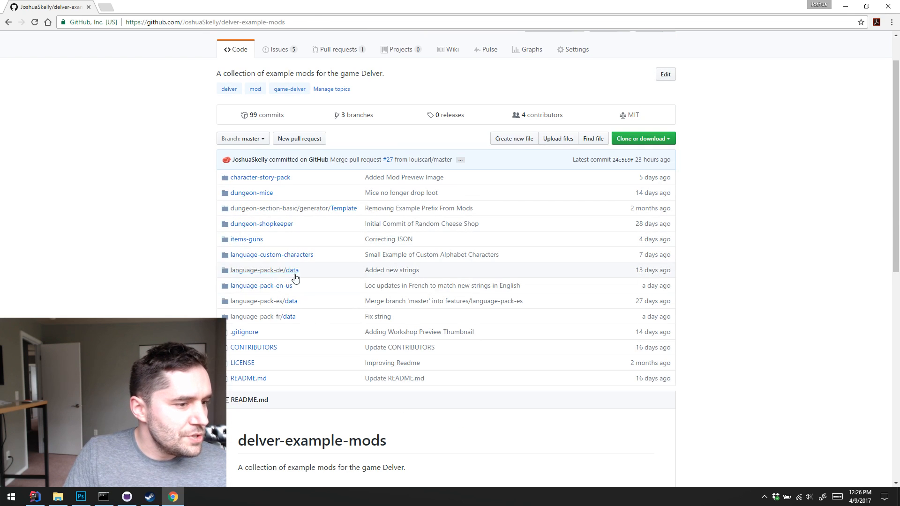
click(261, 287)
scroll(469, 269, down, 3)
scroll(499, 270, down, 2)
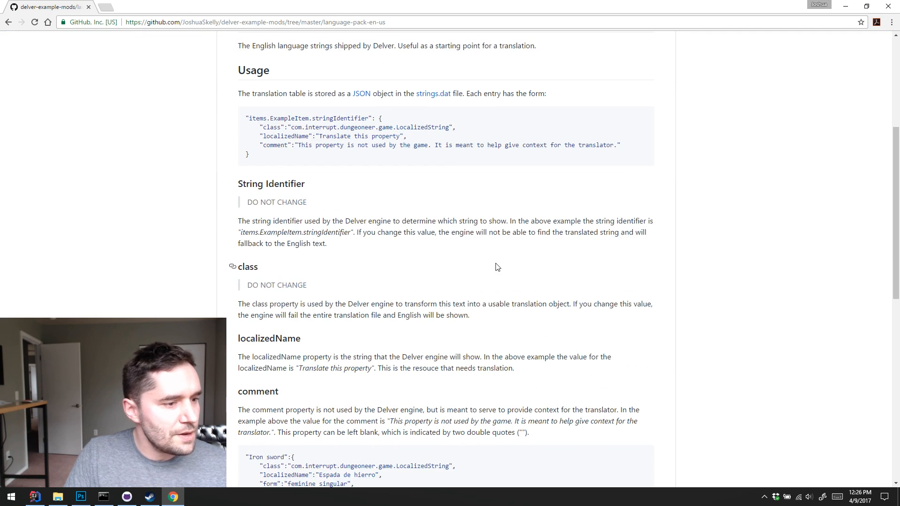
scroll(328, 122, down, 1)
scroll(328, 197, up, 7)
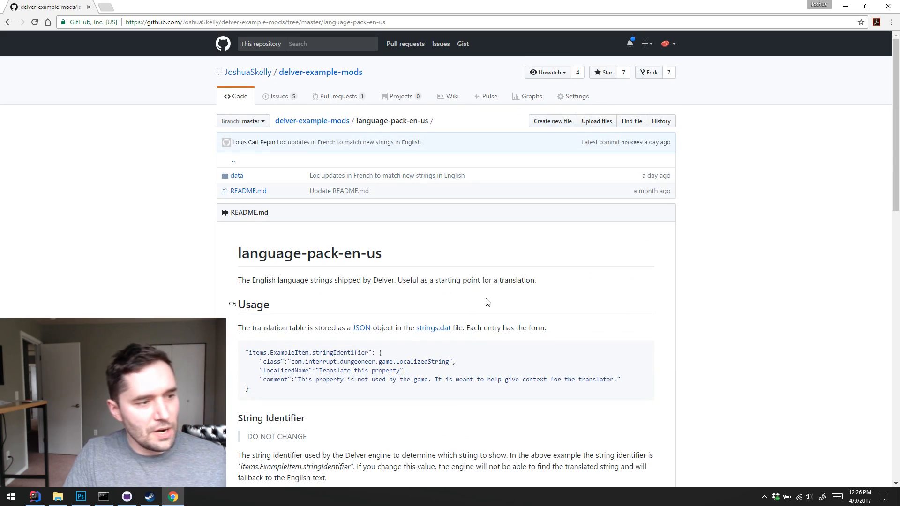
scroll(501, 297, down, 3)
scroll(503, 299, down, 12)
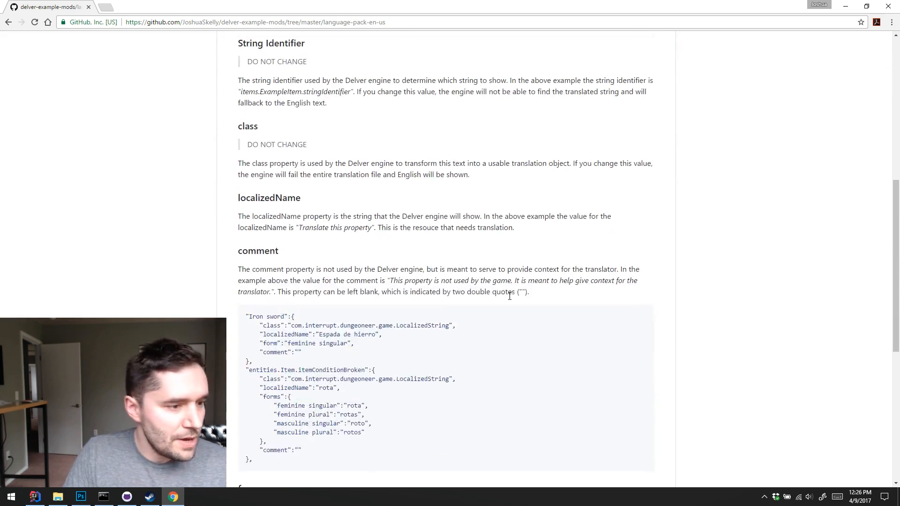
scroll(431, 256, up, 15)
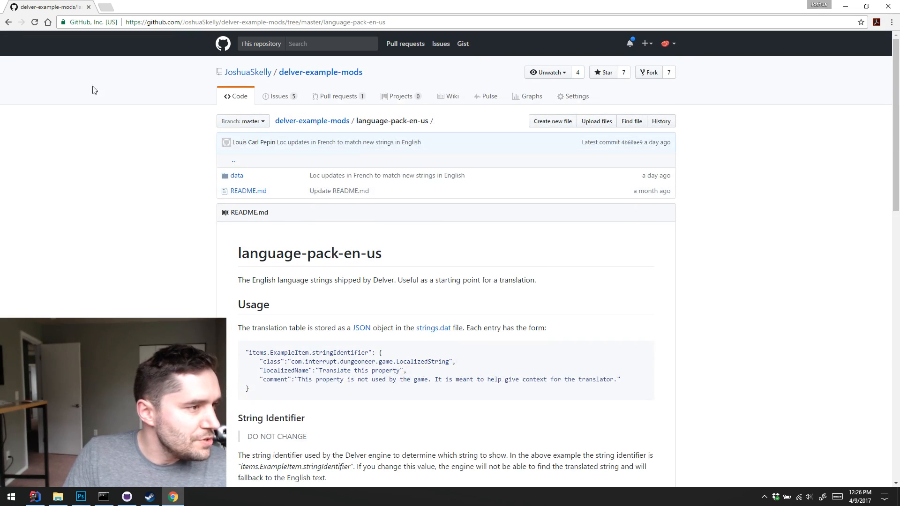
key(alt+Left)
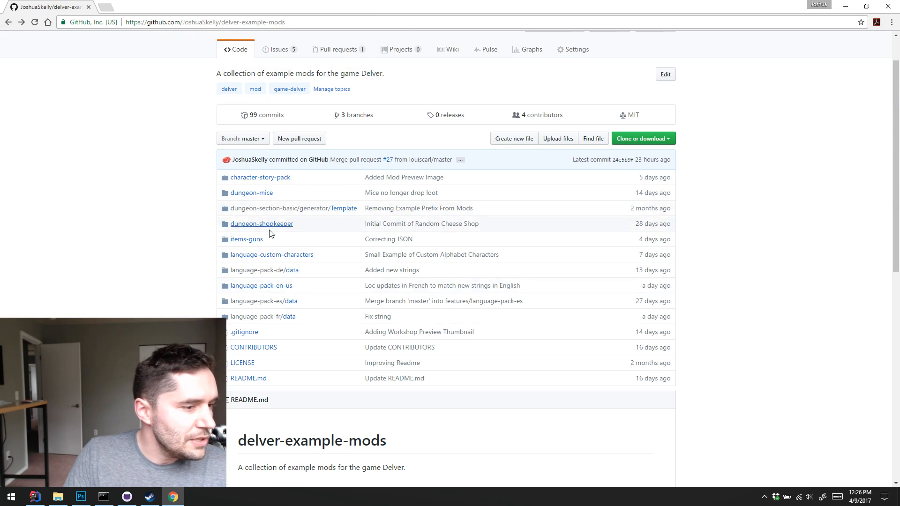
View strings.dat in the language-pack-en-us data folder and go back to the repository's main page
click(281, 286)
click(236, 177)
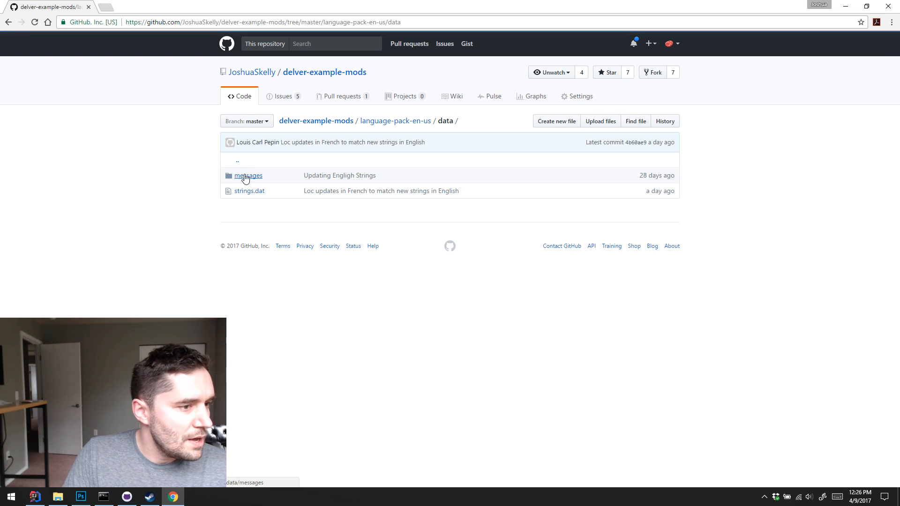
click(242, 192)
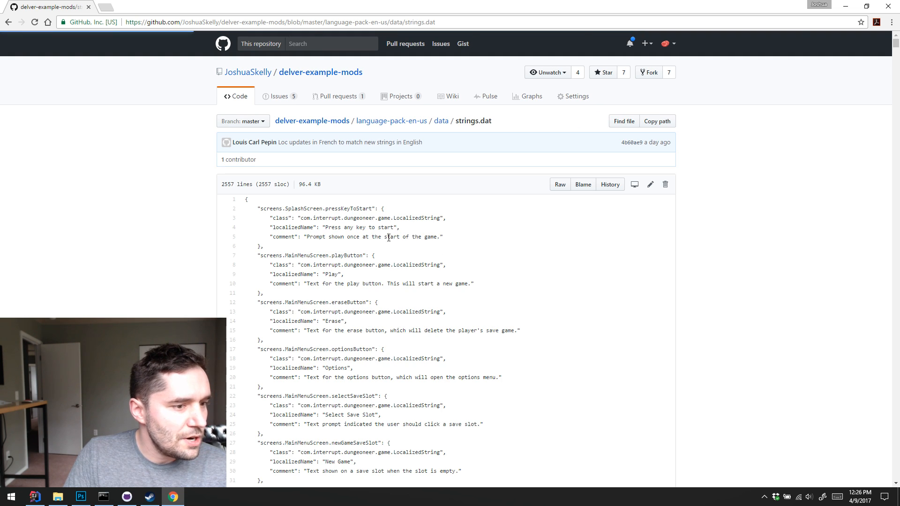
click(8, 23)
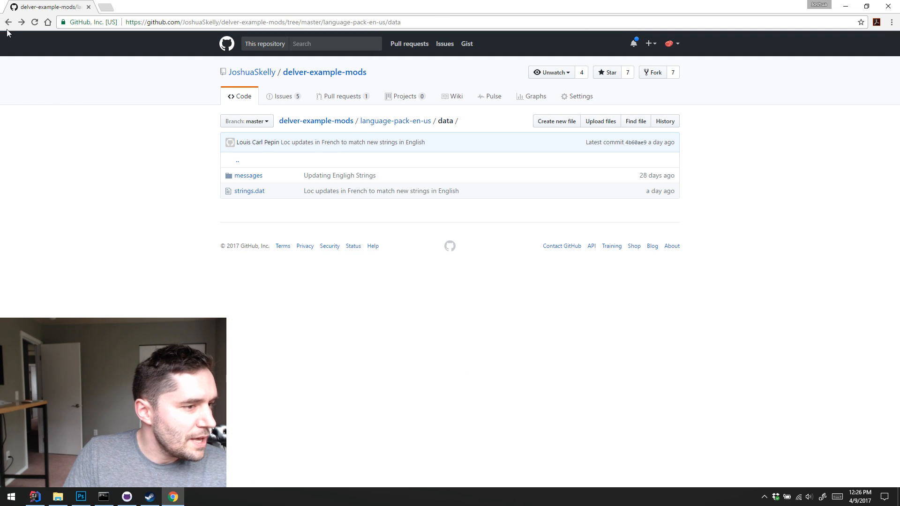
click(8, 23)
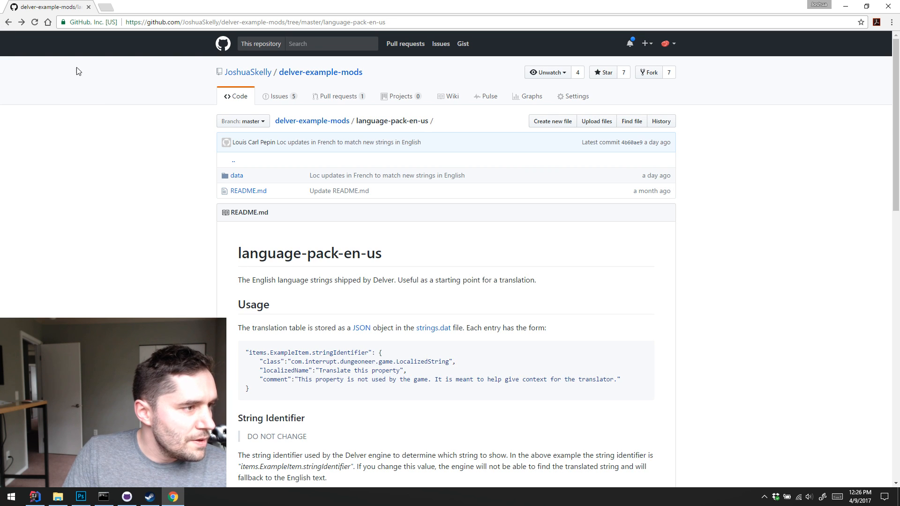
click(7, 23)
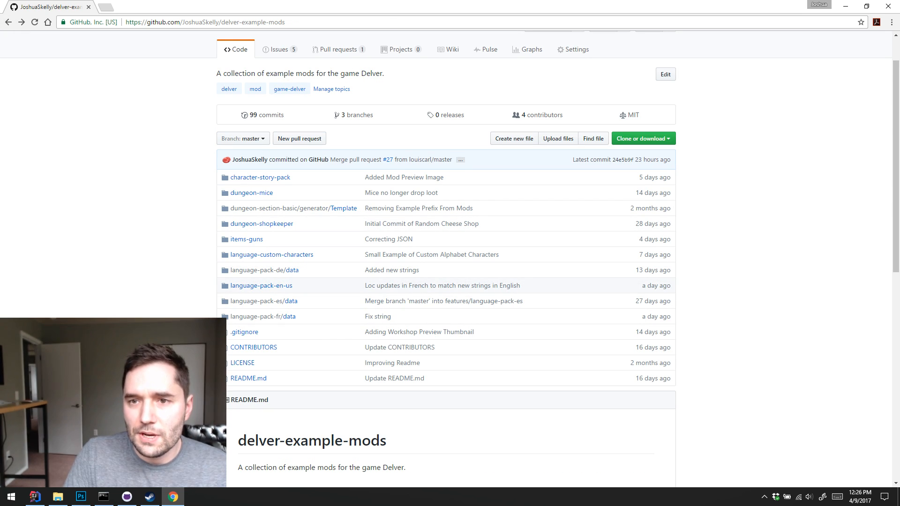
Switch to Steam and browse the Delver Workshop items tagged Translations
key(alt+Tab)
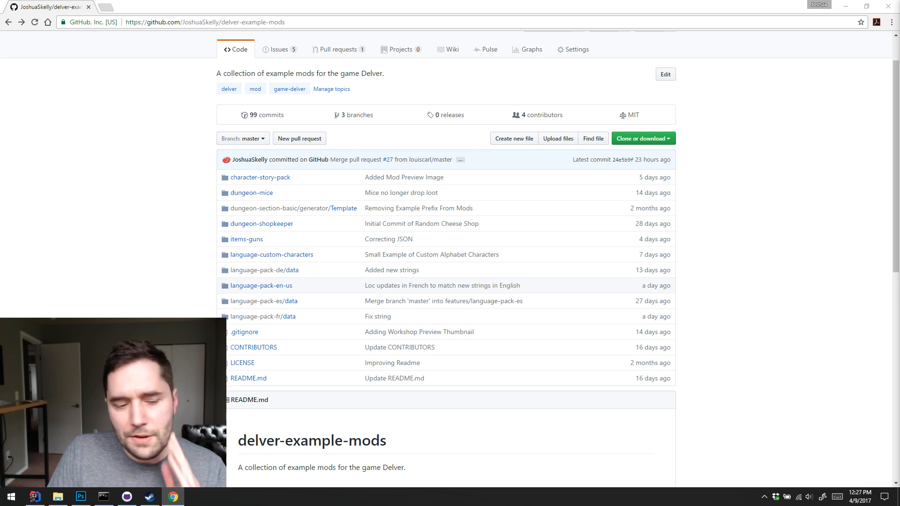
click(149, 498)
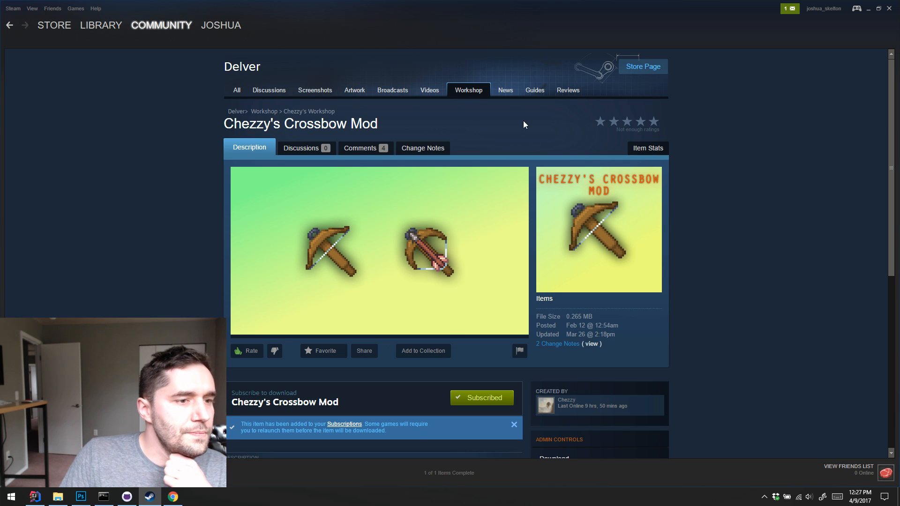
scroll(621, 196, down, 3)
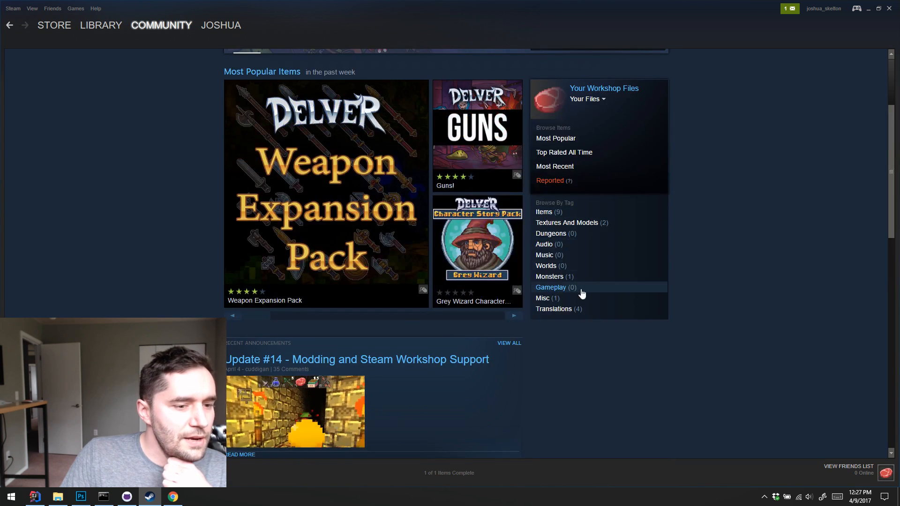
click(558, 309)
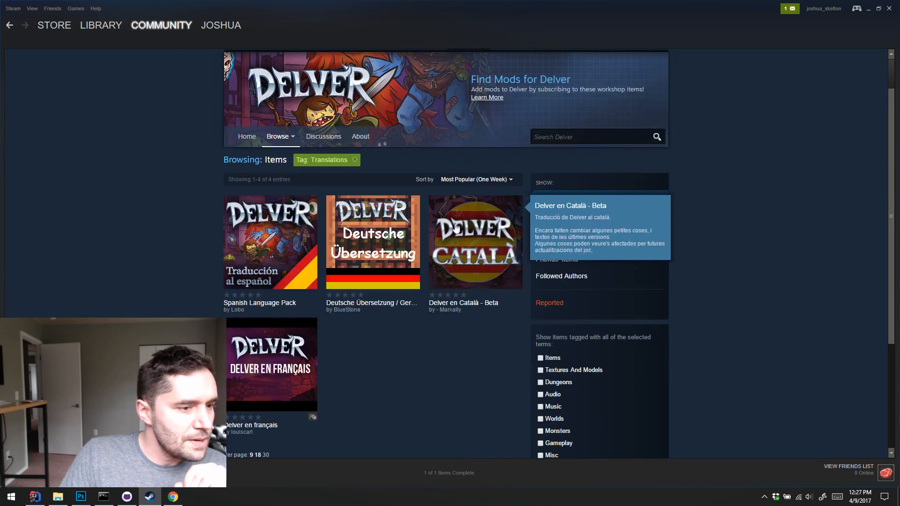
Look over the listed Delver translation mods, checking the description preview of the German translation
mouse_move(345, 244)
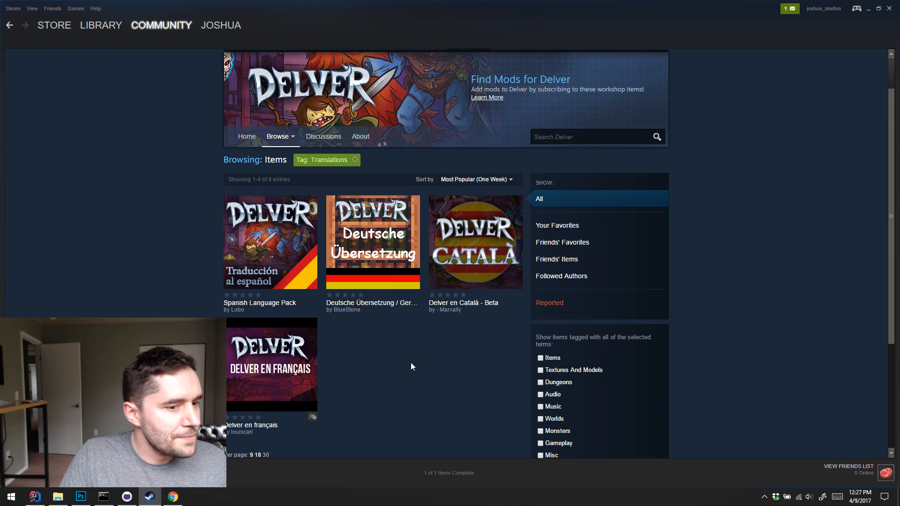
scroll(410, 362, down, 3)
scroll(547, 366, up, 2)
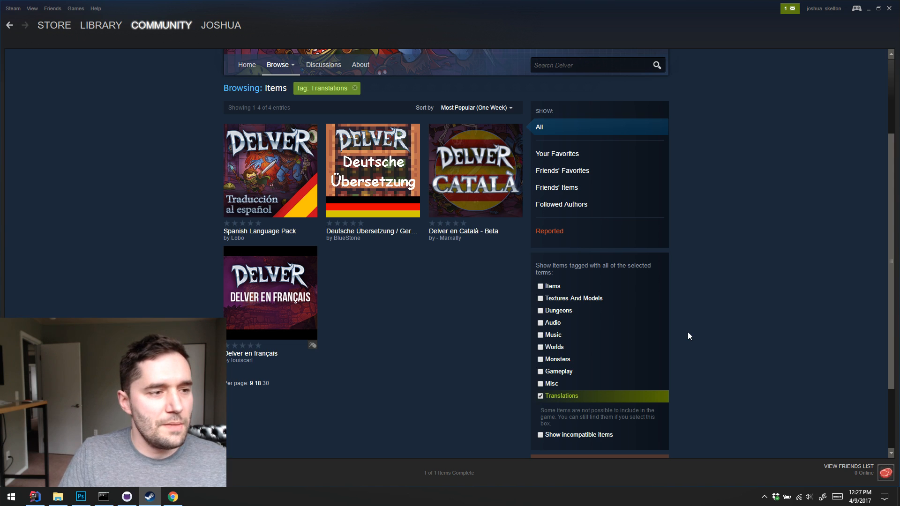
scroll(417, 273, up, 3)
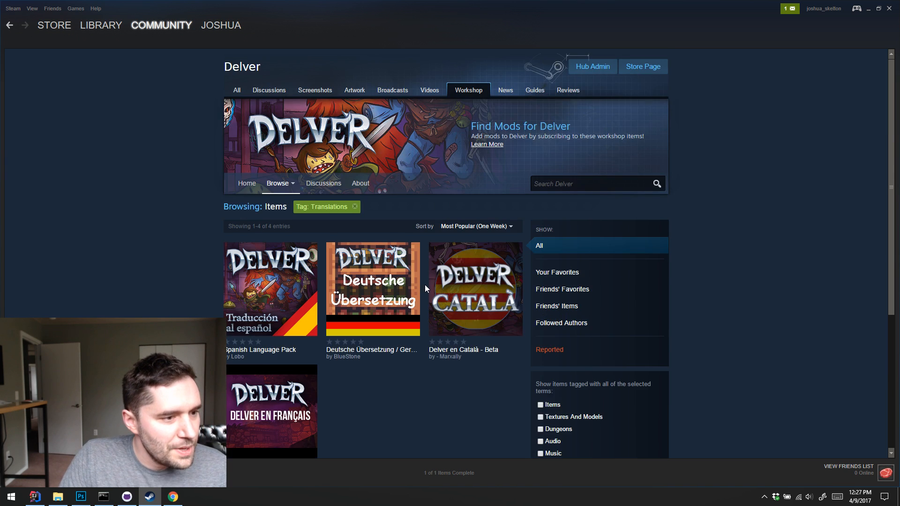
scroll(424, 285, down, 2)
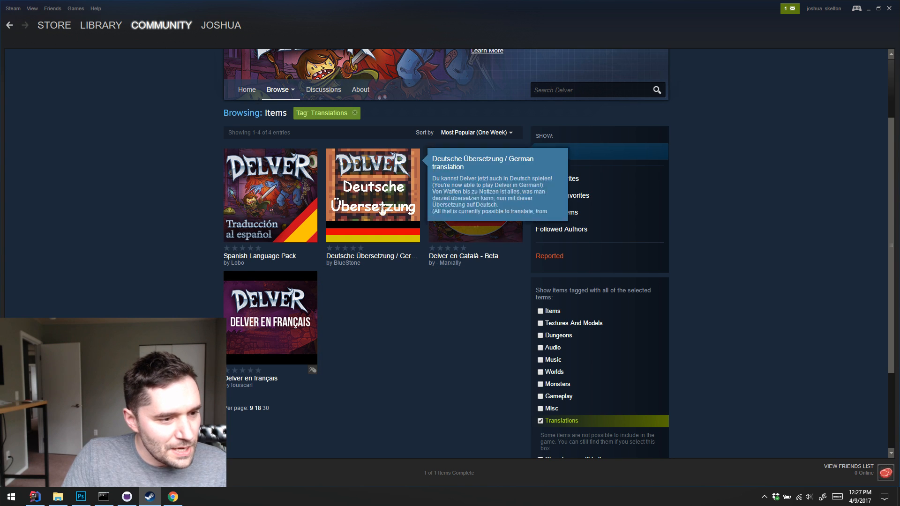
scroll(506, 333, up, 1)
scroll(392, 216, up, 1)
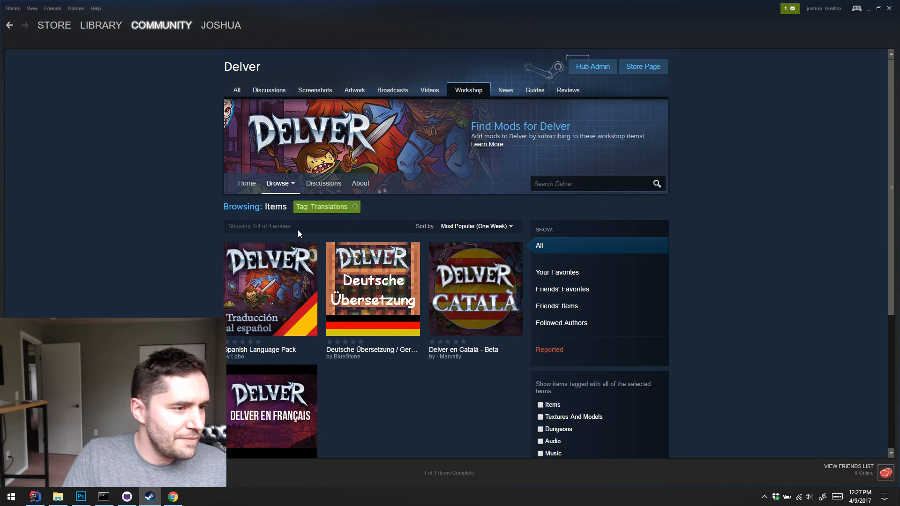
scroll(420, 207, down, 5)
scroll(456, 236, up, 4)
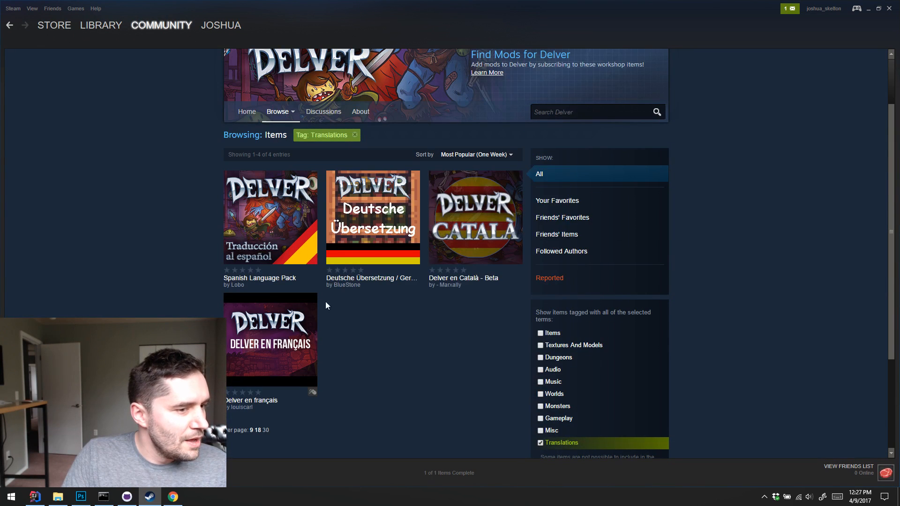
Open the German translation mod's Workshop page and look through its screenshot gallery, ending on the save slot selection image
click(392, 234)
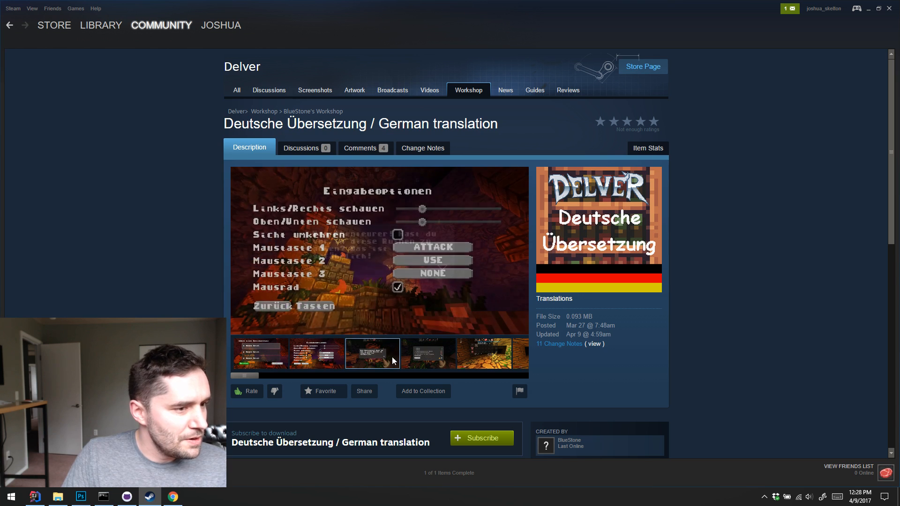
click(349, 355)
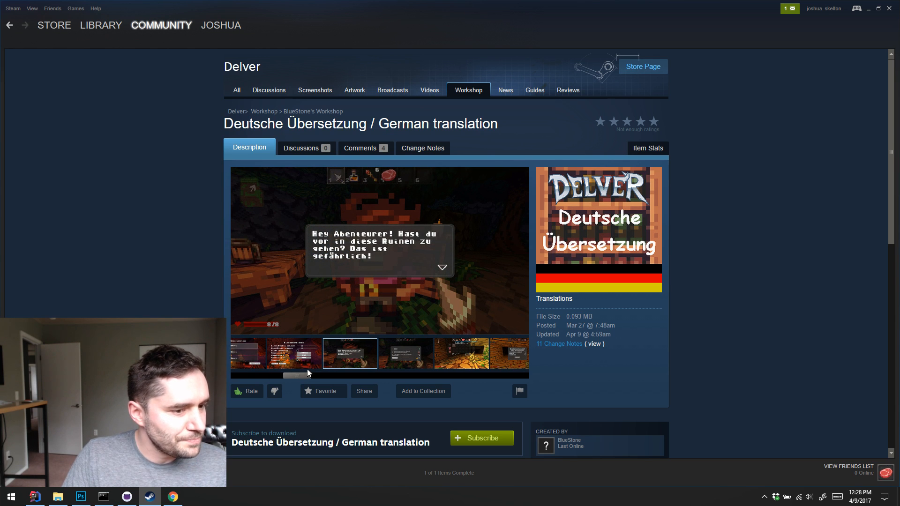
click(398, 358)
click(468, 356)
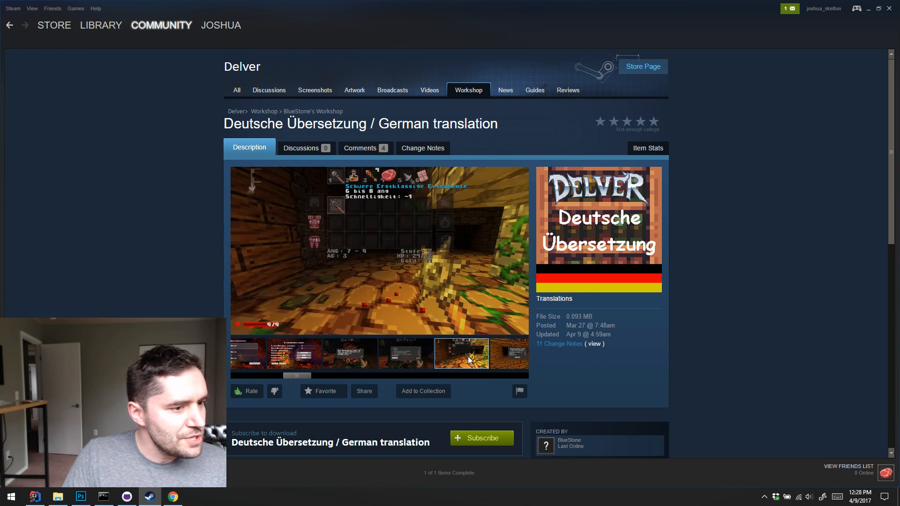
click(510, 364)
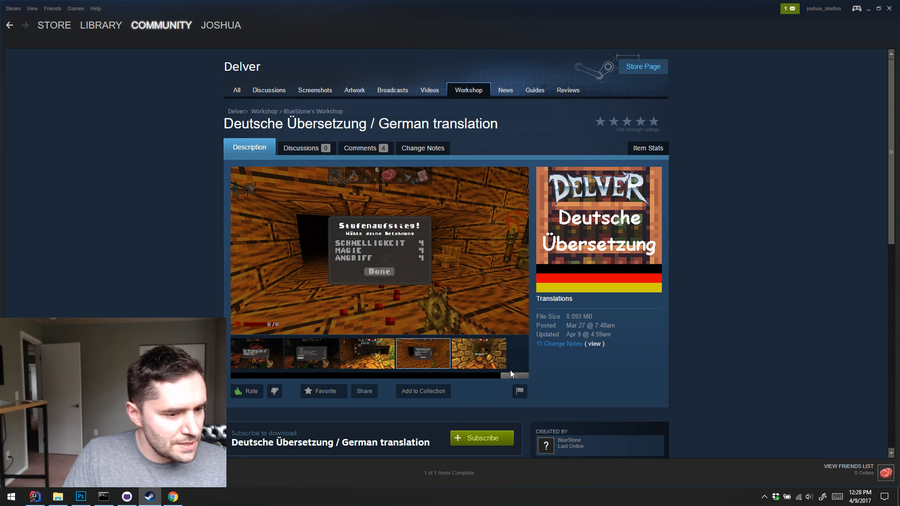
drag(514, 375, 238, 382)
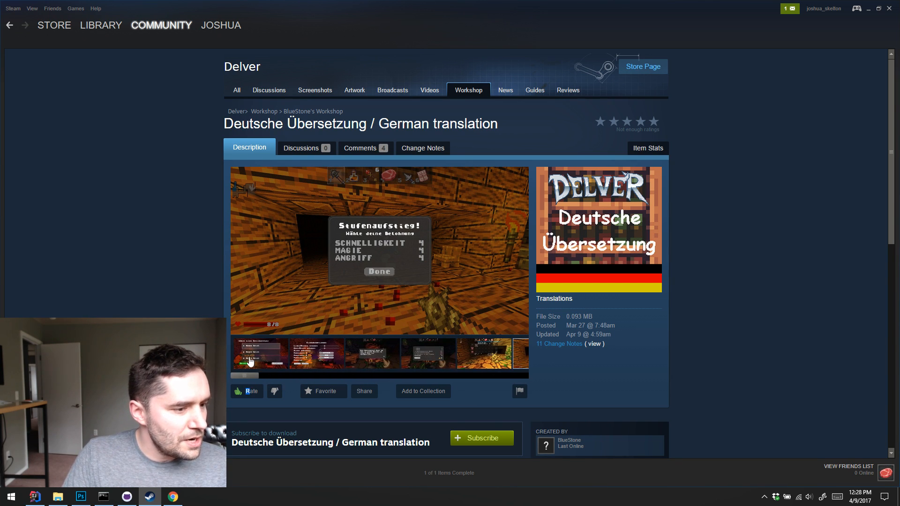
click(253, 353)
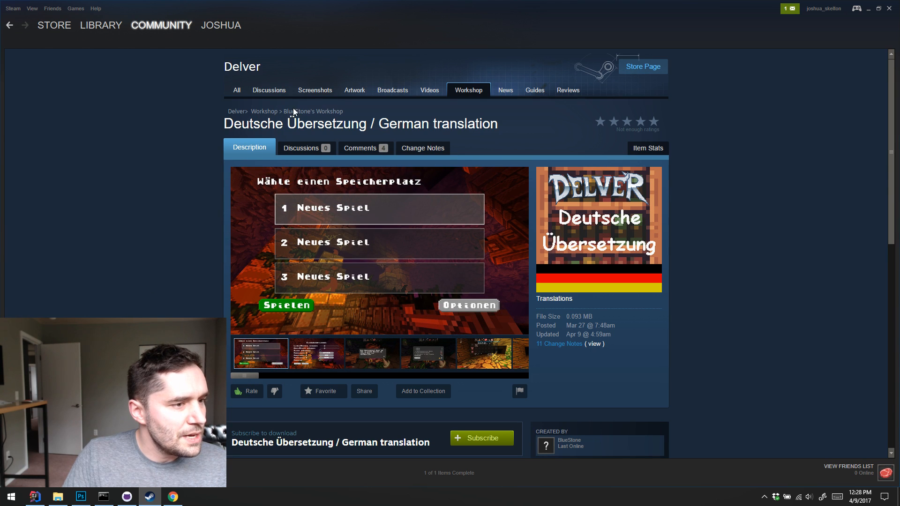
Return to the Delver Workshop home page, look over its items and announcements, and list the items tagged Translations
click(265, 111)
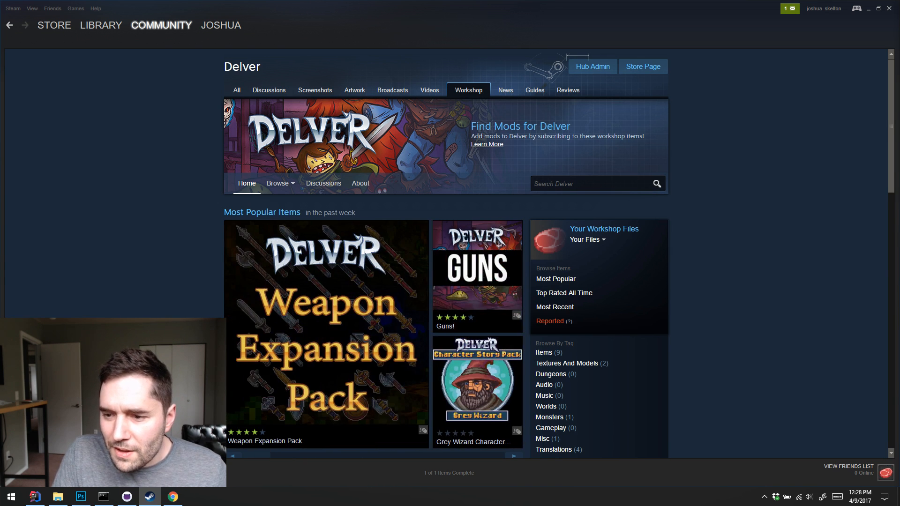
scroll(662, 309, down, 4)
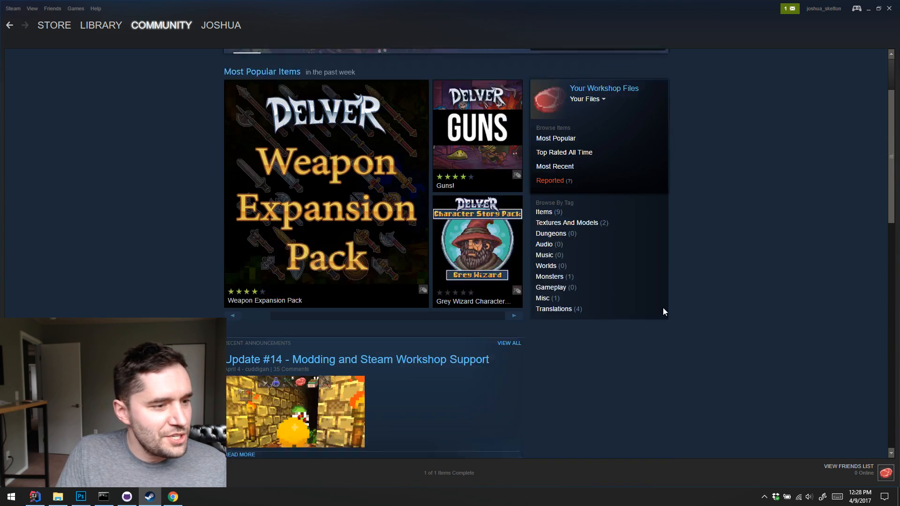
scroll(508, 297, up, 4)
scroll(415, 281, down, 5)
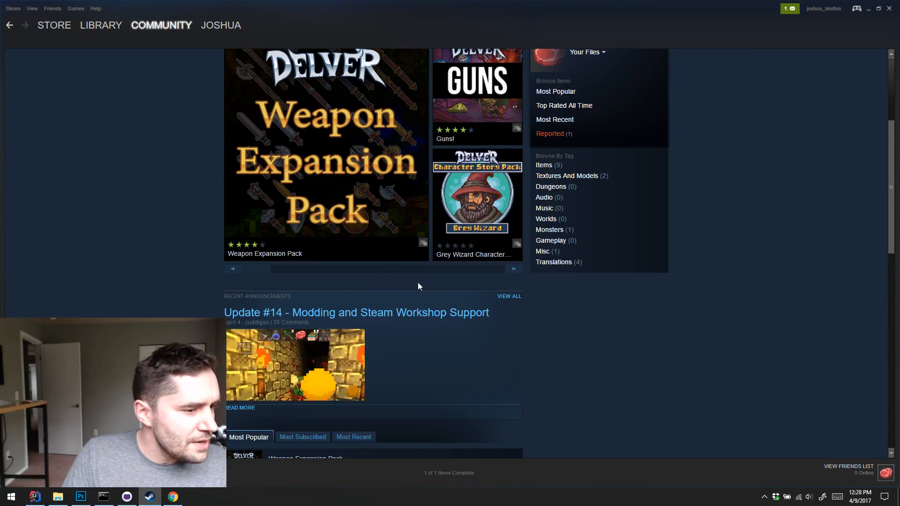
click(569, 216)
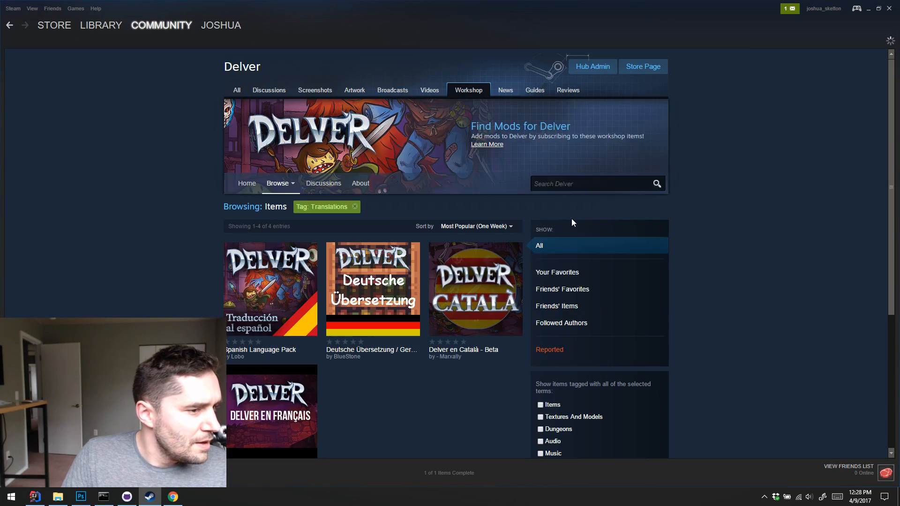
Reopen the German translation mod's page and read its description and user comments
click(366, 321)
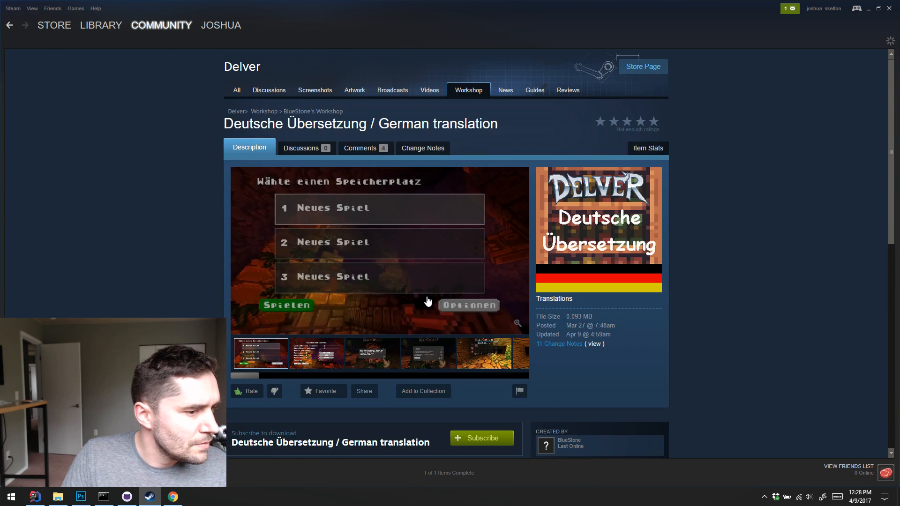
scroll(414, 314, down, 10)
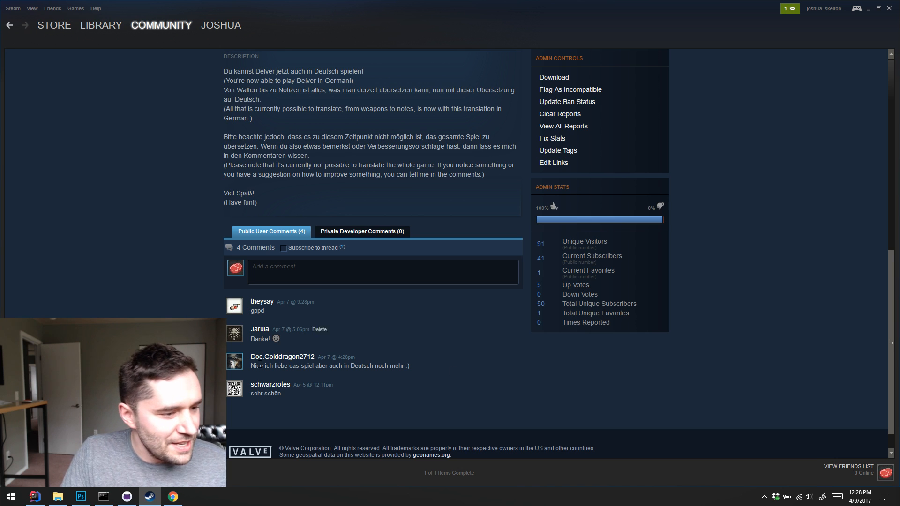
scroll(406, 365, up, 2)
scroll(407, 354, down, 2)
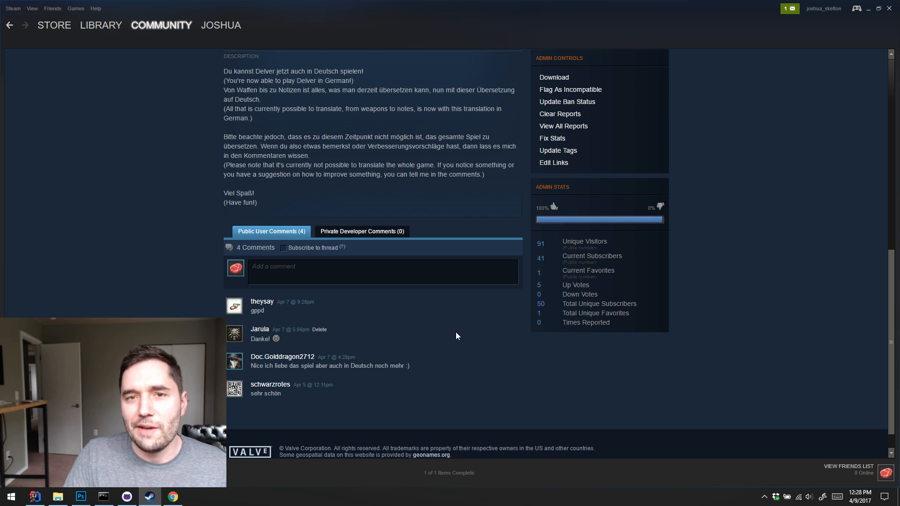
scroll(312, 281, up, 10)
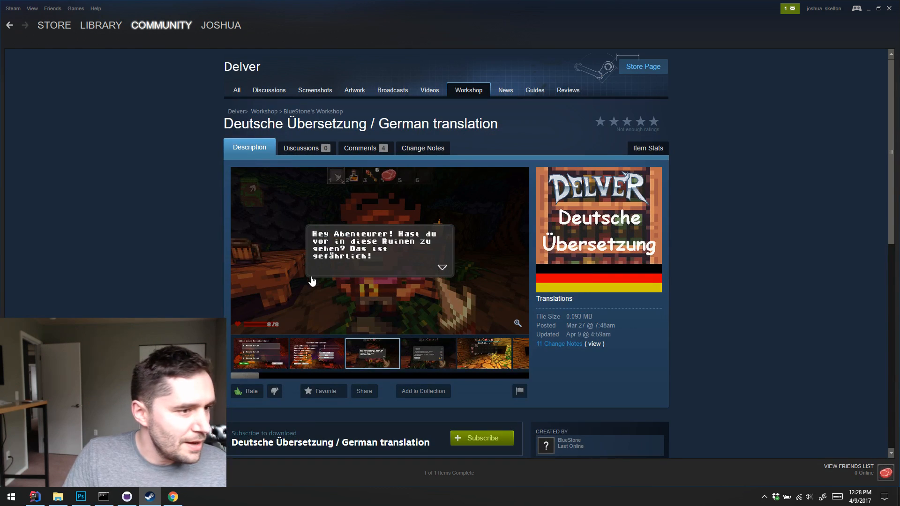
Go back to the Delver Workshop home page and examine its most popular items, from the featured carousel to the ranked list
click(264, 112)
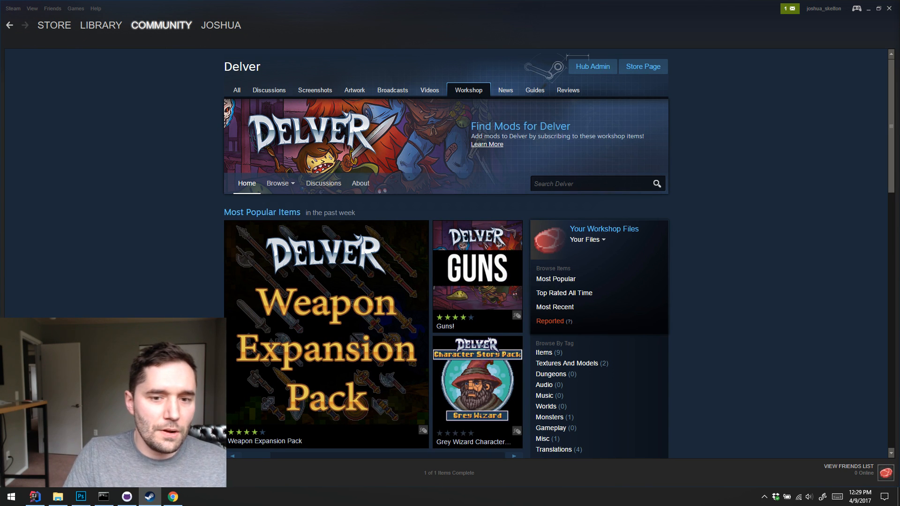
scroll(759, 286, down, 6)
scroll(769, 294, up, 5)
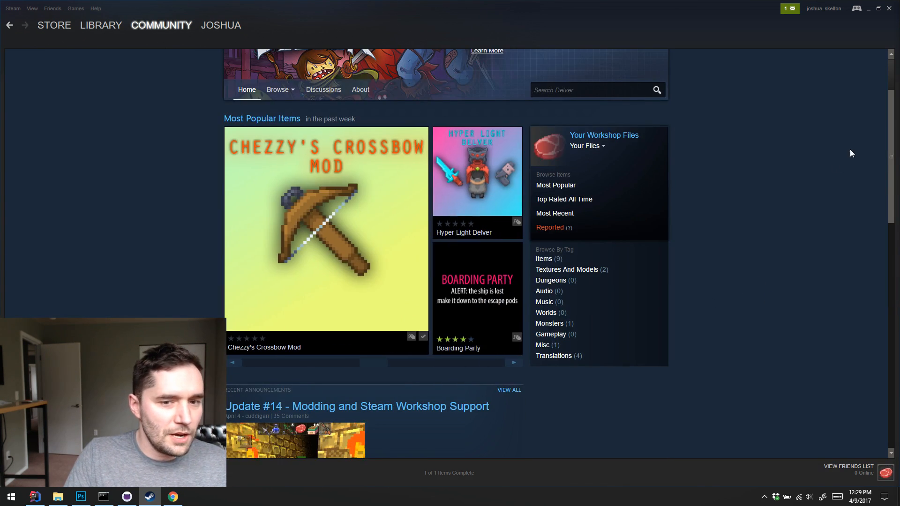
scroll(867, 140, up, 1)
scroll(884, 167, down, 2)
scroll(867, 134, up, 3)
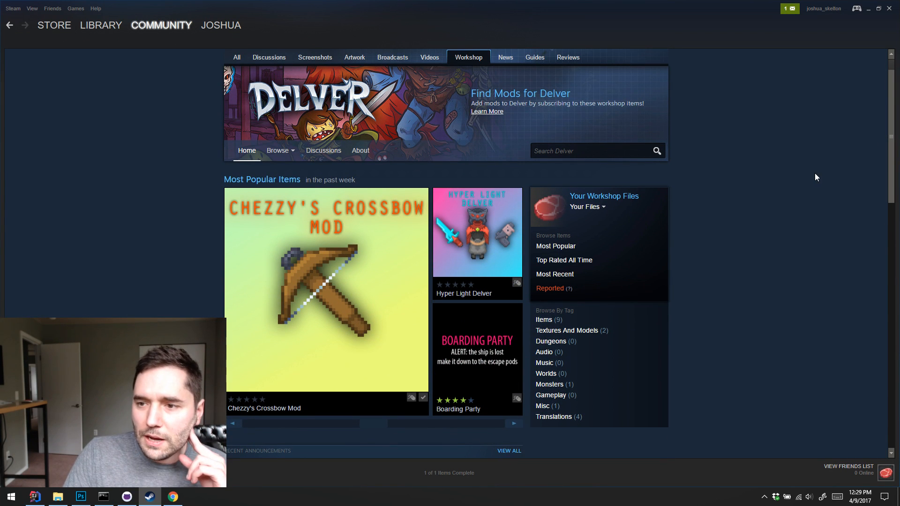
scroll(815, 162, down, 2)
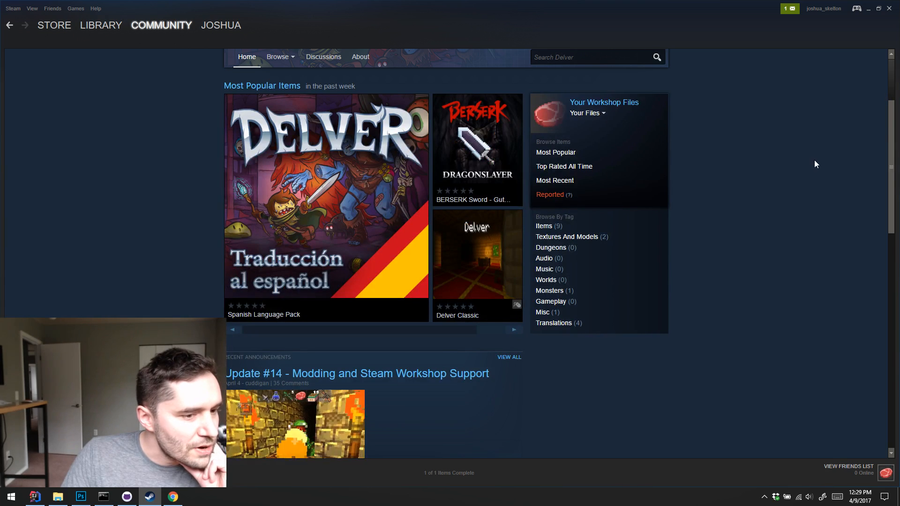
scroll(814, 164, up, 3)
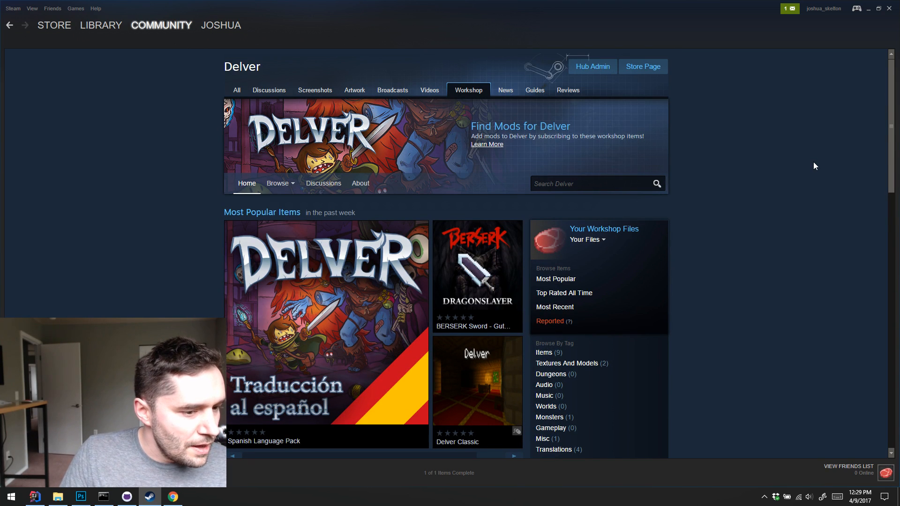
scroll(813, 166, down, 2)
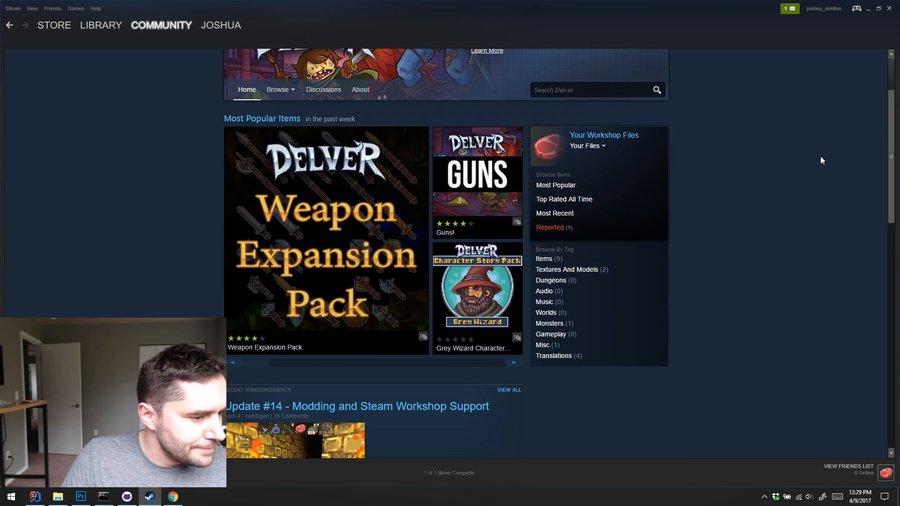
scroll(821, 157, down, 10)
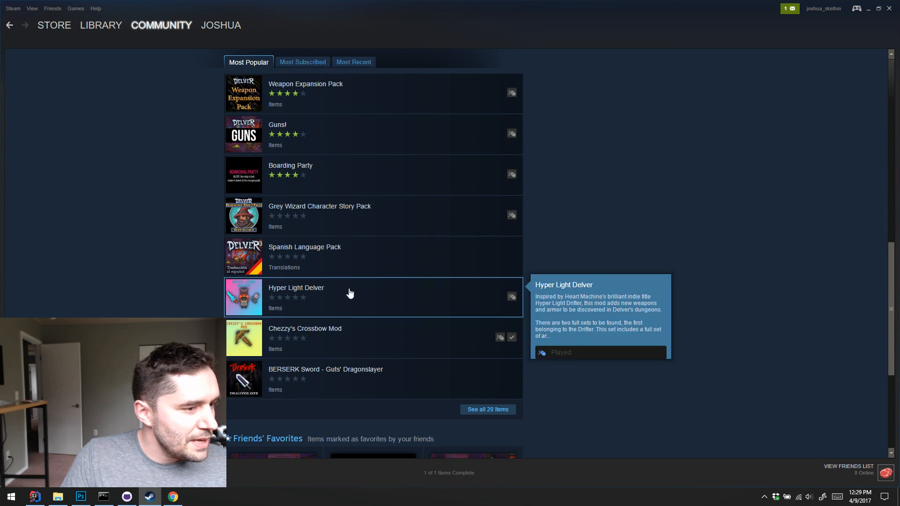
Open the full list of Delver Workshop items and look through the available mods, including Jungle Nomad and Spiders to Scorpions
click(487, 409)
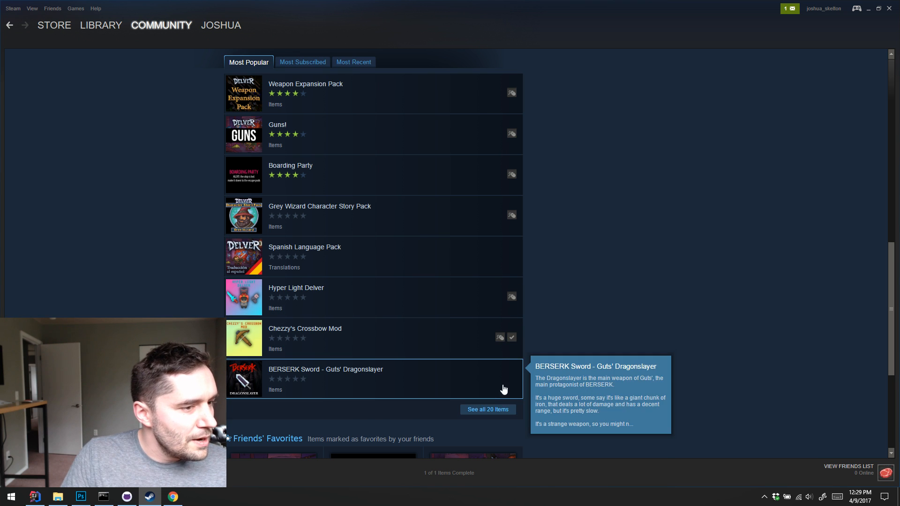
scroll(614, 217, down, 5)
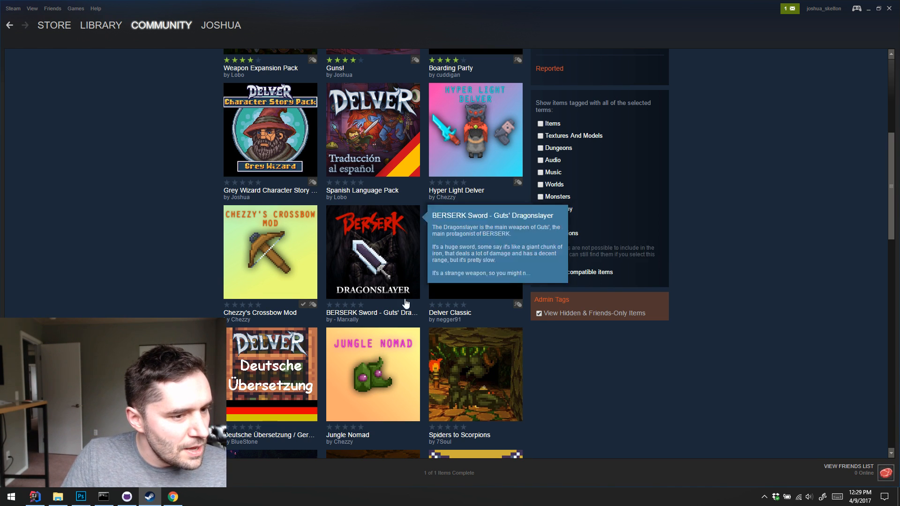
scroll(495, 236, down, 5)
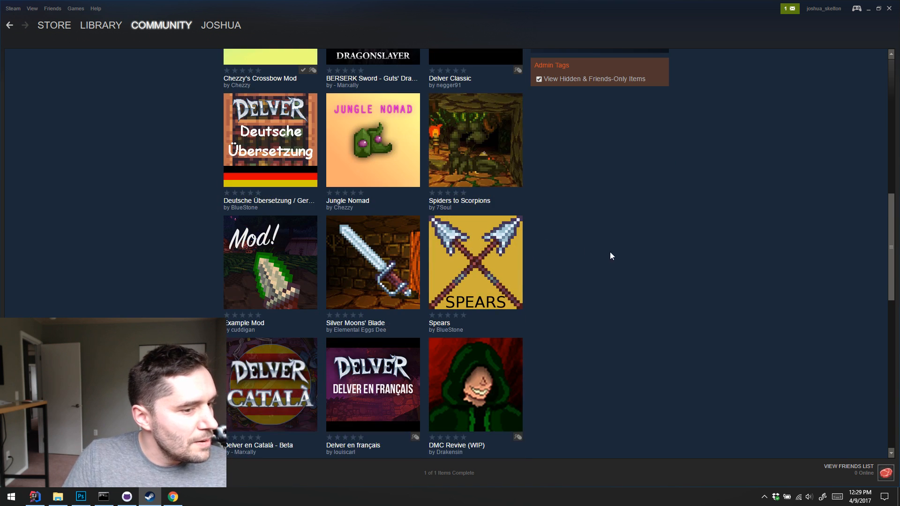
scroll(364, 139, up, 3)
scroll(356, 201, down, 1)
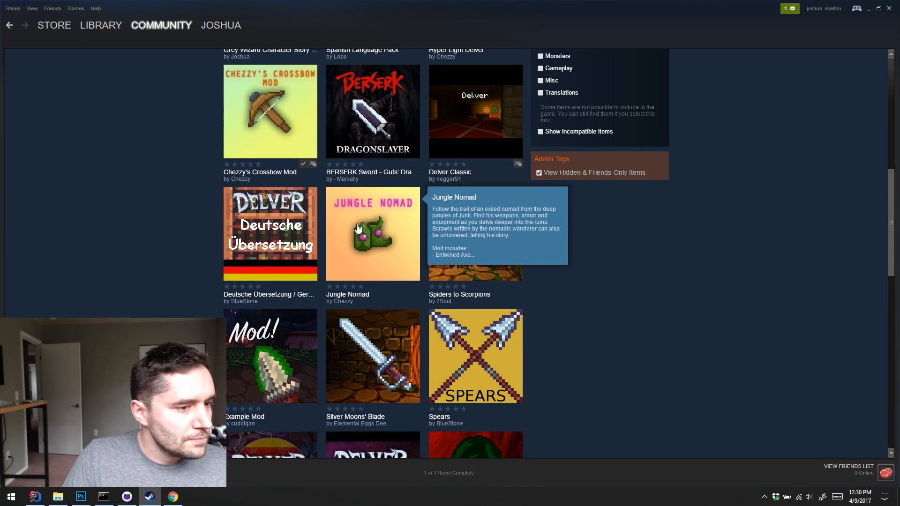
scroll(445, 234, down, 1)
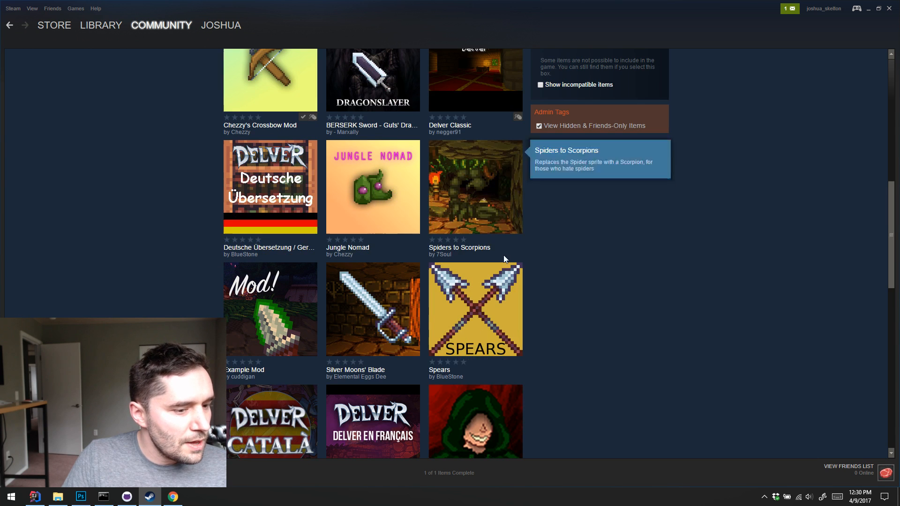
scroll(475, 317, down, 2)
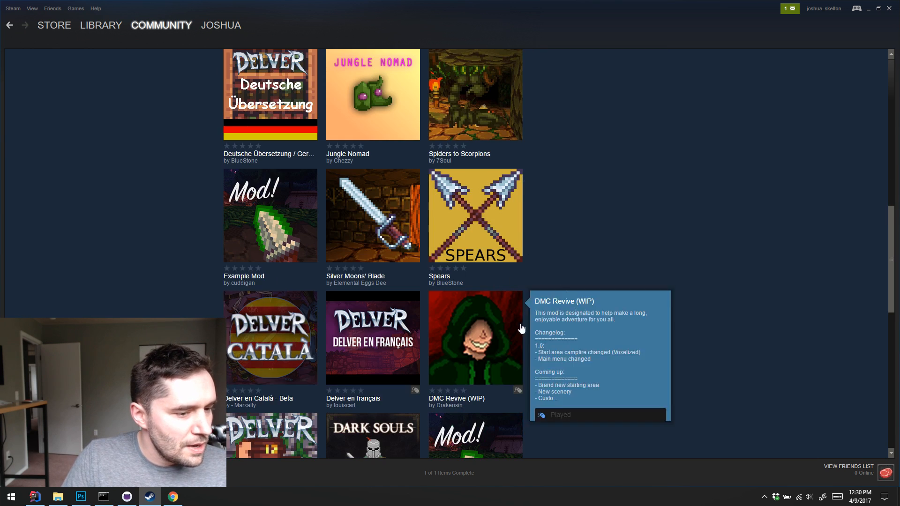
Check the description previews of Silver Moons' Blade, Delver en Català - Beta and DMC Revive (WIP)
mouse_move(459, 75)
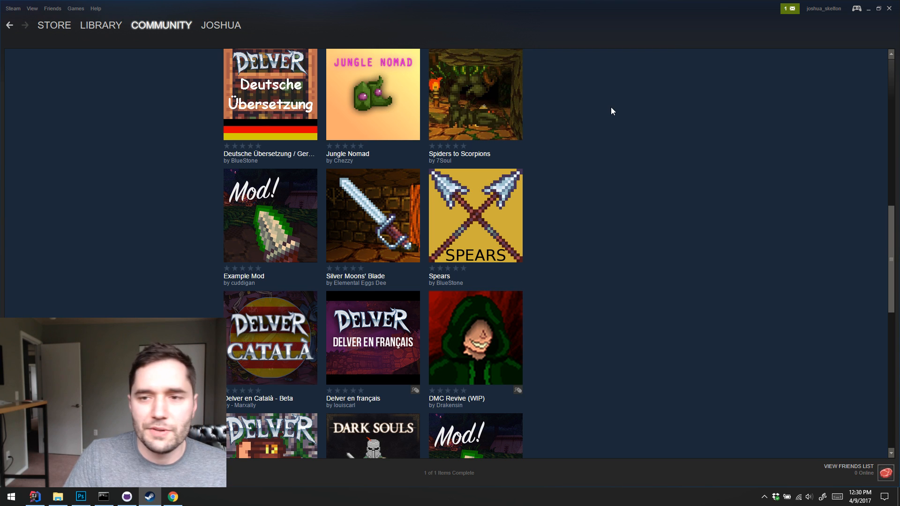
mouse_move(404, 217)
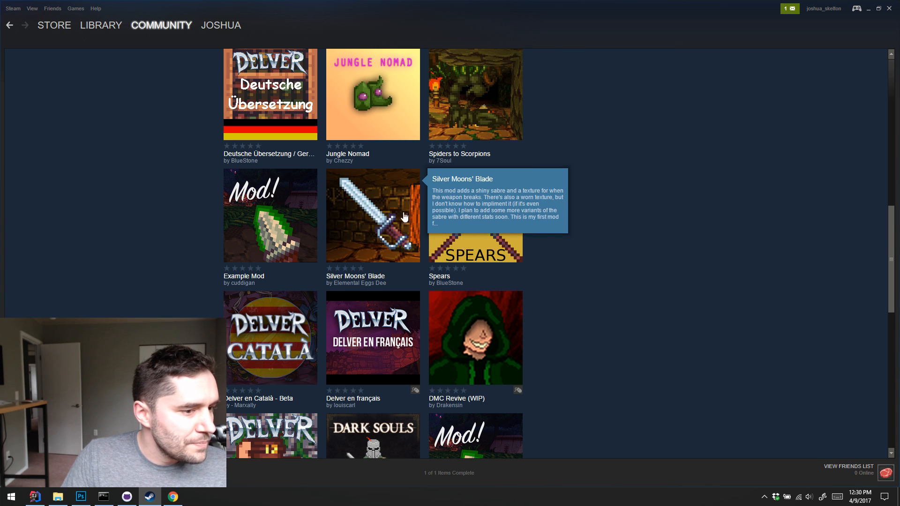
mouse_move(401, 297)
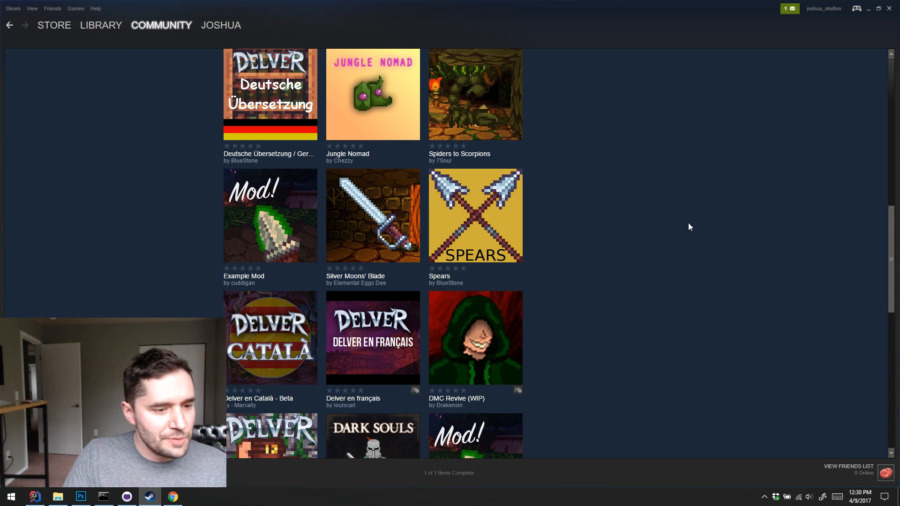
scroll(684, 219, down, 1)
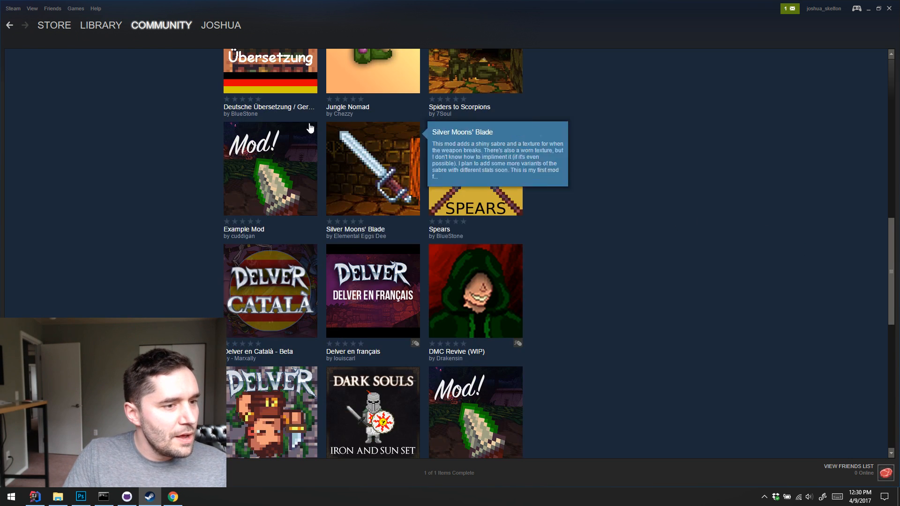
mouse_move(276, 340)
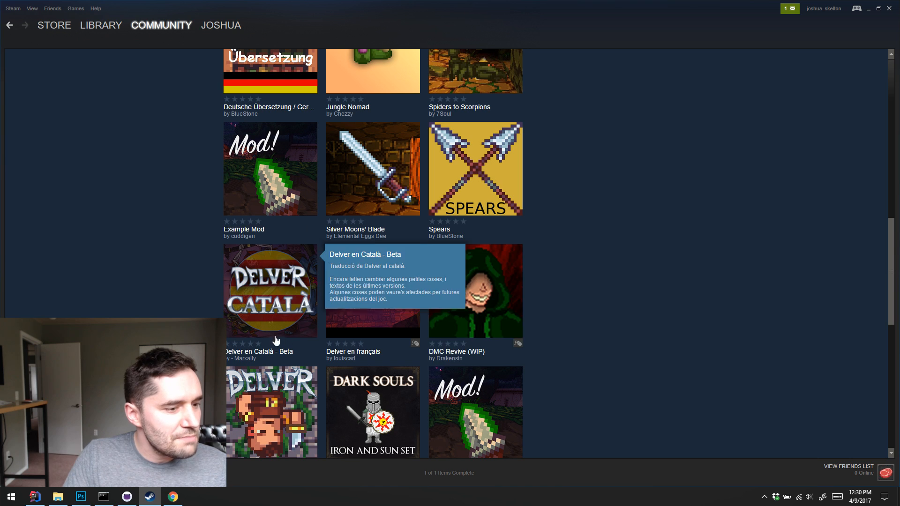
mouse_move(498, 306)
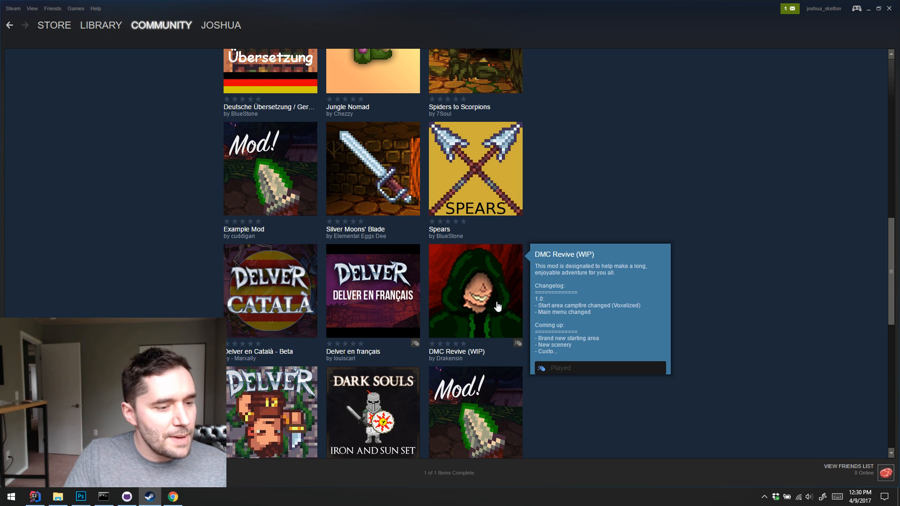
Open the DMC Revive (WIP) mod page, read its description, and highlight the changelog line about the voxelized start area campfire
click(462, 281)
scroll(712, 225, down, 3)
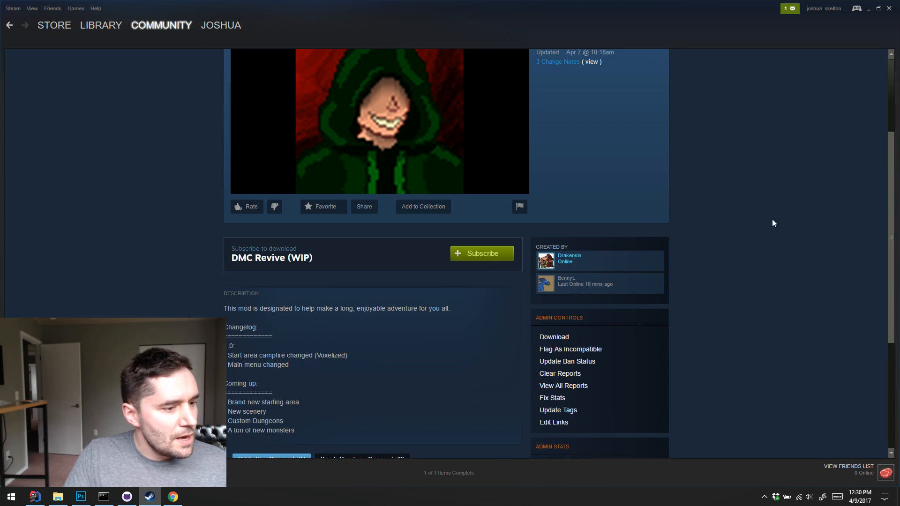
mouse_move(228, 355)
mouse_down()
mouse_move(338, 351)
mouse_move(225, 356)
mouse_up()
click(354, 356)
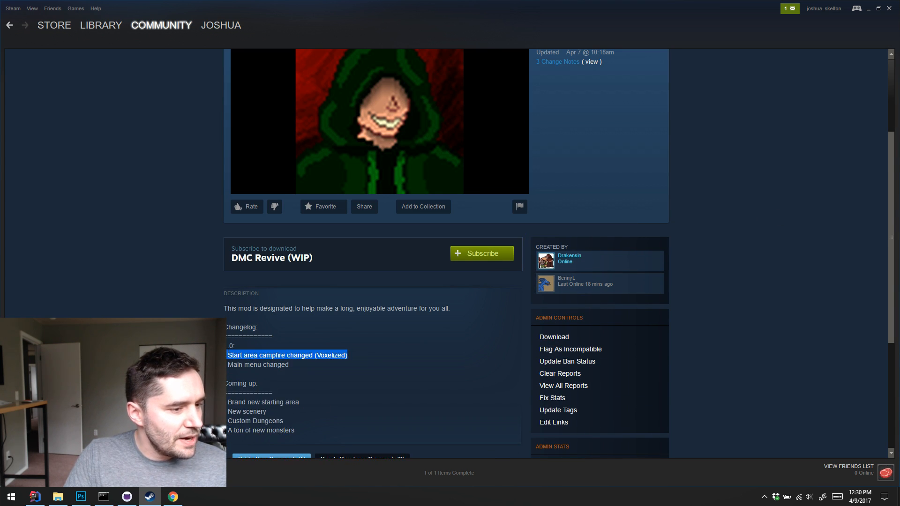
Subscribe to the DMC Revive (WIP) mod and check its Workshop content download
click(307, 351)
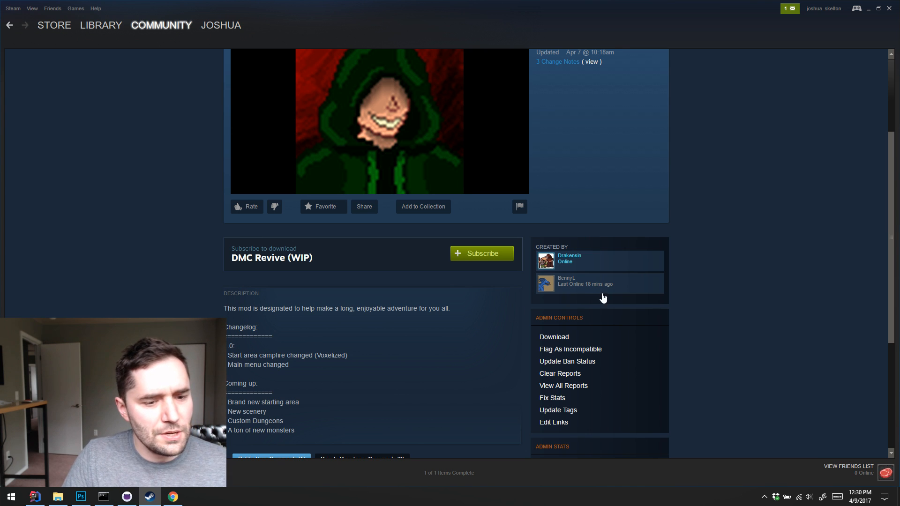
click(472, 253)
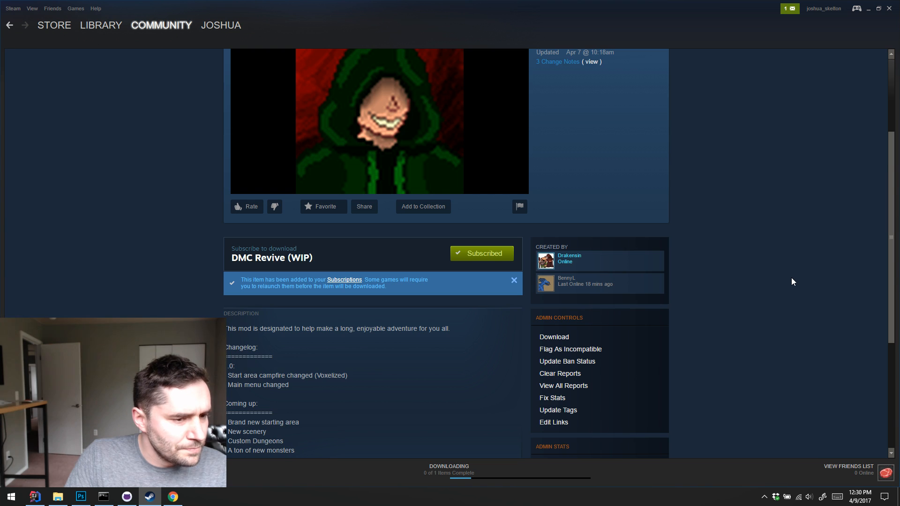
scroll(791, 281, up, 3)
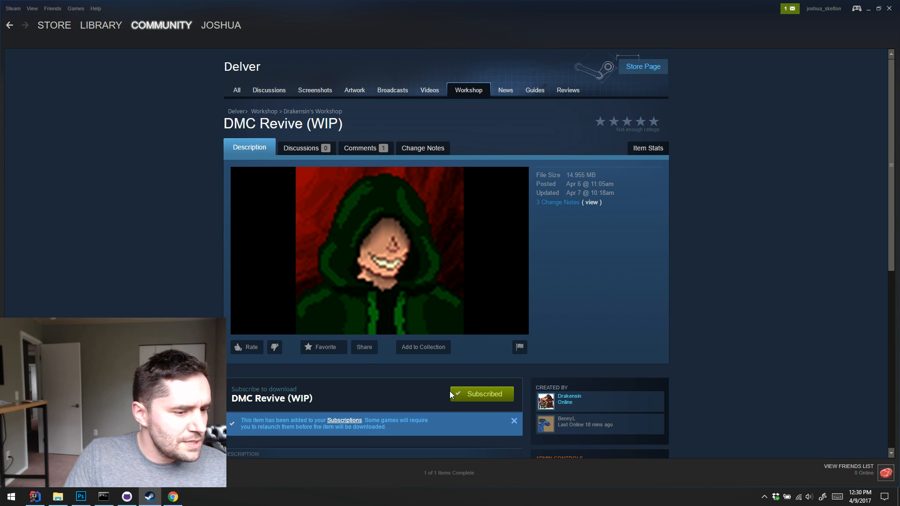
click(456, 474)
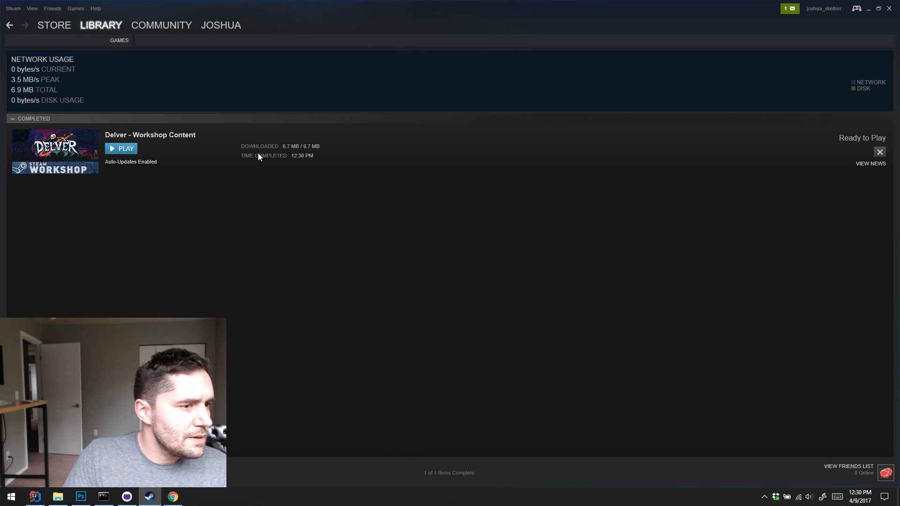
Open the list of subscribed Delver Workshop items and unsubscribe from Chezzy's Crossbow Mod
mouse_move(105, 28)
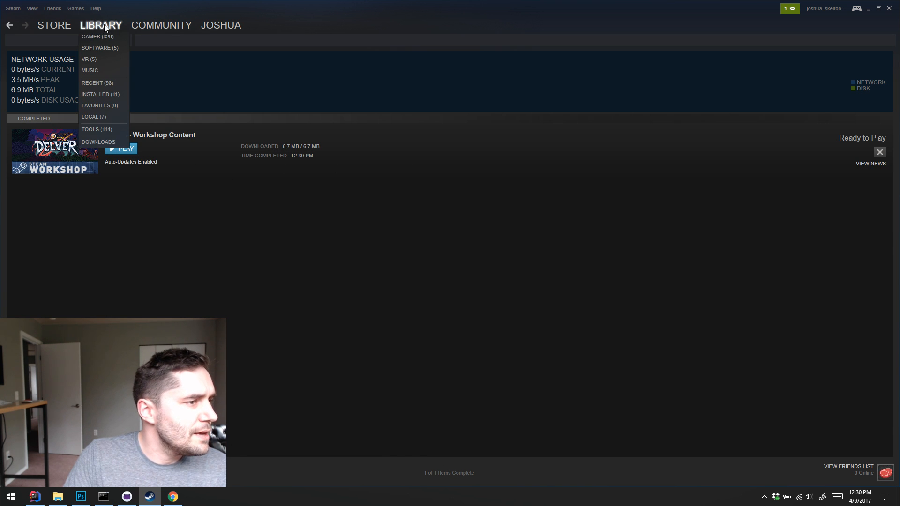
click(143, 26)
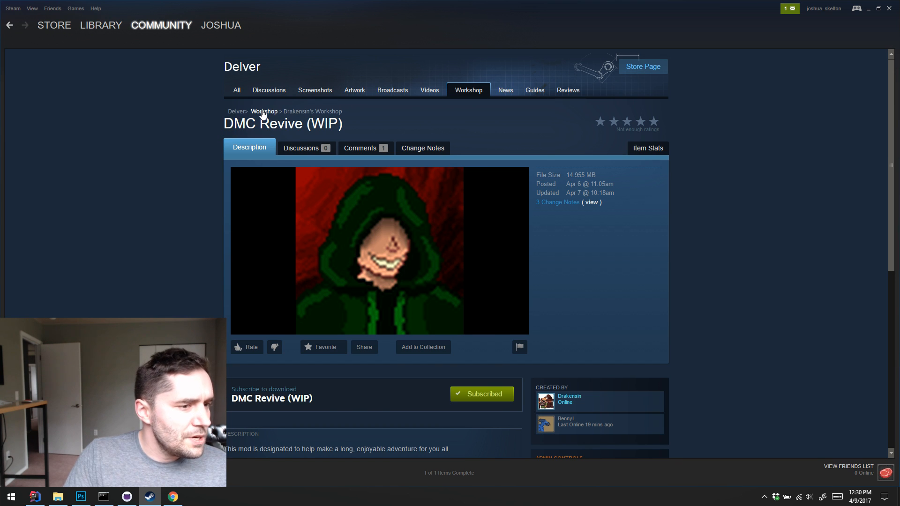
click(263, 113)
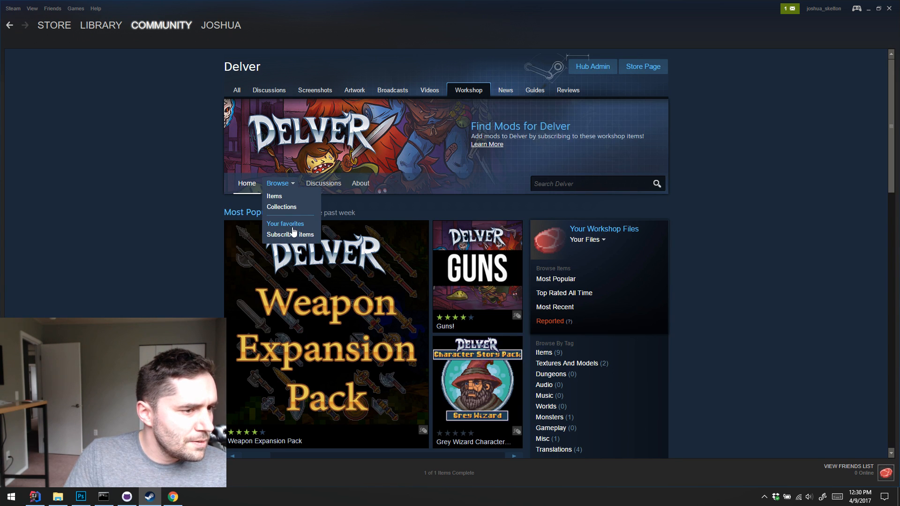
mouse_move(377, 254)
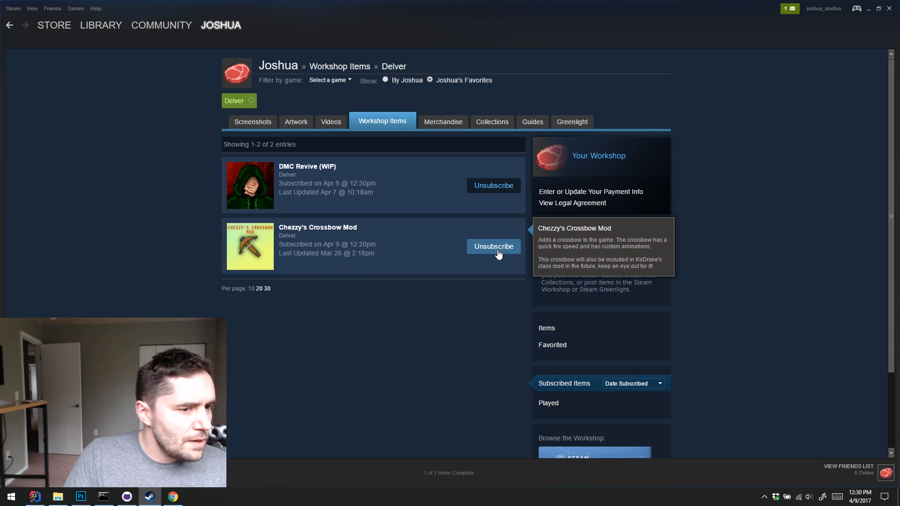
click(497, 251)
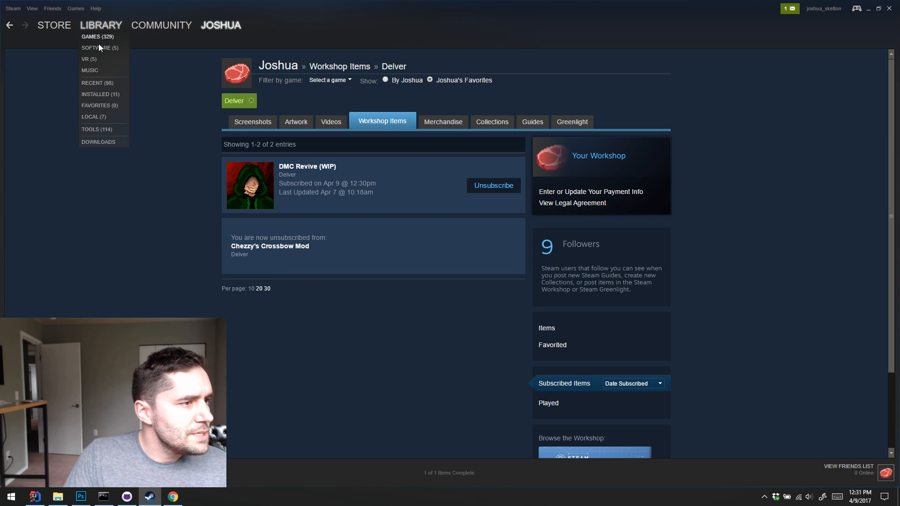
Switch to IntelliJ IDEA, run the Desktop configuration to launch Delver, and maximize the game window
key(alt+Tab)
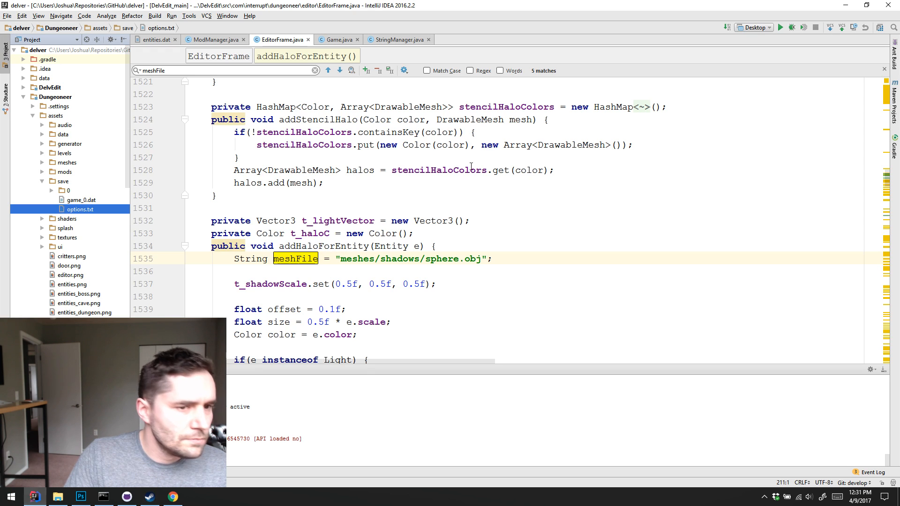
click(780, 28)
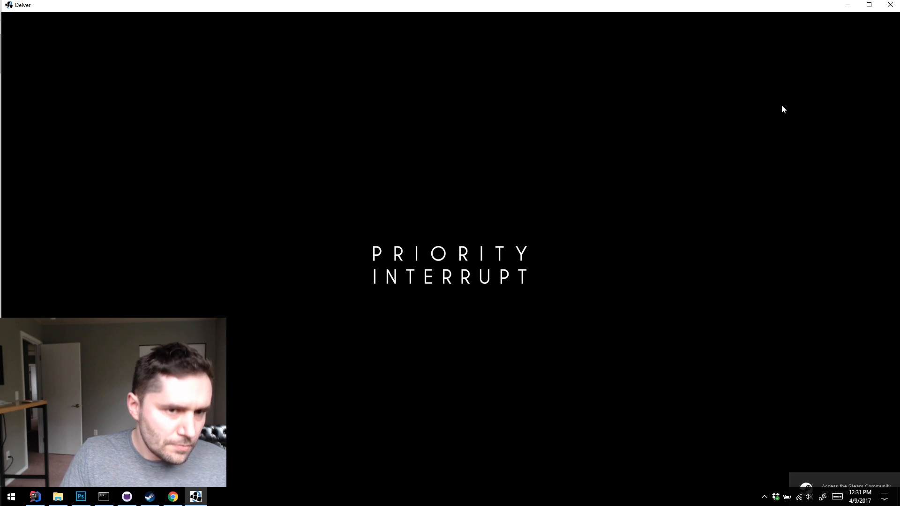
double_click(733, 9)
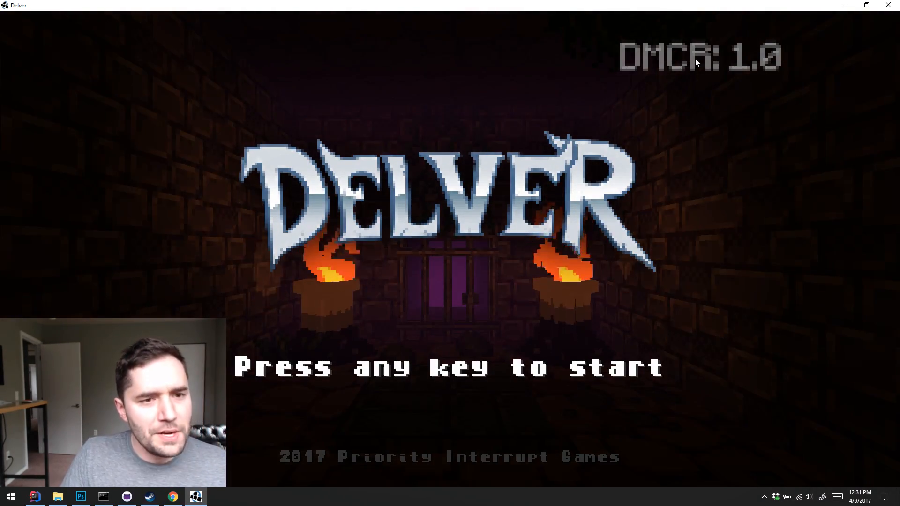
Delete the existing save in slot 1 and start a new game in that slot
click(721, 68)
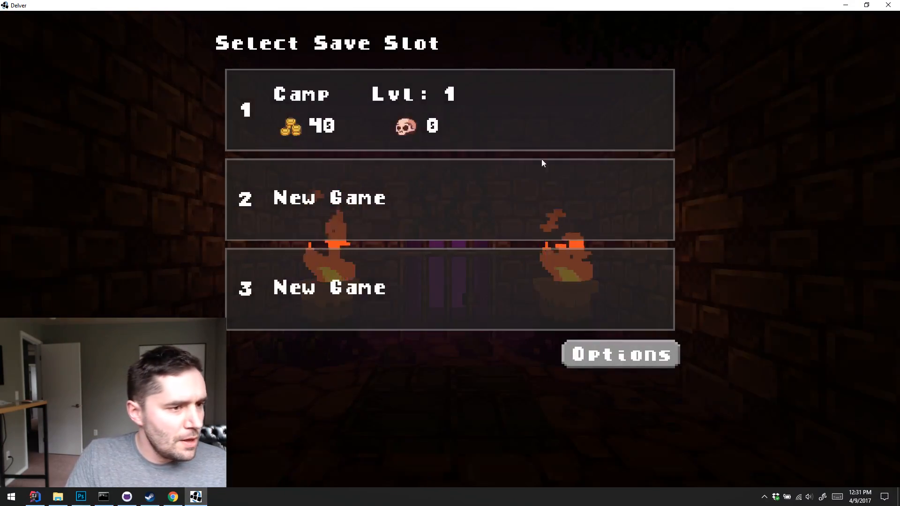
click(545, 126)
click(609, 45)
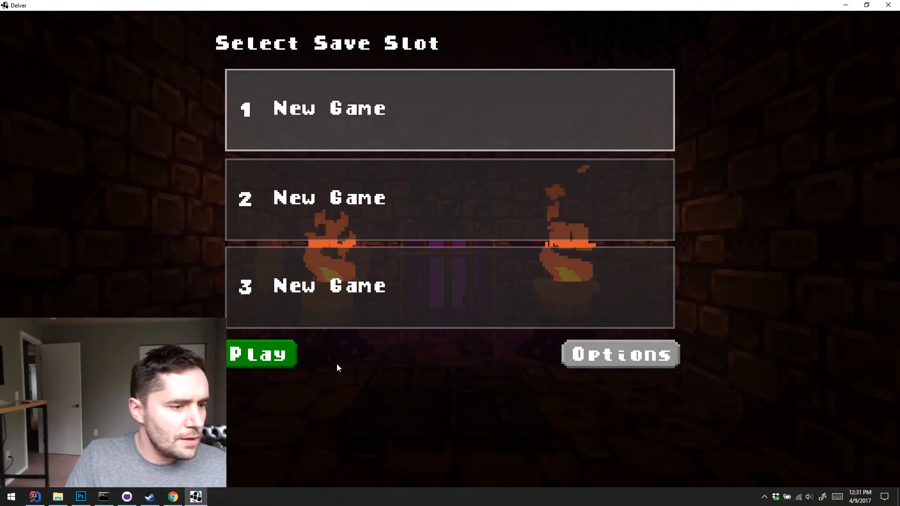
click(264, 354)
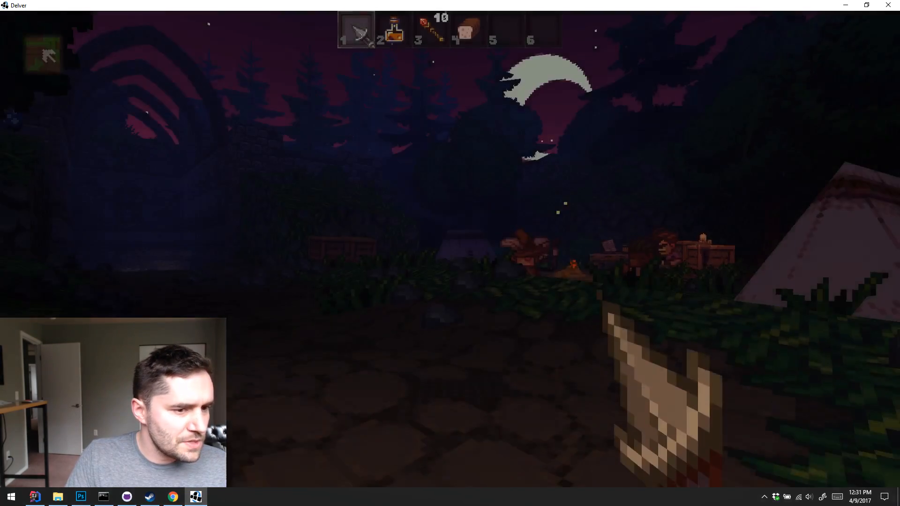
Walk up to the campfire in the starting camp and examine its voxelized model from several sides
key(w)
key(w)
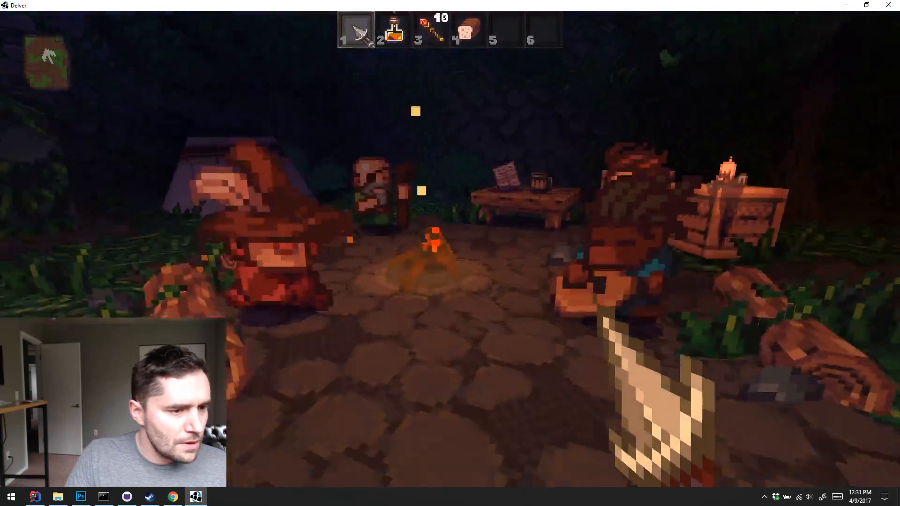
key(d)
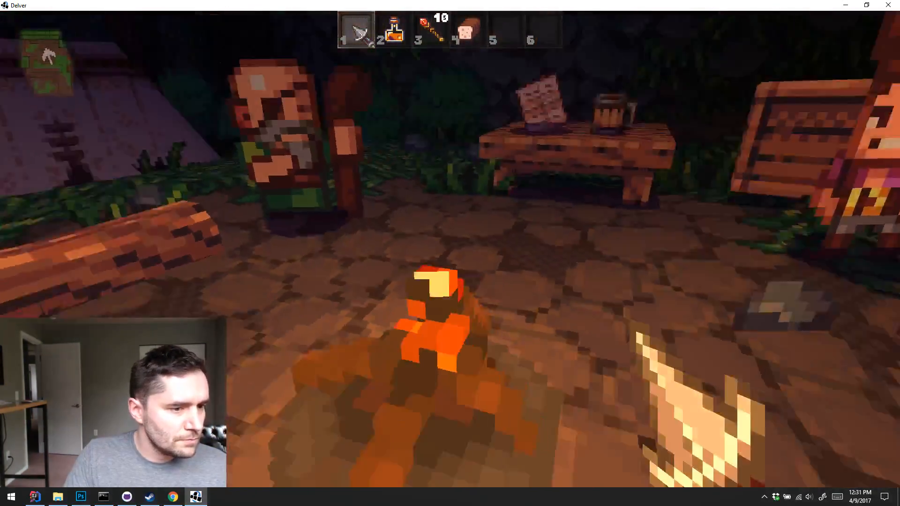
key(s)
key(s)
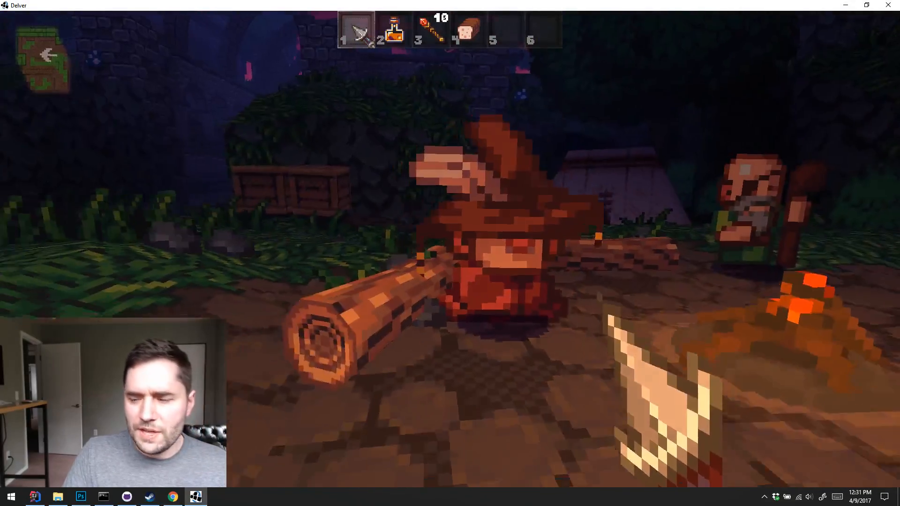
key(w)
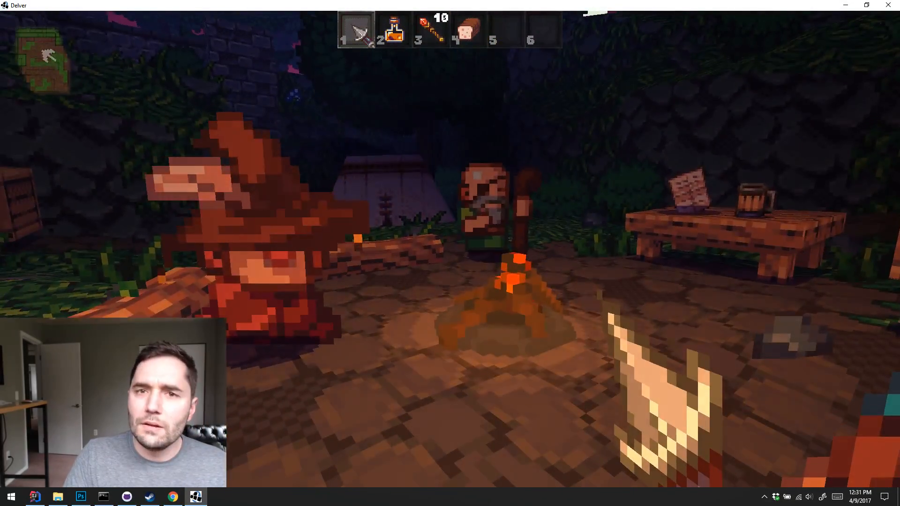
Leave the current game for the save slot screen and quit Delver
key(Escape)
click(489, 263)
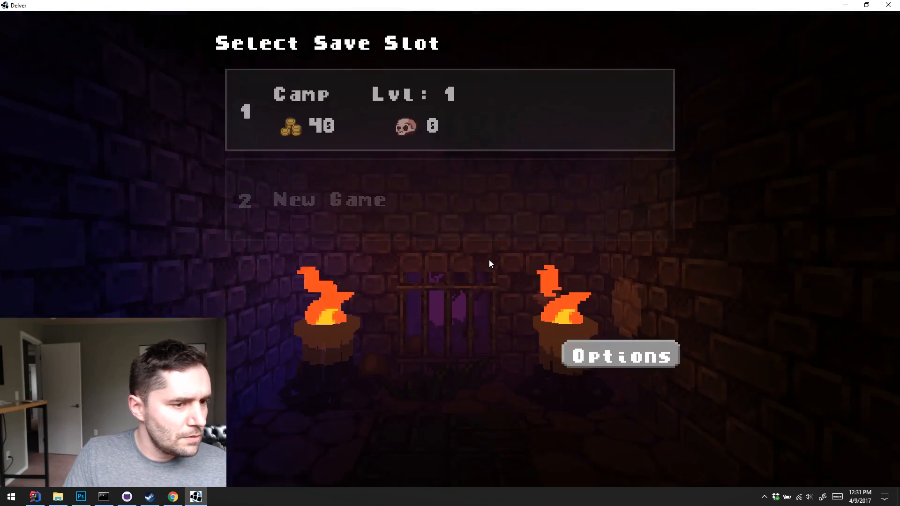
key(Escape)
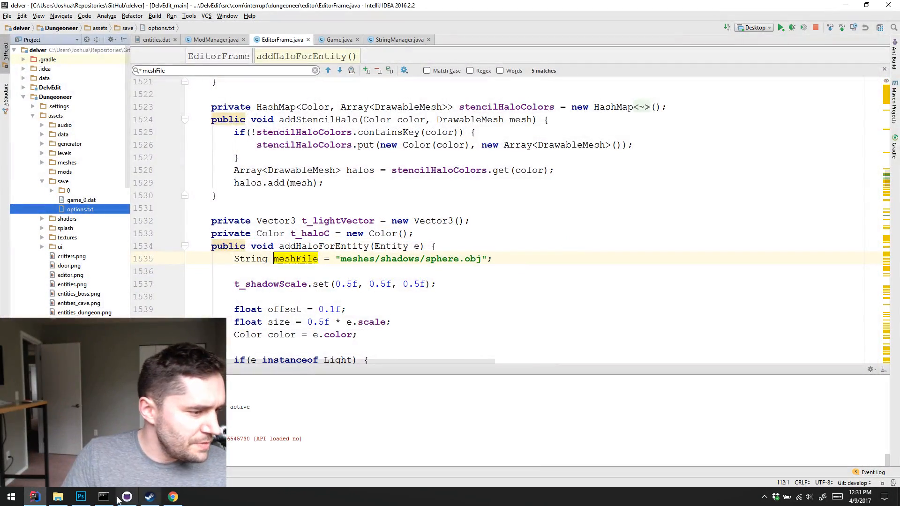
Launch Visual Studio Code and open the Workshop folder 249630 from Steam's steamapps/workshop/content directory
key(super)
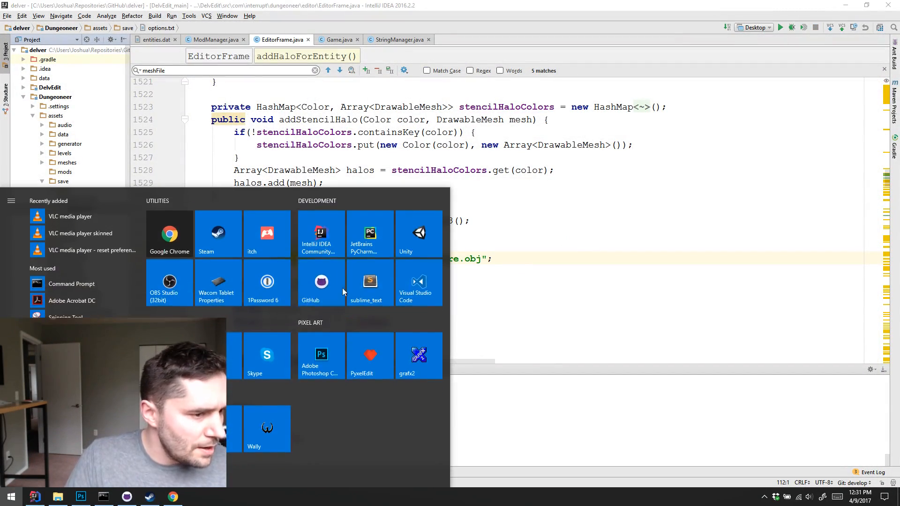
click(417, 292)
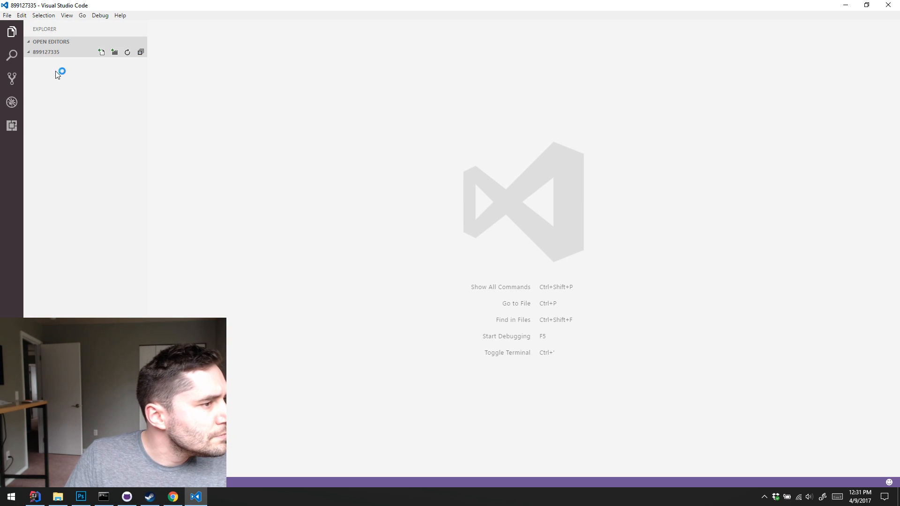
click(36, 53)
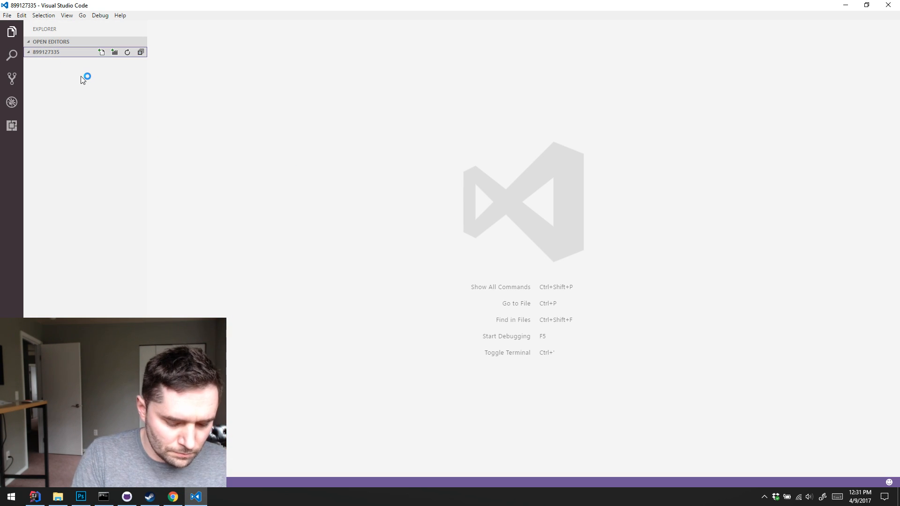
key(ctrl+k)
key(ctrl+o)
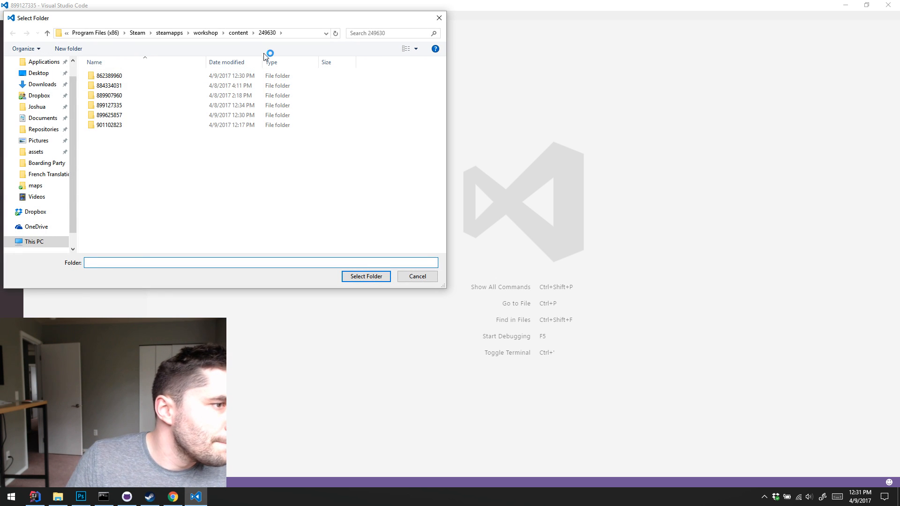
click(237, 32)
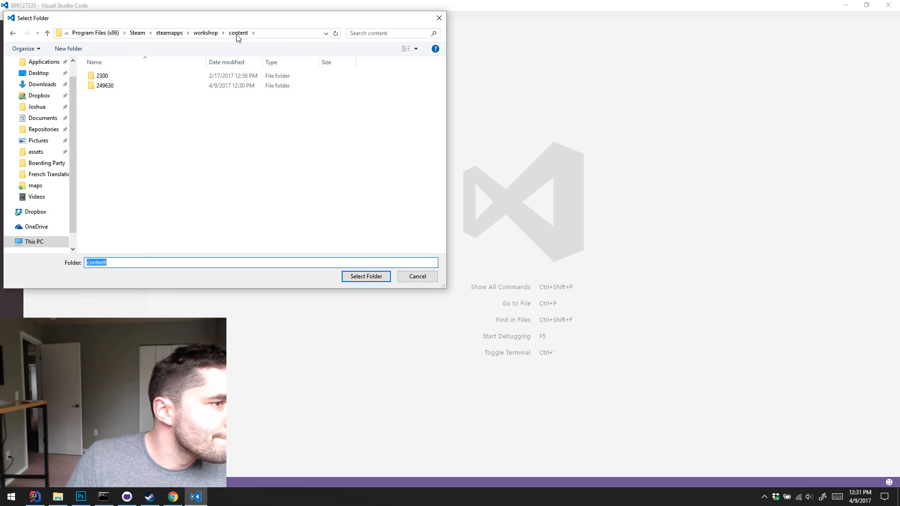
click(108, 88)
click(371, 277)
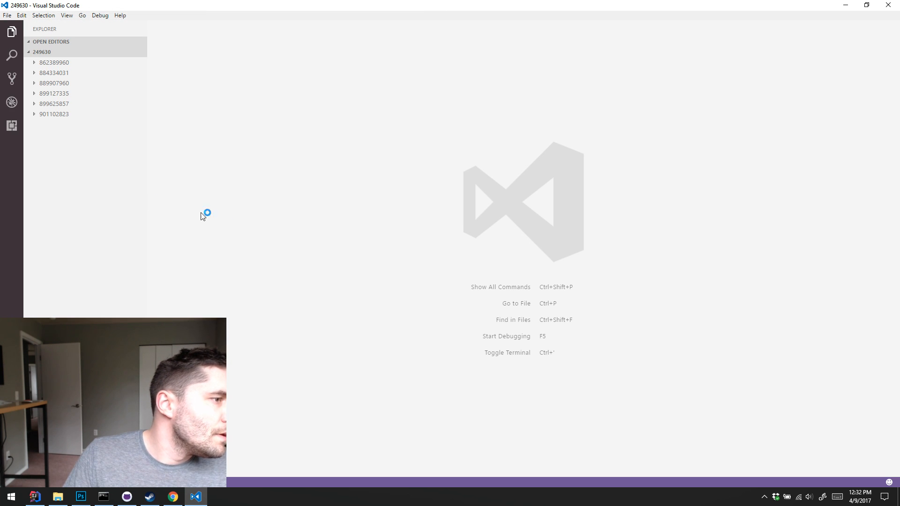
Expand the numbered mod folders to find the one with contents, and collapse 862389960, 884334031, 889907960 and 899127335 again
click(34, 115)
click(35, 106)
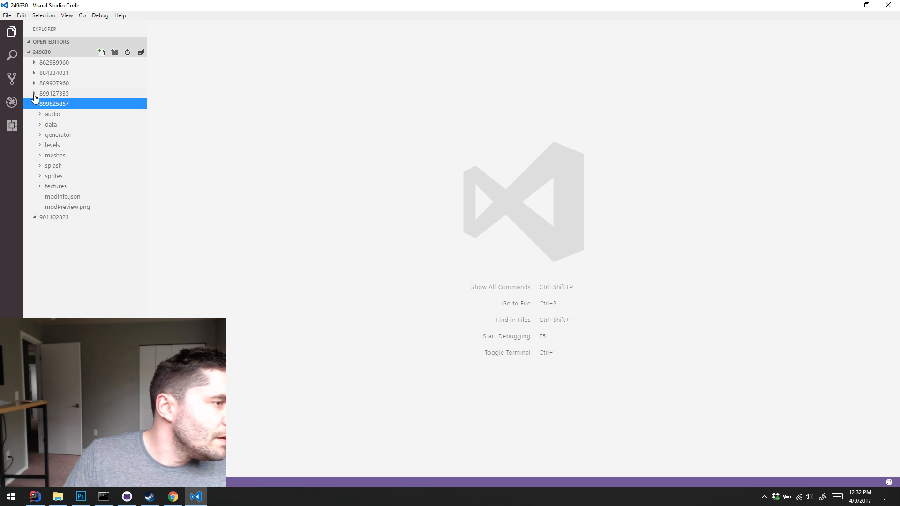
click(34, 93)
click(35, 83)
click(34, 72)
click(33, 62)
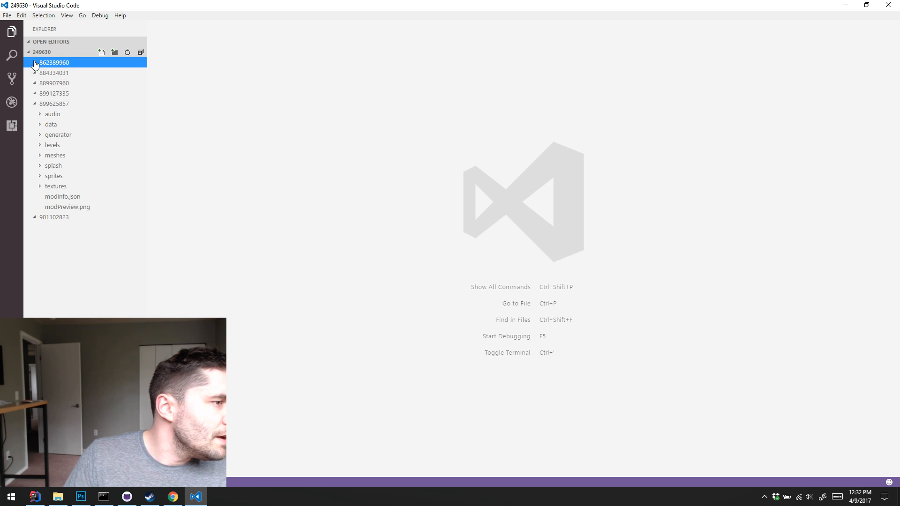
click(34, 62)
click(34, 74)
click(35, 94)
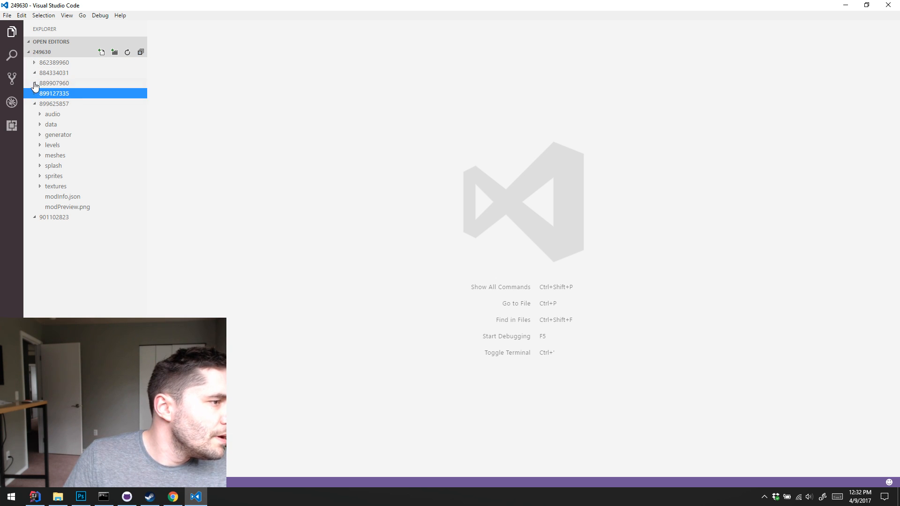
click(35, 84)
click(34, 73)
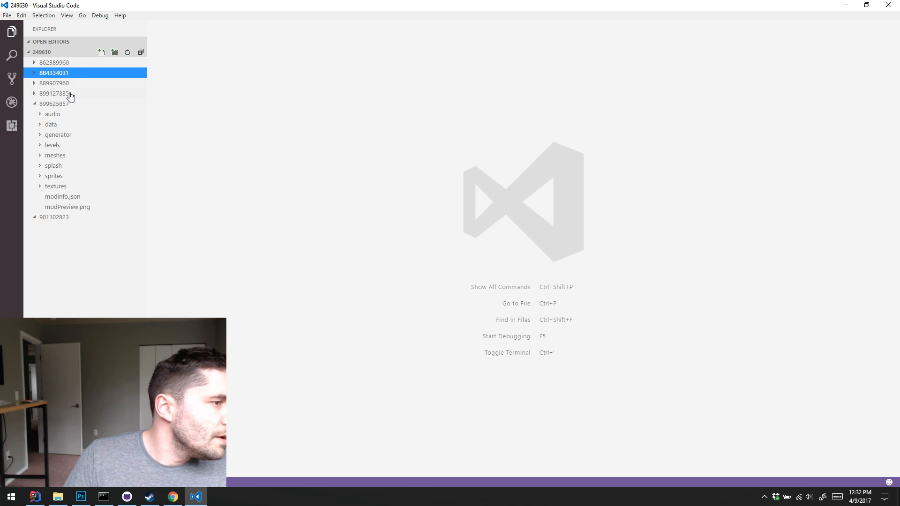
Expand the audio, data and generator folders of mod 899625857 to examine their files, leaving only data expanded
click(61, 116)
click(73, 135)
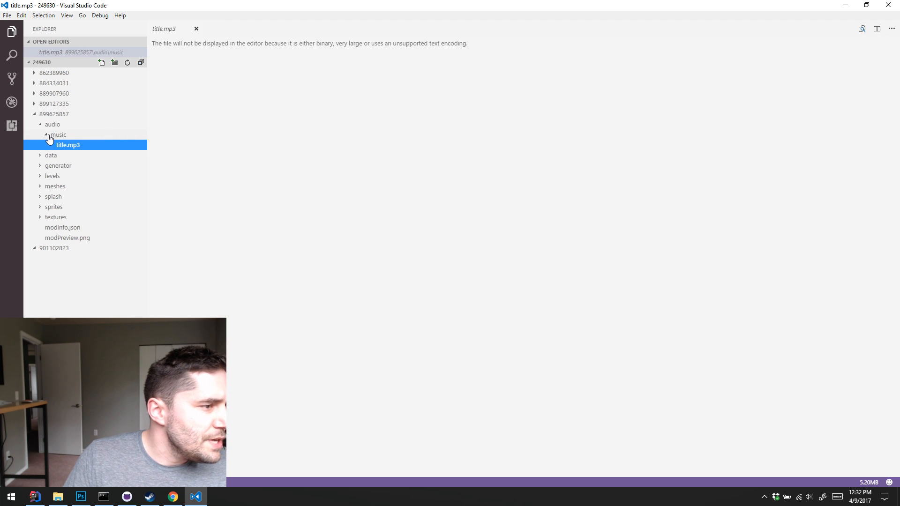
click(39, 126)
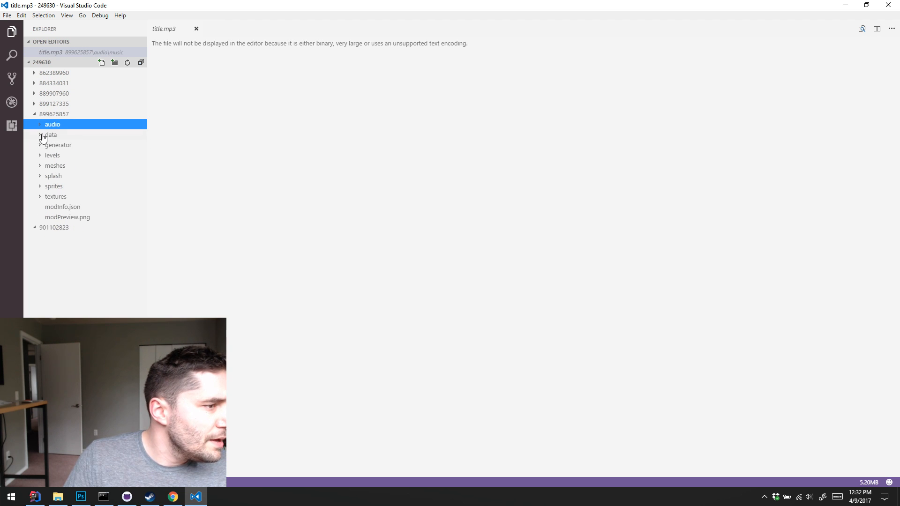
click(39, 139)
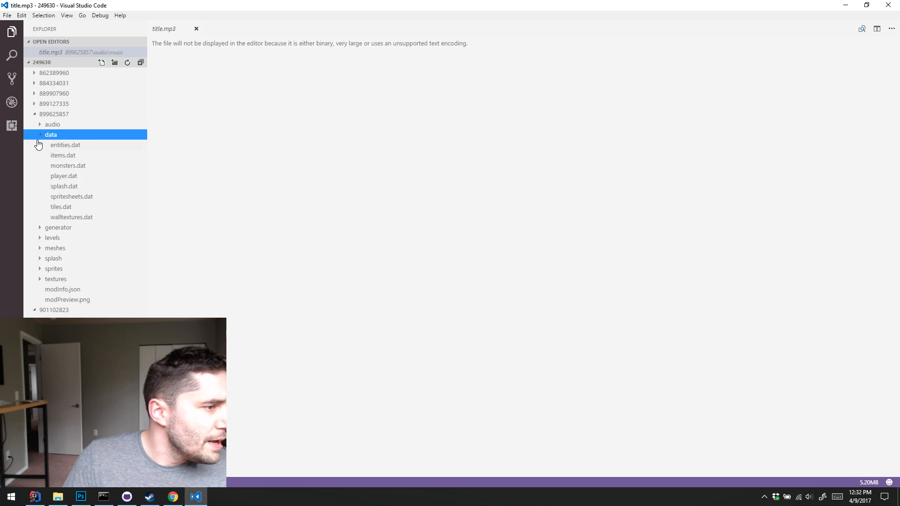
click(41, 229)
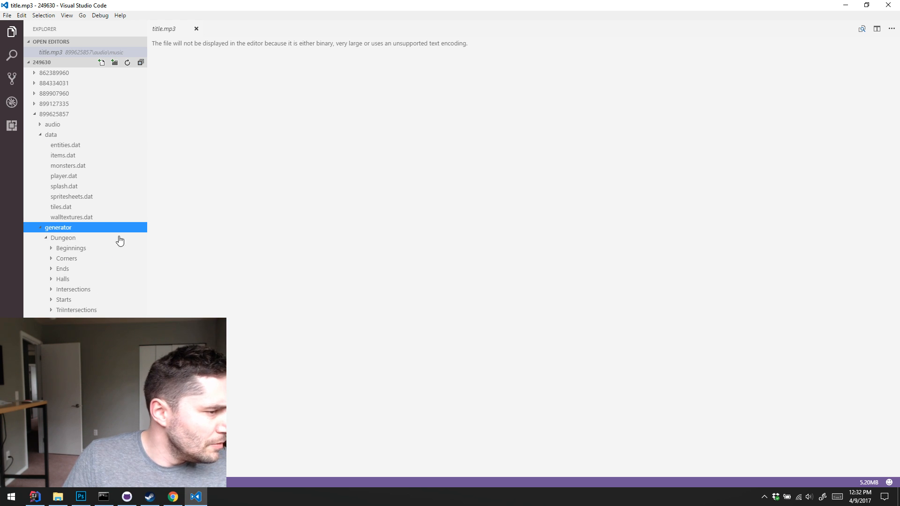
click(40, 229)
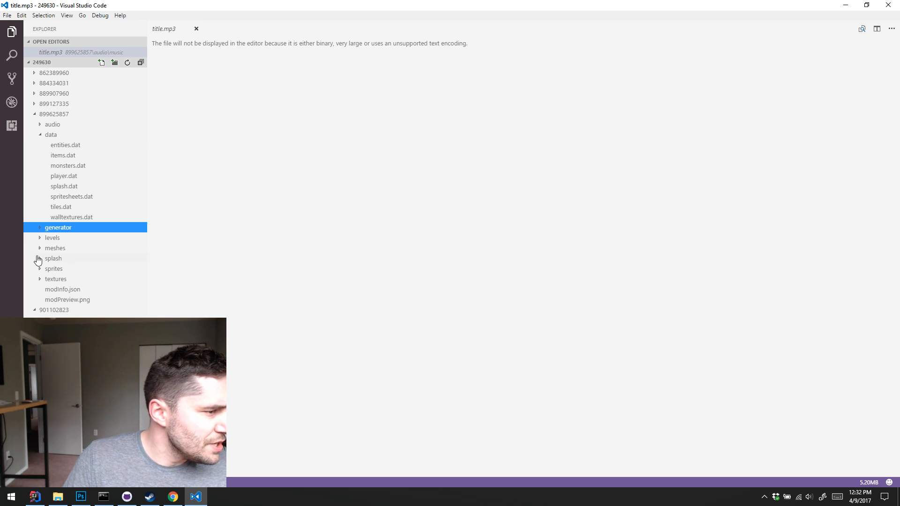
Check the contents of the mod's levels, meshes and splash folders, collapsing each one again
click(41, 238)
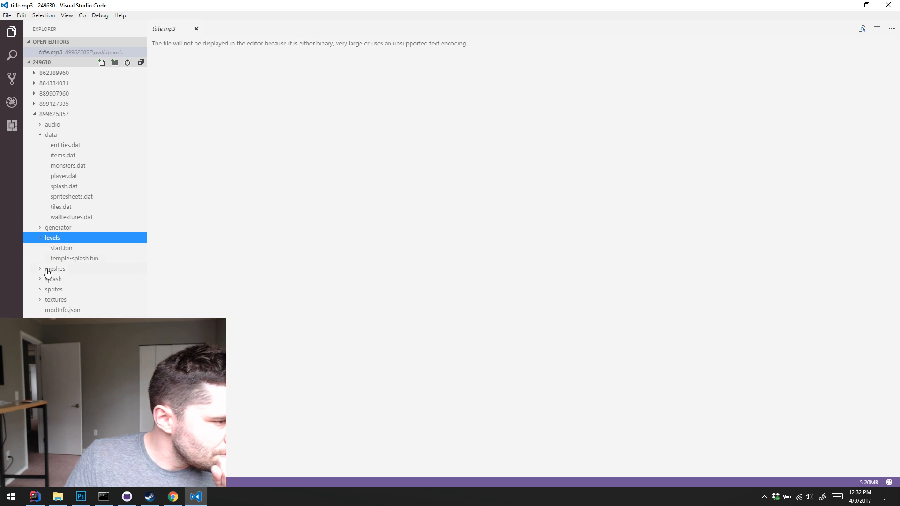
click(41, 239)
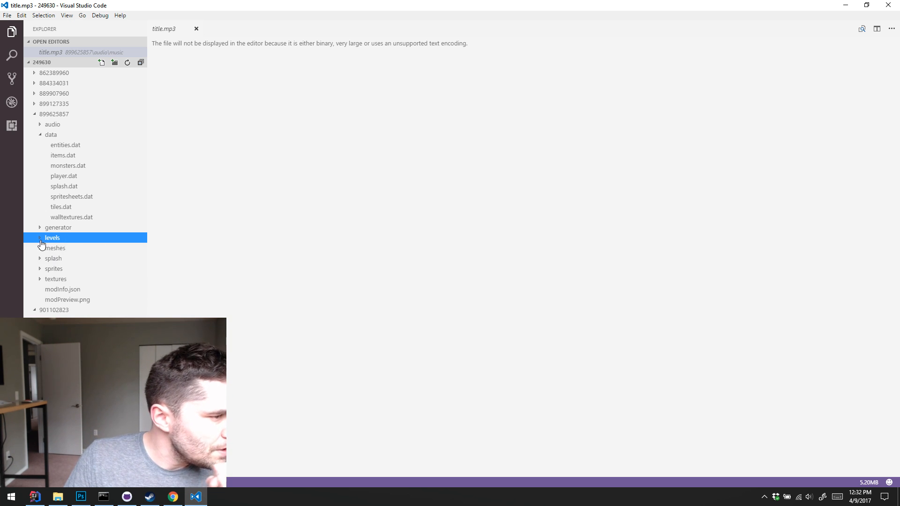
click(39, 250)
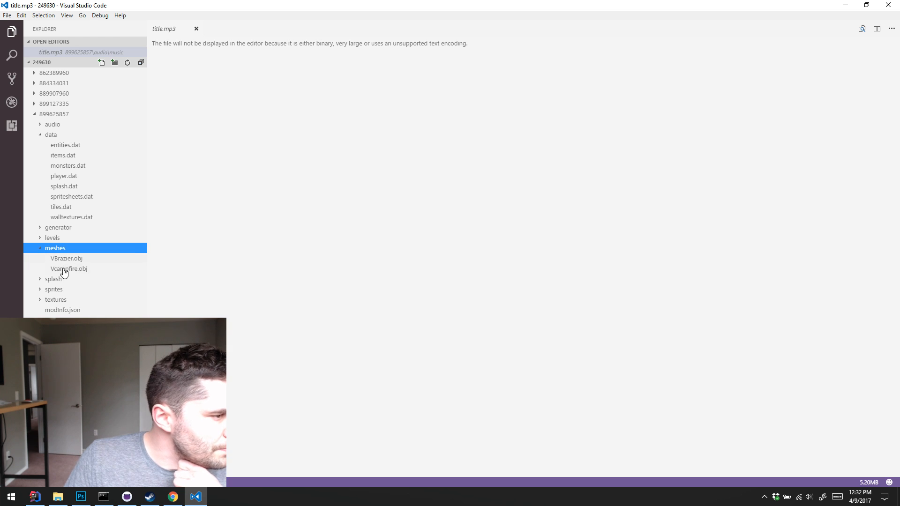
click(43, 250)
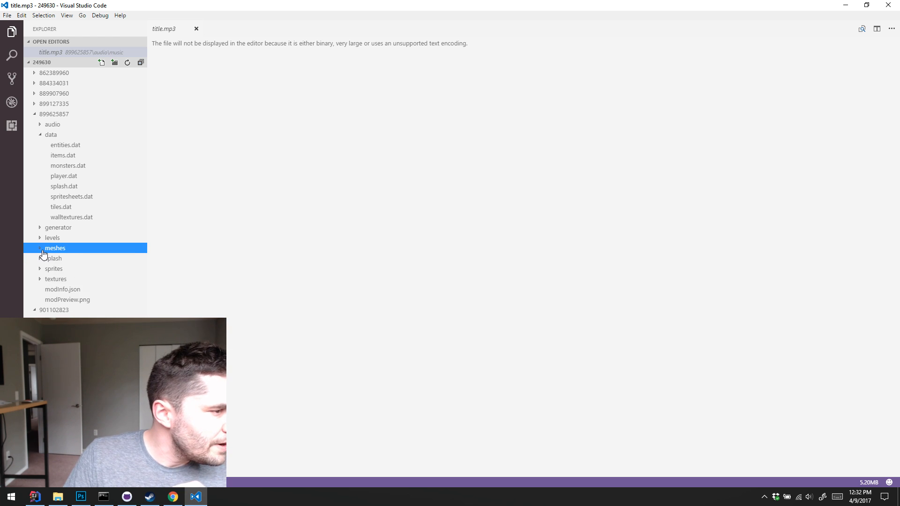
click(38, 260)
click(39, 261)
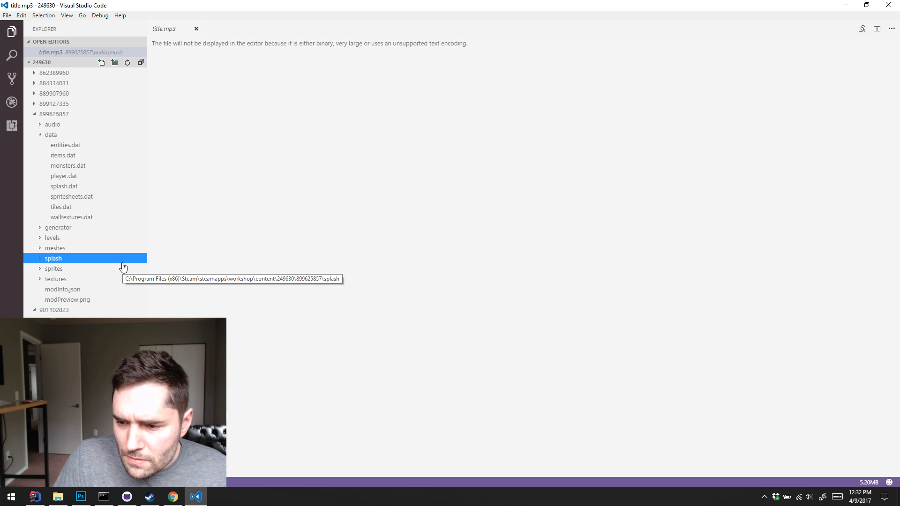
click(288, 260)
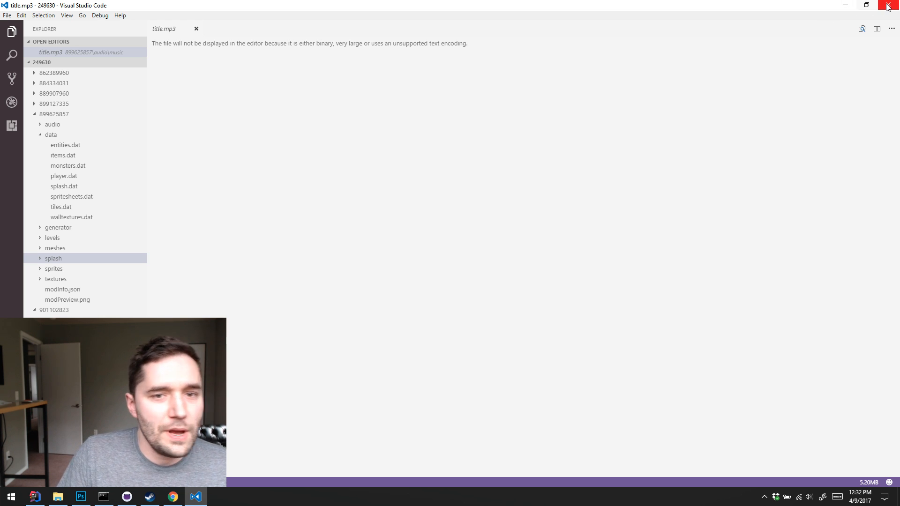
Minimize Visual Studio Code, switch to Steam and unsubscribe from the DMC Revive (WIP) Workshop item
click(845, 5)
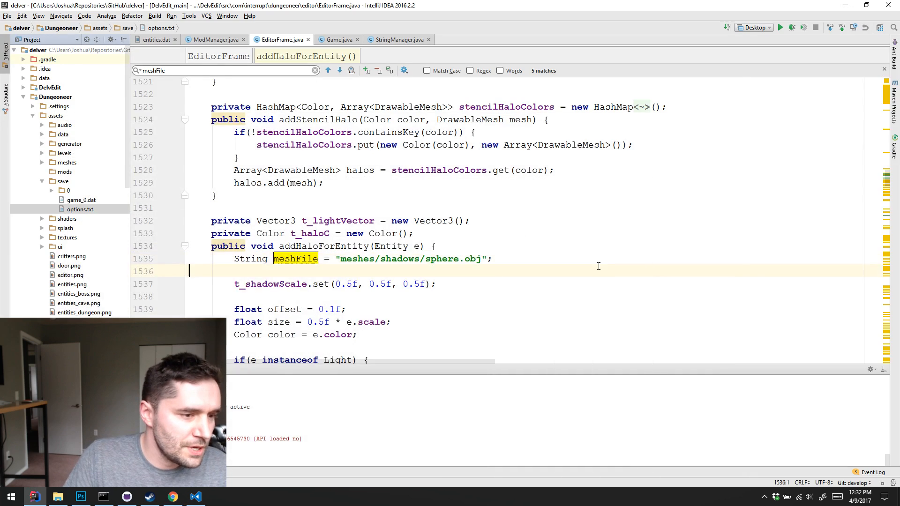
click(581, 209)
click(149, 496)
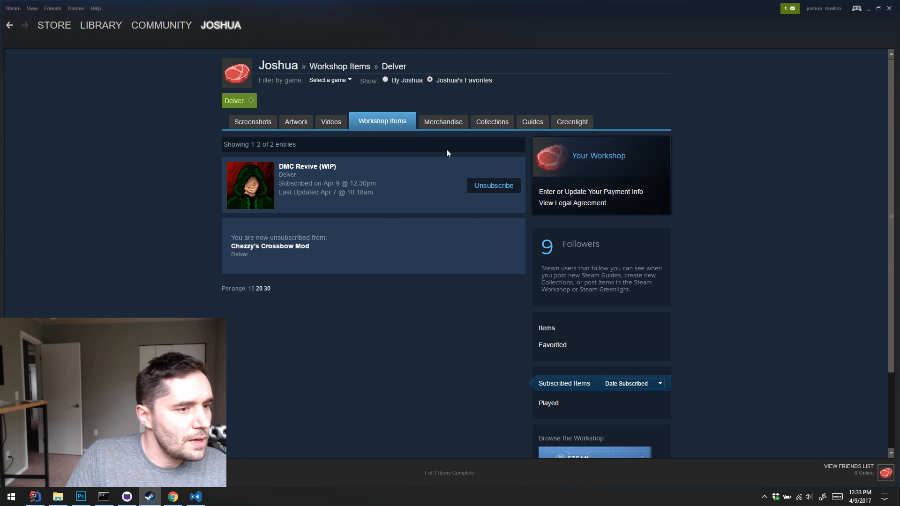
click(495, 186)
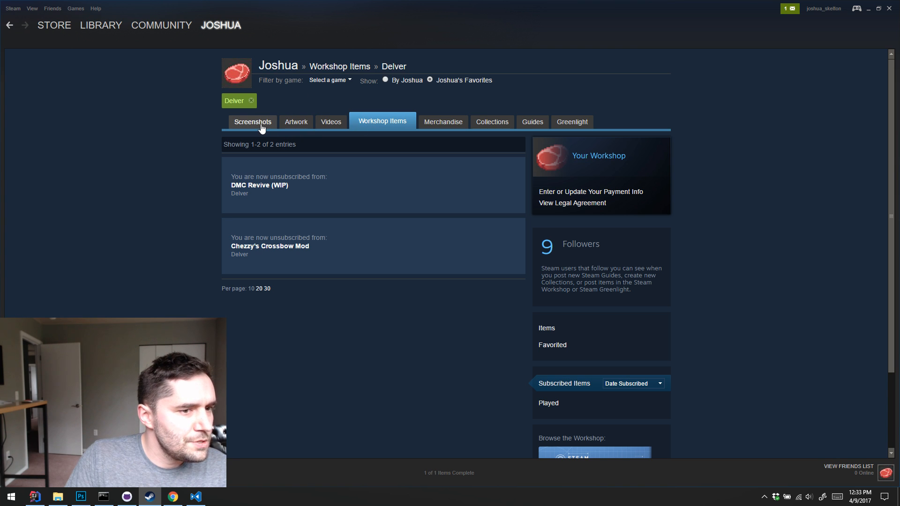
Open Delver's Workshop page, browse by the Translations tag and look through the language packs
mouse_move(173, 24)
click(397, 66)
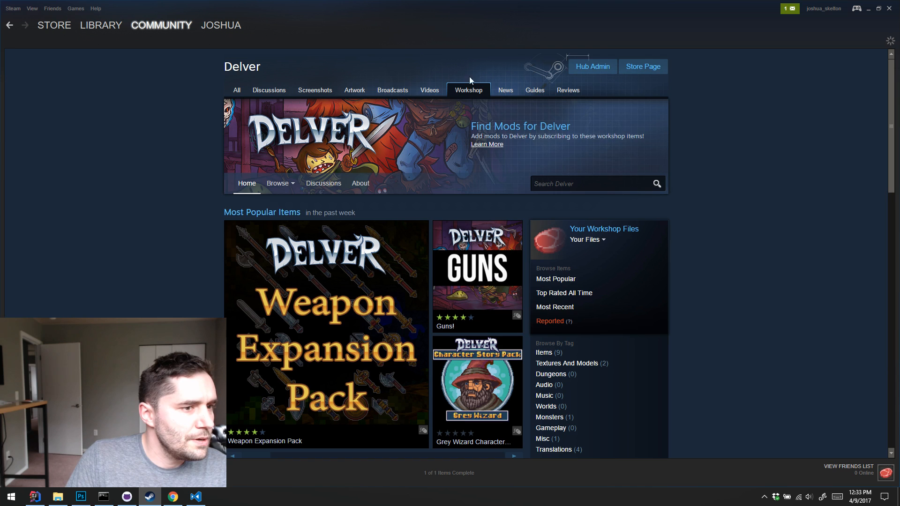
scroll(562, 272, down, 2)
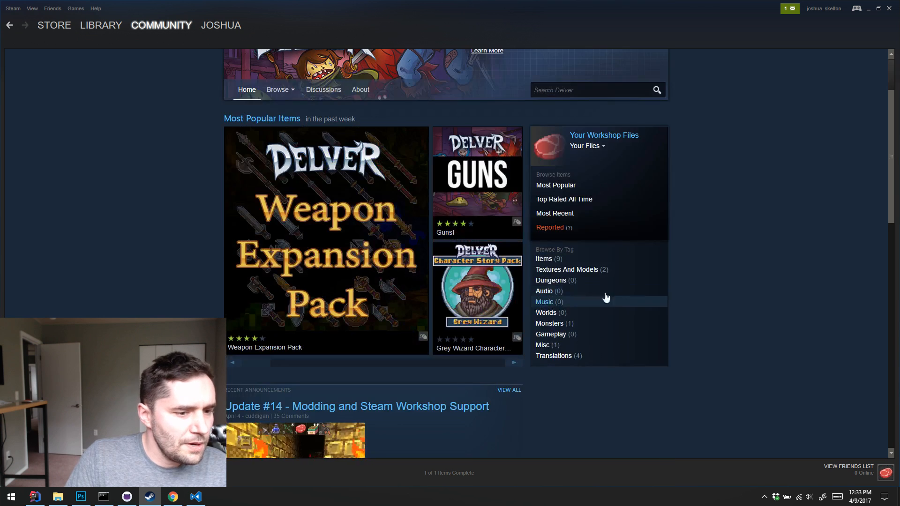
click(553, 356)
scroll(365, 266, down, 3)
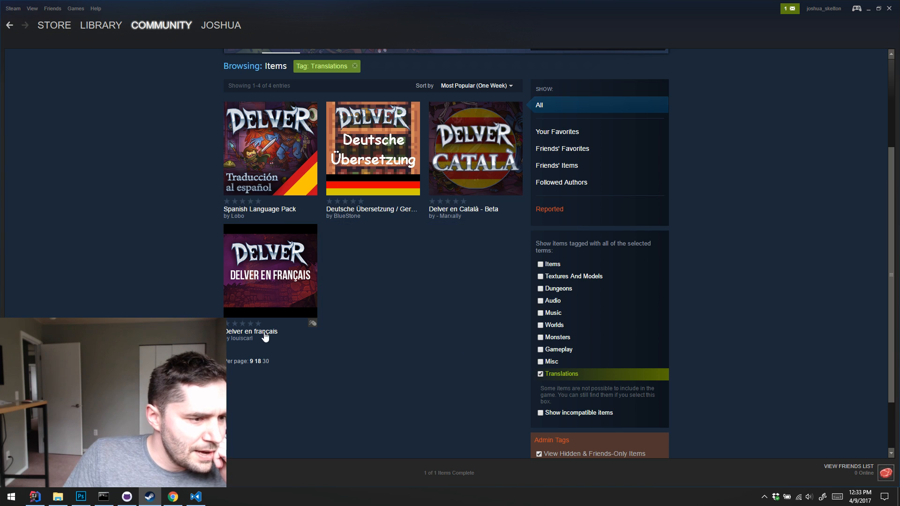
scroll(433, 339, up, 3)
scroll(431, 356, down, 2)
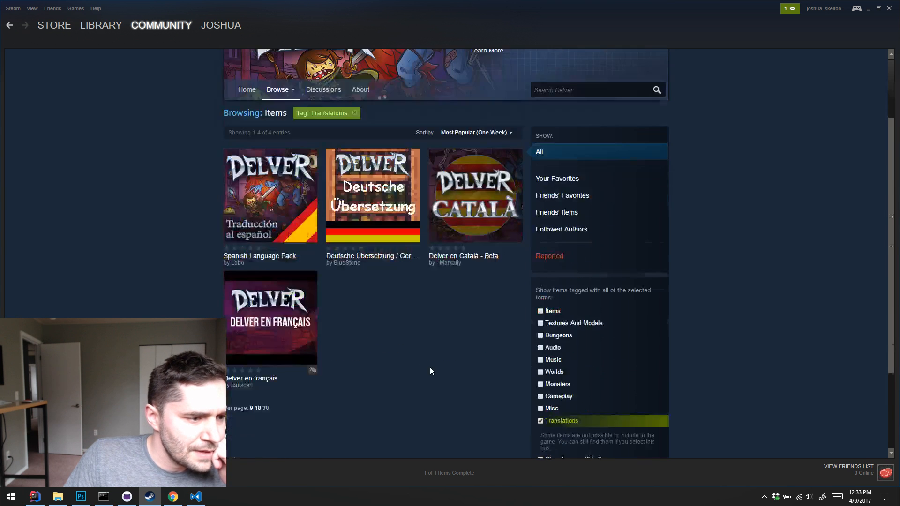
scroll(432, 342, up, 2)
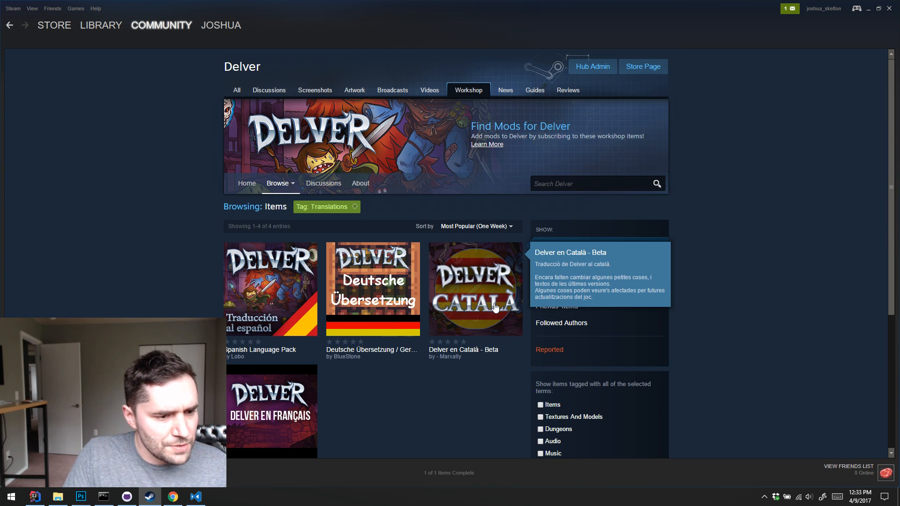
scroll(472, 288, down, 2)
scroll(472, 288, up, 2)
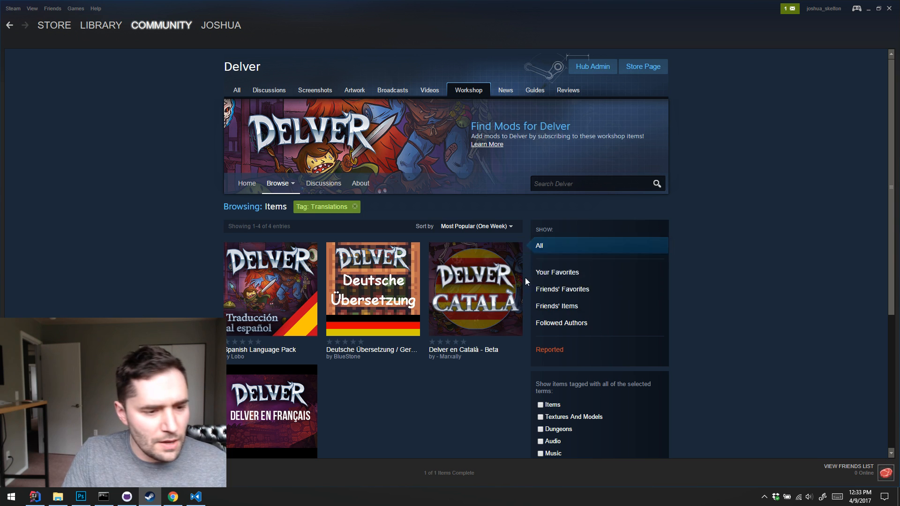
Open the Deutsche Übersetzung / German translation item, look over its description, comments and stats, and minimize Steam
click(373, 288)
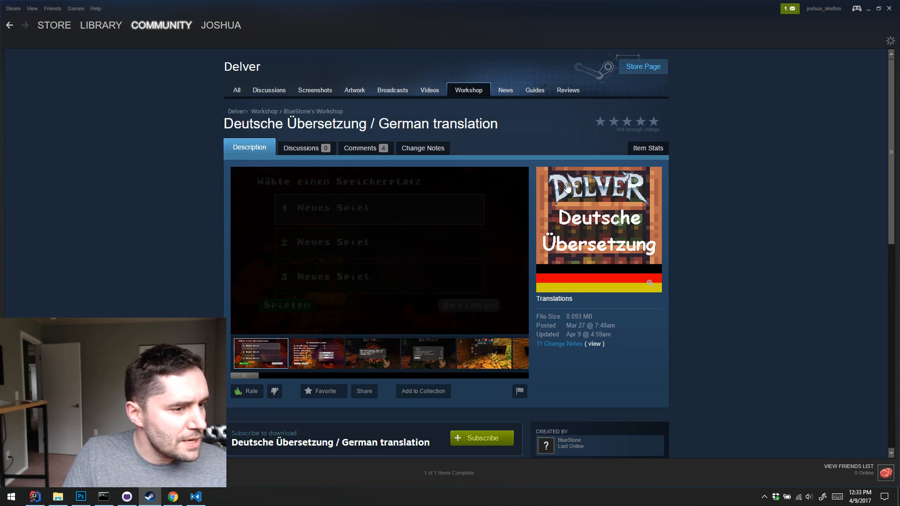
scroll(562, 196, down, 5)
scroll(539, 197, down, 4)
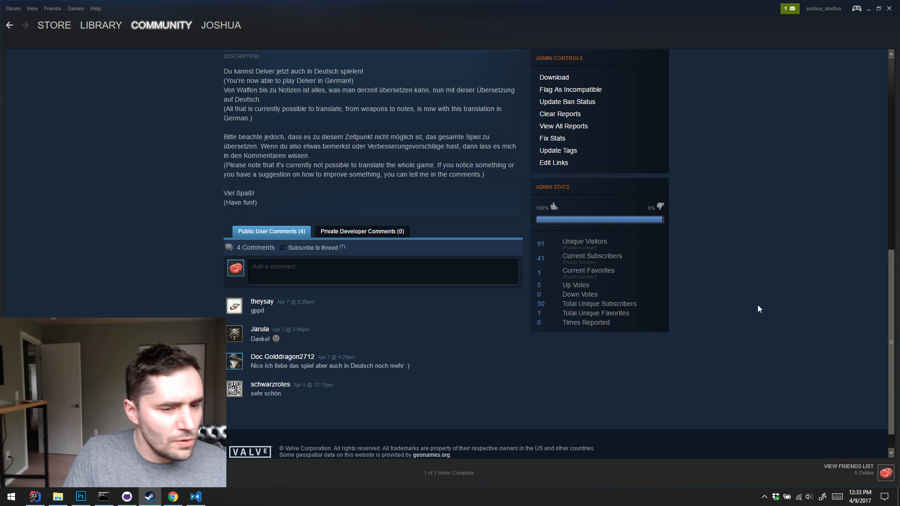
scroll(758, 307, up, 10)
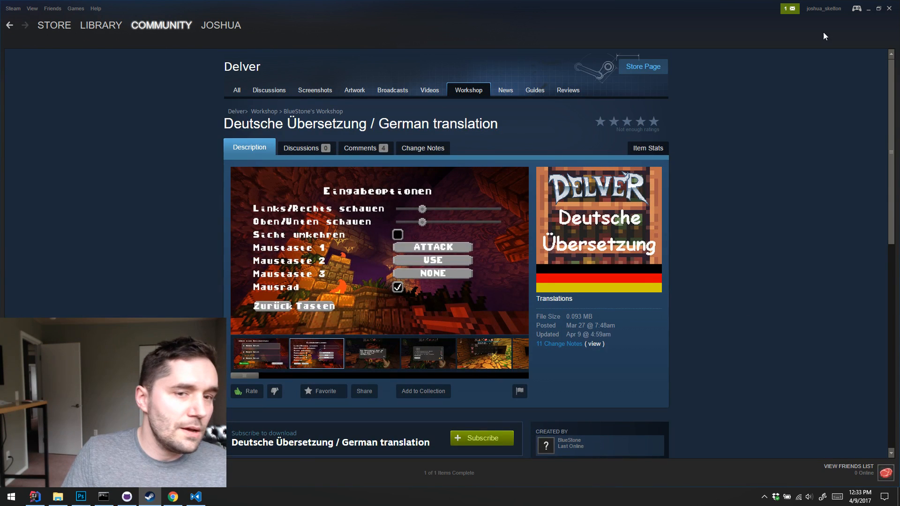
click(867, 8)
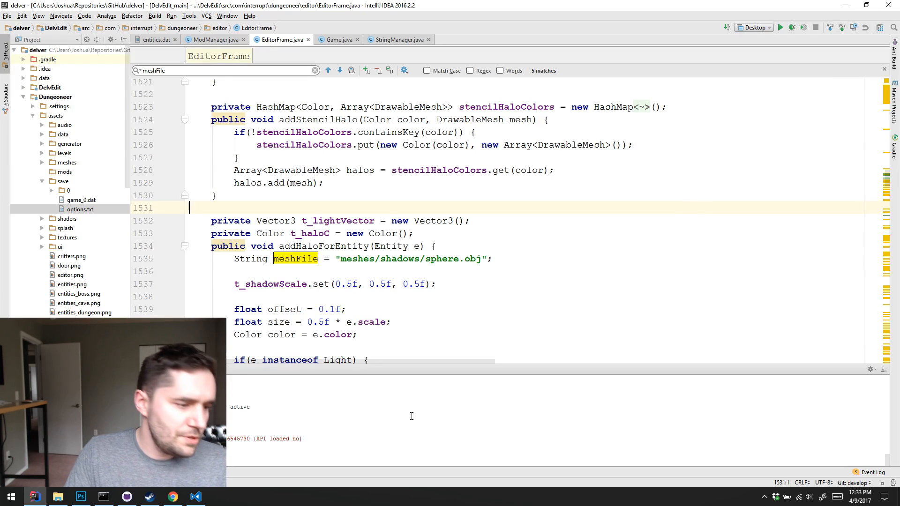
Switch to Chrome and open pull request #28, Small string changes, in the delver-example-mods repository
click(173, 497)
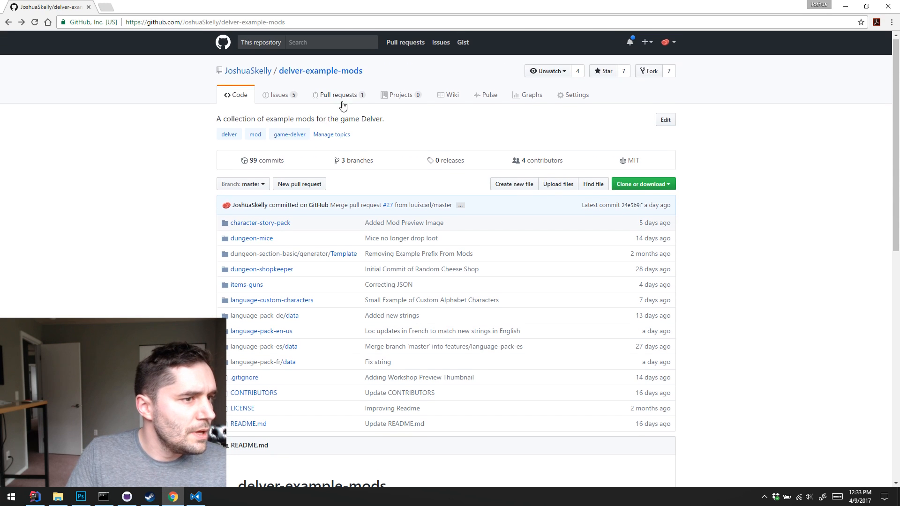
click(350, 97)
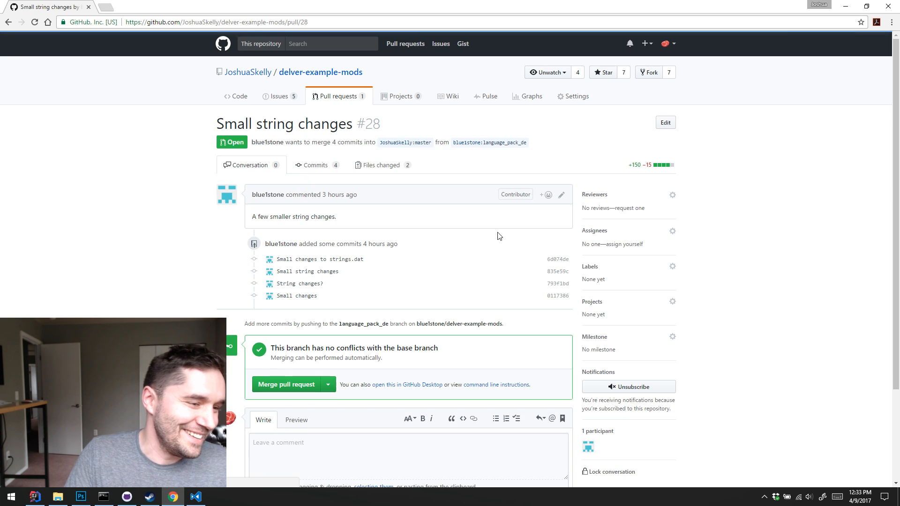
scroll(458, 241, down, 3)
scroll(449, 187, up, 3)
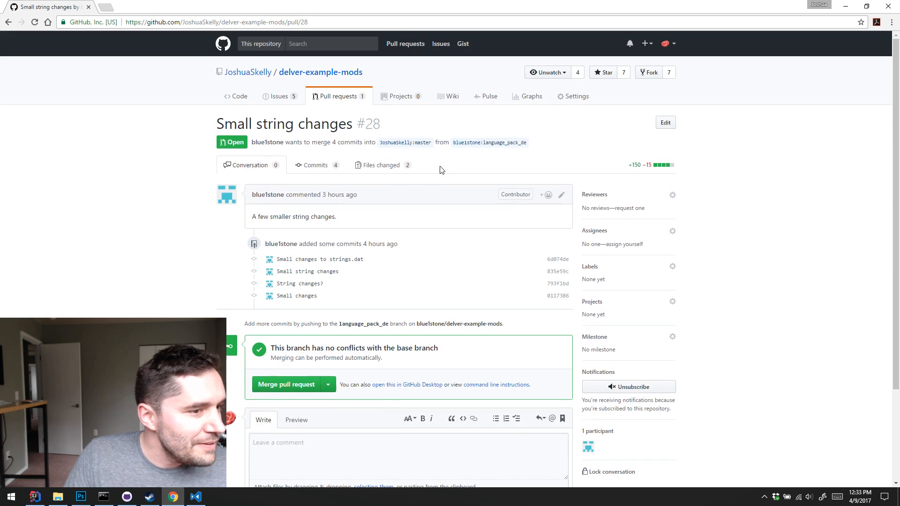
Show the pull request's changed files and read the full width of the hoodie.dat message changes
click(386, 167)
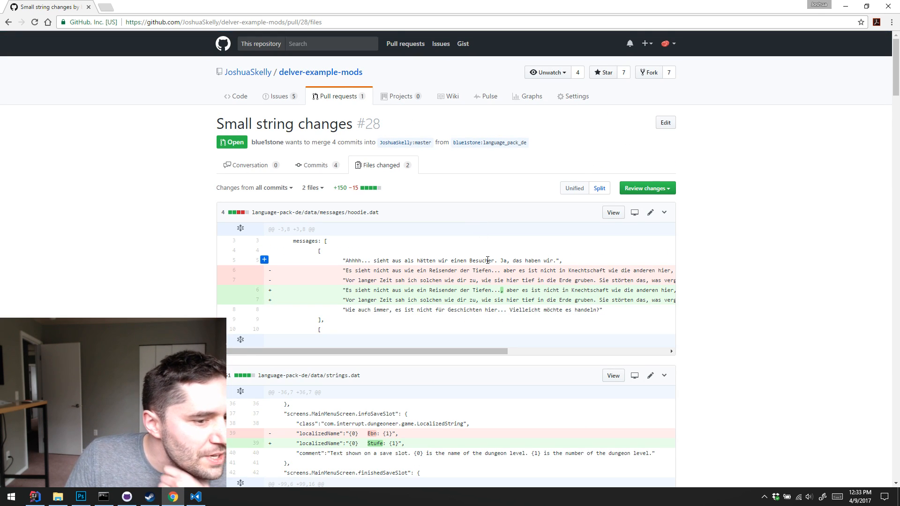
scroll(487, 260, down, 1)
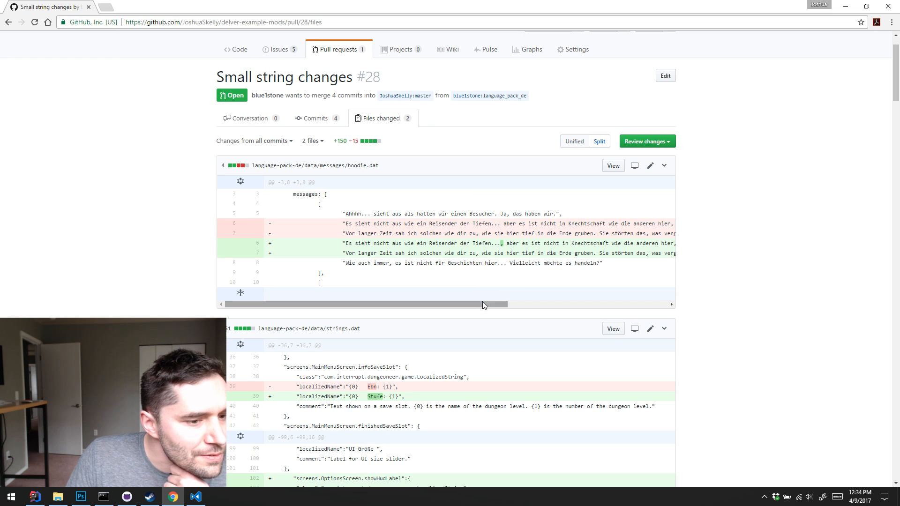
drag(482, 302, 642, 319)
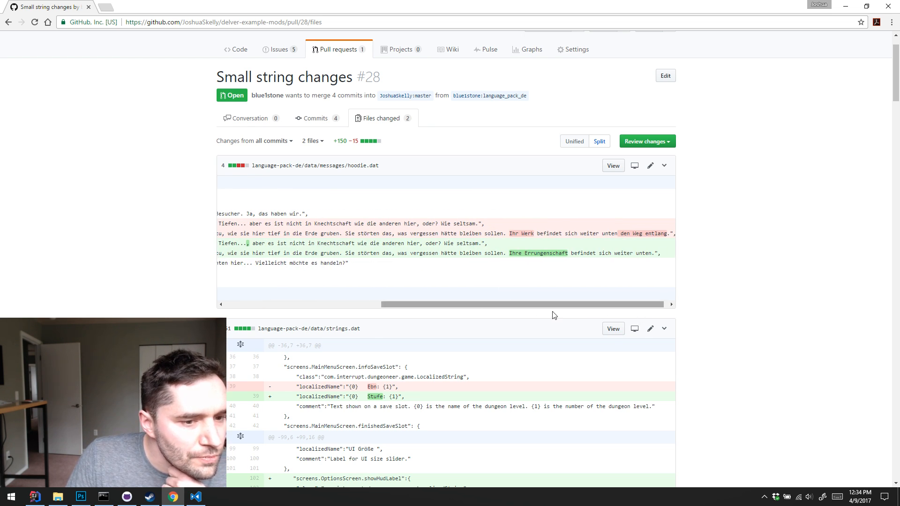
drag(560, 305, 354, 298)
Review the German strings.dat changes, including the new options screen labels and key bind actions
scroll(427, 277, down, 5)
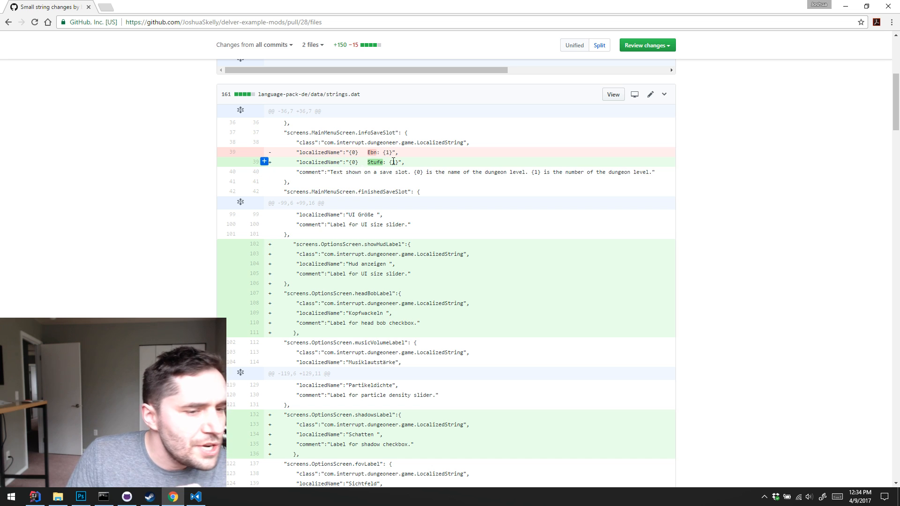
scroll(446, 168, down, 5)
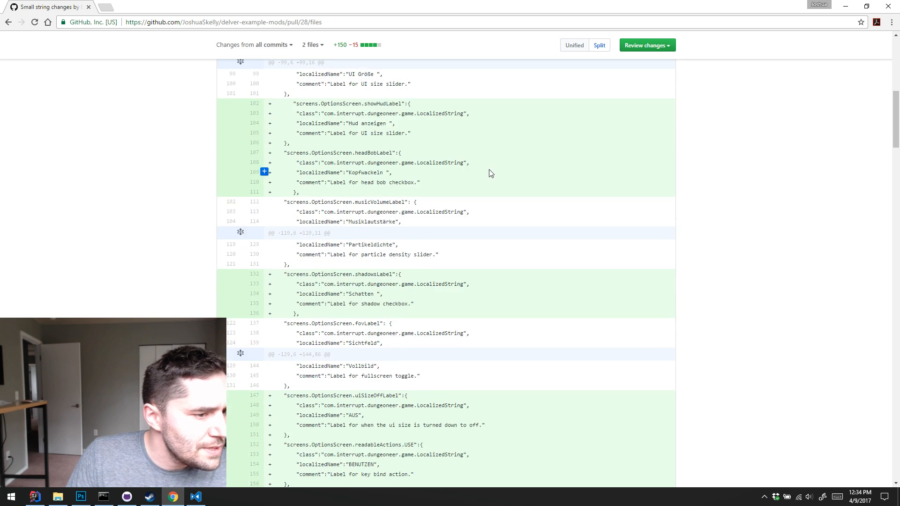
scroll(445, 168, up, 4)
scroll(445, 171, down, 18)
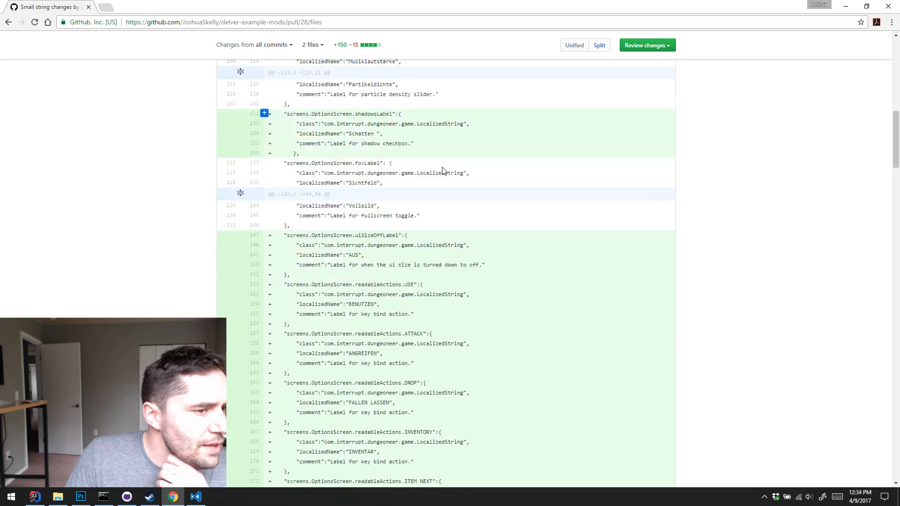
scroll(457, 181, up, 6)
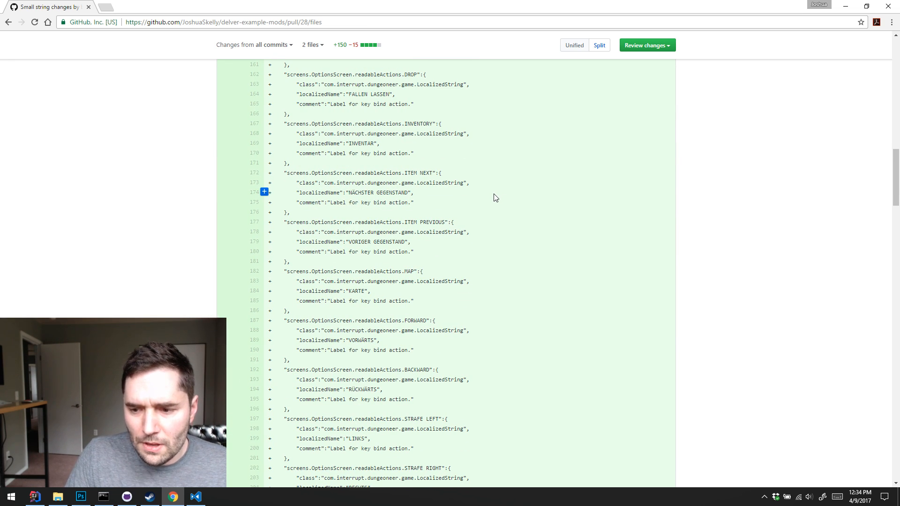
scroll(495, 197, up, 3)
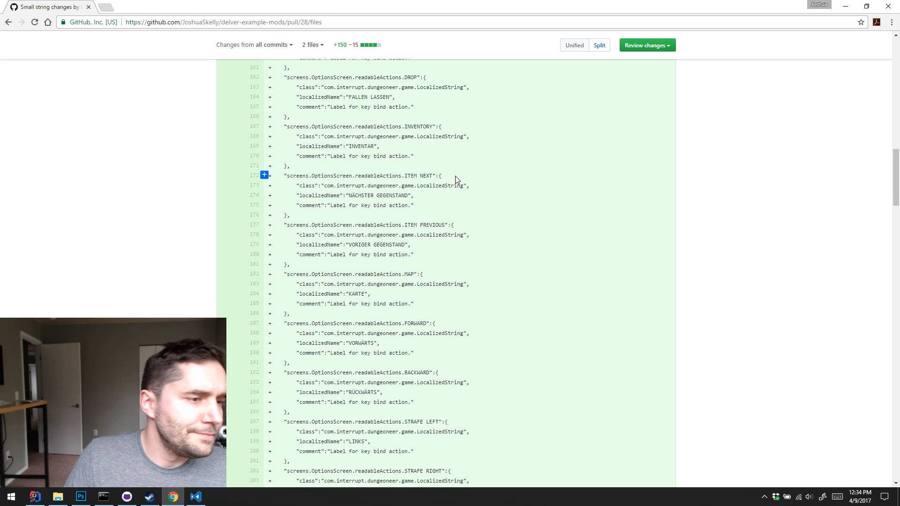
Review the remaining German strings.dat changes, from the key bind labels through the wand names to the adjective forms
scroll(443, 155, up, 1)
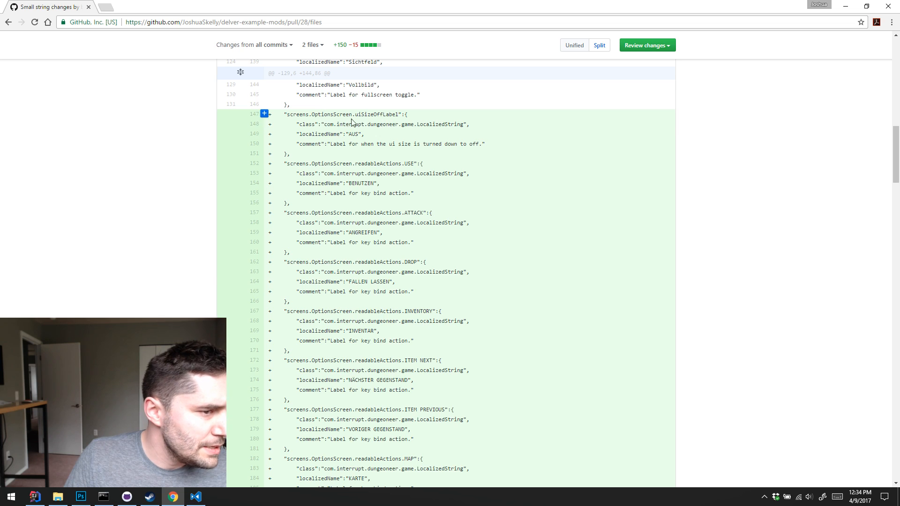
drag(299, 114, 359, 115)
scroll(389, 125, down, 4)
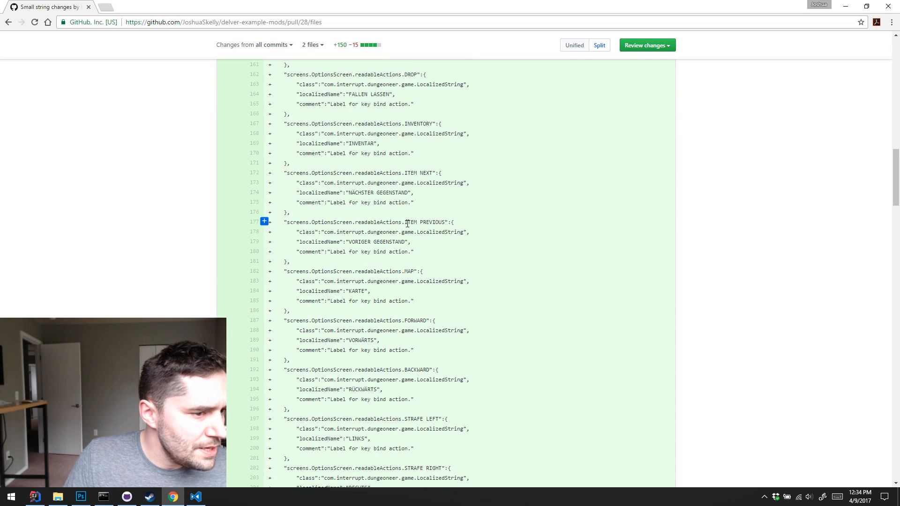
drag(407, 223, 442, 221)
scroll(451, 219, down, 20)
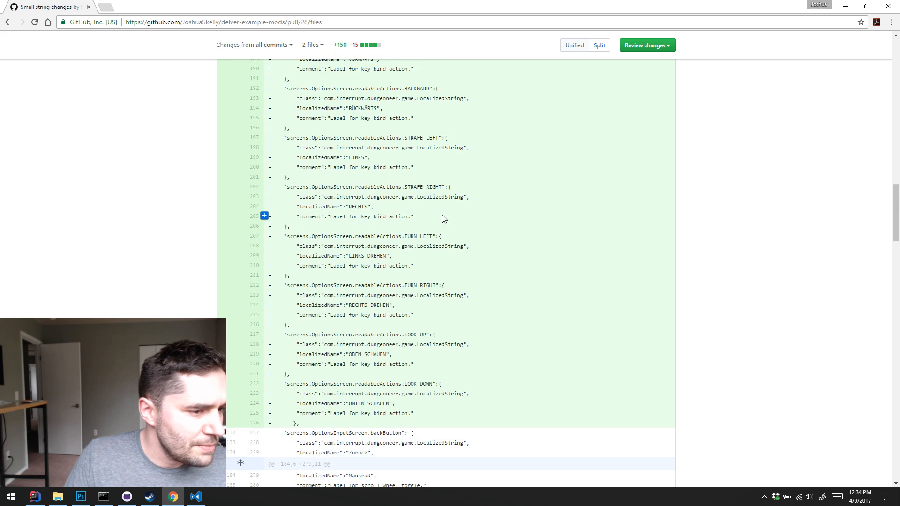
scroll(436, 213, down, 15)
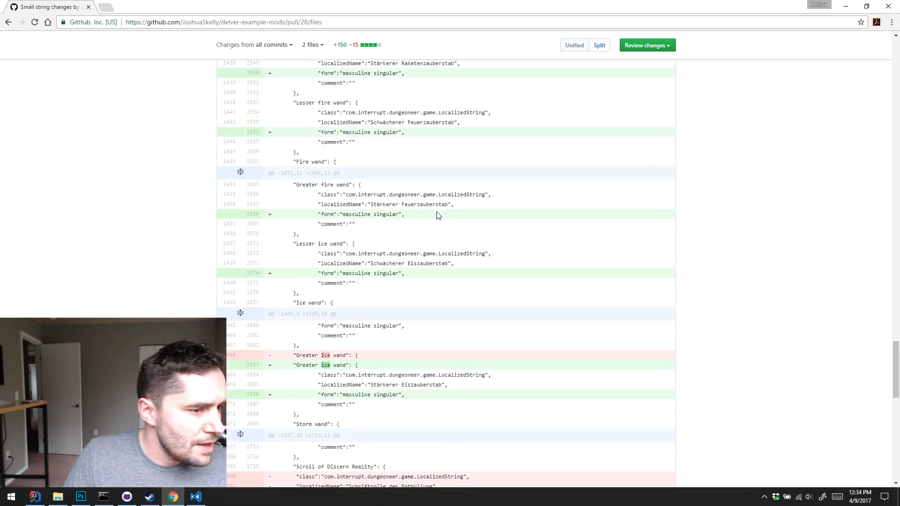
scroll(532, 187, down, 5)
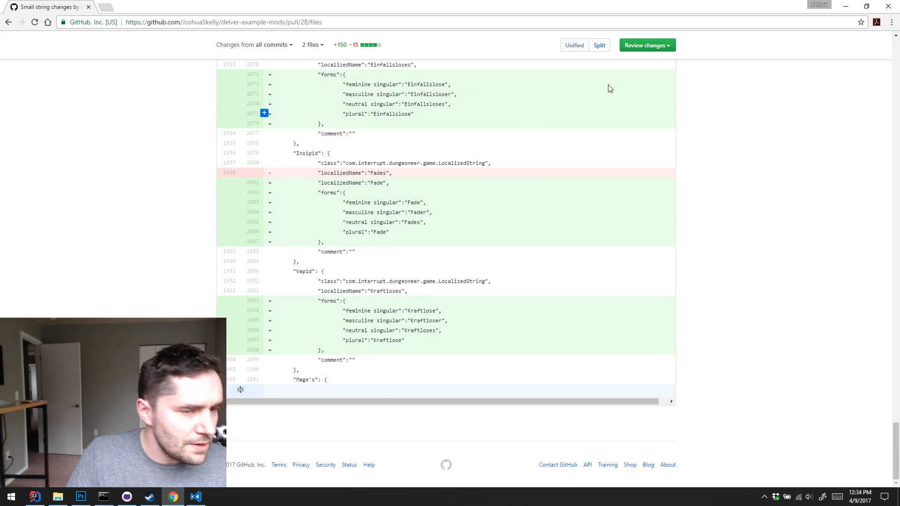
scroll(642, 139, up, 15)
scroll(625, 158, up, 20)
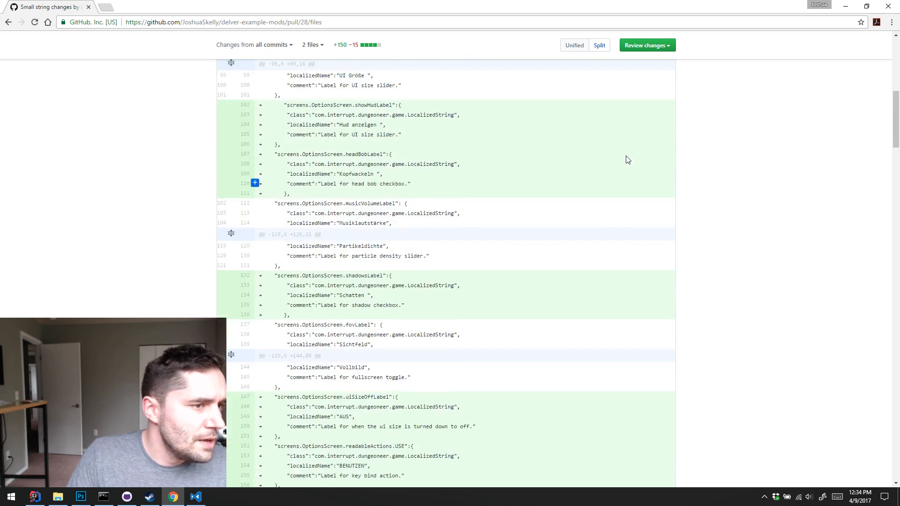
Return to the pull request's conversation and merge Small string changes #28 into master
click(265, 165)
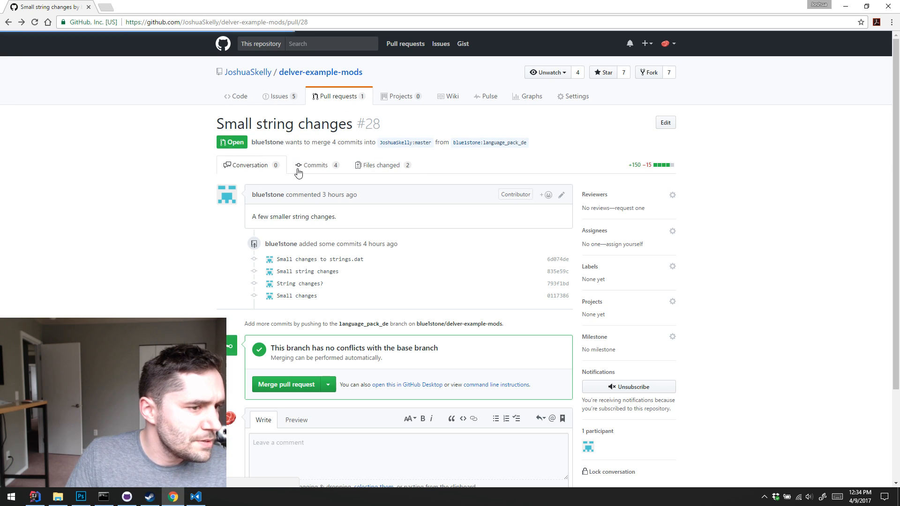
scroll(331, 319, down, 2)
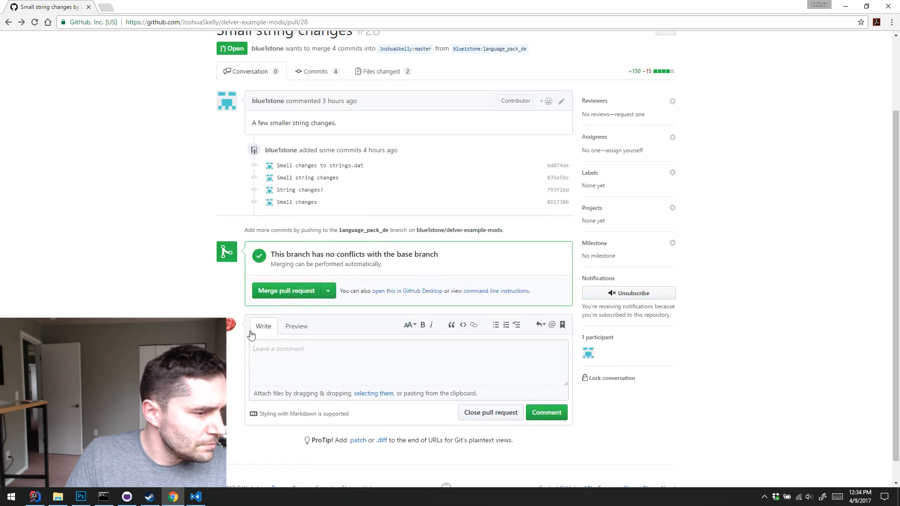
click(290, 291)
click(289, 308)
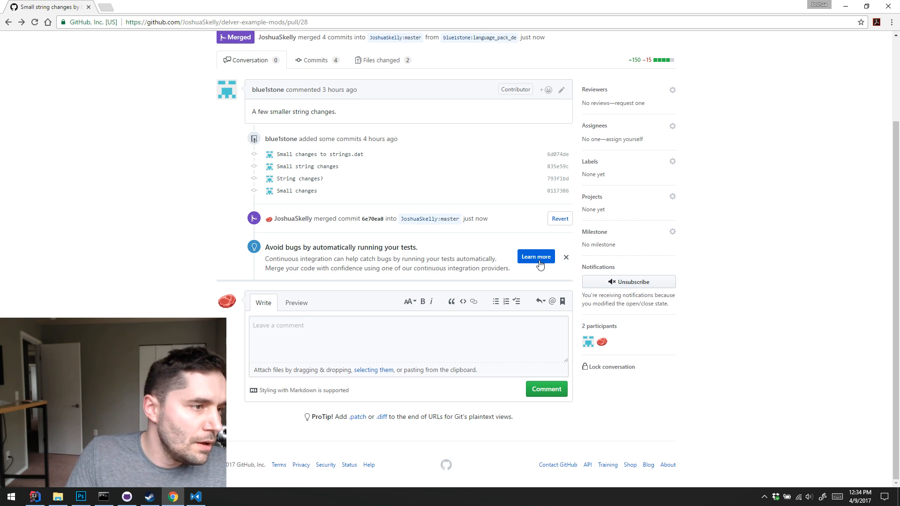
scroll(802, 225, up, 3)
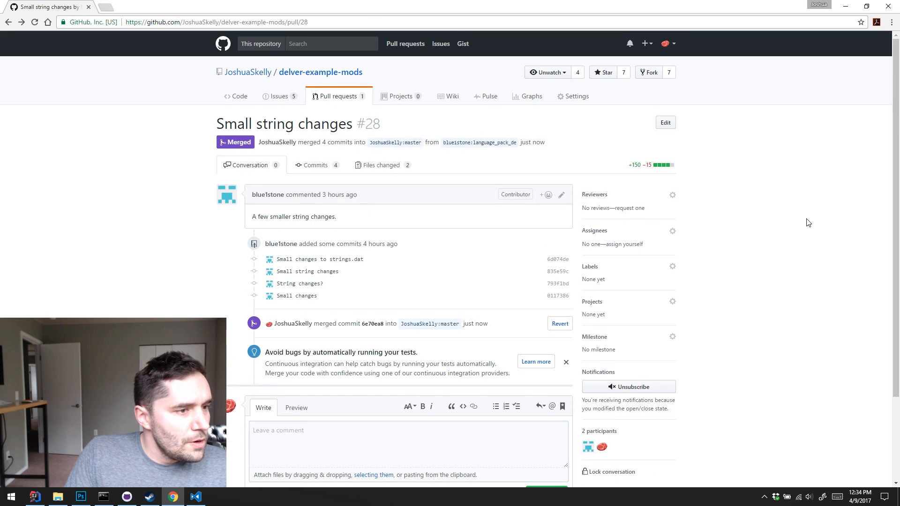
Clear the desktop by closing the browser page and the command prompt and minimizing IntelliJ IDEA
key(ctrl+w)
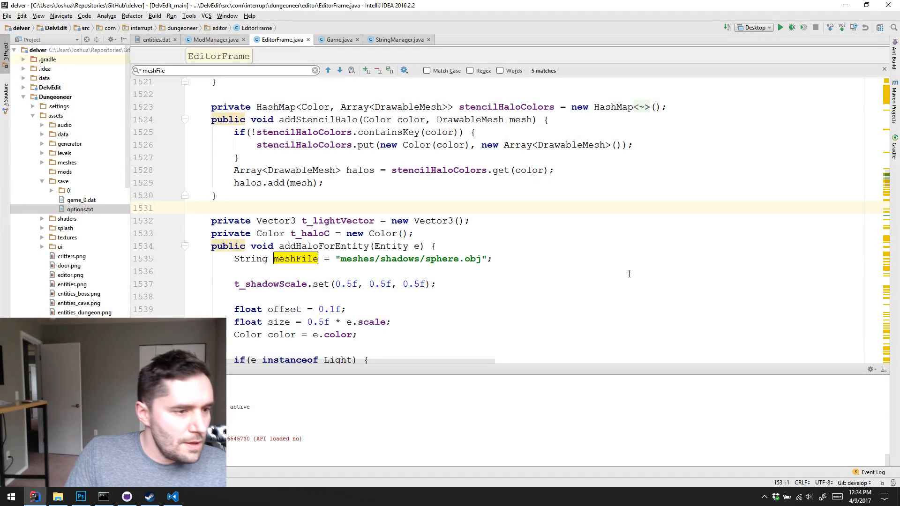
click(629, 272)
click(629, 240)
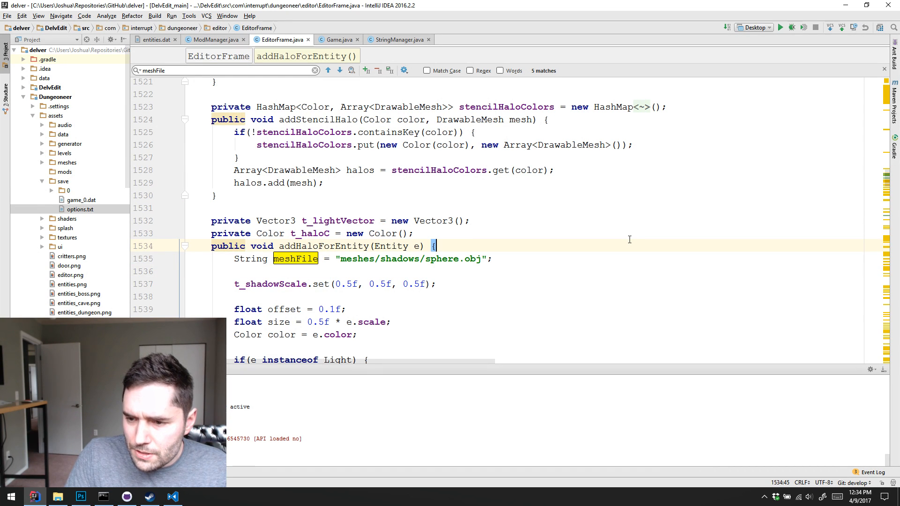
click(599, 233)
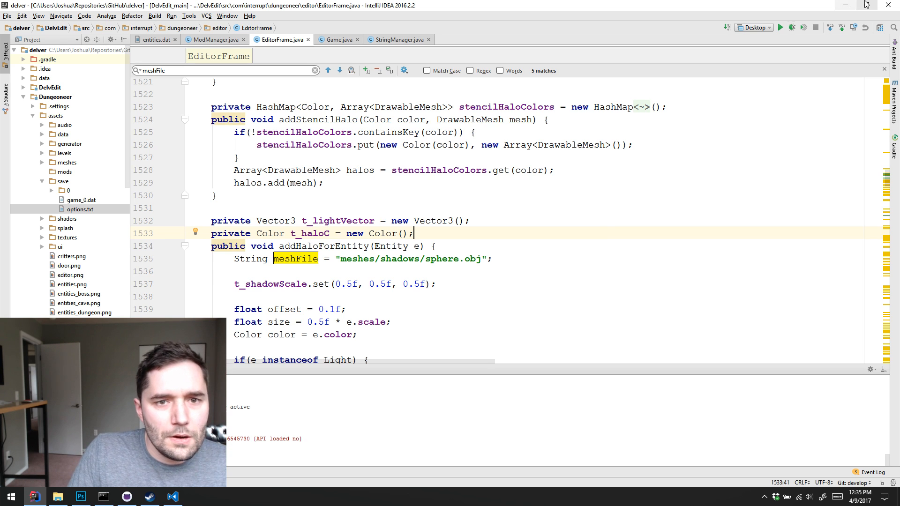
click(845, 5)
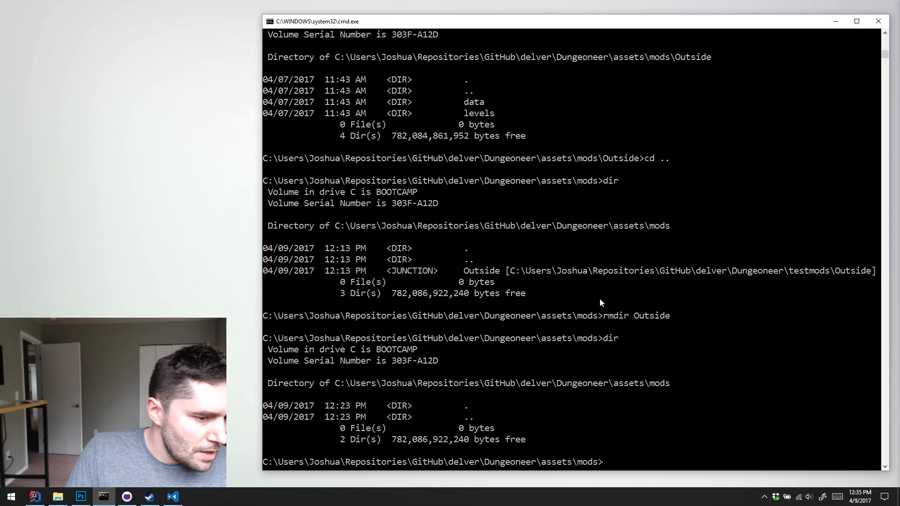
click(877, 22)
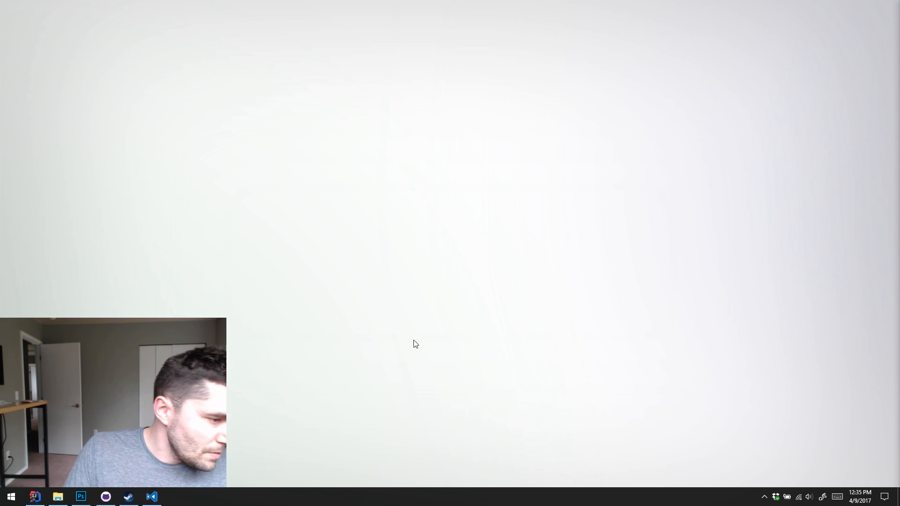
Switch to Steam and show Delver in the games library
click(128, 496)
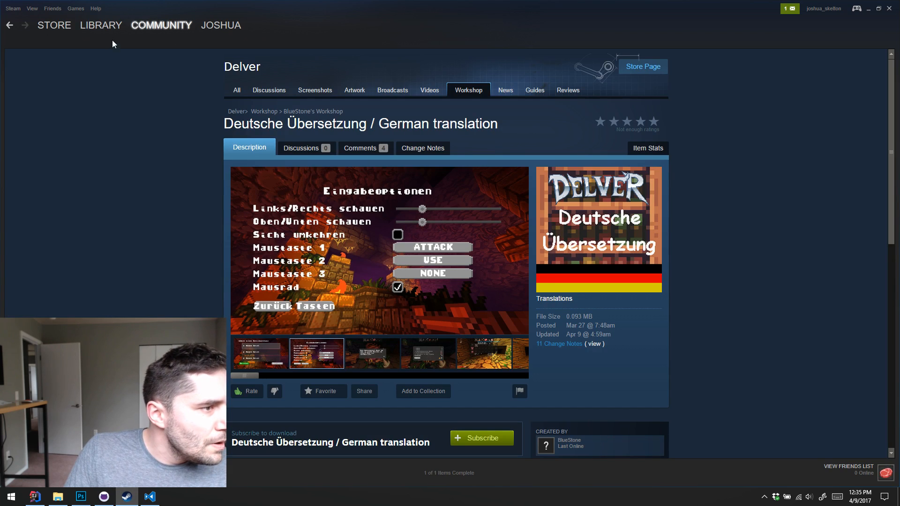
click(100, 26)
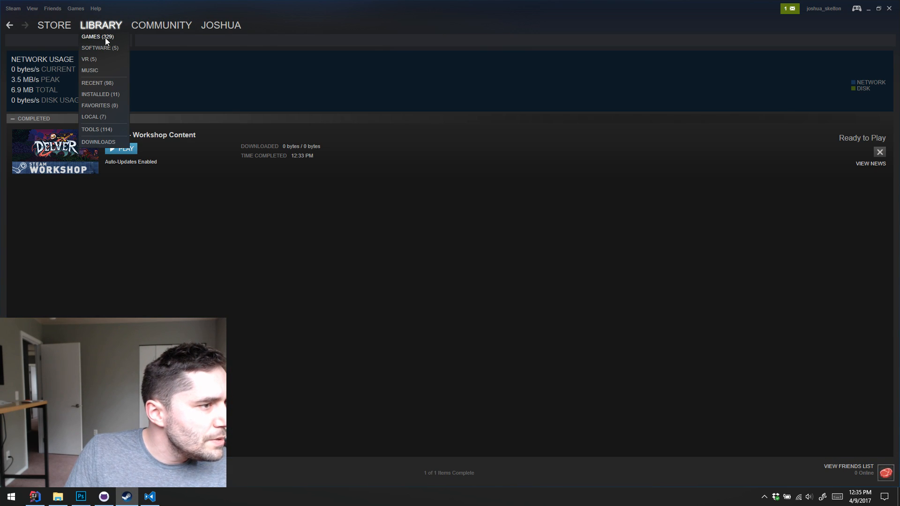
click(105, 38)
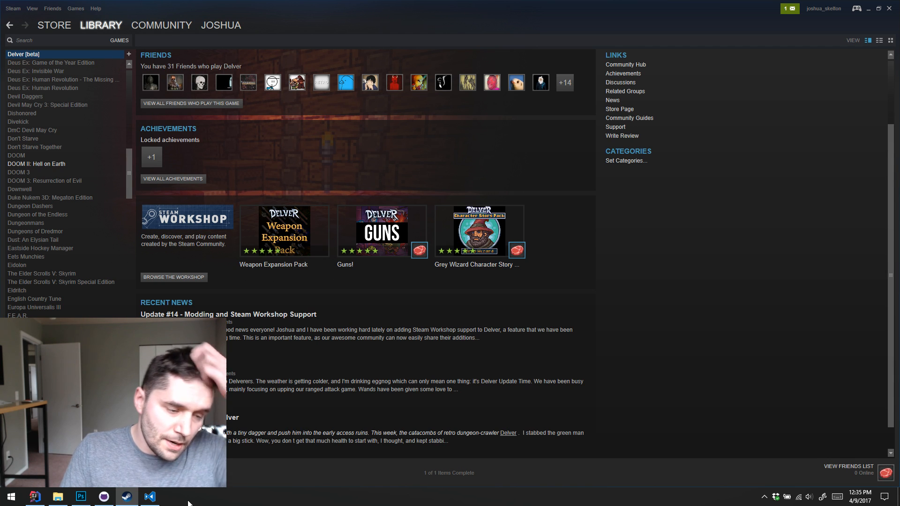
Start Sublime Text and minimize its window
click(153, 500)
click(153, 500)
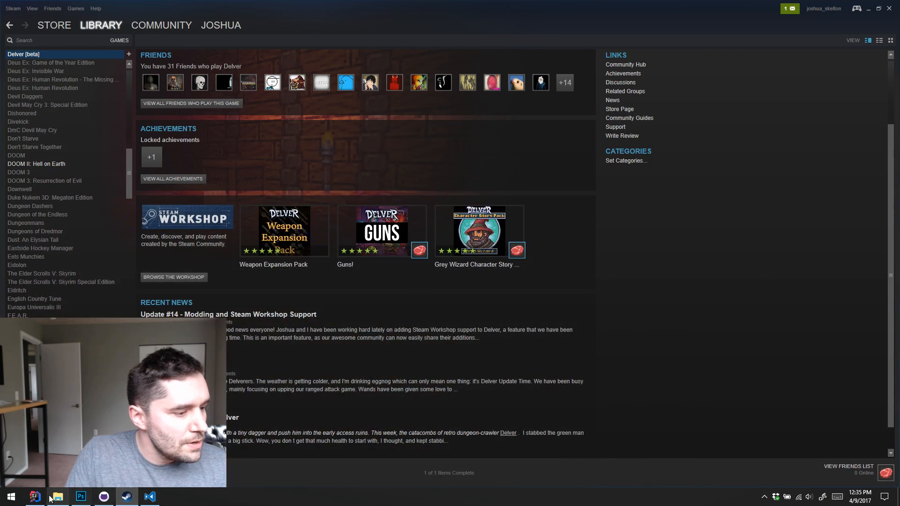
click(11, 497)
click(364, 298)
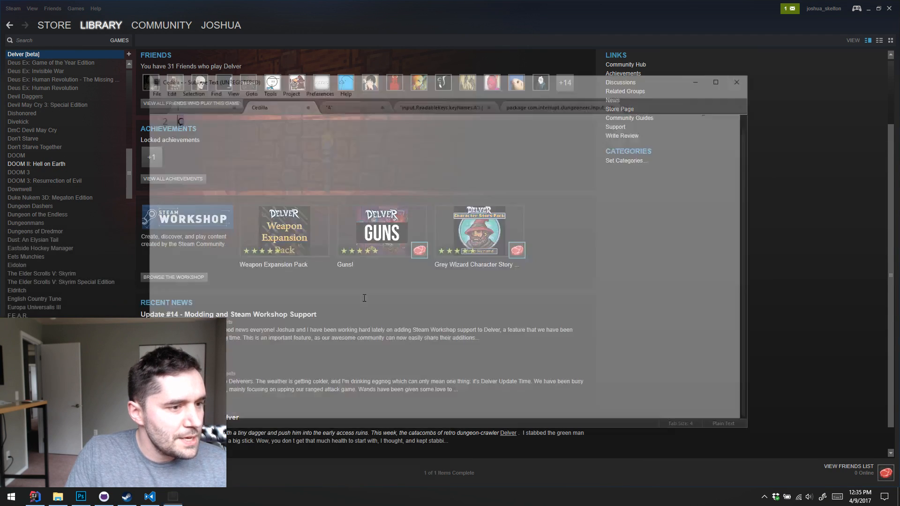
click(703, 77)
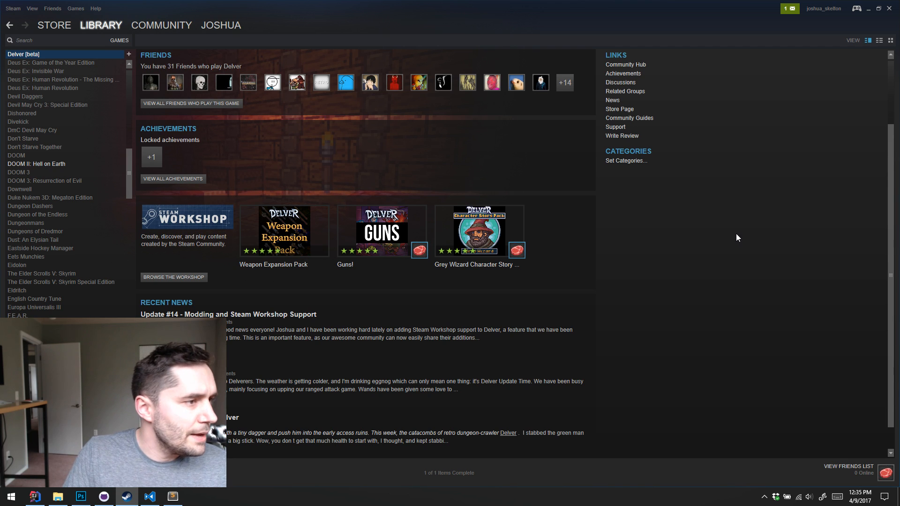
Open Delver's properties from the Steam library and browse its local game files
right_click(64, 54)
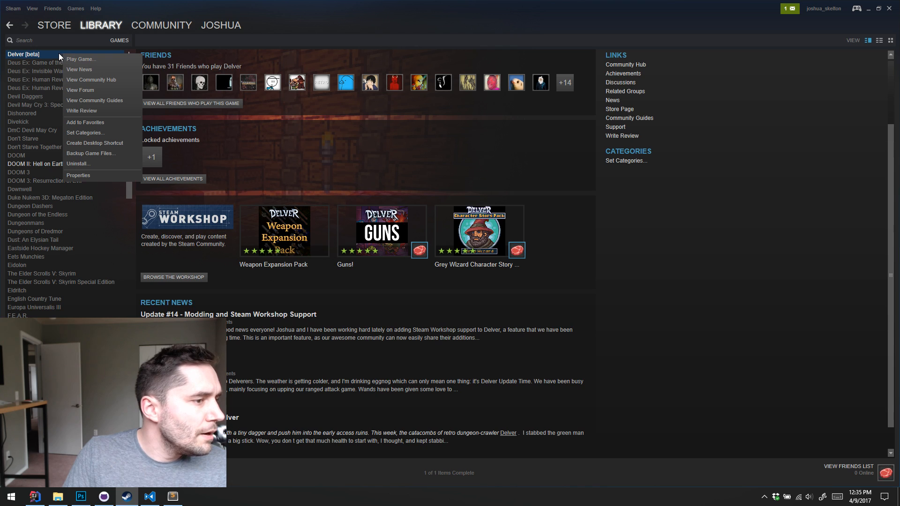
click(93, 177)
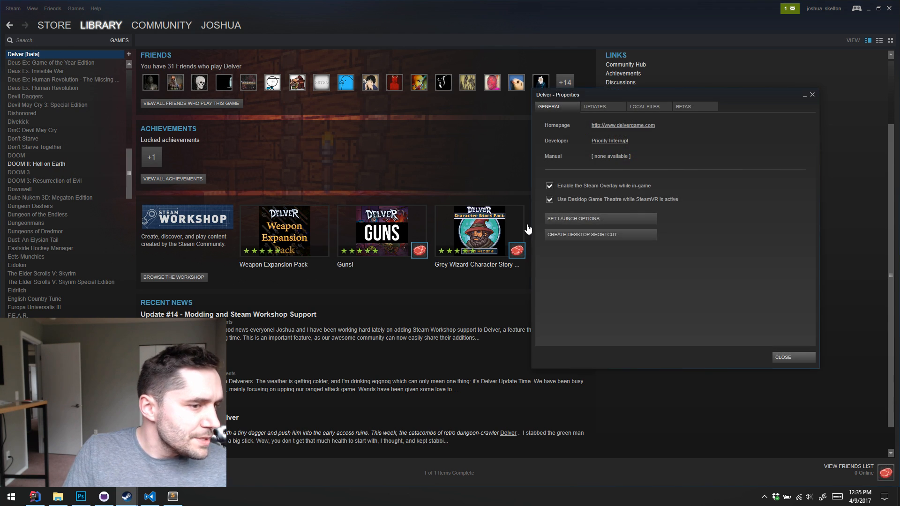
click(654, 108)
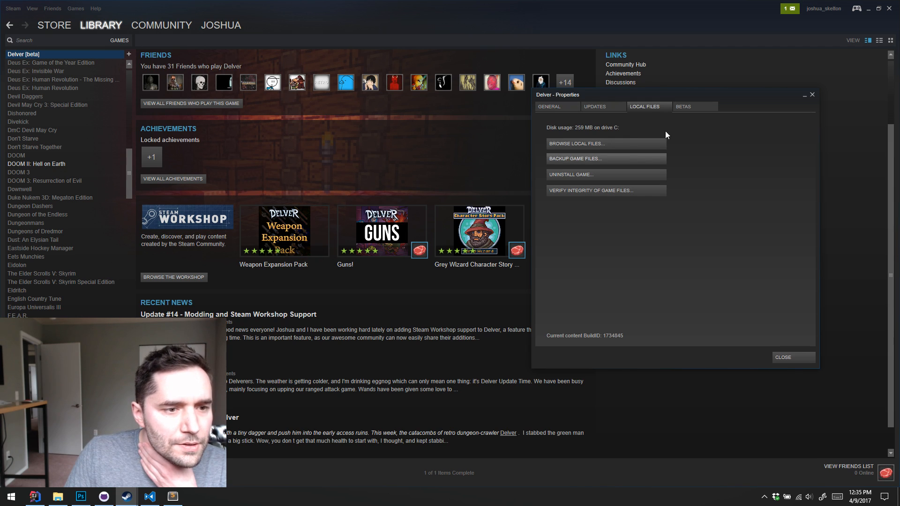
click(630, 147)
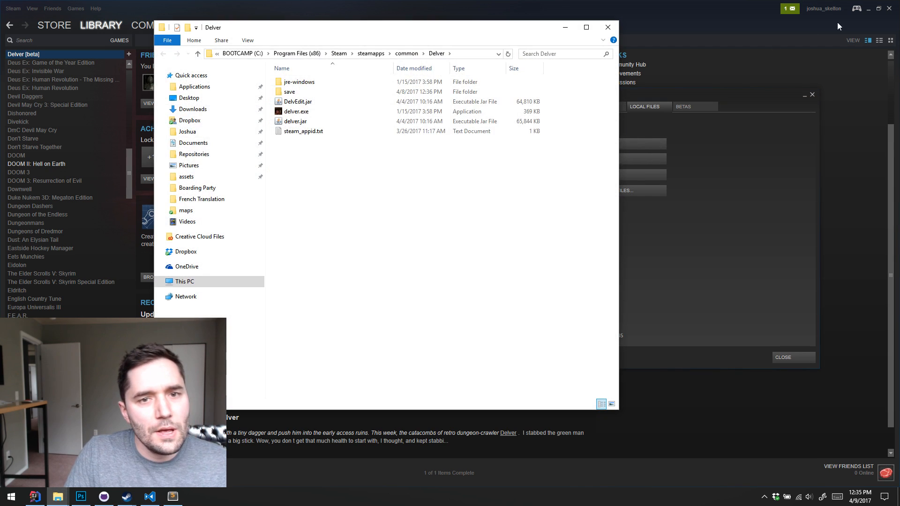
Minimize Steam, close the Delver properties and move the Delver folder window toward the upper-left part of the desktop
click(868, 9)
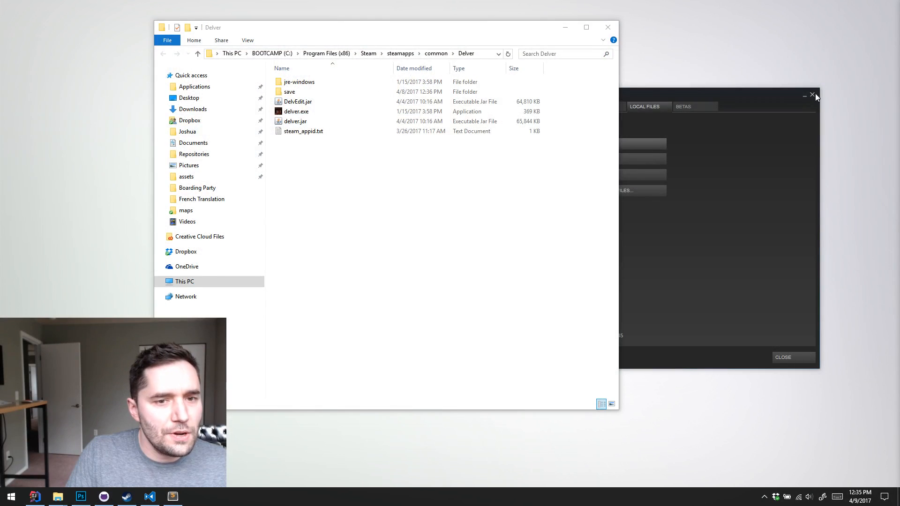
click(813, 95)
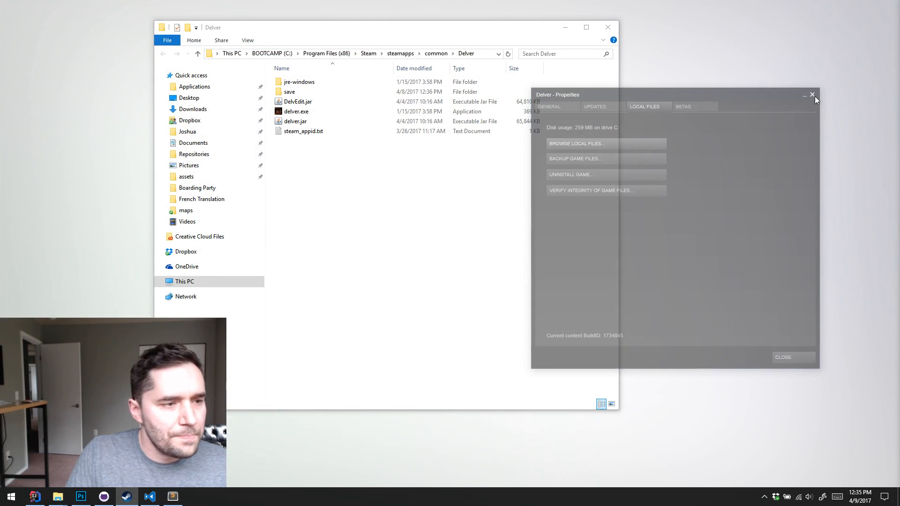
drag(426, 29, 330, 33)
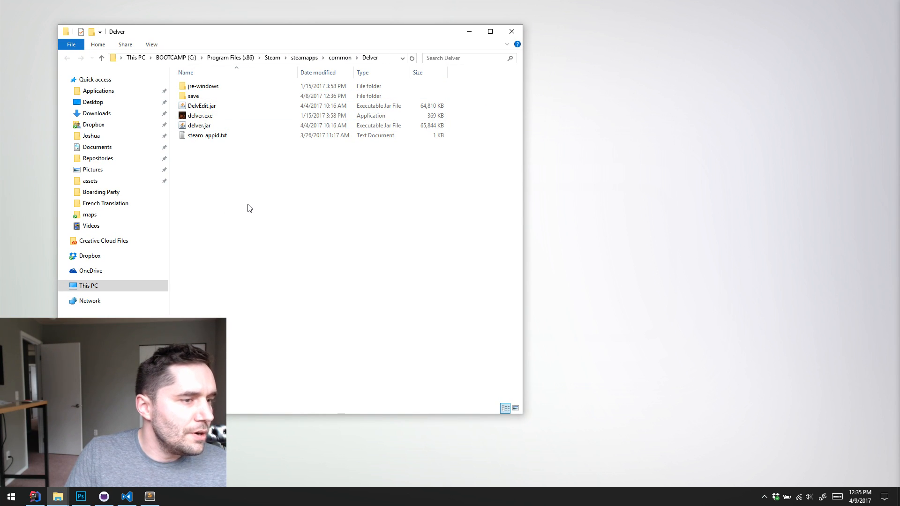
drag(361, 39, 337, 33)
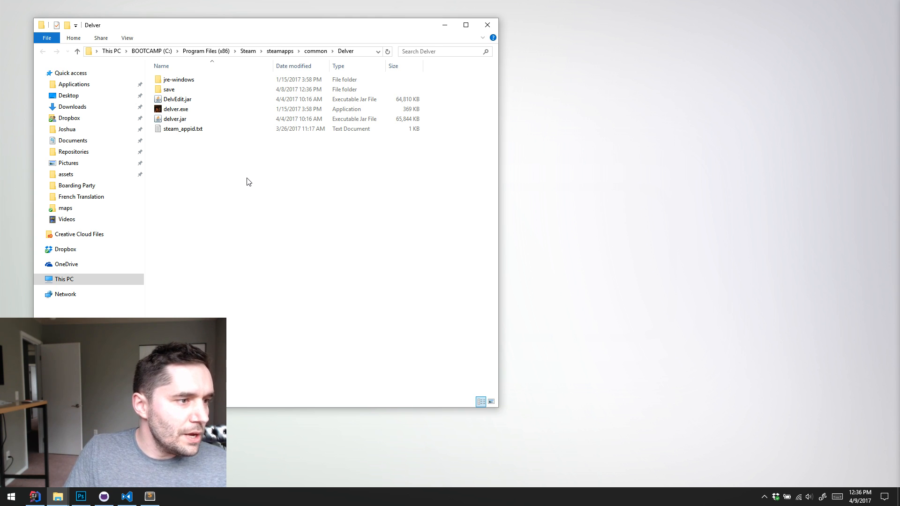
Create a new folder named mods inside the Delver installation folder
right_click(230, 174)
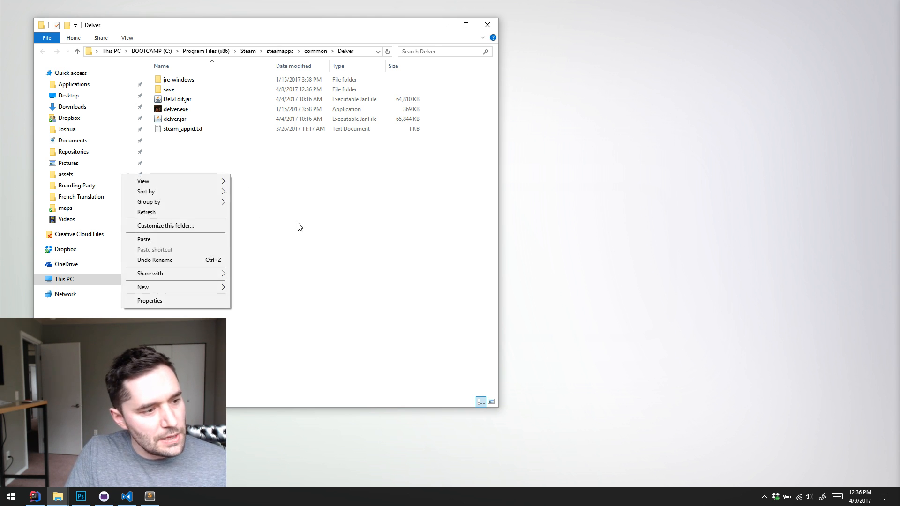
mouse_move(195, 288)
click(257, 287)
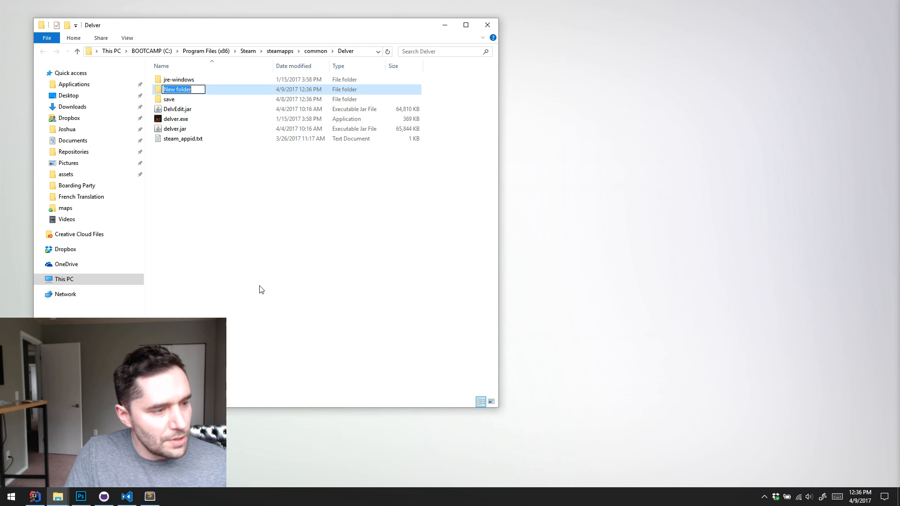
text(mods)
key(Return)
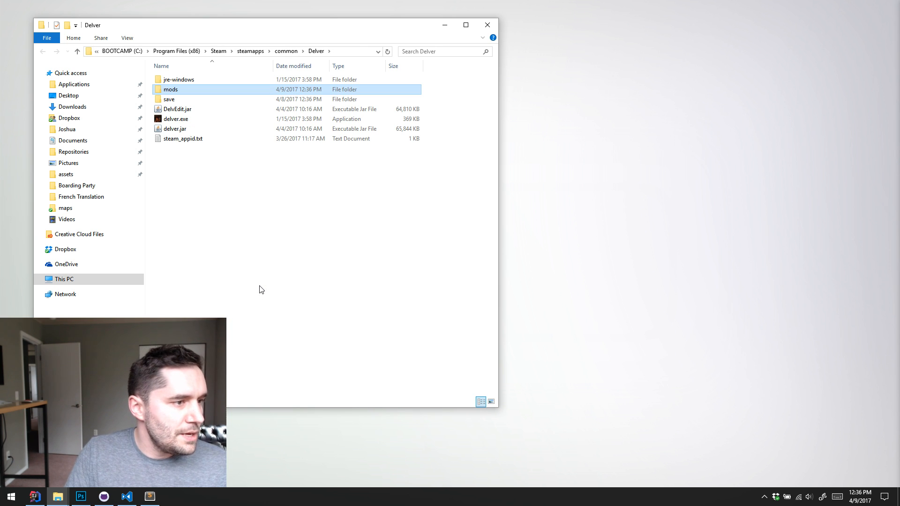
click(296, 197)
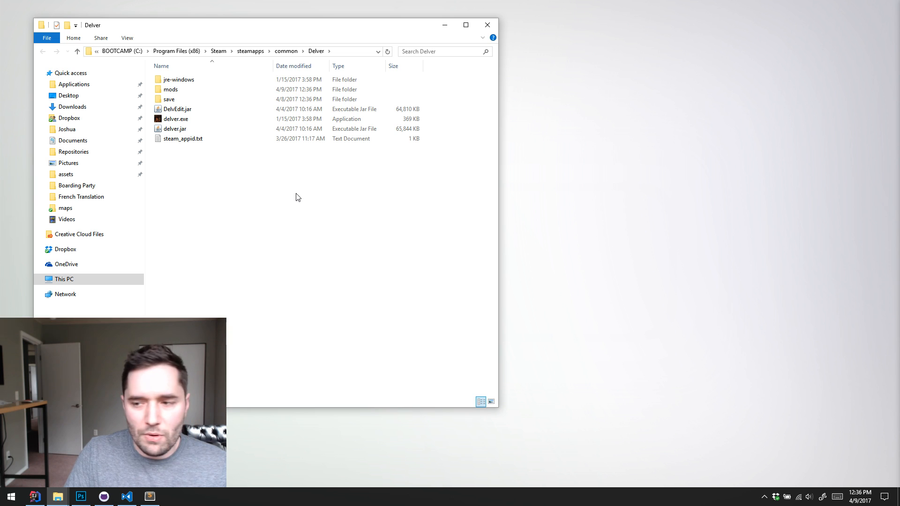
Open delver.jar as an archive with 7-Zip
click(178, 129)
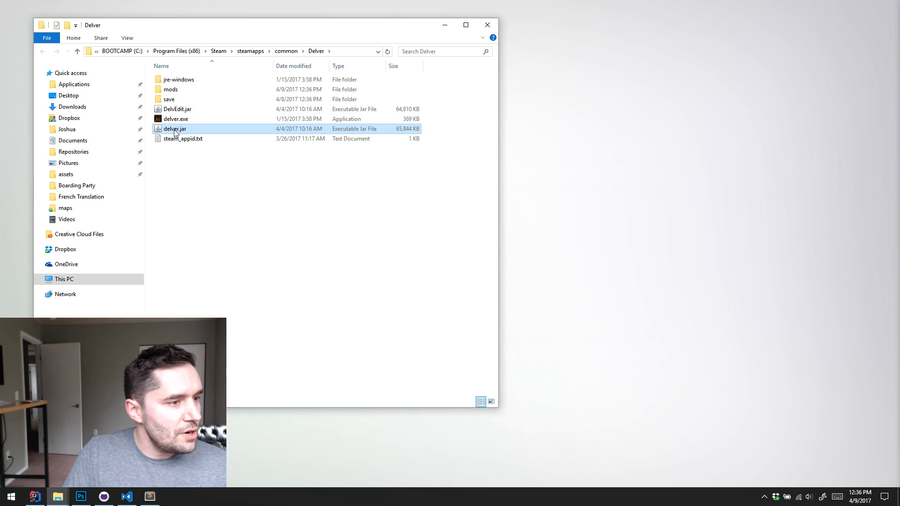
right_click(175, 132)
mouse_move(130, 148)
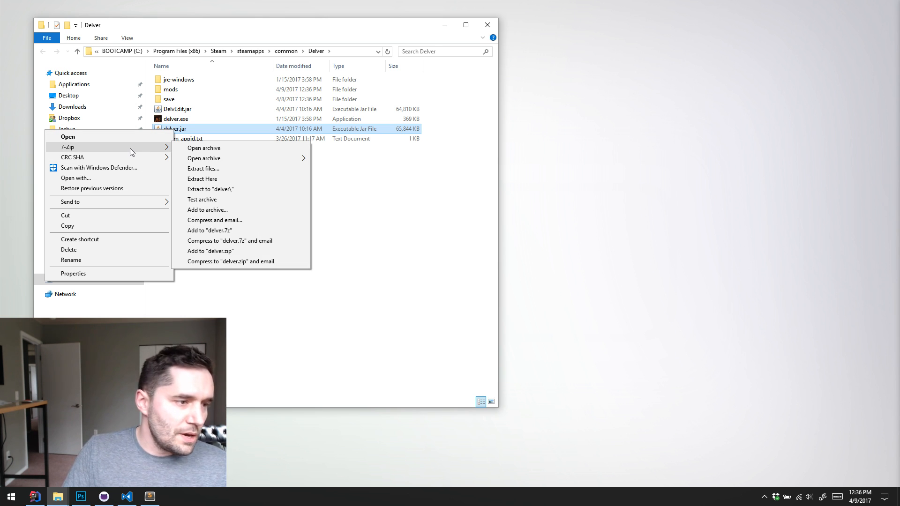
click(236, 148)
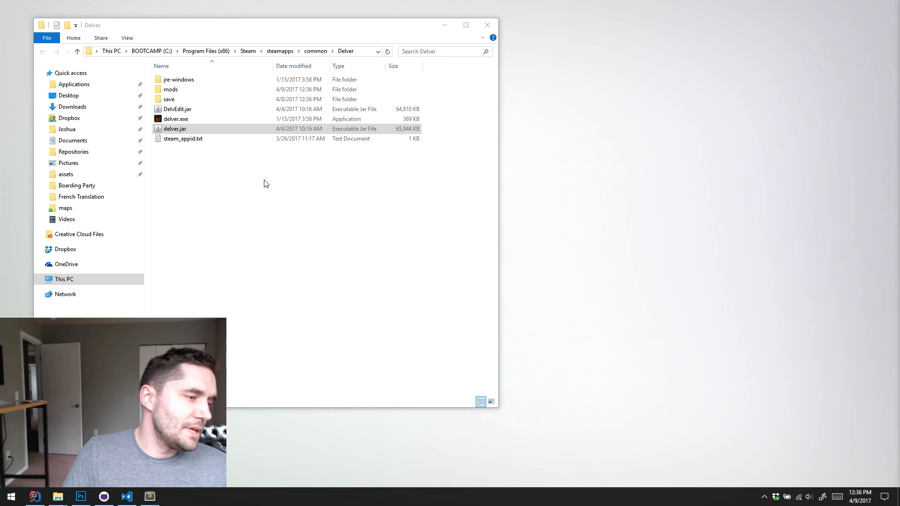
Open the delver.jar archive in 7-Zip and place its window beside the Delver folder window, enlarged to show more files
right_click(171, 130)
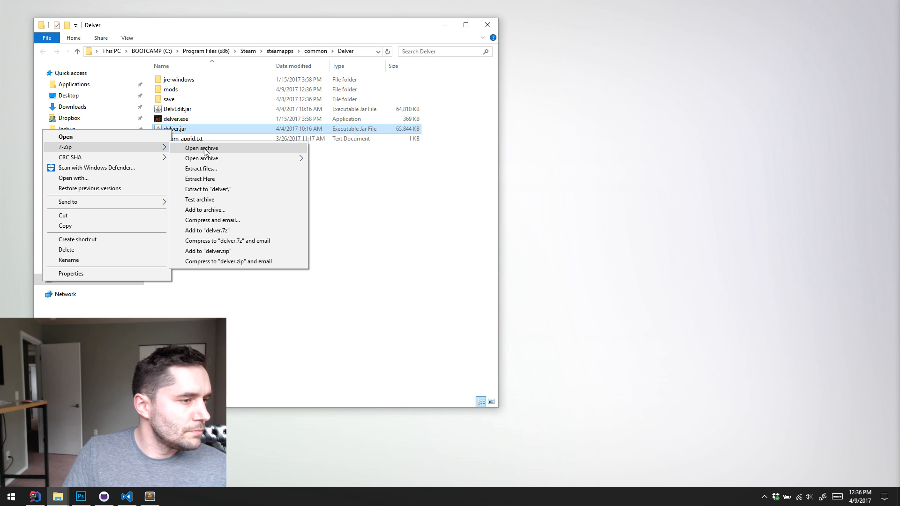
click(205, 150)
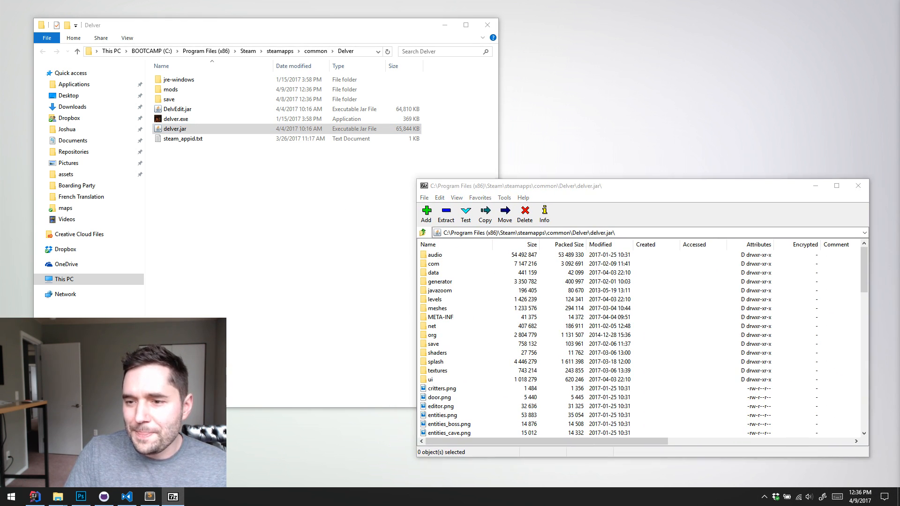
drag(676, 187, 681, 80)
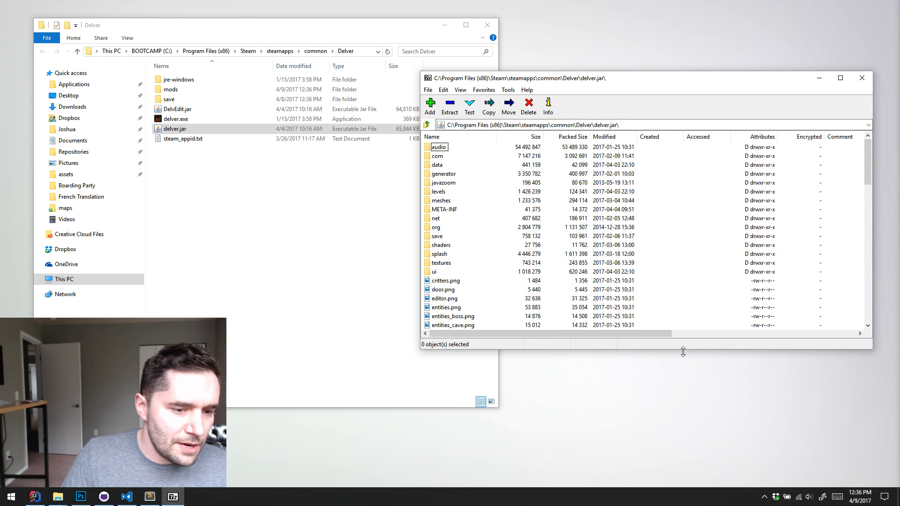
drag(682, 351, 683, 461)
Create a folder named Delver Resources inside the mods folder and open it
click(241, 203)
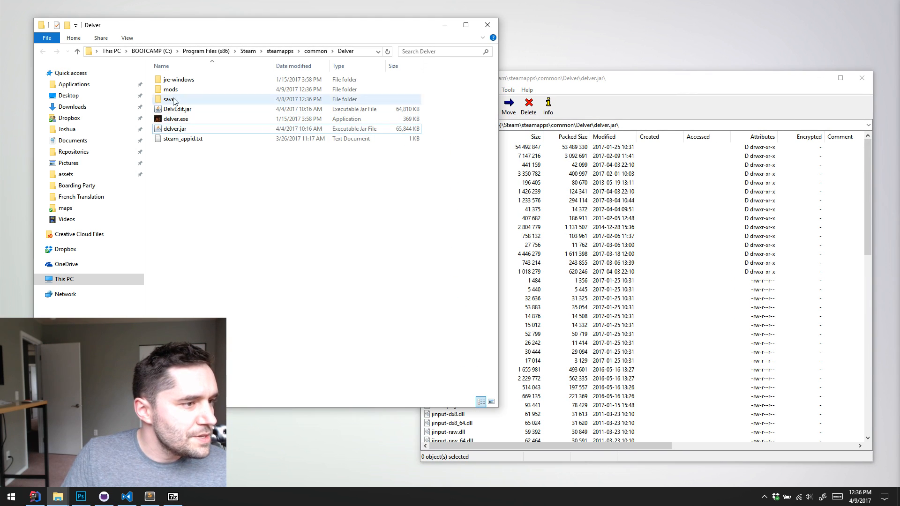
double_click(170, 89)
right_click(190, 112)
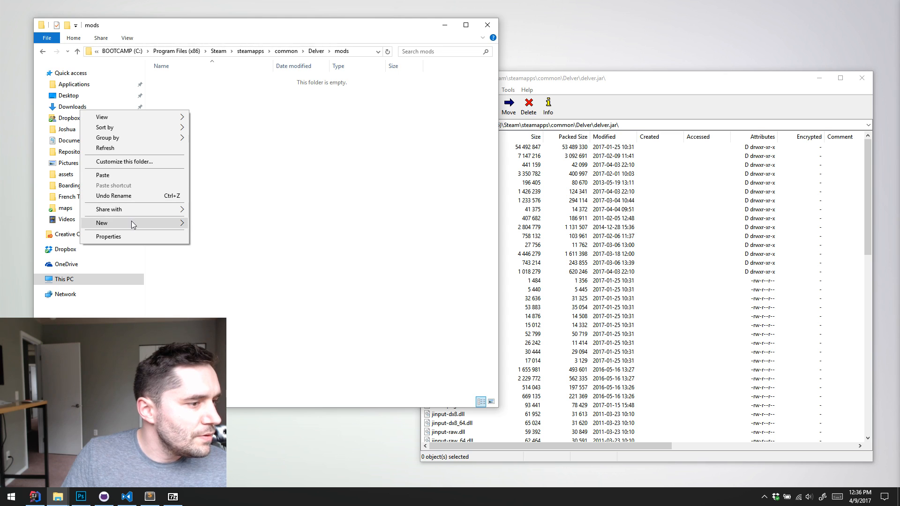
mouse_move(131, 224)
click(220, 224)
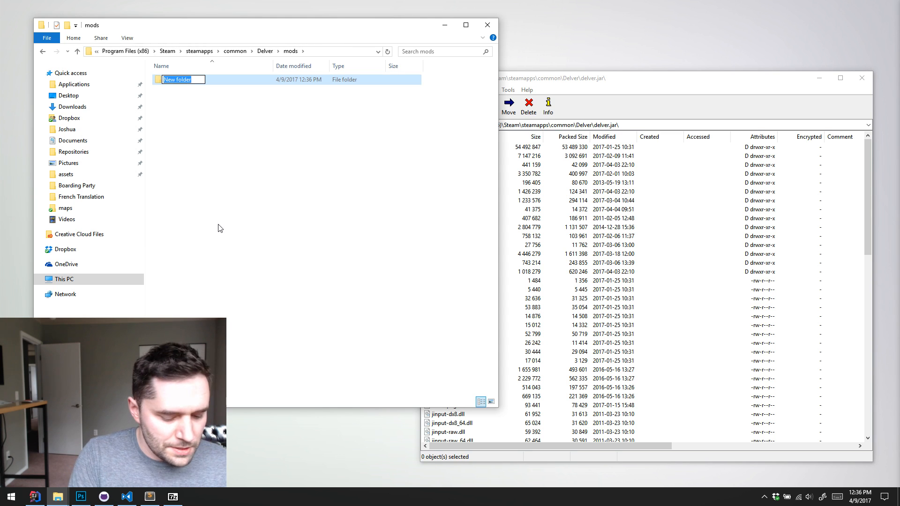
text(Delver Resources)
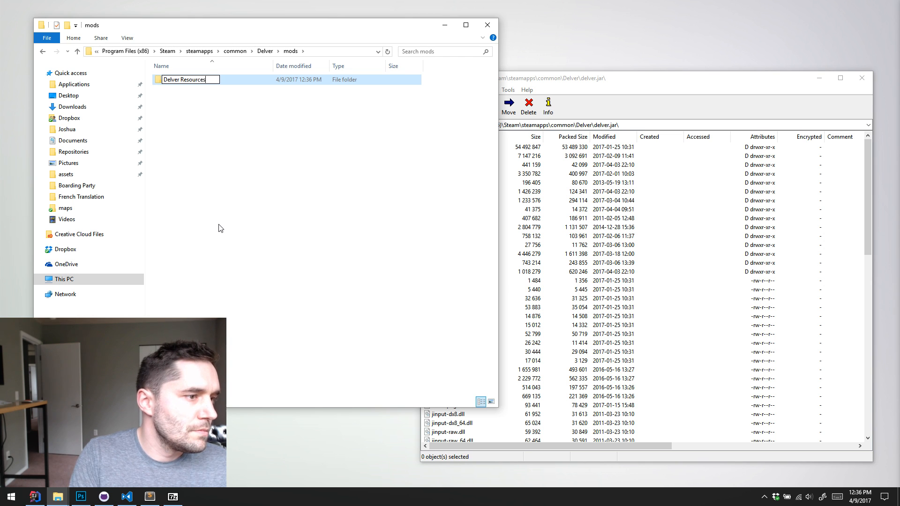
key(Return)
key(Return)
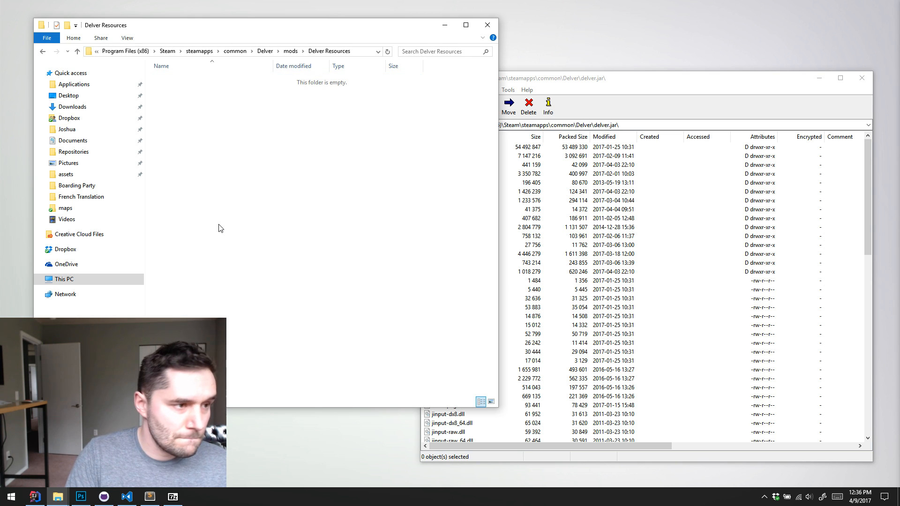
Extract the entire contents of delver.jar into the Delver Resources folder, replacing all duplicate files, and close the archive
click(590, 196)
key(ctrl+a)
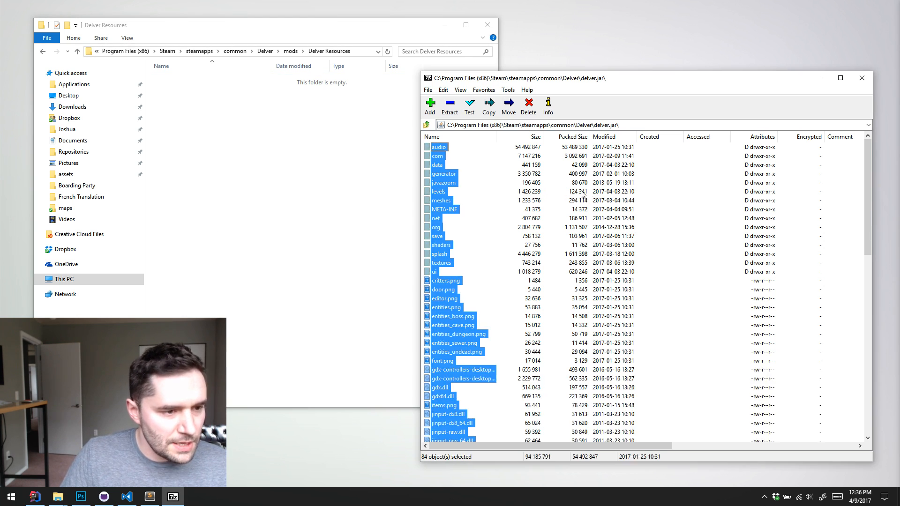
drag(273, 196, 276, 196)
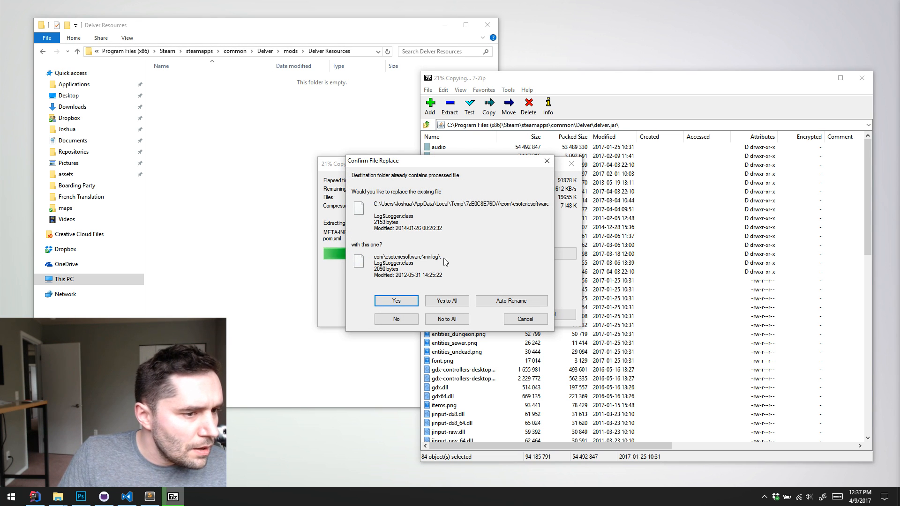
click(447, 300)
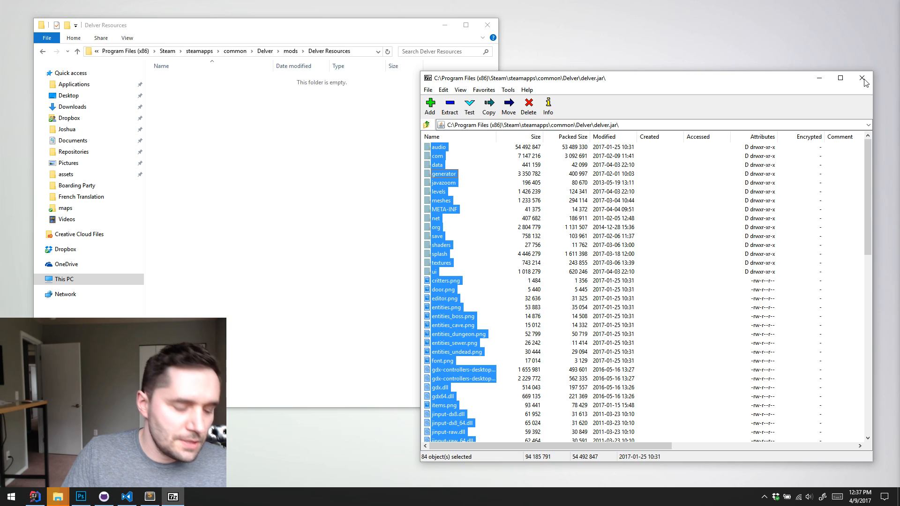
click(349, 324)
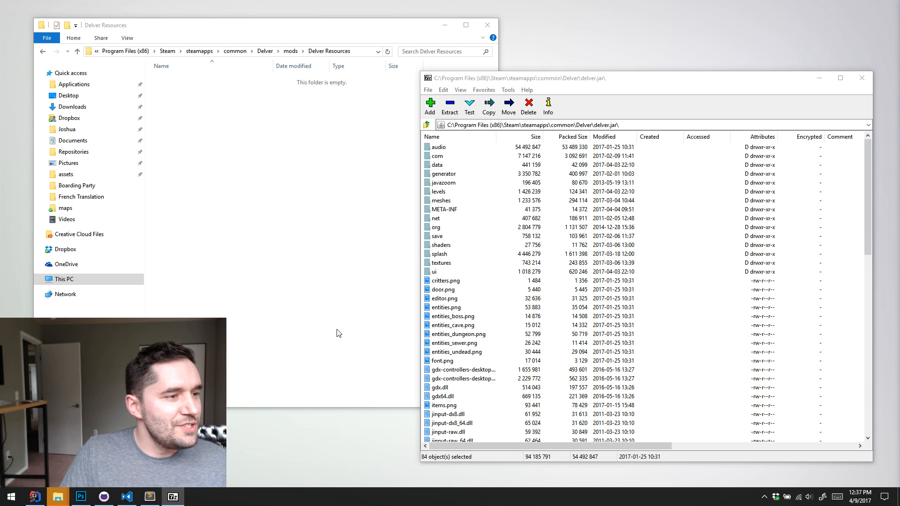
click(862, 77)
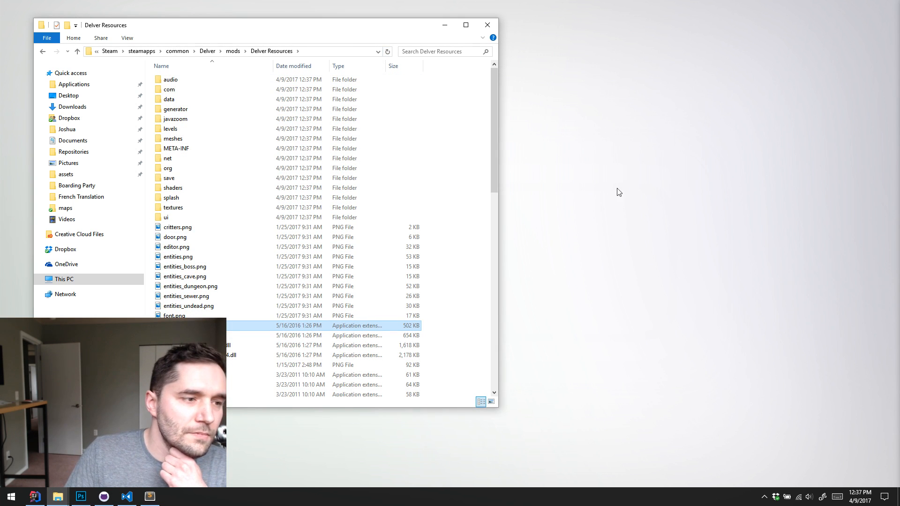
Sort the Delver Resources folder by type and delete all DLL, DYLIB and JNILIB library files
drag(427, 30, 549, 31)
scroll(510, 203, down, 10)
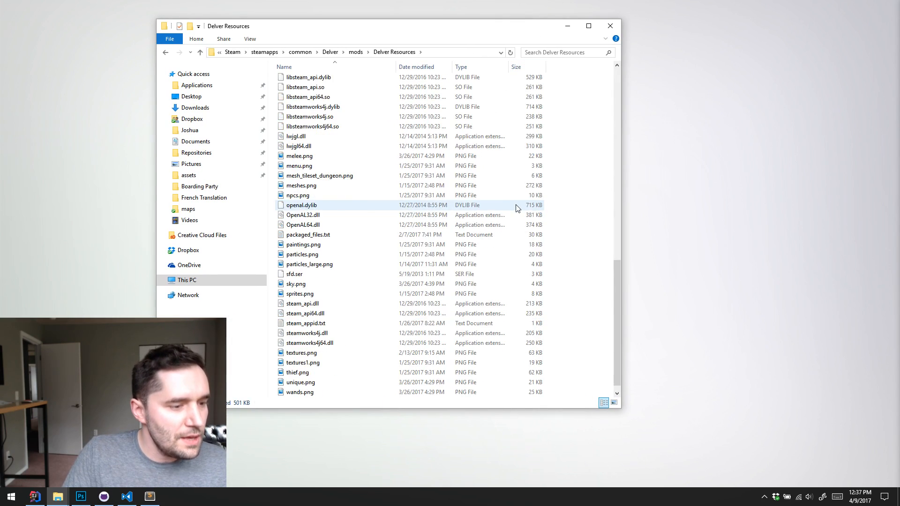
scroll(517, 209, up, 10)
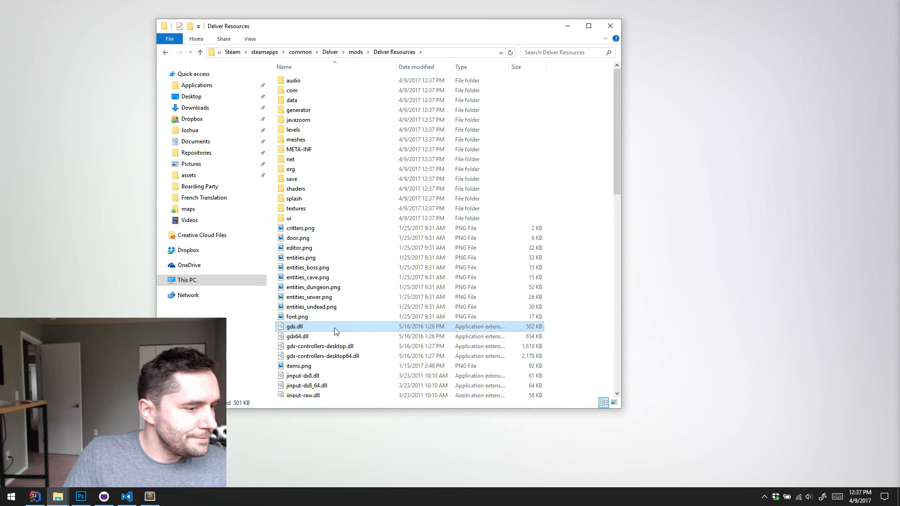
scroll(379, 300, down, 10)
scroll(370, 295, up, 10)
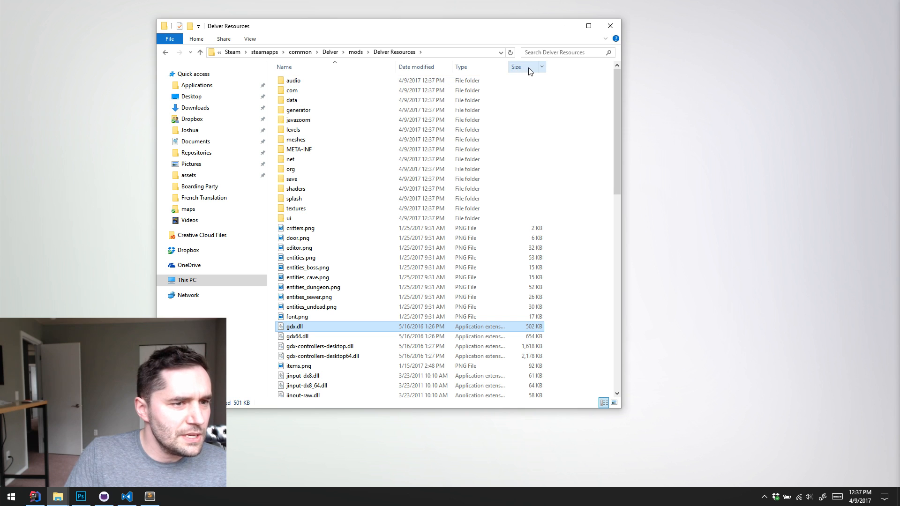
click(474, 68)
scroll(382, 300, down, 2)
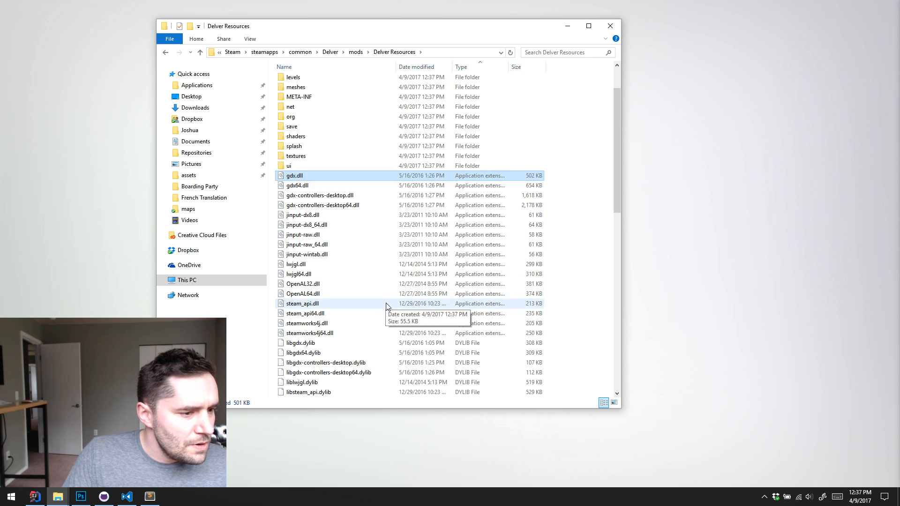
scroll(400, 375, down, 4)
shift+click(406, 303)
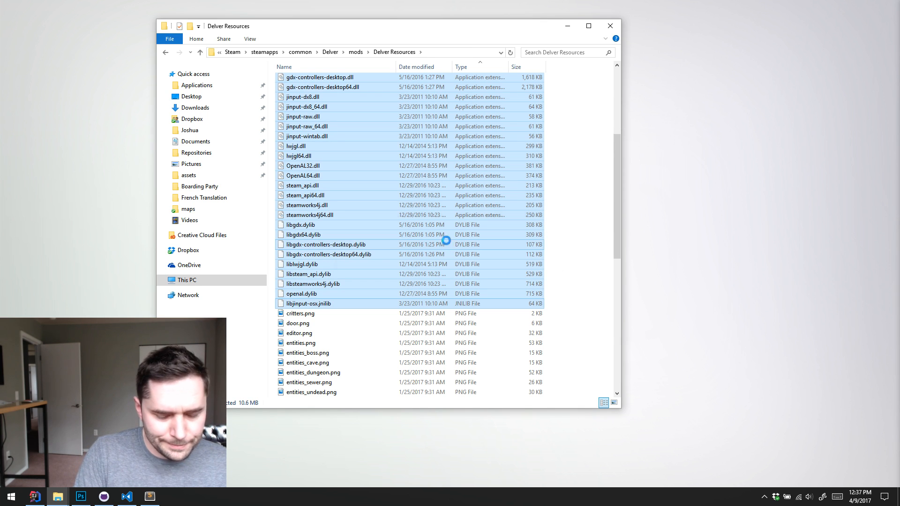
key(shift+Delete)
key(Return)
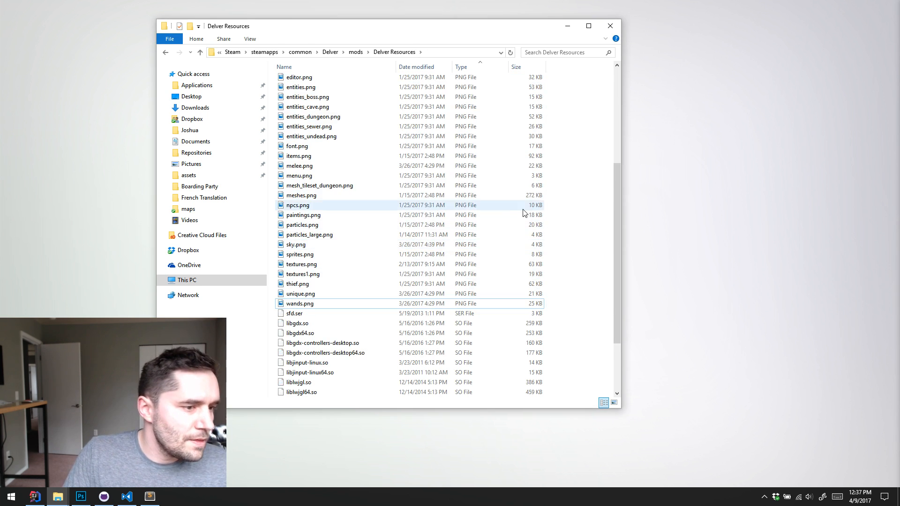
Delete all the SO library files and sfd.ser from the Delver Resources folder
drag(617, 197, 614, 253)
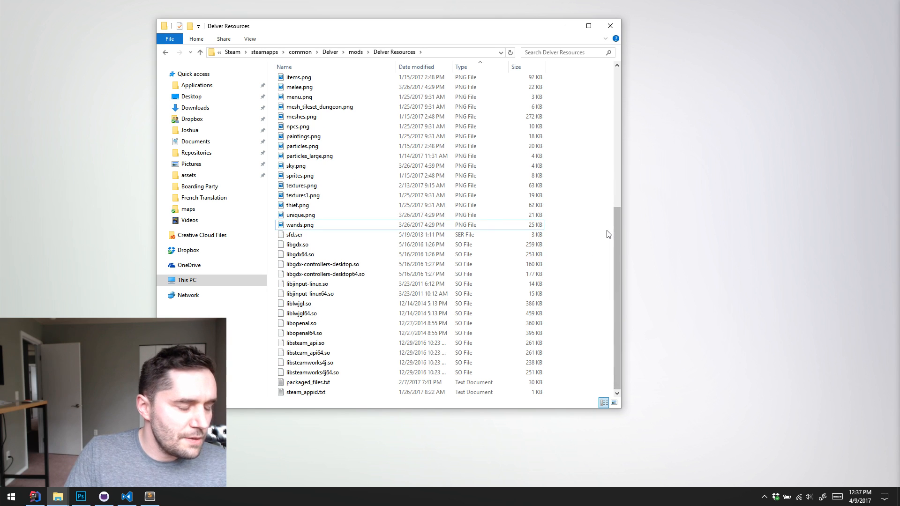
click(348, 373)
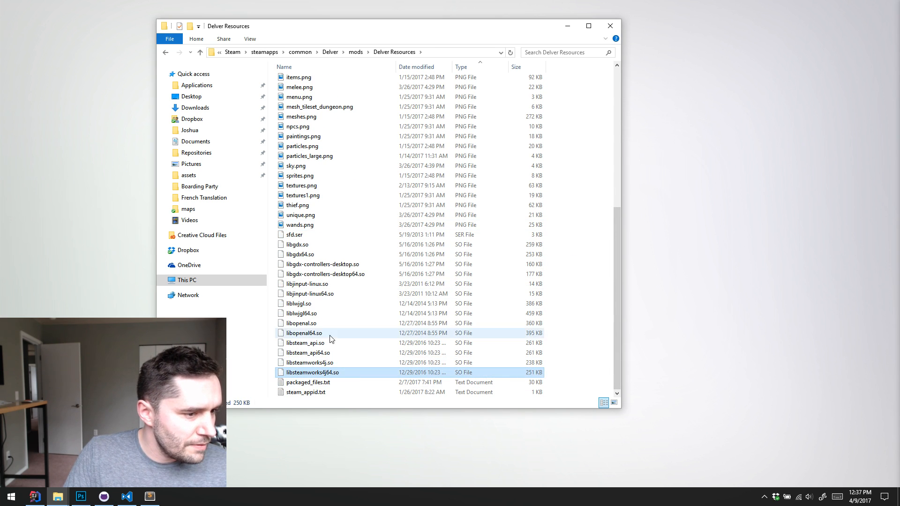
shift+click(350, 247)
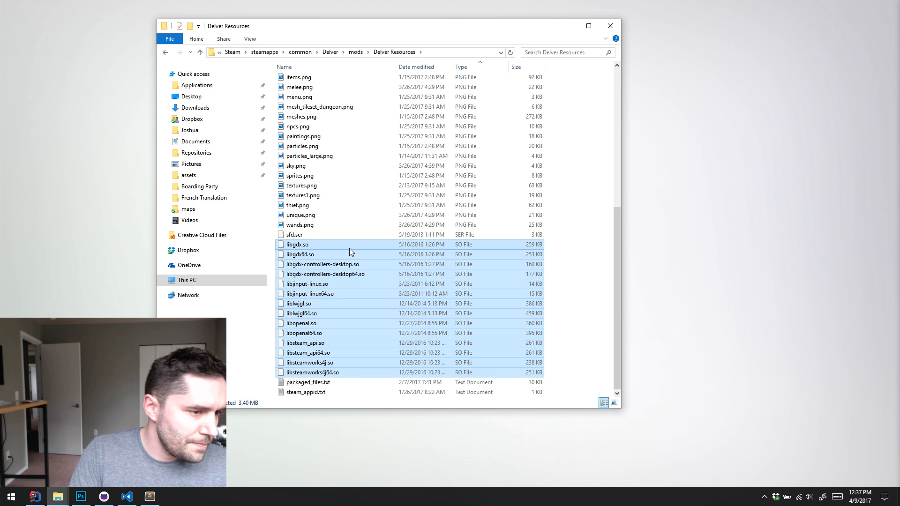
key(Delete)
click(334, 372)
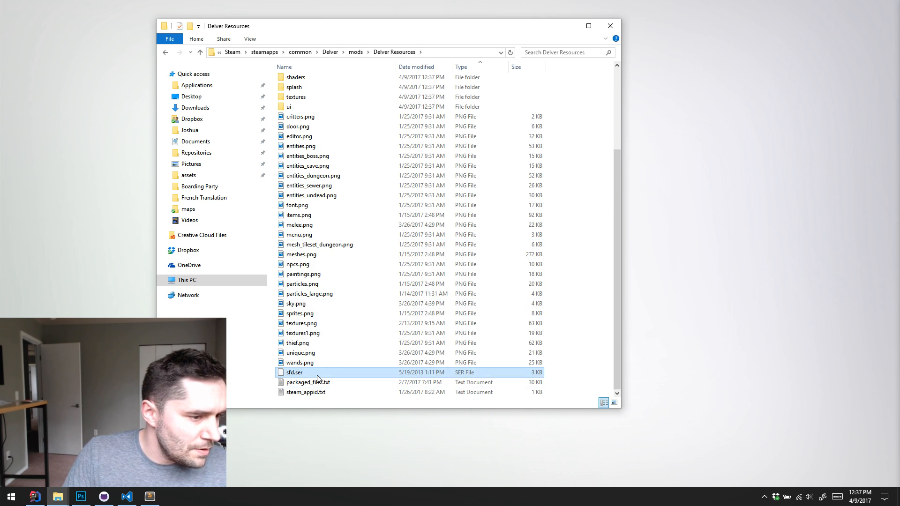
key(Delete)
Delete the com, javazoom, META-INF, net, org, save and shaders folders from Delver Resources
scroll(395, 258, up, 4)
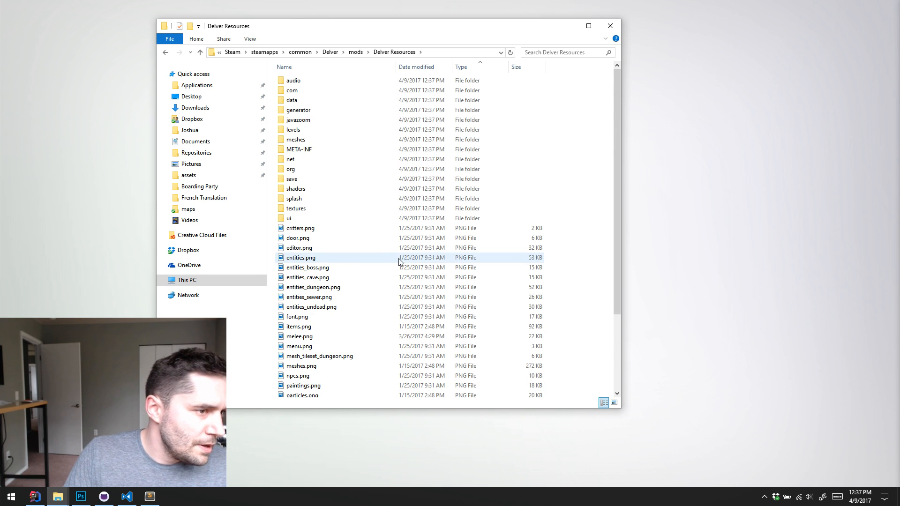
click(322, 125)
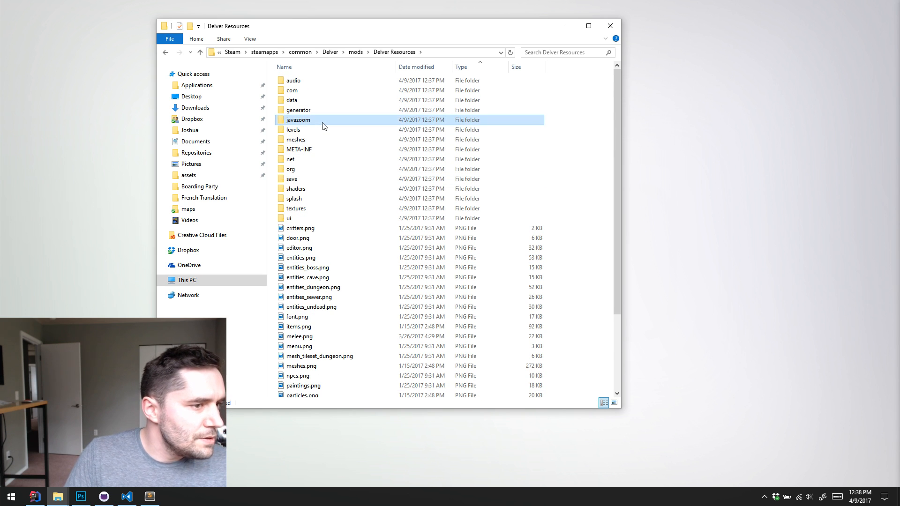
ctrl+click(303, 150)
ctrl+click(288, 160)
ctrl+click(316, 170)
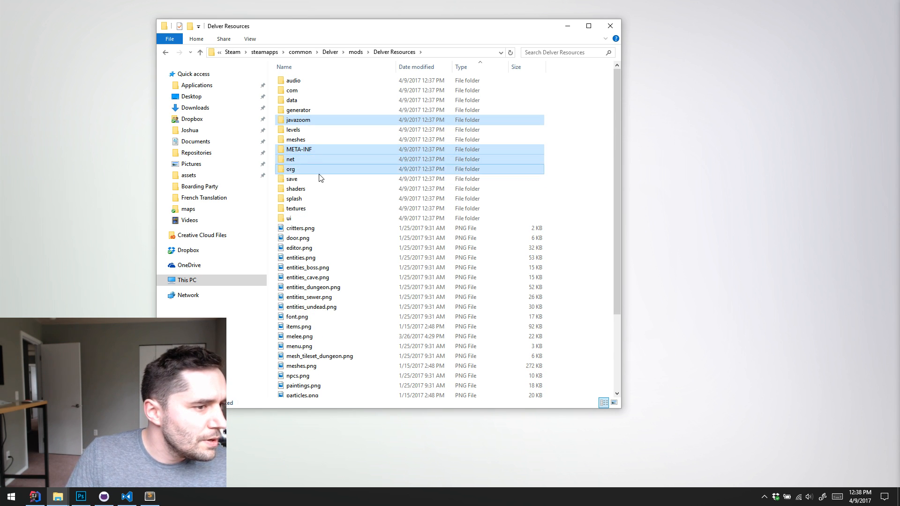
ctrl+click(335, 188)
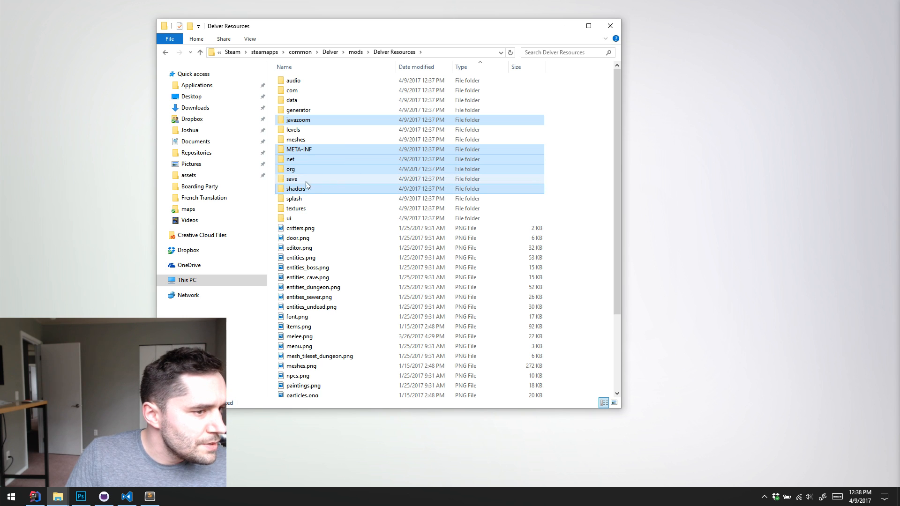
ctrl+click(306, 180)
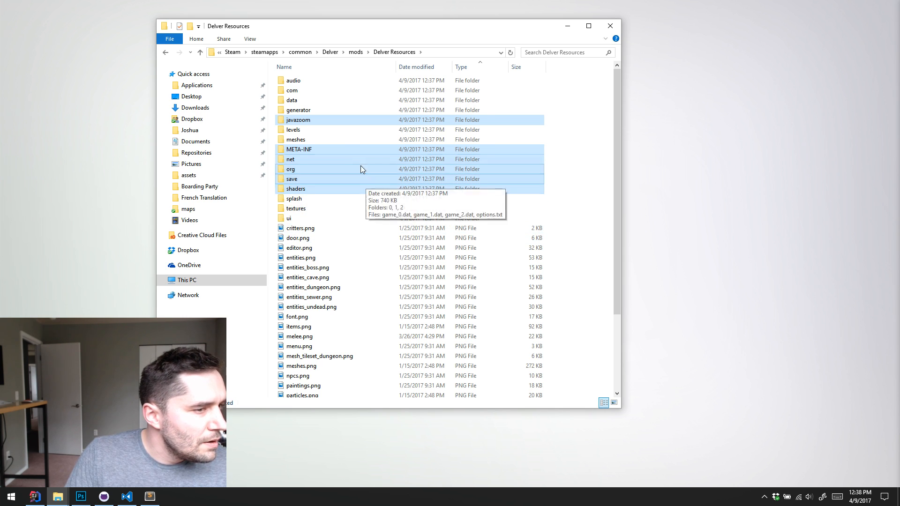
ctrl+click(330, 90)
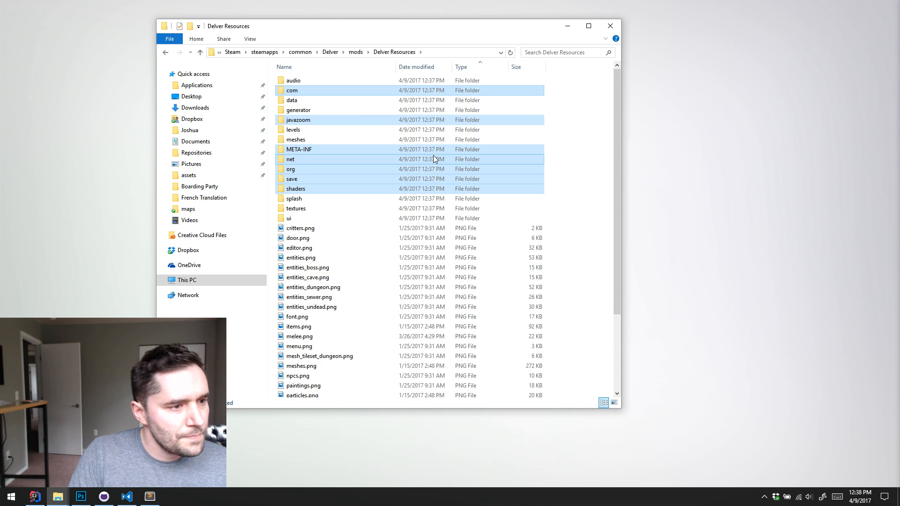
key(Delete)
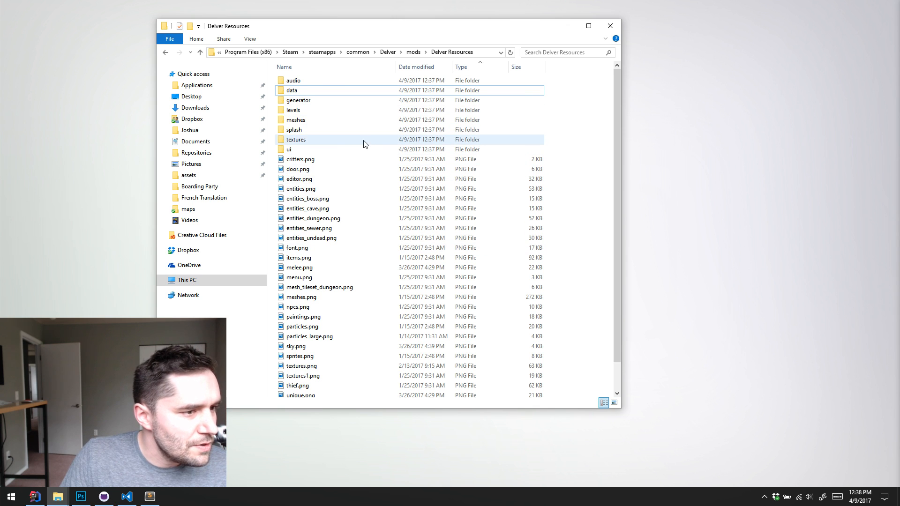
Switch to Visual Studio Code and open the Delver Resources folder from steamapps/common/Delver/mods as the working folder
click(126, 497)
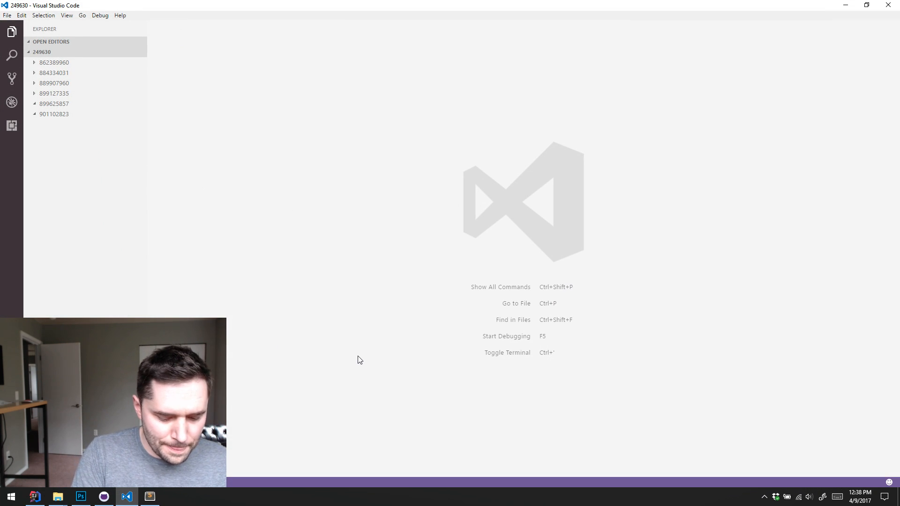
key(ctrl+k)
key(ctrl+o)
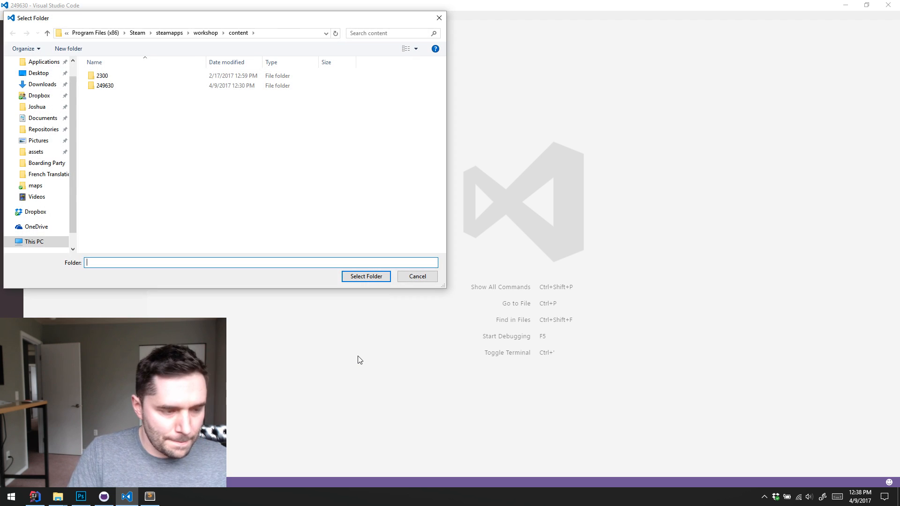
click(137, 34)
scroll(173, 128, down, 1)
double_click(121, 218)
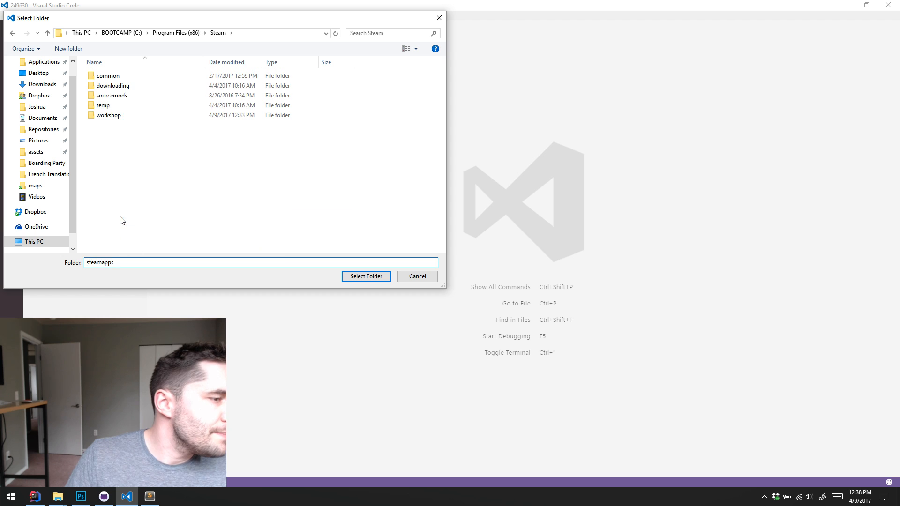
double_click(123, 76)
click(124, 89)
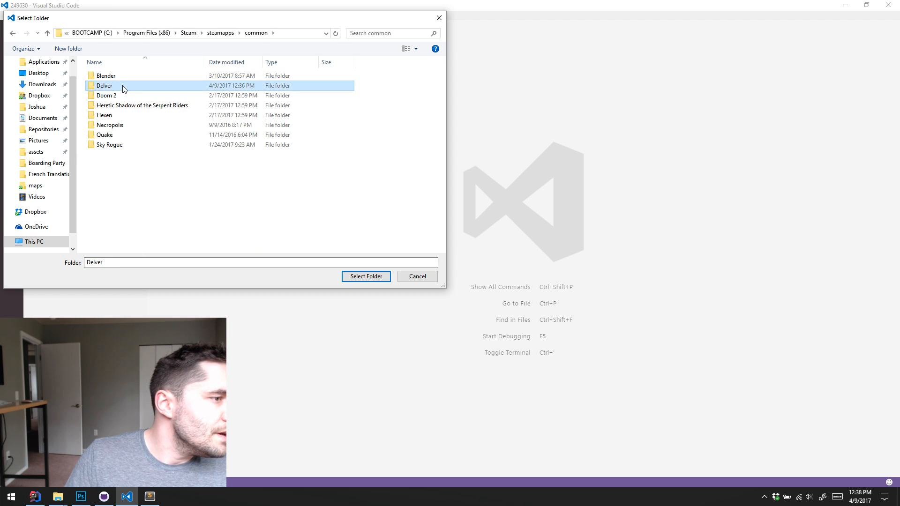
double_click(125, 87)
double_click(125, 86)
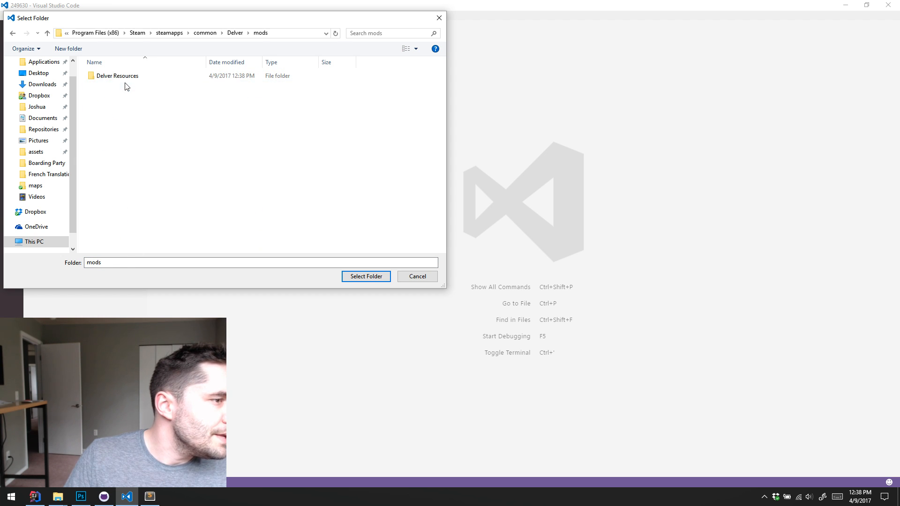
click(124, 78)
click(366, 276)
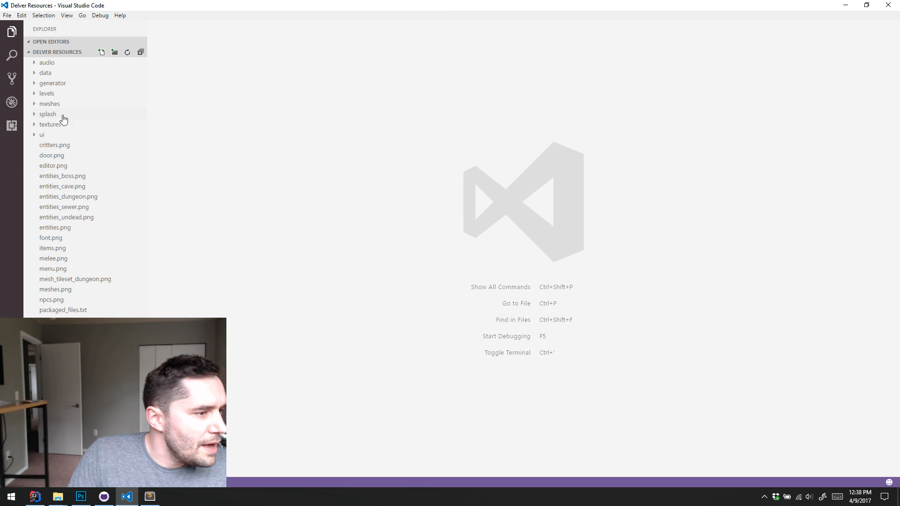
Look through the root sprite images, including critters.png, font.png, melee.png and the boss, cave, dungeon, sewer and undead entity sheets
click(55, 145)
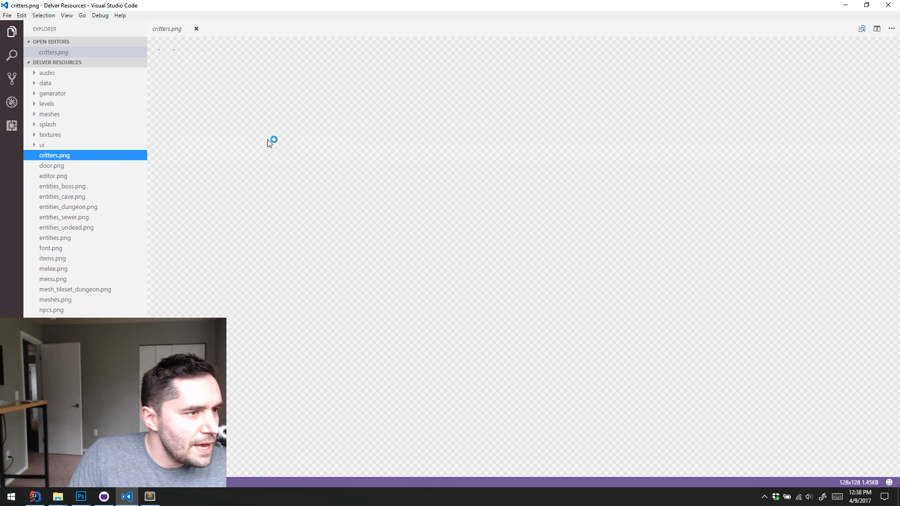
click(75, 187)
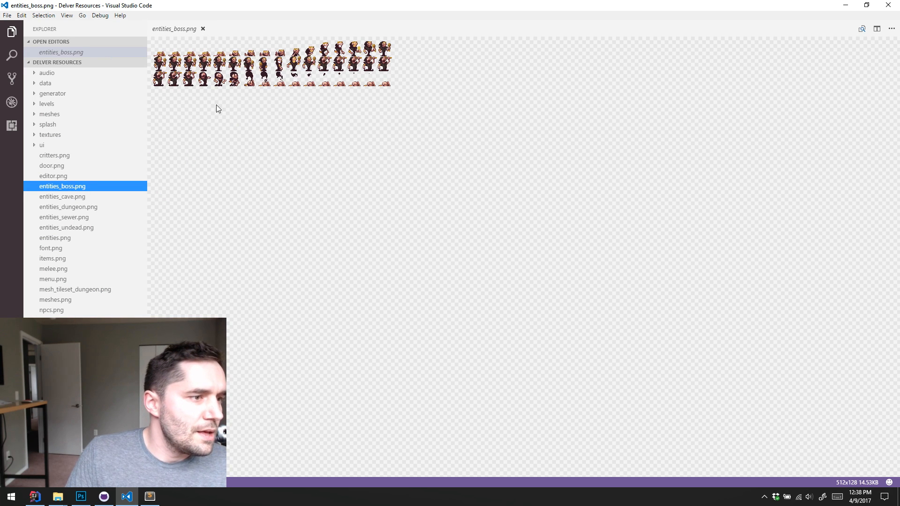
click(85, 197)
click(93, 207)
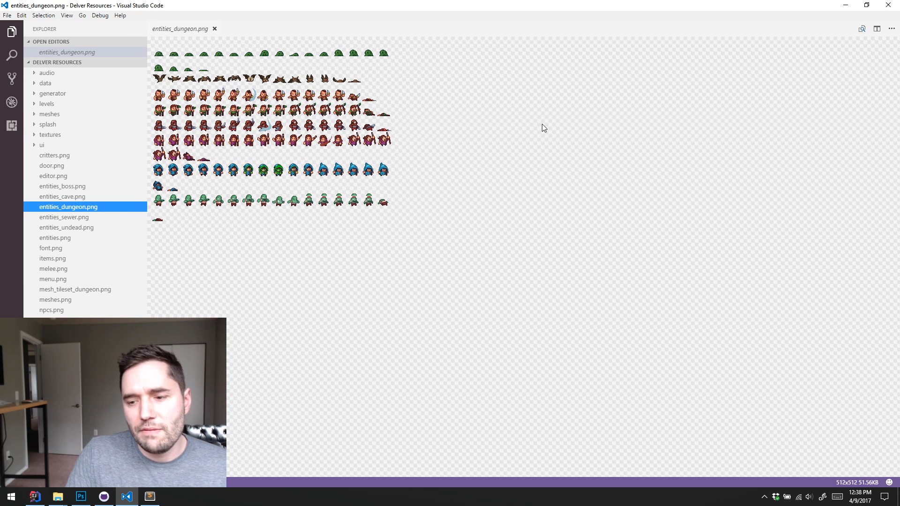
click(74, 217)
click(78, 227)
click(66, 250)
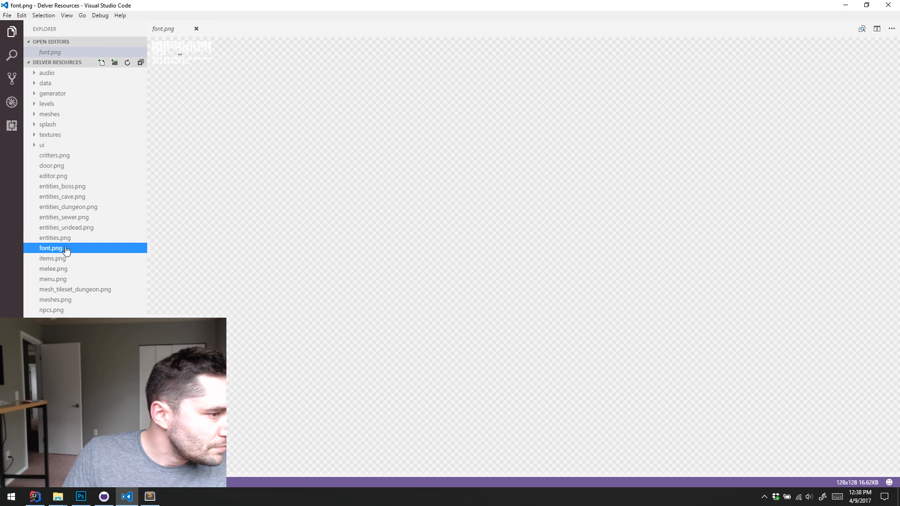
click(71, 269)
click(72, 203)
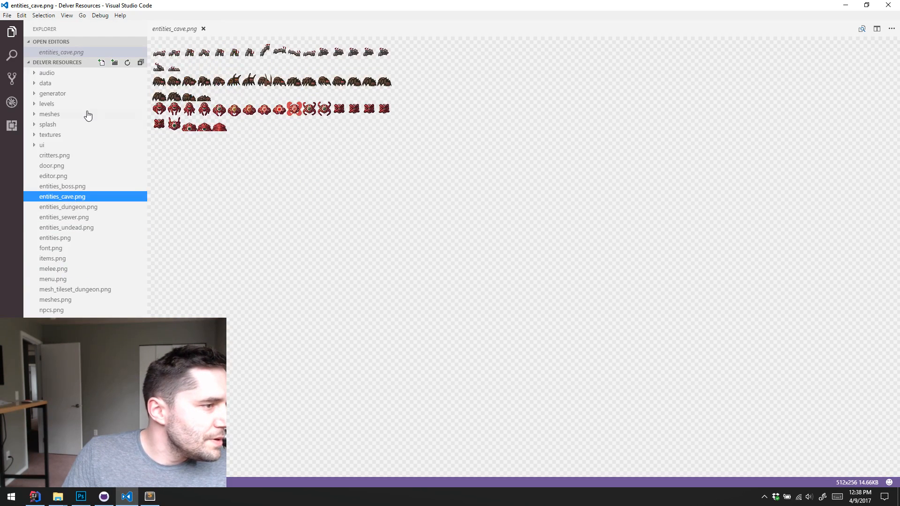
Expand the data folder, examine the first definition in spritesheets.dat, and view the entities_boss.png and entities_cave.png images
click(37, 85)
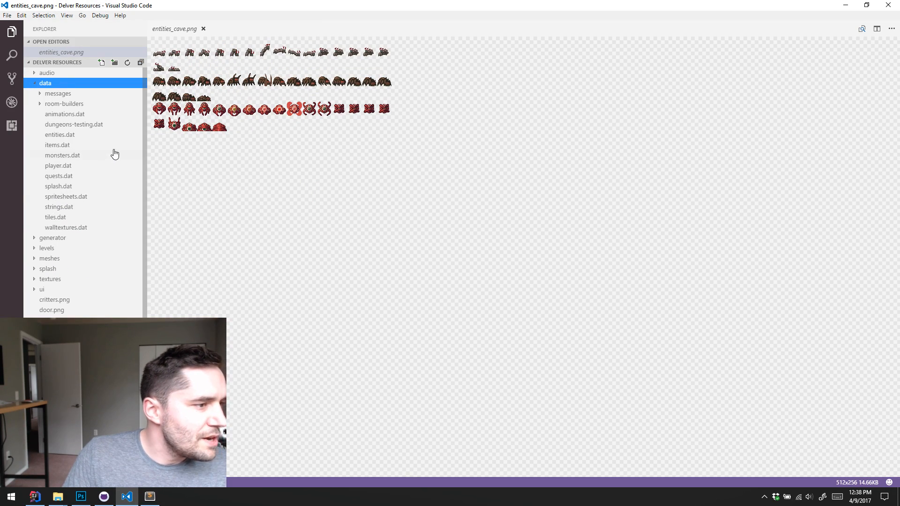
click(66, 198)
drag(218, 85, 189, 58)
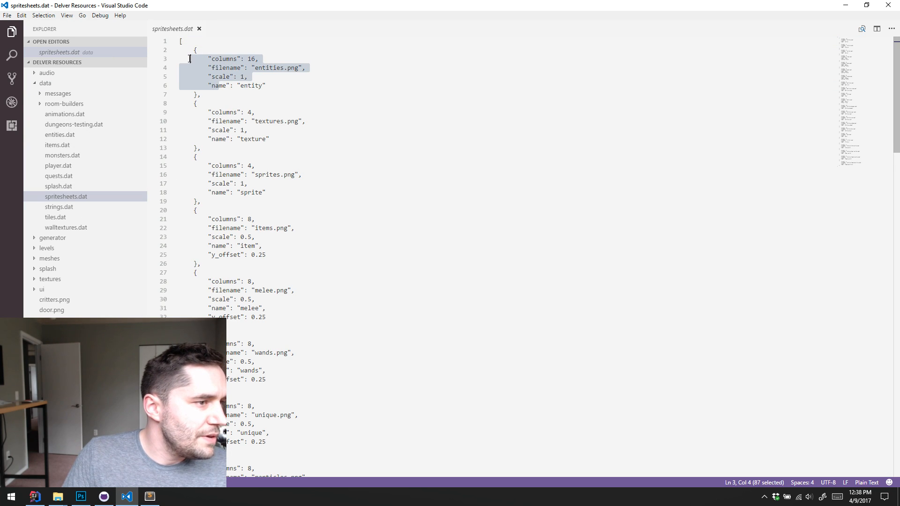
click(59, 320)
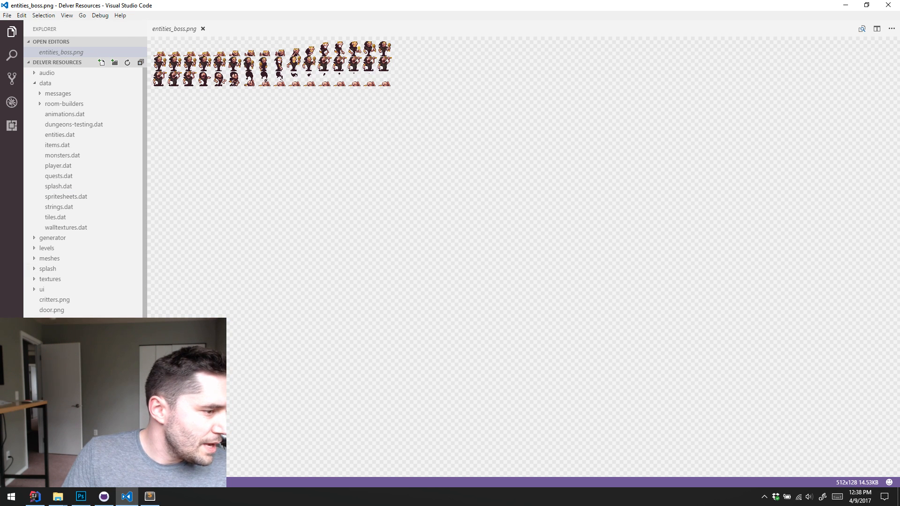
click(61, 331)
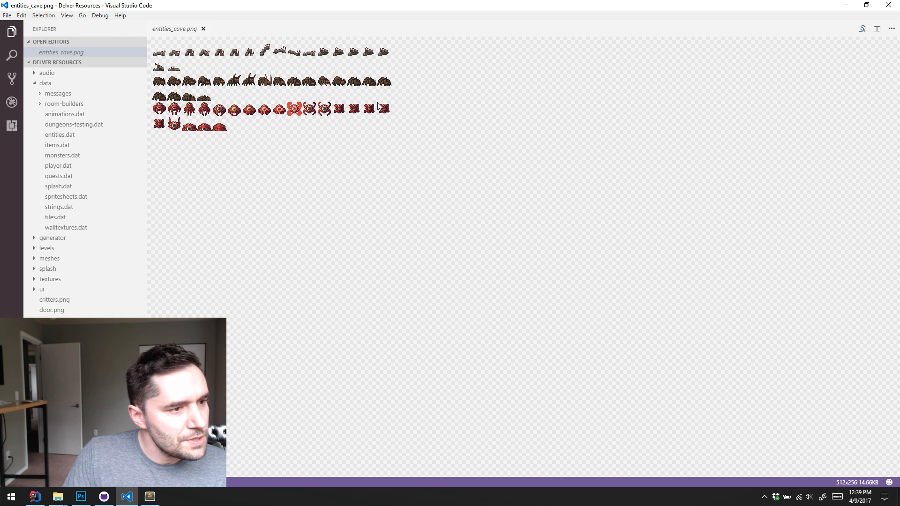
Search spritesheets.dat for "cave" and highlight the whole entities_cave definition block
click(60, 197)
click(323, 78)
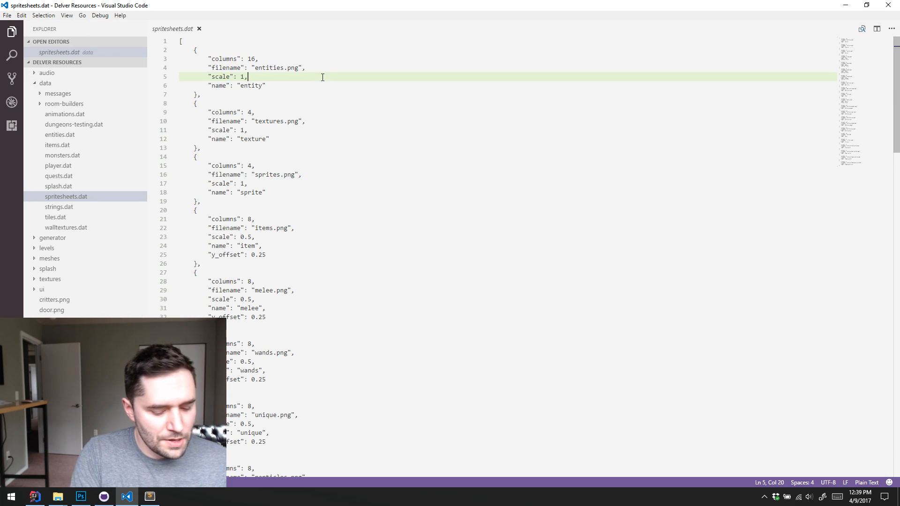
key(ctrl+f)
text(cave)
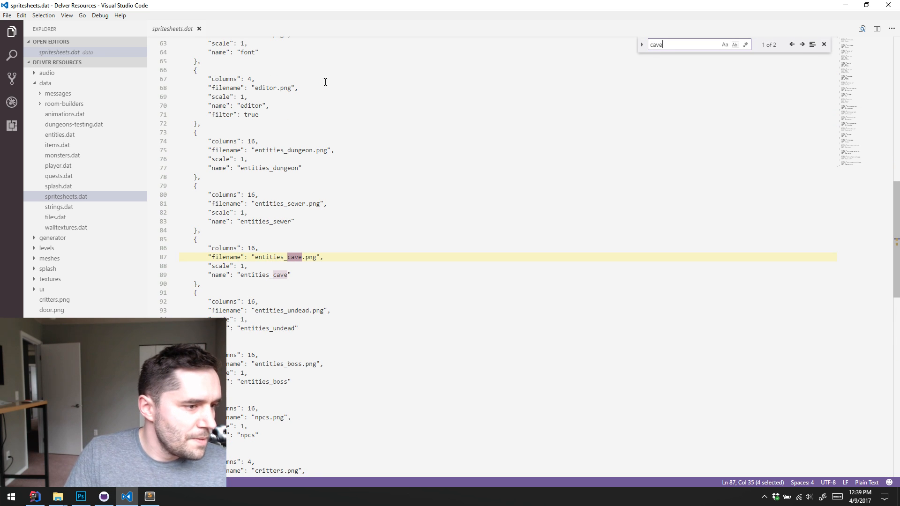
scroll(279, 148, down, 3)
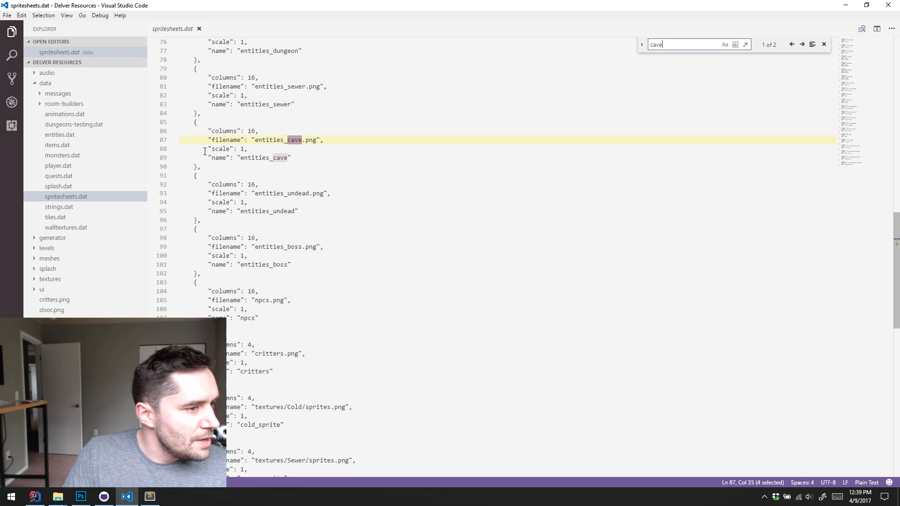
drag(202, 167, 174, 127)
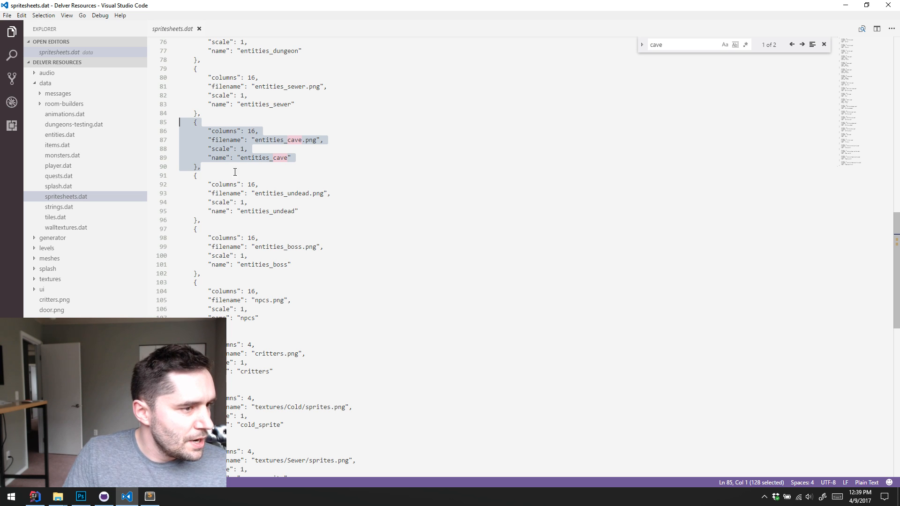
Split the editor in two and open entities_cave.png beside spritesheets.dat
right_click(172, 30)
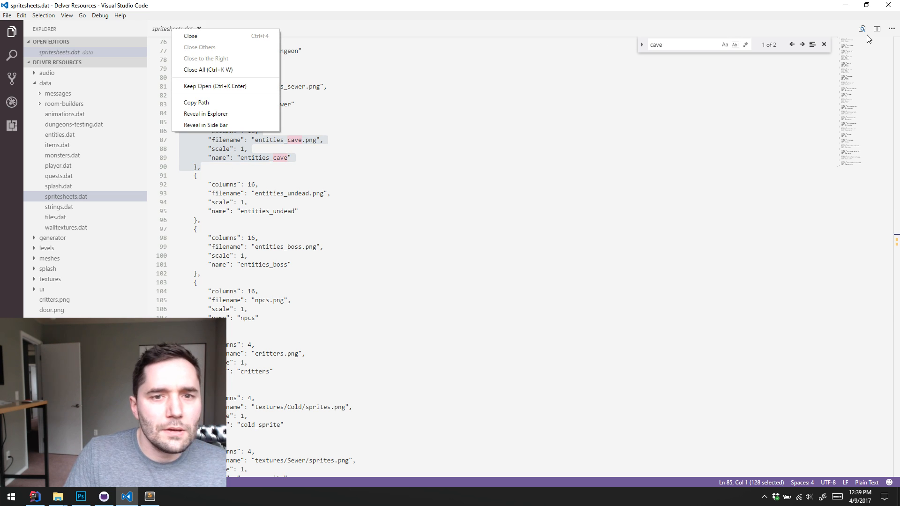
click(876, 29)
click(675, 194)
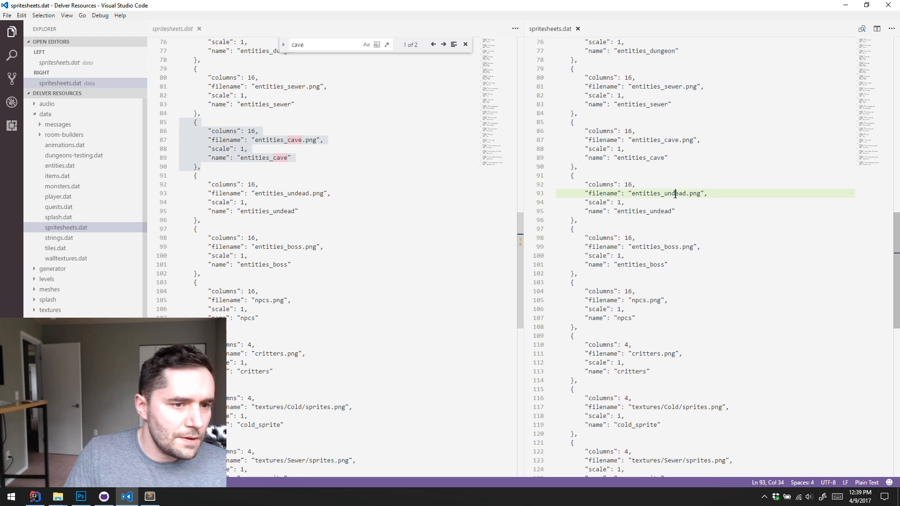
scroll(96, 282, down, 5)
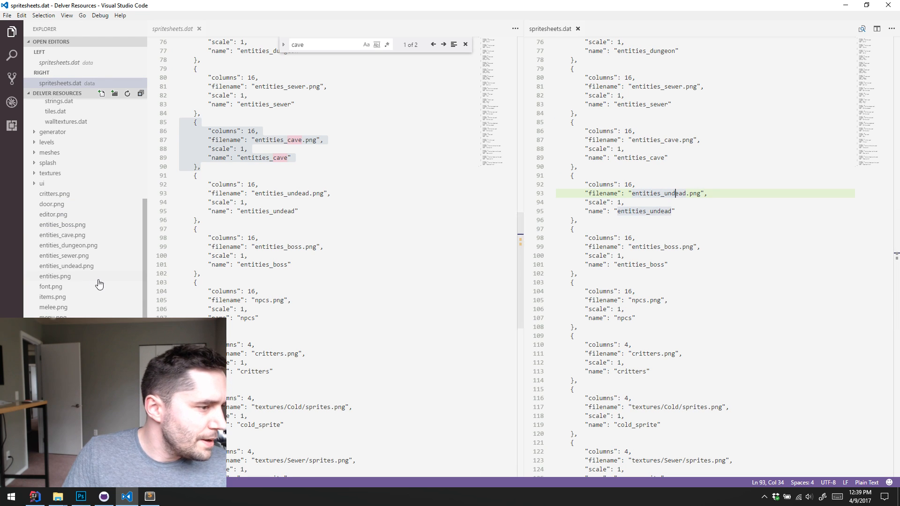
click(66, 237)
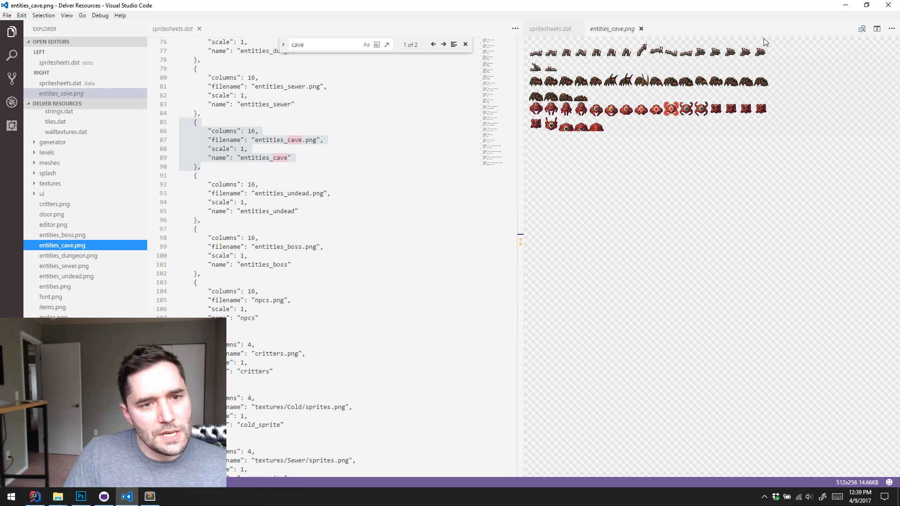
Examine the columns, filename, scale and name values of the entities_cave definition against the sprite sheet image
click(335, 119)
click(233, 131)
double_click(251, 131)
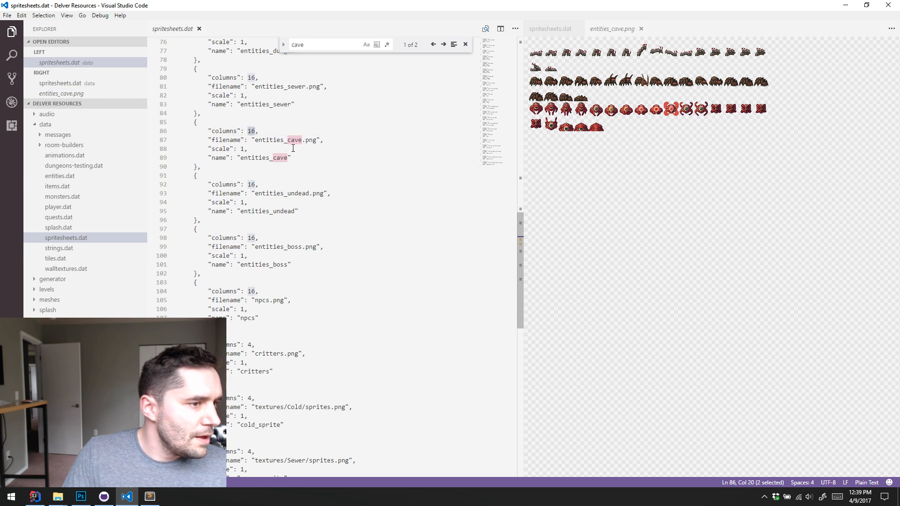
drag(256, 139, 313, 140)
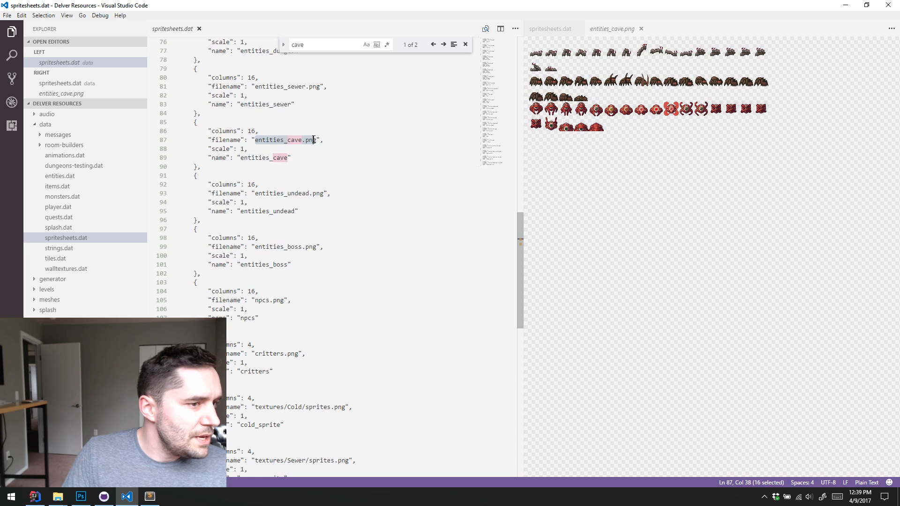
click(609, 28)
click(304, 162)
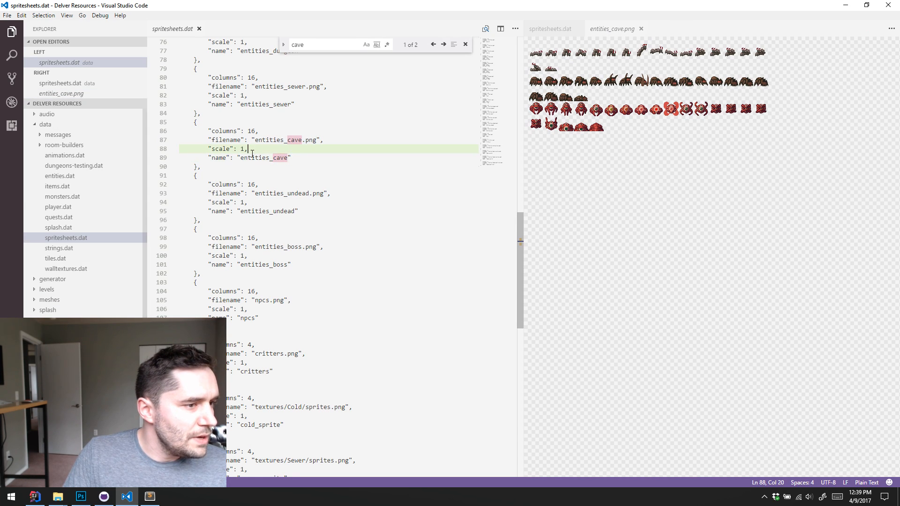
double_click(249, 159)
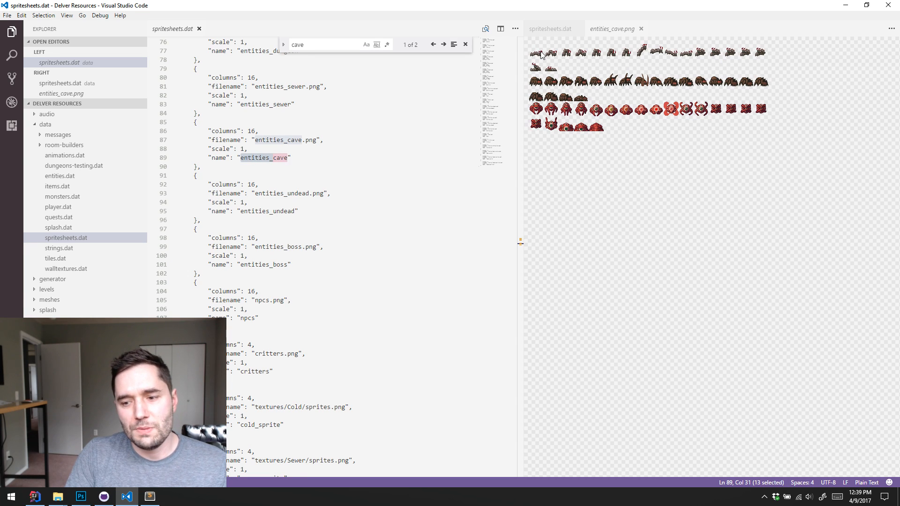
click(338, 166)
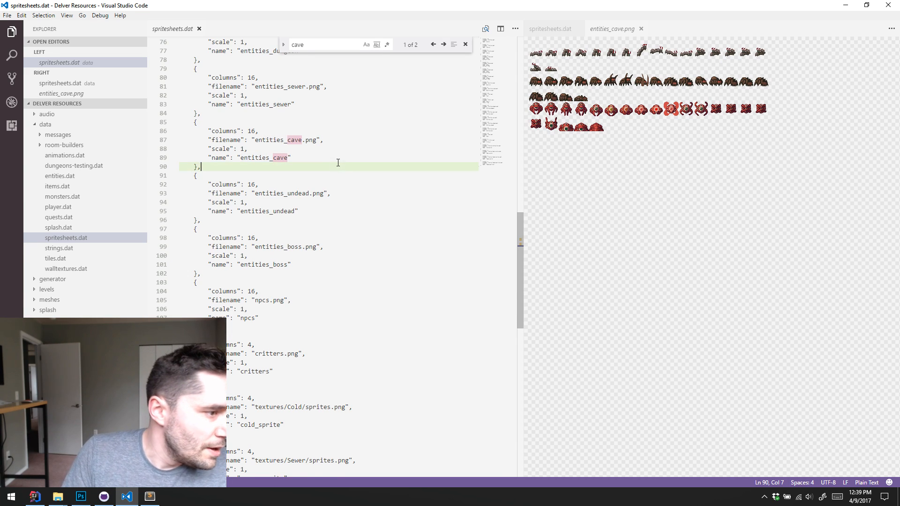
Open monsters.dat from the data folder and search it for "entities_cave"
click(61, 199)
click(329, 111)
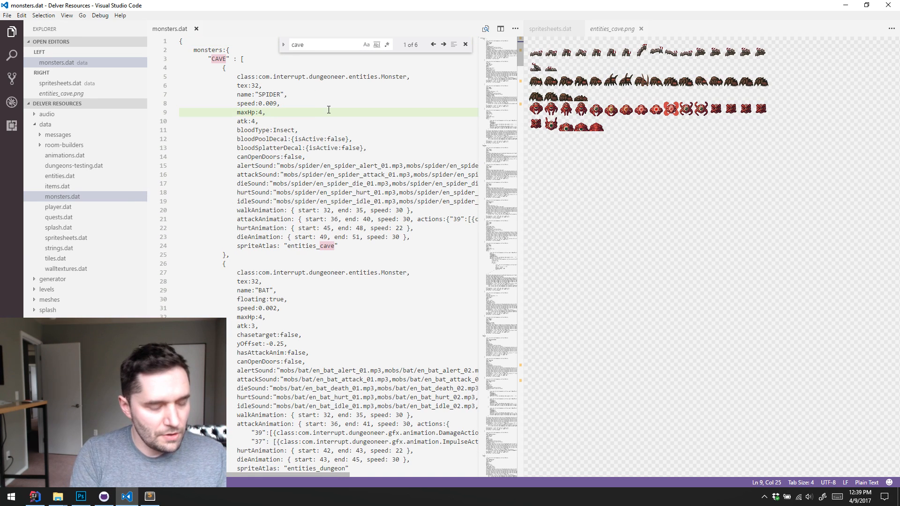
key(ctrl+f)
text(entities)
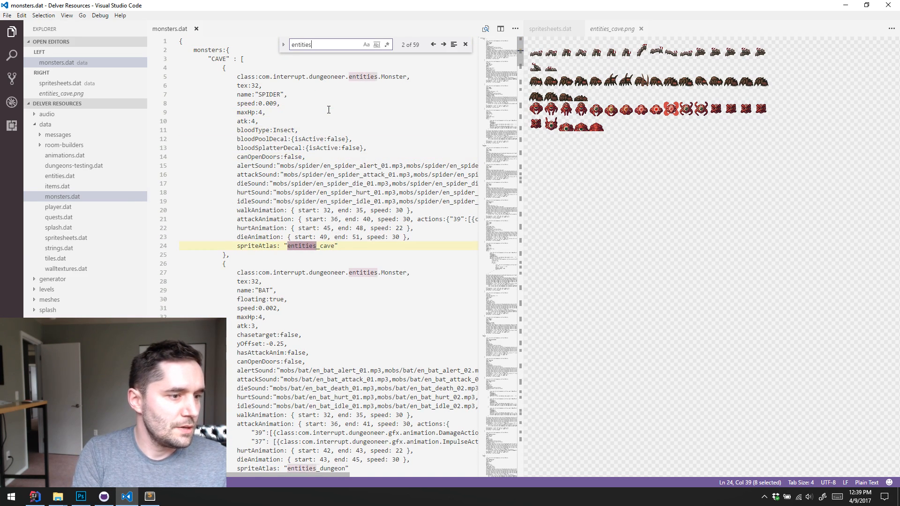
text(_cave)
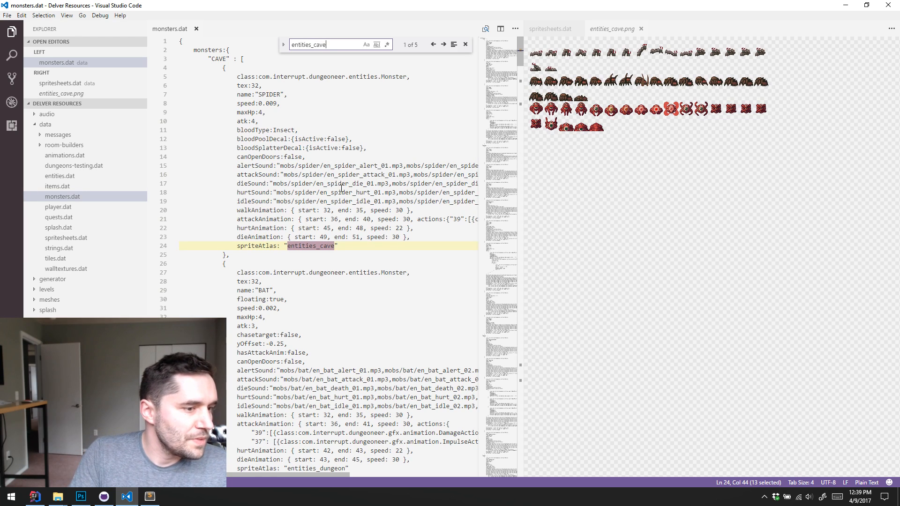
Examine the SPIDER monster's spriteAtlas, name and walkAnimation start and end frames against the cave sprite sheet
double_click(300, 247)
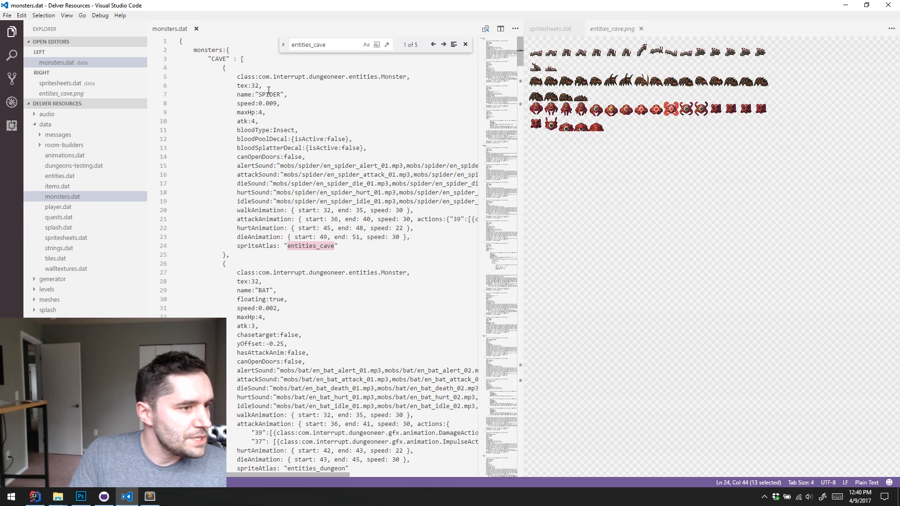
drag(279, 94, 270, 91)
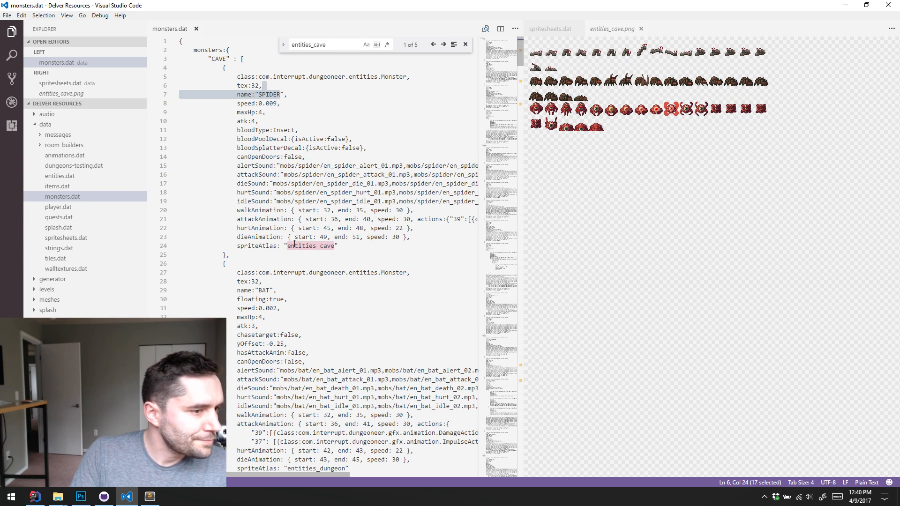
click(263, 211)
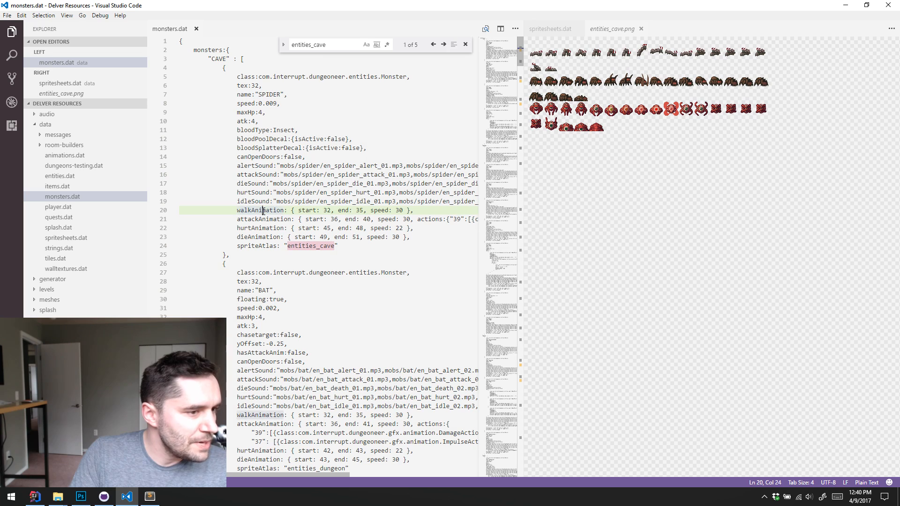
double_click(328, 211)
double_click(360, 210)
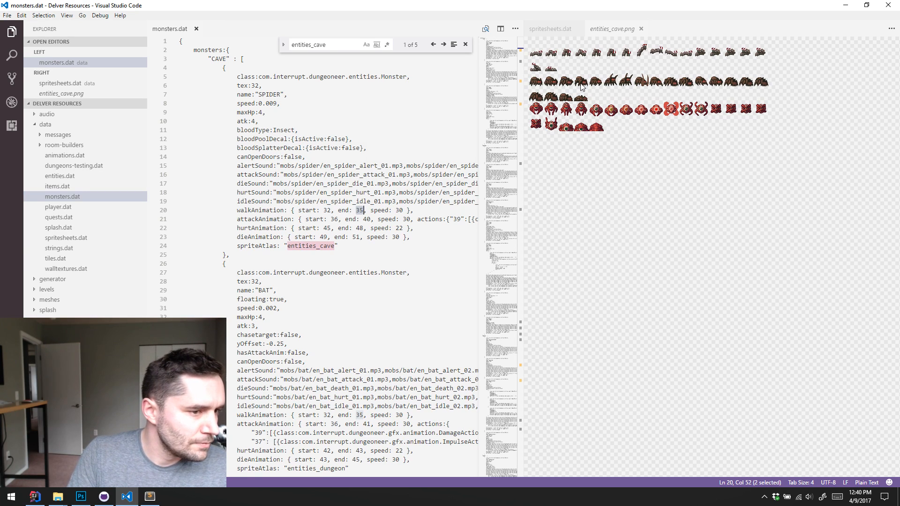
Examine the SPIDER's attackAnimation and hurtAnimation entries against the cave sprite sheet, and open items.png beside monsters.dat in its place
click(345, 219)
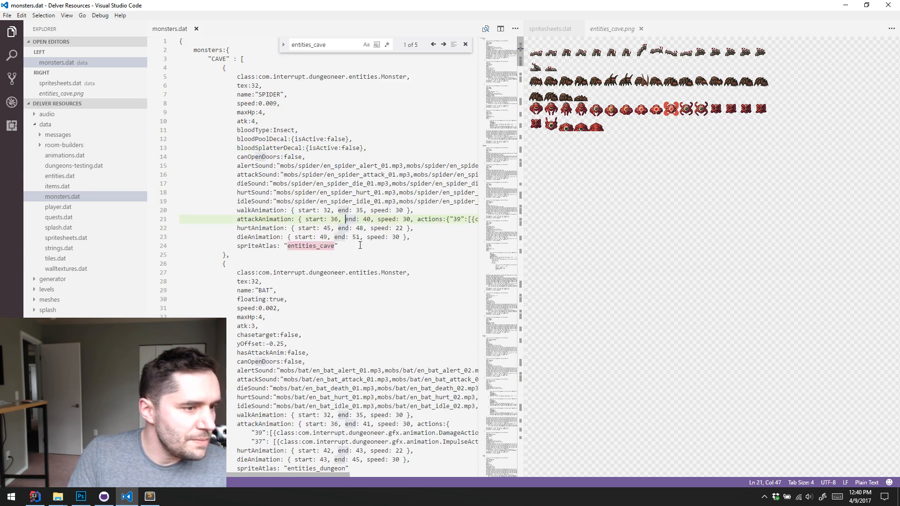
drag(259, 220, 280, 228)
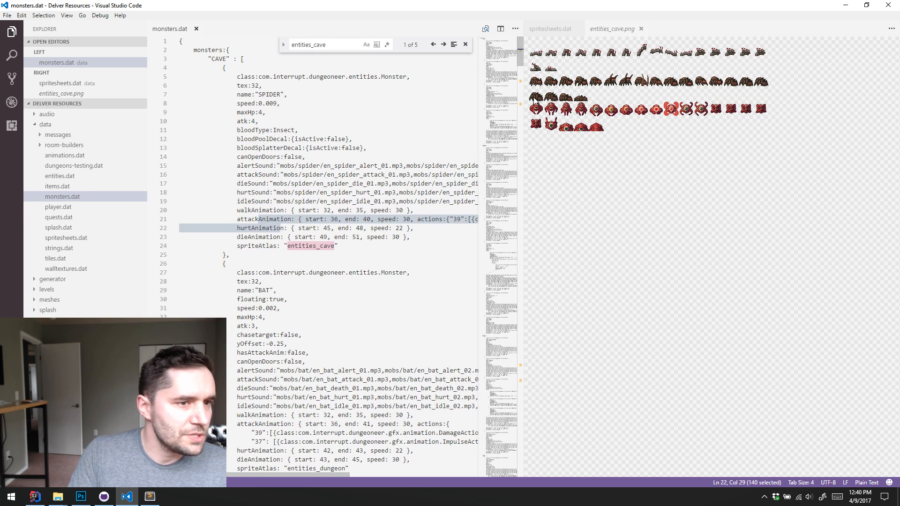
click(715, 223)
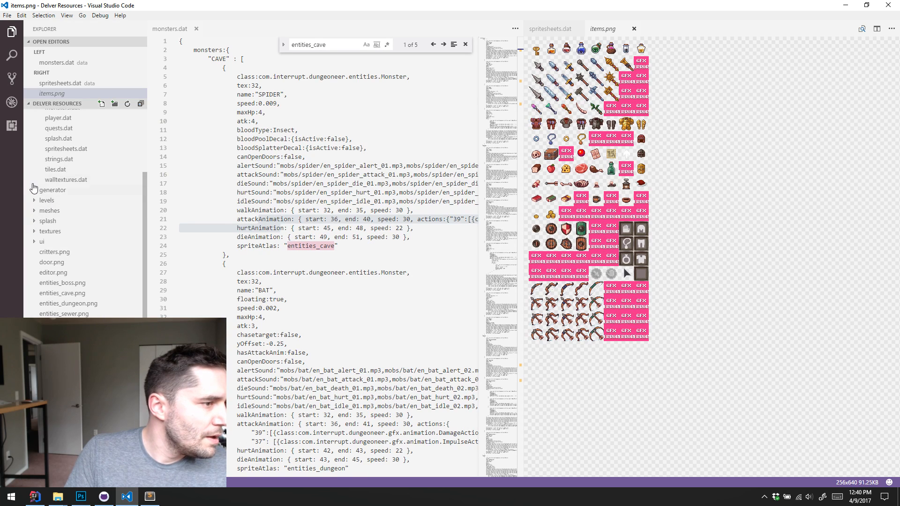
Open spritesheets.dat from the data folder beside items.png and search it for "items"
scroll(84, 164, up, 3)
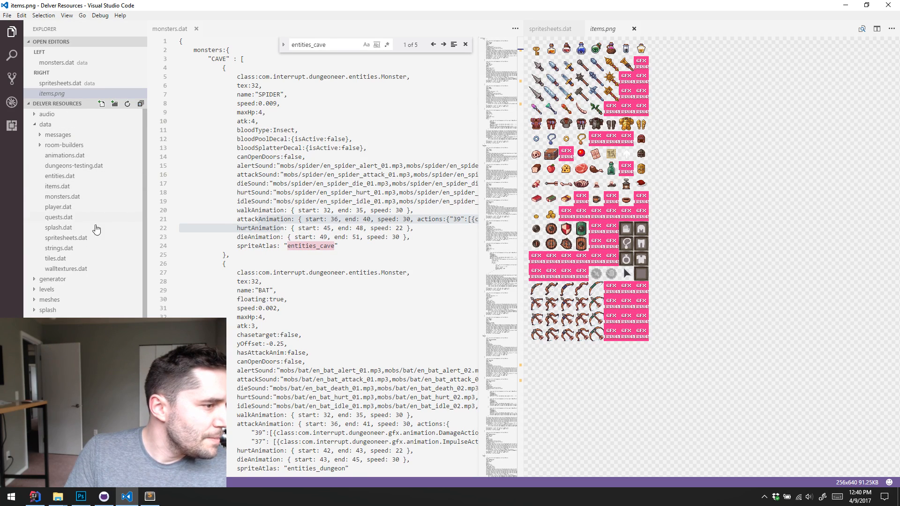
click(252, 201)
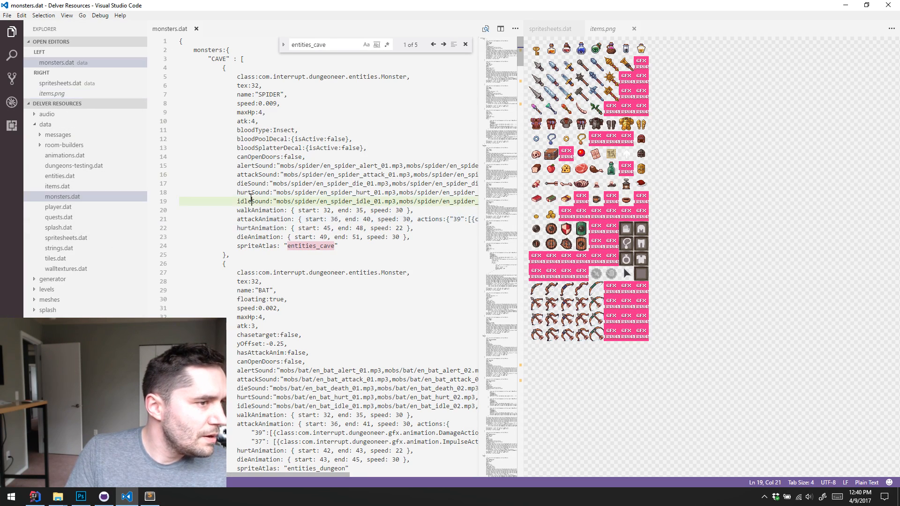
click(68, 238)
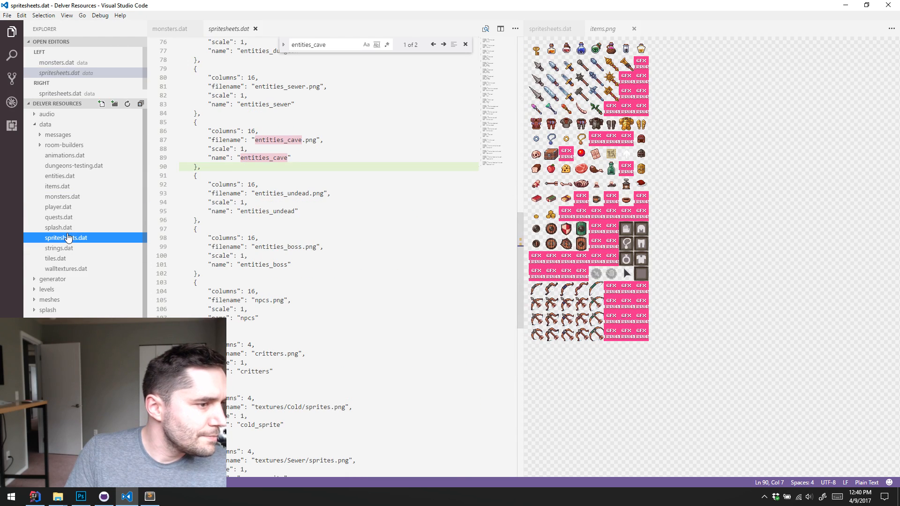
click(351, 181)
key(ctrl+f)
text(ite)
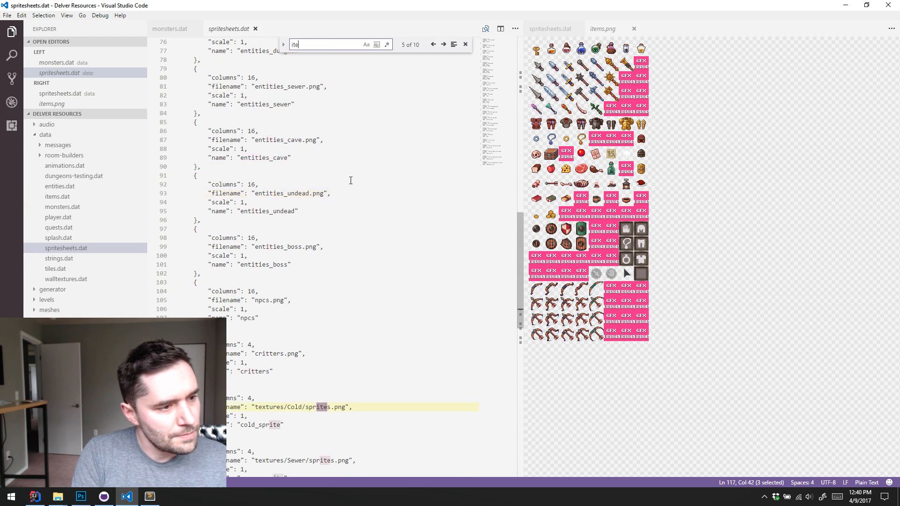
text(ms)
scroll(344, 225, down, 1)
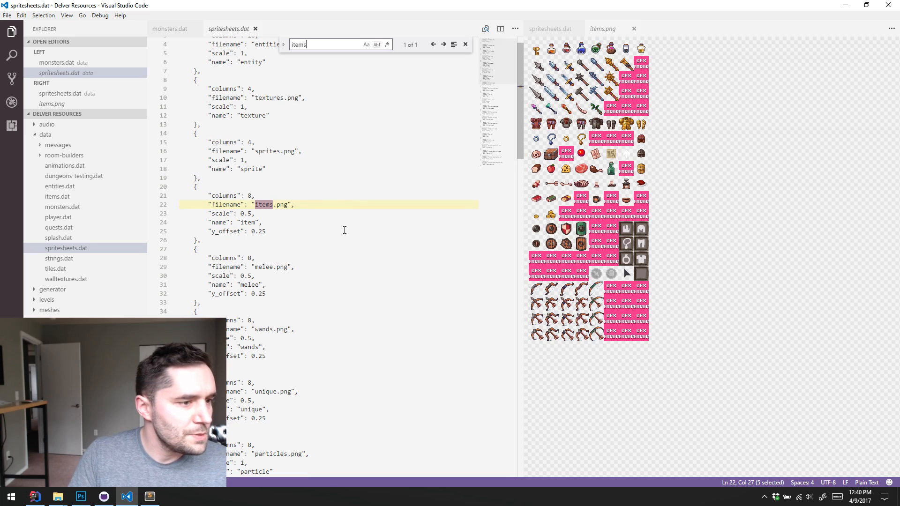
Examine the columns, scale, name and y_offset values of the items.png definition against the sprite sheet image
drag(233, 196, 251, 195)
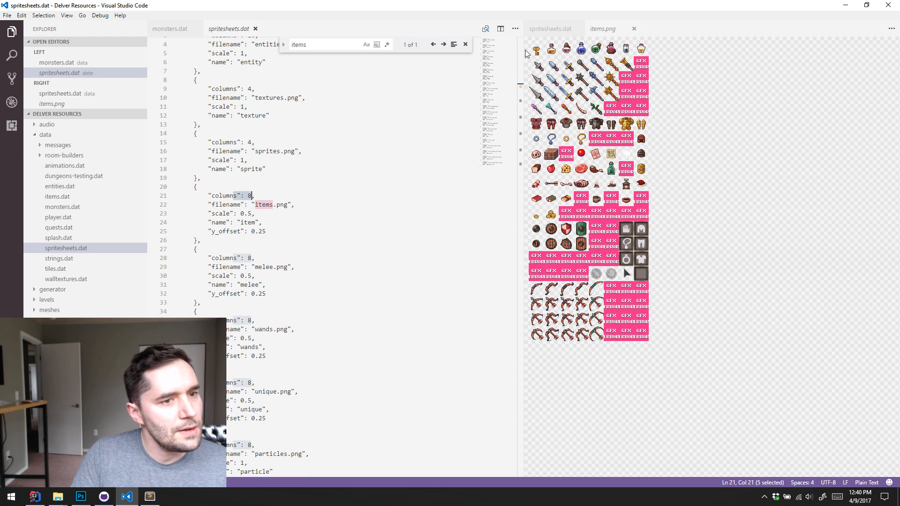
click(297, 204)
click(285, 210)
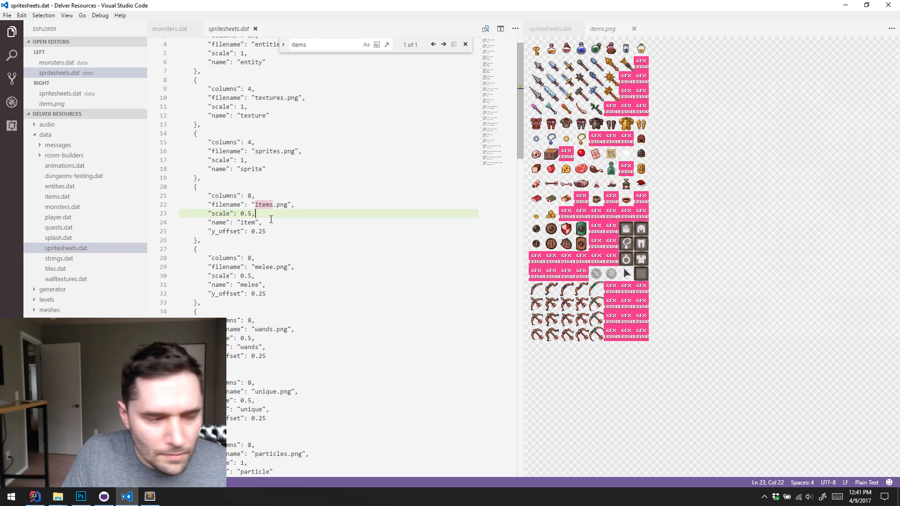
click(282, 223)
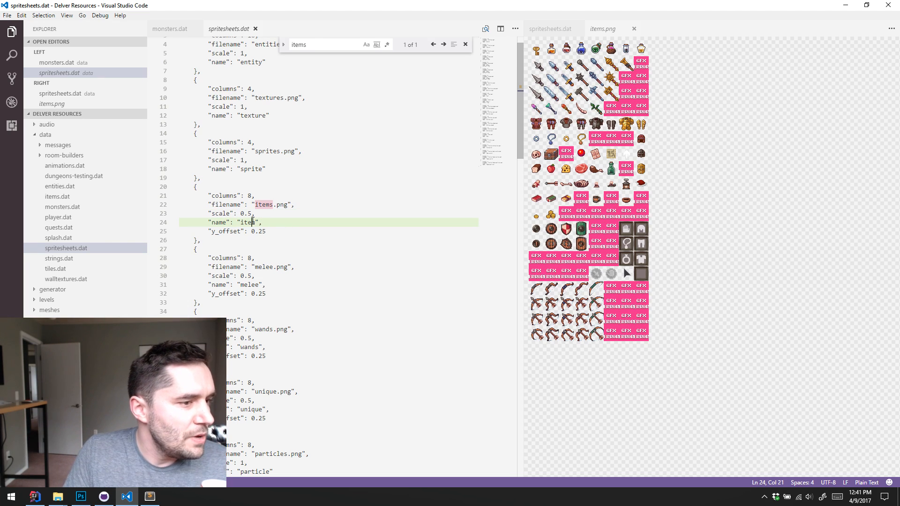
double_click(253, 222)
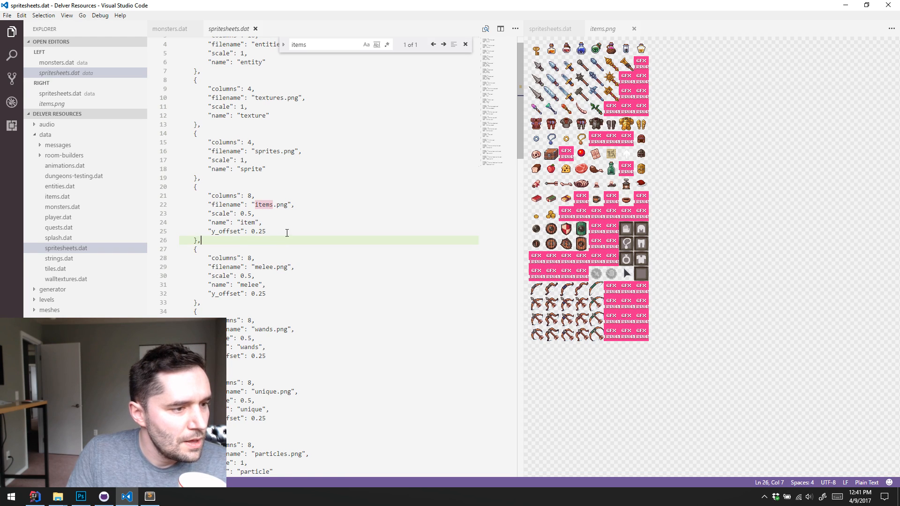
click(285, 233)
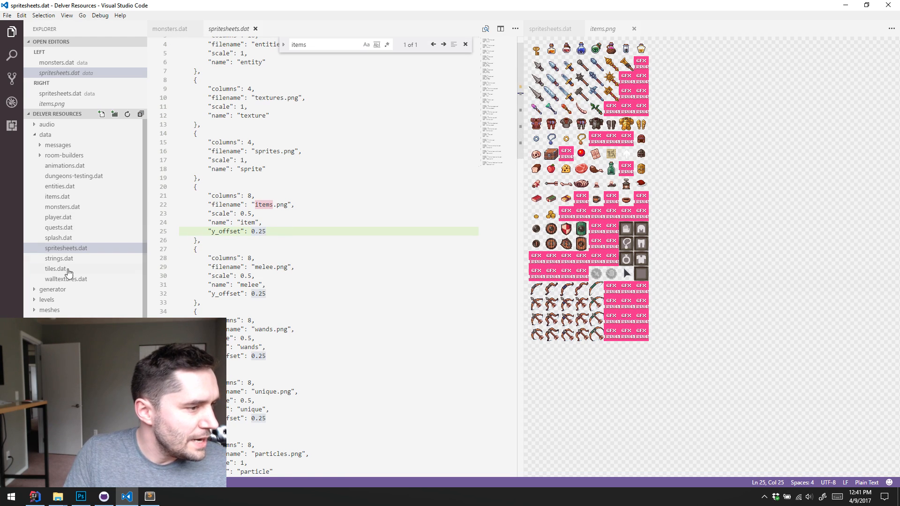
Open items.dat from the data folder and search it for "items"
click(68, 270)
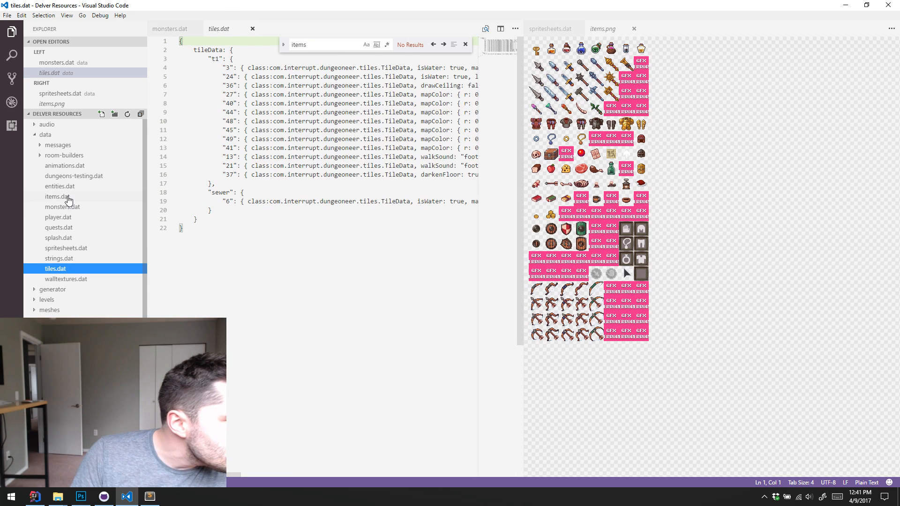
click(60, 197)
click(333, 160)
key(ctrl+f)
text(itemes)
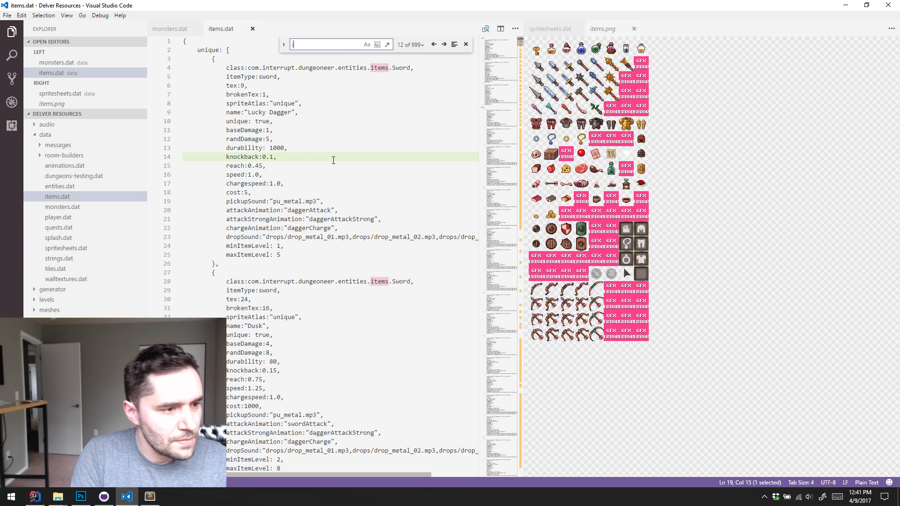
key(BackSpace)
key(BackSpace)
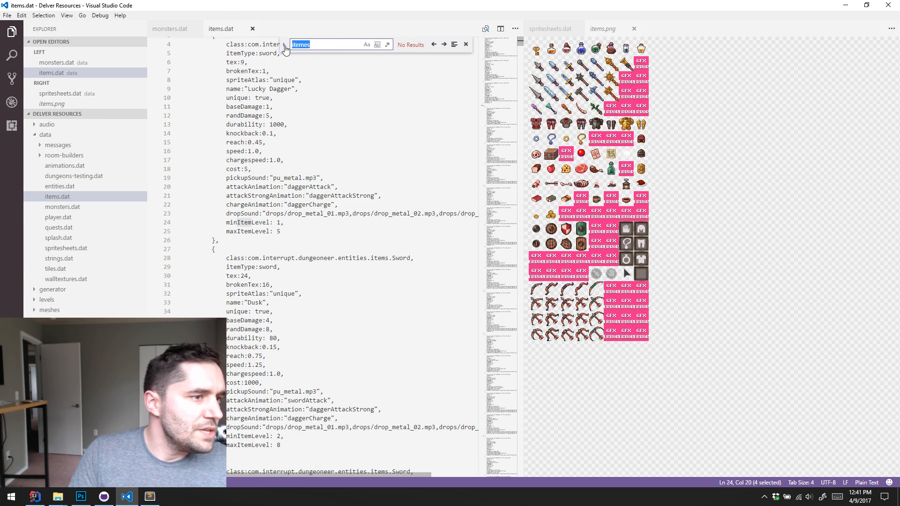
text(s)
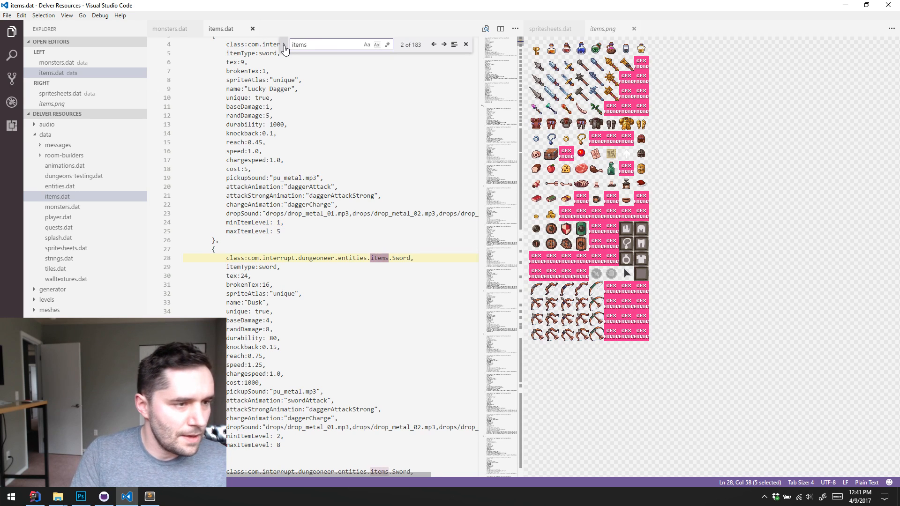
Search items.dat for "atlas" and examine the spriteAtlas value of the Dusk sword
key(ctrl+f)
text(atalas)
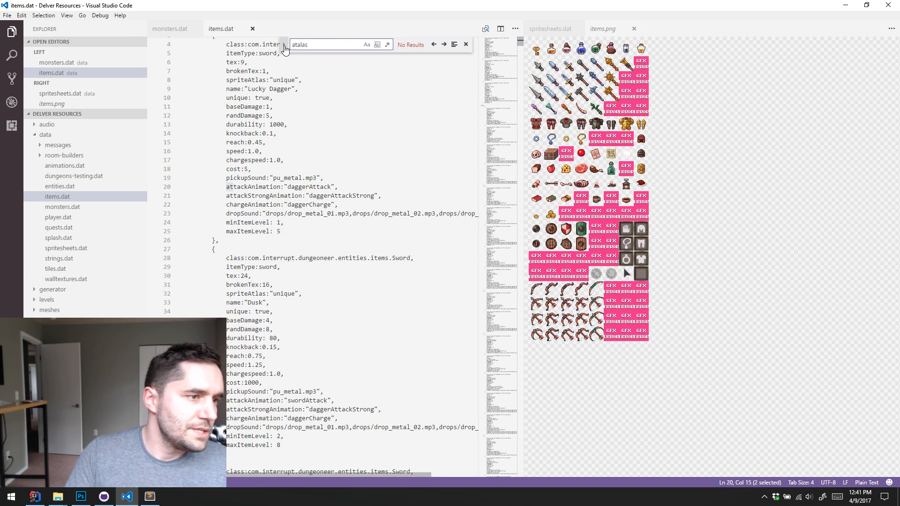
key(ctrl+a)
text(atlas)
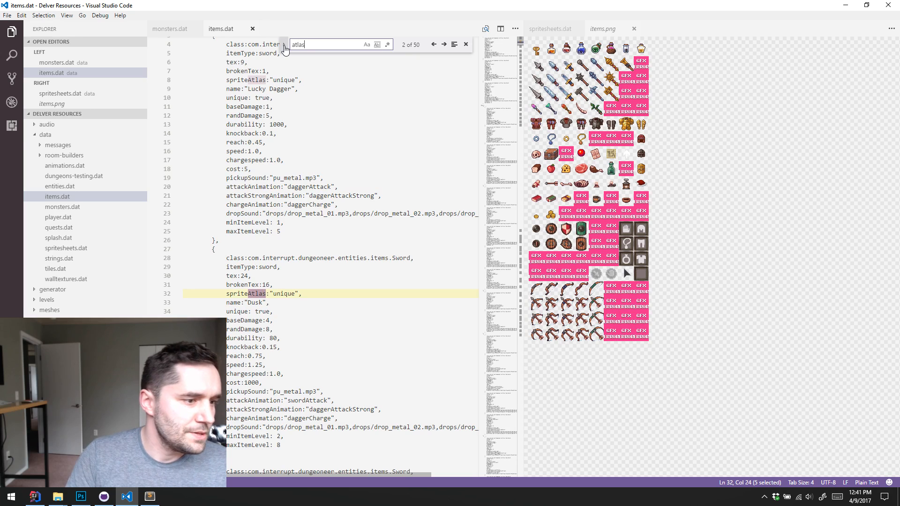
click(246, 293)
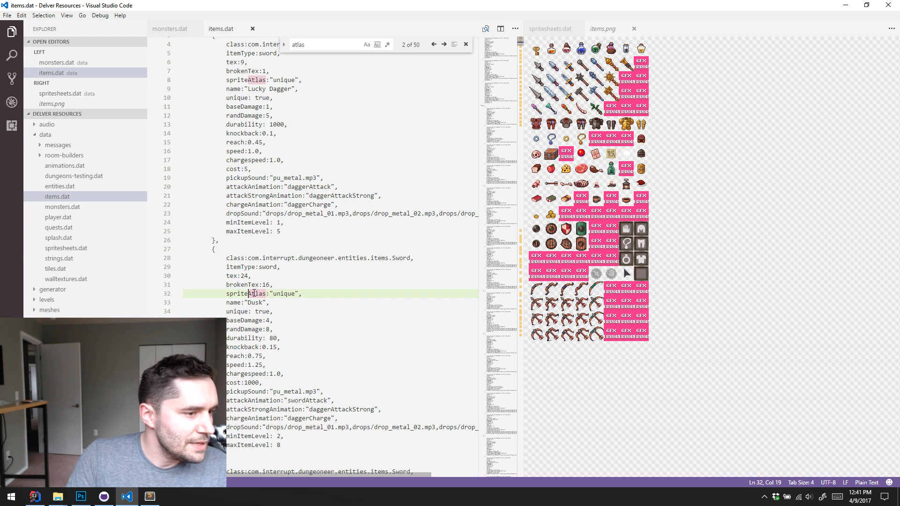
click(283, 293)
Open unique.png and move it into the editor group holding items.png, beside items.dat
scroll(91, 234, down, 5)
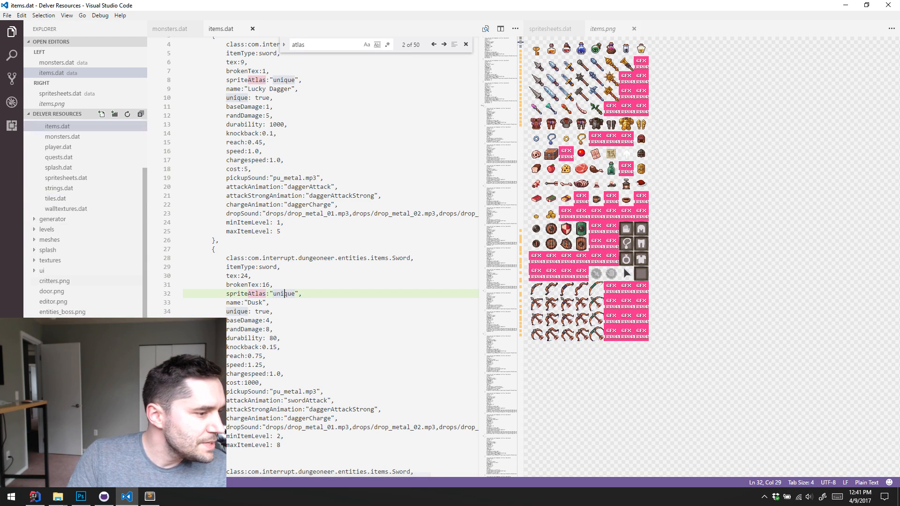
click(55, 431)
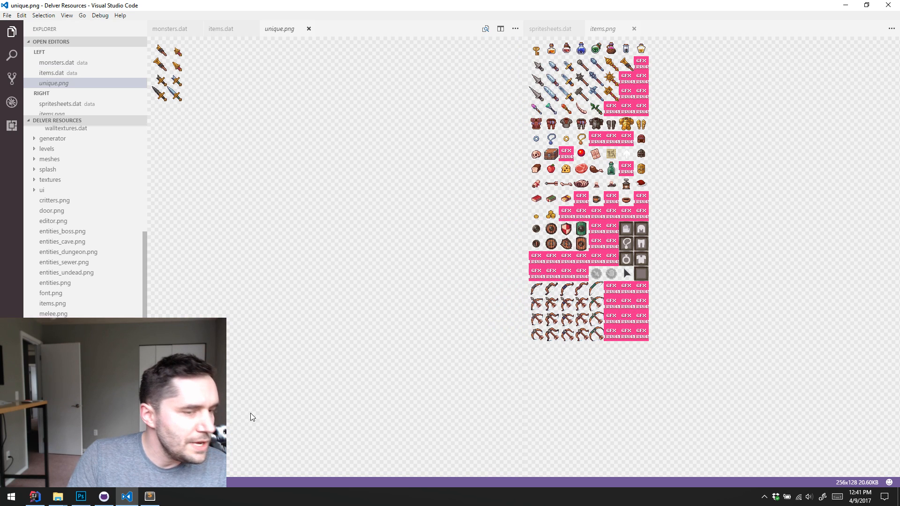
drag(254, 36, 658, 29)
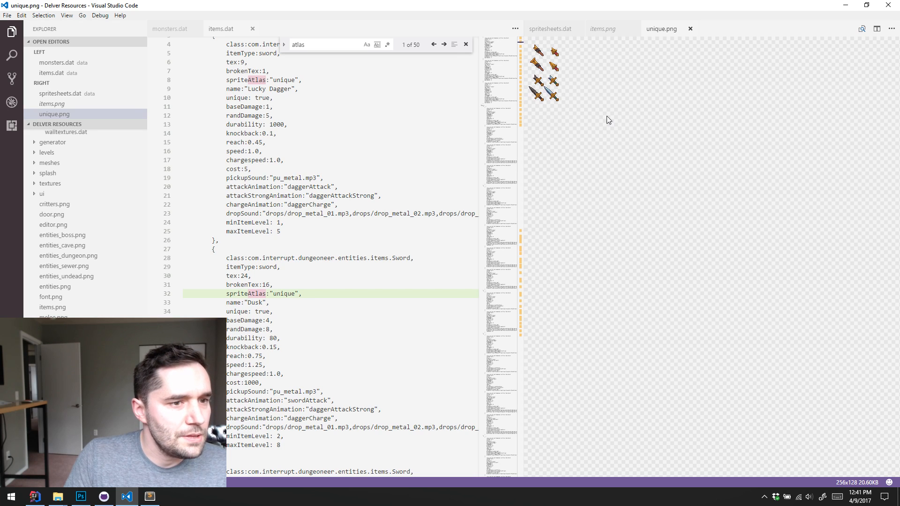
Examine the Dusk sword's tex and brokenTex values in items.dat against the unique.png sprite sheet
click(300, 222)
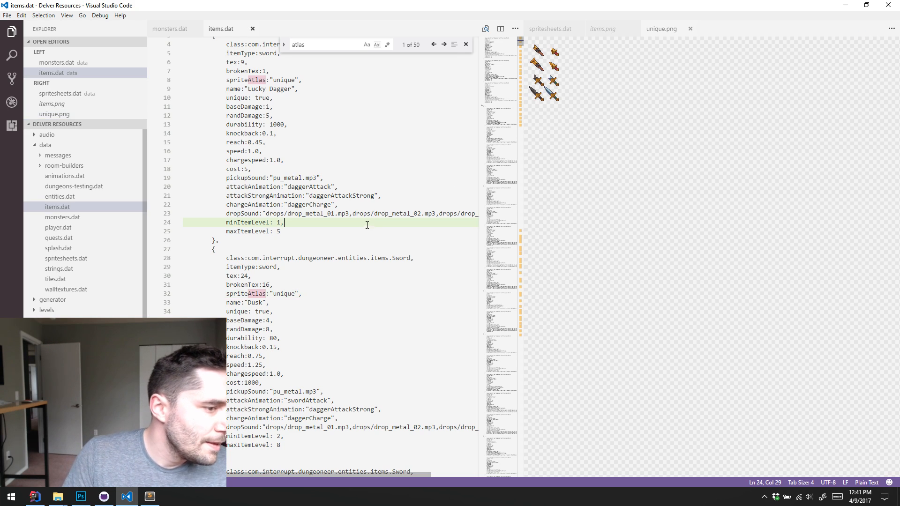
click(257, 286)
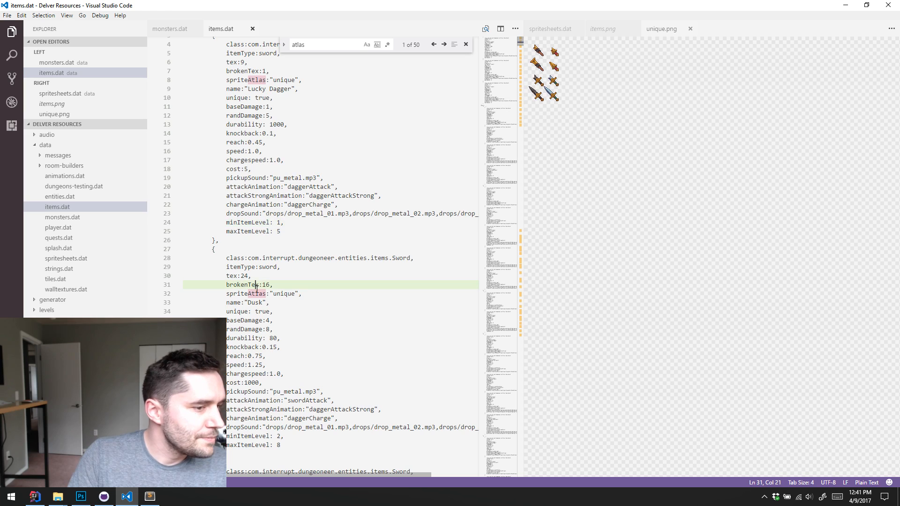
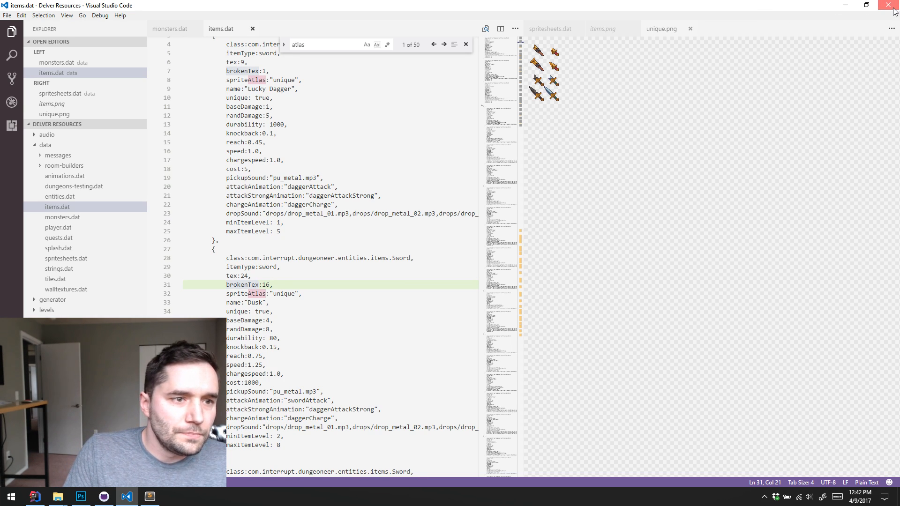
Switch to File Explorer, create a folder named "Stream Example Mod" in Delver's mods folder, and open it
click(34, 145)
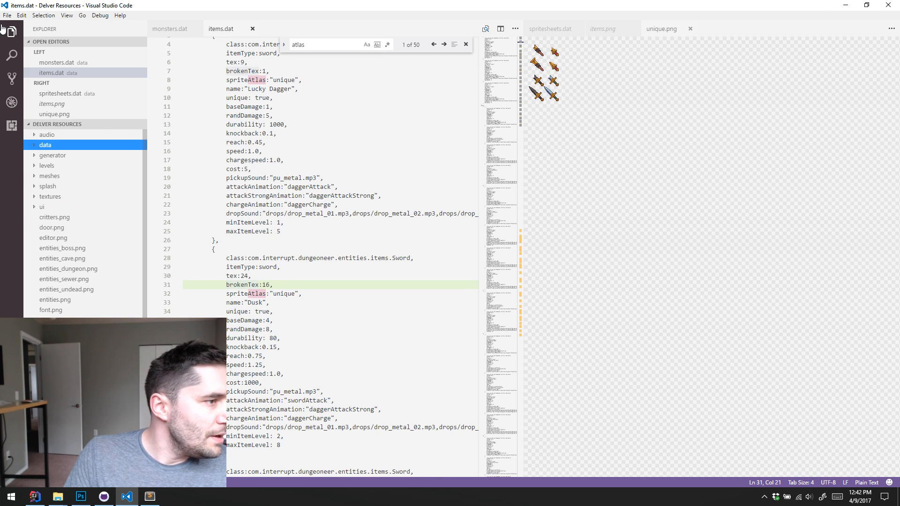
click(845, 5)
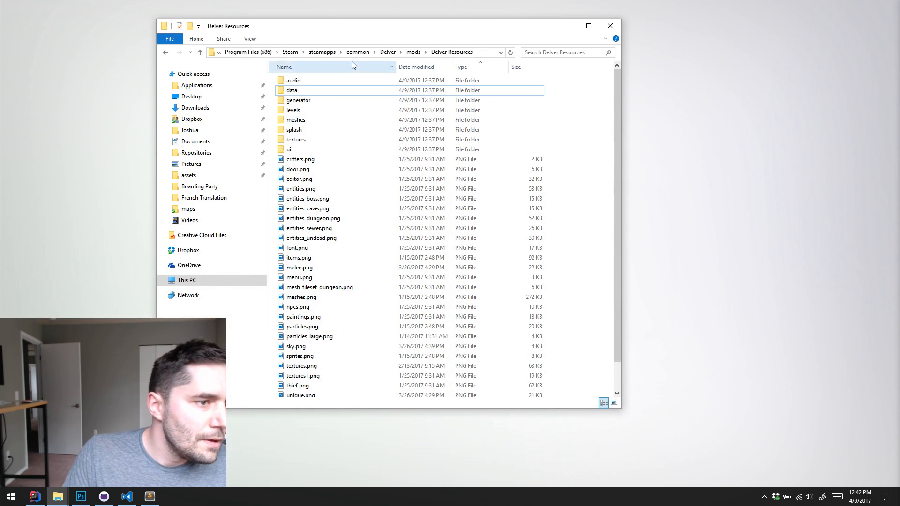
click(413, 52)
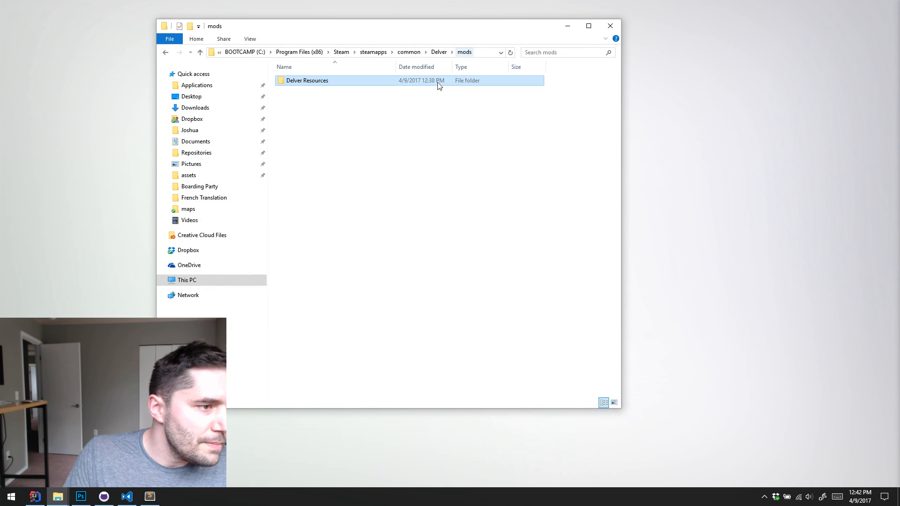
right_click(302, 119)
mouse_move(256, 229)
click(152, 230)
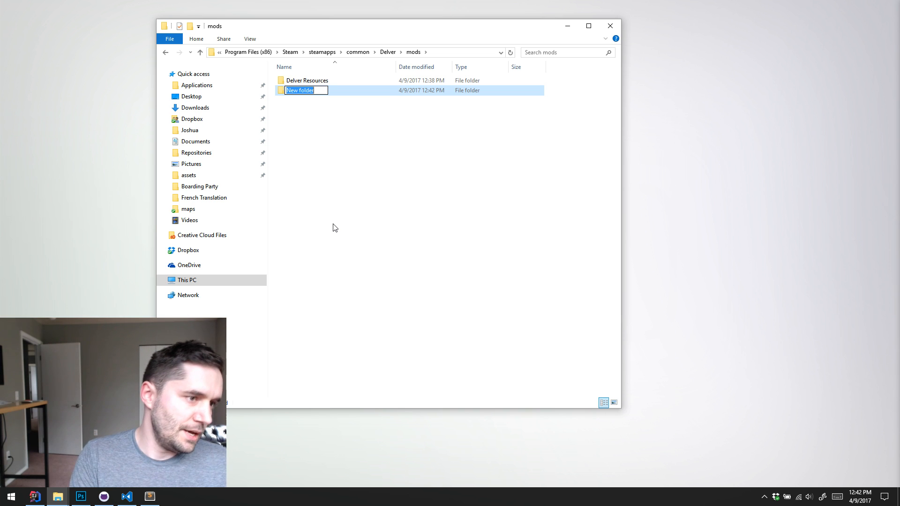
text(Stream Examp)
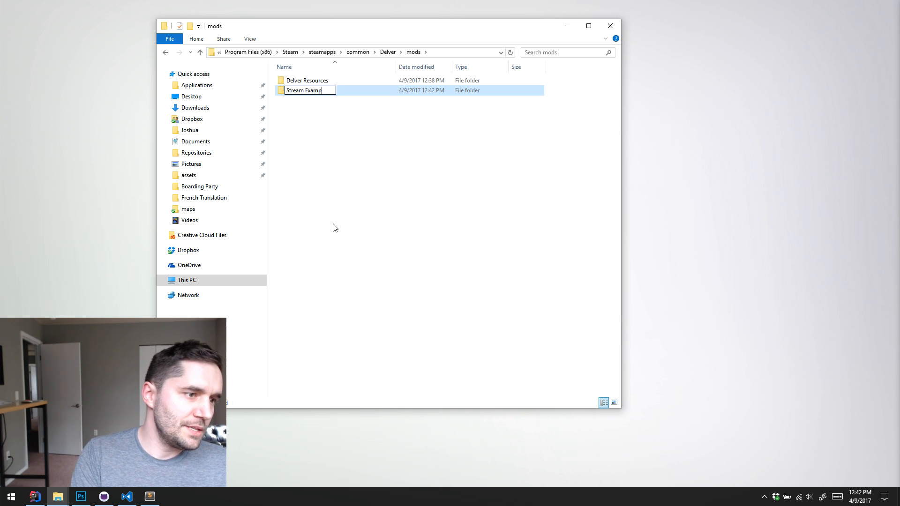
text(le Mod)
key(Return)
key(Return)
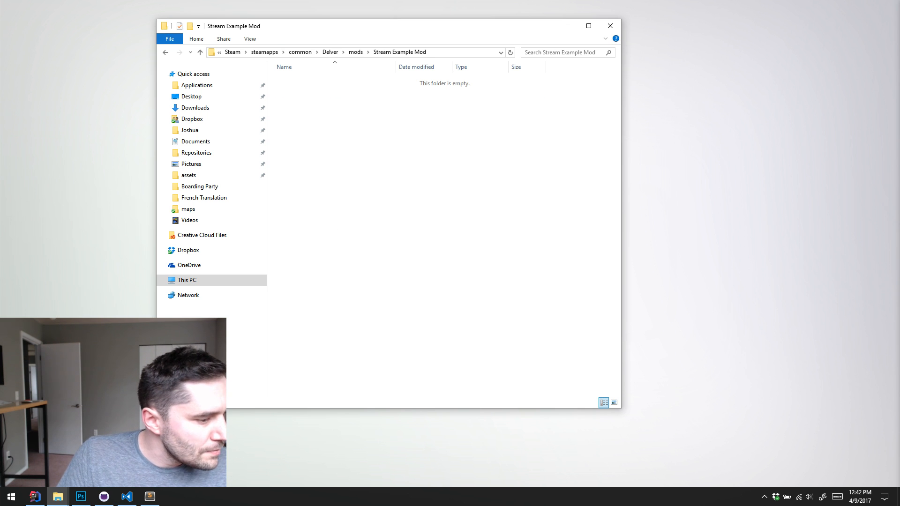
Switch back to Visual Studio Code and open Delver's whole mods folder as the workspace
click(126, 497)
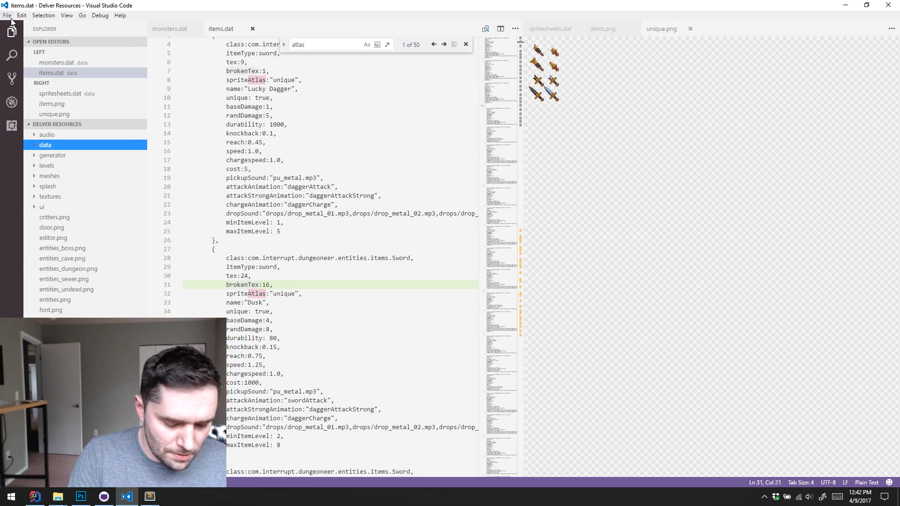
key(ctrl+k)
key(ctrl+o)
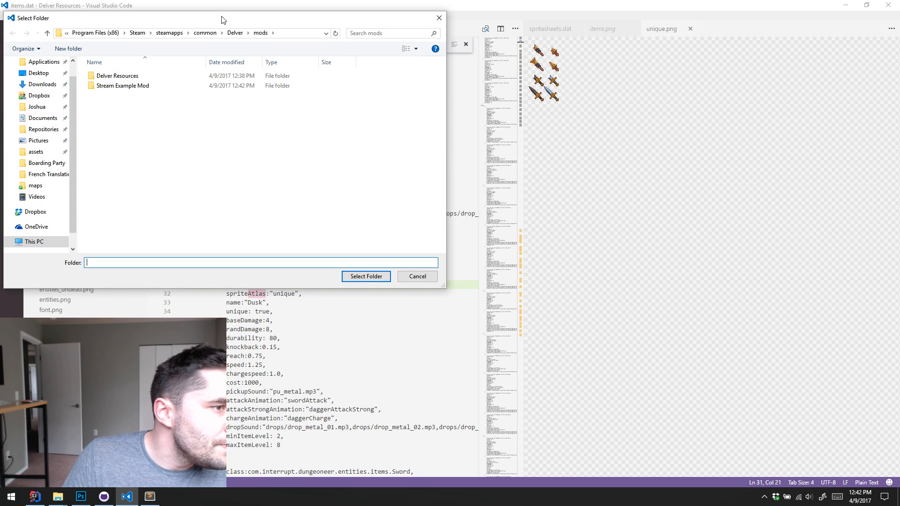
click(235, 32)
click(121, 87)
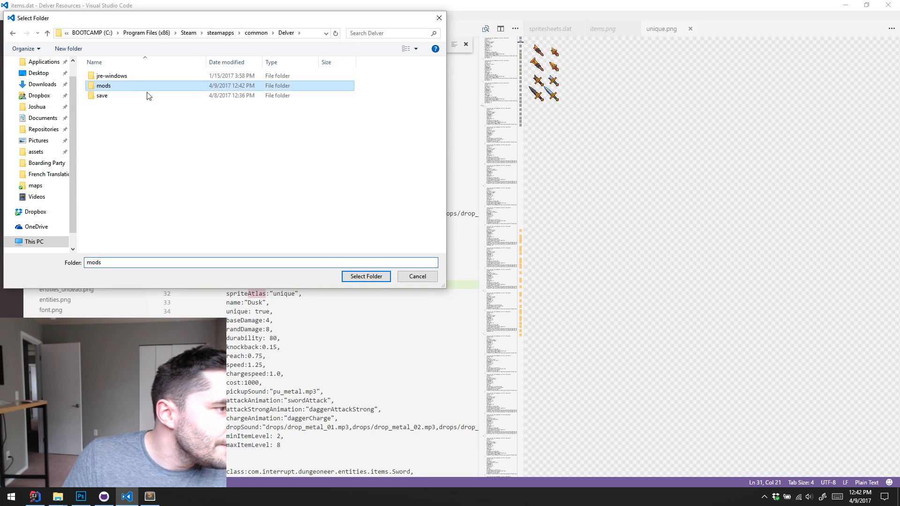
click(365, 276)
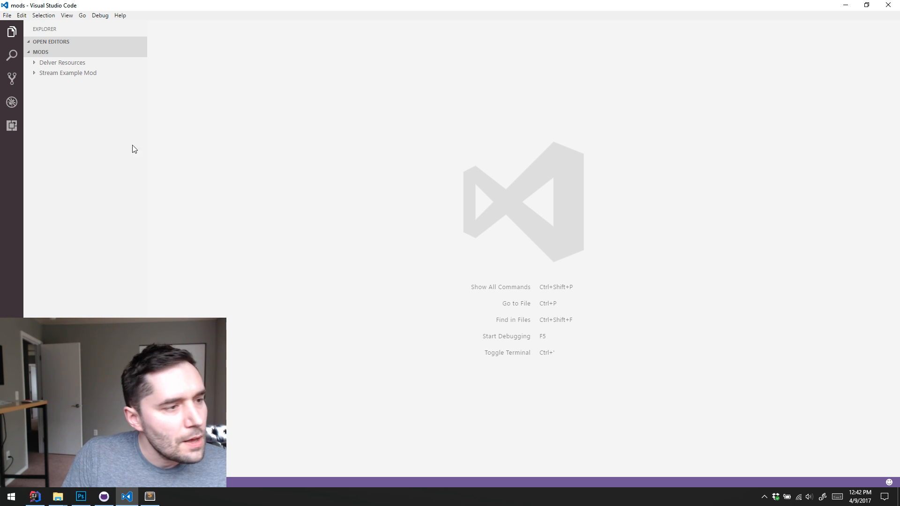
Create a folder named "data" inside the Stream Example Mod folder
click(47, 73)
click(42, 62)
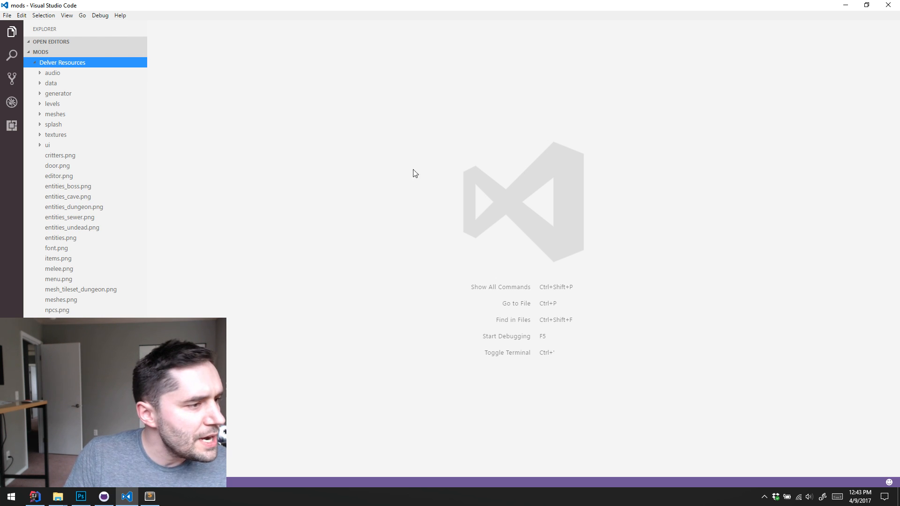
click(36, 62)
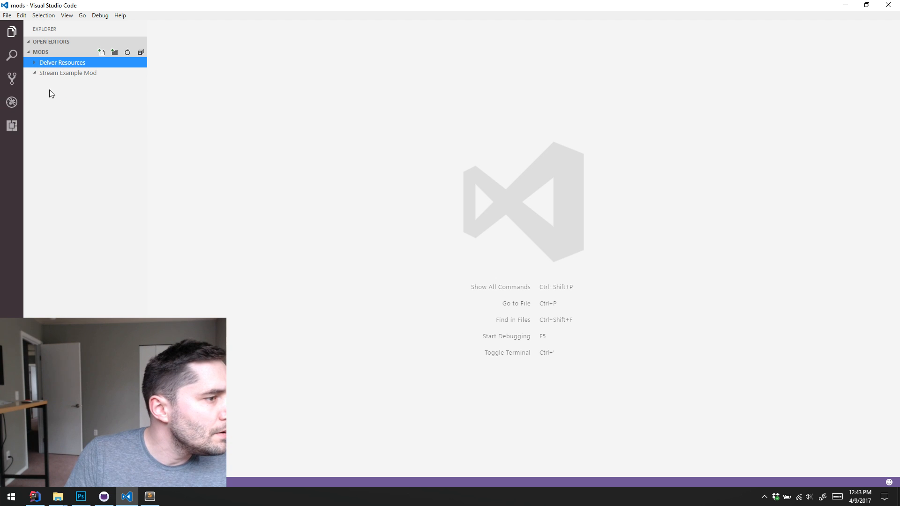
right_click(64, 74)
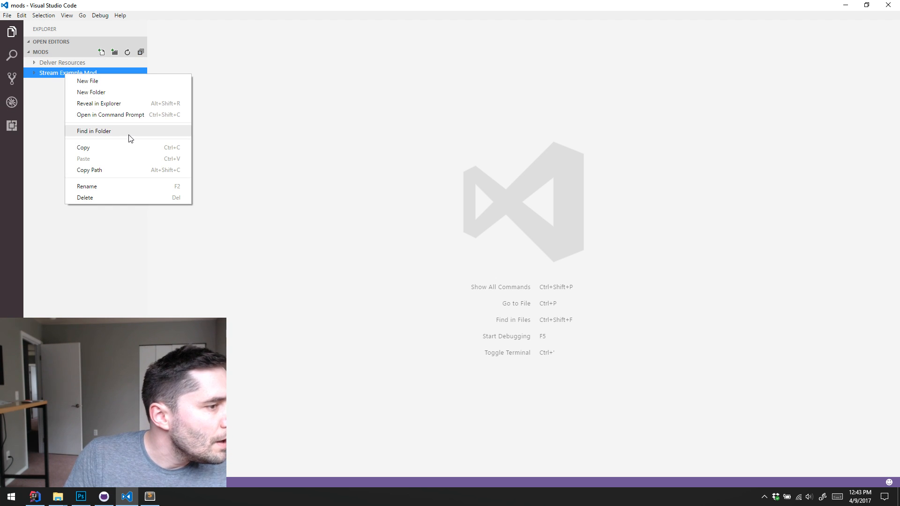
click(127, 92)
text(data)
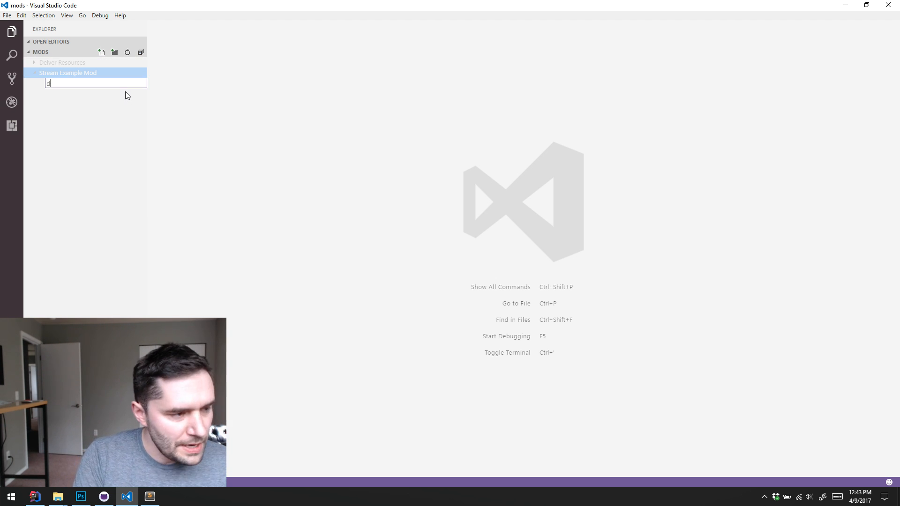
key(Return)
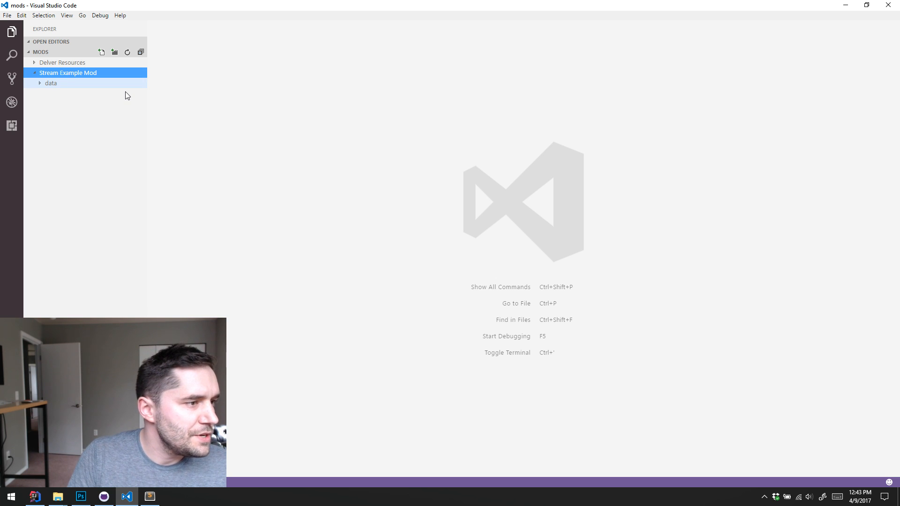
Create a file named spritesheets.dat in Stream Example Mod's data folder
click(32, 73)
click(34, 73)
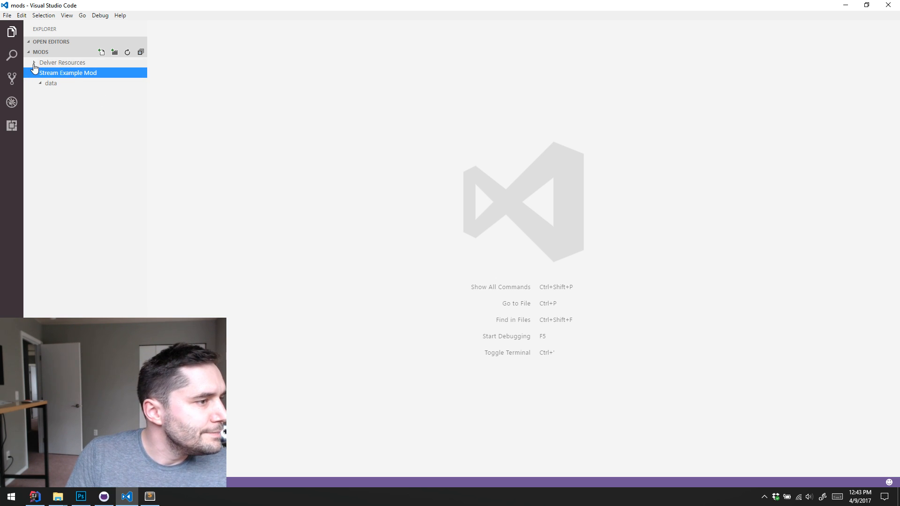
click(34, 65)
click(34, 65)
click(53, 85)
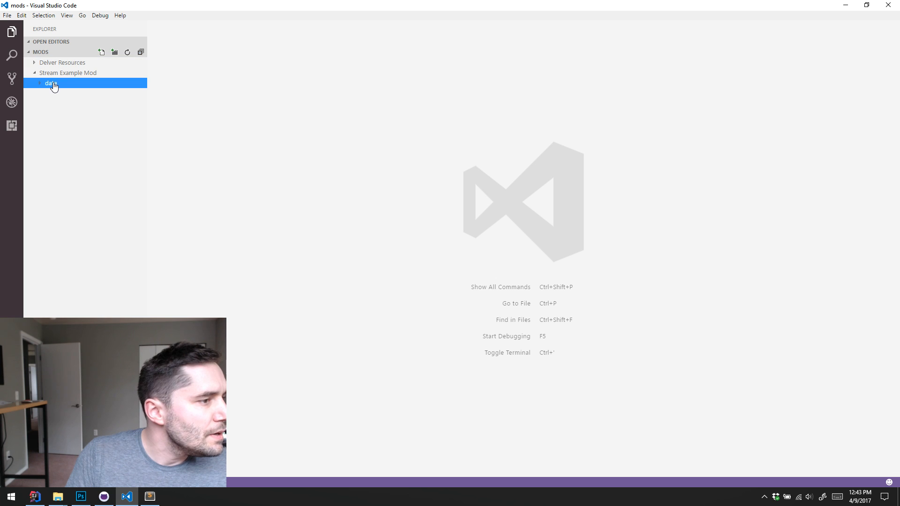
right_click(55, 84)
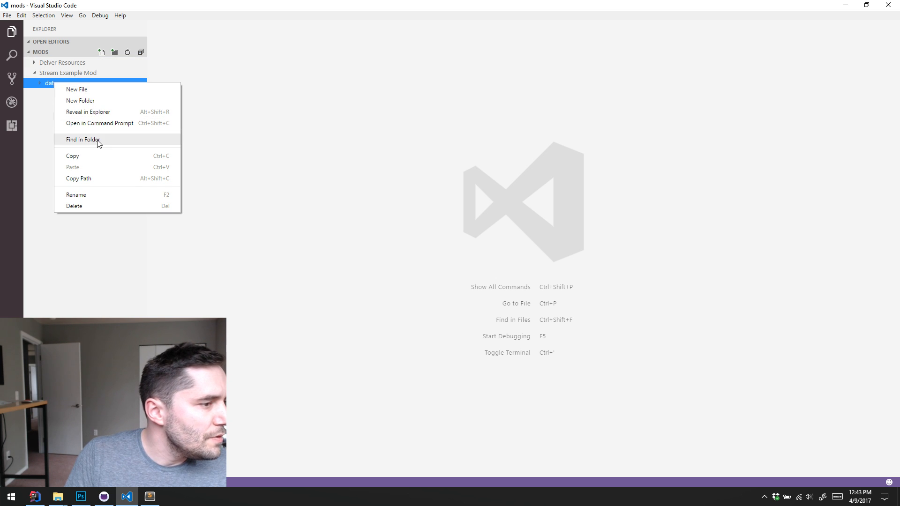
click(105, 93)
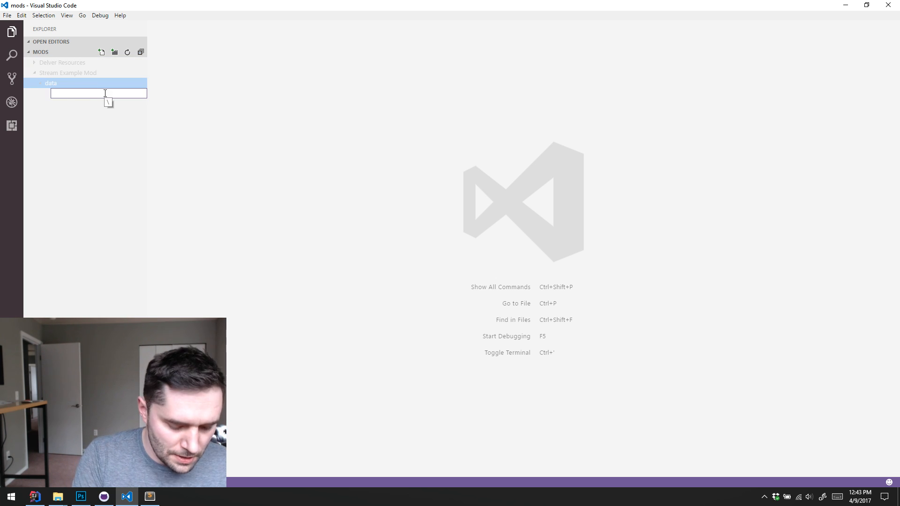
text(sprites)
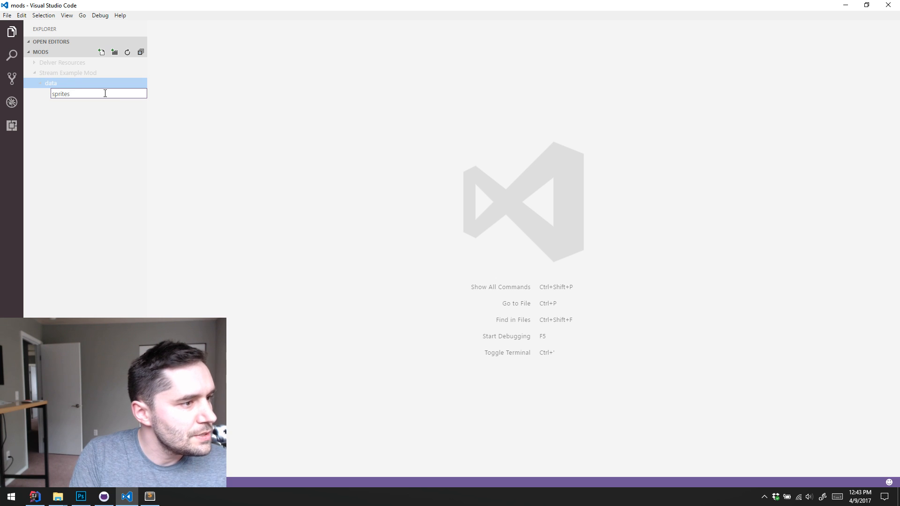
text(heets.)
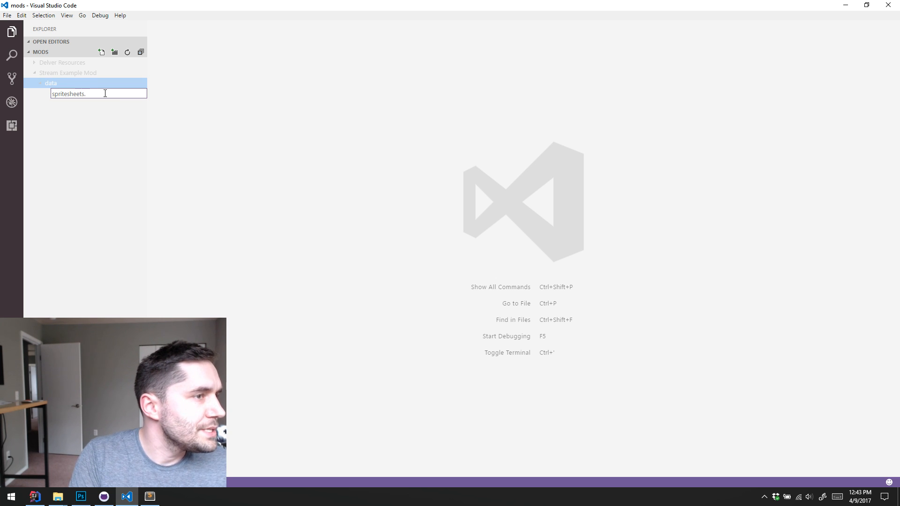
text(dat)
key(Return)
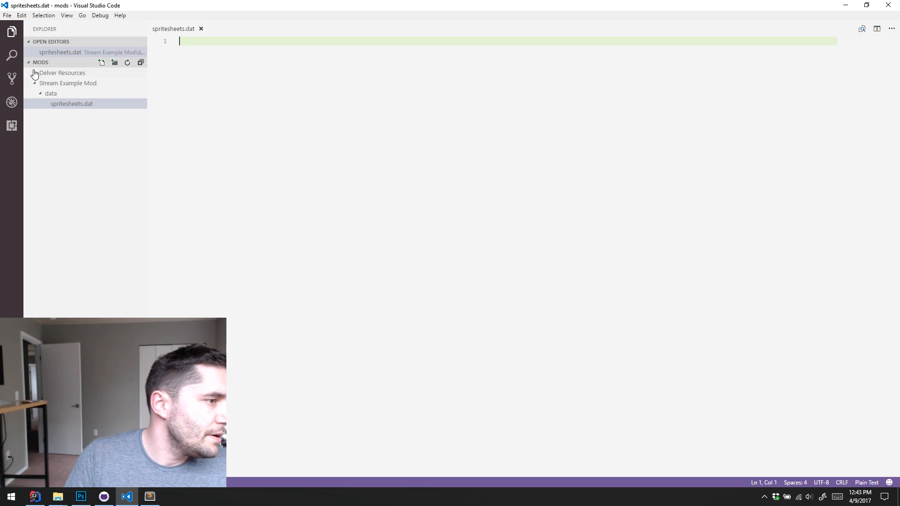
Open the original spritesheets.dat from the data folder of Delver Resources
click(34, 74)
click(39, 94)
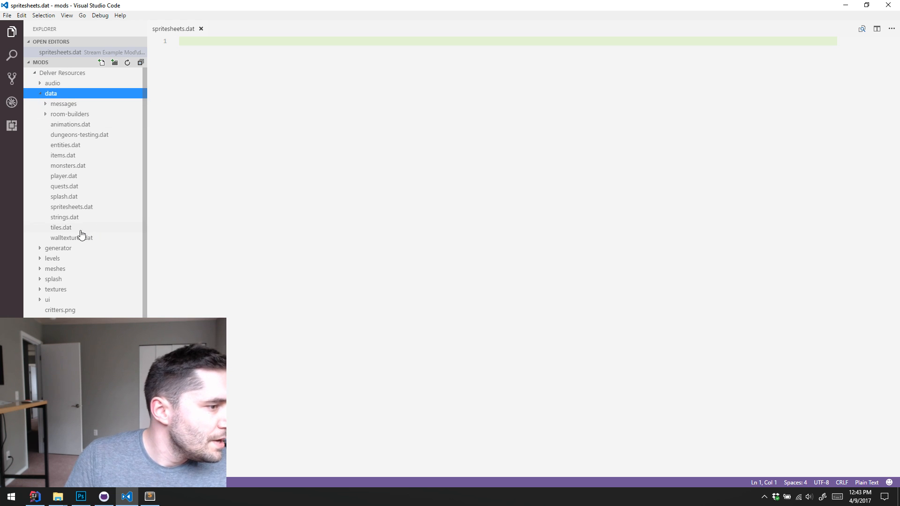
click(86, 200)
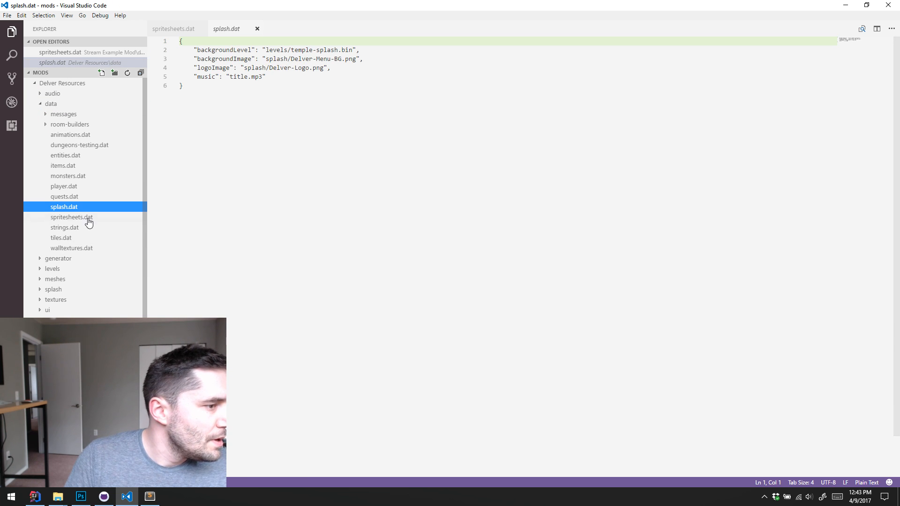
click(89, 218)
Copy the opening bracket and the first entry, for entities.png, from the original spritesheets.dat into the mod's empty spritesheets.dat
click(195, 42)
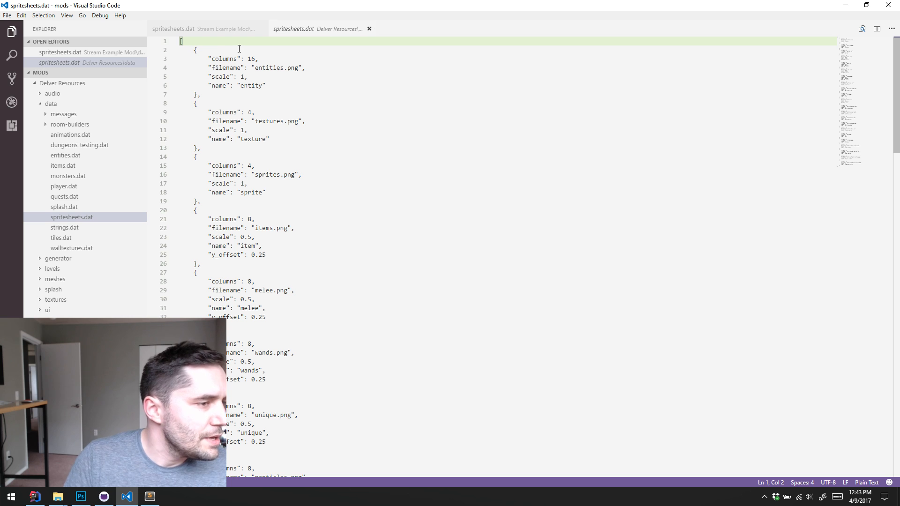
key(Down)
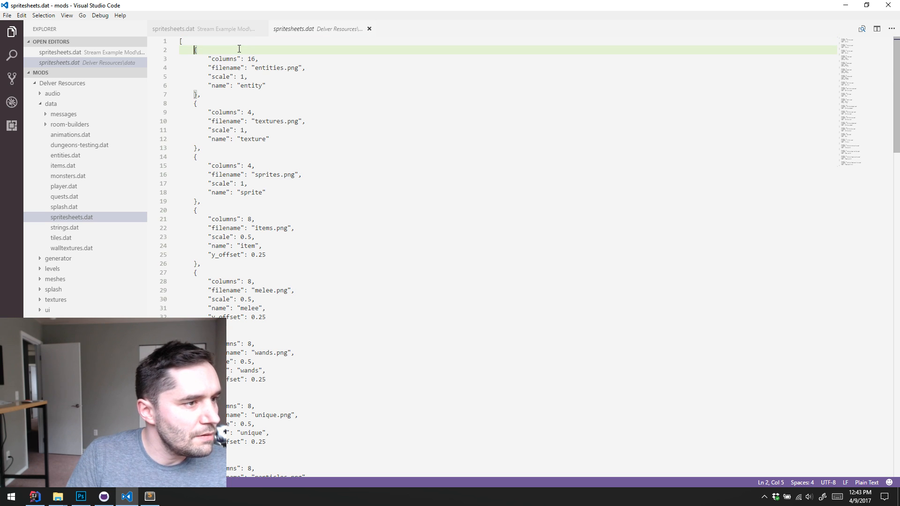
drag(200, 94, 140, 26)
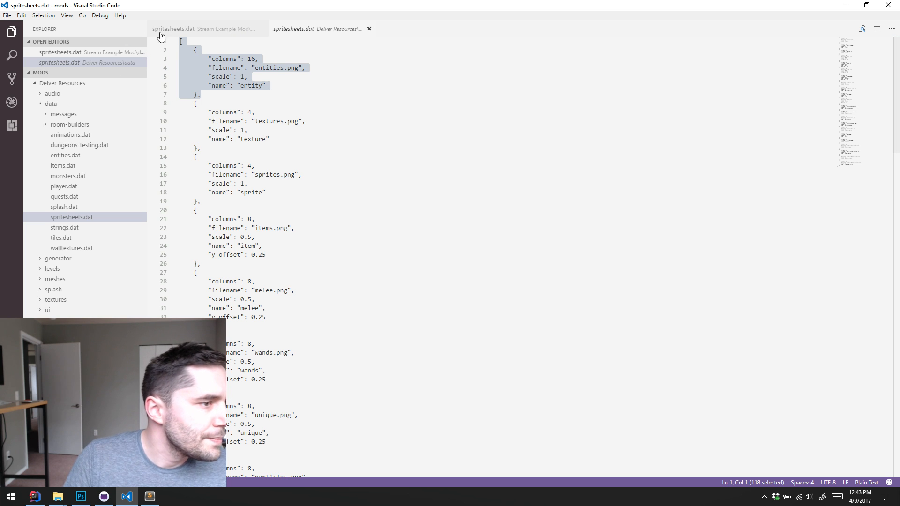
key(ctrl+c)
click(200, 32)
key(ctrl+v)
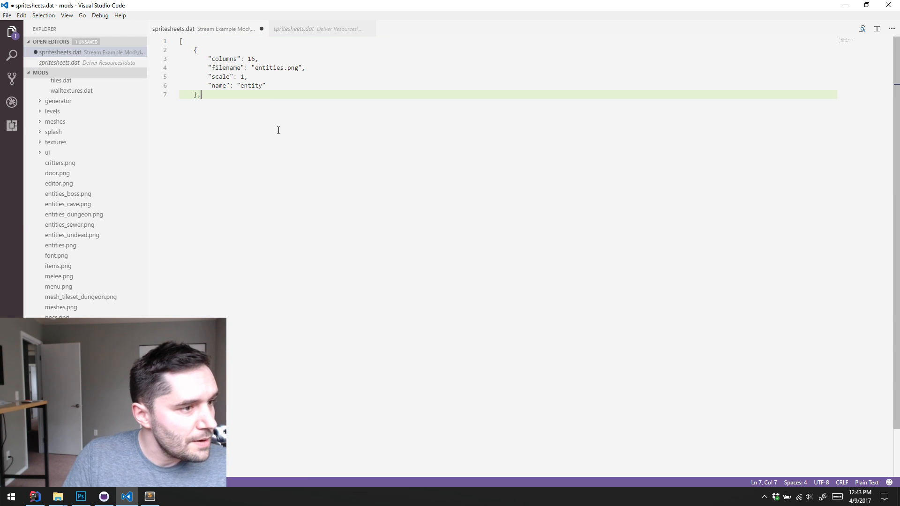
Remove the trailing comma after the pasted entry, close the array with "]" on a new line, and save the file
key(BackSpace)
key(Return)
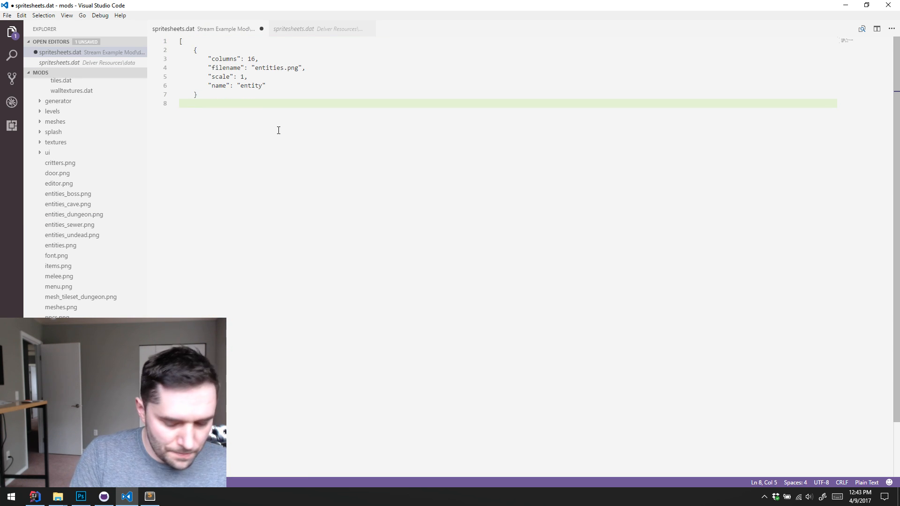
key(BackSpace)
text(])
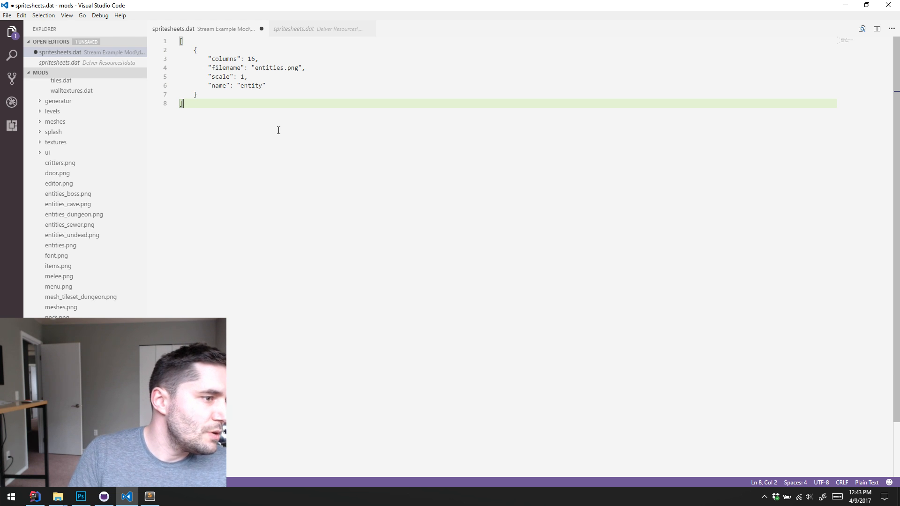
key(ctrl+s)
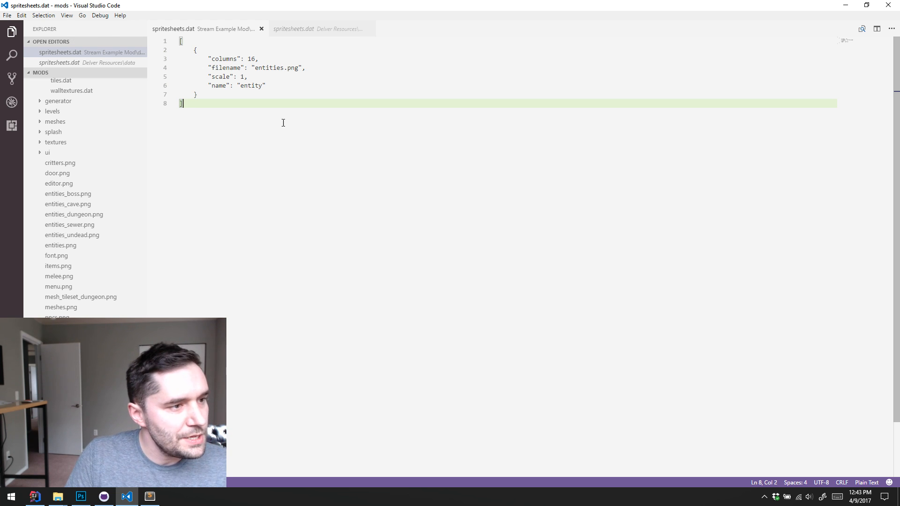
Change the entry's filename value to "image.png" in the mod's spritesheets.dat
click(309, 85)
click(309, 68)
click(227, 51)
click(239, 43)
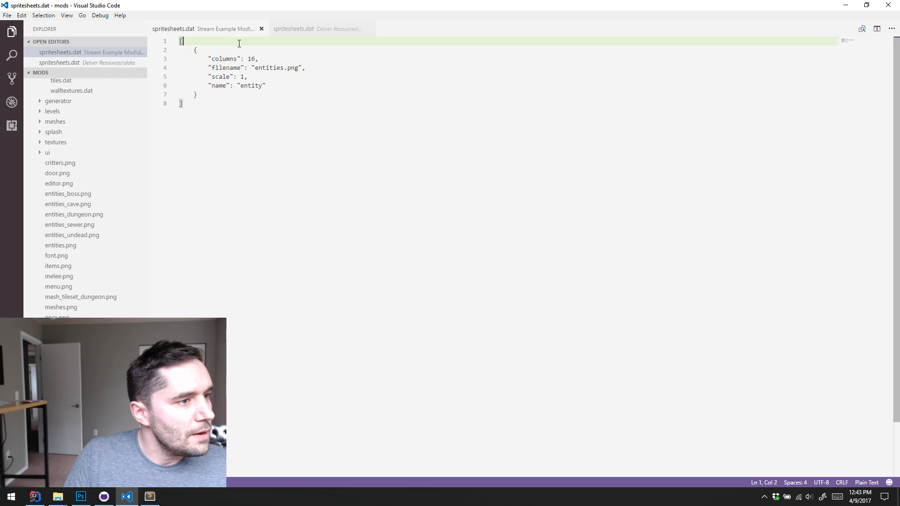
click(300, 50)
click(253, 67)
triple_click(267, 68)
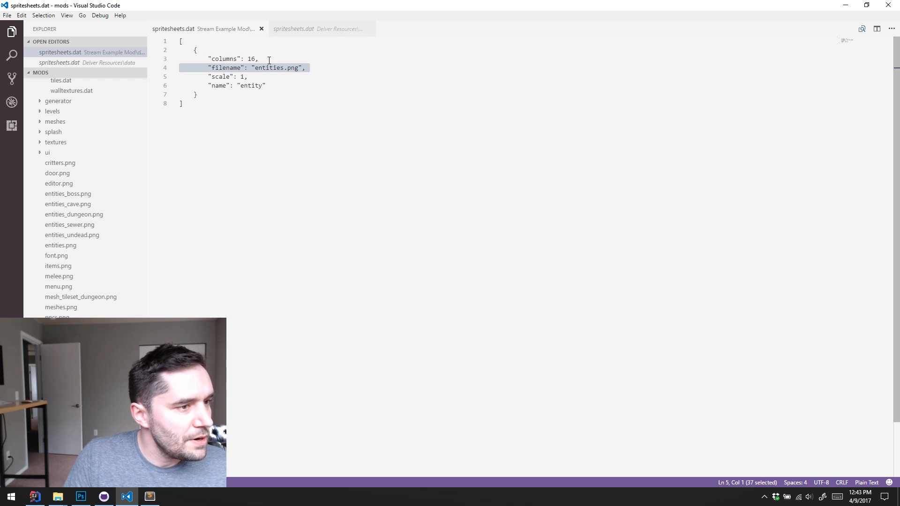
click(269, 60)
double_click(276, 68)
key(BackSpace)
text(image)
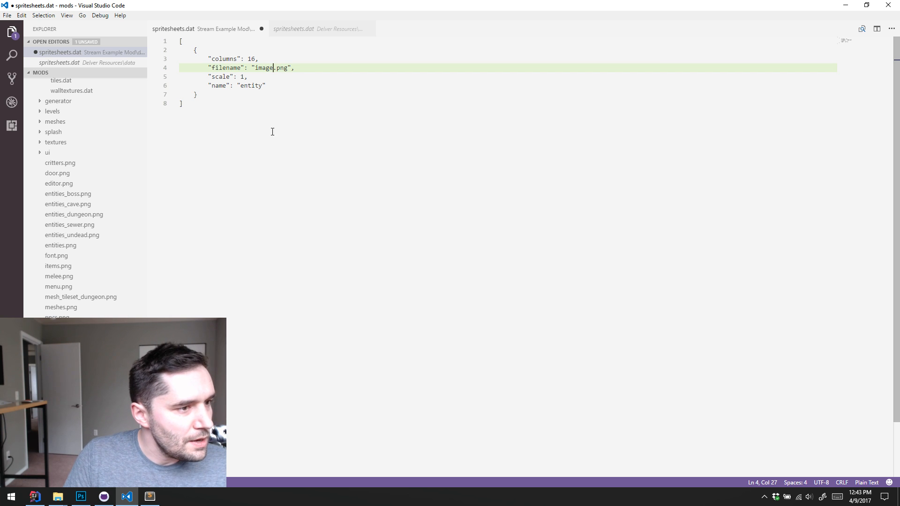
Set the entry's filename to "example_image.png" and its name to "example_image", and save the file
double_click(251, 86)
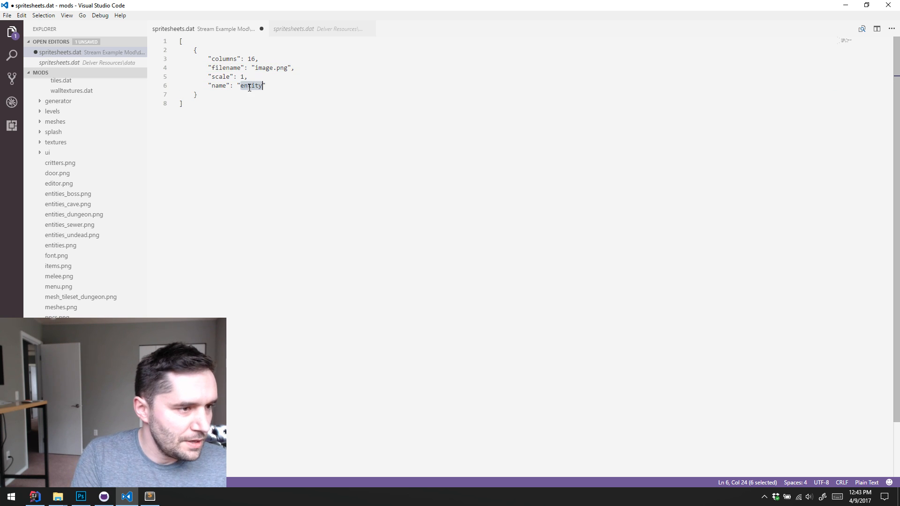
text(image)
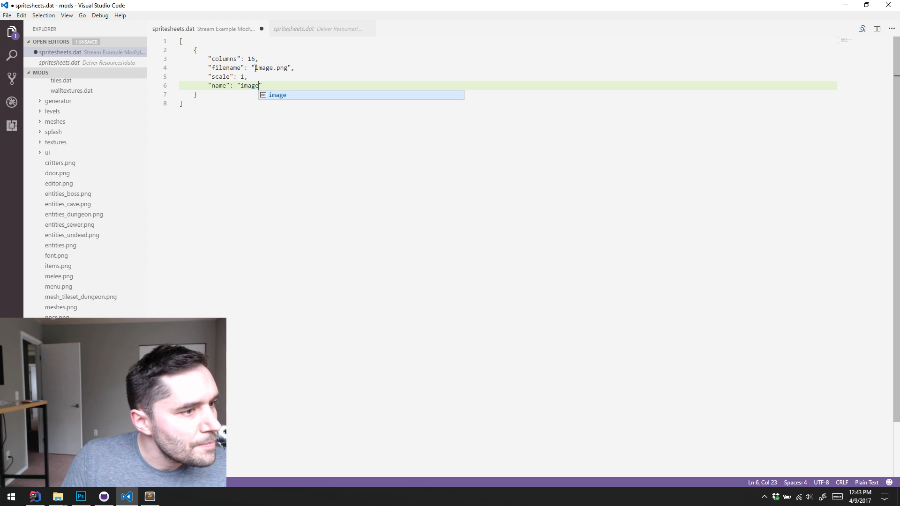
click(255, 69)
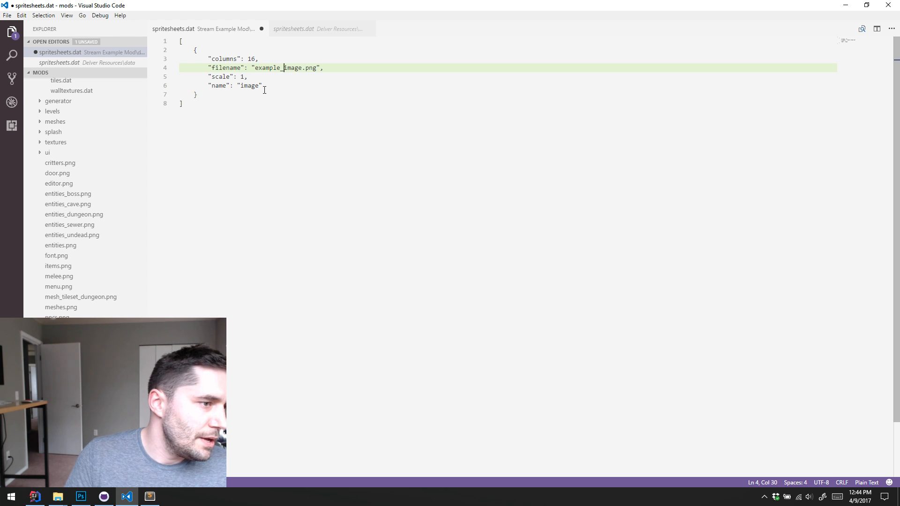
click(240, 85)
text(example_)
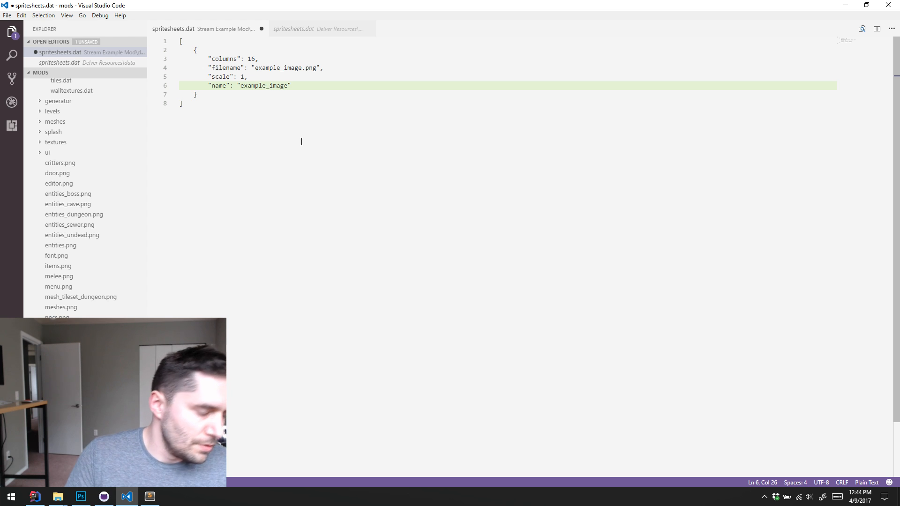
key(ctrl+s)
Collapse the Delver Resources folder in the file tree, and open a second File Explorer window beside the Stream Example Mod folder
scroll(103, 124, up, 5)
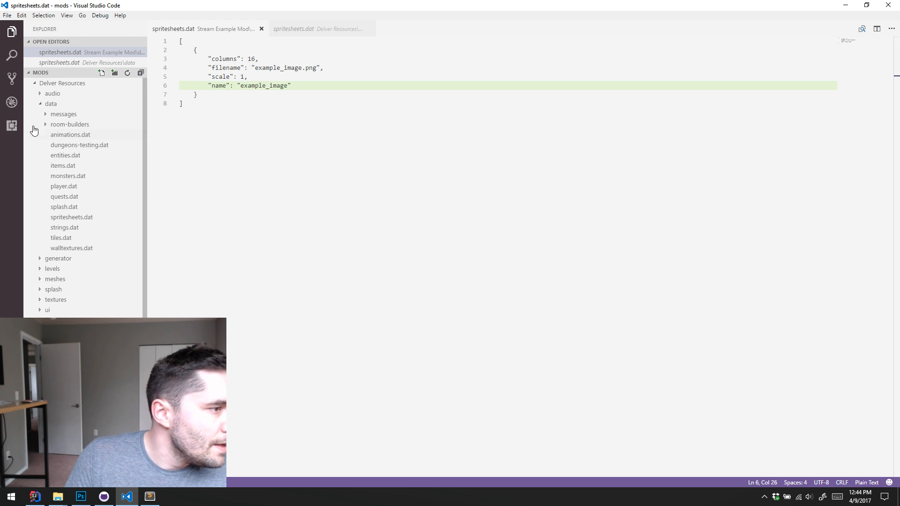
click(33, 85)
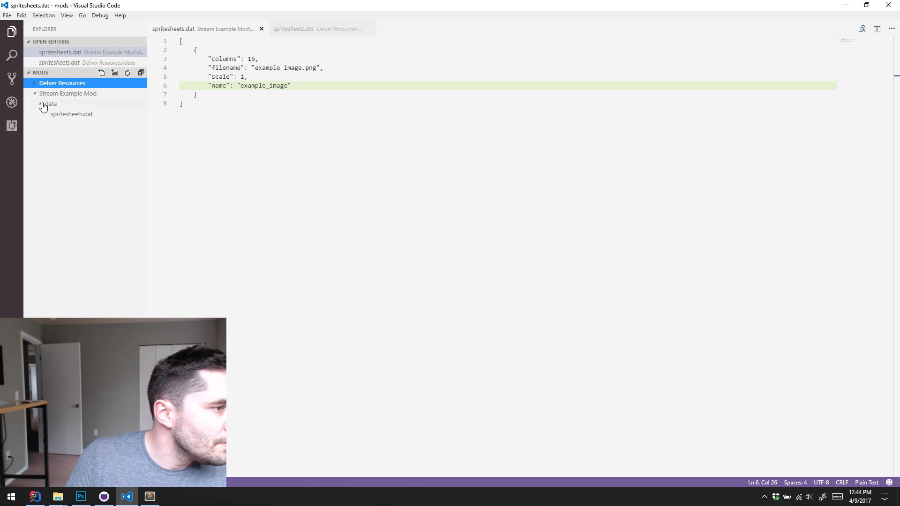
click(58, 497)
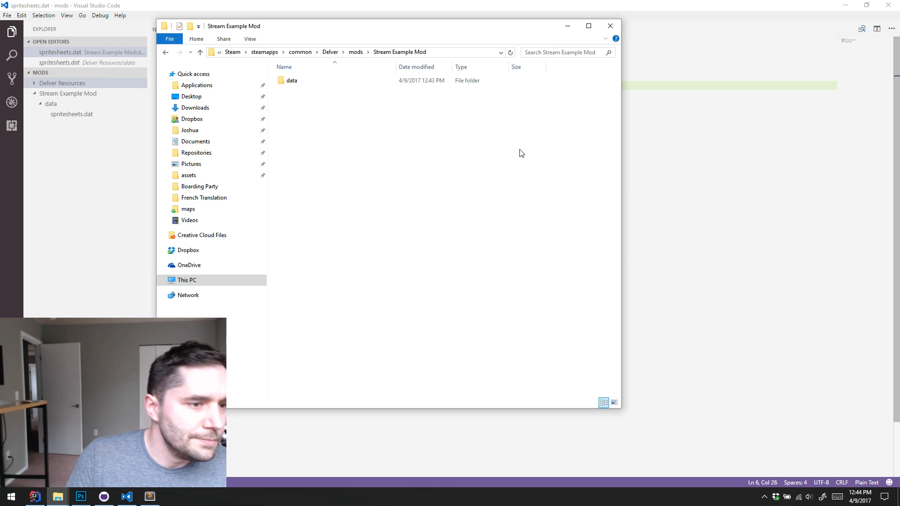
drag(417, 36, 271, 56)
key(super+e)
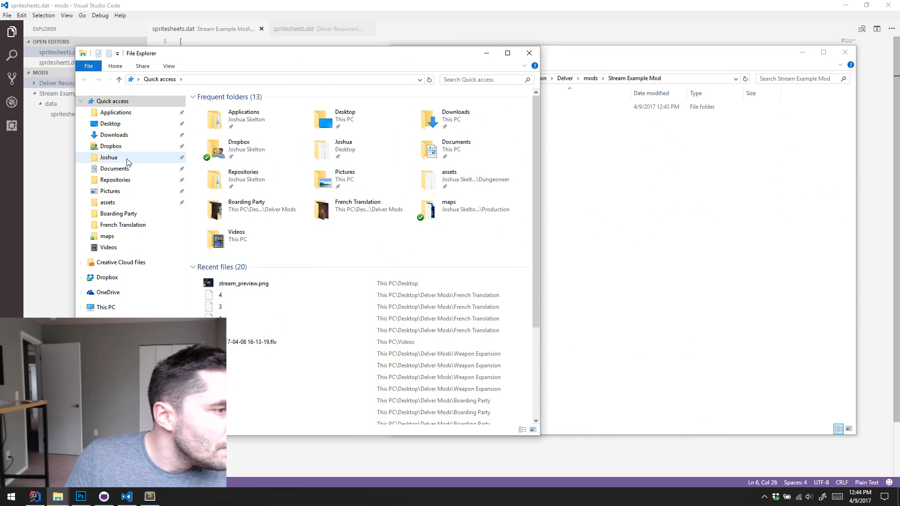
Browse from the home folder to the character-story-pack folder in Repositories, GitHub, delver-example-mods
click(109, 158)
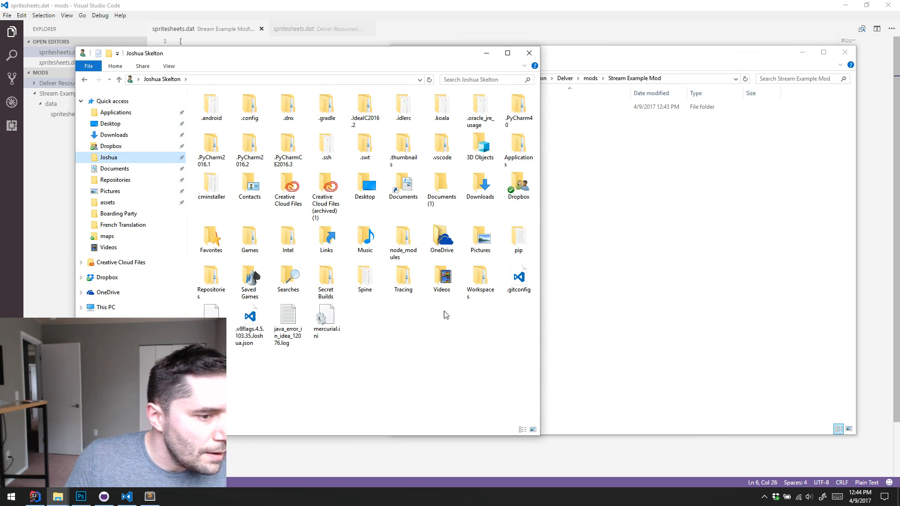
click(449, 329)
key(r)
double_click(207, 279)
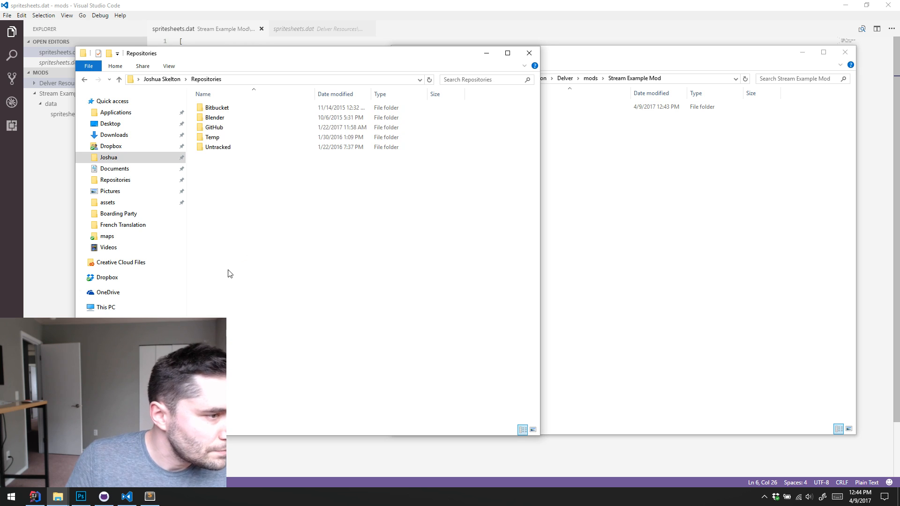
double_click(225, 128)
double_click(230, 157)
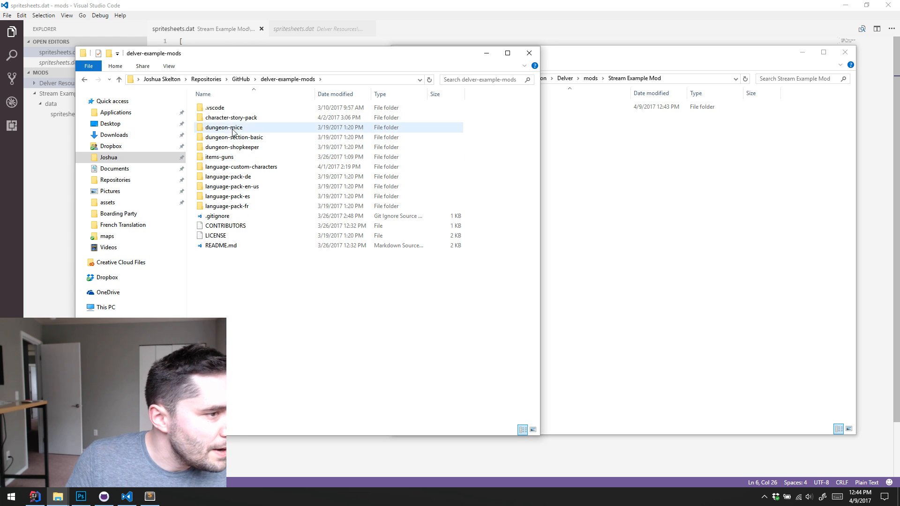
double_click(234, 118)
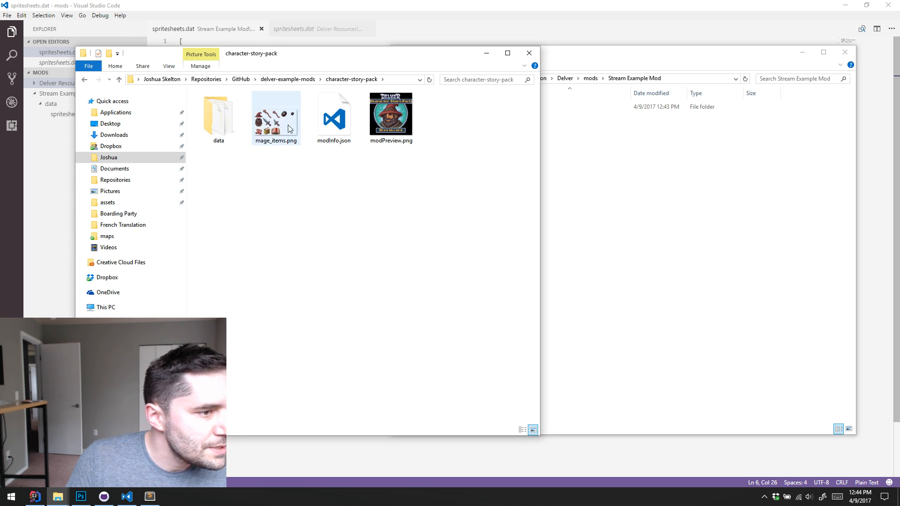
Copy mage_items.png from character-story-pack into the Stream Example Mod folder and close the source window
drag(279, 120, 628, 208)
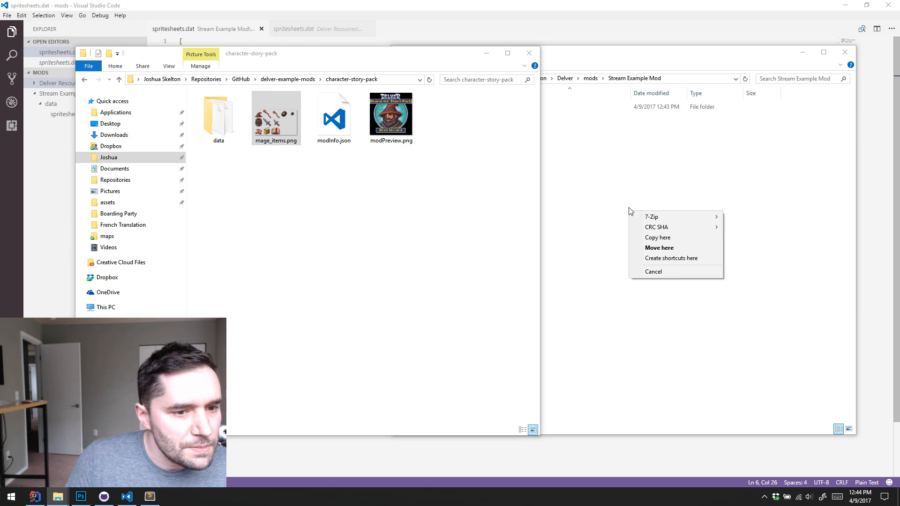
click(658, 225)
click(319, 261)
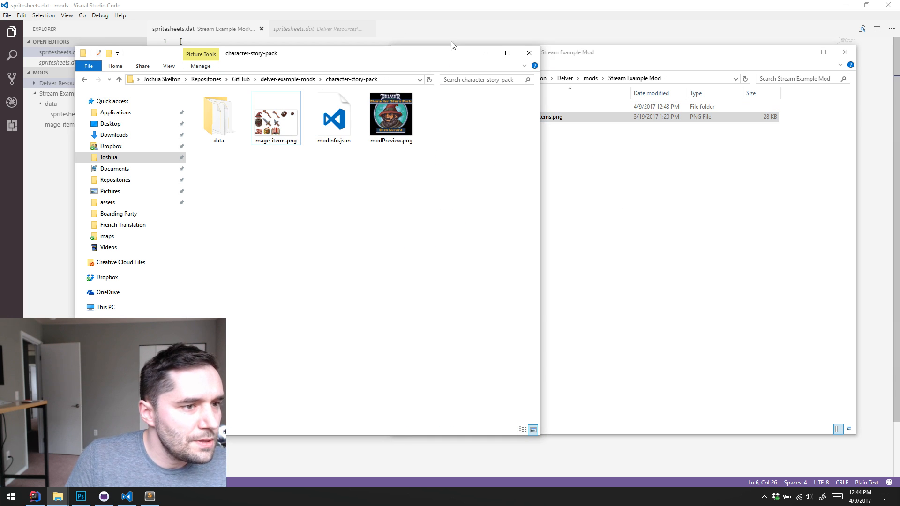
click(528, 52)
Rename the copied mage_items.png in the mod folder to example_items.png
click(537, 117)
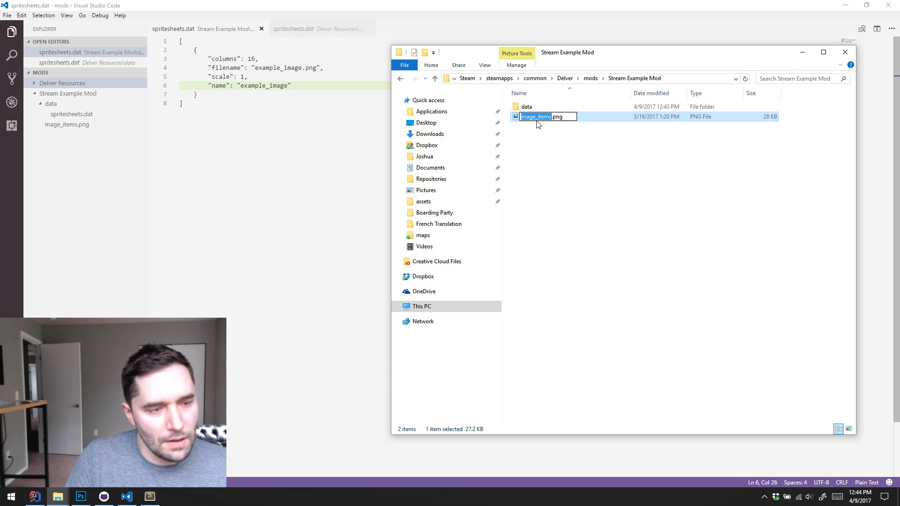
text(examp)
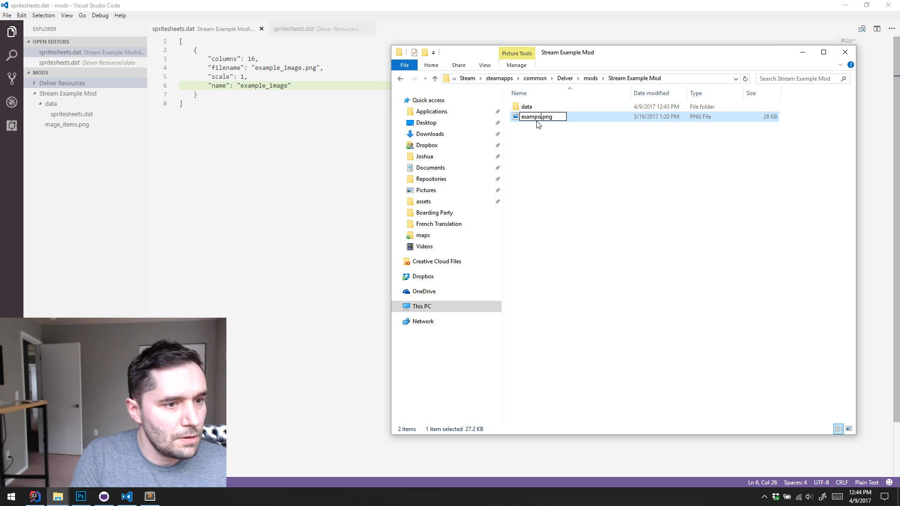
text(le_it)
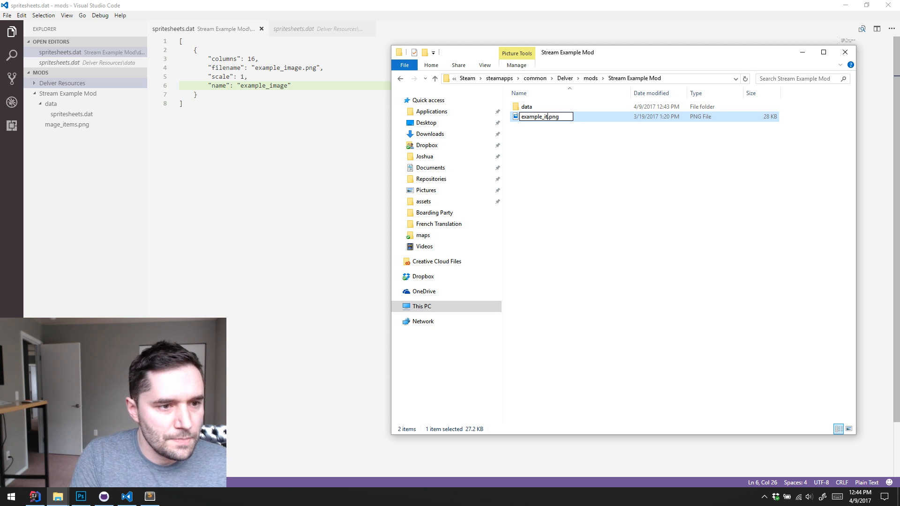
text(ems)
key(Return)
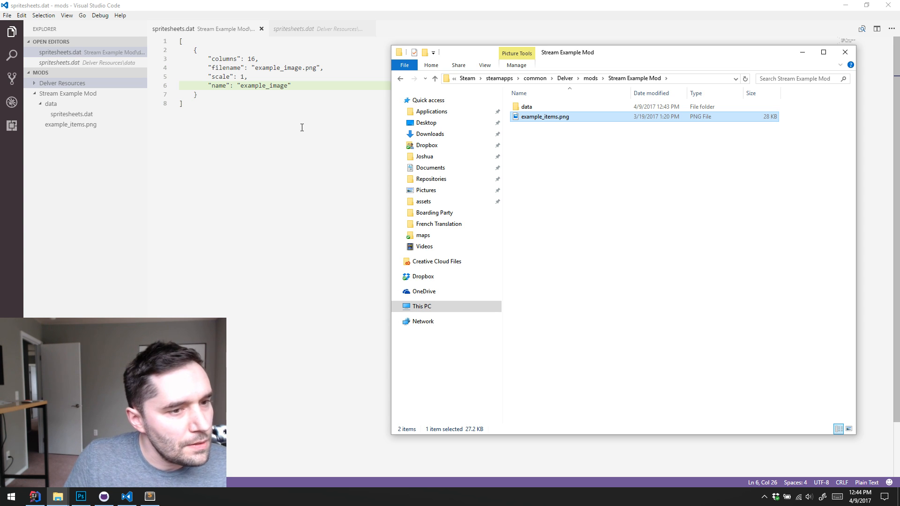
Change the entry's filename value to "shuriken.png" in the mod's spritesheets.dat, keeping it on a single line
click(268, 86)
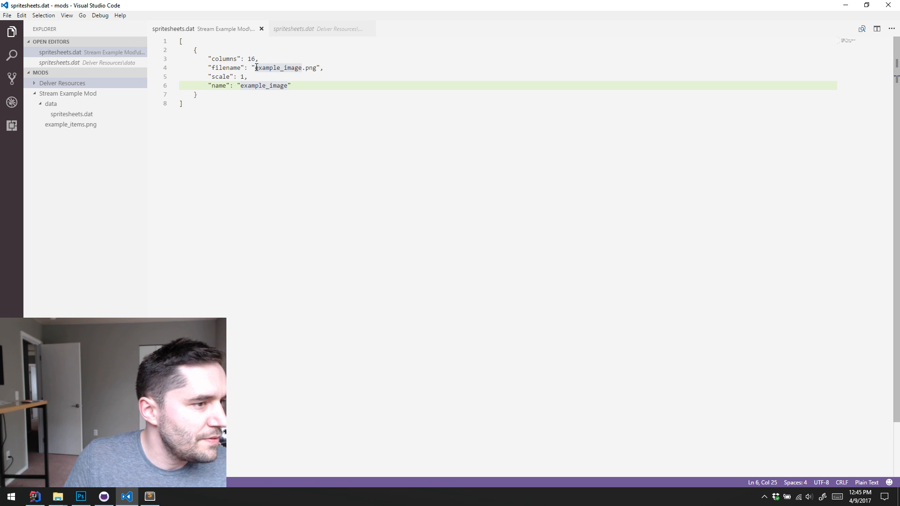
click(255, 67)
shift+click(303, 67)
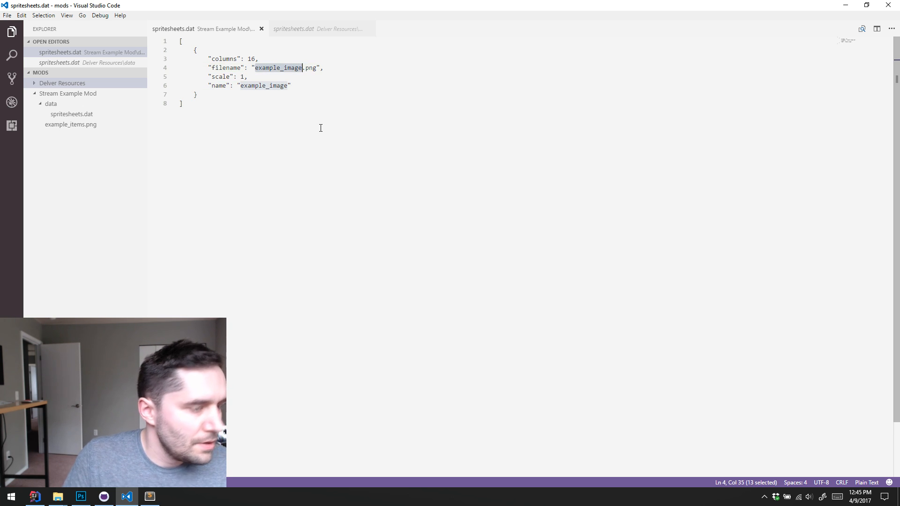
text(sh)
text(uriken)
key(Return)
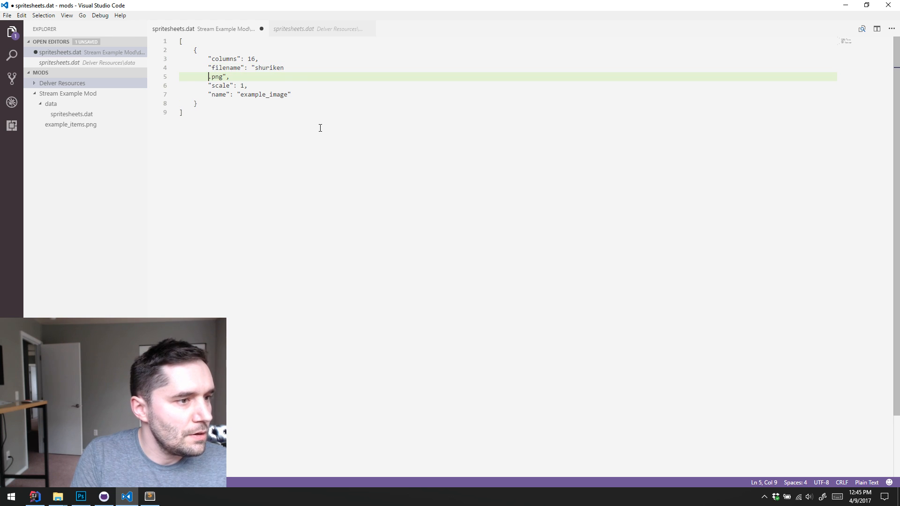
key(BackSpace)
key(BackSpace)
key(BackSpace)
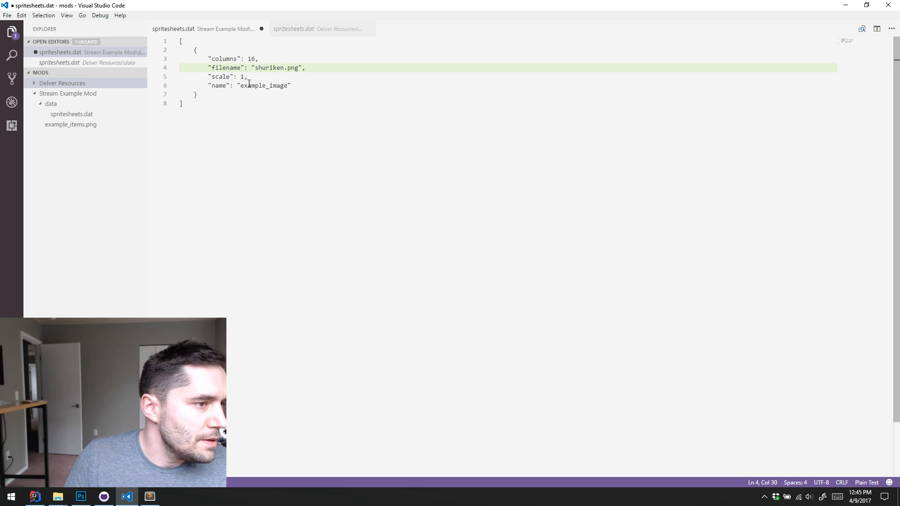
Change the entry's name value to "shuriken" and save spritesheets.dat
click(241, 86)
double_click(287, 84)
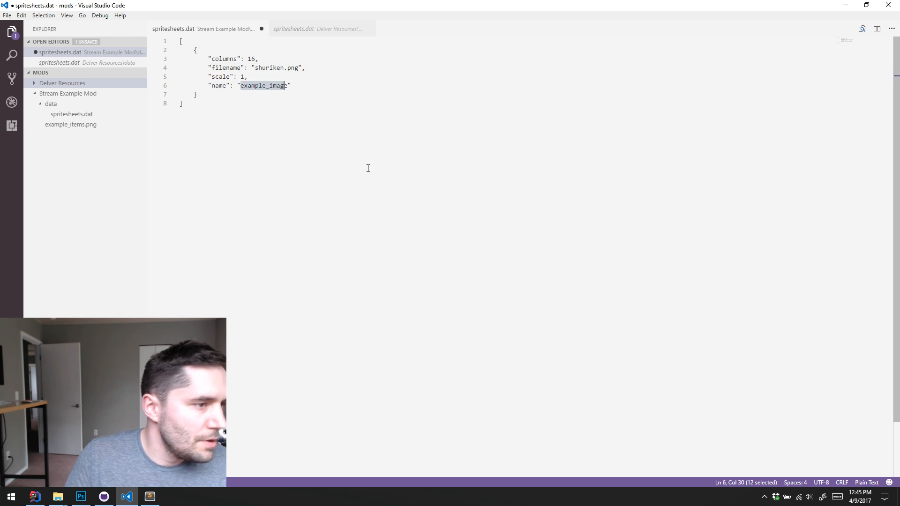
text(sh)
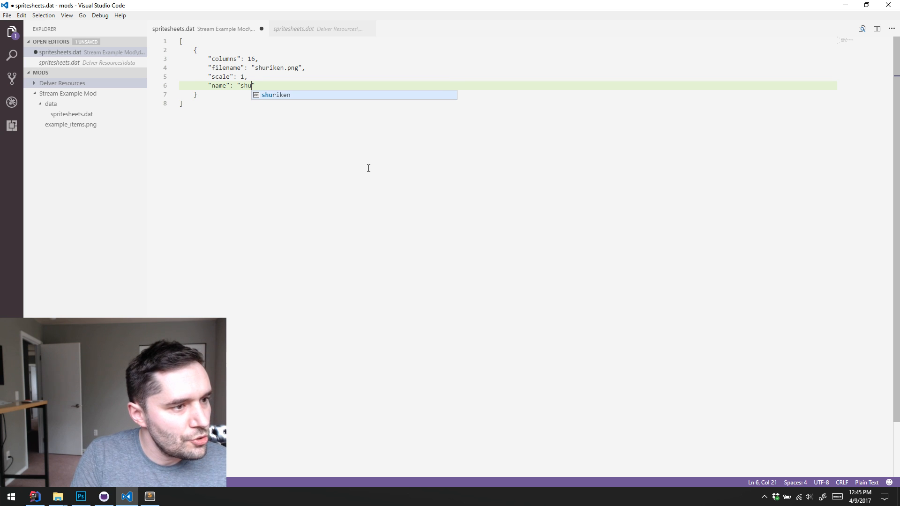
text(uriken)
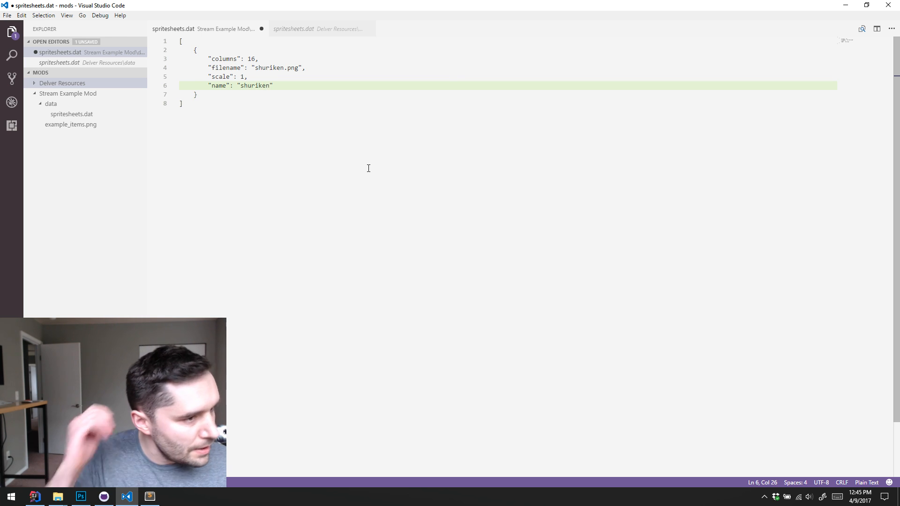
key(ctrl+s)
key(ctrl+d)
click(326, 133)
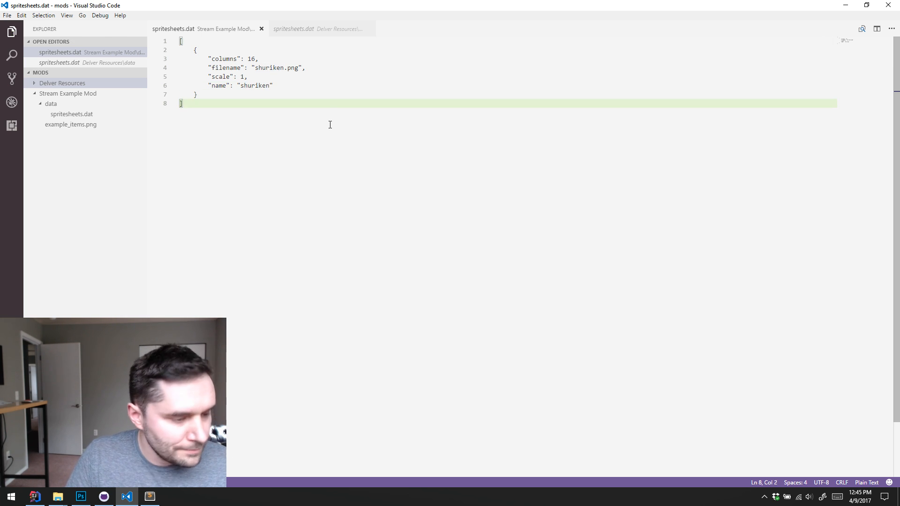
click(80, 496)
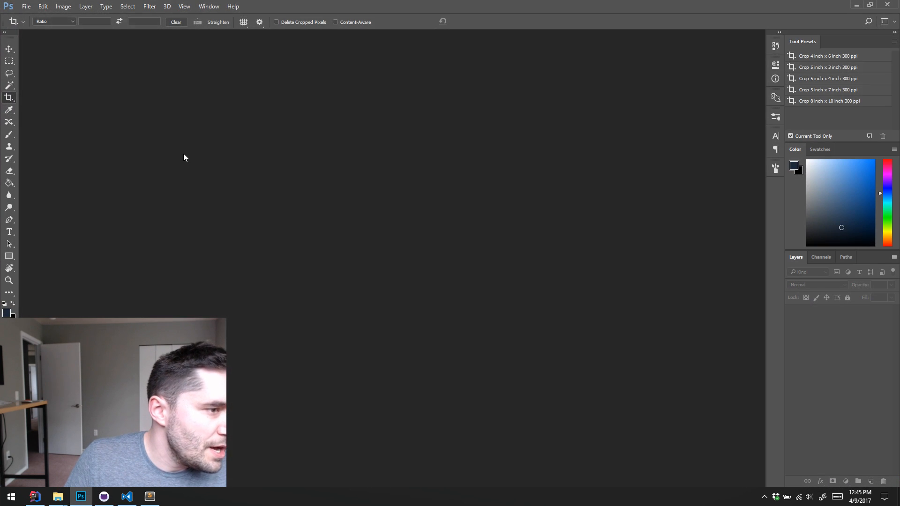
click(26, 7)
click(37, 26)
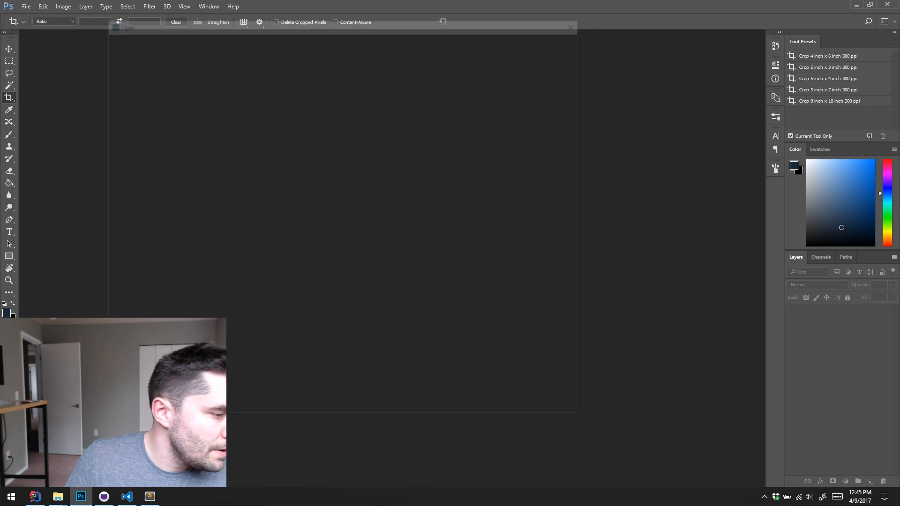
key(Escape)
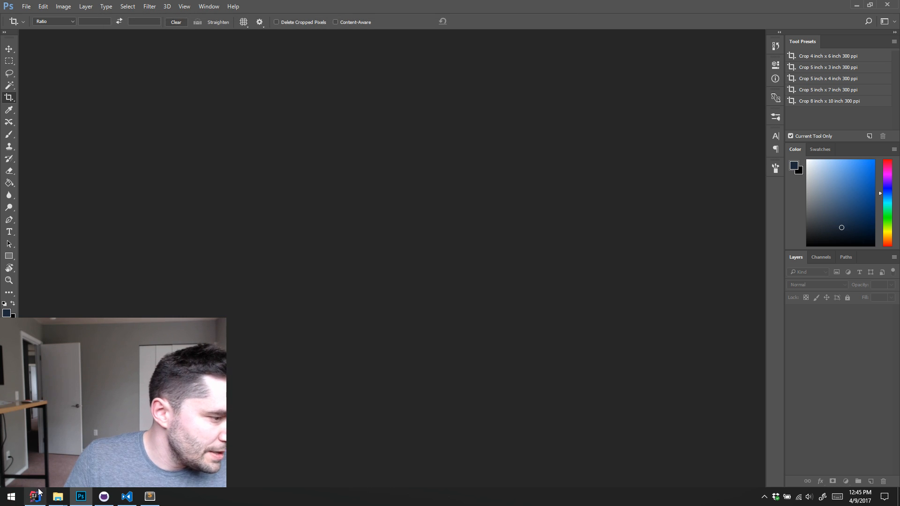
click(857, 6)
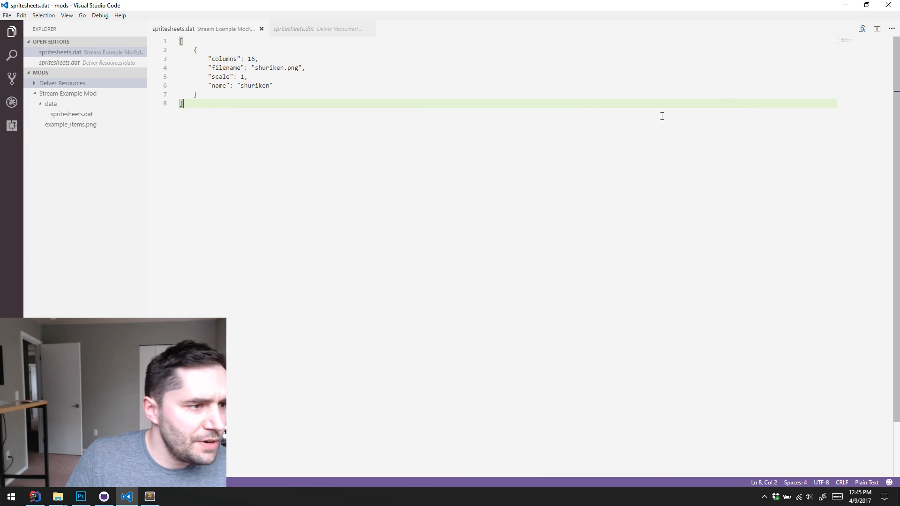
Switch to File Explorer and rename example_items.png in the Stream Example Mod folder to shuriken.png
click(57, 498)
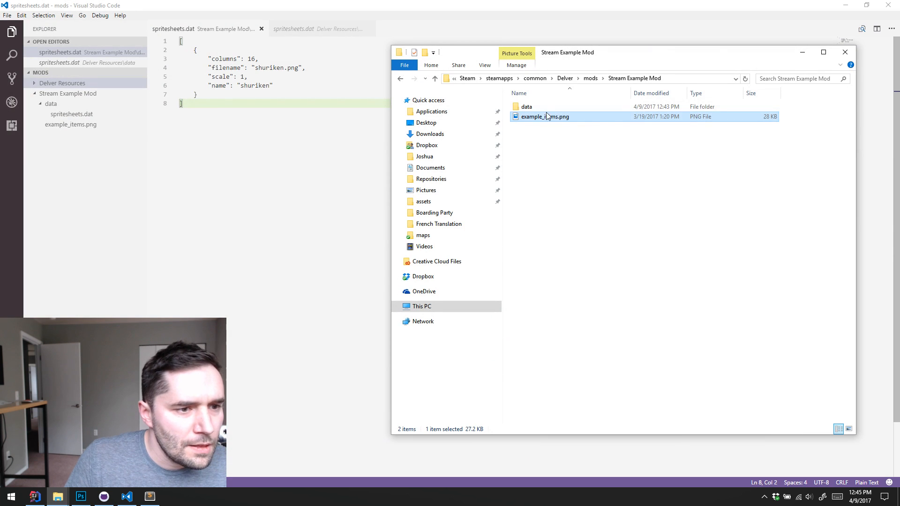
click(547, 117)
text(sh)
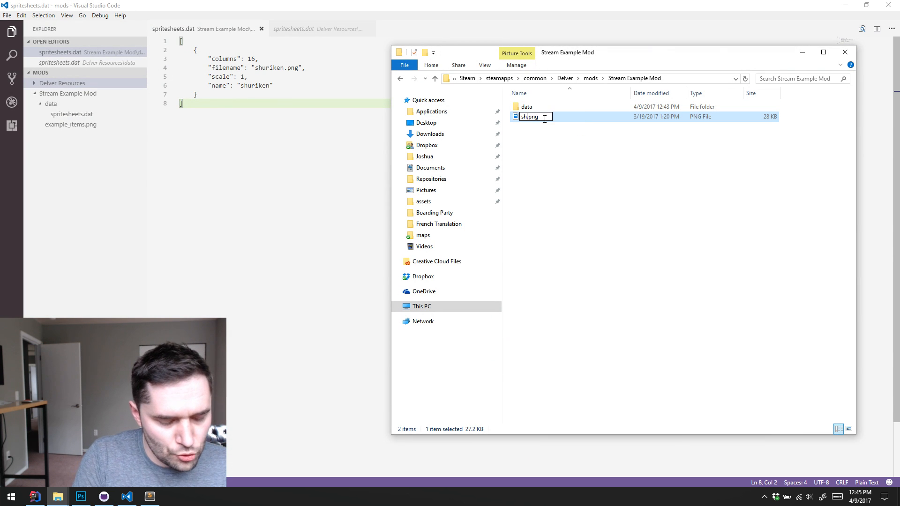
text(uriken)
key(Return)
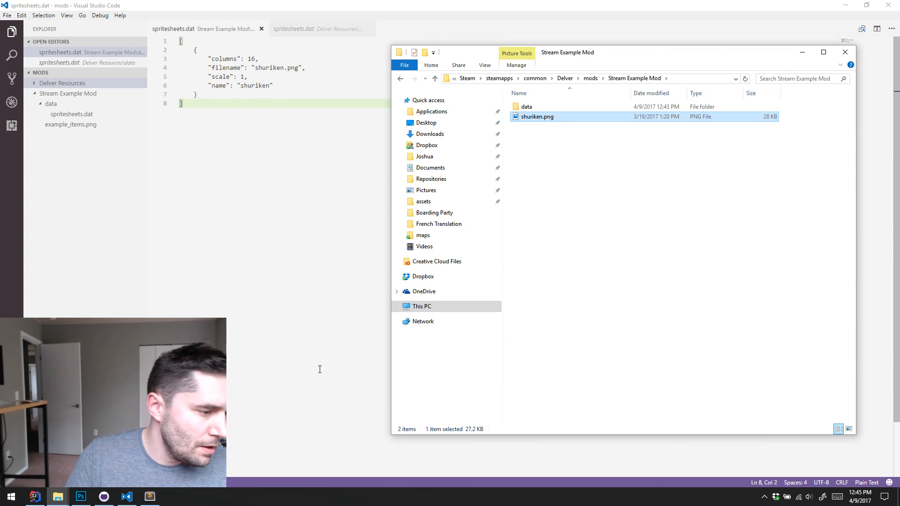
Switch to Photoshop and browse for a file to open in C:\Program Files (x86)\Steam\steamapps
click(81, 496)
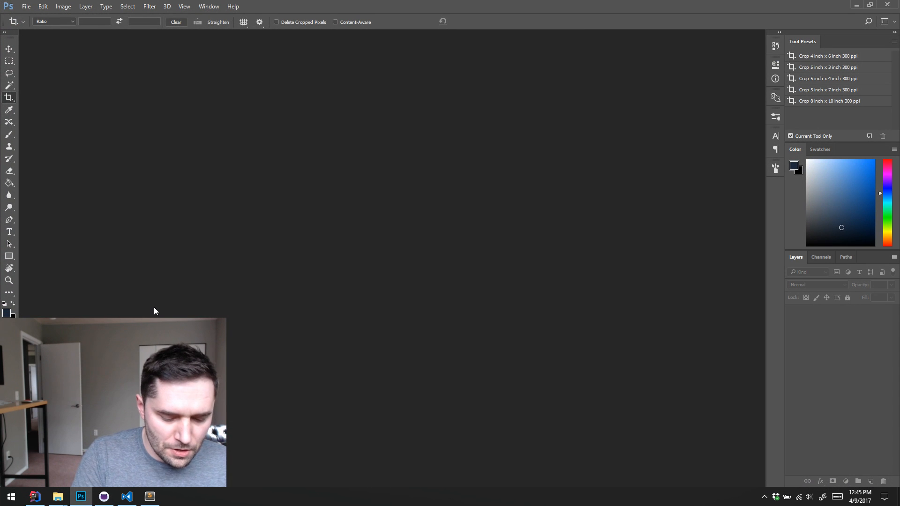
key(ctrl+o)
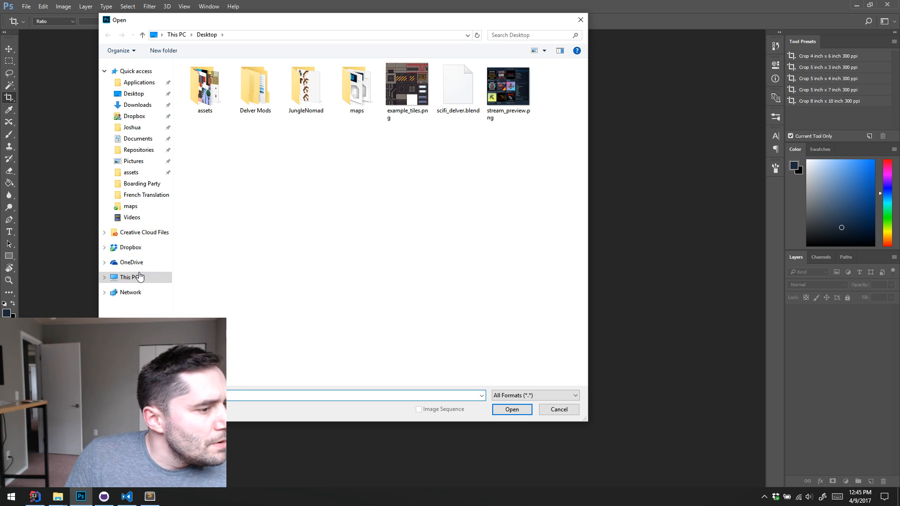
click(139, 276)
double_click(236, 149)
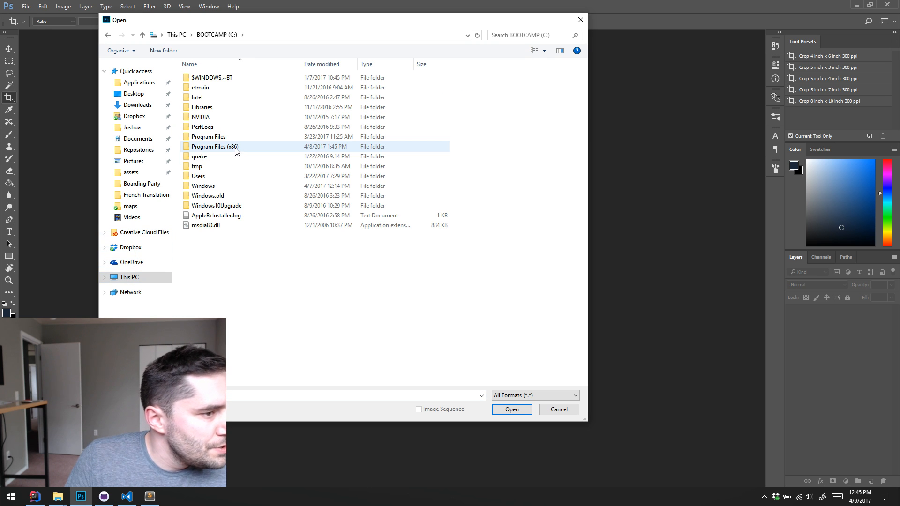
double_click(235, 147)
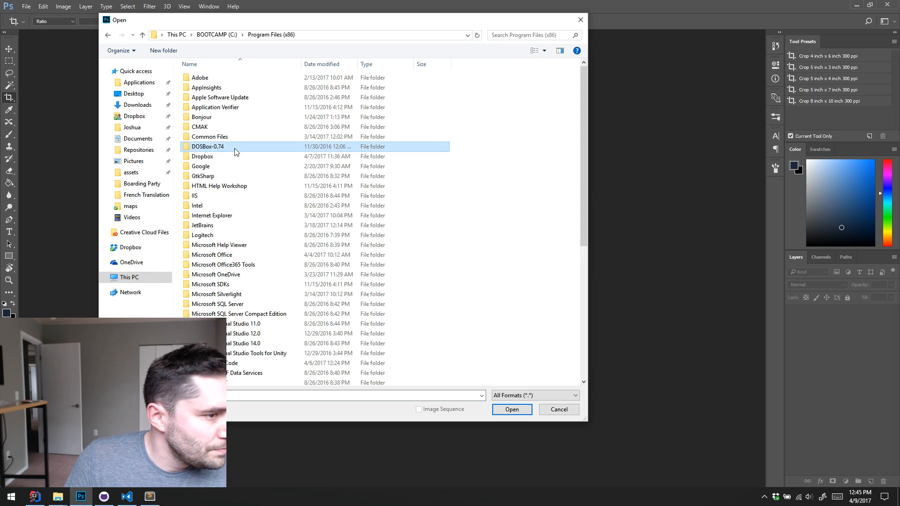
scroll(235, 151, down, 8)
double_click(208, 266)
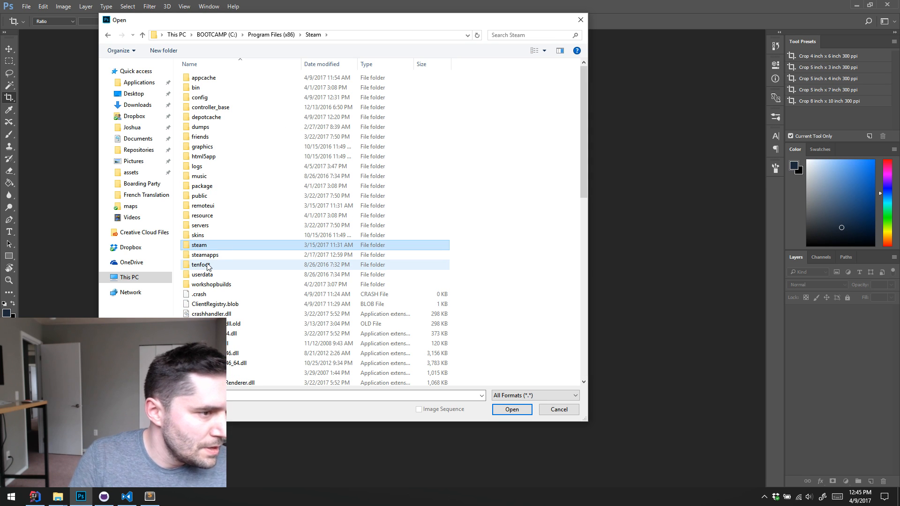
key(Down)
key(Return)
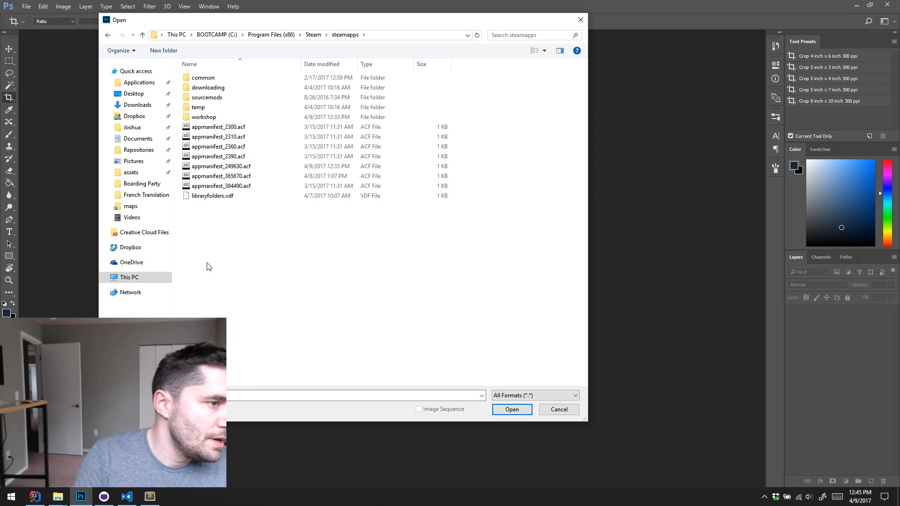
Open shuriken.png from common\Delver\mods\Stream Example Mod inside the steamapps folder
key(c)
key(Return)
key(d)
key(Return)
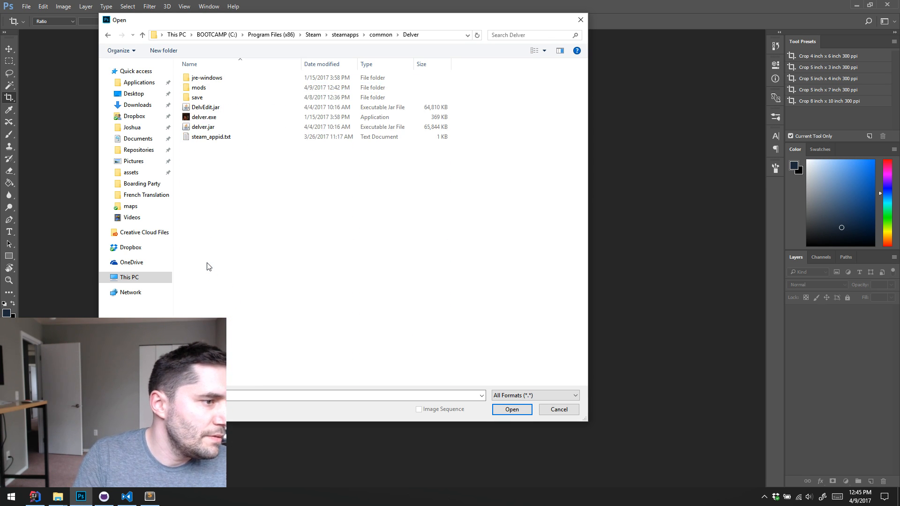
key(m)
key(Return)
key(s)
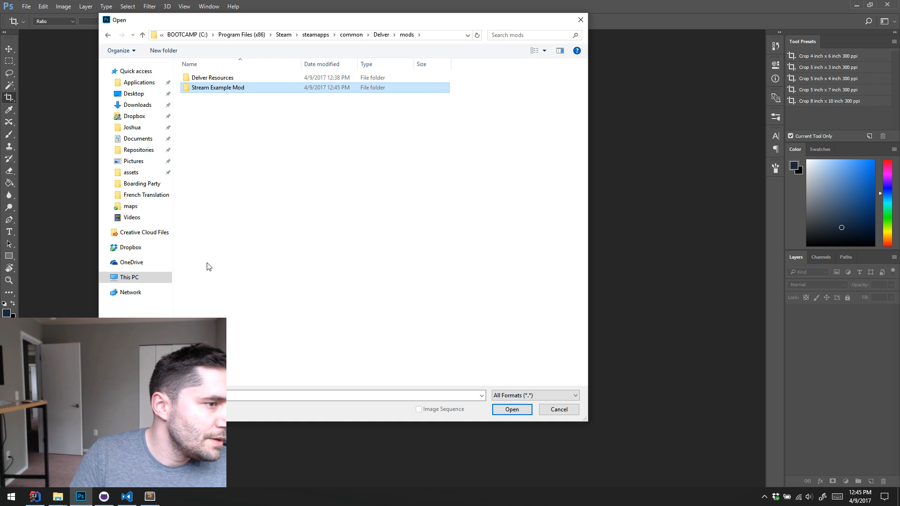
key(Return)
double_click(274, 94)
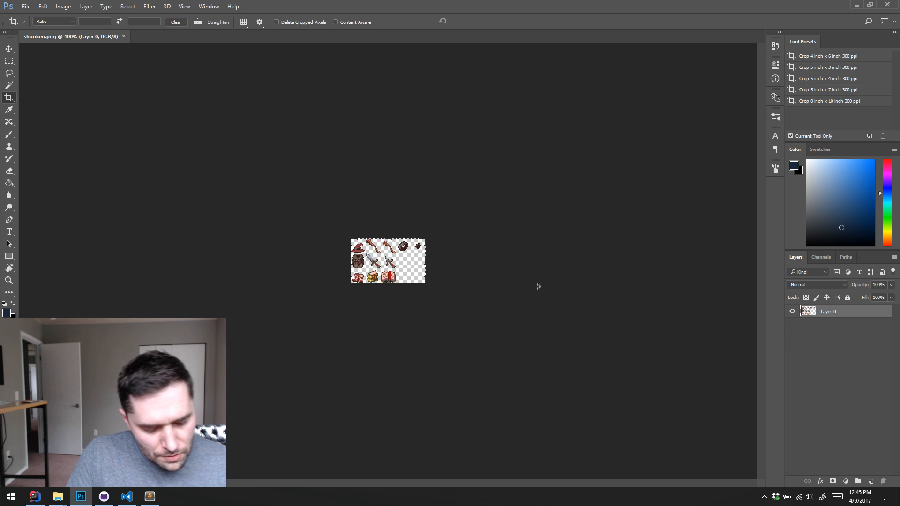
Magnify the sprite sheet to 400% and show the grid over it
key(z)
click(372, 253)
click(371, 252)
click(370, 252)
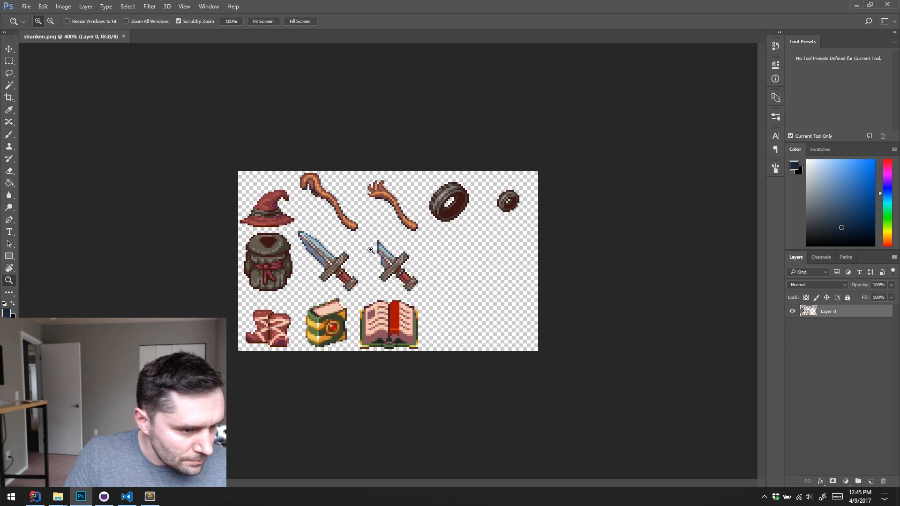
key(m)
key(ctrl+apostrophe)
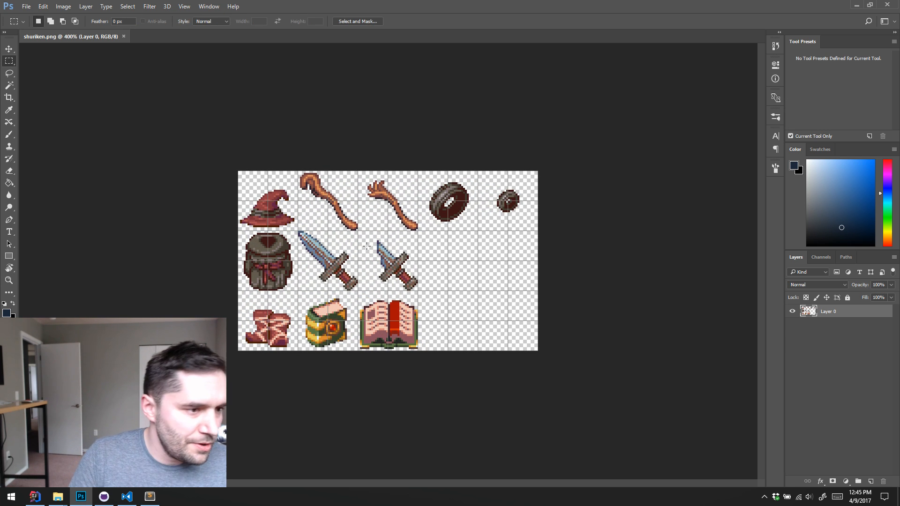
Crop the sprite sheet to exactly the single grid cell holding the red wizard hat
drag(238, 171, 298, 230)
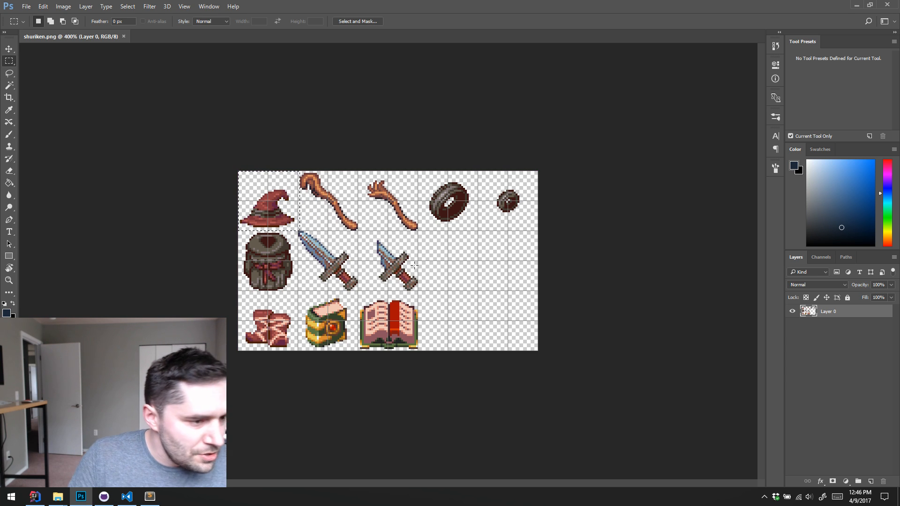
key(Left)
key(c)
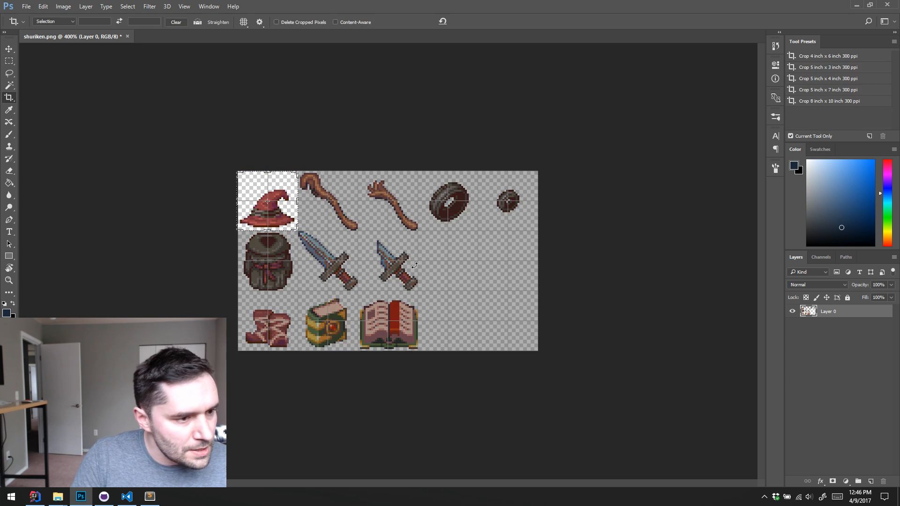
key(Return)
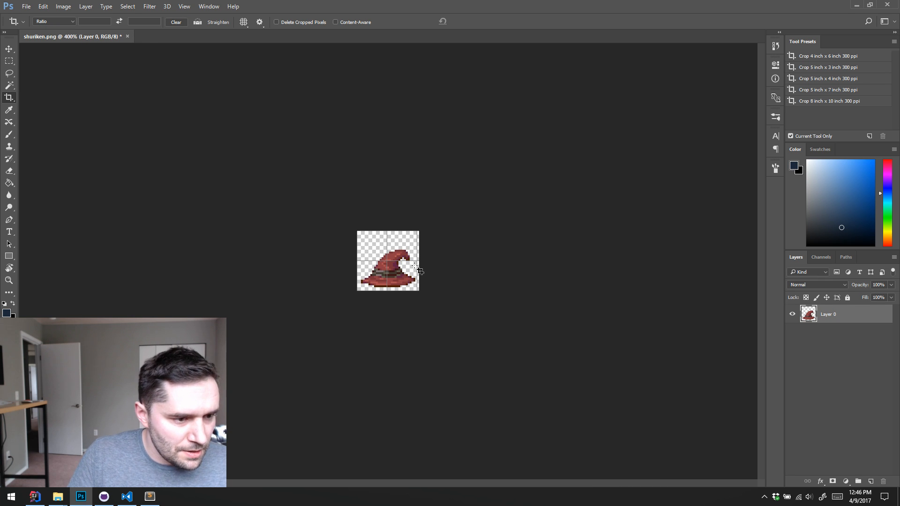
drag(421, 274, 416, 333)
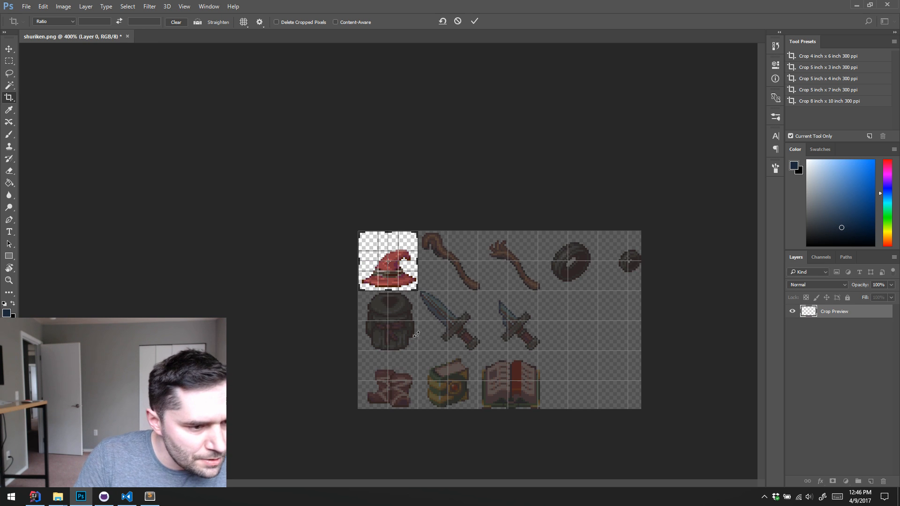
key(Return)
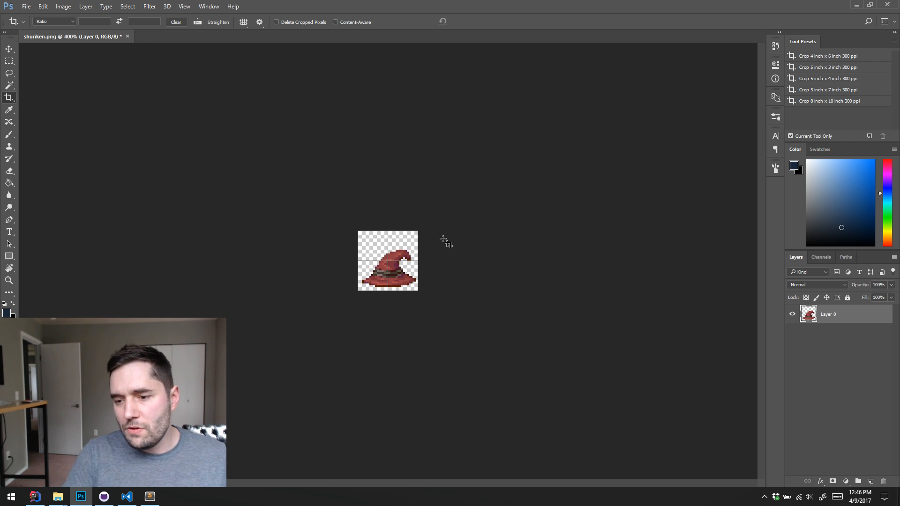
Enlarge the hat sprite to 1200% and set the Eraser to Pencil mode
key(z)
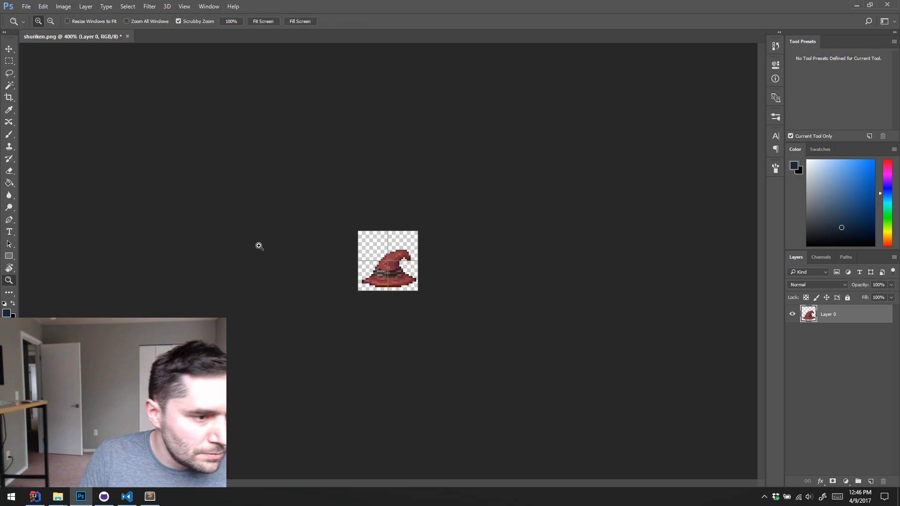
click(398, 271)
click(398, 271)
click(398, 270)
click(398, 270)
click(398, 270)
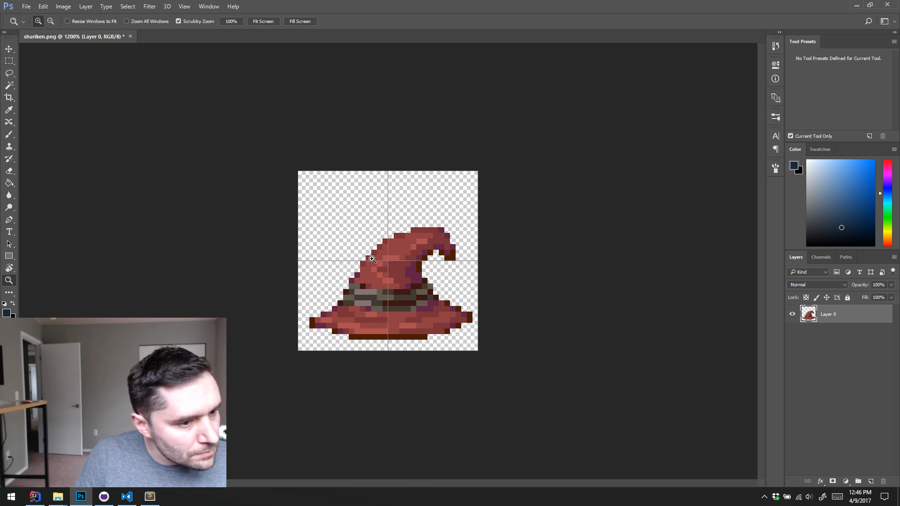
key(e)
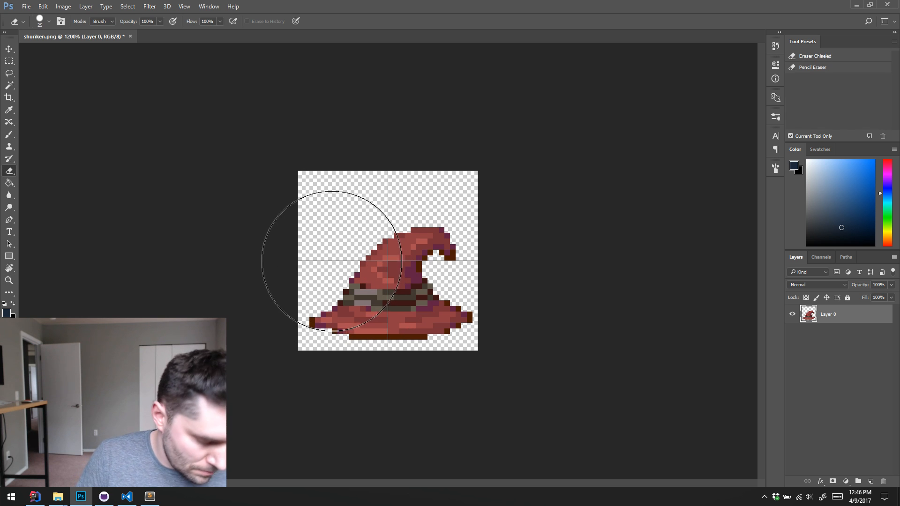
click(102, 22)
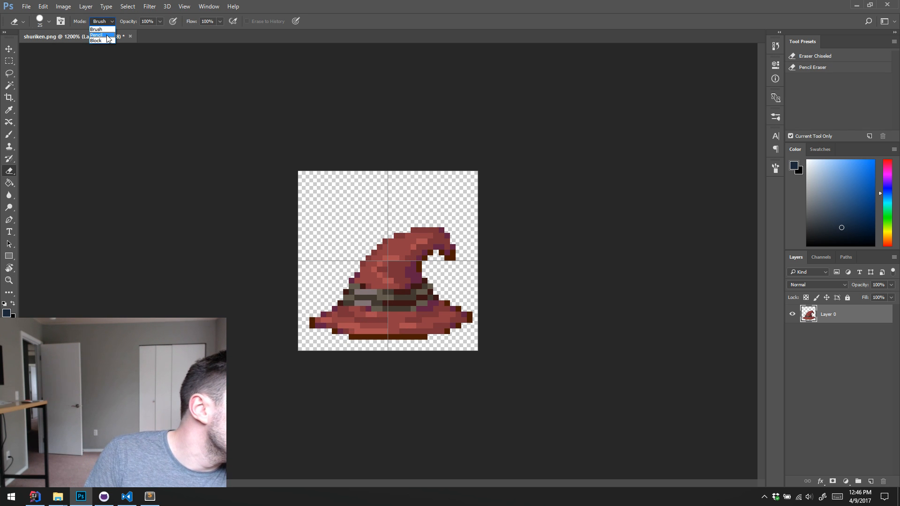
click(100, 35)
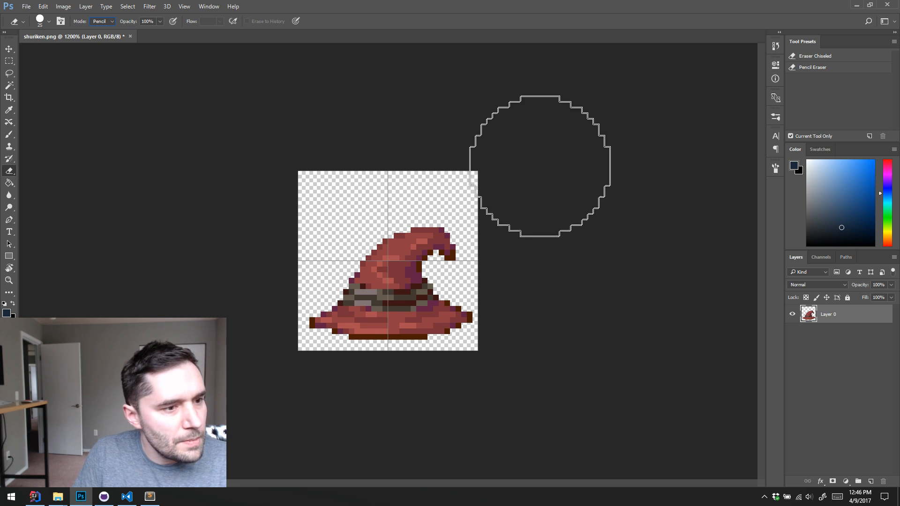
mouse_move(544, 156)
mouse_down()
mouse_move(447, 190)
mouse_move(446, 211)
mouse_up()
key(bracketleft)
key(ctrl+z)
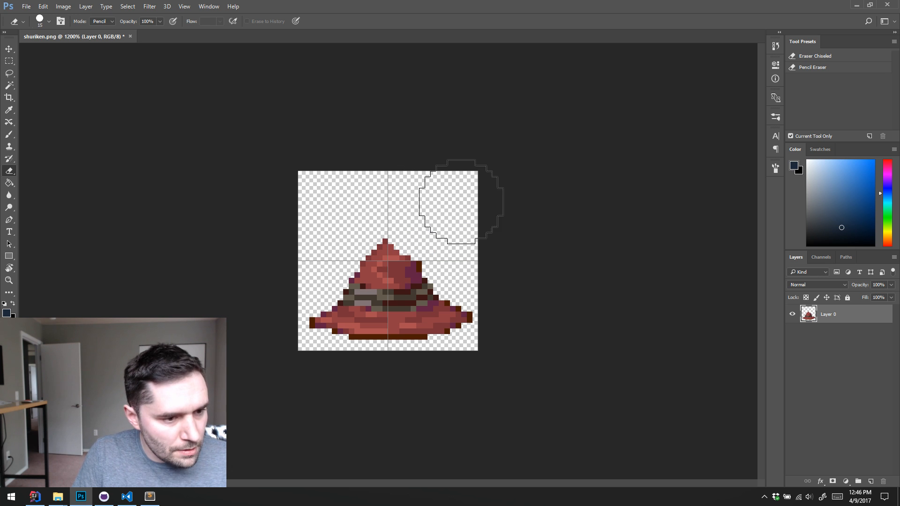
key(ctrl+alt+z)
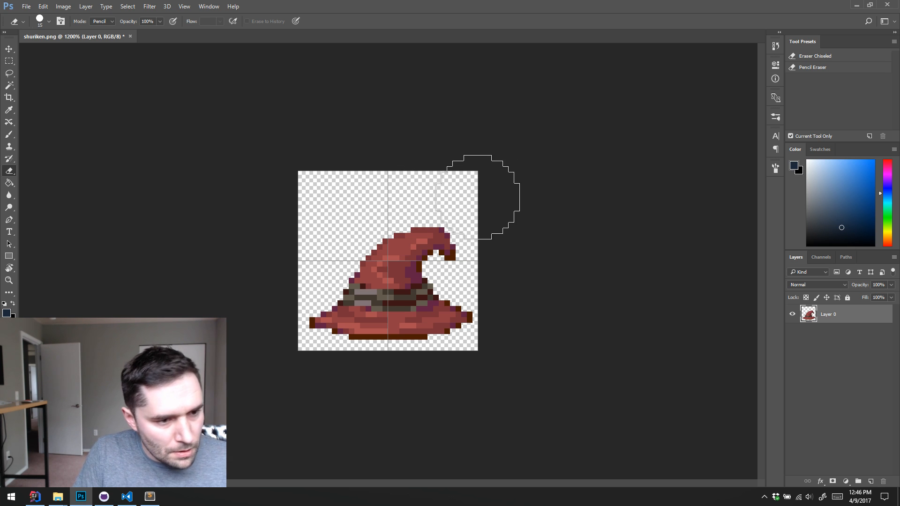
Reduce the eraser size to 1 pixel in stages while erasing the hat's pointed cone above the band
key(bracketleft)
key(bracketleft)
key(bracketleft)
mouse_move(471, 206)
mouse_down()
mouse_move(465, 236)
mouse_move(396, 249)
mouse_up()
key(bracketleft)
key(bracketleft)
key(bracketleft)
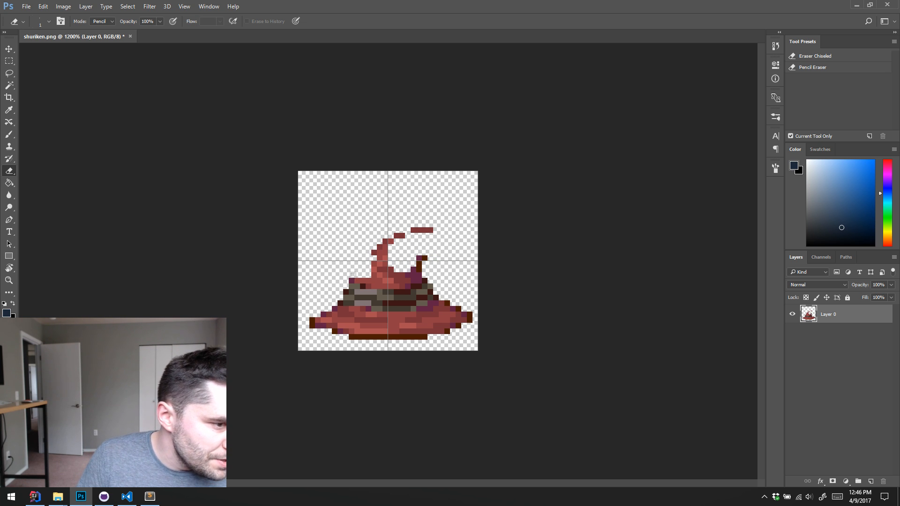
drag(354, 279, 440, 275)
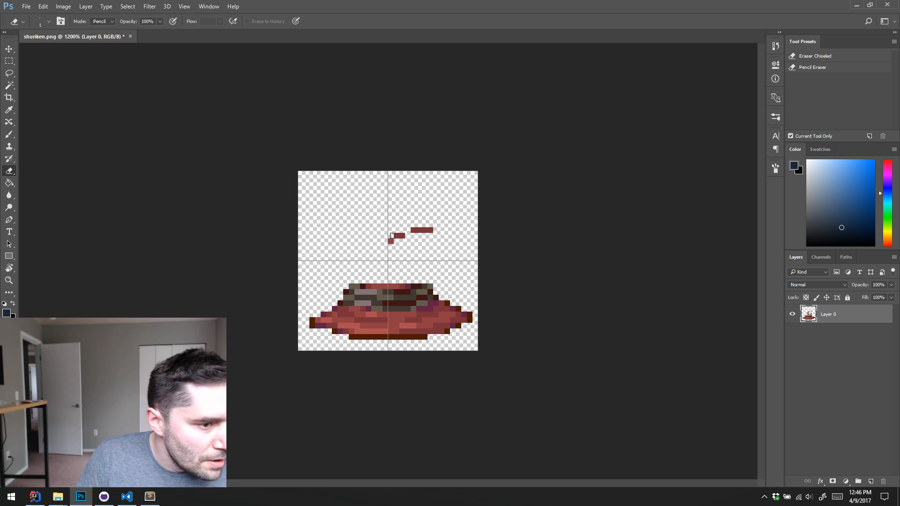
Erase the hat's brim below the band, including the brown strip along its underside, undoing the stray stroke through the upper brim
drag(461, 310, 389, 310)
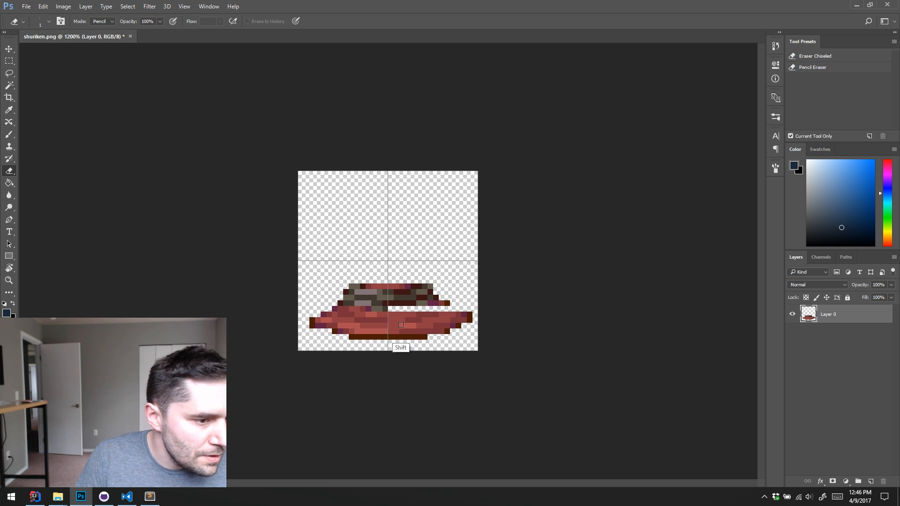
key(ctrl+z)
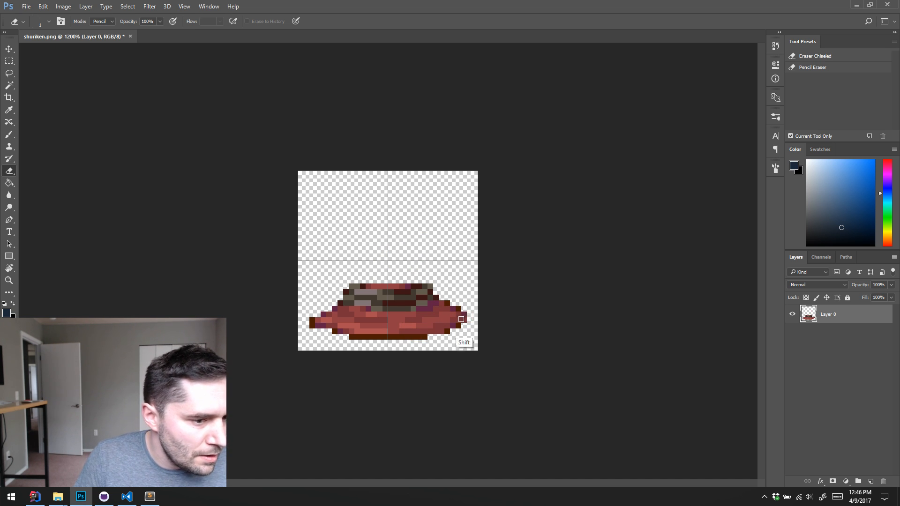
mouse_move(461, 319)
mouse_down()
mouse_move(339, 318)
mouse_move(307, 329)
mouse_move(310, 320)
mouse_move(465, 328)
mouse_move(323, 329)
mouse_move(456, 325)
mouse_up()
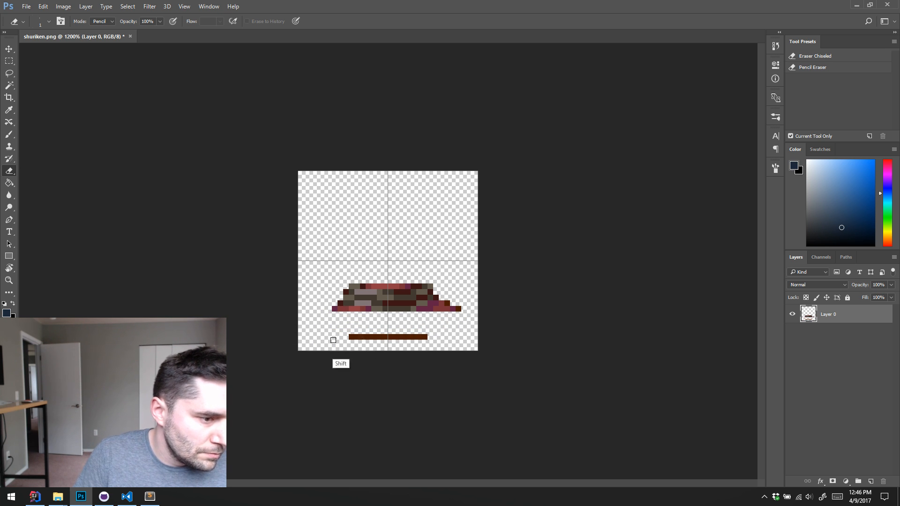
drag(333, 338, 440, 333)
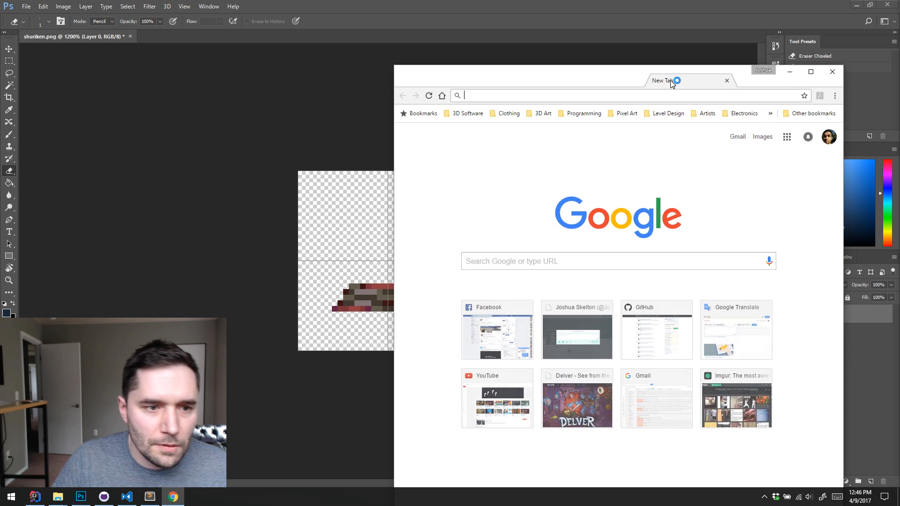
Switch to Chrome, search Google Images for "shuriken", and look through the results for reference shapes
text(images.google.com)
key(Tab)
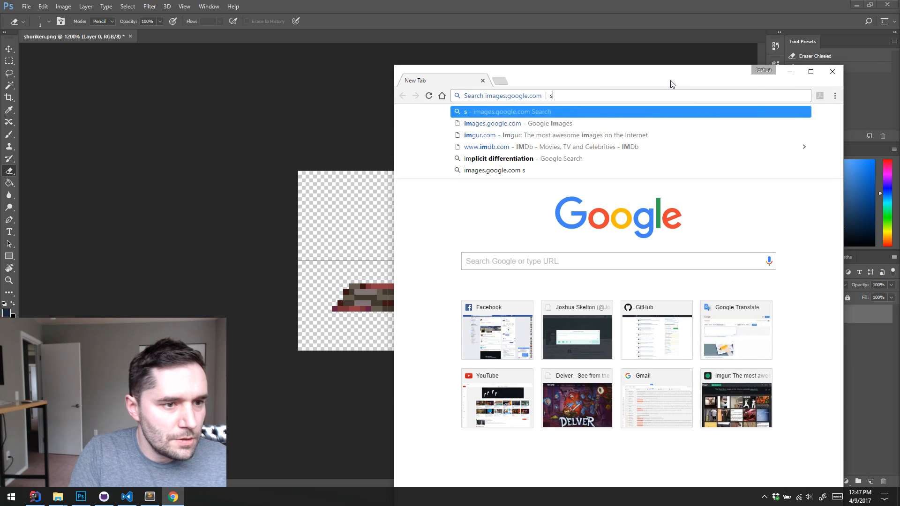
text(shurikenb)
key(Return)
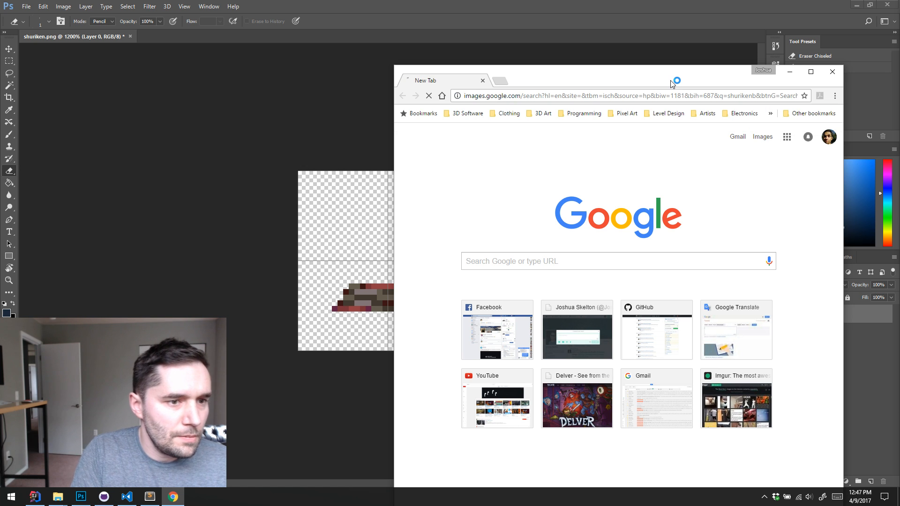
click(569, 121)
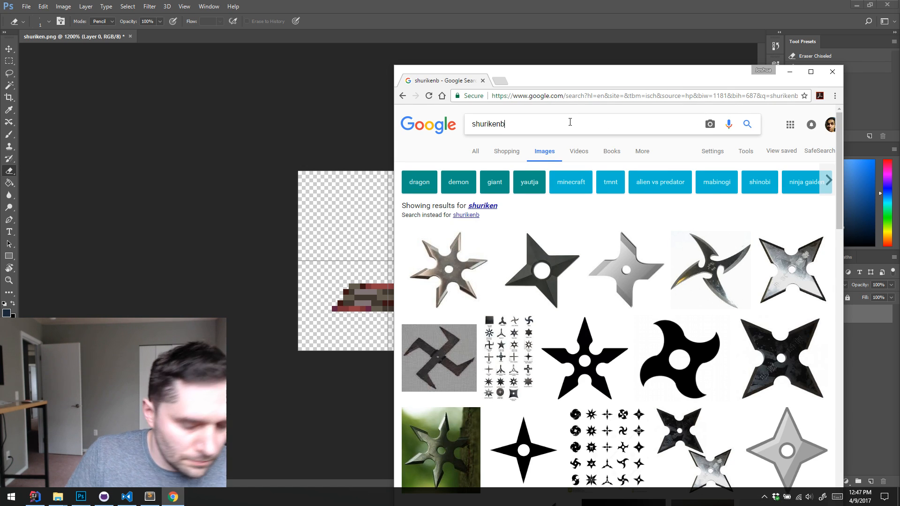
key(BackSpace)
key(Return)
drag(622, 86, 659, 28)
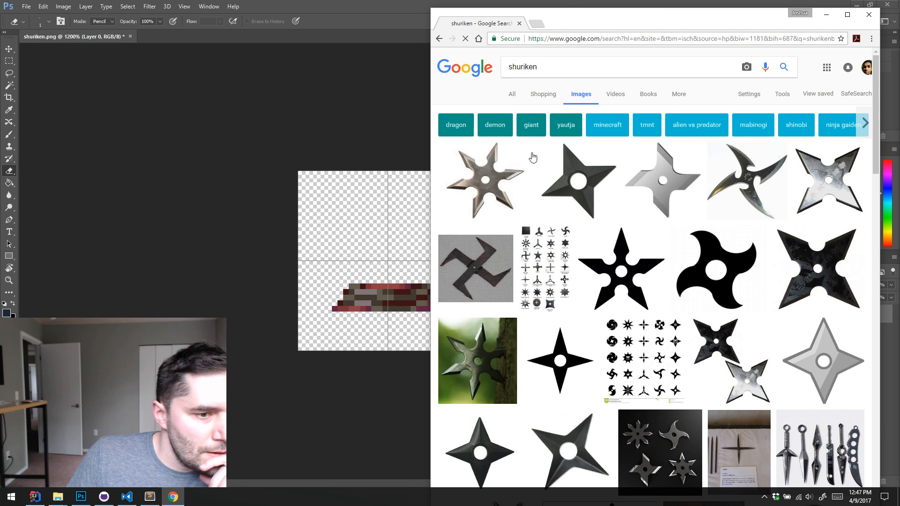
scroll(525, 234, down, 5)
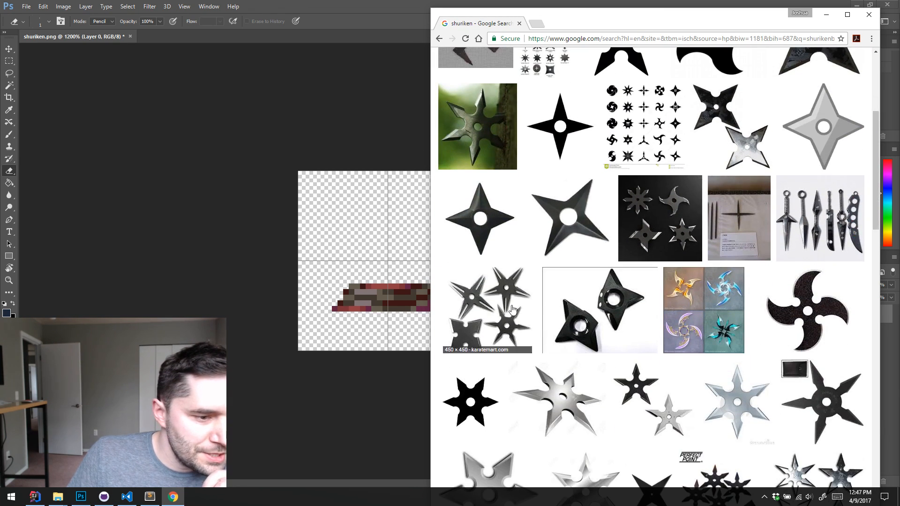
scroll(798, 214, down, 2)
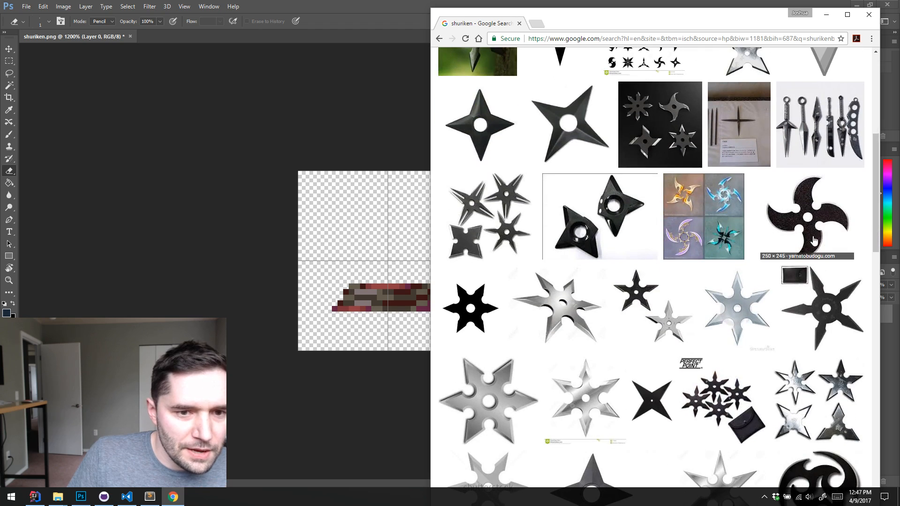
Enlarge the reference photo of assorted kunai and throwing knives in the search results, and return to Photoshop
click(804, 141)
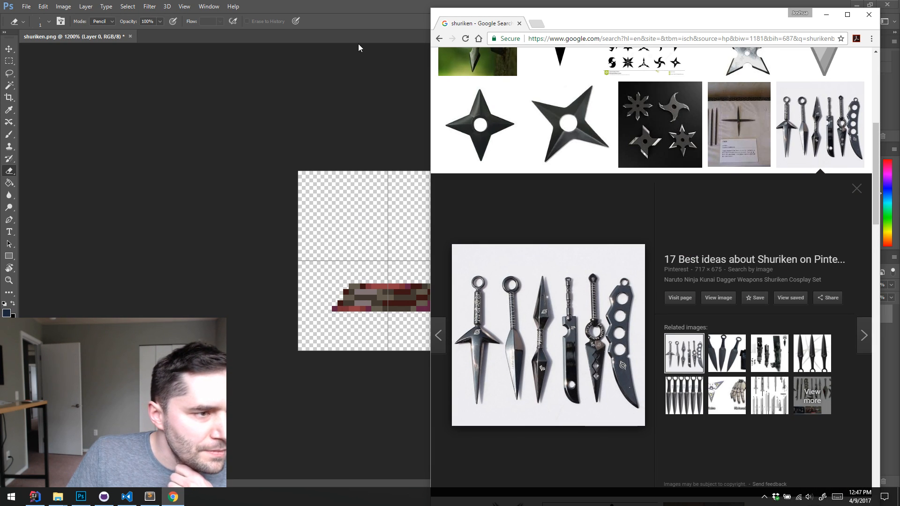
click(368, 13)
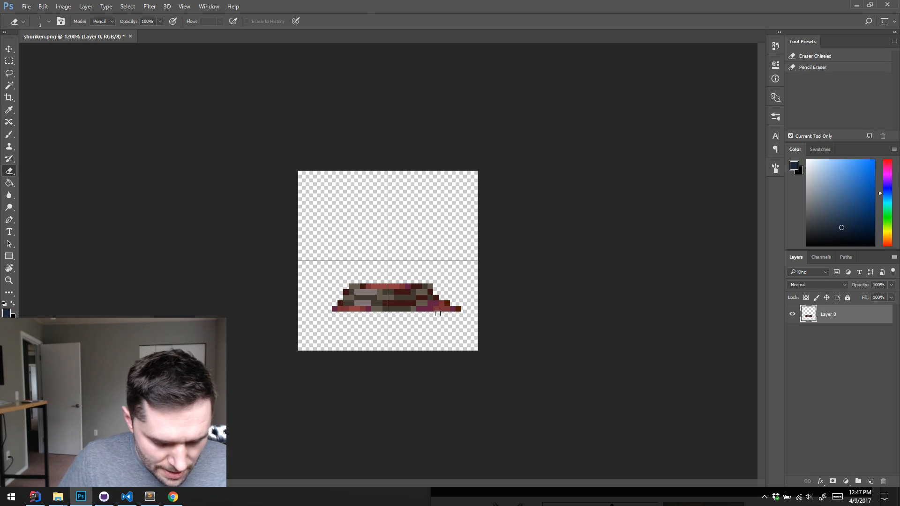
Add a new layer and ready the Pencil tool with a dark brown sampled from the leftover hat band
key(b)
key(ctrl+shift+alt+n)
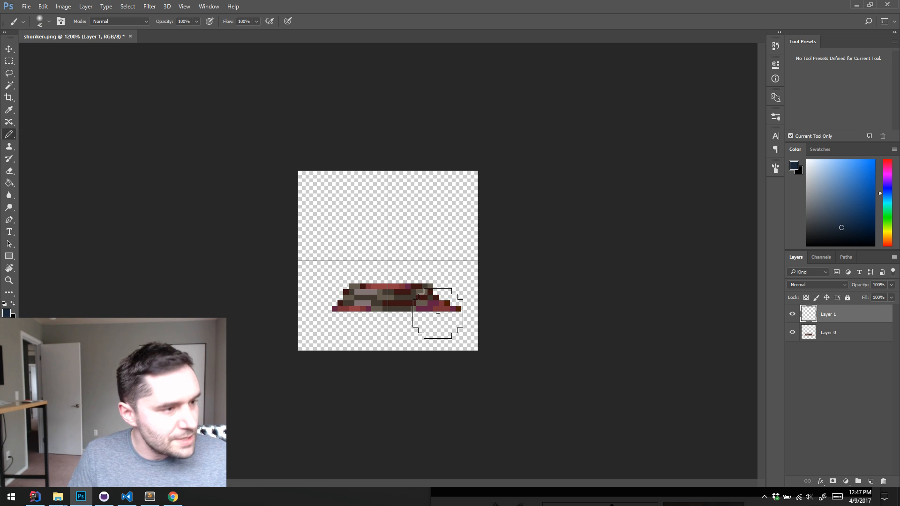
key(shift+b)
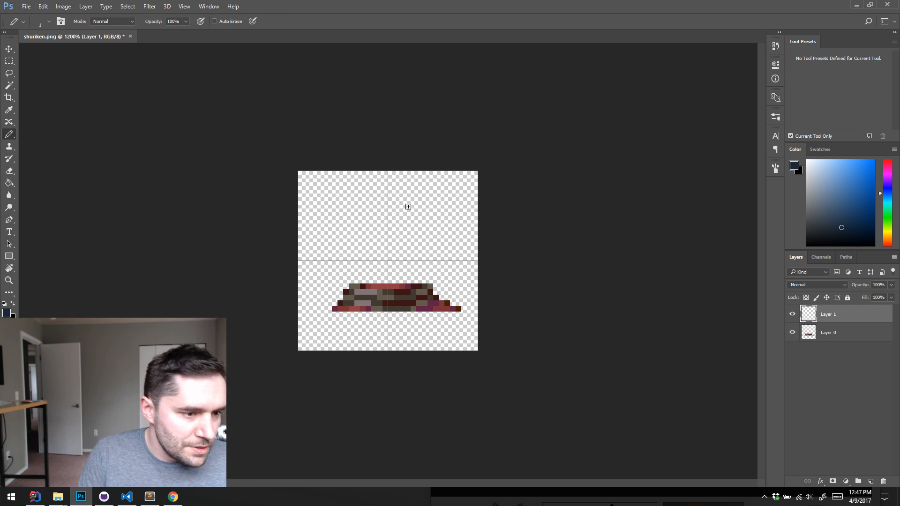
alt+click(398, 311)
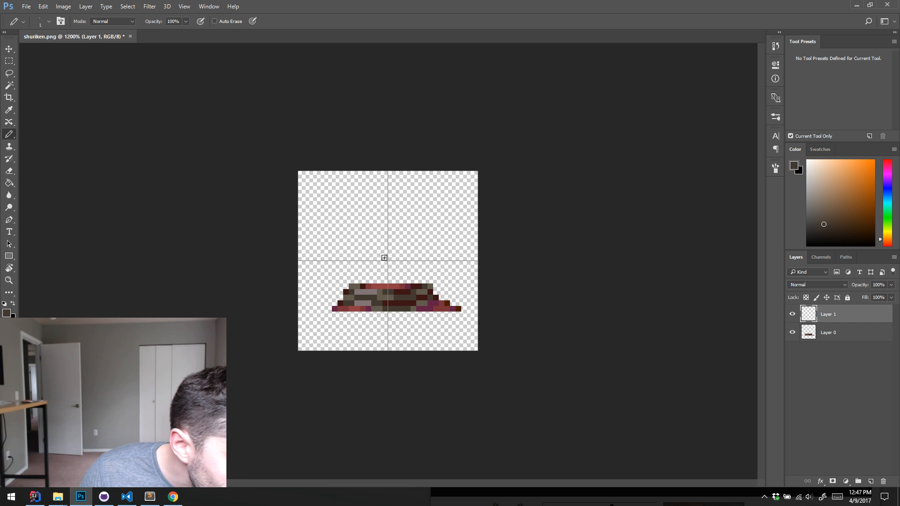
Draw a one-pixel-wide diagonal line through the canvas centre from upper left to lower right, hiding Layer 0 along the way
drag(384, 258, 391, 263)
click(367, 241)
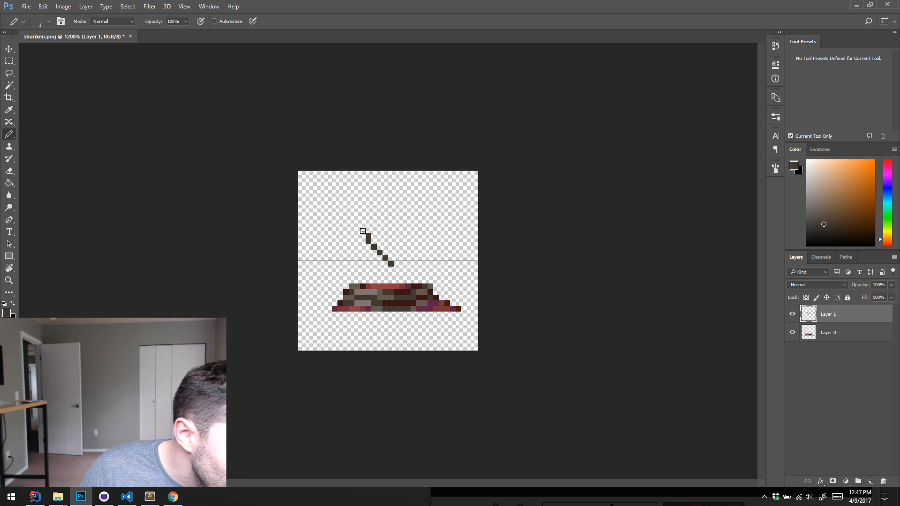
key(e)
key(b)
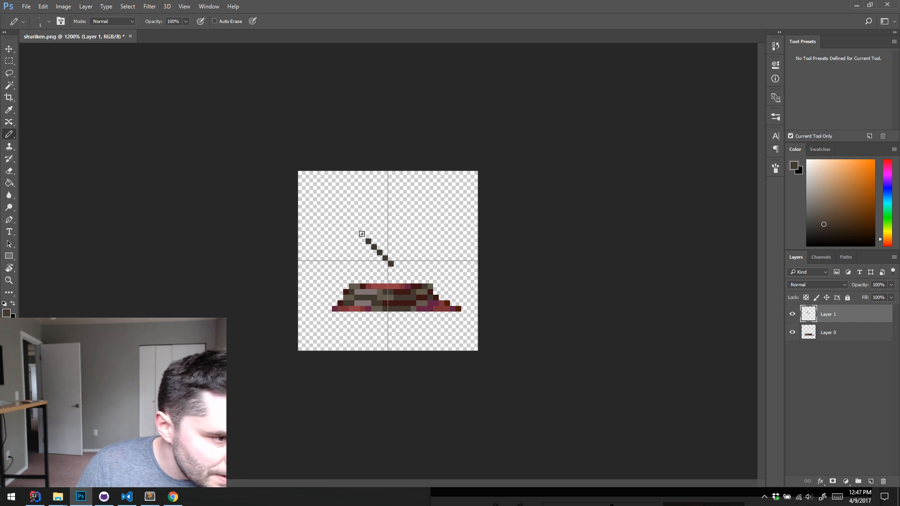
key(e)
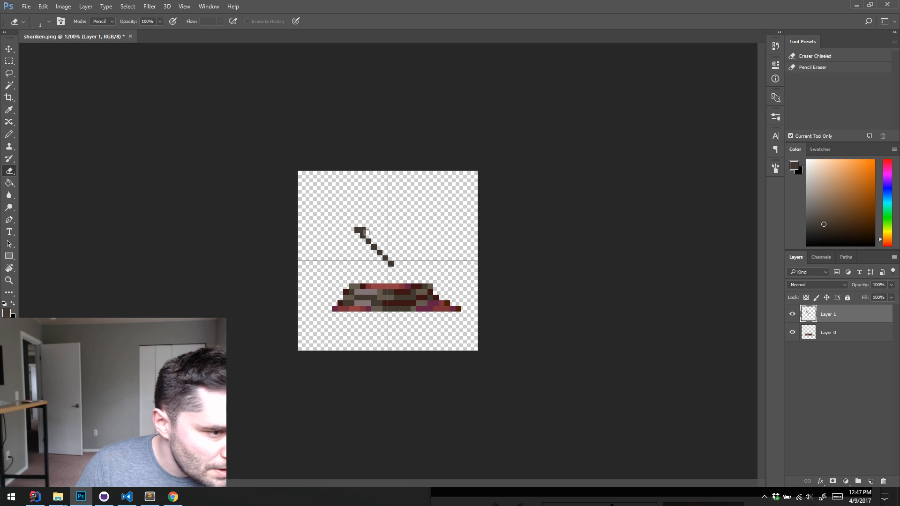
click(791, 333)
key(b)
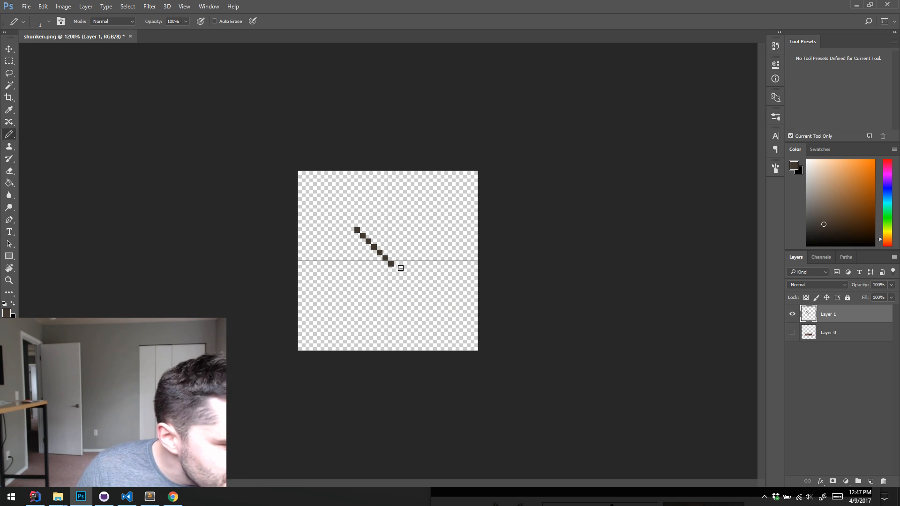
drag(401, 268, 419, 293)
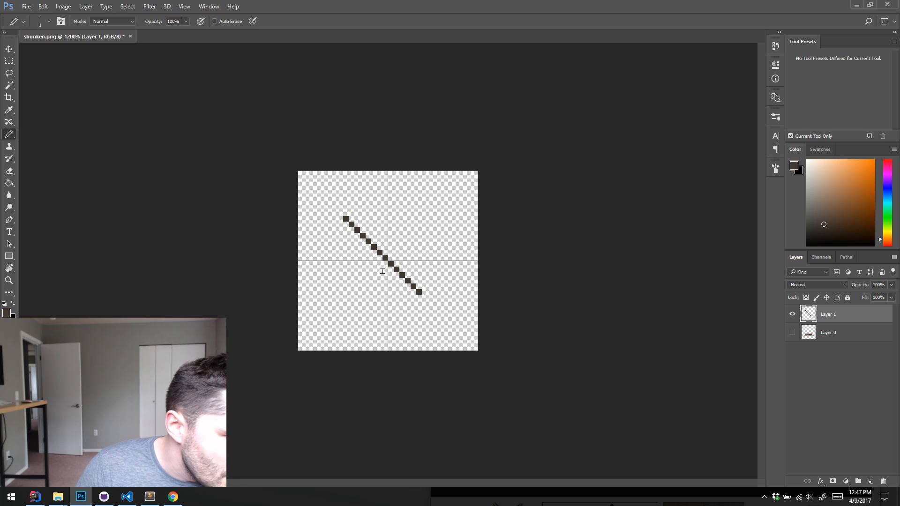
Thicken the upper-left half of the diagonal line on both sides into a tapered knife blade
drag(382, 271, 374, 252)
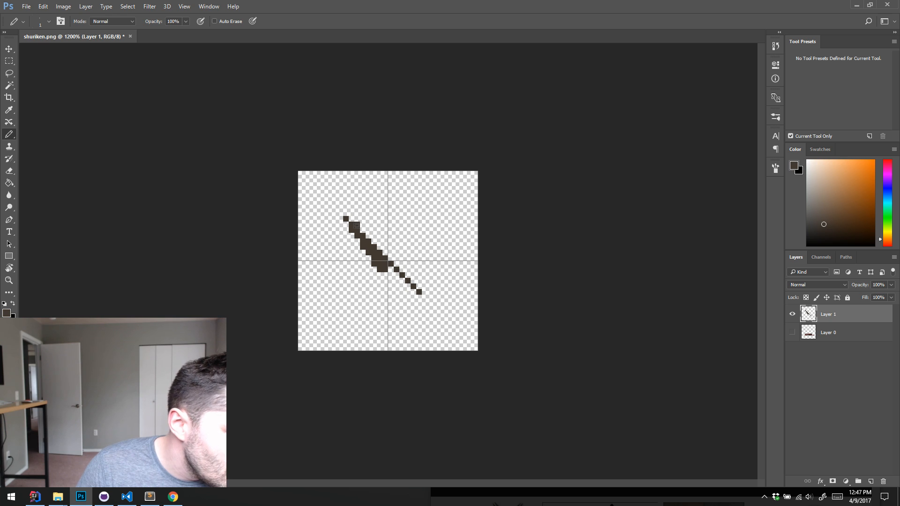
mouse_move(376, 246)
mouse_down()
mouse_move(389, 260)
mouse_move(382, 250)
mouse_up()
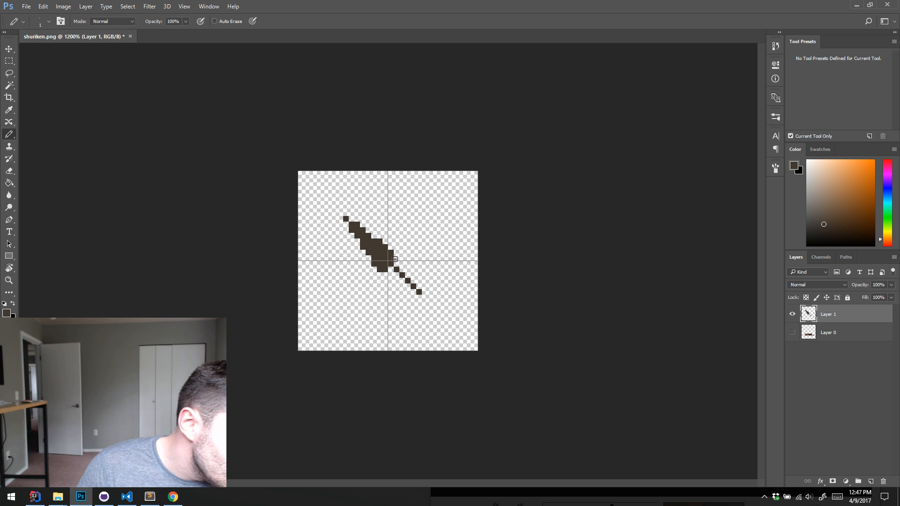
mouse_move(397, 254)
mouse_down()
mouse_move(348, 220)
mouse_move(362, 222)
mouse_up()
key(e)
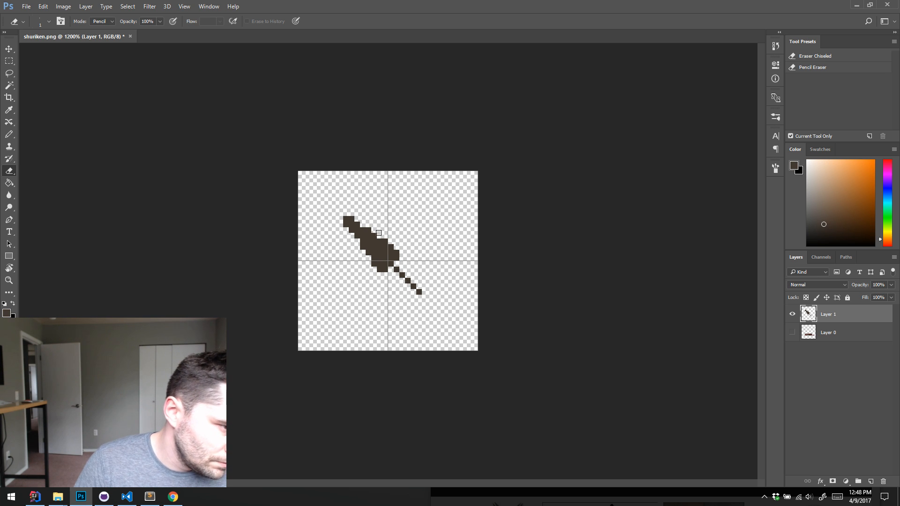
key(b)
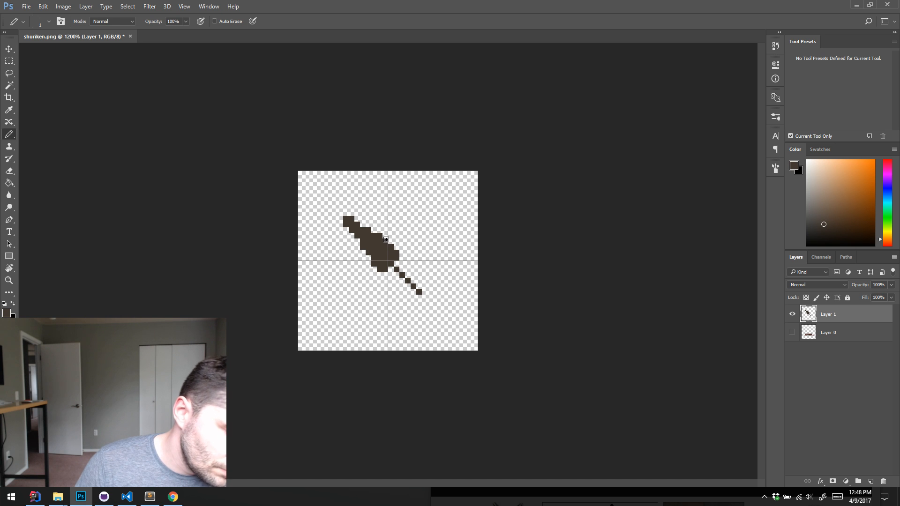
key(e)
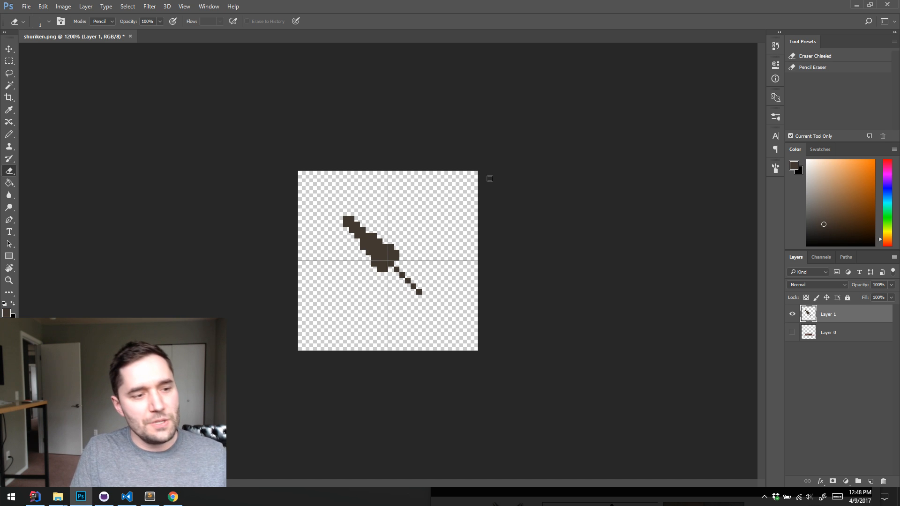
key(b)
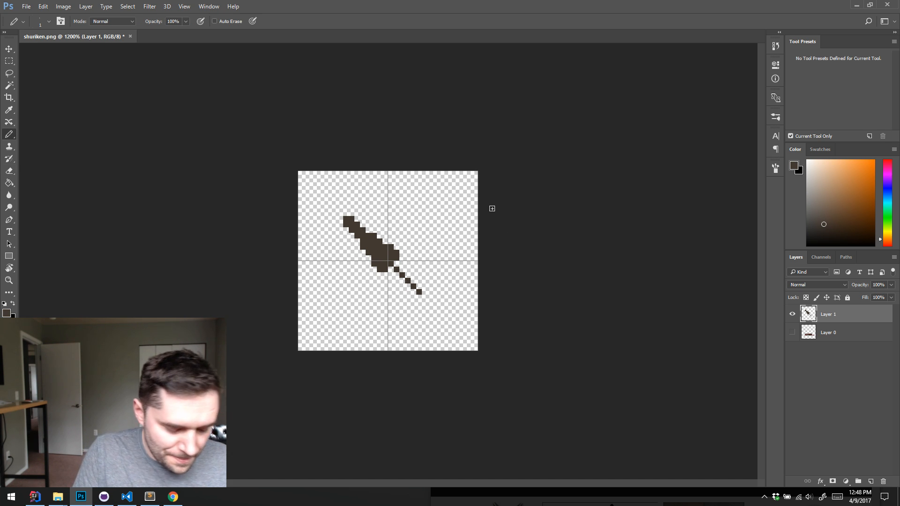
Add a single-pixel point to the blade's tip, undoing misplaced pixels, and thicken the handle with a square block at its end
alt+click(387, 255)
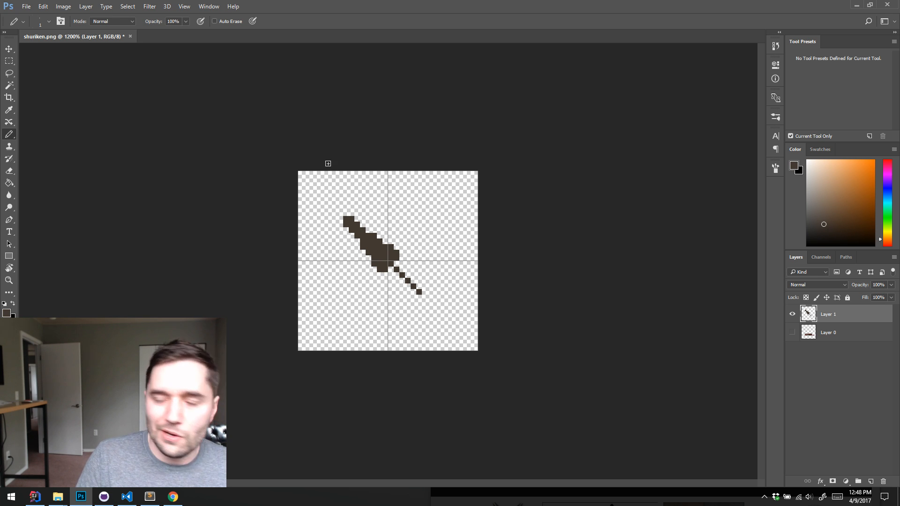
click(341, 213)
key(ctrl+alt+z)
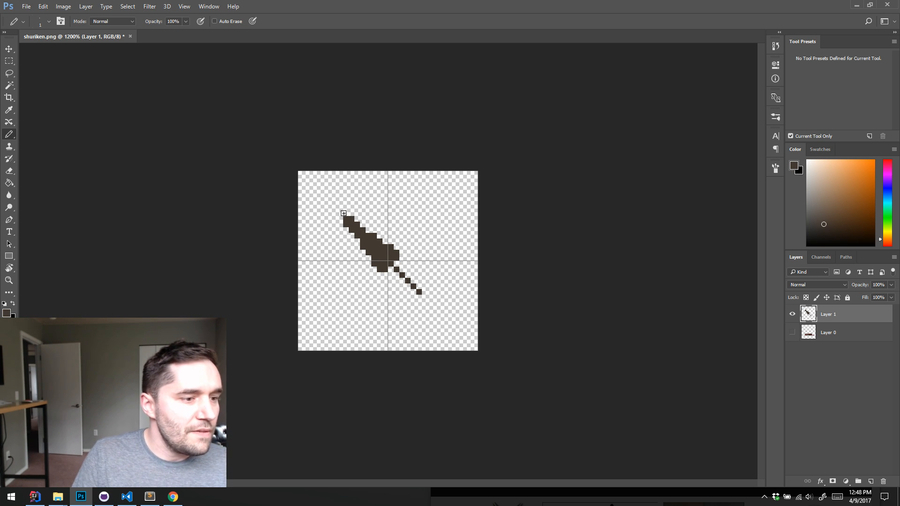
drag(346, 213, 357, 218)
key(ctrl+alt+z)
key(ctrl+alt+z)
click(340, 218)
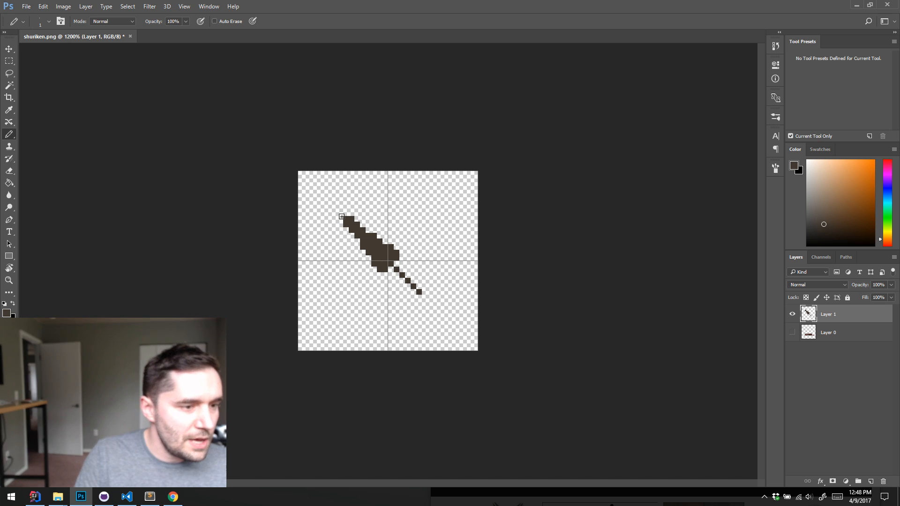
key(ctrl+shift+z)
key(ctrl+alt+z)
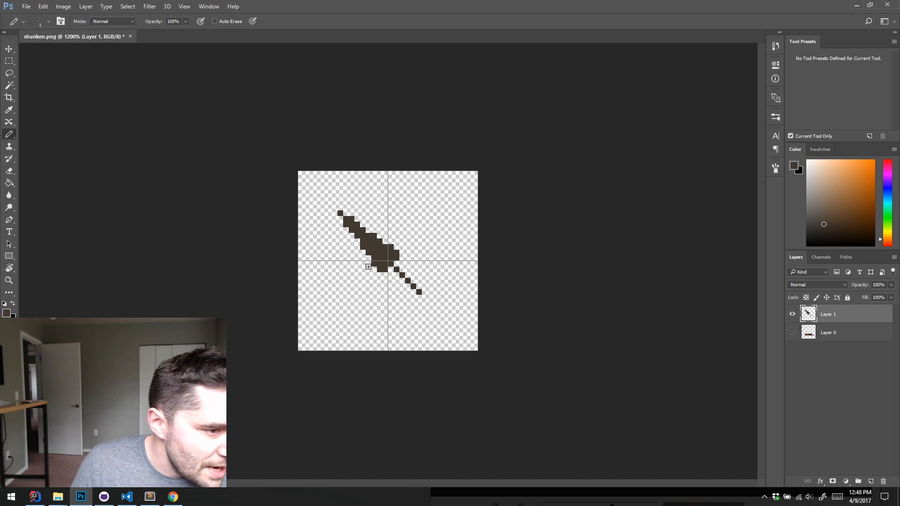
mouse_move(388, 271)
mouse_down()
mouse_move(395, 265)
mouse_move(418, 281)
mouse_up()
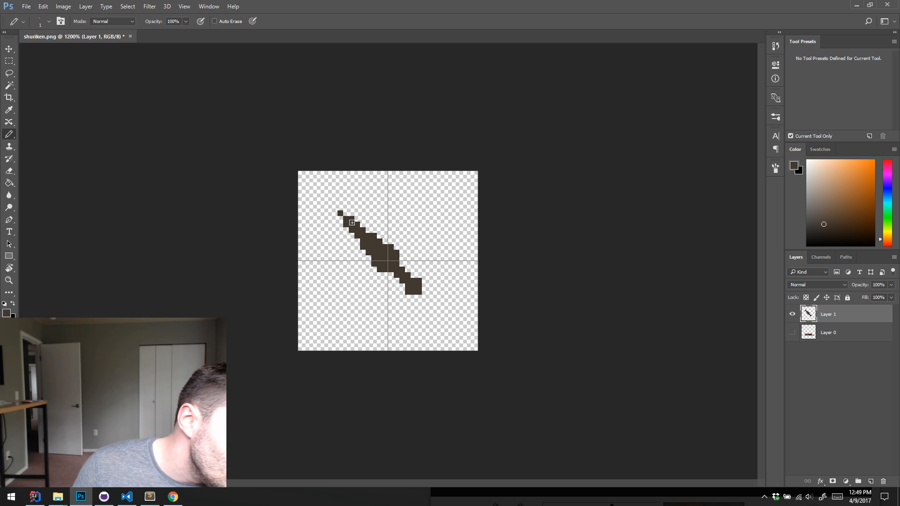
Fill in pixels along both edges of the blade to widen it into a leaf shape, and thicken where it meets the handle
click(357, 241)
click(369, 229)
click(363, 253)
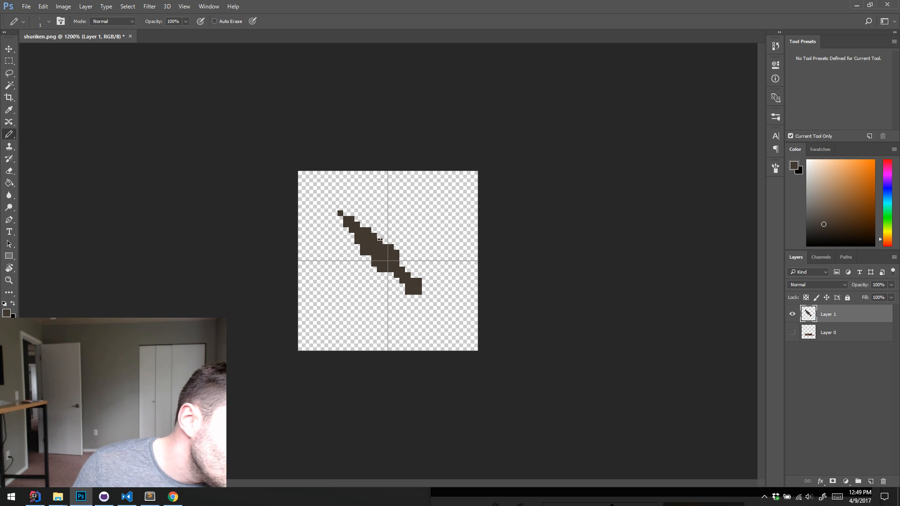
click(371, 256)
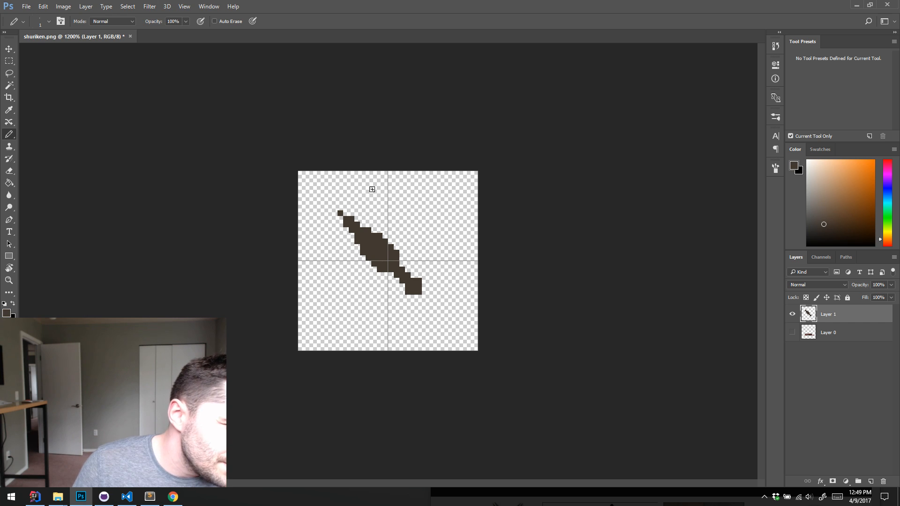
click(363, 226)
click(358, 246)
click(375, 229)
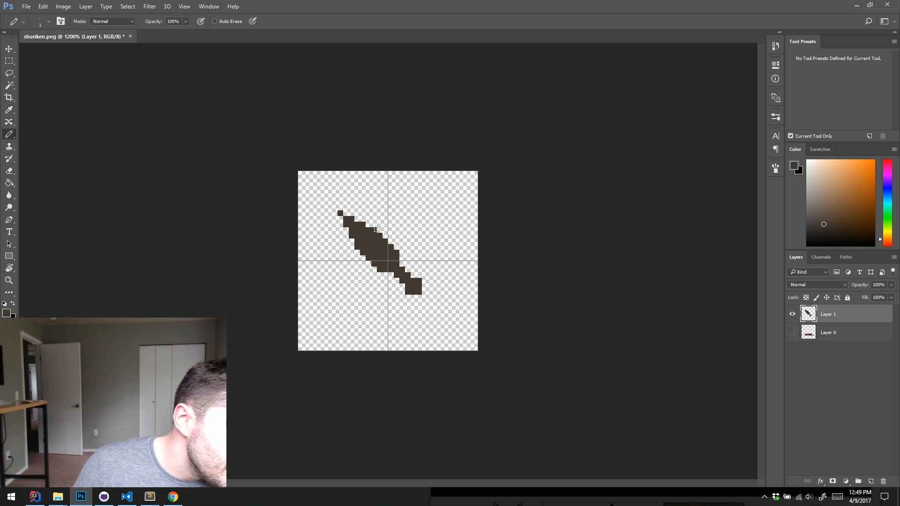
click(398, 247)
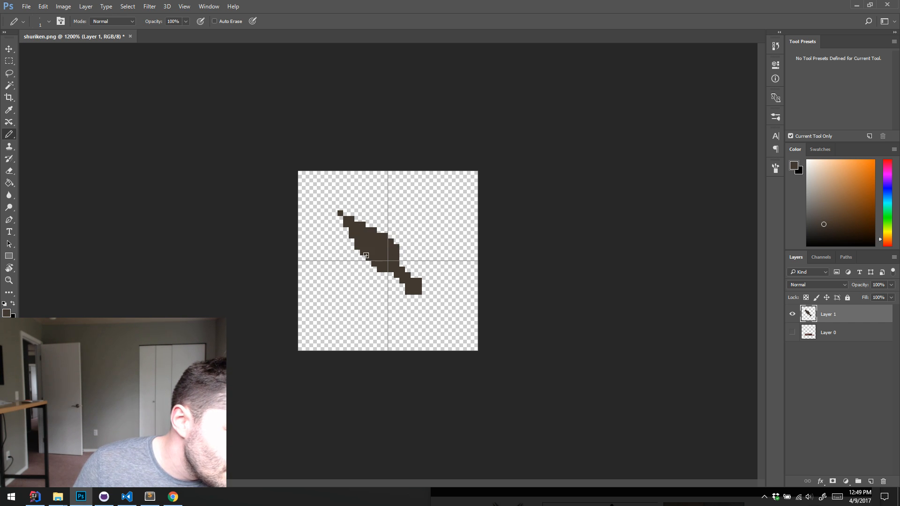
drag(366, 256, 372, 269)
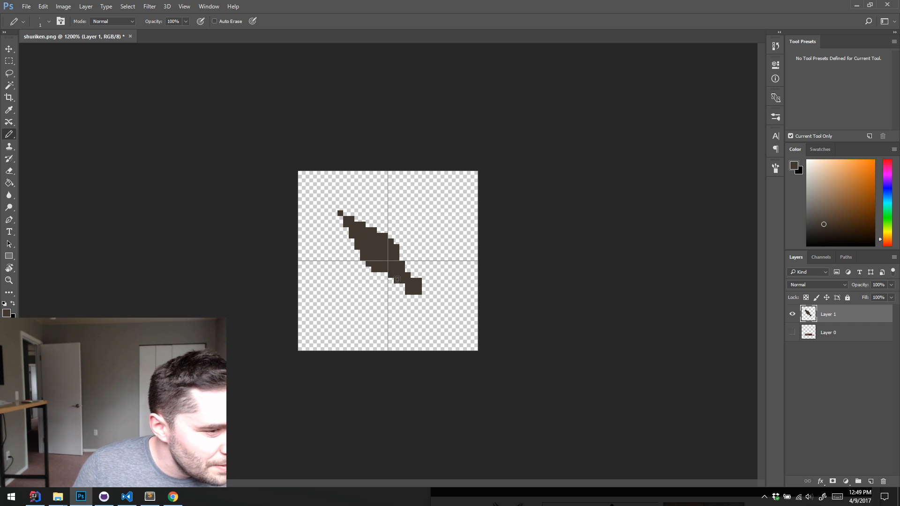
Reshape the handle's end into a rounded ring with a one-pixel hole, and broaden the base of the blade
mouse_move(411, 299)
mouse_down()
mouse_move(431, 279)
mouse_move(417, 285)
mouse_move(428, 296)
mouse_move(431, 286)
mouse_up()
key(e)
key(b)
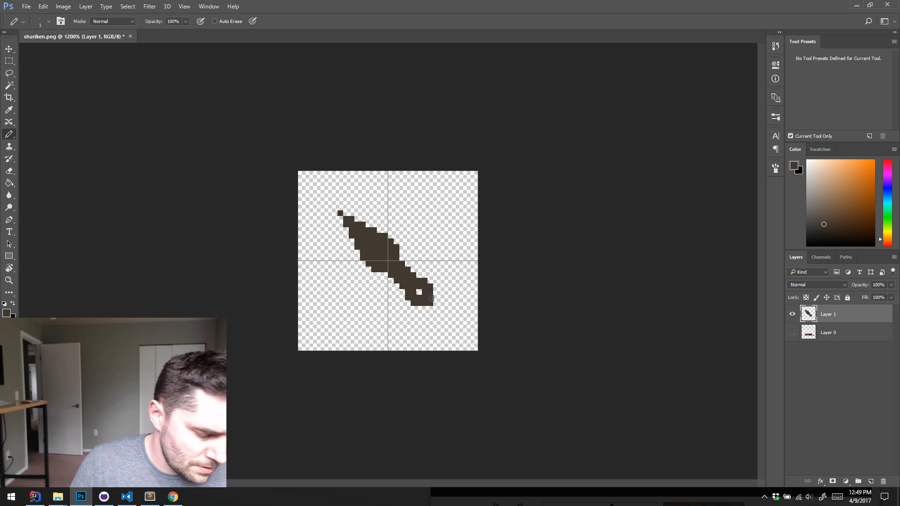
key(e)
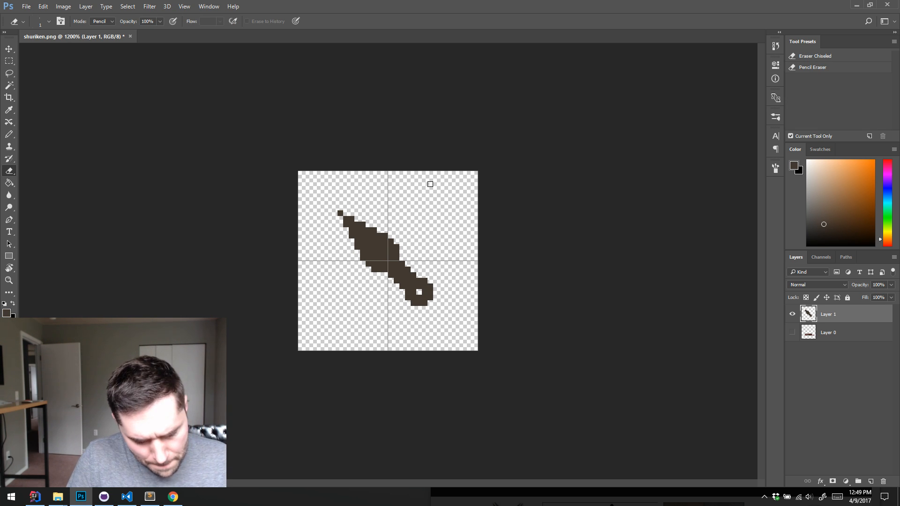
key(b)
drag(400, 248, 384, 275)
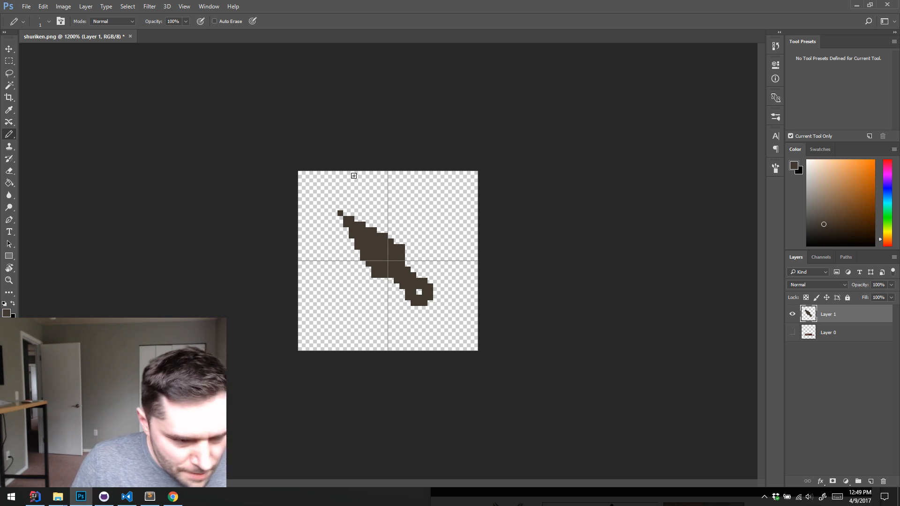
key(ctrl+o)
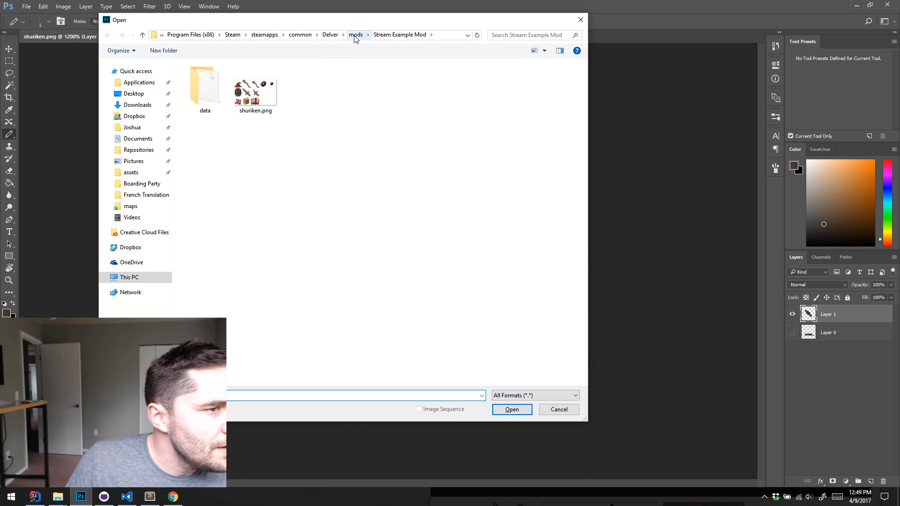
click(330, 36)
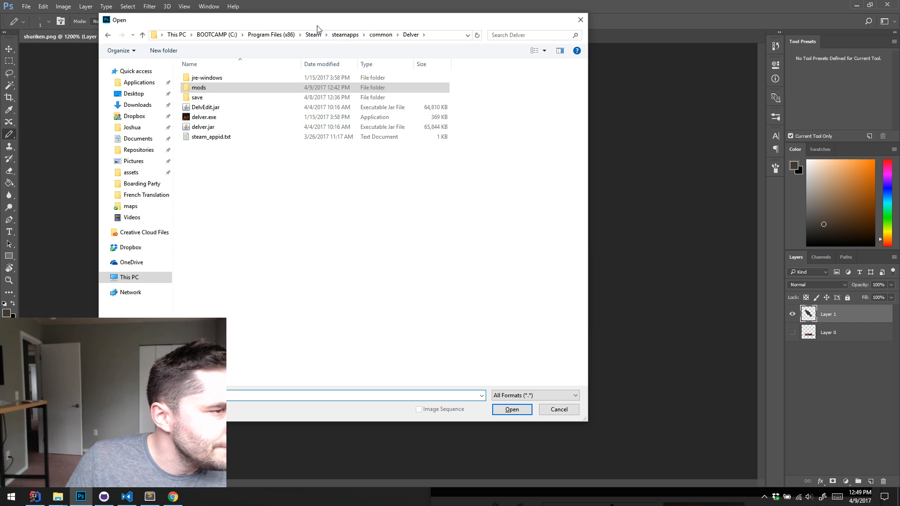
click(134, 172)
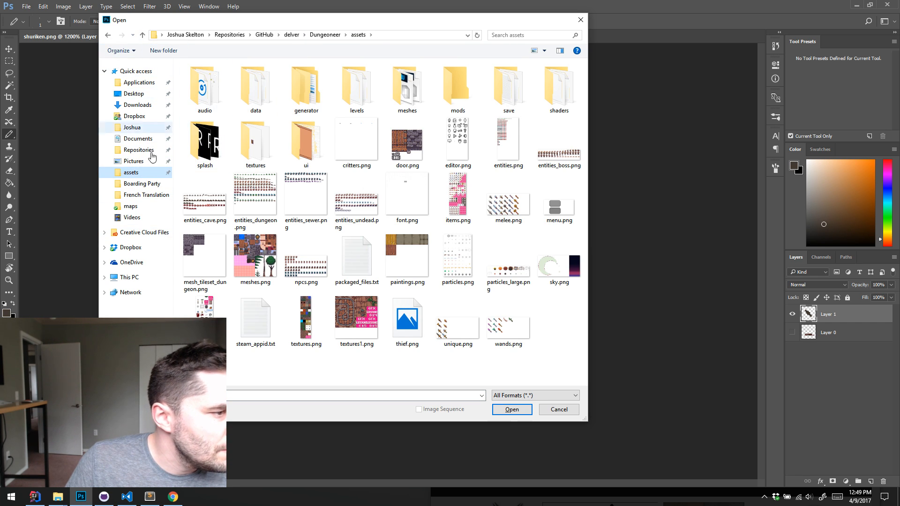
key(Escape)
Open melee.png from the Delver Resources mod folder, enlarge it to 600%, and float it beside the knife sprite as a colour reference
key(ctrl+o)
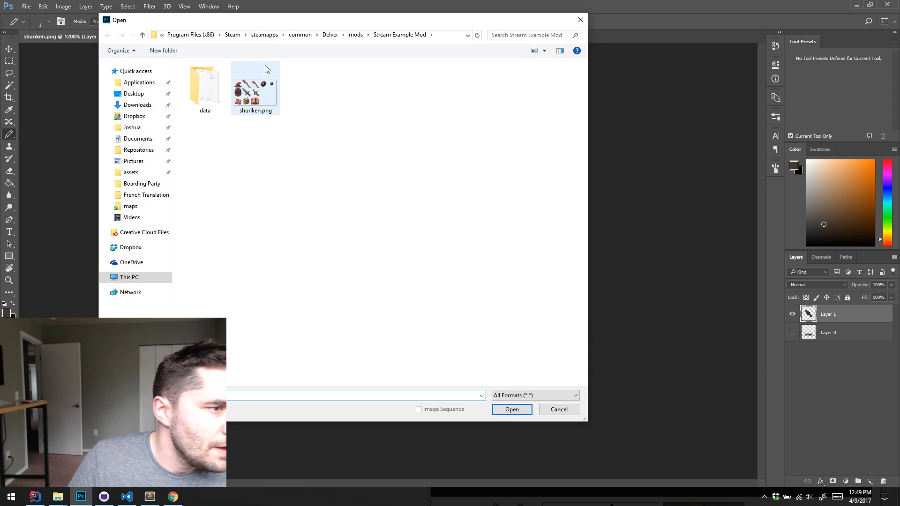
click(356, 34)
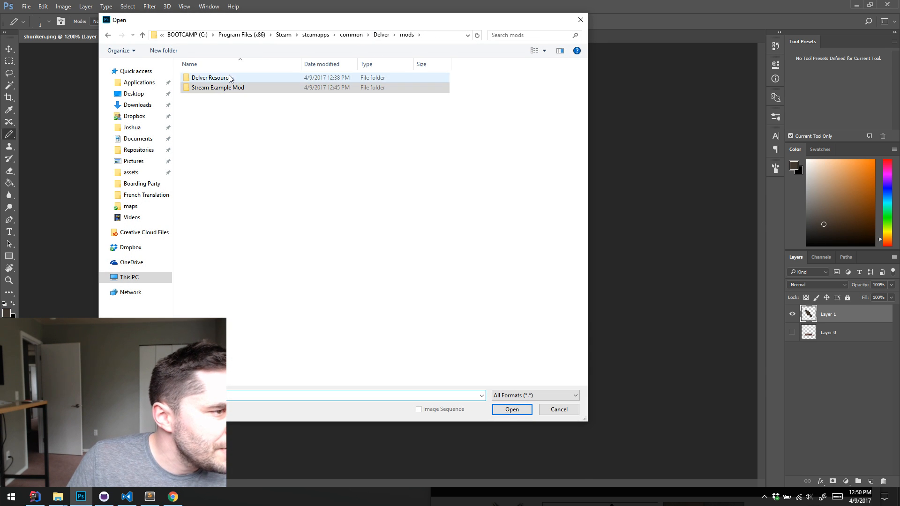
double_click(228, 76)
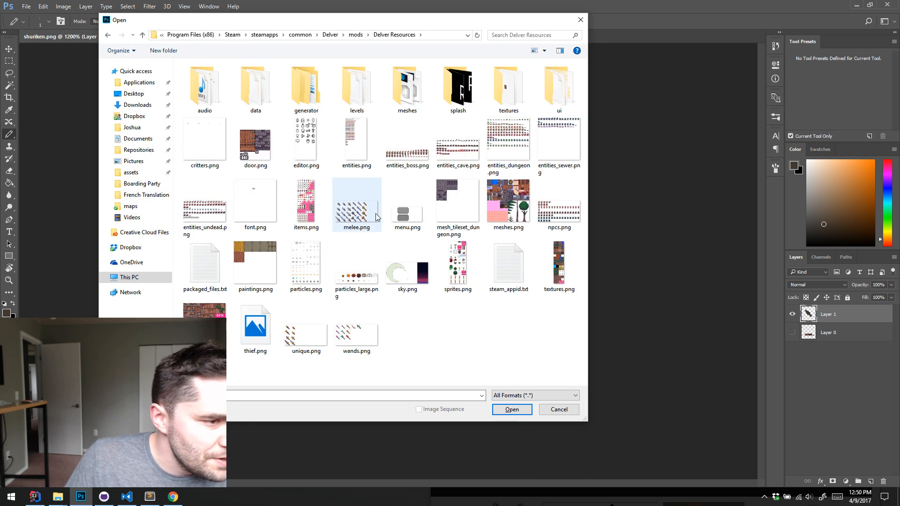
click(374, 216)
click(515, 411)
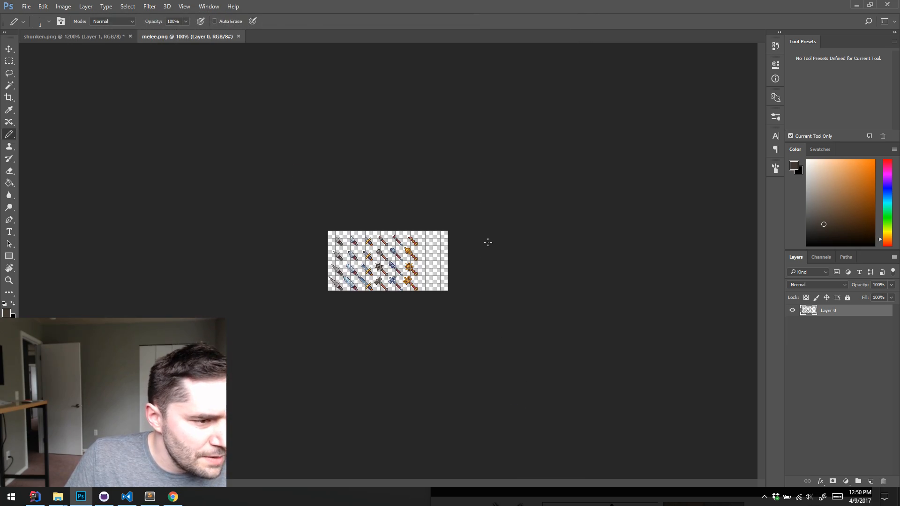
key(z)
drag(488, 242, 542, 139)
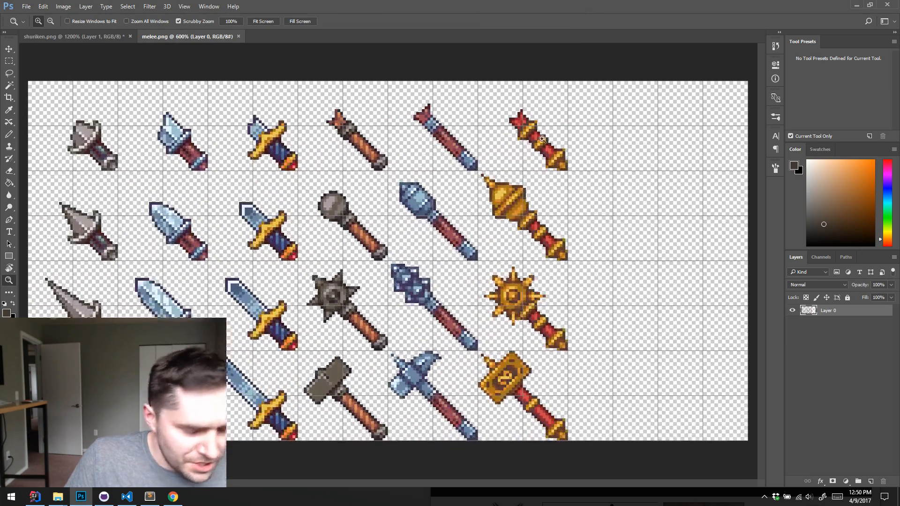
drag(190, 35, 574, 58)
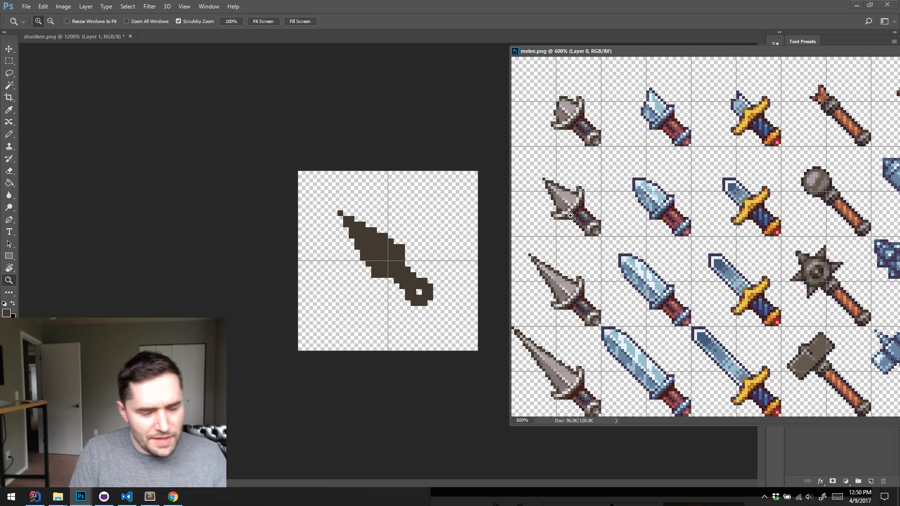
Sample a mid grey from the second stone dagger's blade in melee.png and pencil it along the lower-left half of the knife blade
key(b)
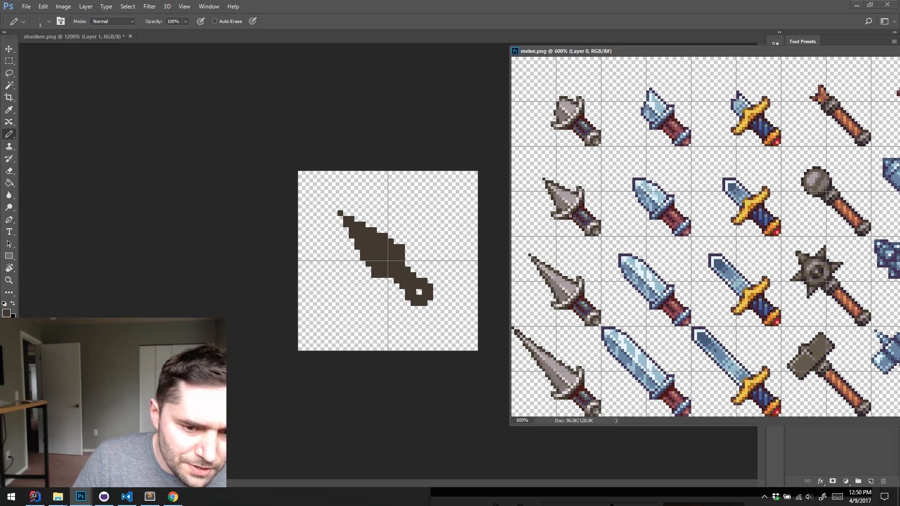
alt+click(565, 201)
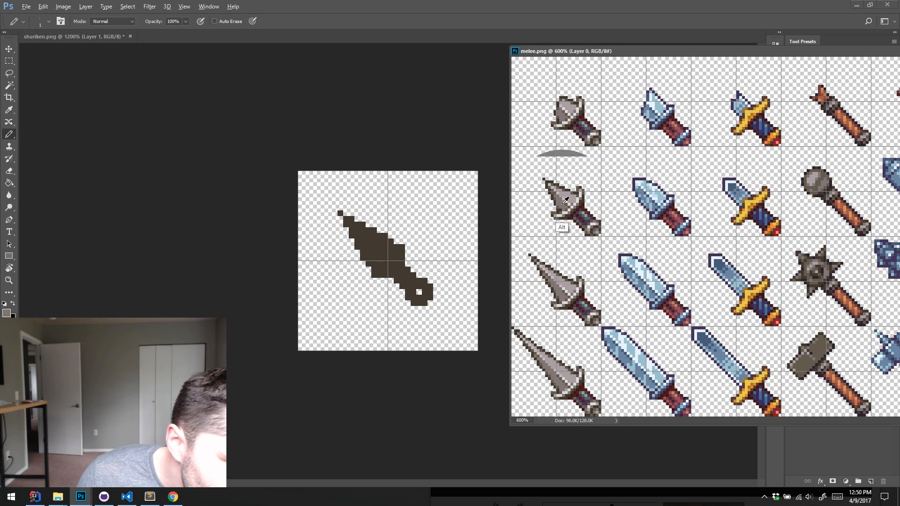
drag(353, 226, 385, 264)
click(346, 224)
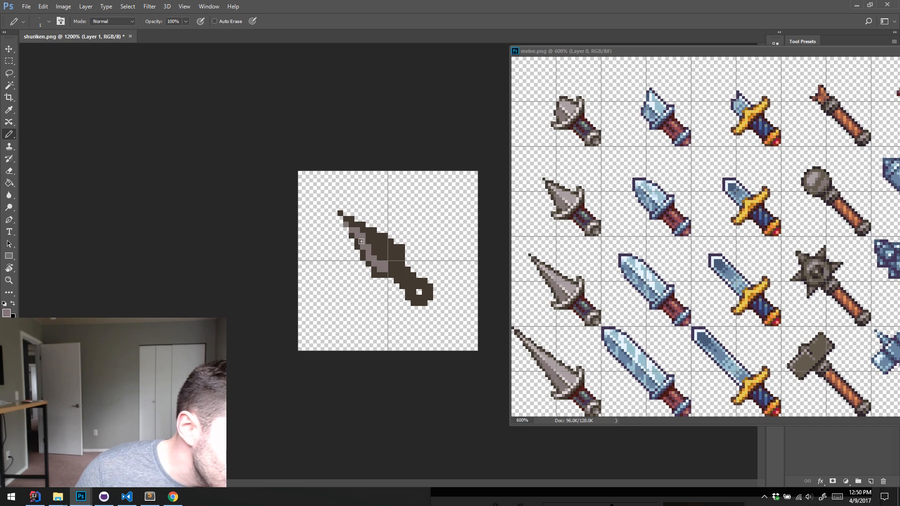
alt+click(354, 233)
click(345, 225)
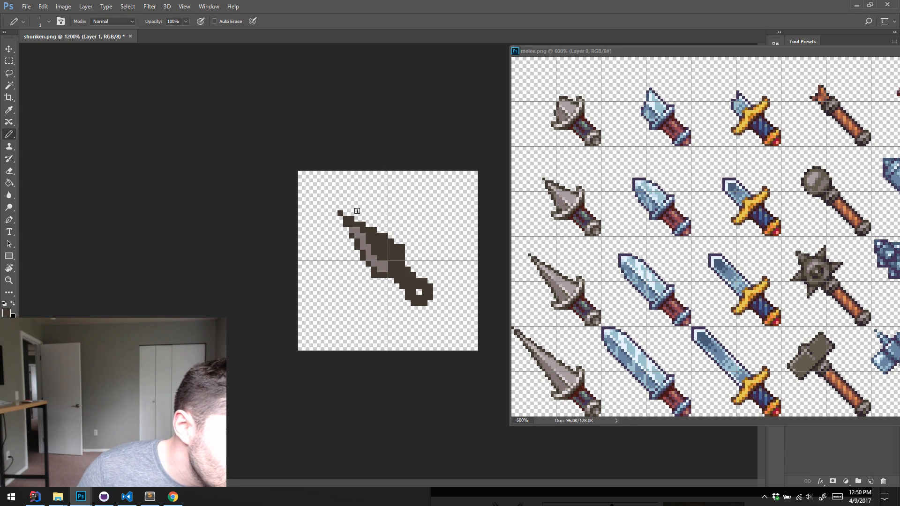
Fill the upper-right half of the blade with a lighter grey sampled from the dagger, and complete the mid-grey fill of the lower-left half
alt+click(573, 221)
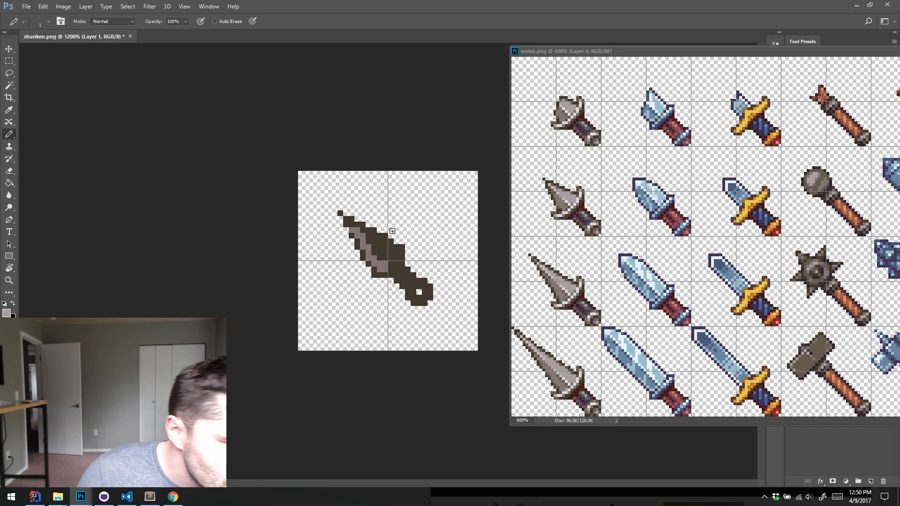
drag(396, 252, 380, 240)
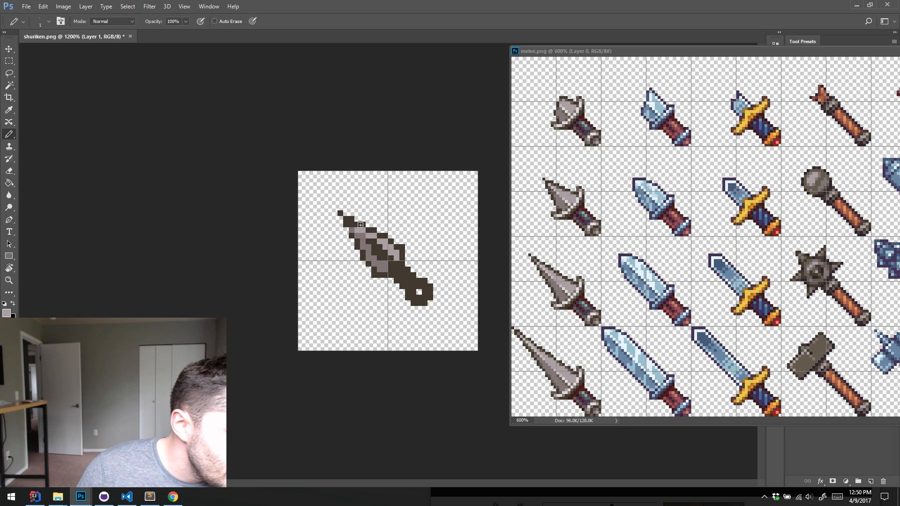
alt+click(365, 231)
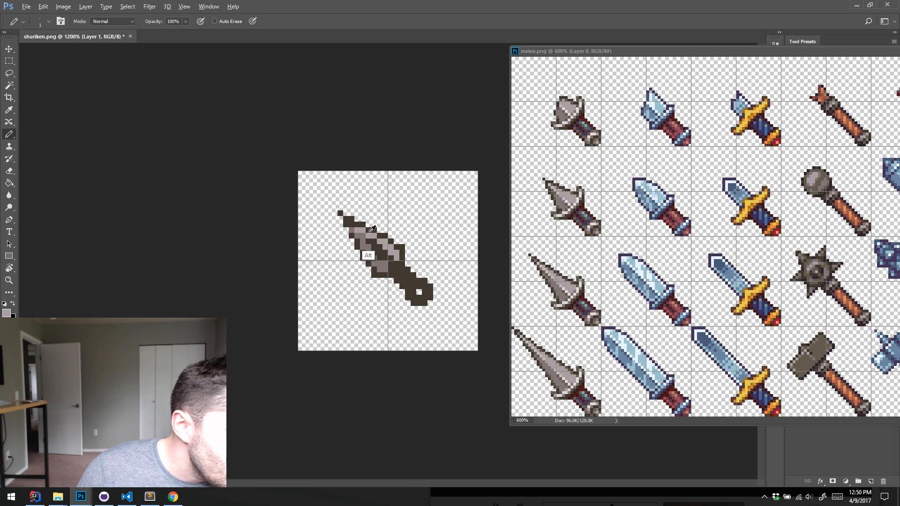
drag(374, 239, 382, 247)
alt+click(377, 265)
click(372, 255)
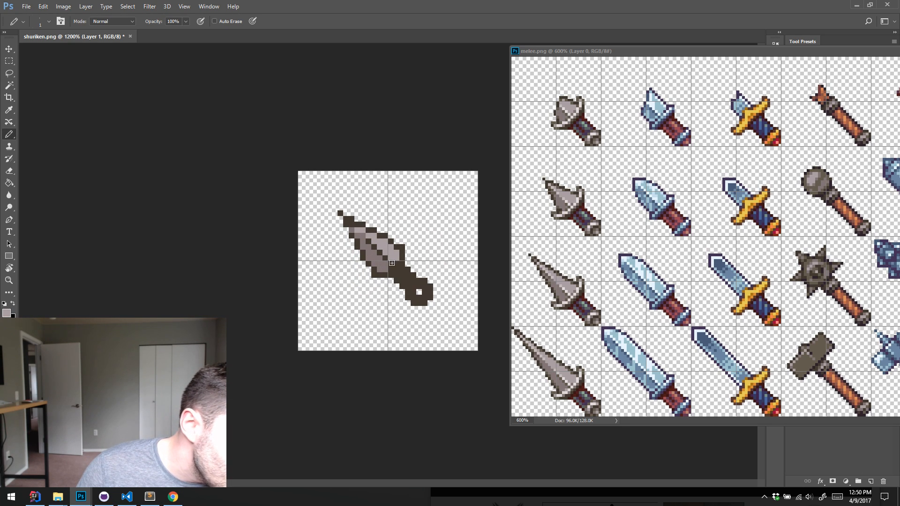
Lighten the blade's tip and outline with greys sampled from the stone dagger, and paint a pale highlight ridge down the blade's centre
alt+click(395, 256)
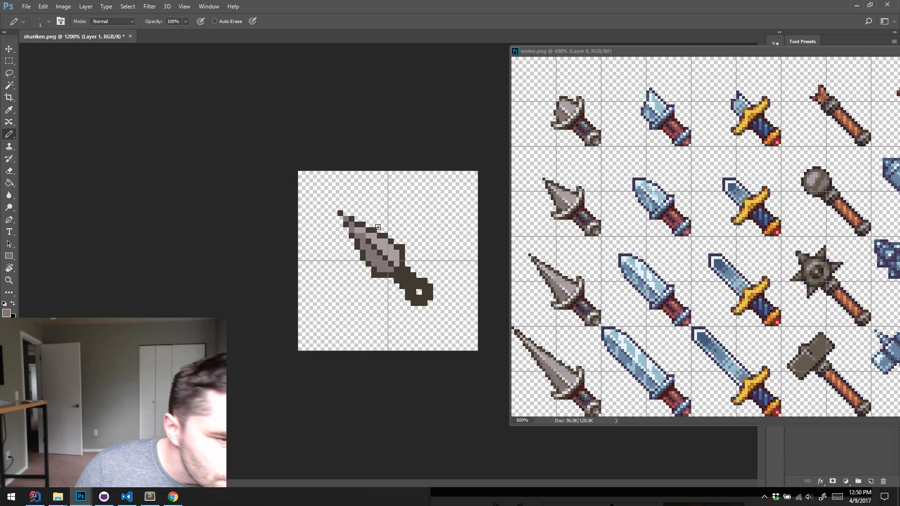
alt+click(554, 187)
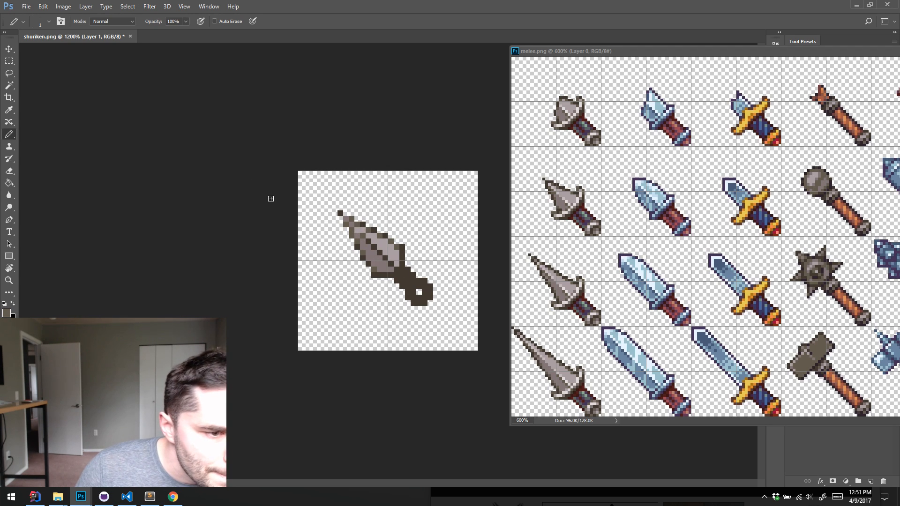
alt+click(564, 221)
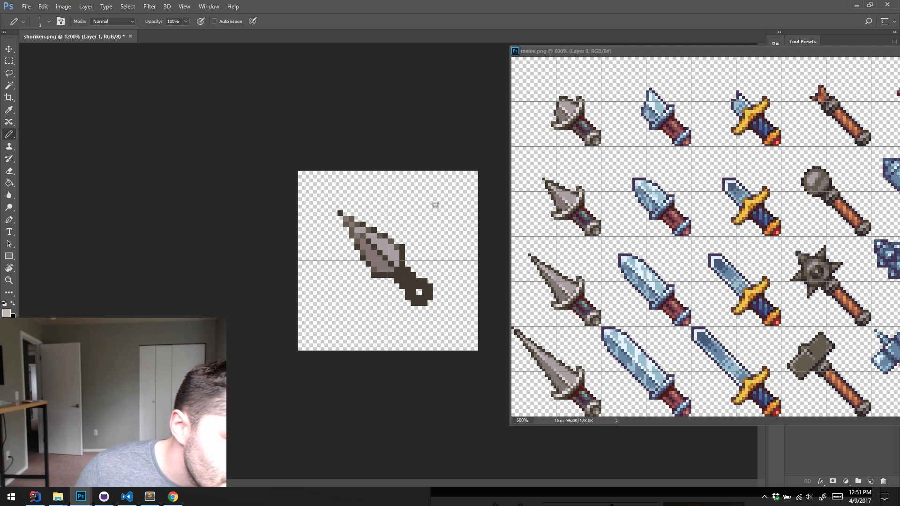
drag(392, 261, 354, 226)
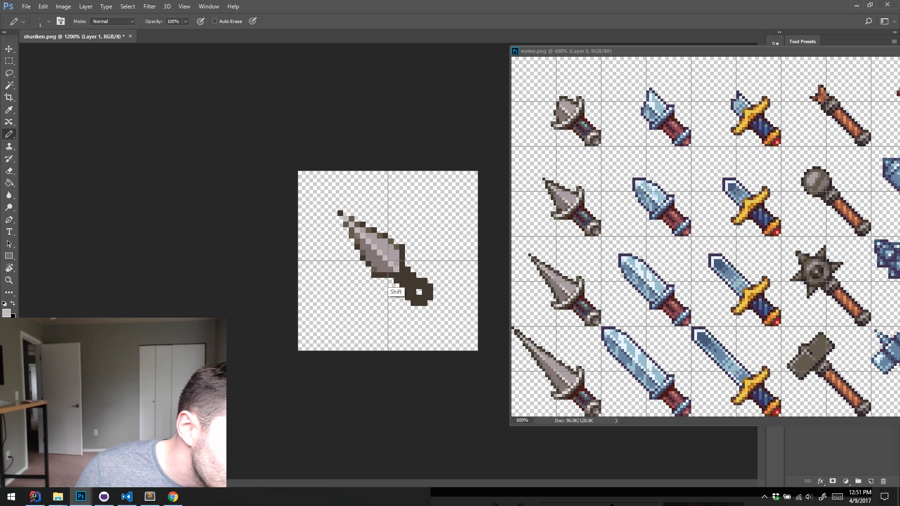
alt+click(567, 199)
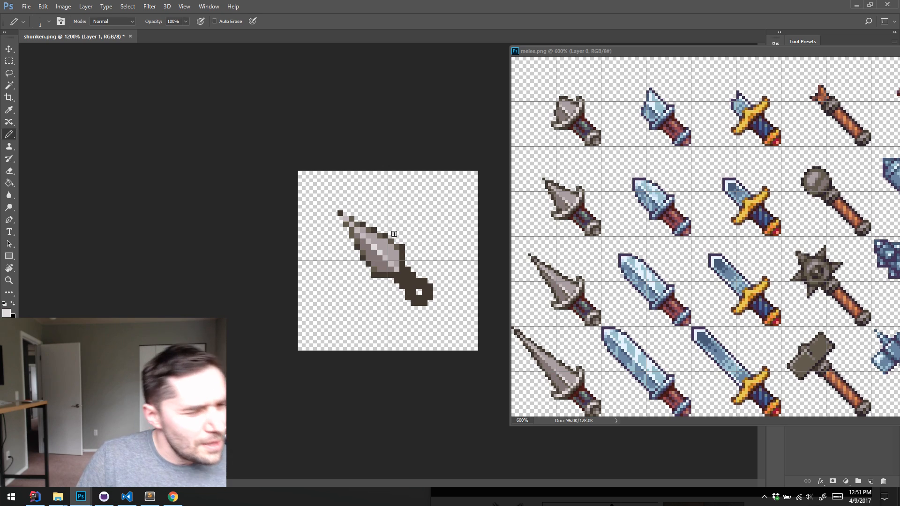
Check the kunai reference photo in Chrome, and return to the sprite in Photoshop
right_click(378, 207)
click(372, 115)
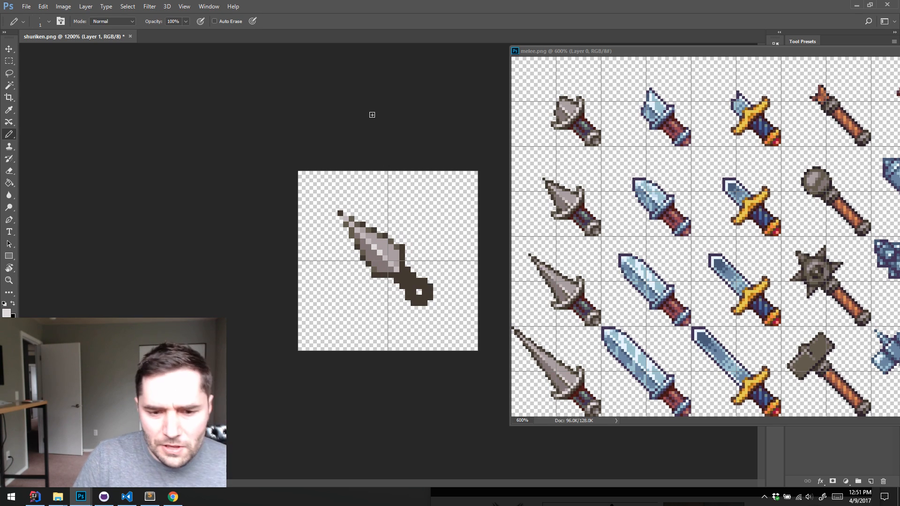
click(174, 496)
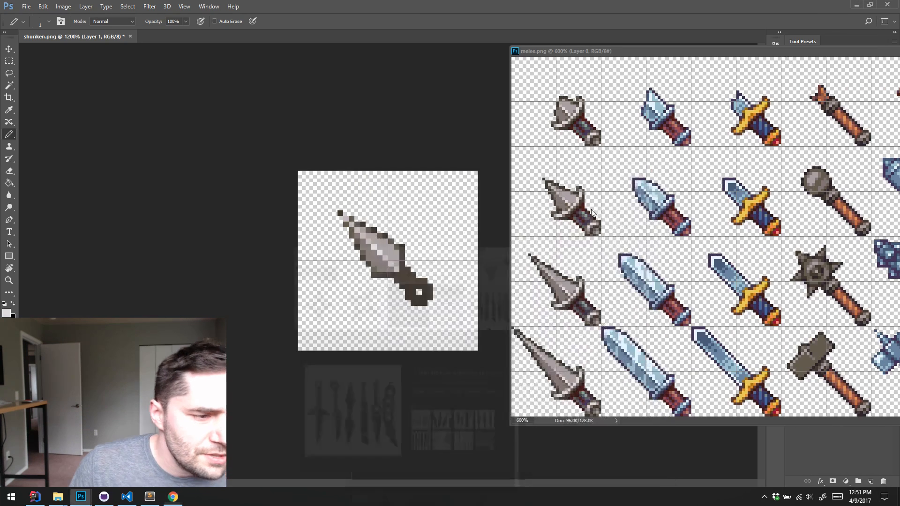
click(826, 14)
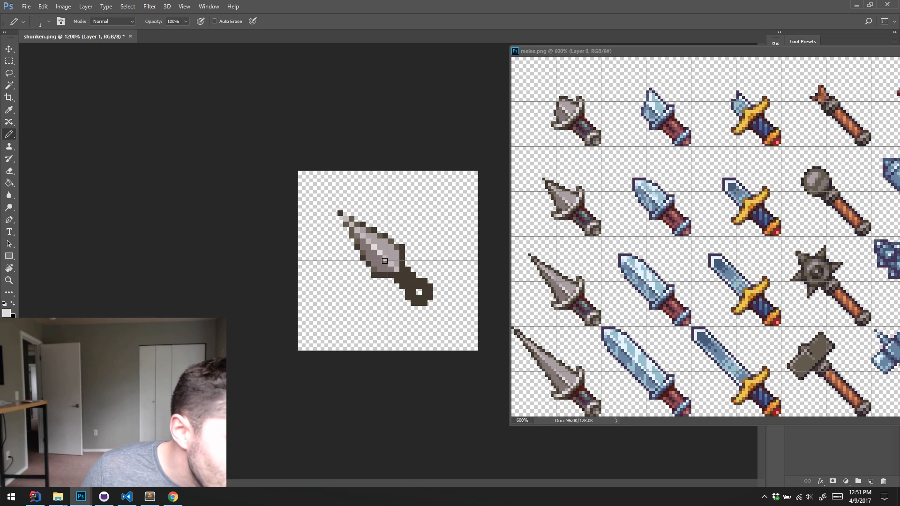
Shade the base of the blade with darker grey pixels and refine the light pixels along the central ridge
alt+click(374, 269)
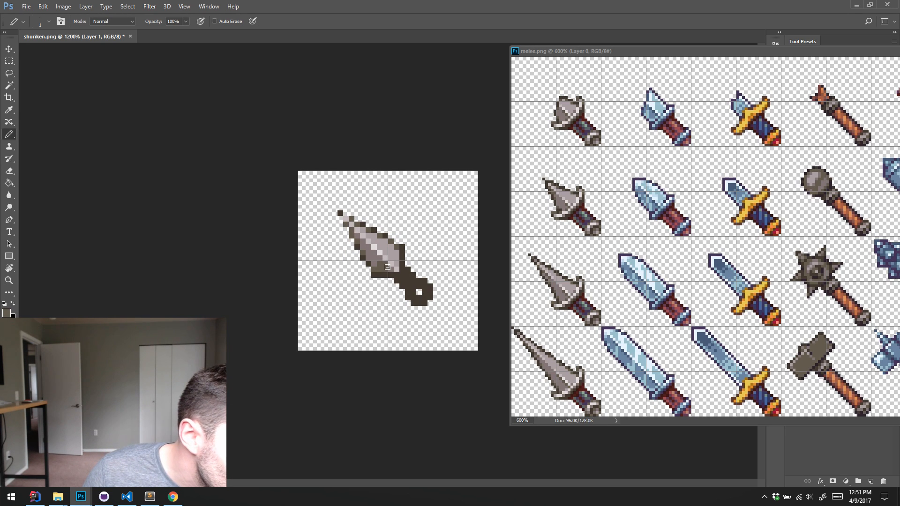
click(391, 269)
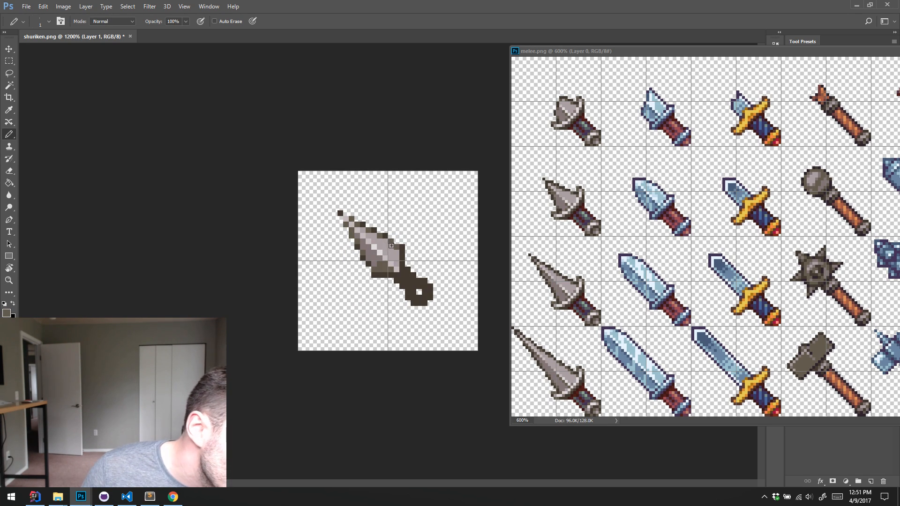
alt+click(375, 256)
click(396, 261)
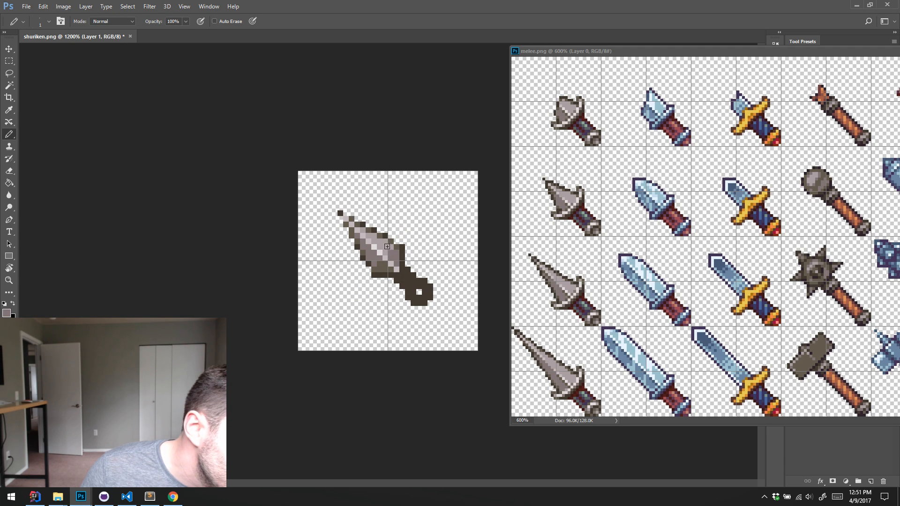
alt+click(389, 258)
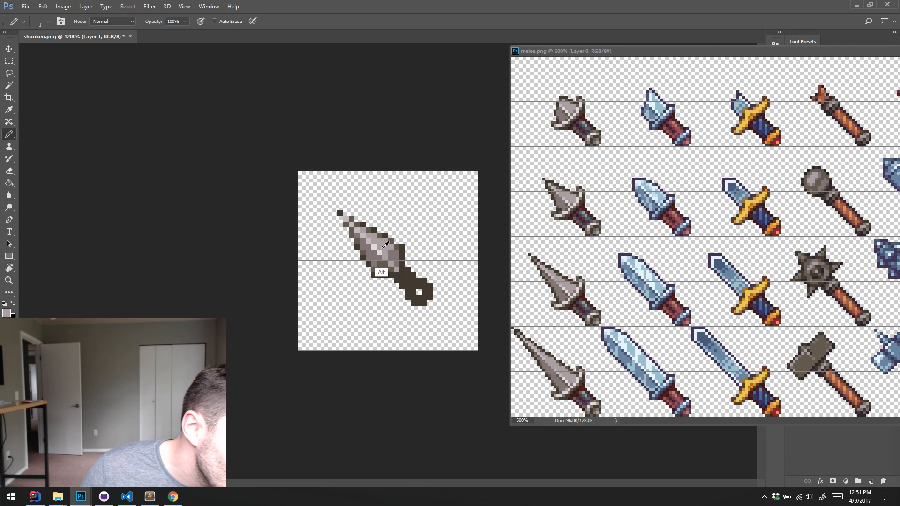
alt+click(379, 253)
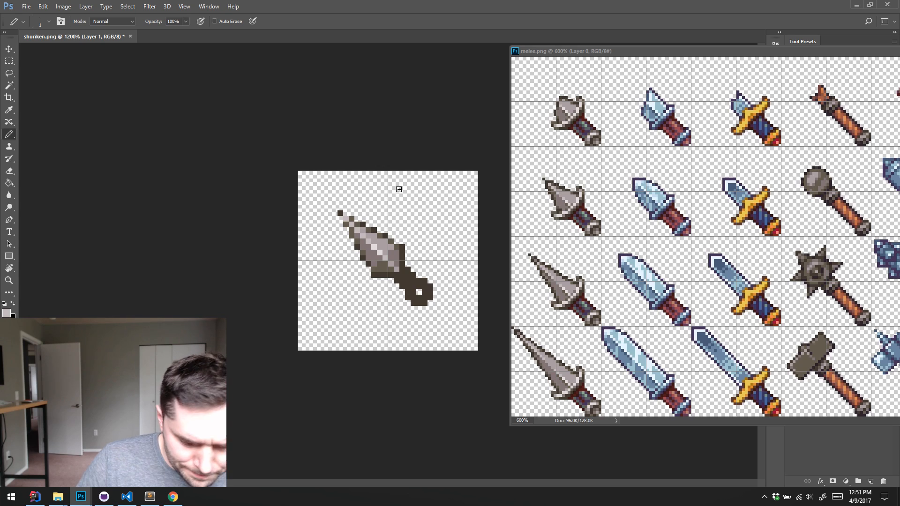
Hide the grid on the sprite, soften the blade's right outline with brown-grey, and fill the handle with mid grey
key(ctrl+apostrophe)
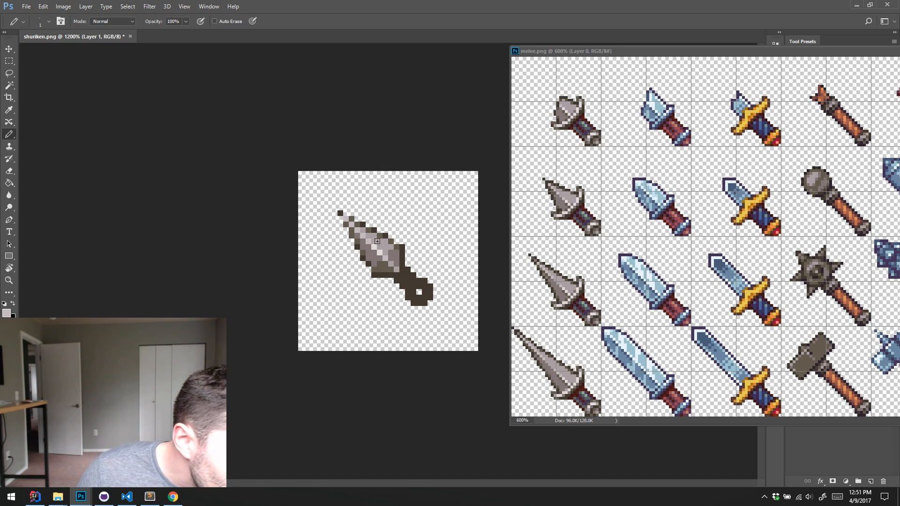
alt+click(400, 252)
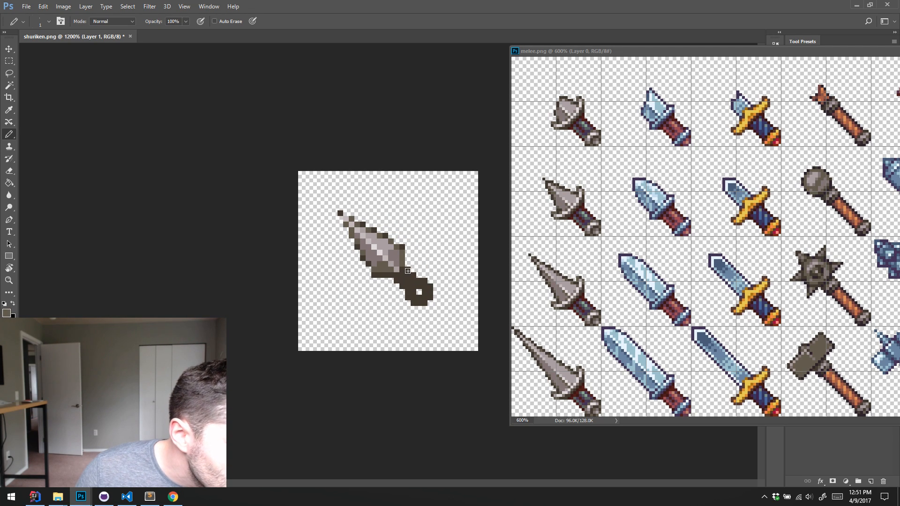
alt+click(395, 260)
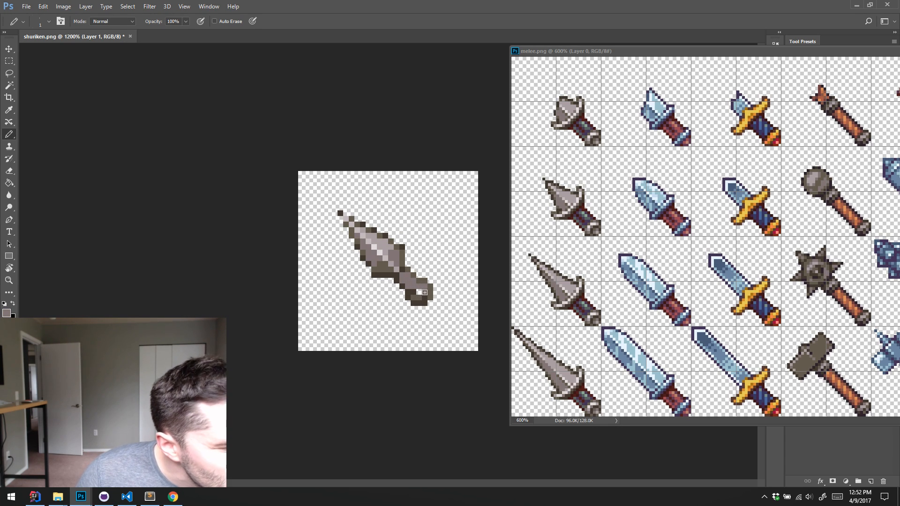
Shade the knife's pommel with greys sampled from the sprite and add a near-white highlight pixel to it
key(alt)
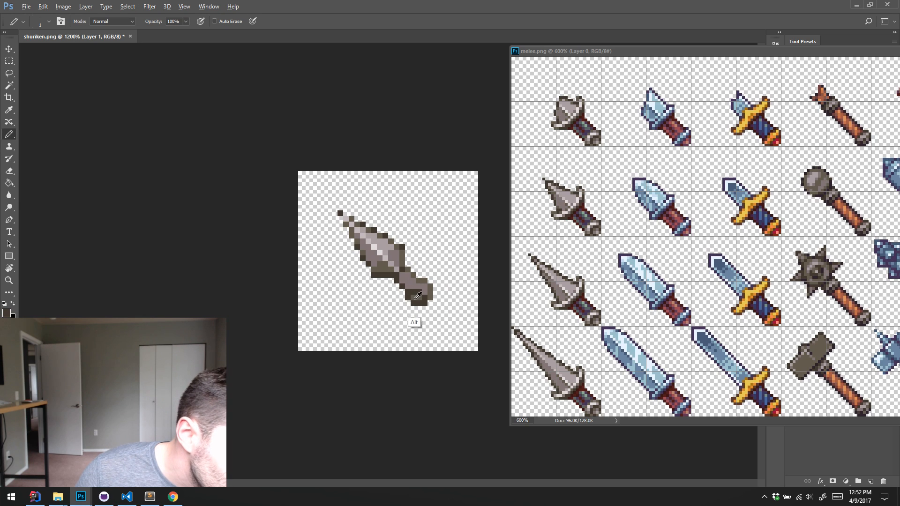
alt+click(416, 297)
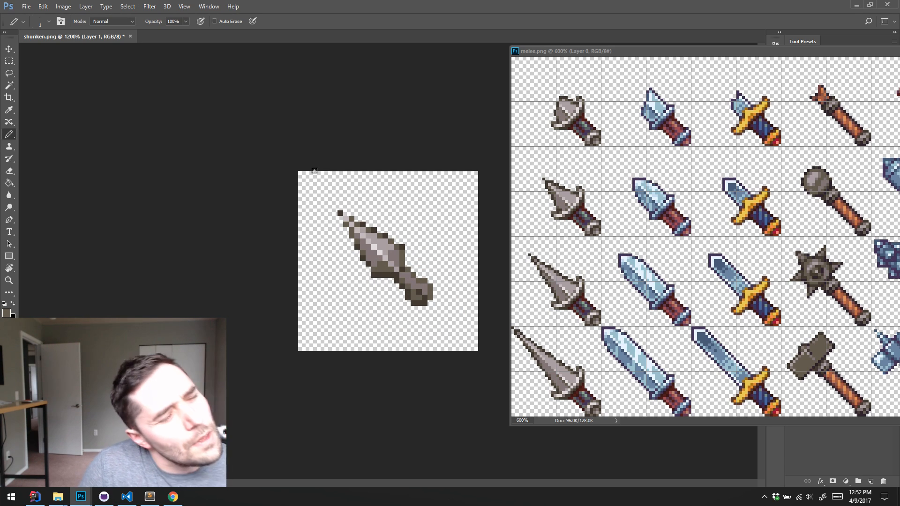
alt+click(381, 244)
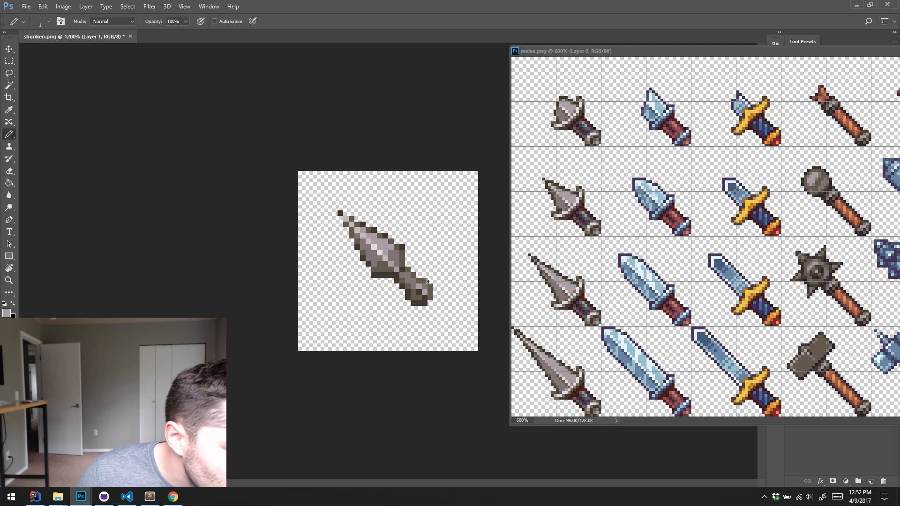
alt+click(414, 287)
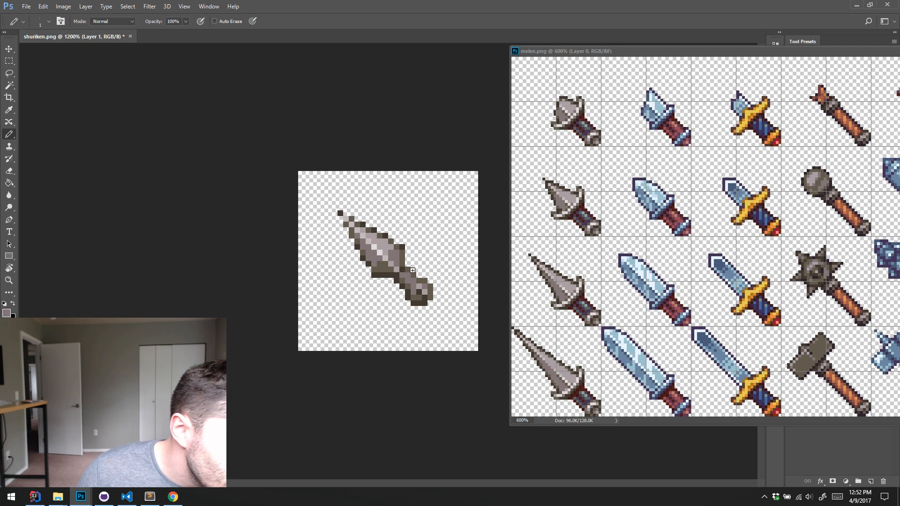
alt+click(378, 253)
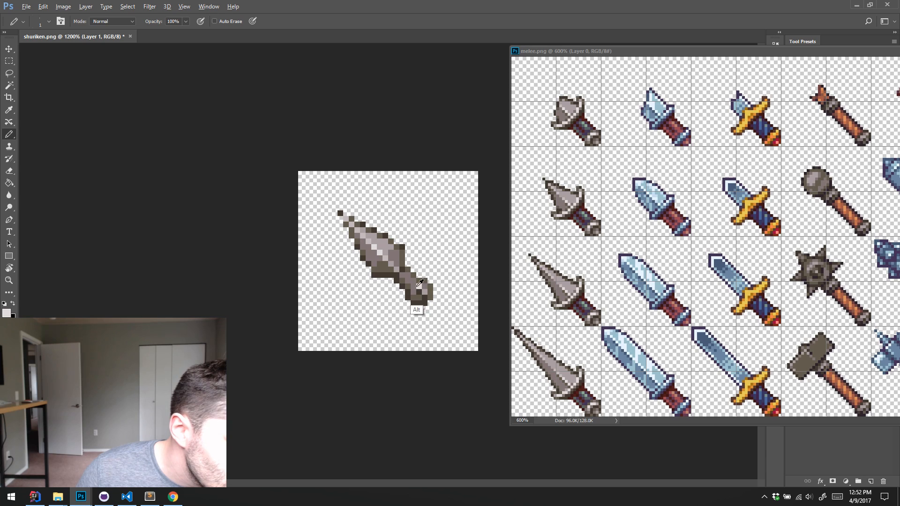
alt+click(414, 291)
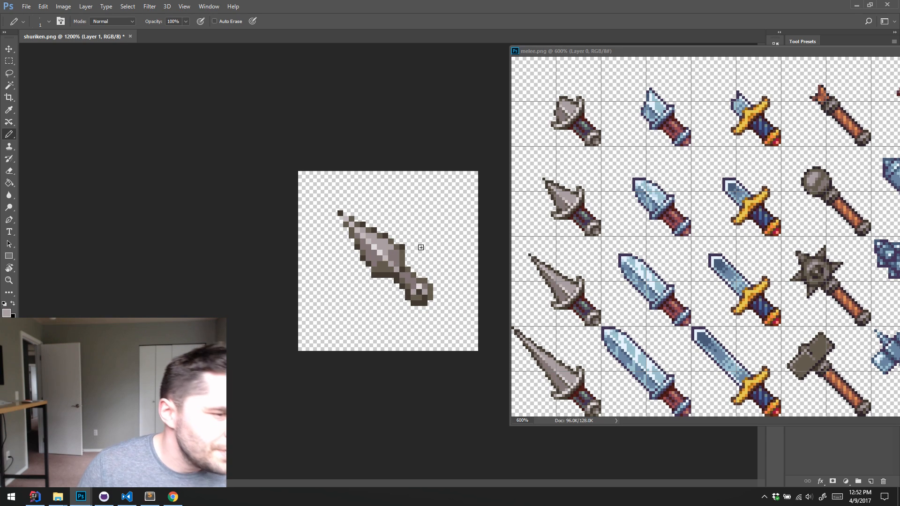
alt+click(427, 293)
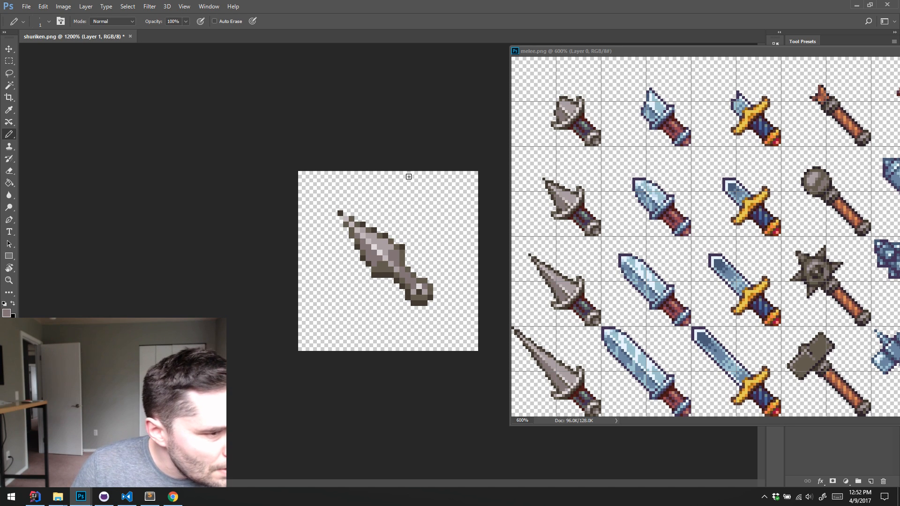
Recolour the blade's tip pixels with lighter brown-grey and grey tones sampled from the sprite
click(339, 213)
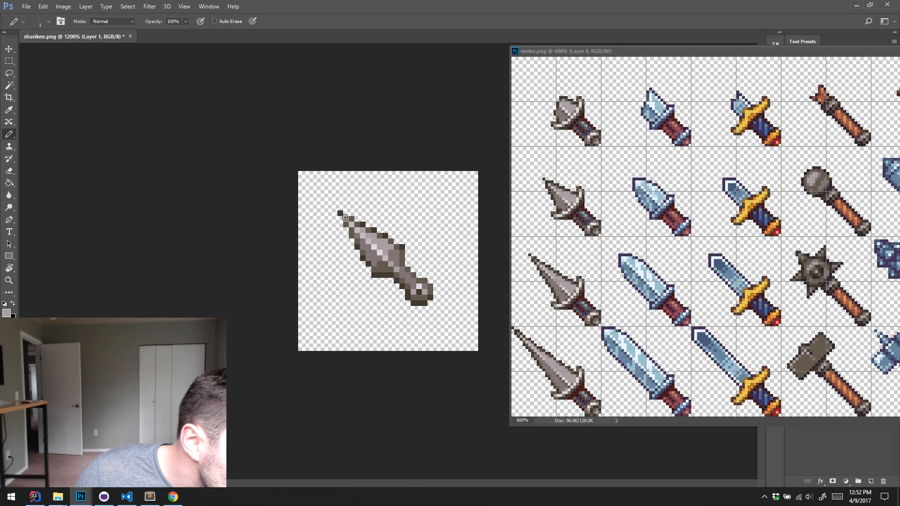
alt+click(356, 242)
click(341, 214)
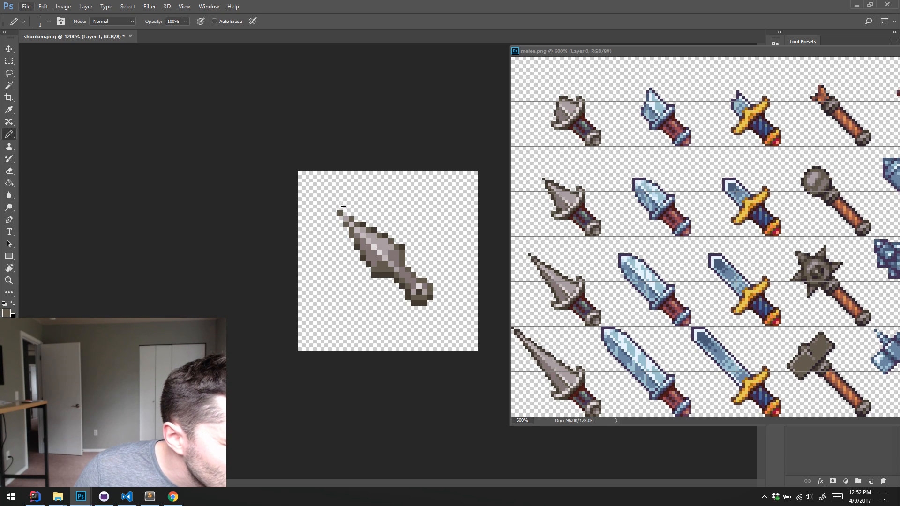
alt+click(370, 259)
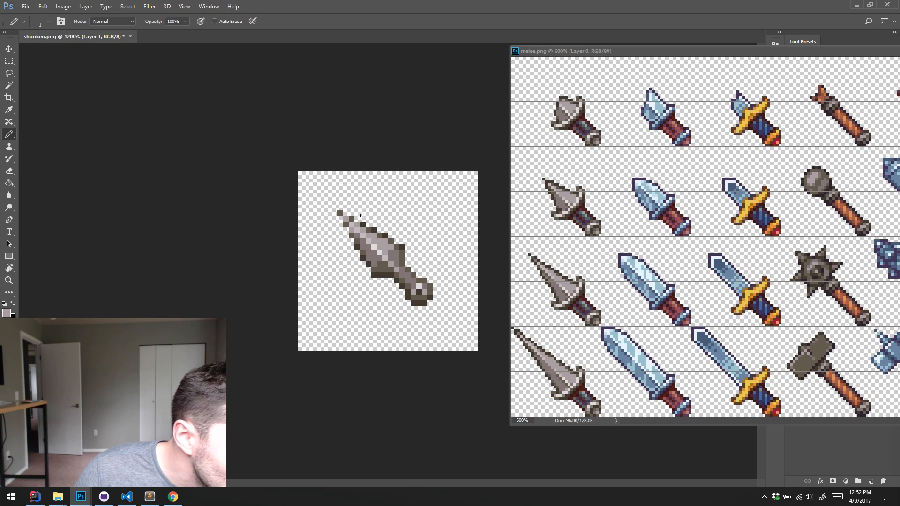
alt+click(368, 259)
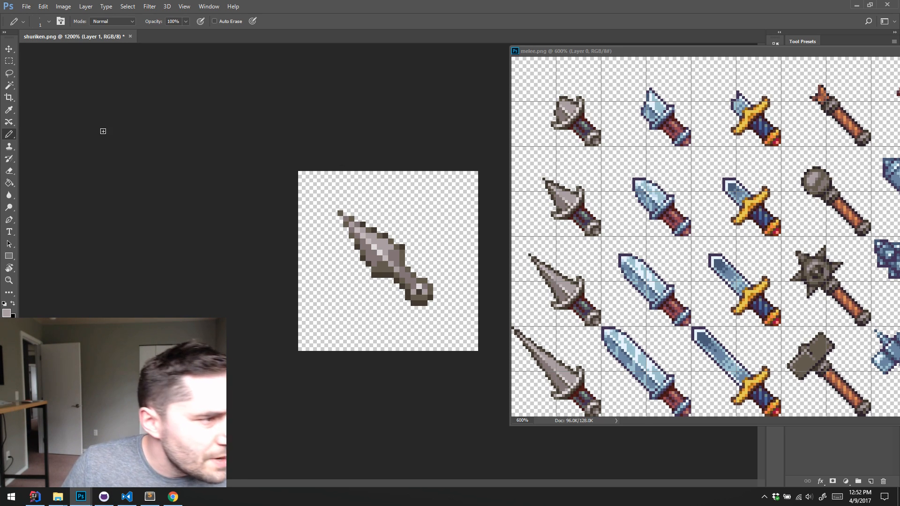
Save the sprite as a PNG over the existing shuriken.png in the Stream Example Mod folder
key(ctrl+shift+s)
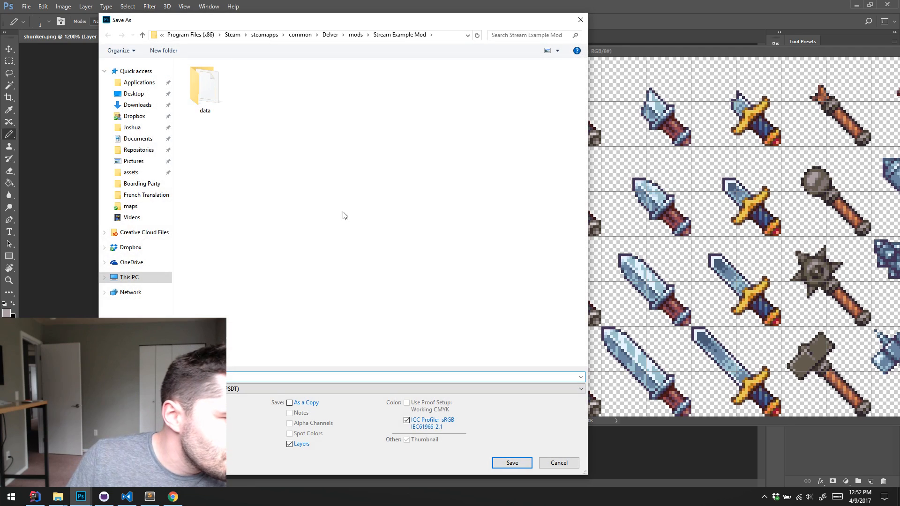
click(213, 389)
click(213, 351)
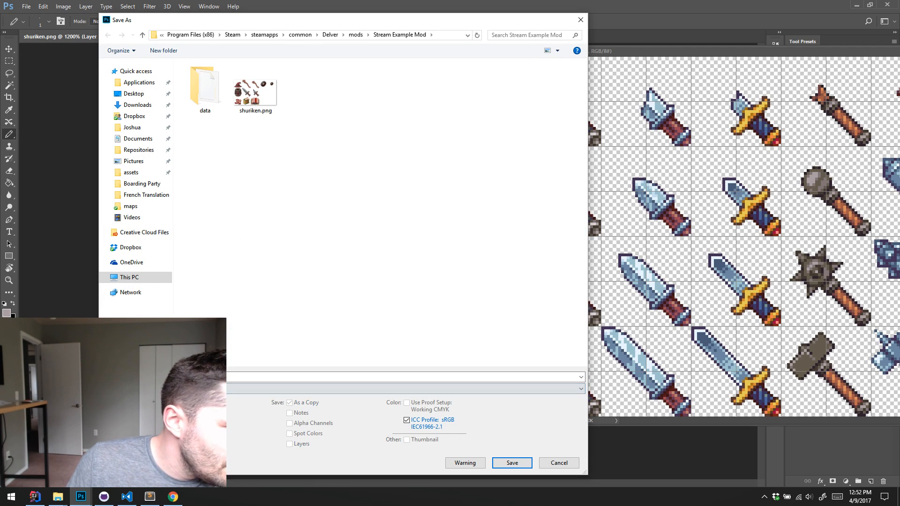
double_click(255, 107)
click(460, 249)
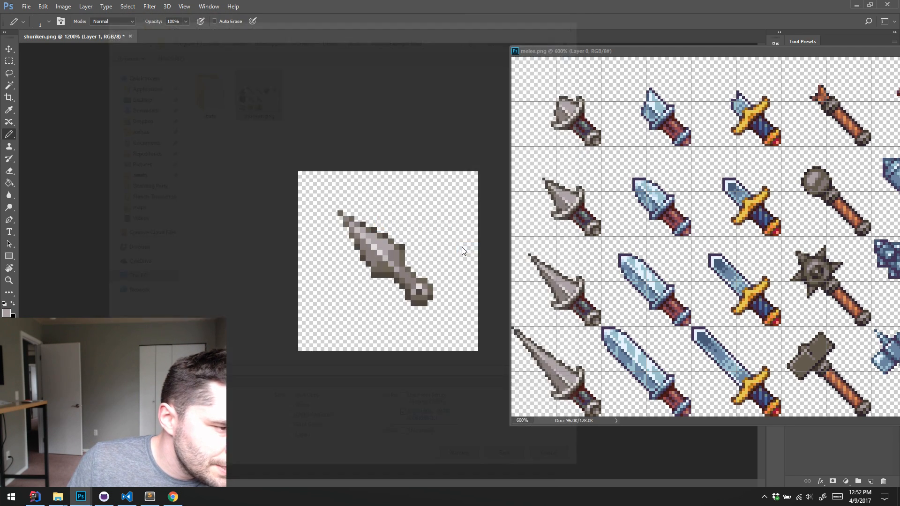
click(475, 176)
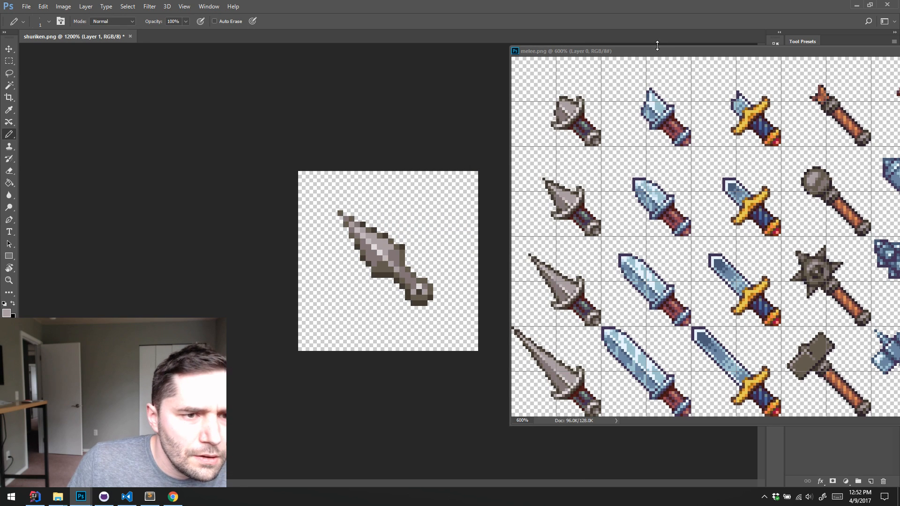
Close the melee.png reference sheet and minimise Photoshop
drag(657, 46, 278, 92)
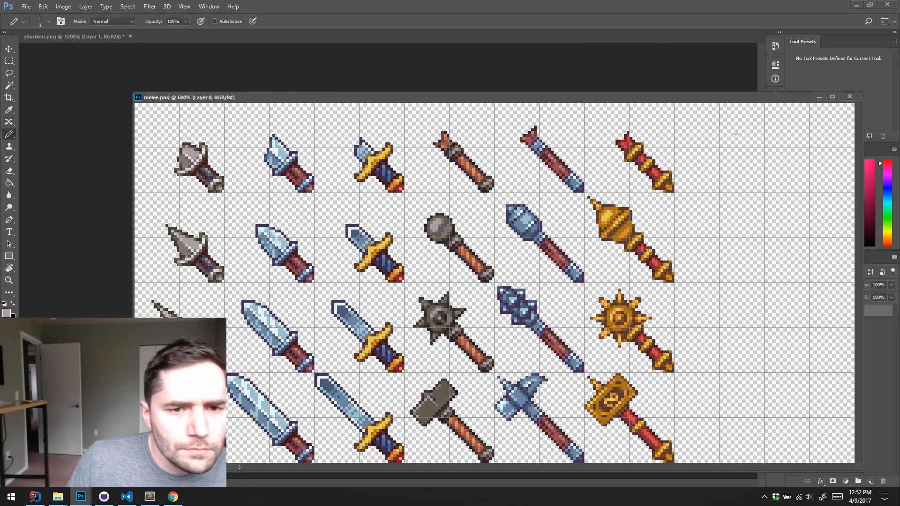
click(849, 96)
click(856, 6)
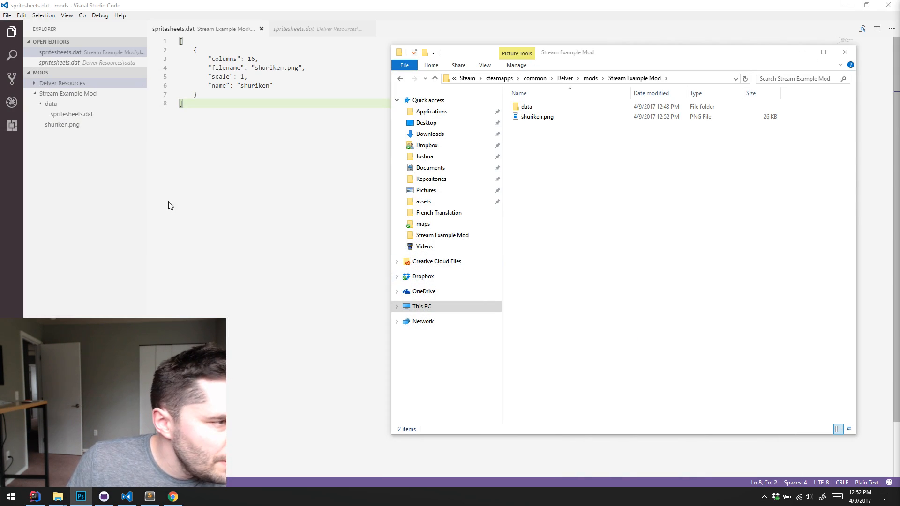
Switch to Visual Studio Code, set the shuriken sheet's columns to 1 in spritesheets.dat, and save the file
click(282, 178)
click(277, 87)
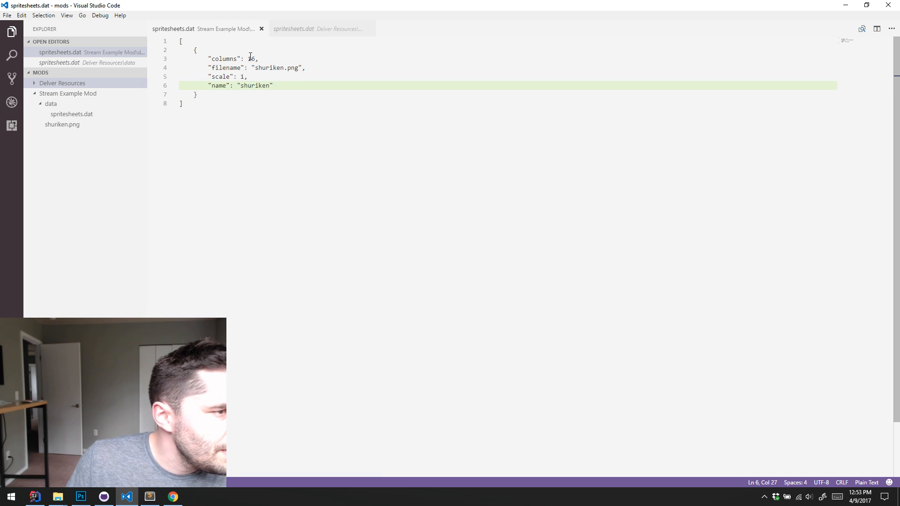
drag(251, 58, 256, 59)
key(BackSpace)
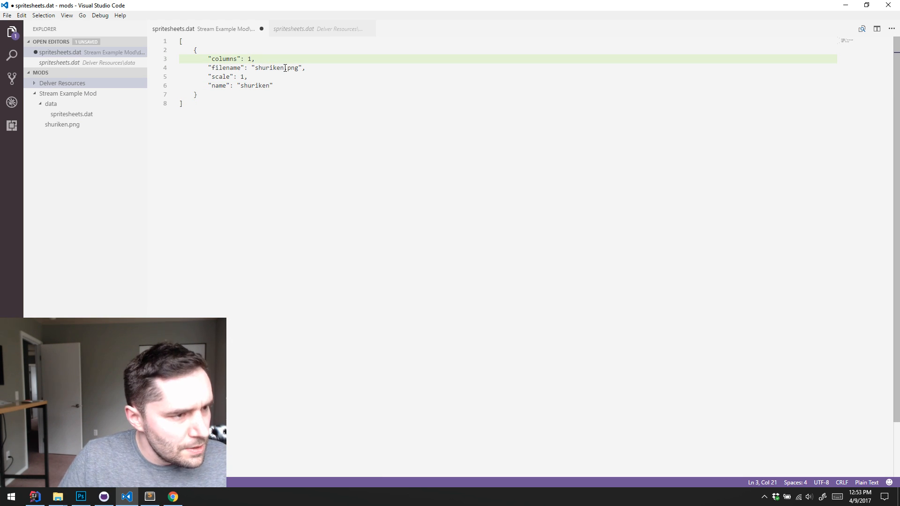
key(ctrl+s)
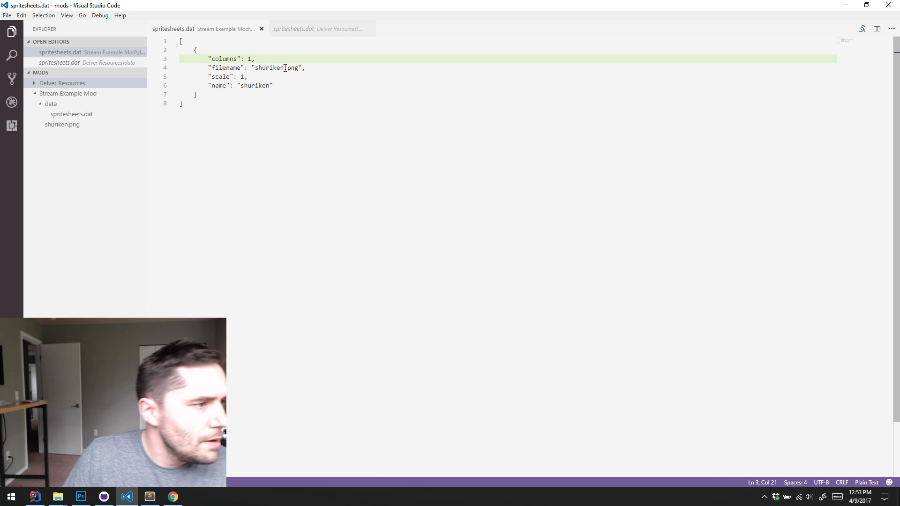
Create a file named items.dat in the mod's data folder and close both open spritesheets.dat files
click(53, 107)
click(54, 105)
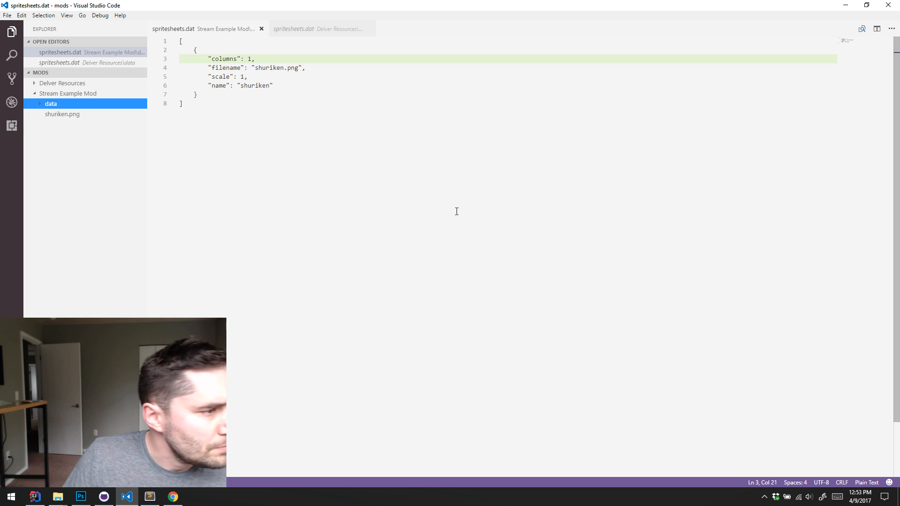
right_click(50, 103)
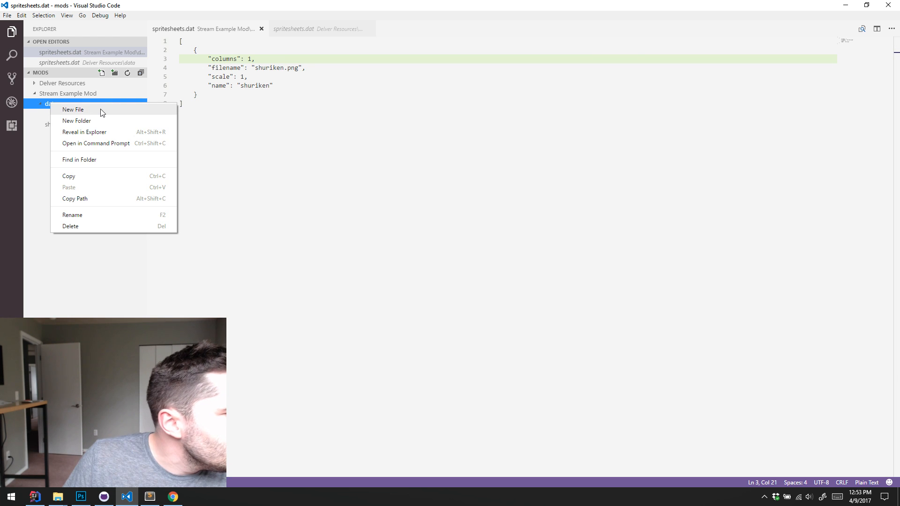
click(342, 160)
right_click(69, 106)
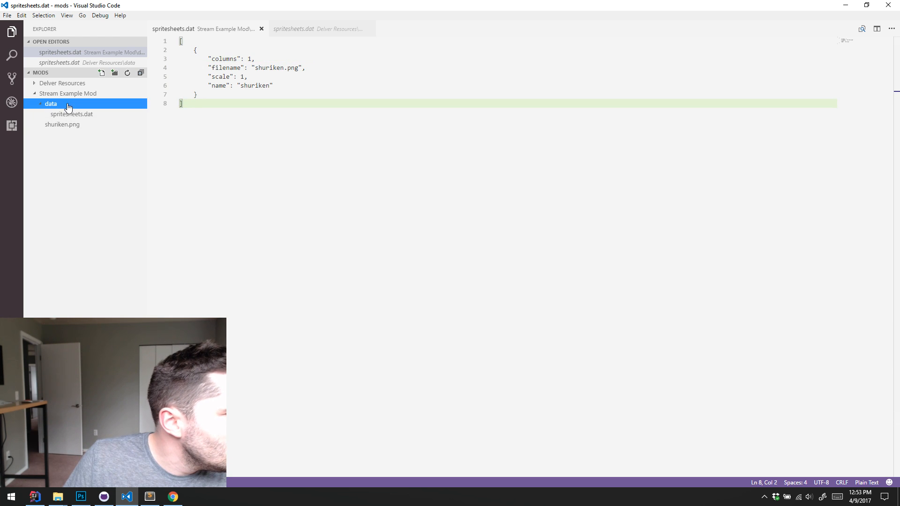
click(112, 111)
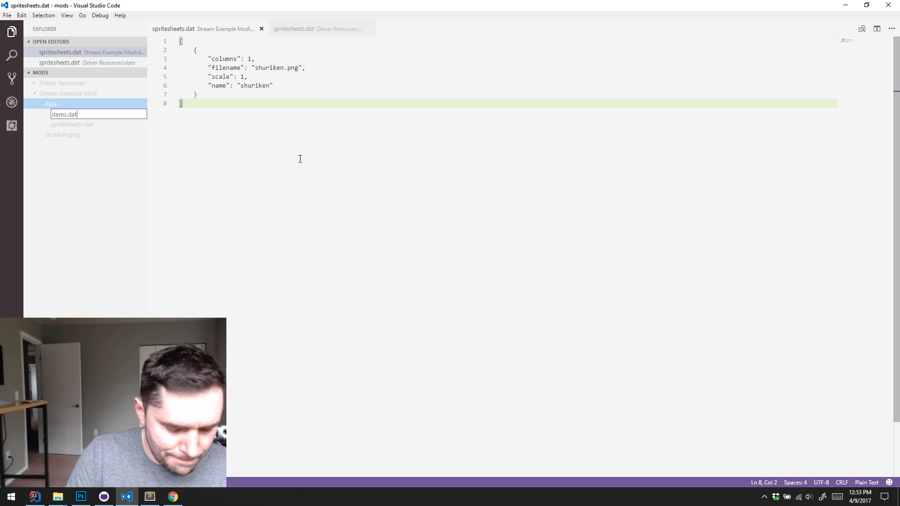
key(Return)
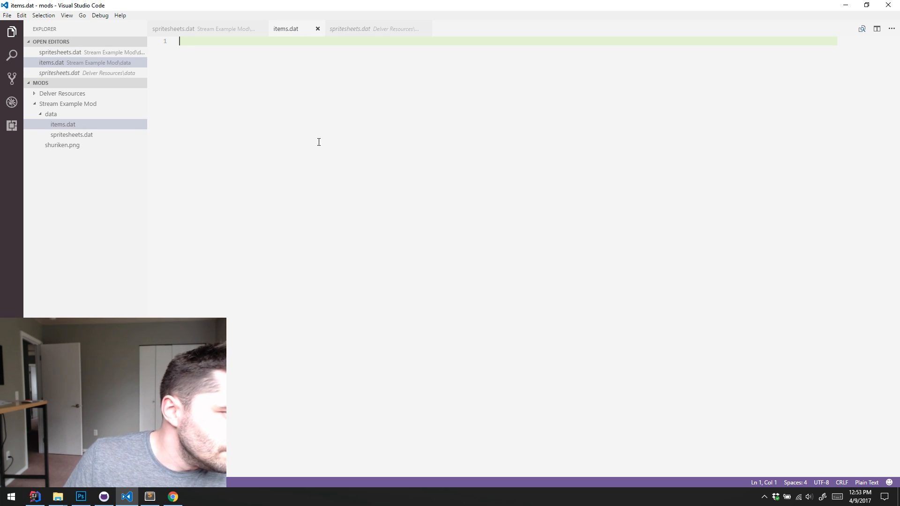
click(425, 29)
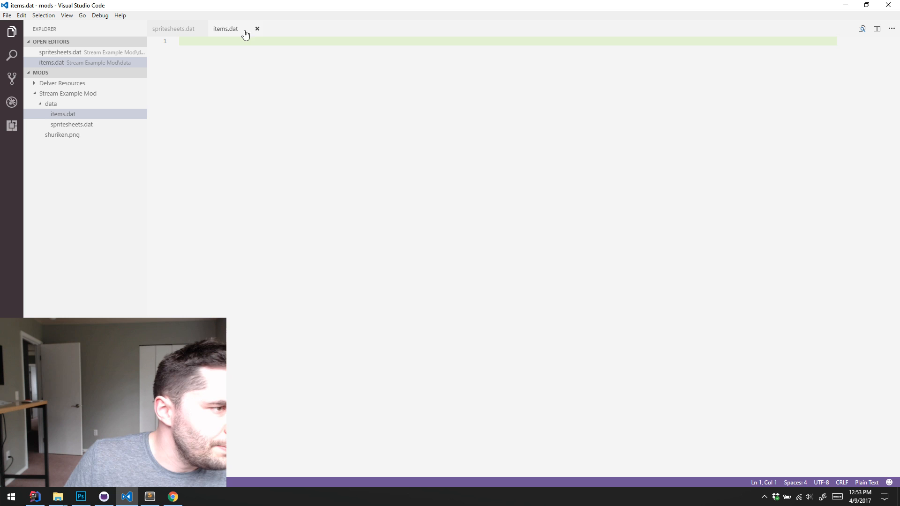
click(202, 29)
Open items.dat from the Delver Resources data folder and show it side by side with the mod's items.dat
click(35, 73)
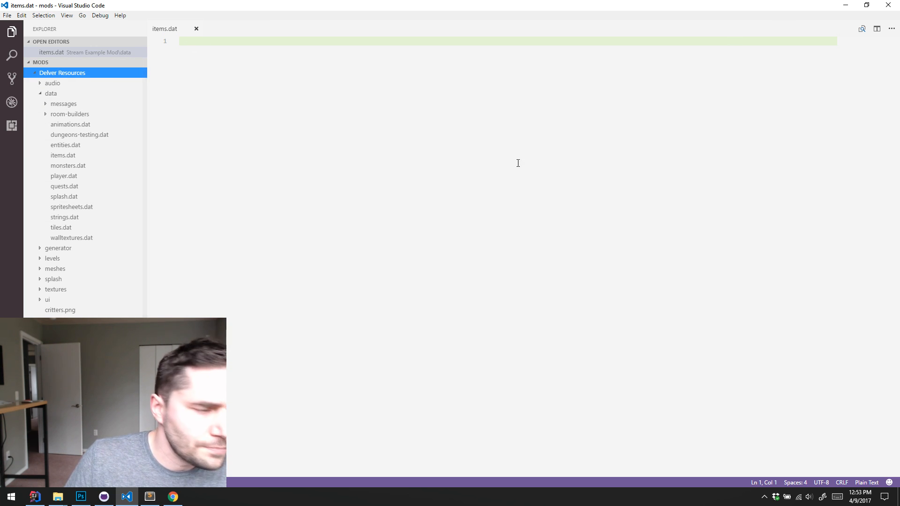
click(66, 157)
double_click(65, 158)
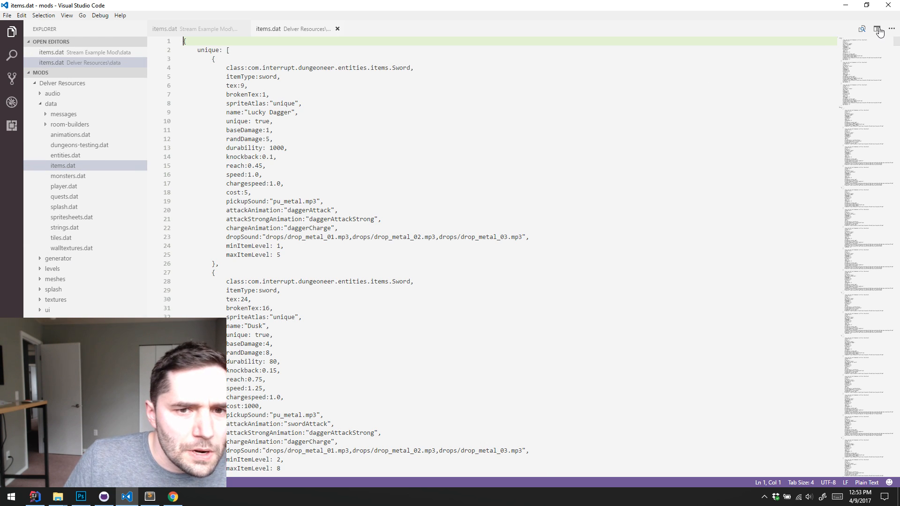
click(876, 29)
click(337, 28)
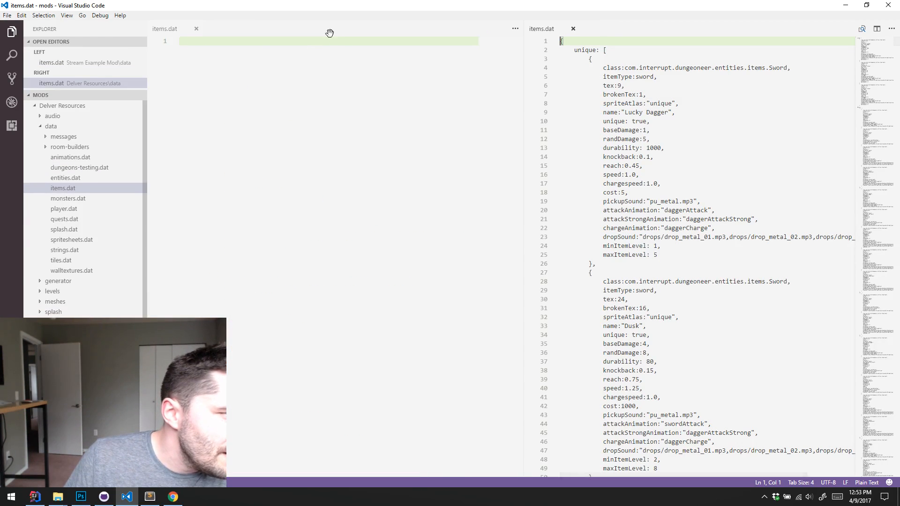
Search the Delver Resources items.dat for "bow" and select the whole Shortbow entry
click(616, 140)
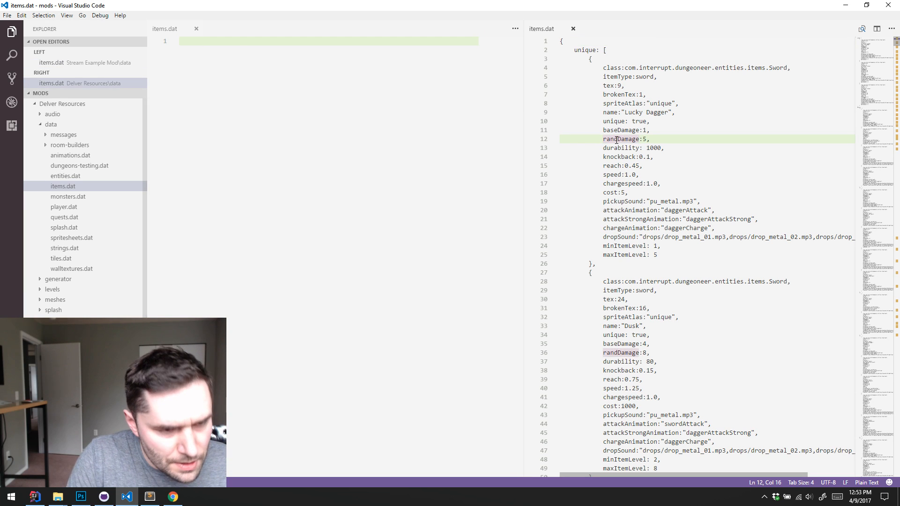
key(ctrl+f)
text(bow)
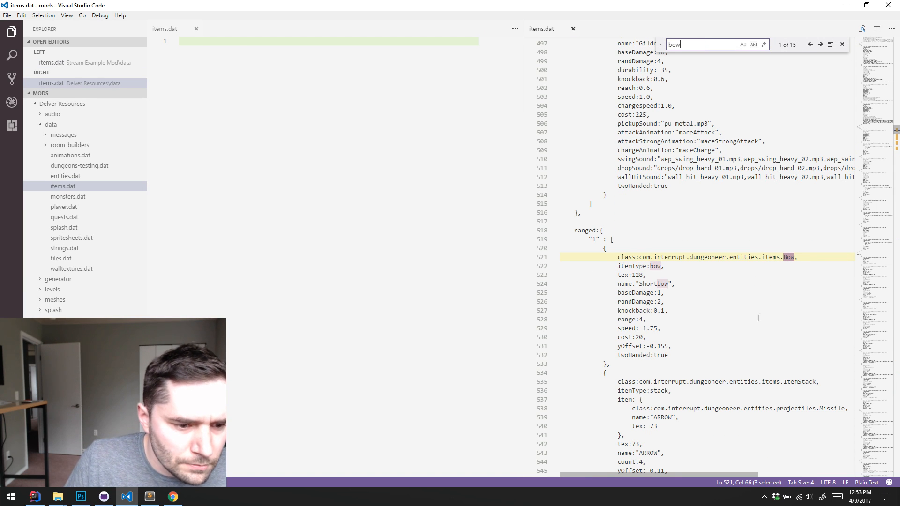
scroll(634, 324, down, 2)
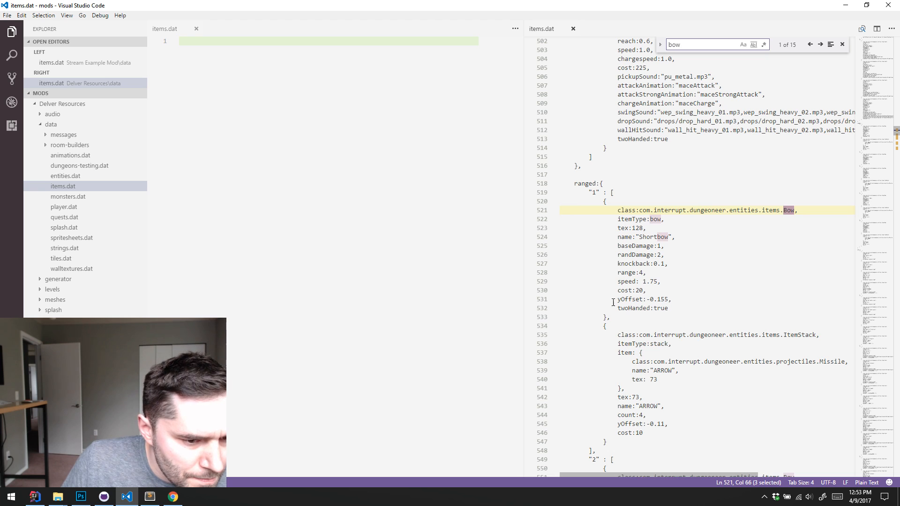
click(614, 315)
shift+click(603, 202)
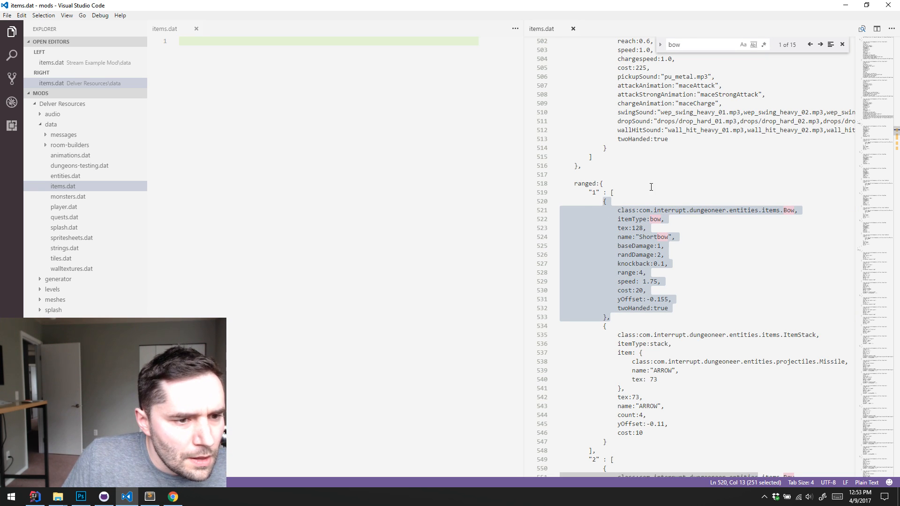
Start the mod's items.dat with a root object containing a quoted "ranged" key, using the Delver Resources items.dat as reference
click(485, 219)
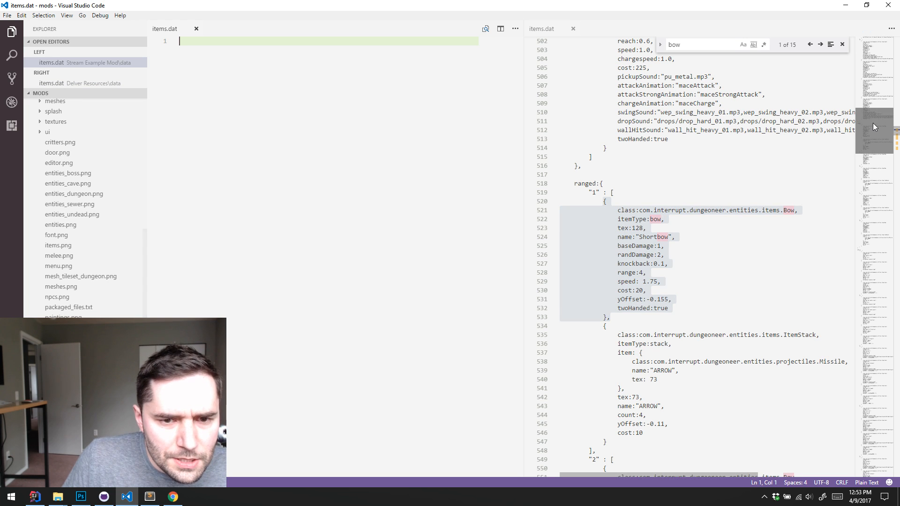
drag(874, 129, 865, 28)
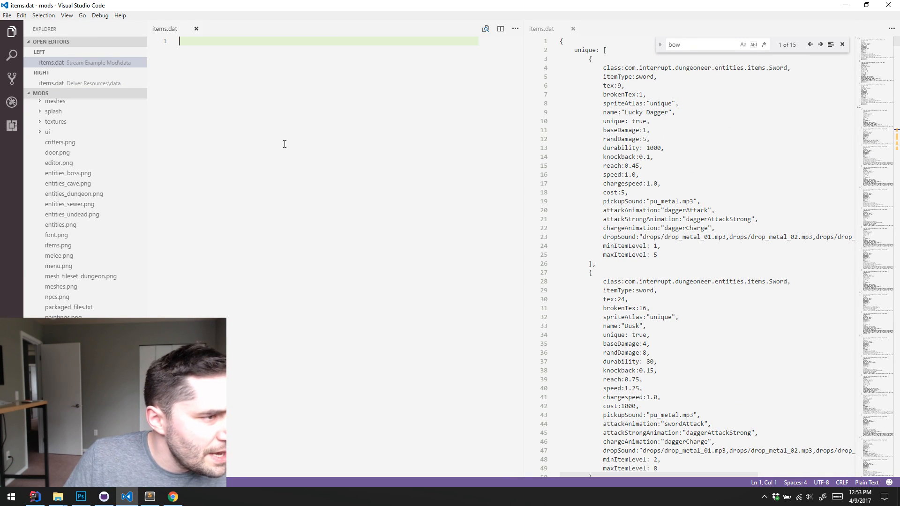
text({})
key(Left)
key(Return)
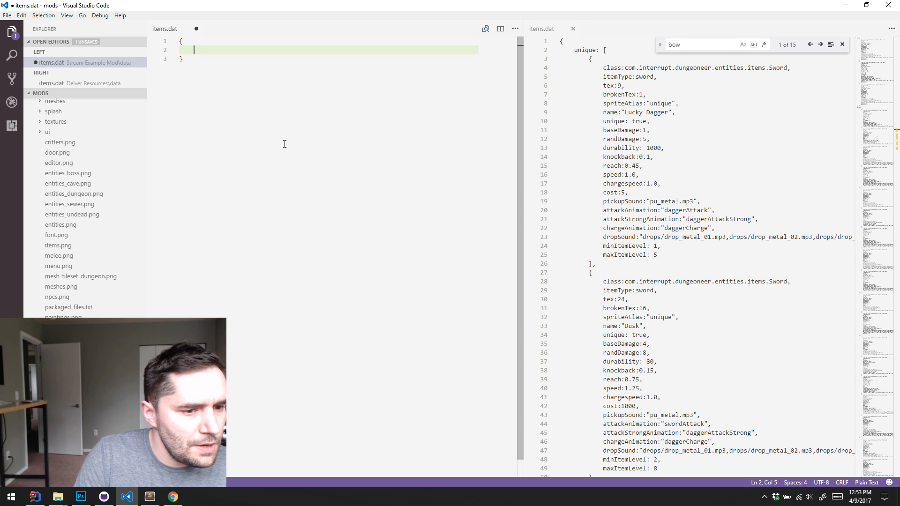
text(ranged)
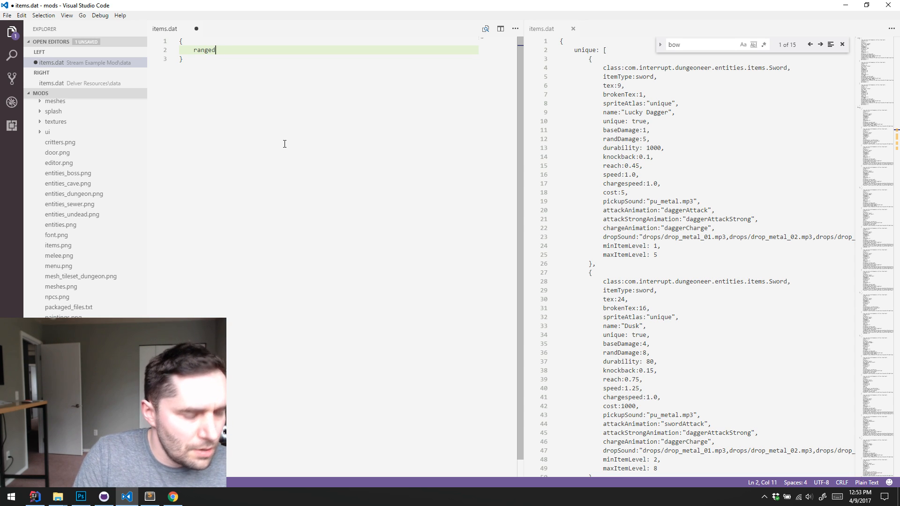
key(Home)
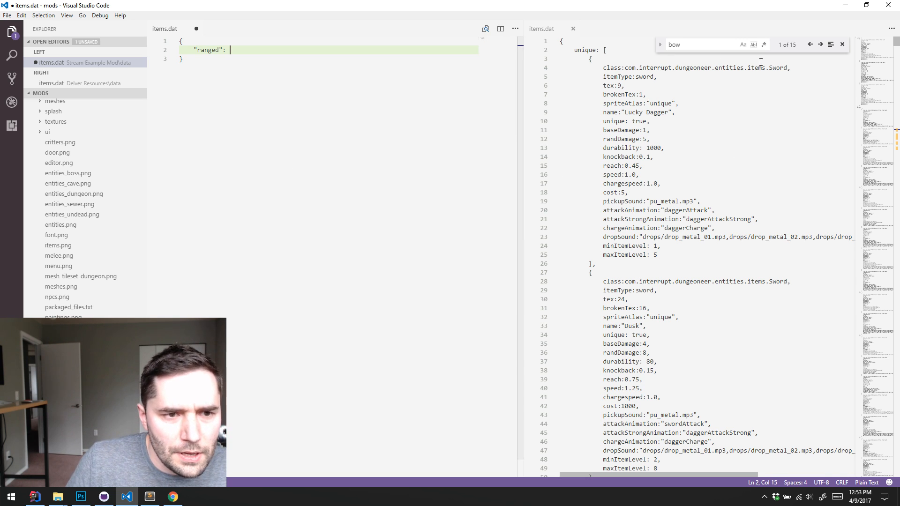
Give the "ranged" key in the mod's items.dat an object value and nest an object keyed "1" inside it, following the reference file
click(820, 45)
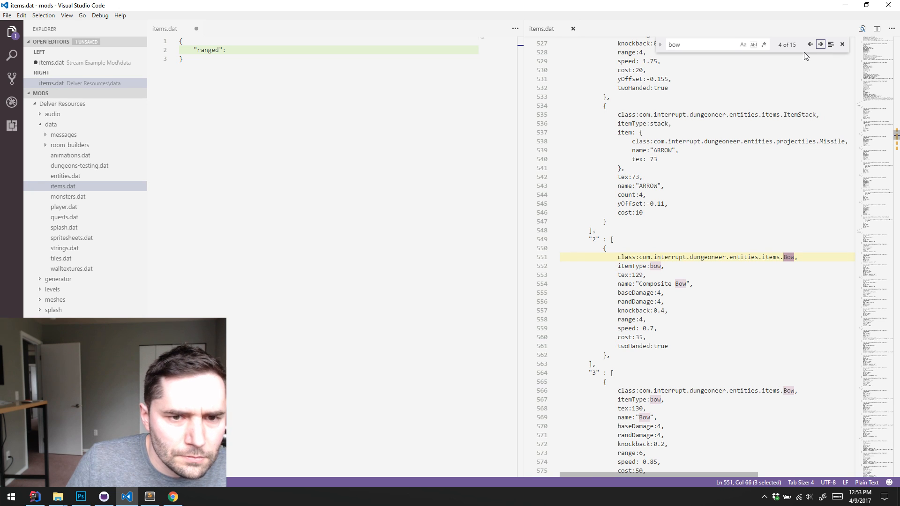
click(809, 44)
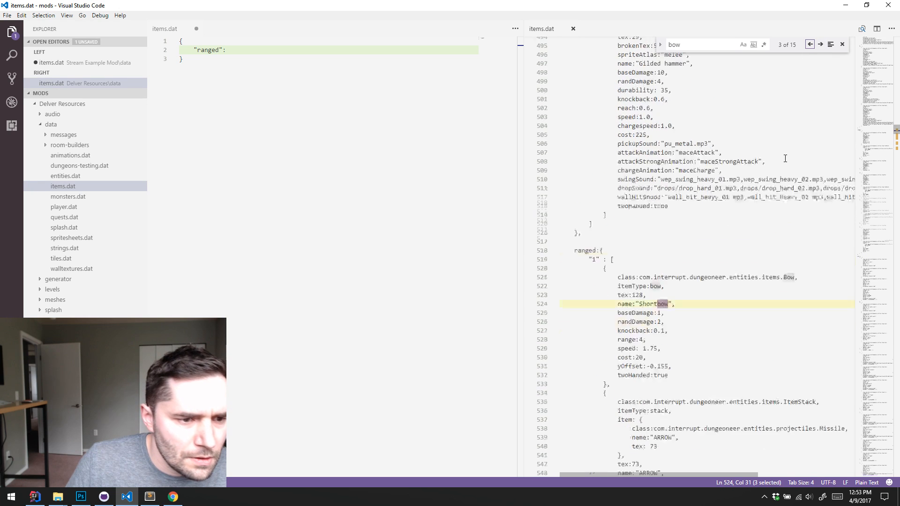
click(319, 167)
click(347, 53)
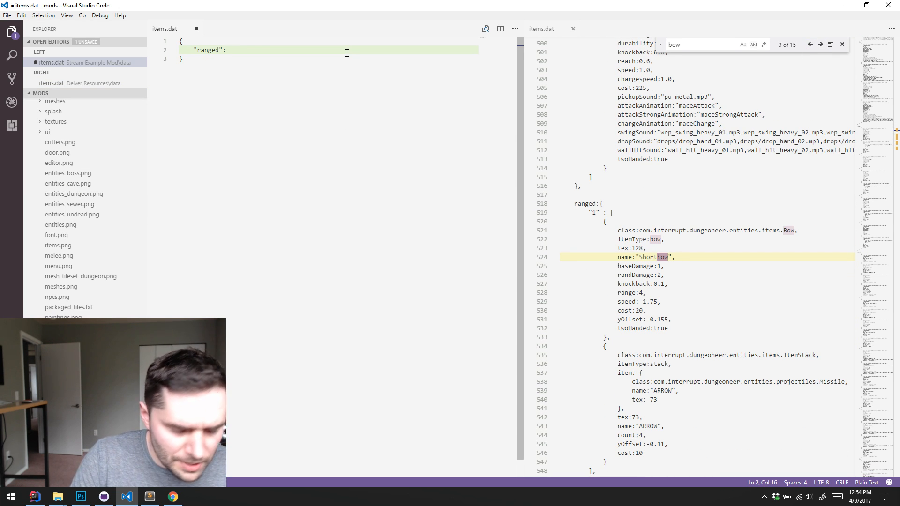
text({)
key(Return)
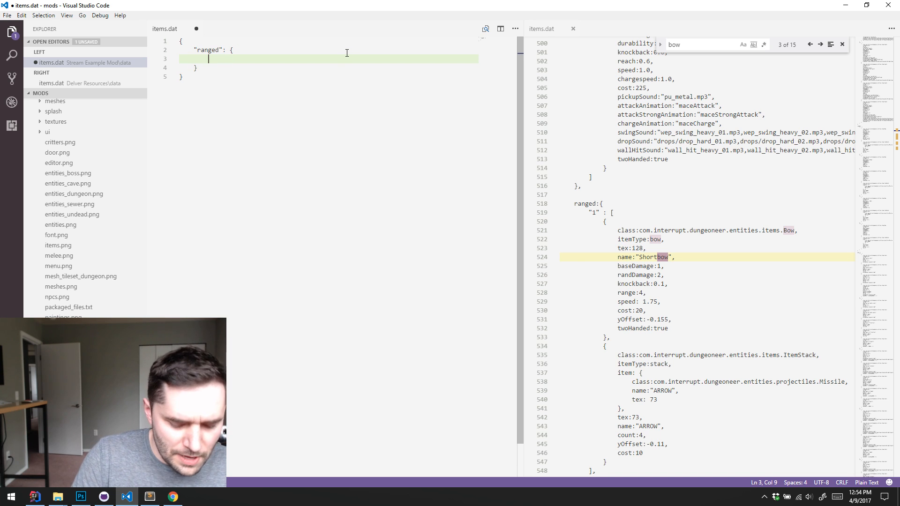
text(")
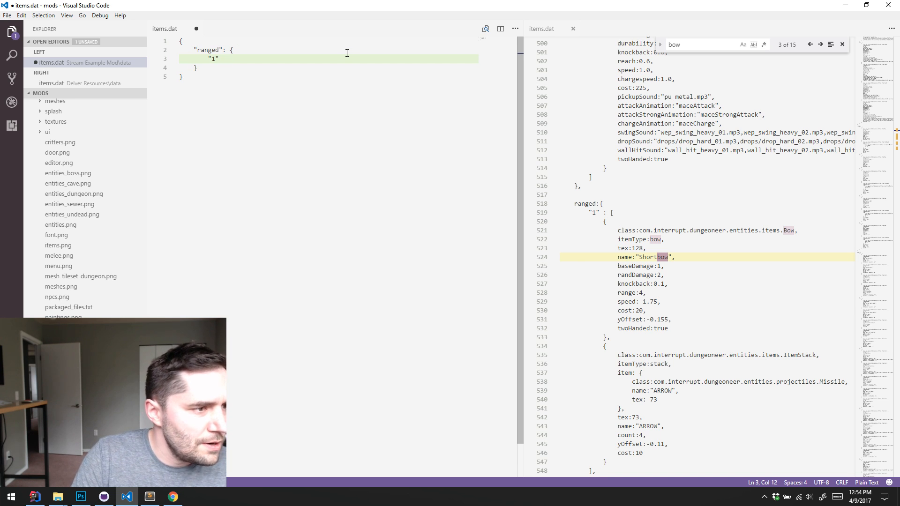
text(1": {})
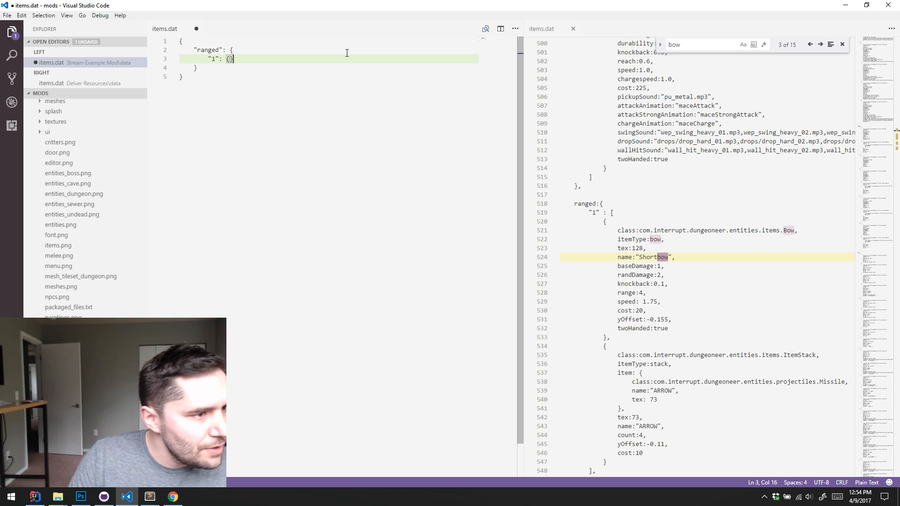
key(Return)
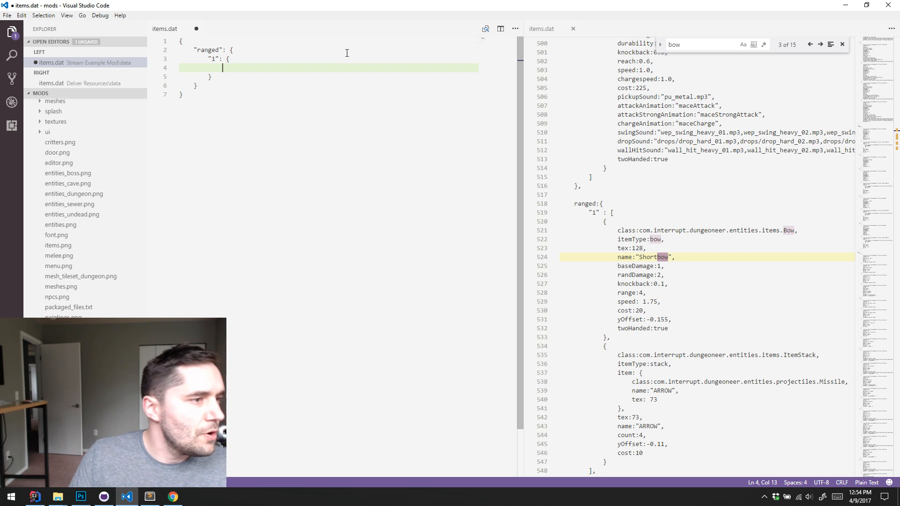
scroll(230, 62, down, 1)
scroll(265, 94, up, 1)
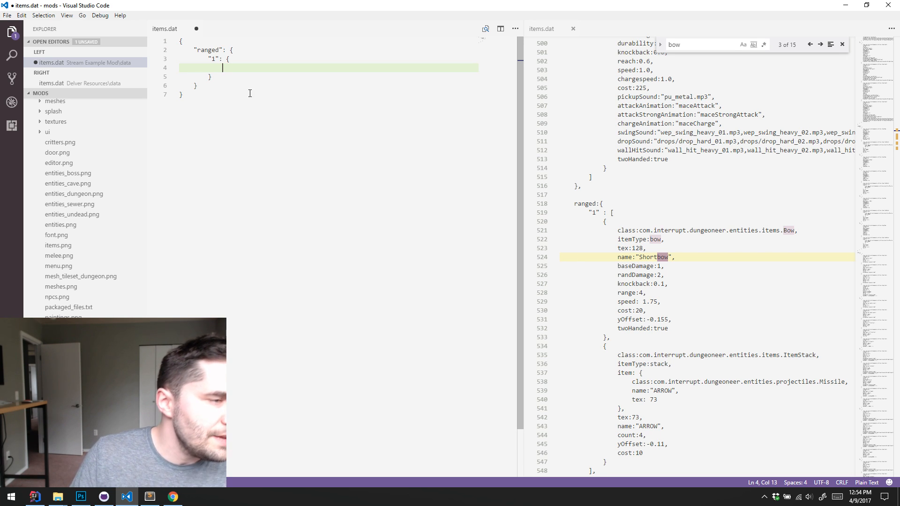
click(212, 58)
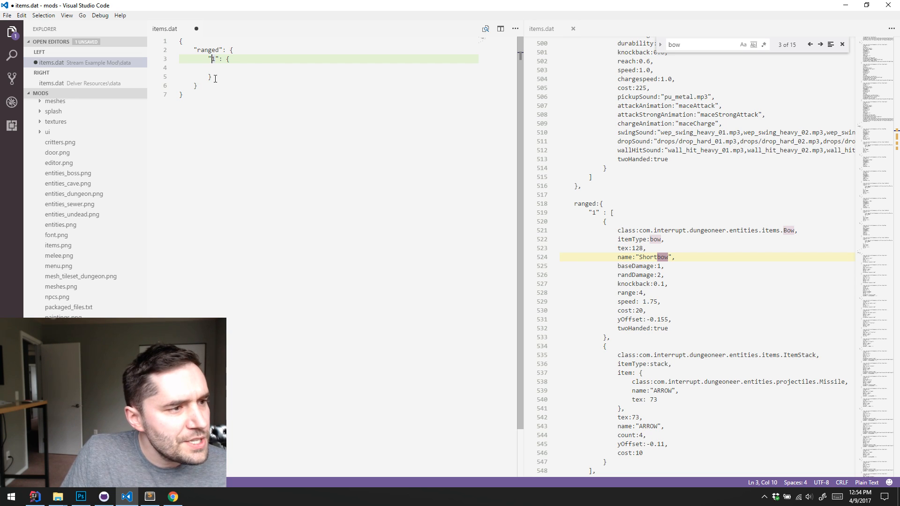
click(274, 67)
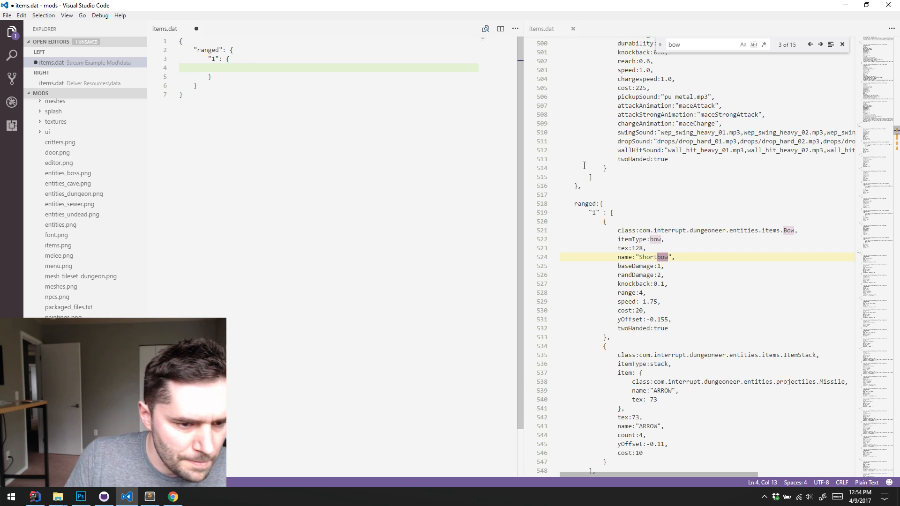
Copy the Shortbow entry from the Delver Resources items.dat into the mod's "1" object and remove the entry's trailing comma
drag(612, 338, 603, 224)
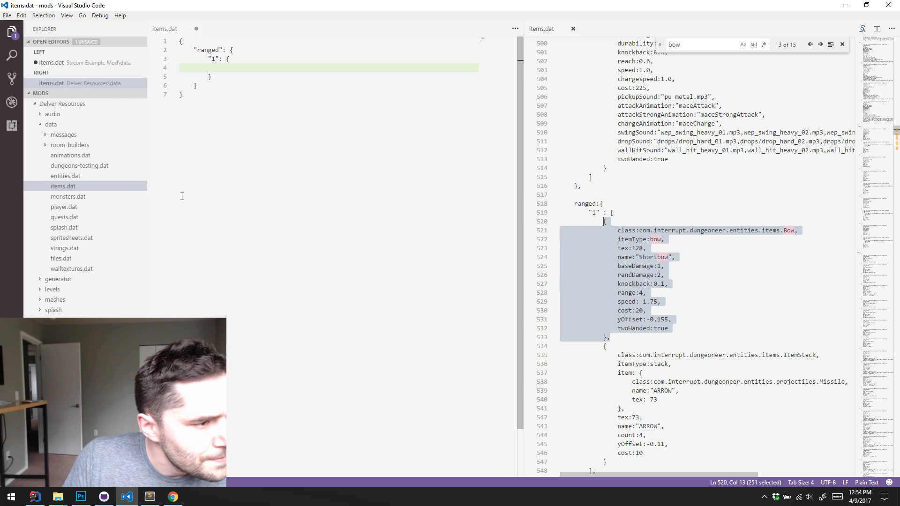
key(ctrl+c)
click(251, 69)
key(ctrl+v)
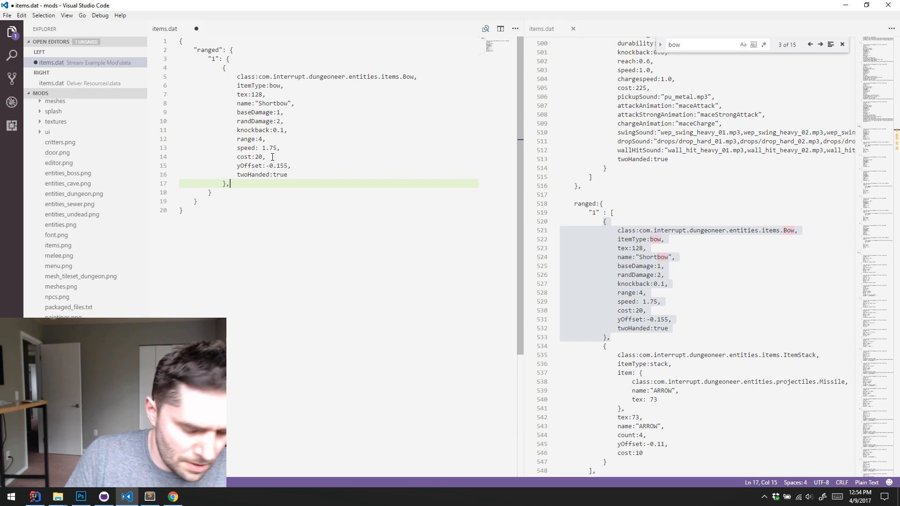
key(BackSpace)
click(349, 139)
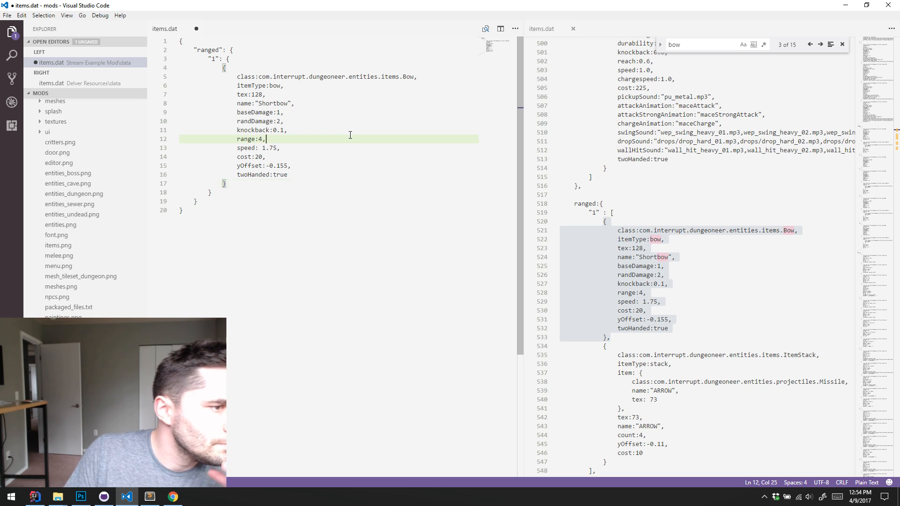
click(339, 102)
click(340, 88)
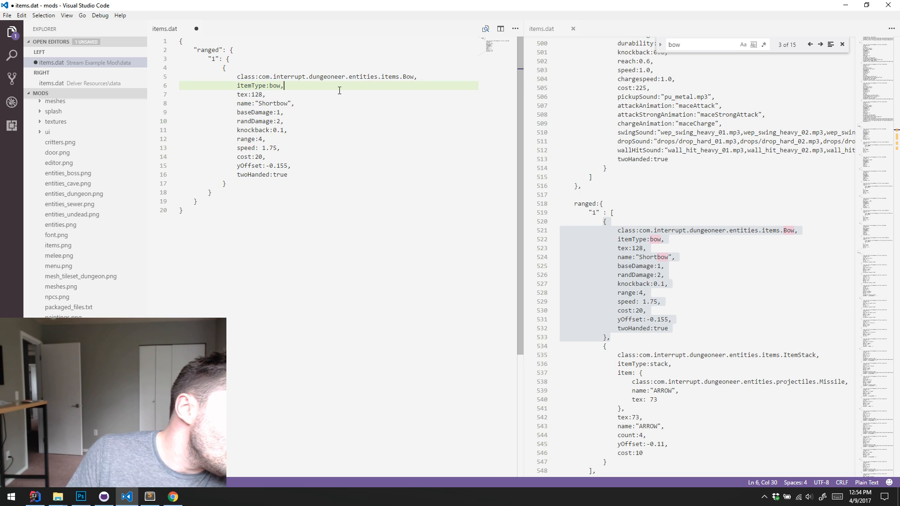
click(339, 104)
click(340, 122)
click(349, 148)
click(358, 176)
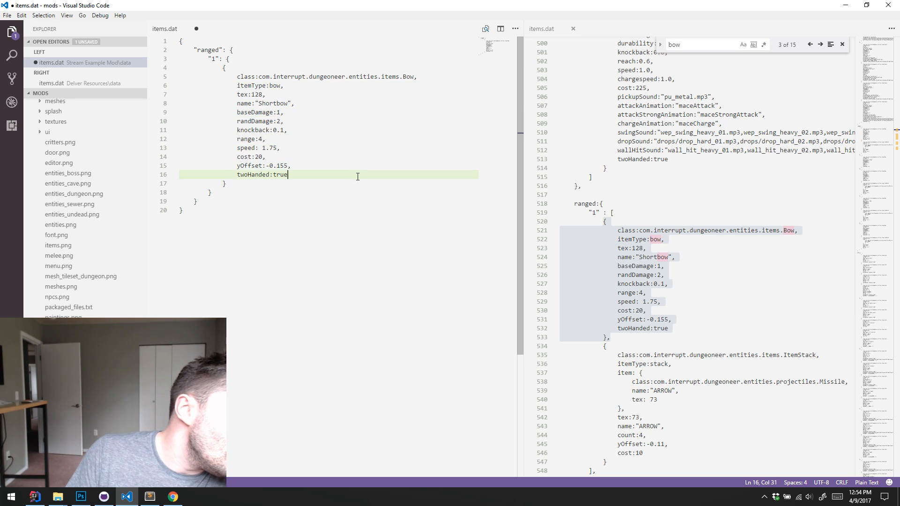
click(337, 89)
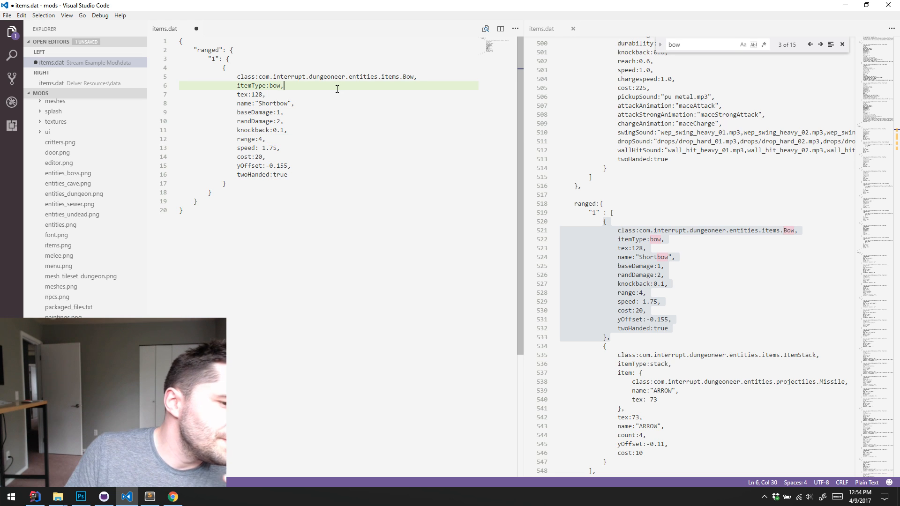
Switch to Photoshop, open items.png from the Delver Resources folder, and examine its sprite grid down to the bow rows
click(80, 496)
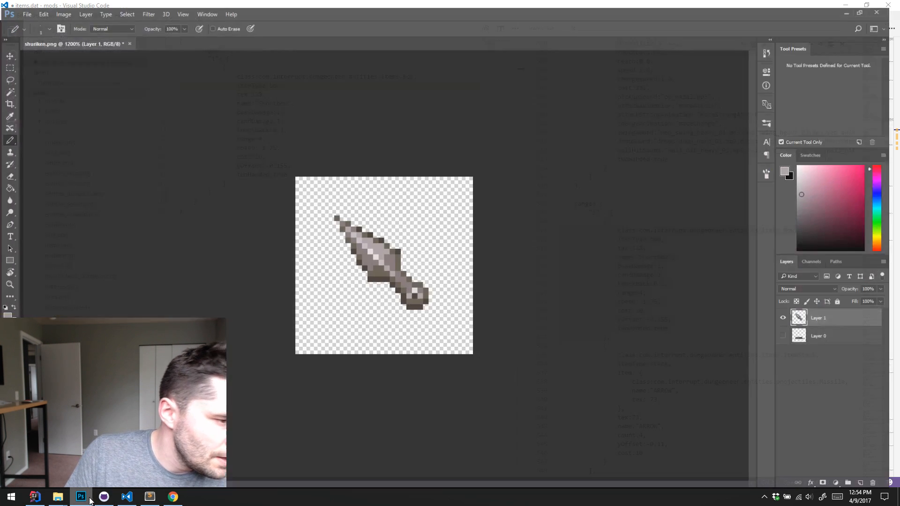
key(ctrl+o)
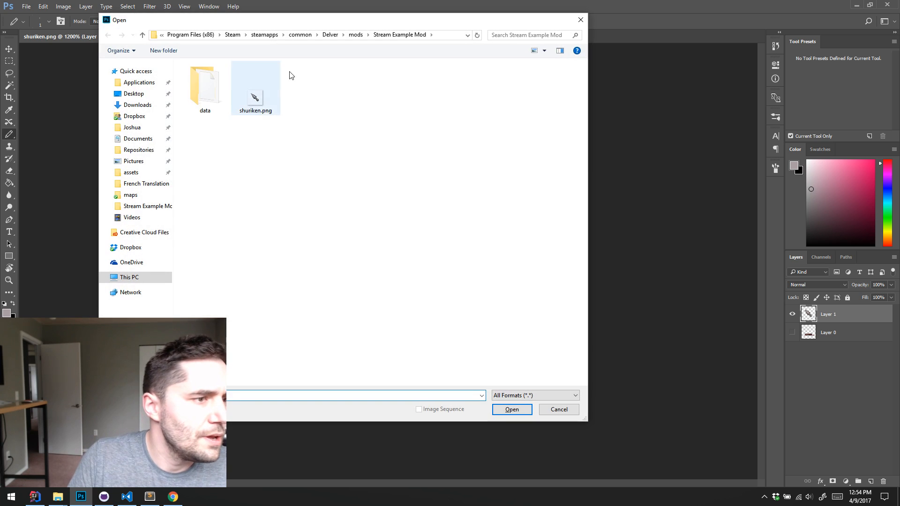
click(355, 35)
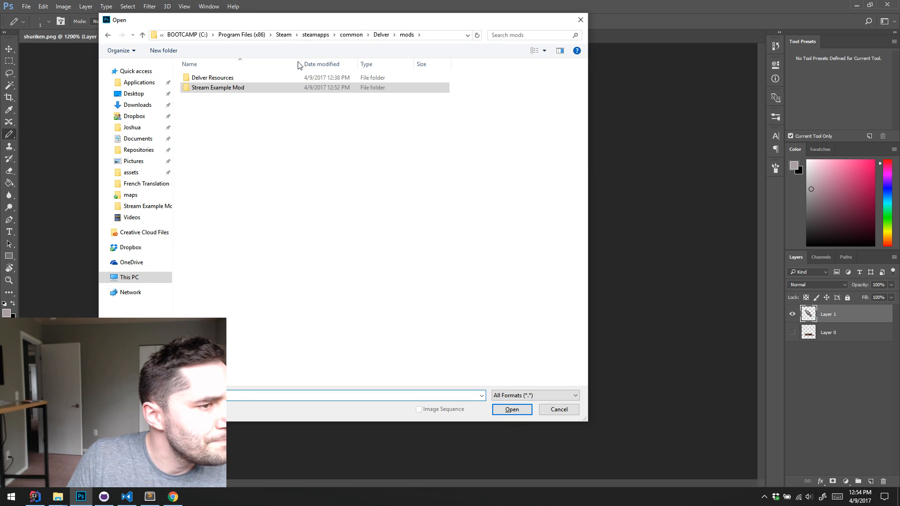
double_click(229, 78)
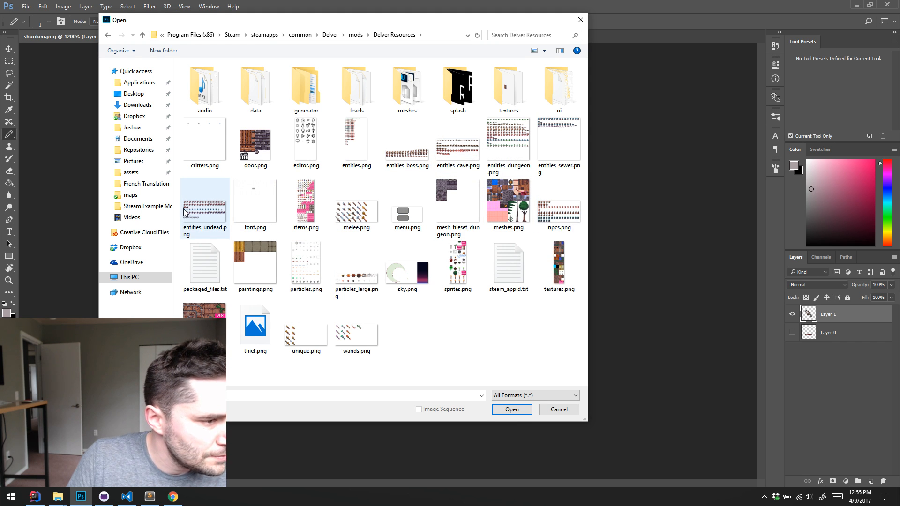
double_click(303, 204)
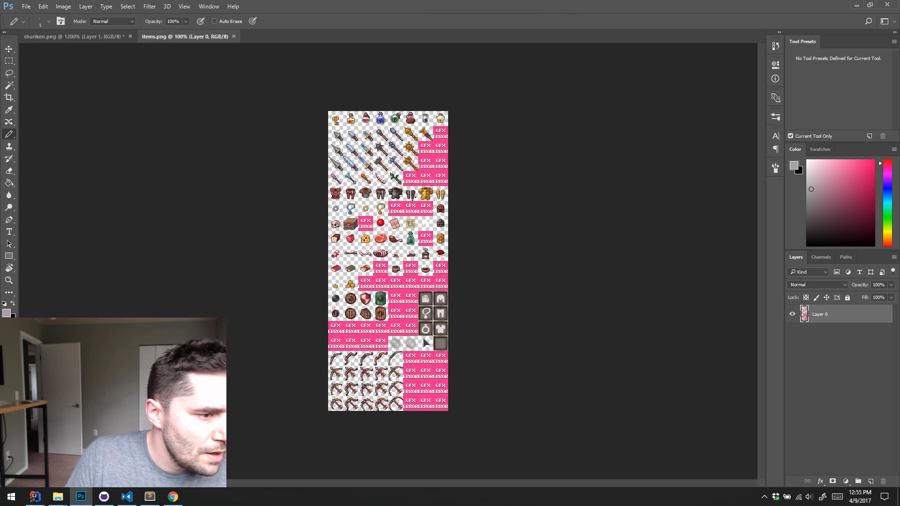
key(z)
click(378, 161)
click(378, 161)
scroll(412, 201, down, 8)
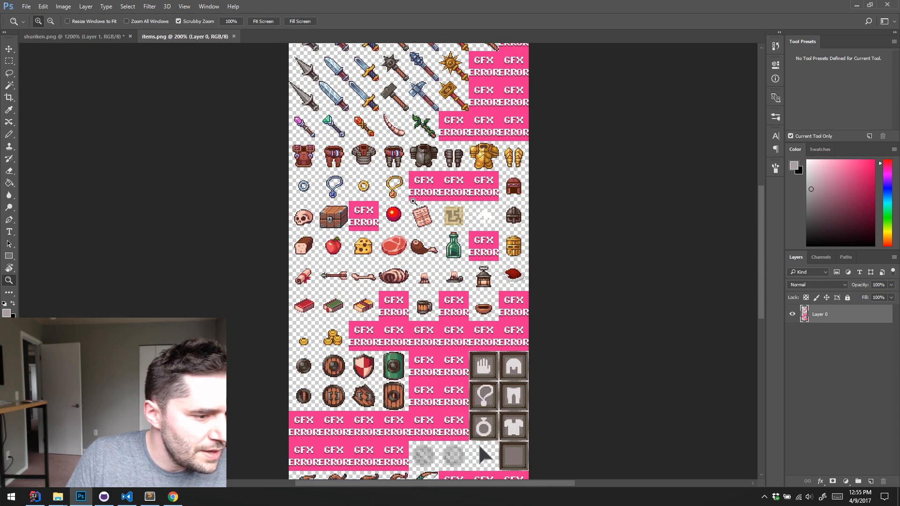
scroll(412, 200, down, 3)
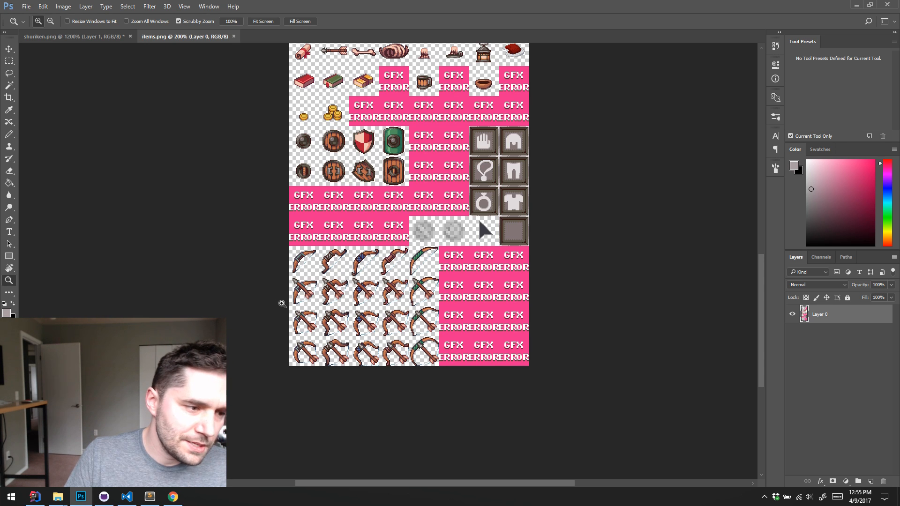
Return to shuriken.png, open its Canvas Size settings, and anchor the canvas at the upper-left corner
click(73, 36)
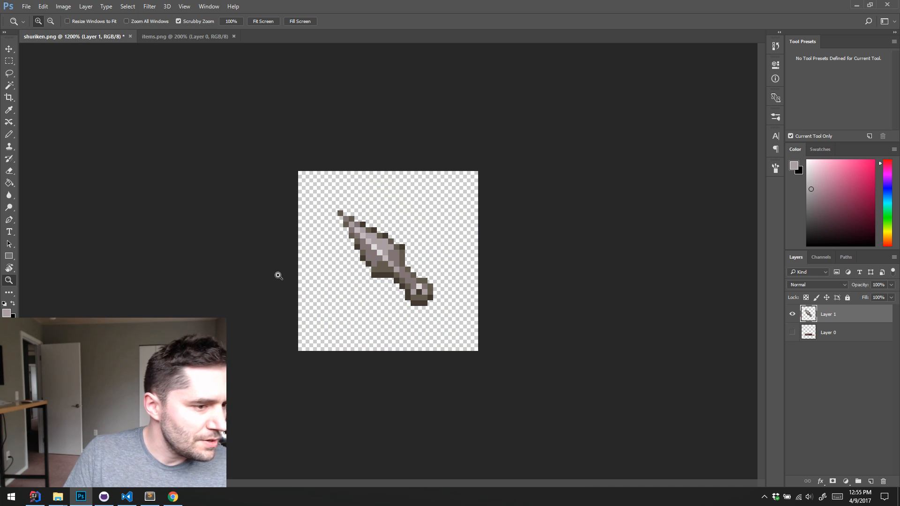
alt+click(460, 250)
alt+click(460, 250)
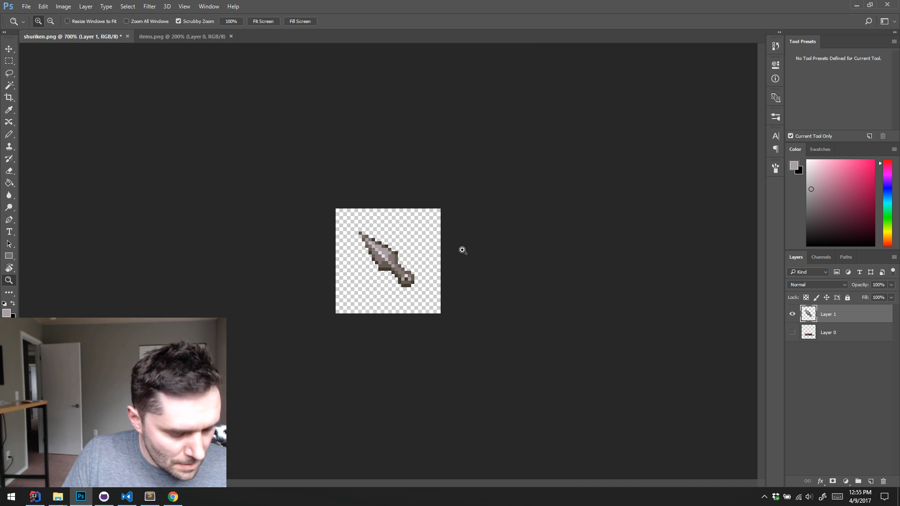
click(63, 7)
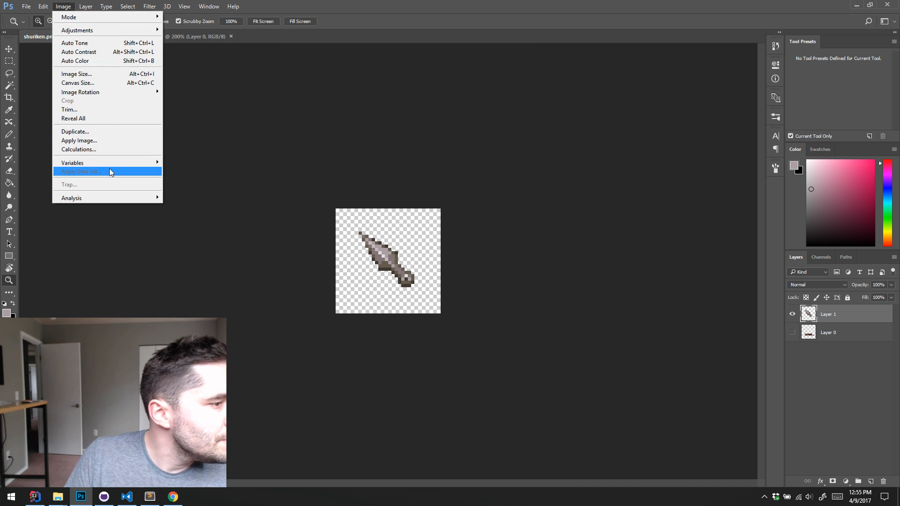
click(106, 85)
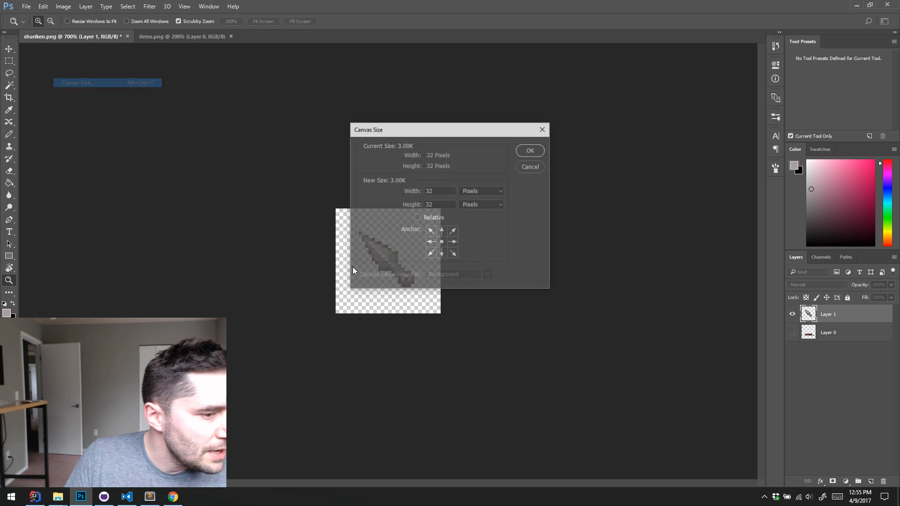
click(431, 231)
Launch Calculator and multiply 32 by 8 to work out the width of an eight-sprite canvas
key(super+r)
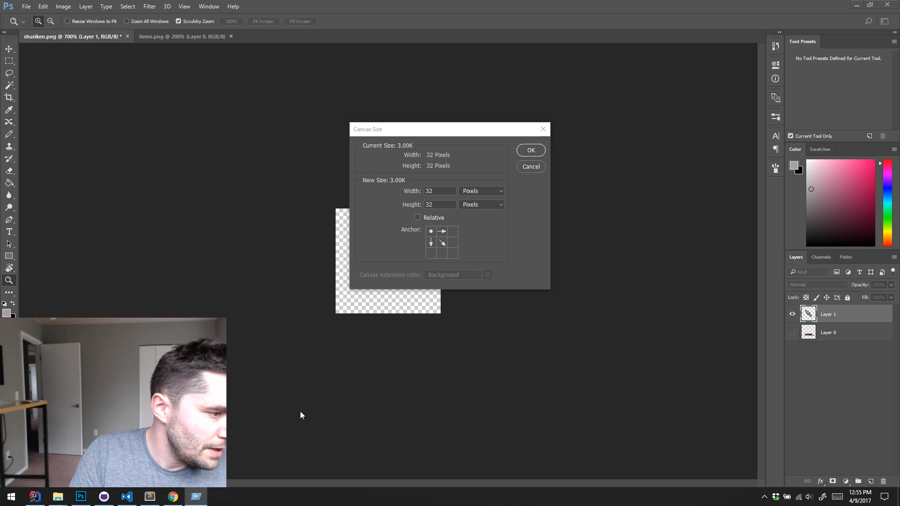
key(Return)
text(32*8)
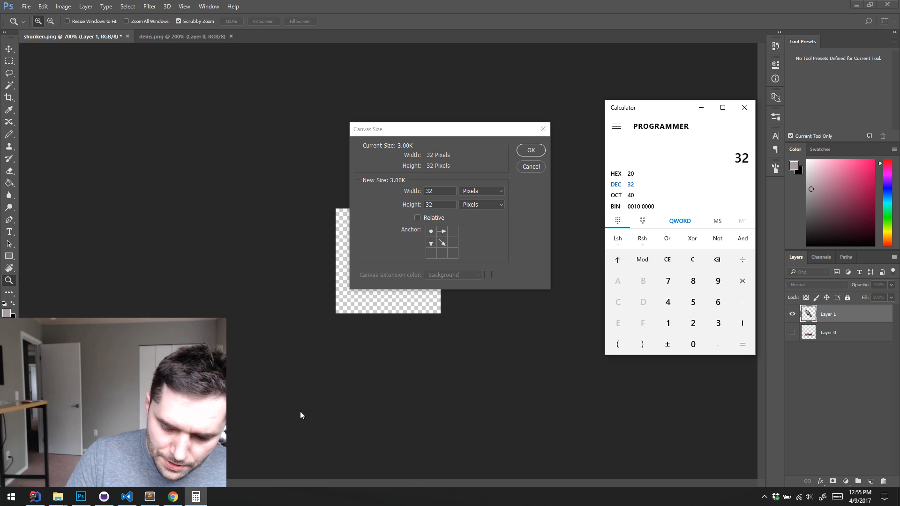
key(Return)
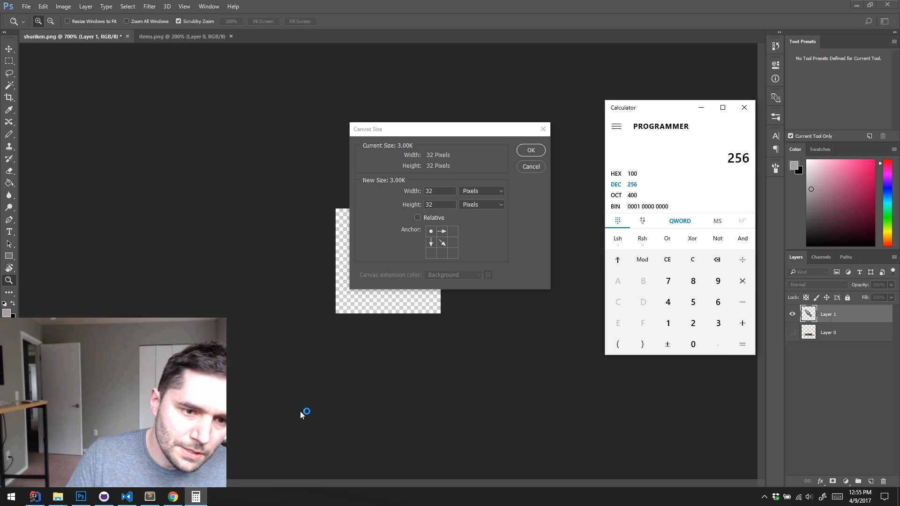
Close Calculator and resize the shuriken.png canvas to 256 pixels wide by 128 pixels high
click(744, 107)
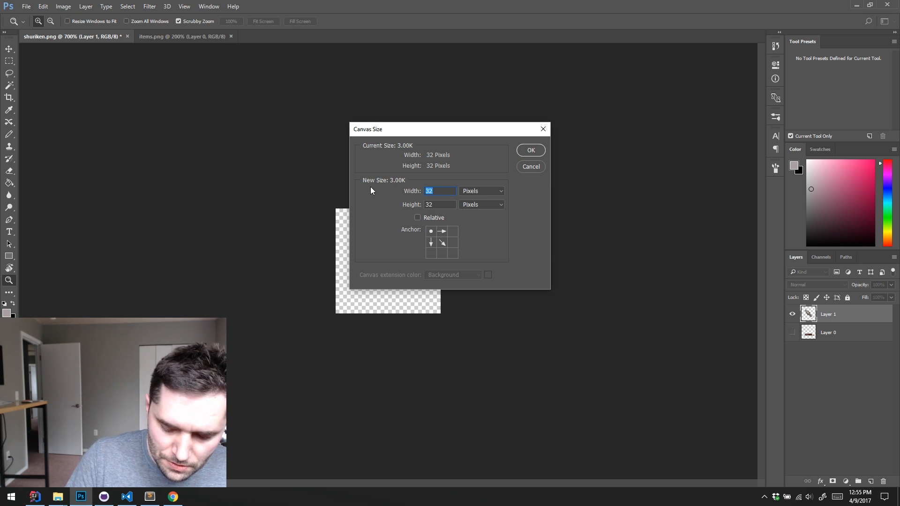
text(256)
key(Tab)
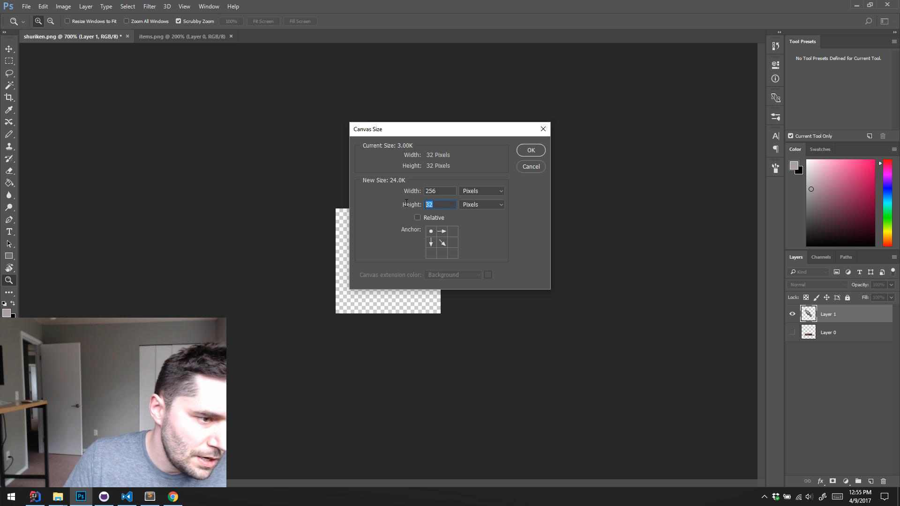
text(256)
key(Return)
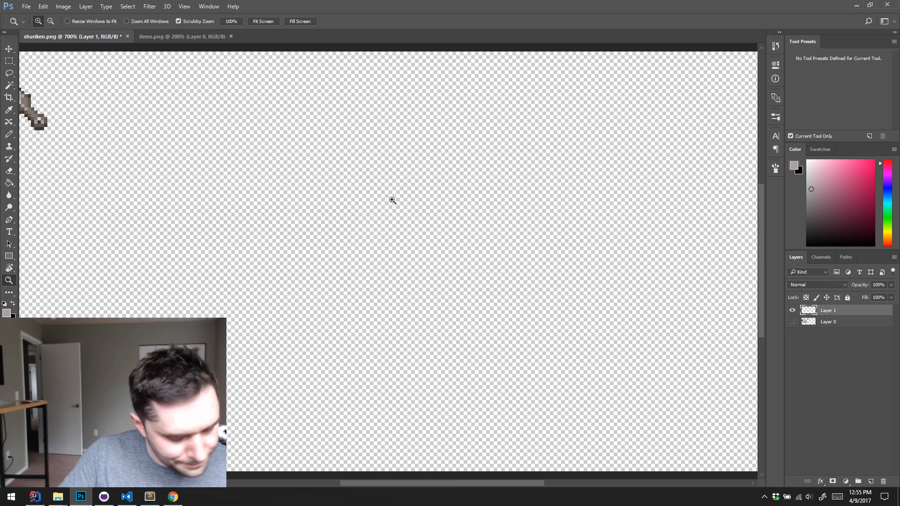
Show the grid and copy the knife sprite down the first column, one copy in each sprite row below the original
key(ctrl+apostrophe)
scroll(392, 200, left, 5)
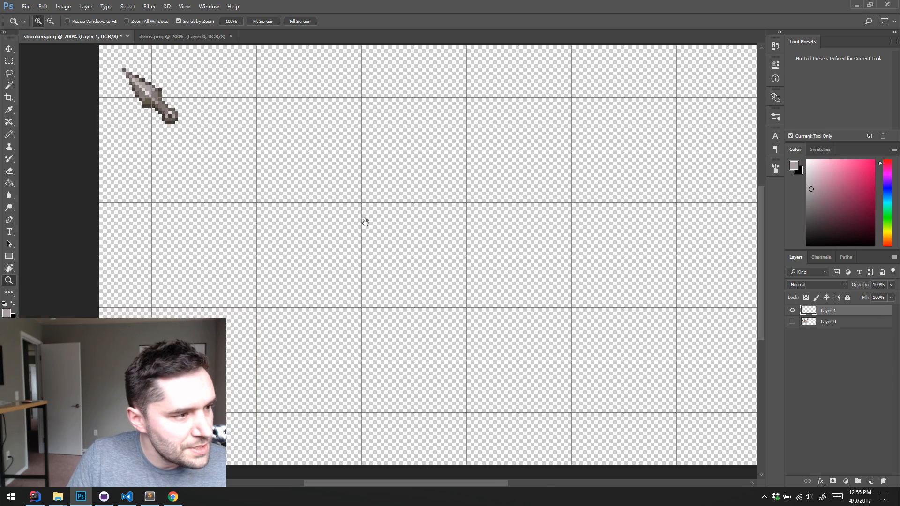
key(m)
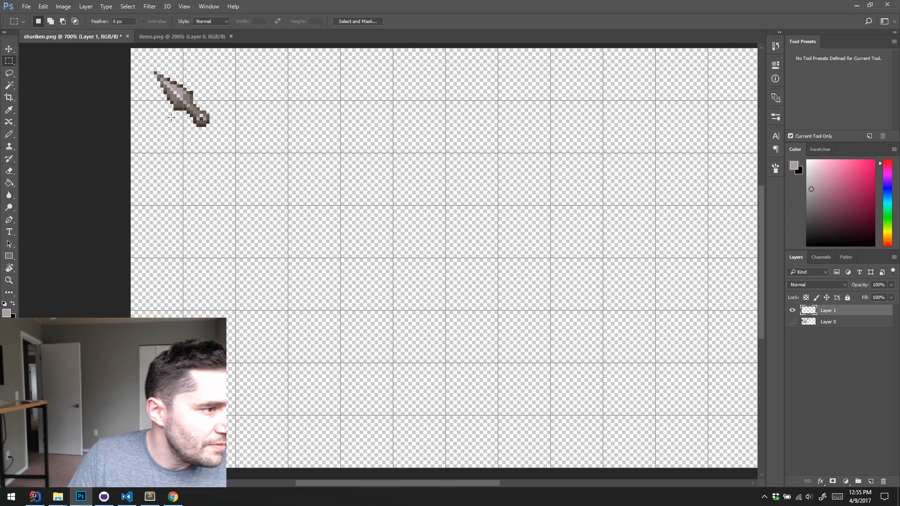
scroll(140, 94, up, 2)
scroll(141, 94, left, 1)
drag(127, 65, 250, 183)
key(v)
drag(197, 122, 197, 419)
scroll(219, 223, down, 1)
key(ctrl+d)
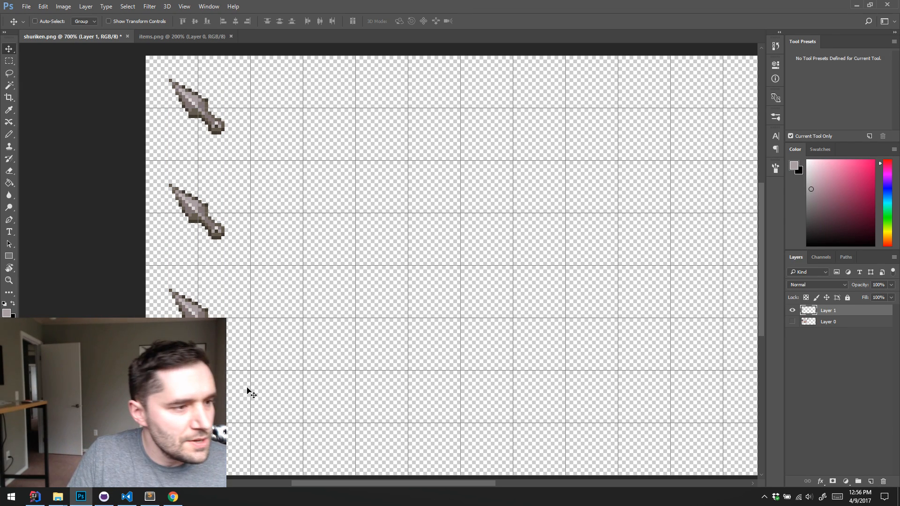
Delete Layer 0 and save the sheet as a copy over shuriken.png in the Stream Example Mod folder
key(ctrl)
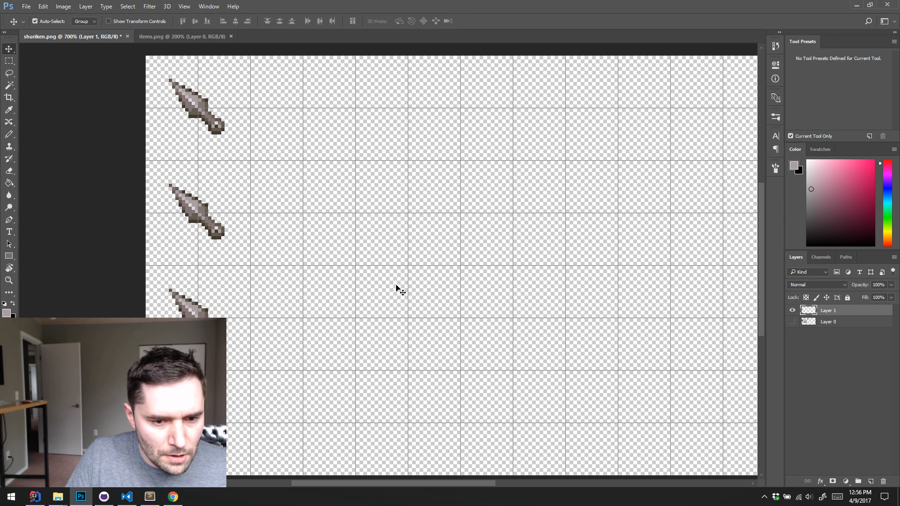
click(834, 322)
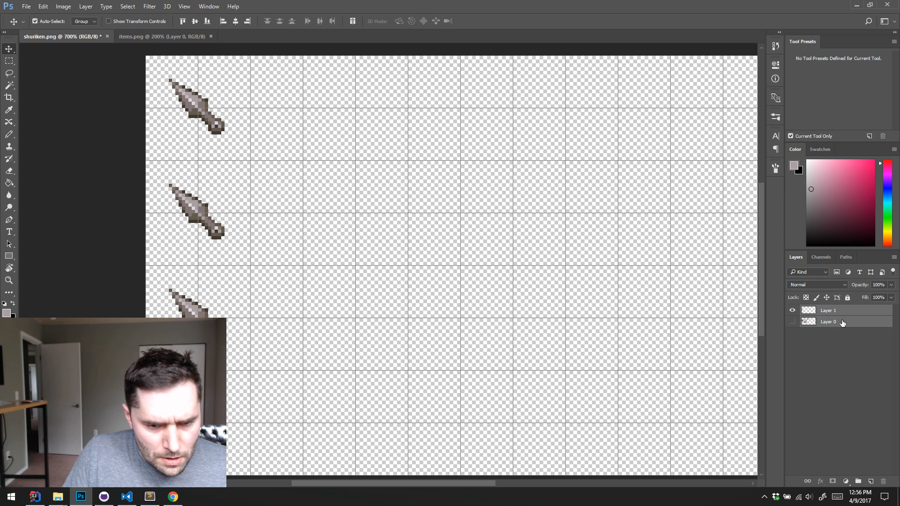
key(Delete)
key(ctrl+shift+s)
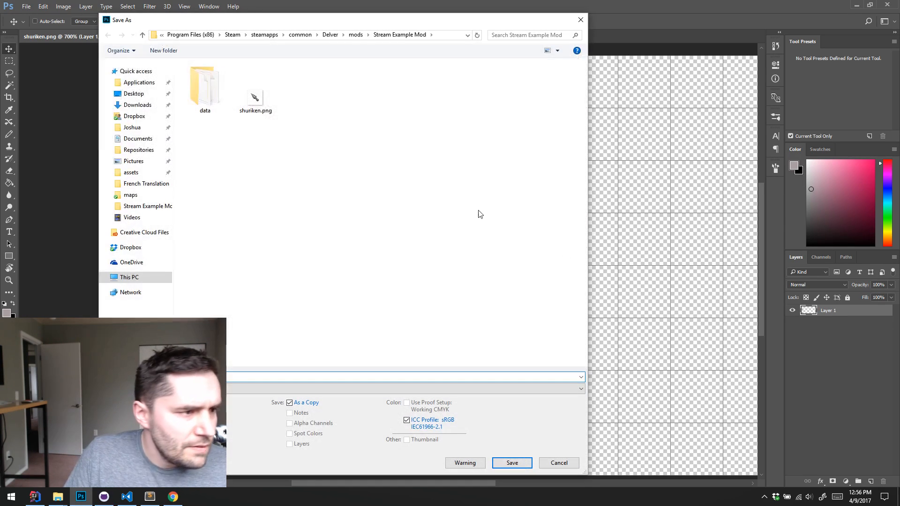
double_click(282, 119)
click(479, 247)
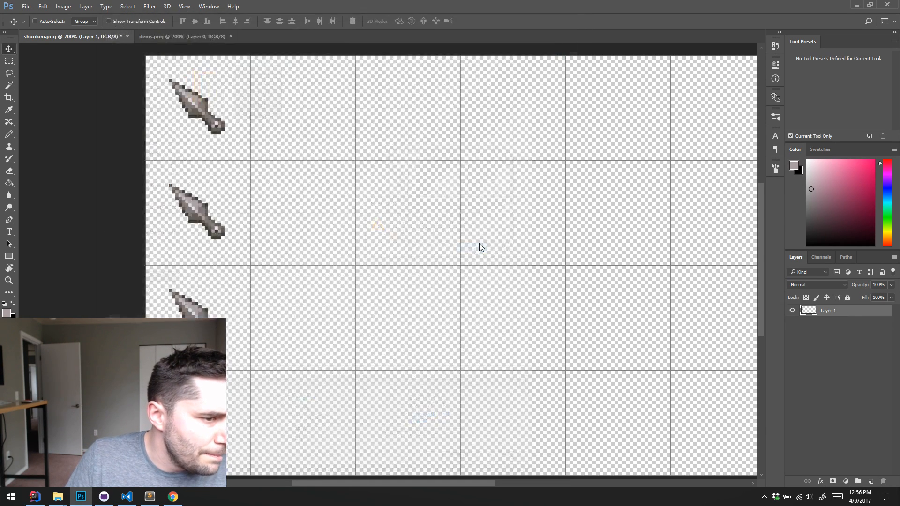
click(473, 179)
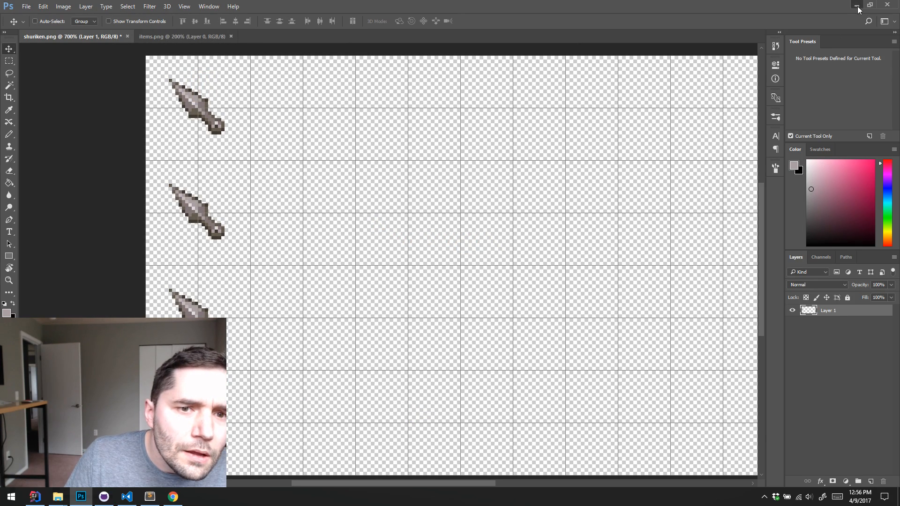
Switch to Visual Studio Code, set "columns" to 8 in the mod's spritesheets.dat, and save the file
click(856, 6)
click(427, 179)
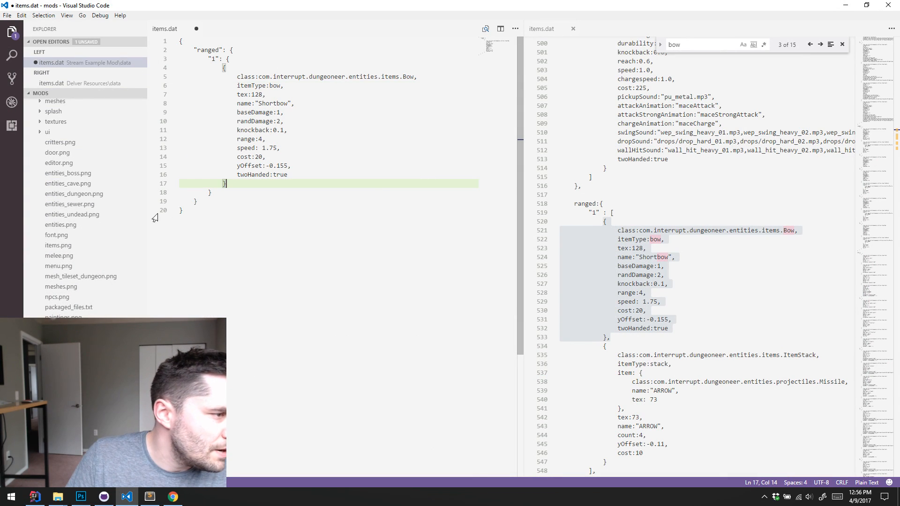
click(37, 106)
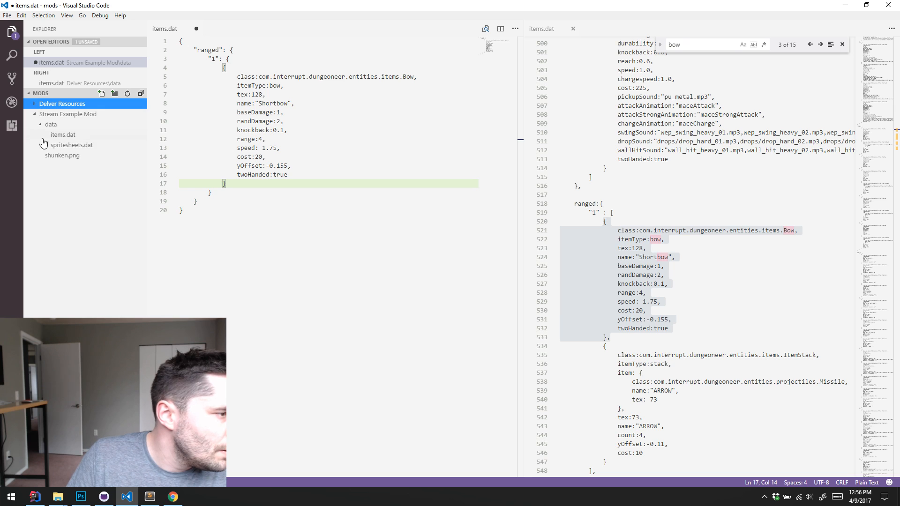
click(66, 145)
click(254, 58)
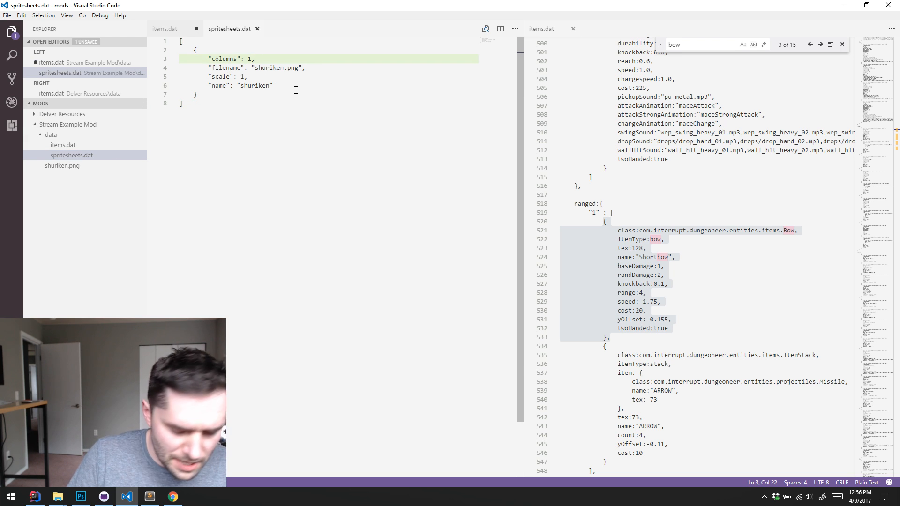
key(Left)
key(shift+Left)
text(8)
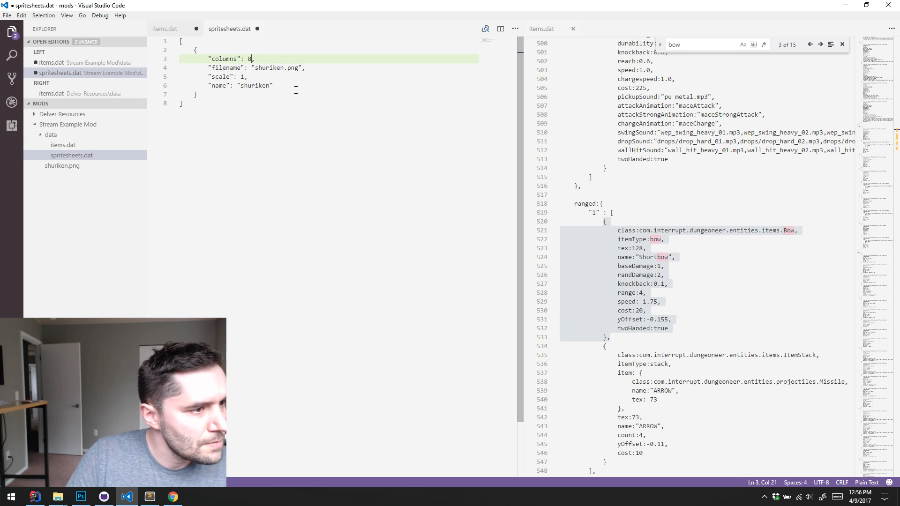
Set the Shortbow entry's tex value to 0 in the mod's items.dat and save the file
key(ctrl+Tab)
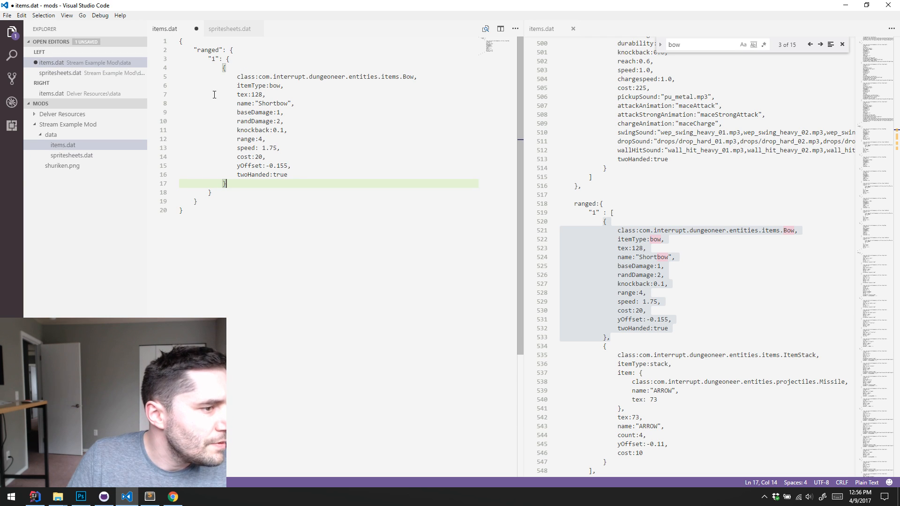
click(304, 105)
key(Up)
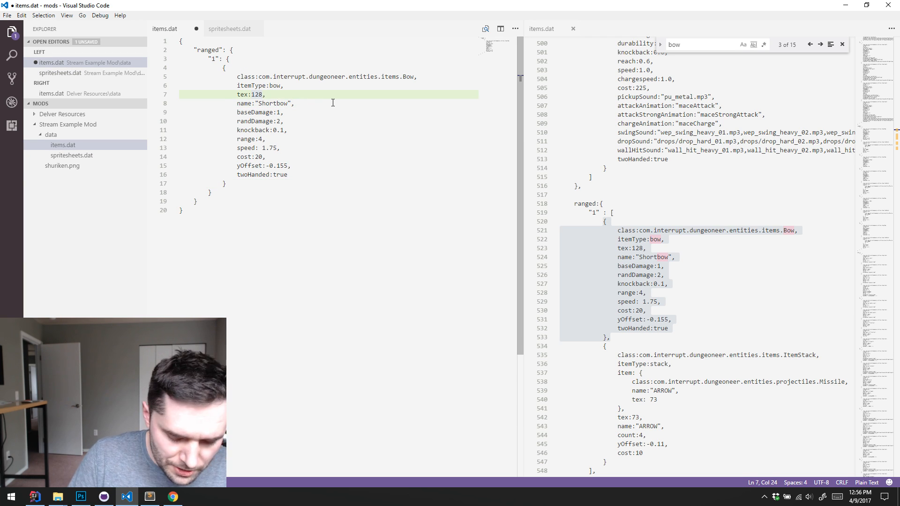
key(Left)
key(shift+Left)
key(shift+Left)
key(shift+Left)
text(0)
key(ctrl+s)
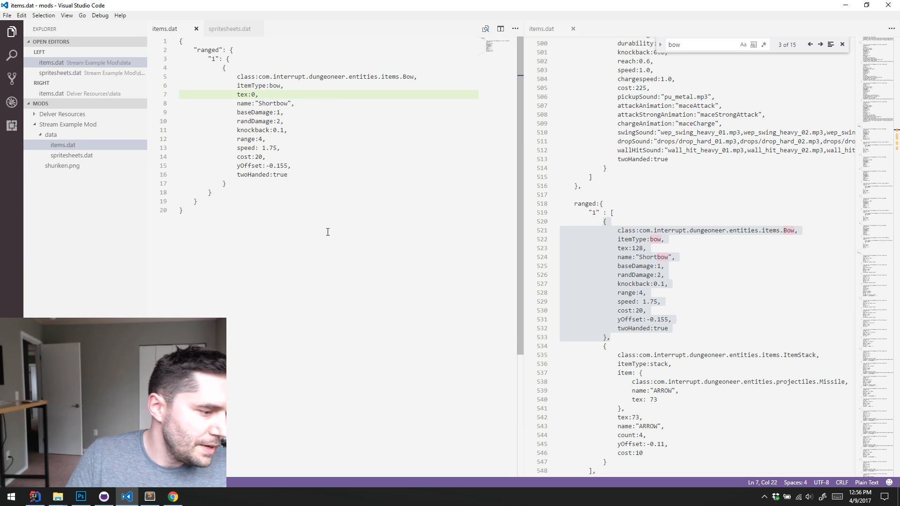
Switch to Photoshop, examine how the knife sprites sit in the shuriken.png grid, and return to Visual Studio Code
click(81, 496)
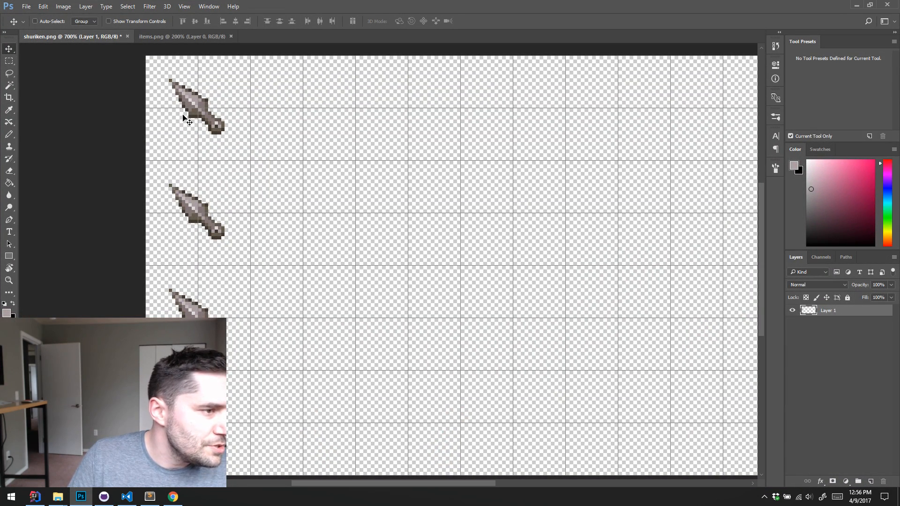
key(z)
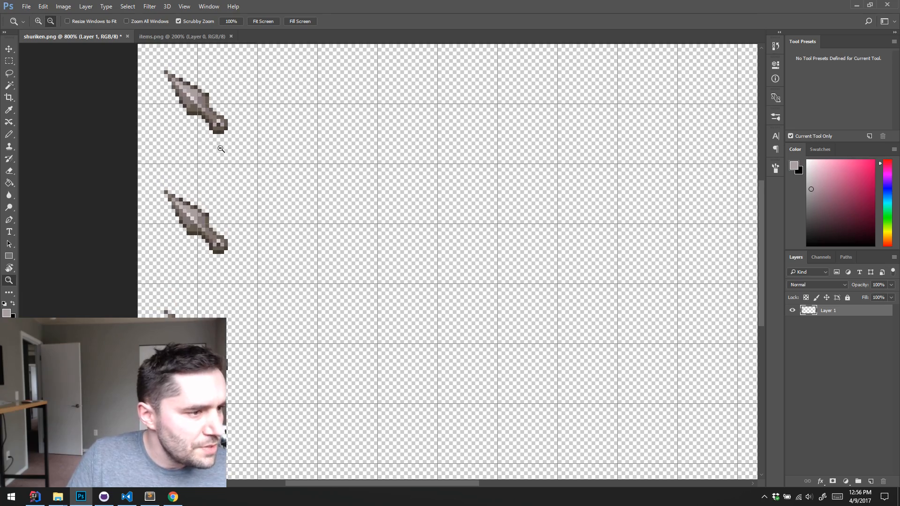
alt+click(219, 145)
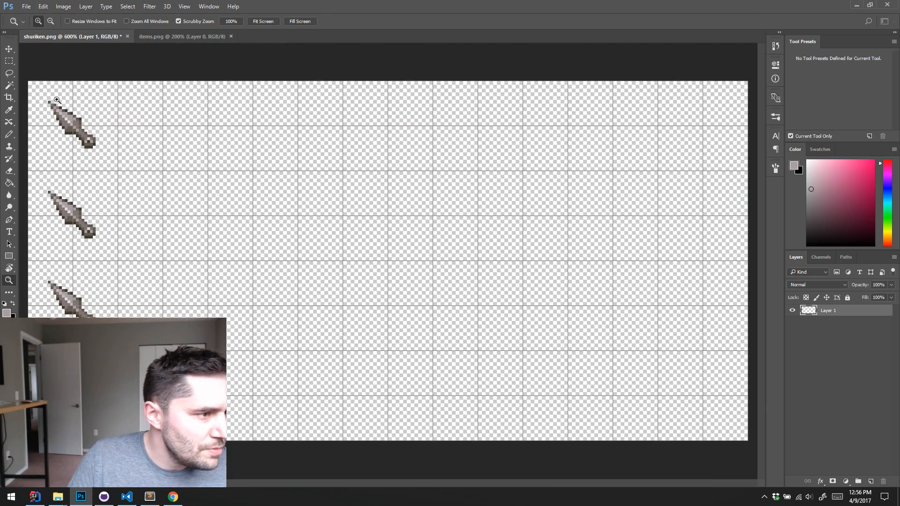
alt+click(112, 152)
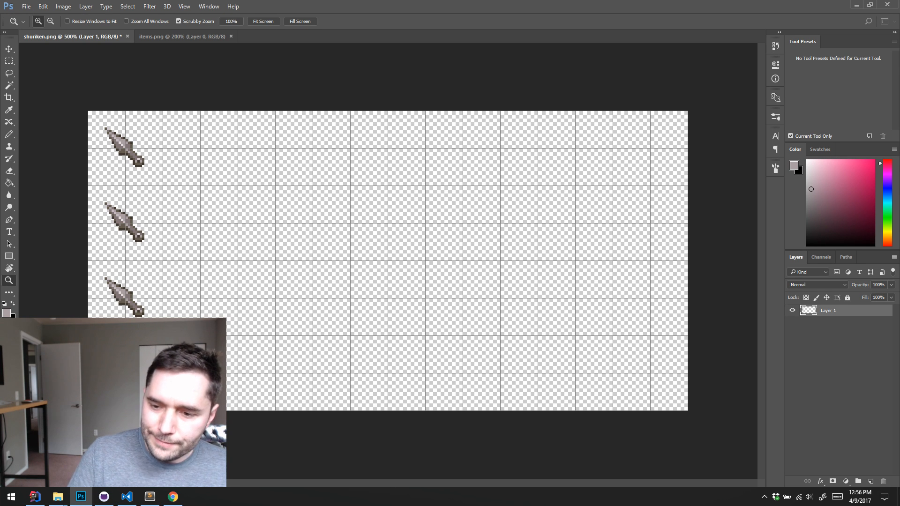
click(855, 4)
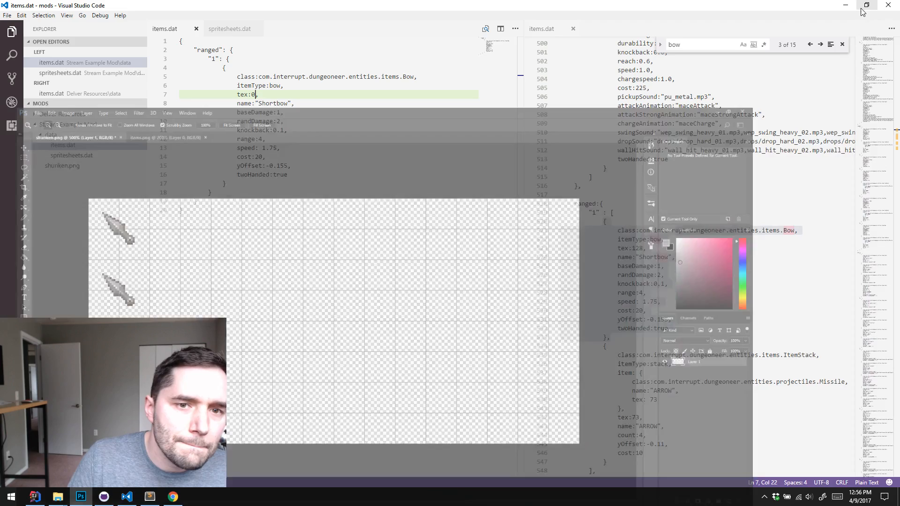
click(336, 104)
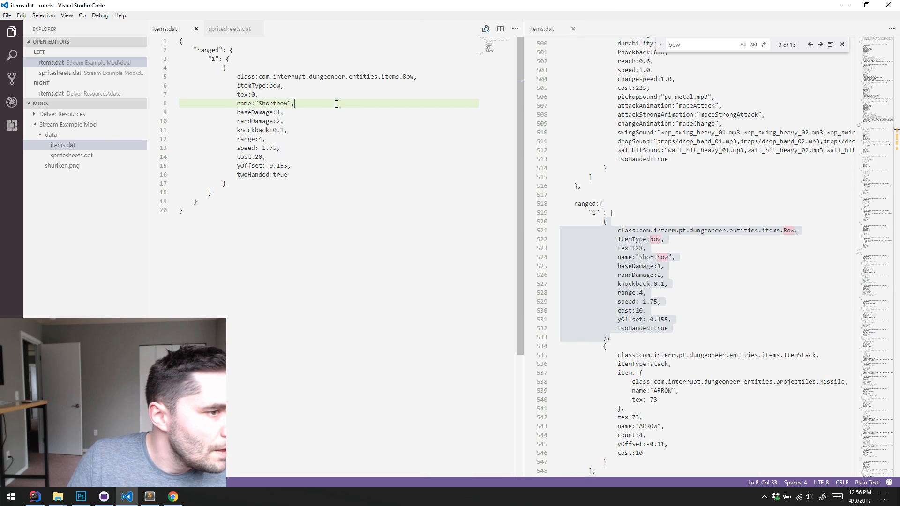
click(238, 77)
key(alt+Down)
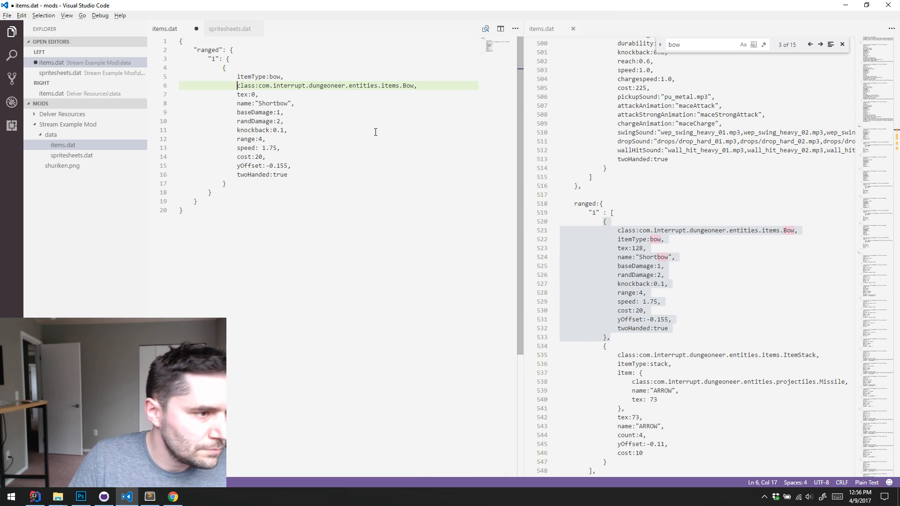
key(alt+Down)
key(Up)
key(Down)
key(alt+Up)
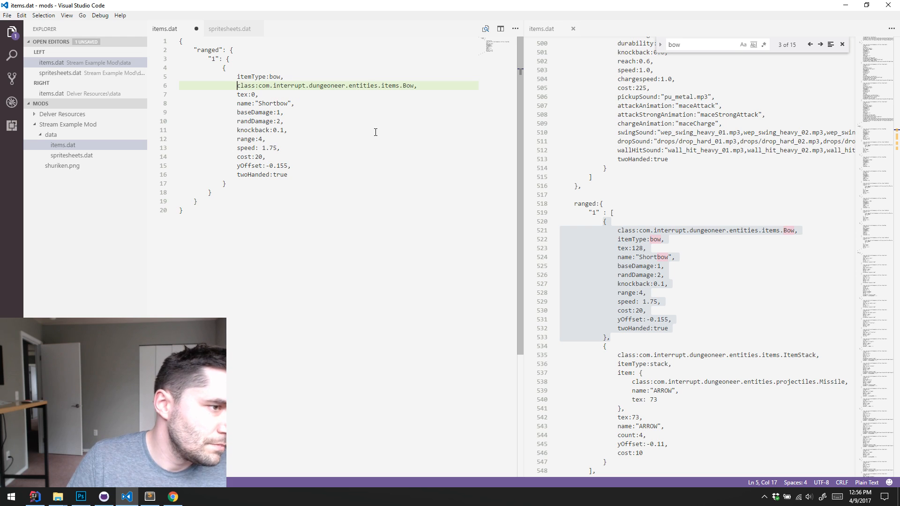
key(alt+Up)
key(ctrl+s)
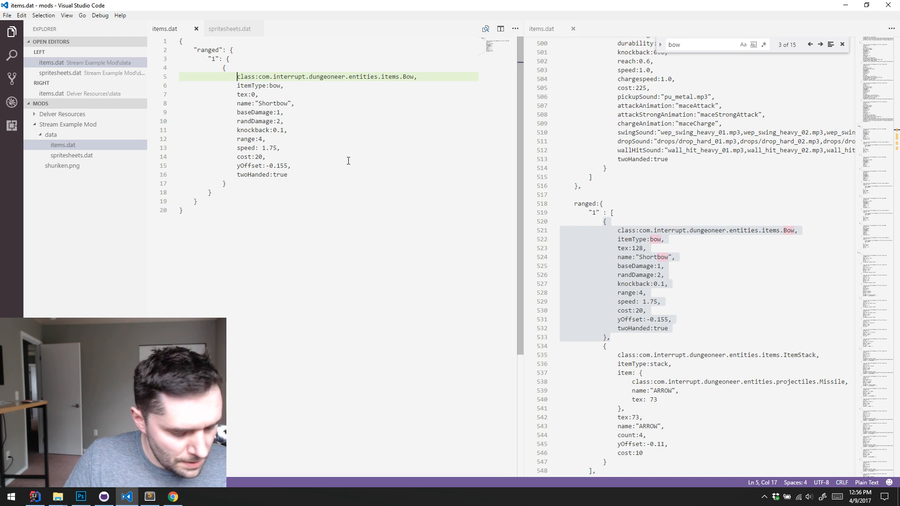
Set the language mode of the mod's items.dat to JSON
key(ctrl+a)
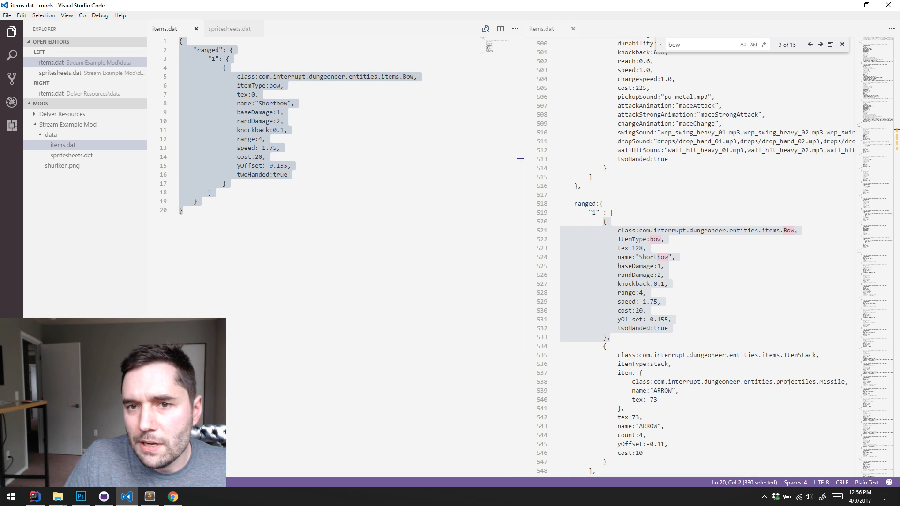
key(alt+Tab)
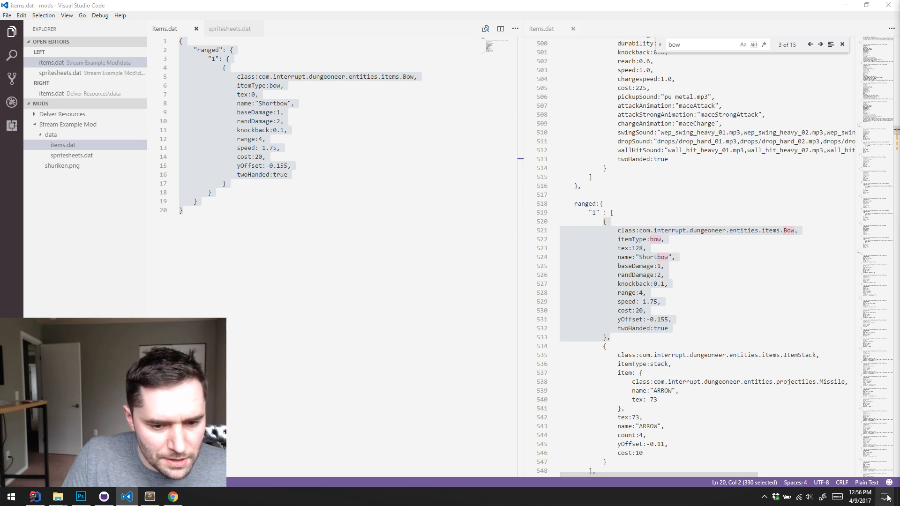
click(866, 482)
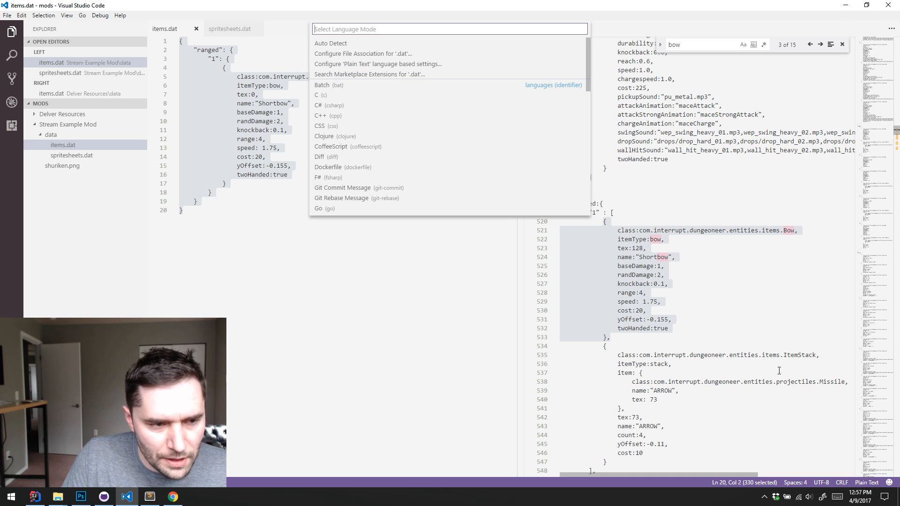
scroll(375, 150, down, 4)
click(365, 160)
click(385, 143)
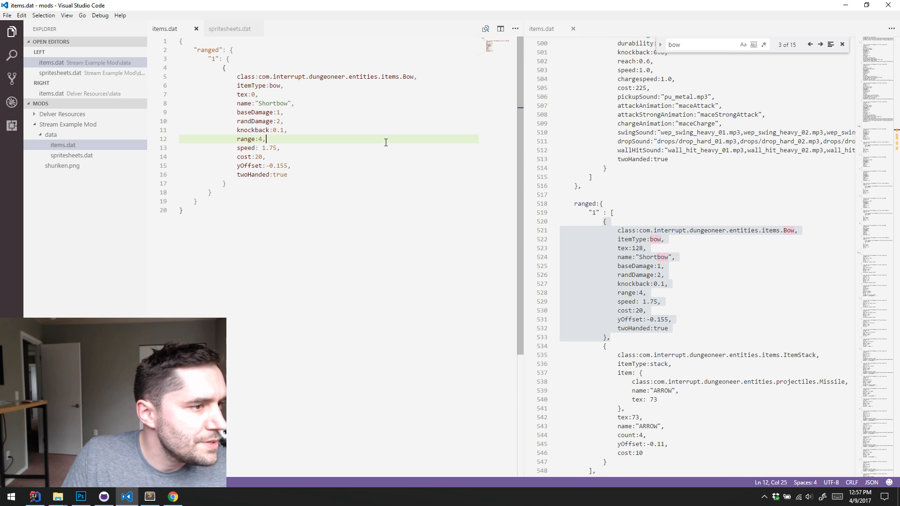
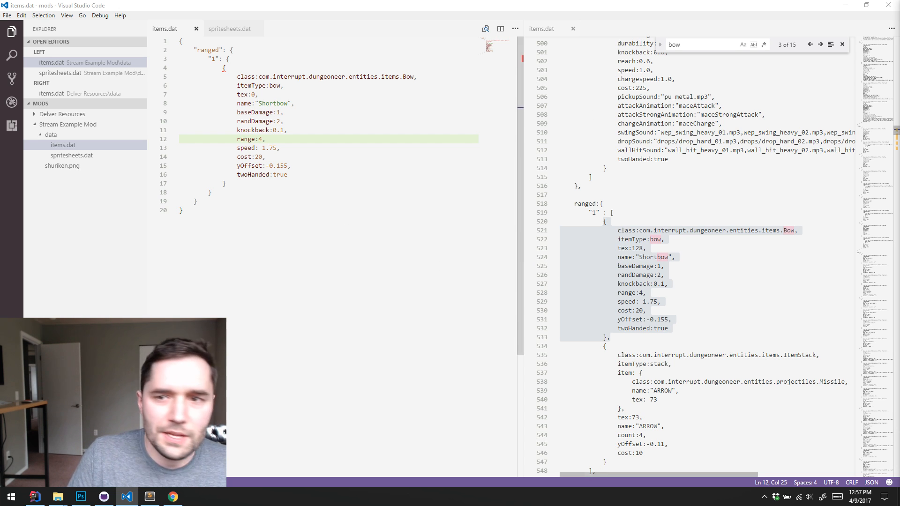
key(alt+Tab)
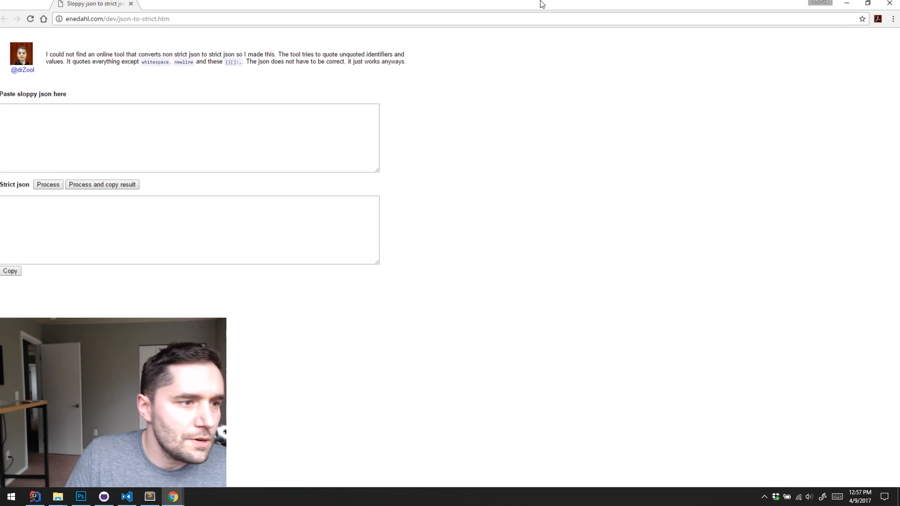
click(229, 139)
text(http://enedahl.com/dev/json-to-strict.htm)
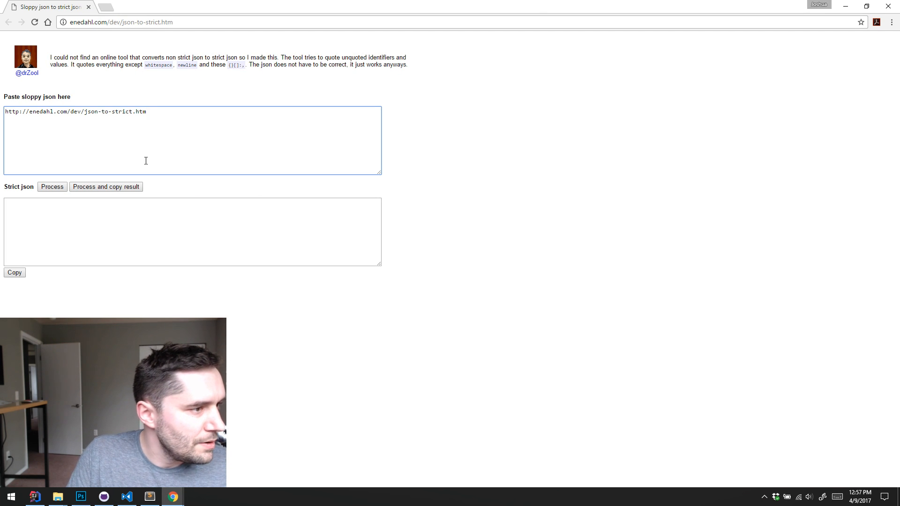
key(ctrl+z)
click(845, 6)
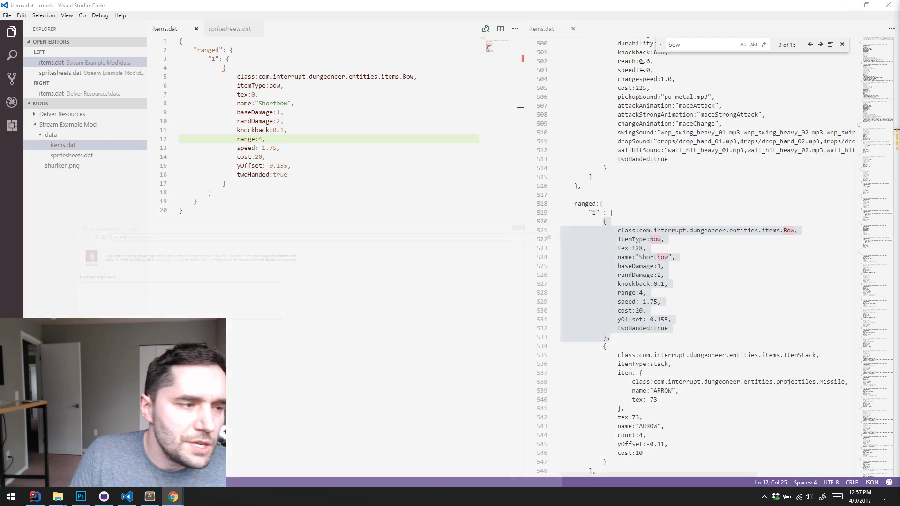
Copy the whole Stream Example Mod items.dat, paste it into the sloppy-to-strict JSON converter in Chrome, and process it
click(314, 149)
key(ctrl+a)
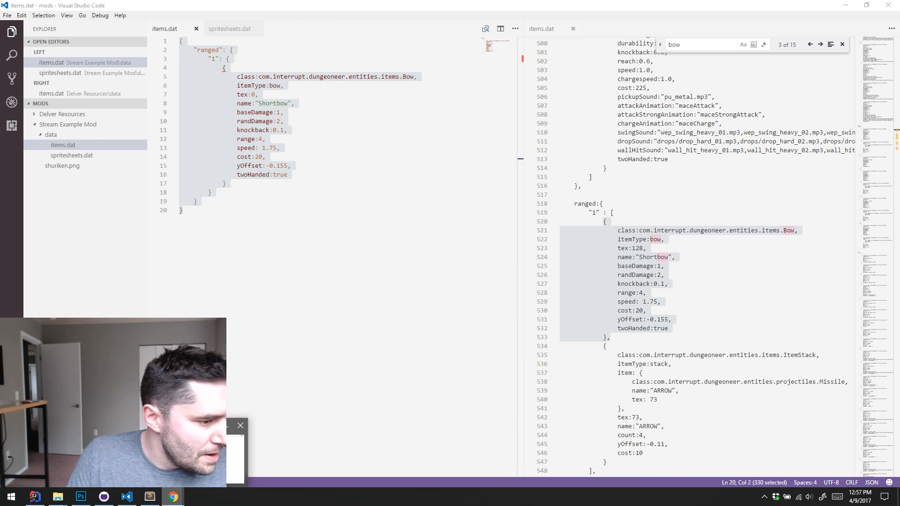
key(alt+Tab)
key(ctrl+v)
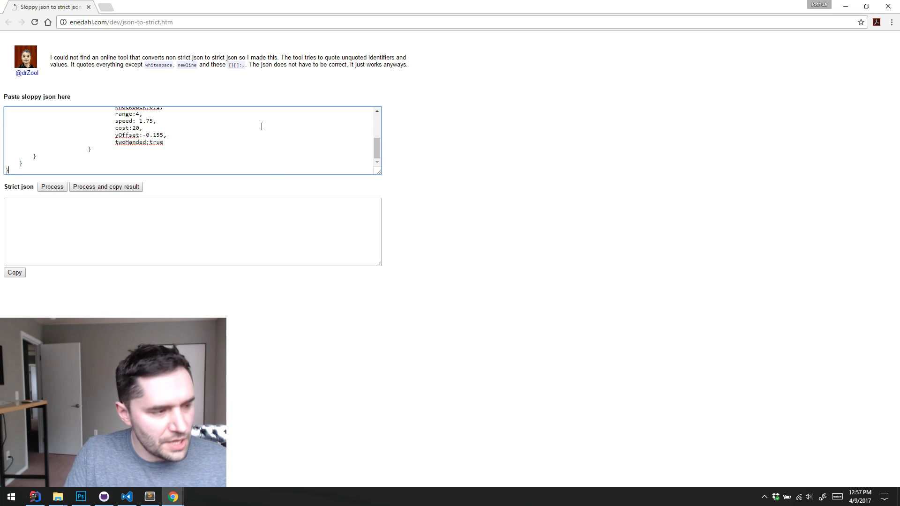
click(51, 189)
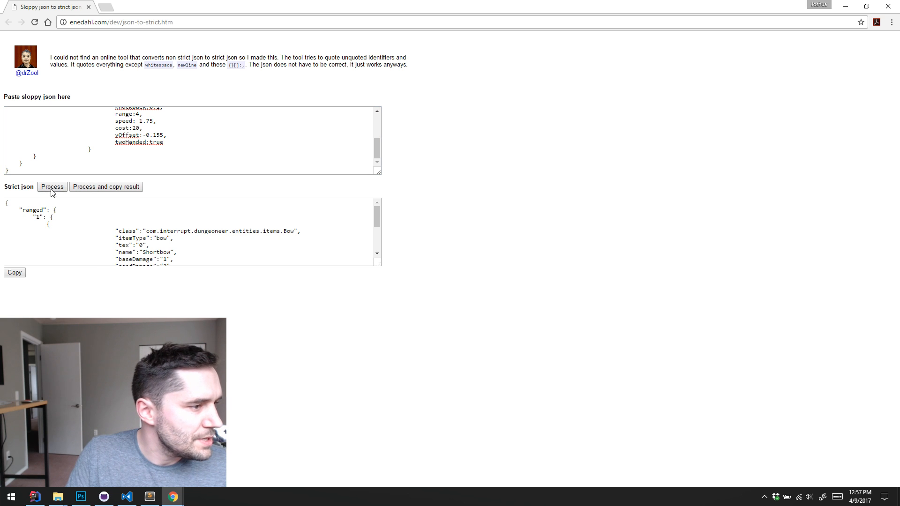
Copy the entire strict JSON output and open jsonformatter.curiousconcept.com in a new browser tab
click(165, 217)
key(ctrl+a)
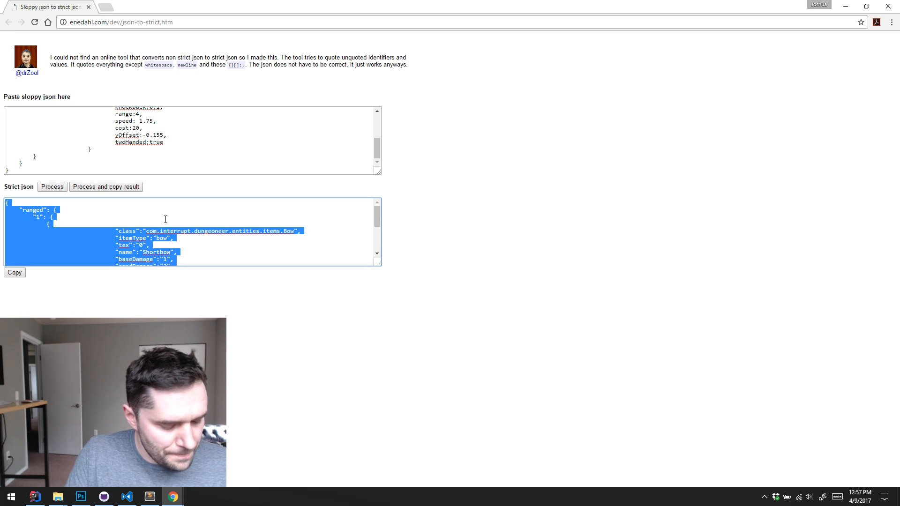
click(101, 10)
text(jos)
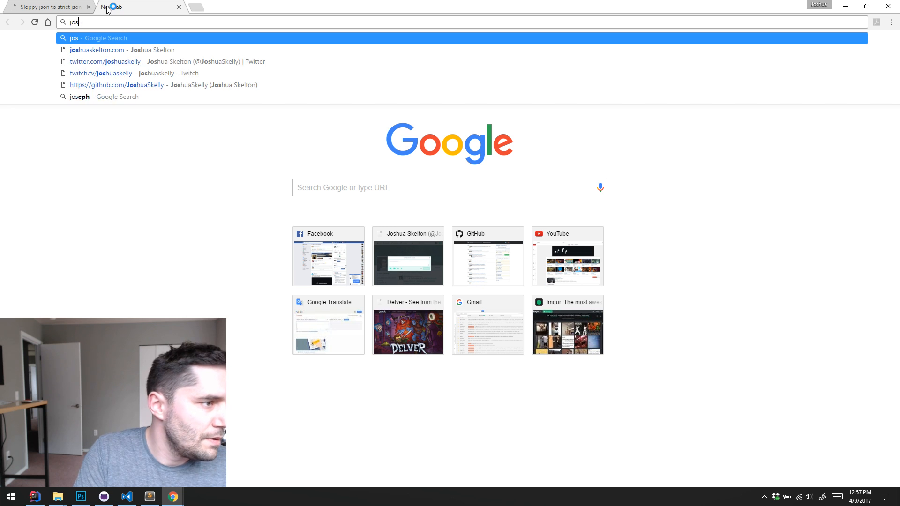
text(n)
key(BackSpace)
key(BackSpace)
key(BackSpace)
text(s)
key(Return)
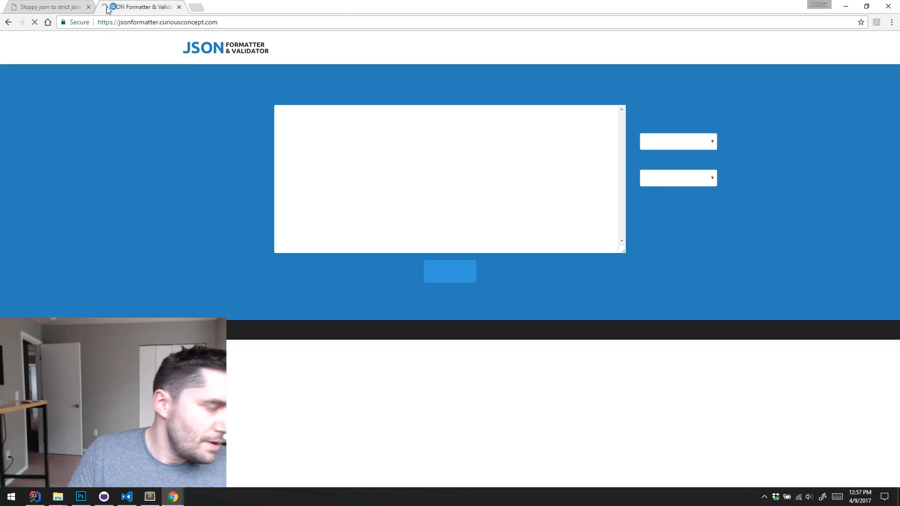
Paste the strict JSON into the JSON Formatter & Validator and process it
click(403, 203)
key(ctrl+v)
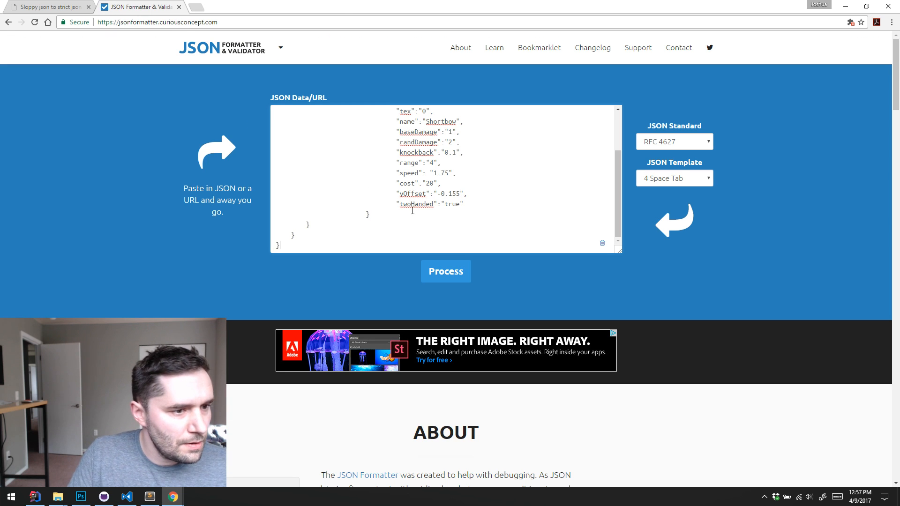
click(450, 275)
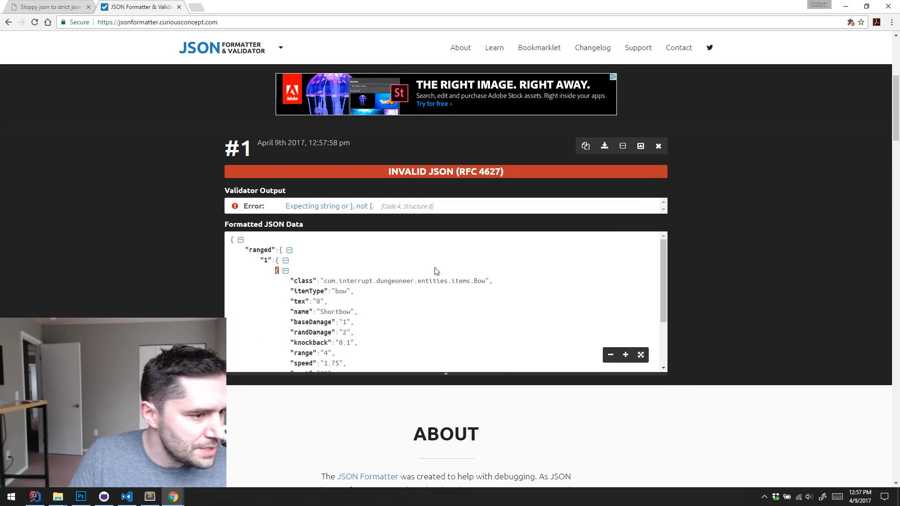
Delete the line with the extra opening brace above the "class" entry in the JSON data and process it again
scroll(448, 263, up, 5)
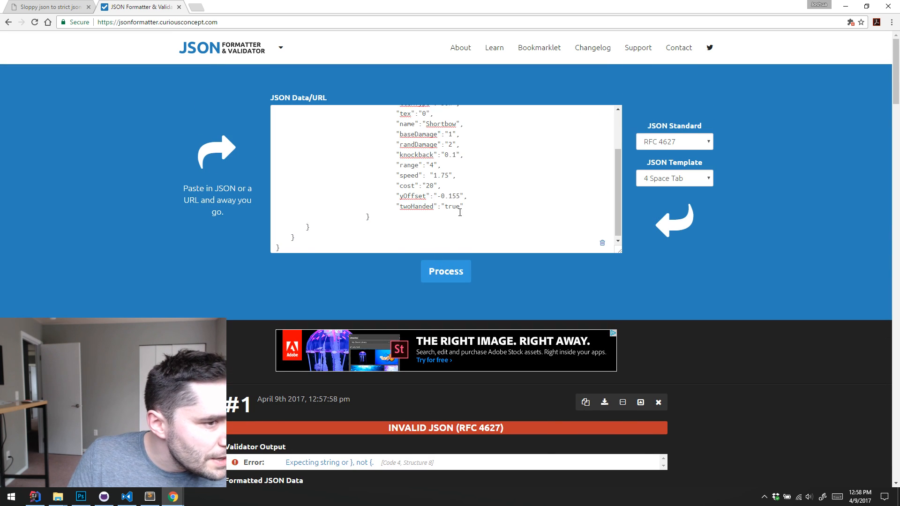
scroll(460, 213, up, 3)
key(shift+Home)
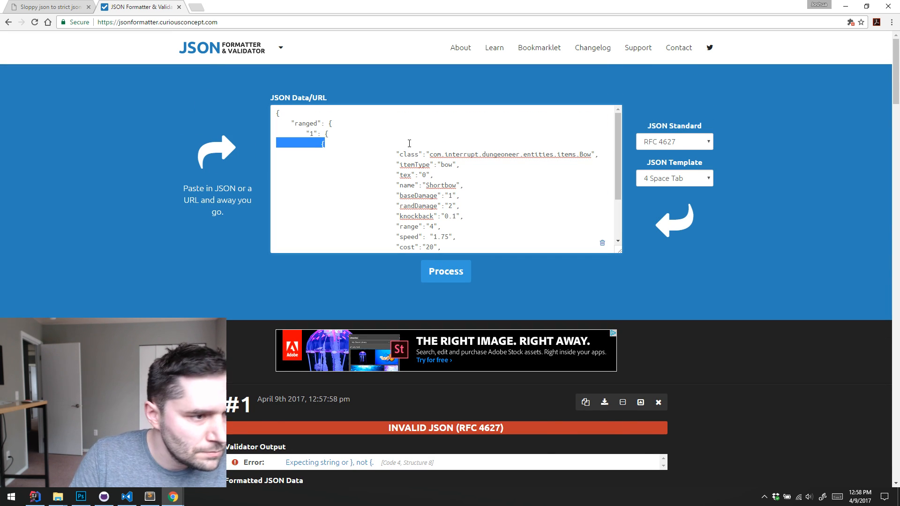
key(BackSpace)
key(Delete)
click(446, 271)
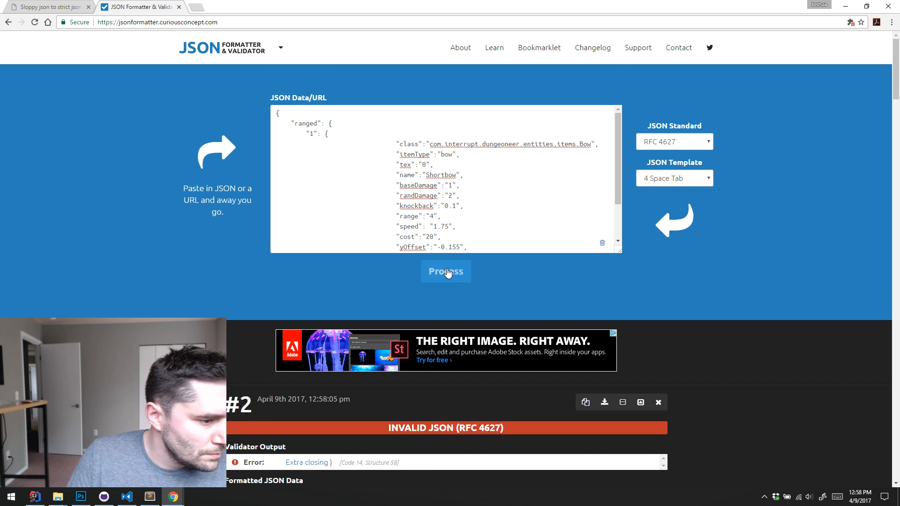
Remove the extra closing brace at the end of the JSON data and validate it again
scroll(453, 268, up, 6)
scroll(477, 292, down, 8)
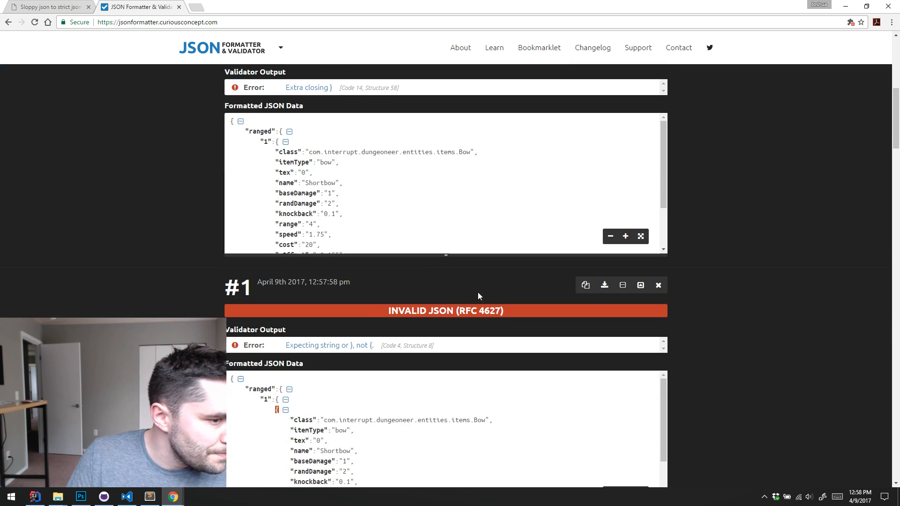
scroll(460, 194, down, 2)
scroll(460, 195, down, 4)
scroll(461, 197, up, 12)
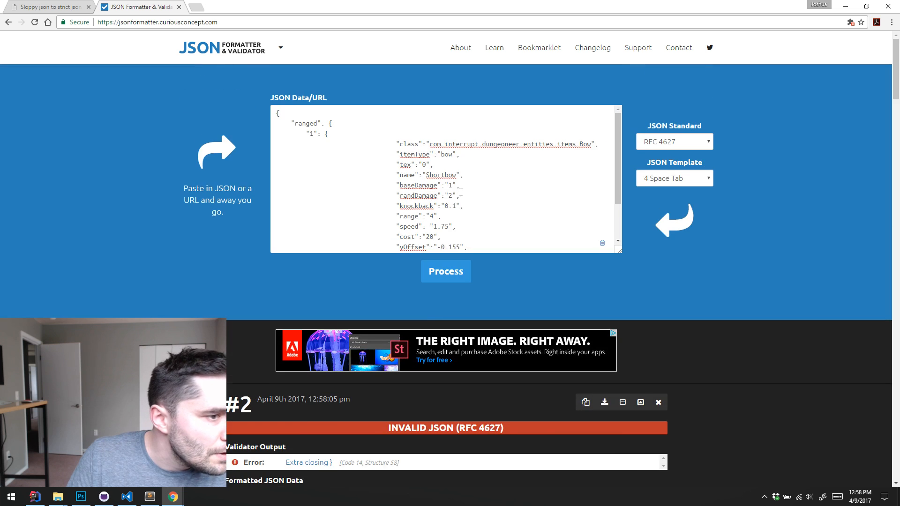
scroll(463, 206, down, 2)
scroll(465, 216, down, 10)
scroll(465, 215, down, 1)
scroll(480, 189, up, 11)
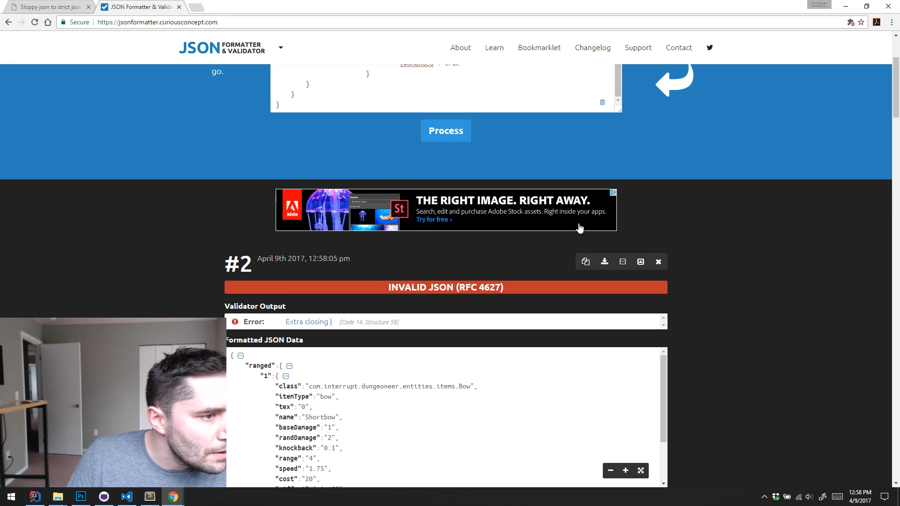
scroll(480, 189, down, 2)
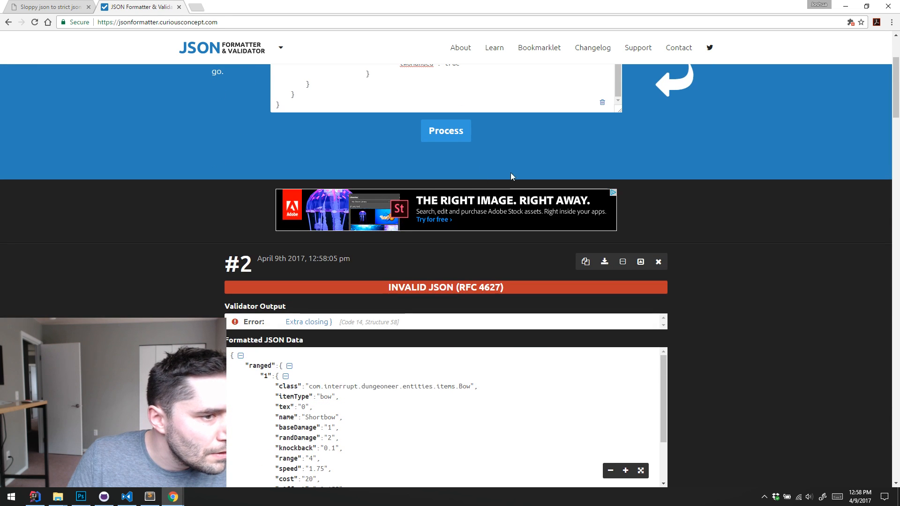
click(473, 97)
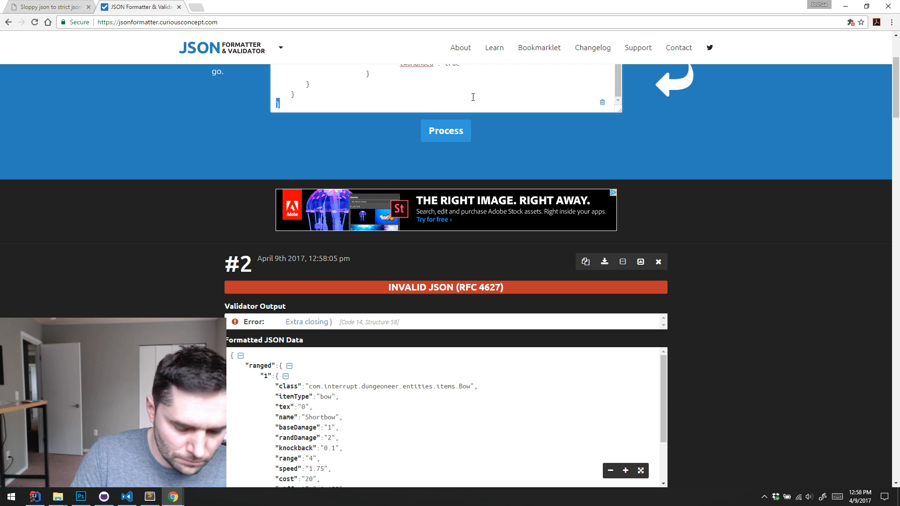
click(463, 134)
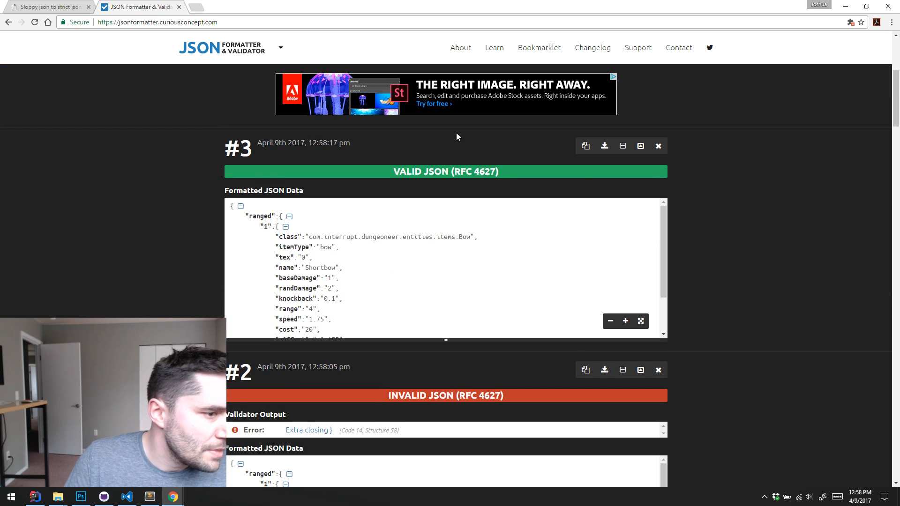
Copy the validated, formatted JSON and replace the entire contents of the mod's items.dat in Visual Studio Code with it
click(585, 146)
key(alt+Tab)
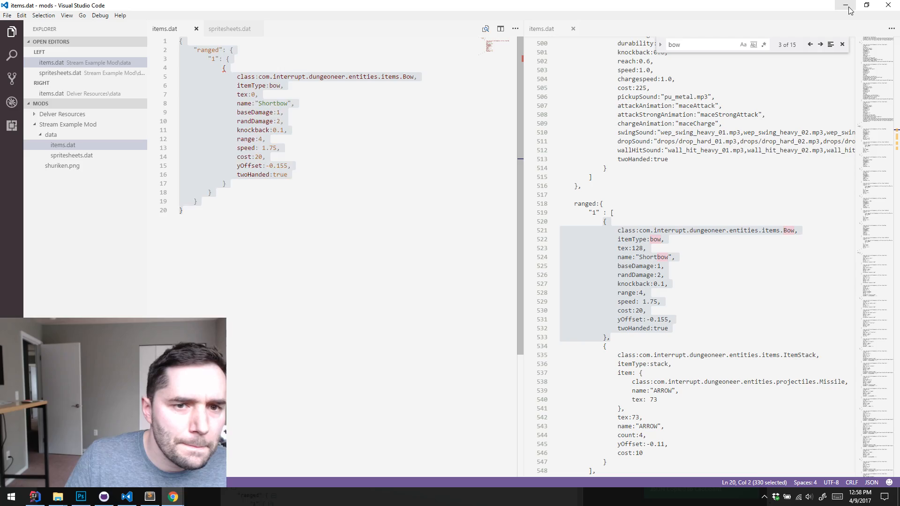
key(ctrl+v)
key(ctrl+a)
key(ctrl+v)
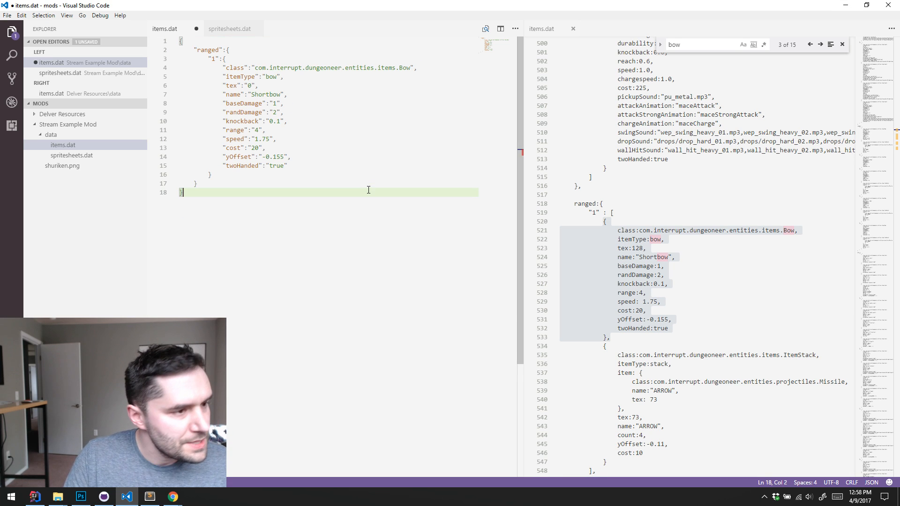
click(397, 171)
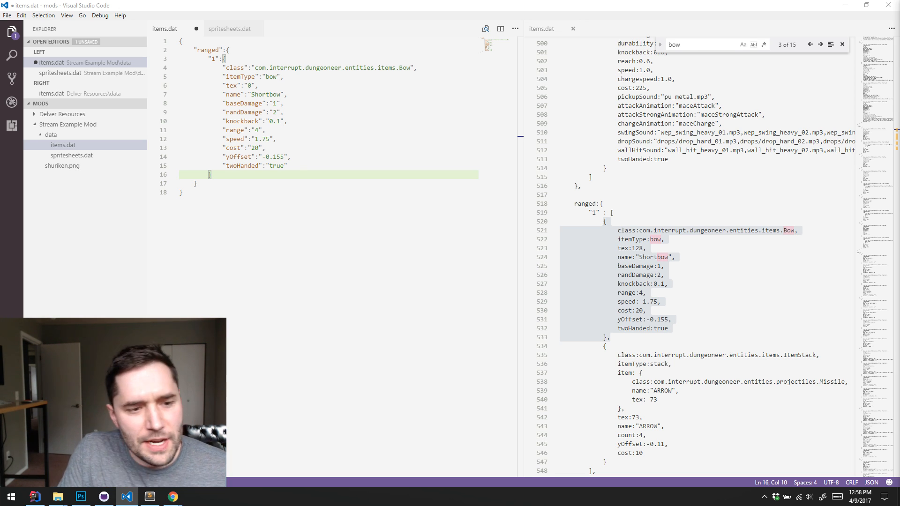
click(732, 265)
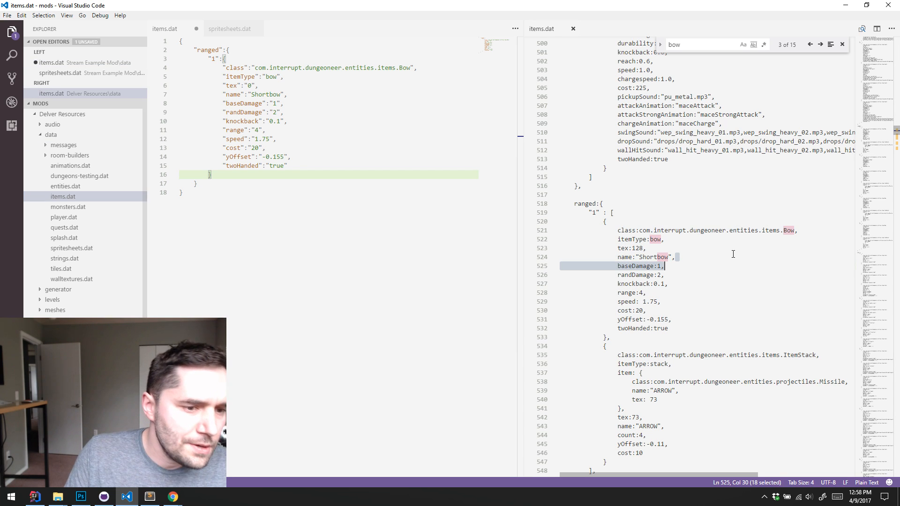
click(380, 202)
click(398, 94)
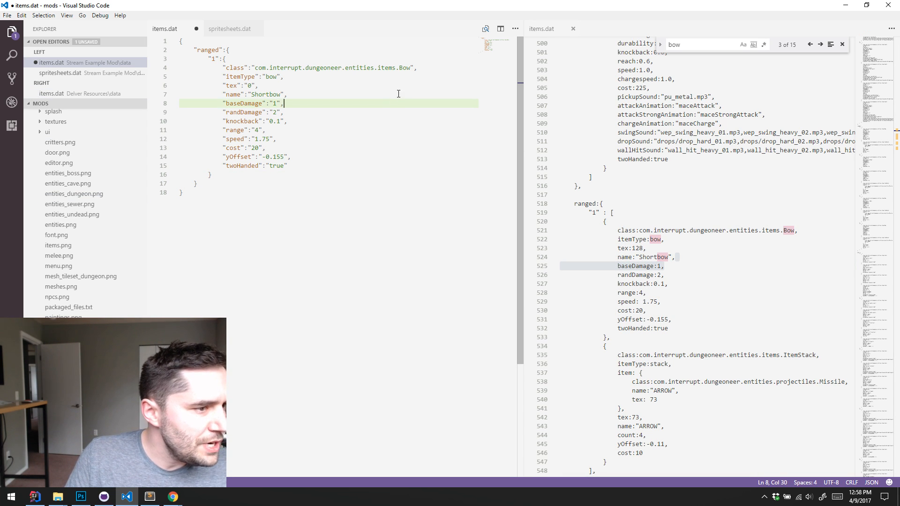
click(361, 165)
click(285, 173)
drag(285, 174, 177, 69)
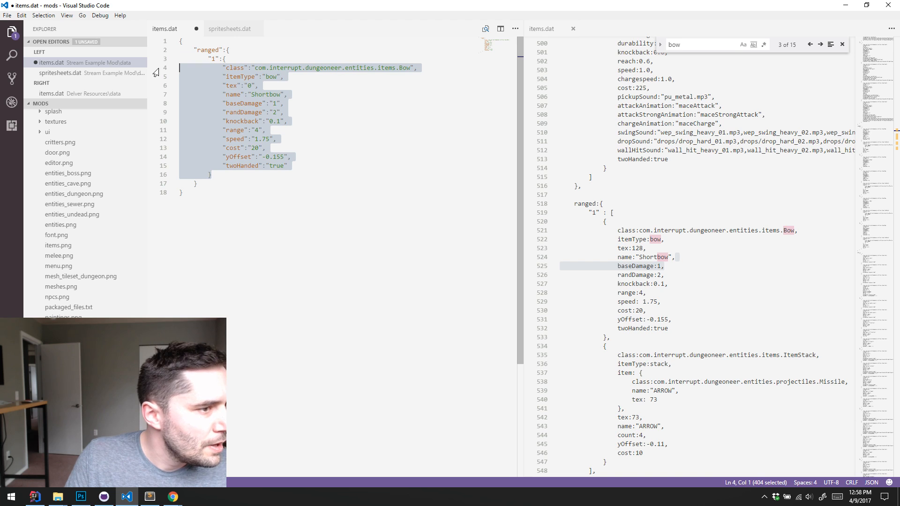
Select the complete ARROW ItemStack entry, braces included, in ranged group "1" of the Delver Resources items.dat
click(740, 354)
scroll(723, 311, down, 3)
click(651, 373)
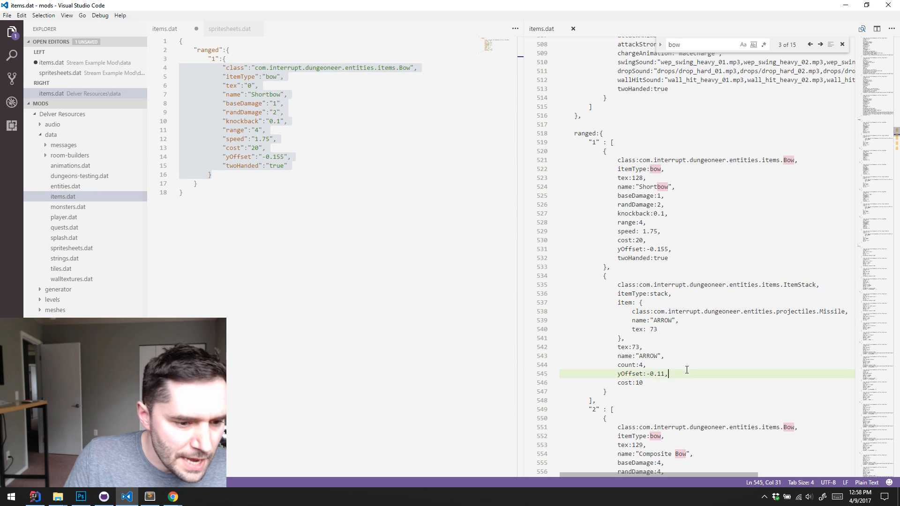
click(647, 381)
drag(620, 392, 557, 280)
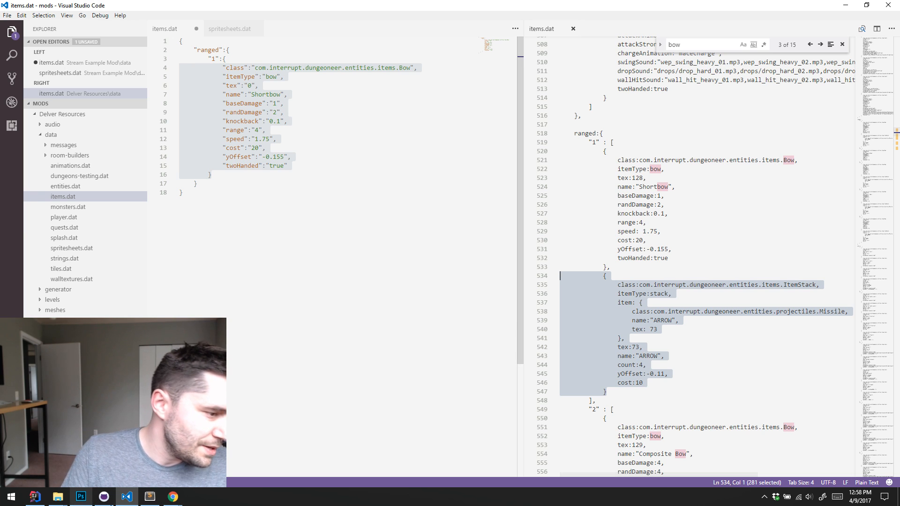
Add a comma after the closing brace of ranged group "1" in the mod's items.dat
click(231, 192)
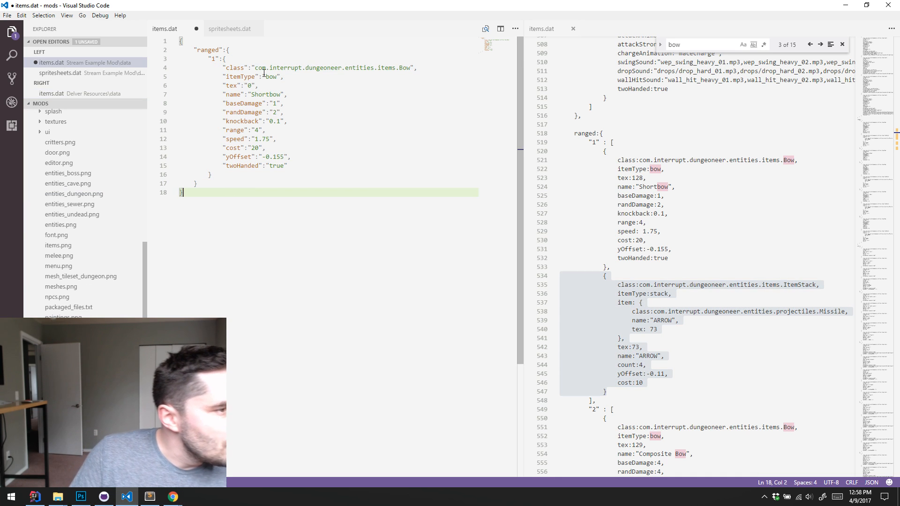
click(256, 51)
click(255, 60)
click(227, 173)
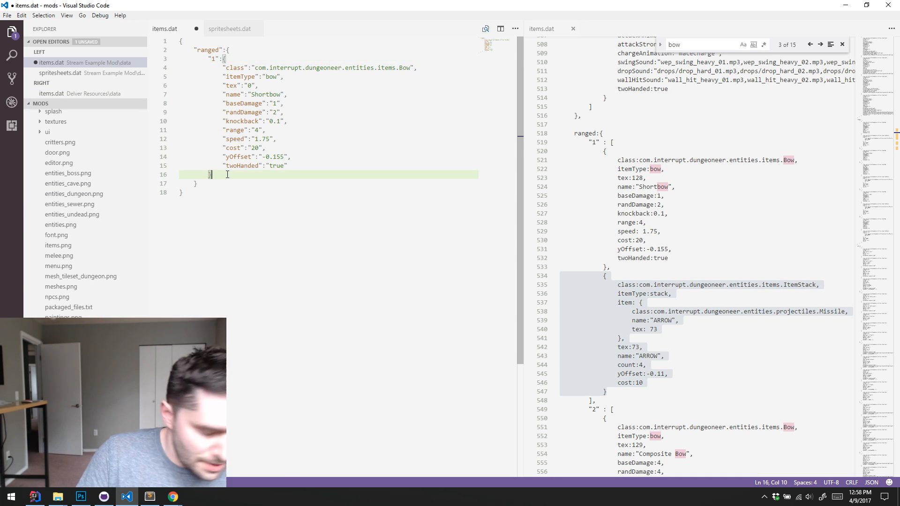
text(,)
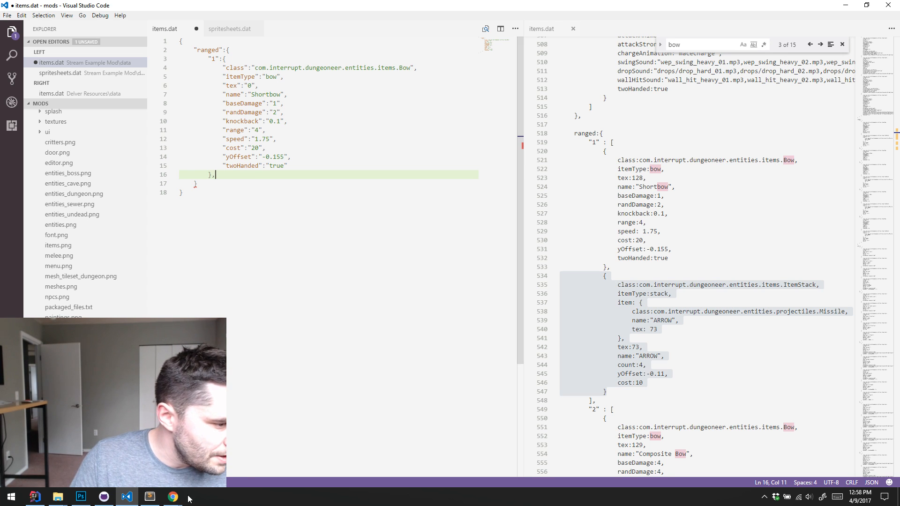
Close the shuriken image search in Chrome, return to the sloppy-to-strict JSON converter, and clear its input
mouse_move(175, 500)
click(181, 455)
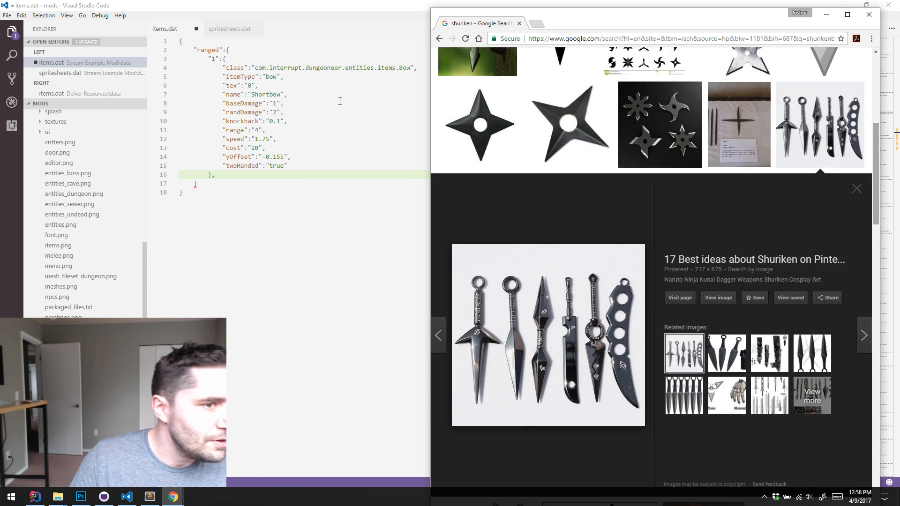
click(518, 26)
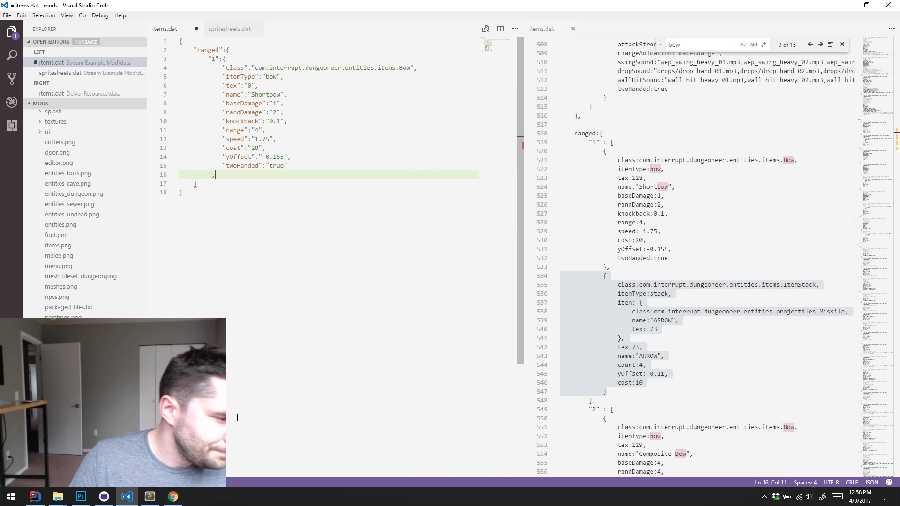
click(173, 497)
key(ctrl+Tab)
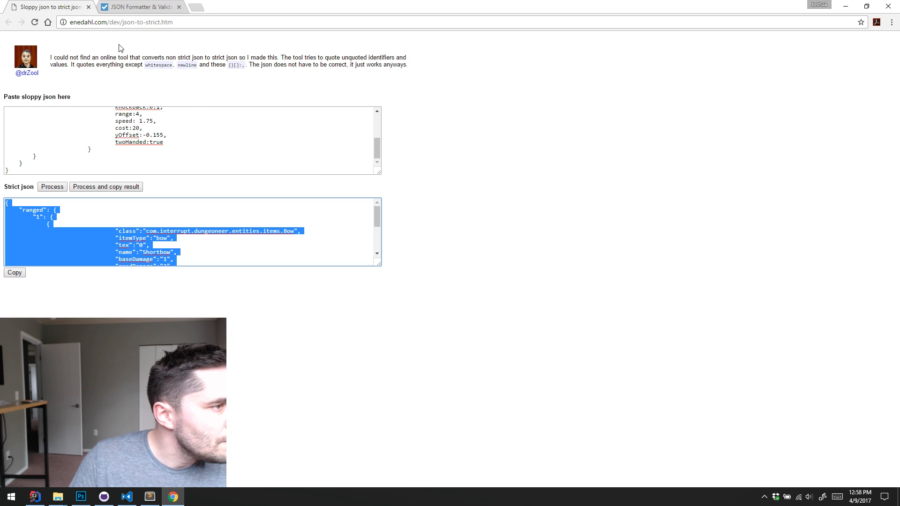
click(221, 156)
key(ctrl+a)
key(BackSpace)
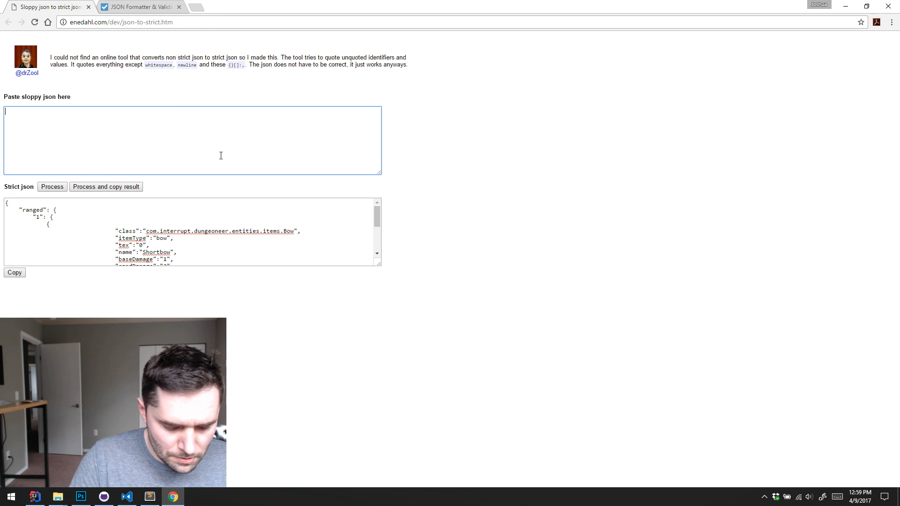
Convert the copied ARROW ItemStack entry to strict JSON and select the whole result
key(ctrl+v)
click(56, 187)
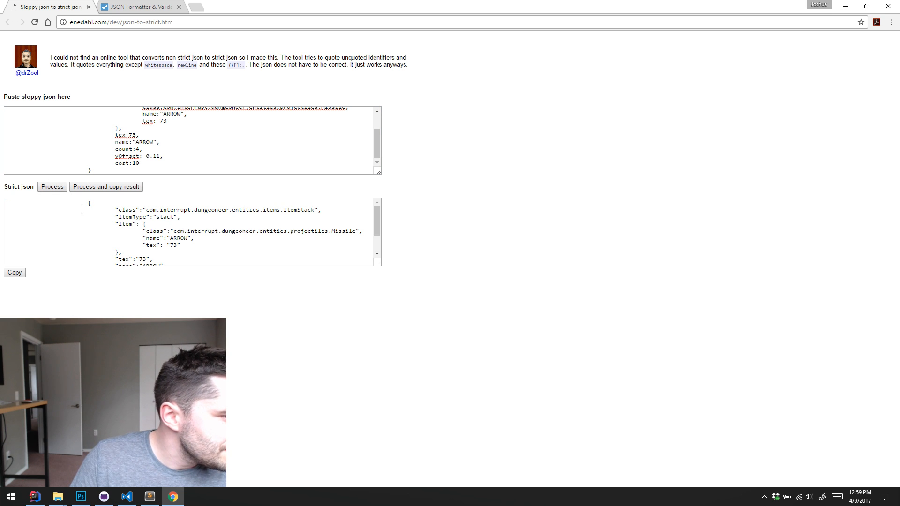
click(89, 212)
key(ctrl+a)
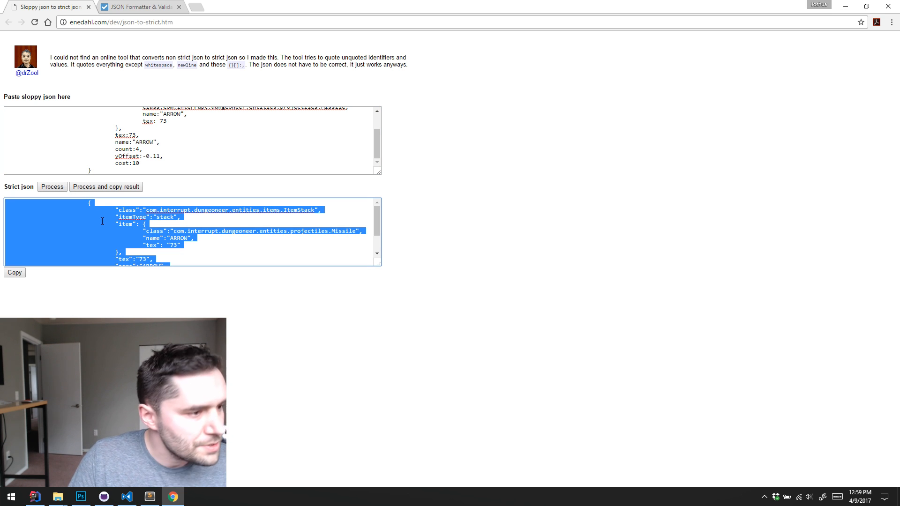
Replace the JSON Formatter & Validator input with the strict ARROW entry, process it, and copy the formatted JSON
click(140, 6)
scroll(482, 149, up, 5)
click(475, 171)
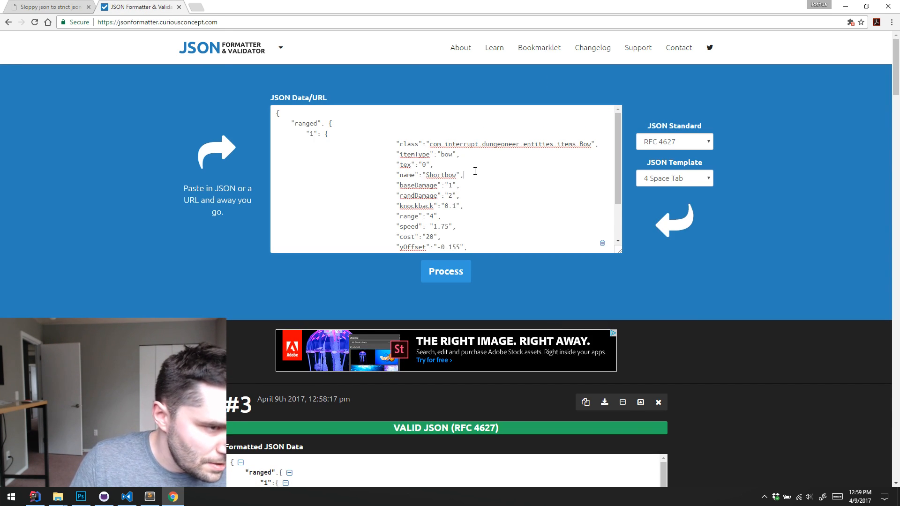
key(ctrl+a)
key(BackSpace)
key(ctrl+v)
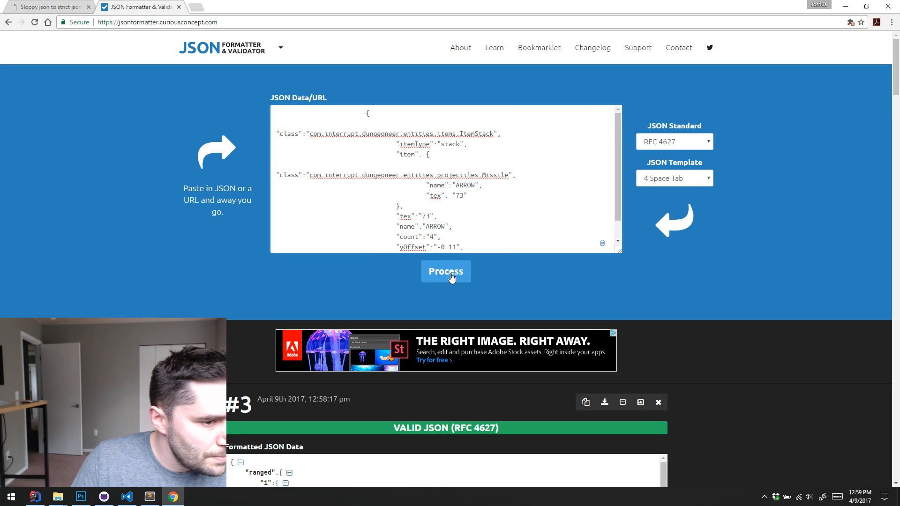
click(451, 276)
click(586, 146)
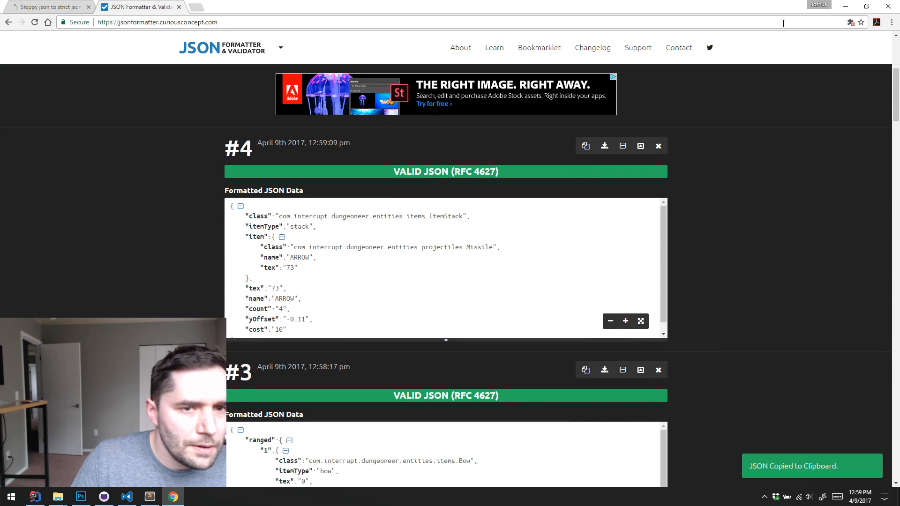
Return to the mod's items.dat in Visual Studio Code and paste the formatted ARROW entry on a new line after the comma-terminated Shortbow entry
click(845, 7)
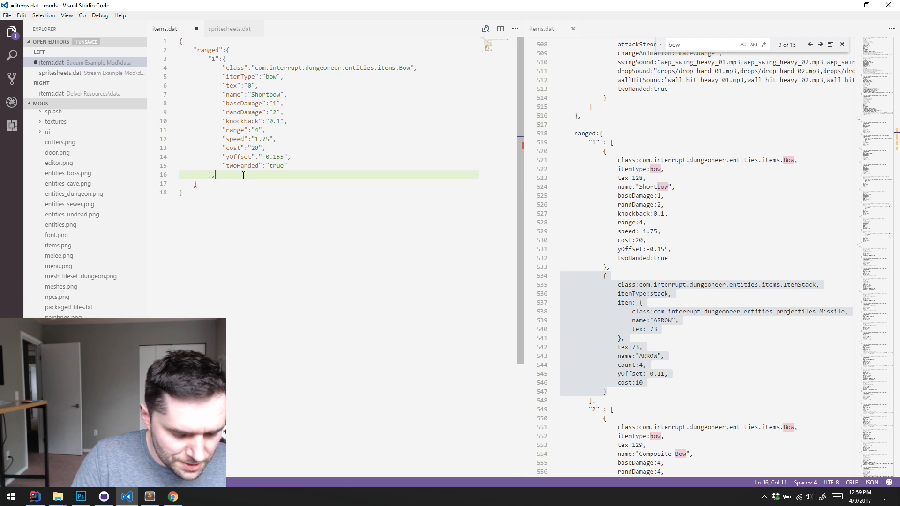
key(Return)
key(ctrl+v)
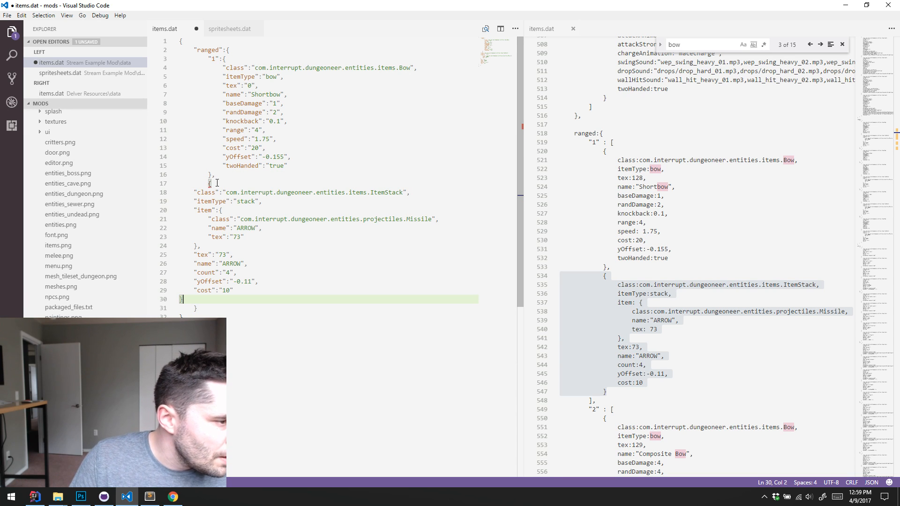
click(208, 183)
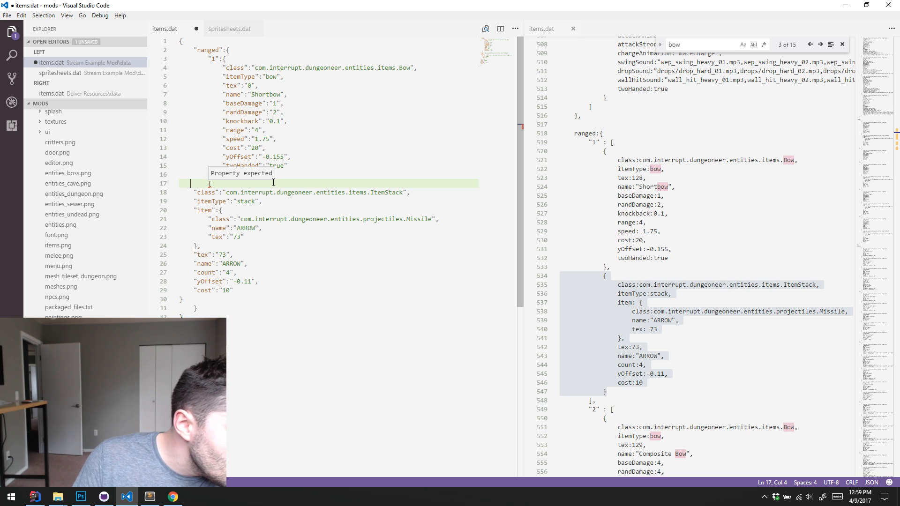
click(330, 176)
text(,)
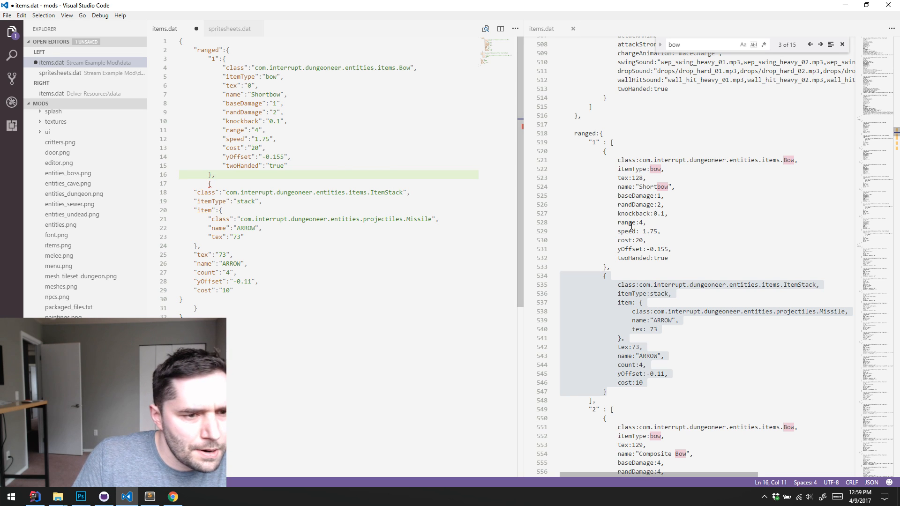
Enclose the Shortbow and ARROW entries of ranged group "1" in square brackets as an array and format the document
click(335, 60)
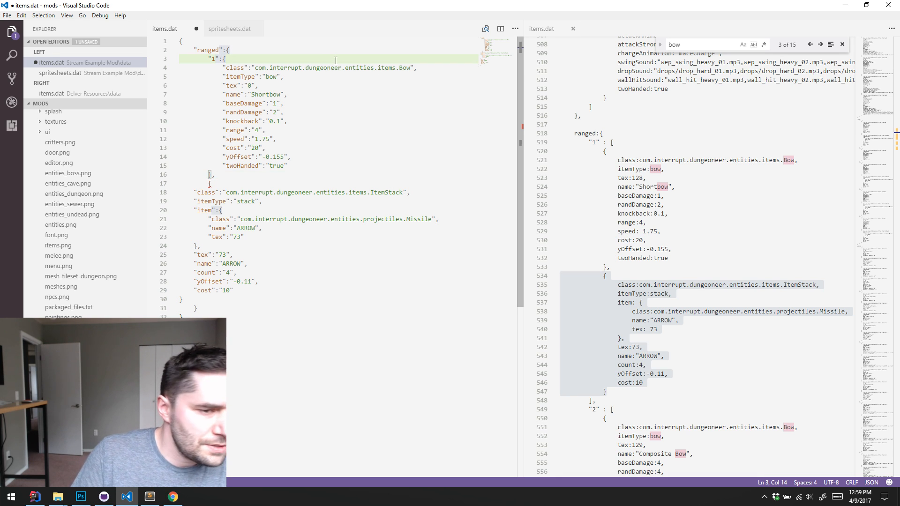
text([)
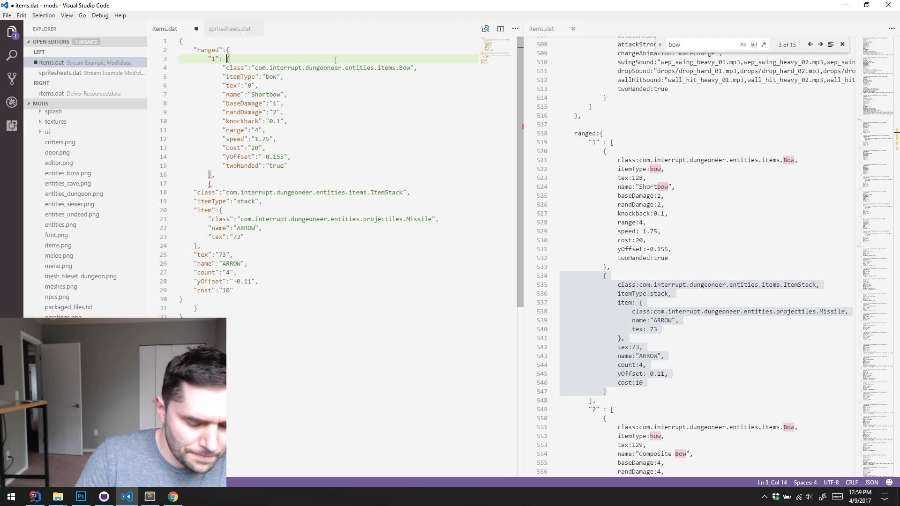
click(281, 297)
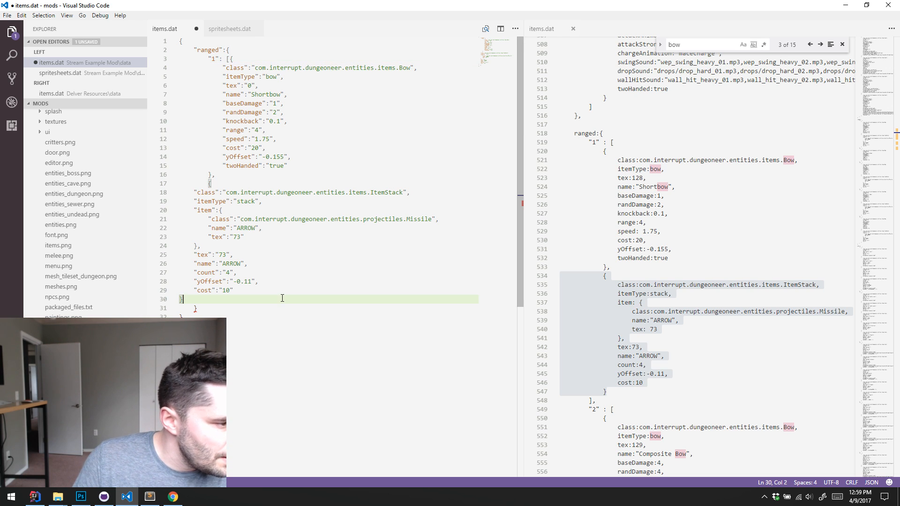
text(])
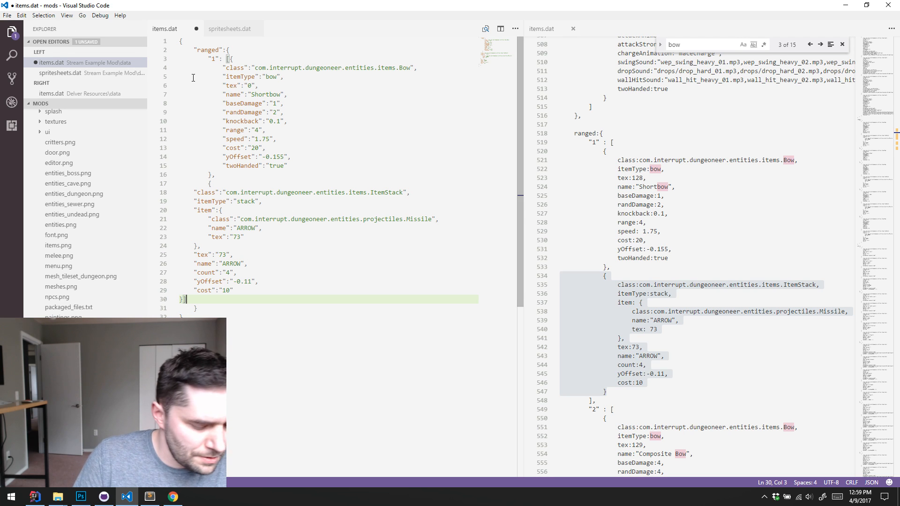
key(ctrl+shift+p)
text(form)
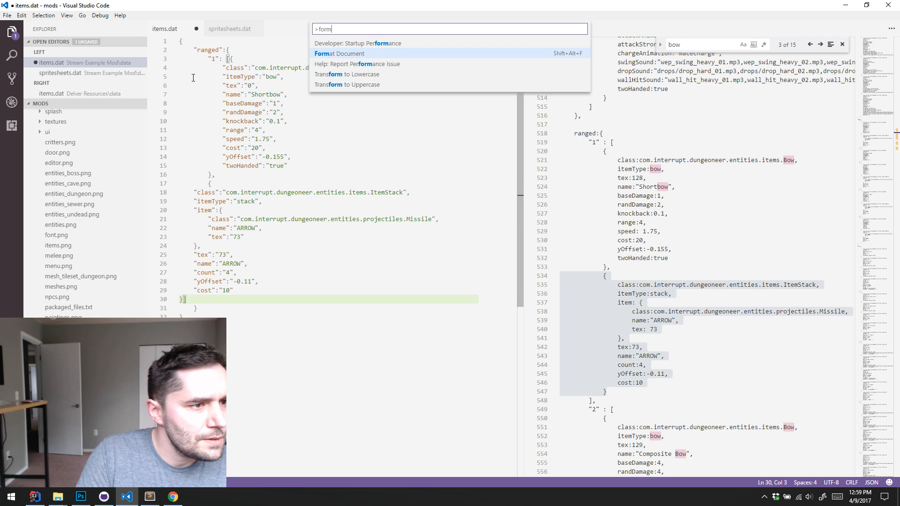
key(Return)
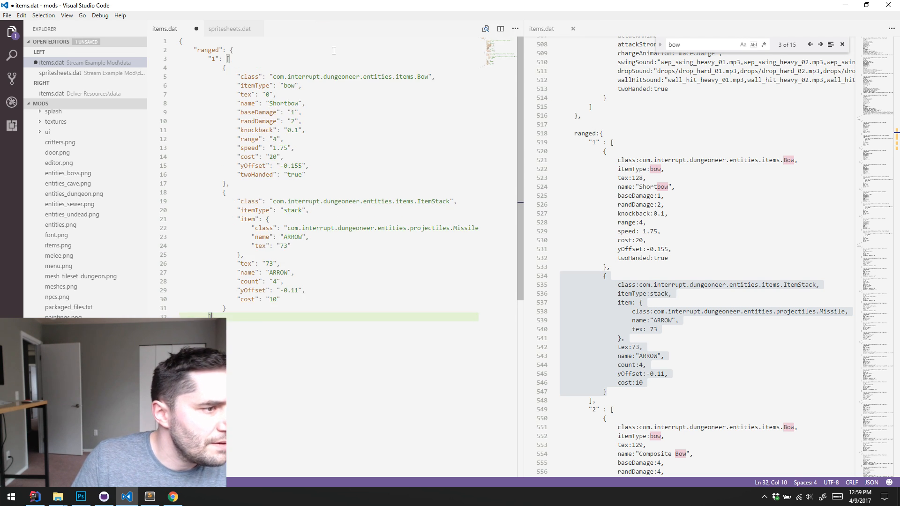
Review the converted ARROW entry's itemType, nested item, name and tex fields against the original Delver Resources entry
click(378, 236)
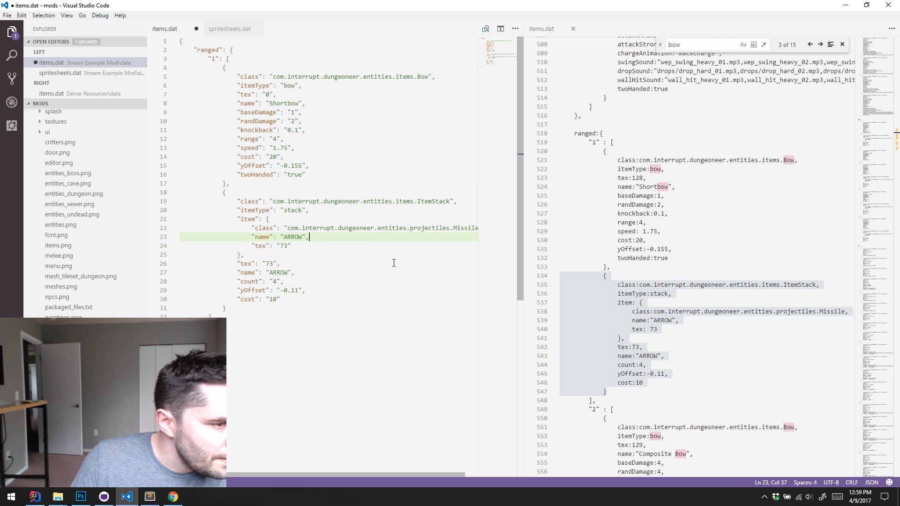
click(348, 287)
click(331, 246)
click(322, 212)
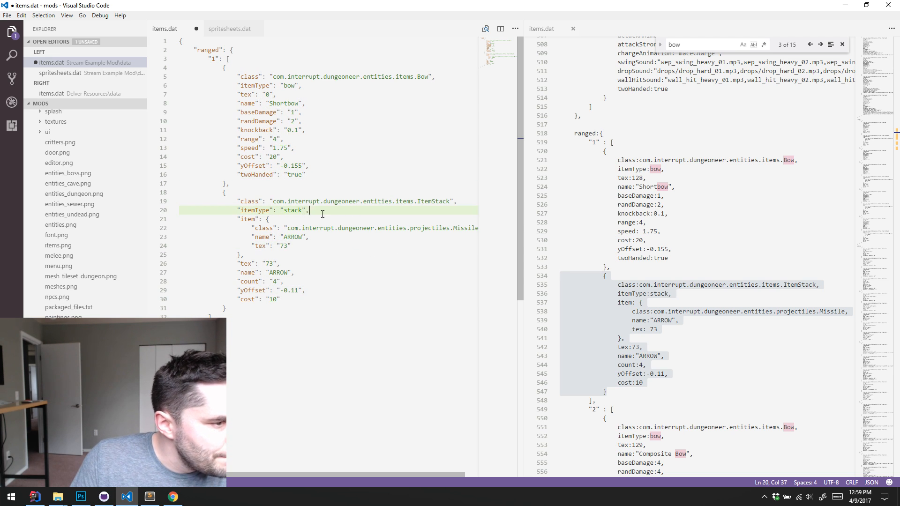
click(337, 273)
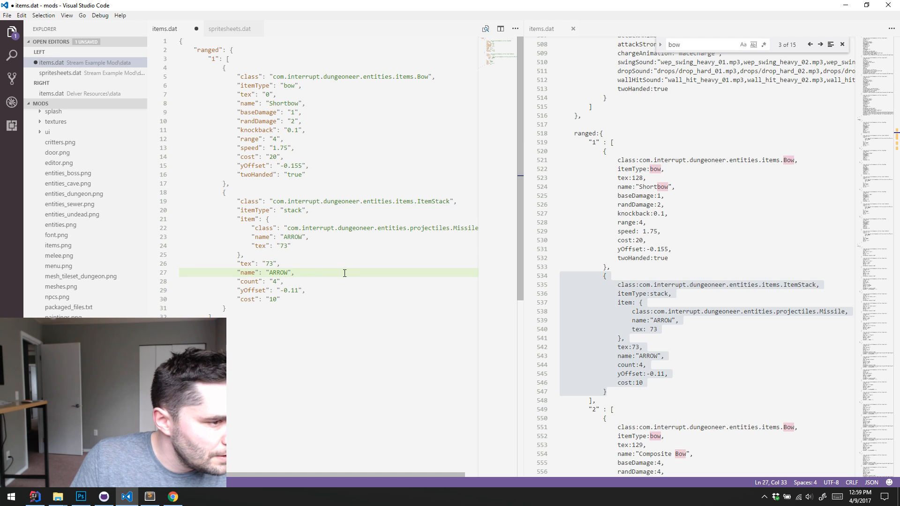
double_click(293, 209)
click(335, 213)
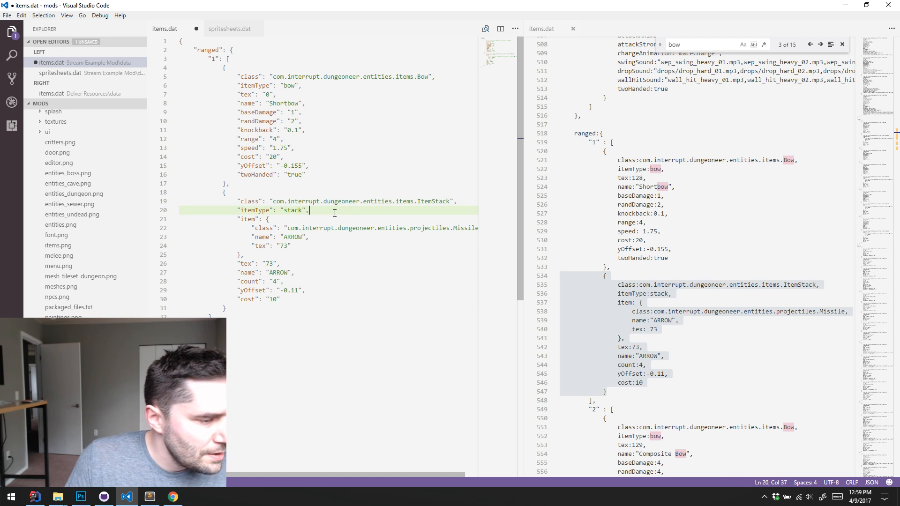
click(726, 330)
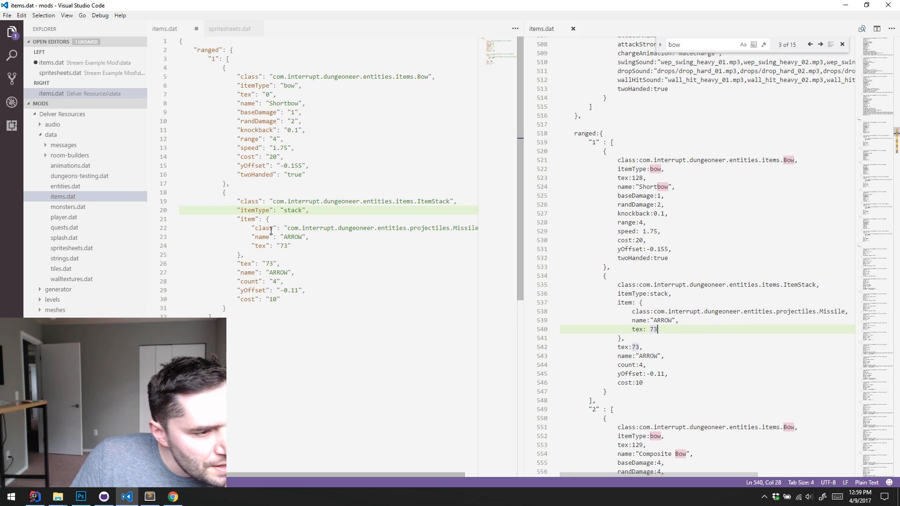
double_click(292, 211)
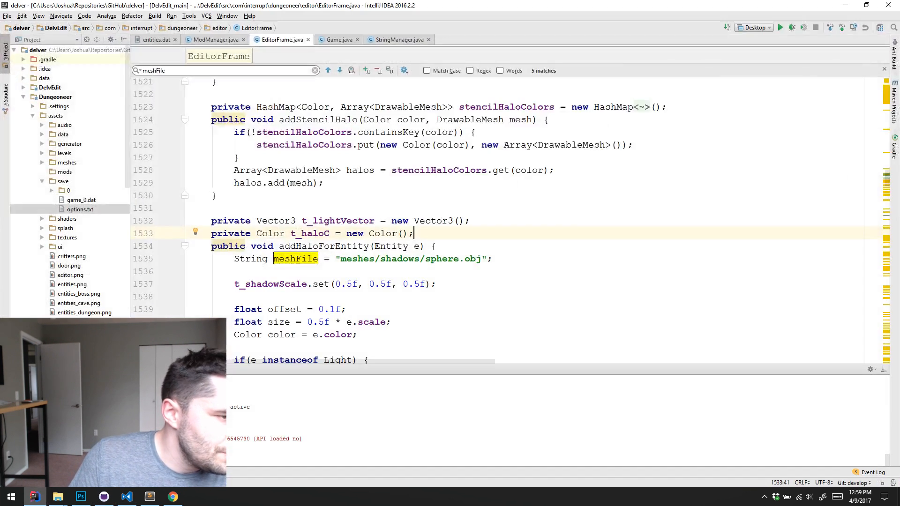
Switch to IntelliJ IDEA and open the Bow class
click(34, 496)
key(ctrl+n)
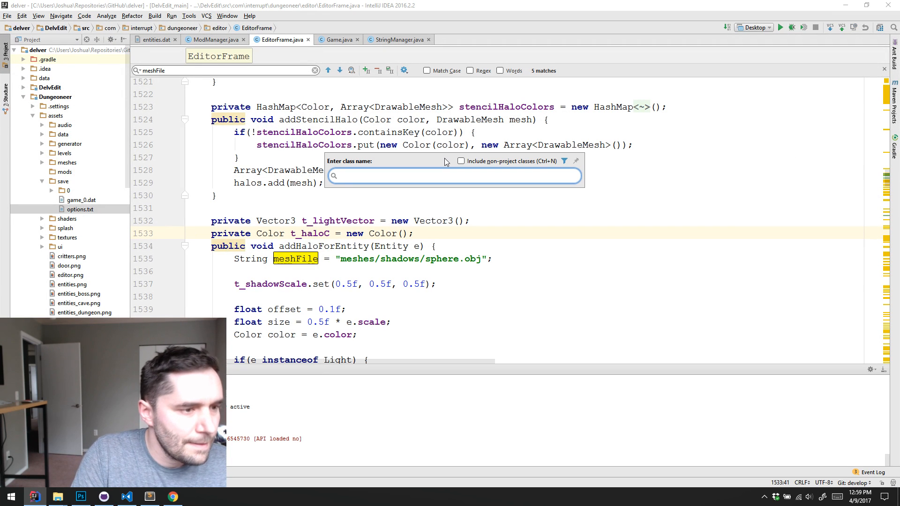
text(Bow)
key(Return)
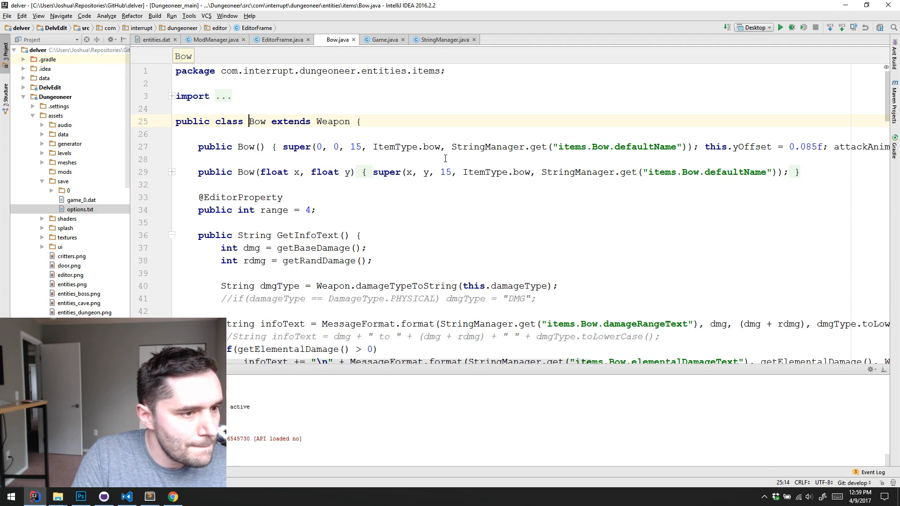
Look through the attack code in Bow.java and search the file for "stack"
scroll(408, 163, down, 2)
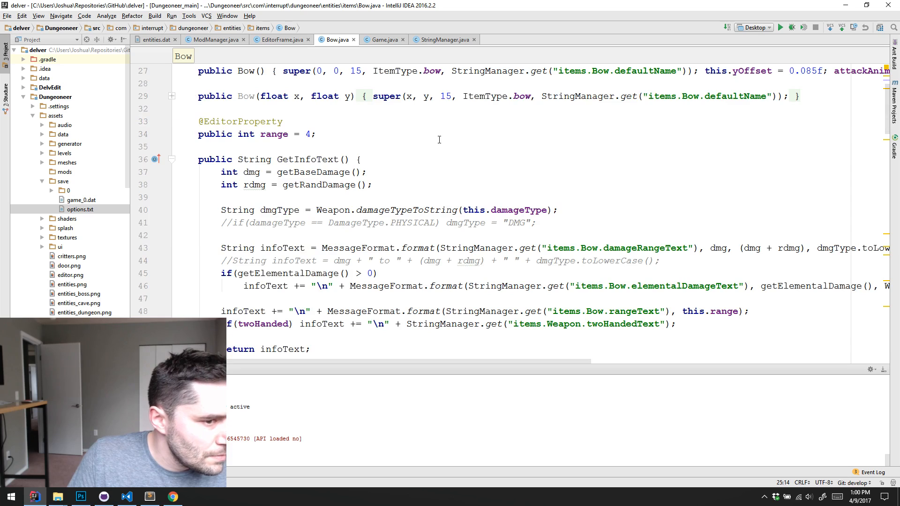
scroll(438, 140, down, 10)
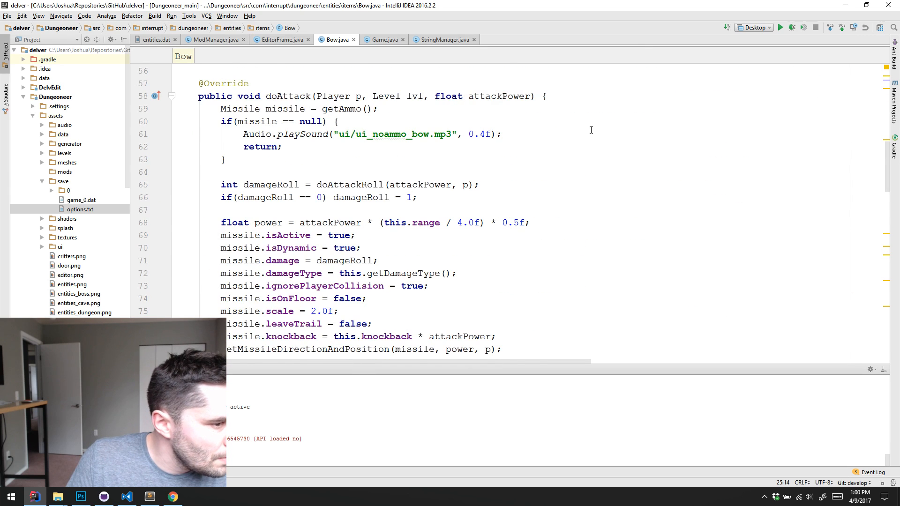
scroll(590, 130, down, 3)
key(ctrl+f)
text(stac)
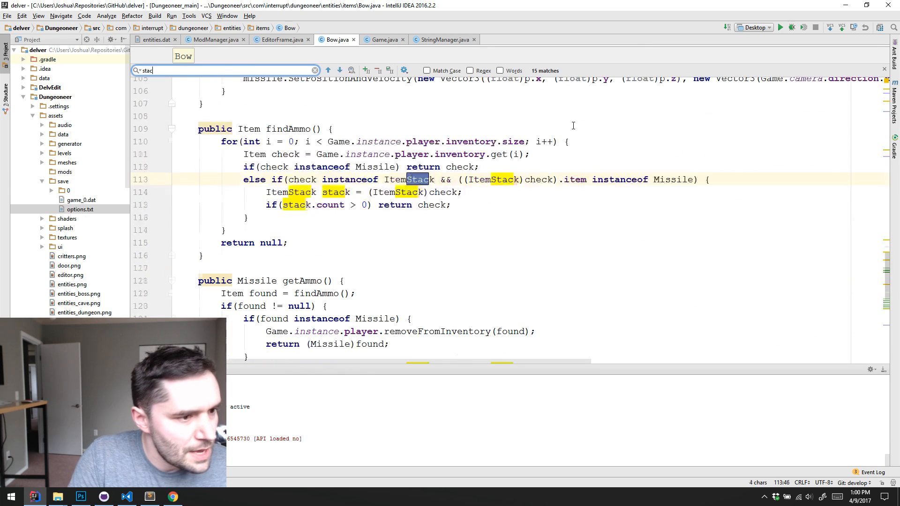
text(k)
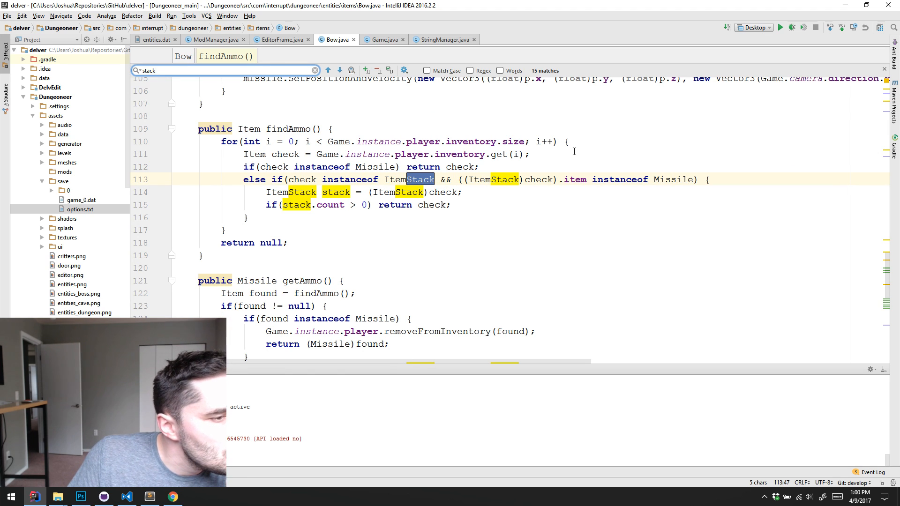
Go through the "stack" matches in findAmmo() and getAmmo() up to the statement returning a copy of stack.item
click(339, 71)
click(340, 70)
click(340, 71)
click(340, 70)
click(340, 71)
click(339, 70)
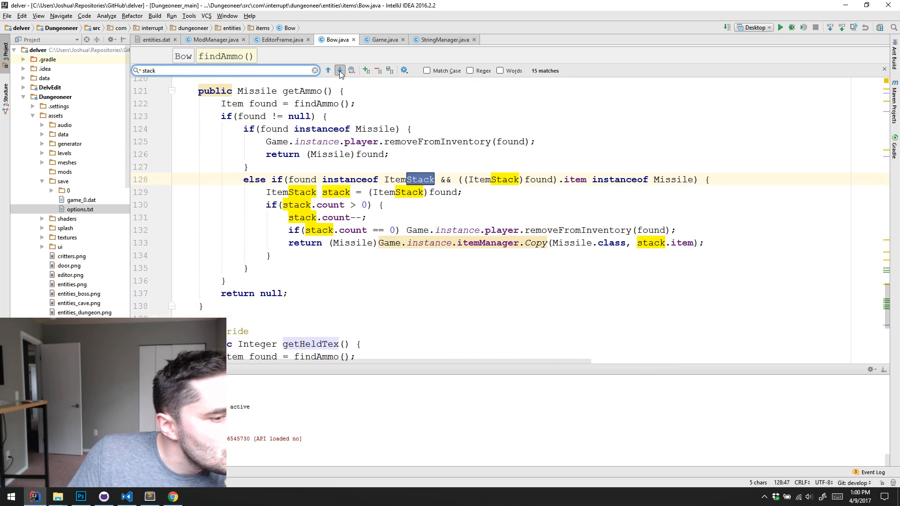
click(340, 70)
click(340, 70)
click(339, 71)
click(339, 70)
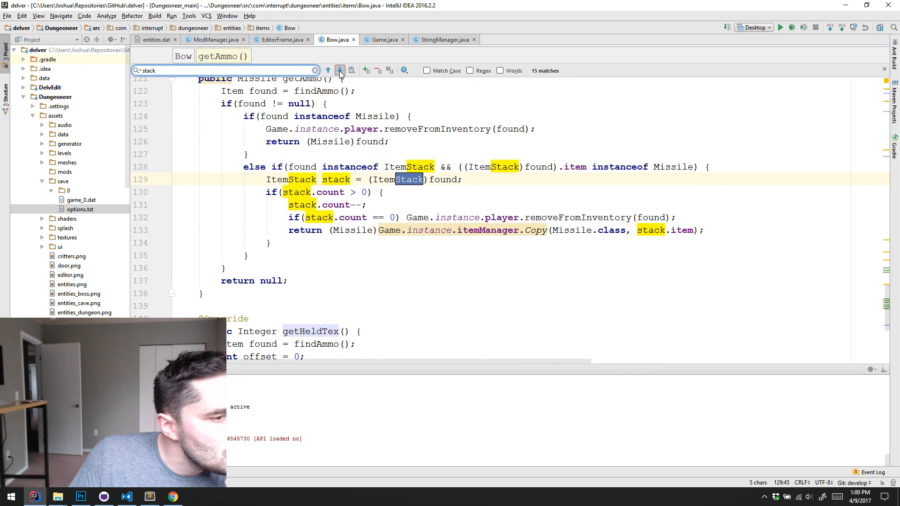
click(339, 70)
click(340, 70)
click(340, 70)
click(340, 70)
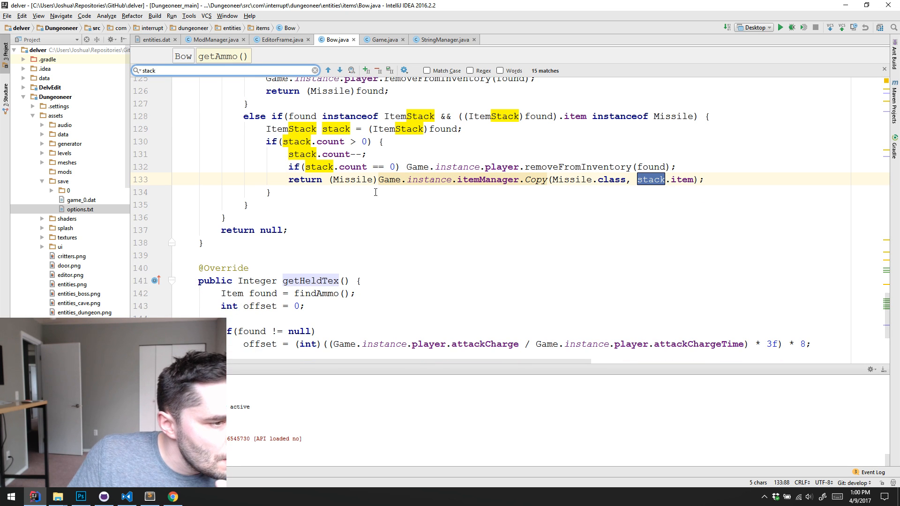
Go to the declaration of the Missile class from getAmmo() and select the default stackType value "ARROW"
double_click(352, 179)
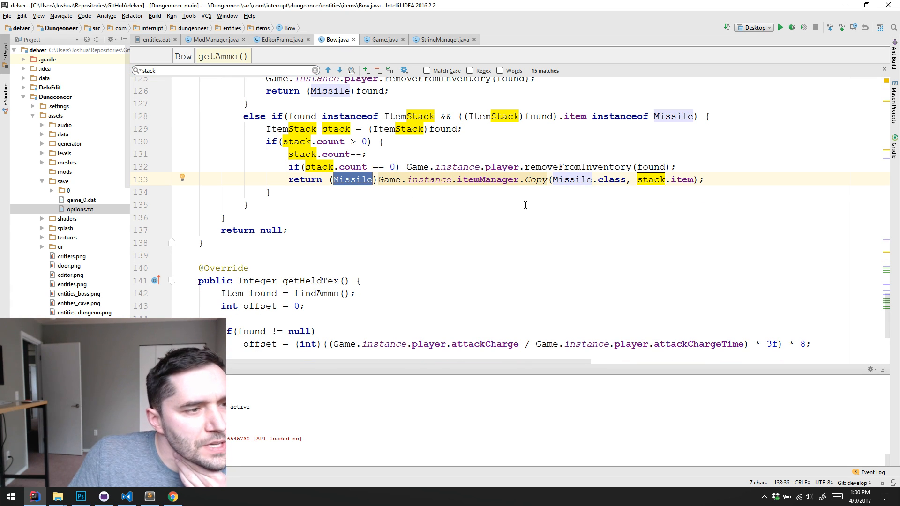
key(ctrl+b)
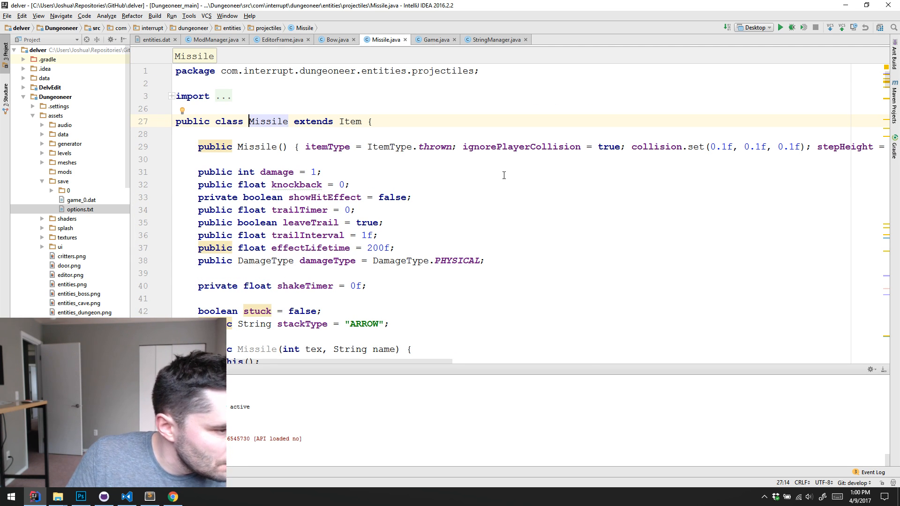
double_click(365, 323)
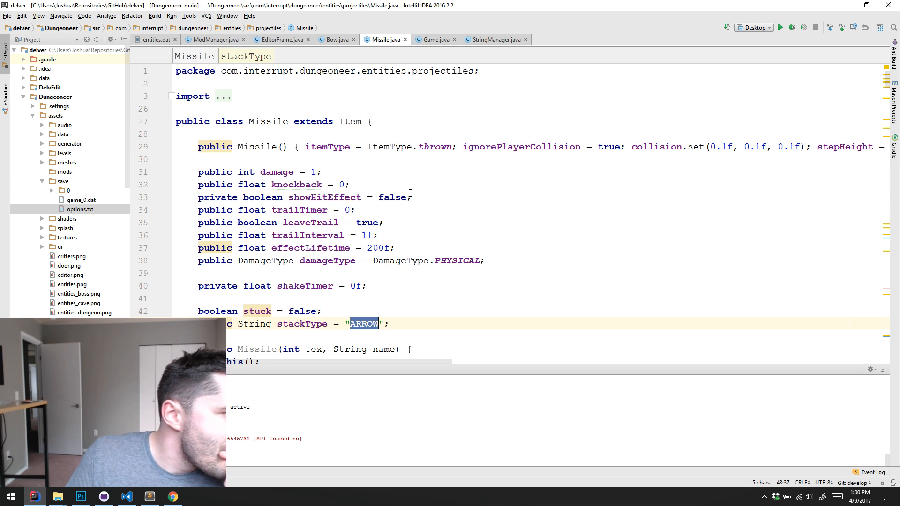
Return to Bow.java and search the file for "stacktype"
click(335, 40)
key(ctrl+f)
text(ssileb)
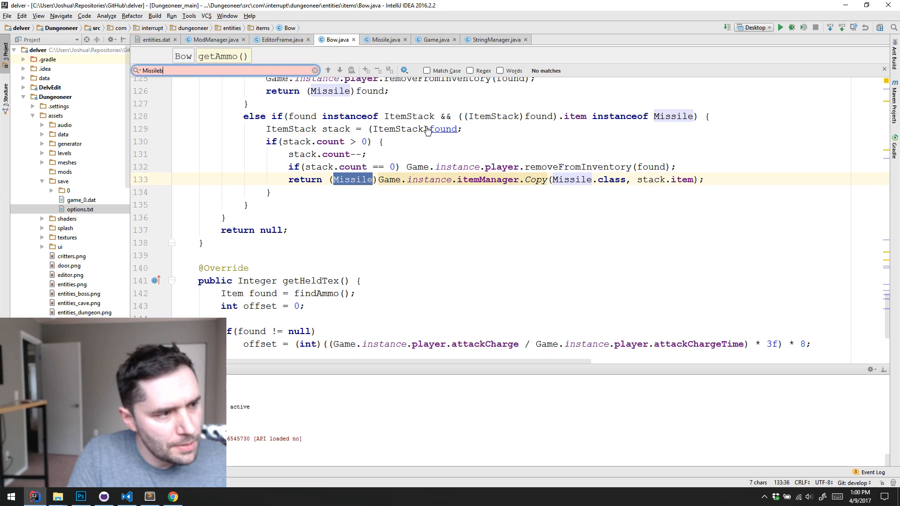
key(BackSpace)
key(BackSpace)
key(BackSpace)
key(BackSpace)
key(BackSpace)
key(BackSpace)
key(BackSpace)
key(BackSpace)
text(stacktype)
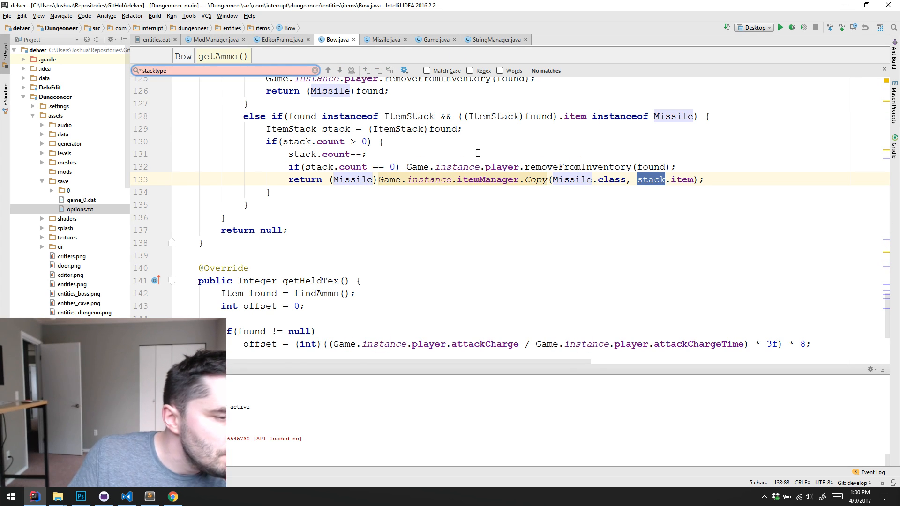
Switch from getAmmo() in Bow.java to Missile.java and look over the Missile class's field declarations
scroll(501, 172, up, 2)
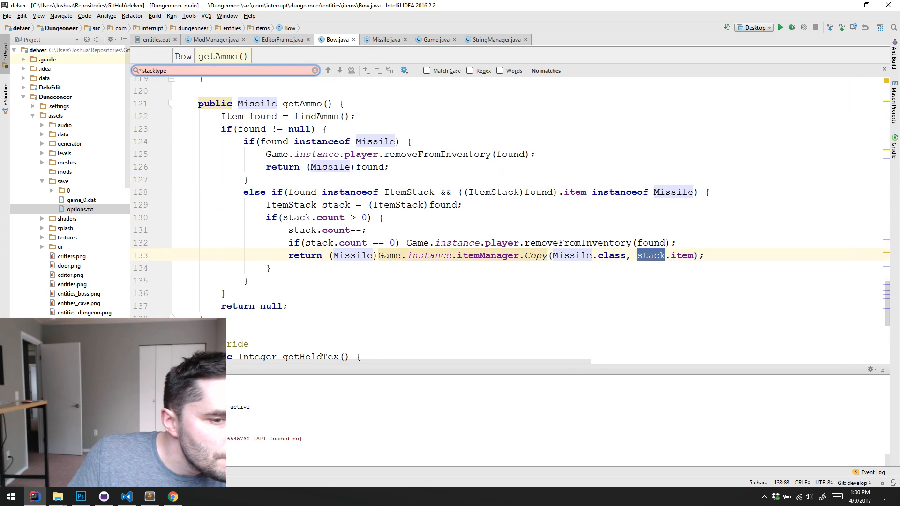
click(380, 41)
scroll(448, 148, down, 20)
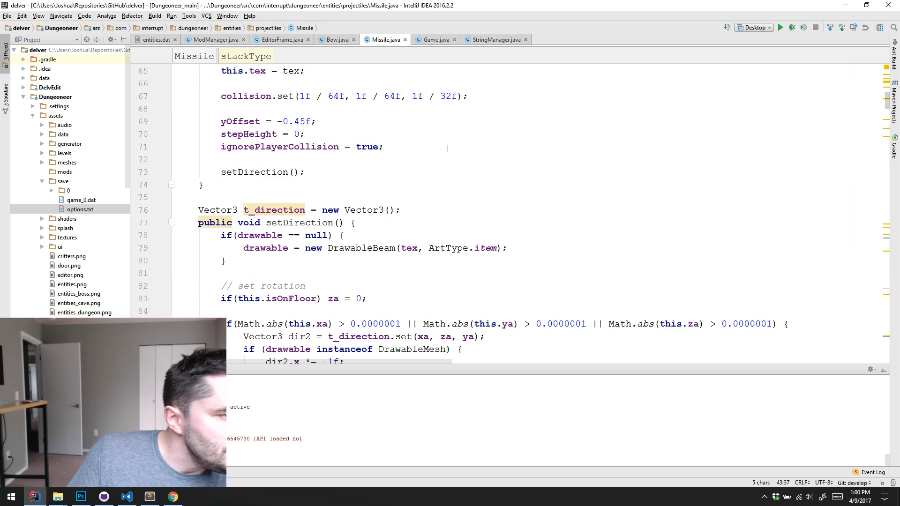
scroll(448, 148, up, 20)
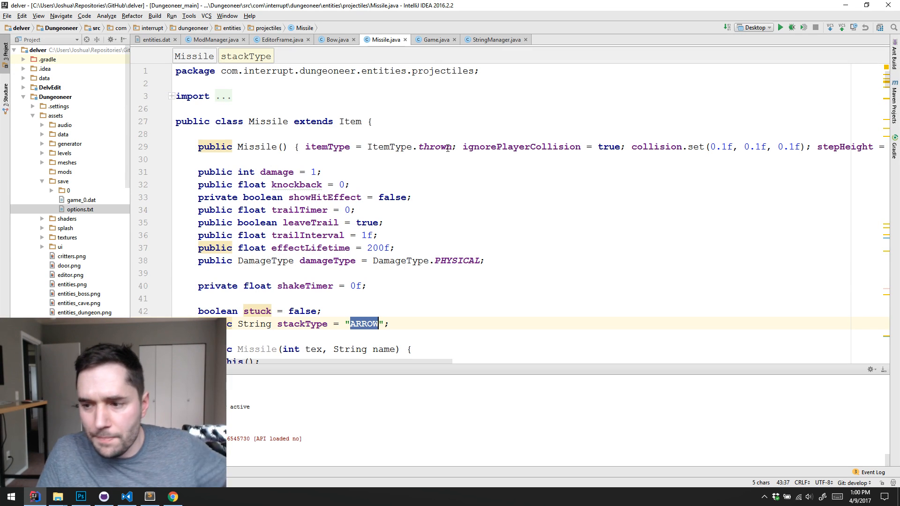
click(446, 236)
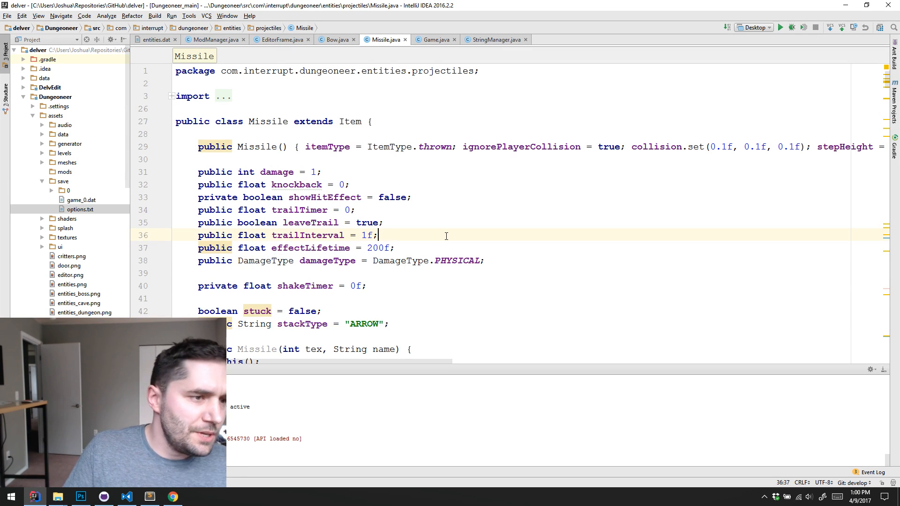
Open the Gun class and find its ammoType property declaration, selecting the property name
key(ctrl+n)
text(Gun)
key(Return)
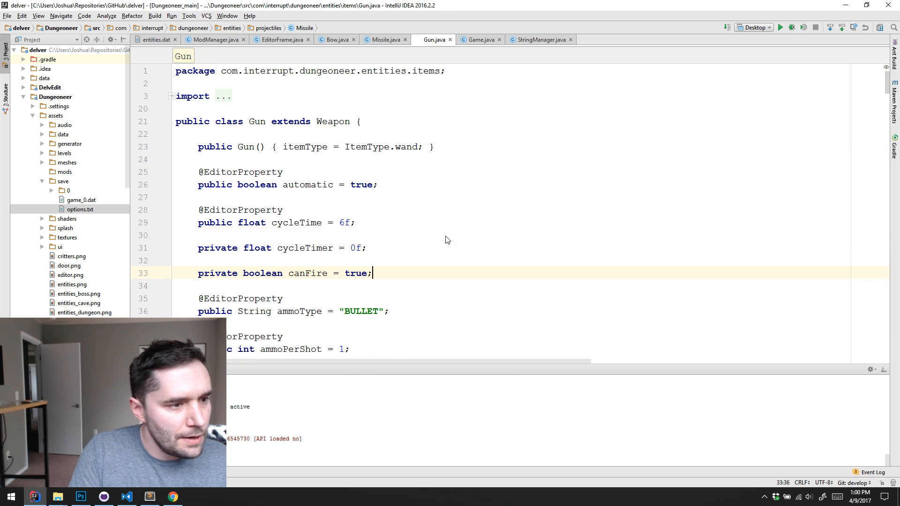
scroll(446, 240, down, 3)
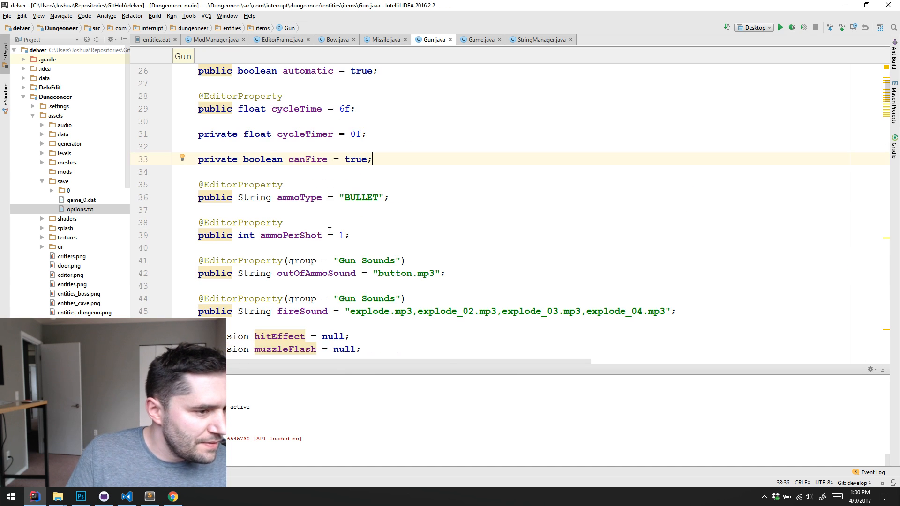
double_click(291, 200)
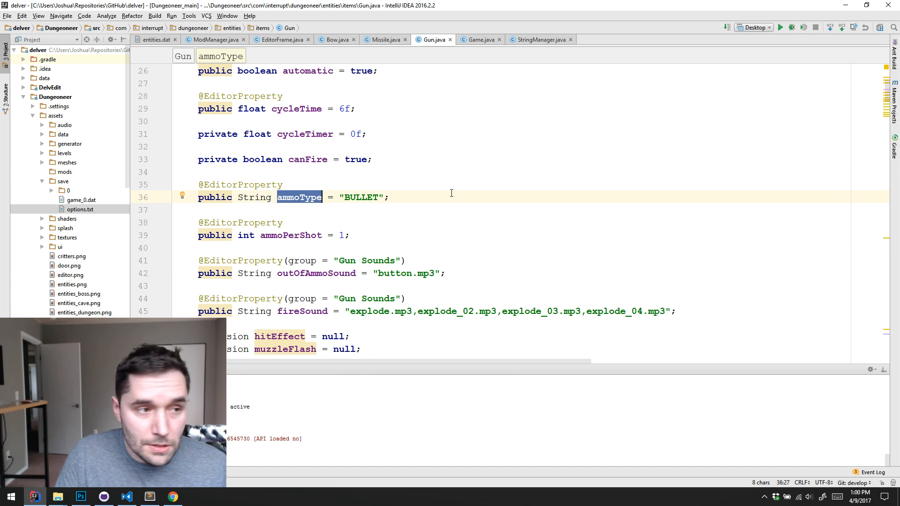
Recheck getAmmo() in Bow.java and the Missile class fields, and bring up entities.dat
click(337, 39)
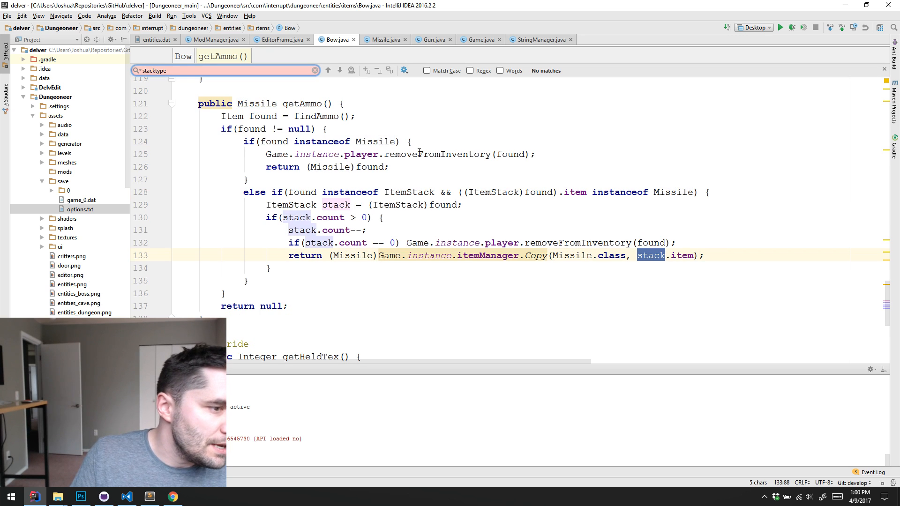
click(483, 217)
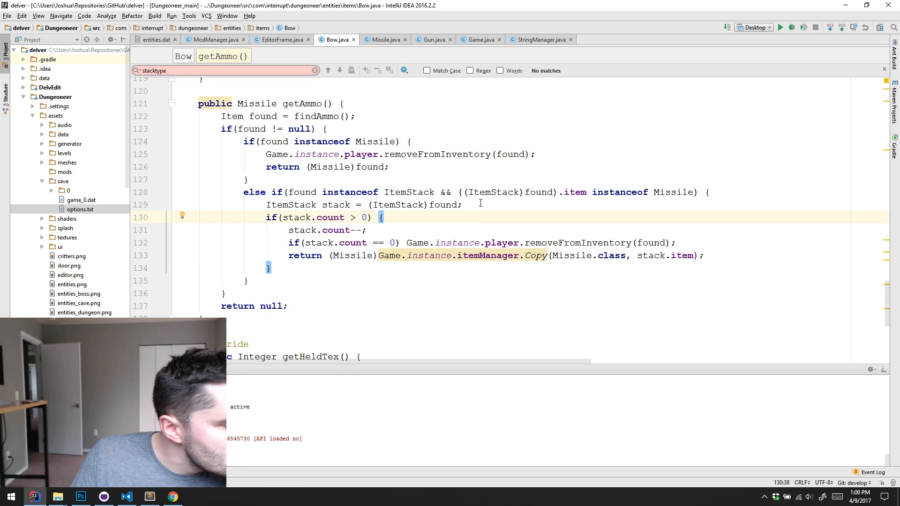
click(384, 40)
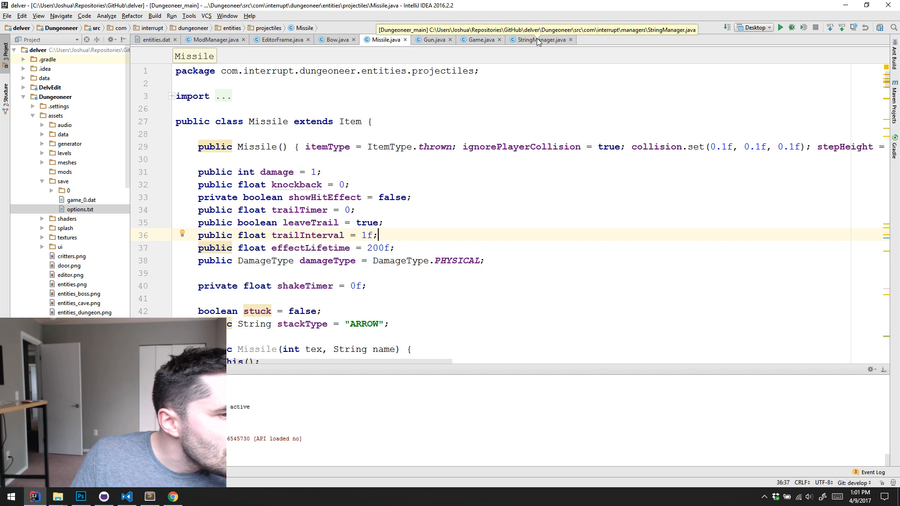
click(145, 39)
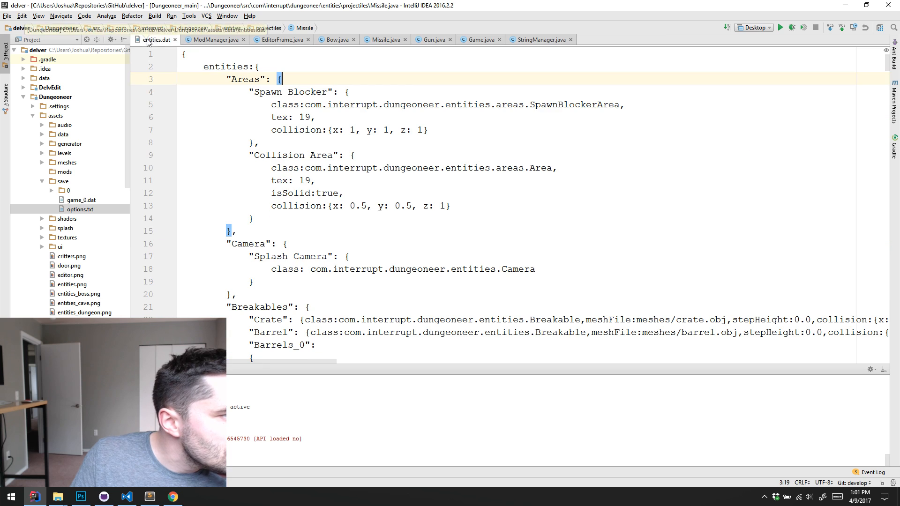
Switch to Visual Studio Code, search the Delver Resources items.dat for "atlas" and copy the line spriteAtlas:"particle", from the missile wand entry
key(alt+Tab)
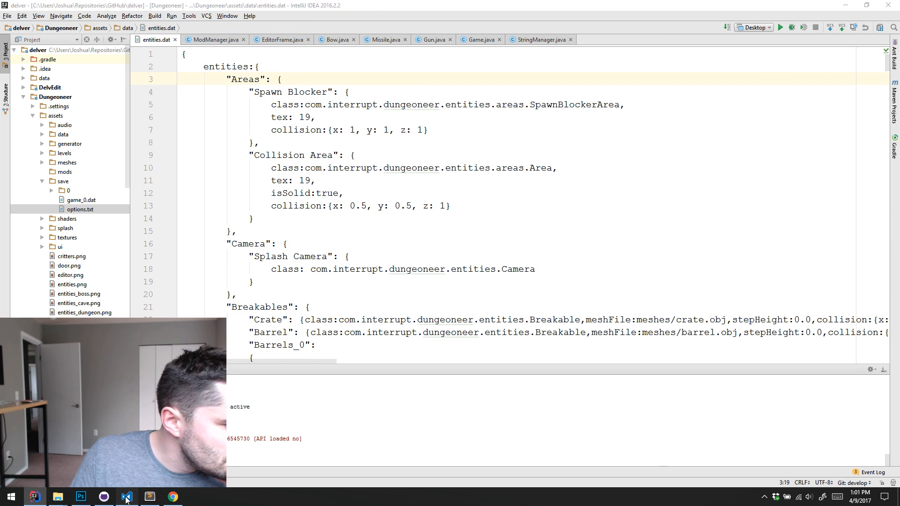
click(361, 254)
click(353, 235)
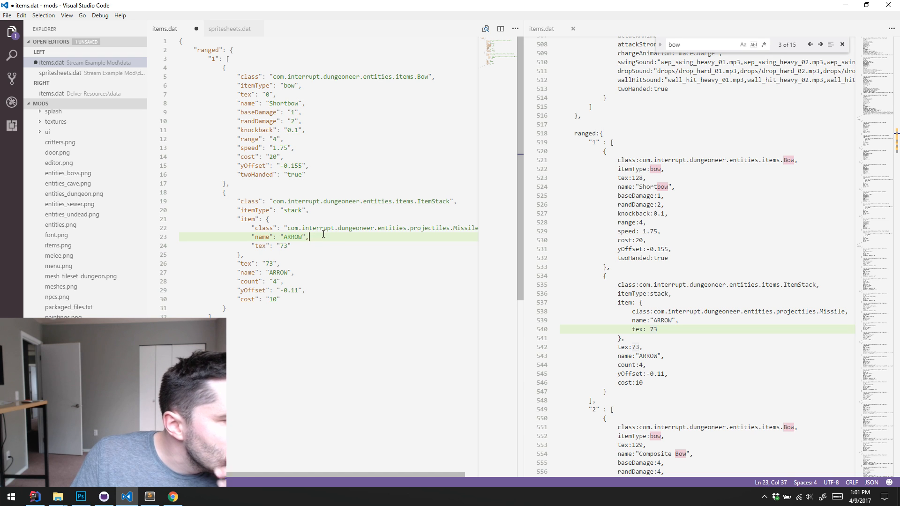
scroll(324, 206, right, 1)
click(283, 95)
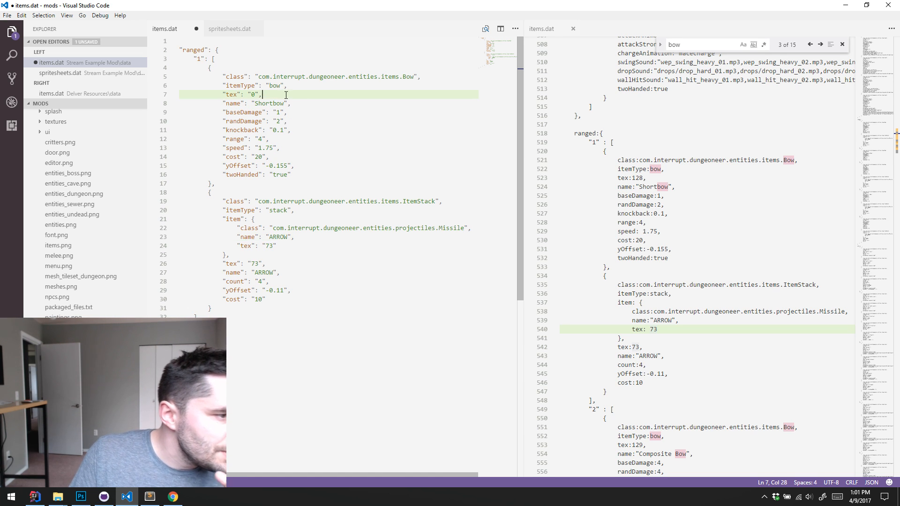
click(734, 223)
key(ctrl+f)
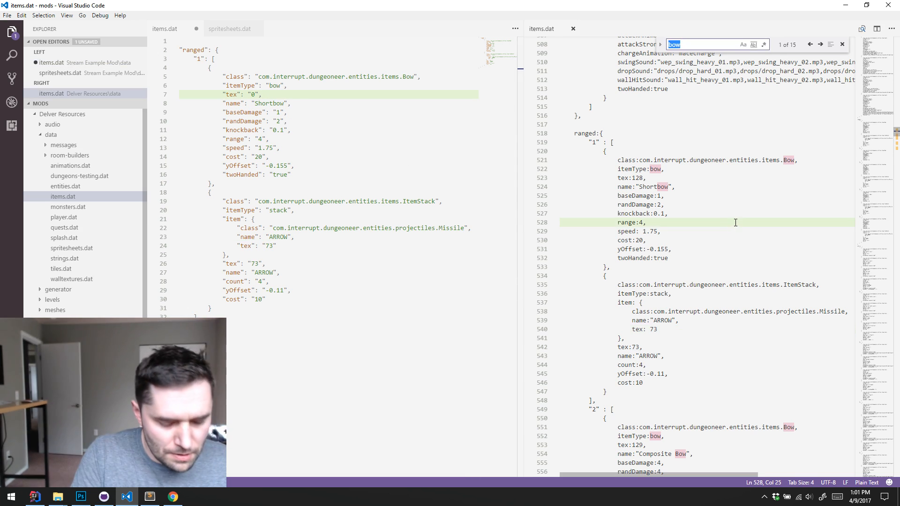
text(atlas)
scroll(708, 261, right, 2)
drag(674, 258, 584, 257)
scroll(616, 237, right, 1)
key(ctrl+c)
Paste the spriteAtlas line below the Shortbow's tex property in the mod's items.dat and set its value to "shuriken"
click(331, 93)
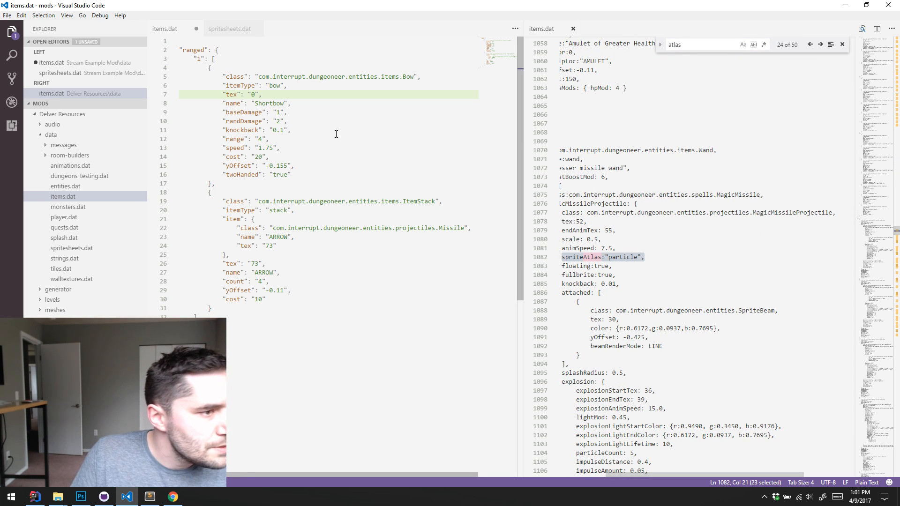
key(Return)
key(ctrl+v)
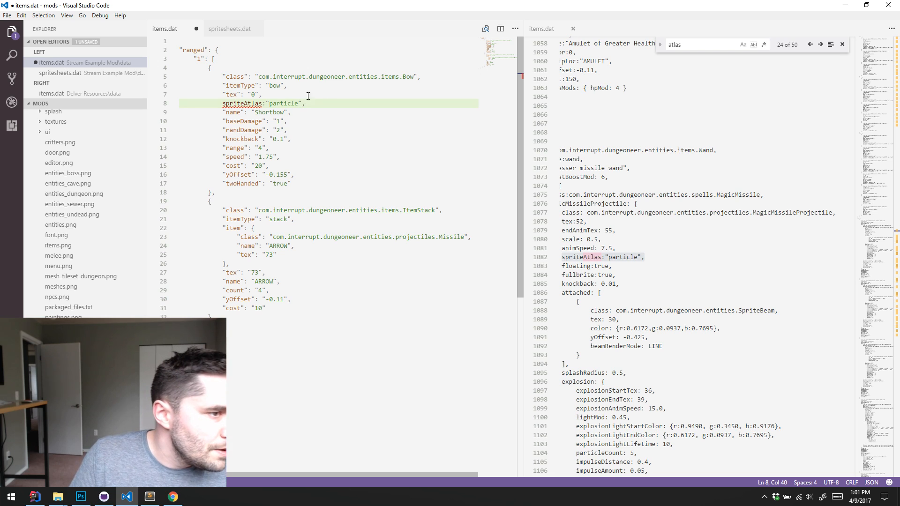
double_click(282, 104)
text(shado)
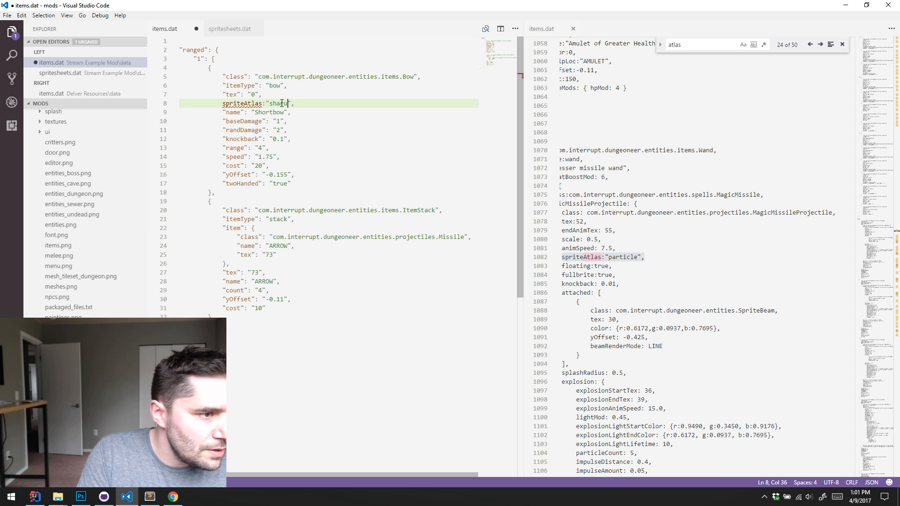
key(BackSpace)
key(BackSpace)
key(BackSpace)
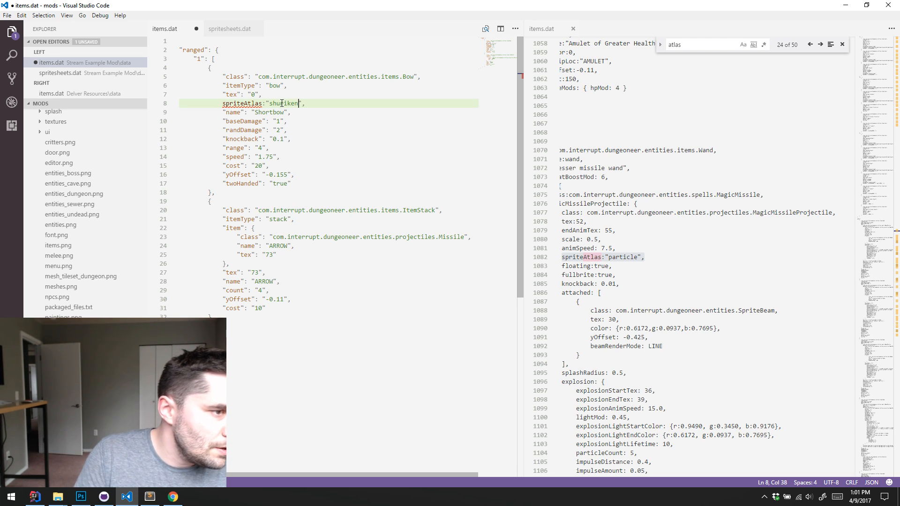
Enclose the Shortbow's spriteAtlas key in double quotes
text(")
key(Right)
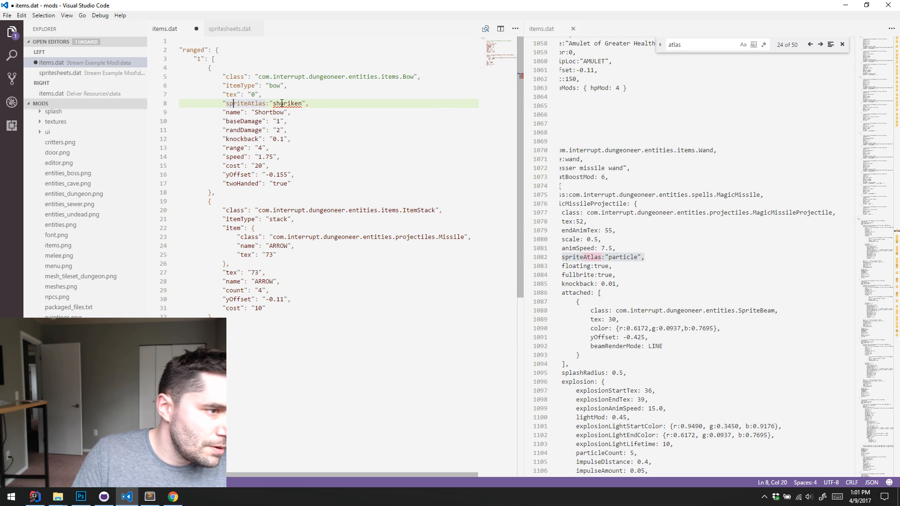
text(")
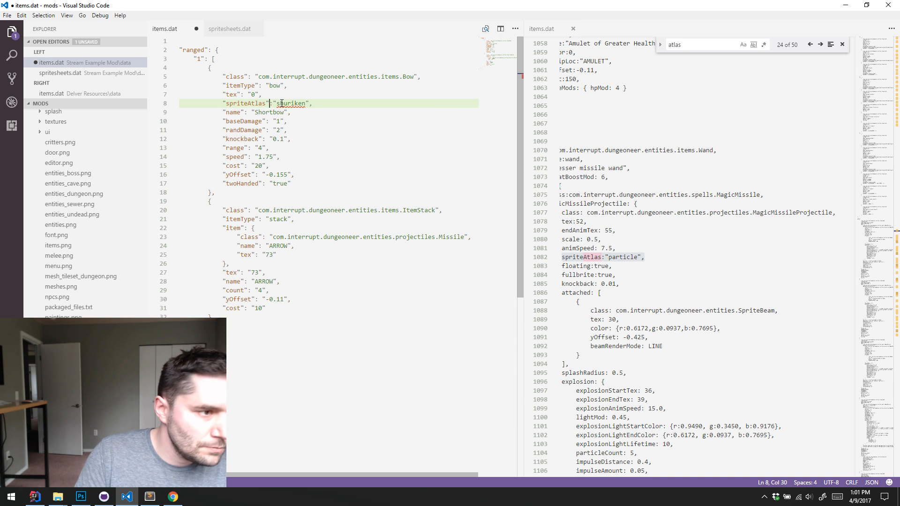
Copy the Shortbow's "spriteAtlas":"shuriken" line and paste it below the outer tex property of the ARROW stack
shift+click(220, 103)
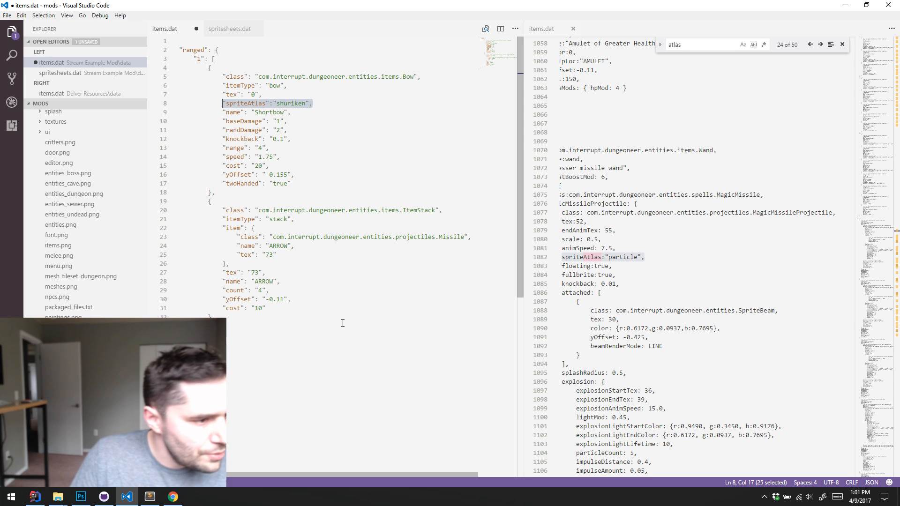
click(311, 255)
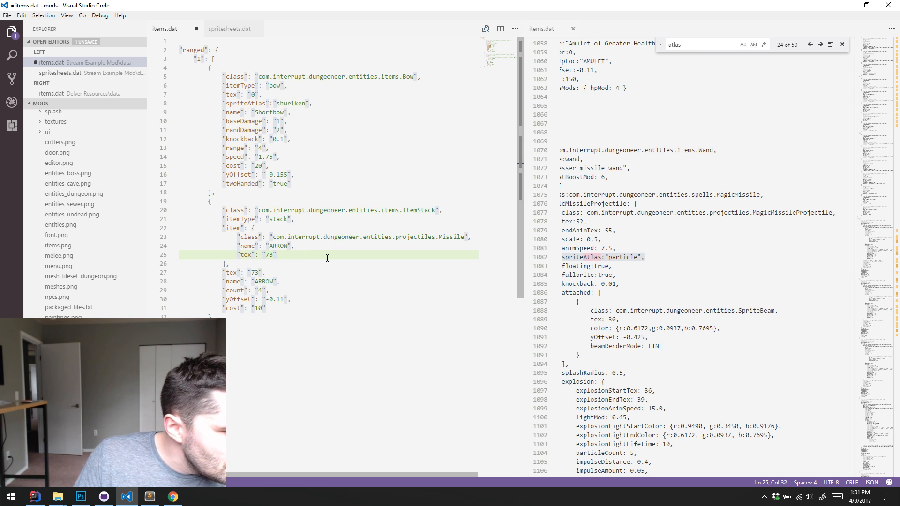
click(323, 272)
key(Return)
key(ctrl+v)
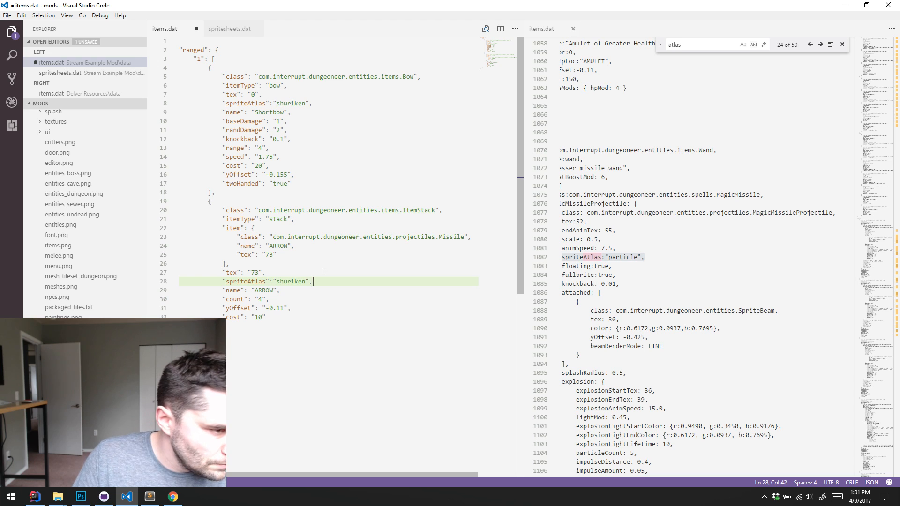
Add the same spriteAtlas line below tex in the nested Missile item, put a comma after the tex value, and save the file
click(306, 257)
key(Return)
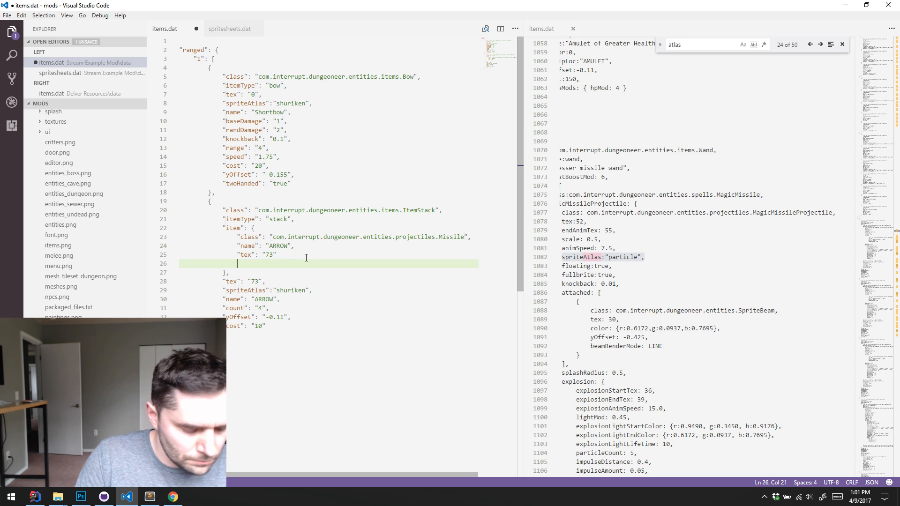
key(ctrl+v)
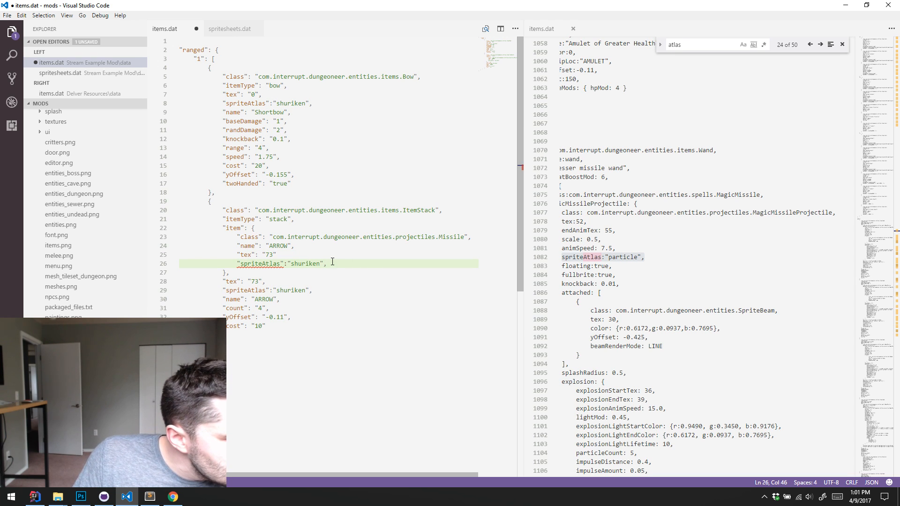
click(322, 257)
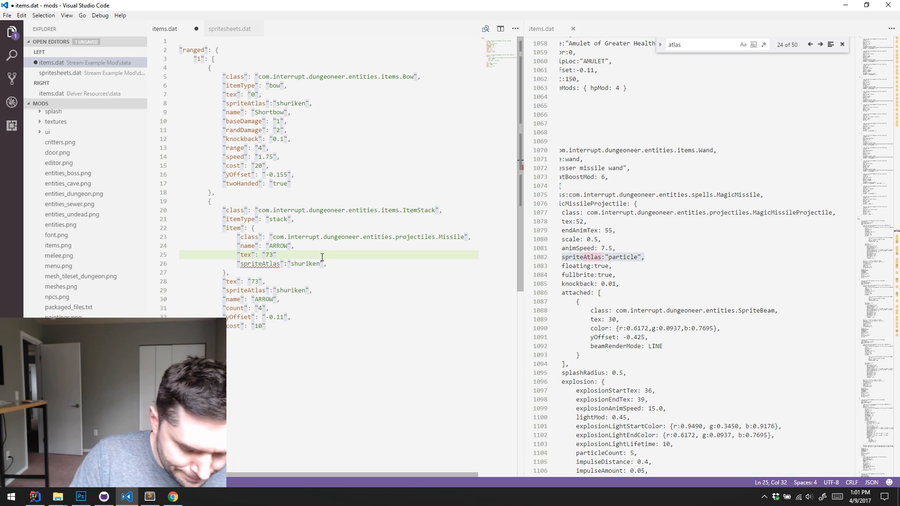
text(,)
key(ctrl+s)
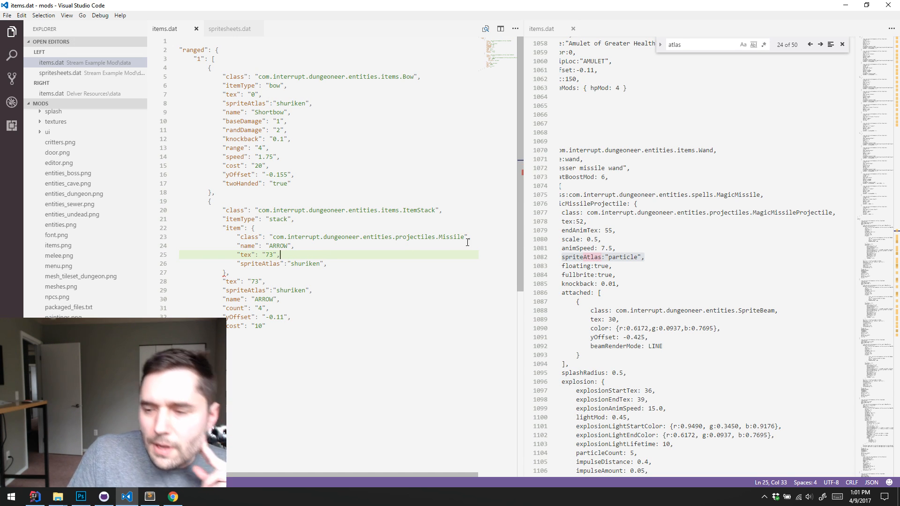
Remove the trailing comma after the nested Missile item's "spriteAtlas":"shuriken" property
click(319, 230)
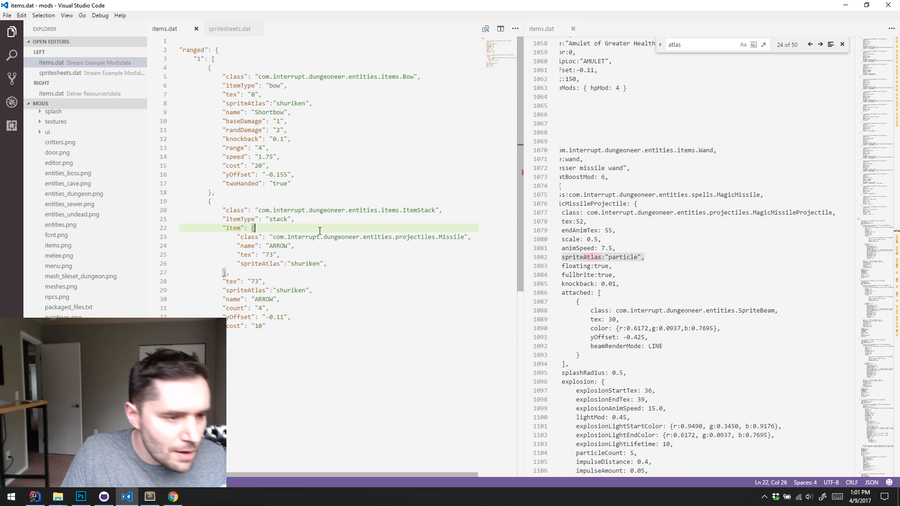
click(376, 273)
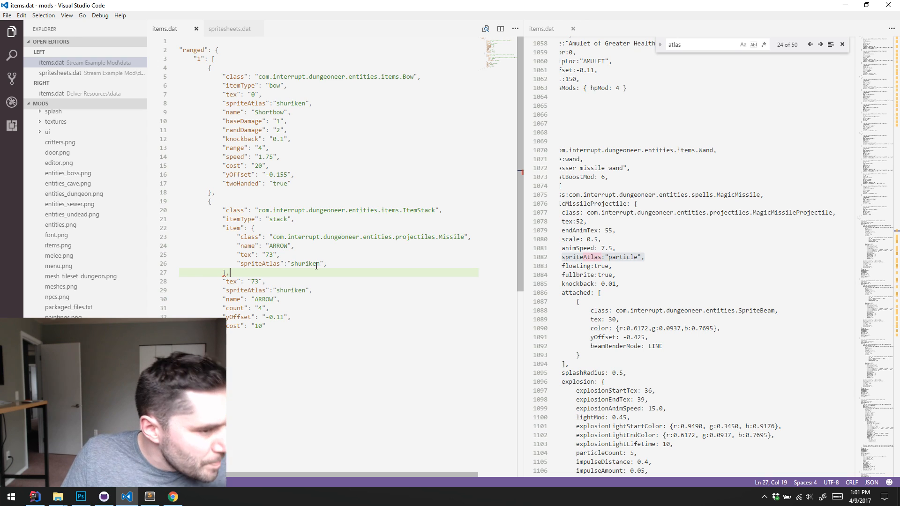
click(367, 260)
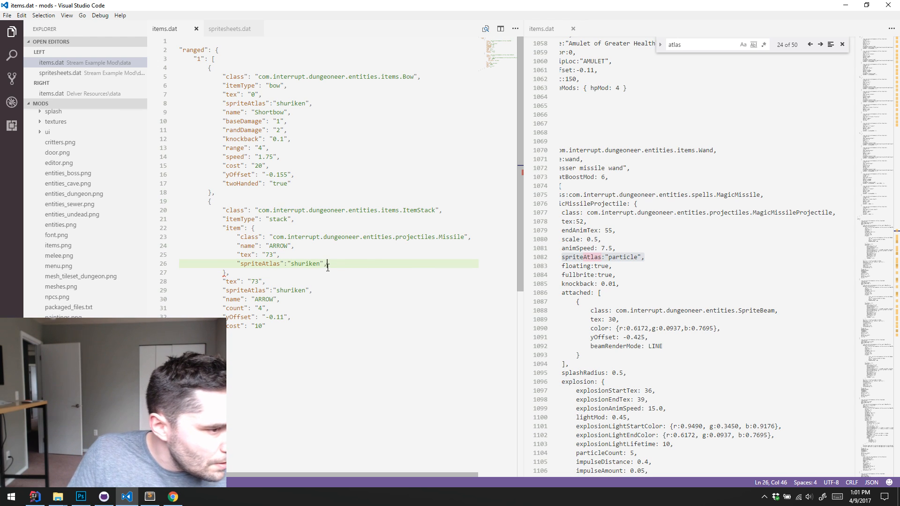
click(353, 279)
click(360, 273)
click(362, 263)
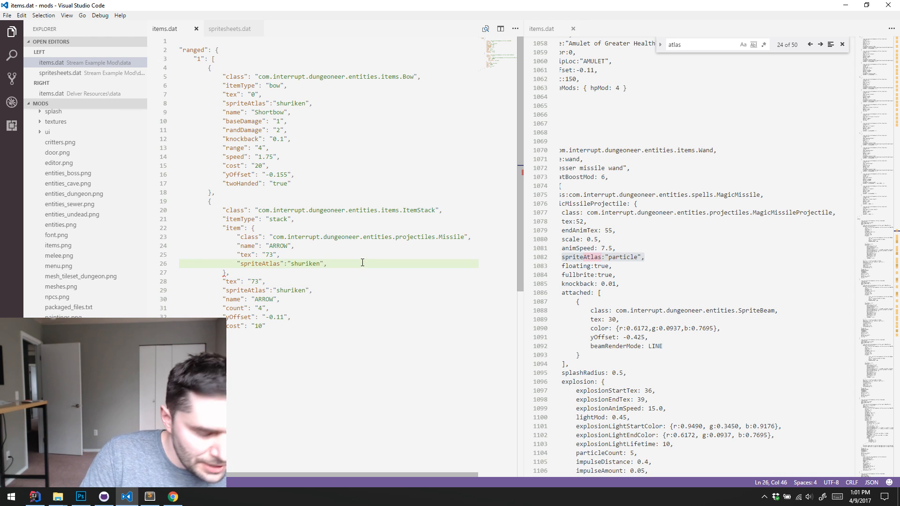
key(BackSpace)
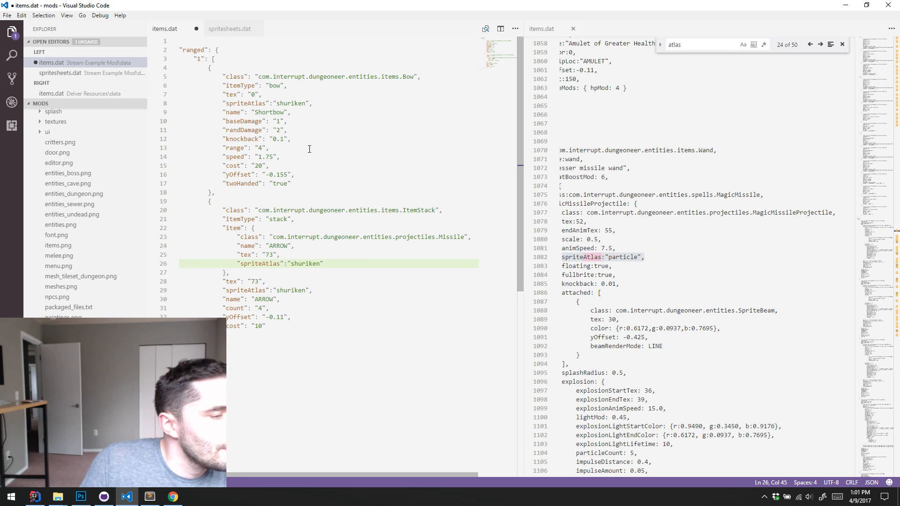
Change the name value of the Shortbow entry in items.dat to "Shuriken"
click(355, 183)
click(344, 103)
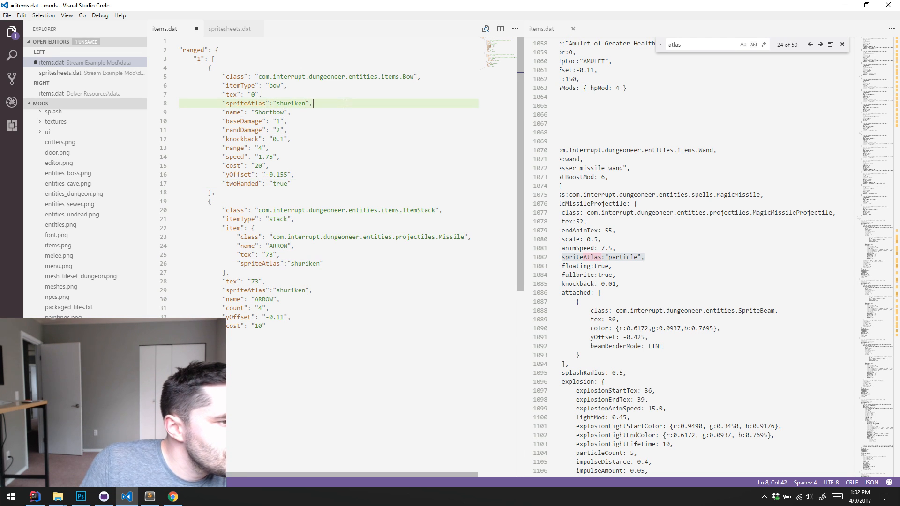
click(342, 112)
double_click(274, 112)
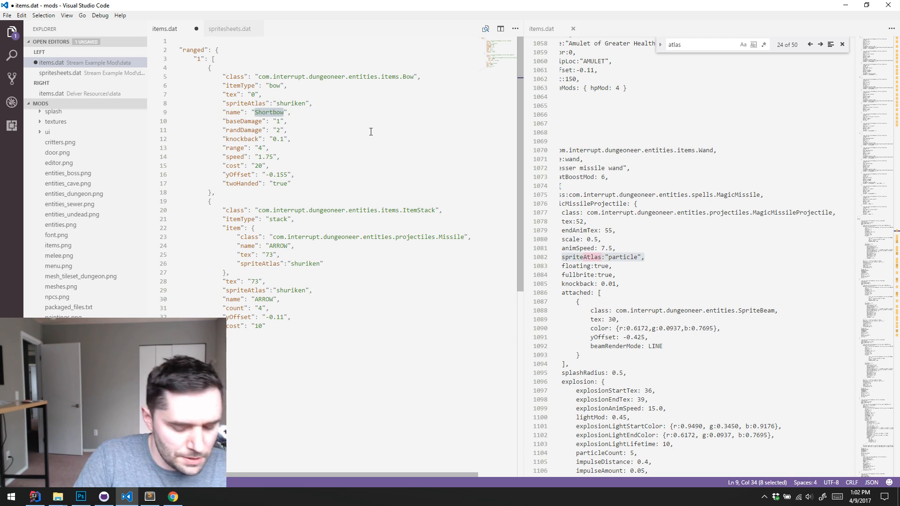
text(Sh)
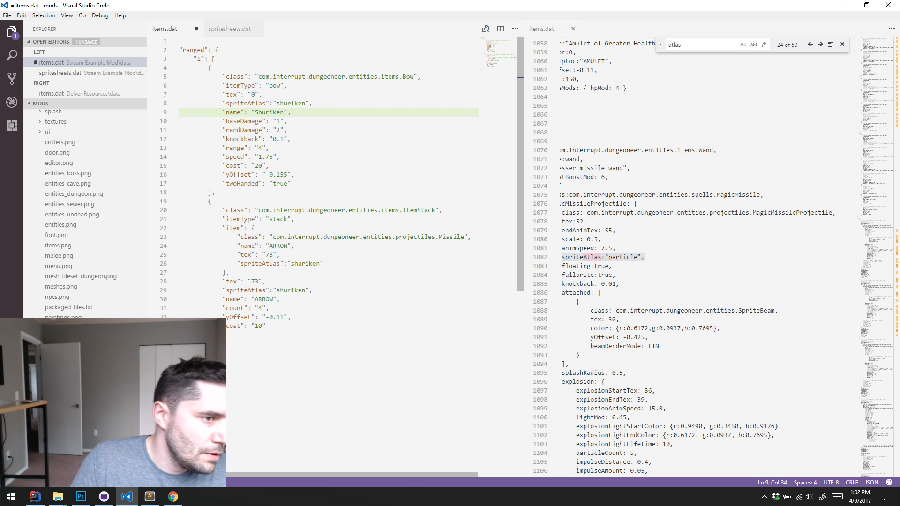
click(371, 131)
click(336, 140)
click(349, 165)
click(358, 174)
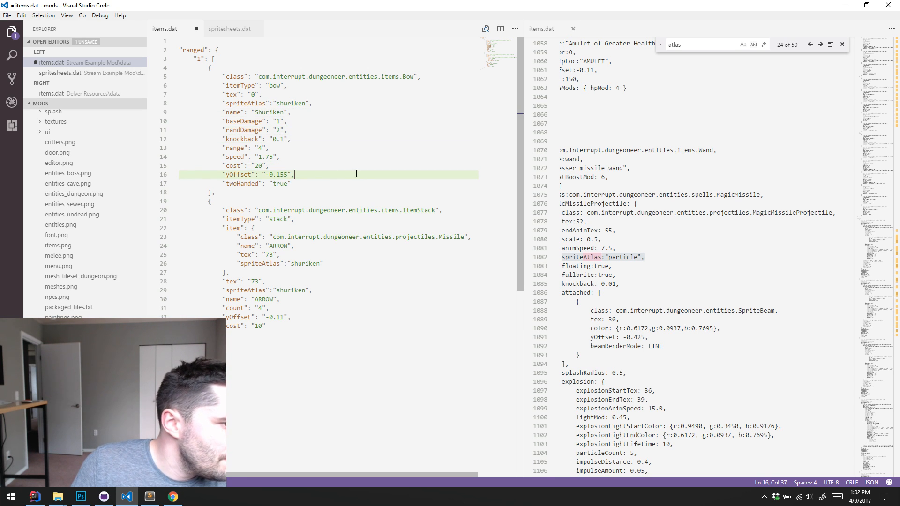
click(368, 181)
click(351, 139)
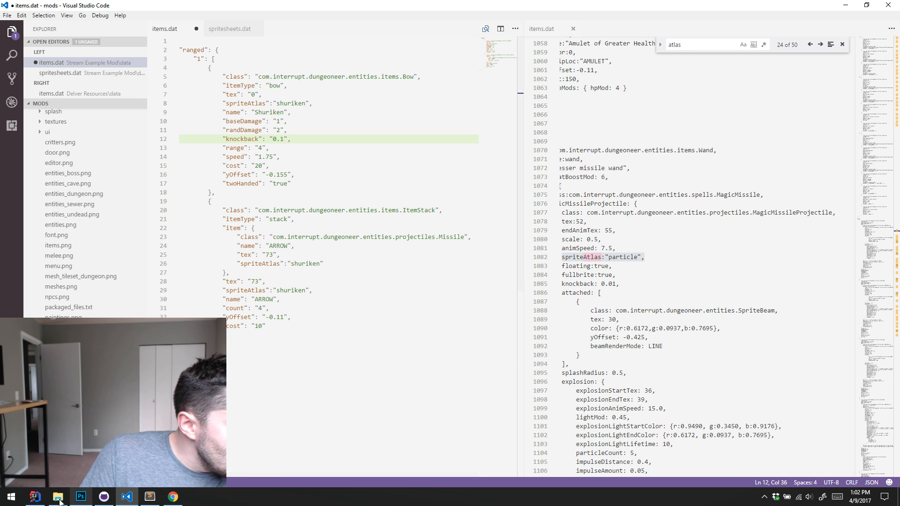
Switch to IntelliJ IDEA, examine the getAmmo method in Bow.java, and return to items.dat in Visual Studio Code
click(37, 501)
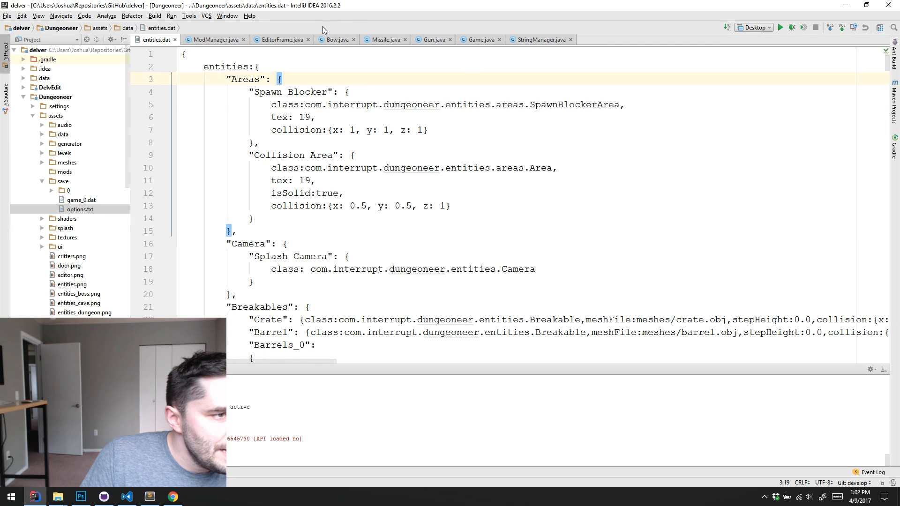
click(345, 42)
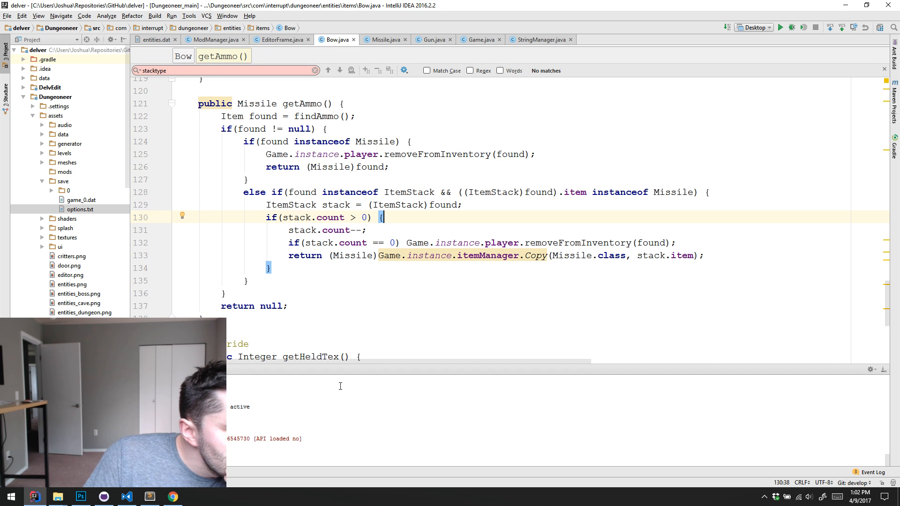
click(845, 5)
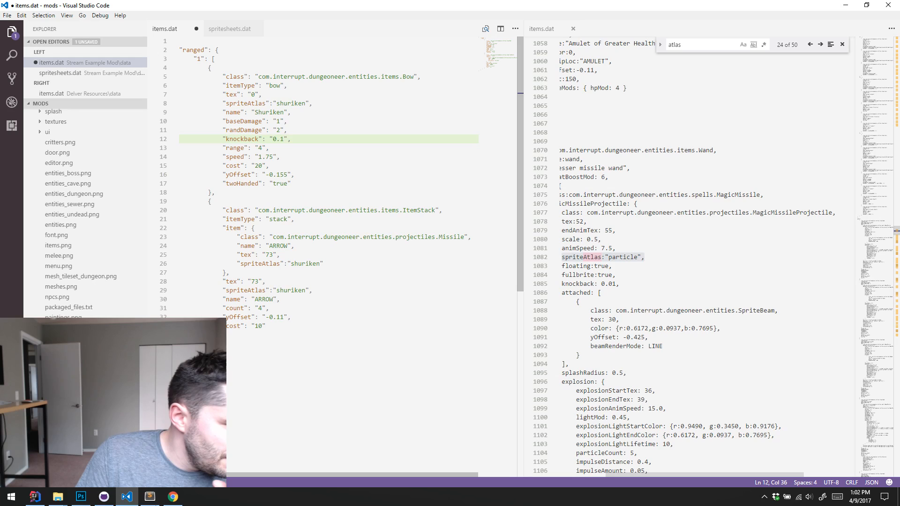
click(34, 496)
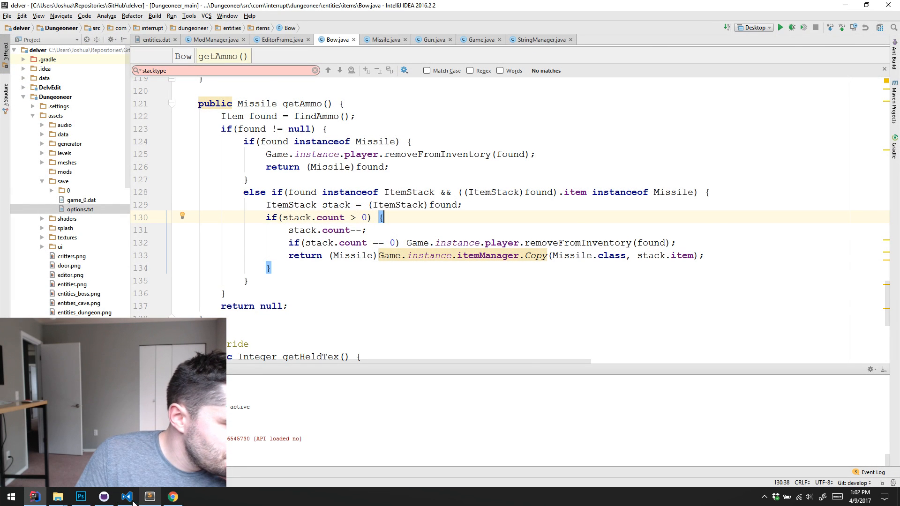
click(131, 501)
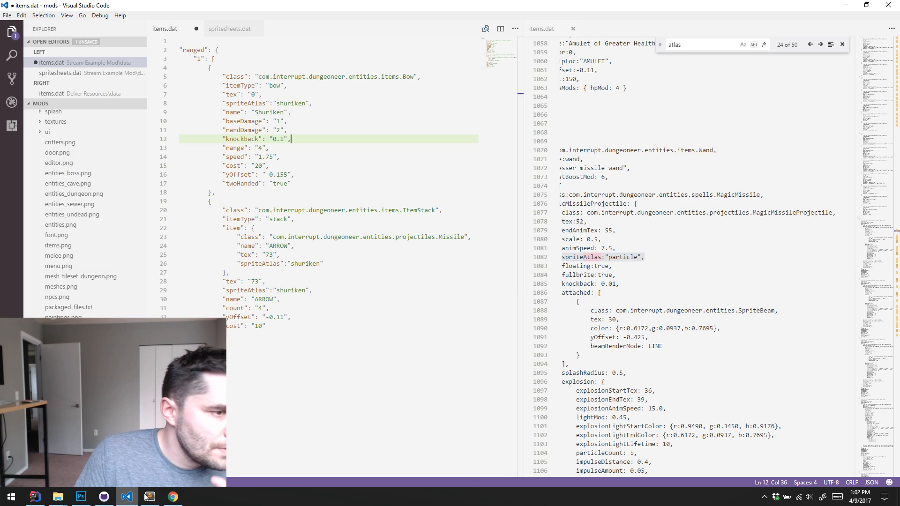
Set both ARROW names, in the nested Missile item and in its enclosing stack, to "SHURIKEN" and save items.dat
double_click(278, 245)
text(SHURIKEN)
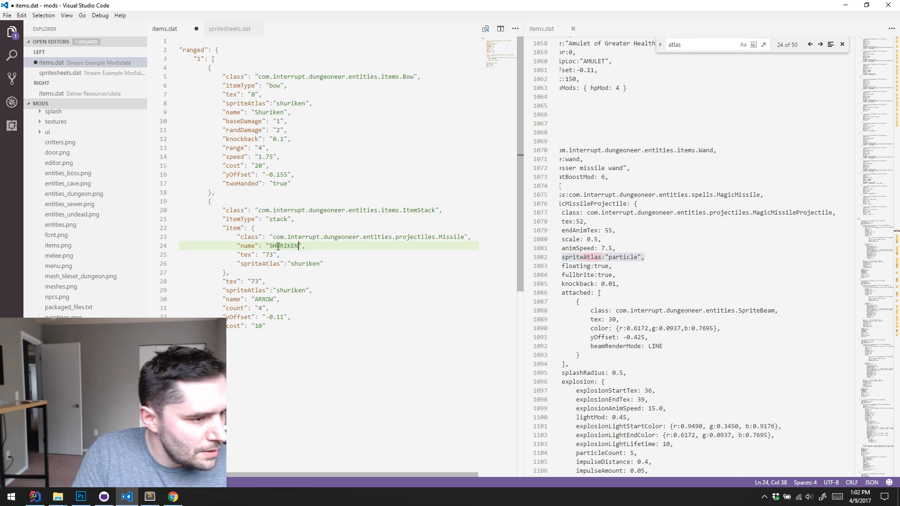
double_click(261, 298)
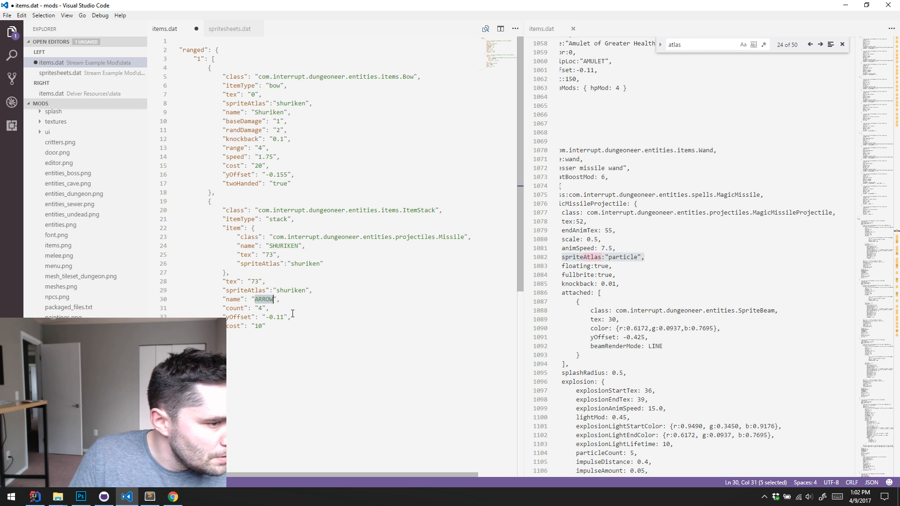
text(HURIKEN)
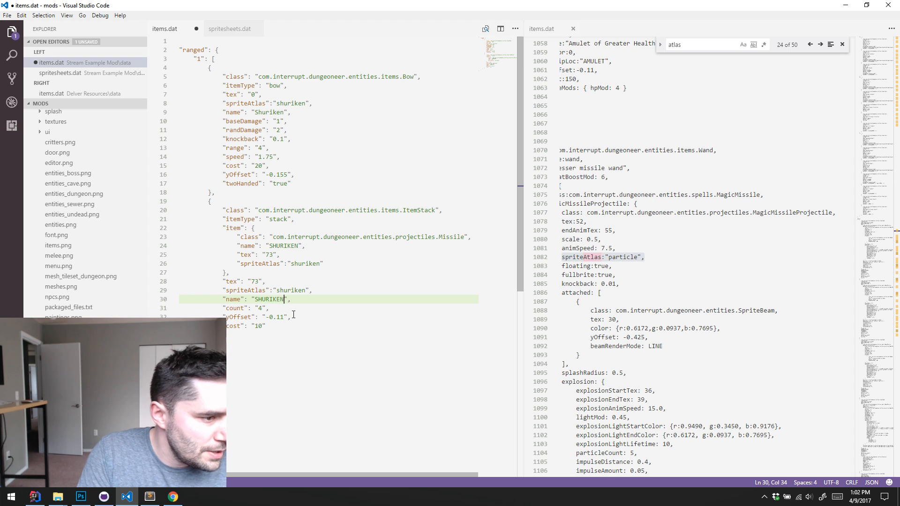
click(325, 320)
click(319, 181)
click(339, 166)
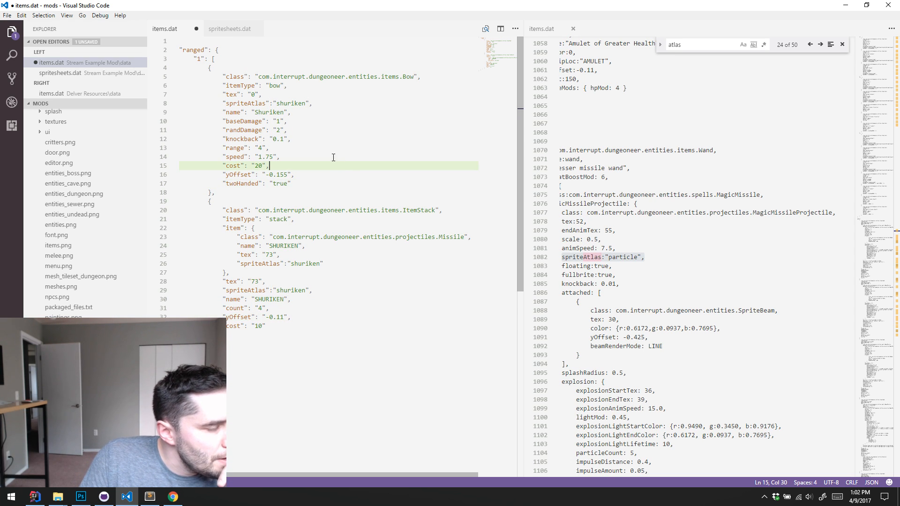
click(343, 121)
click(346, 103)
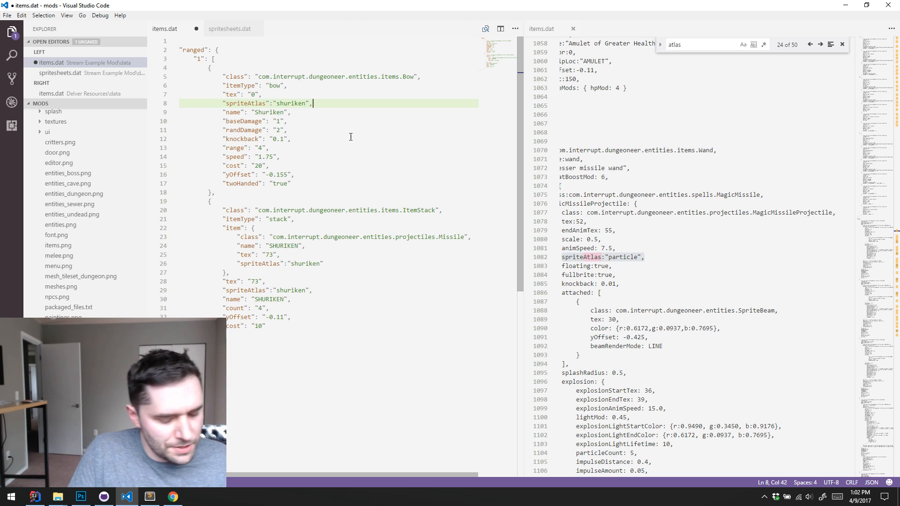
key(ctrl+s)
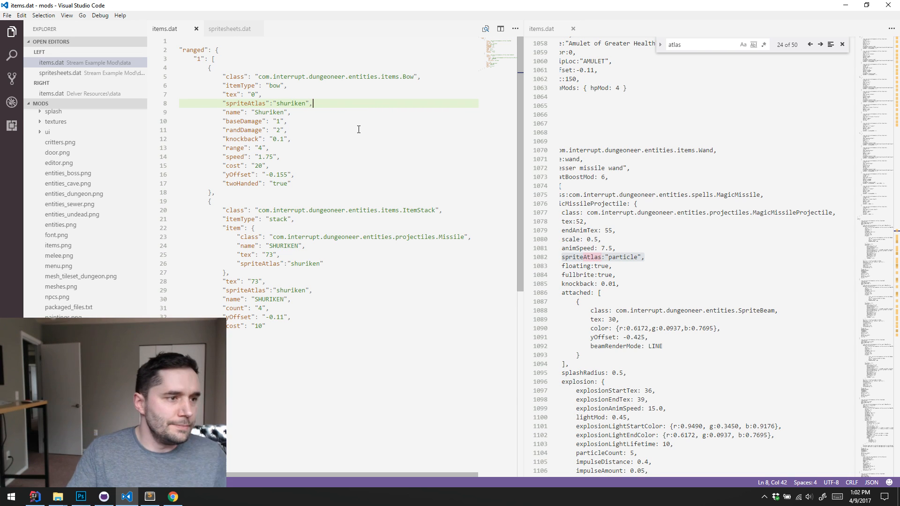
Collapse the Delver Resources and Stream Example Mod folders in the project's file tree
scroll(82, 143, up, 5)
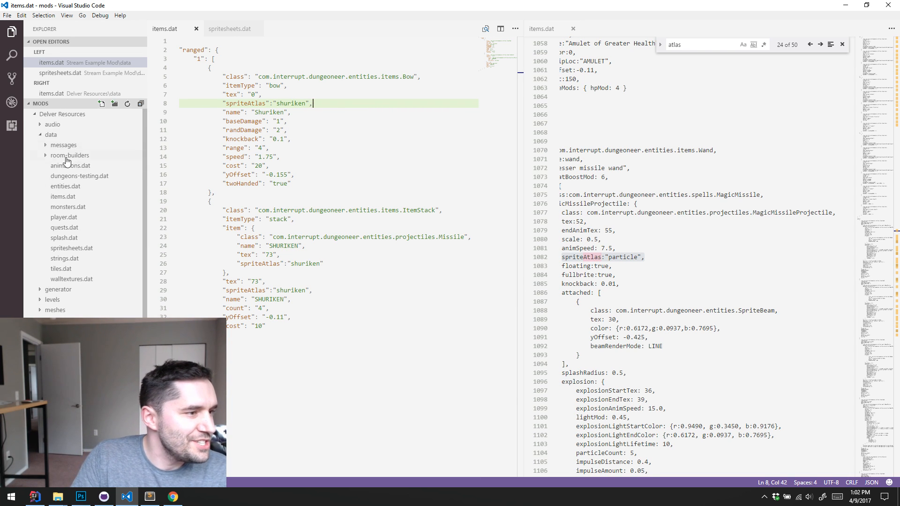
click(34, 116)
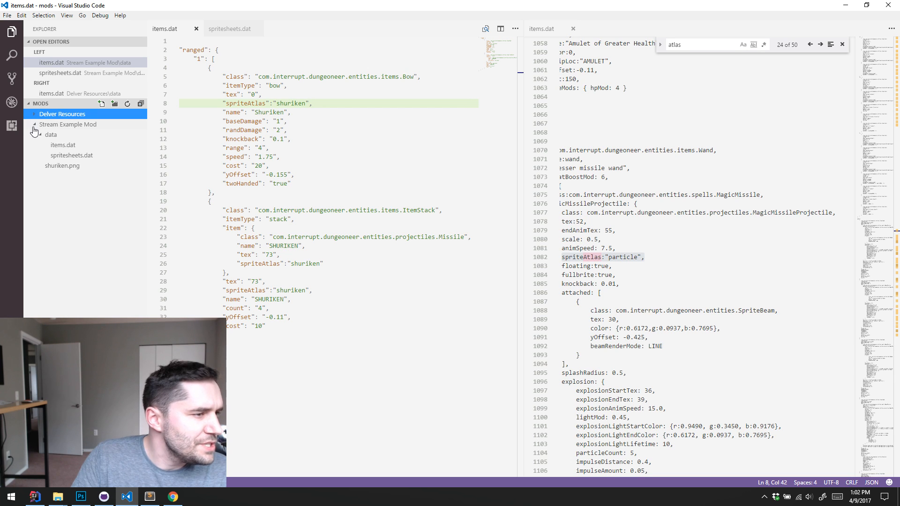
click(34, 124)
right_click(66, 123)
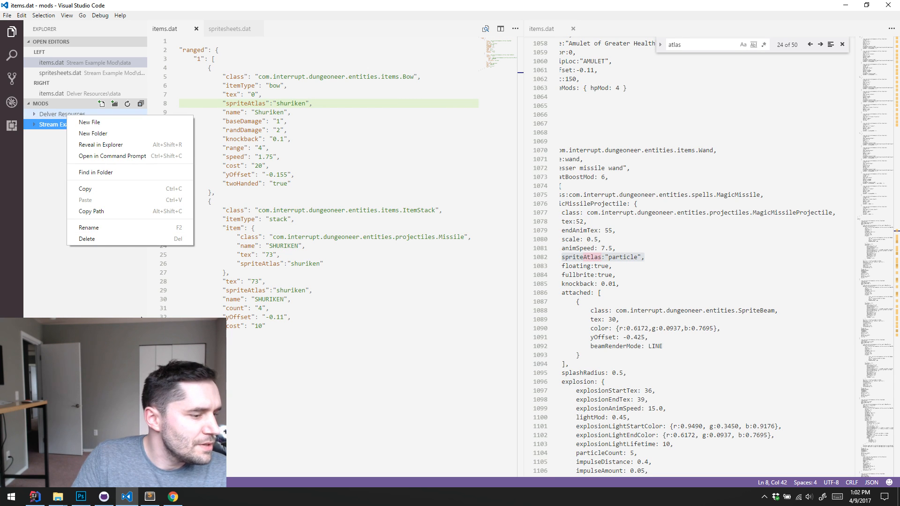
Switch to File Explorer, go up to Delver's mods folder, and try to delete the Delver Resources folder
click(58, 496)
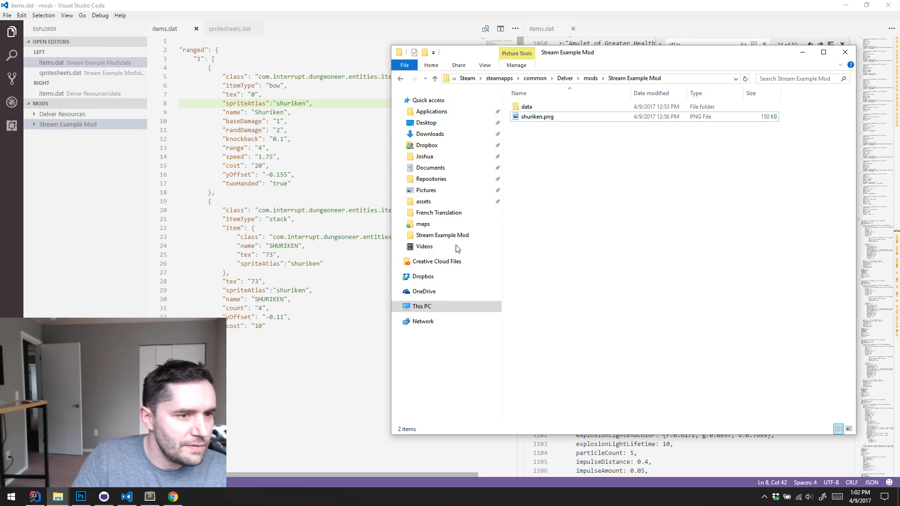
click(590, 78)
click(541, 107)
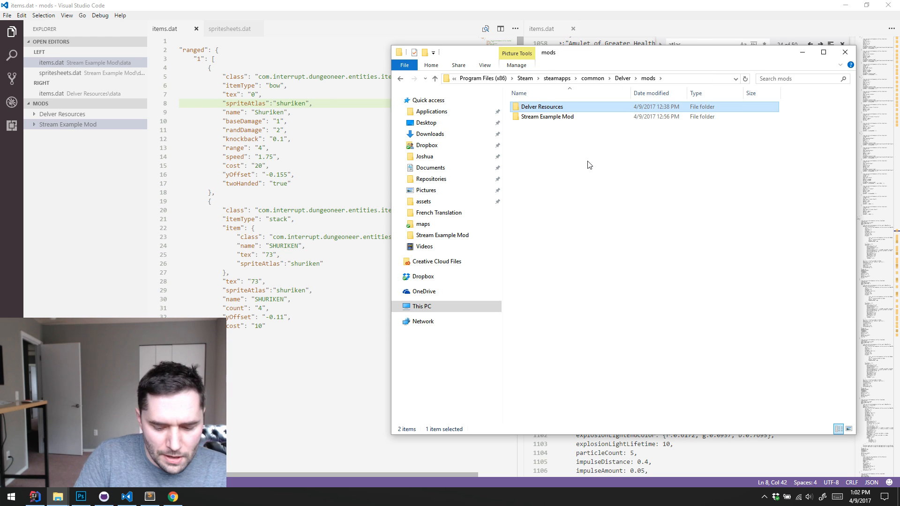
key(Delete)
key(Return)
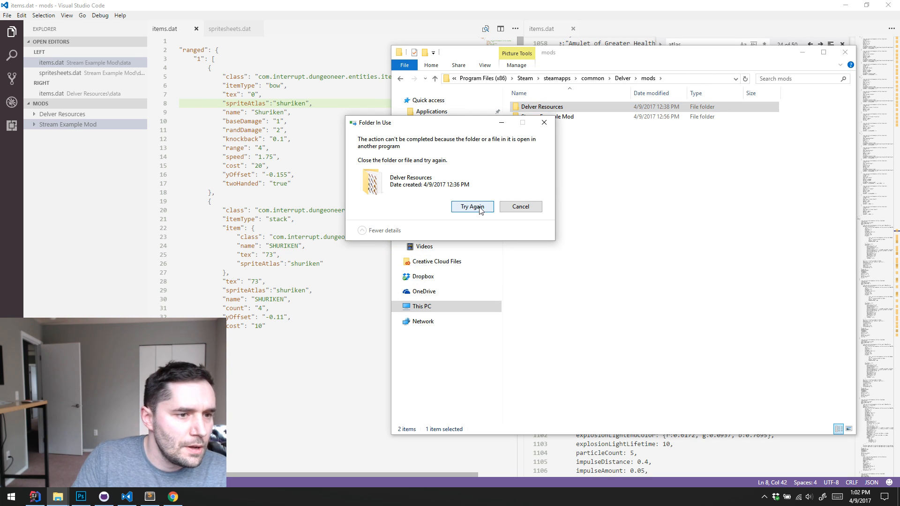
Close Visual Studio Code and retry the deletion of the Delver Resources folder
click(882, 6)
click(473, 207)
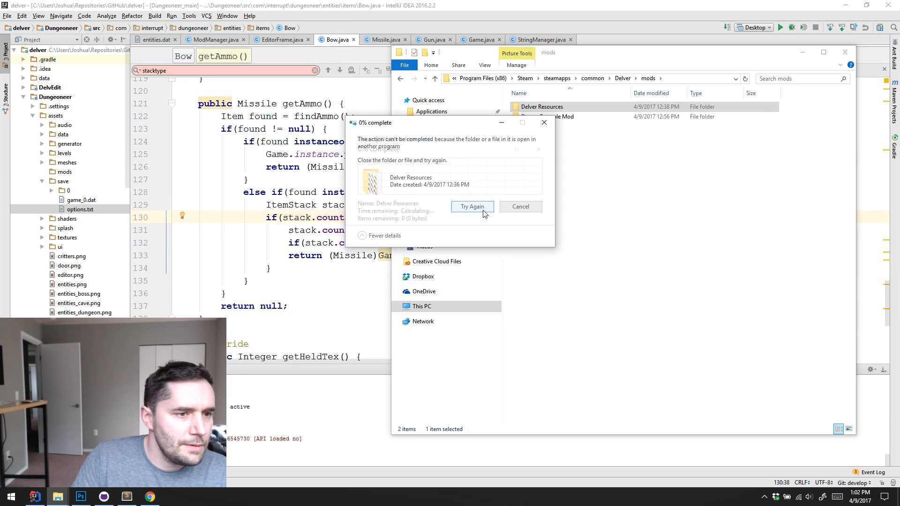
click(614, 234)
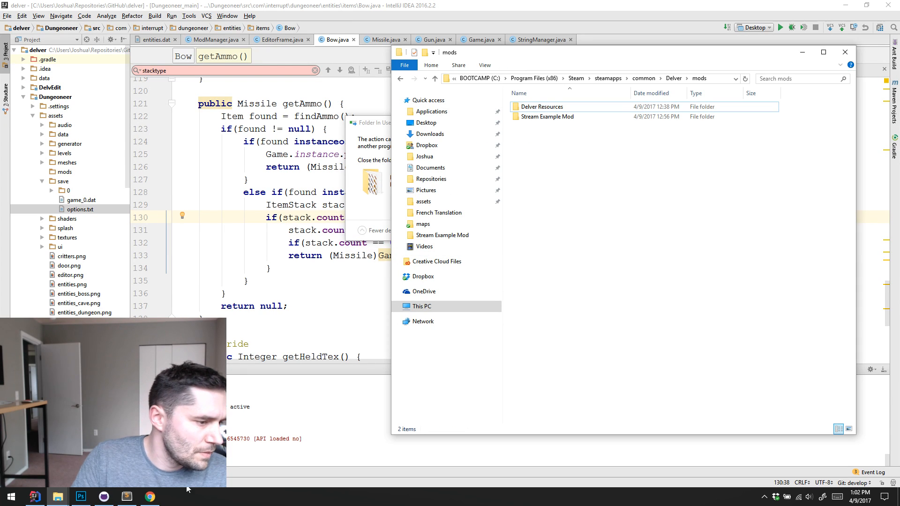
Close items.png in Photoshop, try again to delete the Delver Resources folder in File Explorer, and cancel the retry
click(81, 496)
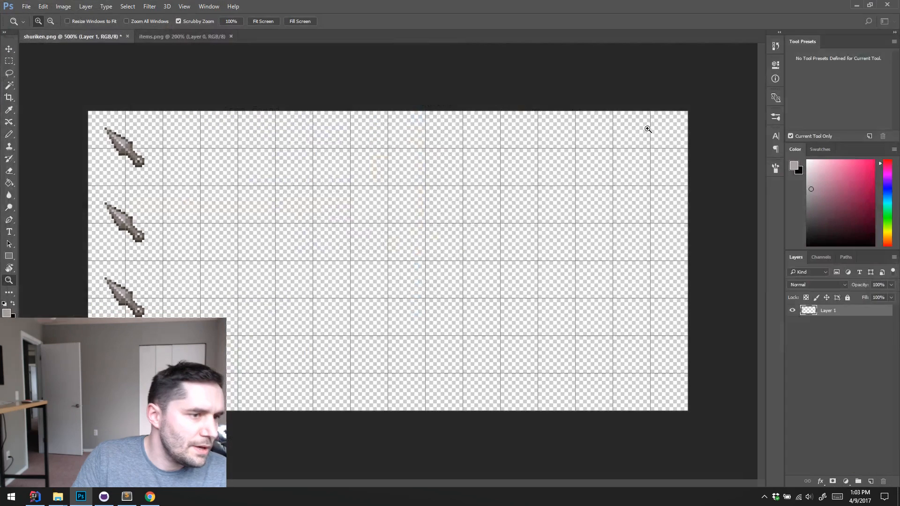
click(231, 36)
click(856, 5)
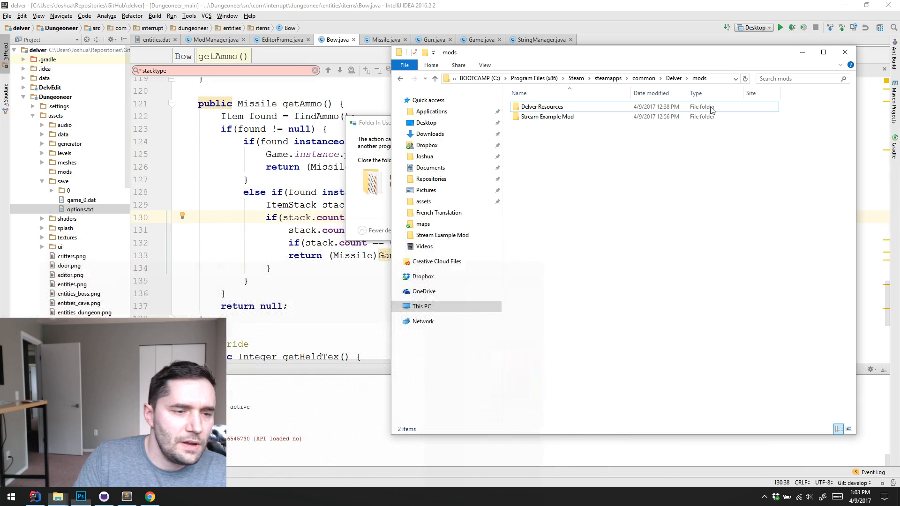
click(544, 107)
key(Delete)
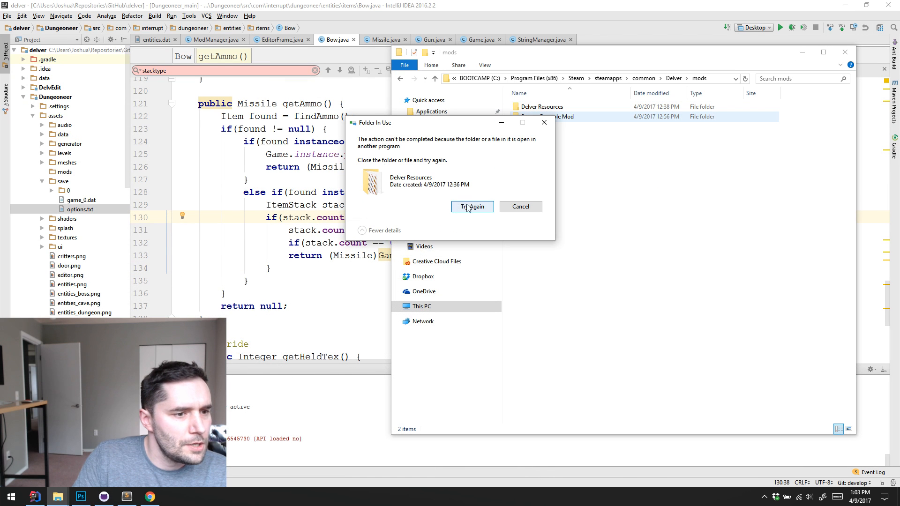
click(472, 207)
click(520, 206)
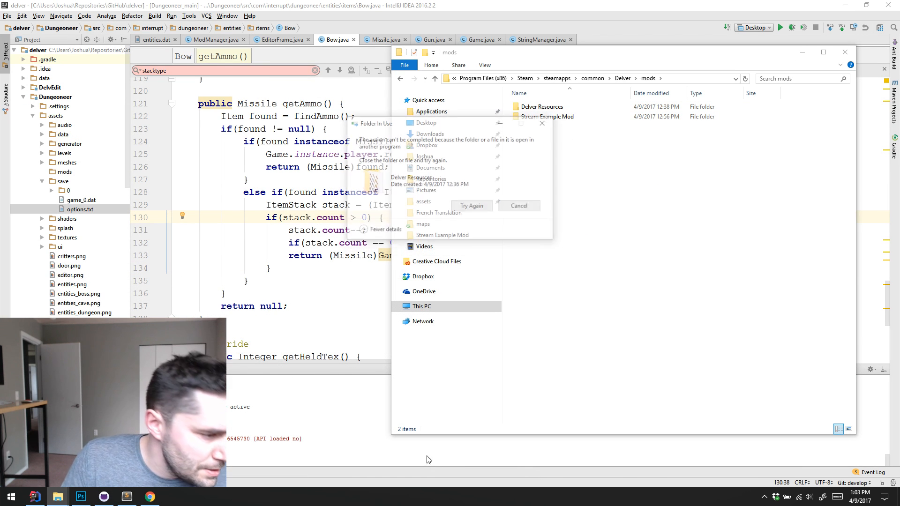
Quit Photoshop and delete the Delver Resources folder from the mods folder in File Explorer
click(81, 496)
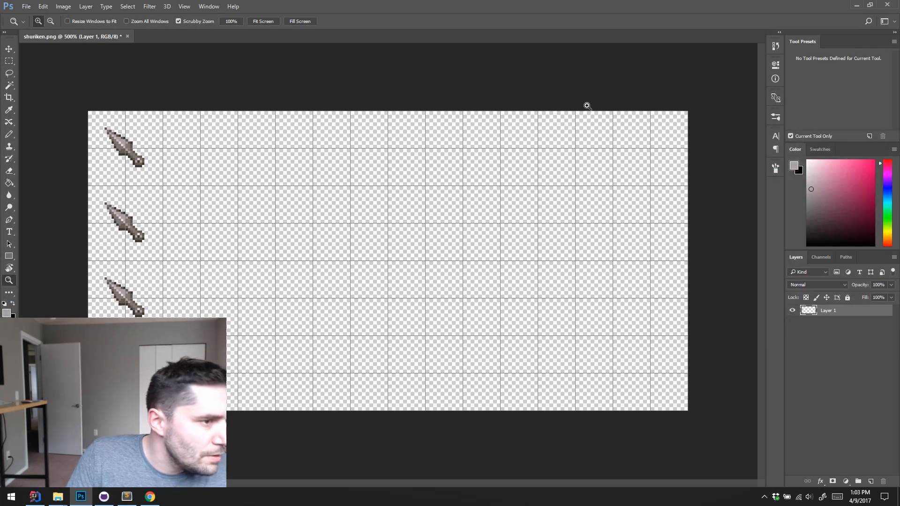
click(887, 5)
click(454, 188)
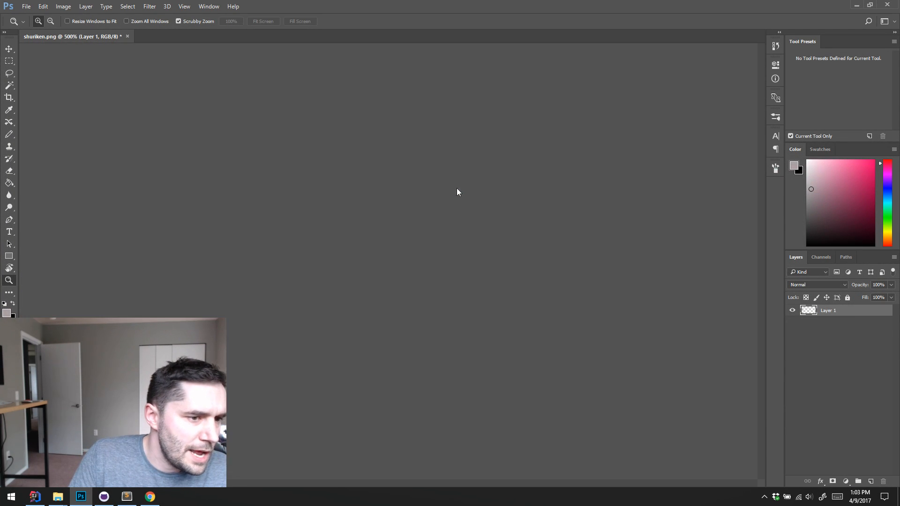
click(545, 111)
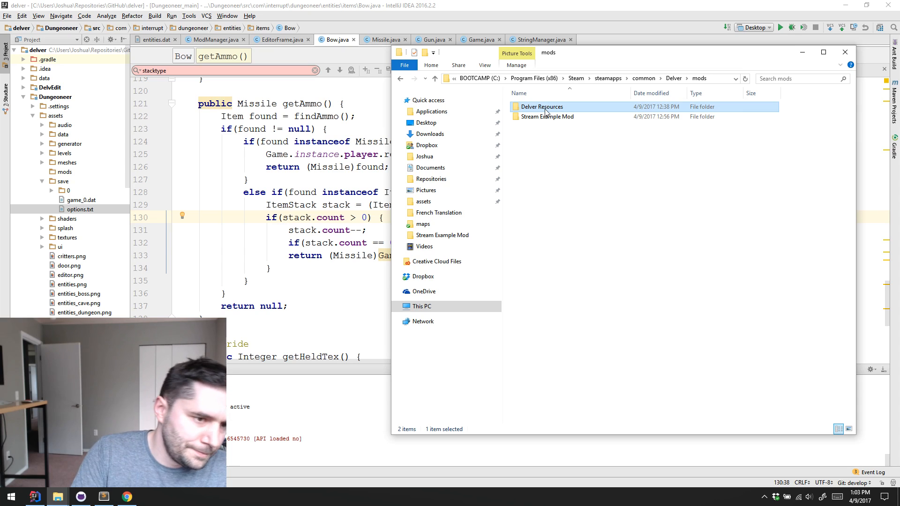
key(Delete)
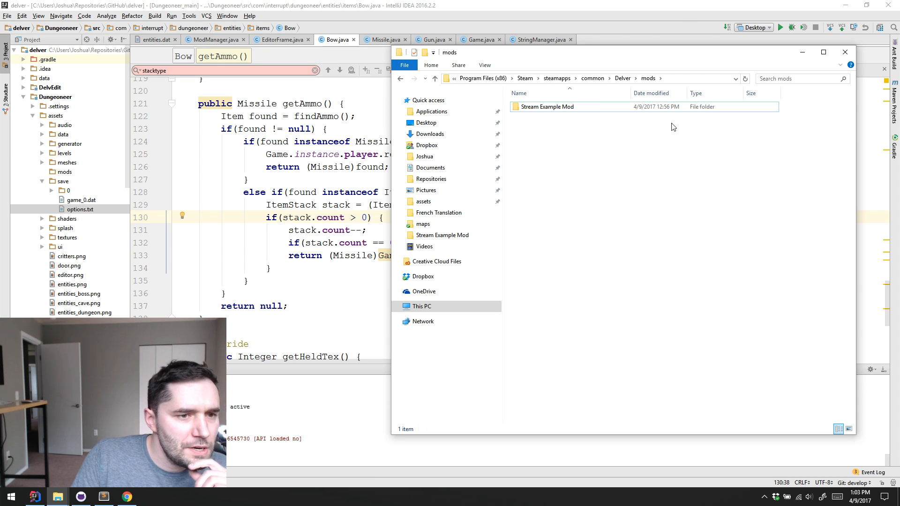
Launch Delver, maximize the game window, and continue past the title screen to the save slot selection
click(777, 30)
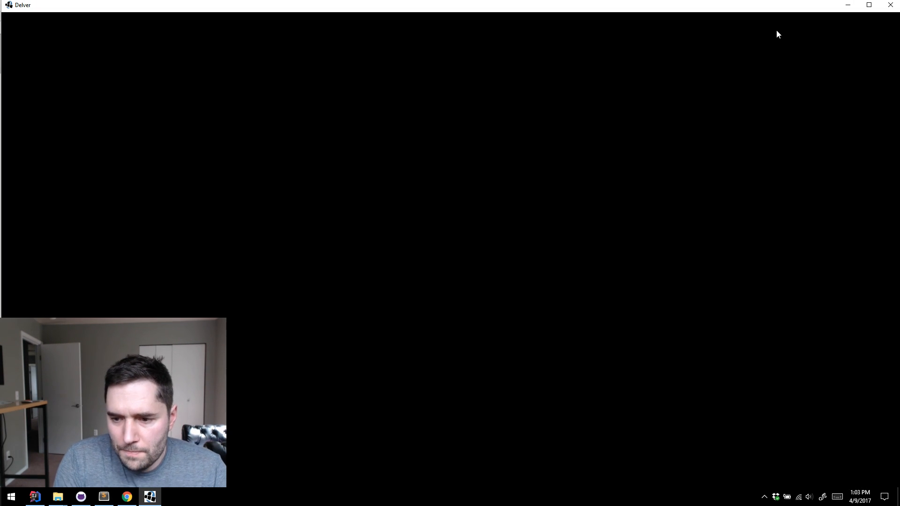
double_click(769, 8)
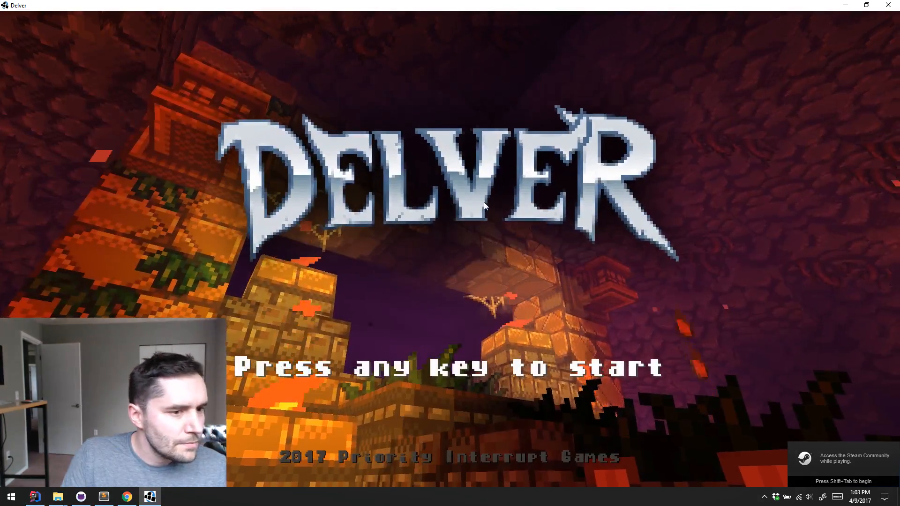
click(517, 199)
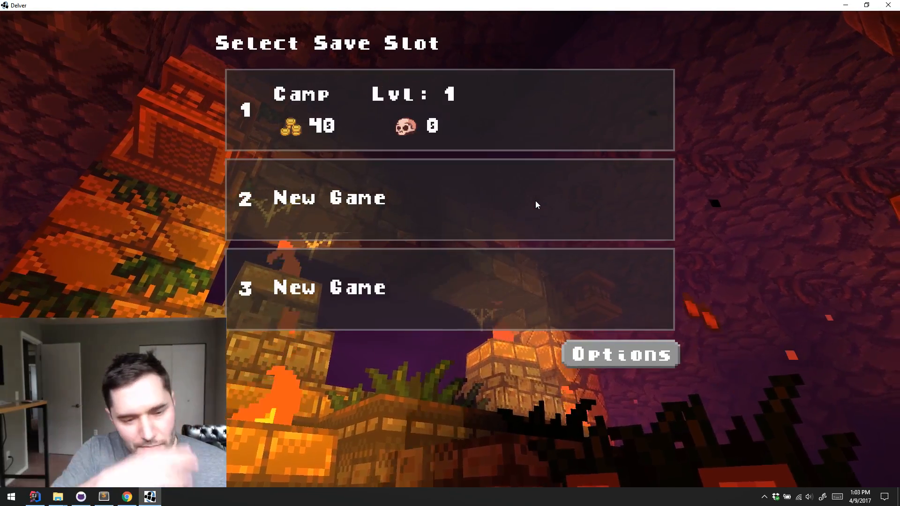
Select the Camp save in slot 1 and start playing it
click(530, 123)
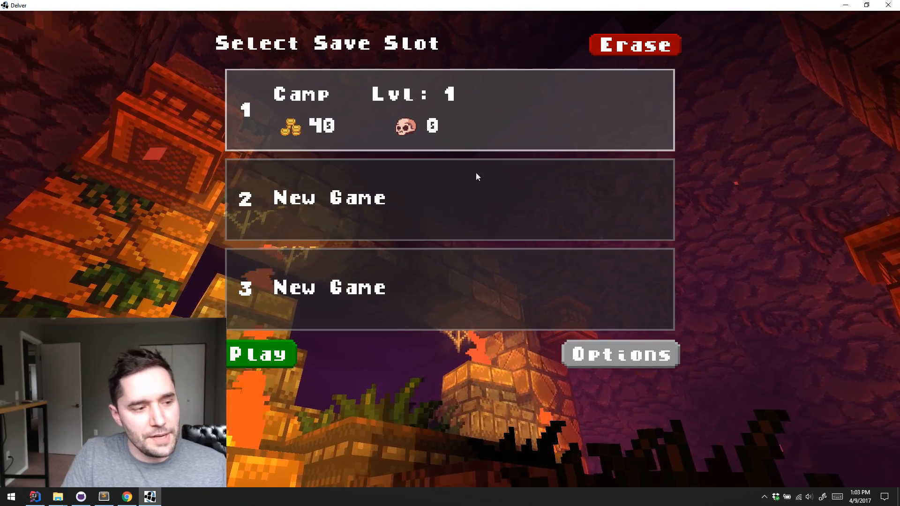
click(560, 80)
click(280, 355)
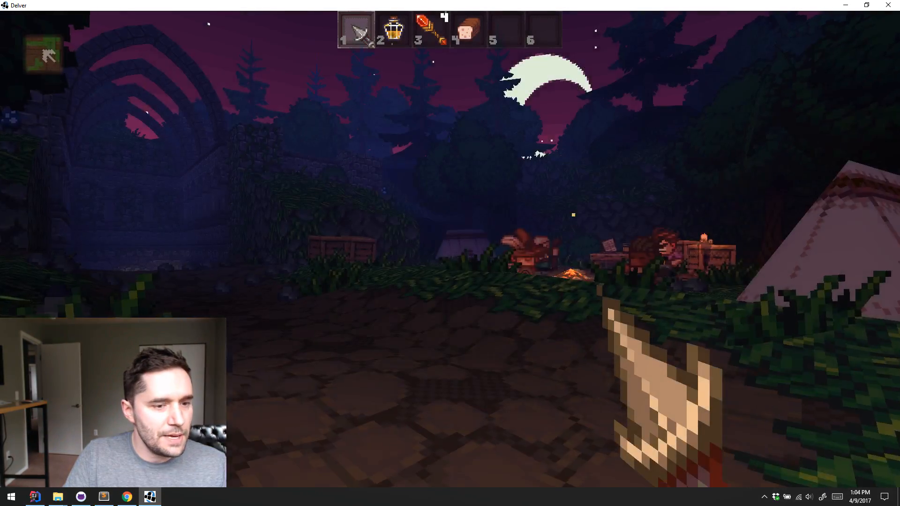
Check the tier 1 ranged items in the in-game debug menu for the custom shuriken items, and close the list
key(w)
key(grave)
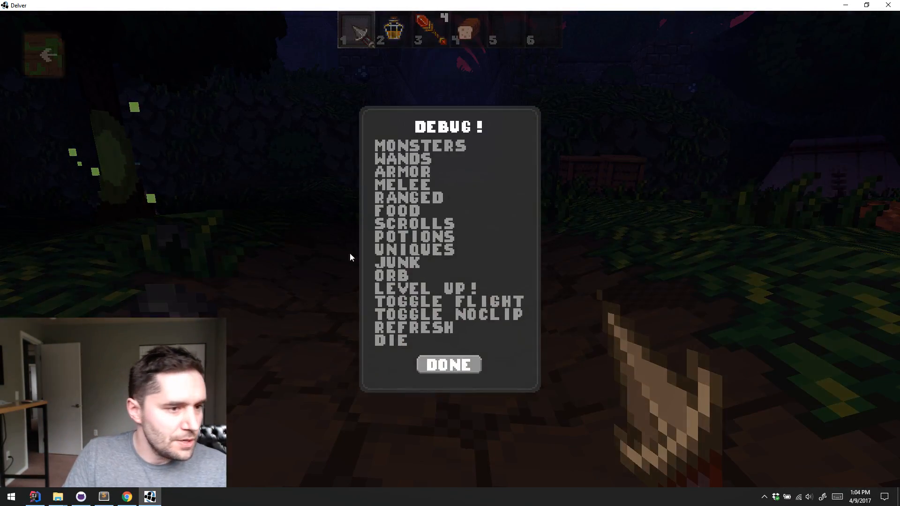
click(403, 195)
click(420, 216)
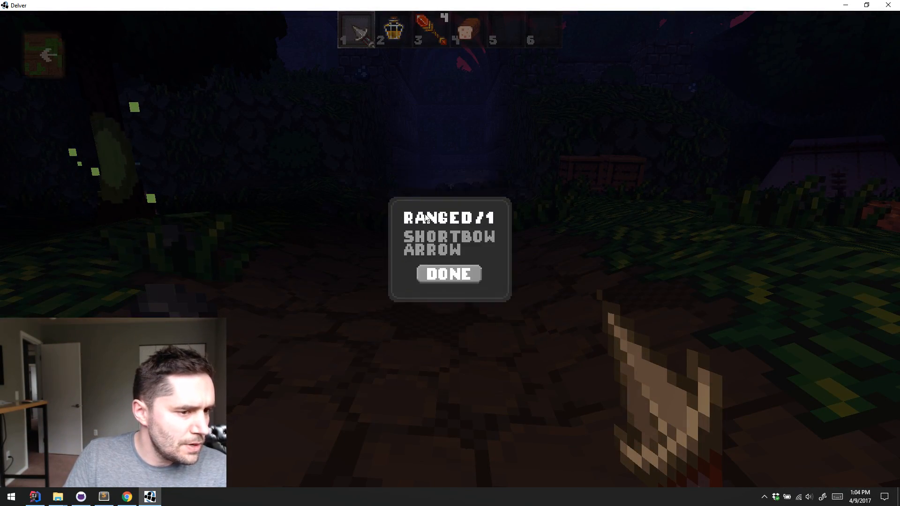
click(444, 289)
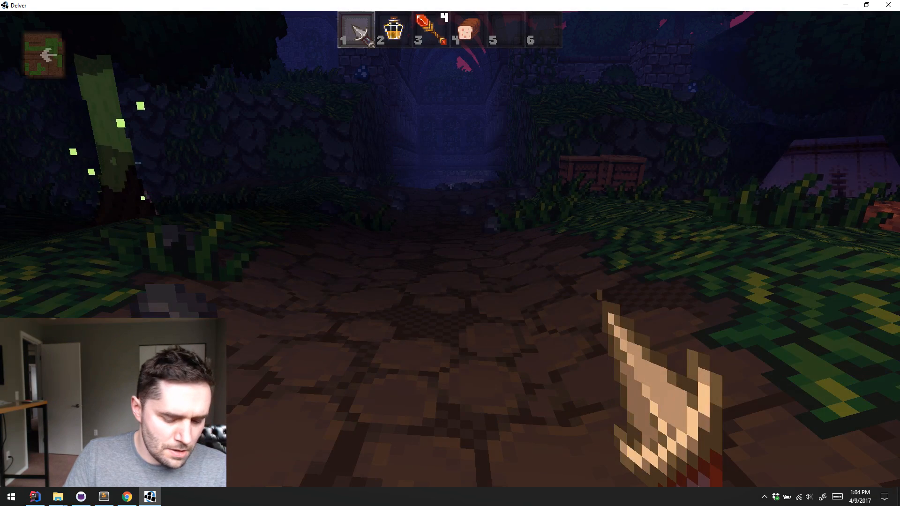
Reopen the in-game debug menu, switch to IntelliJ IDEA, and examine the console output for item loading problems
key(grave)
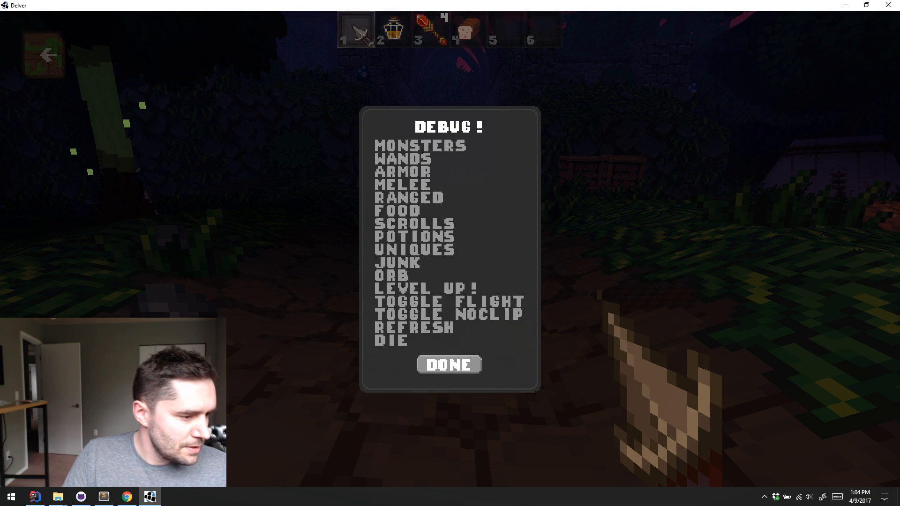
key(alt+Tab)
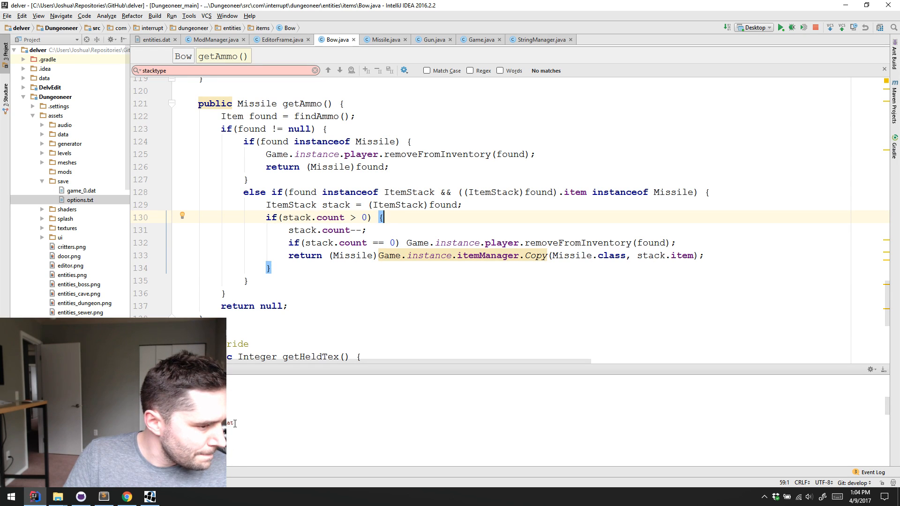
scroll(235, 424, up, 5)
scroll(235, 423, down, 2)
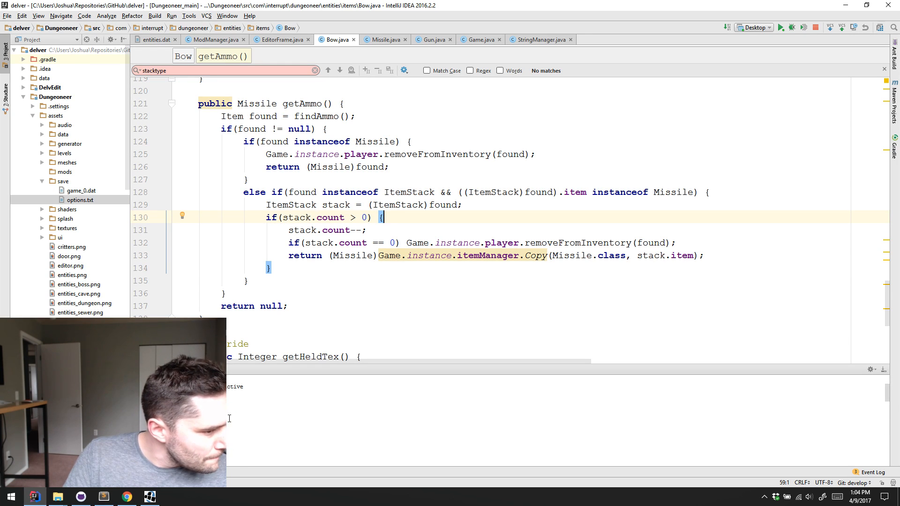
scroll(234, 411, down, 2)
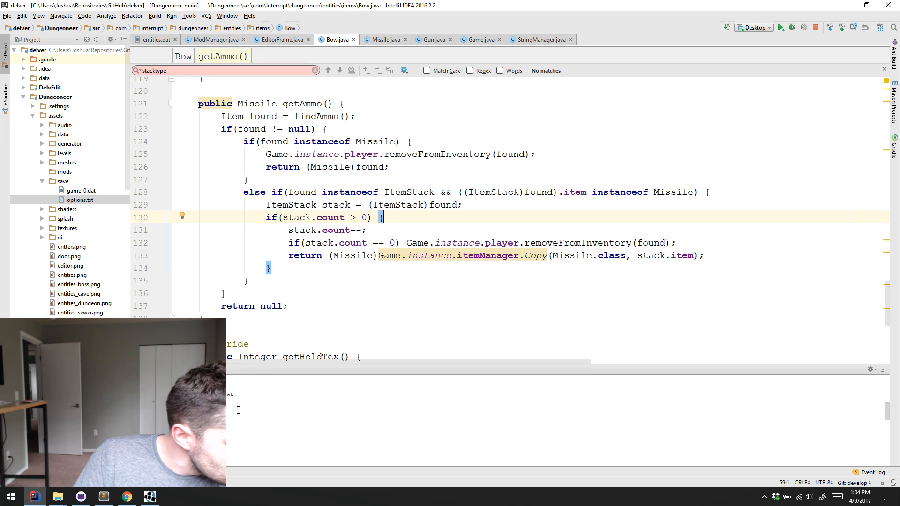
scroll(238, 410, down, 3)
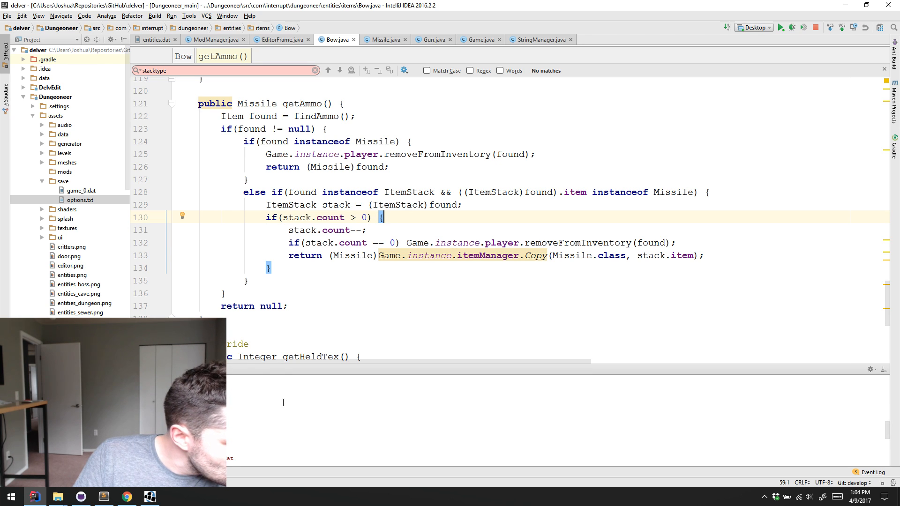
scroll(283, 403, down, 3)
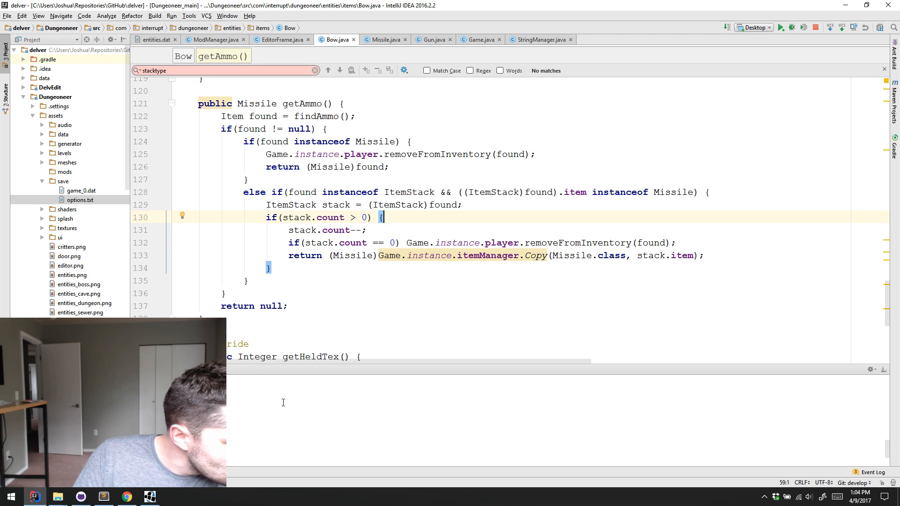
scroll(283, 403, down, 2)
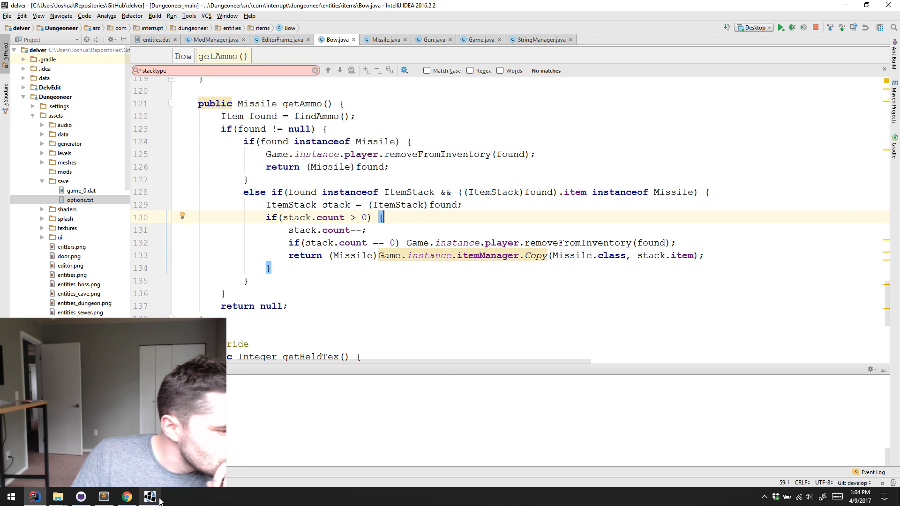
Return to Delver, recheck the ranged category in the debug menu, and quit the game
key(alt+Tab)
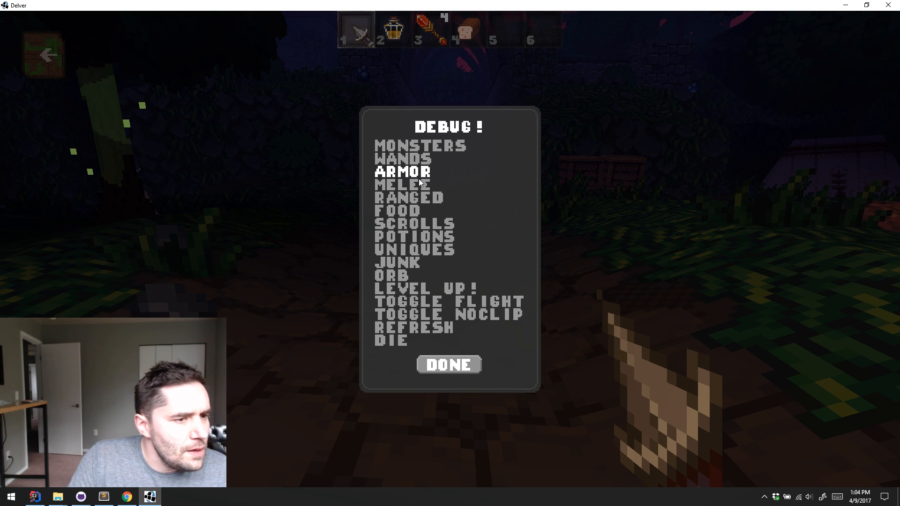
click(422, 197)
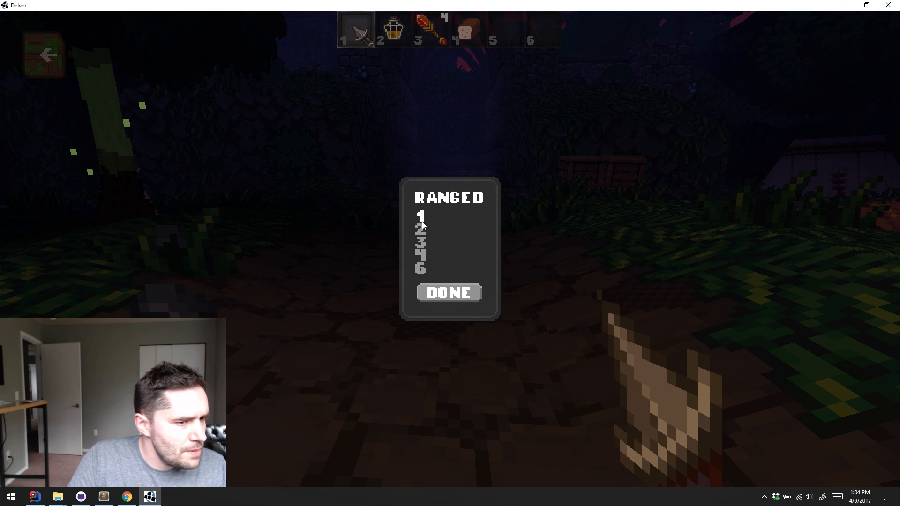
click(448, 274)
key(Escape)
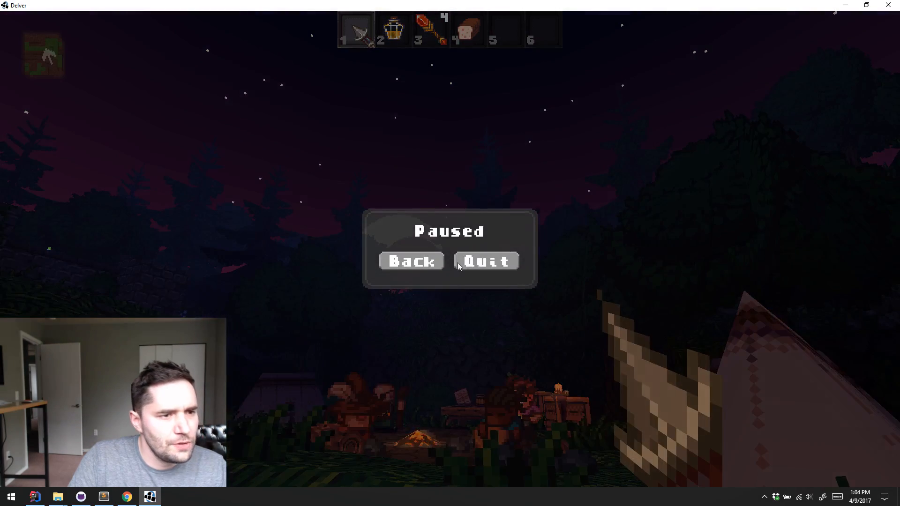
click(509, 255)
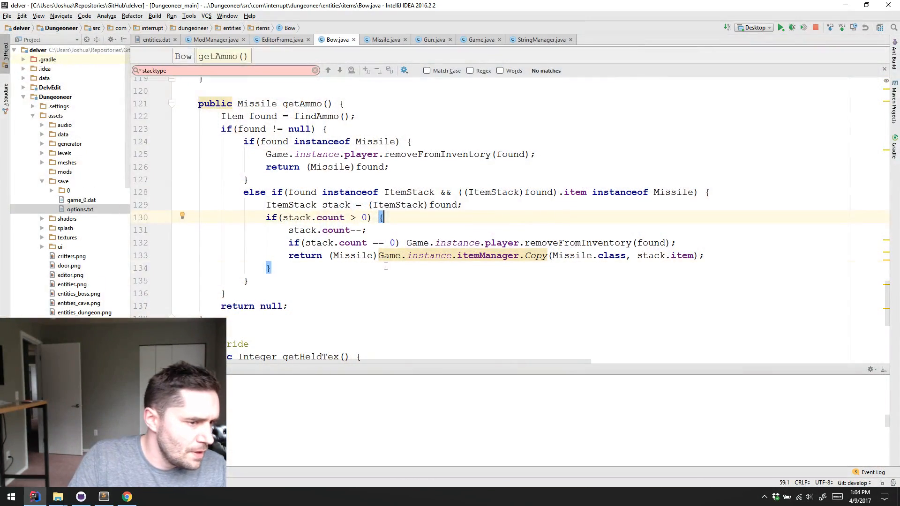
Open Visual Studio Code and review the Stream Example Mod's items.dat and spritesheets.dat files
click(11, 496)
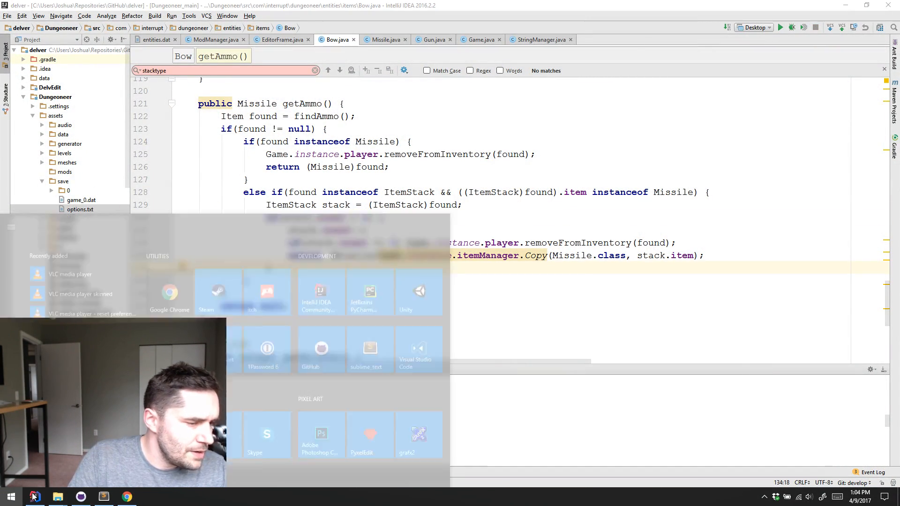
click(411, 301)
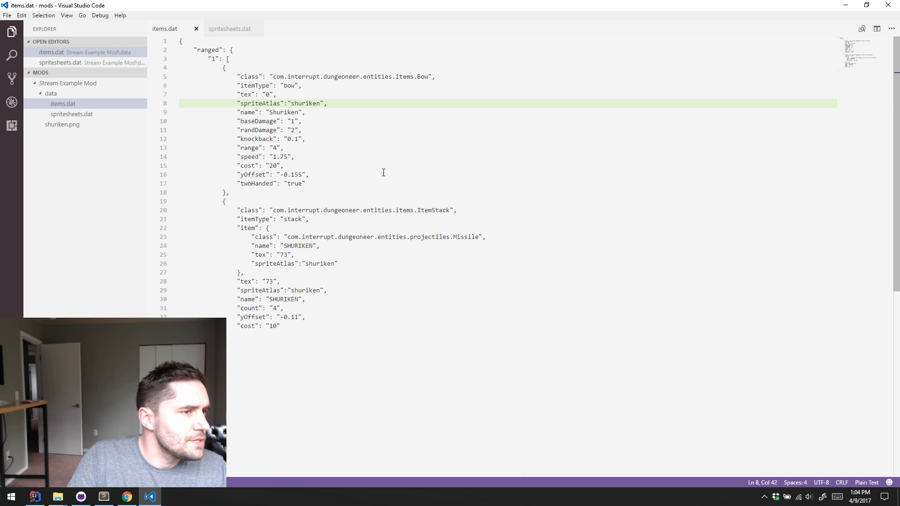
click(309, 174)
click(310, 61)
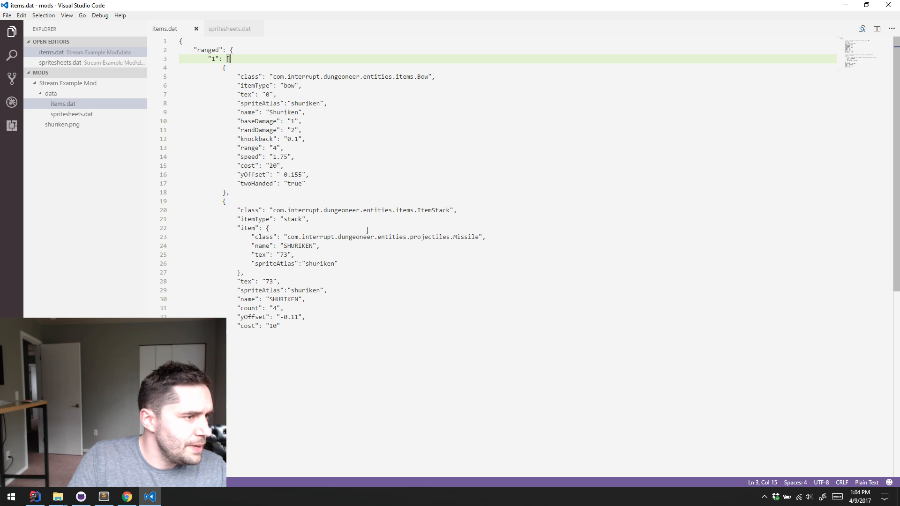
click(76, 118)
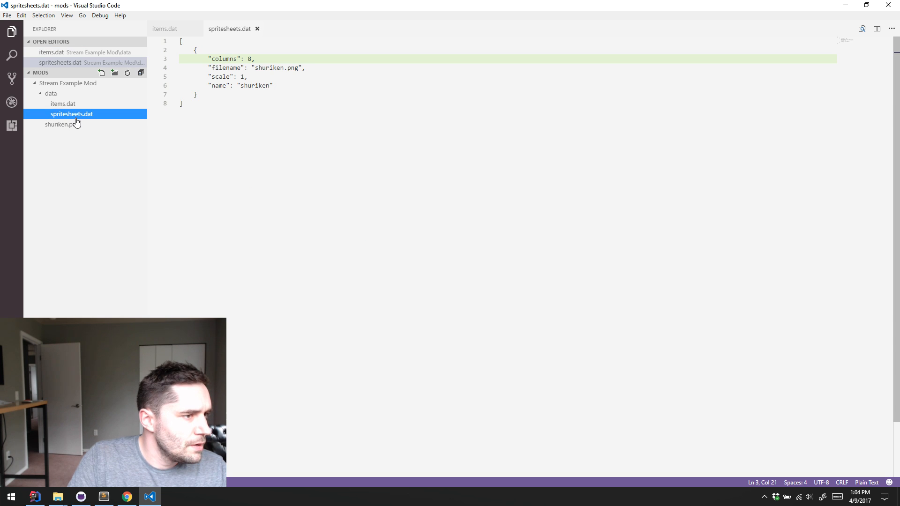
click(64, 104)
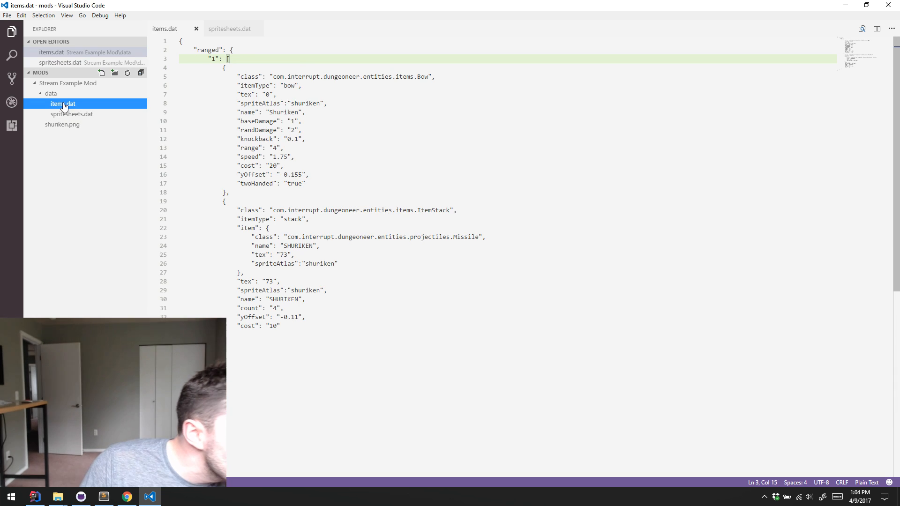
Examine the bracket matching and the properties of both shuriken entries in items.dat for mistakes
click(311, 371)
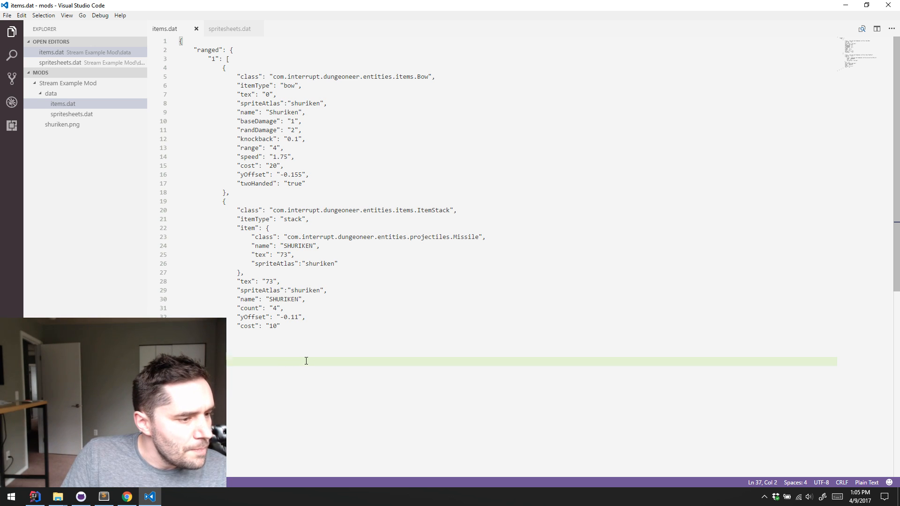
click(333, 343)
click(330, 350)
click(343, 336)
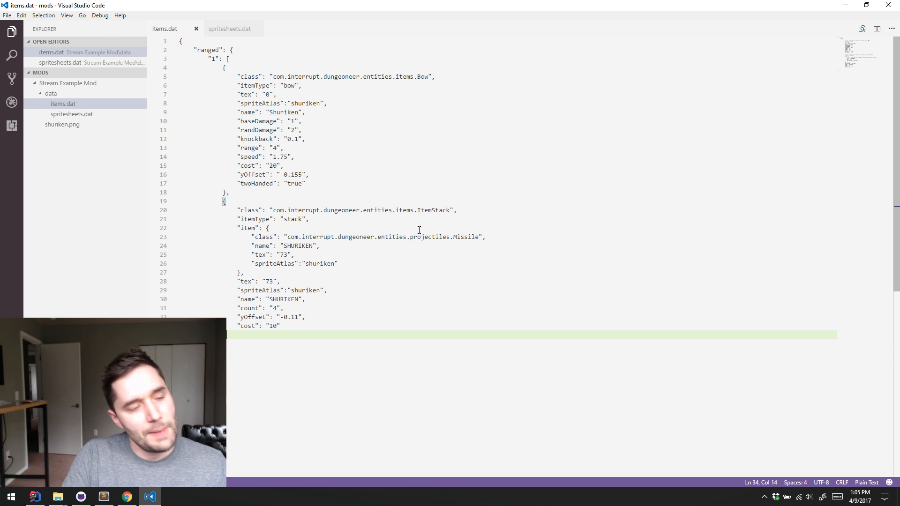
click(418, 280)
click(445, 293)
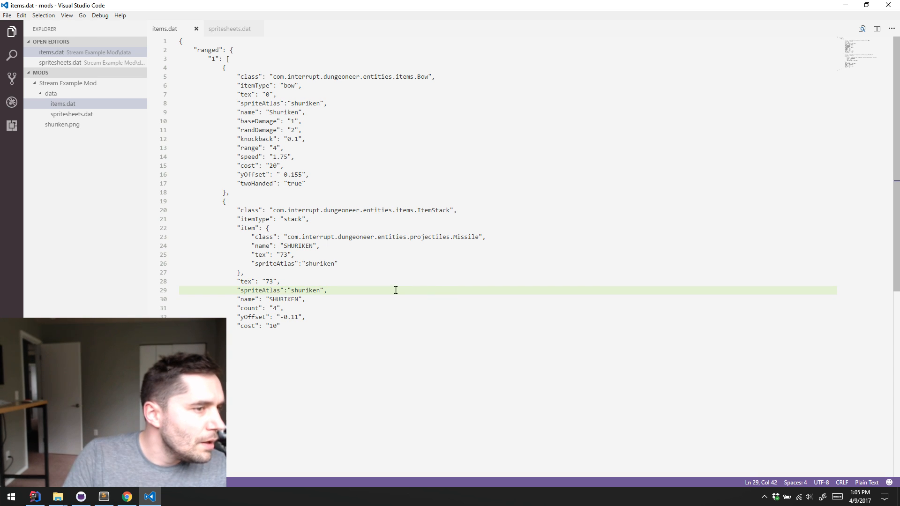
click(257, 56)
key(Up)
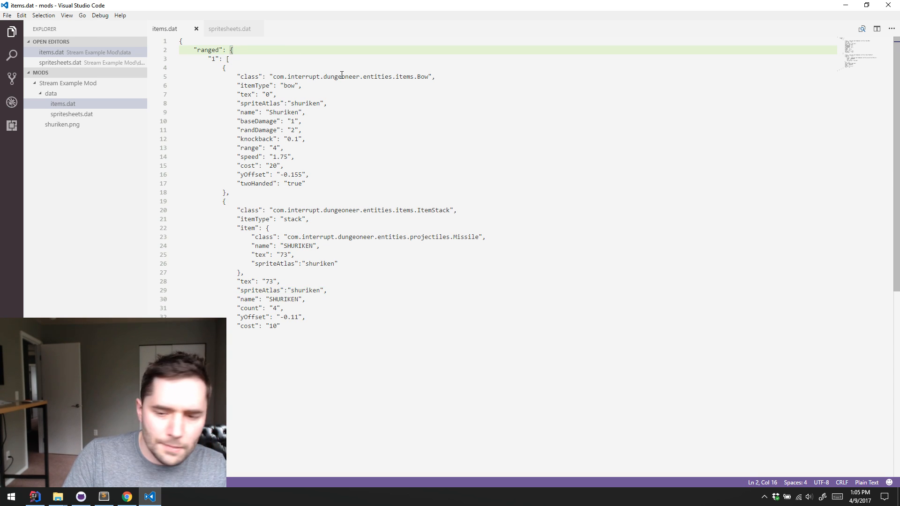
click(345, 156)
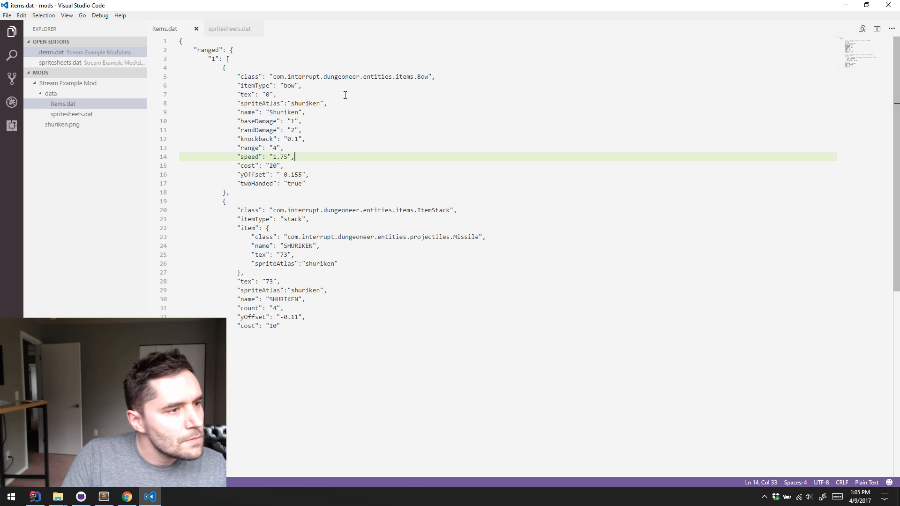
click(341, 69)
click(340, 55)
click(350, 49)
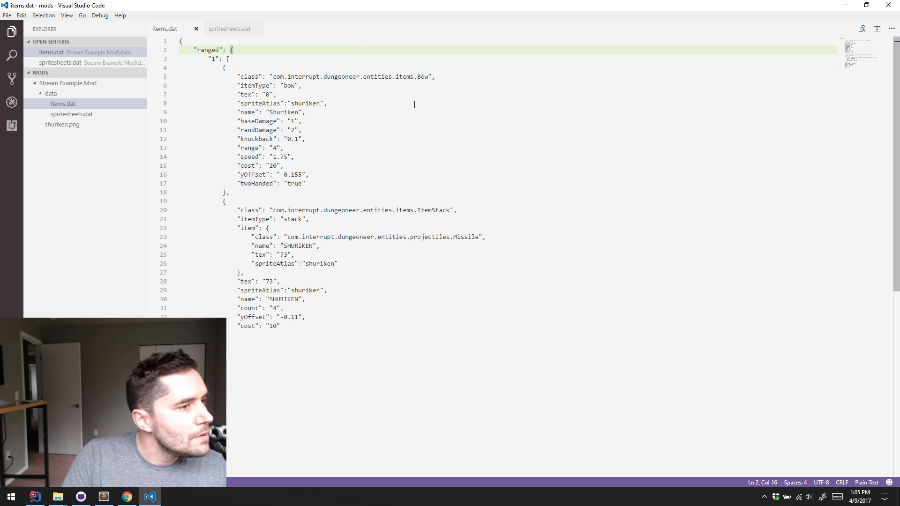
click(390, 361)
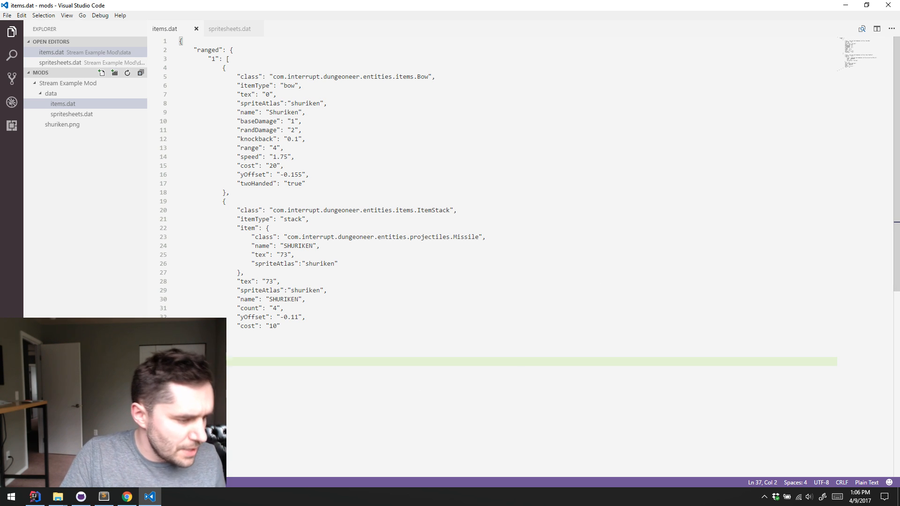
Open a Windows command prompt and change the directory to Documents\Projects\Delver
key(super+r)
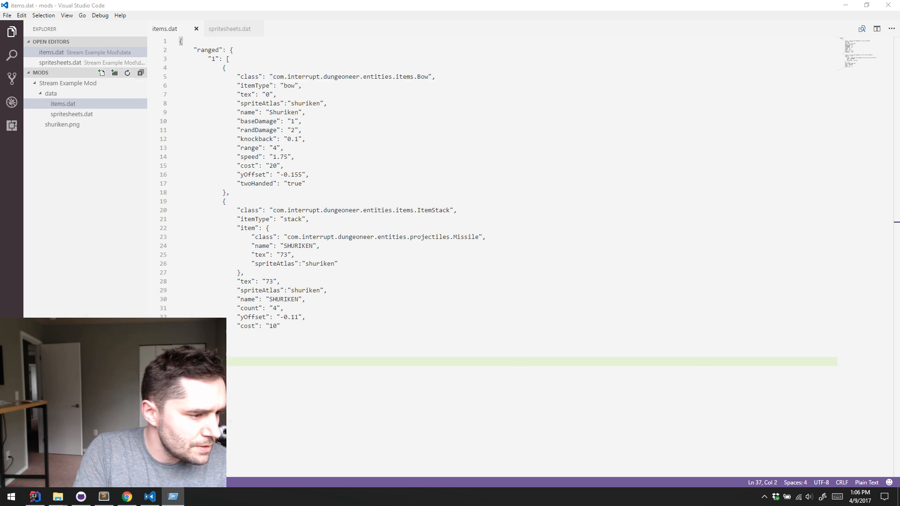
key(Return)
text(cd Documents\)
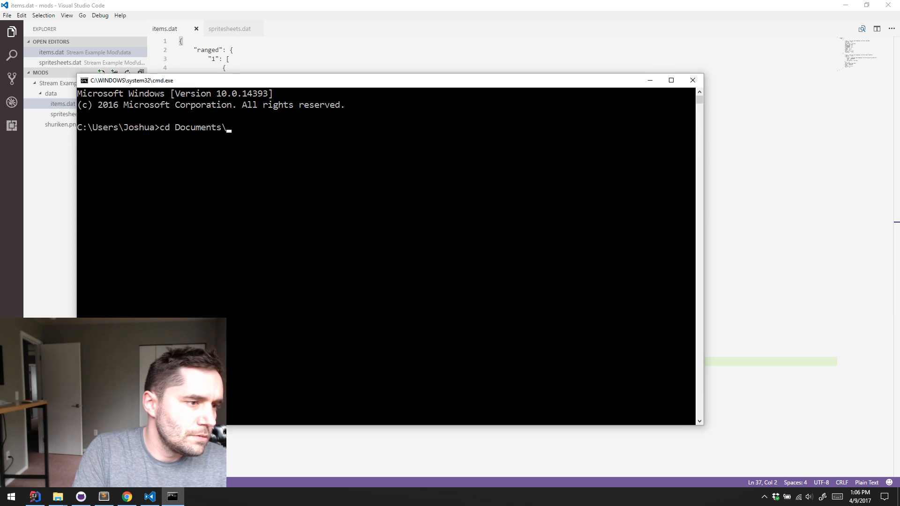
text(D)
key(Tab)
key(Tab)
key(shift+Tab)
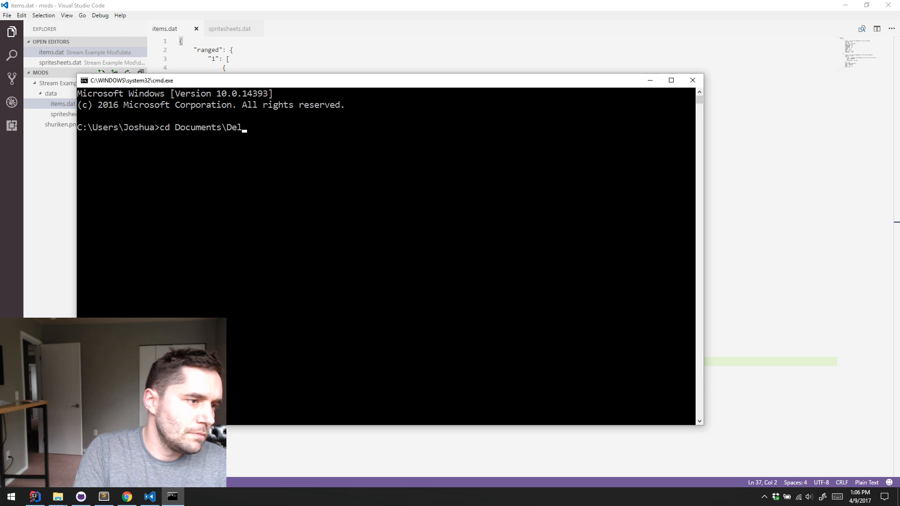
key(BackSpace)
text(Projects\)
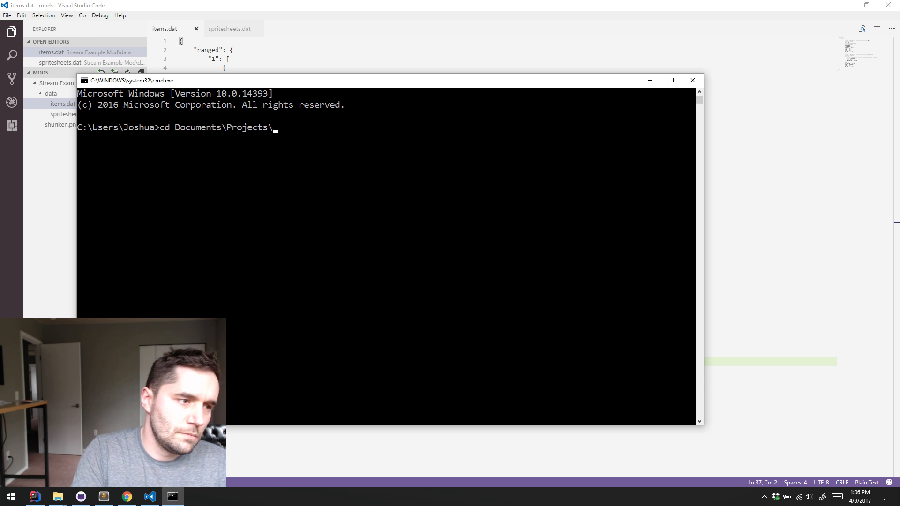
text(Delver)
key(Return)
Run stream-splash.jar with text "TOO MUCH COFFEE" and time "13:10 4/9/2017", and maximize the splash window
text(s)
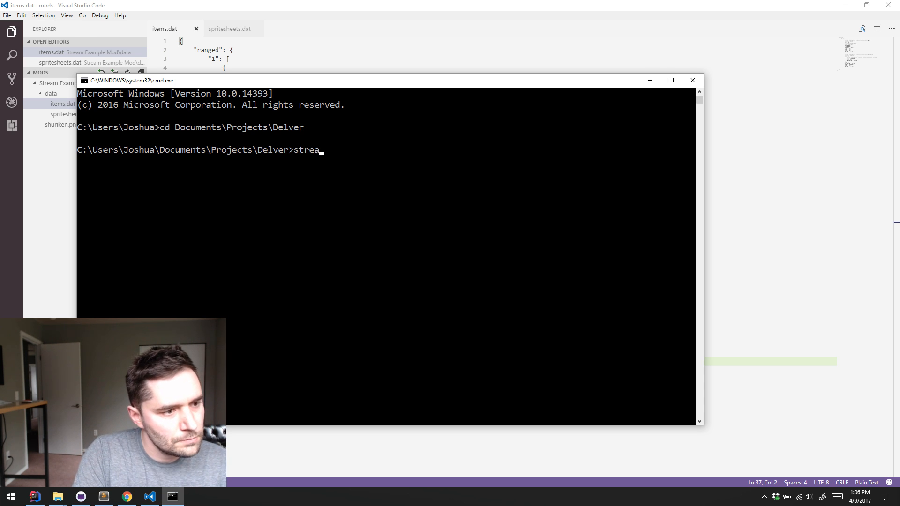
text(trea)
key(Tab)
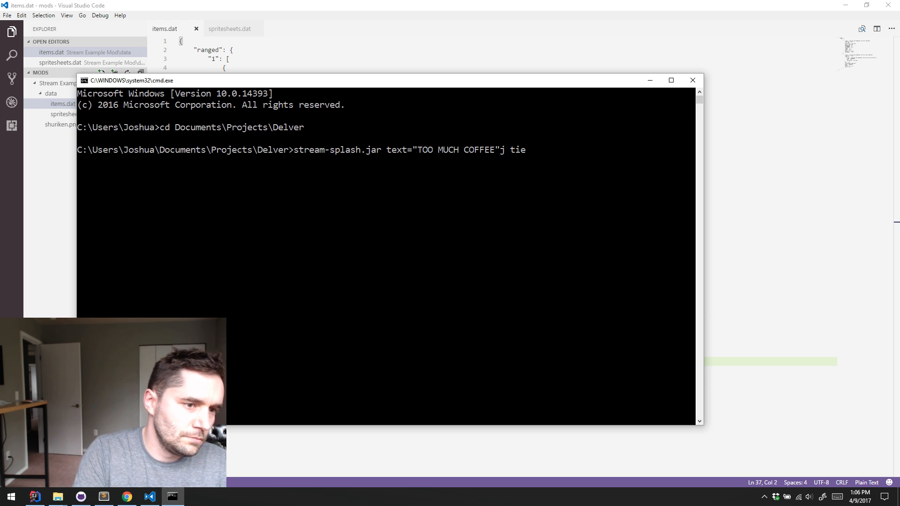
text(text="TOO MUCH COFFEE" time="13:10 4/9/)
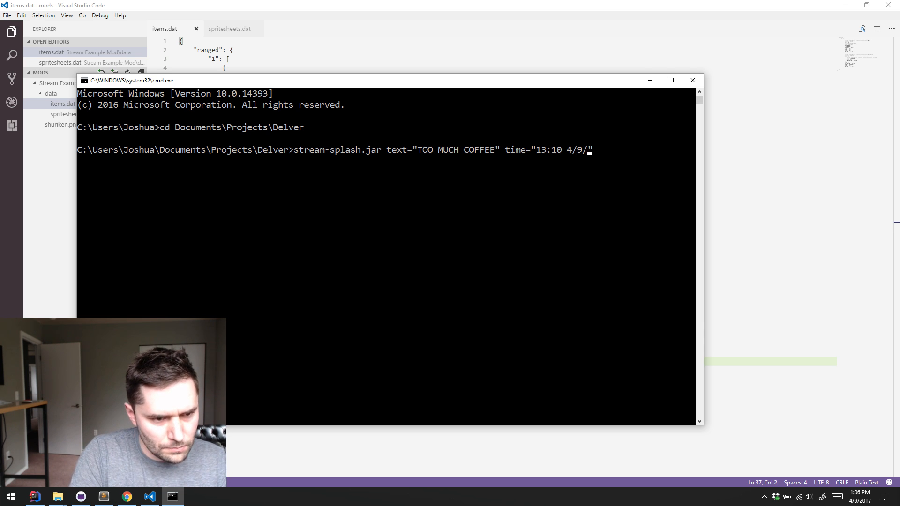
text(7)
key(Return)
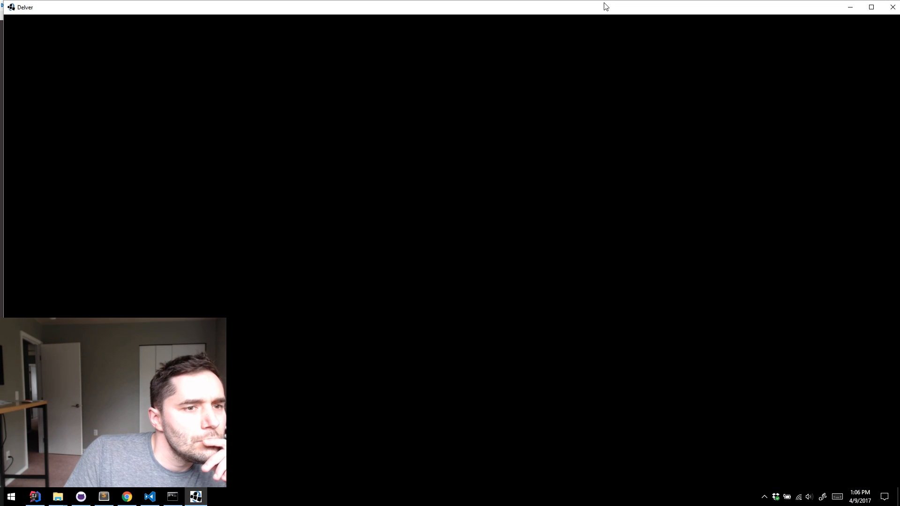
double_click(605, 7)
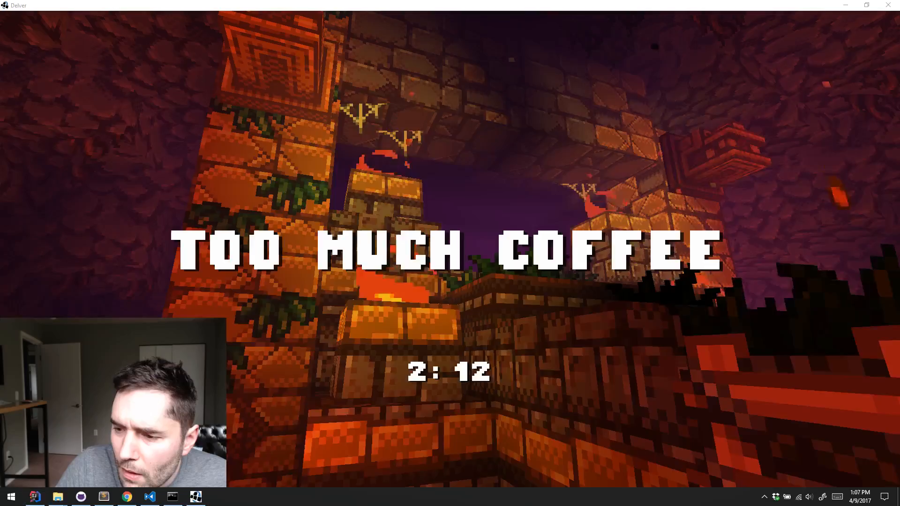
Close the splash window, minimize the command prompt, and review both shuriken entries in items.dat
click(888, 6)
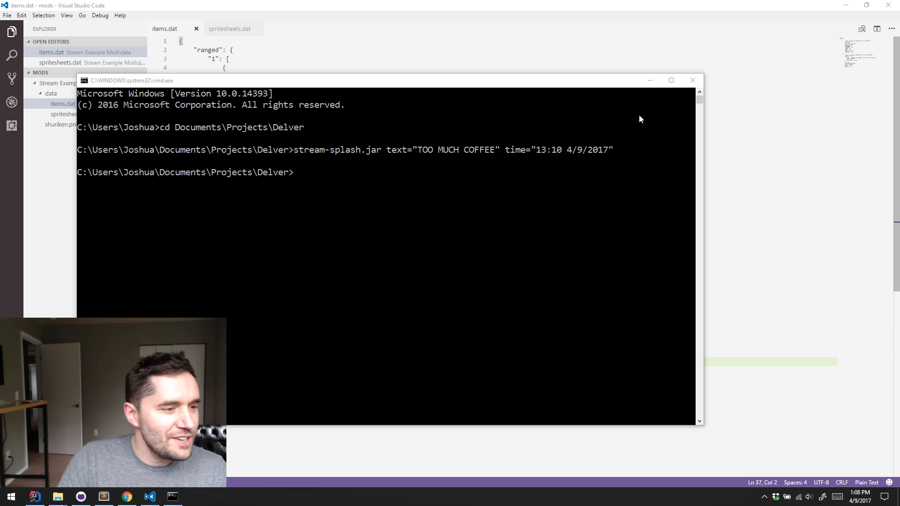
click(646, 84)
click(483, 137)
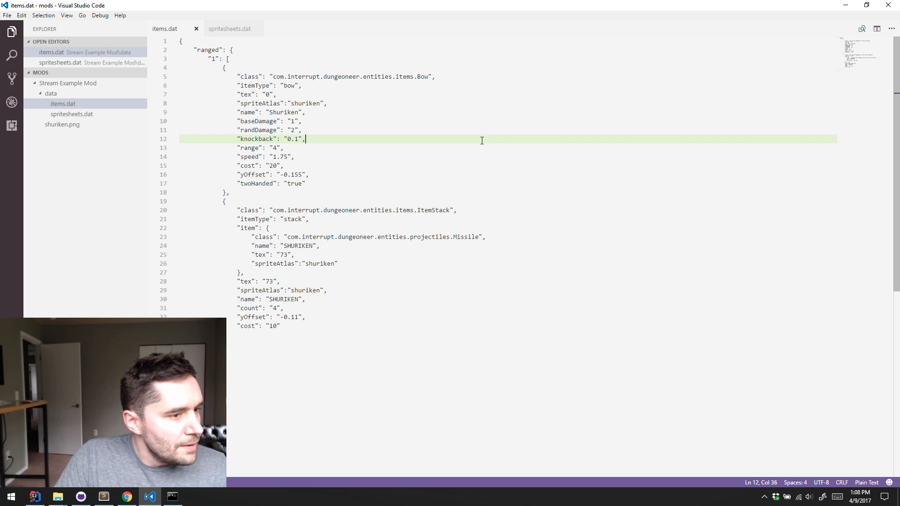
click(455, 174)
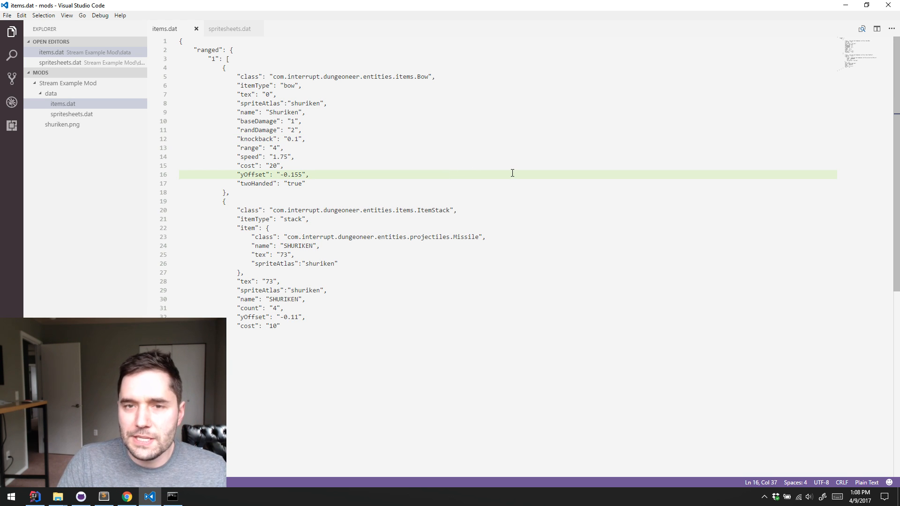
click(507, 263)
click(515, 308)
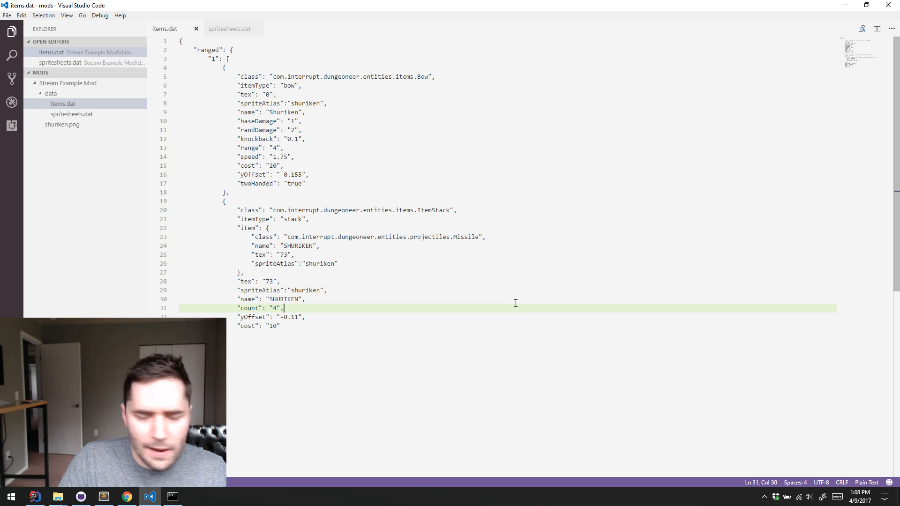
click(318, 361)
click(386, 303)
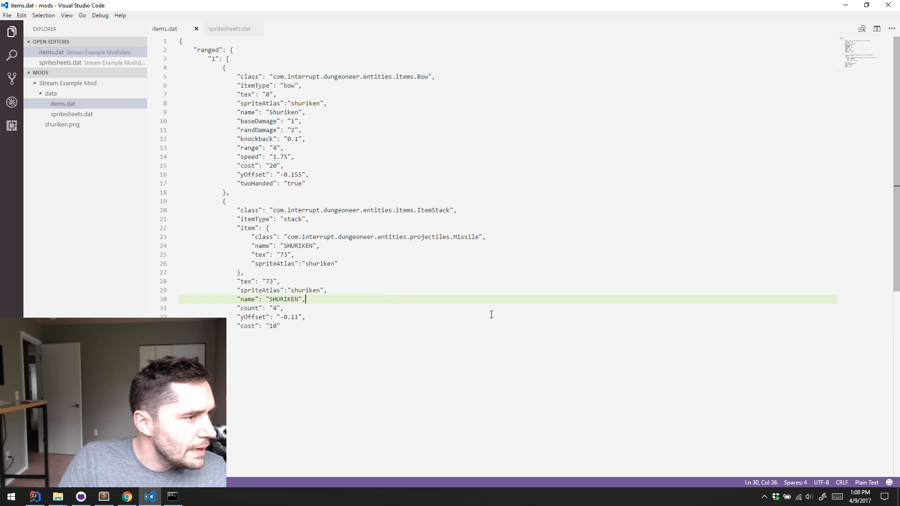
Switch to IntelliJ IDEA, dismiss the code search, and run the Desktop configuration
click(34, 496)
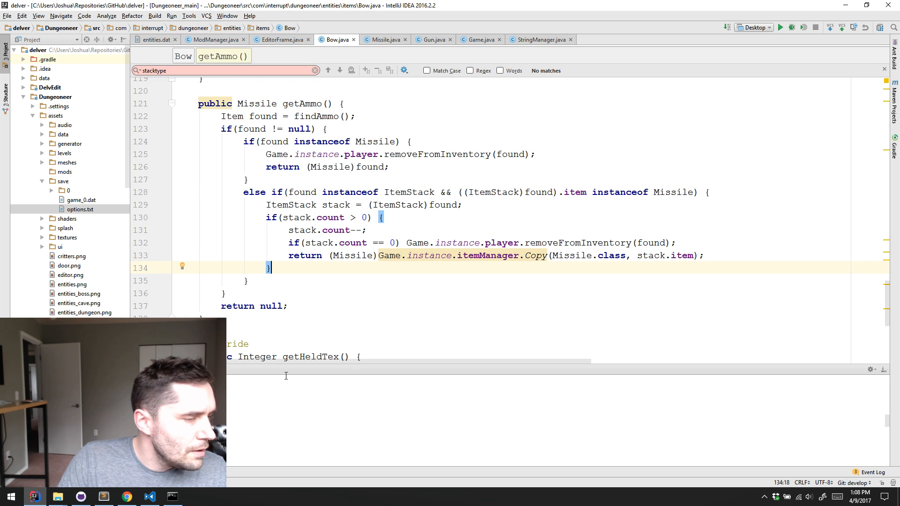
click(884, 69)
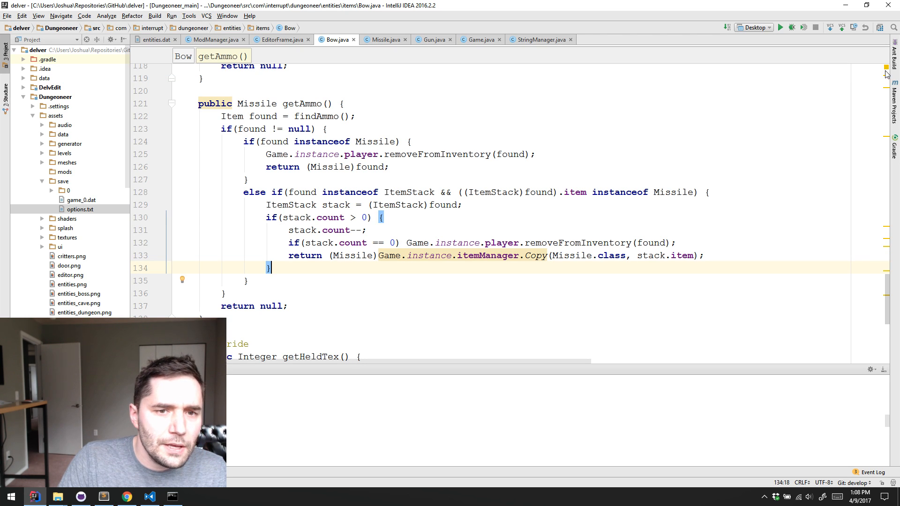
click(778, 29)
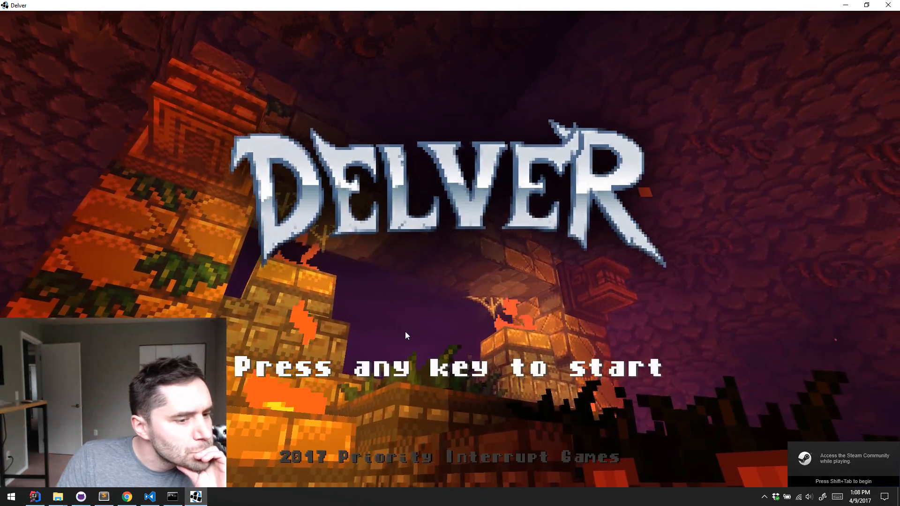
Erase the saved game in slot 1 and start a new game in Delver
click(406, 332)
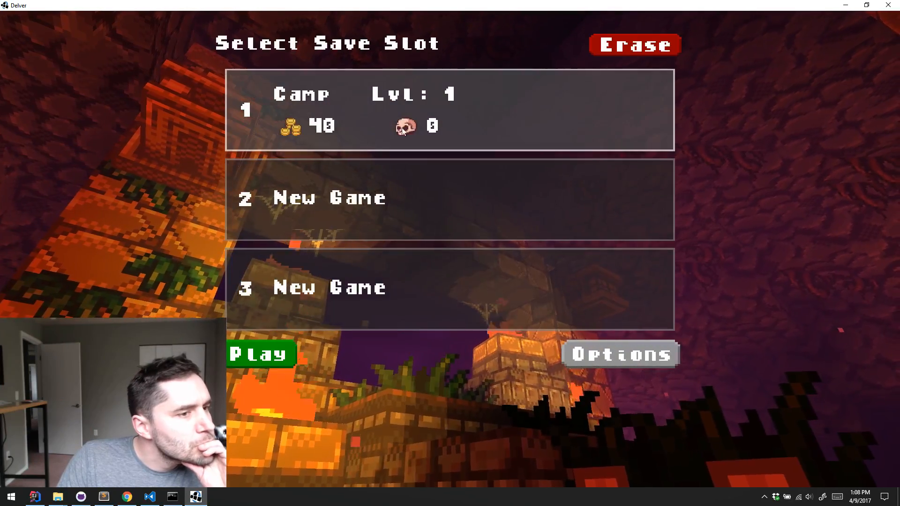
click(646, 47)
click(240, 353)
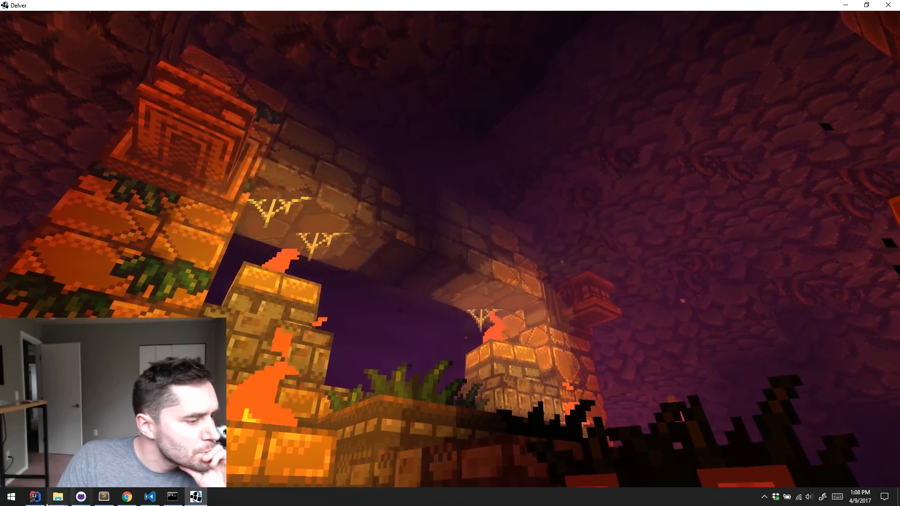
Return to IntelliJ IDEA and examine the game's console output for mod loading errors
click(11, 496)
click(34, 496)
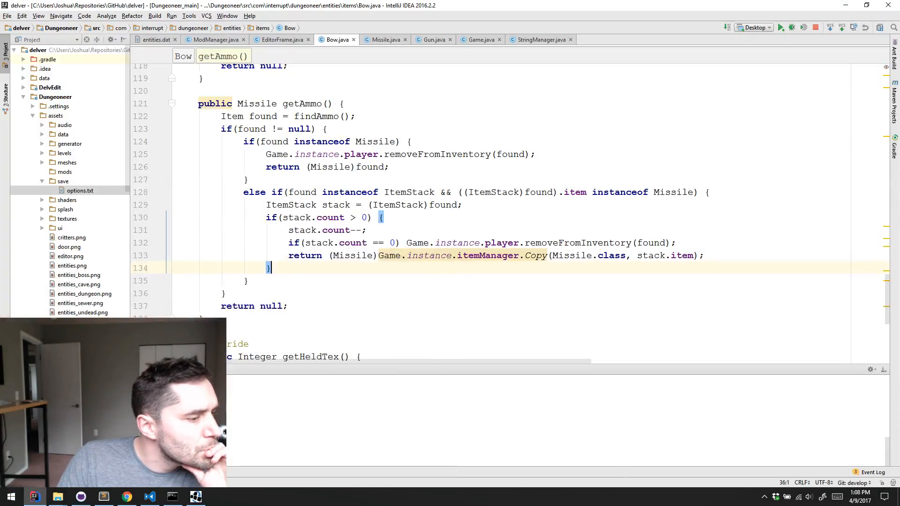
scroll(228, 396, up, 6)
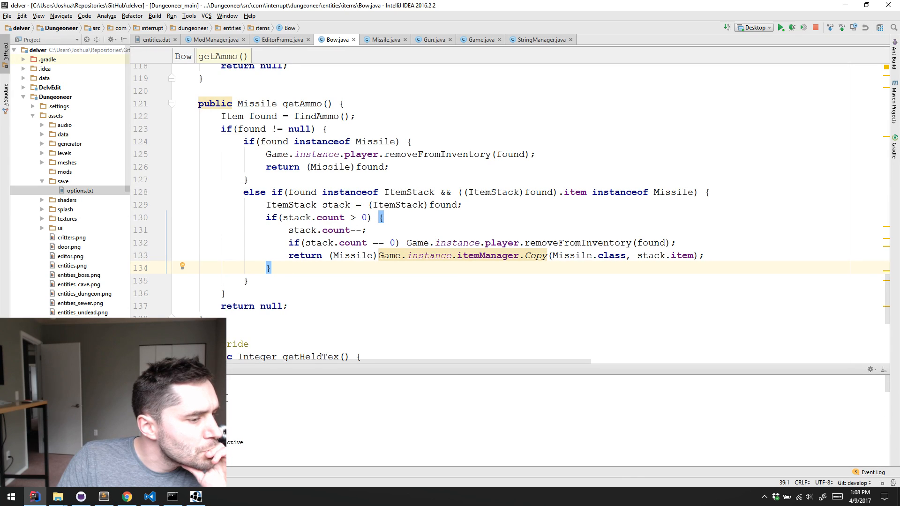
scroll(231, 399, down, 3)
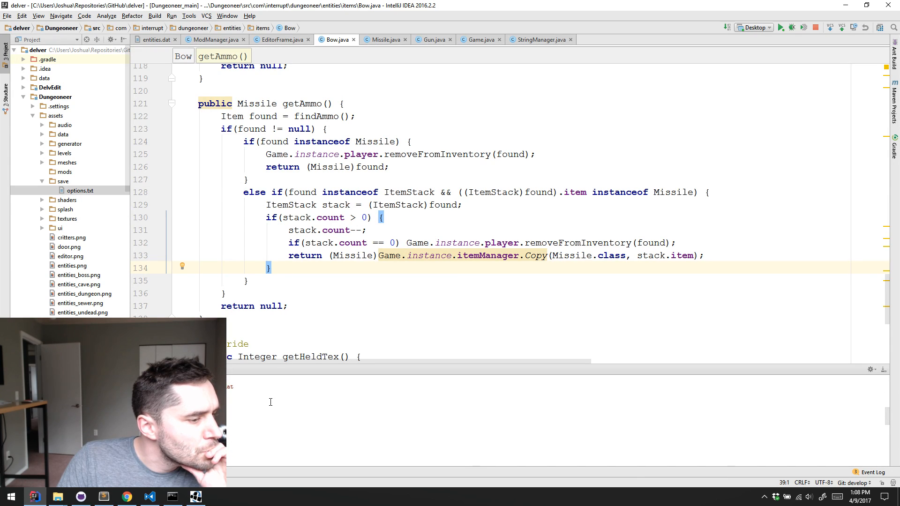
scroll(270, 402, down, 5)
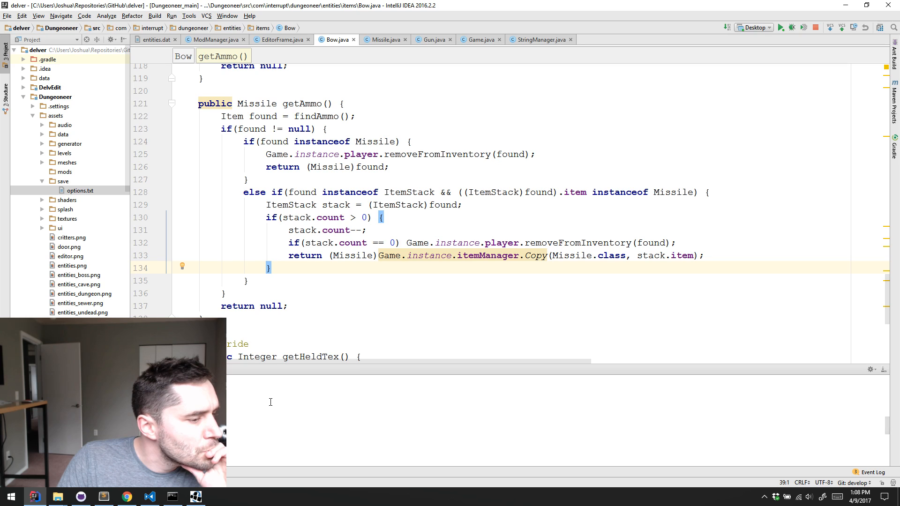
scroll(270, 402, down, 6)
scroll(270, 402, up, 10)
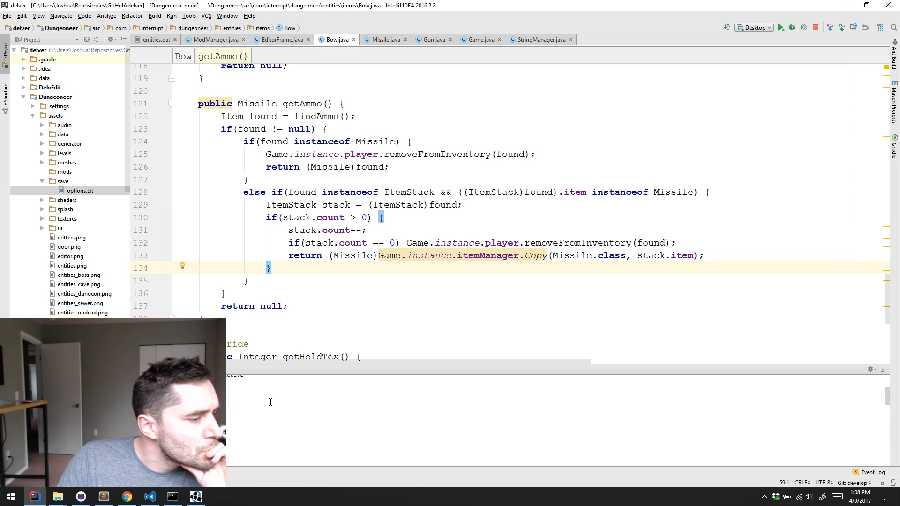
scroll(239, 398, up, 3)
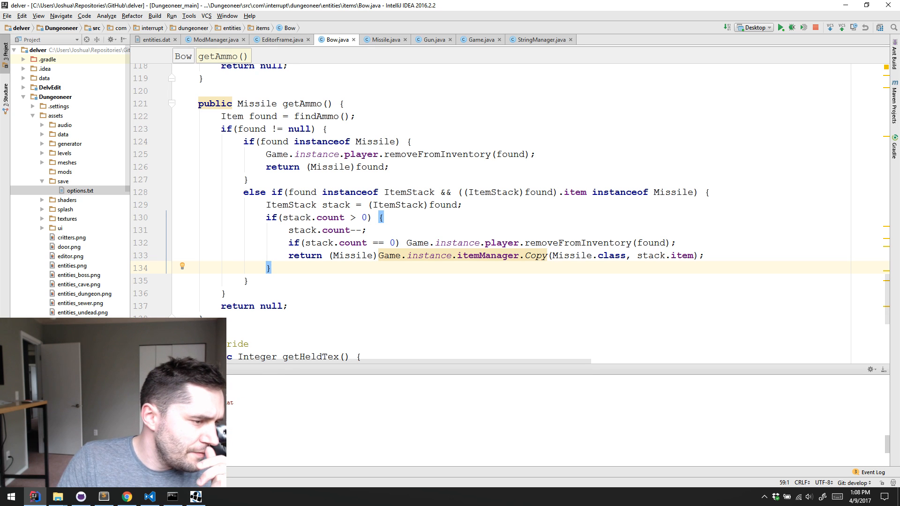
scroll(239, 399, down, 3)
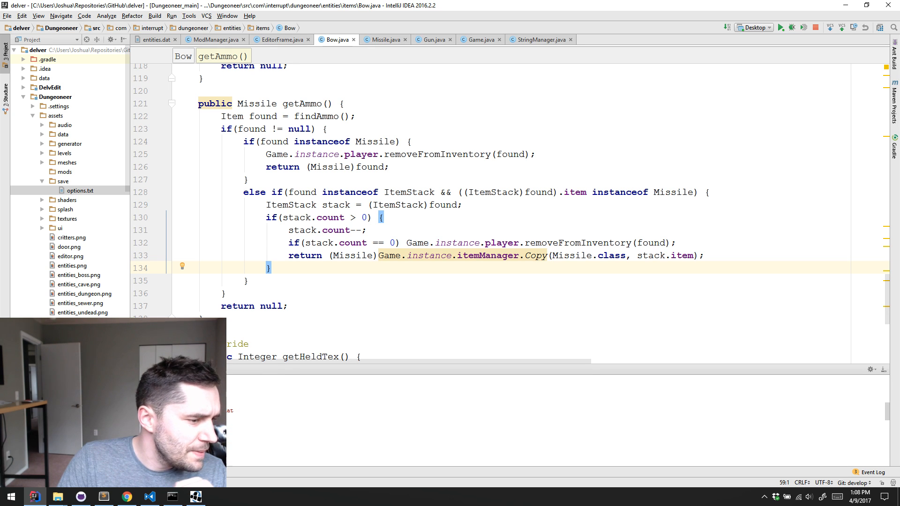
Return to Delver and check the tier 1 ranged items in the debug menu for the shurikens
click(197, 496)
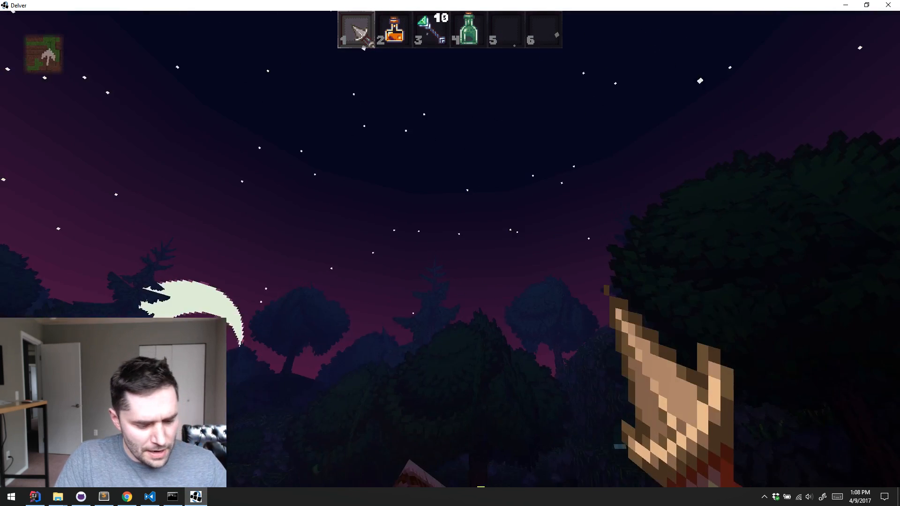
key(w)
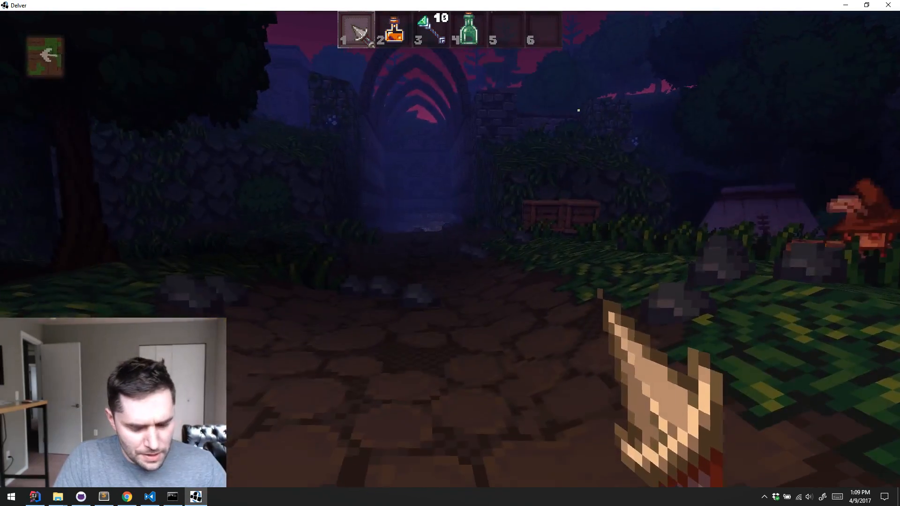
key(k)
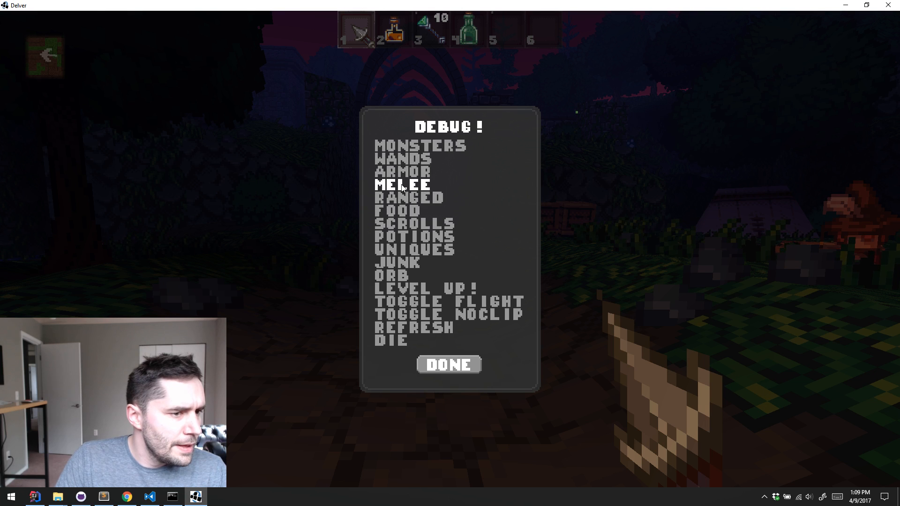
click(409, 197)
click(418, 218)
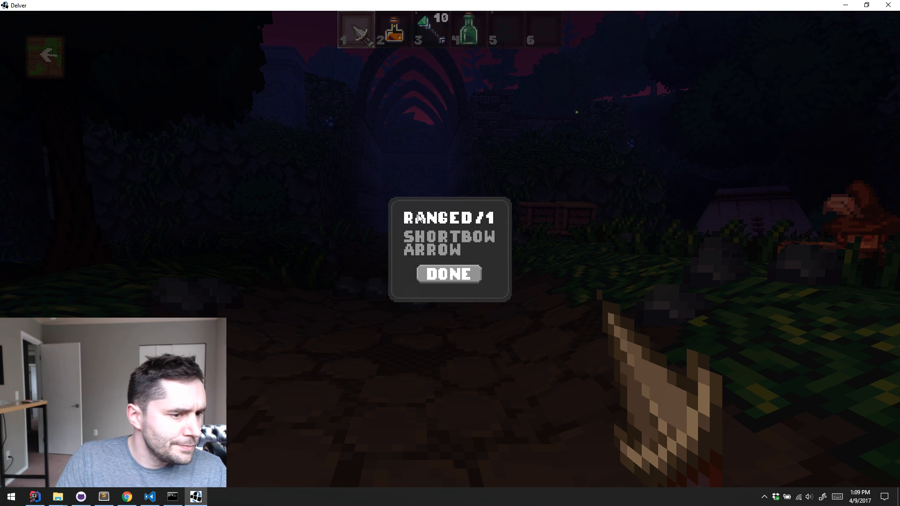
click(466, 276)
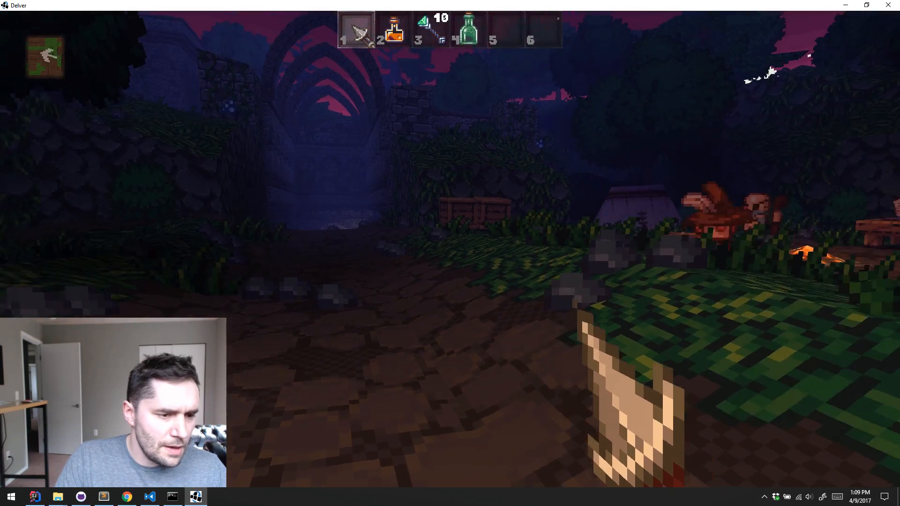
Quit the running Delver game
key(Escape)
click(507, 257)
key(Escape)
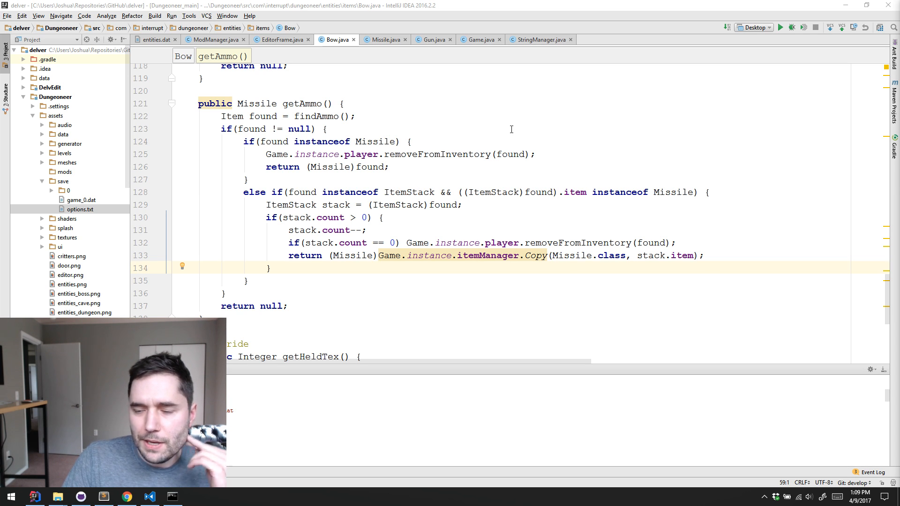
click(413, 225)
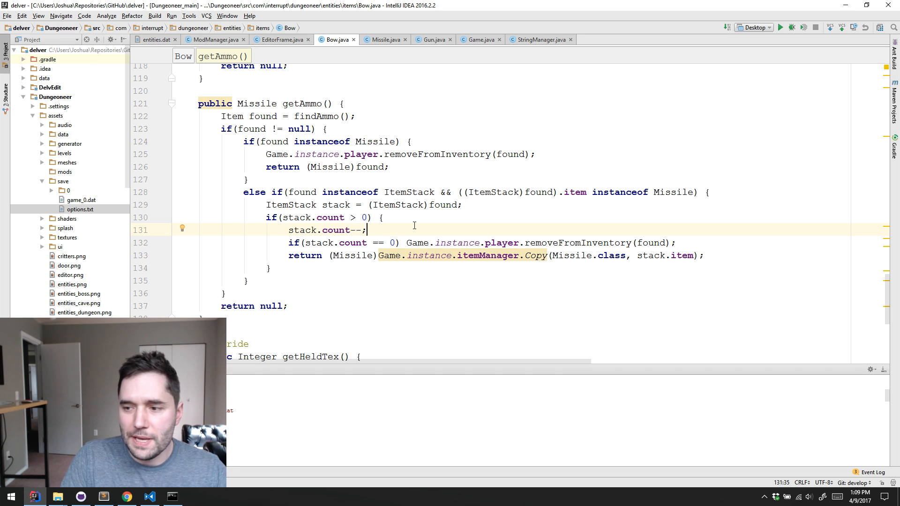
click(300, 294)
click(327, 277)
click(445, 215)
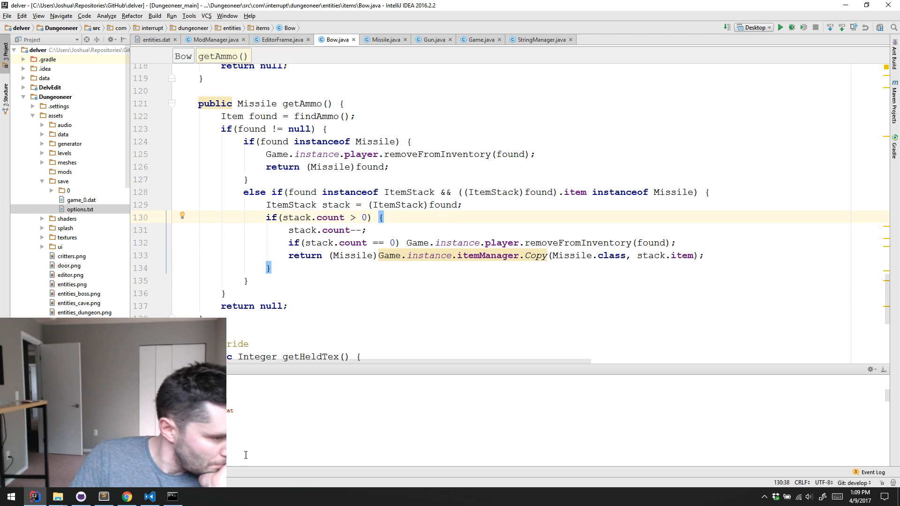
Switch to Visual Studio Code and open items.dat from the data folder of character-story-pack in the delver-example-mods repository
click(149, 496)
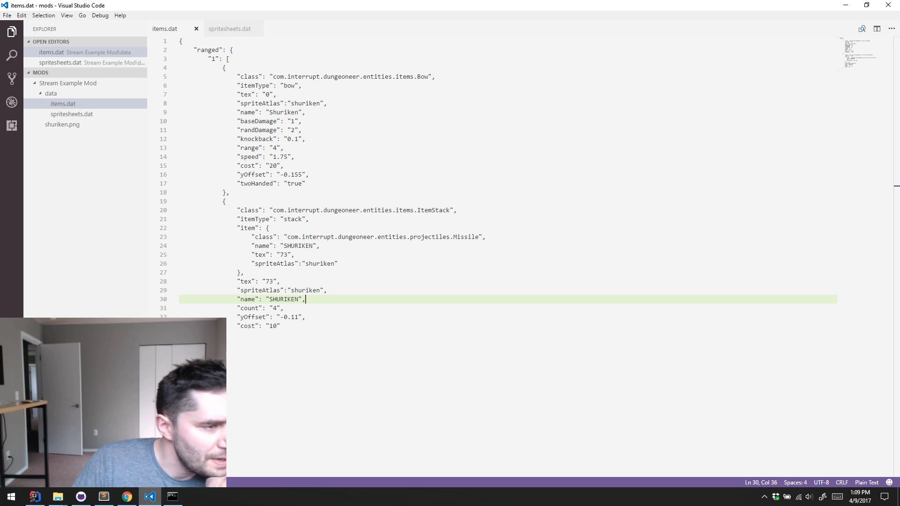
click(354, 46)
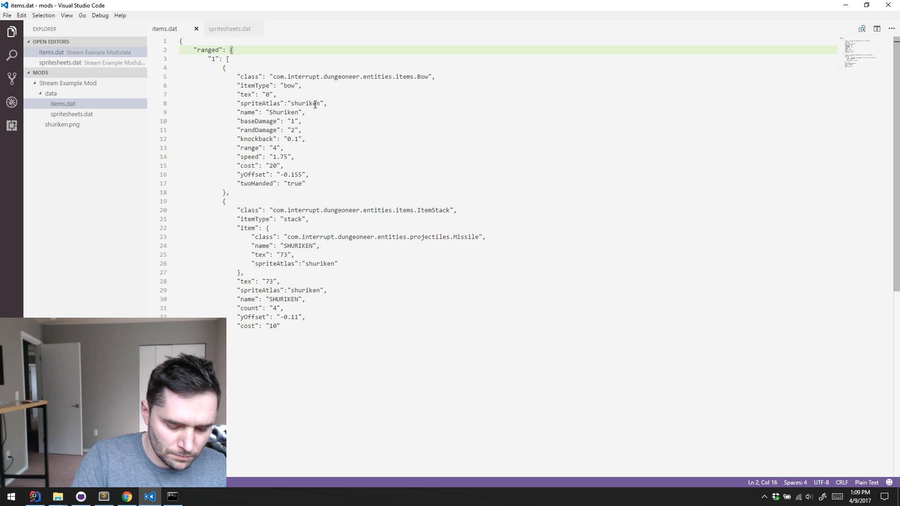
click(7, 15)
click(67, 56)
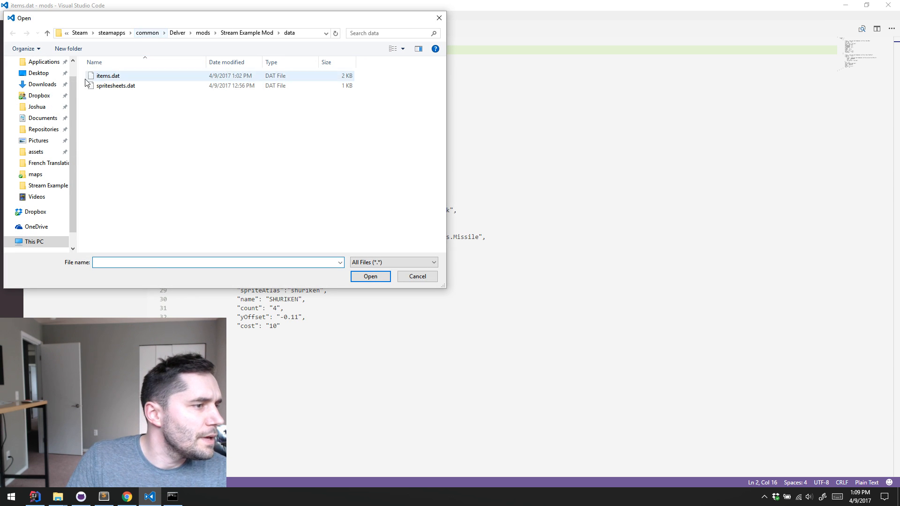
click(44, 129)
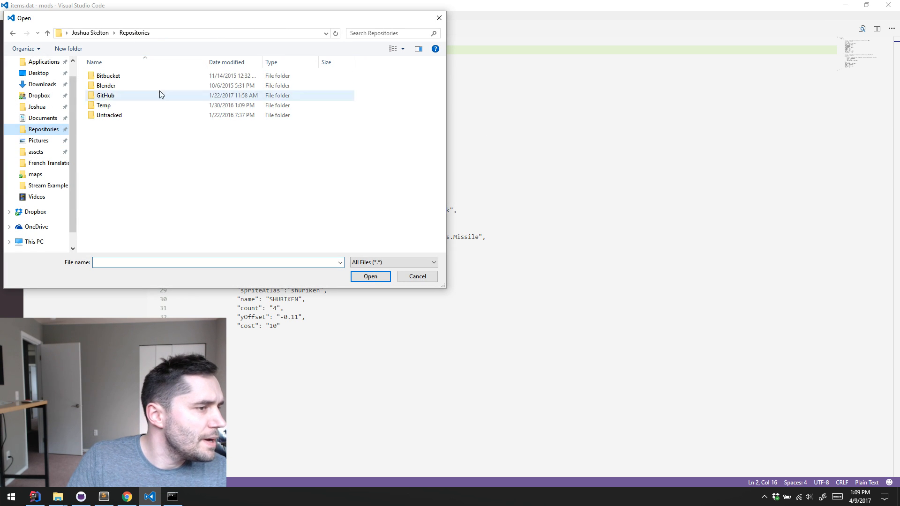
double_click(117, 95)
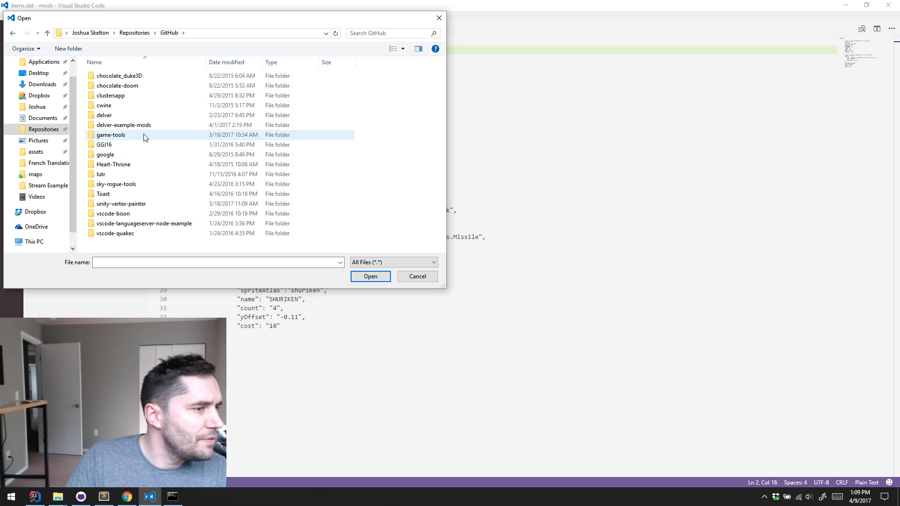
click(145, 130)
double_click(145, 130)
double_click(105, 86)
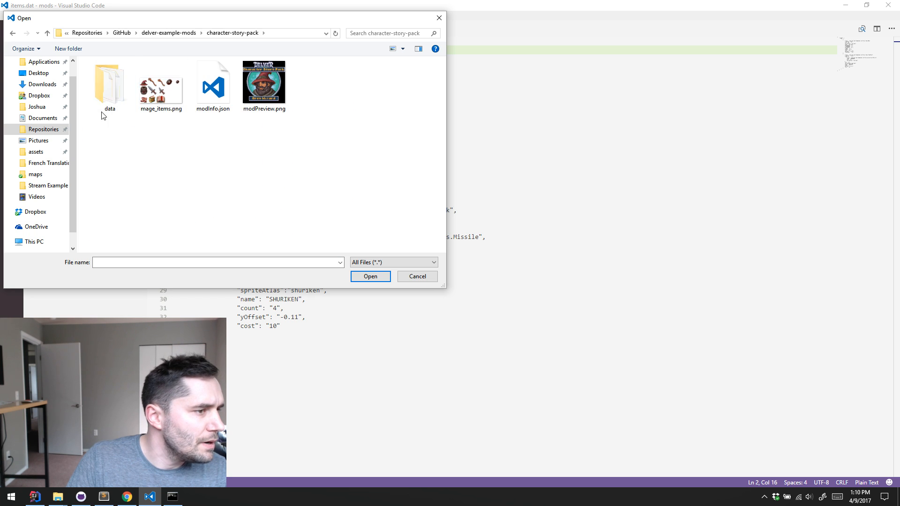
double_click(104, 106)
double_click(127, 76)
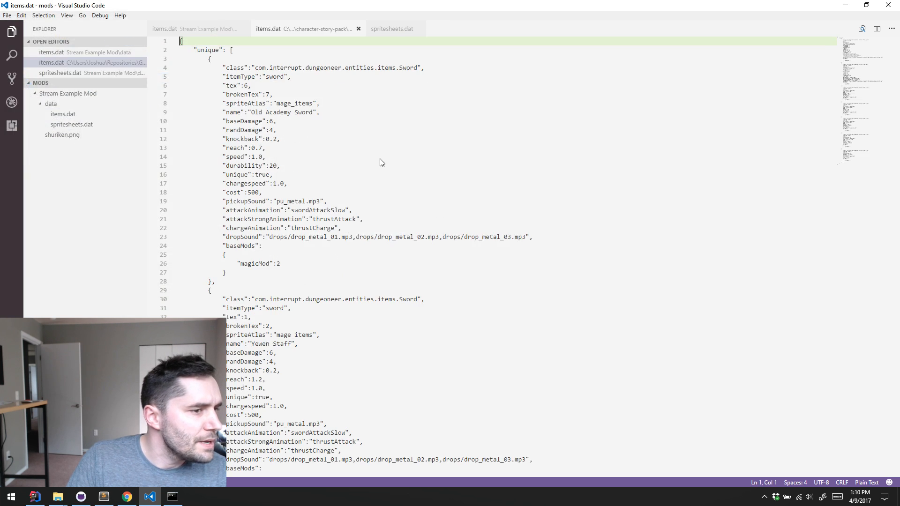
Split the editor to show the character-story-pack items.dat beside the Stream Example Mod's items.dat
scroll(401, 150, down, 10)
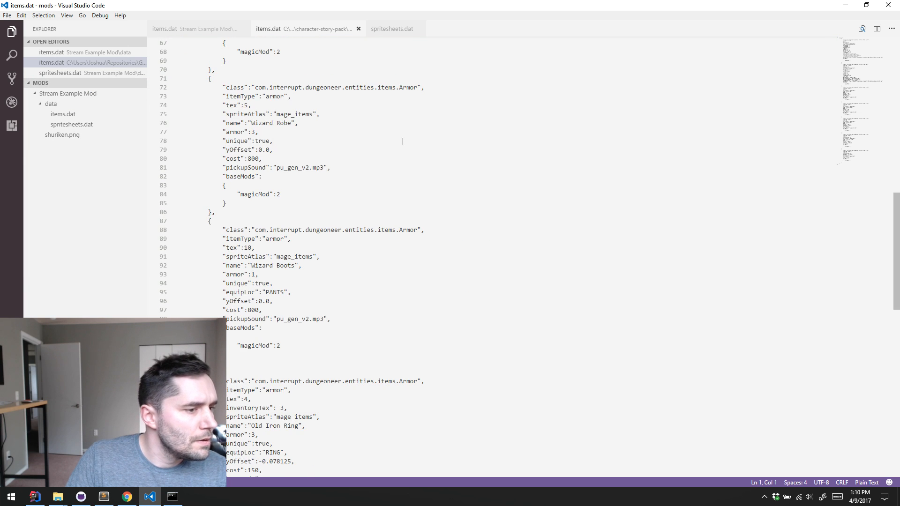
scroll(399, 143, up, 10)
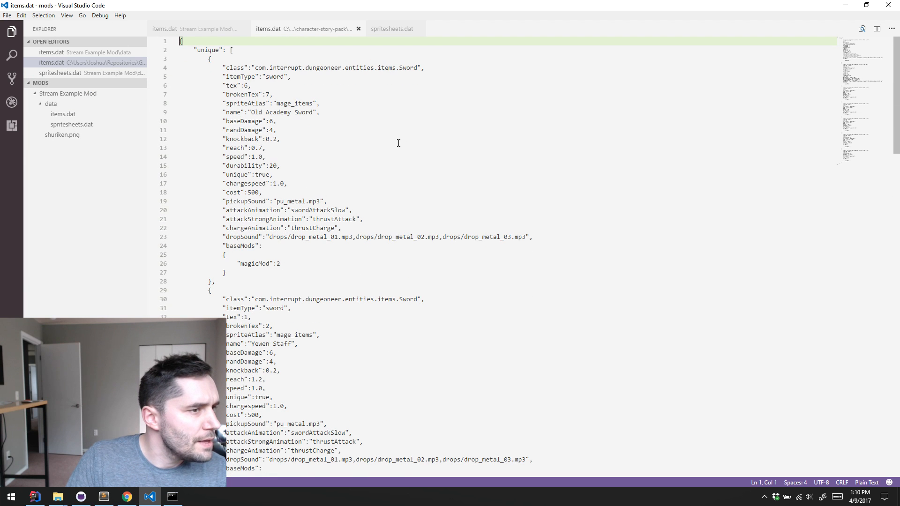
click(264, 51)
key(Home)
scroll(307, 162, down, 18)
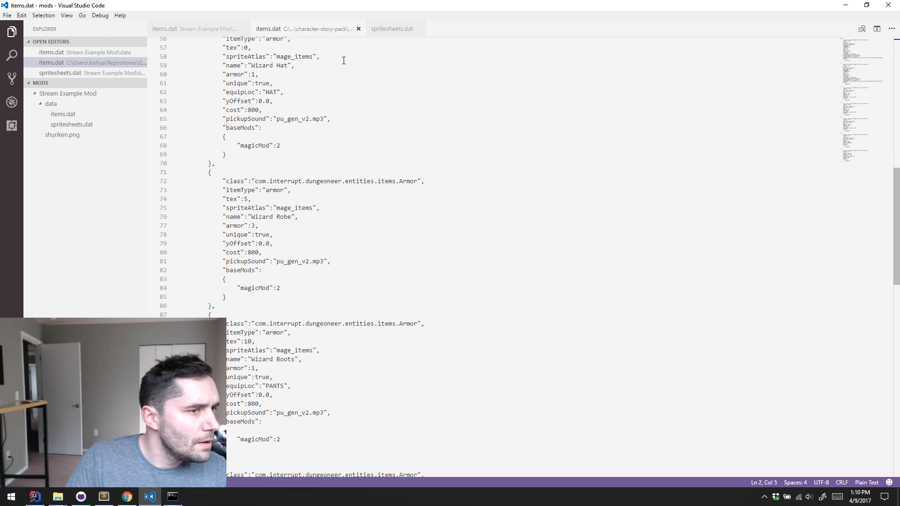
right_click(309, 26)
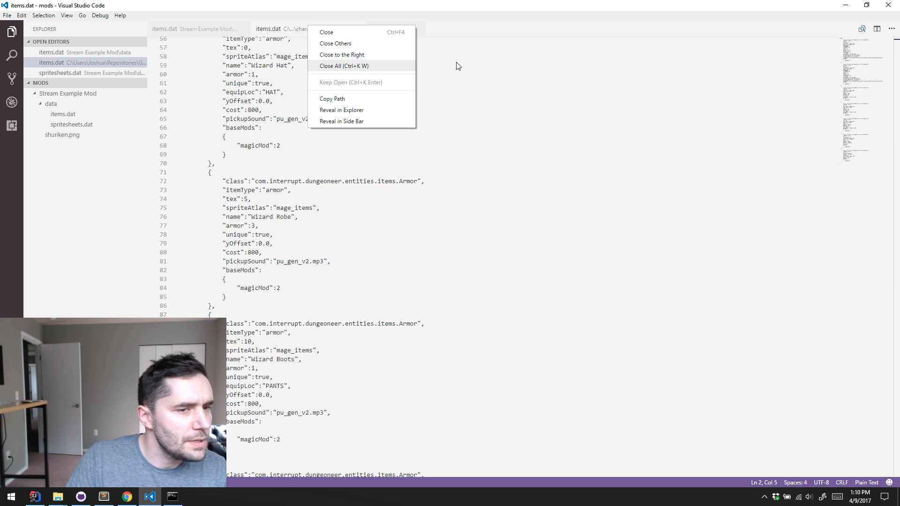
click(874, 30)
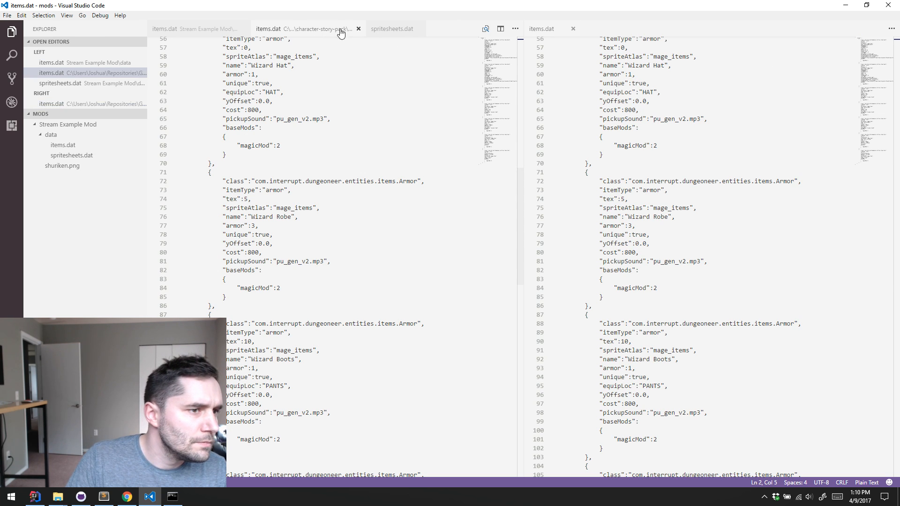
click(358, 28)
click(370, 104)
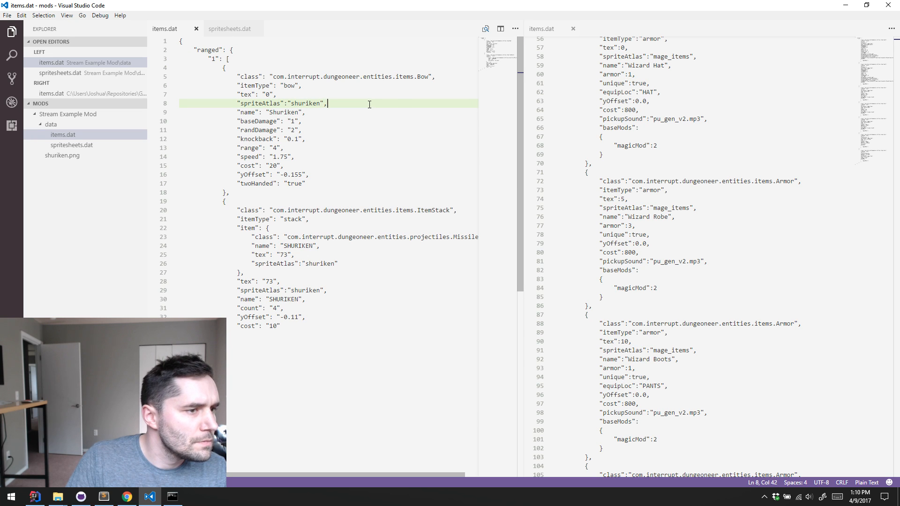
Compare the structure and item fields of the Stream Example Mod's items.dat with the character-story-pack items.dat
scroll(533, 84, up, 15)
scroll(533, 84, right, 1)
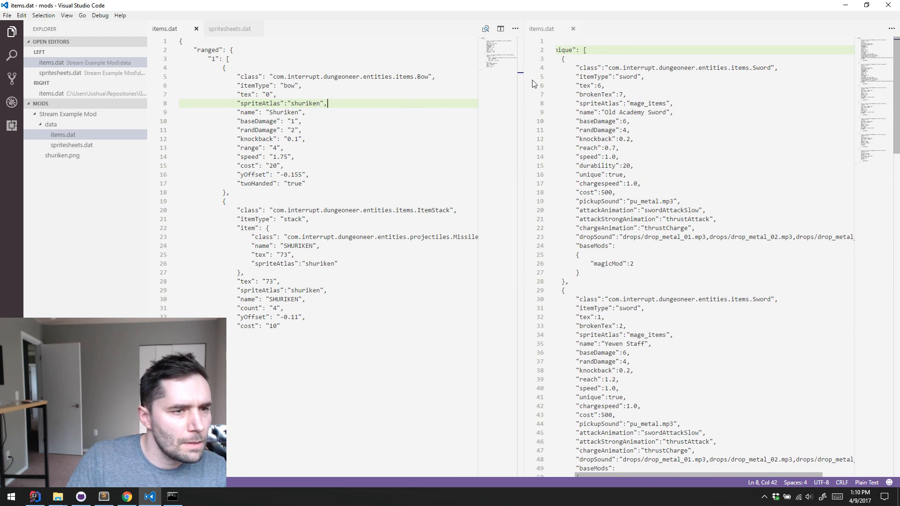
scroll(670, 101, right, 2)
scroll(684, 107, left, 4)
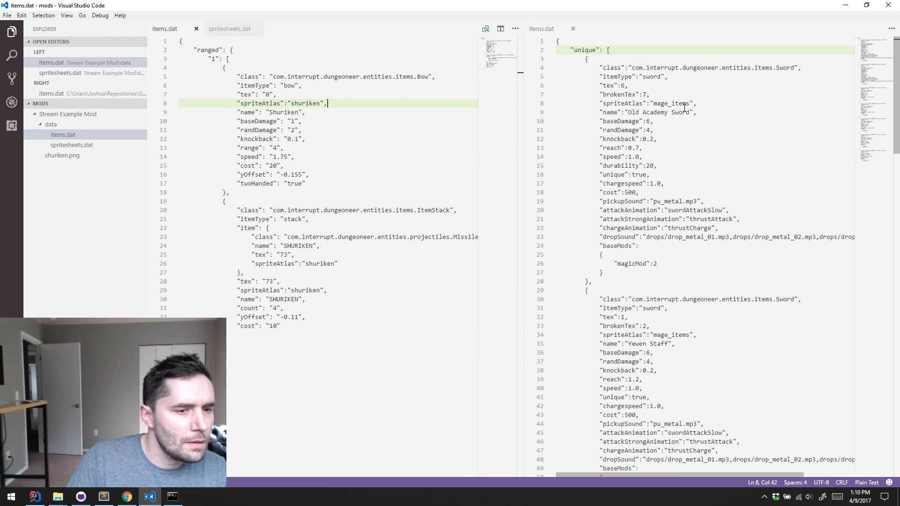
scroll(684, 107, down, 20)
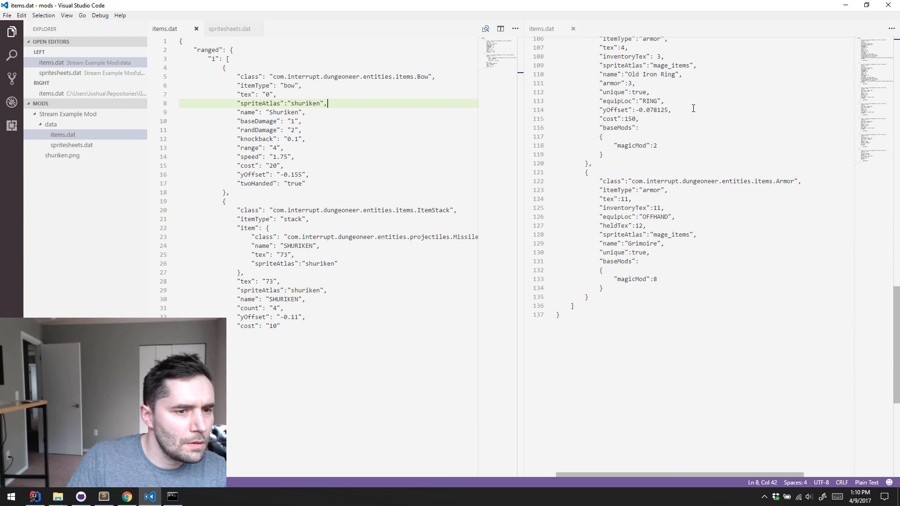
scroll(693, 108, down, 3)
scroll(693, 109, up, 20)
scroll(693, 108, right, 2)
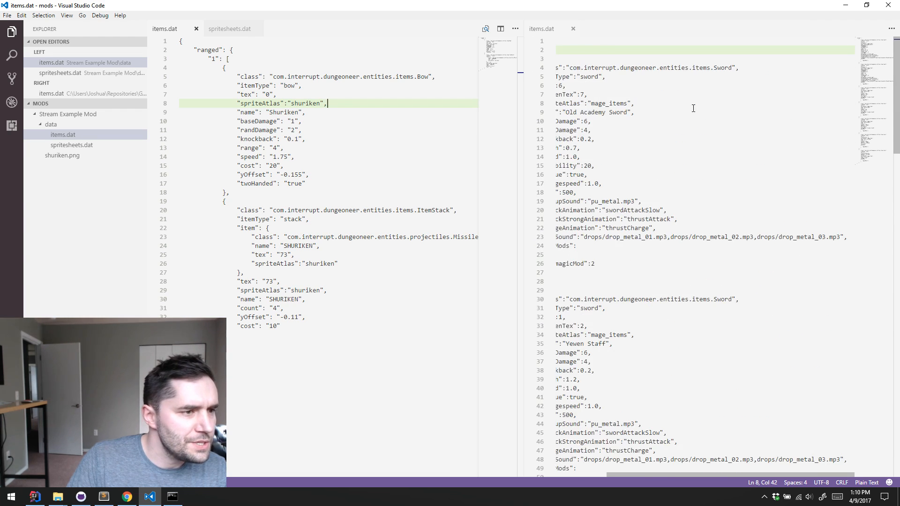
scroll(693, 108, left, 2)
click(328, 175)
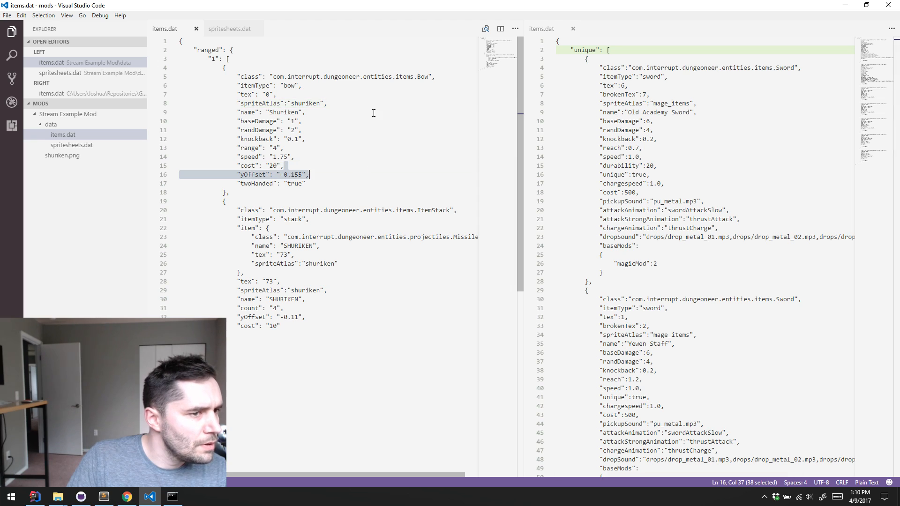
click(405, 91)
click(384, 82)
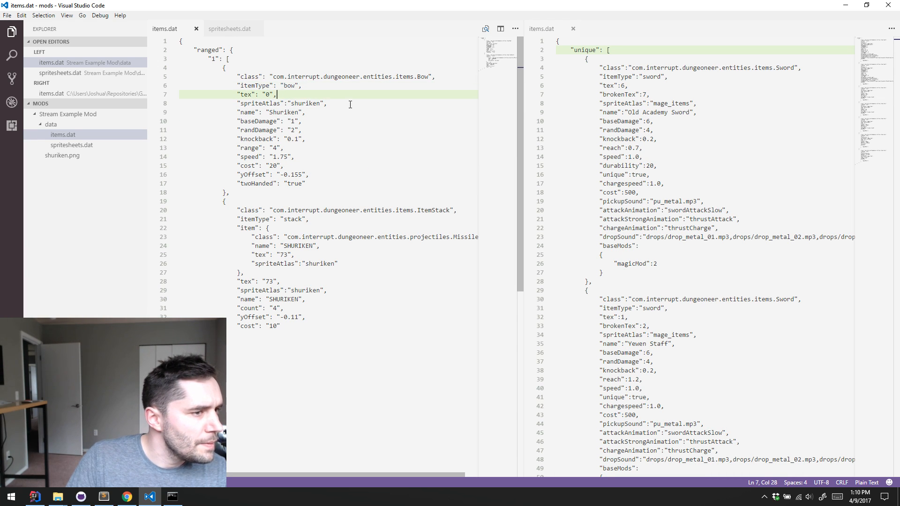
double_click(250, 86)
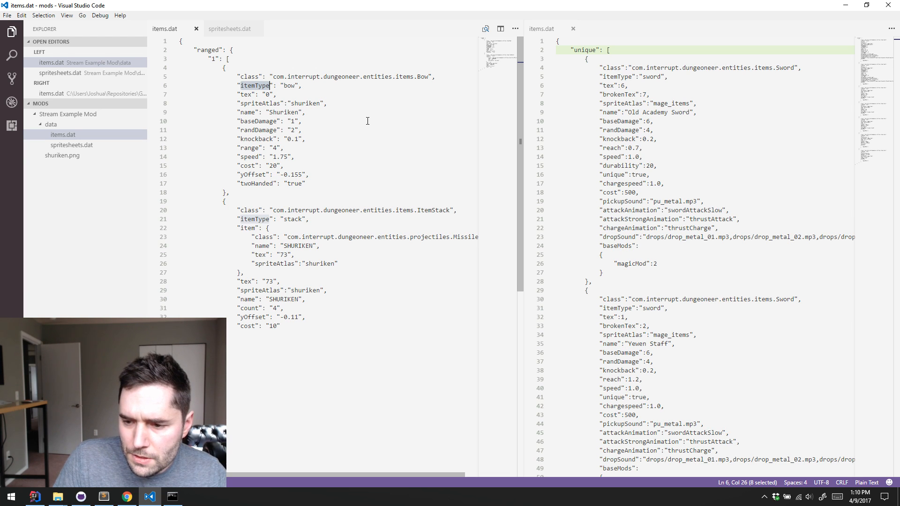
click(367, 121)
click(354, 148)
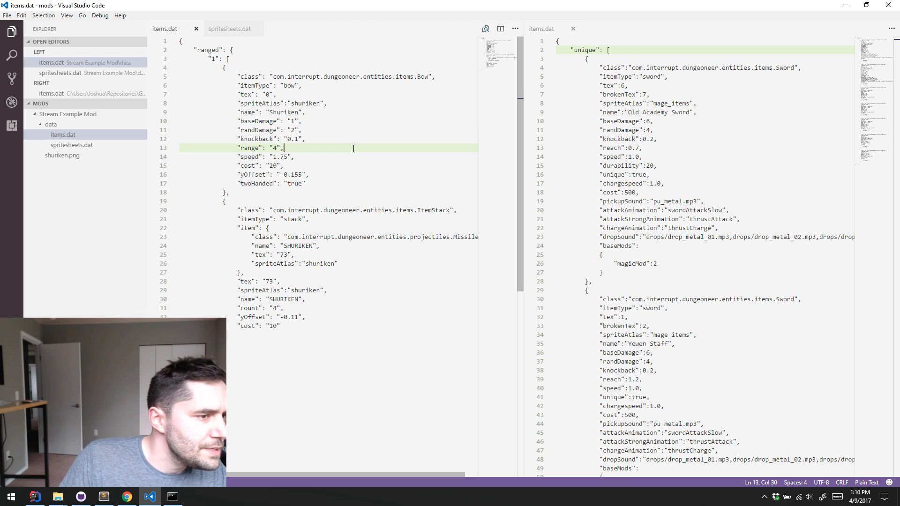
Check the Stream Example Mod's spritesheets.dat and shuriken.png, and return to its items.dat
click(86, 145)
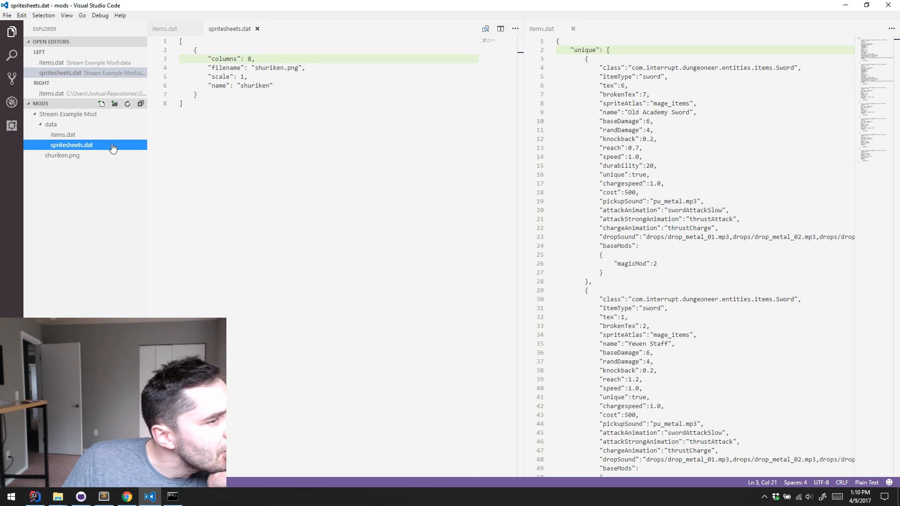
click(75, 156)
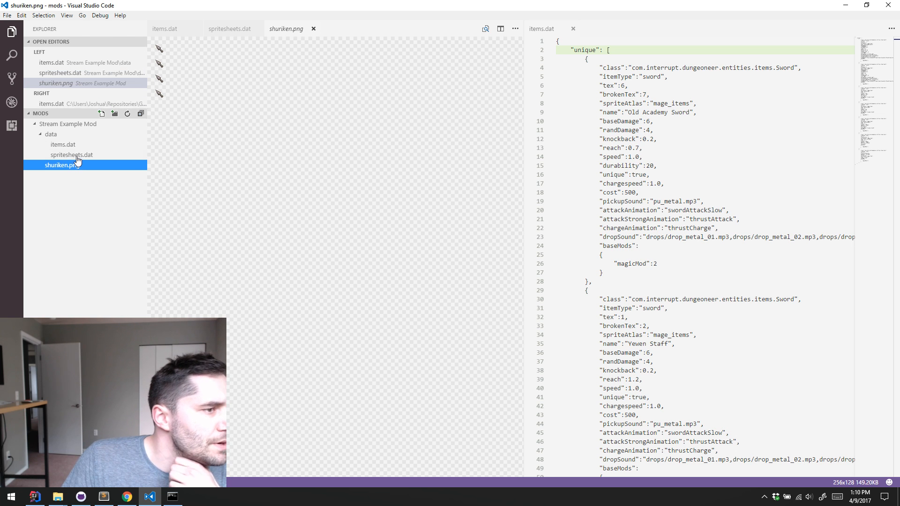
click(64, 145)
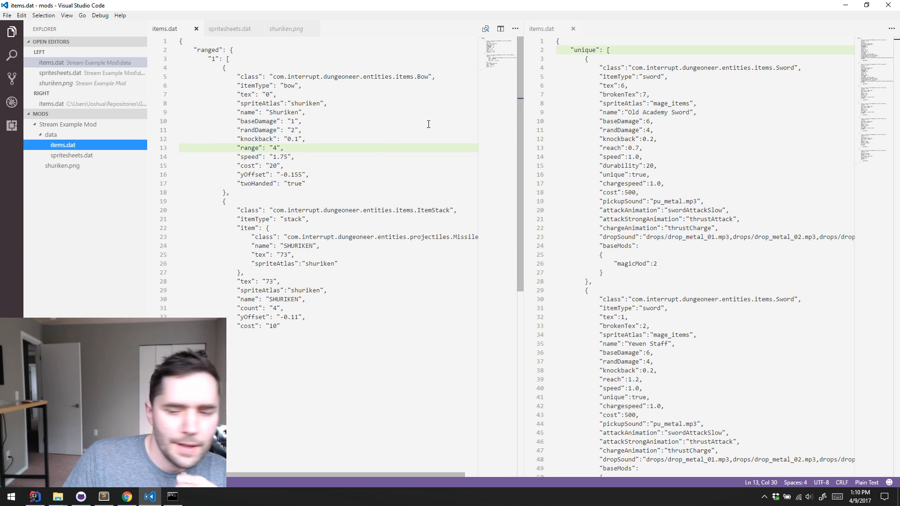
Switch to IntelliJ IDEA and open the ModManager class at the constructor that collects the mod folders
key(alt+Tab)
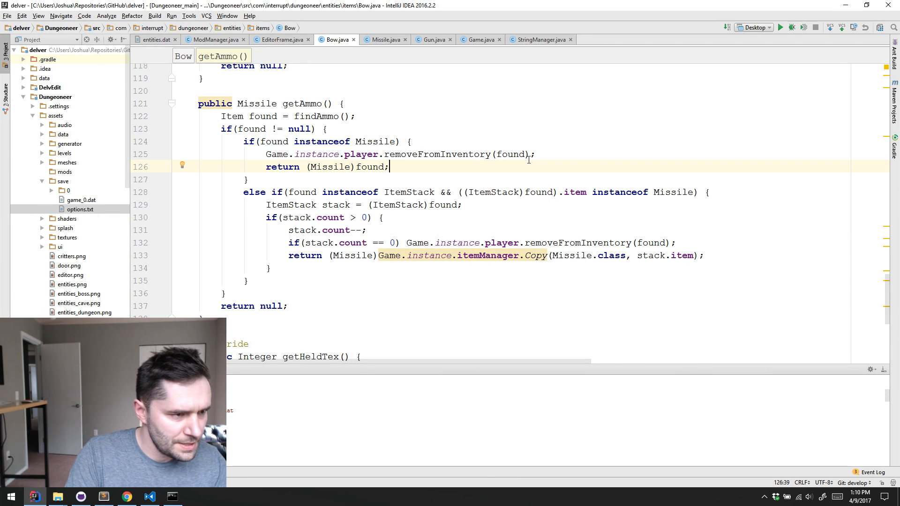
key(ctrl+n)
text(ModMa)
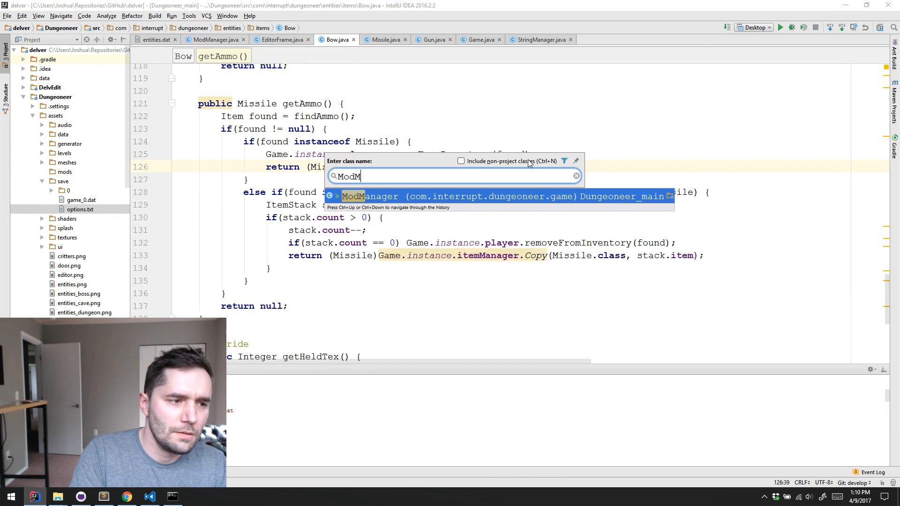
key(Return)
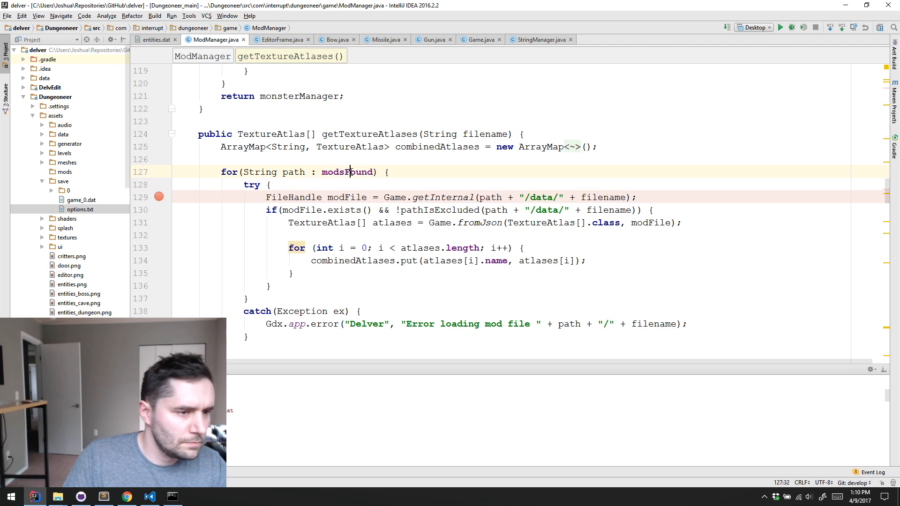
ctrl+click(351, 172)
scroll(454, 180, down, 2)
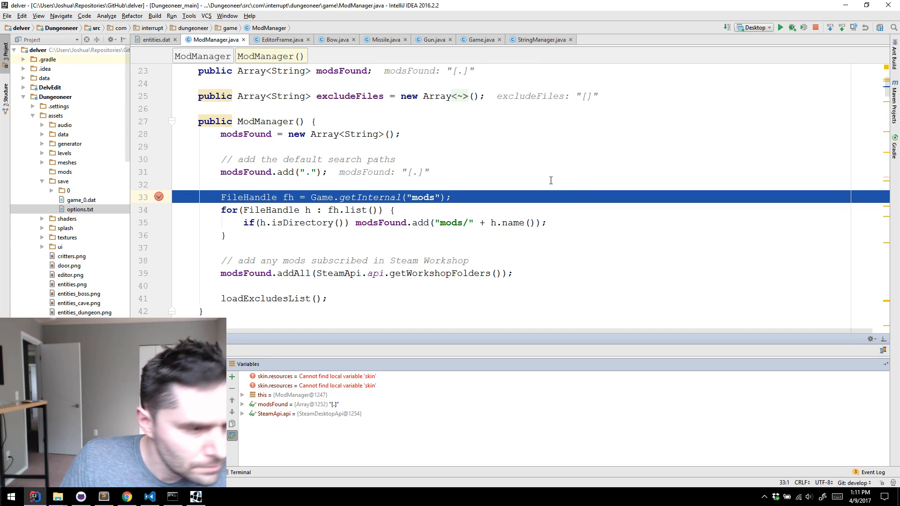
Step through the ModManager constructor from the mods folder lookup while checking modsFound, and stop the debug session
key(F8)
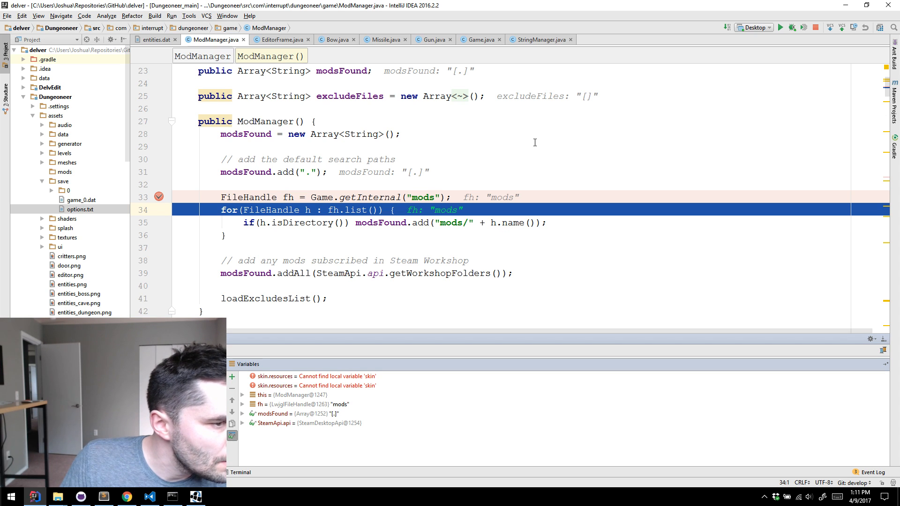
key(F8)
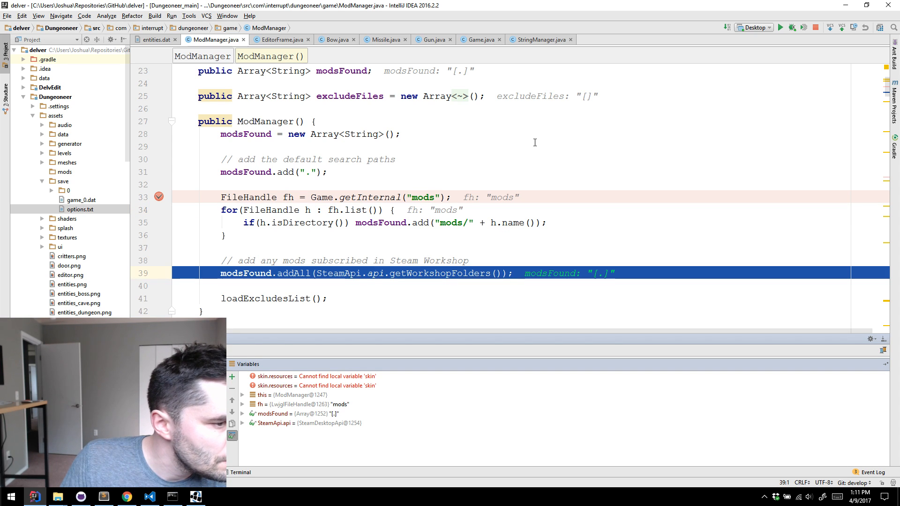
key(F8)
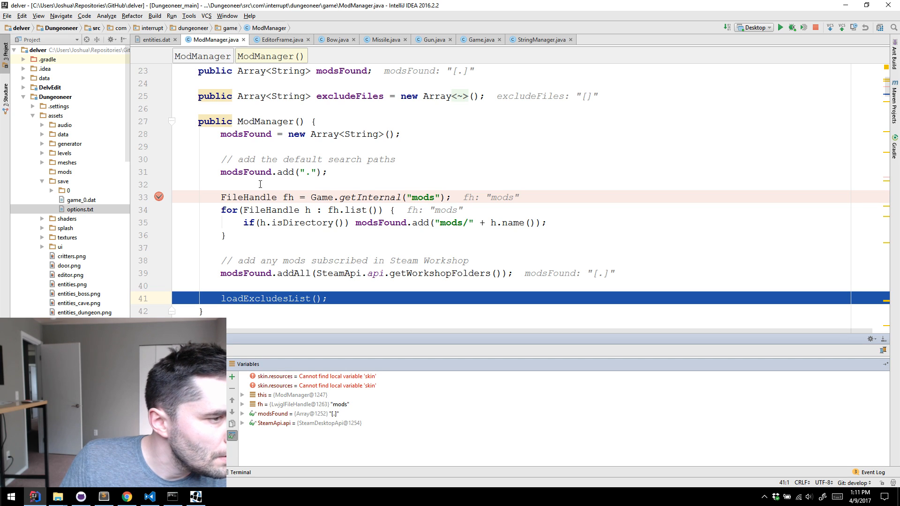
mouse_move(245, 174)
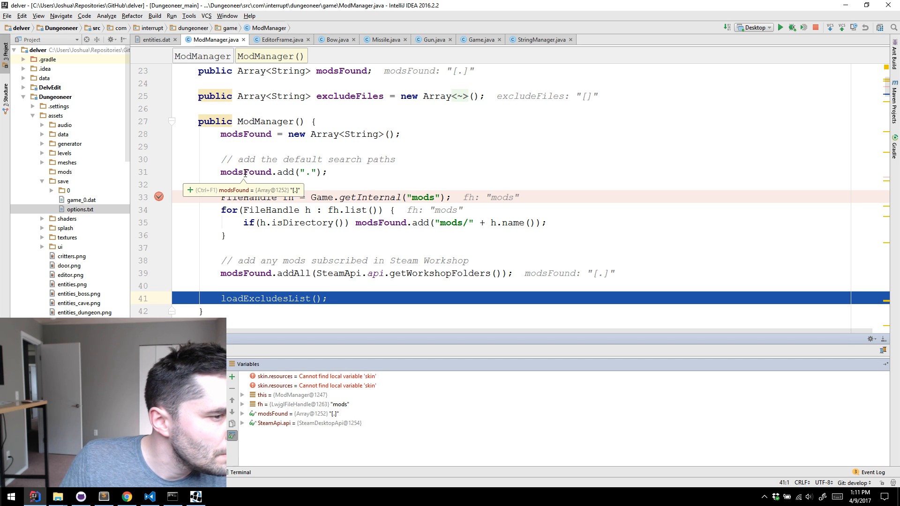
key(F8)
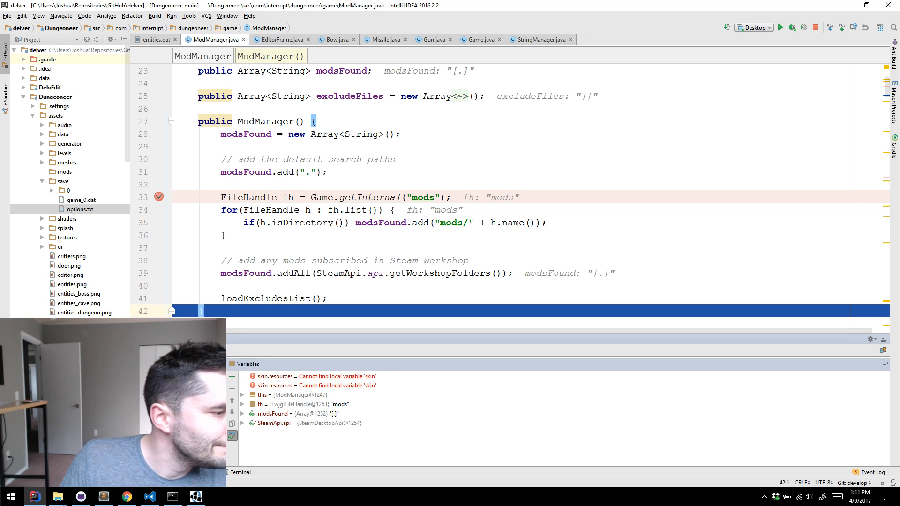
key(ctrl+F2)
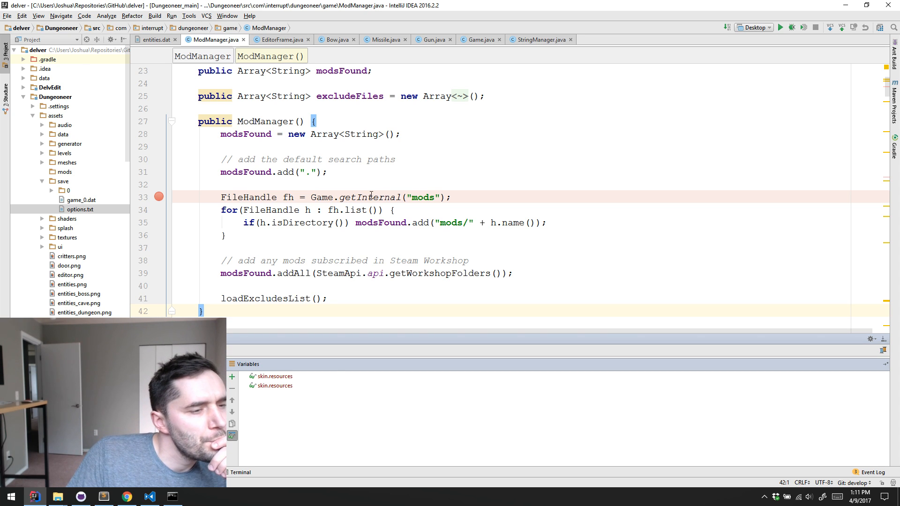
Switch to File Explorer and inspect the mods folder and its parent Delver folder in the Steam installation
click(66, 500)
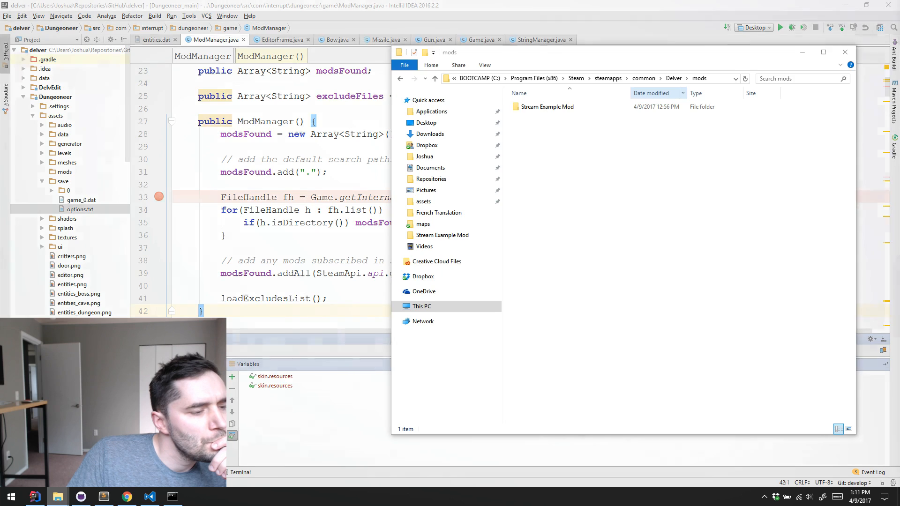
click(675, 79)
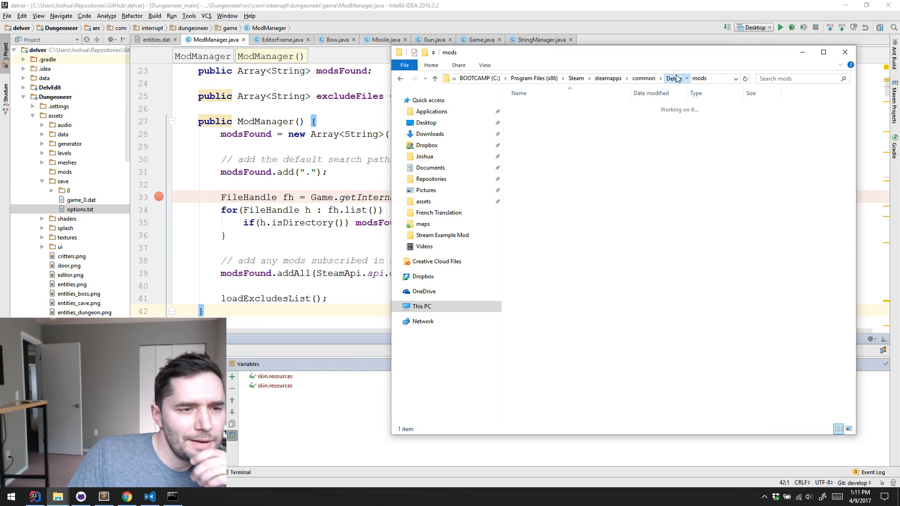
double_click(539, 116)
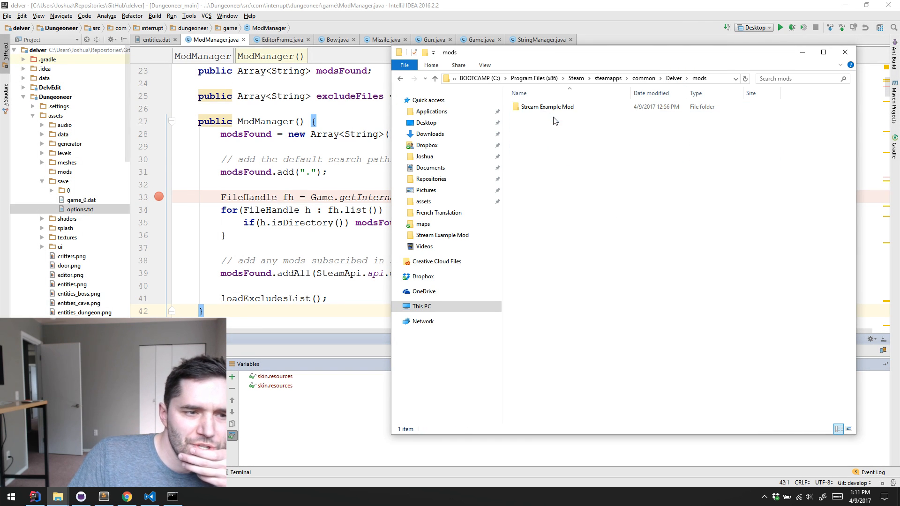
click(624, 78)
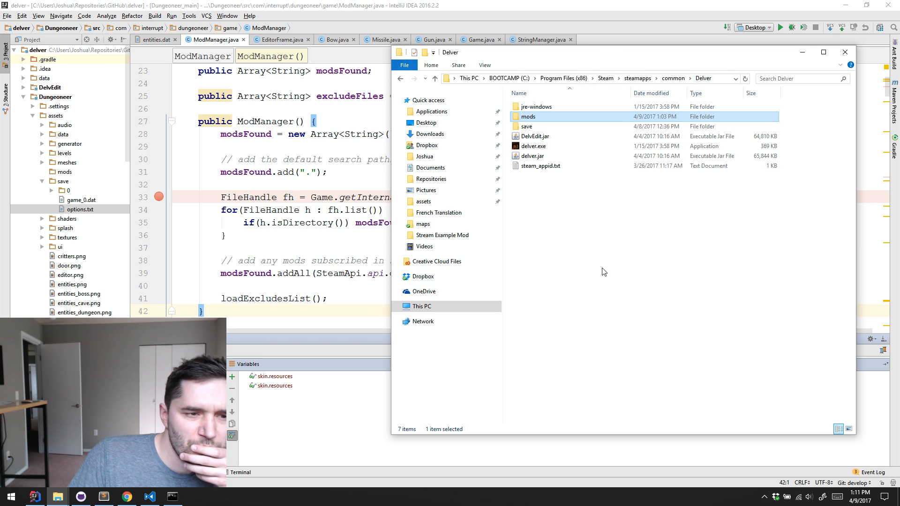
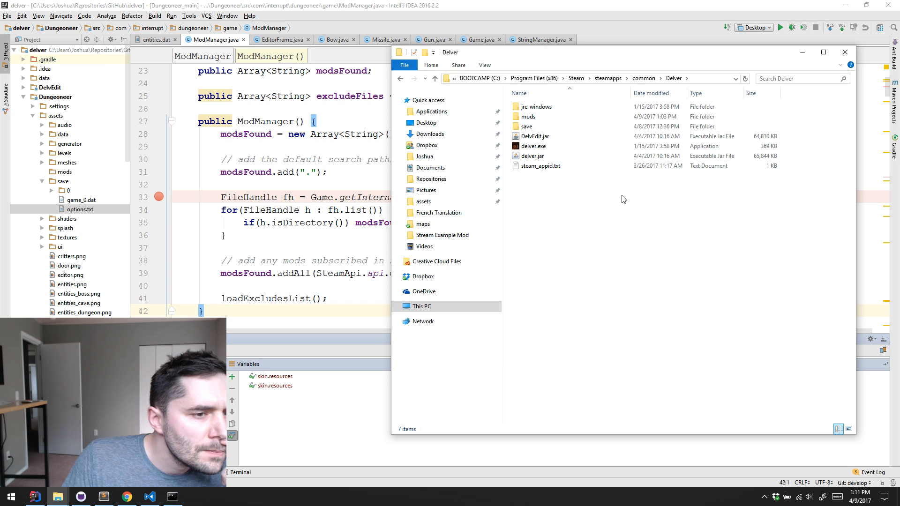
Return to ModManager in IntelliJ IDEA, start a new debug session and step into the getInternal call for the mods folder
click(528, 117)
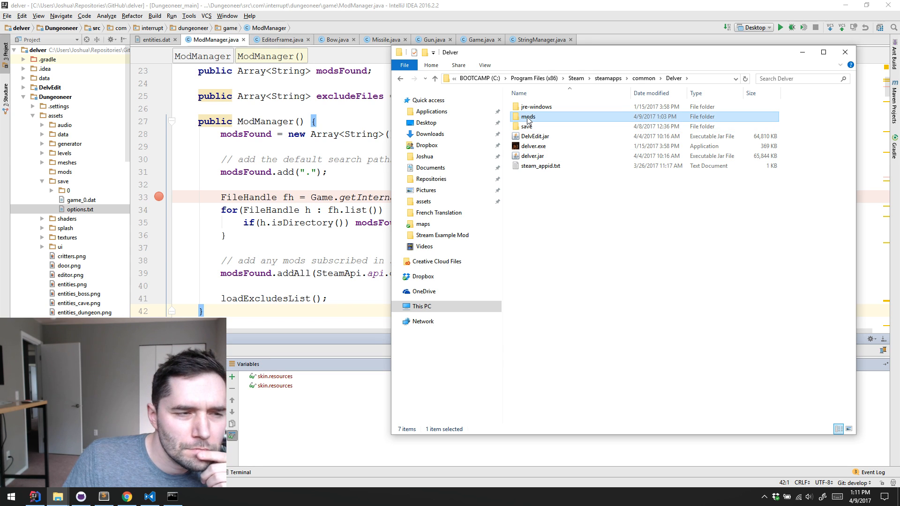
click(352, 151)
click(395, 184)
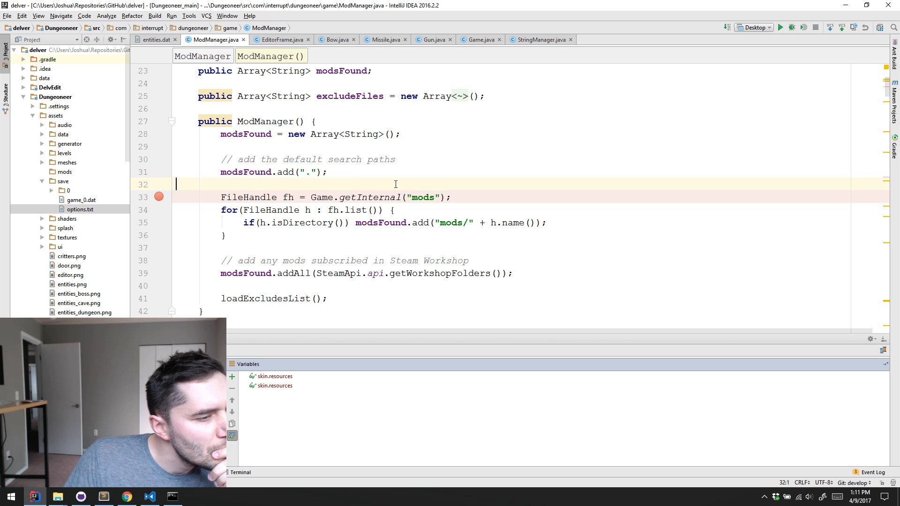
click(788, 29)
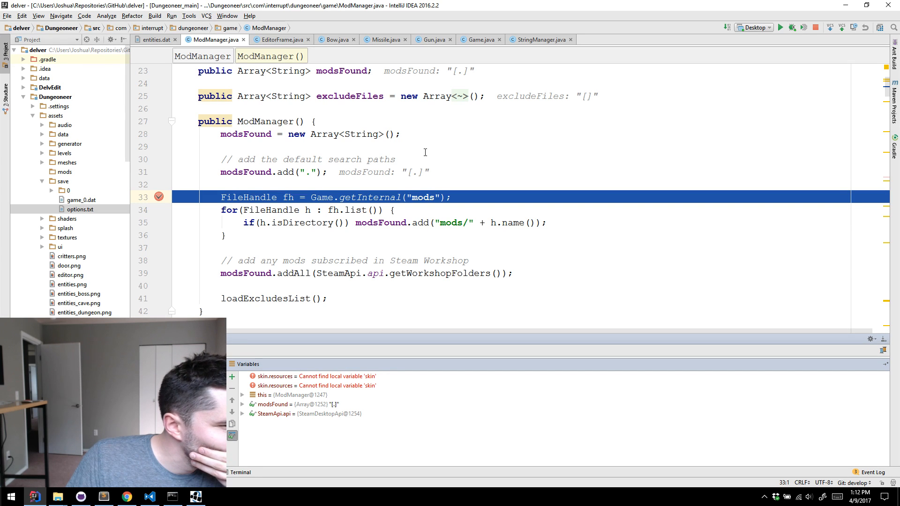
click(471, 178)
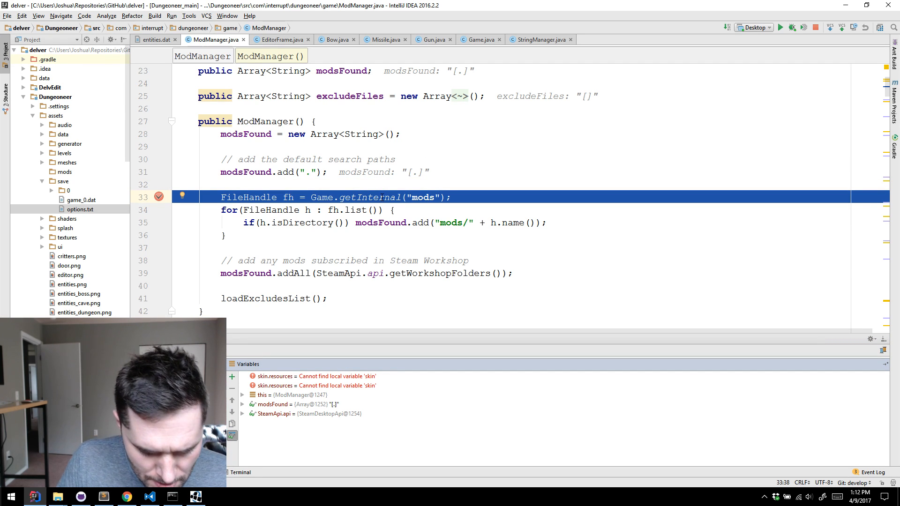
key(F7)
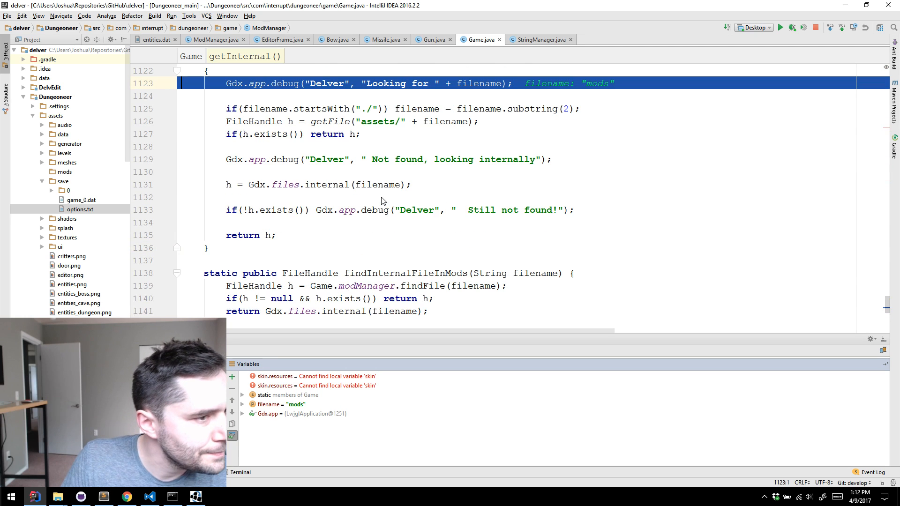
Step through Game.getInternal line by line back to the ModManager constructor, checking the path in h, and stop the debug session
scroll(596, 210, up, 1)
key(F8)
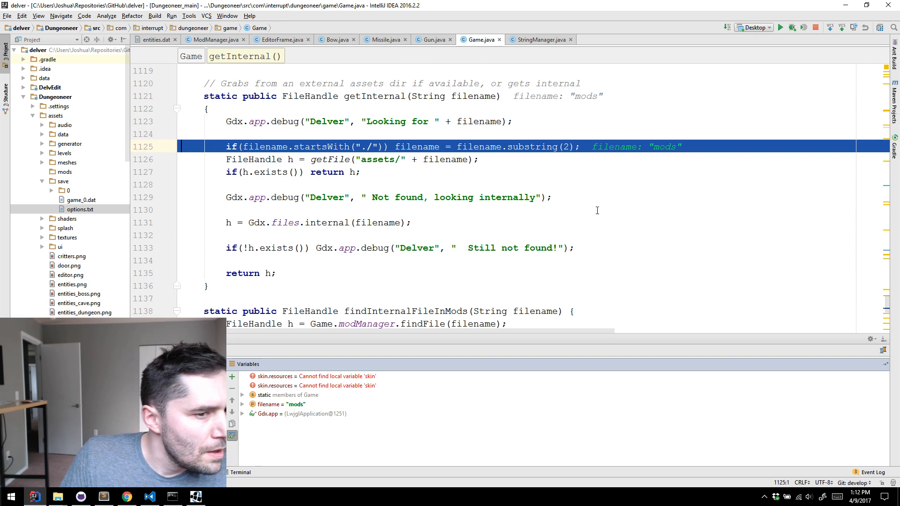
key(F8)
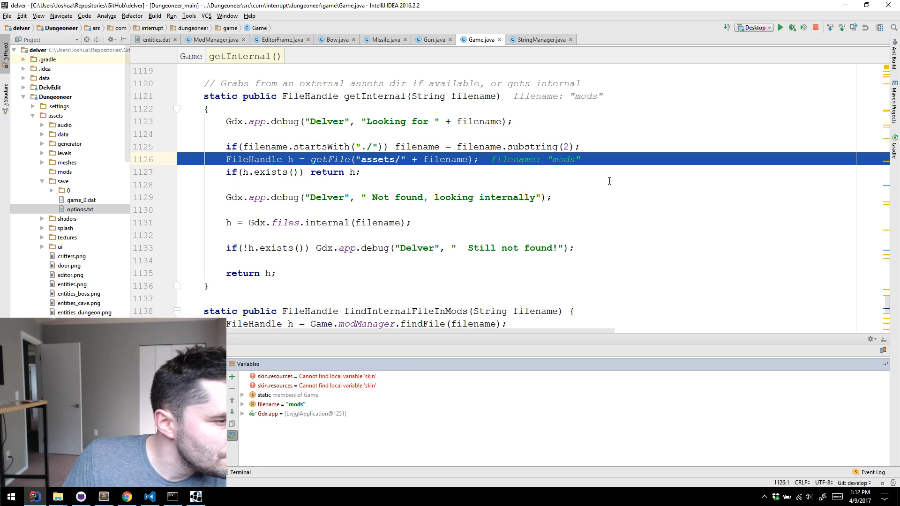
key(F8)
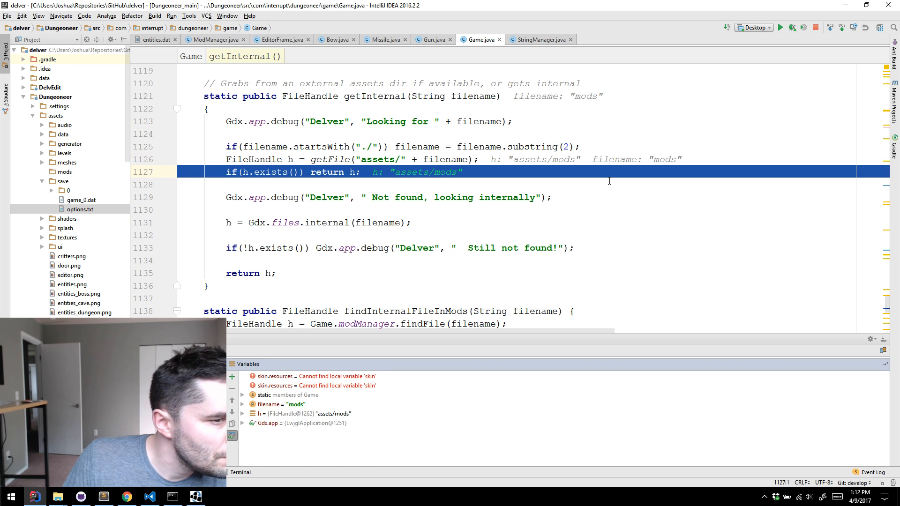
key(F8)
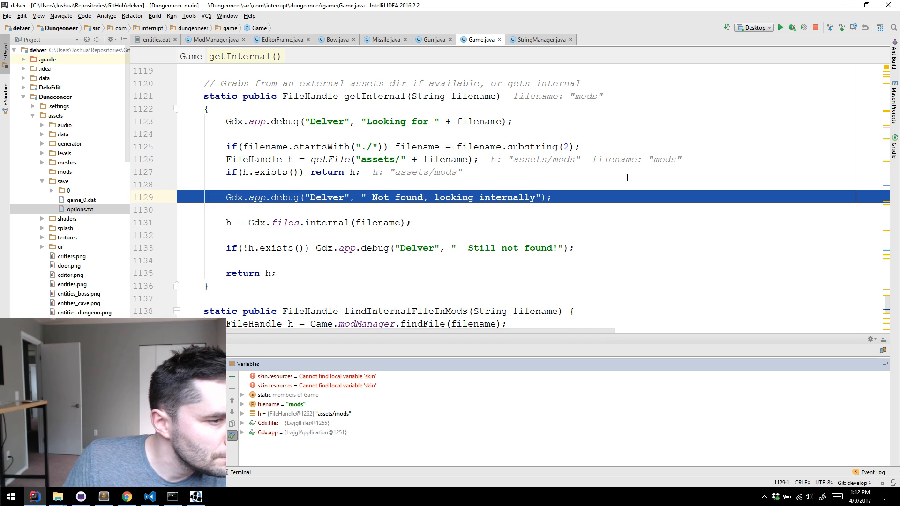
key(F8)
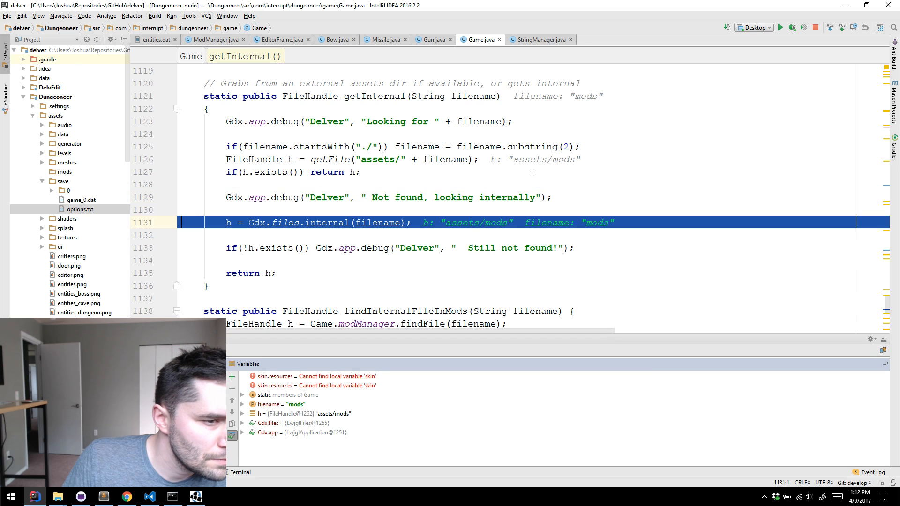
key(F8)
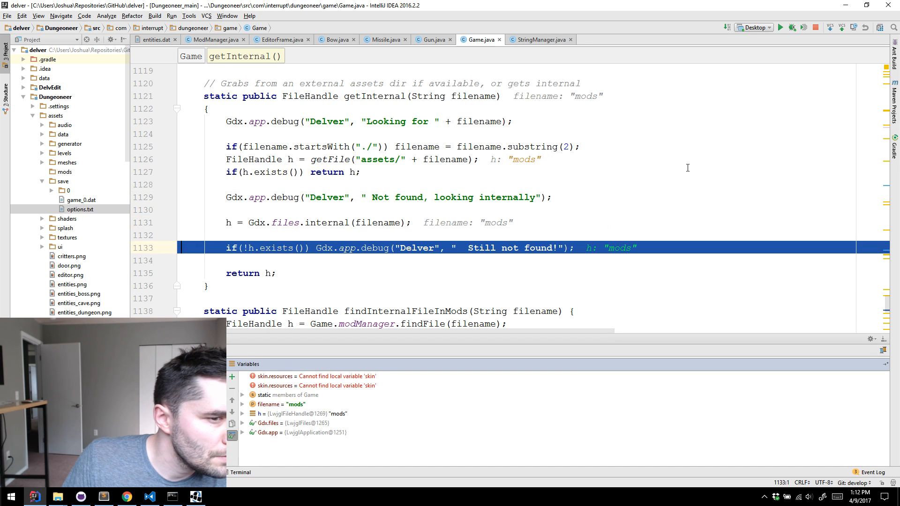
key(F8)
key(F8)
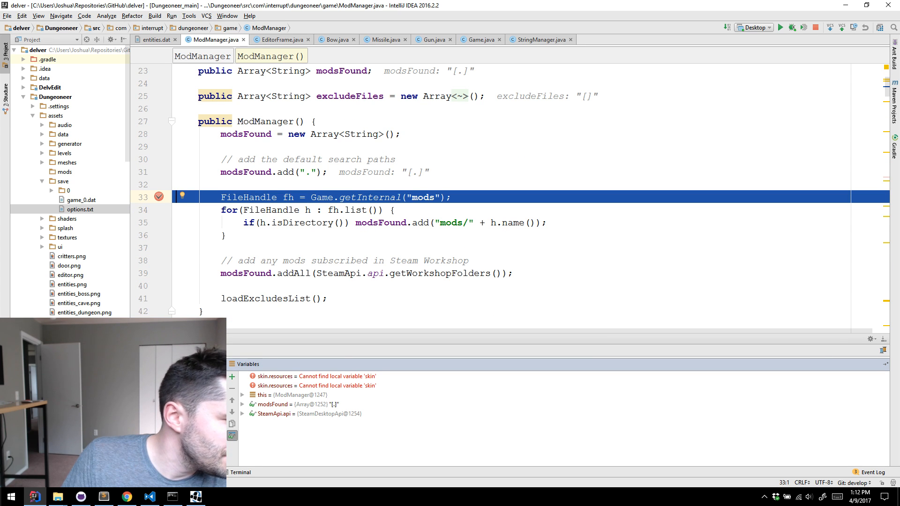
click(815, 28)
In File Explorer, copy the Stream Example Mod folder from the Steam Delver mods folder into Dungeoneer\assets\mods of the delver repository
click(845, 9)
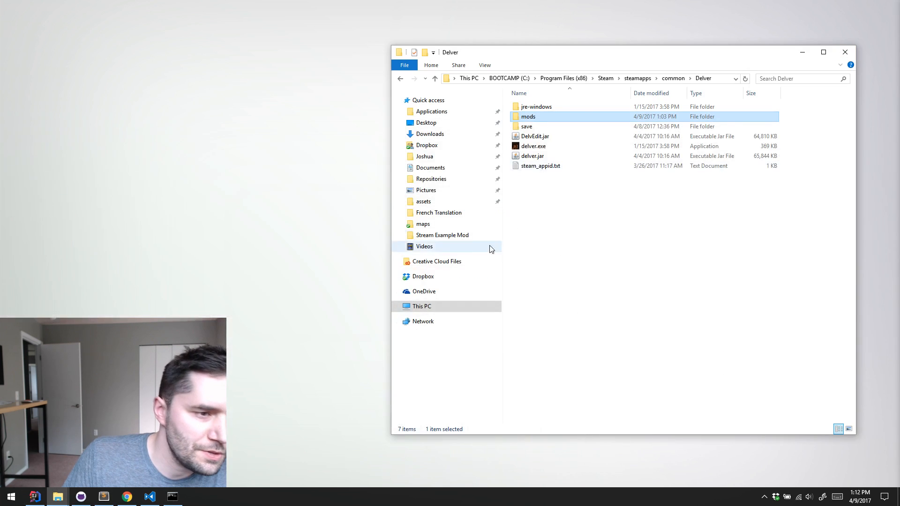
double_click(526, 117)
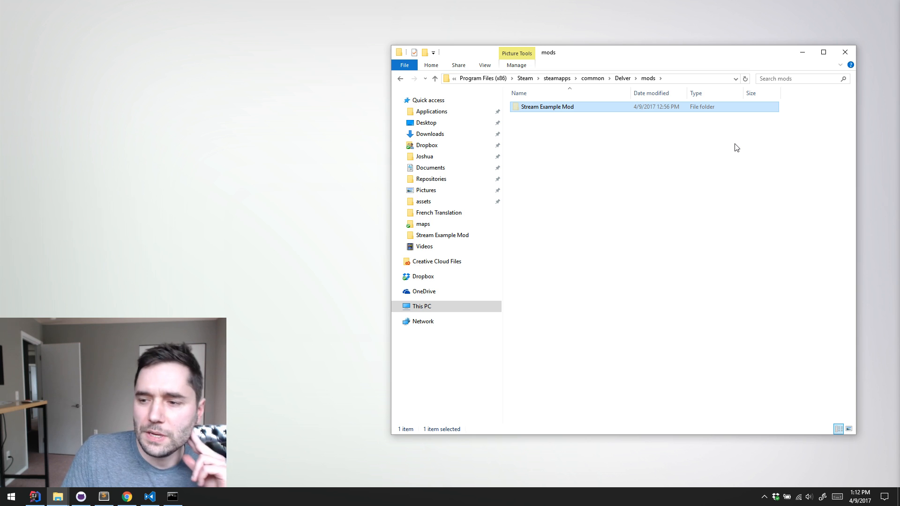
click(439, 182)
double_click(571, 127)
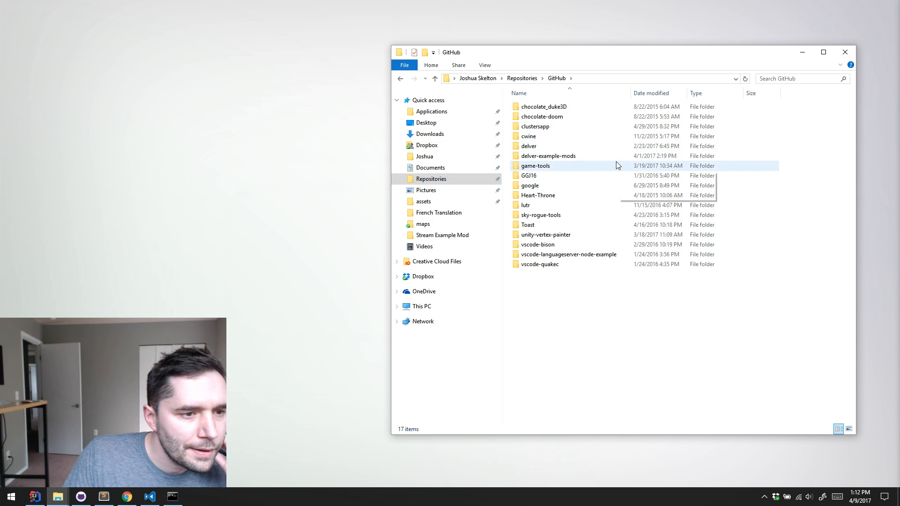
double_click(581, 149)
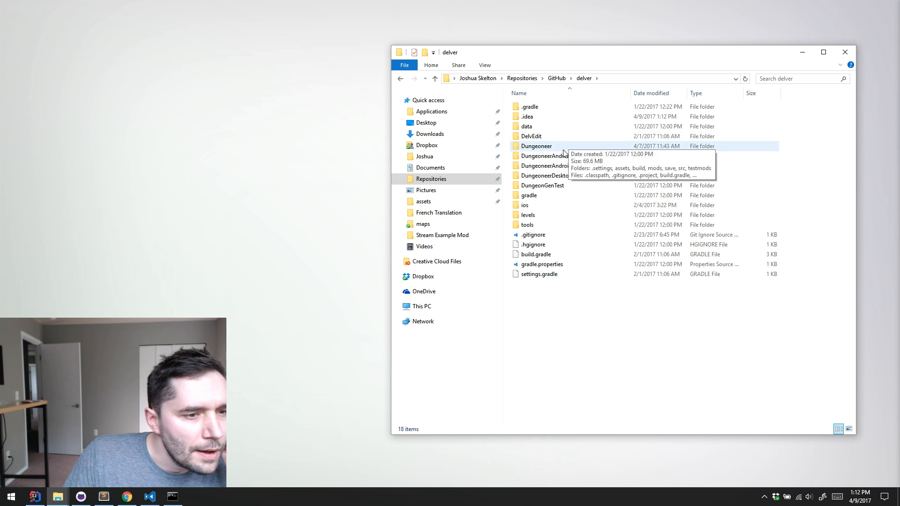
double_click(563, 149)
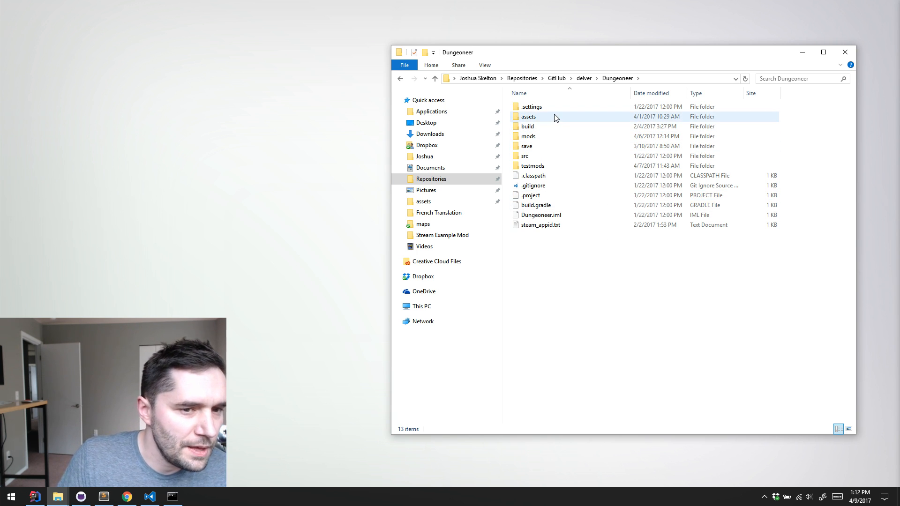
double_click(555, 117)
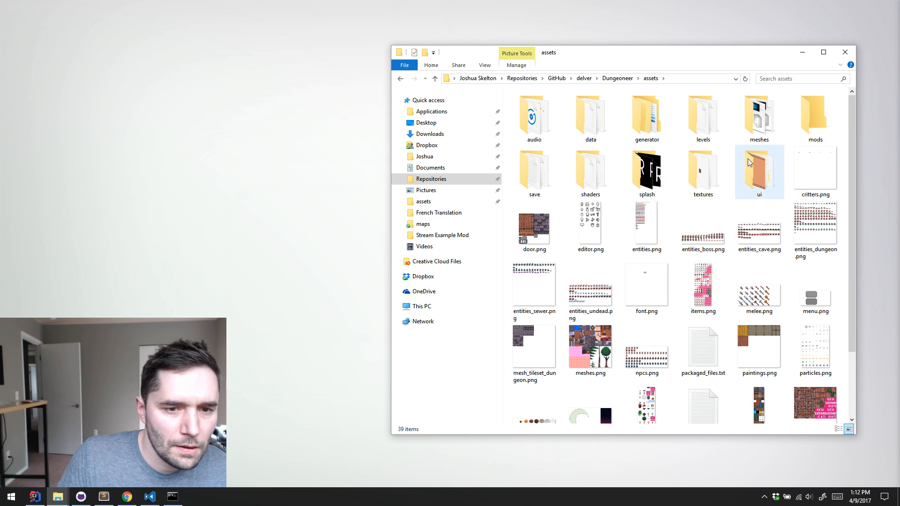
double_click(803, 117)
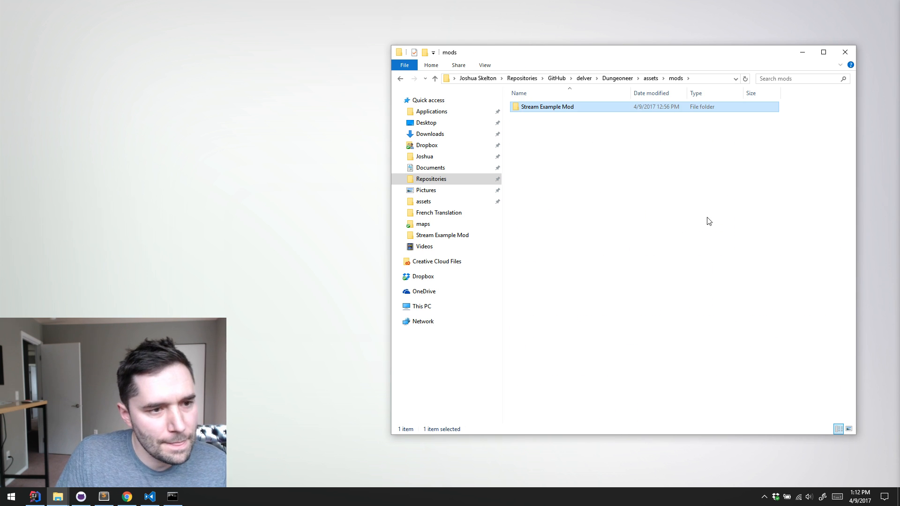
Switch back to IntelliJ IDEA, run the Desktop configuration and start playing from a save slot in Delver
key(alt+Tab)
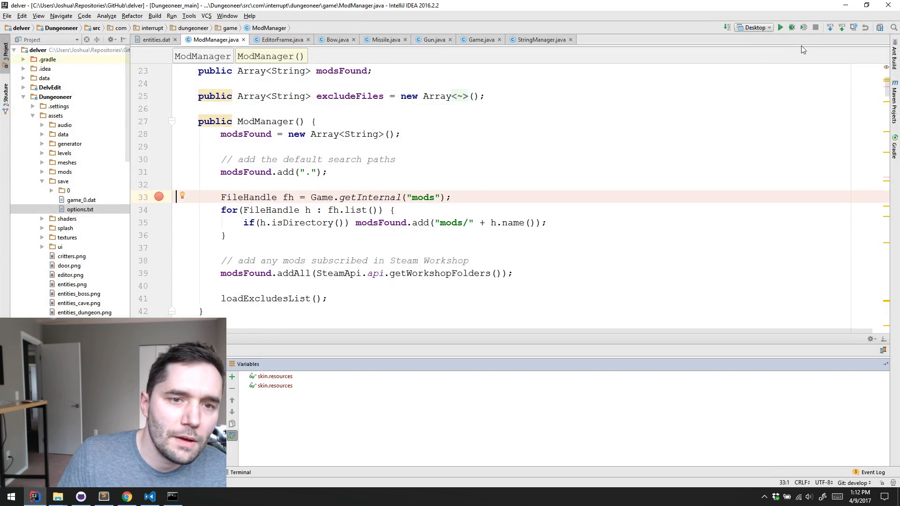
click(779, 31)
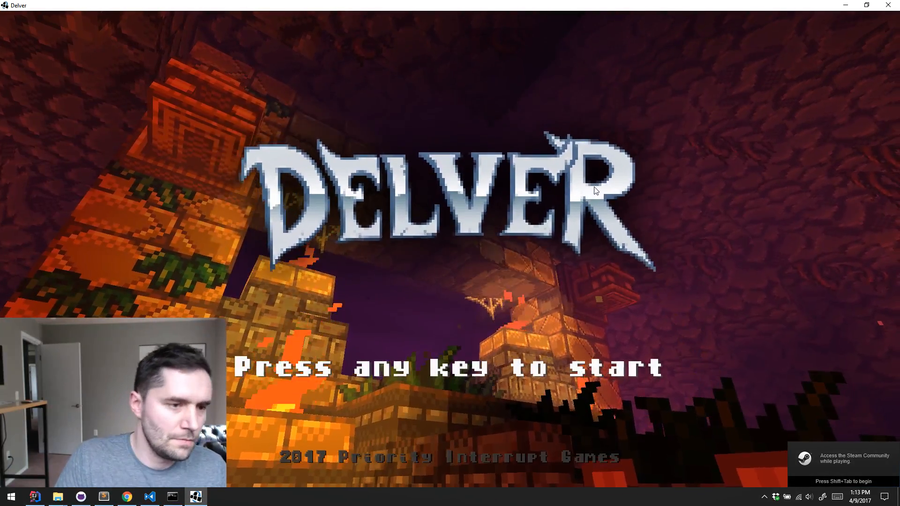
click(594, 187)
click(526, 132)
click(640, 52)
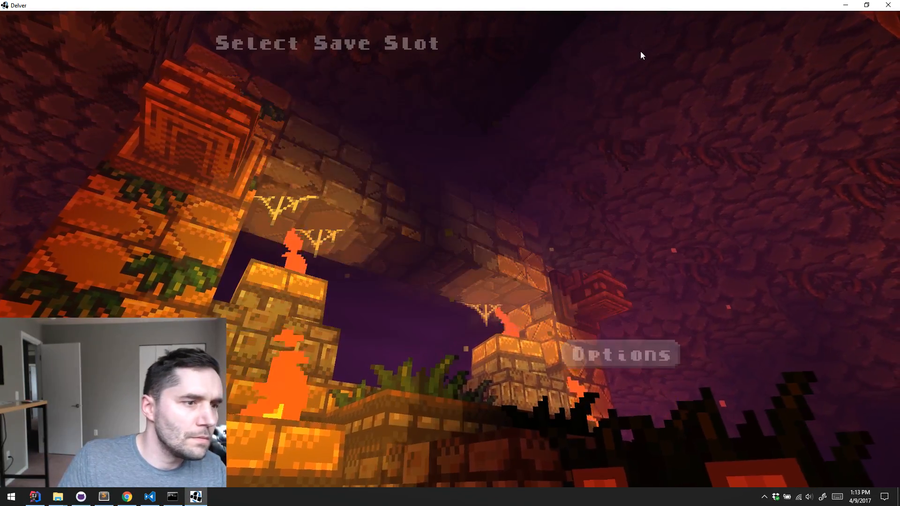
click(255, 356)
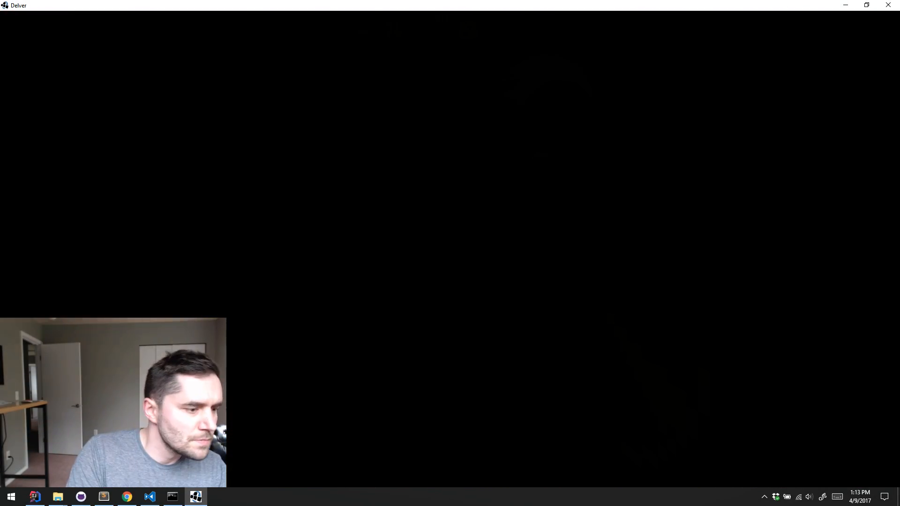
Spawn the first Shuriken from the level 1 ranged items of the game's debug menu and pick it up
key(k)
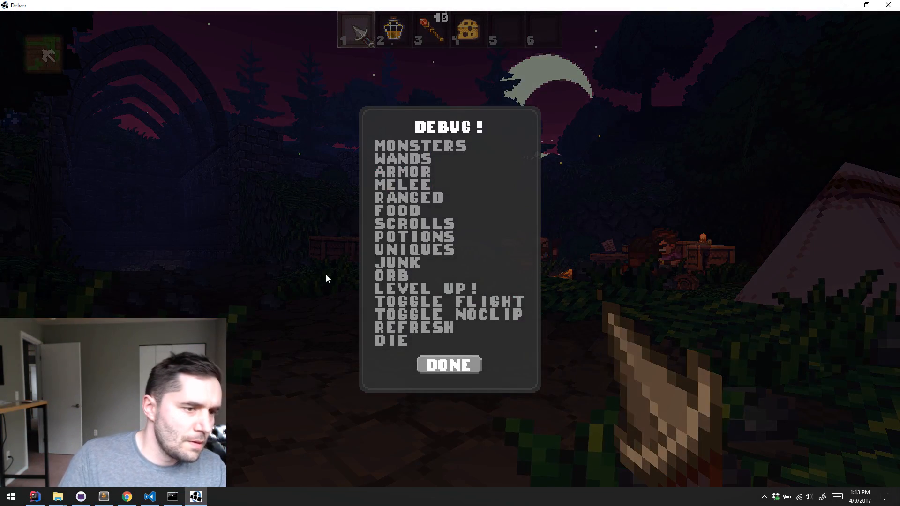
click(397, 200)
click(429, 219)
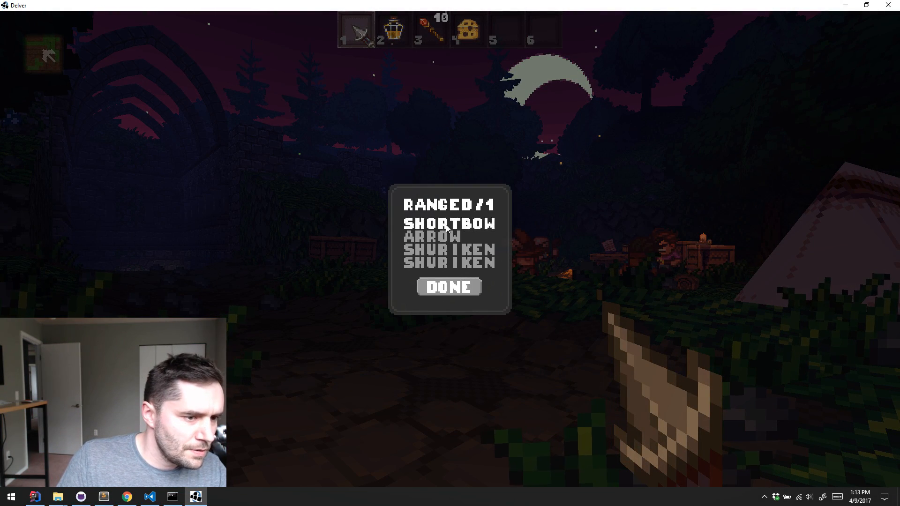
click(448, 253)
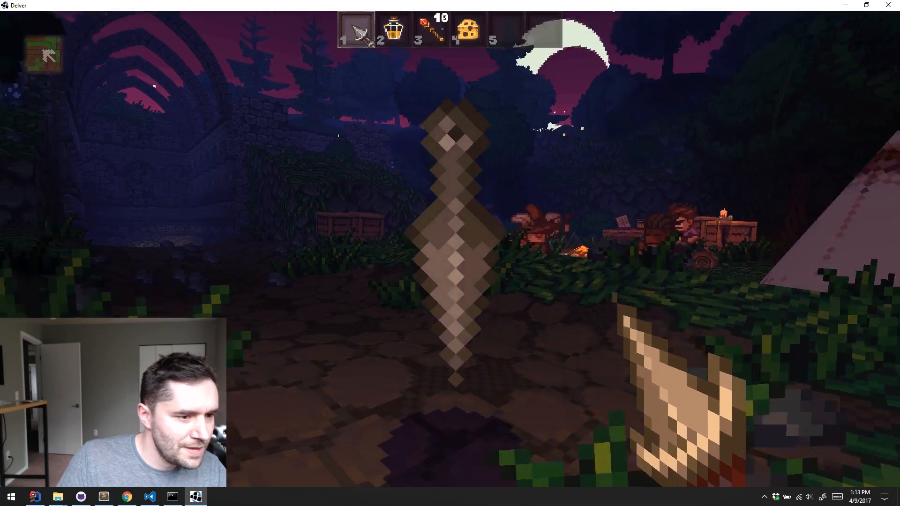
key(w)
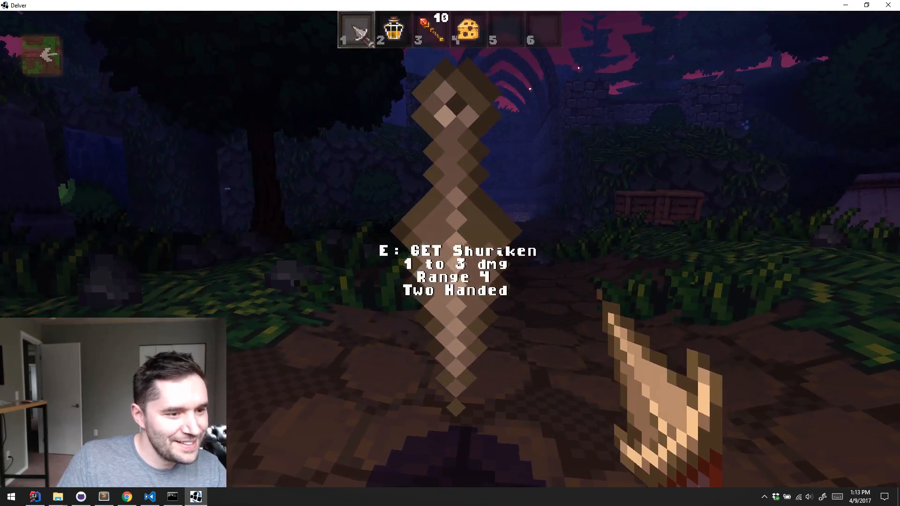
key(3)
key(e)
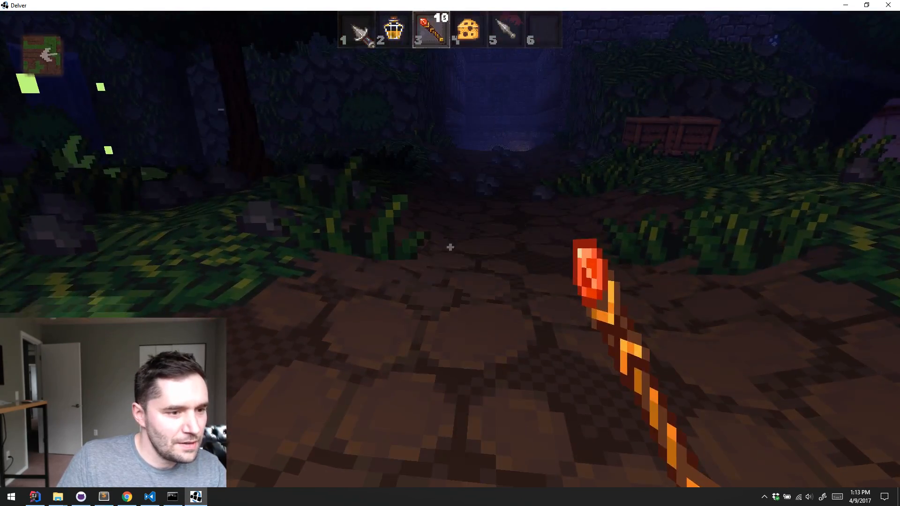
Equip the shuriken from inventory slot 5 and test its attack
key(6)
key(5)
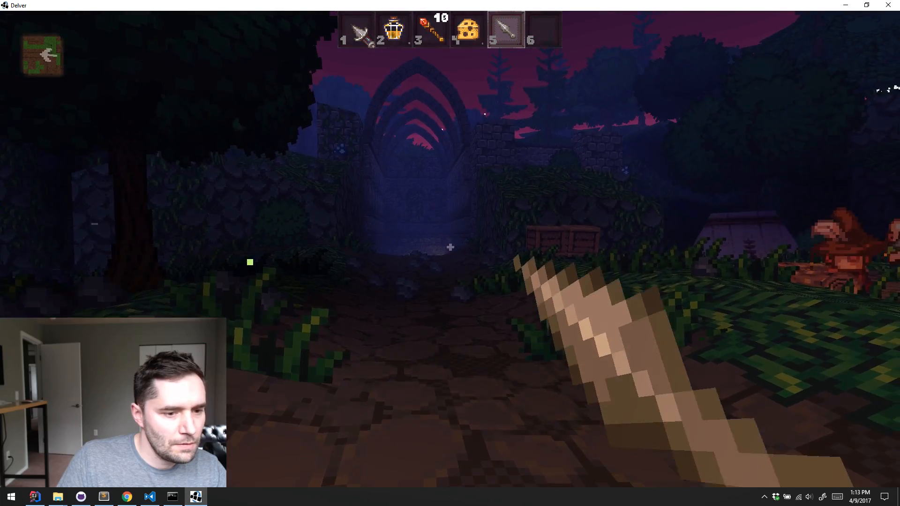
key(w)
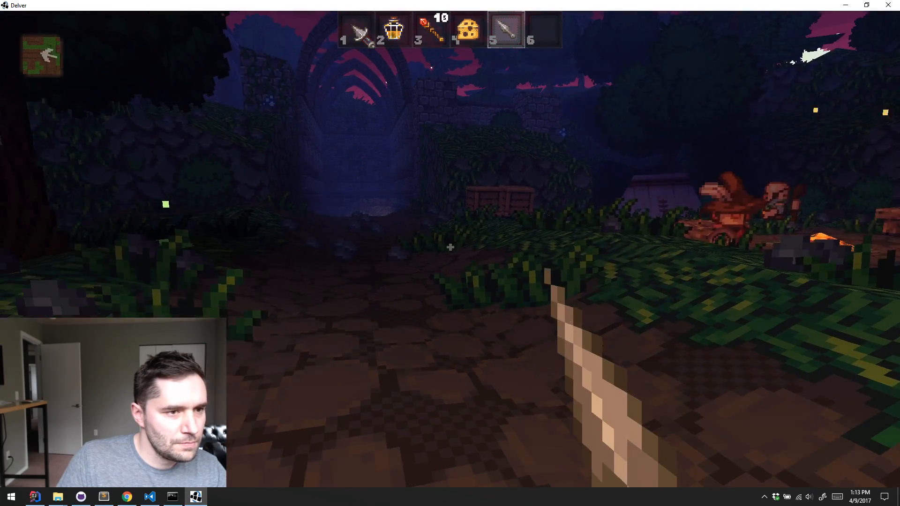
click(450, 247)
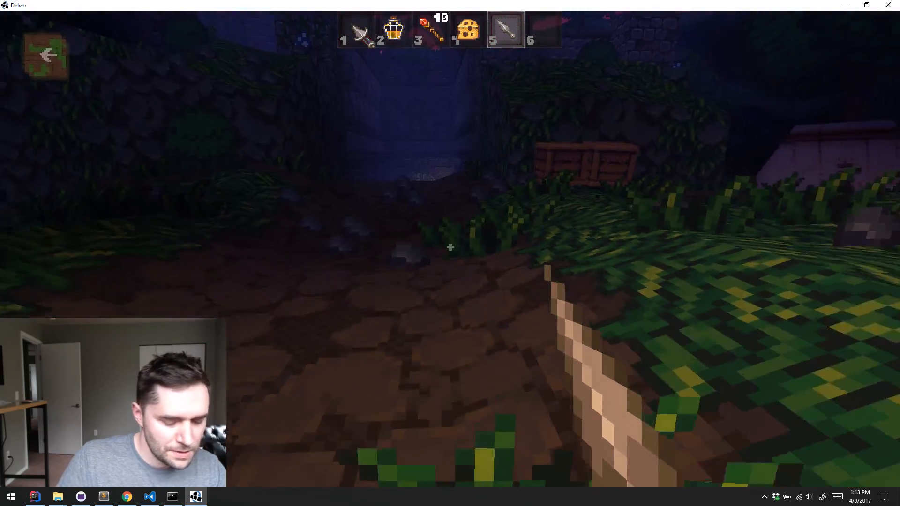
Spawn the second Shuriken from the level 1 ranged items of the debug menu and inspect its sprite in the world
key(k)
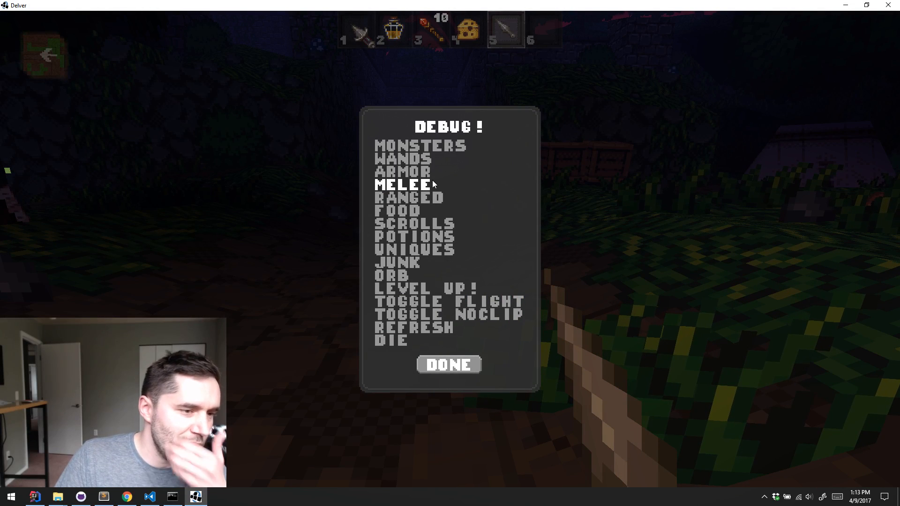
click(432, 198)
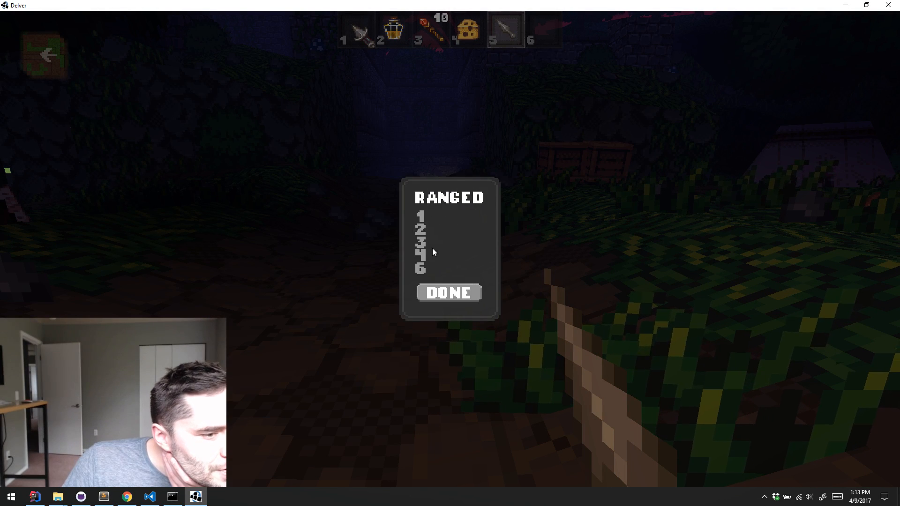
click(422, 217)
click(425, 262)
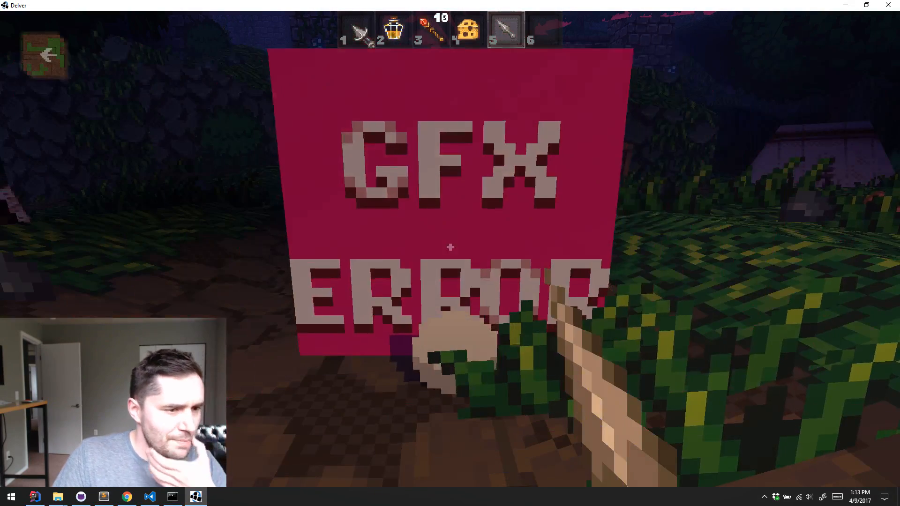
key(s)
key(w)
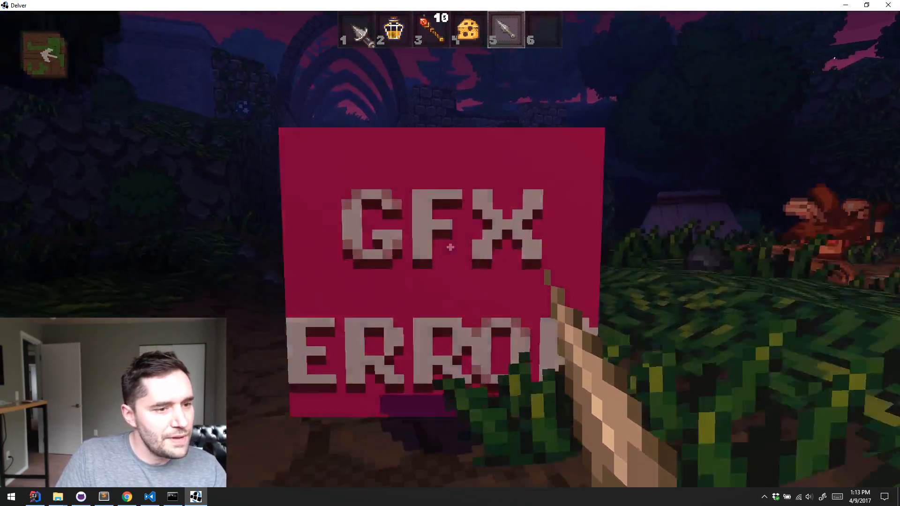
Pick up the shuriken stack, throw one shuriken and inspect its sprite from several sides where it landed by the crates
key(w)
key(e)
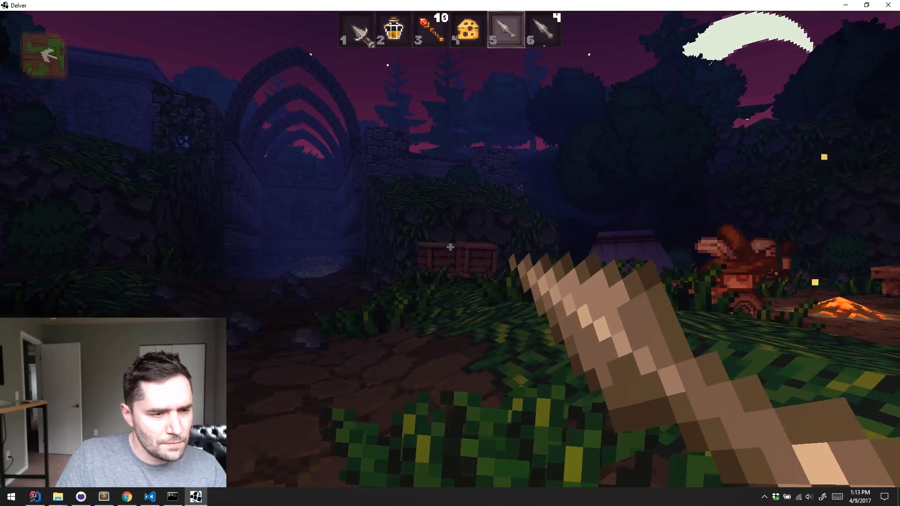
click(450, 247)
key(w)
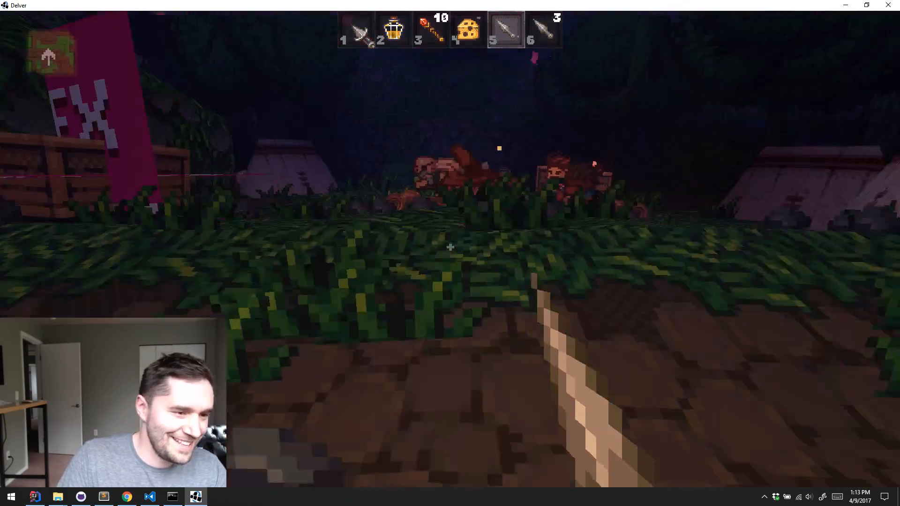
key(w)
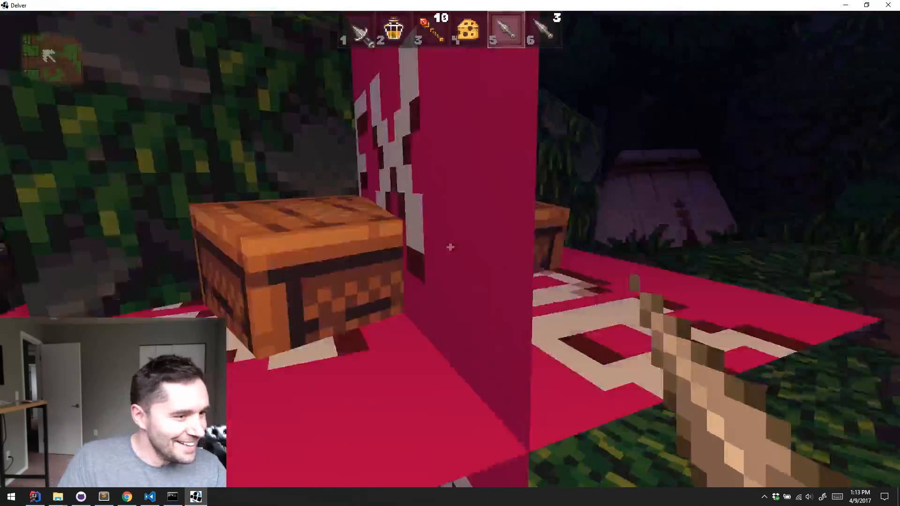
key(w)
key(s)
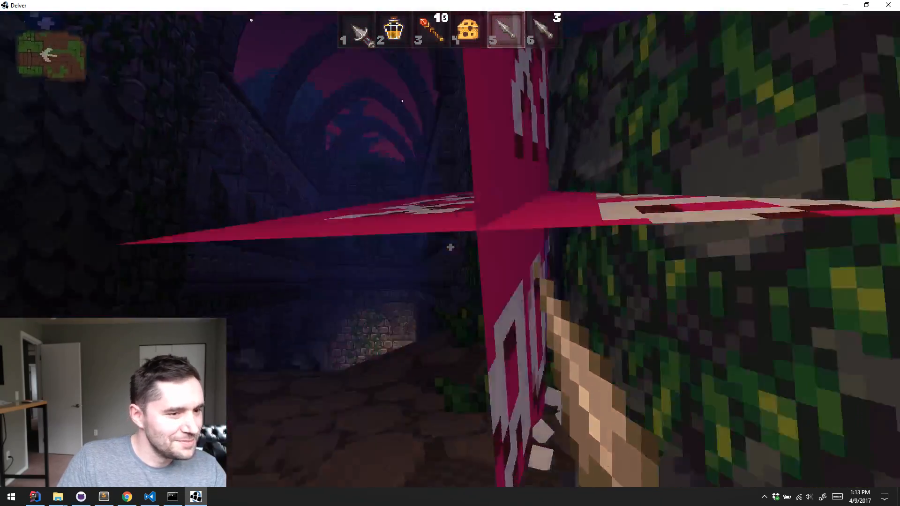
Retrieve the thrown shuriken, throw it again and approach it for another look at the sprite
key(w)
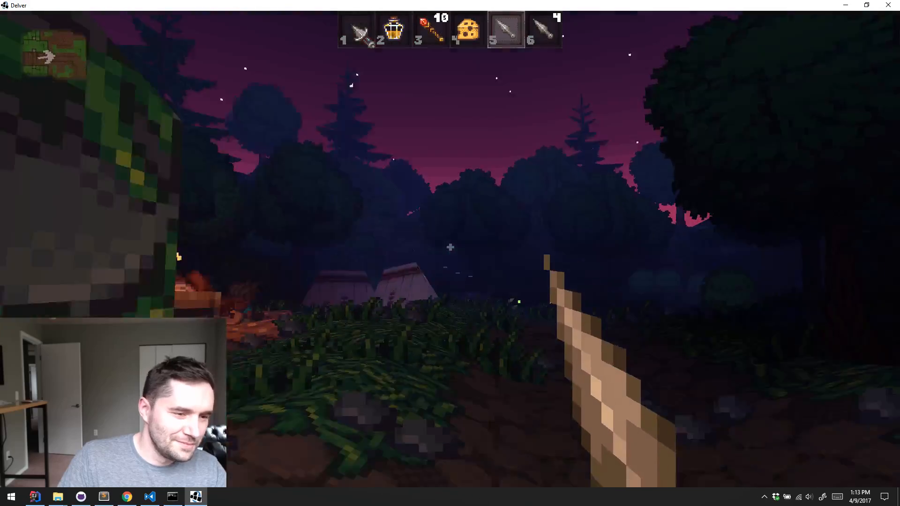
key(s)
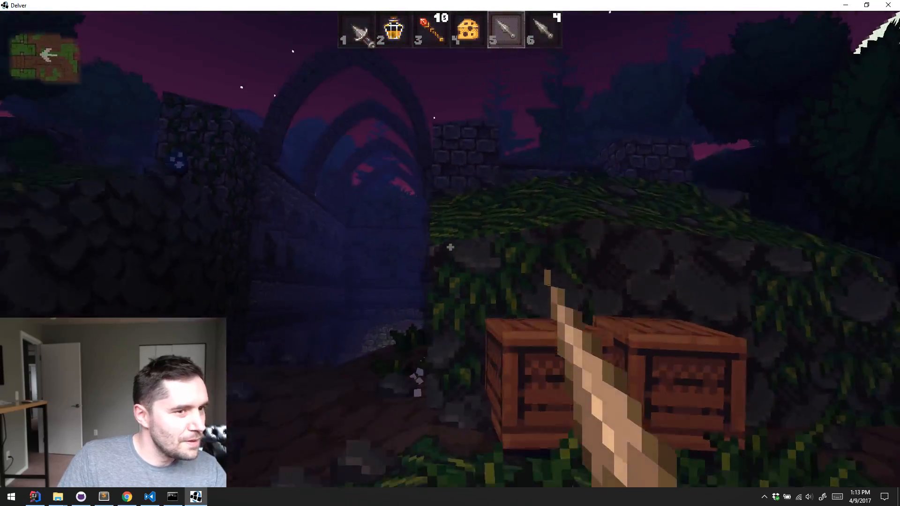
click(450, 247)
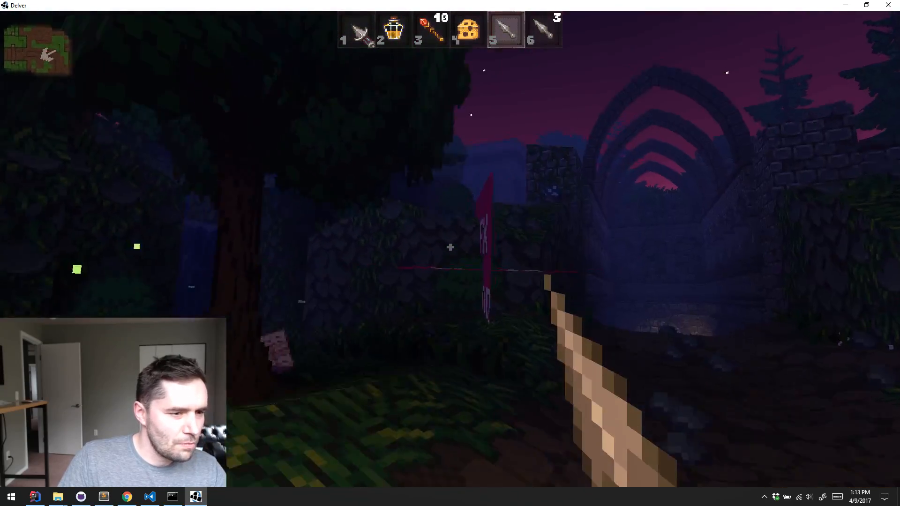
key(w)
Pause and quit the running game
key(Escape)
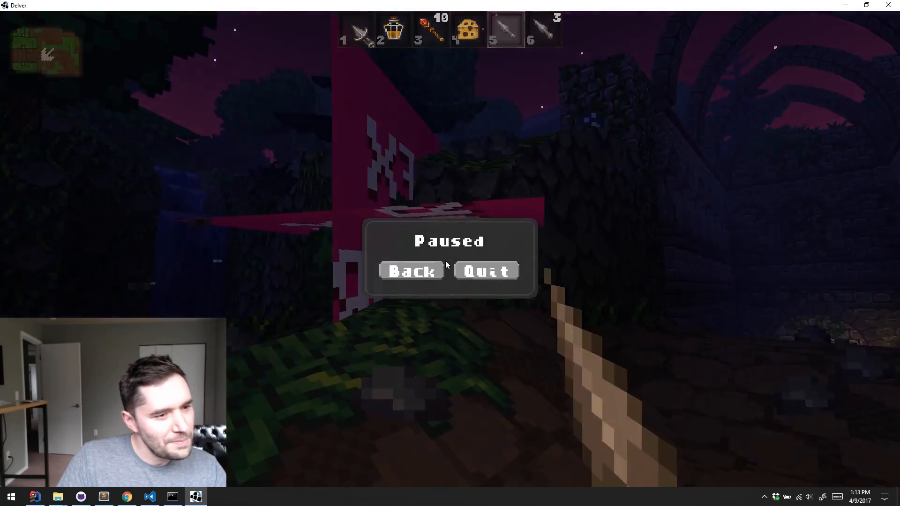
click(502, 263)
key(Escape)
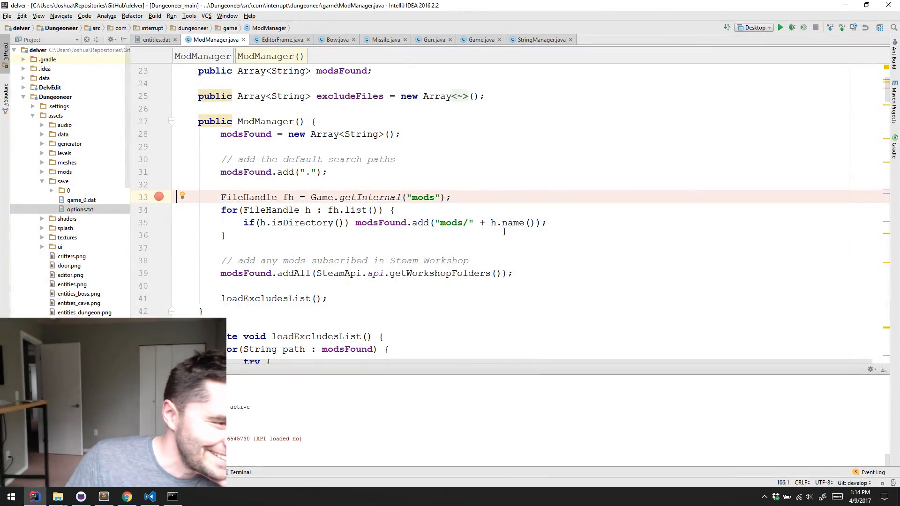
Switch to Visual Studio Code, check the file explorer's MODS folder and restart the editor
click(150, 497)
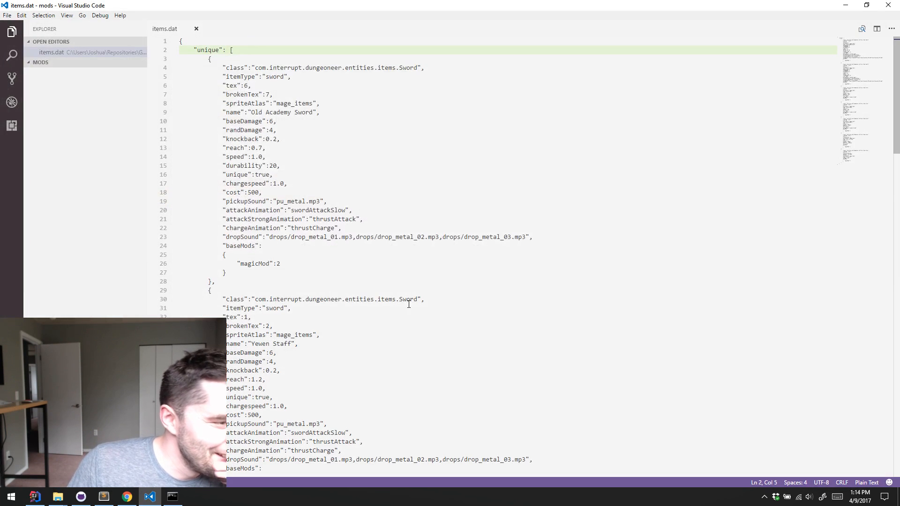
scroll(408, 300, down, 3)
click(423, 274)
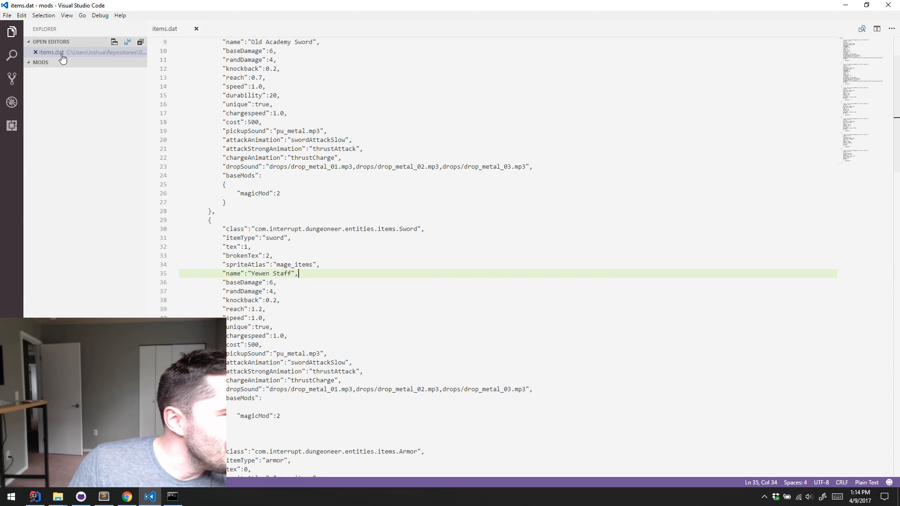
click(28, 45)
click(29, 52)
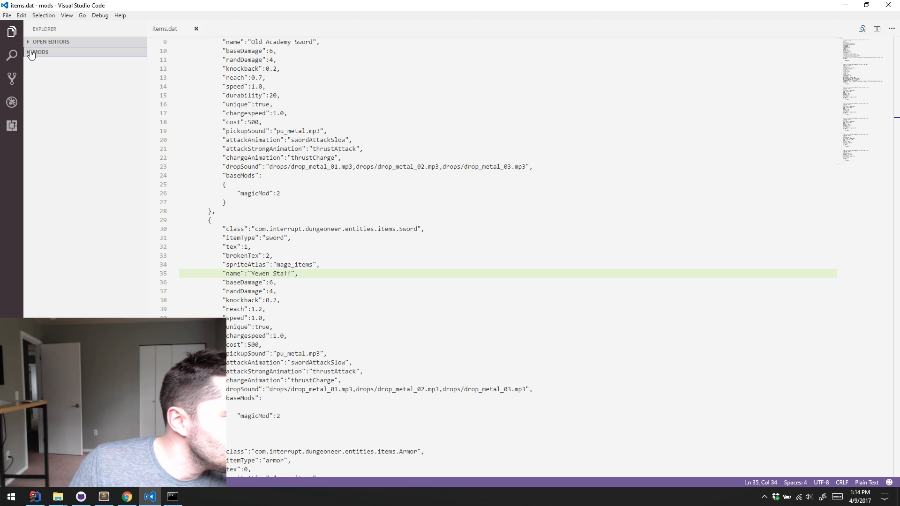
click(888, 4)
key(super)
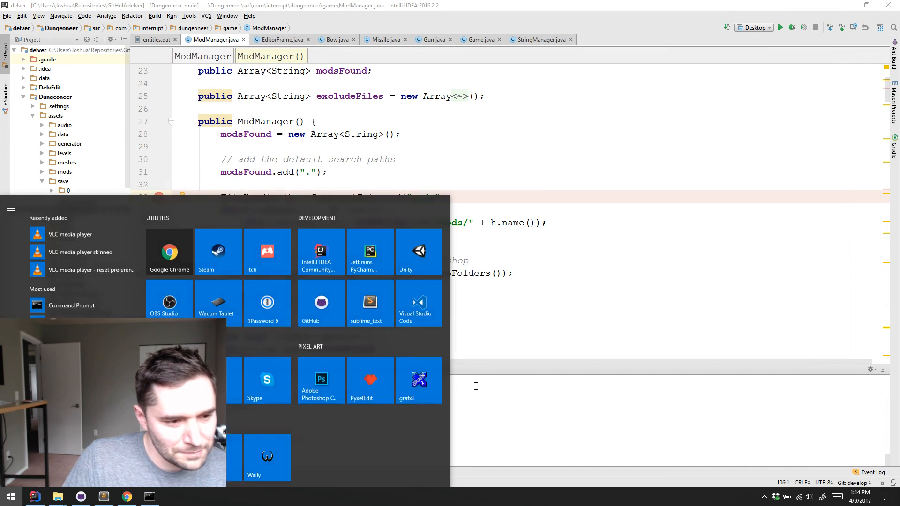
click(428, 302)
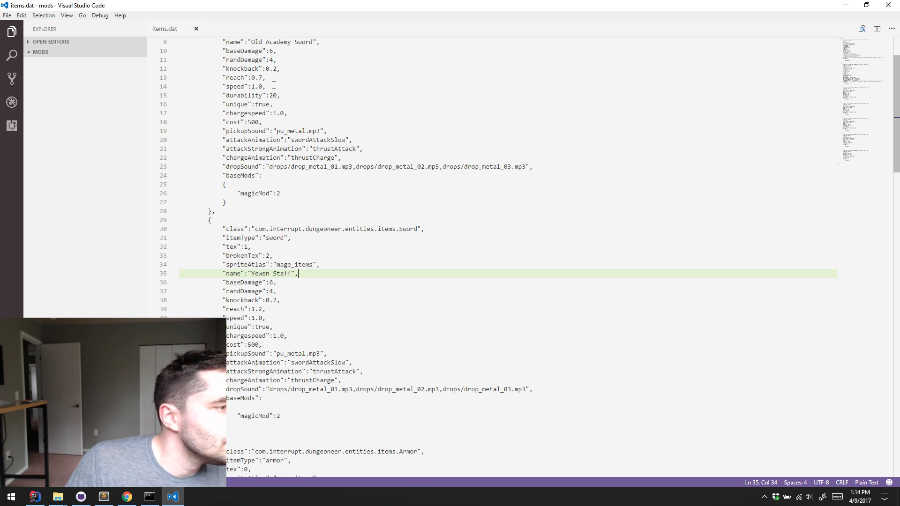
Open the folder Repositories/GitHub/delver/Dungeoneer/assets/mods as the workspace
key(ctrl+k)
key(ctrl+o)
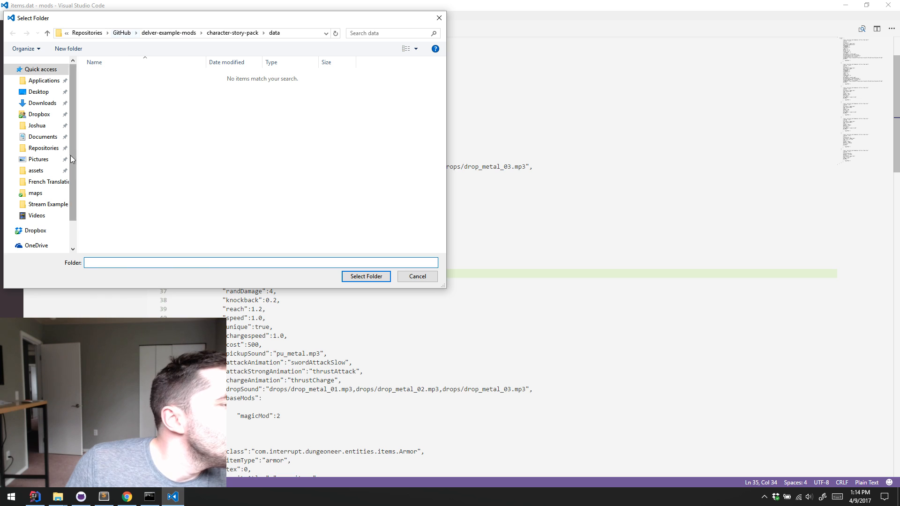
click(38, 149)
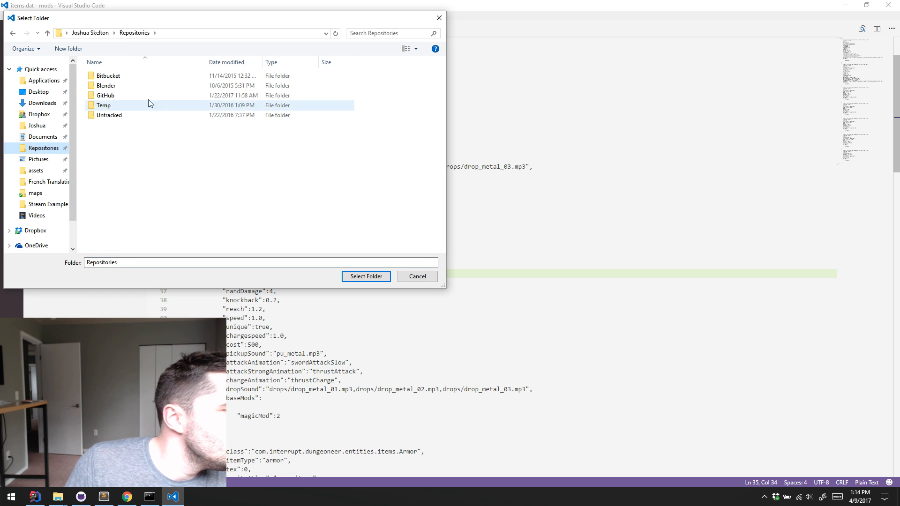
double_click(134, 89)
double_click(116, 115)
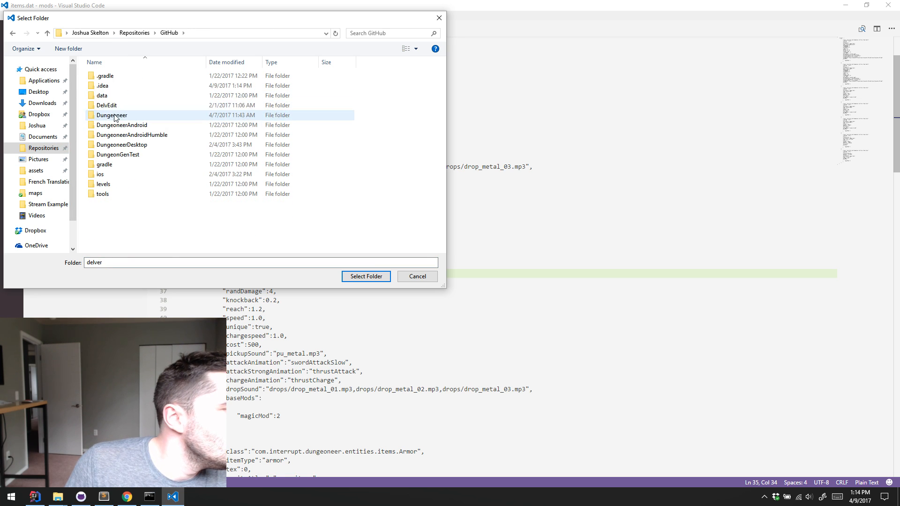
double_click(130, 115)
click(122, 89)
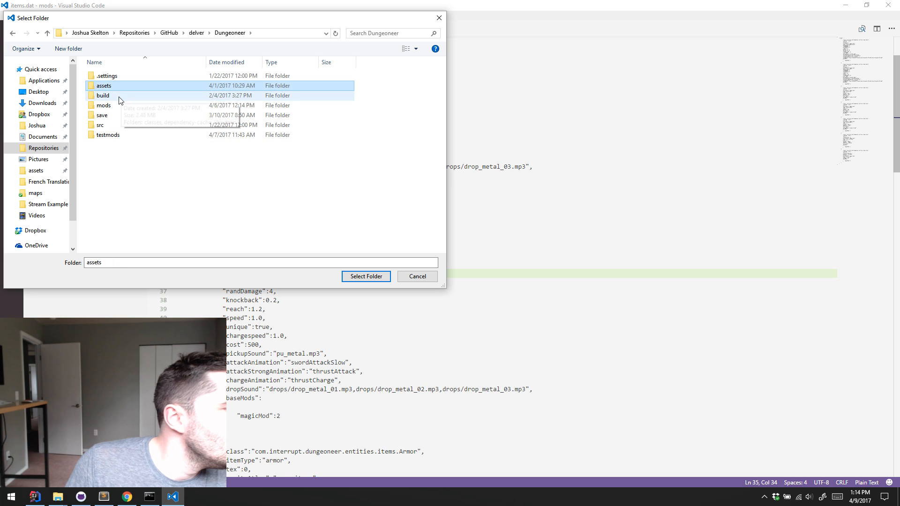
double_click(122, 89)
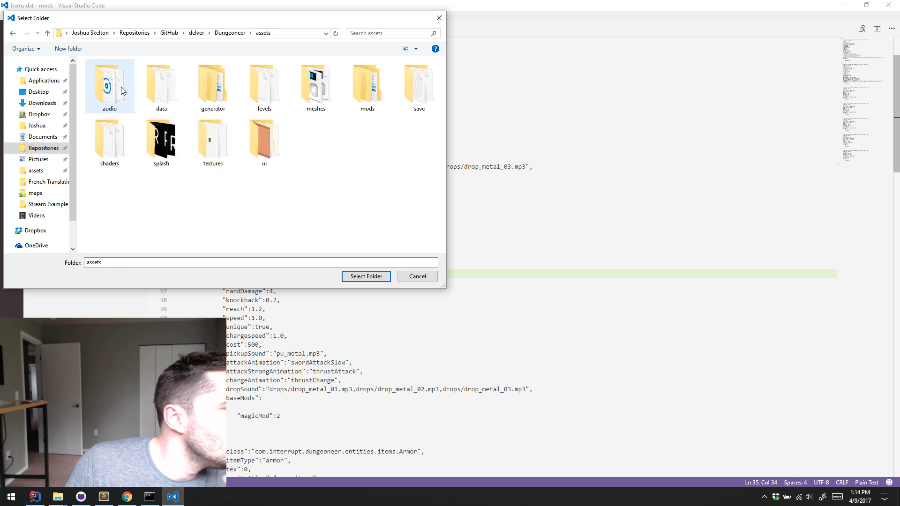
click(375, 94)
click(361, 275)
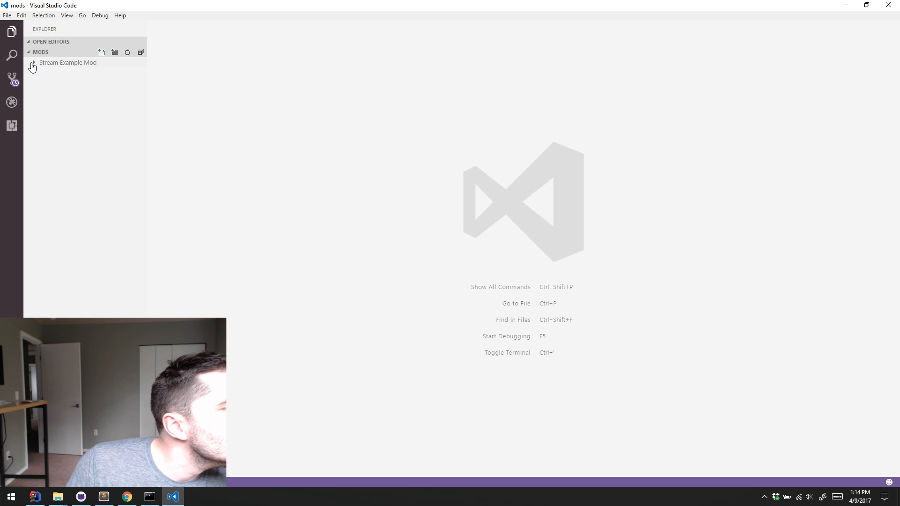
Expand Stream Example Mod and its data folder, check shuriken.png and spritesheets.dat, and open items.dat
click(32, 65)
click(36, 83)
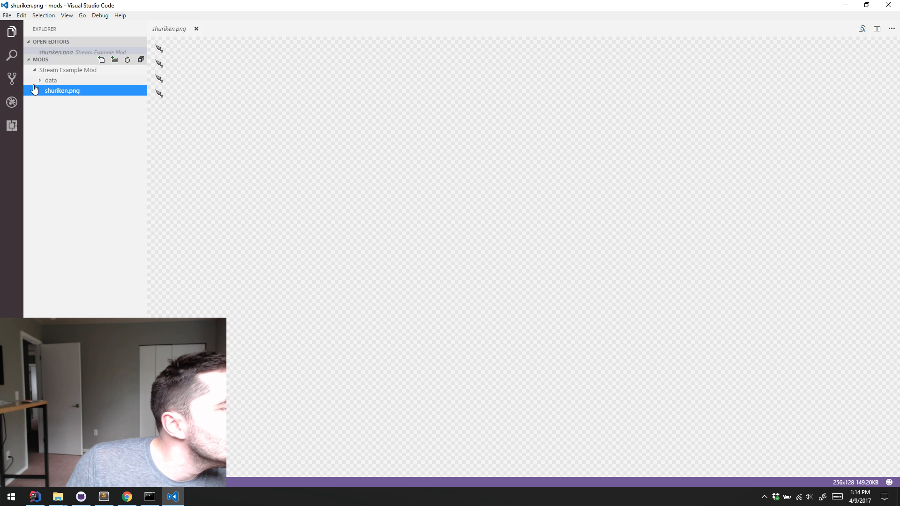
click(39, 85)
click(59, 94)
click(61, 104)
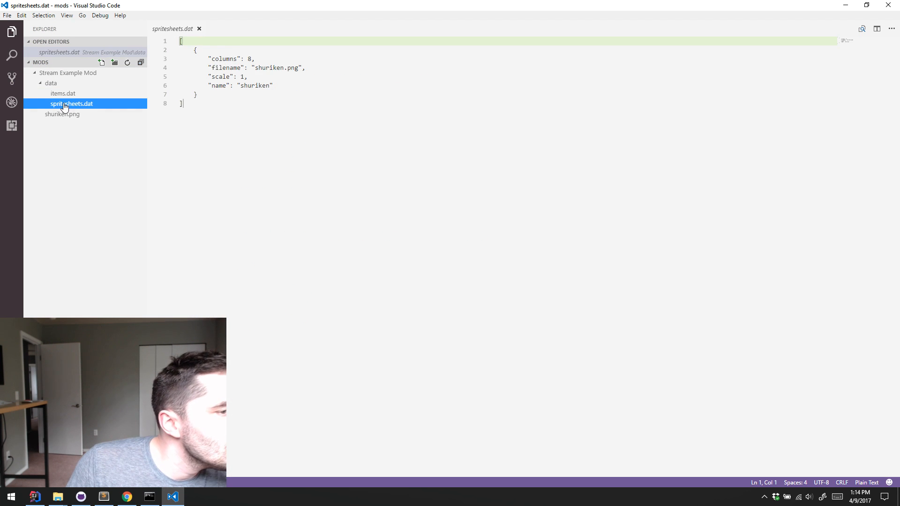
click(62, 93)
Review the spriteAtlas entries of the shuriken stack in items.dat and compare them with spritesheets.dat
click(335, 229)
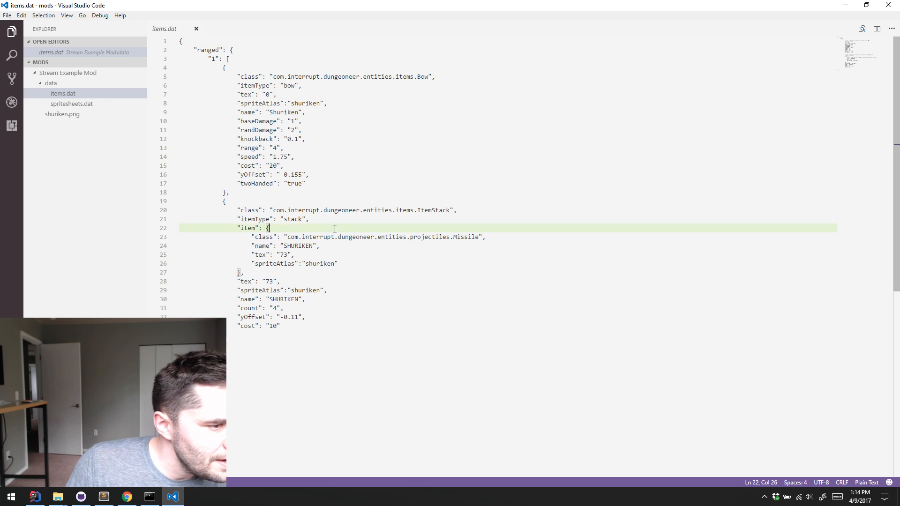
click(355, 247)
click(369, 262)
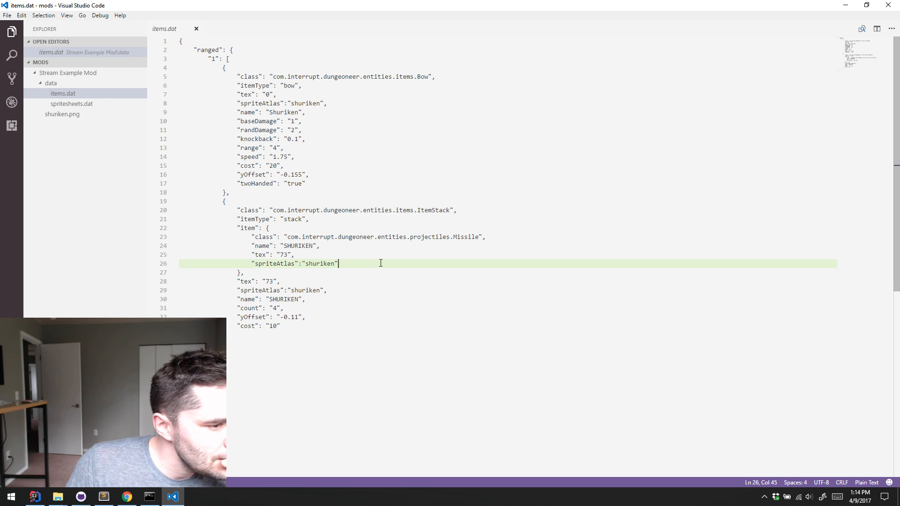
click(358, 294)
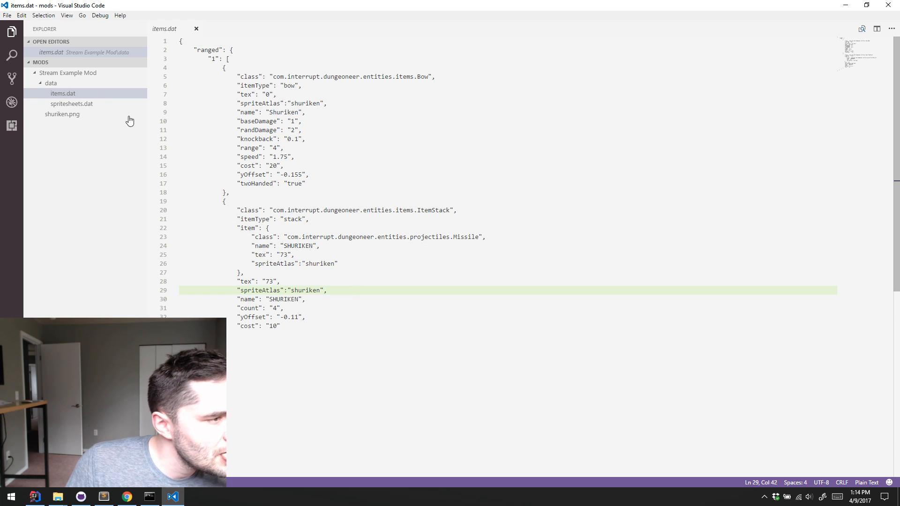
click(84, 104)
click(74, 95)
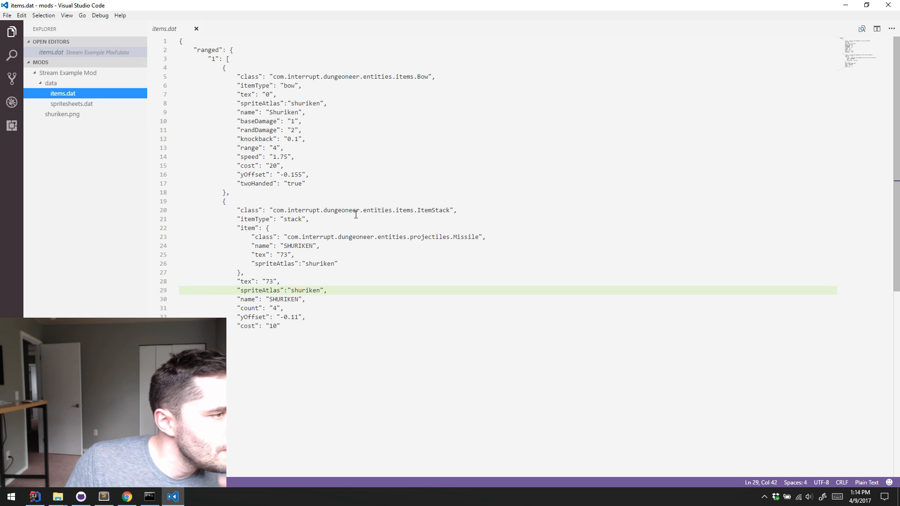
Switch to IntelliJ IDEA and open the Missile class
key(alt+Tab)
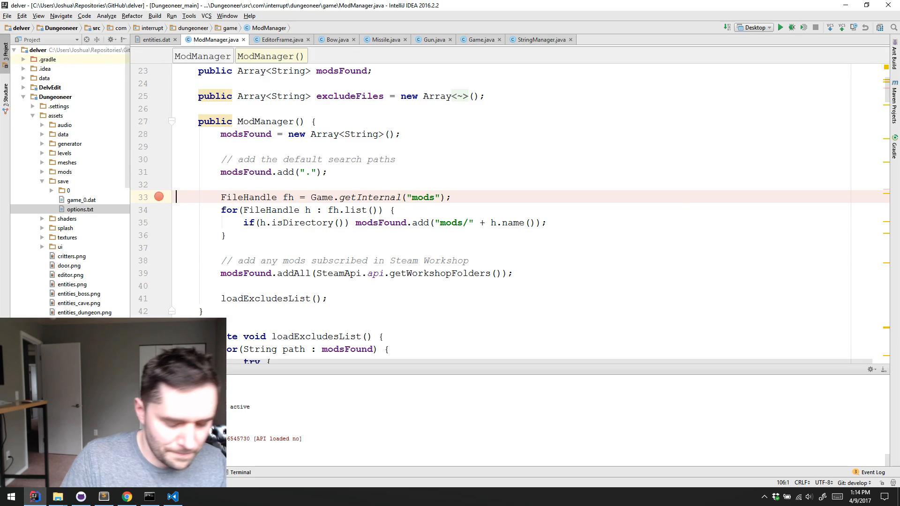
key(ctrl+n)
text(mi)
key(Return)
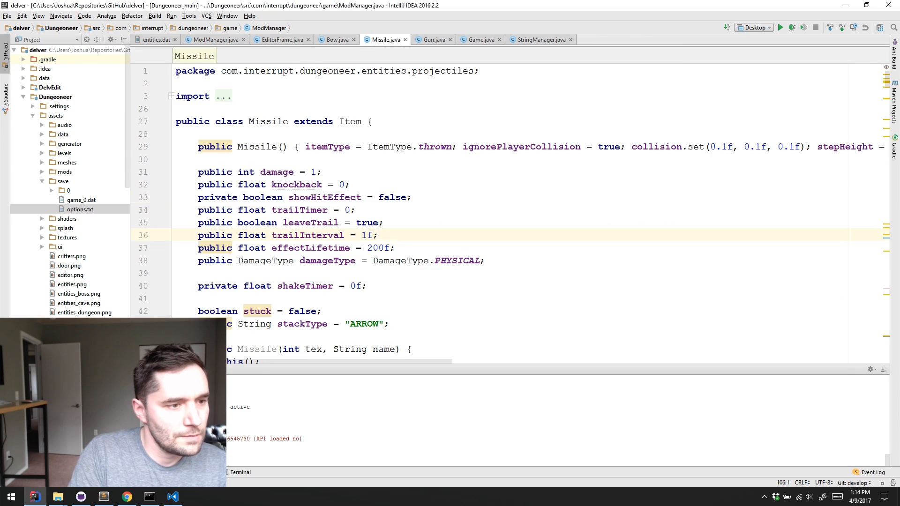
Search Missile.java for "tex" and examine how setDirection and the surrounding code set up the missile's drawable
key(ctrl+f)
text(text)
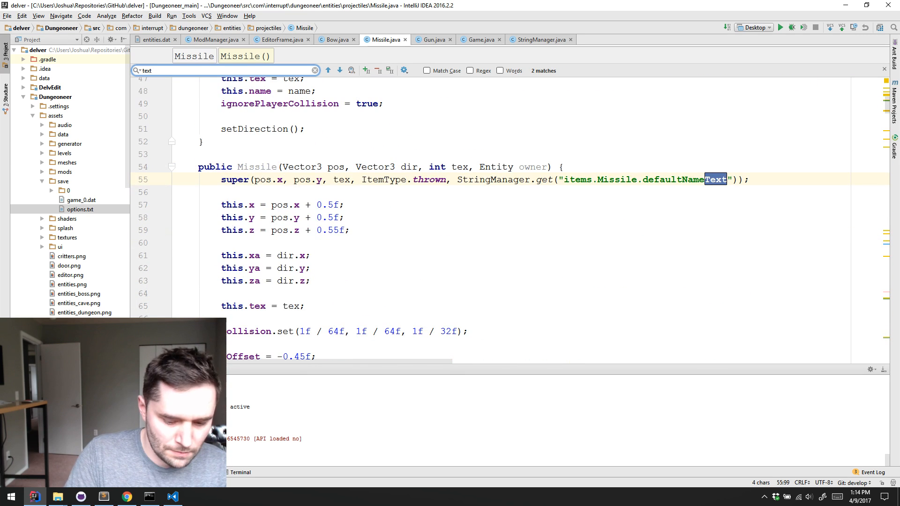
key(BackSpace)
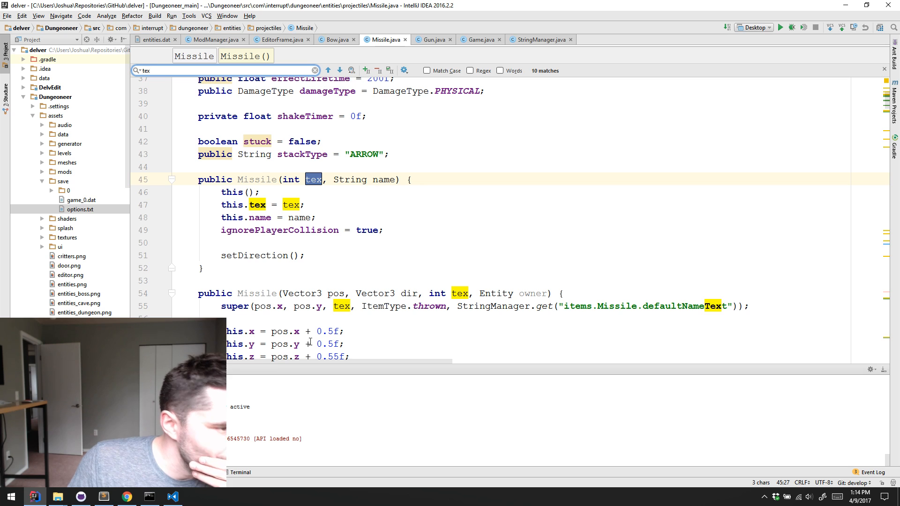
scroll(423, 238, down, 12)
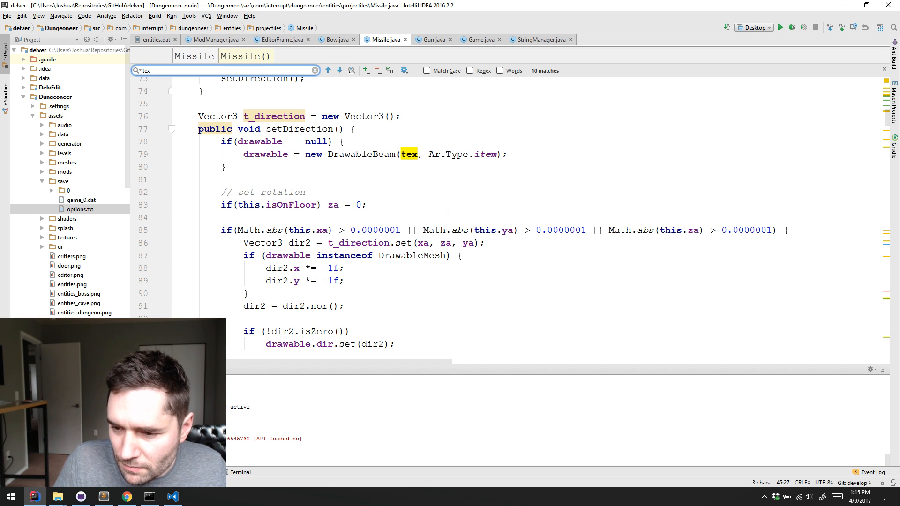
scroll(471, 197, down, 3)
scroll(475, 195, up, 4)
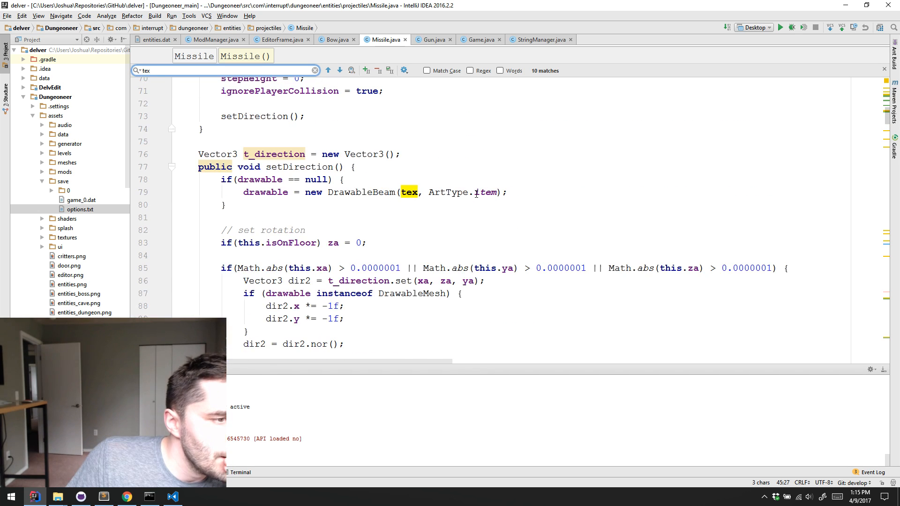
scroll(542, 193, up, 1)
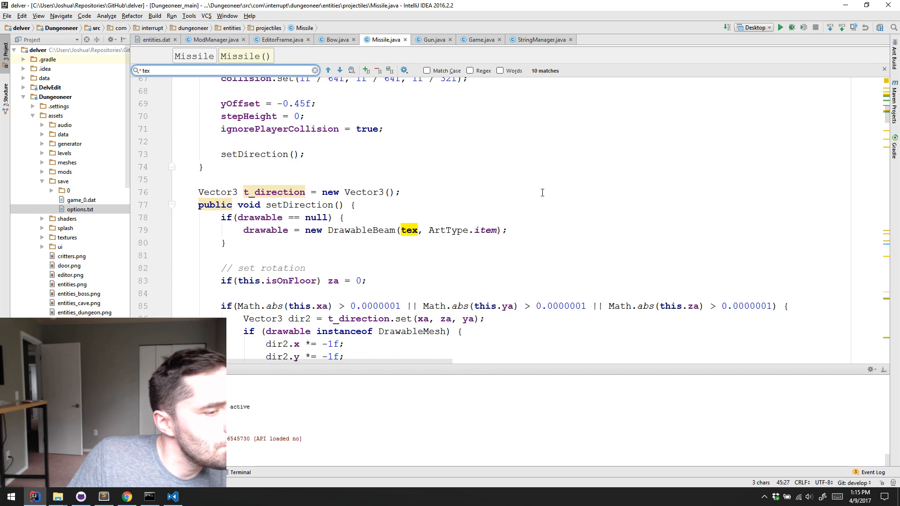
scroll(531, 187, down, 15)
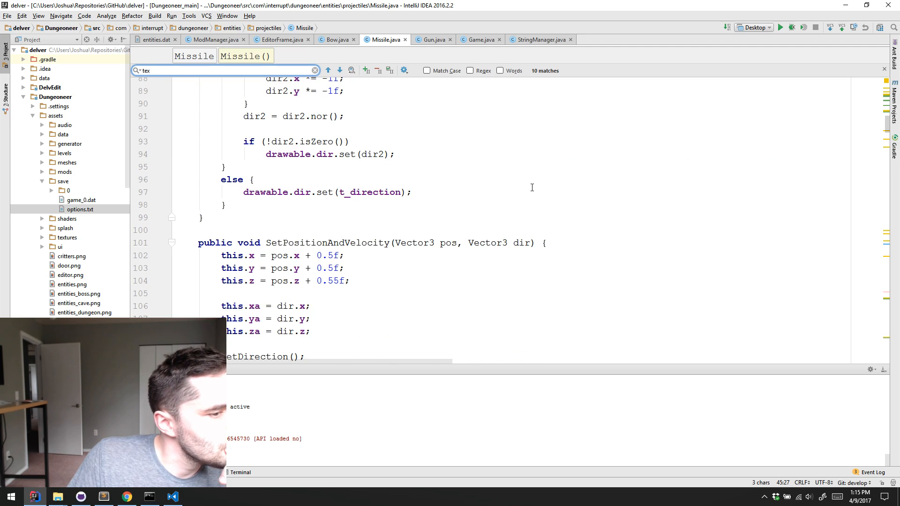
scroll(532, 188, down, 20)
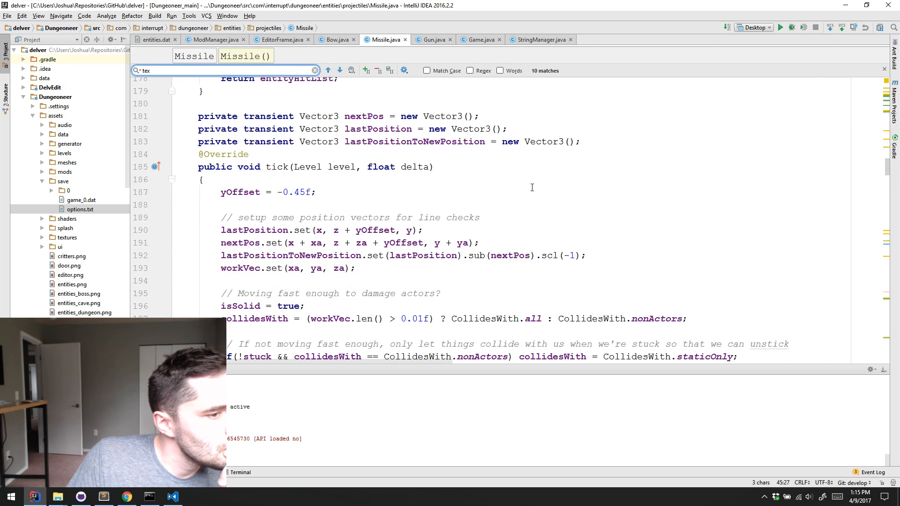
Review the tick method, the field declarations including stackType, and the constructors in Missile.java for how the missile's texture is set
scroll(532, 188, down, 15)
scroll(532, 188, up, 20)
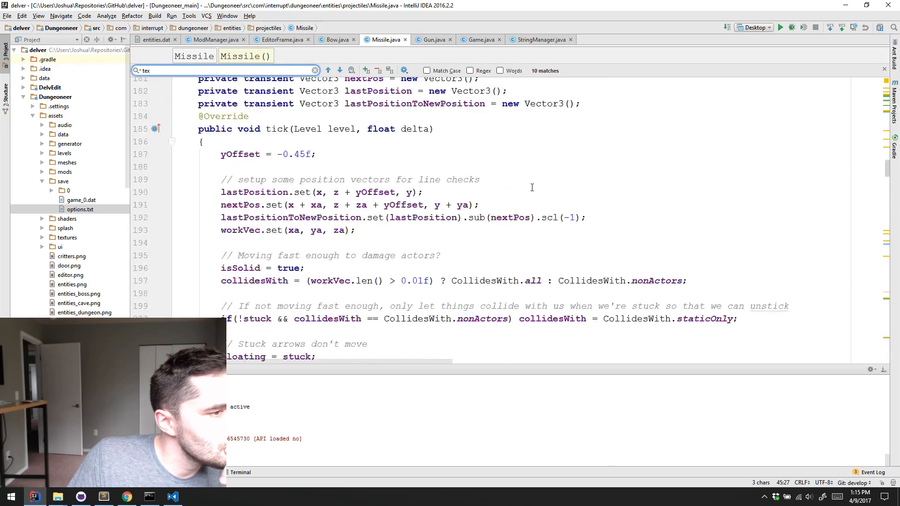
scroll(532, 187, up, 20)
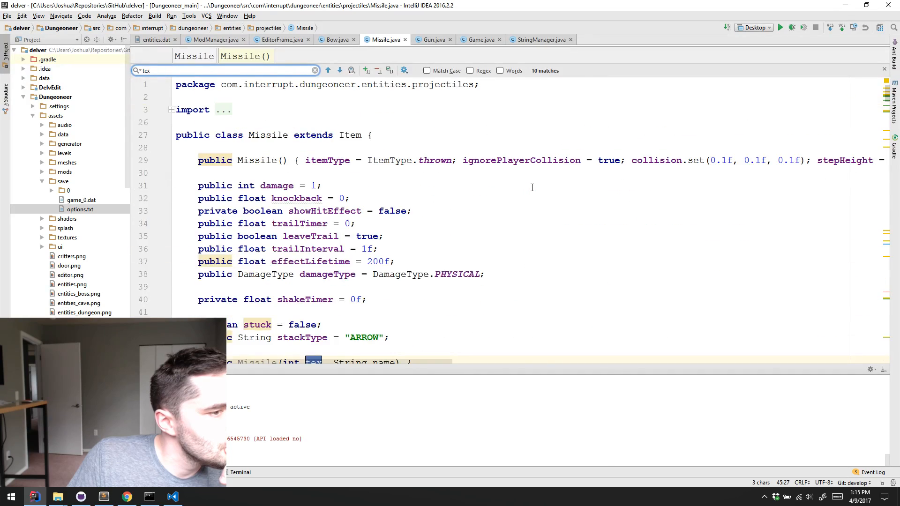
scroll(532, 188, down, 11)
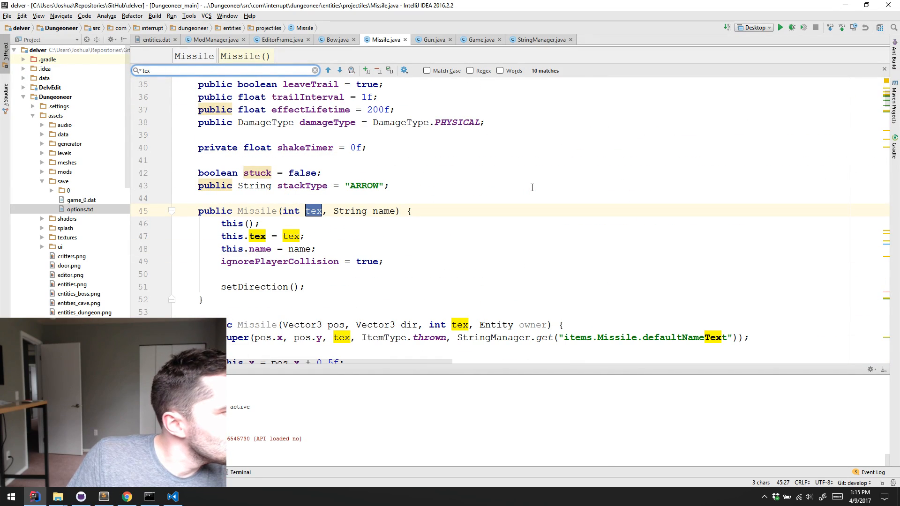
scroll(532, 187, up, 2)
click(473, 256)
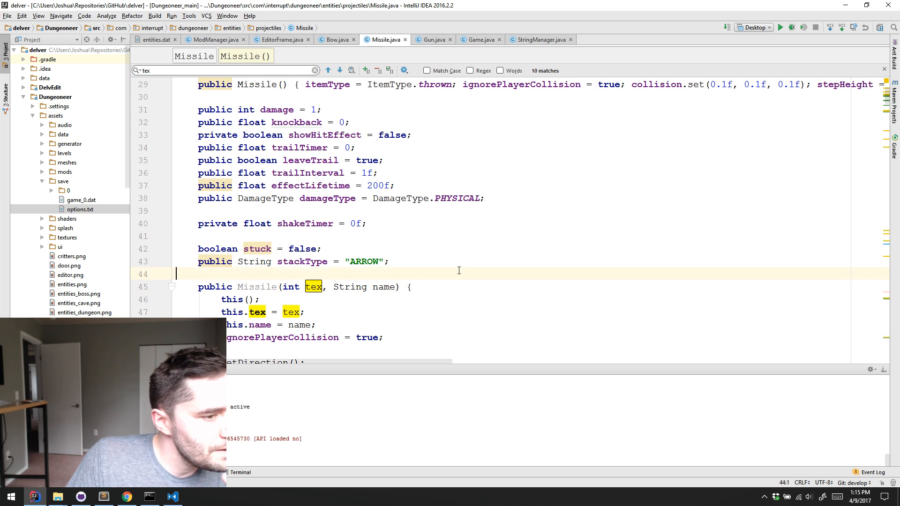
scroll(481, 224, down, 1)
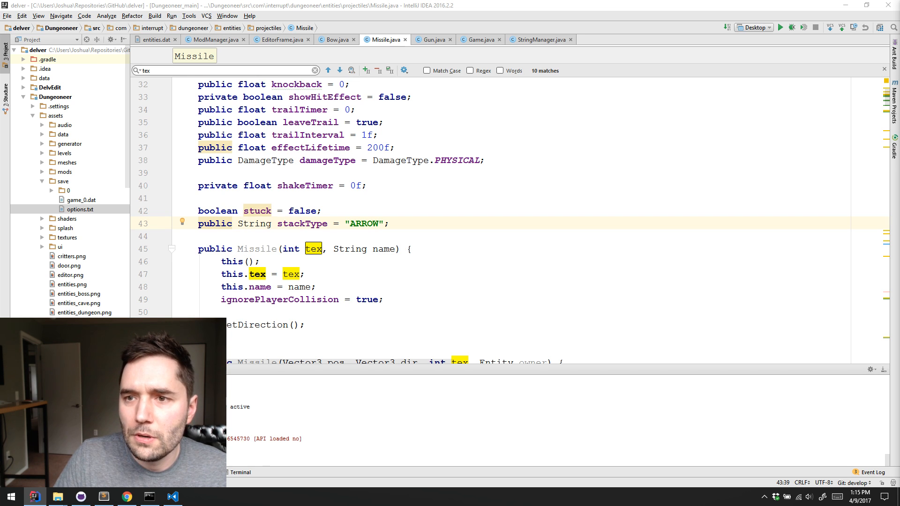
Switch to the new GitHub issue form in Chrome and title the issue "Support for Custom Bows"
key(alt+Tab)
text(Supp)
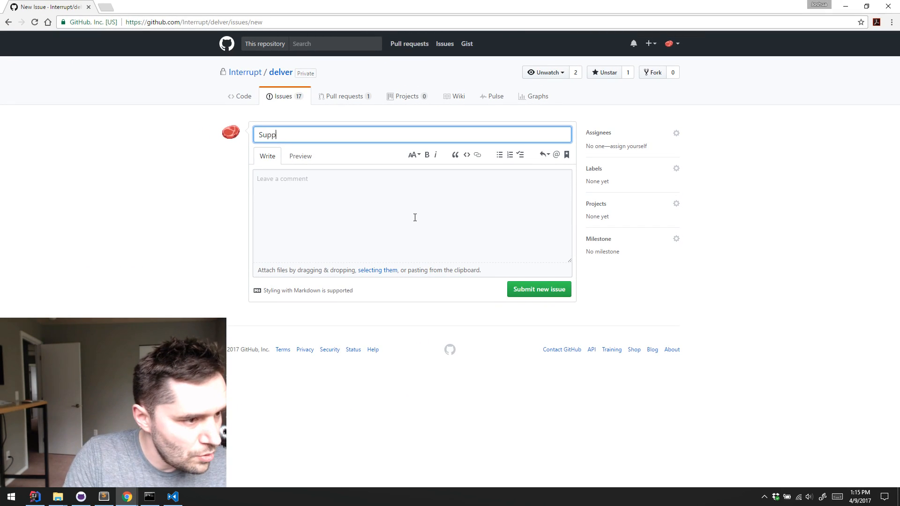
text(ort for Custom Bos)
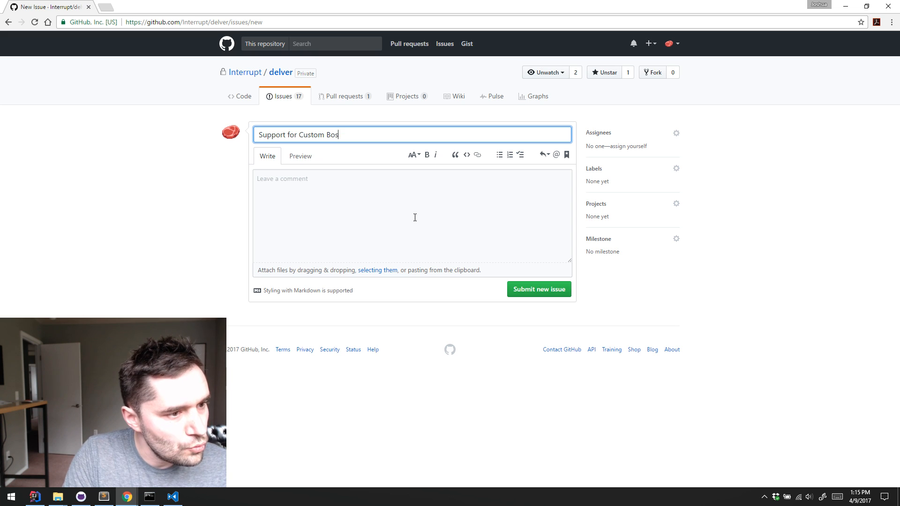
key(Tab)
key(Tab)
key(Tab)
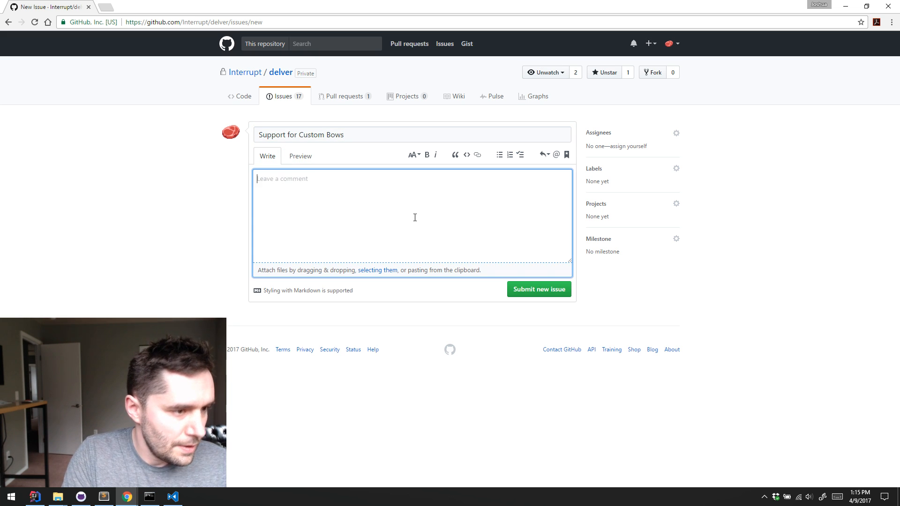
Start the issue description with the heading "## Summary" and the sentence "Mod support for custom bow-like weapons."
text(## S)
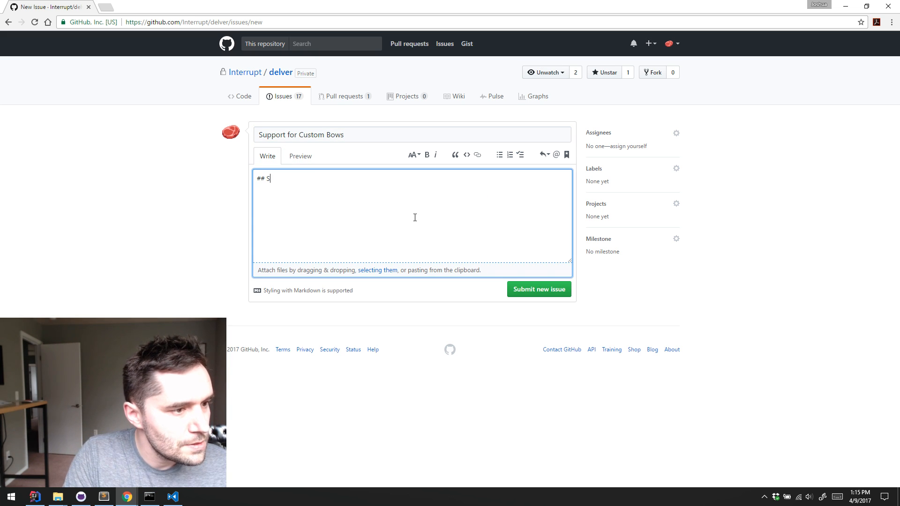
text(umm)
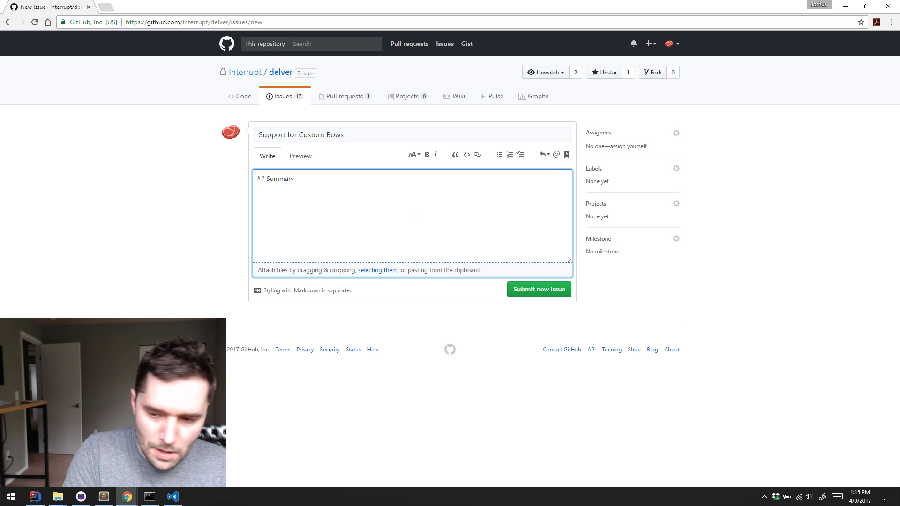
text(ary)
key(Return)
text(Mod s)
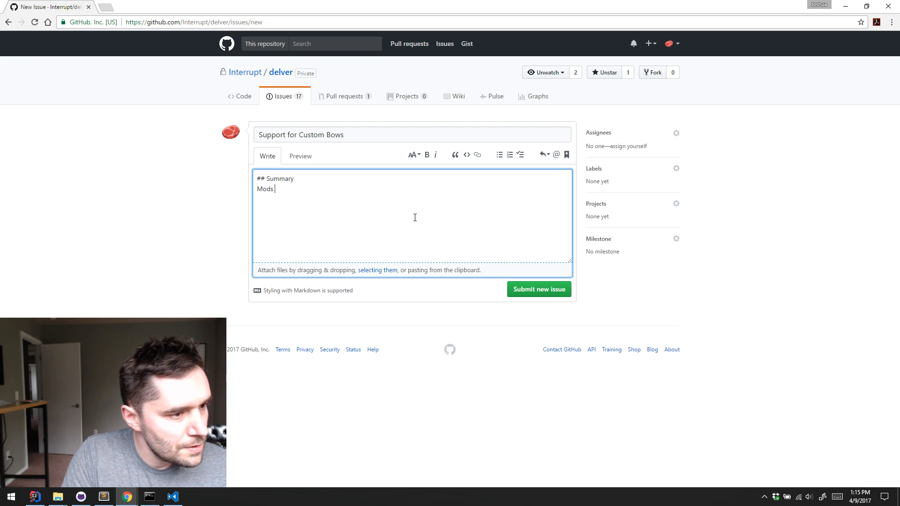
text(upport for cu)
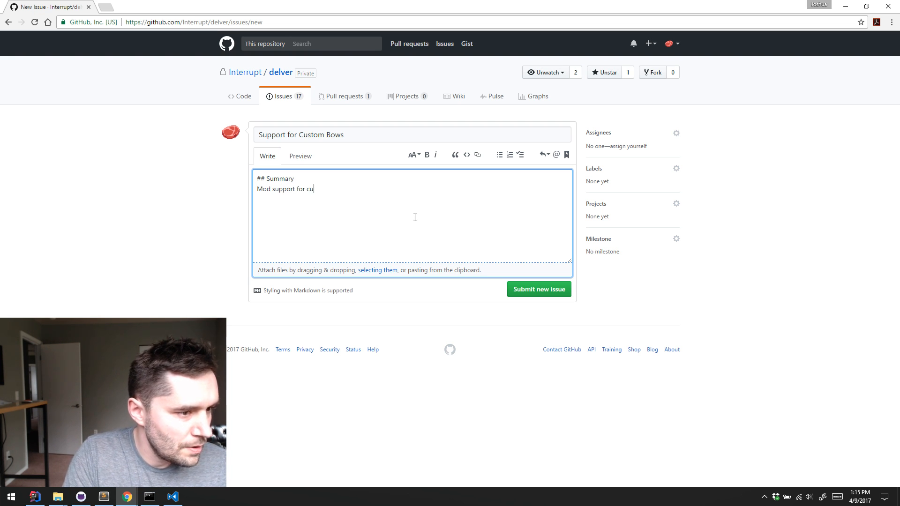
text(stom bow)
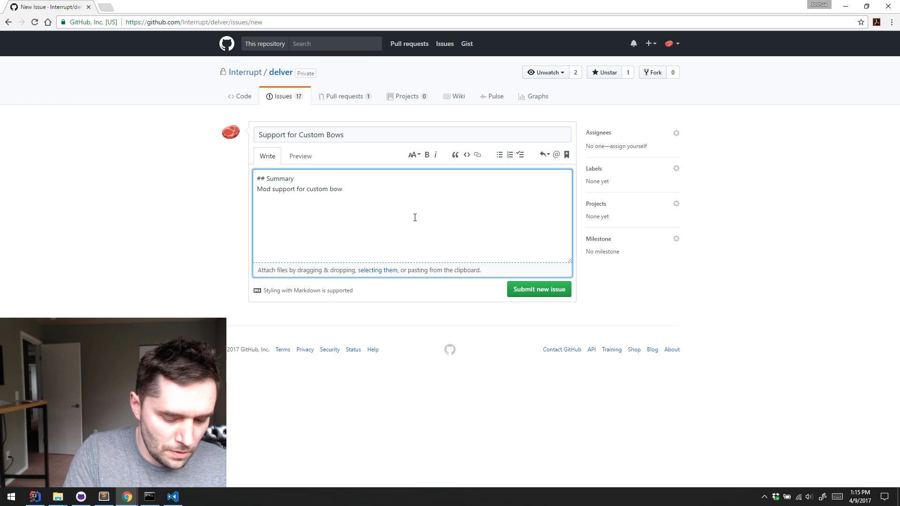
text(-like )
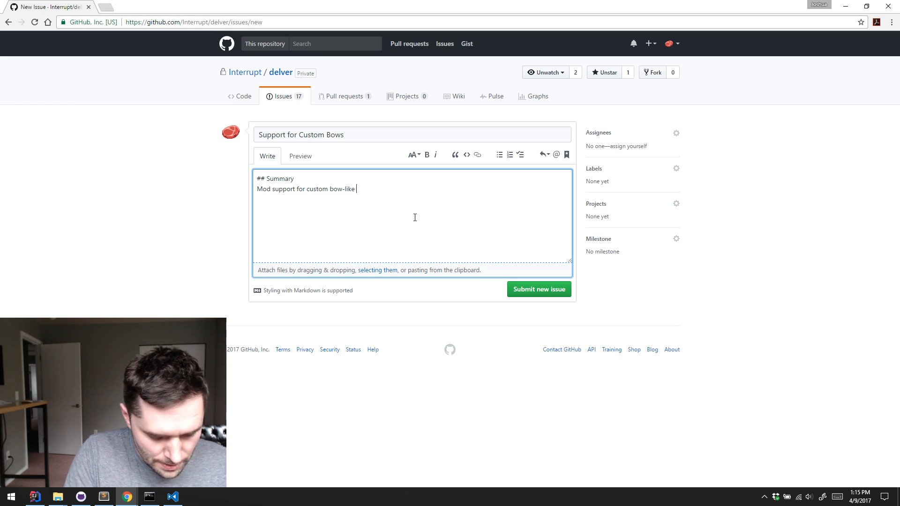
text(weapo)
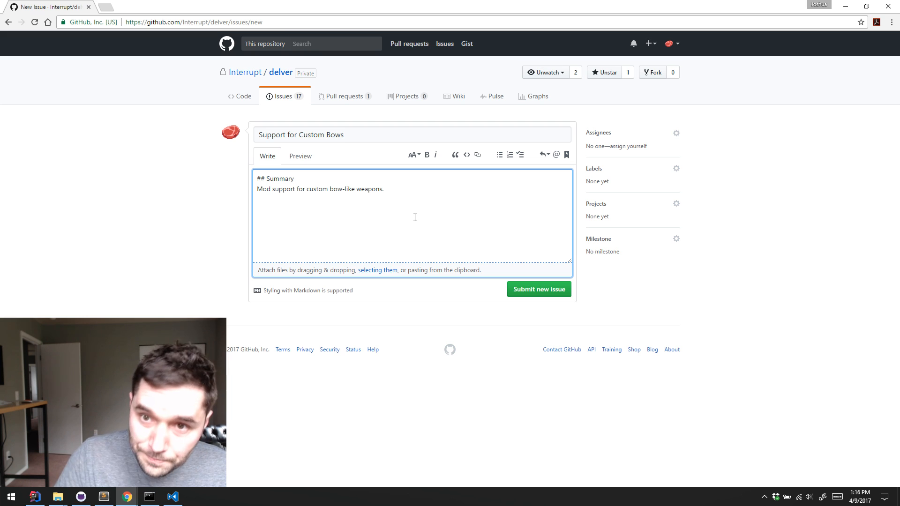
text(ns.)
Continue the summary with "Should be able to handle different ammo types similar to how guns do."
key(alt+Tab)
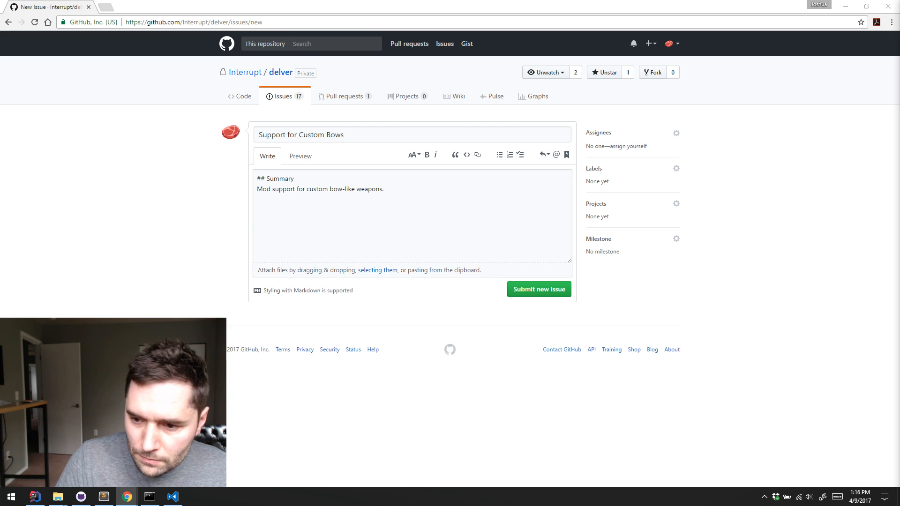
click(445, 234)
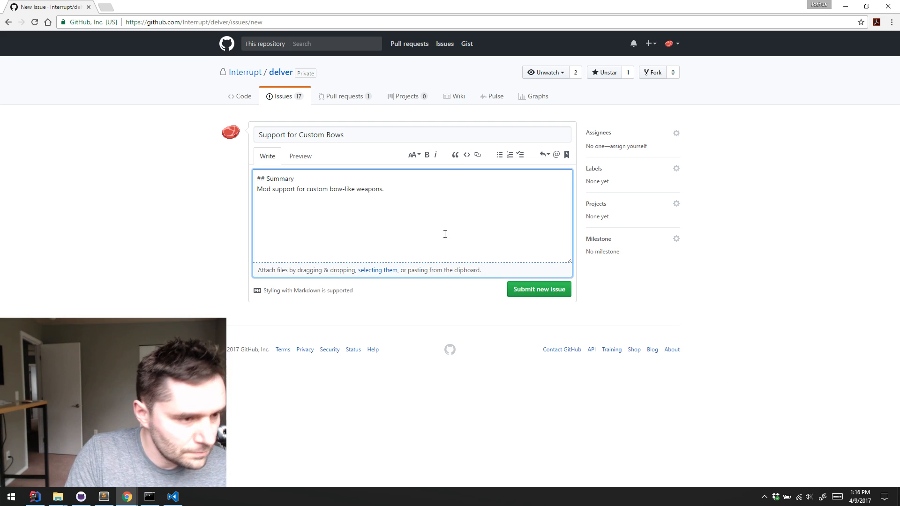
text(Should be a)
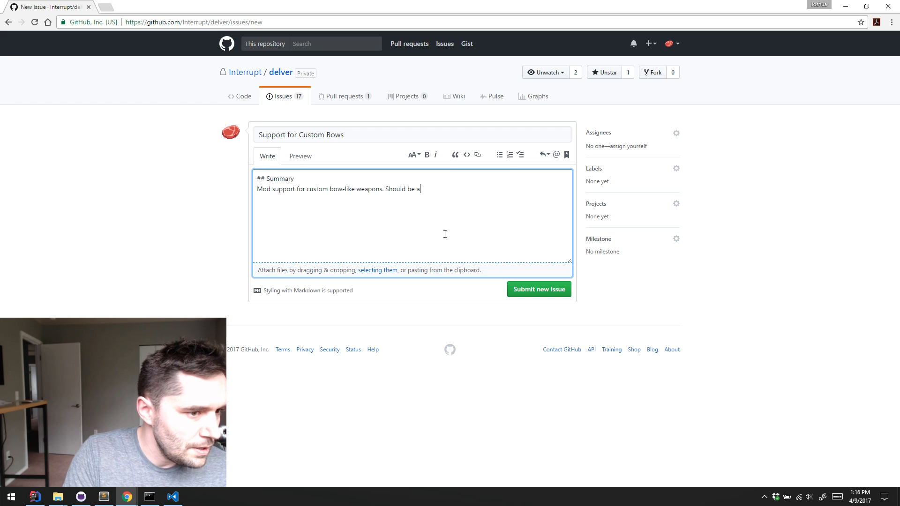
text(ble to handle dif)
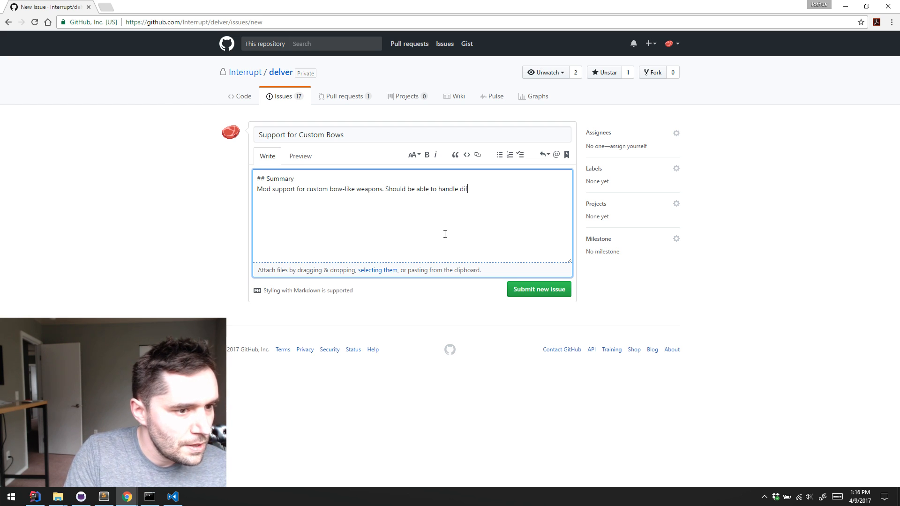
text(ferent ammo)
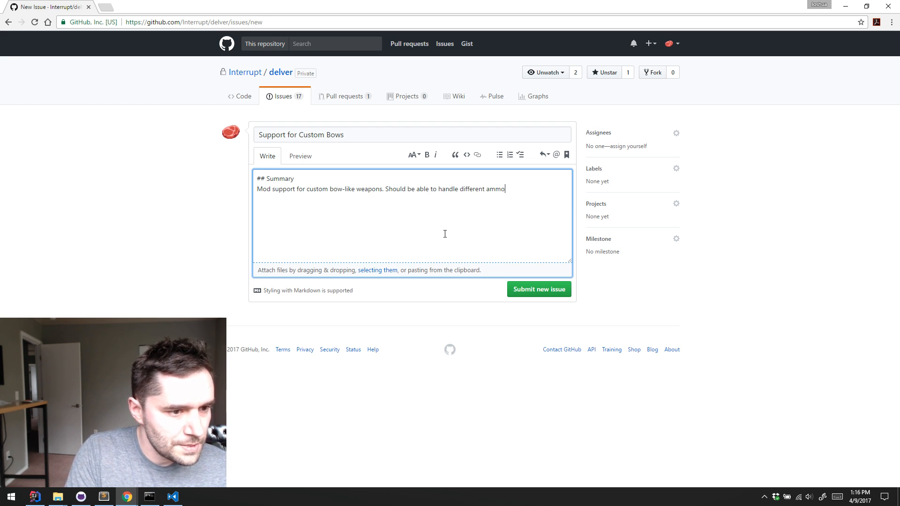
text( tupepes )
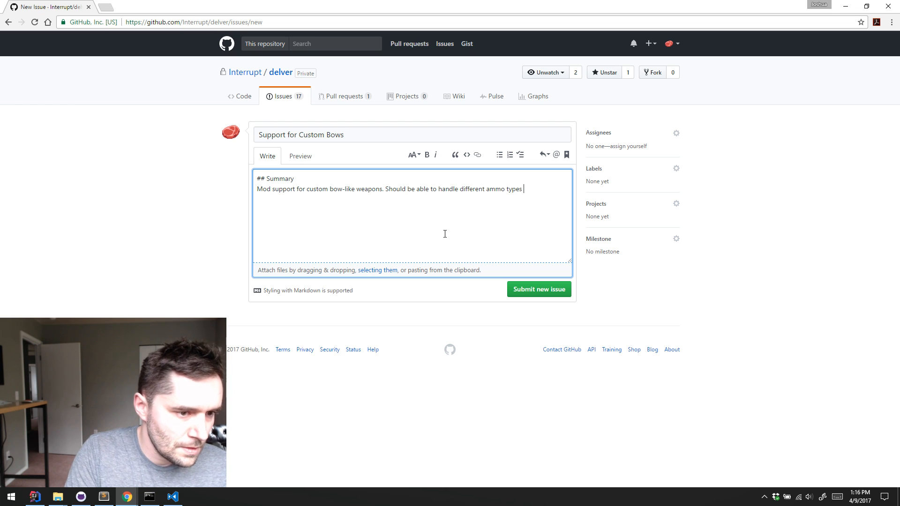
text(similar to)
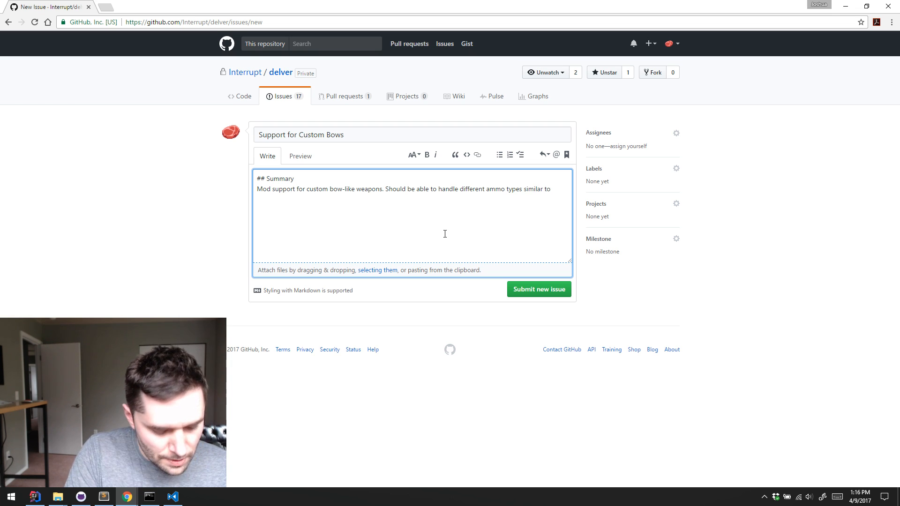
text( how guns do. Also the Missile/P)
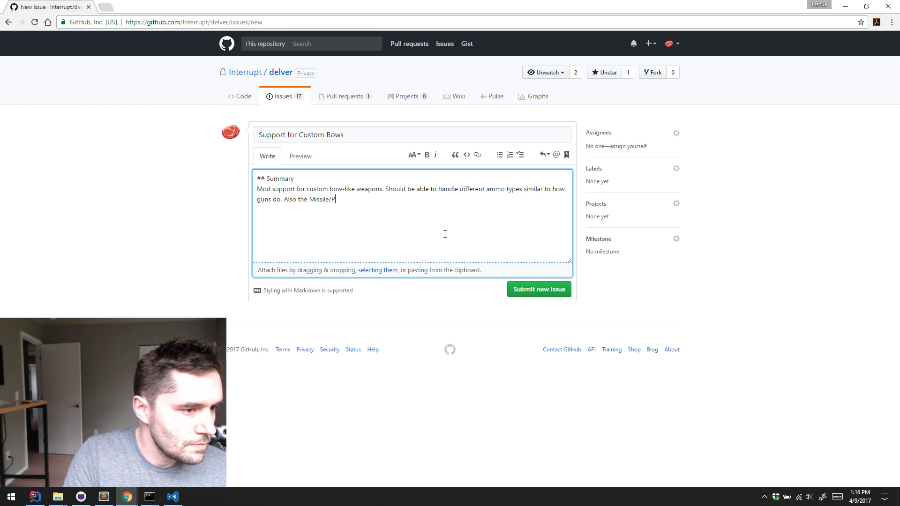
Finish the summary with the sentence "Also the Missile/Project should support the spriteAtlas property."
text(should)
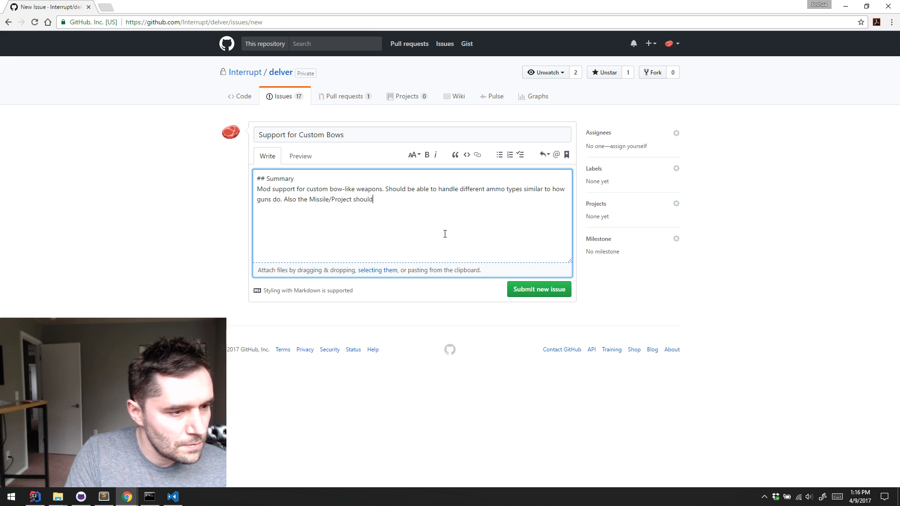
text( support)
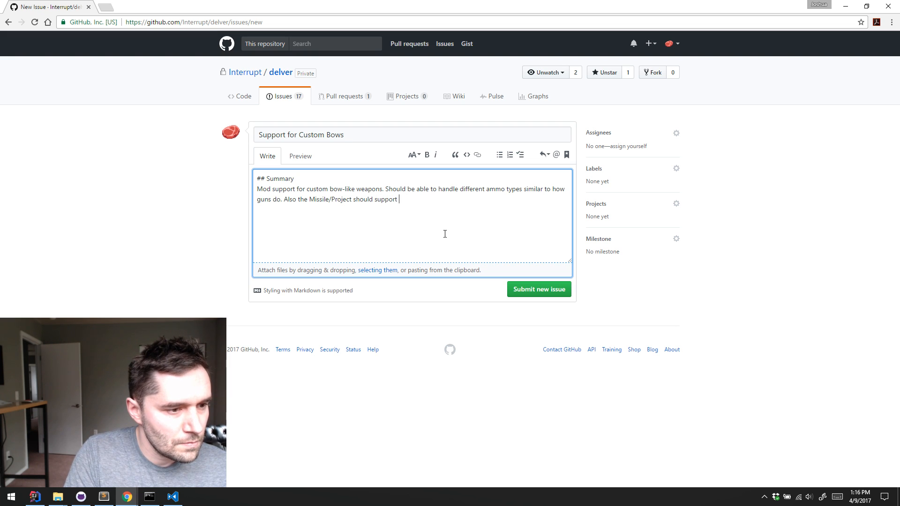
text( the sp)
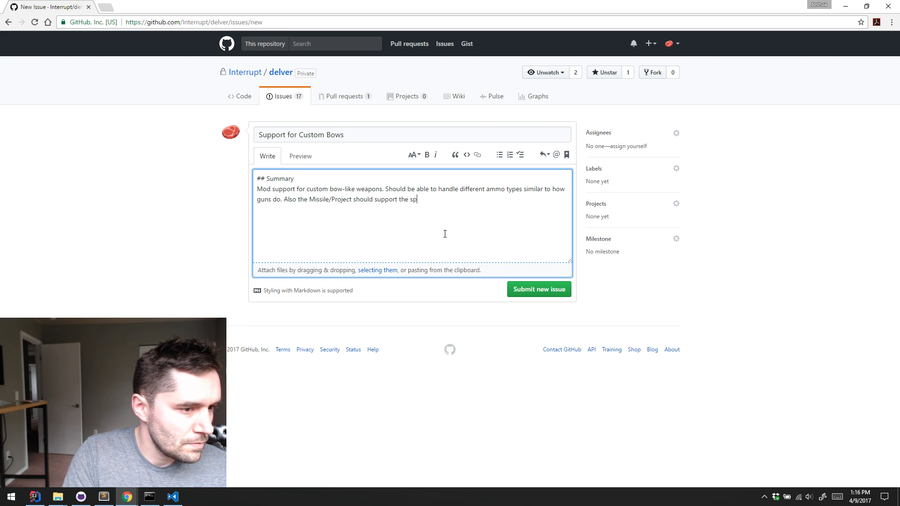
text(riteAtlas)
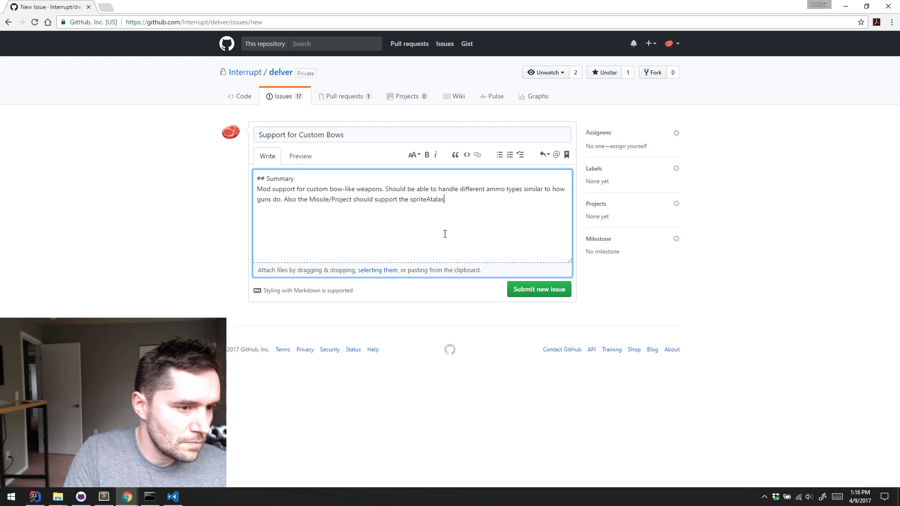
text( P)
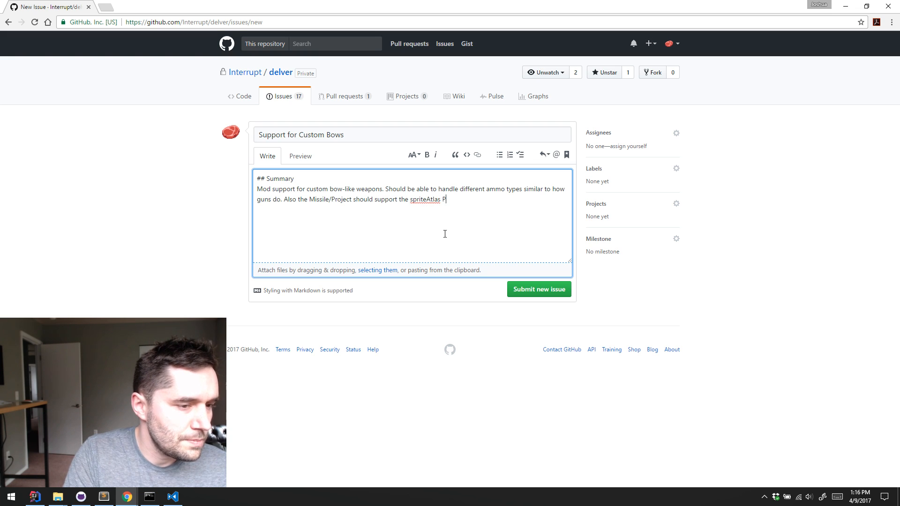
text(ro)
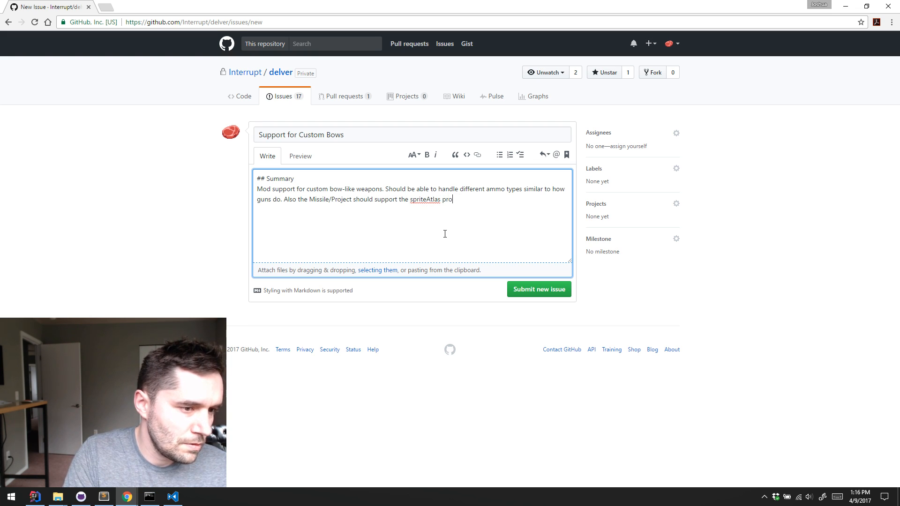
text(pperty.)
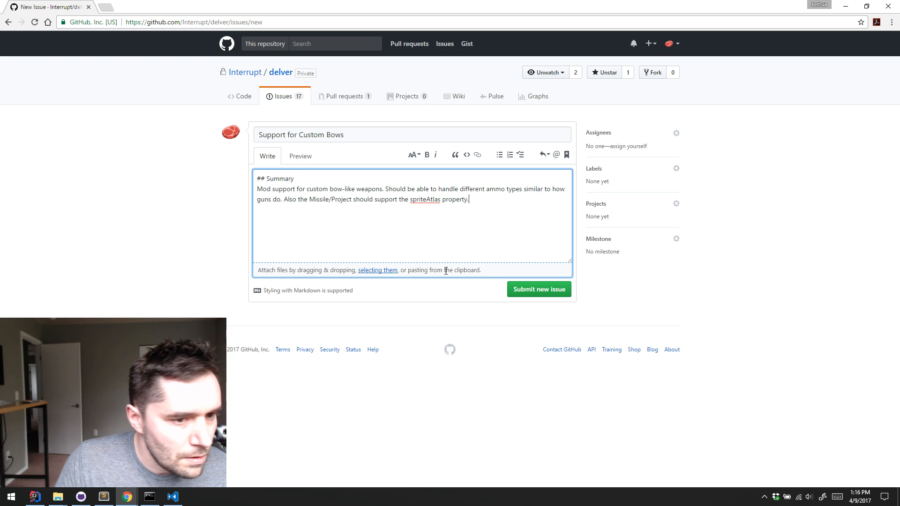
Apply the feature-work label and assign the issue to the milestone "June 2017 - The Dungeon Update"
click(675, 169)
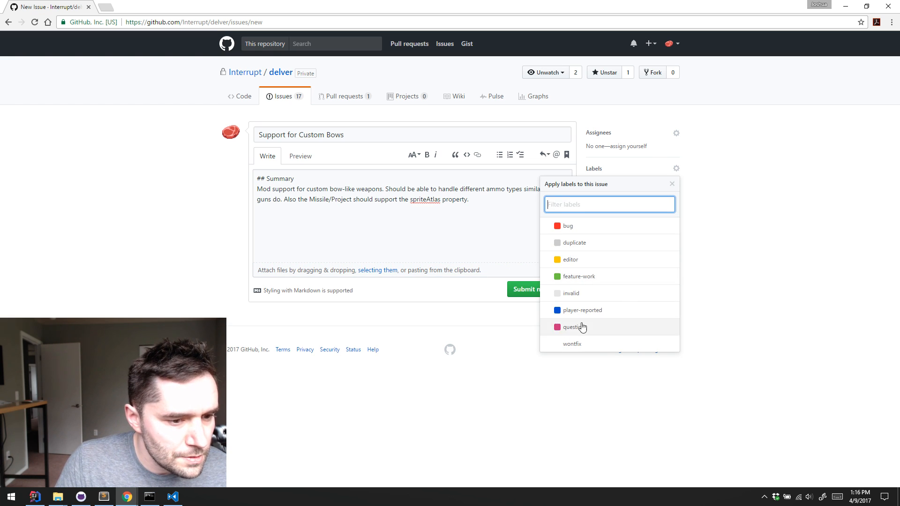
click(648, 282)
click(799, 225)
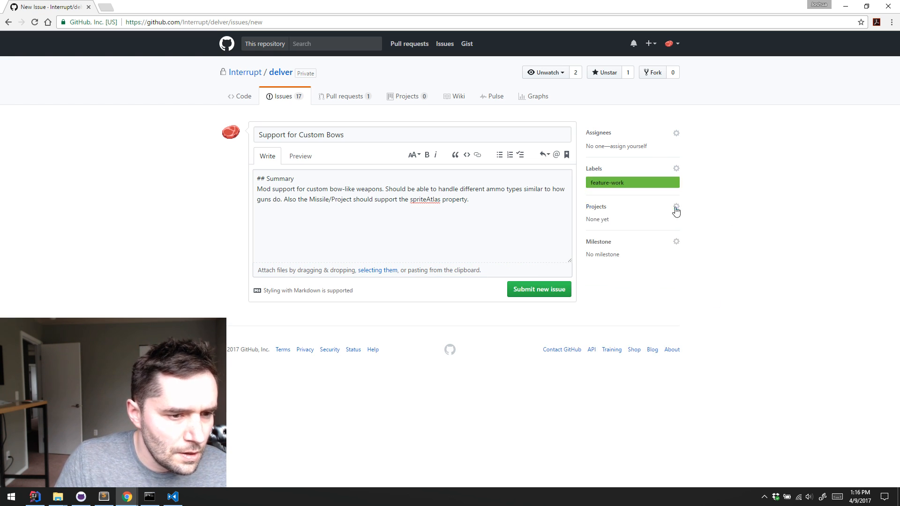
click(676, 210)
click(666, 255)
click(644, 247)
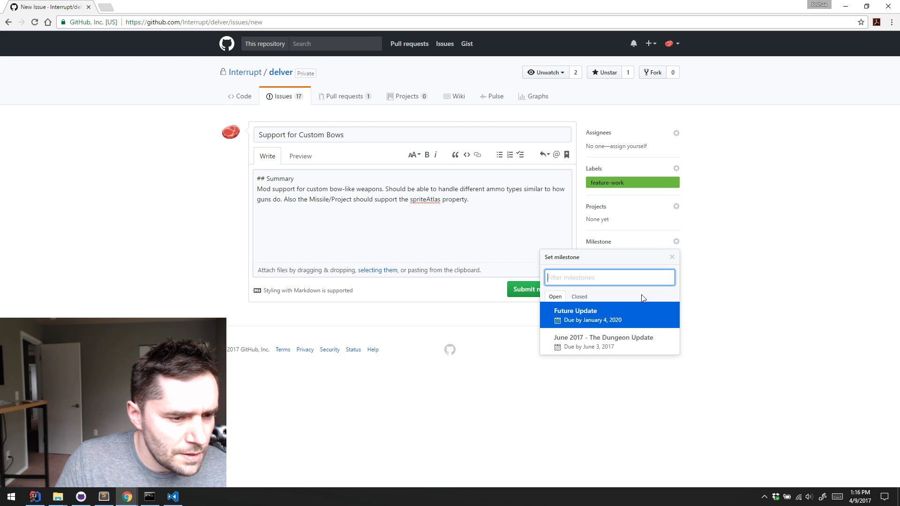
click(613, 340)
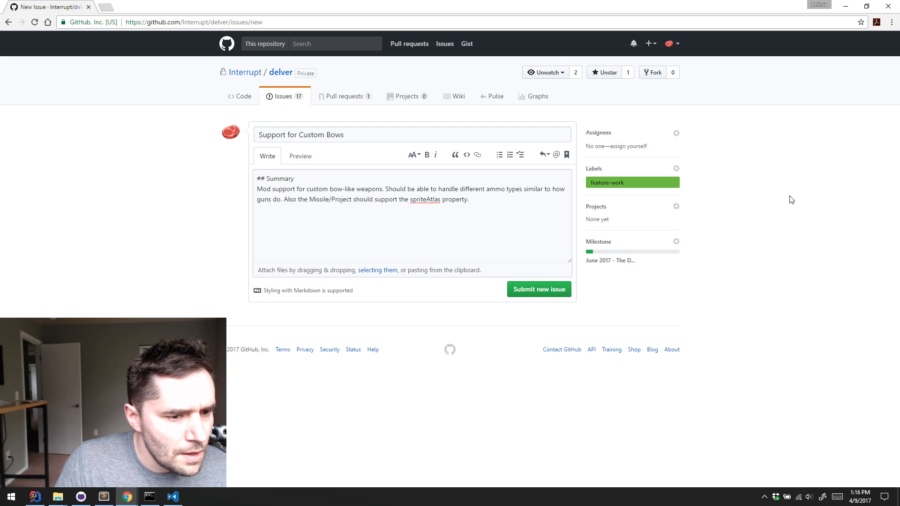
Submit the new "Support for Custom Bows" issue
click(331, 199)
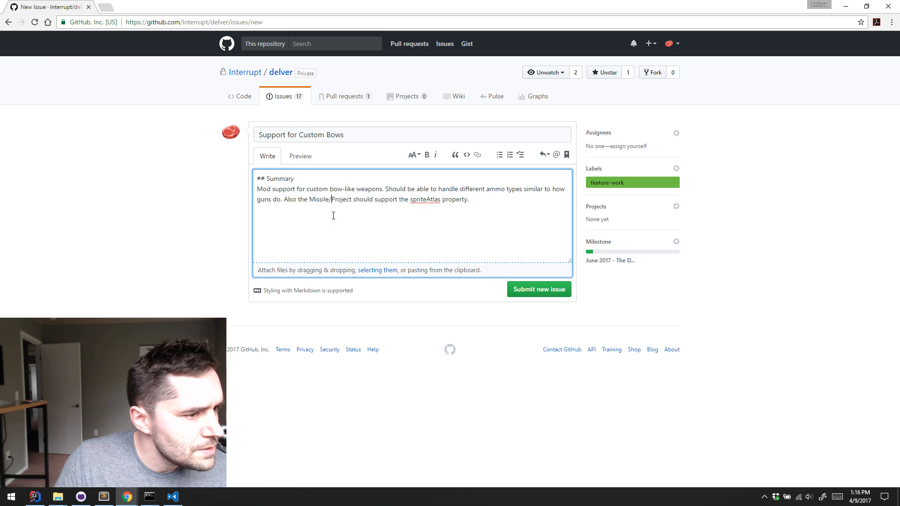
click(537, 288)
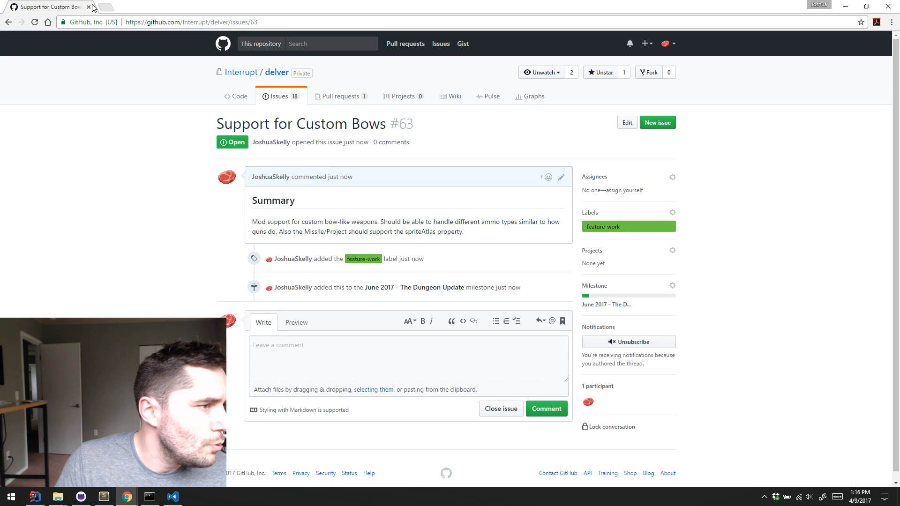
Switch to IntelliJ IDEA and review the field declarations and constructors in Missile.java, including stackType and tex
key(alt+Tab)
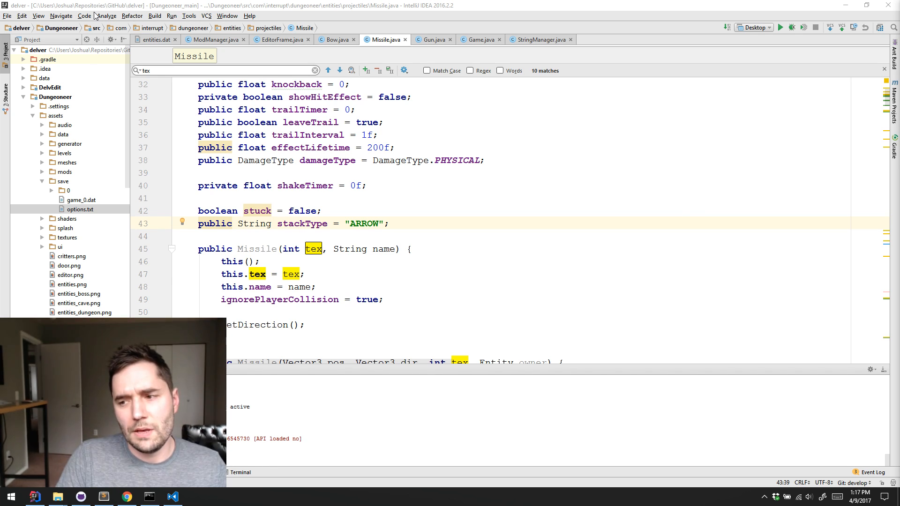
click(387, 211)
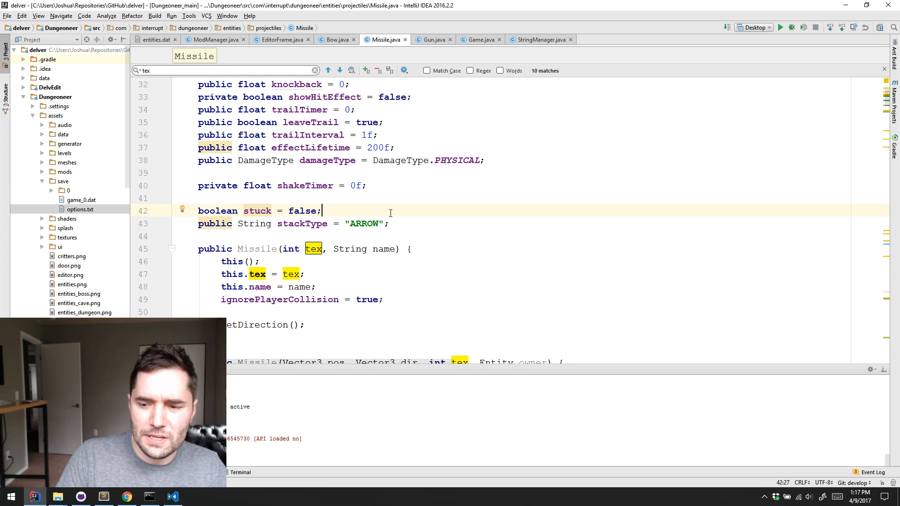
scroll(392, 212, down, 3)
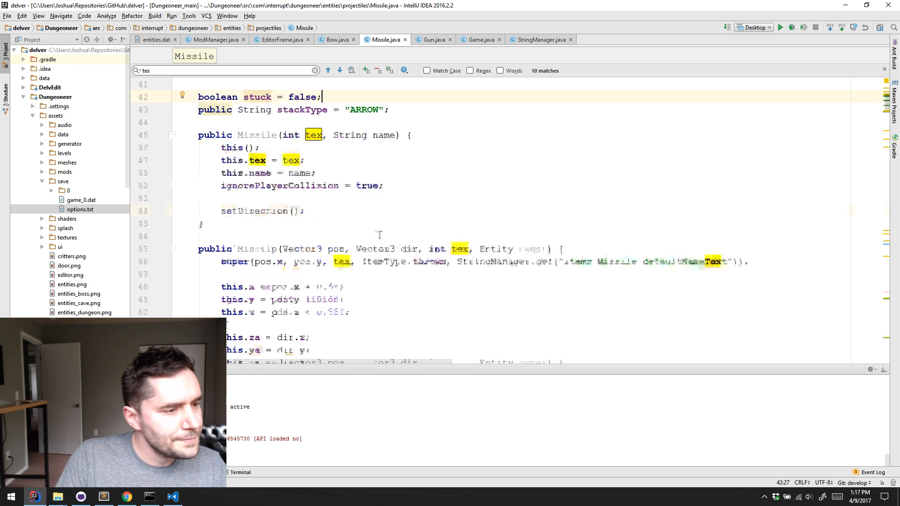
scroll(456, 238, up, 4)
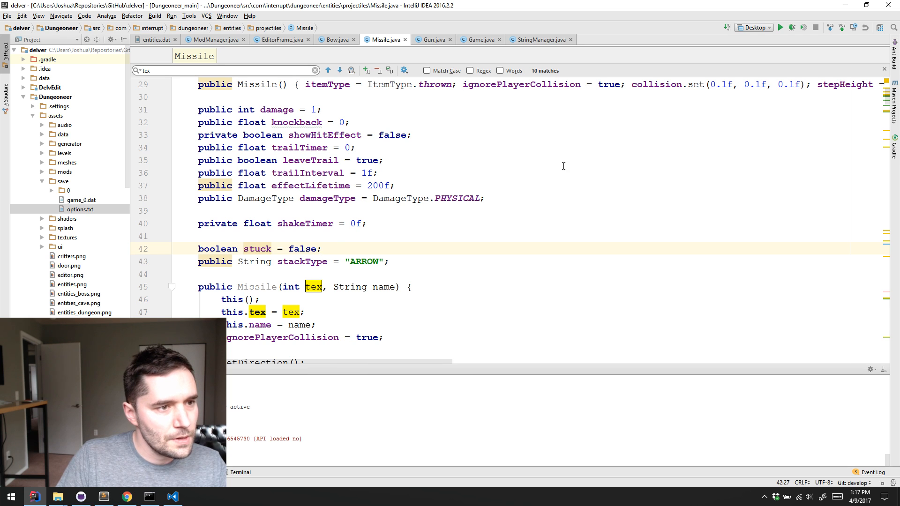
scroll(473, 172, down, 2)
scroll(522, 175, down, 3)
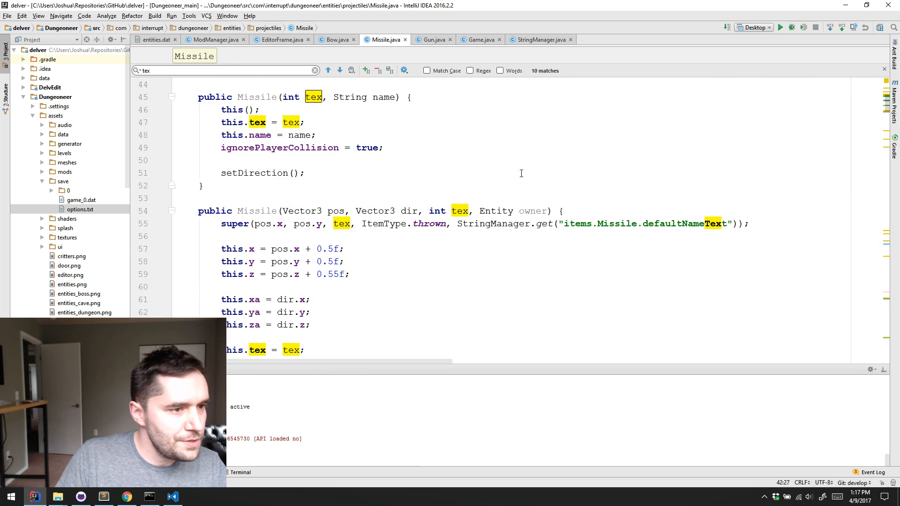
scroll(519, 178, up, 2)
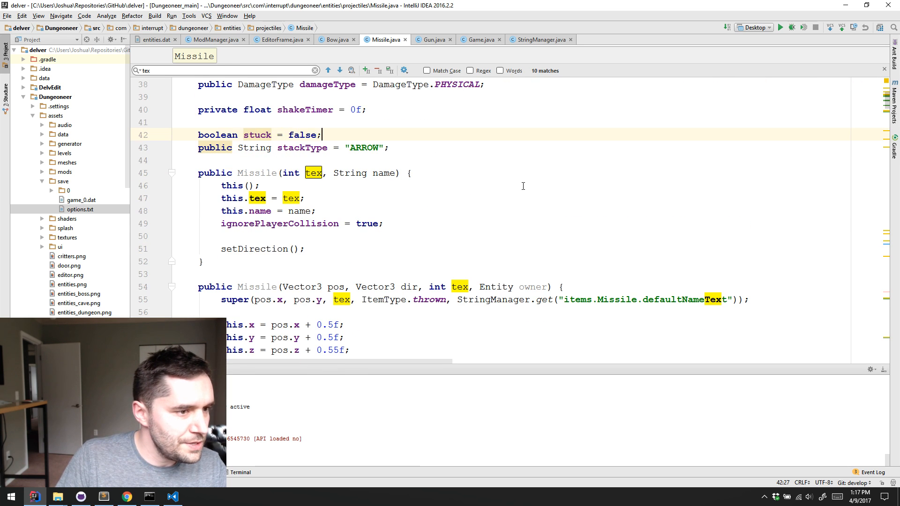
Open Gun.java and examine the default value of its ammoType editor property
click(434, 40)
scroll(473, 137, up, 3)
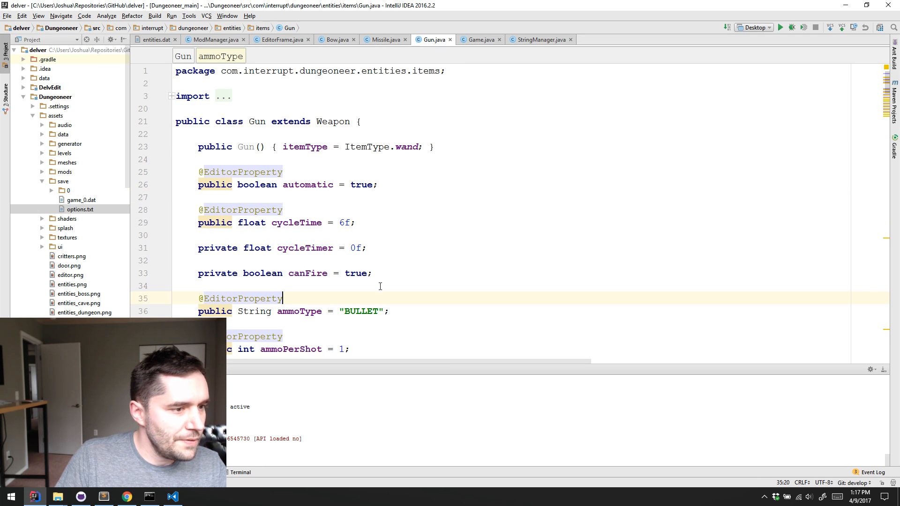
double_click(349, 311)
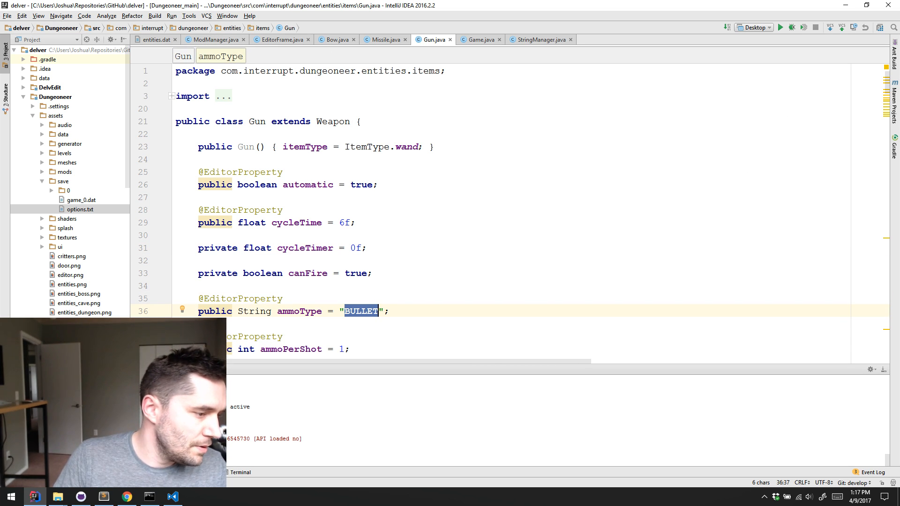
Clear away the code editors, switch to the Command Prompt and go up three directories with cd ..\..\..
click(36, 497)
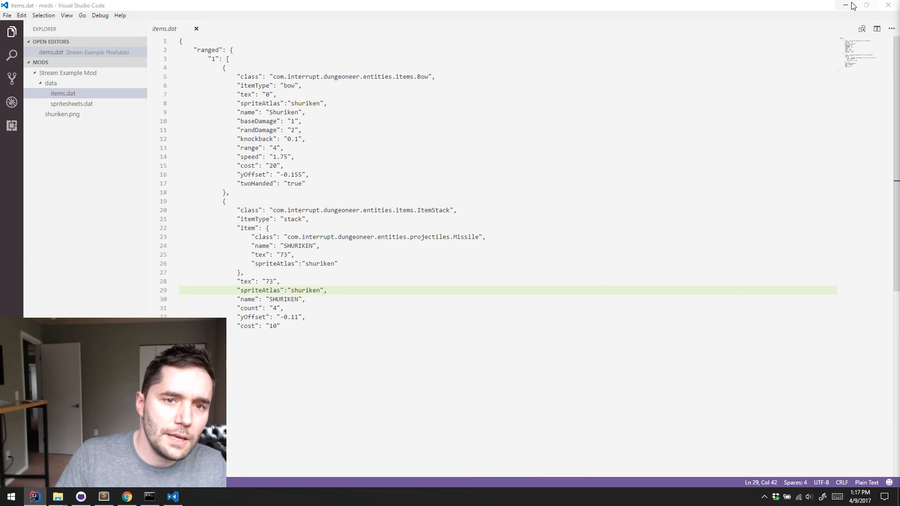
click(848, 5)
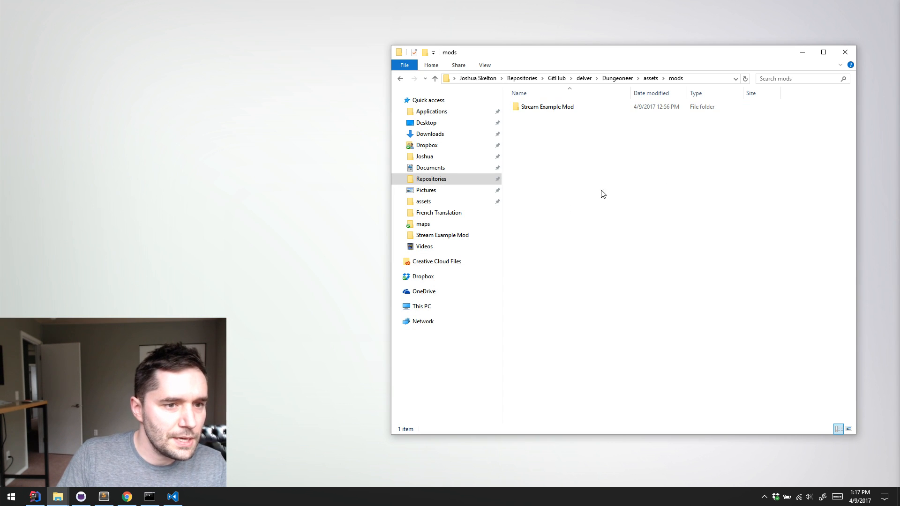
click(150, 497)
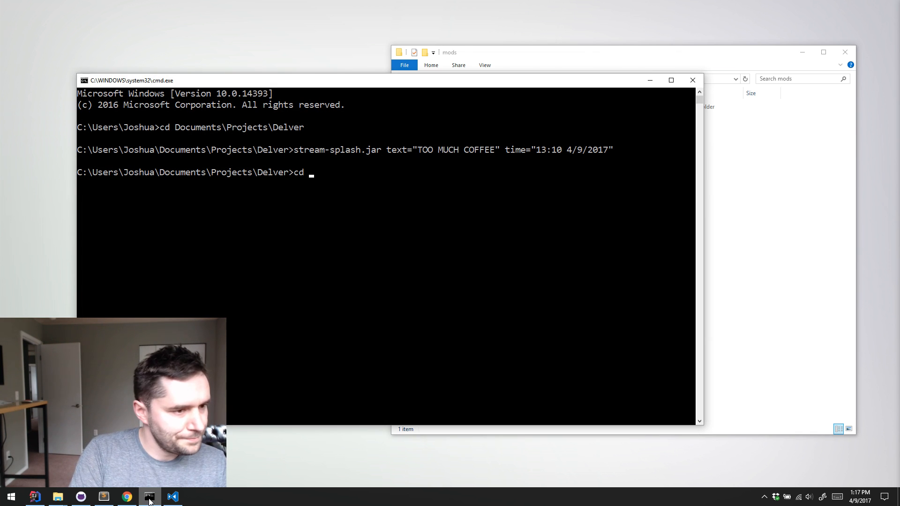
text(cd .)
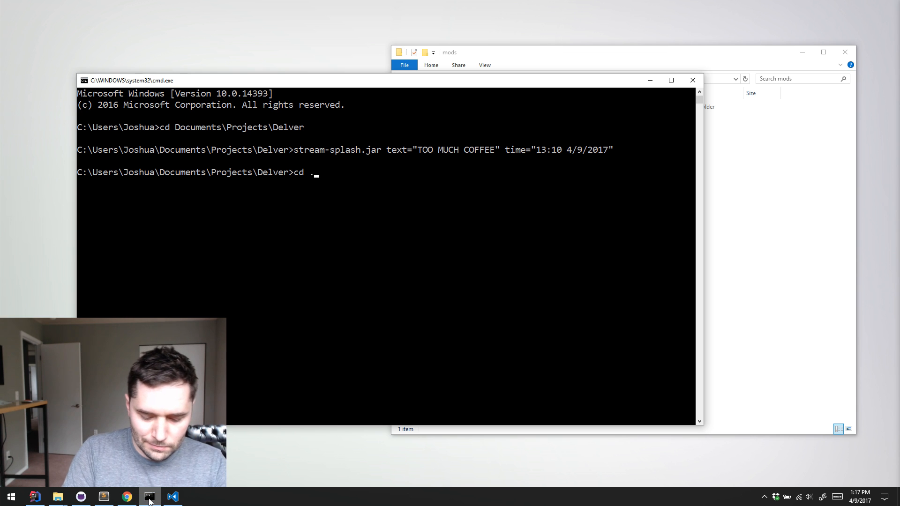
text(.\..\..)
key(Return)
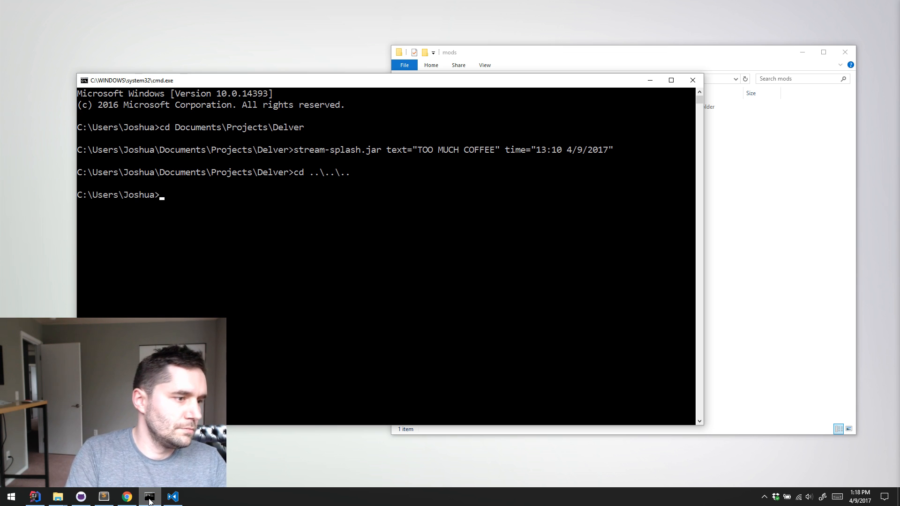
Begin a cd command with the path Repositories\GitHub\delver
text(cd Recent)
key(Tab)
text(\)
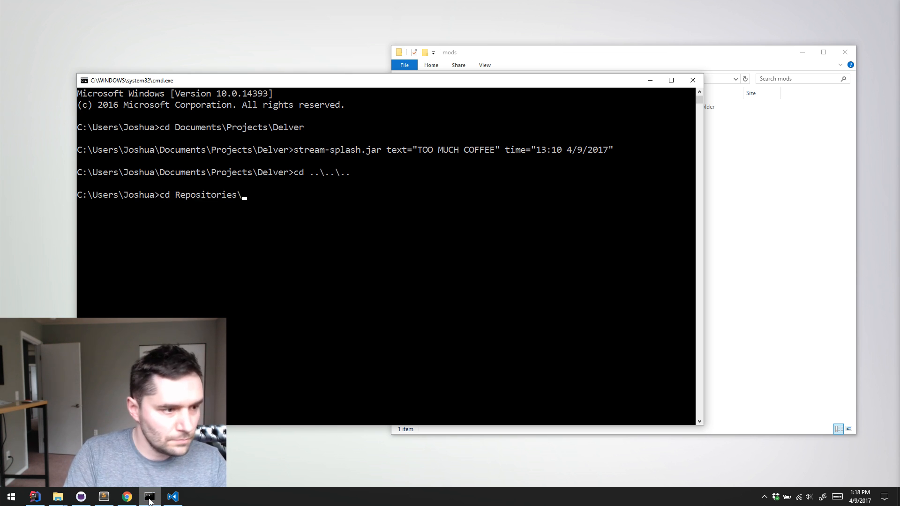
text(g)
key(Tab)
text(\d)
key(Tab)
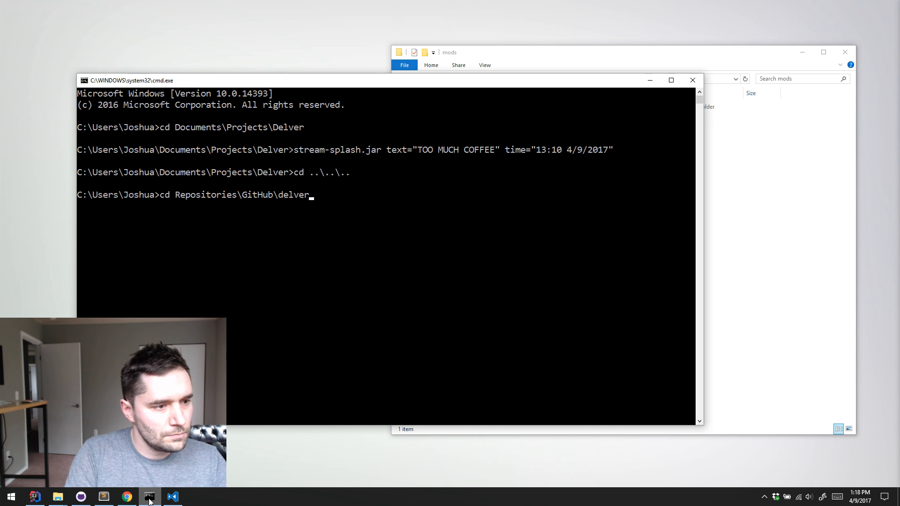
Extend the cd path with \Dungeoneer\assets\mods, run it, and list the mods folder's contents with dir
text(\delve)
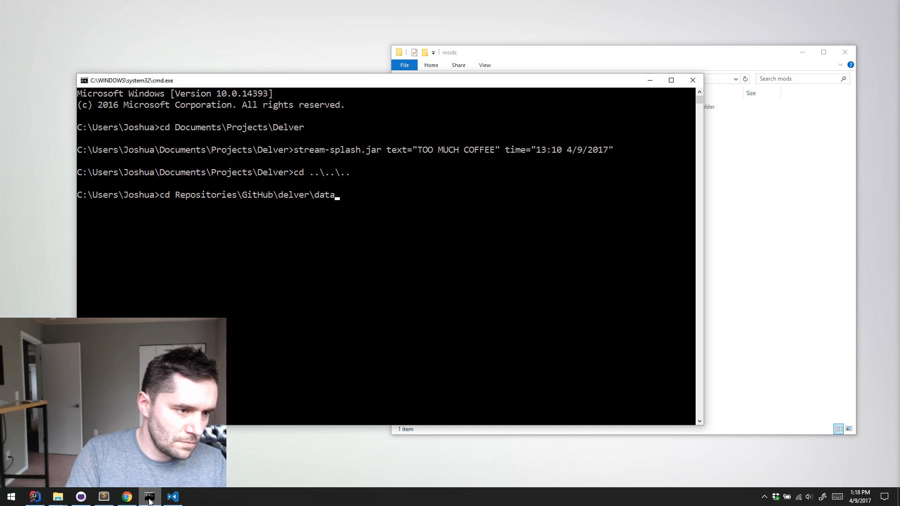
key(Tab)
key(BackSpace)
key(BackSpace)
key(BackSpace)
key(BackSpace)
key(BackSpace)
key(BackSpace)
key(BackSpace)
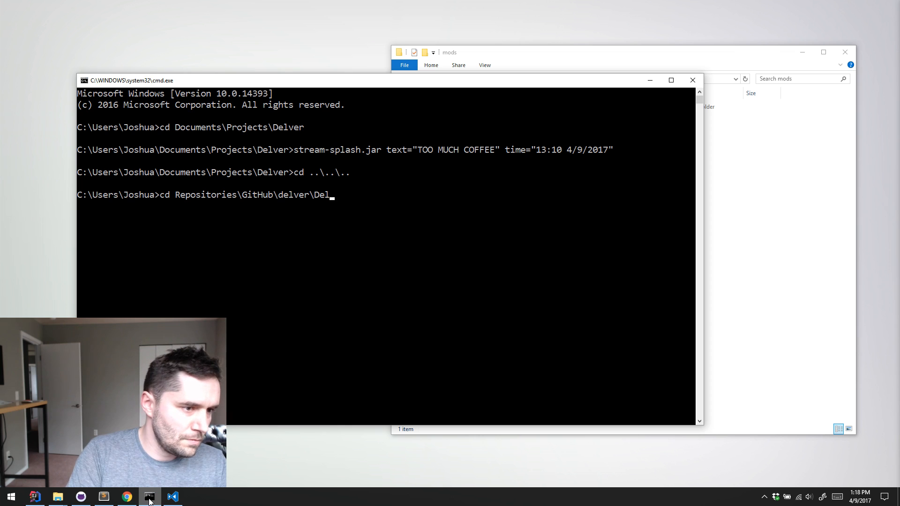
text(ugn)
key(BackSpace)
key(BackSpace)
text(ngeo)
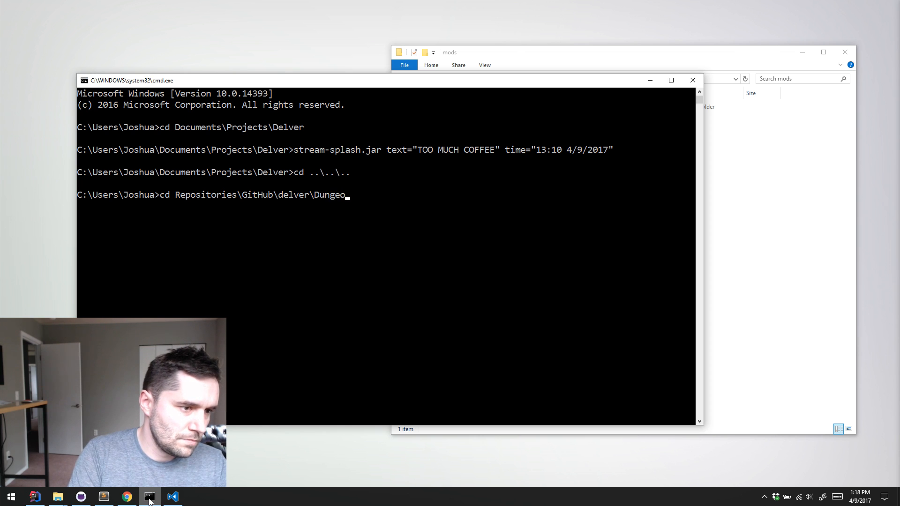
text(neer\assets)
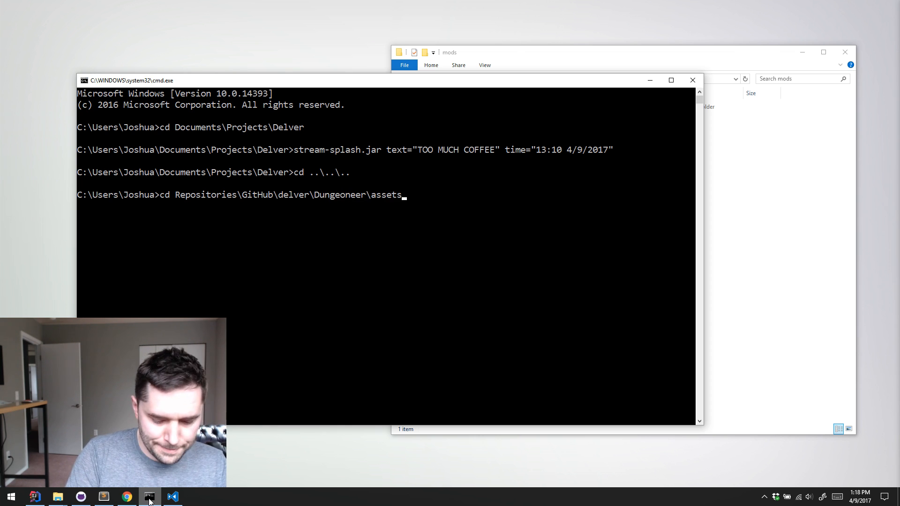
text(\mods)
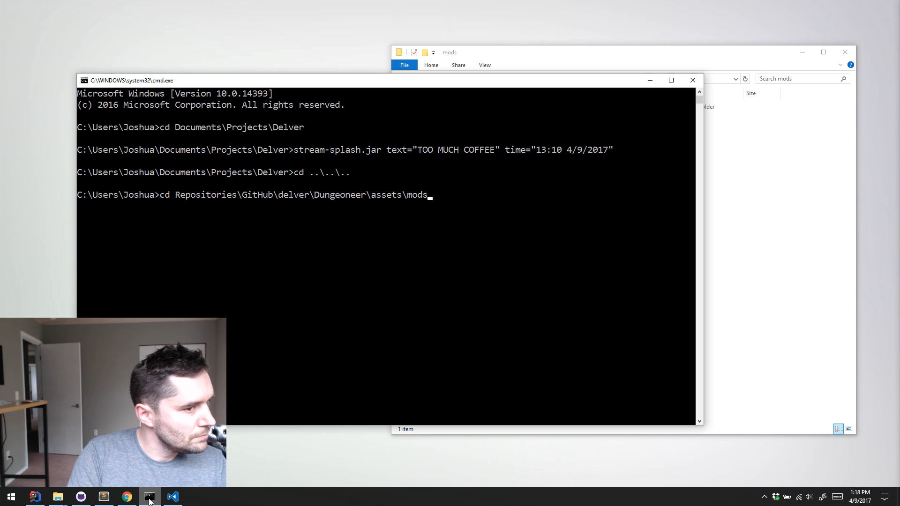
key(Return)
text(dir)
key(Return)
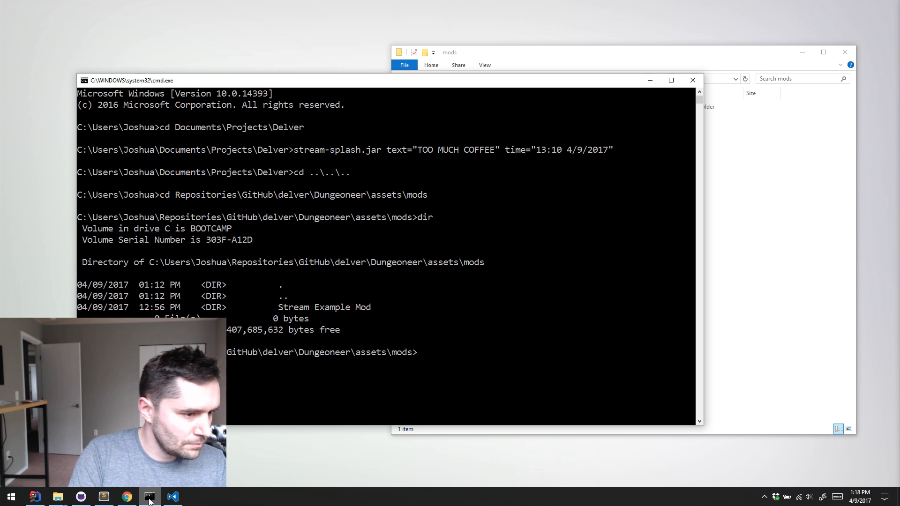
Create a junction with mklink /J from .\guns to the user's Repositories\GitHub\delver-example-mods\items-guns folder, and list the directory again
text(mklink /)
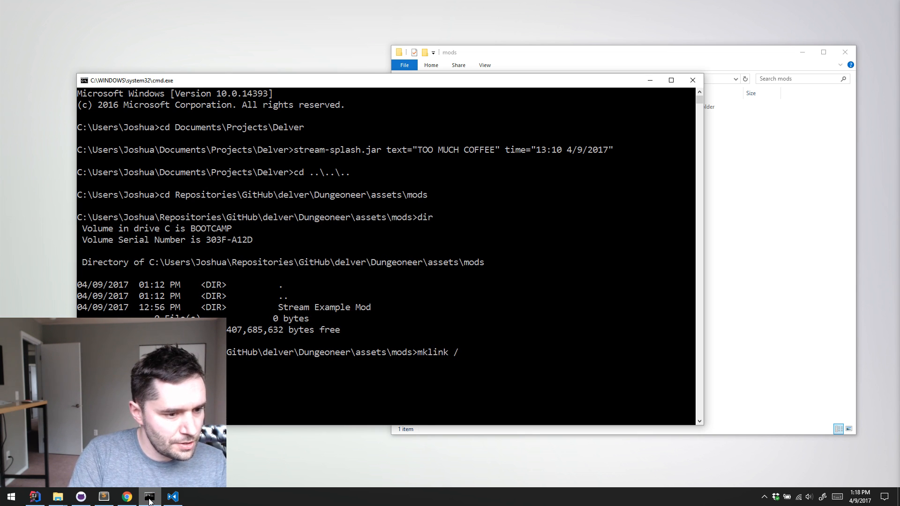
text(J .\guns C:)
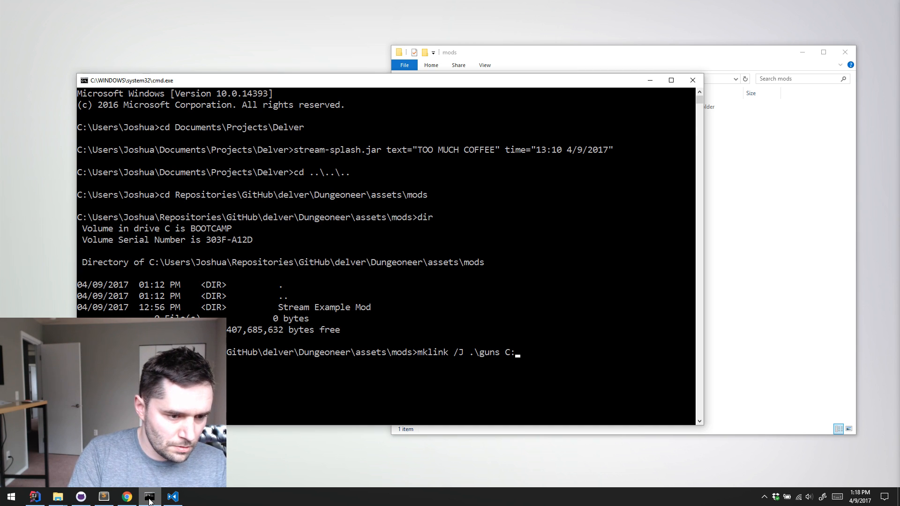
text(\Users\)
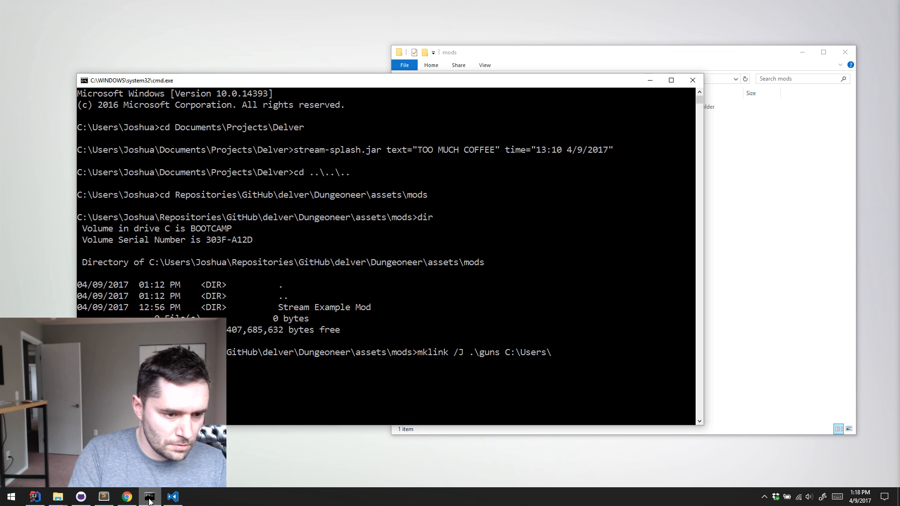
text(Joshua\Repositories)
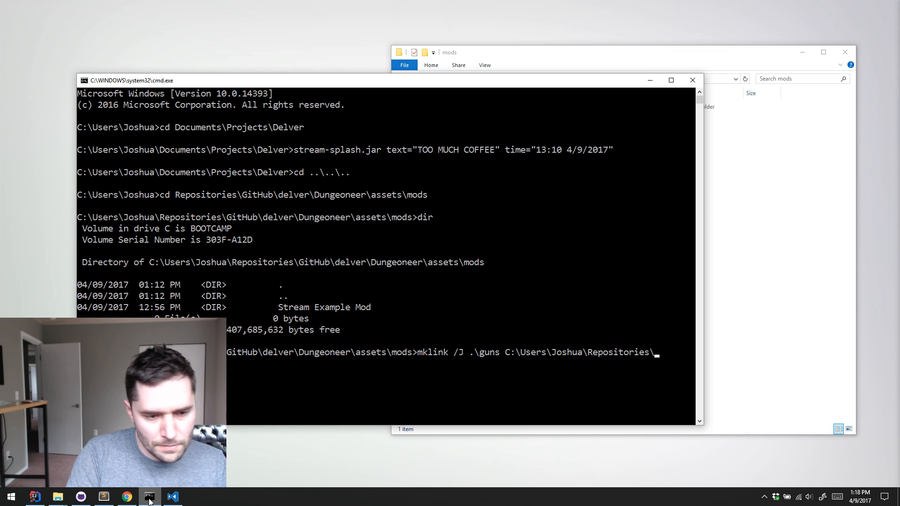
text(\del)
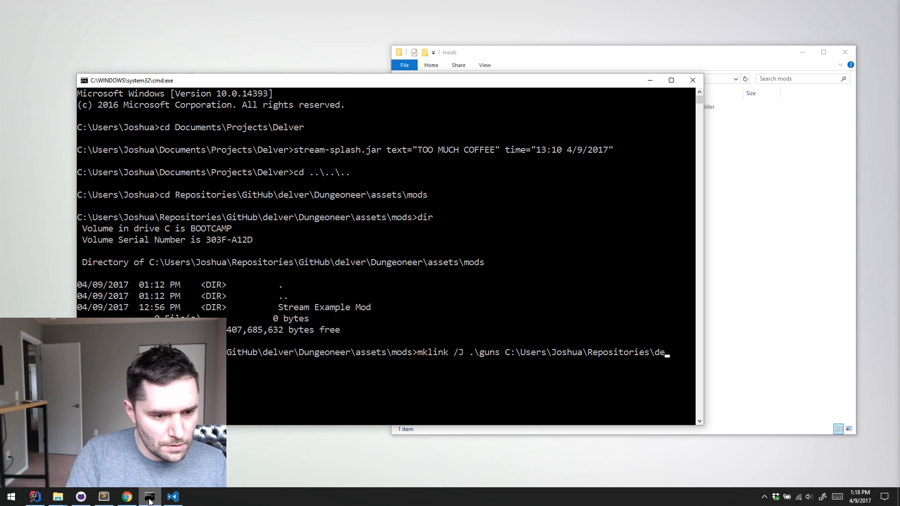
text(itHub\)
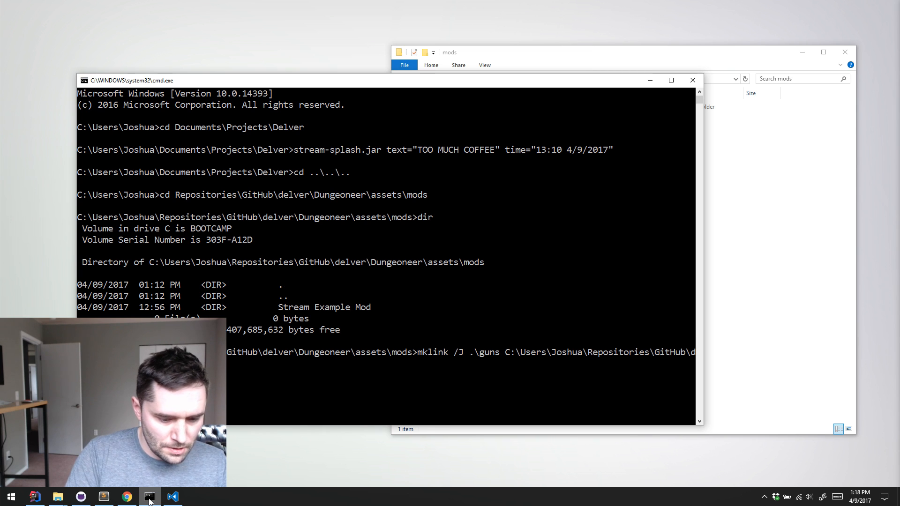
key(Return)
text(dir)
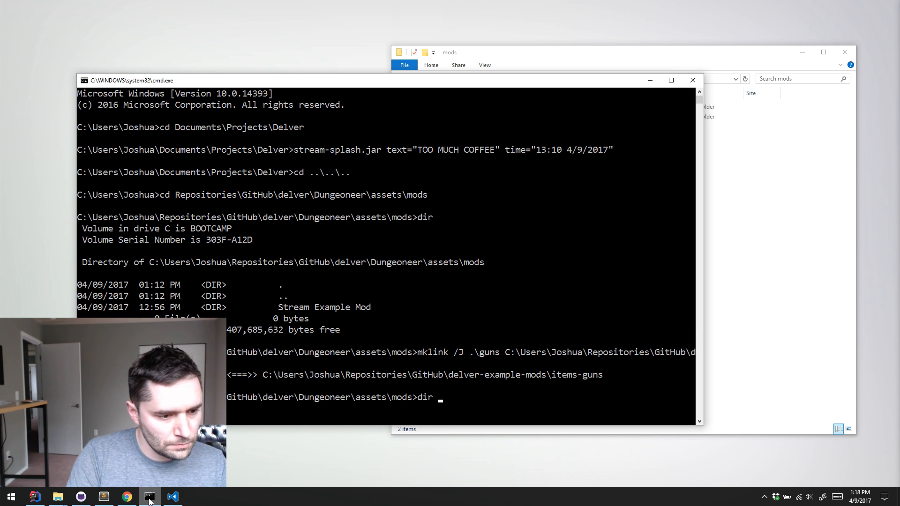
key(Return)
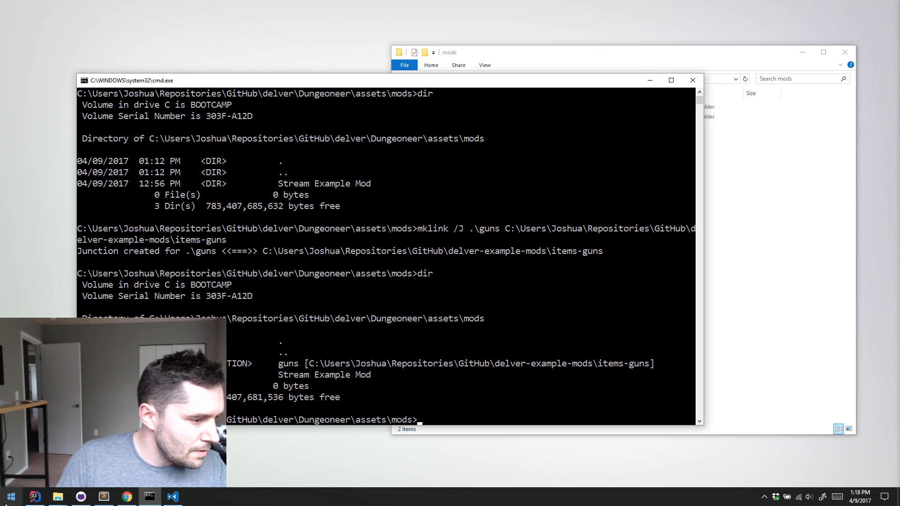
Switch to IntelliJ IDEA, run the DelvEdit configuration, and maximize the level editor window
click(33, 496)
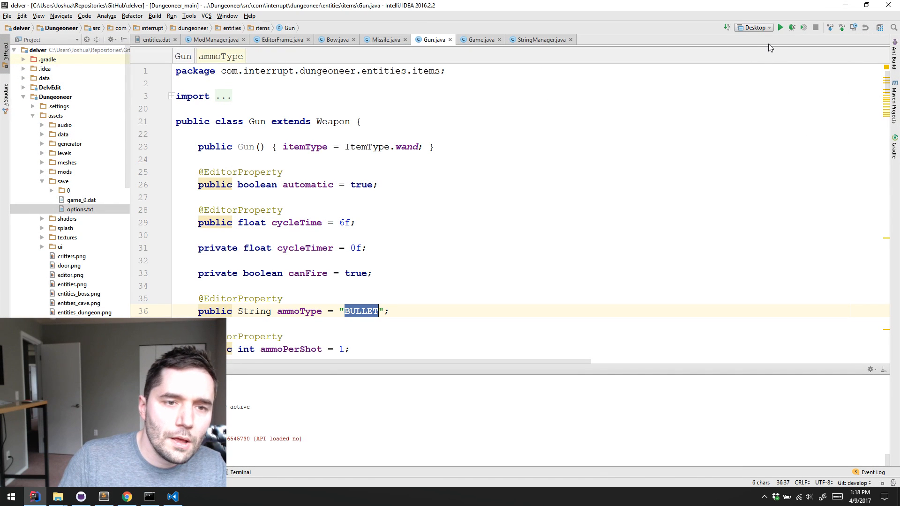
click(769, 28)
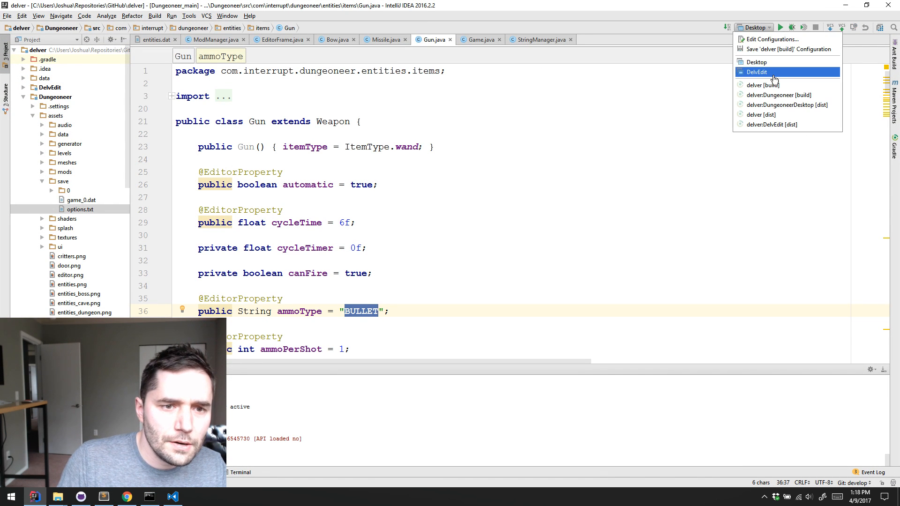
click(773, 75)
click(780, 28)
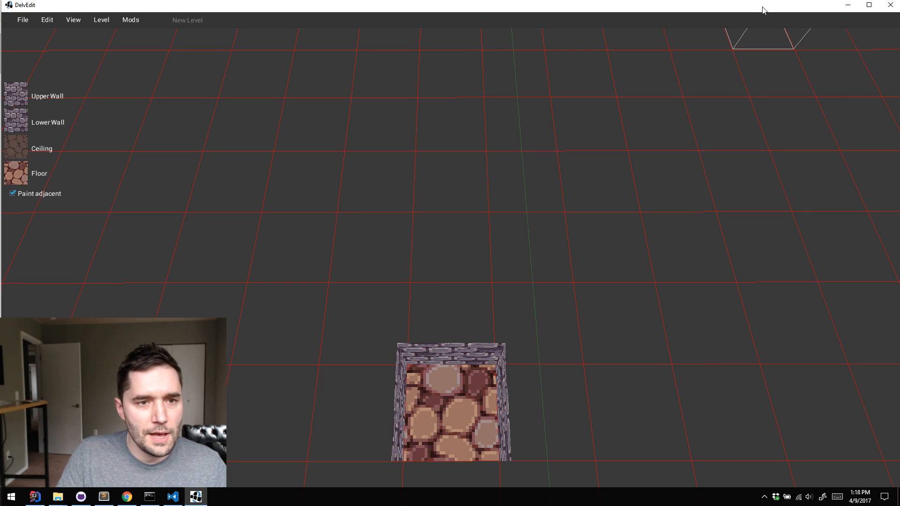
double_click(762, 7)
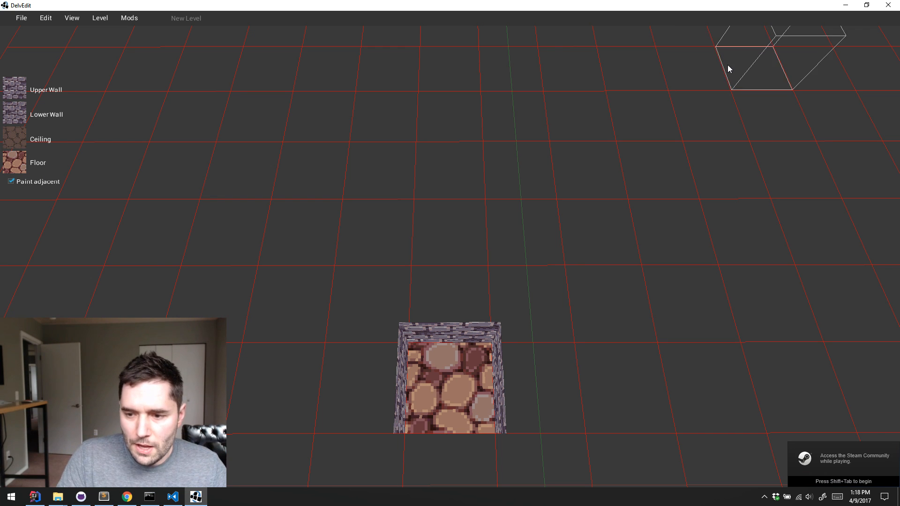
Open the level shooting-range.bin from the levels folder of the guns mod
click(22, 17)
click(38, 57)
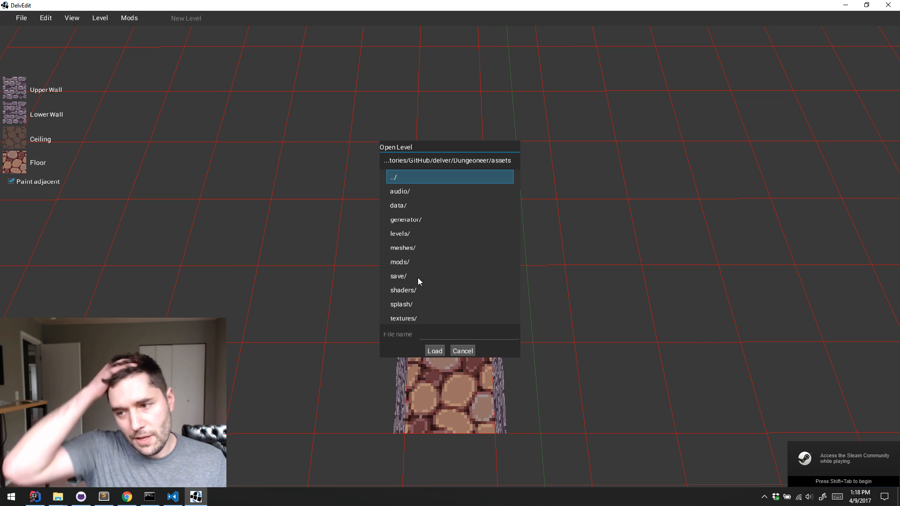
double_click(403, 262)
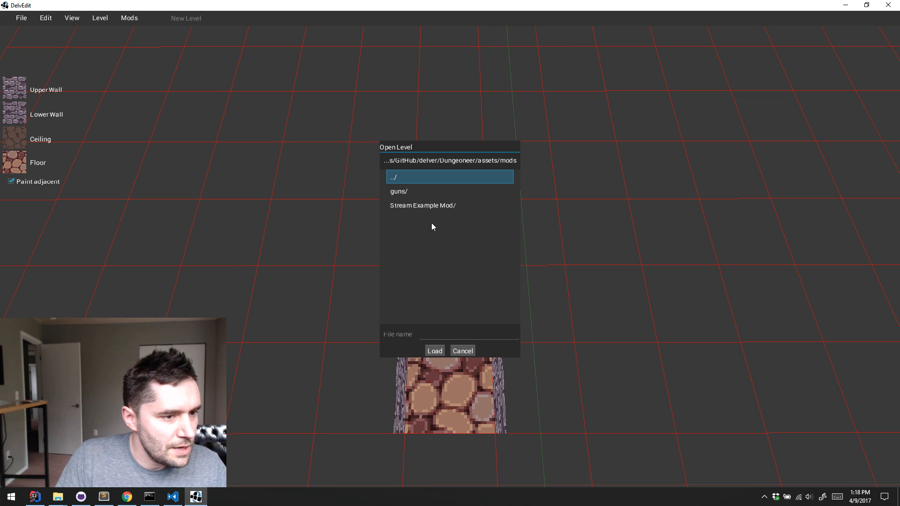
double_click(421, 194)
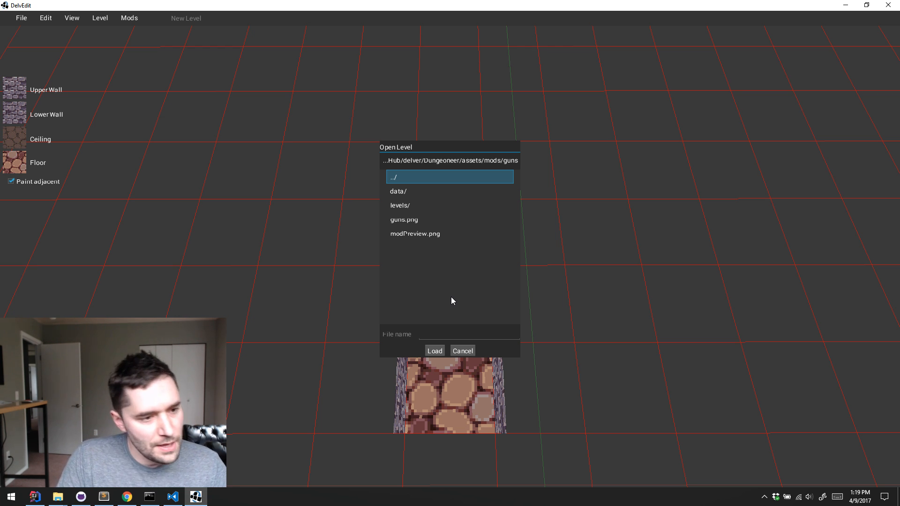
double_click(417, 204)
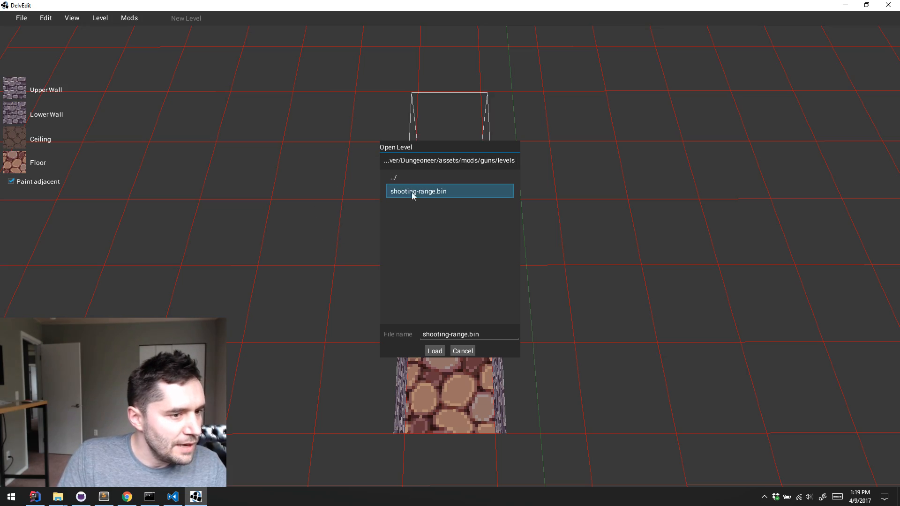
click(433, 352)
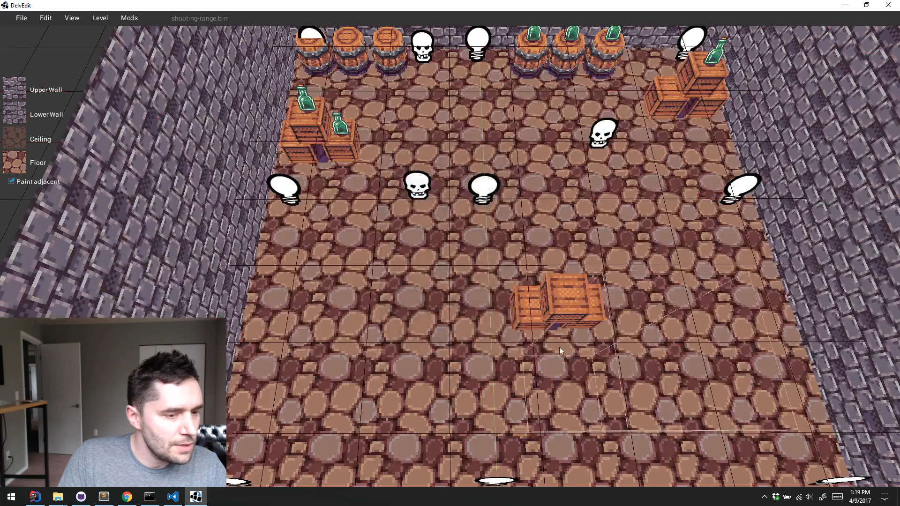
Start playtesting the level beside the gun counter, equip the shotgun, and collect shells from the table
key(s)
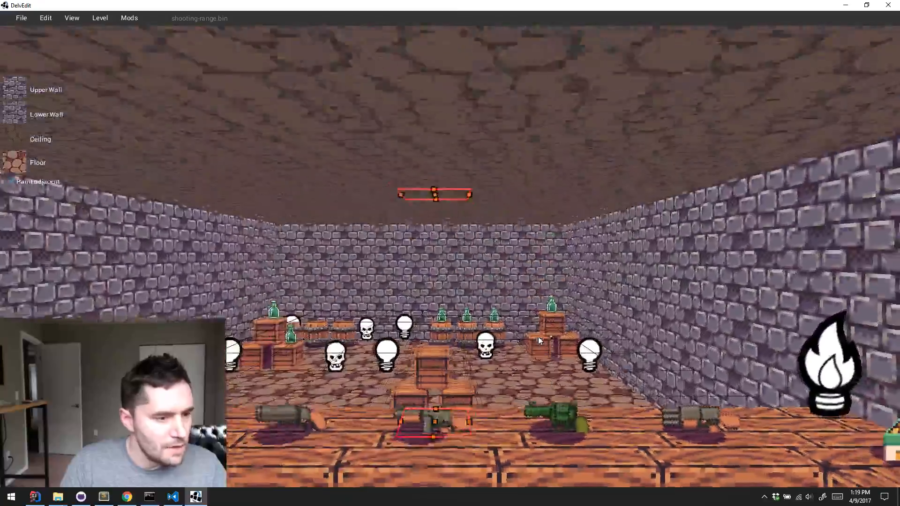
key(a)
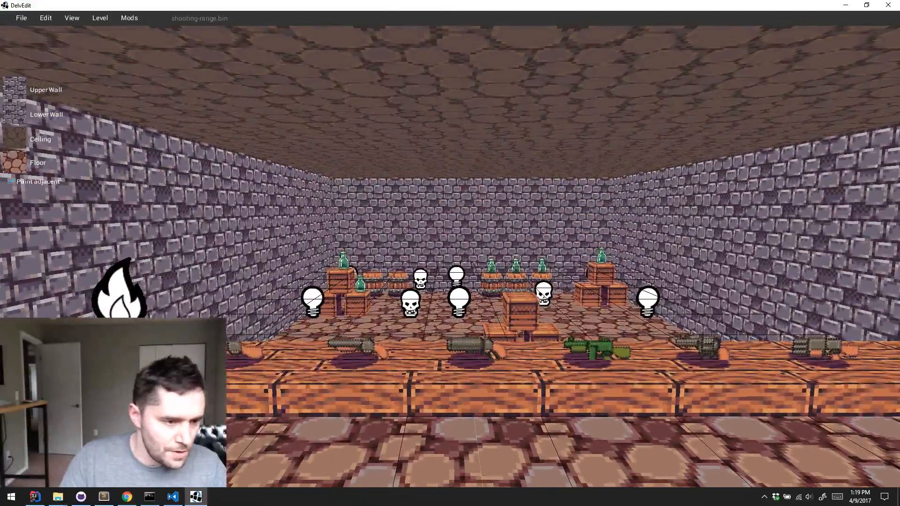
key(p)
key(w)
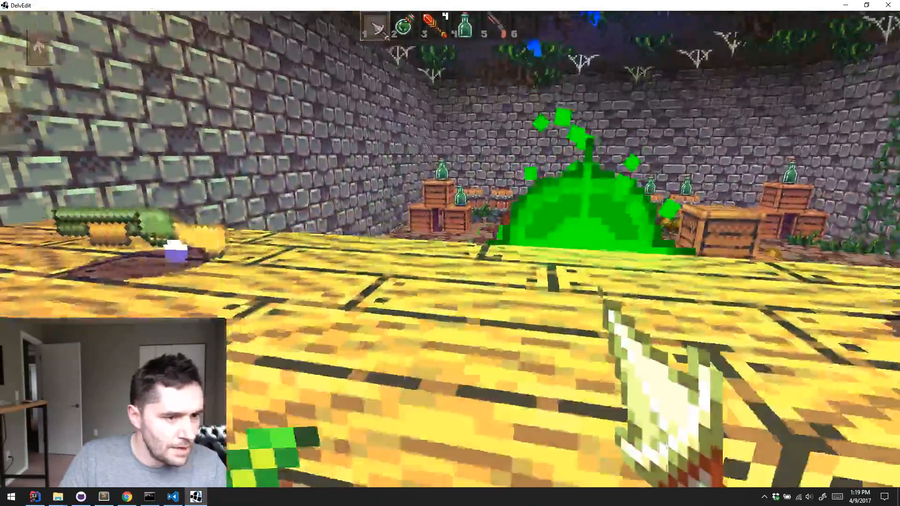
scroll(450, 253, down, 4)
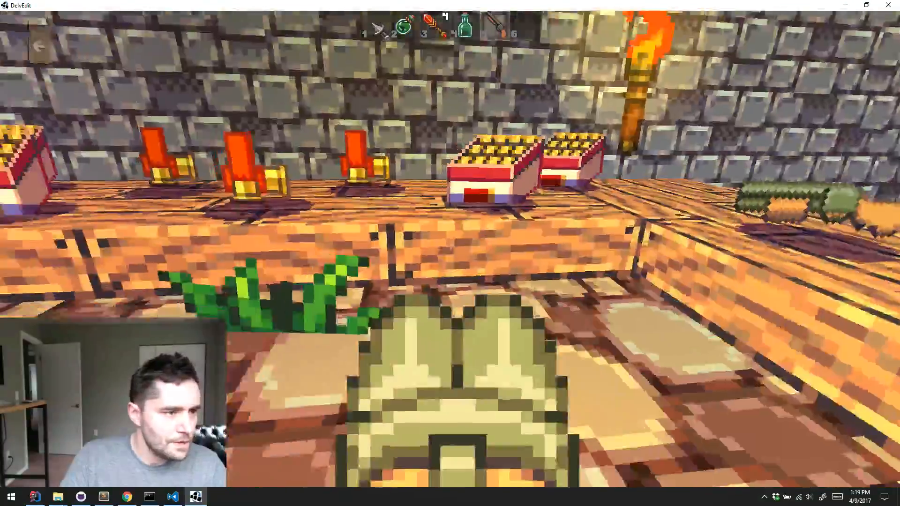
key(w)
key(e)
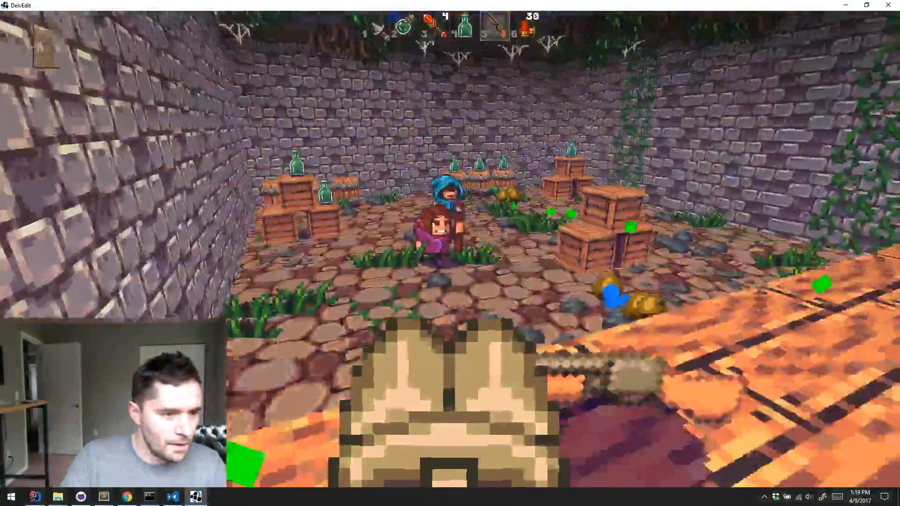
Fire the shotgun at the targets across the shooting range, and end the playtest
click(450, 249)
key(w)
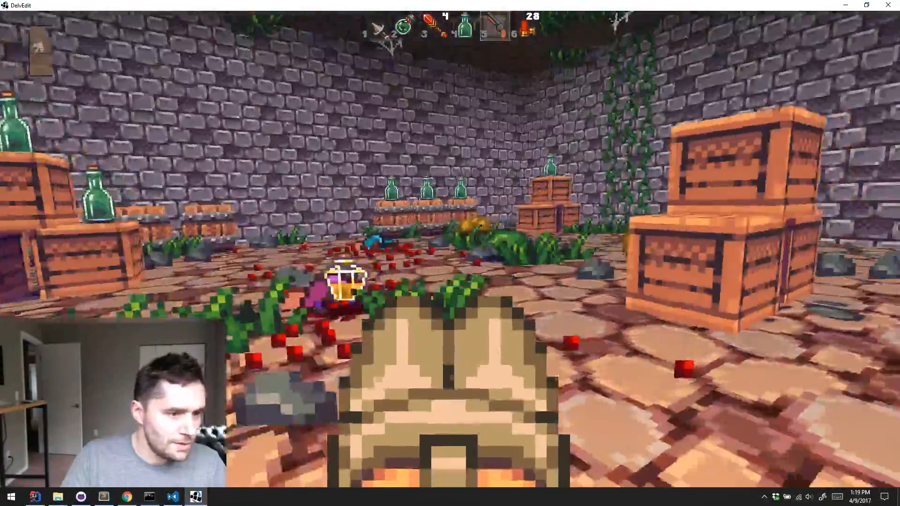
click(450, 249)
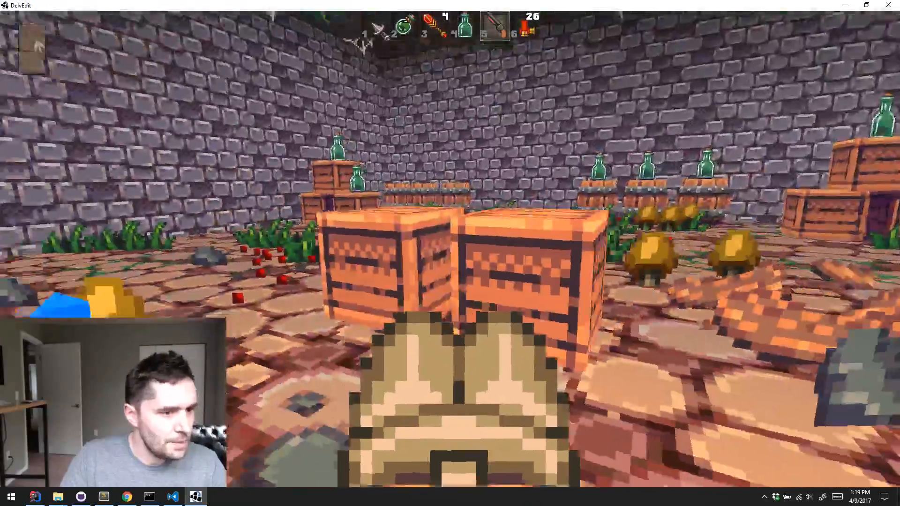
click(450, 249)
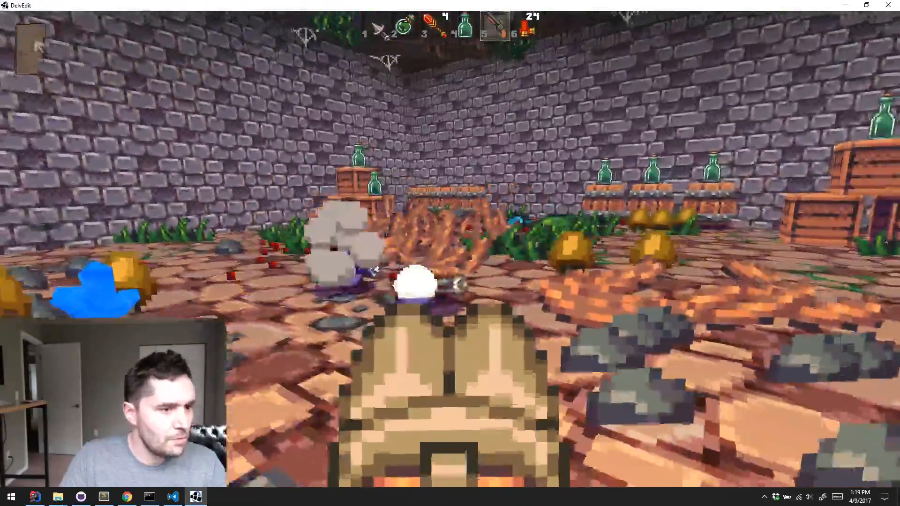
key(Escape)
Place a Basic Bow entity on the floor in front of the gun counter
key(s)
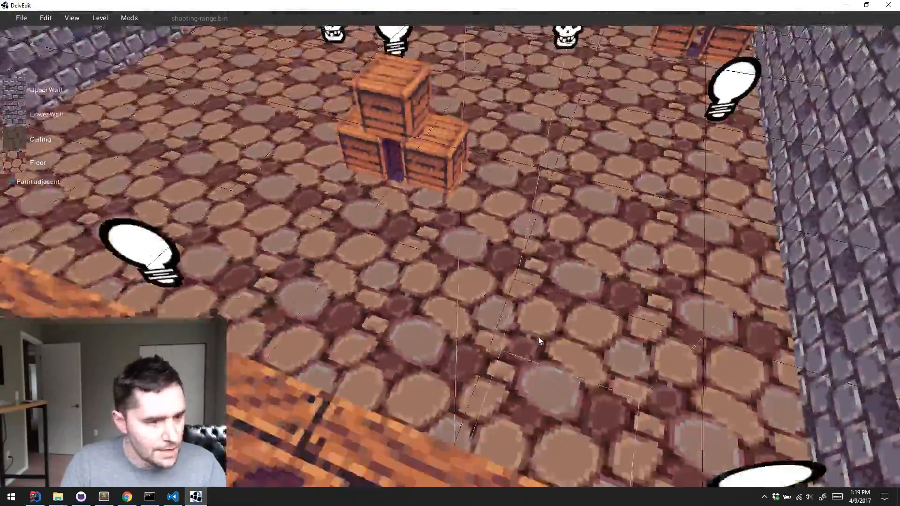
key(s)
key(a)
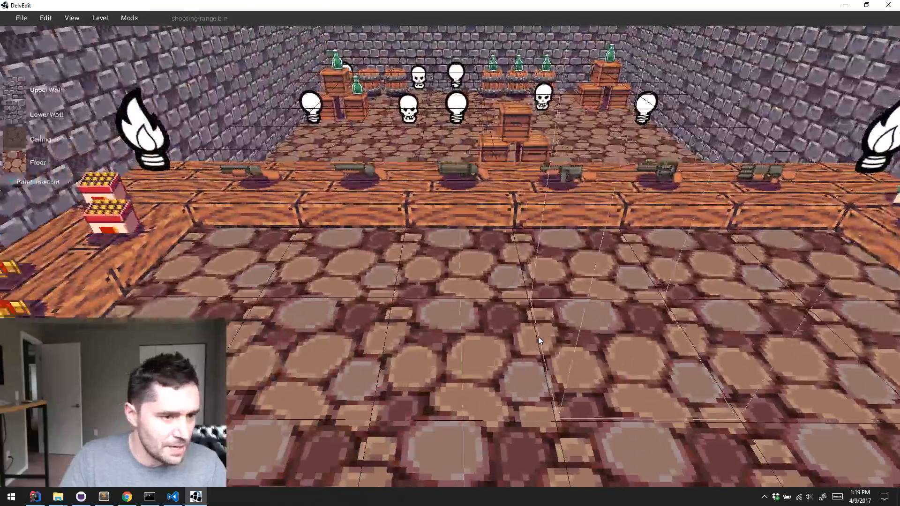
right_click(525, 237)
mouse_move(549, 240)
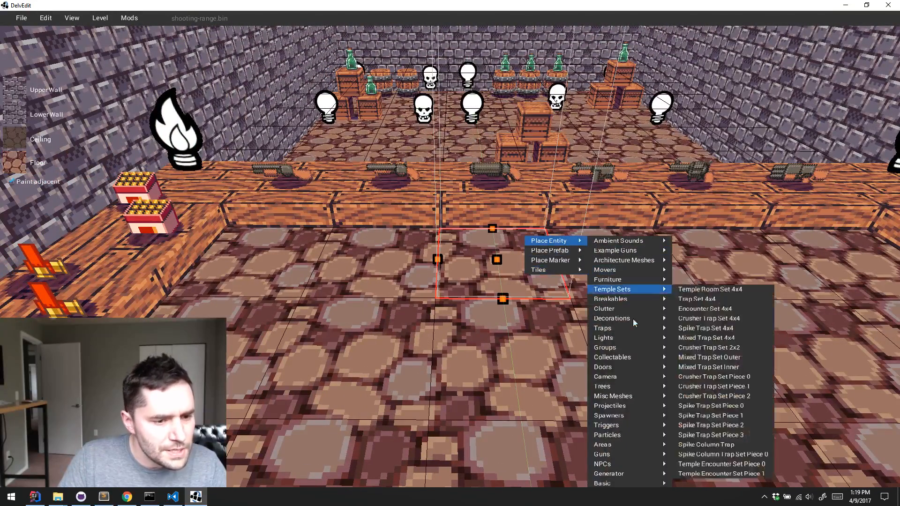
mouse_move(623, 473)
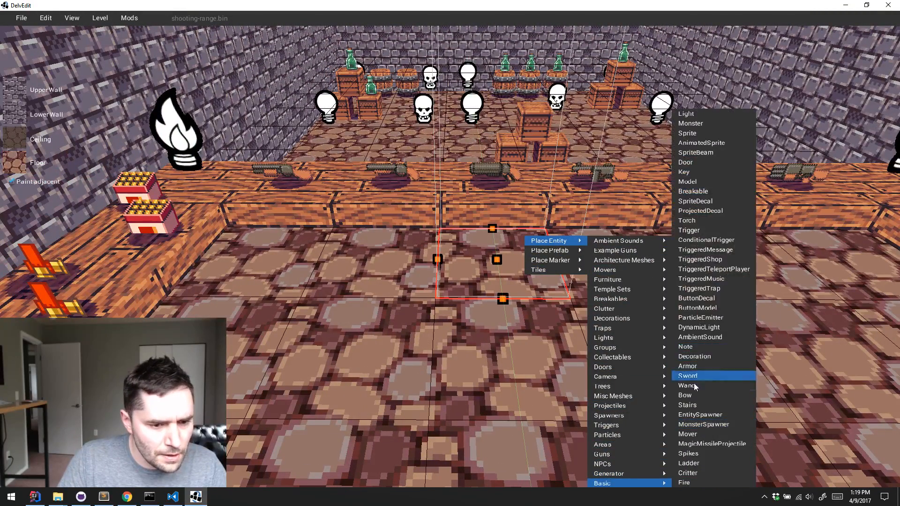
click(695, 395)
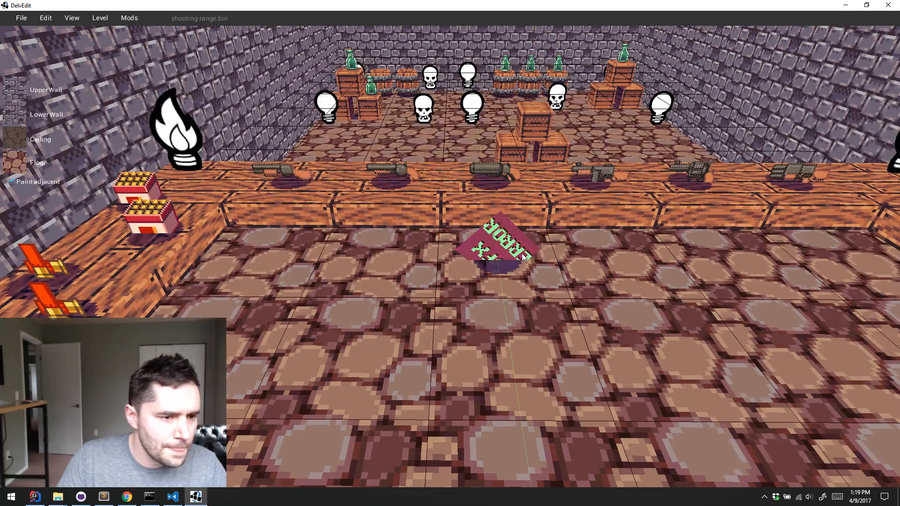
Set the placed bow's tex to the bow sprite from the item atlas, and deselect it
click(554, 282)
click(804, 388)
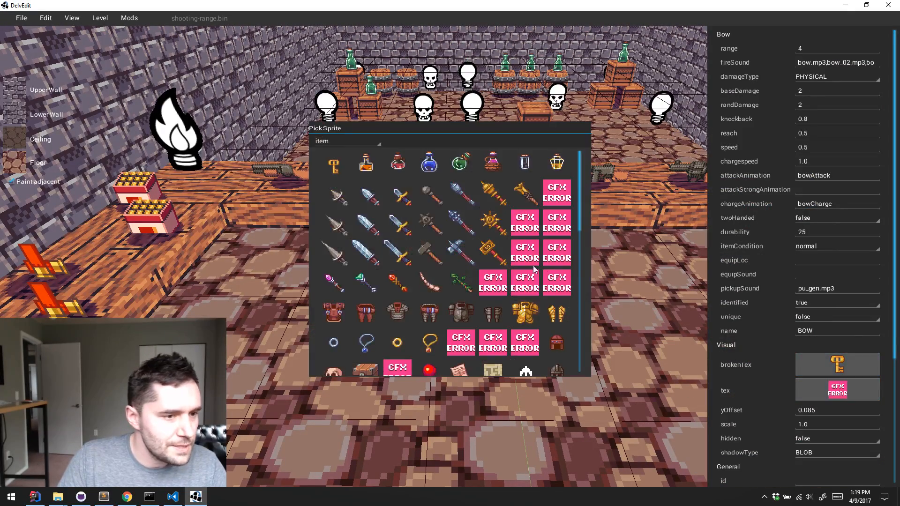
click(805, 388)
click(804, 388)
scroll(454, 272, down, 5)
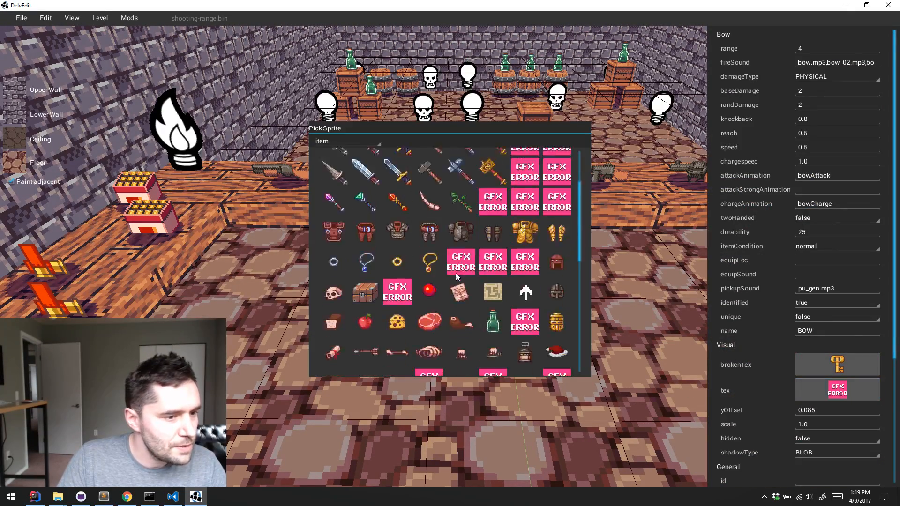
scroll(454, 272, down, 1)
click(336, 272)
key(Escape)
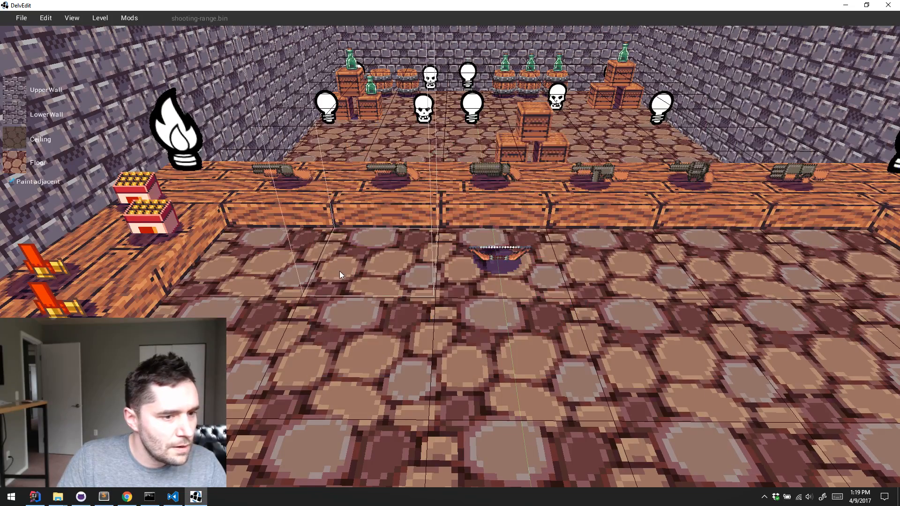
Examine the bow's properties and those of the shotgun prefab on the counter
key(w)
key(a)
click(582, 328)
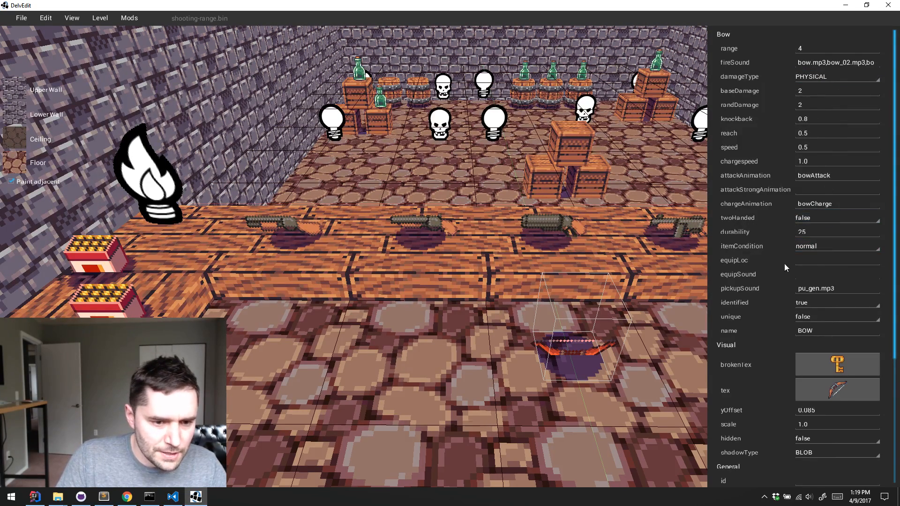
scroll(820, 263, down, 4)
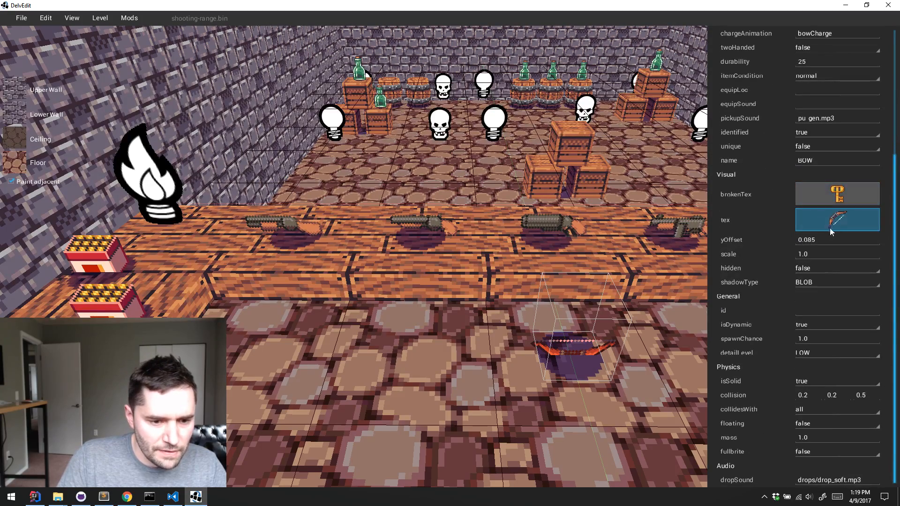
click(303, 232)
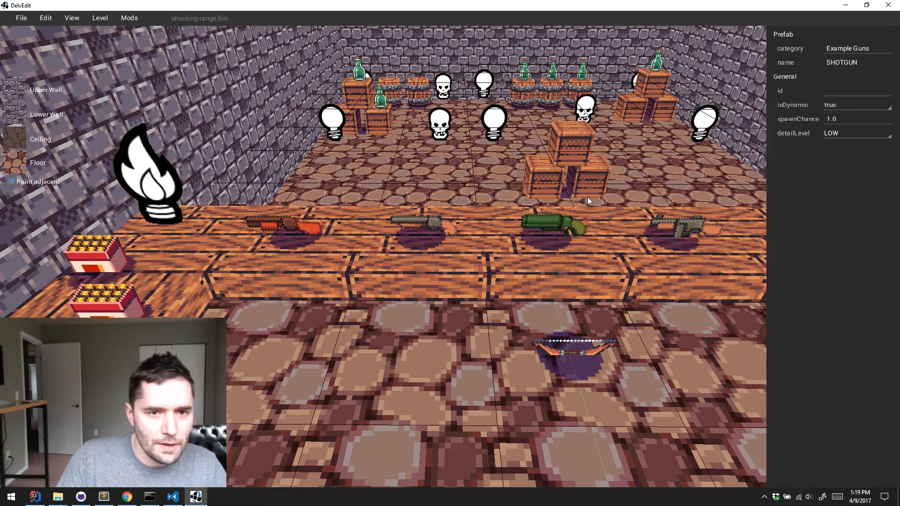
Place a SHOTGUN entity from Example Guns on the floor tile beside the bow
click(376, 350)
key(s)
right_click(417, 297)
mouse_move(447, 265)
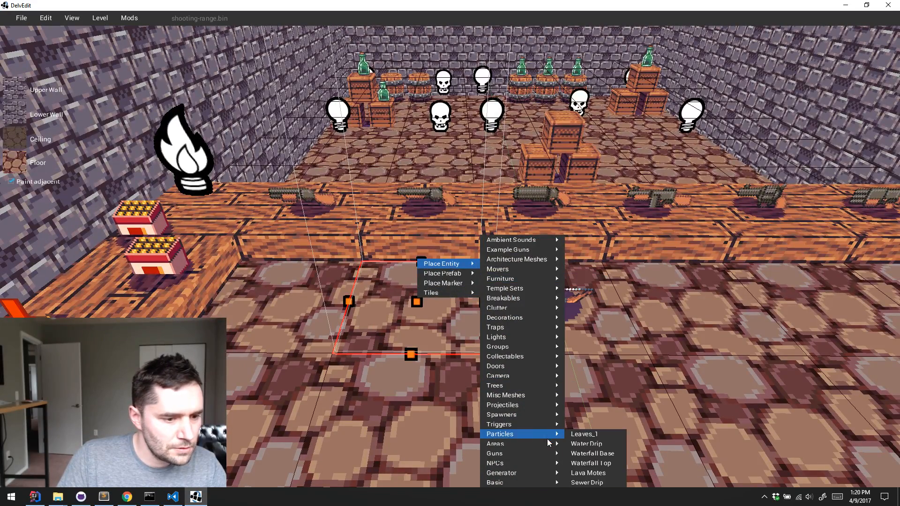
mouse_move(525, 453)
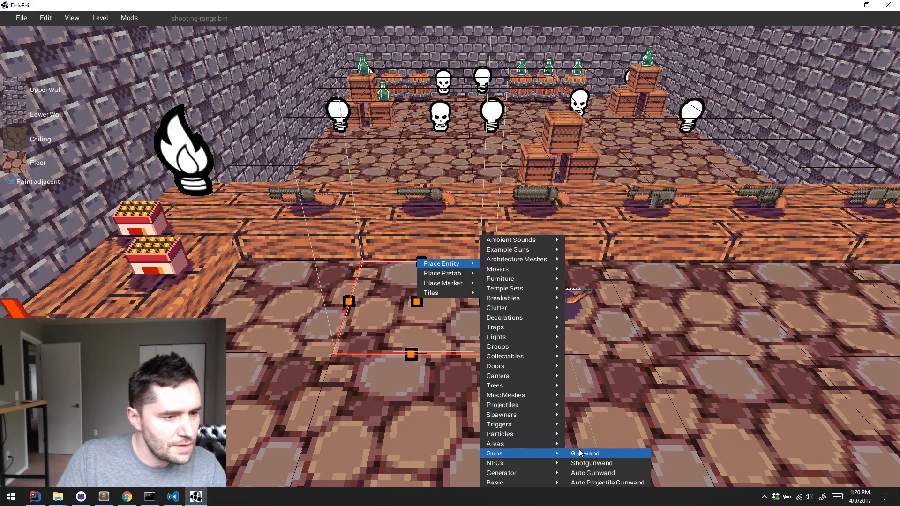
mouse_move(515, 250)
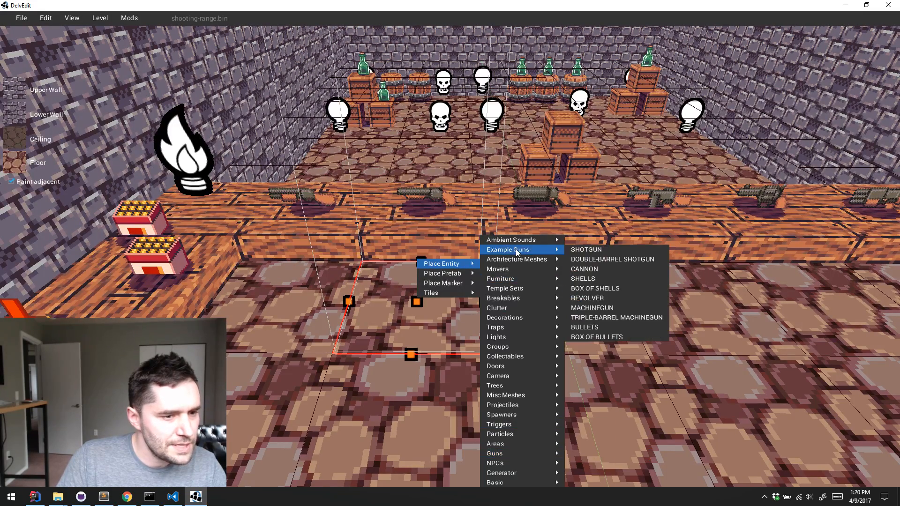
click(619, 259)
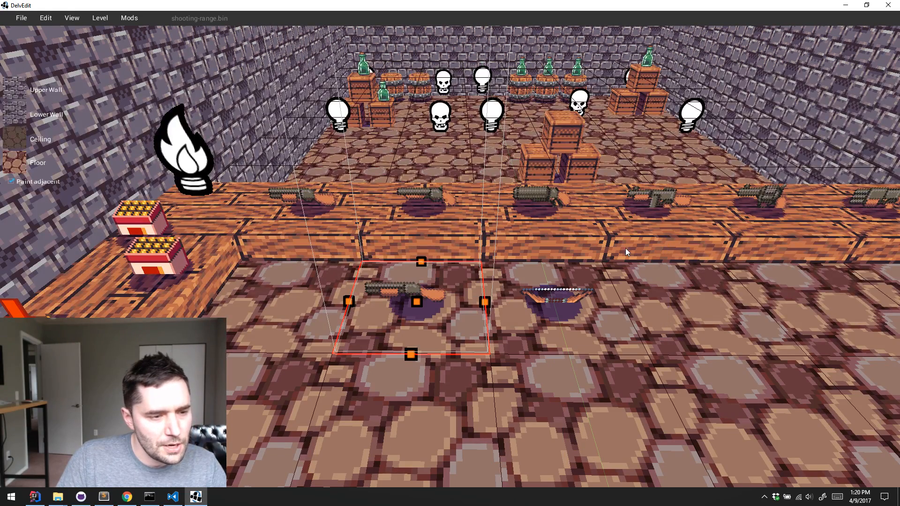
Inspect the ammoType of the shotgun on the floor and the properties of the nearer shell box on the counter
click(426, 283)
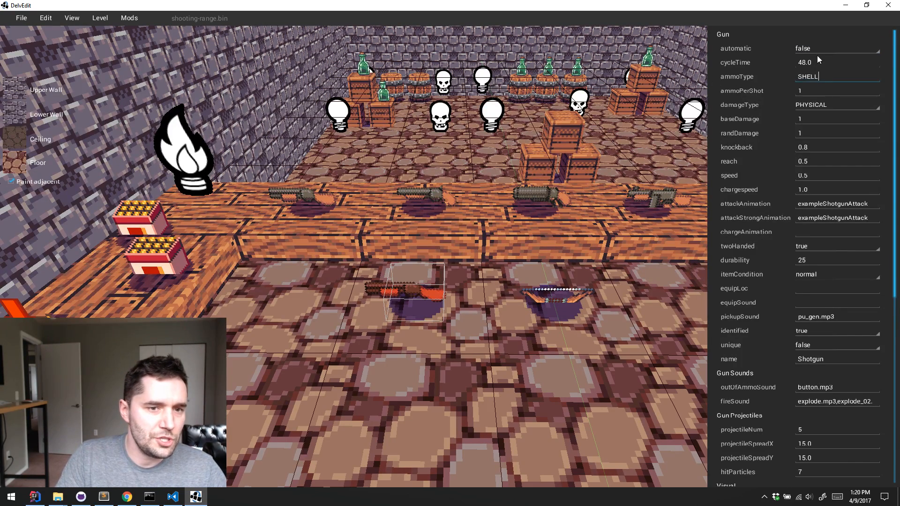
click(155, 262)
Place a SHELLS entity from Example Guns on the floor tile beside the shotgun
key(s)
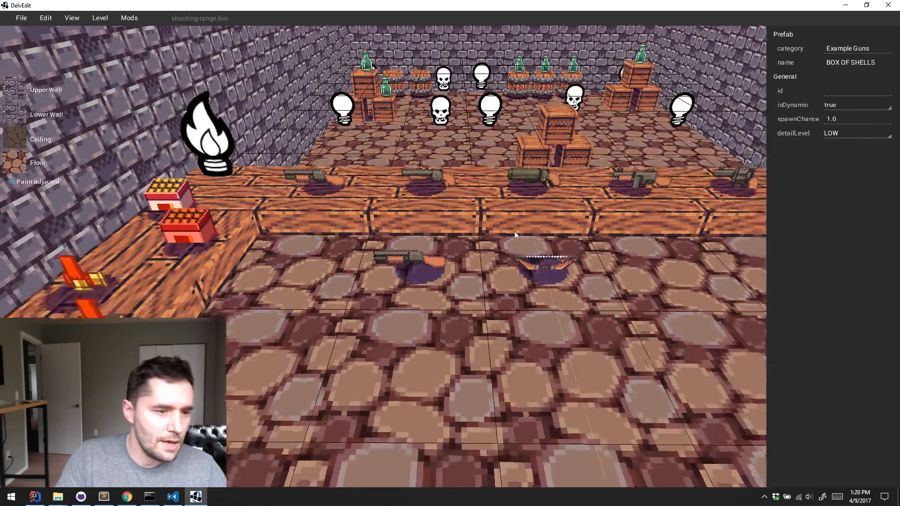
key(a)
click(362, 241)
right_click(362, 241)
mouse_move(394, 207)
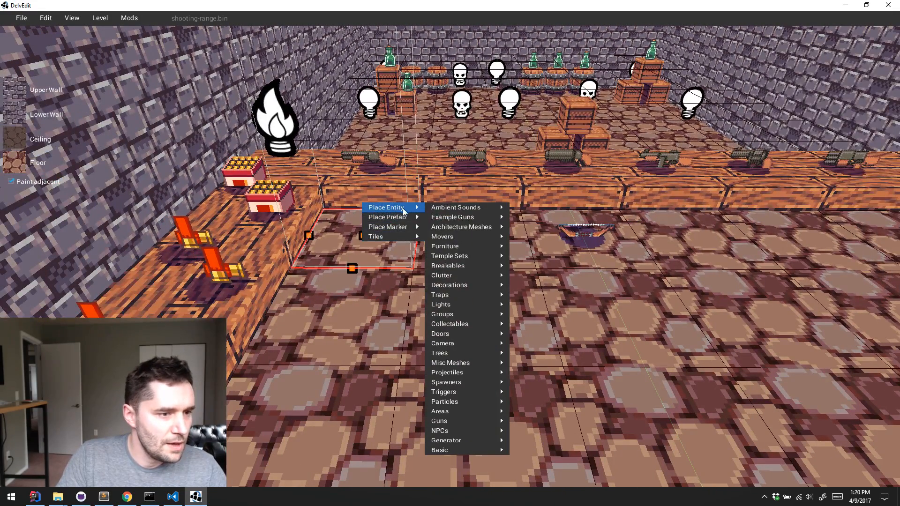
mouse_move(464, 217)
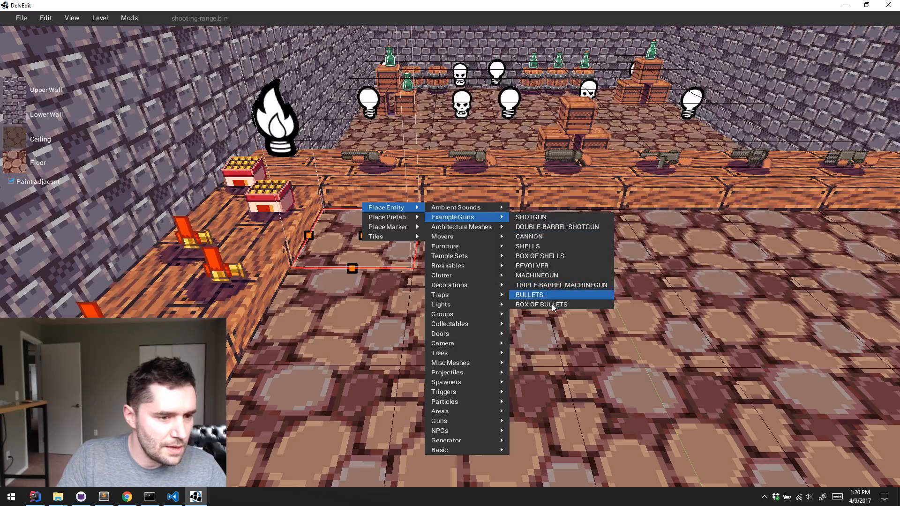
click(547, 246)
Inspect the stackType of the placed shells, and set the floor shotgun's ammoType to SHELLs
click(367, 240)
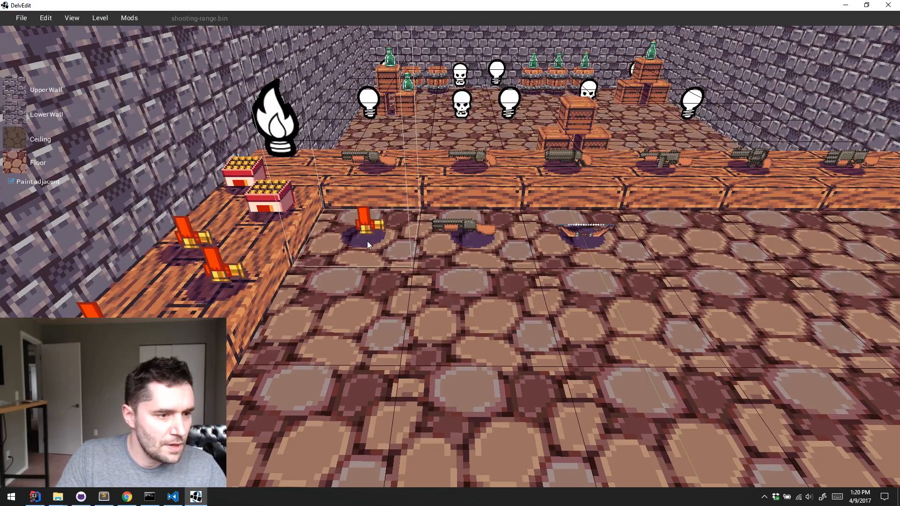
key(q)
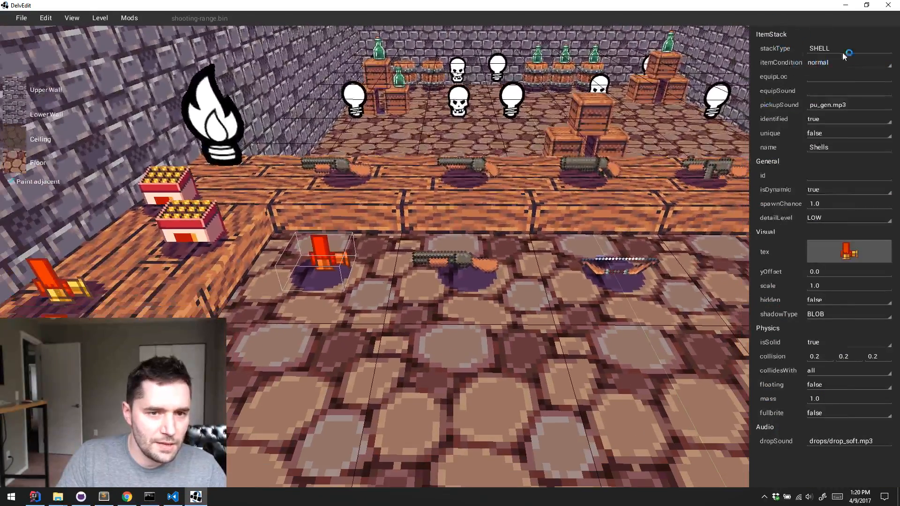
click(466, 270)
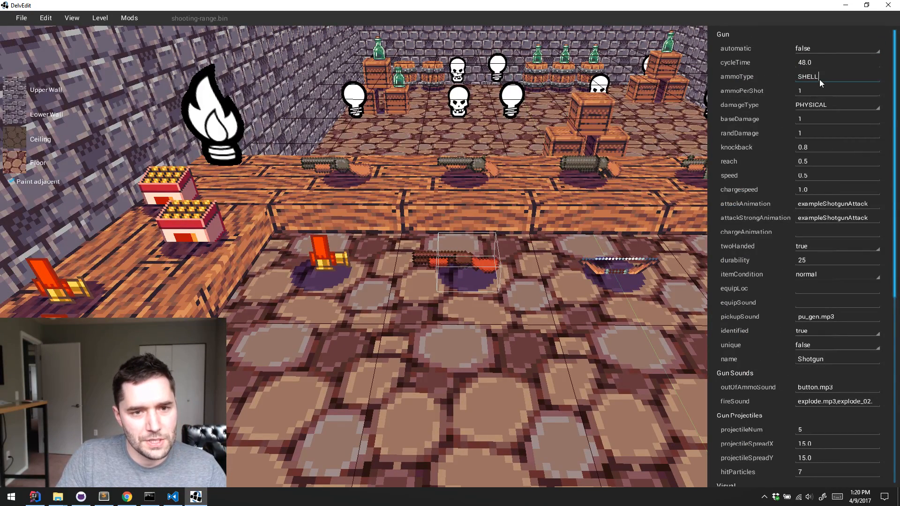
text(S)
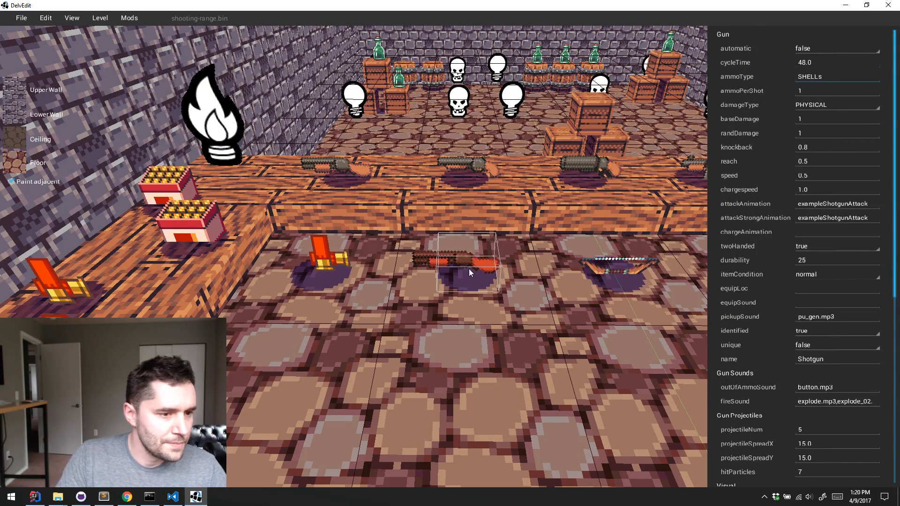
Set the stackType of the shells on the floor to ARROW
key(Escape)
key(s)
key(w)
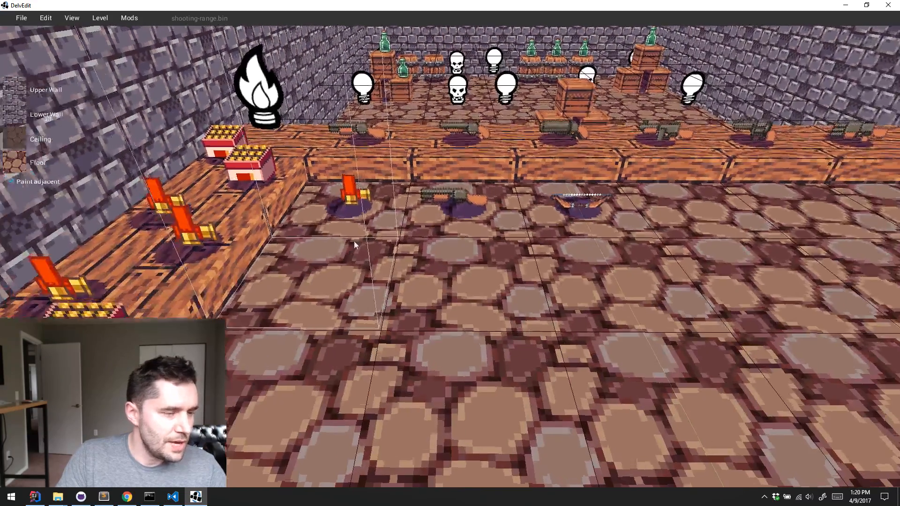
click(349, 240)
click(823, 50)
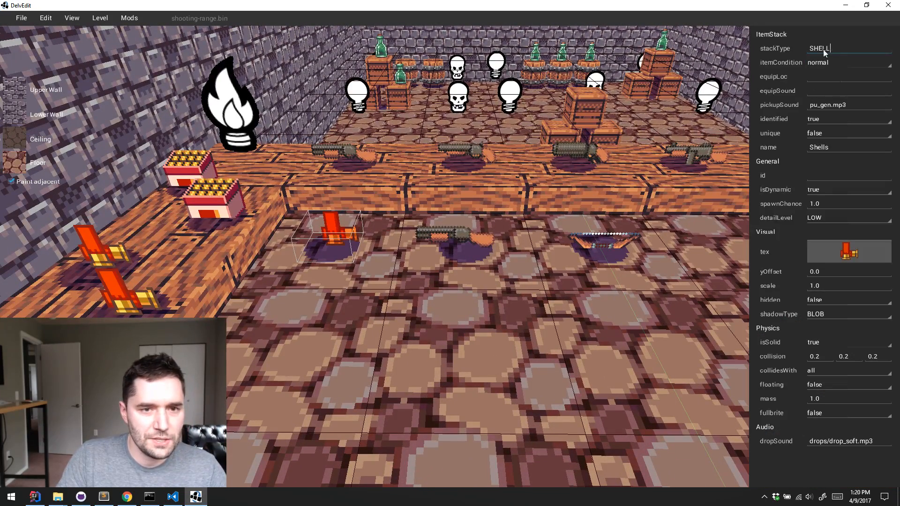
double_click(824, 50)
text(ARROW)
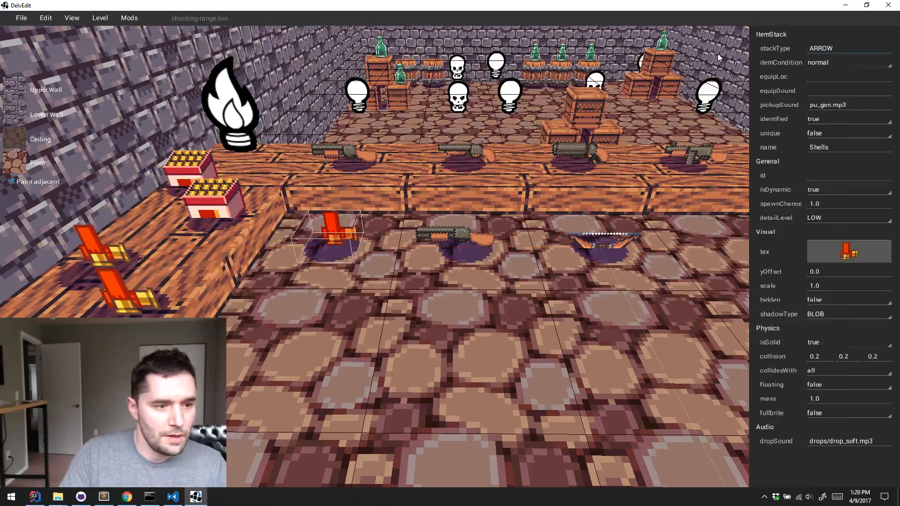
click(645, 241)
Playtest the level: pick up the bow and shells from the floor, equip the bow and draw it, and return to editing
key(p)
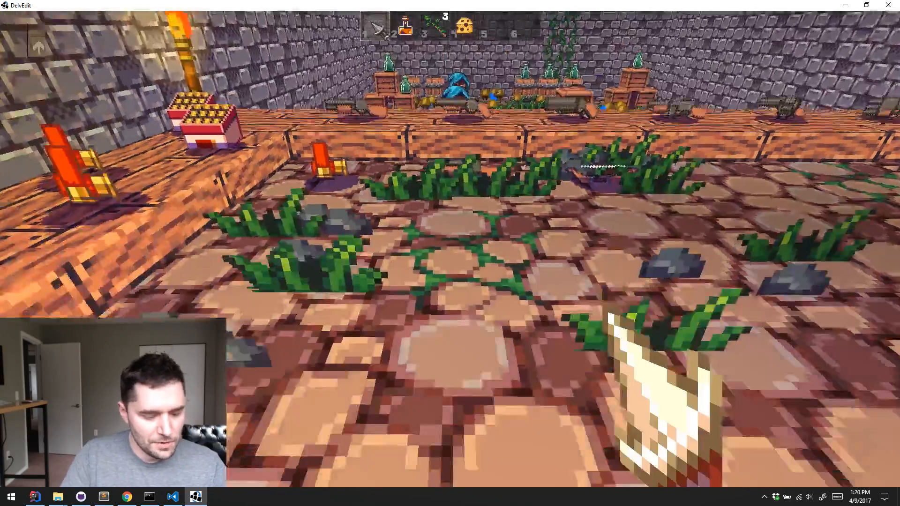
key(w)
key(e)
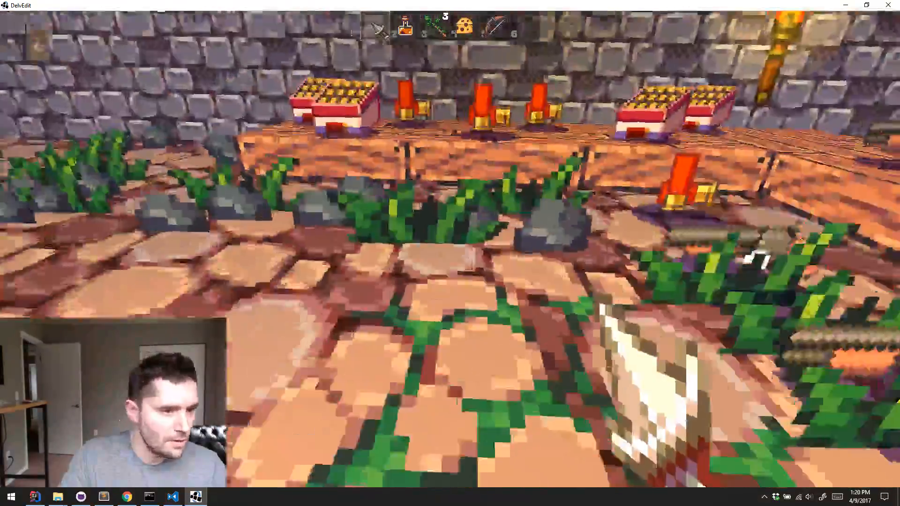
key(w)
key(e)
key(5)
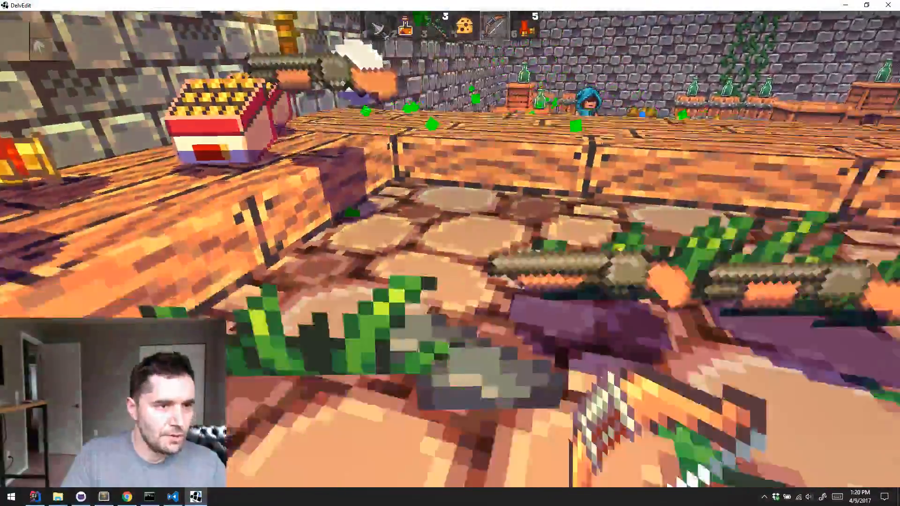
key(d)
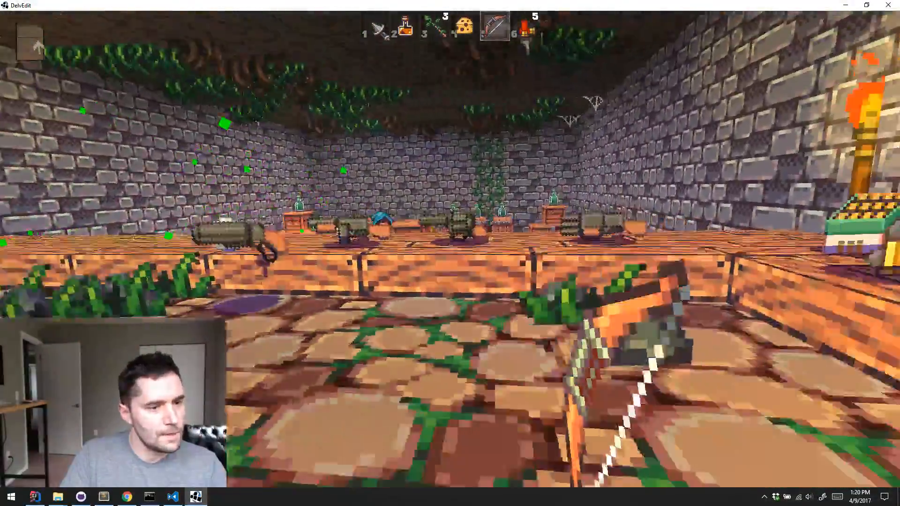
key(Escape)
Inspect the bow's properties, and set the stackType of the shells on the floor back to SHELL
key(s)
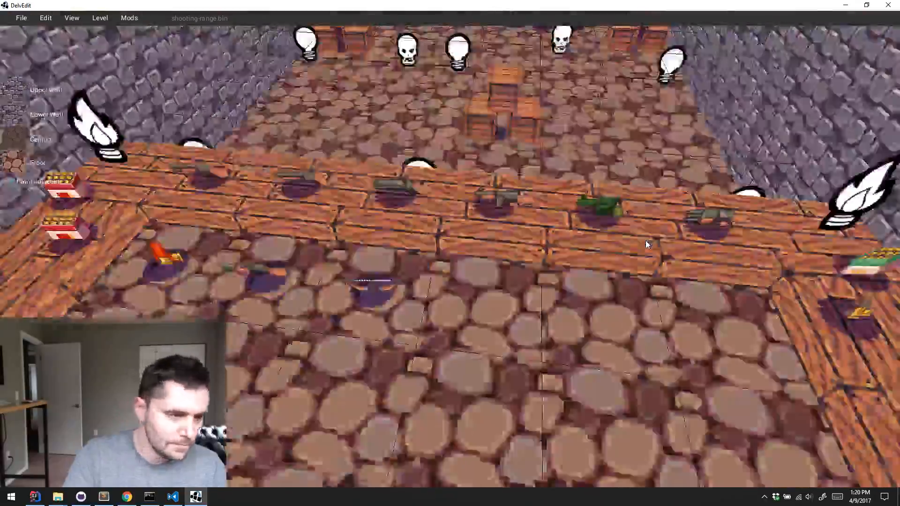
key(a)
key(w)
click(349, 228)
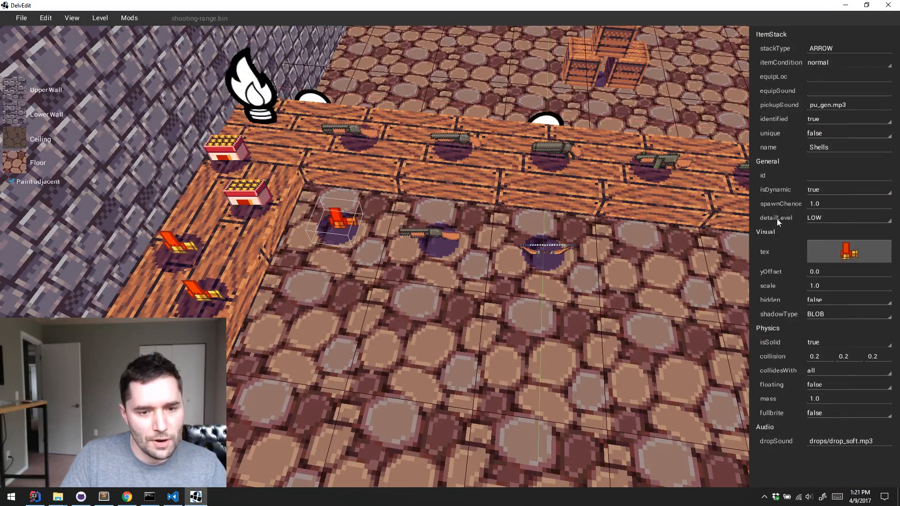
click(539, 249)
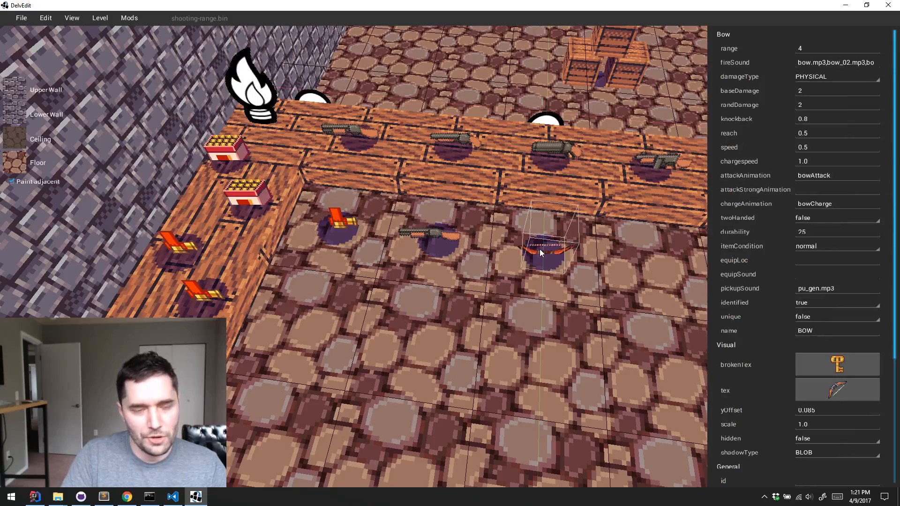
key(d)
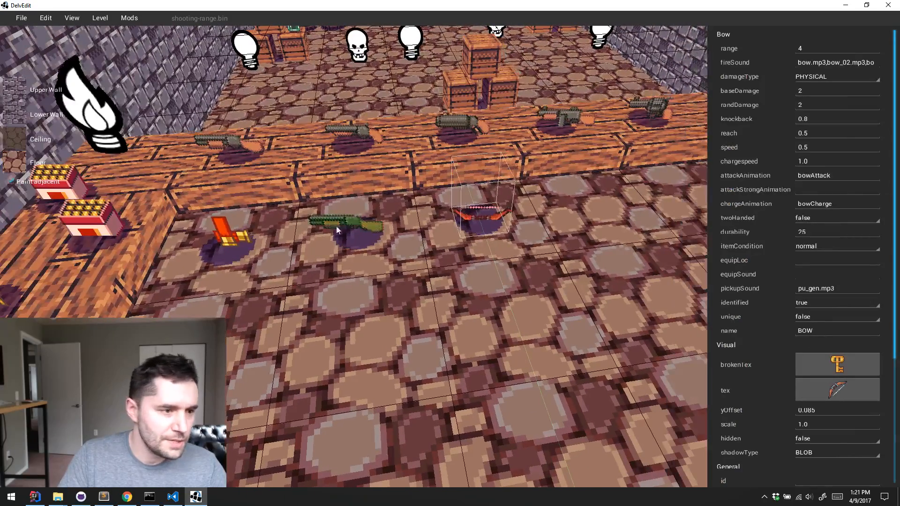
click(215, 231)
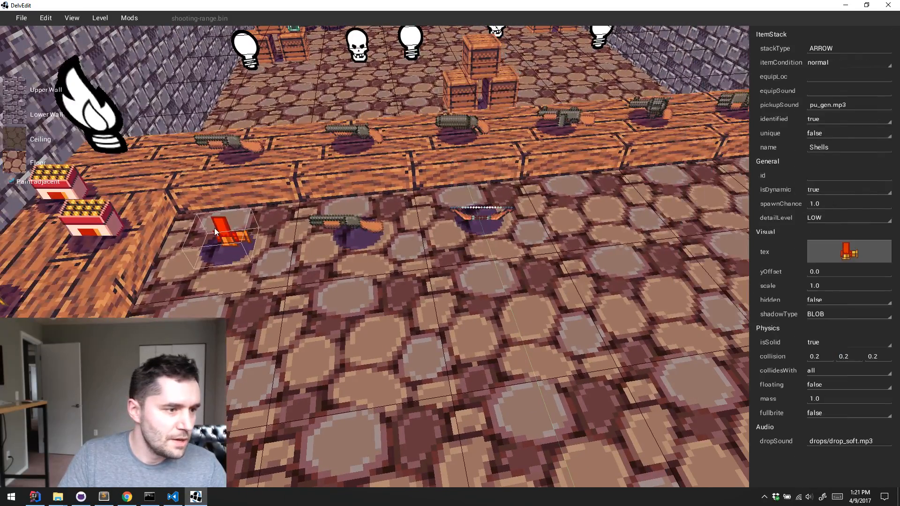
double_click(833, 49)
text(SHELL)
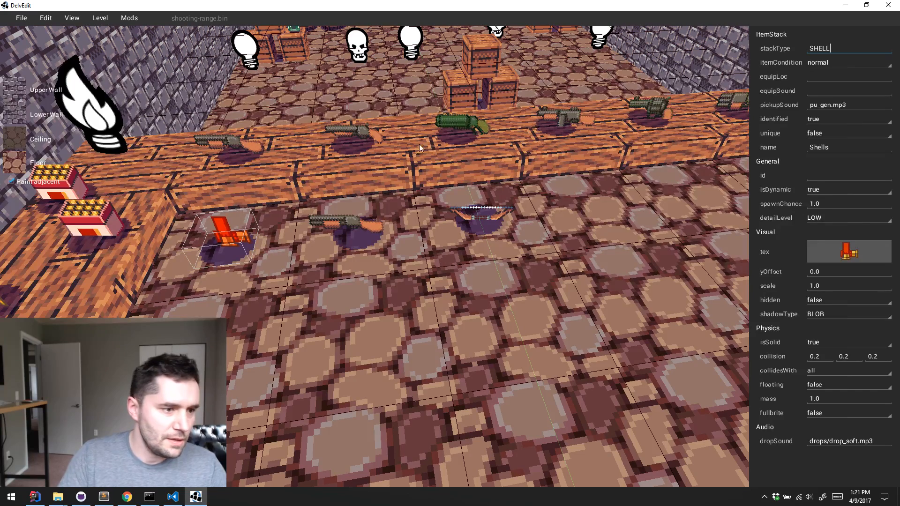
Set the floor shotgun's ammoType to SHELL
click(346, 219)
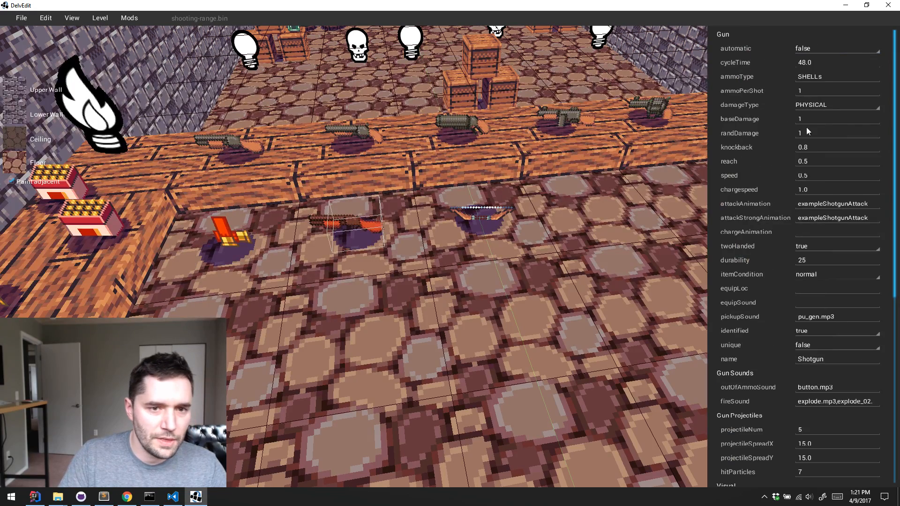
click(827, 79)
key(BackSpace)
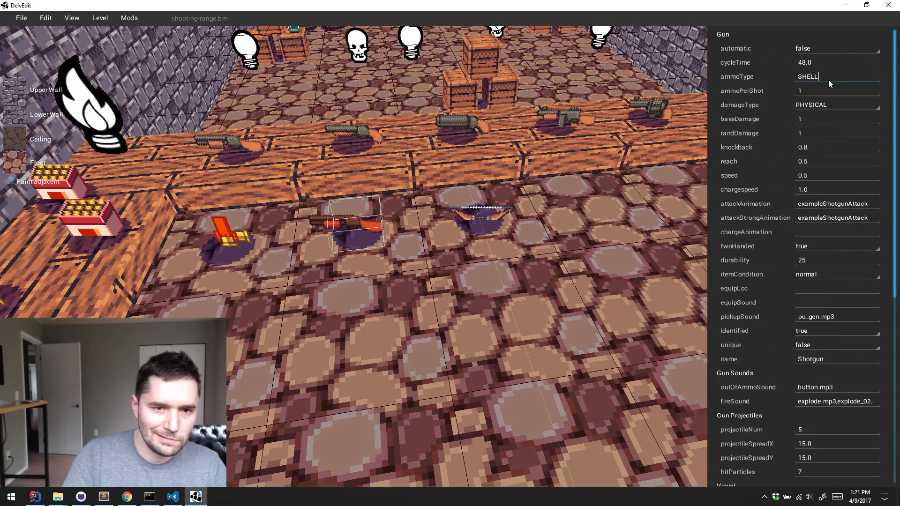
Compare the bow's properties with the floor shotgun's, including its Gun Projectiles settings
click(486, 212)
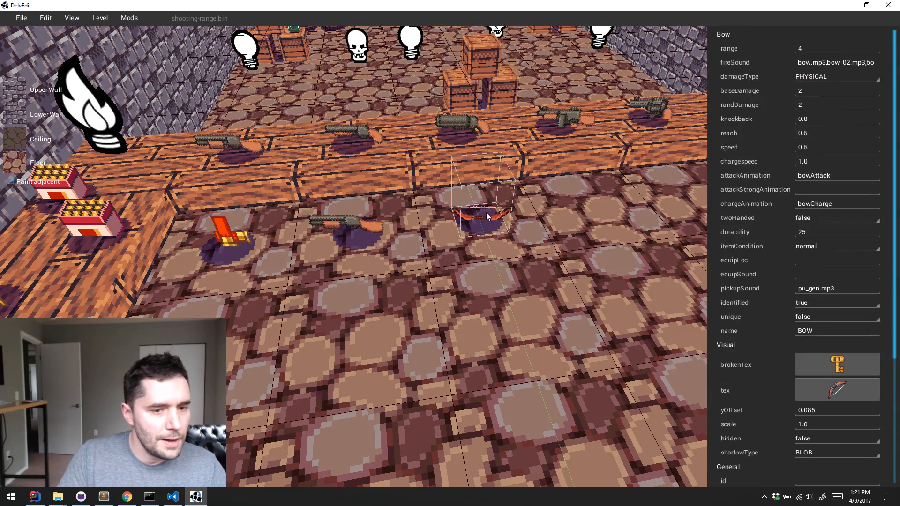
click(375, 221)
scroll(822, 259, down, 7)
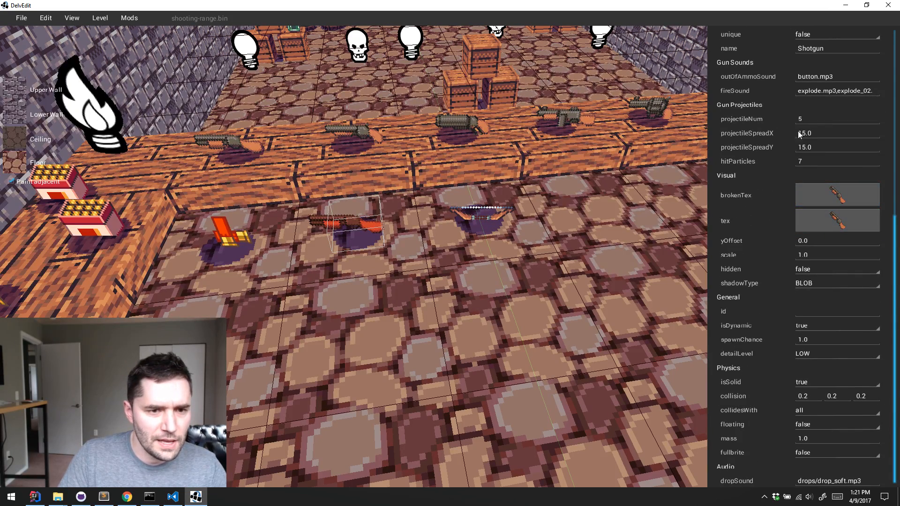
click(818, 112)
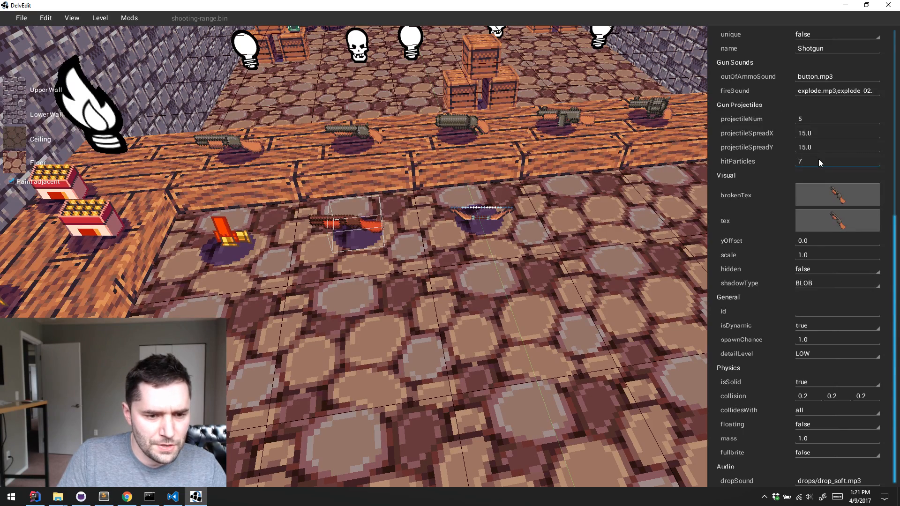
scroll(818, 159, up, 7)
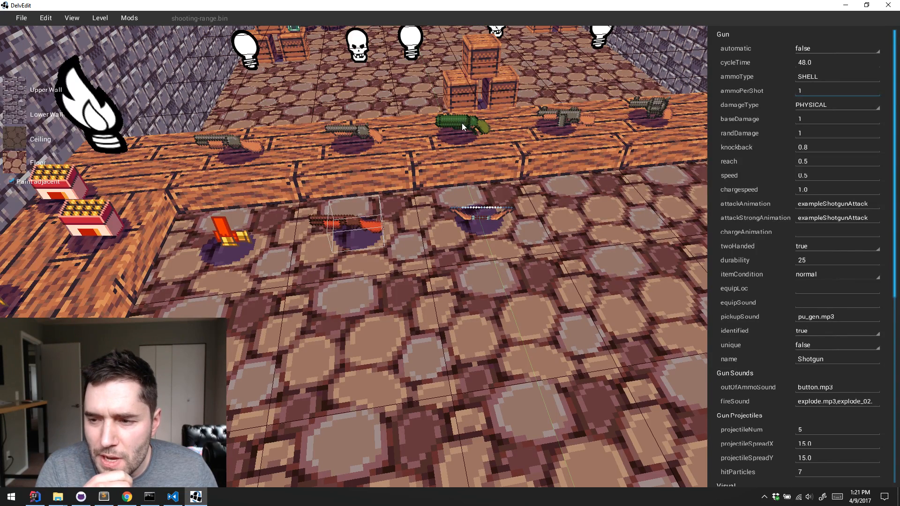
Place an Auto Projectile Gunwand entity from Guns on the floor tile beside the bow
click(551, 270)
key(d)
key(w)
right_click(473, 245)
mouse_move(526, 212)
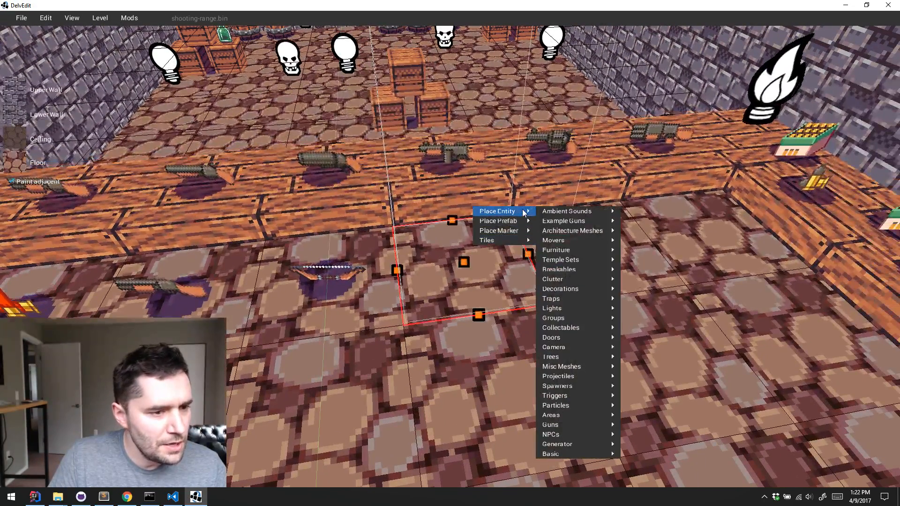
mouse_move(612, 447)
mouse_move(576, 415)
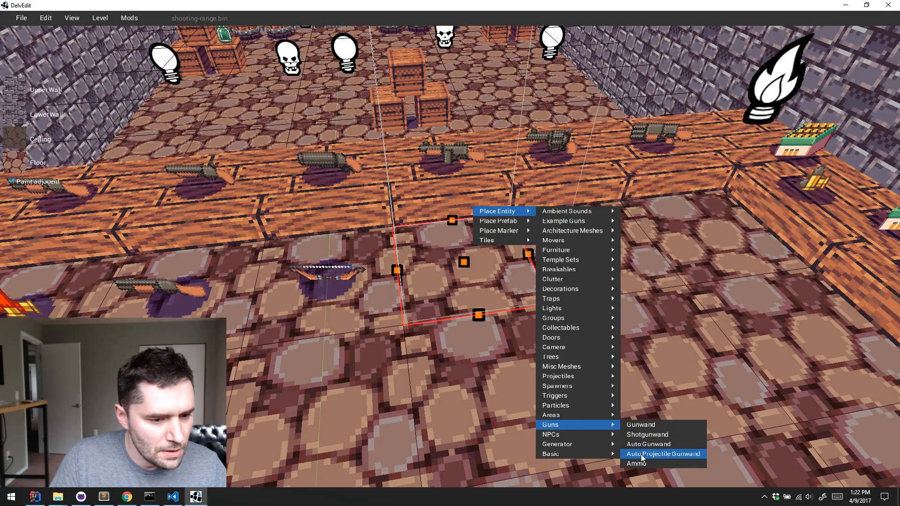
click(640, 454)
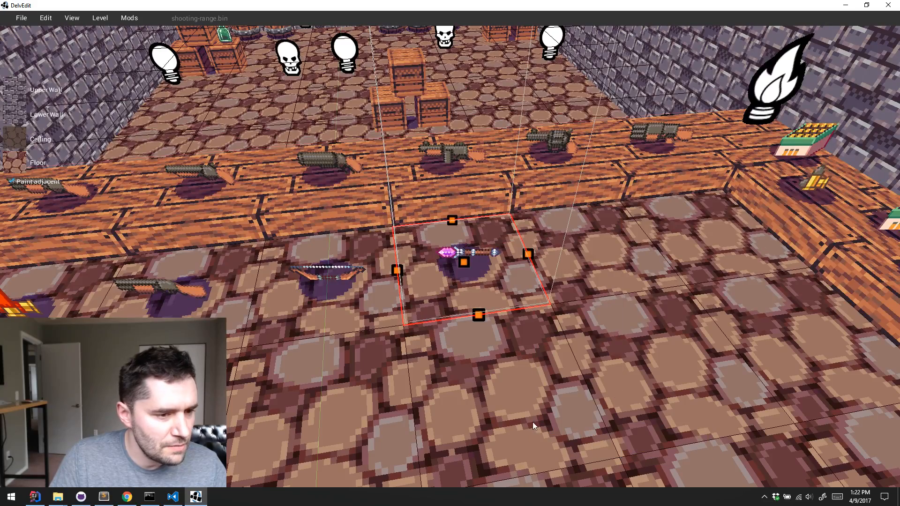
right_click(495, 347)
mouse_move(539, 349)
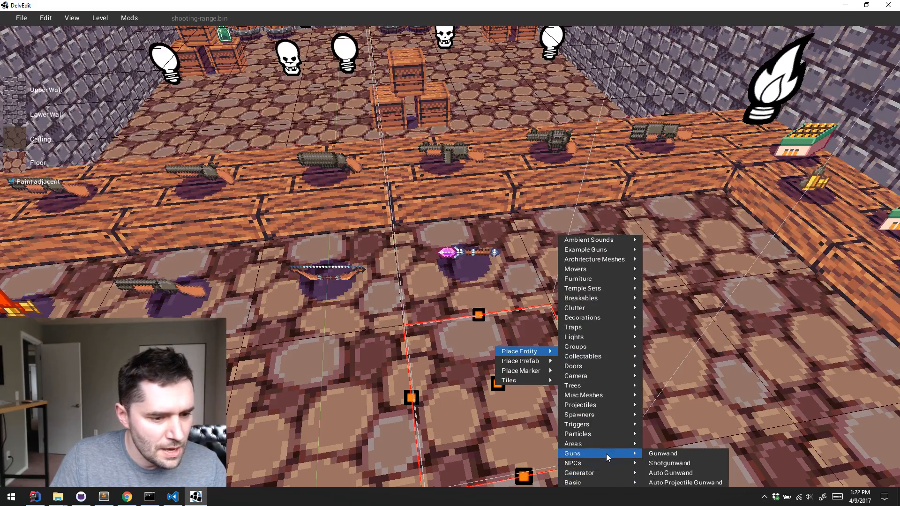
key(s)
key(Escape)
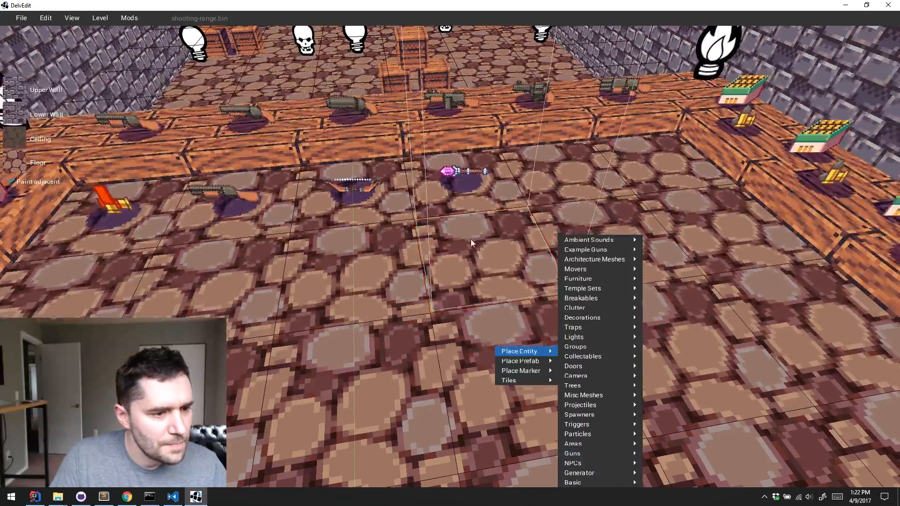
Place an Ammo entity from Guns on the floor tile in front of the gunwand
key(s)
right_click(454, 172)
mouse_move(481, 135)
mouse_move(546, 372)
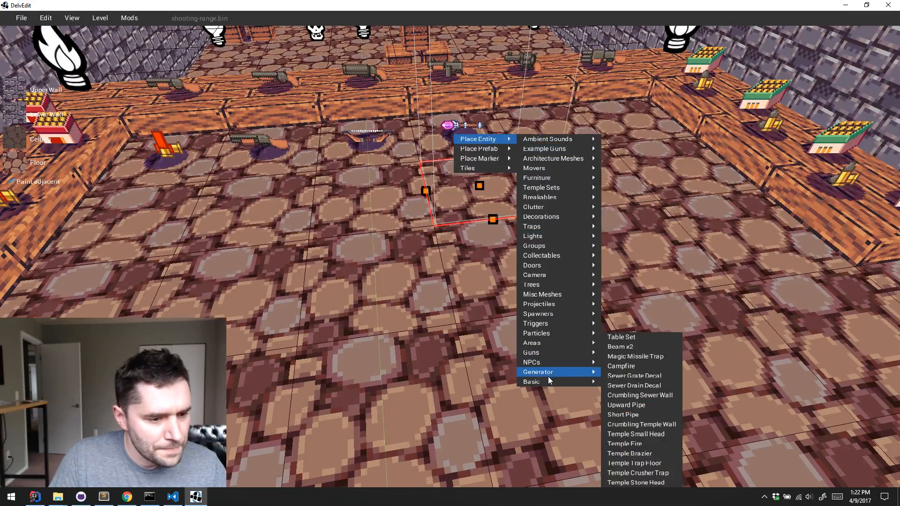
mouse_move(559, 352)
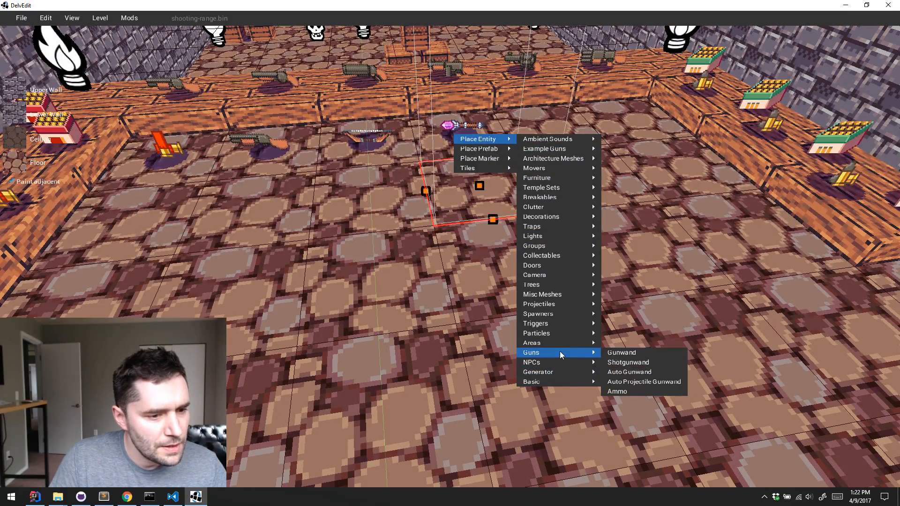
click(630, 393)
Playtest the level, pick up the gunwand and the ammo from the floor, and equip the gunwand
key(w)
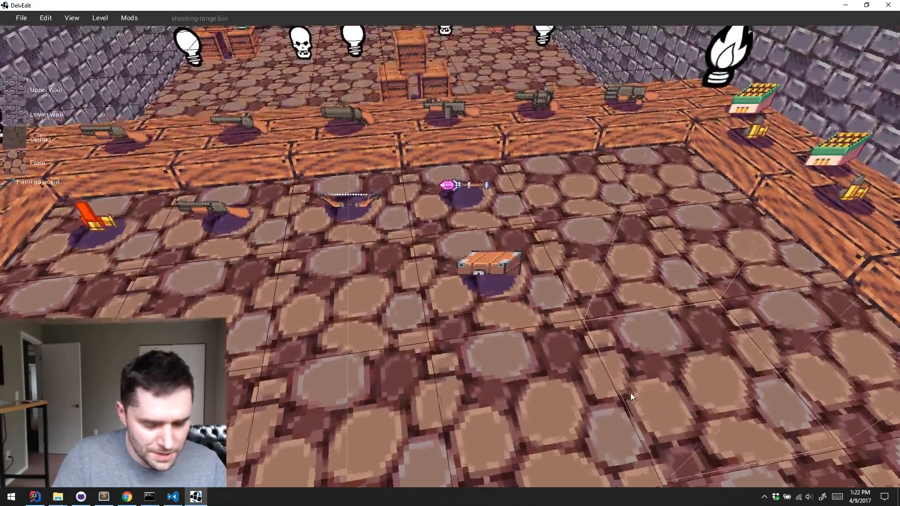
key(p)
key(w)
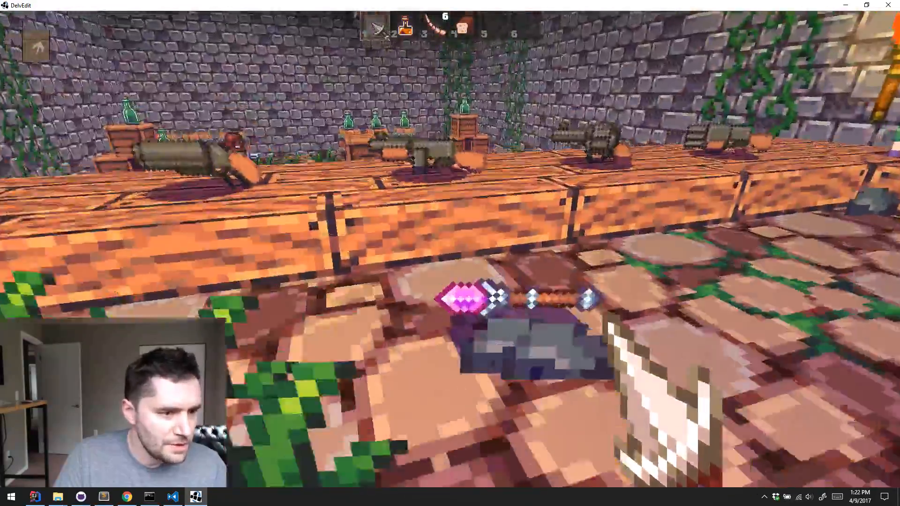
key(e)
key(s)
key(e)
key(5)
key(w)
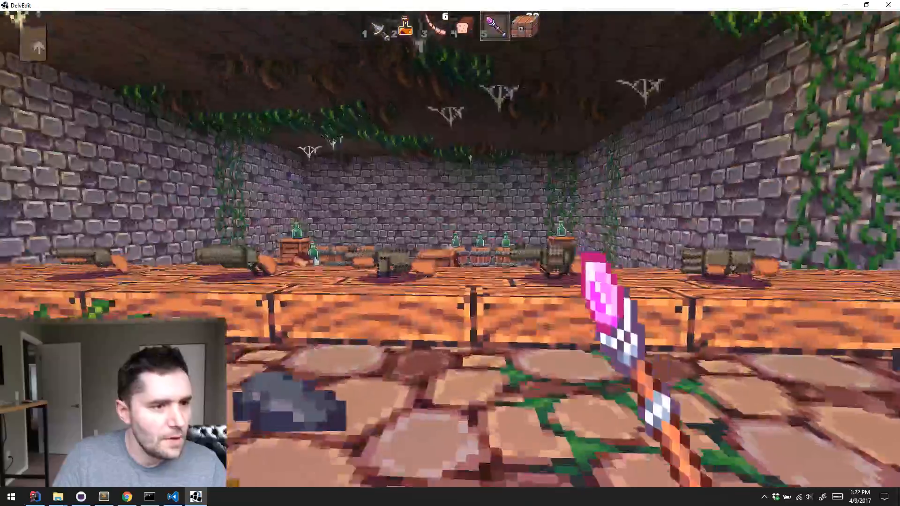
Fire the gunwand at the crates and monsters in the shooting range, and return to editing
click(449, 248)
key(w)
click(450, 248)
click(450, 248)
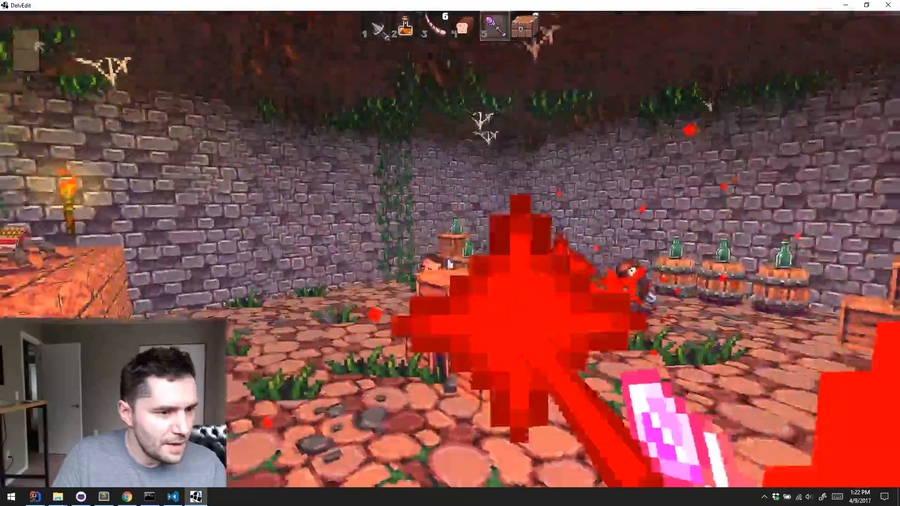
click(450, 249)
click(449, 249)
key(w)
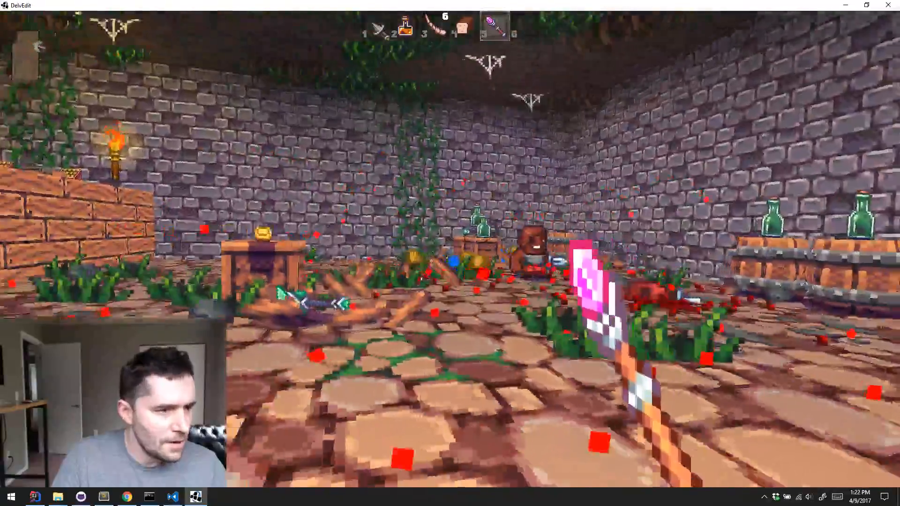
key(4)
key(a)
key(Escape)
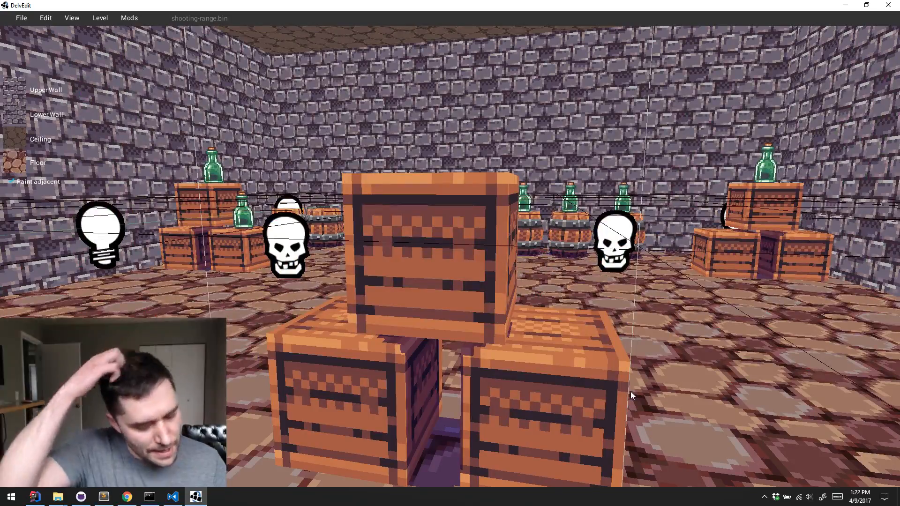
Inspect the prefab properties of the counter gun nearest the green ammo box, and deselect it
key(s)
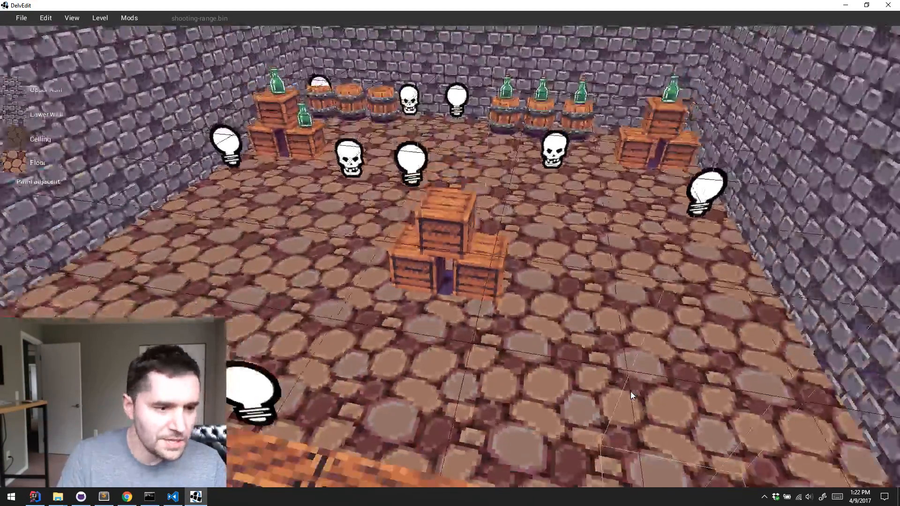
key(w)
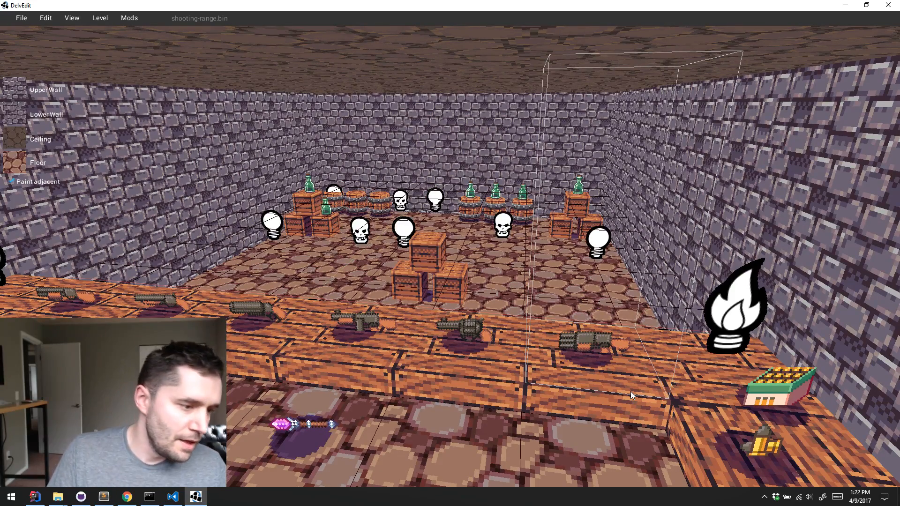
click(584, 365)
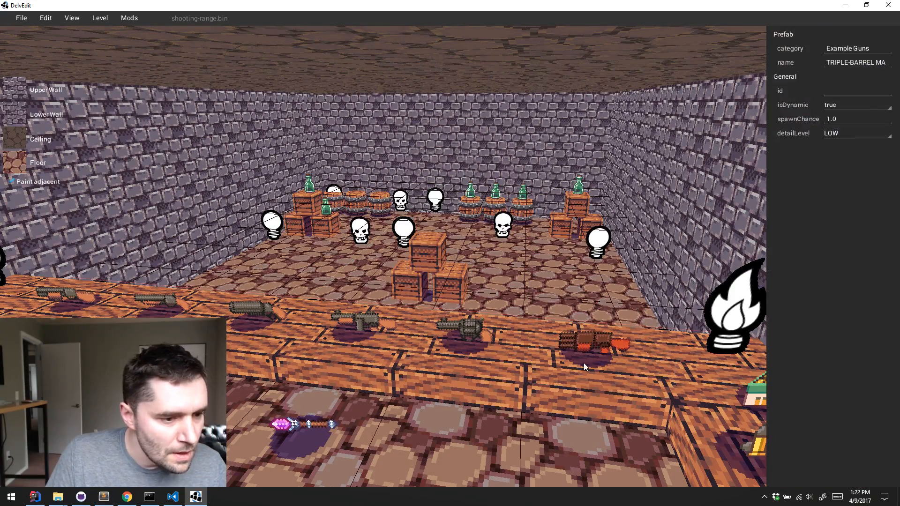
key(Escape)
key(a)
key(w)
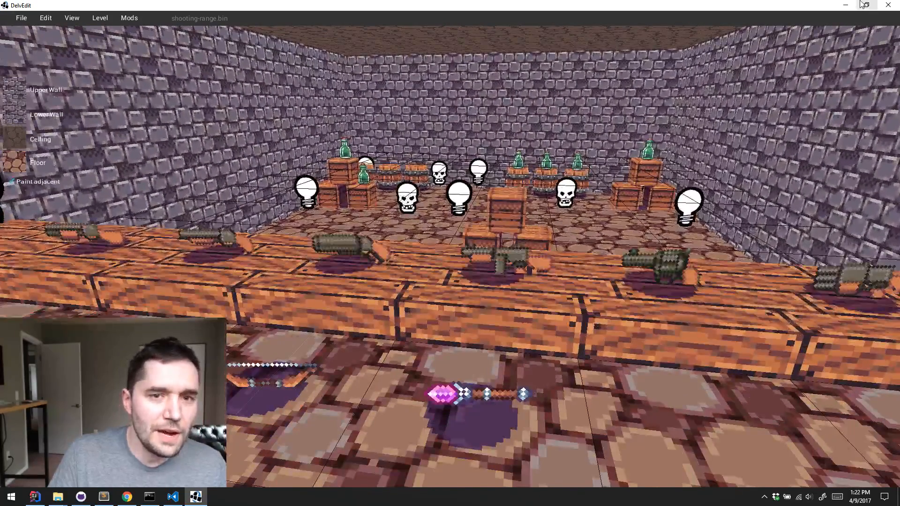
Close DelvEdit and review the Shuriken bow and item stack definitions in the Stream Example Mod's items.dat in Visual Studio Code
click(888, 5)
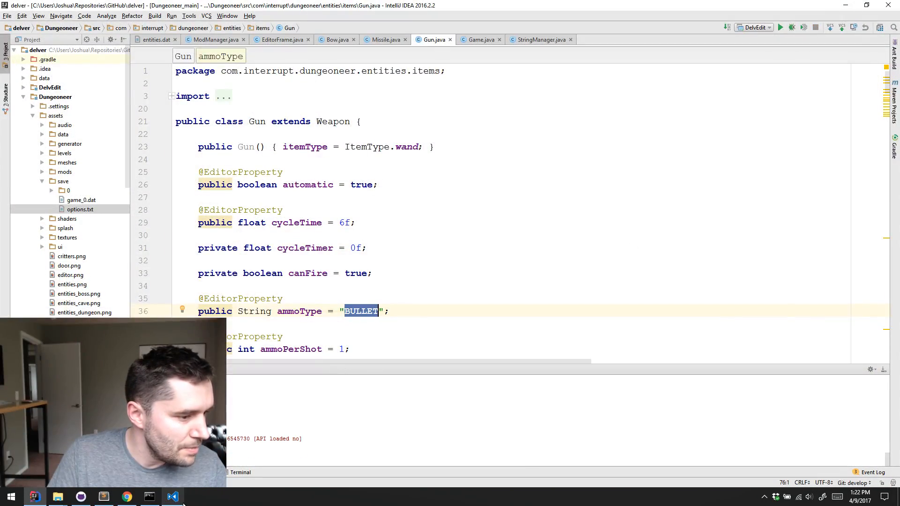
click(173, 497)
click(363, 218)
click(364, 183)
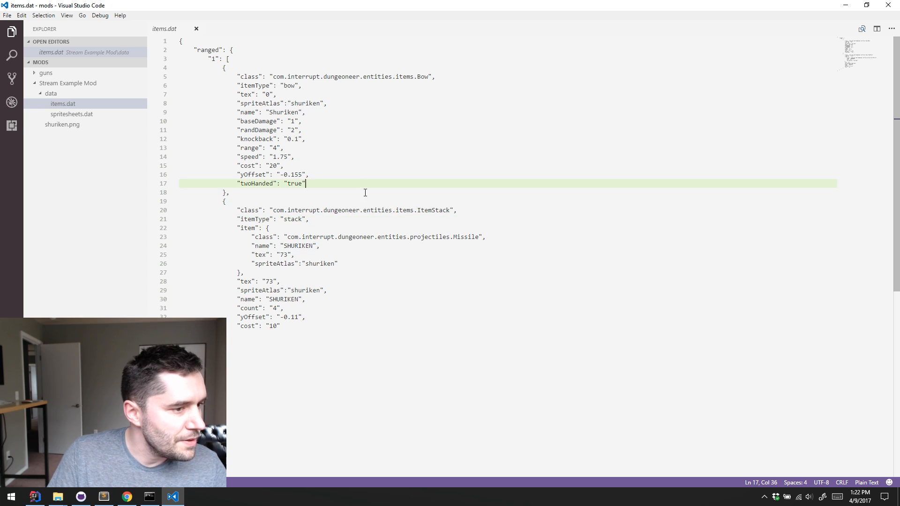
click(378, 211)
drag(392, 199, 392, 197)
click(386, 141)
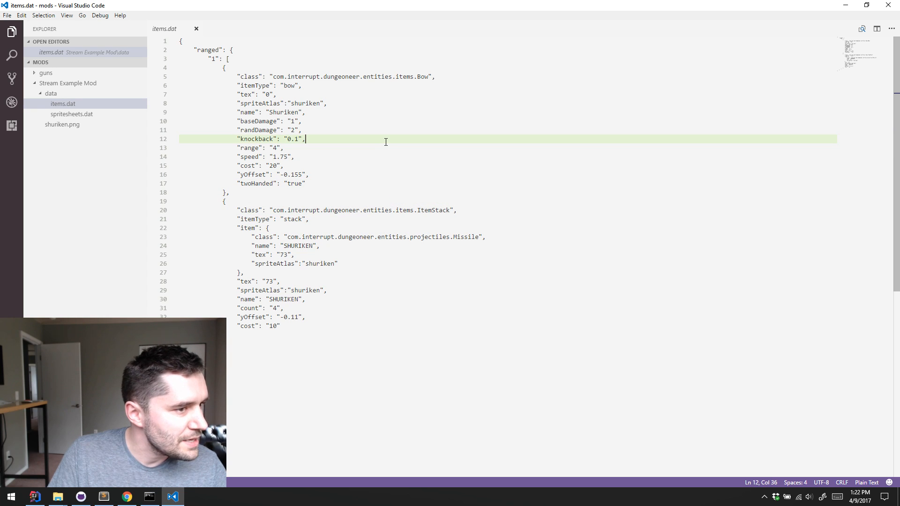
click(257, 192)
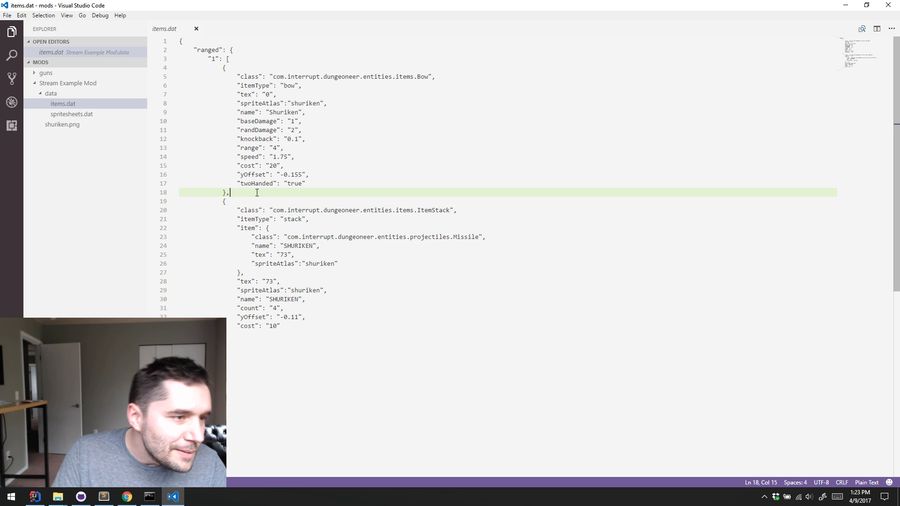
click(349, 263)
click(361, 299)
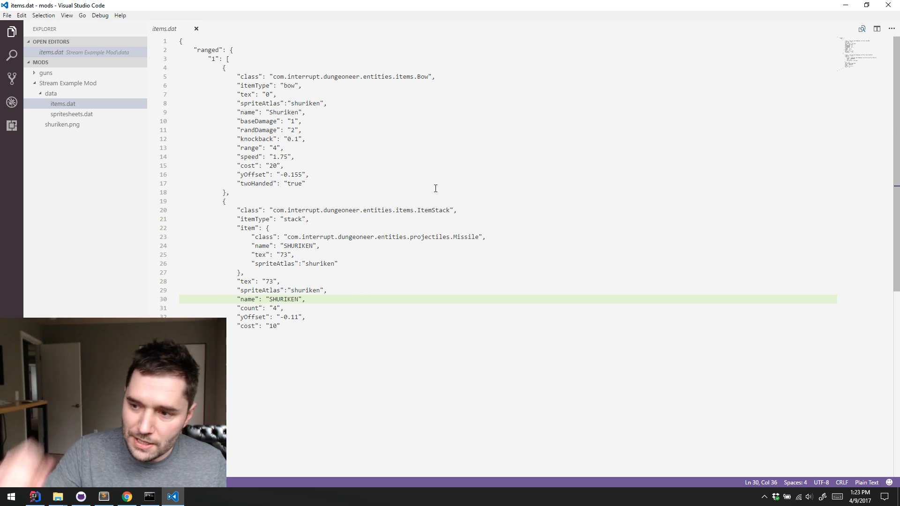
click(33, 85)
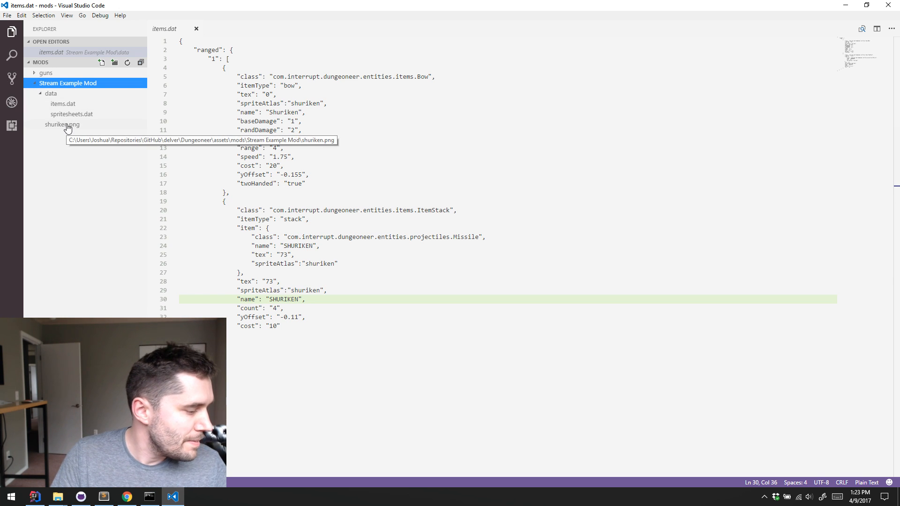
click(845, 5)
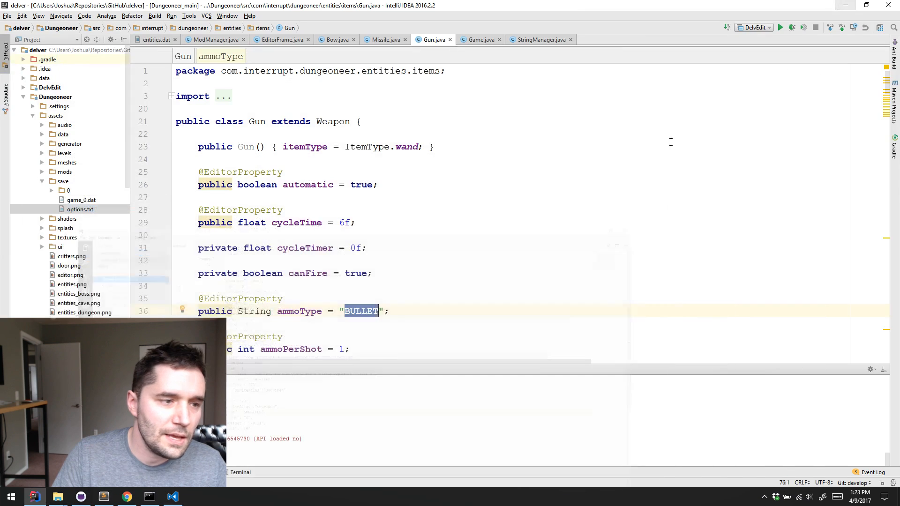
Switch to Chrome and open the delver-example-mods repository on GitHub in a new tab
click(127, 497)
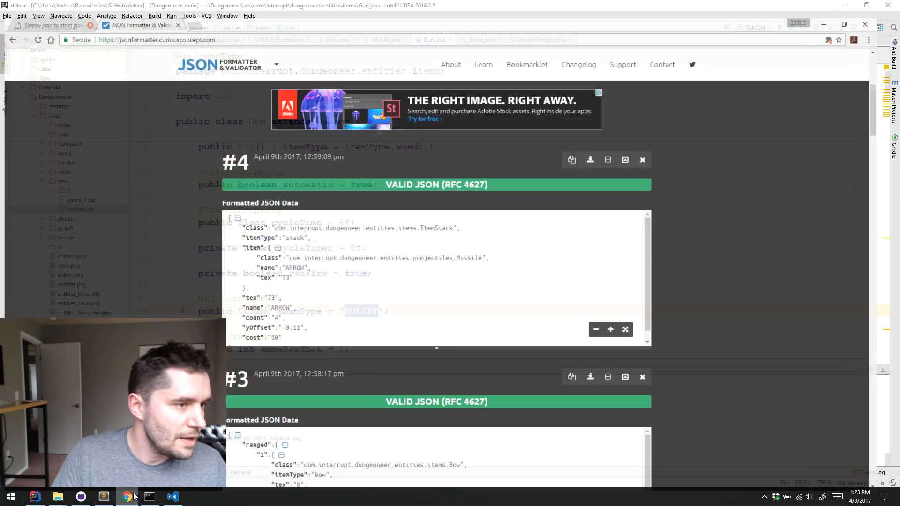
click(196, 6)
text(gi)
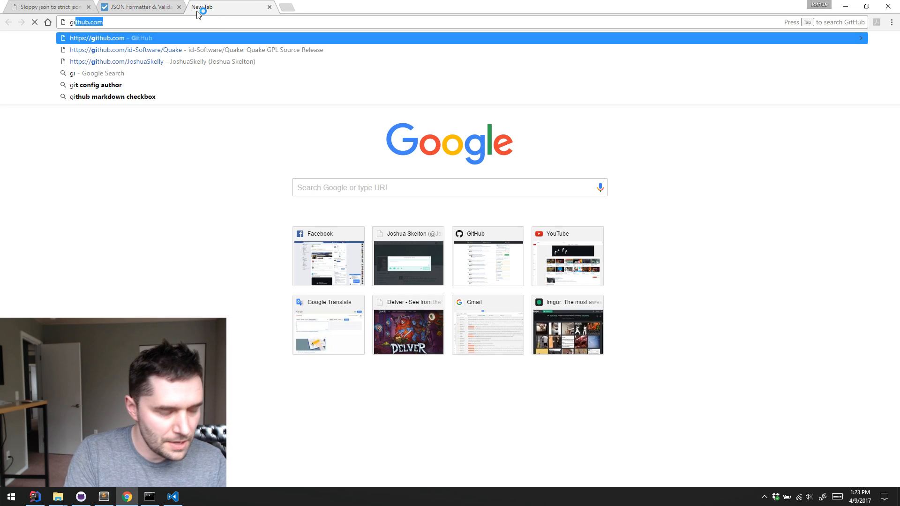
key(Down)
key(Down)
key(Return)
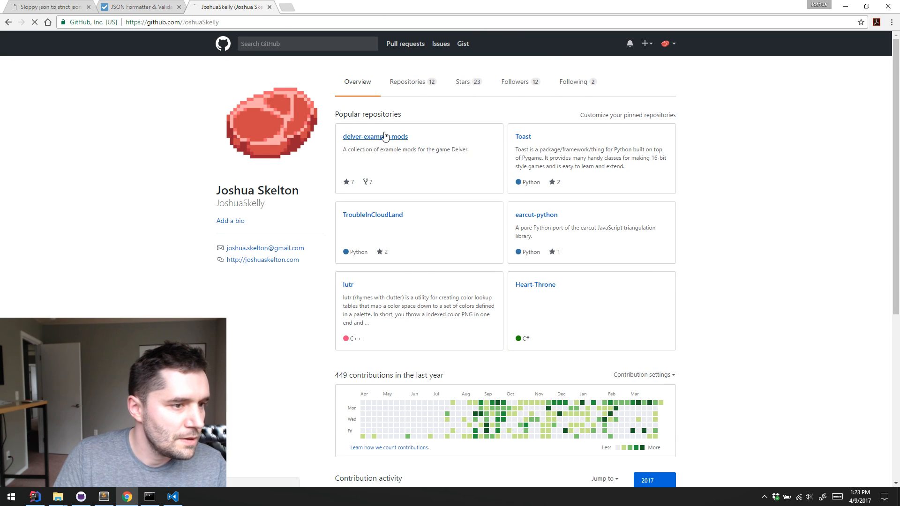
click(385, 137)
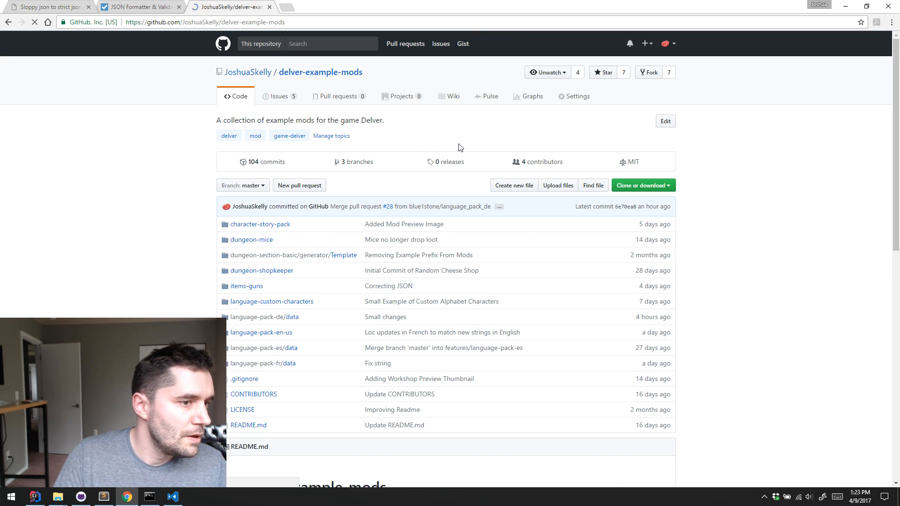
Open items.dat from the character-story-pack mod's data folder and examine its unique item definitions
click(280, 228)
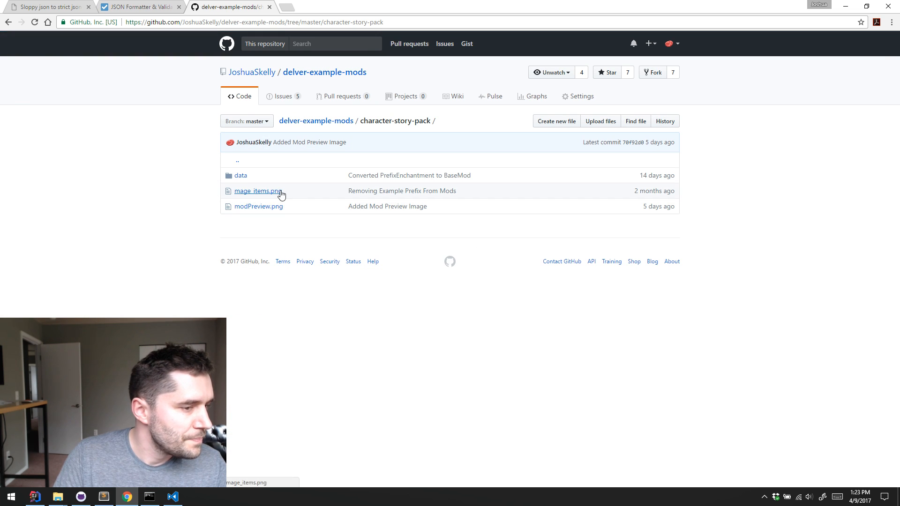
click(241, 176)
click(253, 176)
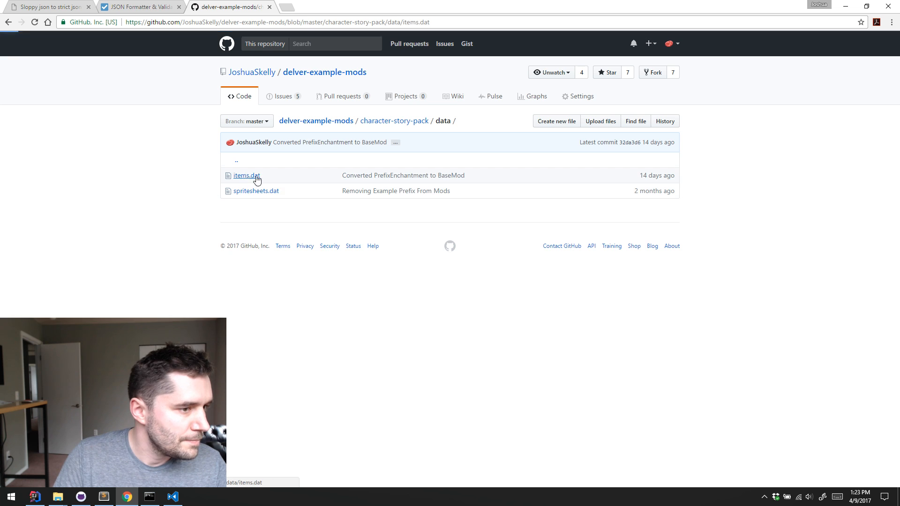
scroll(378, 160, down, 10)
scroll(395, 172, down, 12)
scroll(398, 174, up, 20)
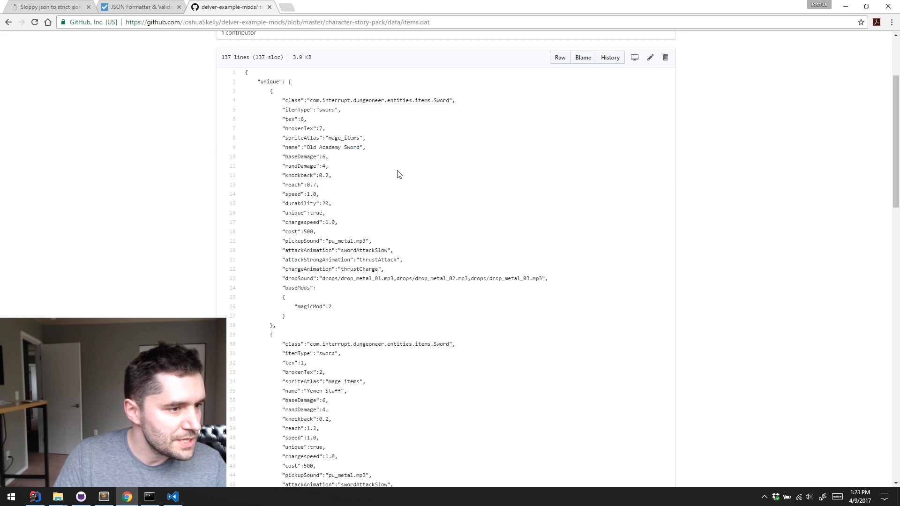
scroll(335, 259, down, 4)
Show the sloppy-to-strict JSON converter page, and minimize the browser
click(30, 6)
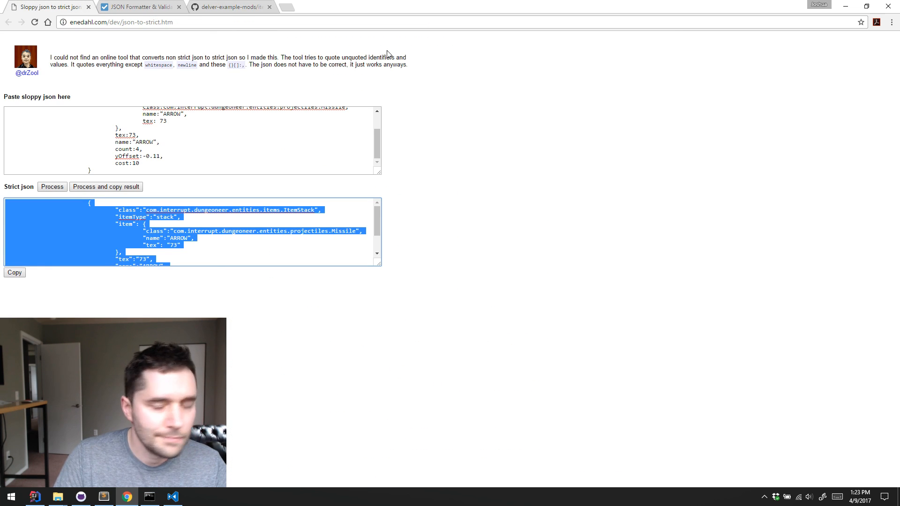
click(607, 142)
click(847, 7)
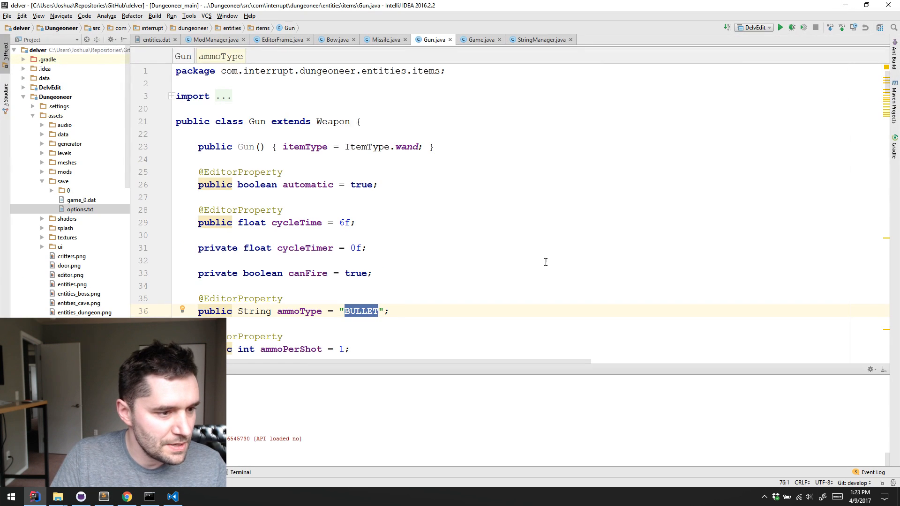
Examine the editor properties of the Gun class in Gun.java, including the cycle time, ammo type and ammo per shot
click(529, 248)
click(539, 209)
click(503, 222)
scroll(503, 220, down, 1)
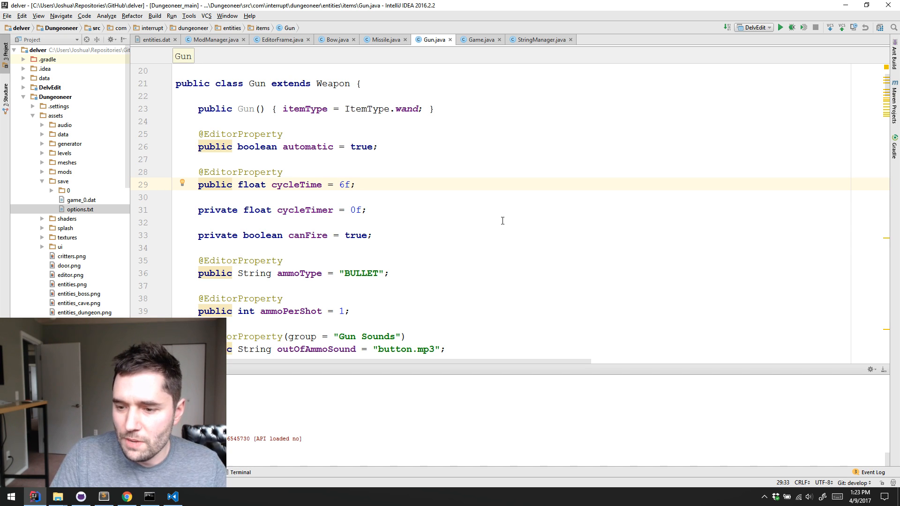
click(468, 220)
click(488, 207)
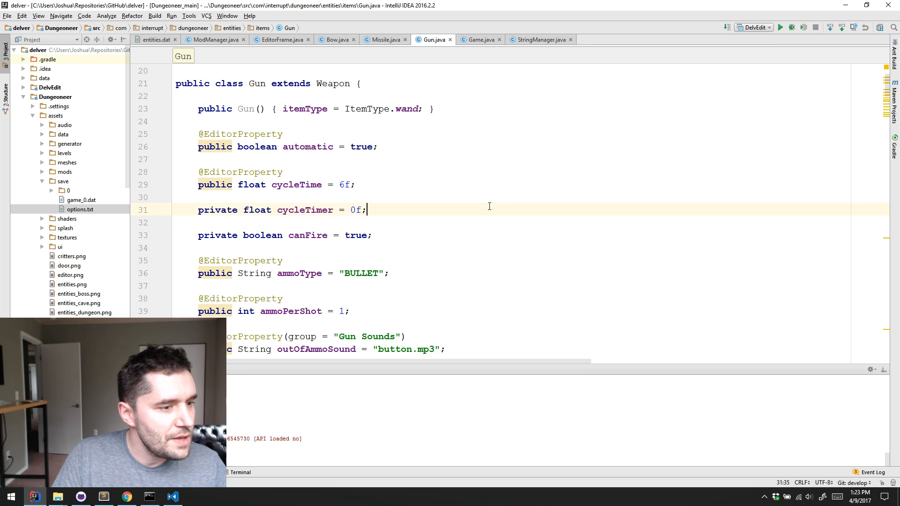
click(465, 227)
click(455, 236)
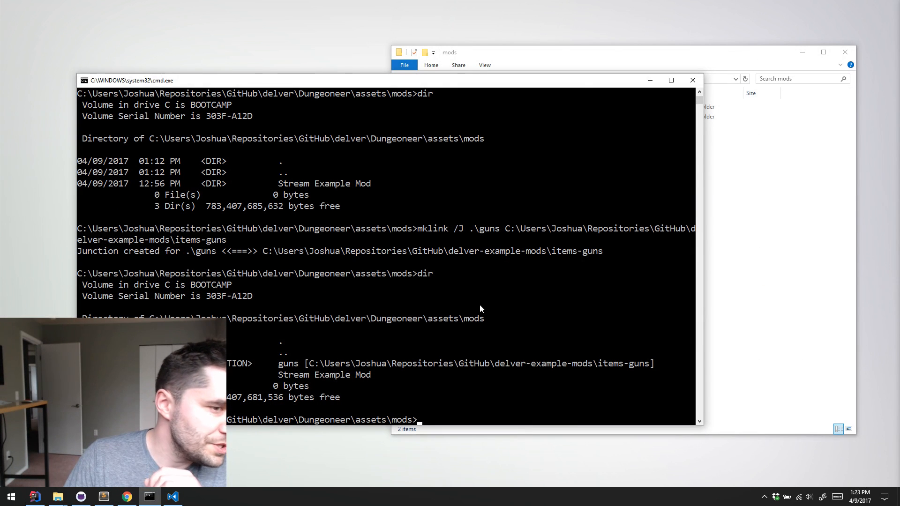
Move the mods folder window and the command prompt window apart so the folder's contents and the console output both show
drag(606, 58, 636, 20)
drag(360, 83, 452, 114)
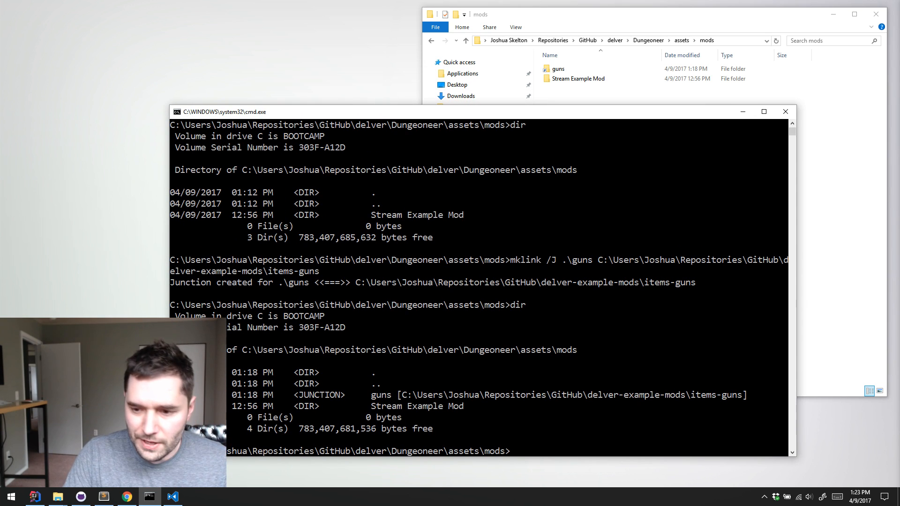
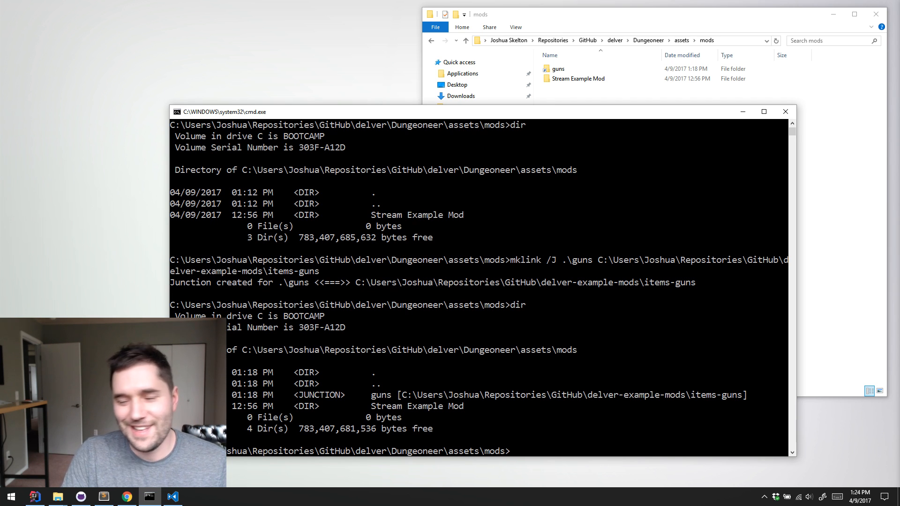
Switch to Visual Studio Code and open items.dat from the data folder of character-story-pack in the delver-example-mods repository
click(173, 496)
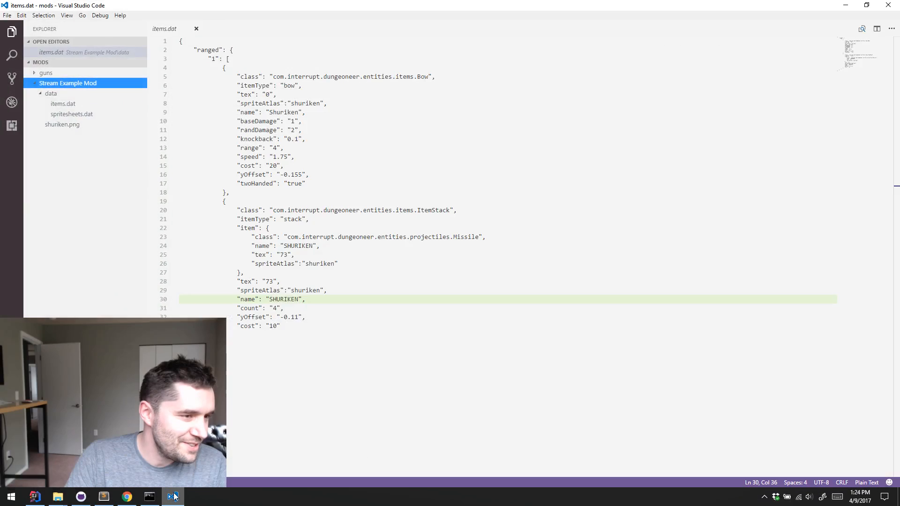
click(66, 103)
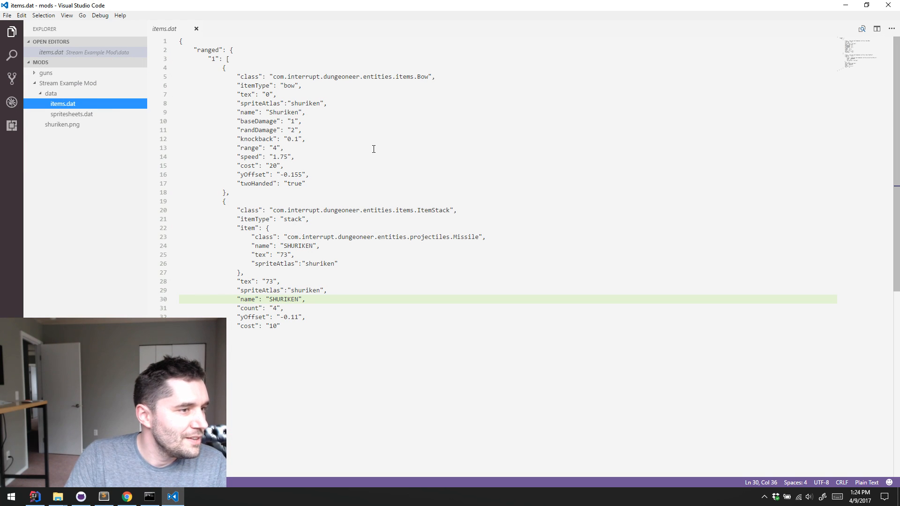
key(alt+Tab)
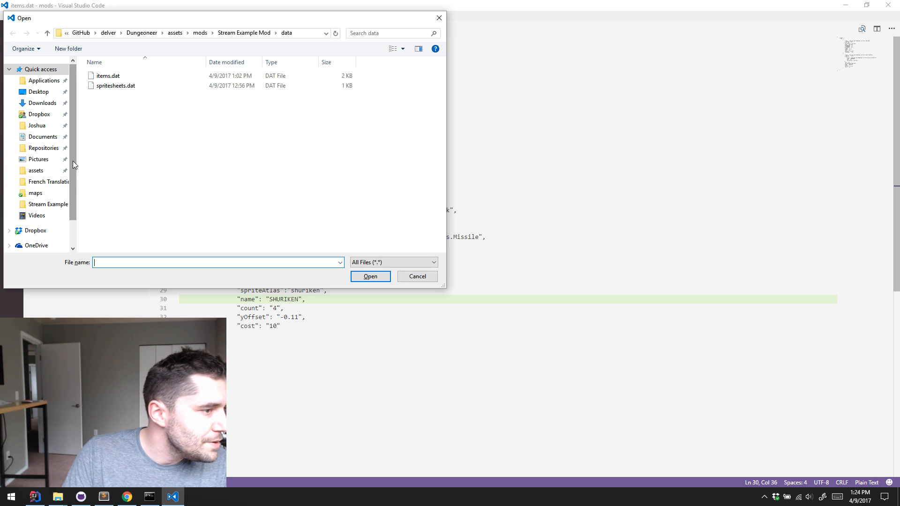
click(36, 147)
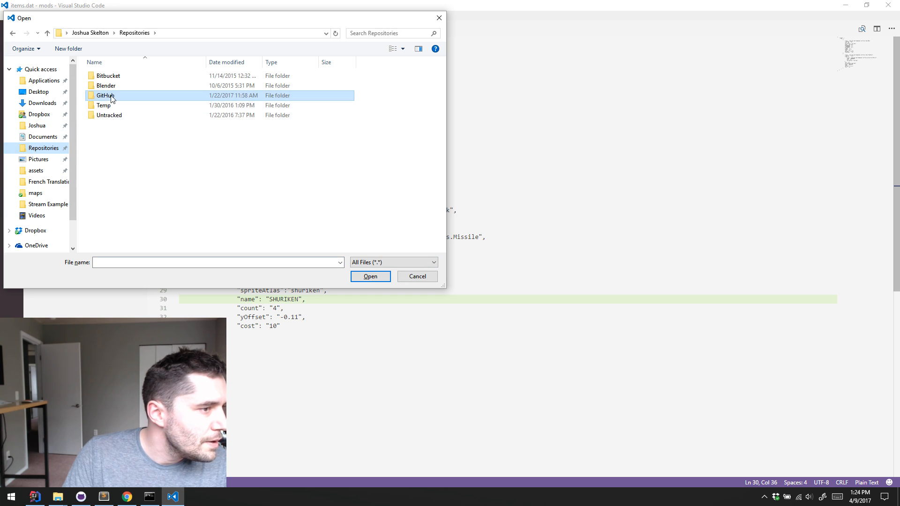
double_click(105, 95)
double_click(135, 125)
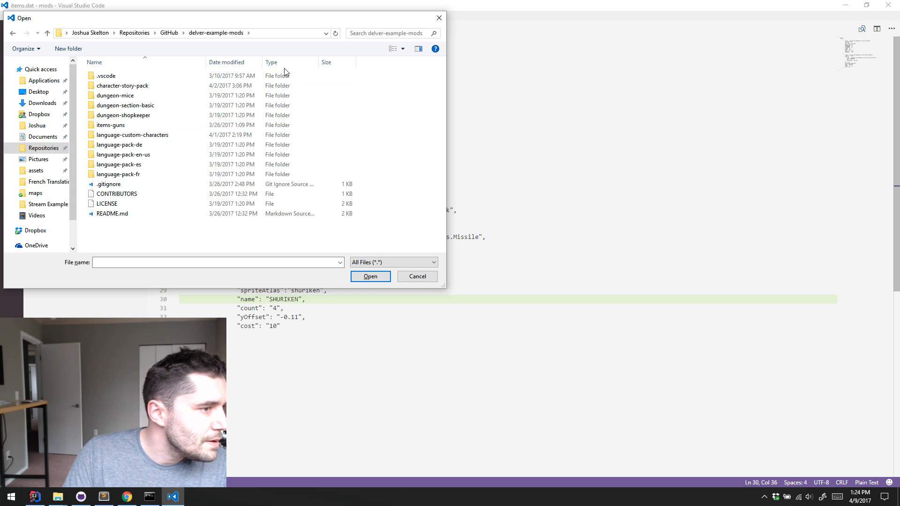
double_click(106, 86)
double_click(118, 93)
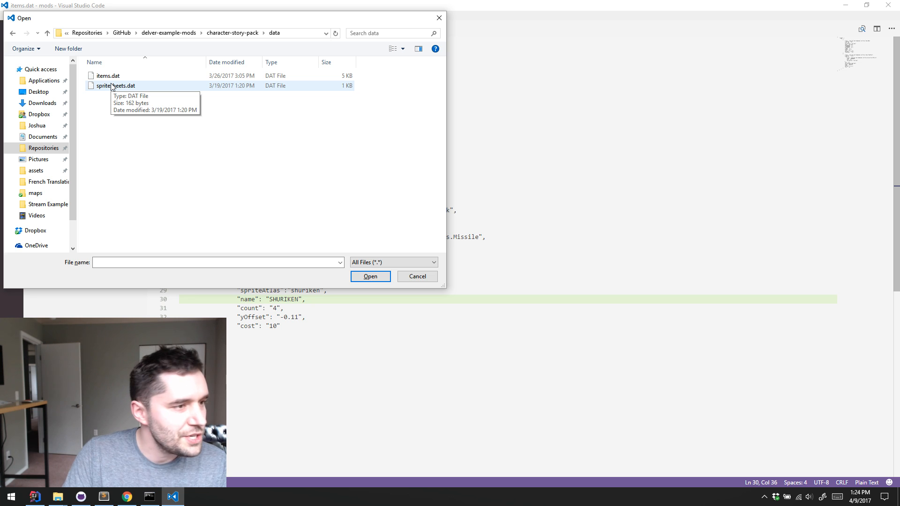
double_click(108, 78)
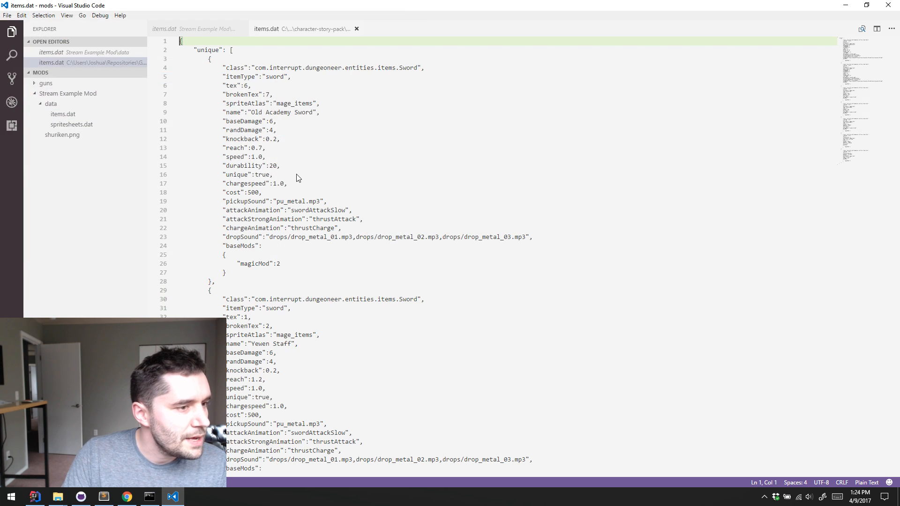
Copy the whole Old Academy Sword entry and return to the start of the Stream Example Mod's items.dat
drag(226, 280, 214, 58)
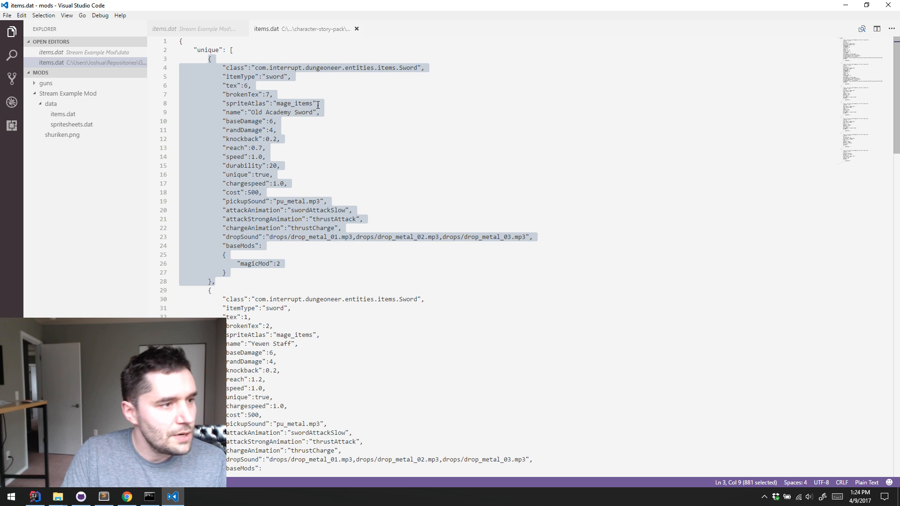
key(ctrl+Tab)
click(251, 343)
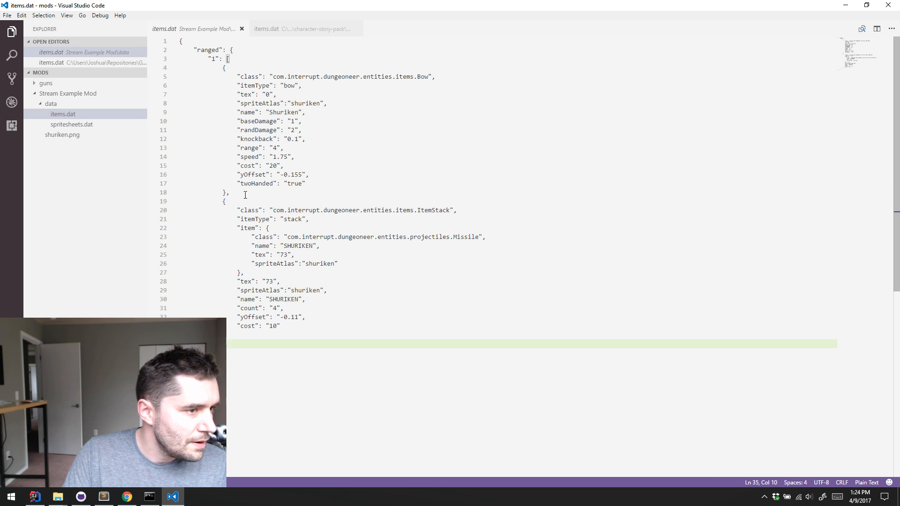
click(262, 67)
click(267, 49)
click(272, 41)
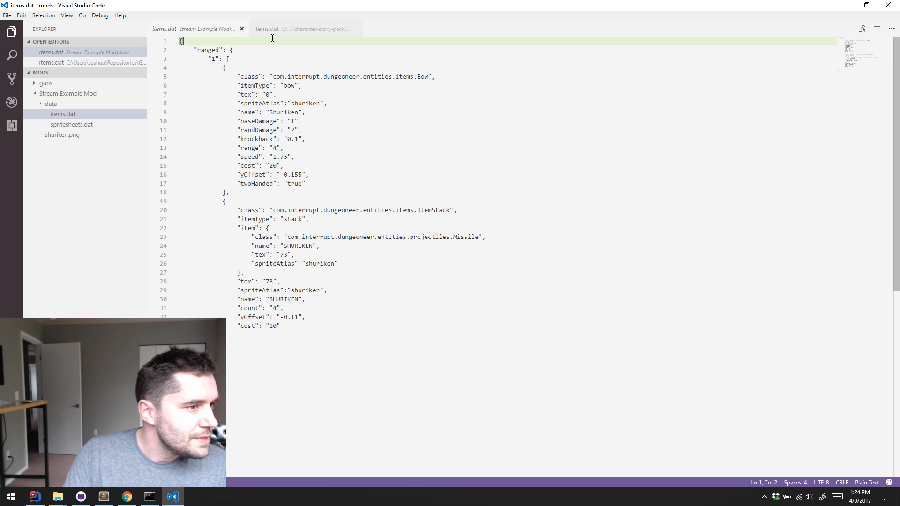
Add a "unique" array above the "ranged" block and paste the copied sword entry into it
key(Return)
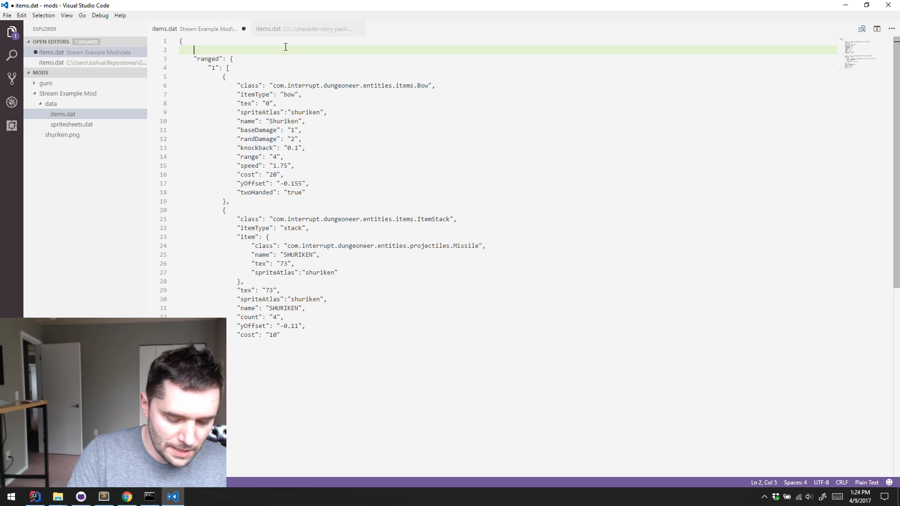
text("unique":)
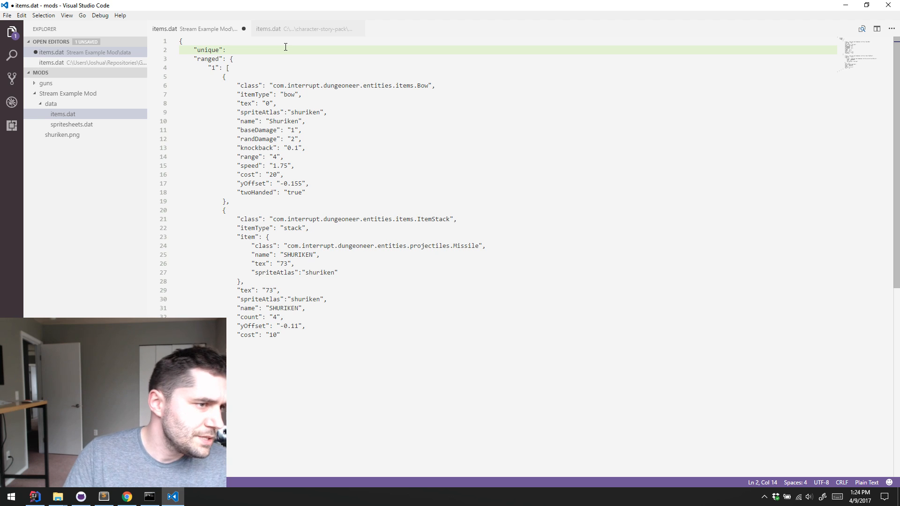
click(302, 29)
click(276, 55)
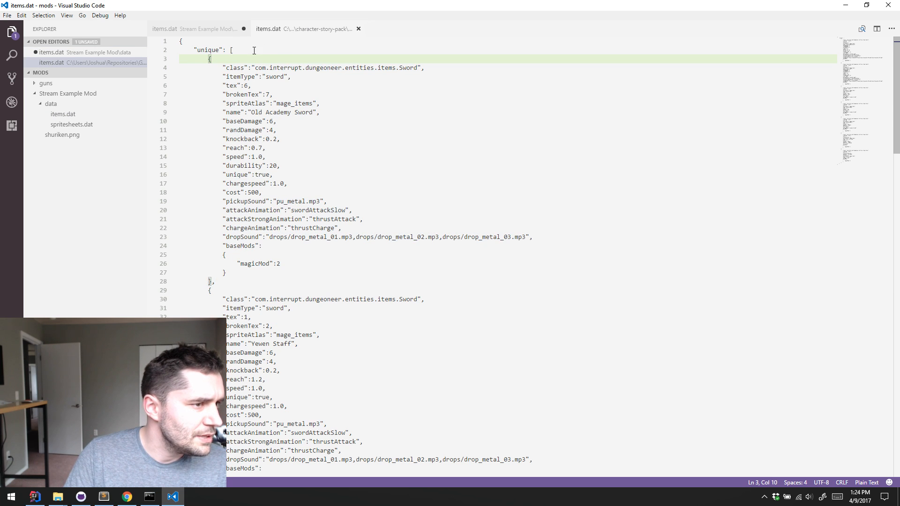
click(205, 30)
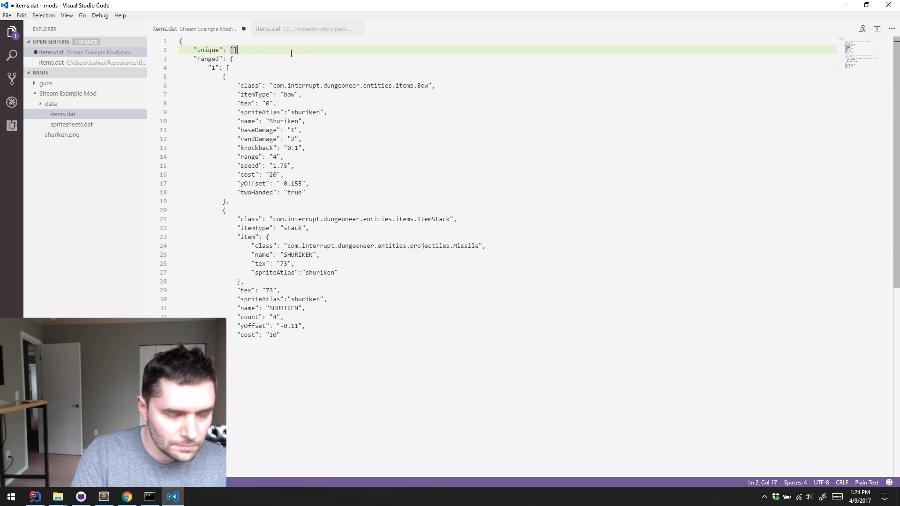
text(: [],)
key(Return)
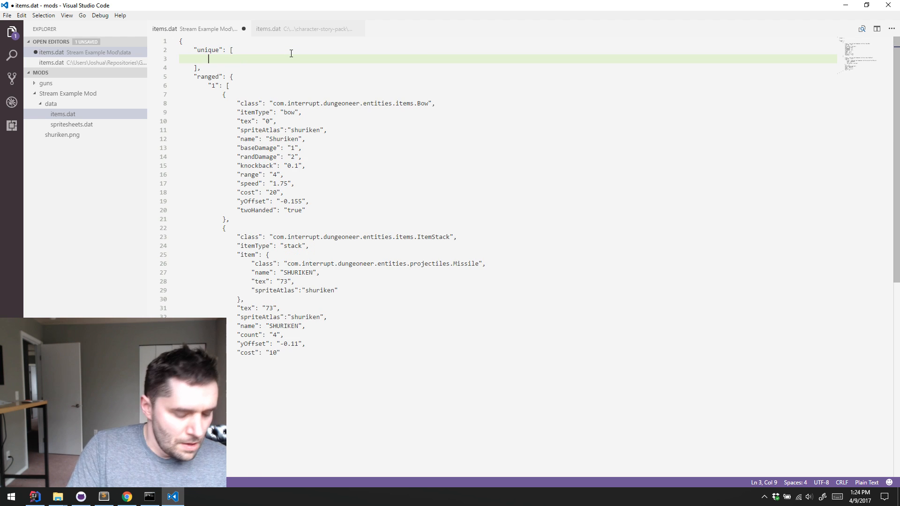
text({             "class":"com.interrupt.dungeoneer.entities.items.Sword",             "itemType":"sword",             "tex":6,             "brokenTex":7,             "spriteAtlas":"mage_items",             "name":"Old Academy Sword",             "baseDamage":6,             "randDamage":4,             "knockback":0.2,             "reach":0.7,             "speed":1.0,             "durability":20,             "unique":true,             "chargespeed":1.0,             "cost":500,             "pickupSound":"pu_metal.mp3",             "attackAnimation":"swordAttackSlow",             "attackStrongAnimation":"thrustAttack",             "chargeAnimation":"thrustCharge",             "dropSound":"drops/drop_metal_01.mp3,drops/drop_metal_02.mp3,drops/drop_metal_03.mp3",             "baseMods":             {                 "magicMod":2             }         },)
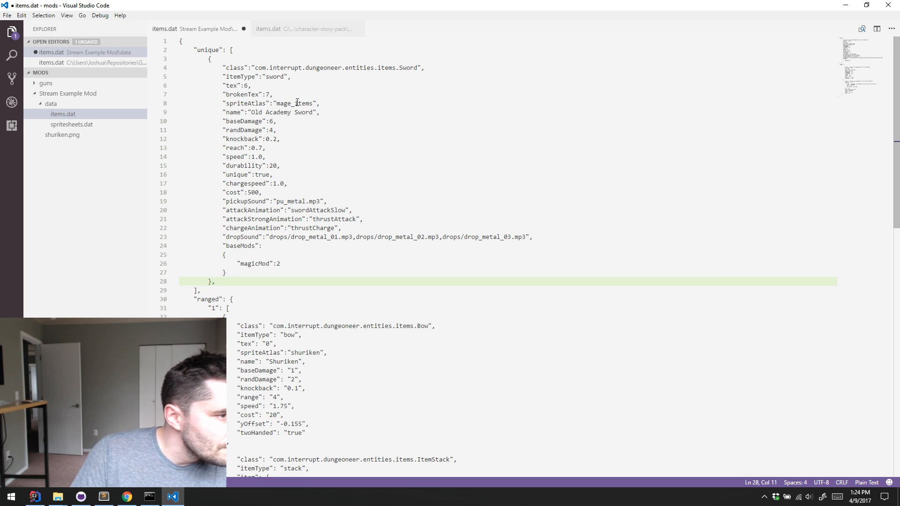
Set the file's language mode to JSON, remove the trailing comma after the sword entry, and save
click(866, 482)
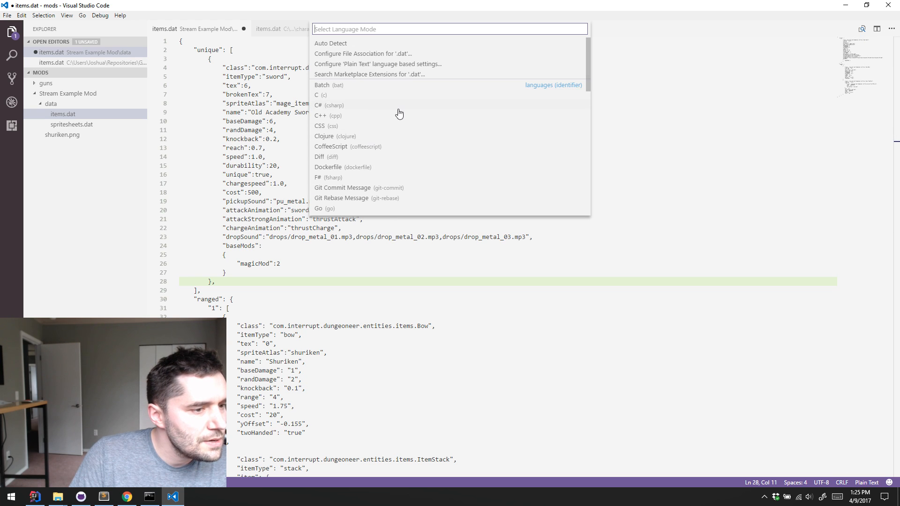
scroll(398, 112, down, 3)
click(358, 155)
click(401, 139)
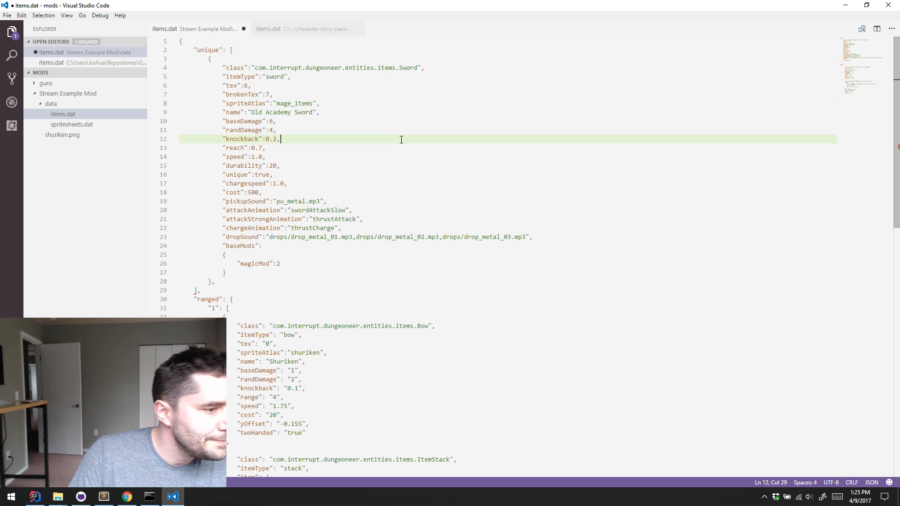
click(243, 285)
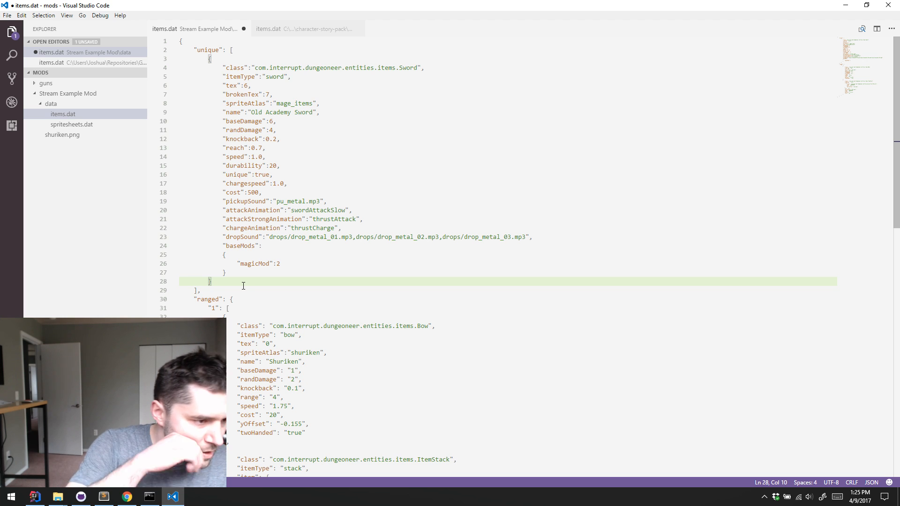
key(ctrl+s)
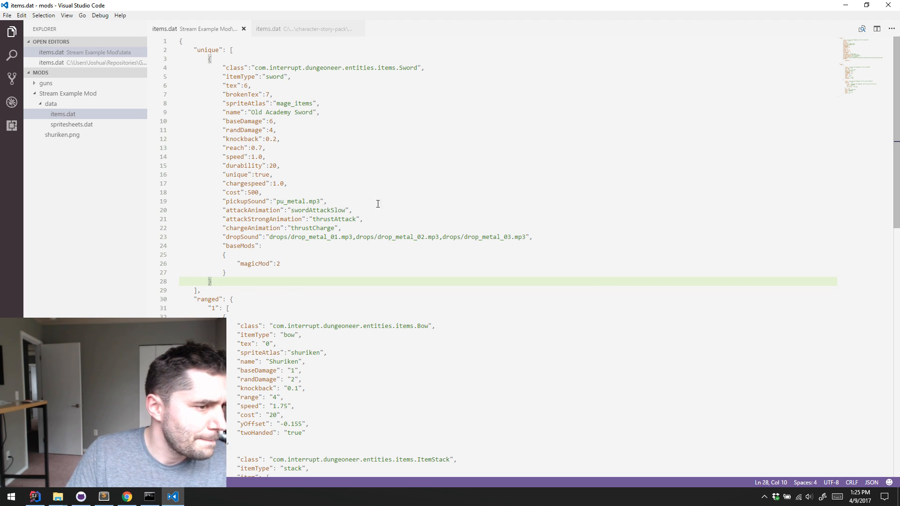
Delete the entire "ranged" block with both shuriken entries from the Stream Example Mod's items.dat
click(378, 203)
drag(192, 299, 190, 299)
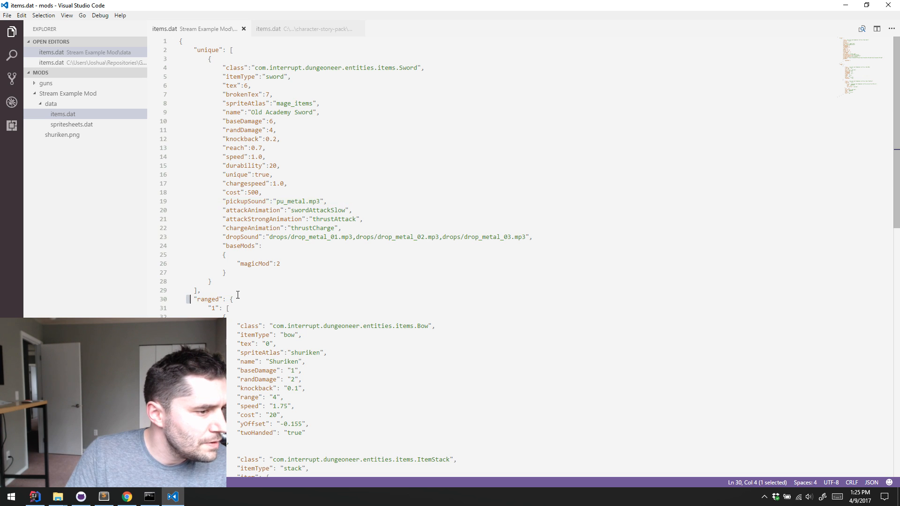
scroll(294, 286, down, 10)
scroll(299, 240, up, 5)
click(268, 82)
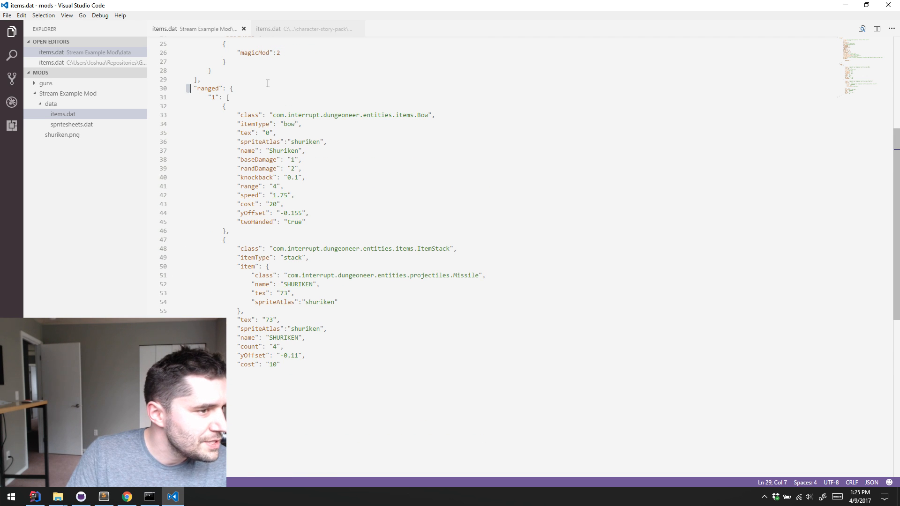
click(270, 87)
click(269, 390)
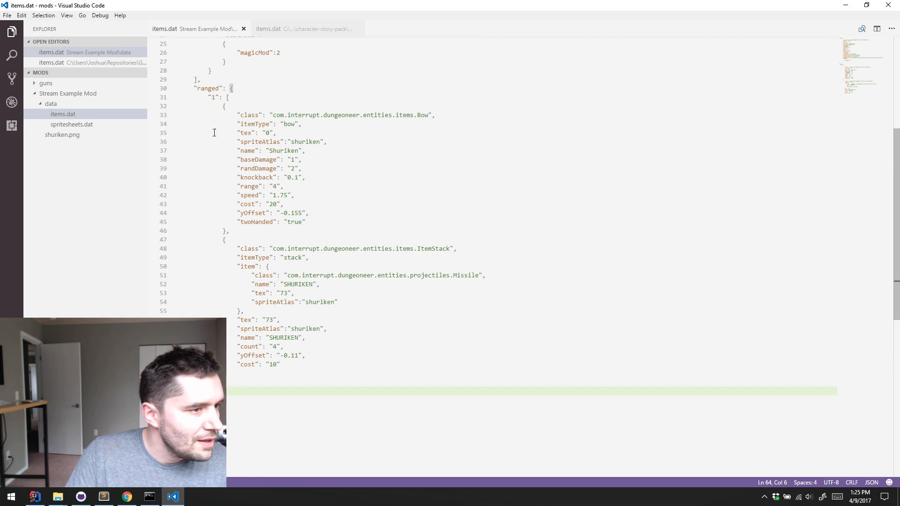
shift+click(191, 89)
key(BackSpace)
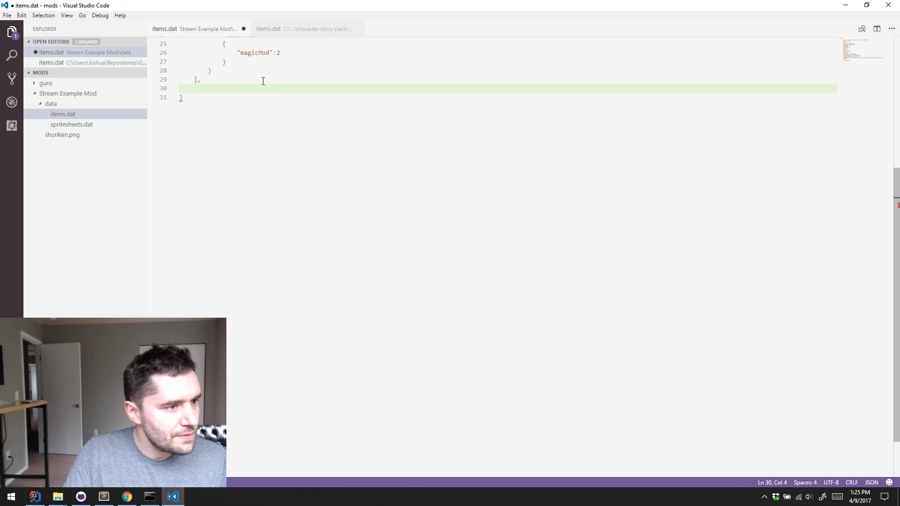
Remove the comma after the "unique" array and the leftover blank line, and save items.dat
click(264, 80)
key(Down)
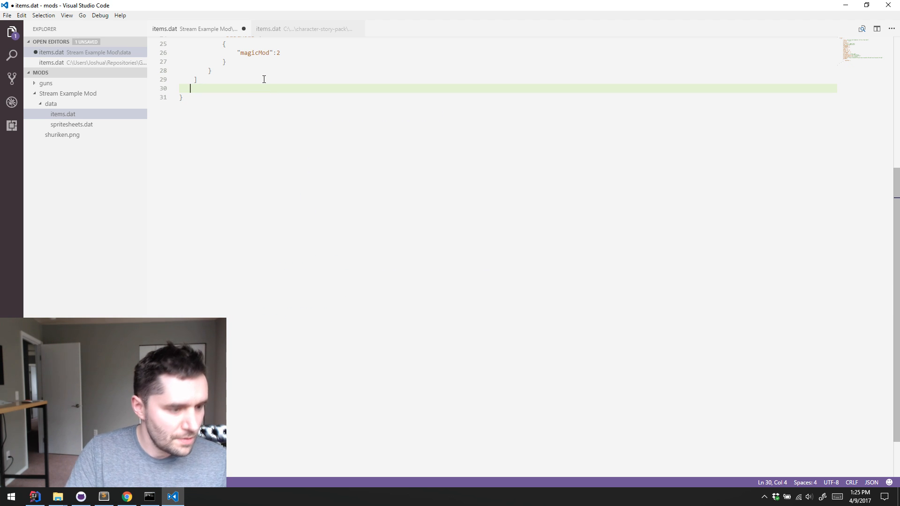
key(Delete)
key(ctrl+s)
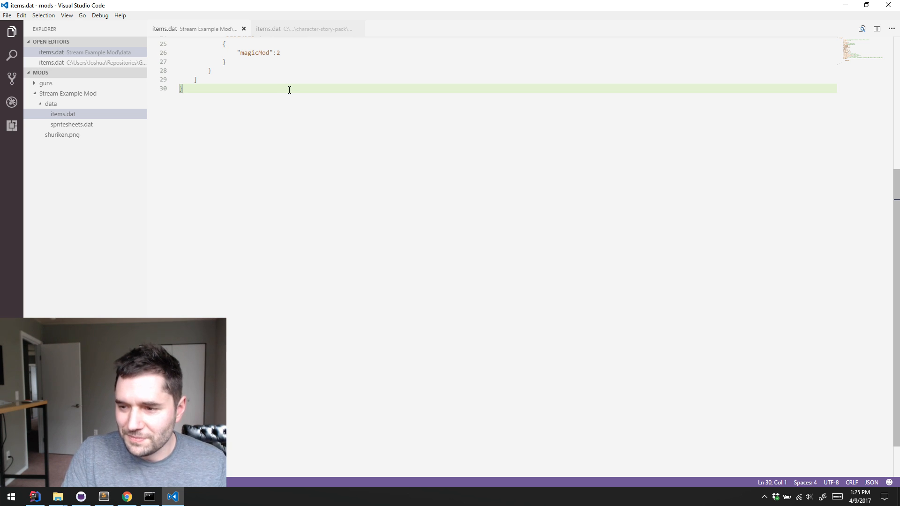
scroll(289, 90, up, 5)
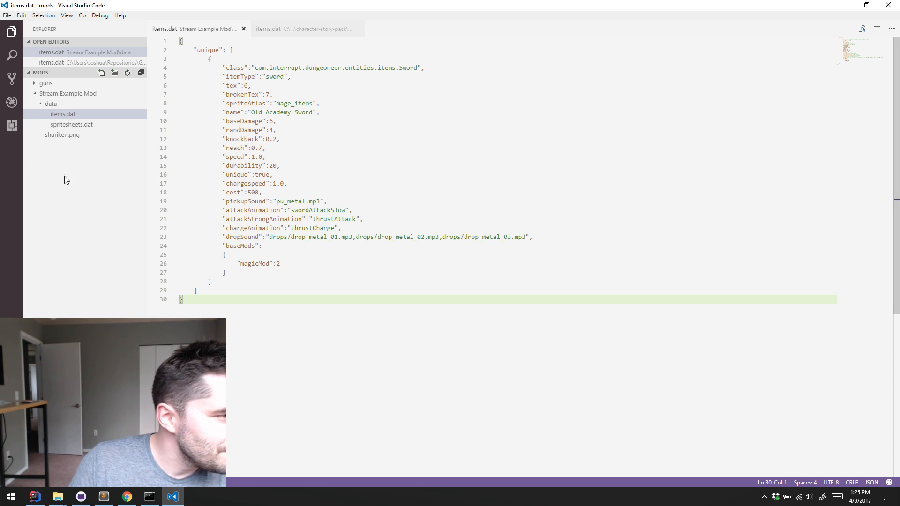
In the Stream Example Mod's spritesheets.dat, set the filename to swordfish.png and the name to swordfish, and save
click(67, 124)
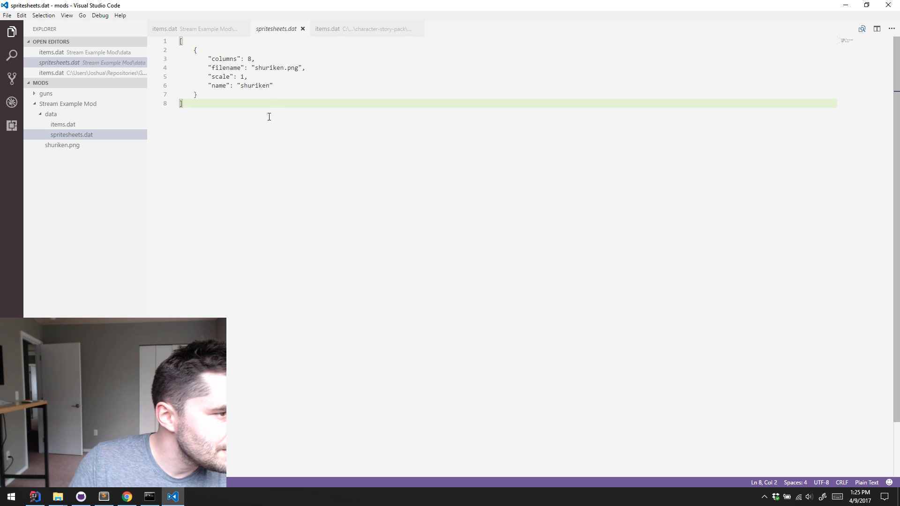
click(279, 97)
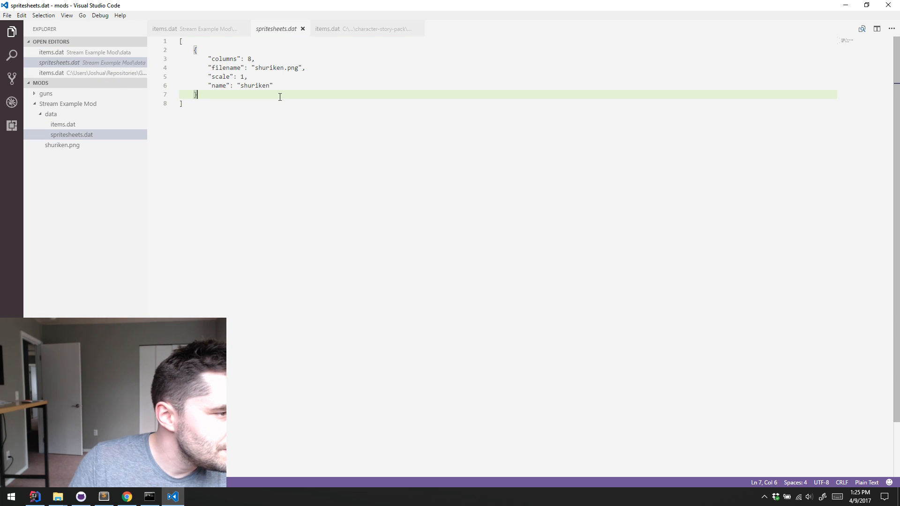
double_click(268, 68)
text(swordfish)
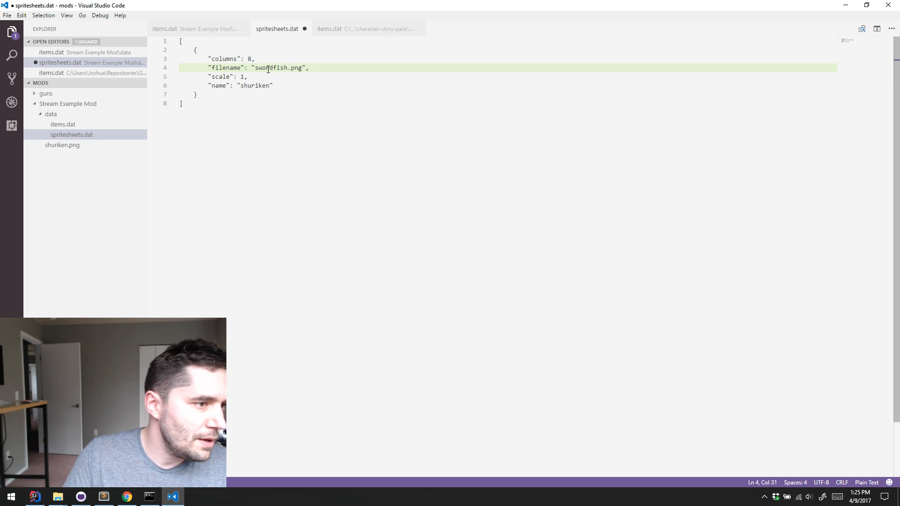
double_click(249, 85)
text(swordfish)
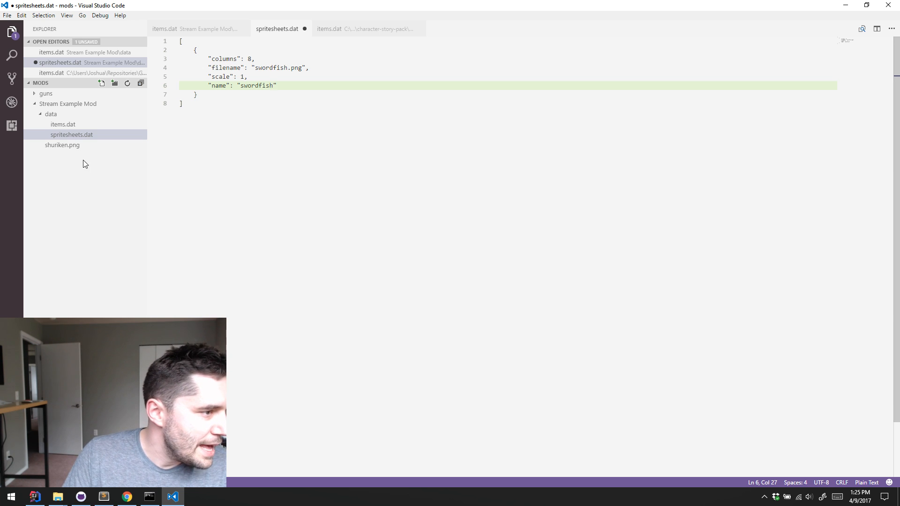
key(ctrl+s)
Copy the sprite sheet name swordfish into the sword's spriteAtlas value in the Stream Example Mod's items.dat
double_click(254, 85)
key(ctrl+c)
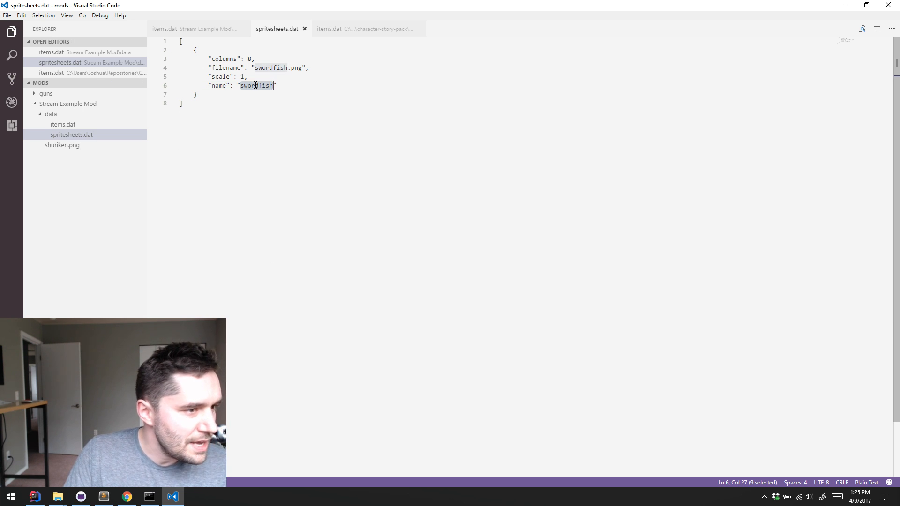
click(62, 125)
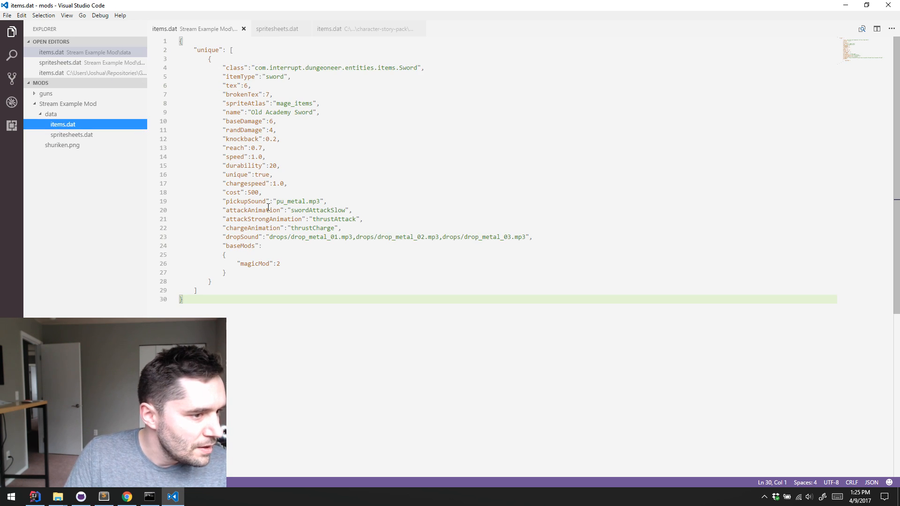
double_click(296, 103)
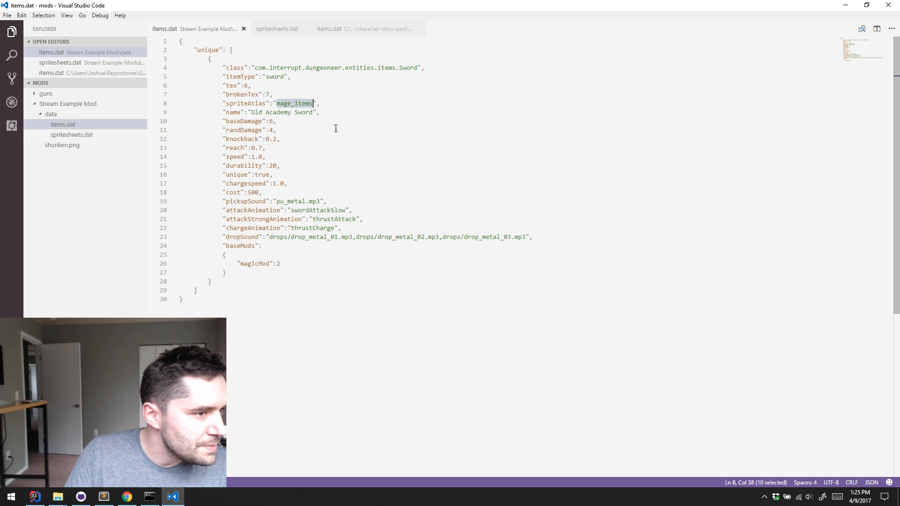
key(ctrl+v)
click(242, 76)
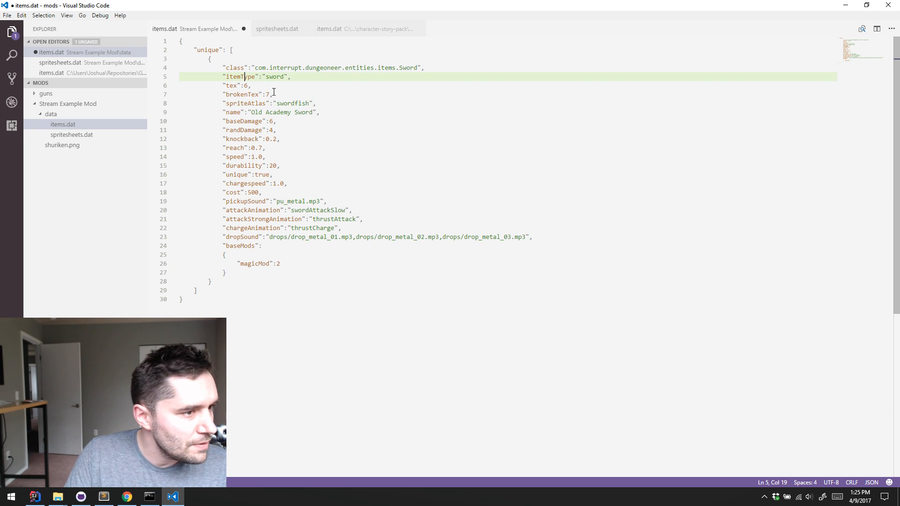
Save the Stream Example Mod's items.dat and launch Photoshop
key(ctrl+s)
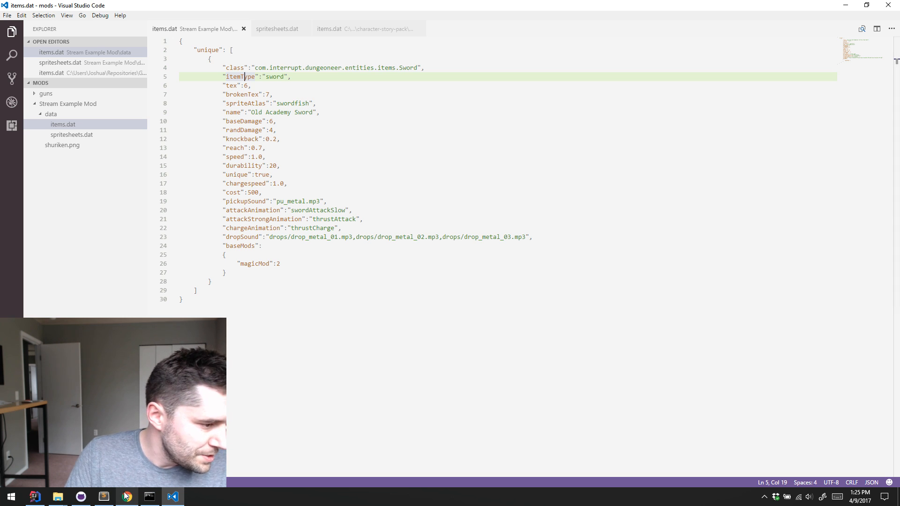
click(11, 496)
click(319, 357)
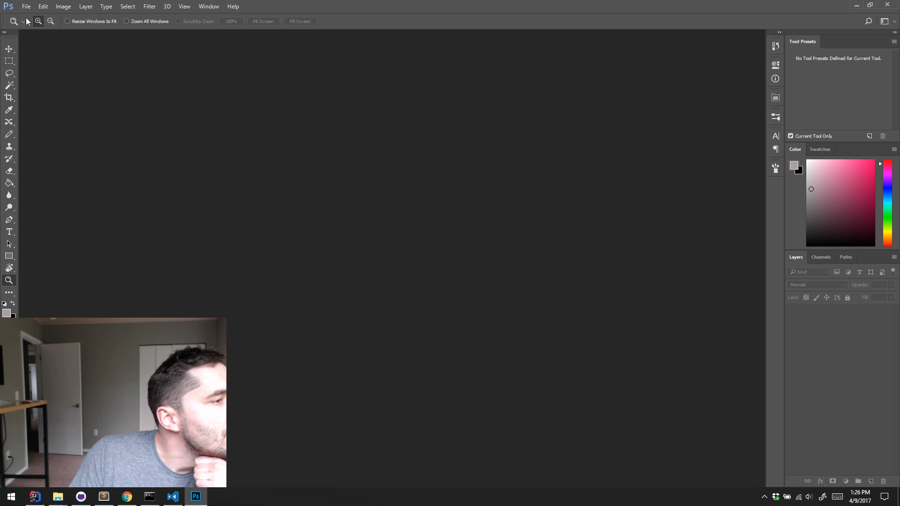
Try to open shuriken.png from the recently used files
click(26, 6)
key(Escape)
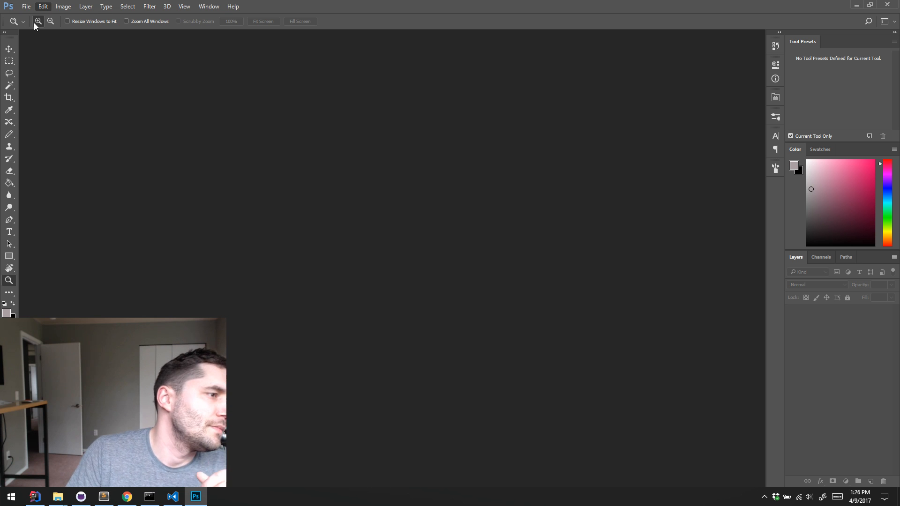
click(26, 7)
mouse_move(131, 62)
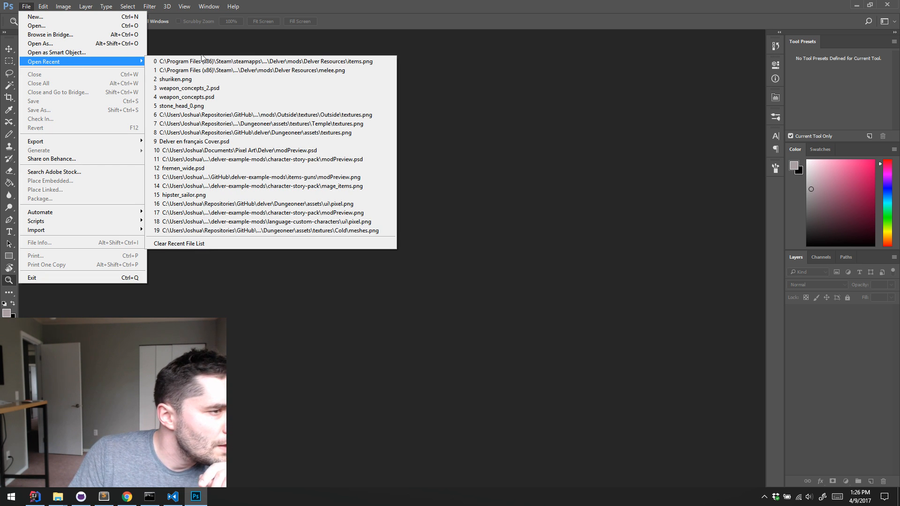
click(244, 79)
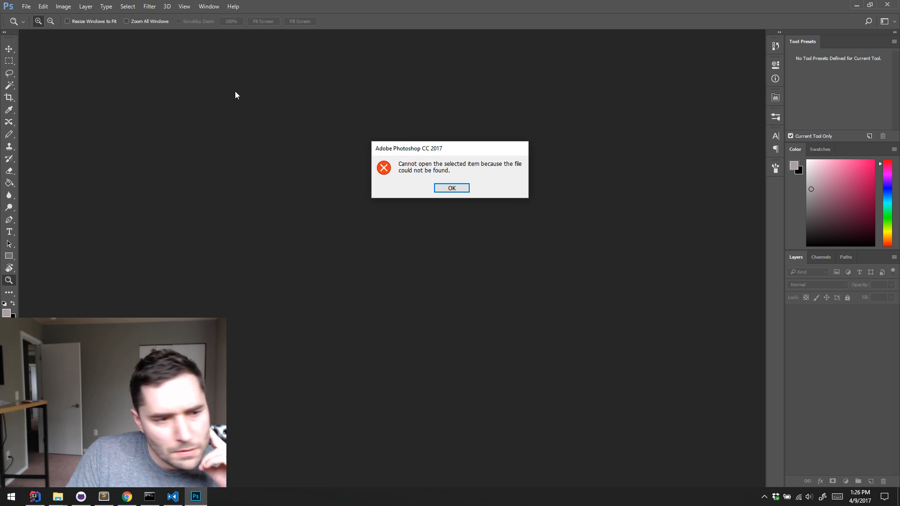
key(Return)
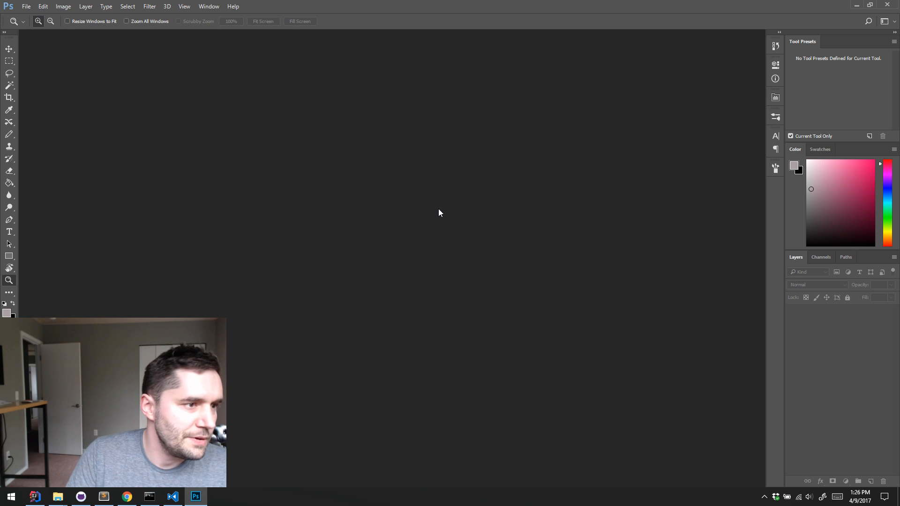
Start opening an image and browse to the Repositories/GitHub/delver/Dungeoneer/assets folder
key(ctrl+o)
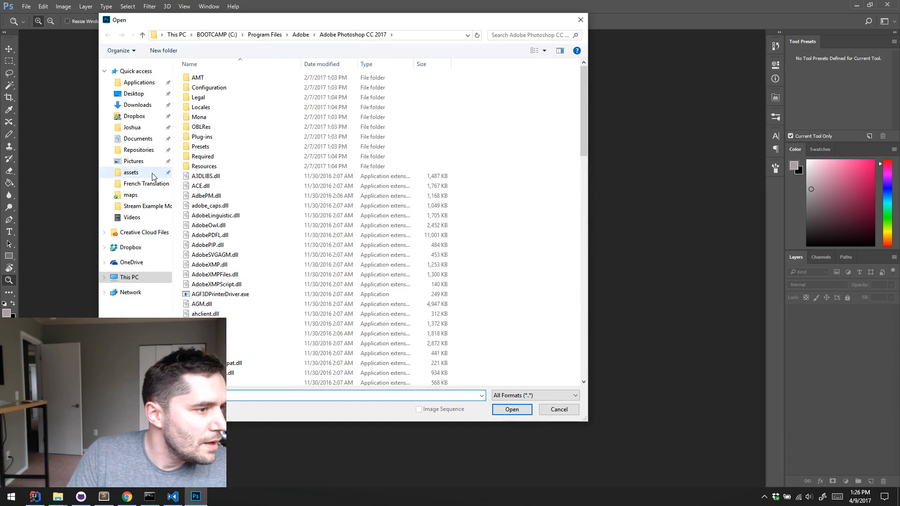
click(138, 150)
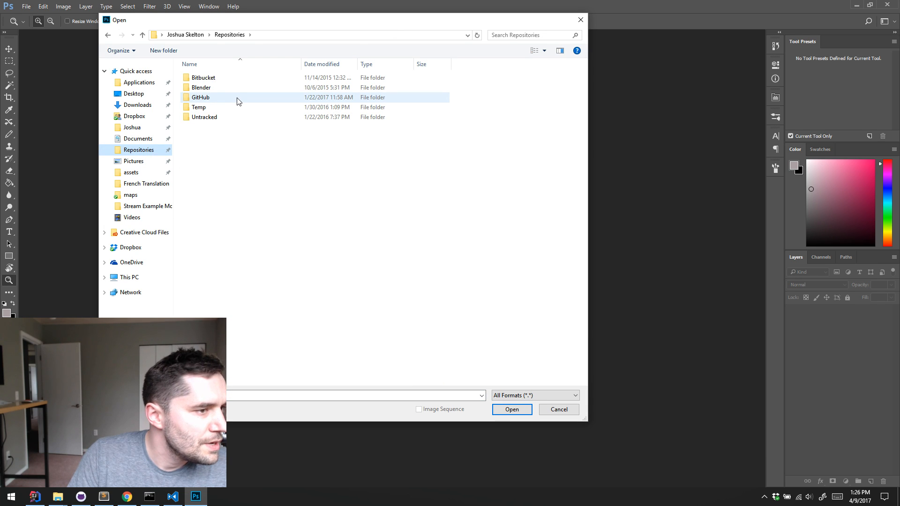
double_click(201, 98)
key(d)
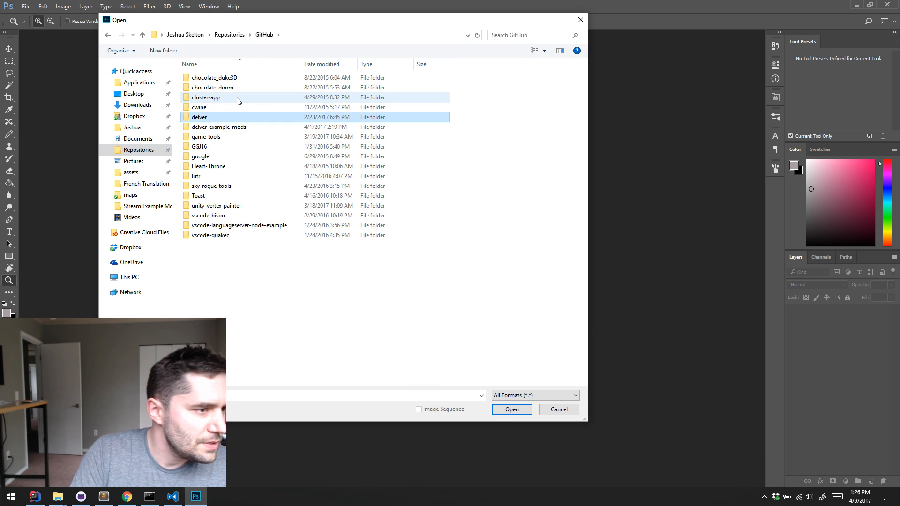
key(Return)
key(d)
key(u)
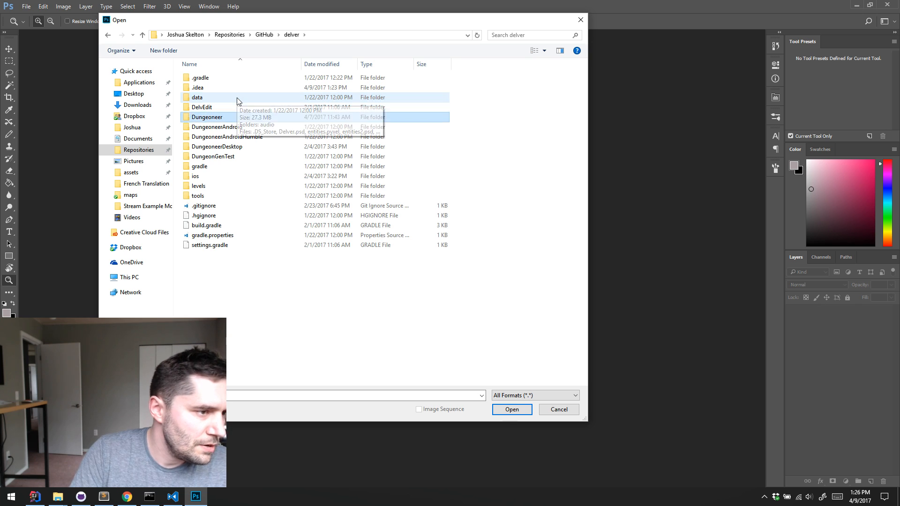
key(Return)
key(a)
key(Return)
key(s)
key(p)
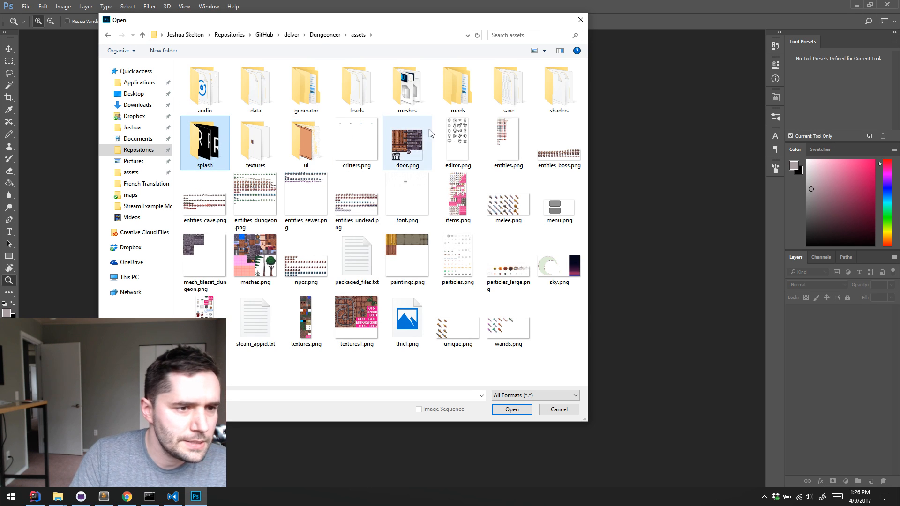
Open shuriken.png from the Stream Example Mod folder inside mods
double_click(457, 87)
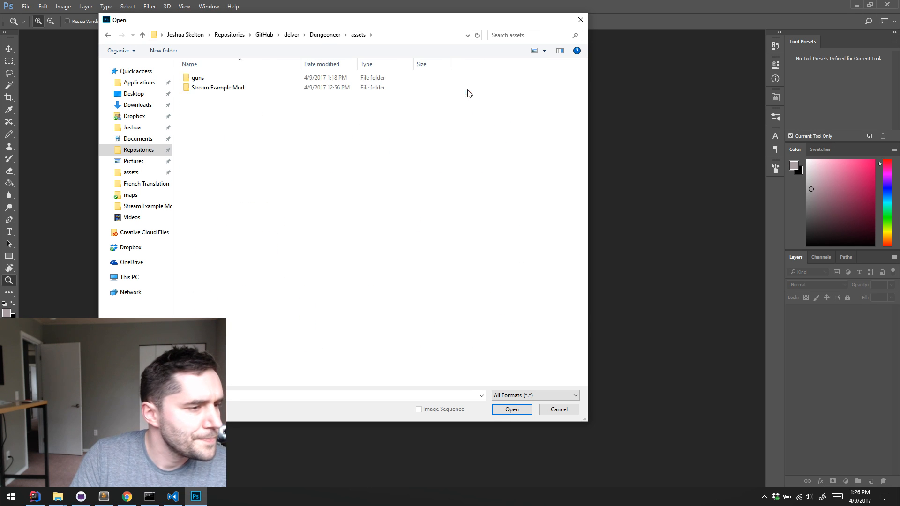
double_click(229, 93)
double_click(265, 96)
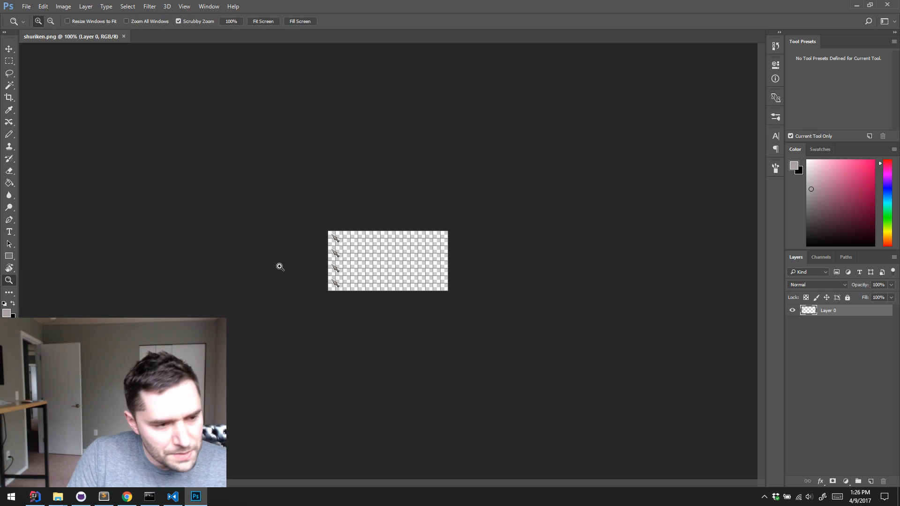
Crop shuriken.png to its first sprite's area, four grid cells wide and two grid cells high from the upper-left corner
click(366, 267)
click(368, 268)
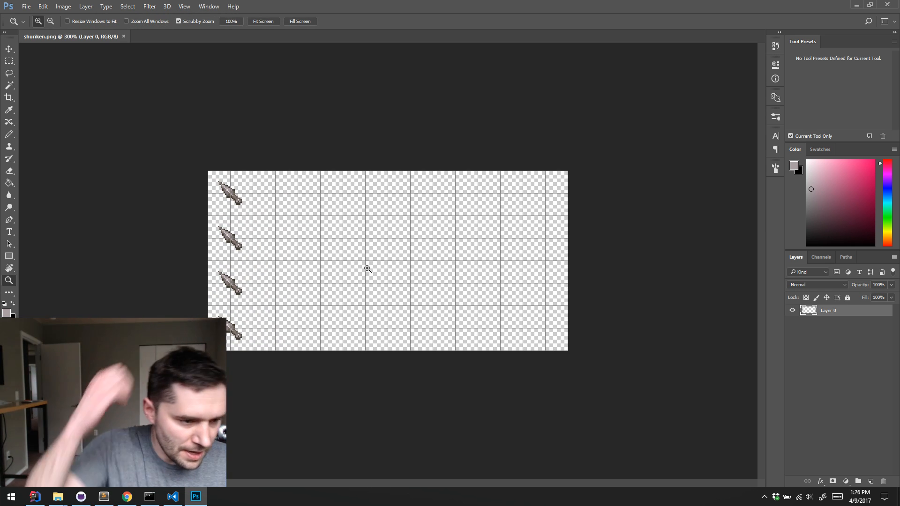
key(m)
drag(192, 170, 298, 217)
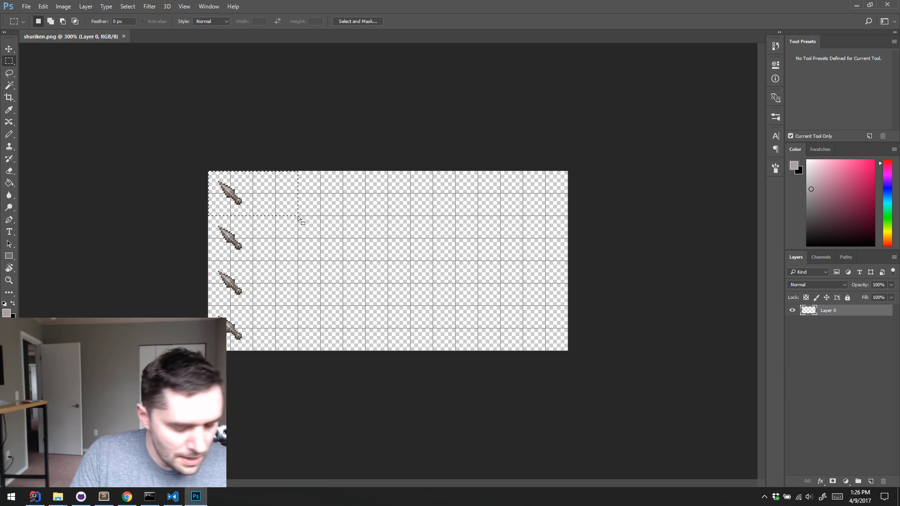
key(c)
key(Return)
key(z)
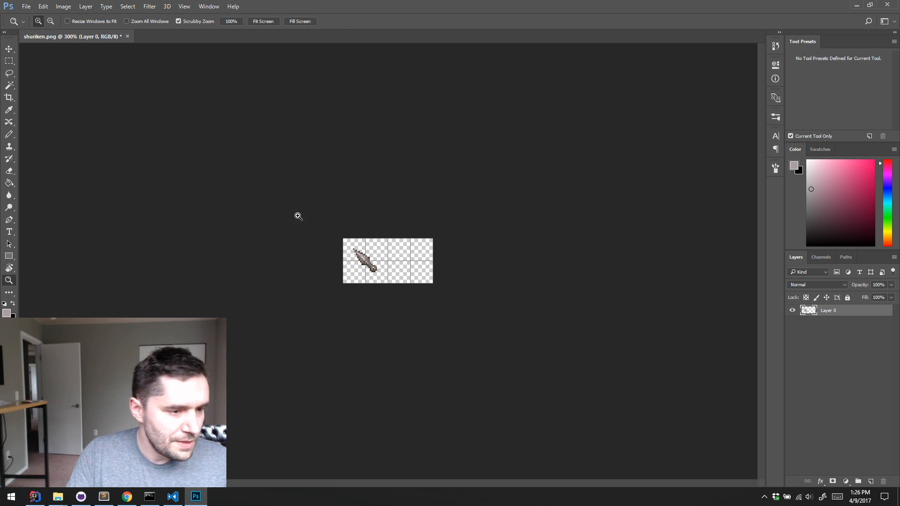
click(377, 261)
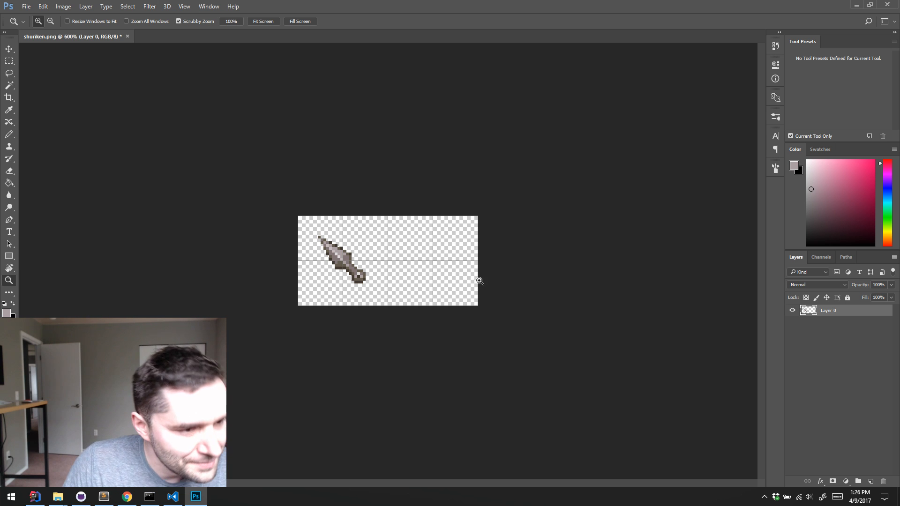
Open items.png from the assets folder and place it in an enlarged floating window beside the shuriken canvas
key(ctrl+o)
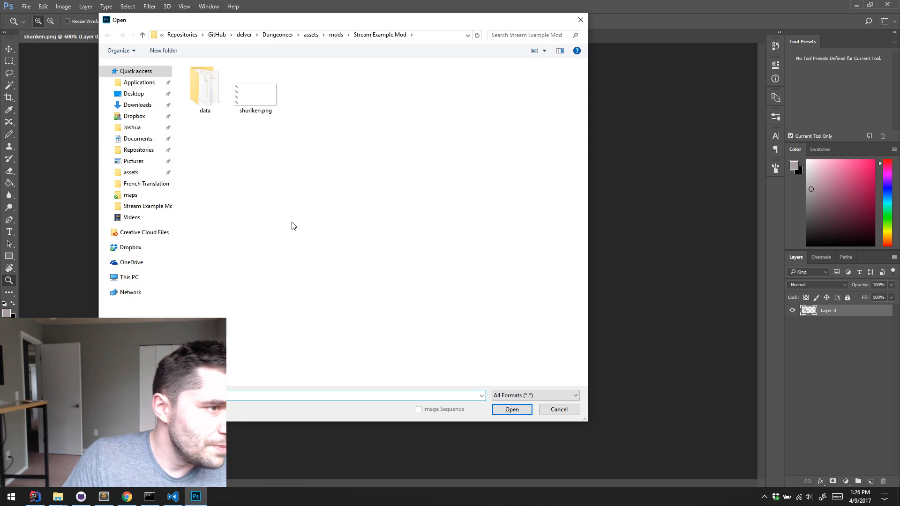
click(310, 35)
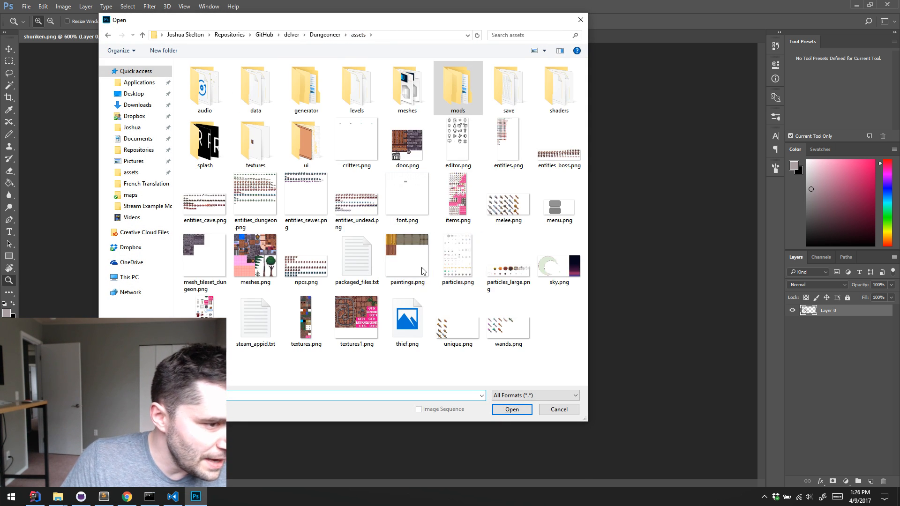
double_click(459, 197)
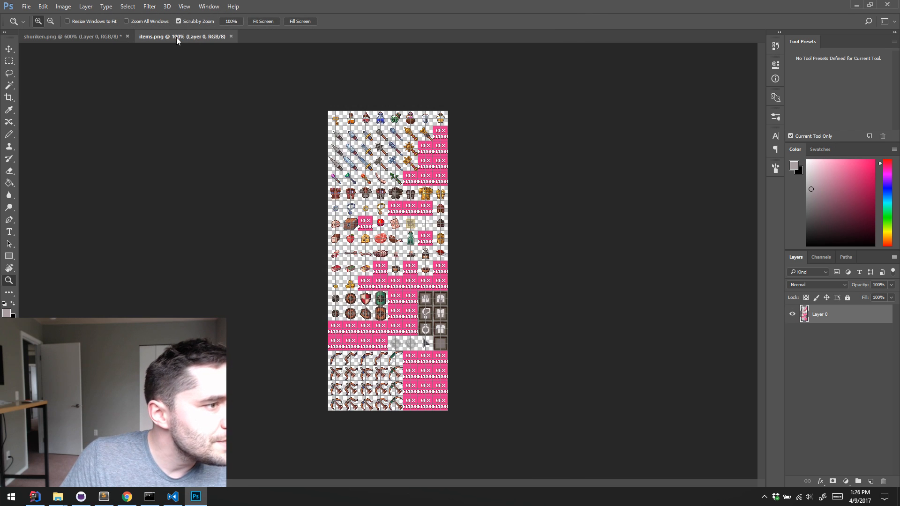
drag(175, 36, 581, 71)
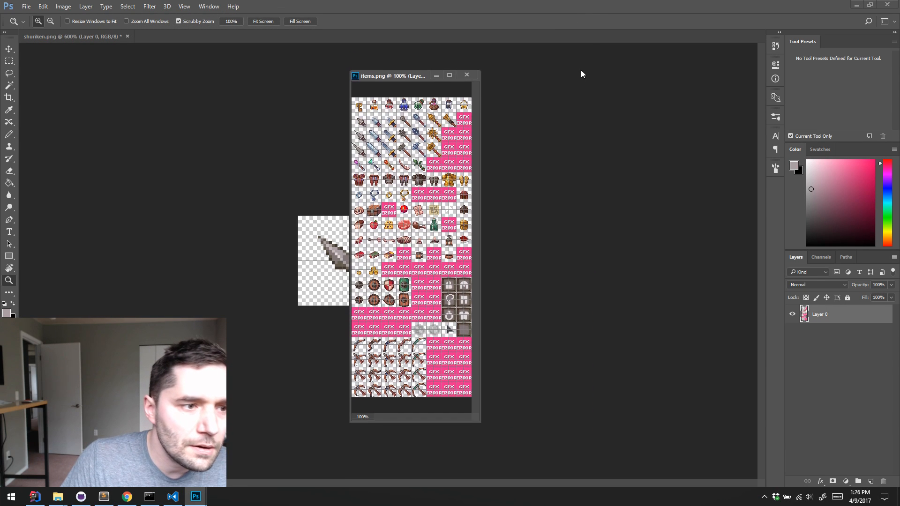
drag(397, 76, 818, 42)
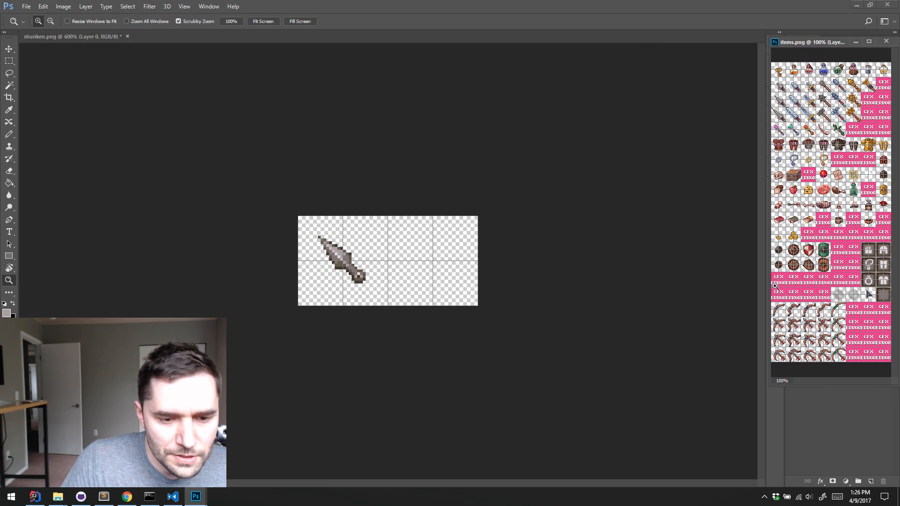
drag(770, 385, 542, 479)
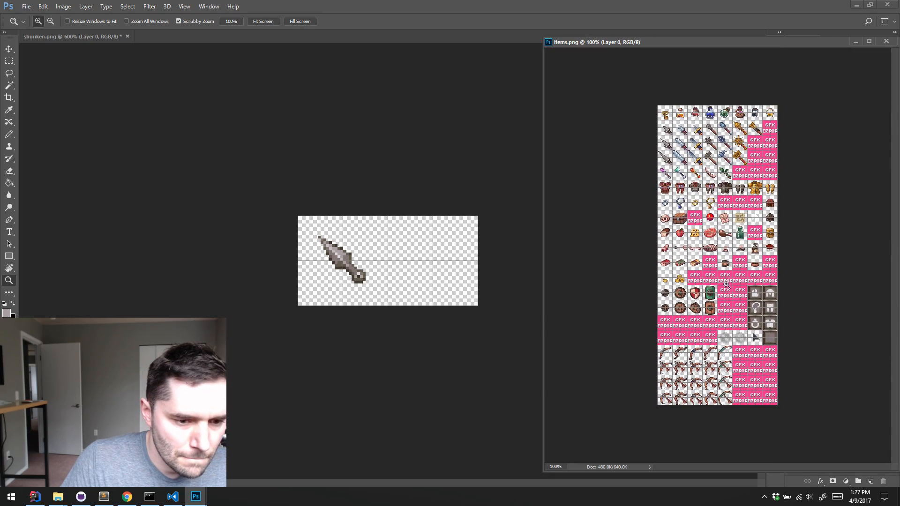
Magnify items.png to 400% around the food and jewelry sprites for reference, and select the Pencil tool
click(740, 246)
click(740, 246)
click(740, 246)
click(412, 148)
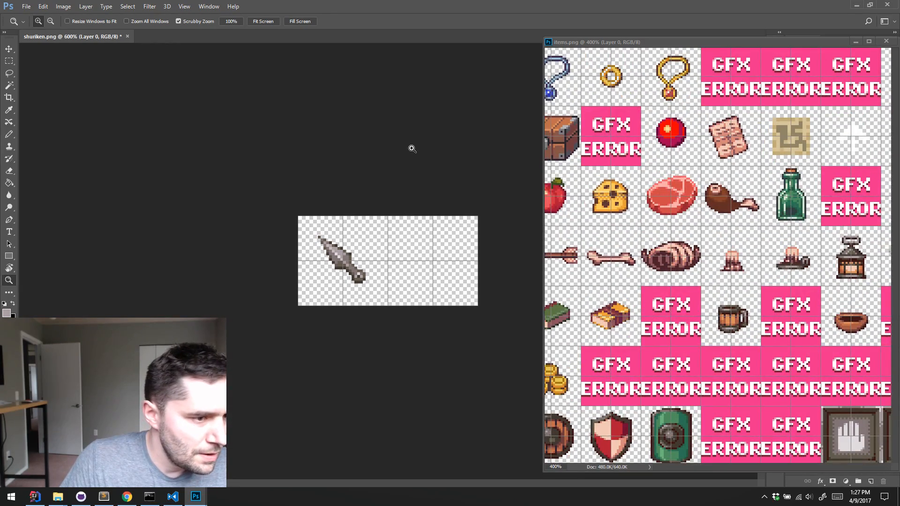
key(b)
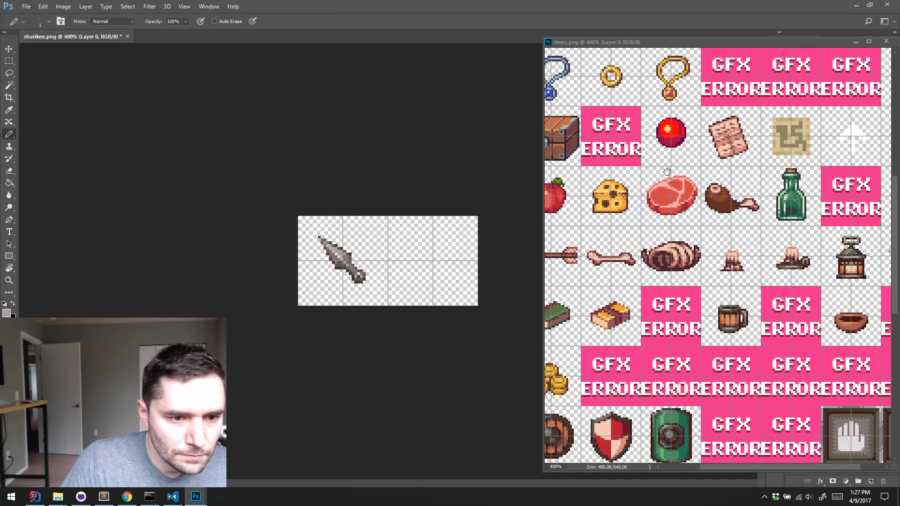
click(699, 228)
drag(663, 175, 798, 319)
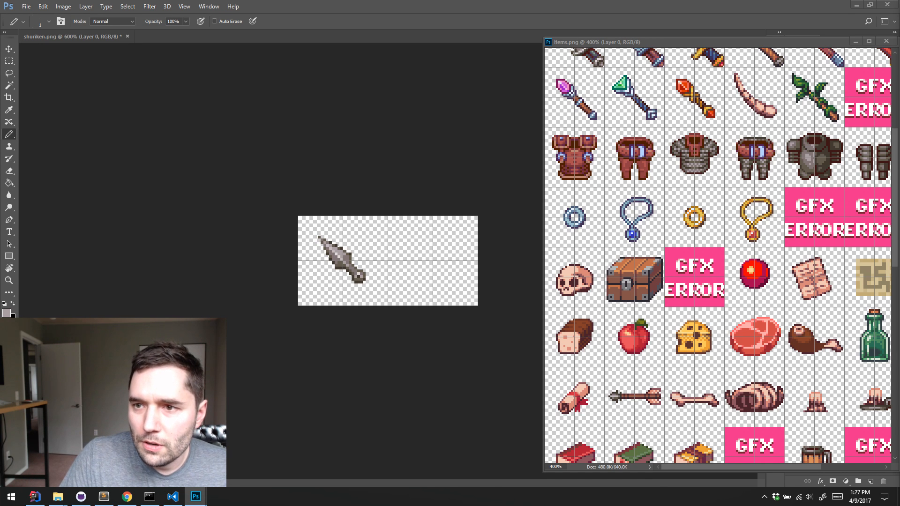
Bring the Chrome swordfish results over the canvas, duplicate the tab, and search images for "swordfish sword" in the copy
drag(899, 147, 659, 28)
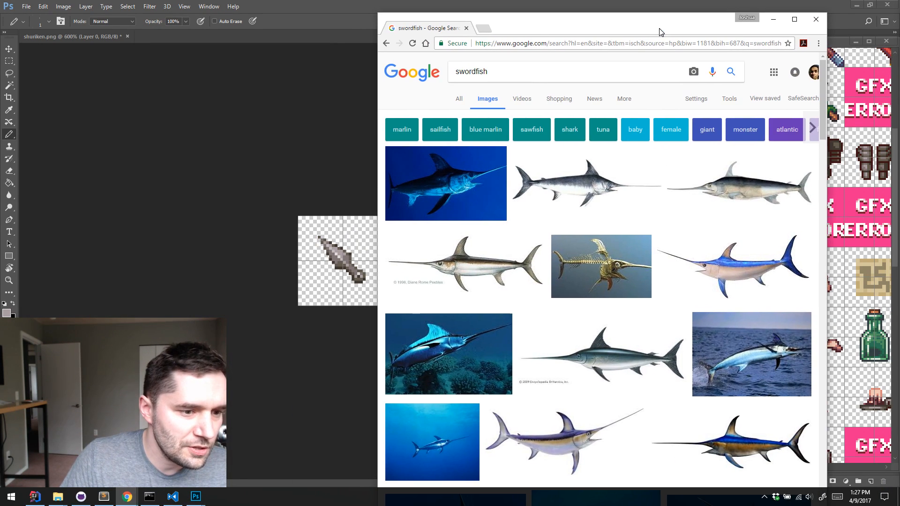
click(538, 67)
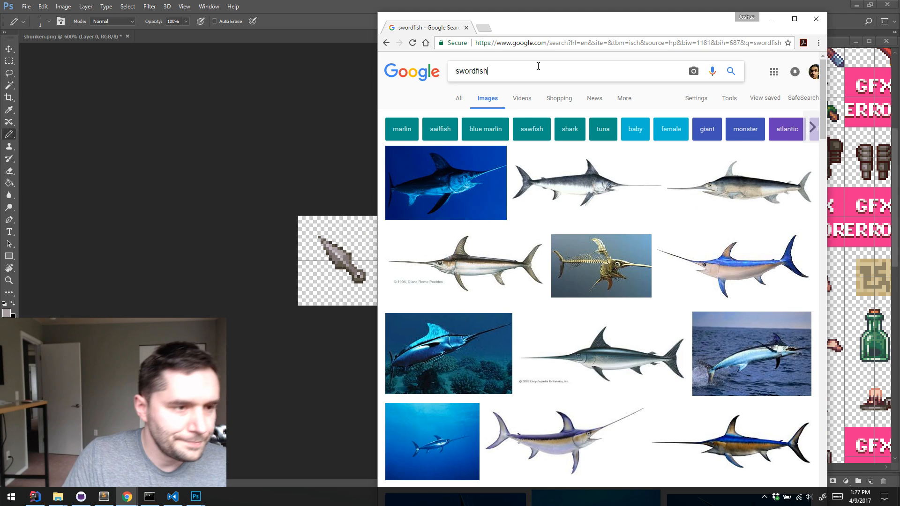
right_click(409, 31)
click(462, 64)
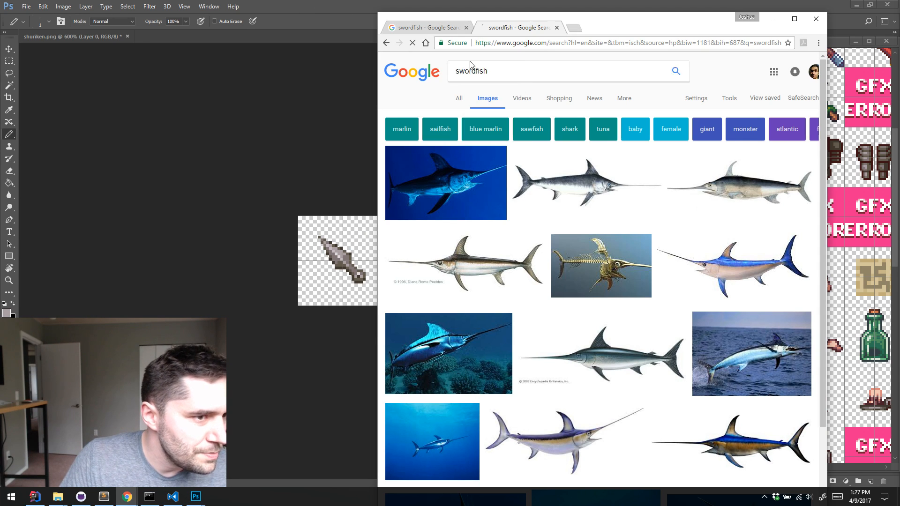
text(sword)
key(Return)
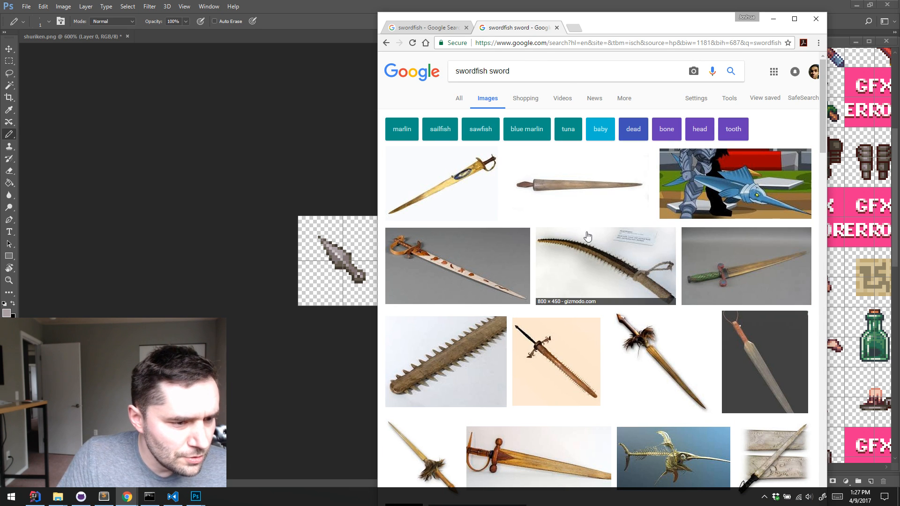
Look through the swordfish sword images for design references, and return to the original swordfish image results
scroll(574, 359, down, 2)
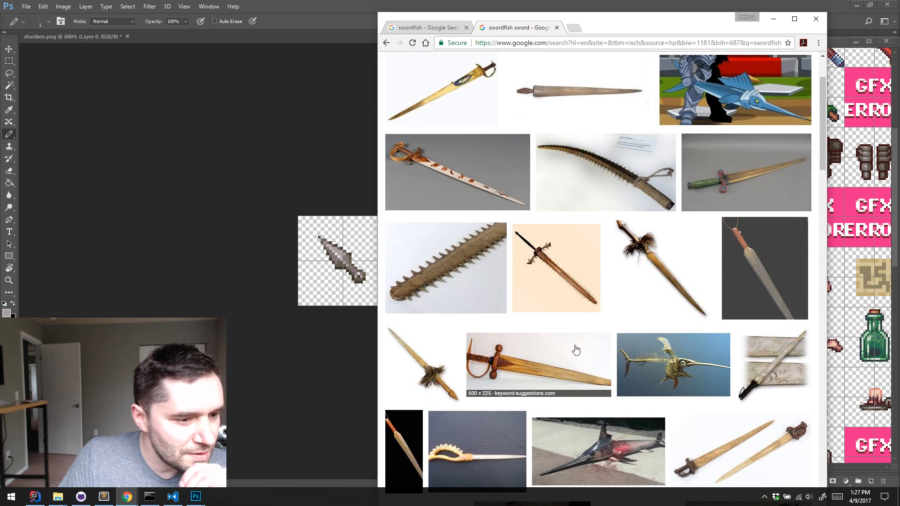
scroll(575, 359, down, 2)
scroll(618, 373, down, 2)
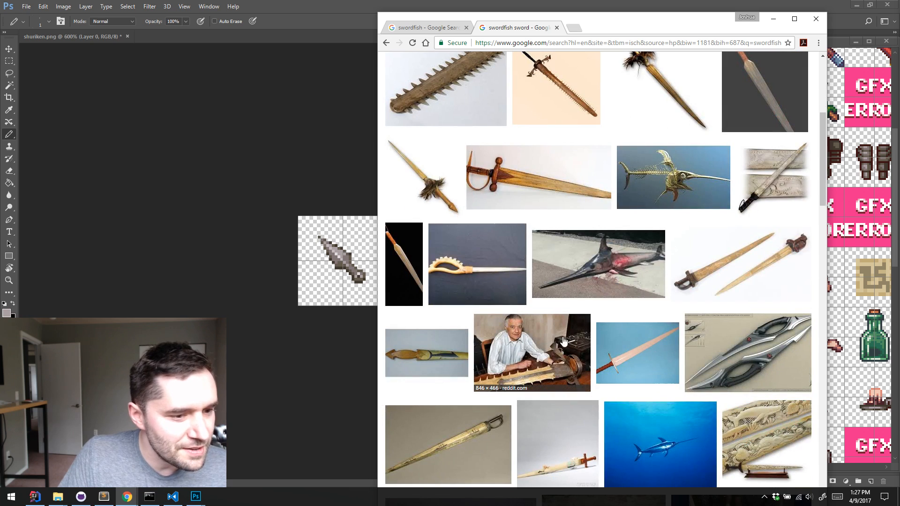
scroll(483, 294, up, 1)
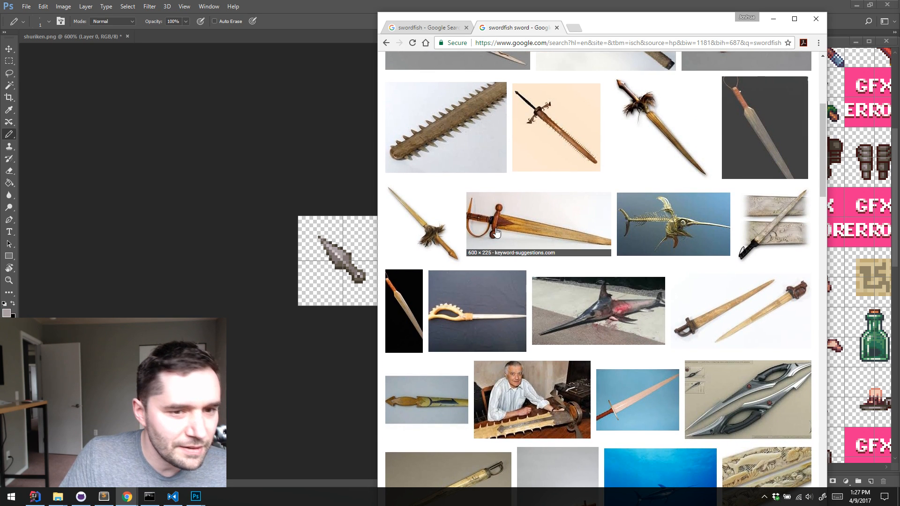
scroll(483, 294, up, 5)
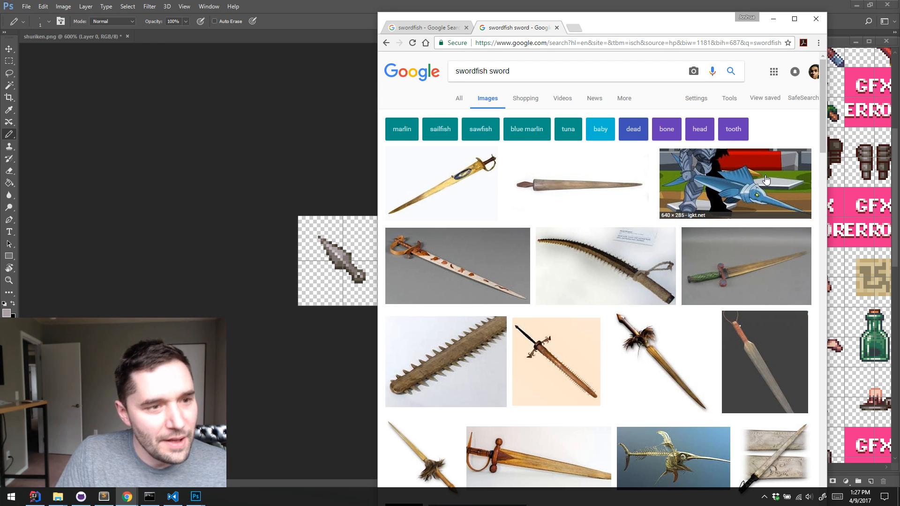
click(435, 27)
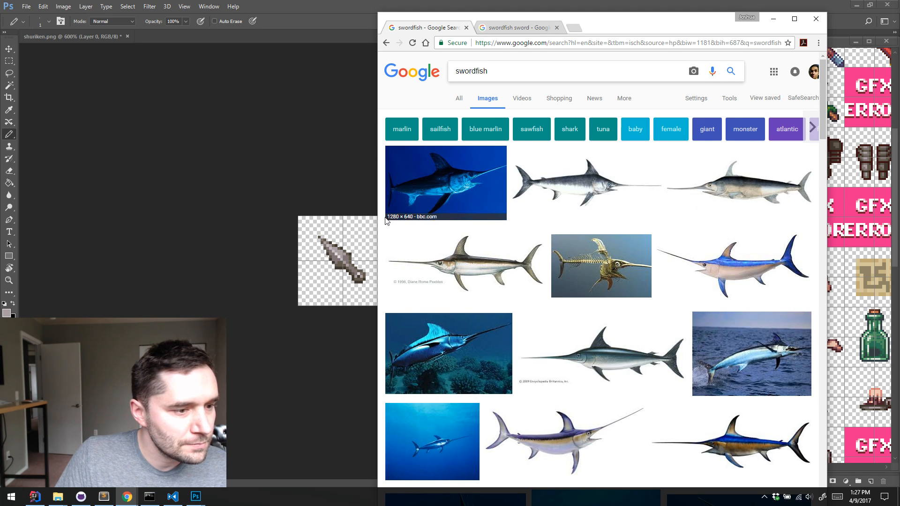
Return to the shuriken canvas, sample the sprite's dark brown as the foreground color, and erase the entire old shuriken artwork
click(325, 161)
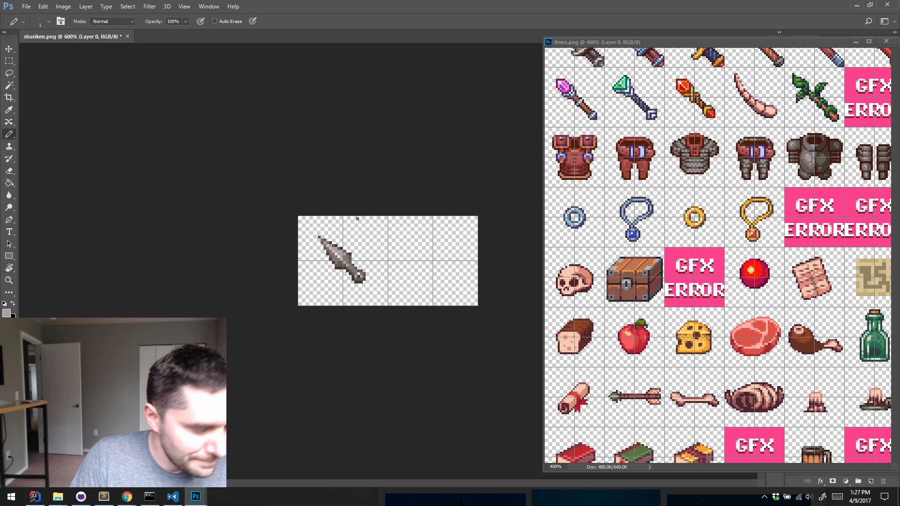
key(z)
click(352, 235)
click(353, 237)
click(353, 240)
key(b)
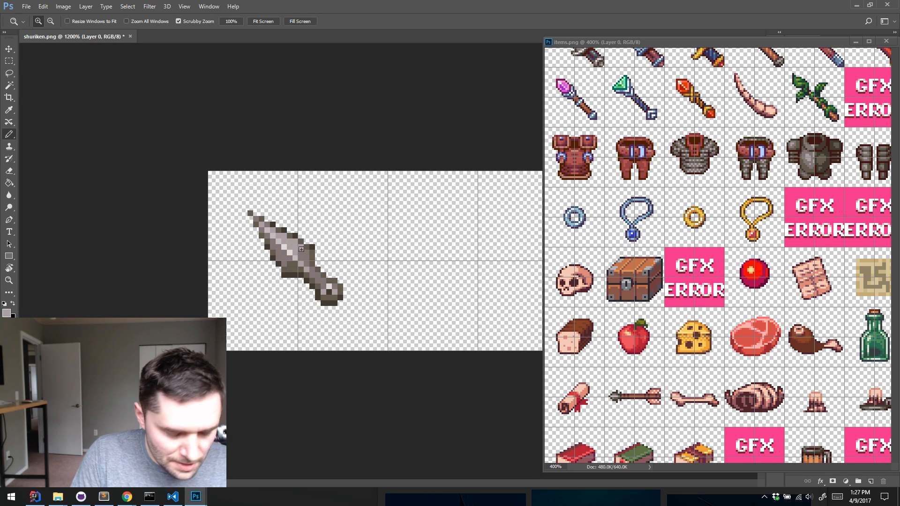
key(ctrl+a)
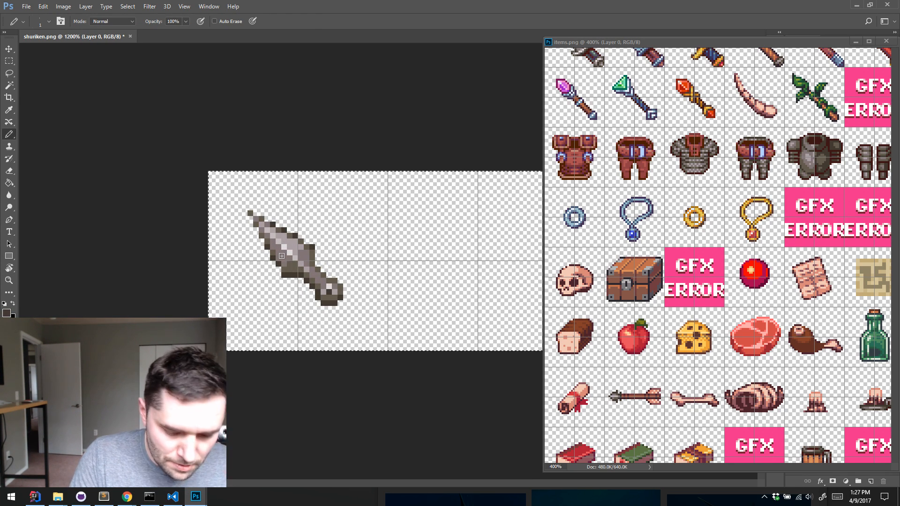
key(Delete)
Pencil a dark brown diagonal line across the emptied canvas as the swordfish's backbone, with a slight thickening near its lower end
key(ctrl+b)
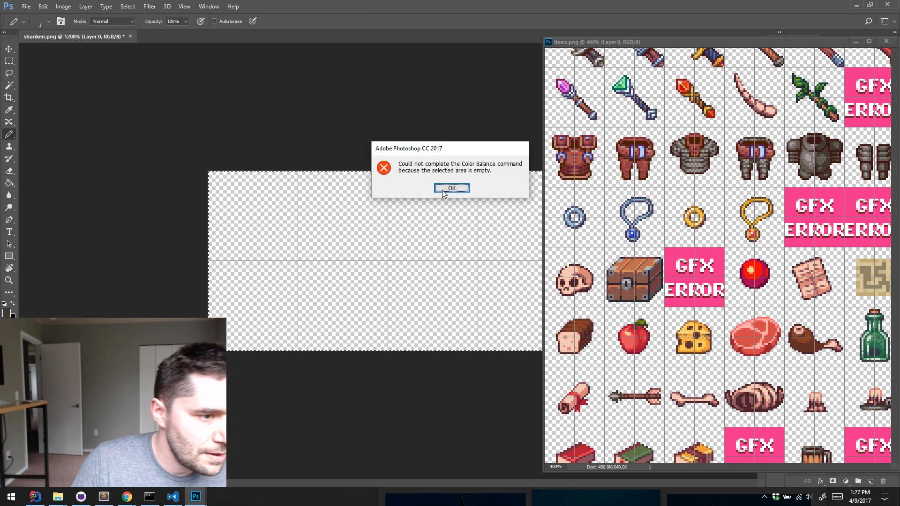
click(451, 188)
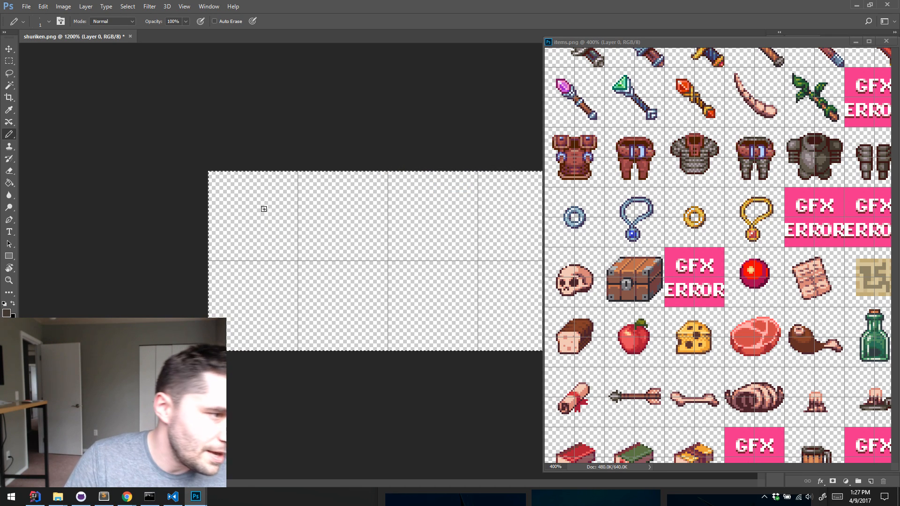
drag(244, 191, 356, 326)
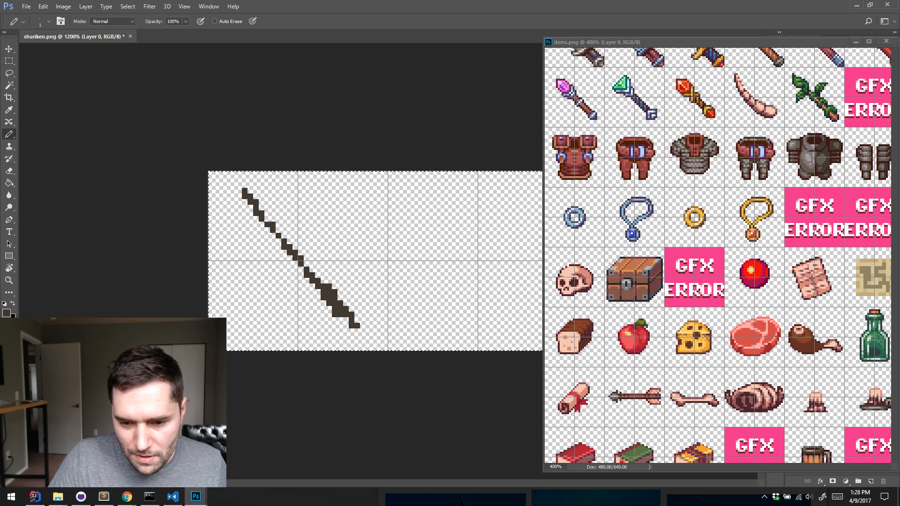
Switch to Chrome, open the full-size swordfish.png illustration from the International Game Fish Association, copy the image, and minimize the browser
click(120, 499)
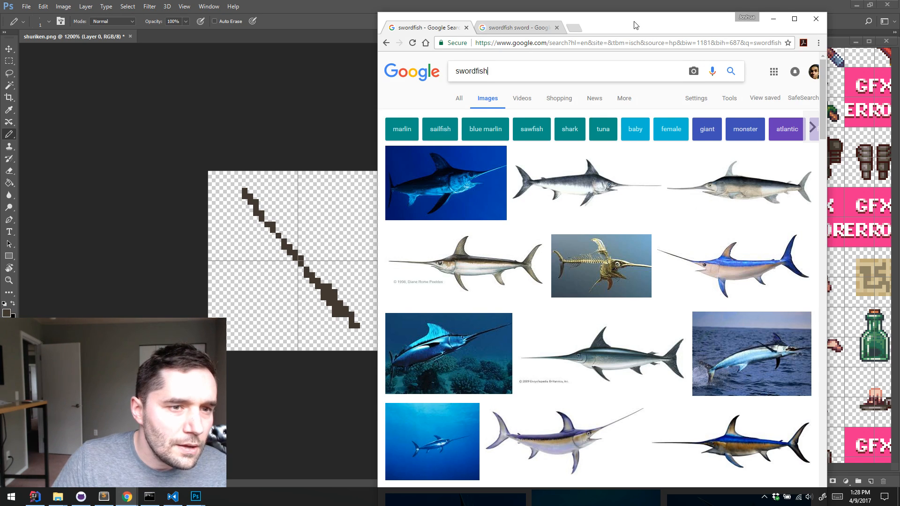
drag(634, 23, 694, 12)
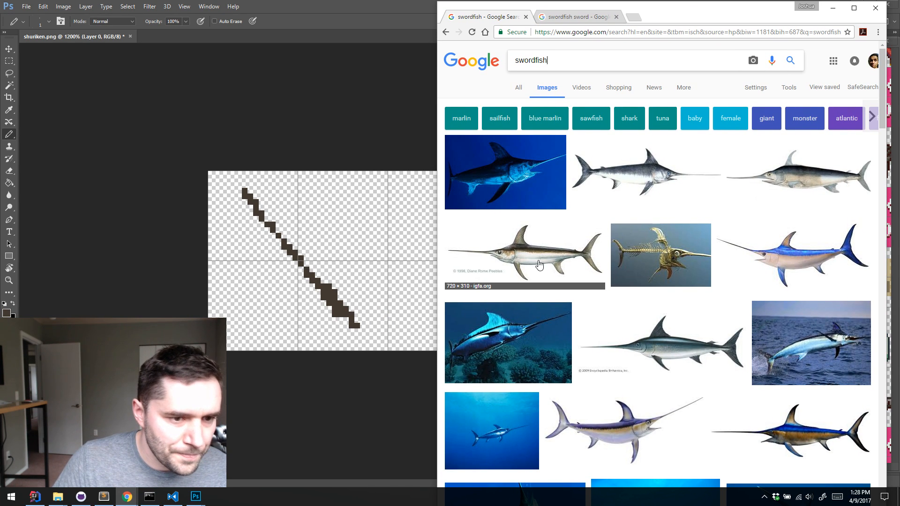
scroll(558, 247, down, 4)
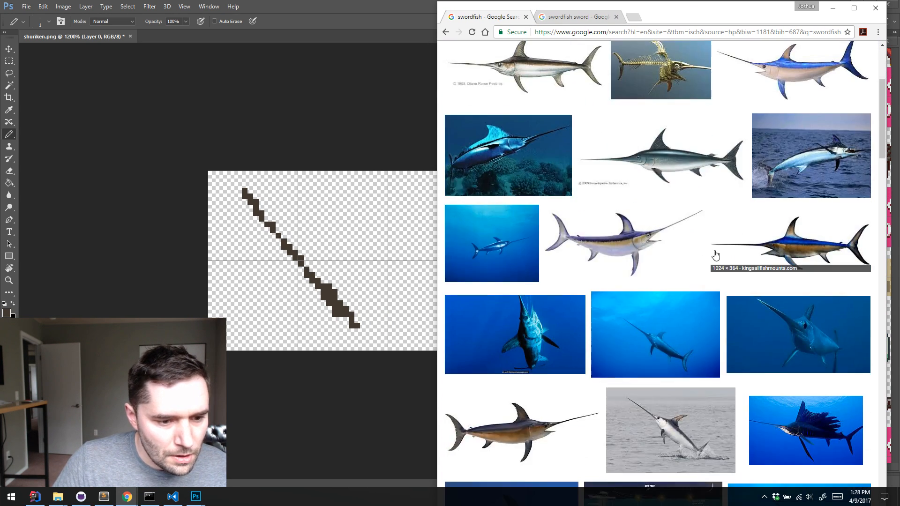
scroll(697, 212, up, 4)
scroll(696, 212, right, 1)
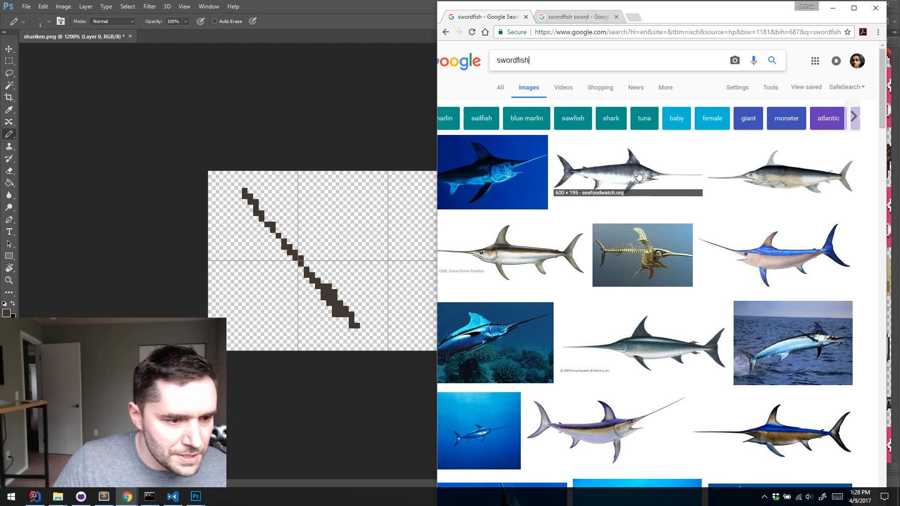
scroll(534, 252, left, 1)
click(532, 249)
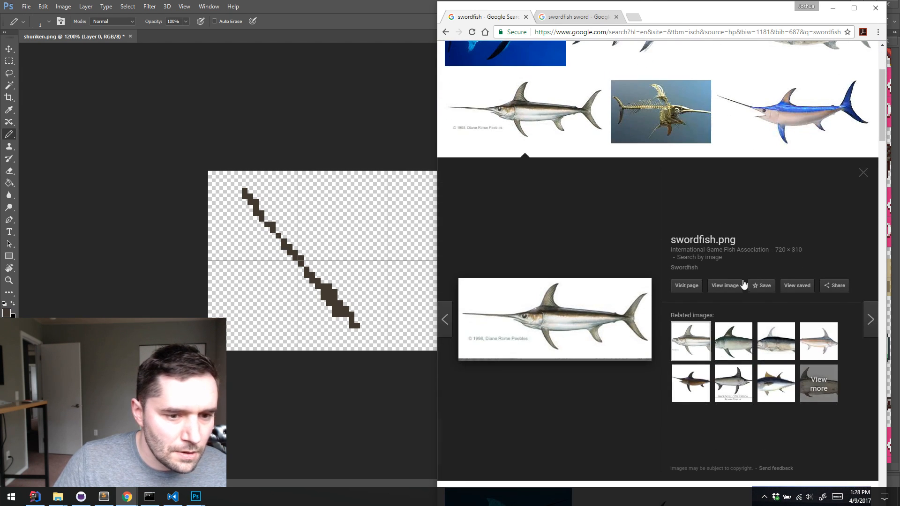
click(724, 286)
right_click(577, 256)
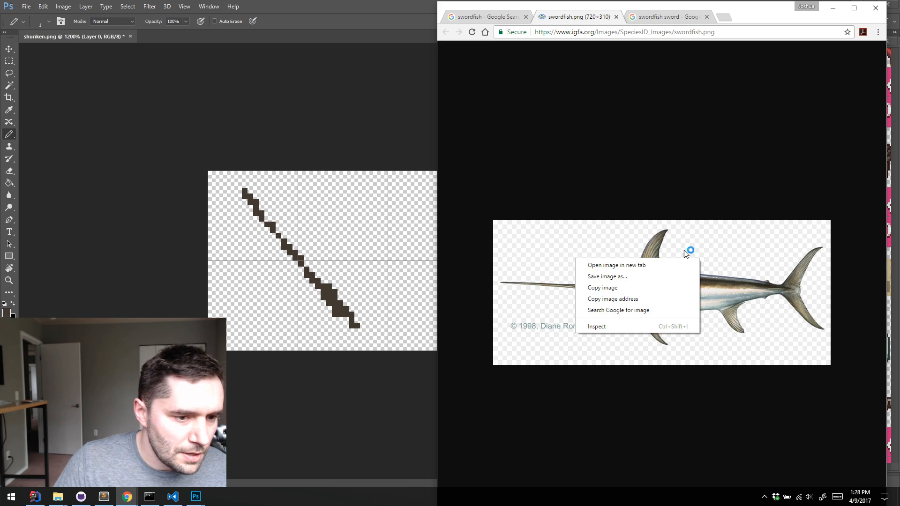
click(629, 287)
click(832, 8)
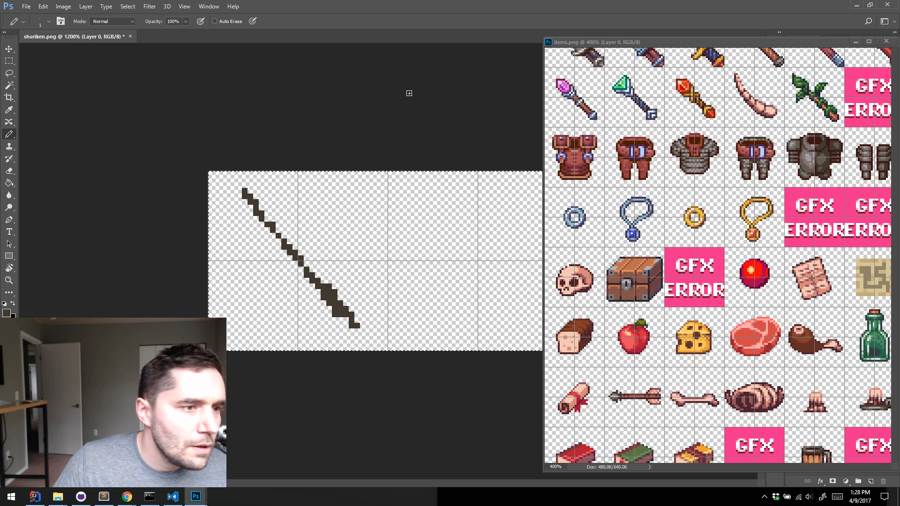
Create a new 720 × 310 pixel document from the clipboard size and paste the swordfish illustration into it
key(ctrl+n)
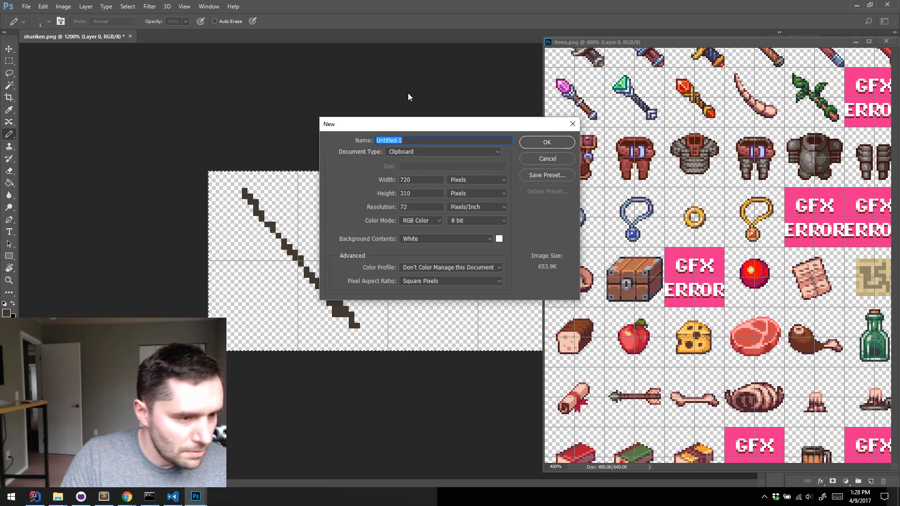
key(Return)
key(ctrl+v)
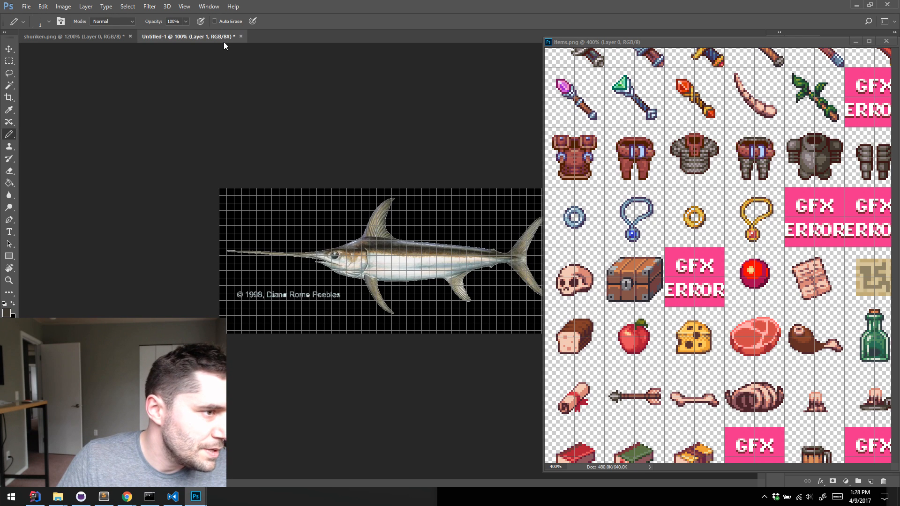
Float the swordfish reference in its own window, sized to show the whole fish, over the upper part of items.png
drag(223, 37, 451, 41)
drag(365, 34, 469, 90)
drag(521, 98, 496, 51)
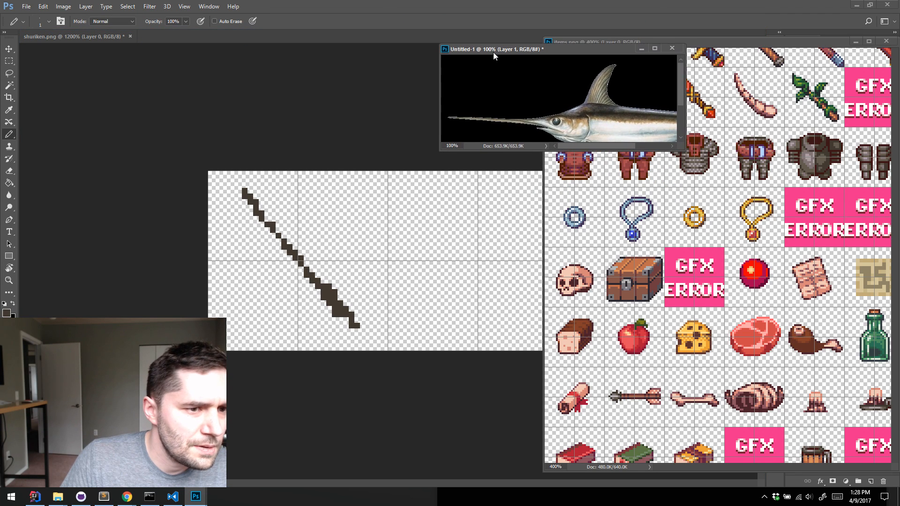
drag(687, 149, 869, 199)
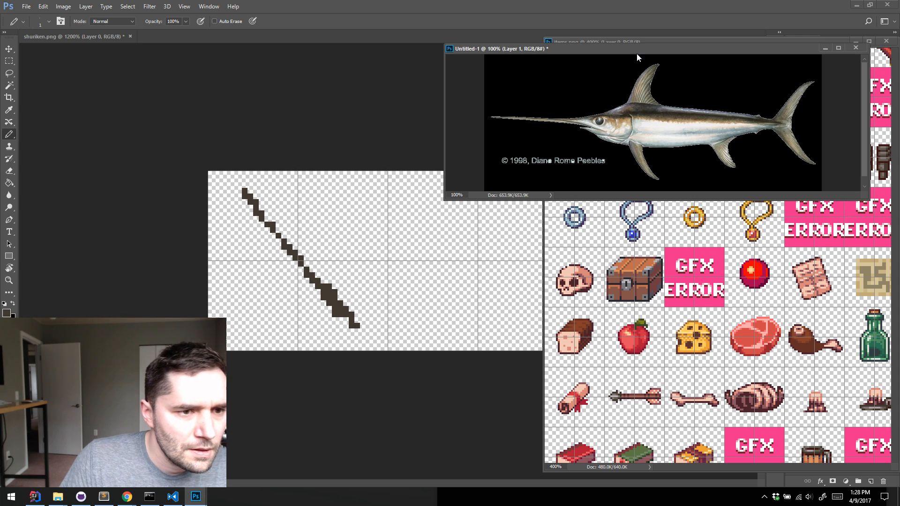
drag(636, 54, 671, 42)
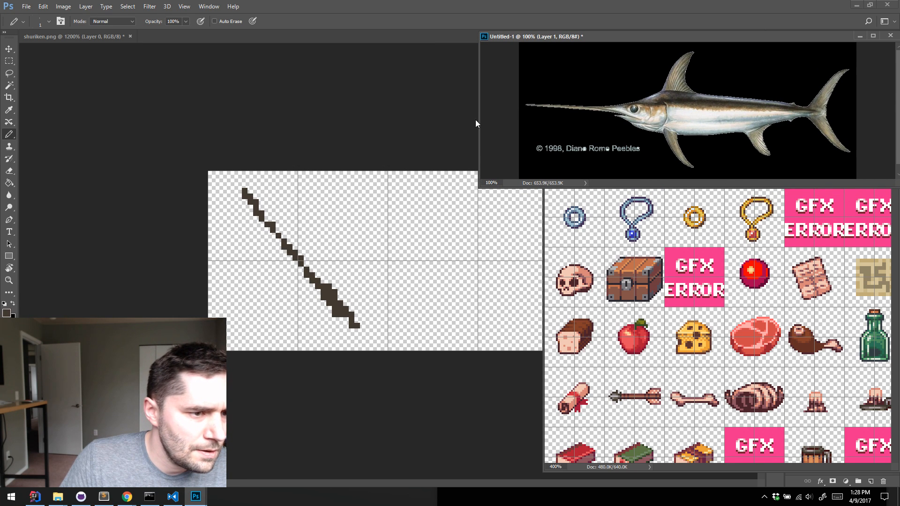
drag(480, 119, 527, 119)
Extend and thicken the diagonal line on the shuriken canvas into a bill and spine, and draw a forked tail at its lower end
click(300, 261)
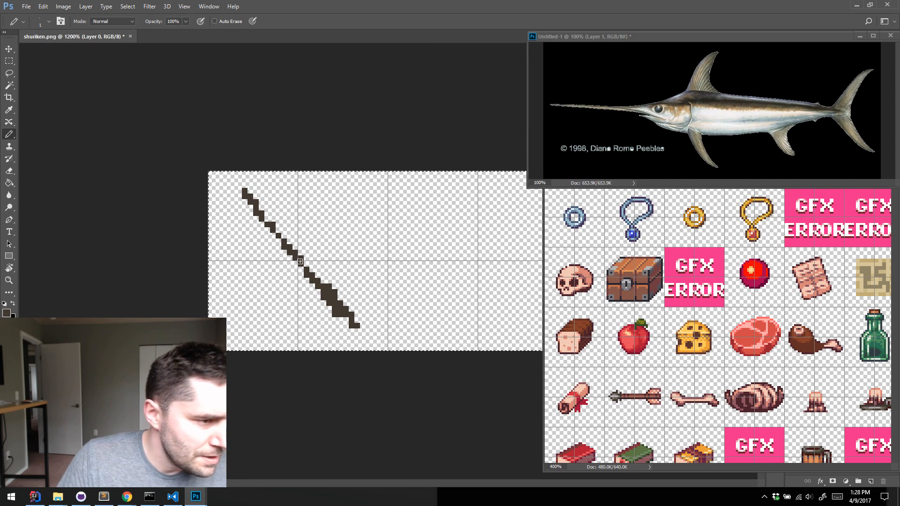
key(ctrl+a)
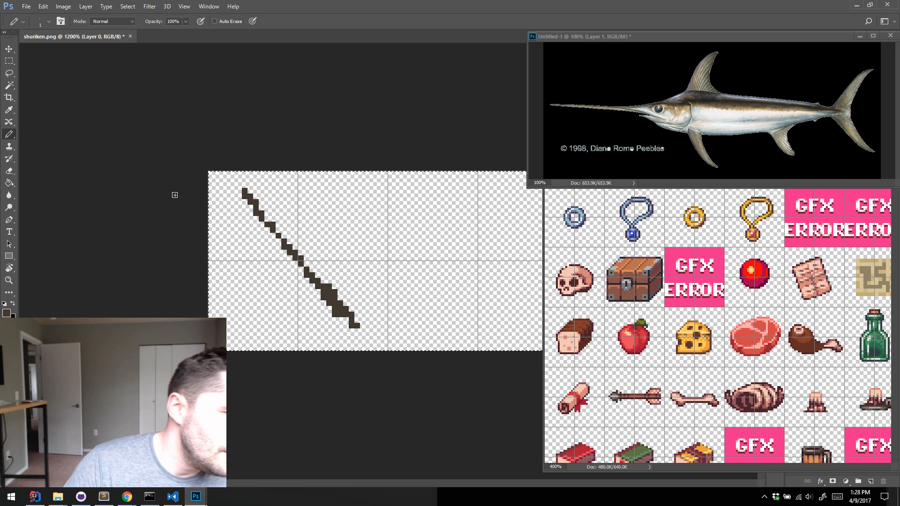
mouse_move(224, 184)
mouse_down()
mouse_move(267, 238)
mouse_move(255, 227)
mouse_move(311, 275)
mouse_move(249, 205)
mouse_up()
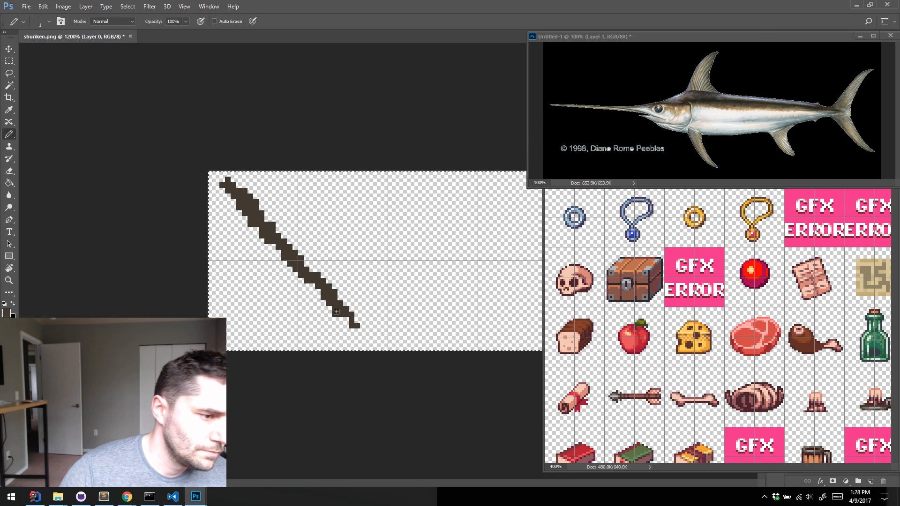
mouse_move(323, 331)
mouse_down()
mouse_move(332, 333)
mouse_move(356, 305)
mouse_up()
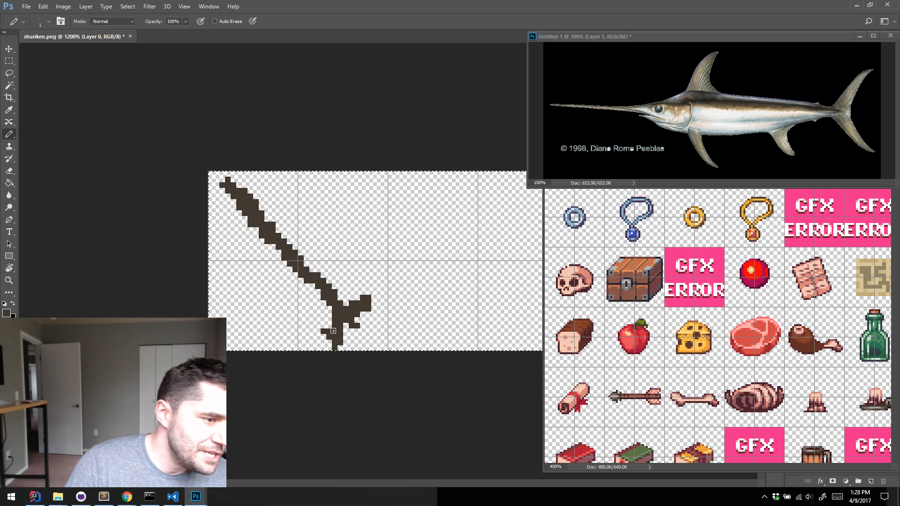
drag(368, 313, 372, 306)
key(e)
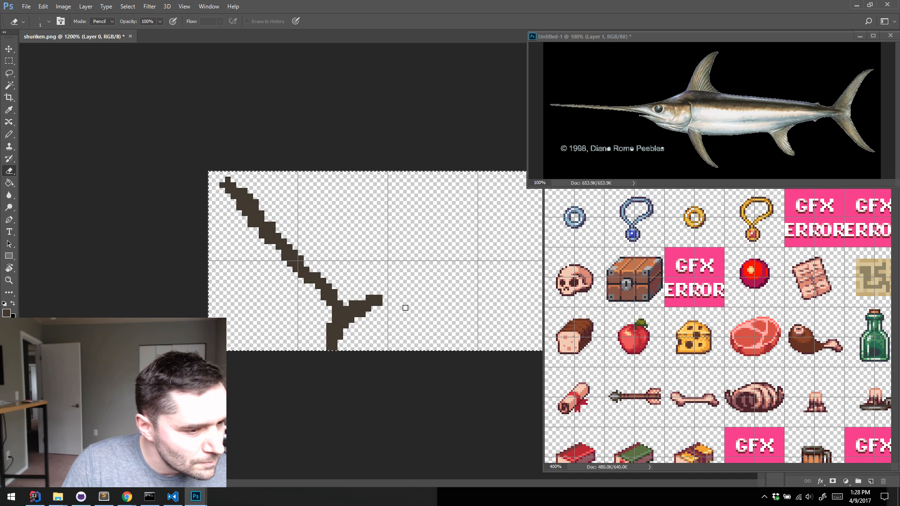
Block in the swordfish's solid brown body around the middle of the spine and join it to the tail with the Pencil
key(b)
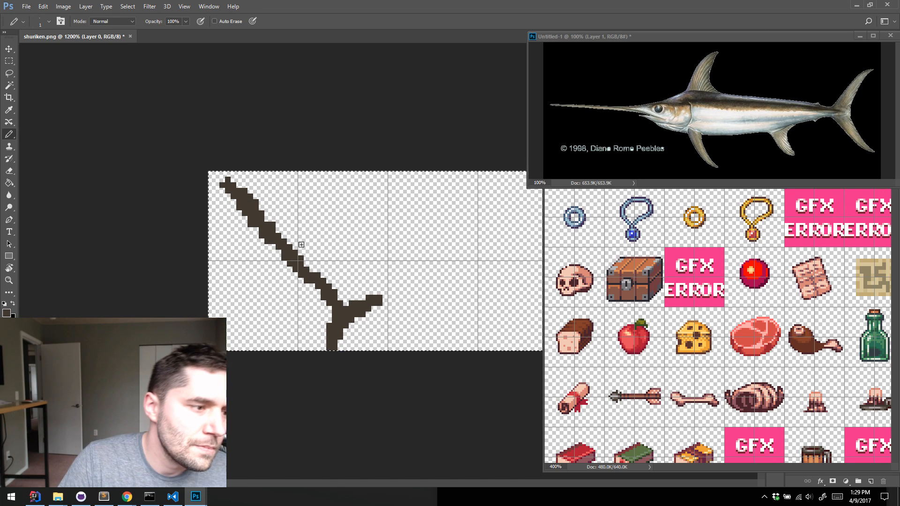
mouse_move(264, 244)
mouse_down()
mouse_move(285, 264)
mouse_move(277, 245)
mouse_move(293, 234)
mouse_move(292, 266)
mouse_move(324, 297)
mouse_move(302, 238)
mouse_move(282, 226)
mouse_move(285, 238)
mouse_move(264, 240)
mouse_move(262, 231)
mouse_move(261, 245)
mouse_move(261, 228)
mouse_move(301, 243)
mouse_move(271, 223)
mouse_move(319, 263)
mouse_move(316, 254)
mouse_move(299, 270)
mouse_move(269, 247)
mouse_move(302, 291)
mouse_move(274, 263)
mouse_move(333, 314)
mouse_up()
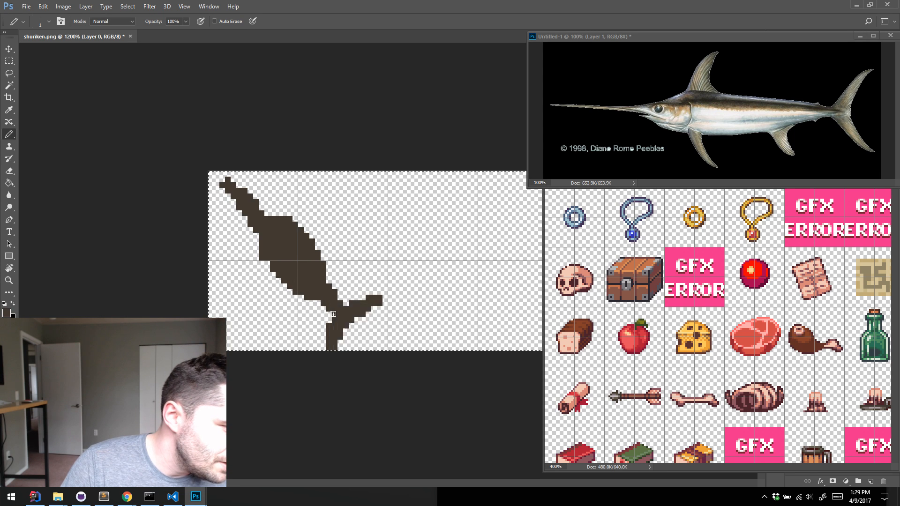
right_click(333, 315)
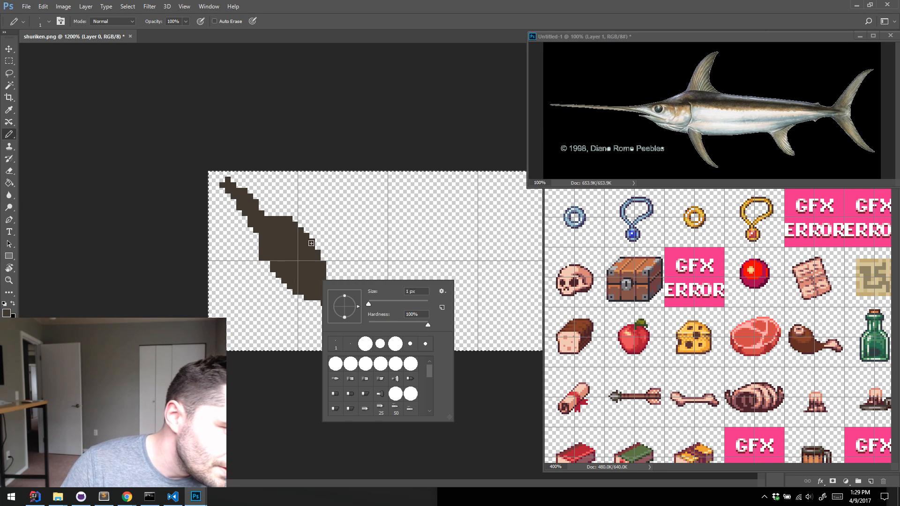
click(311, 243)
mouse_move(329, 280)
mouse_down()
mouse_move(334, 319)
mouse_move(330, 321)
mouse_up()
click(340, 292)
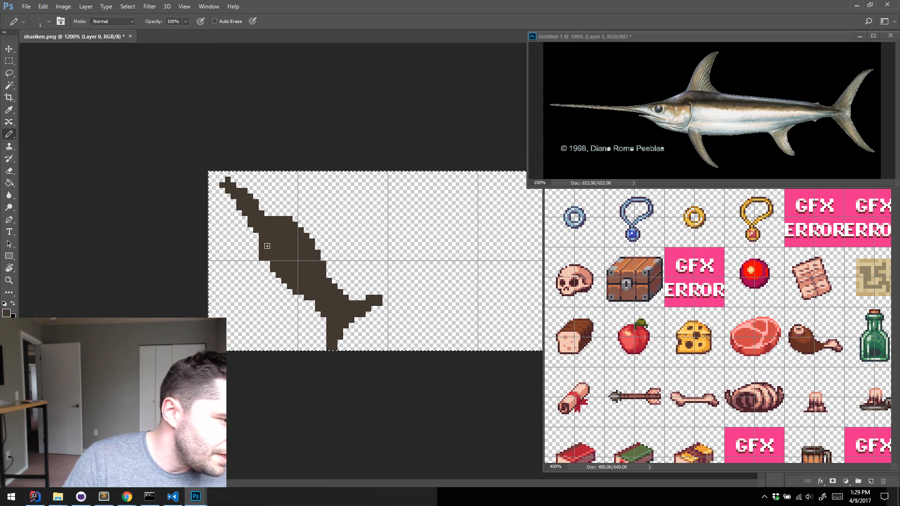
Widen the body along the belly and back, and taper the bill into the head using the Pencil and Eraser
drag(272, 275, 301, 297)
drag(267, 264, 285, 284)
click(328, 269)
drag(305, 231, 334, 280)
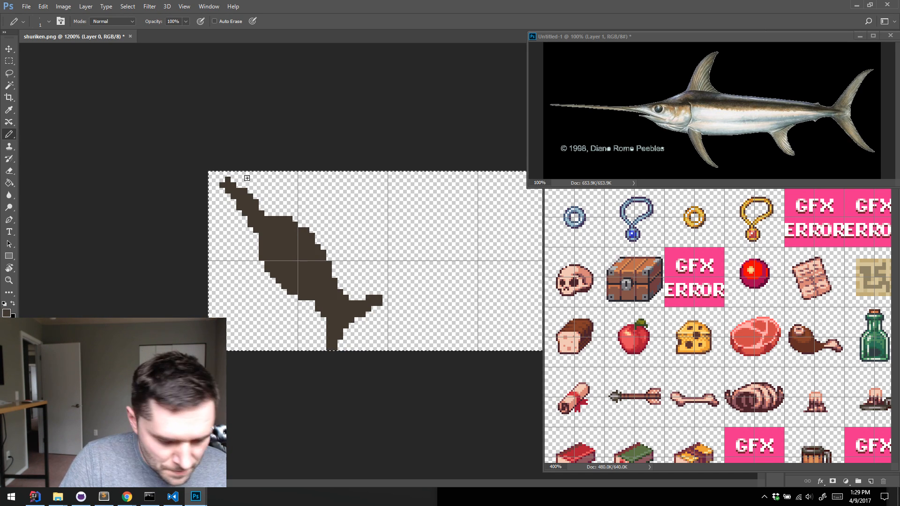
key(e)
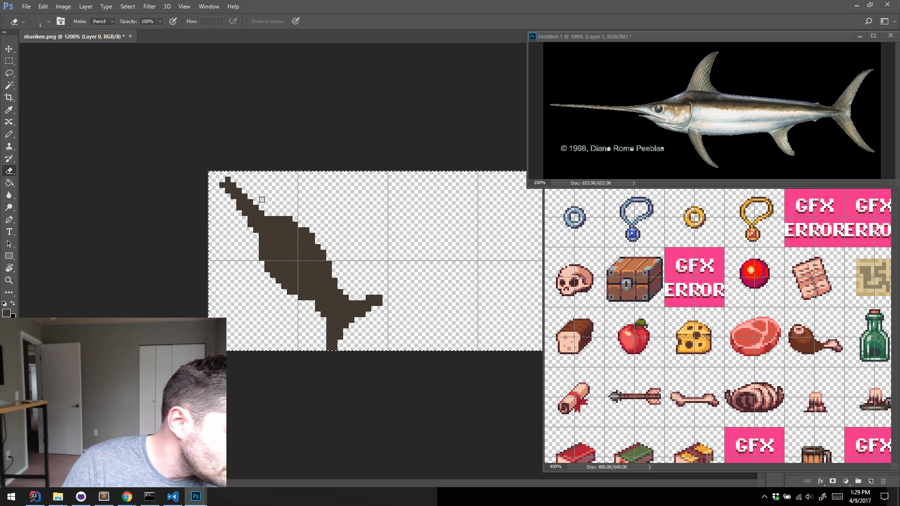
key(b)
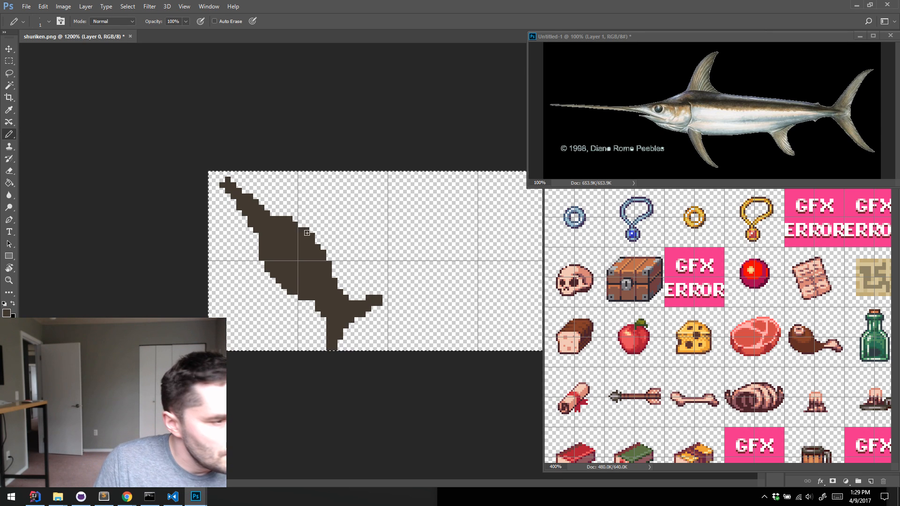
Draw a curved dorsal fin on the swordfish's back and two smaller fins along its belly
mouse_move(306, 233)
mouse_down()
mouse_move(335, 217)
mouse_move(296, 236)
mouse_move(338, 219)
mouse_move(312, 241)
mouse_move(326, 234)
mouse_move(311, 240)
mouse_move(310, 228)
mouse_move(333, 214)
mouse_move(312, 227)
mouse_move(345, 216)
mouse_up()
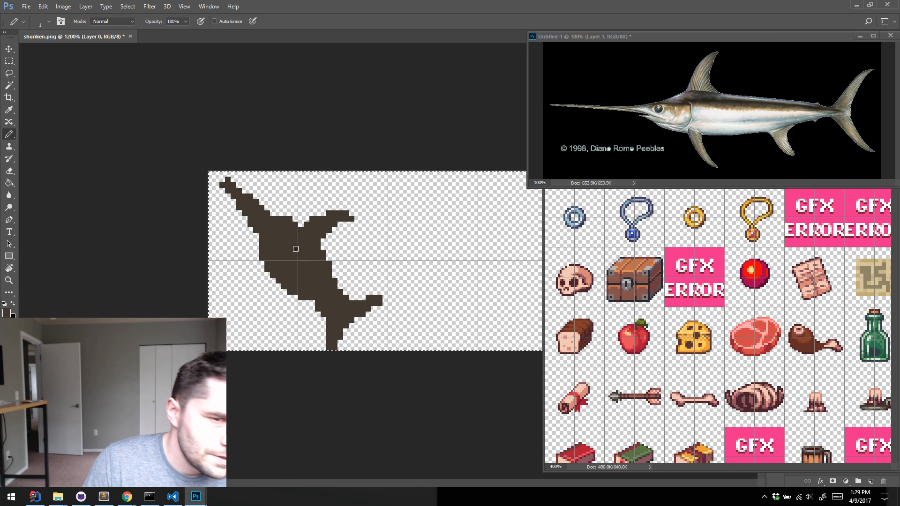
mouse_move(251, 274)
mouse_down()
mouse_move(270, 260)
mouse_move(245, 289)
mouse_move(299, 252)
mouse_move(245, 291)
mouse_move(272, 258)
mouse_up()
mouse_move(297, 309)
mouse_down()
mouse_move(309, 302)
mouse_move(290, 303)
mouse_move(307, 303)
mouse_up()
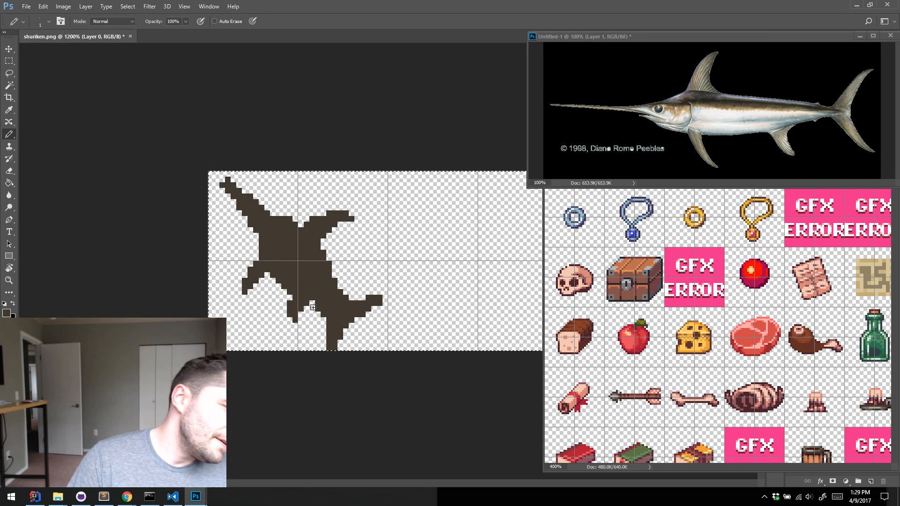
drag(313, 307, 316, 312)
Reshape both lobes of the swordfish's forked tail into tapered, backward-curving points with the Eraser and Pencil
key(e)
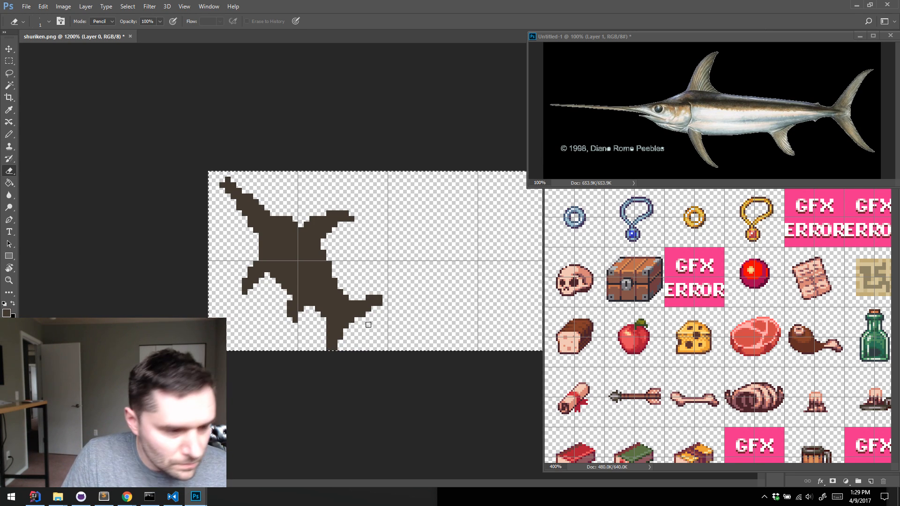
key(b)
key(e)
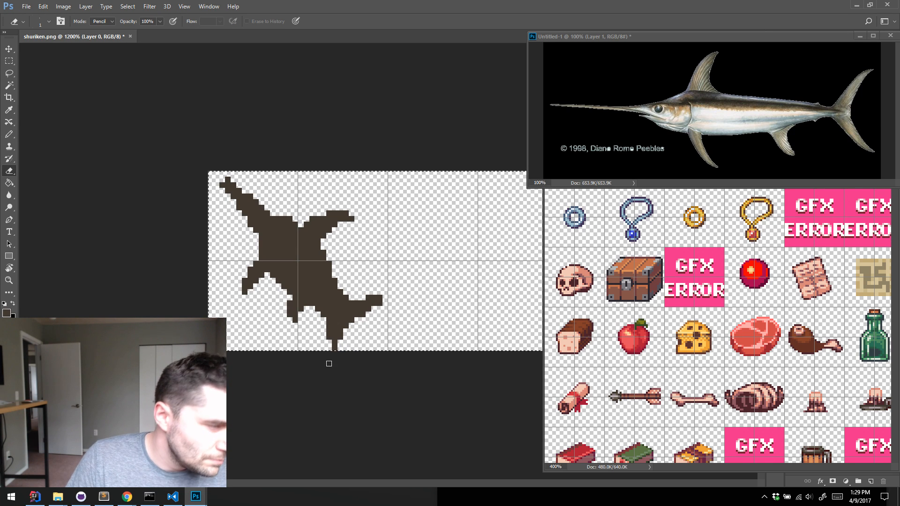
key(b)
key(e)
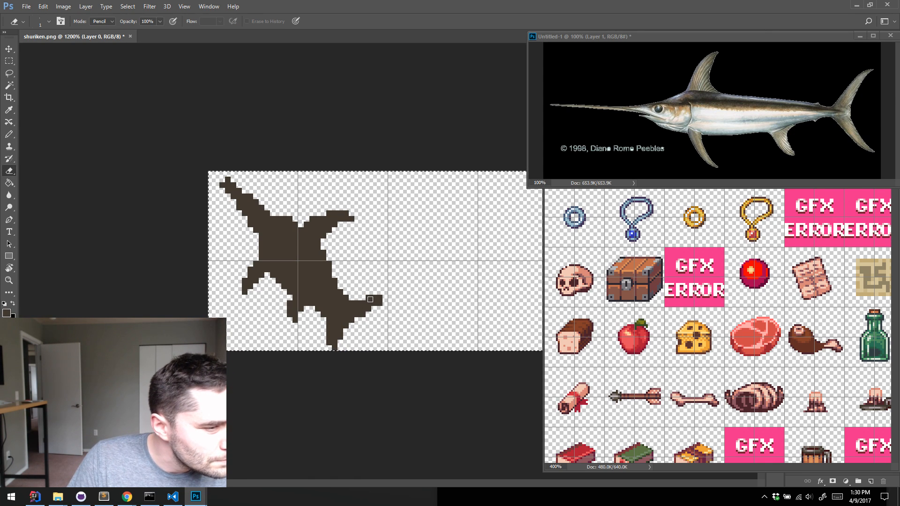
drag(370, 298, 382, 298)
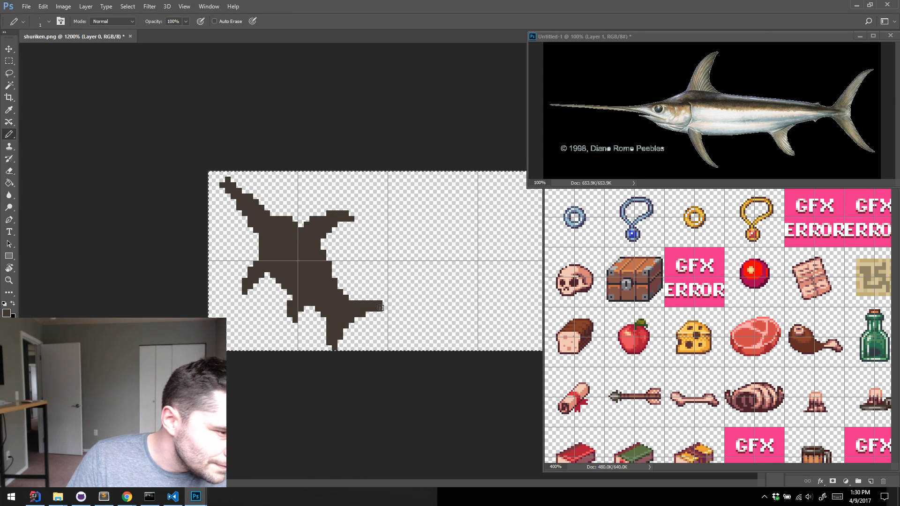
key(b)
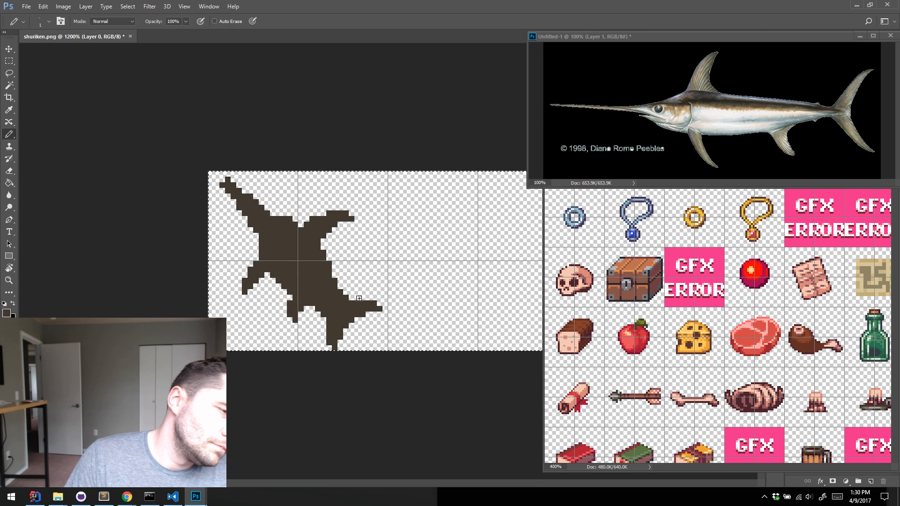
drag(357, 301, 370, 296)
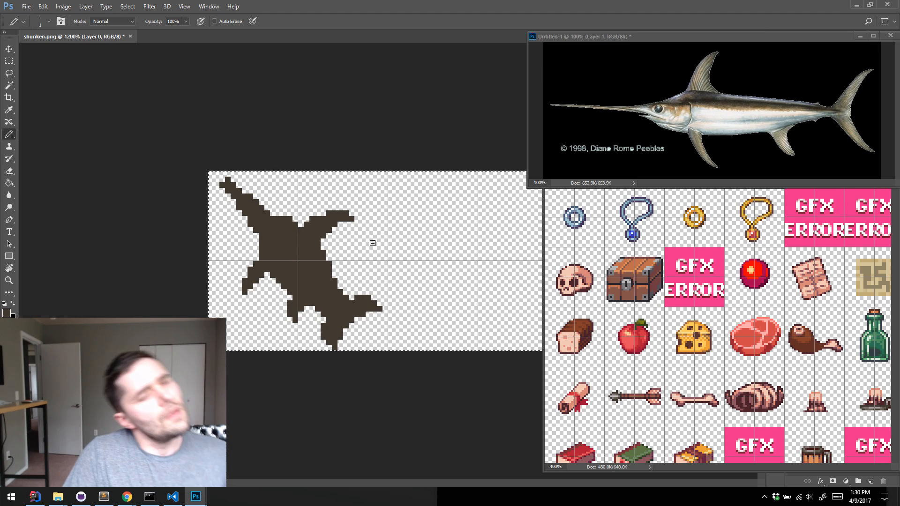
Trim the bill's tip and fill in the head with a smooth slope from bill to back using the Eraser and Pencil
key(e)
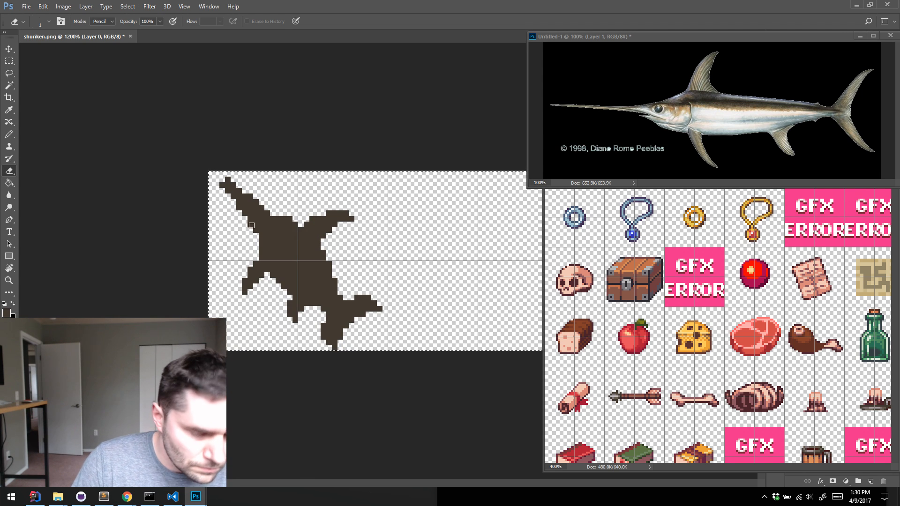
key(b)
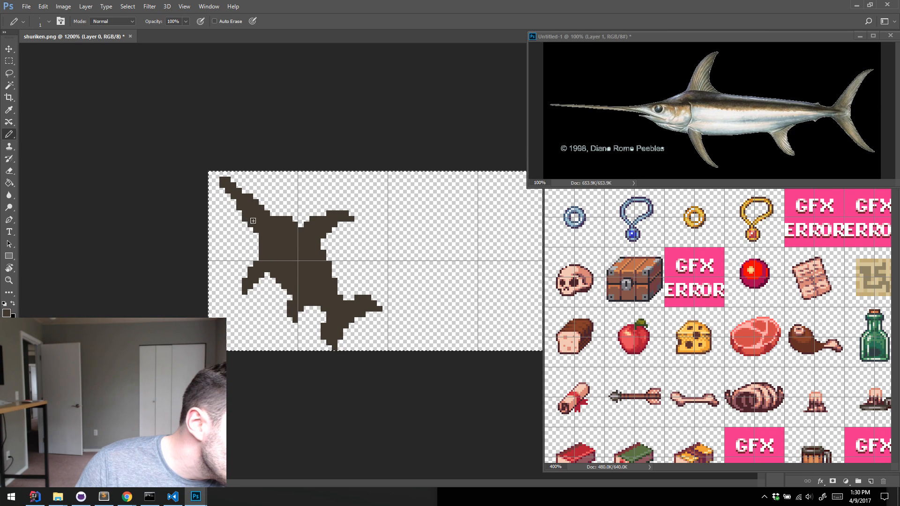
drag(264, 208, 274, 229)
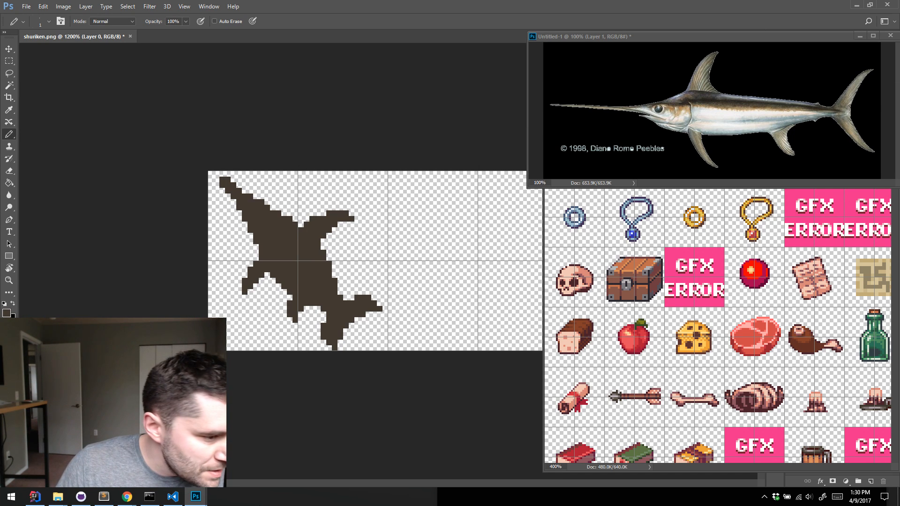
Switch to Chrome and look through the swordfish image results for body shape and fin references, and return to Photoshop
click(127, 496)
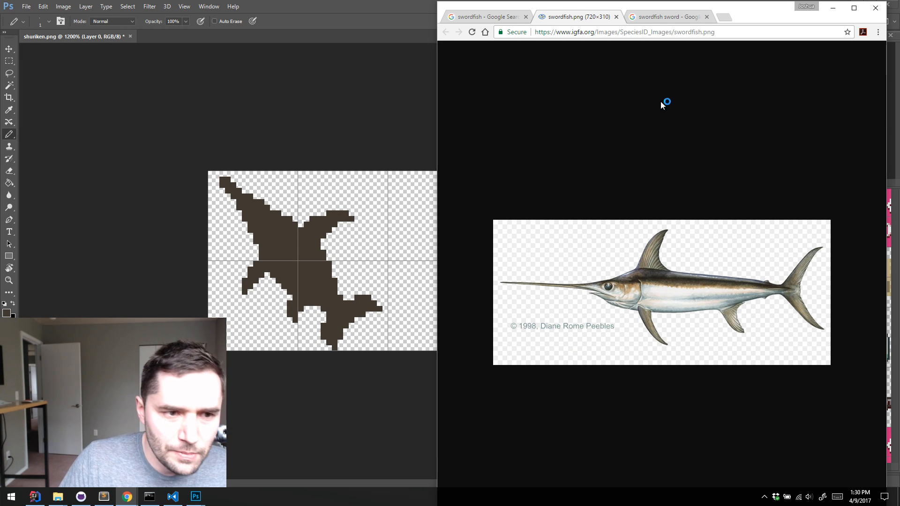
click(485, 17)
scroll(695, 165, up, 3)
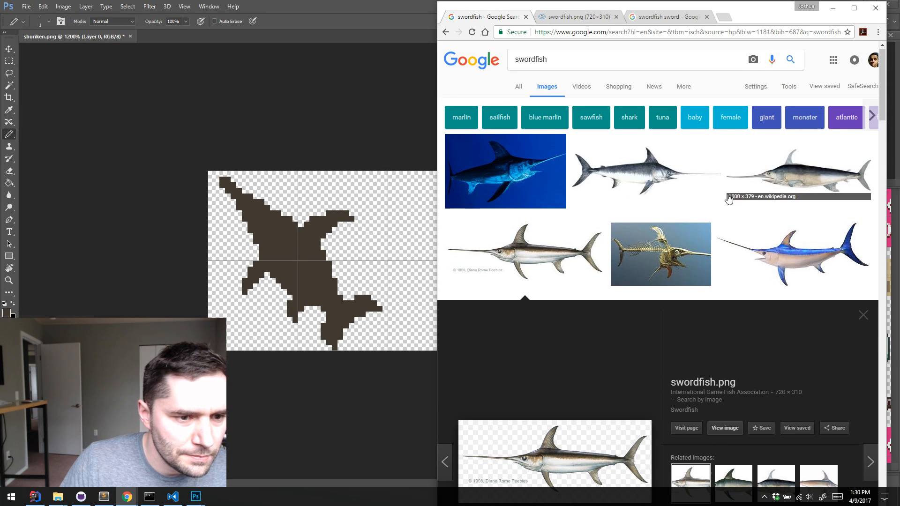
scroll(680, 196, down, 10)
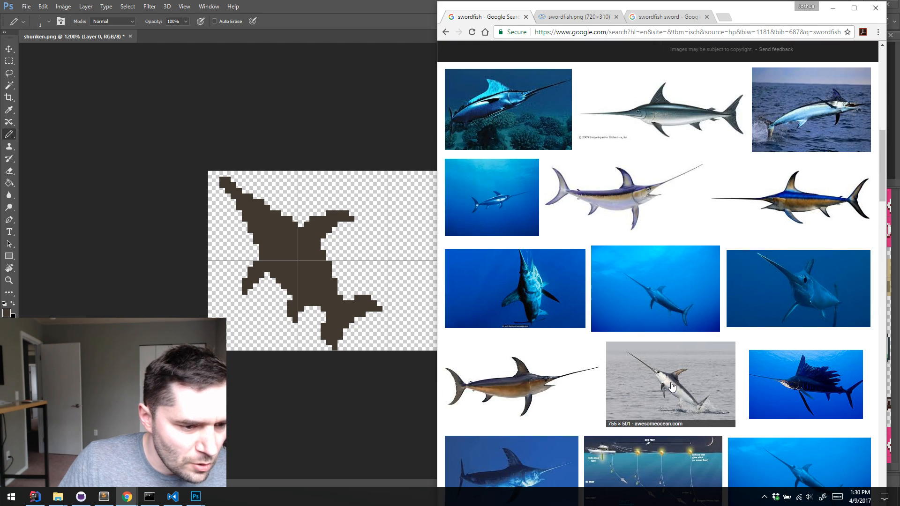
scroll(539, 281, down, 3)
scroll(537, 266, down, 3)
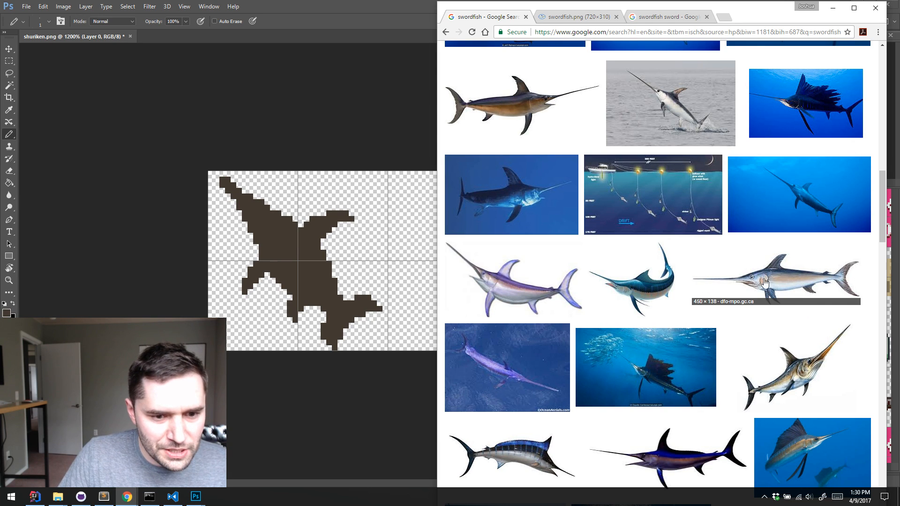
scroll(763, 231, down, 5)
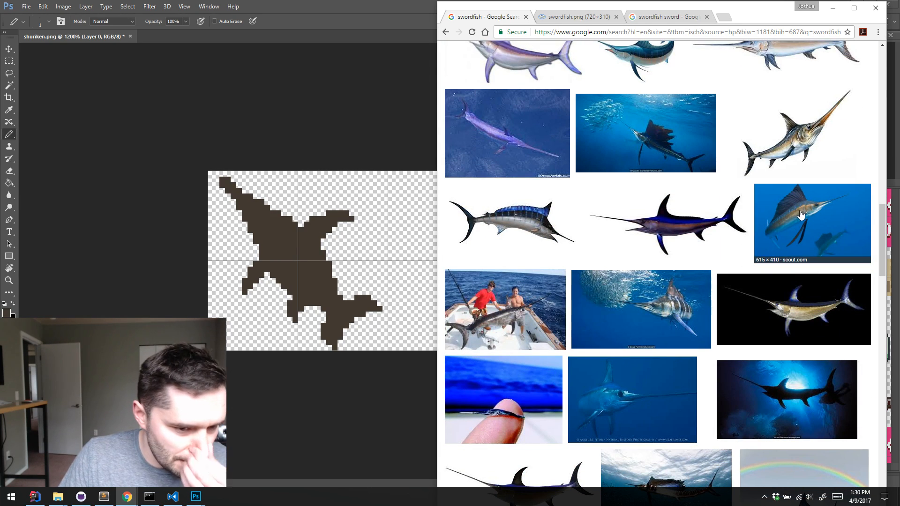
scroll(798, 182, up, 2)
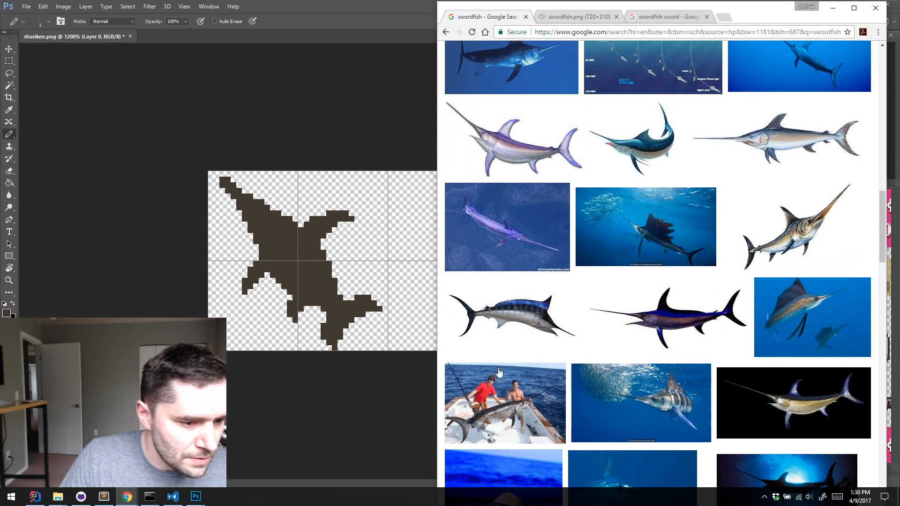
scroll(506, 386, down, 3)
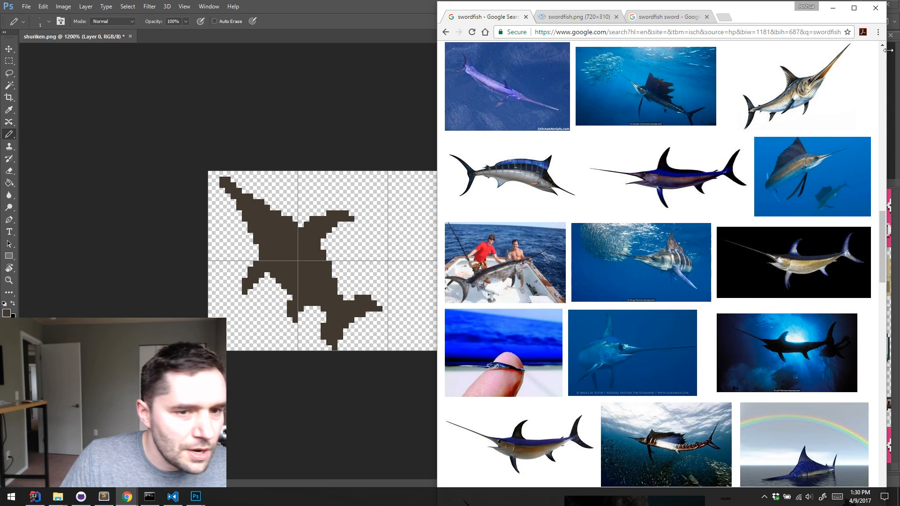
click(832, 8)
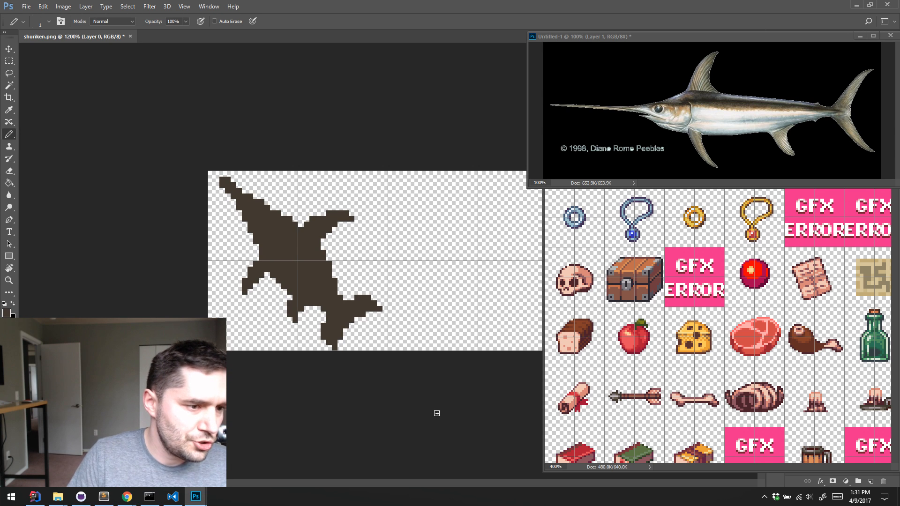
Rearrange the floating items.png and swordfish reference windows and narrow items.png so that the swordfish drawing stays uncovered
drag(738, 38, 641, 207)
drag(798, 38, 654, 188)
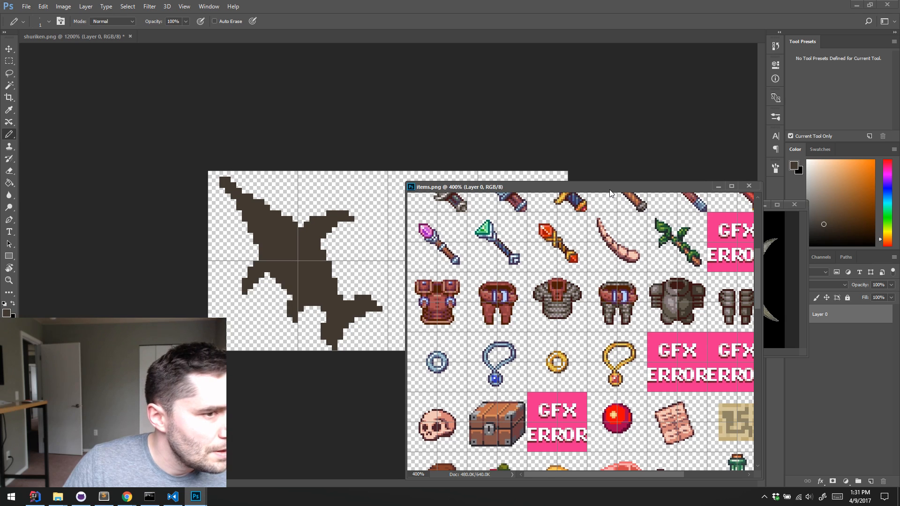
drag(610, 192, 224, 196)
drag(375, 187, 319, 218)
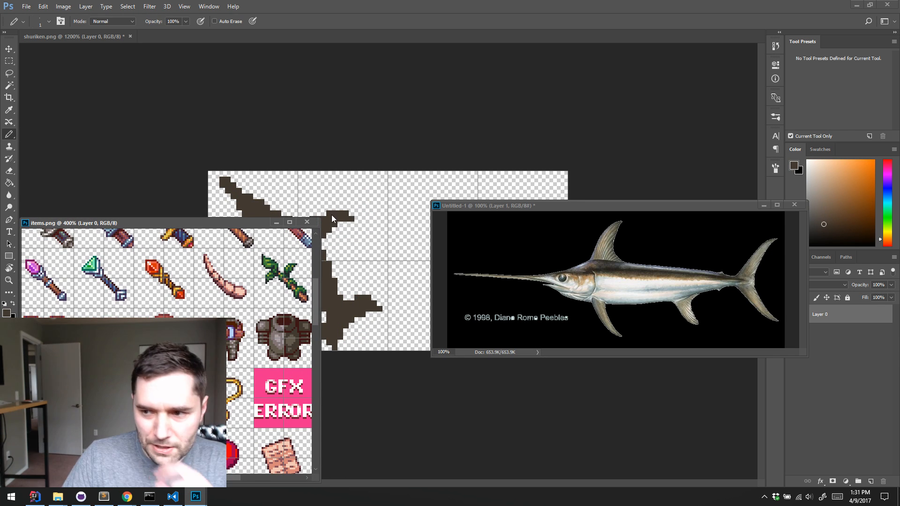
drag(609, 205, 597, 63)
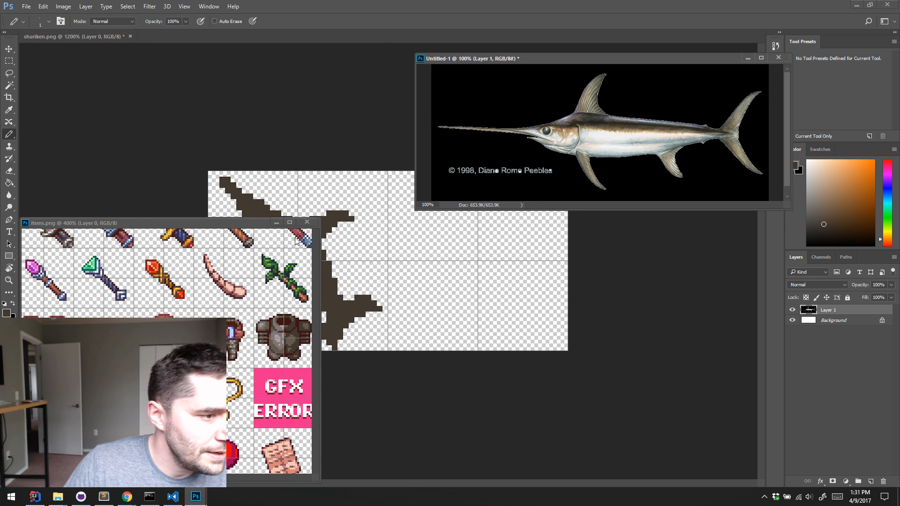
drag(320, 261, 209, 261)
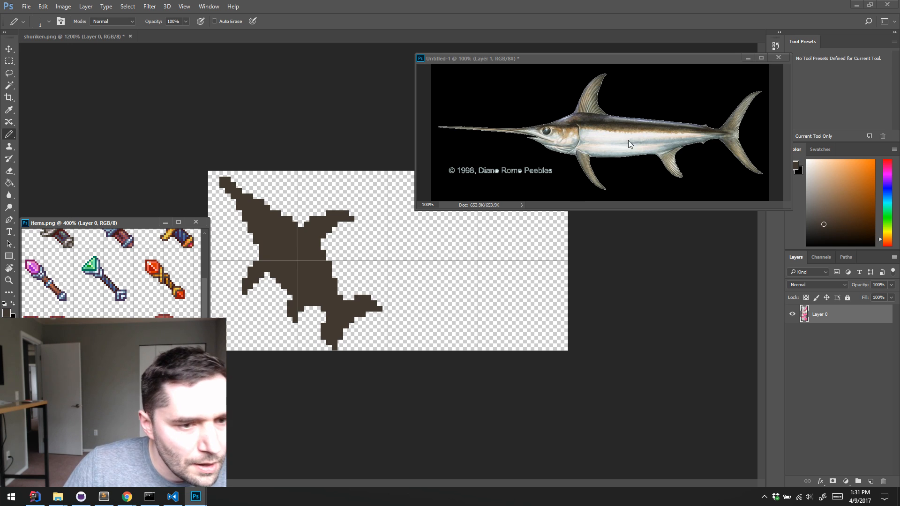
Load the swordfish silhouette of Layer 0 as a selection, add a new layer above it, and hide the selection outline
click(710, 272)
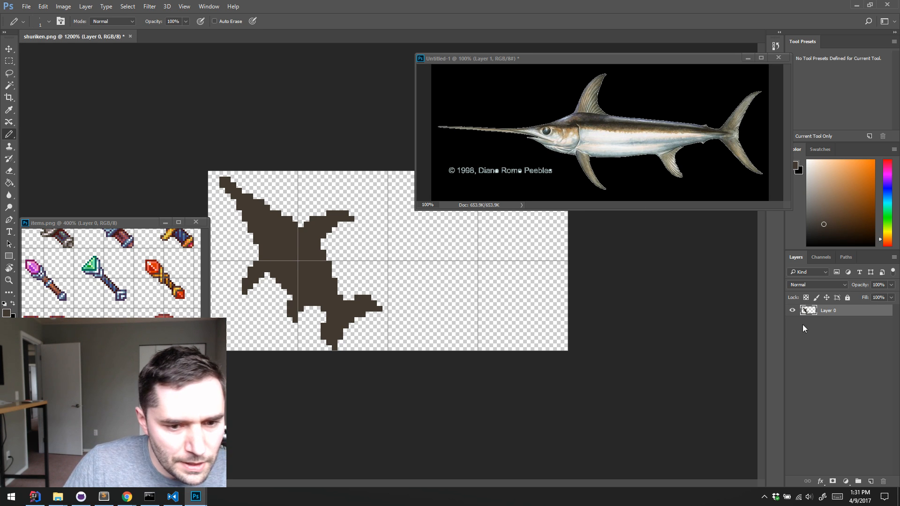
ctrl+click(806, 311)
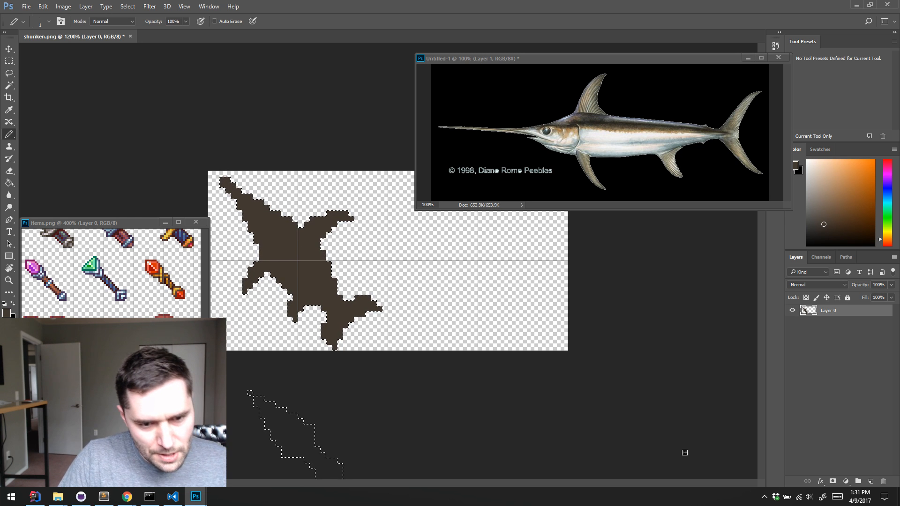
click(870, 481)
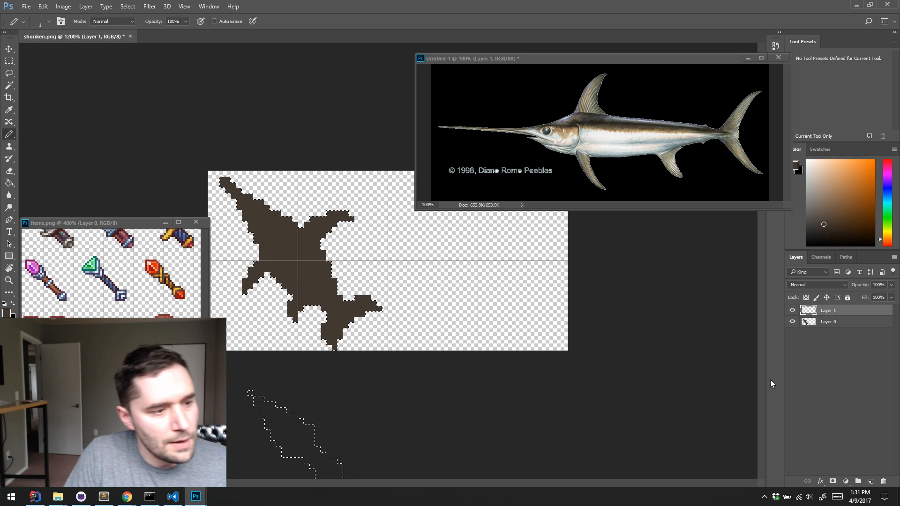
key(ctrl+d)
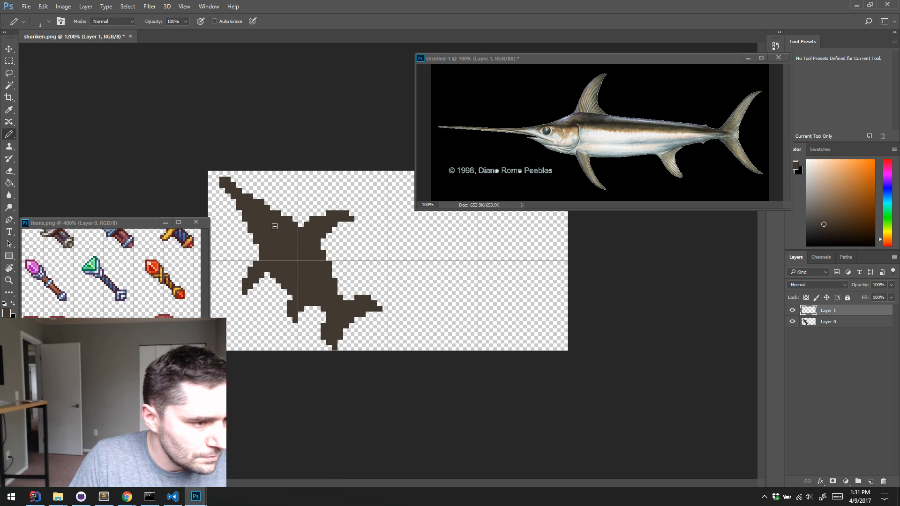
key(ctrl+z)
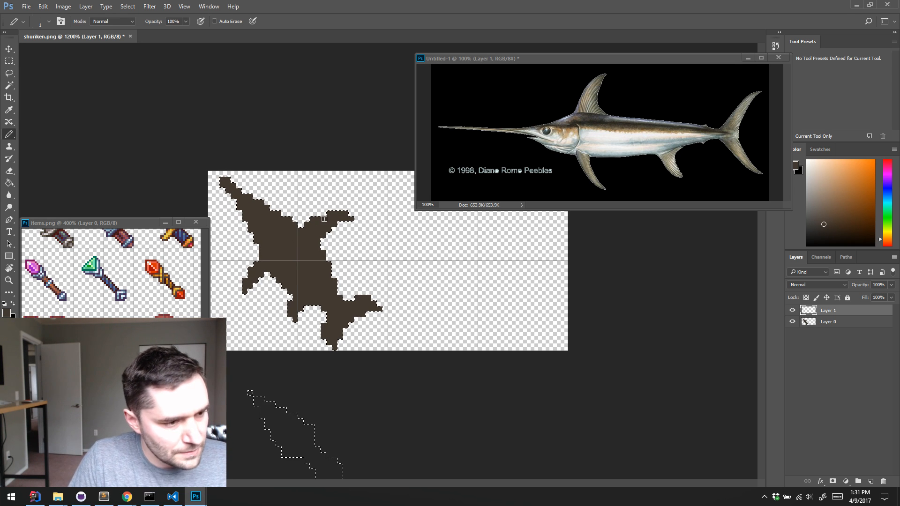
key(ctrl+h)
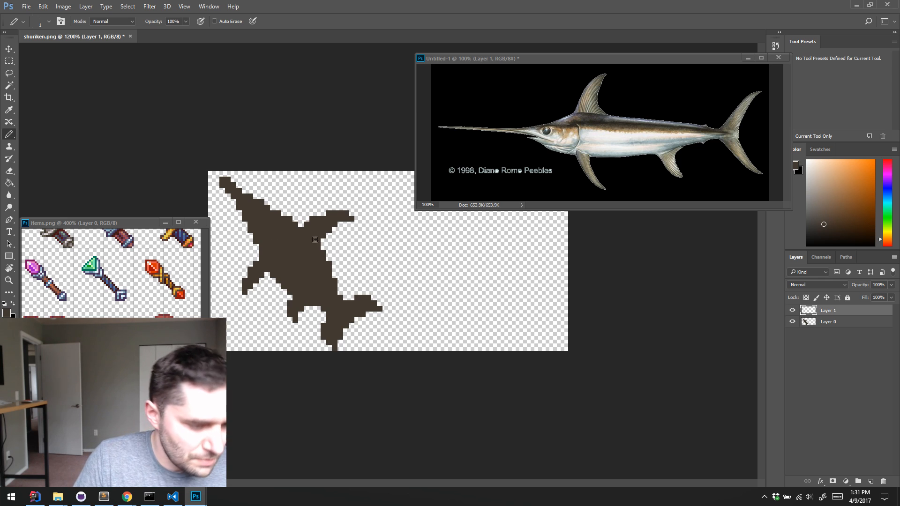
Undo the trial stroke on the body and sample a pale peach colour from the sprites in items.png
mouse_move(329, 274)
mouse_down()
mouse_move(328, 323)
mouse_move(296, 306)
mouse_up()
key(ctrl+z)
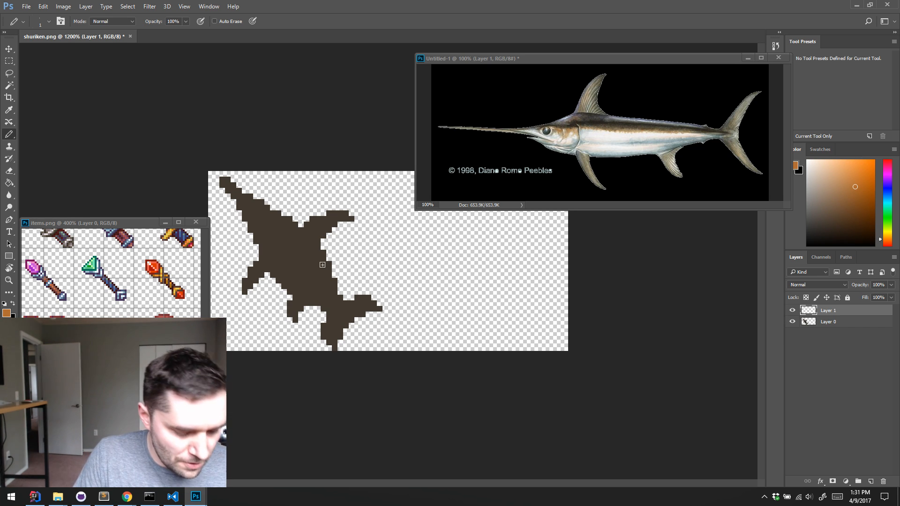
click(152, 308)
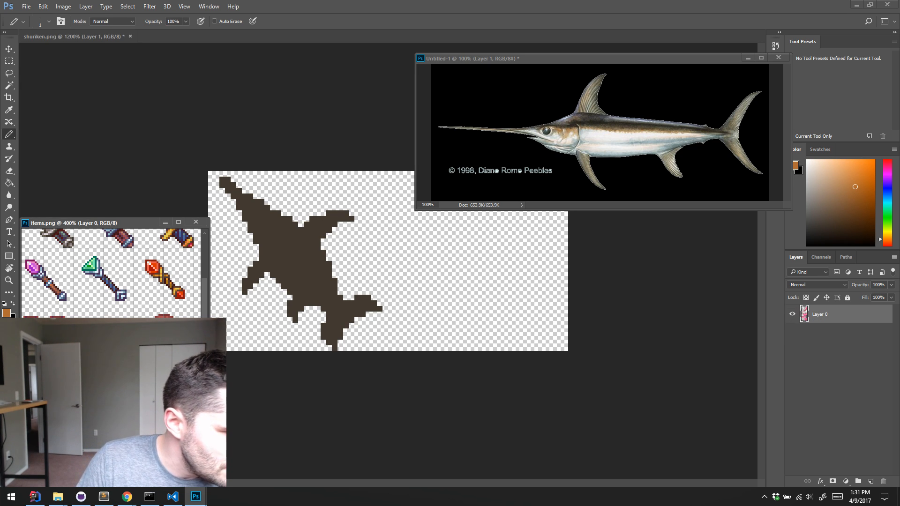
drag(147, 336, 154, 307)
scroll(154, 307, down, 8)
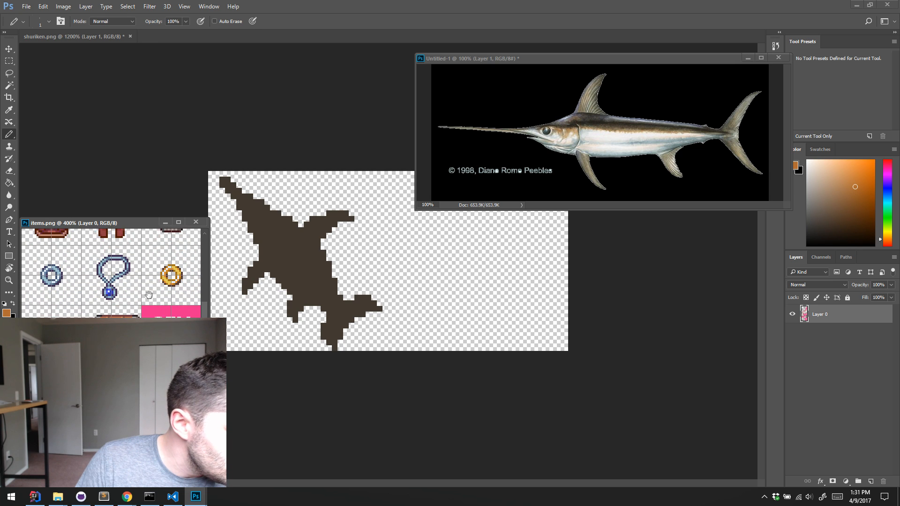
scroll(142, 310, down, 6)
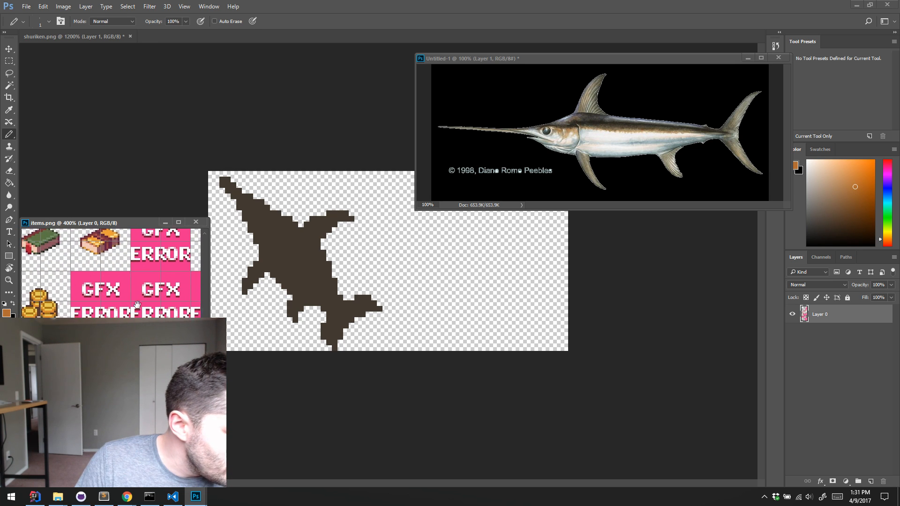
alt+click(134, 336)
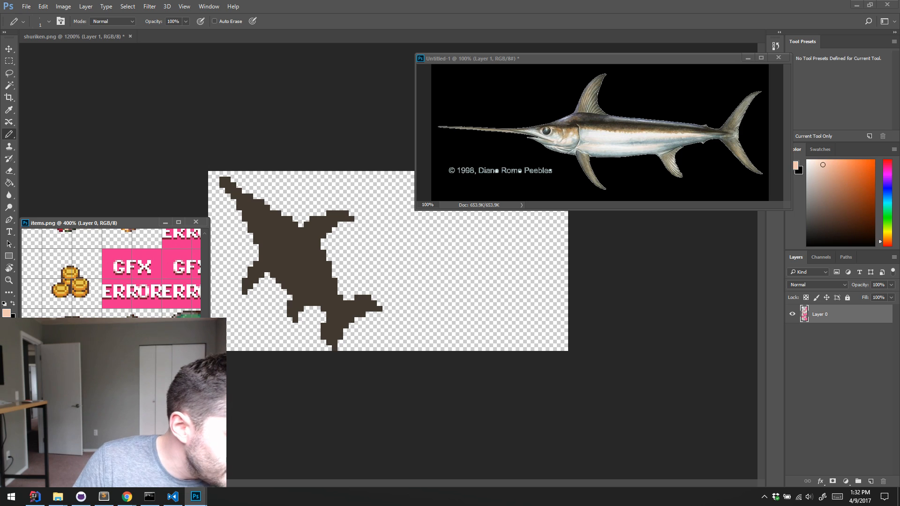
Paint a pale peach belly along the swordfish's underside on the new layer, from the base of the bill to the tail
click(249, 234)
mouse_move(261, 213)
mouse_down()
mouse_move(285, 276)
mouse_move(331, 311)
mouse_up()
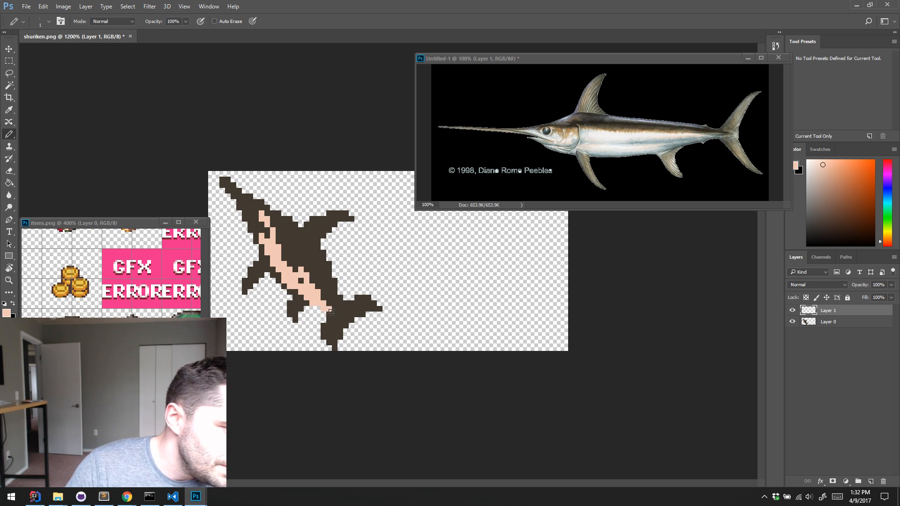
drag(306, 275, 280, 252)
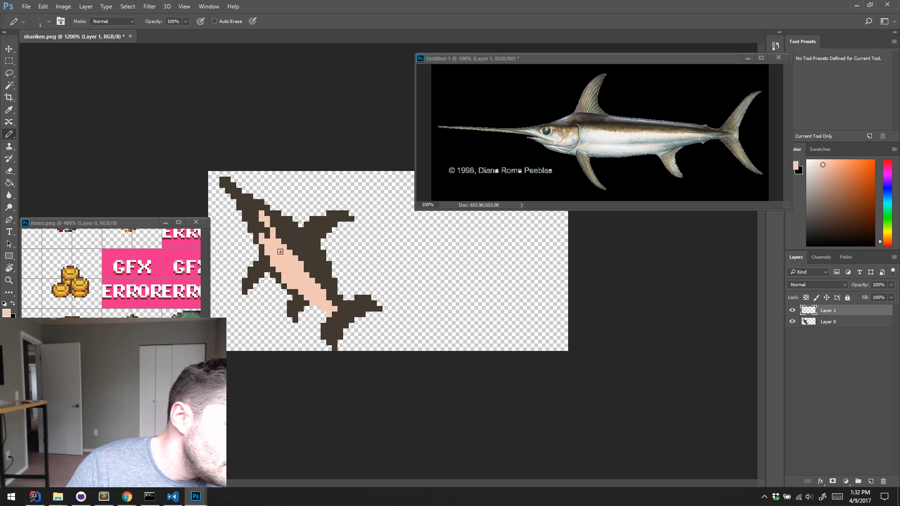
right_click(249, 213)
right_click(188, 182)
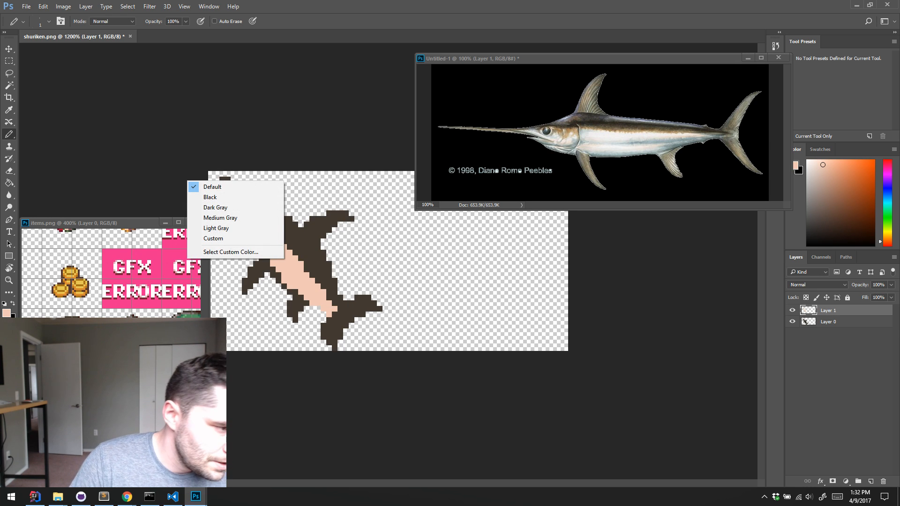
Sample a slate blue from the sword sprites in items.png and paint the swordfish's back, dorsal fin and tail with it
click(140, 269)
scroll(140, 269, up, 10)
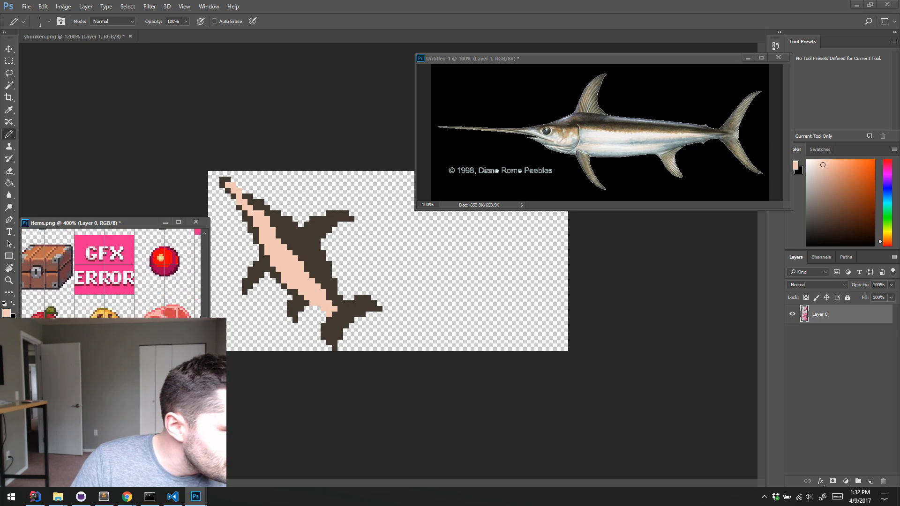
drag(174, 262, 84, 346)
drag(93, 262, 169, 347)
drag(124, 253, 132, 290)
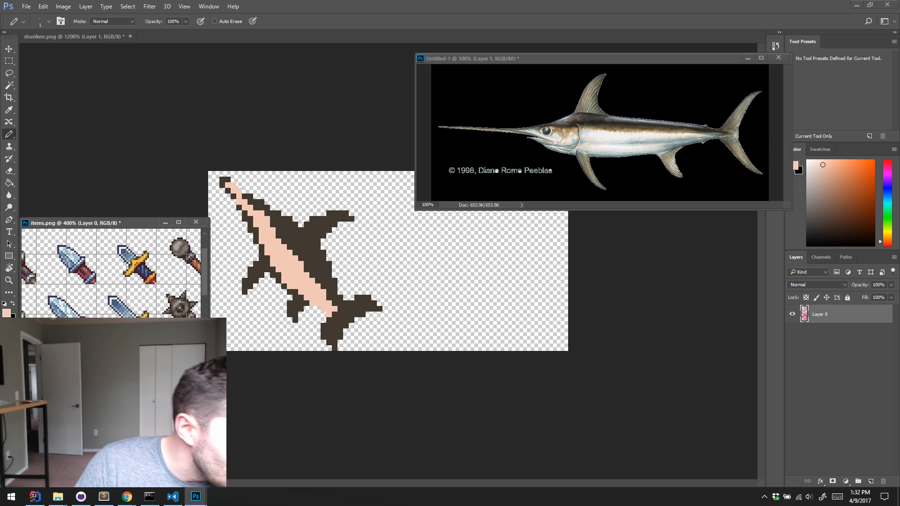
alt+click(115, 300)
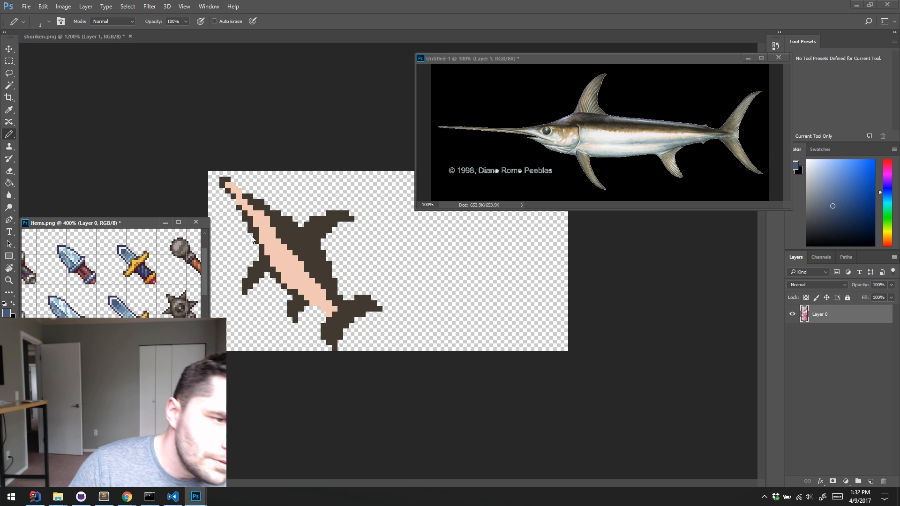
mouse_move(305, 258)
mouse_down()
mouse_move(315, 276)
mouse_move(274, 220)
mouse_move(326, 289)
mouse_move(315, 258)
mouse_move(294, 240)
mouse_move(305, 266)
mouse_move(274, 227)
mouse_up()
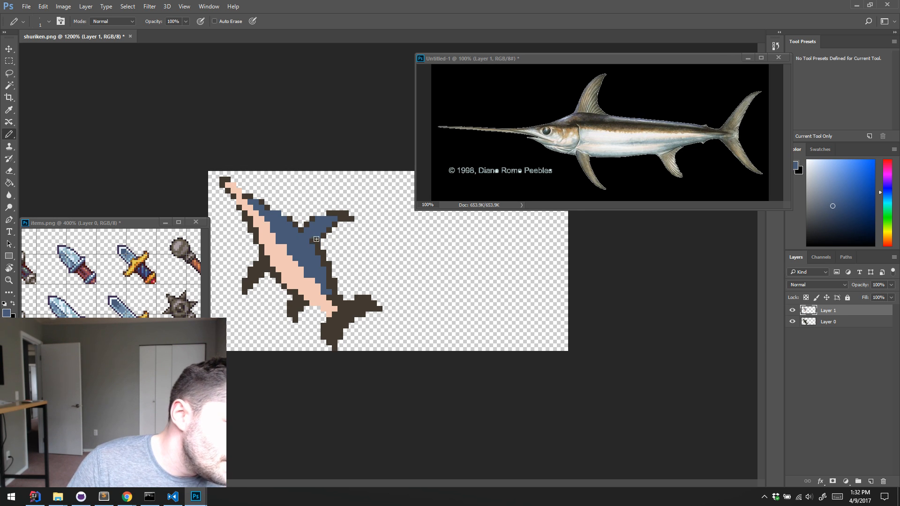
mouse_move(326, 286)
mouse_down()
mouse_move(336, 335)
mouse_move(333, 324)
mouse_move(374, 307)
mouse_up()
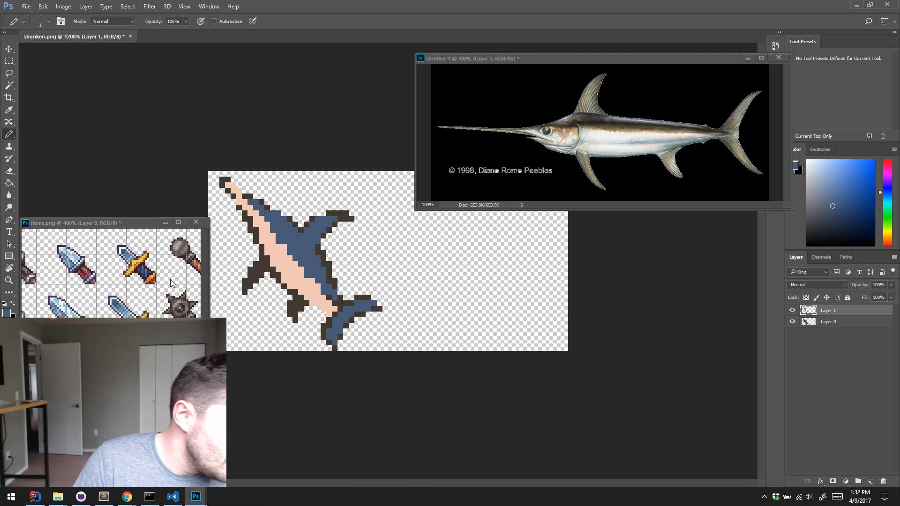
Find the mace sprite with the wooden handle in items.png, enlarge it to 3200%, and sample an orange-brown from the handle
click(118, 312)
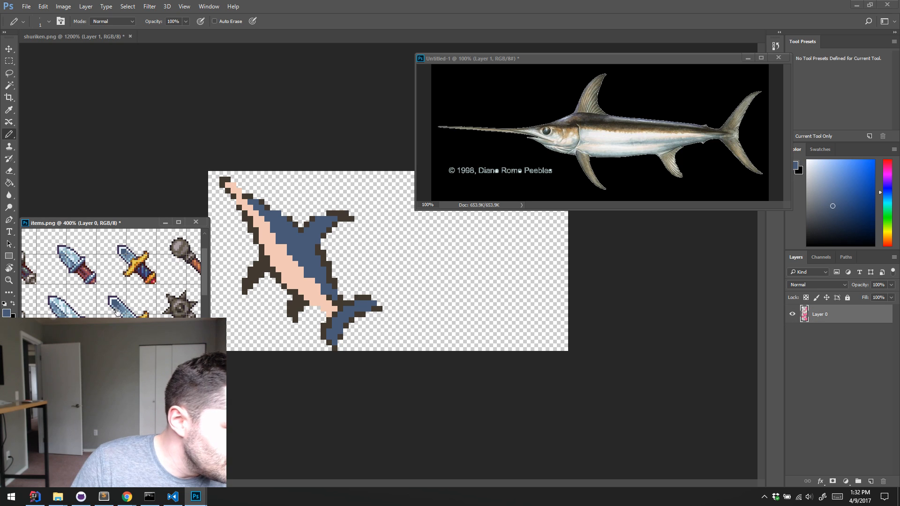
drag(166, 338, 120, 298)
drag(136, 356, 124, 300)
drag(136, 375, 186, 464)
drag(192, 246, 131, 311)
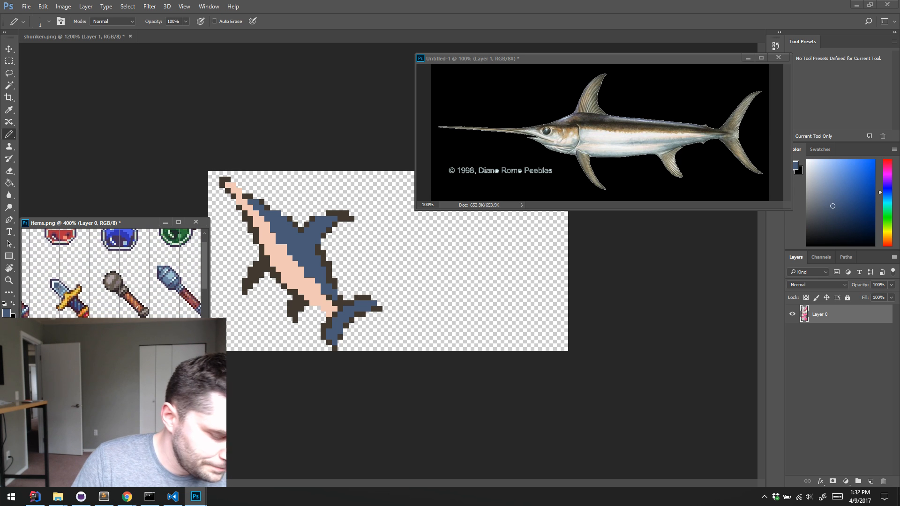
key(z)
click(143, 315)
click(135, 306)
click(134, 307)
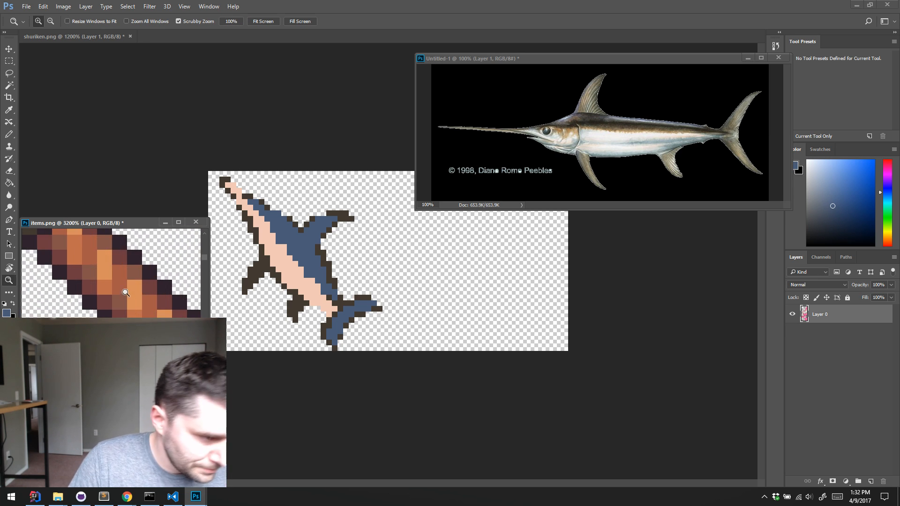
key(b)
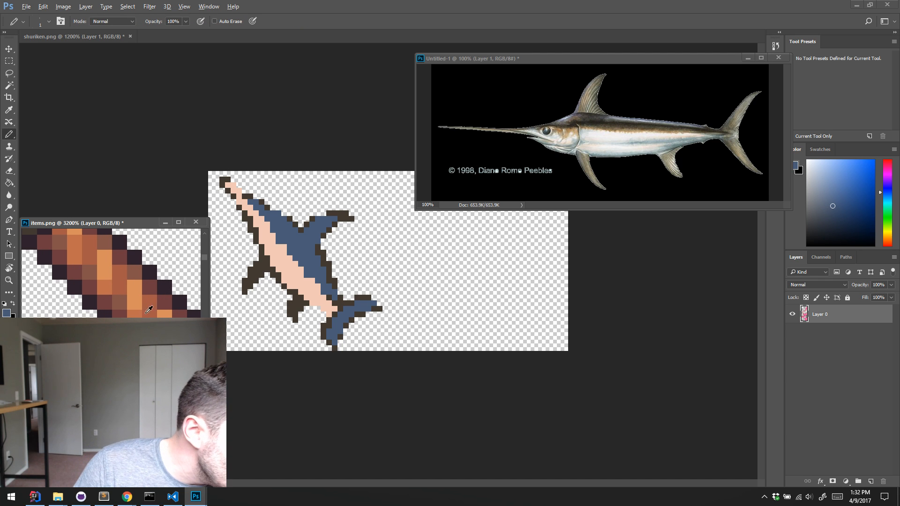
alt+click(122, 303)
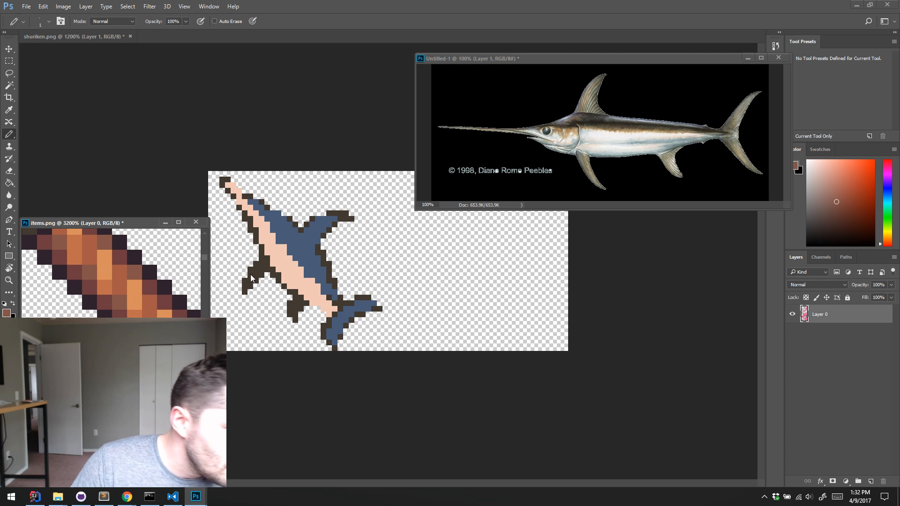
alt+click(141, 313)
Add a new layer in shuriken.png and paint an orange-brown stripe along the swordfish's side between the blue back and pale belly
click(616, 338)
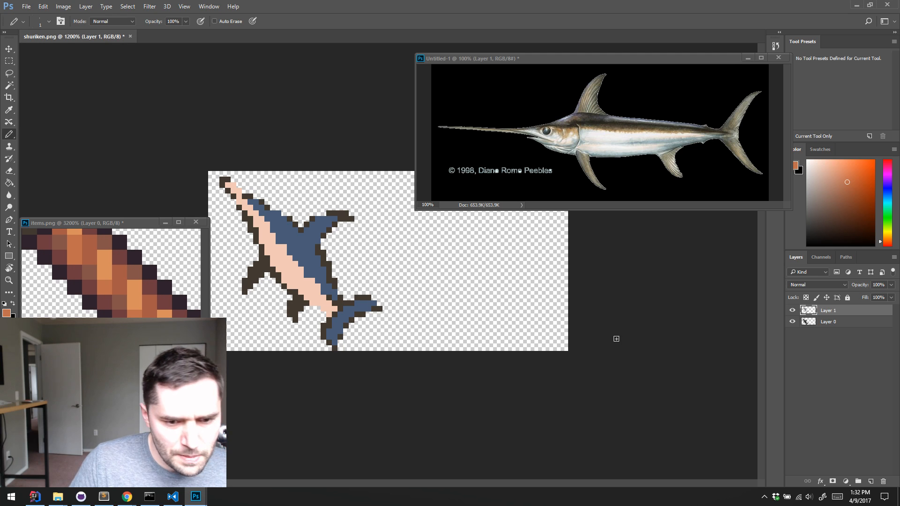
key(ctrl+alt+shift+n)
drag(251, 207, 312, 283)
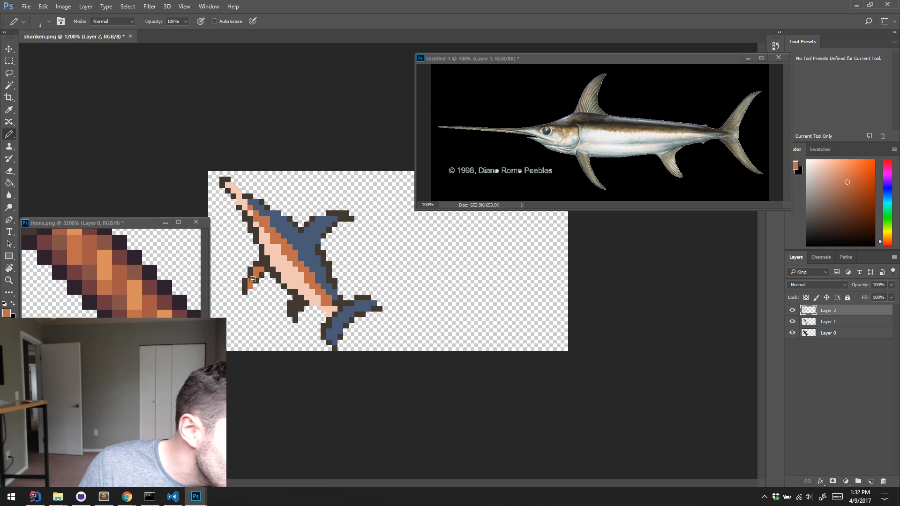
Sample the blue of the back, paint the two lower fins with it, and merge Layer 2 down into Layer 1
alt+click(308, 241)
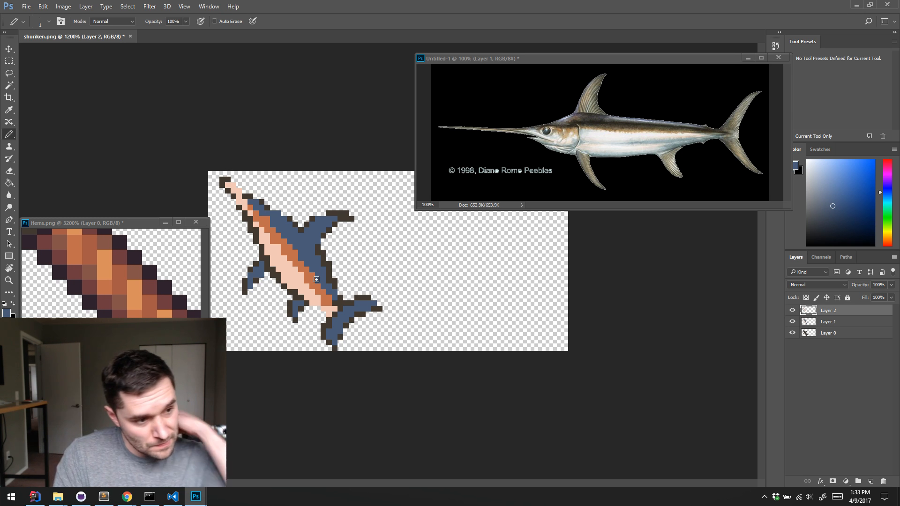
click(125, 225)
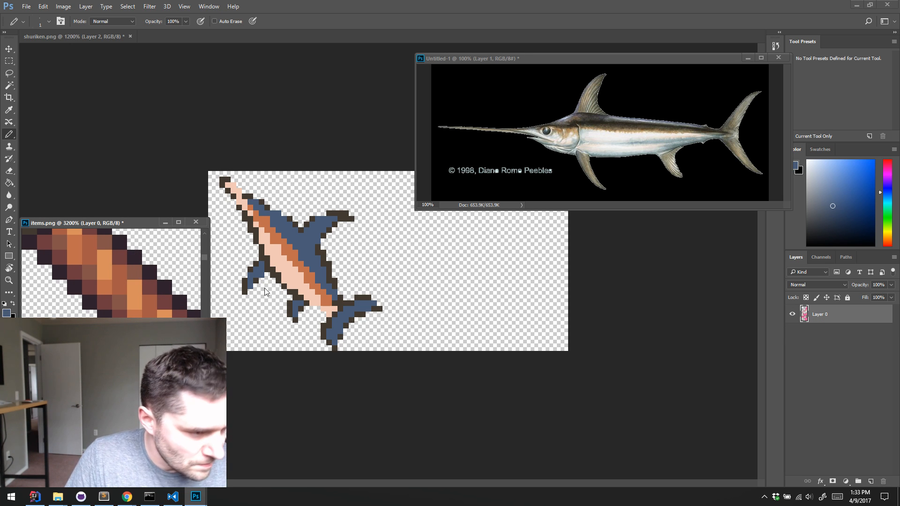
click(263, 125)
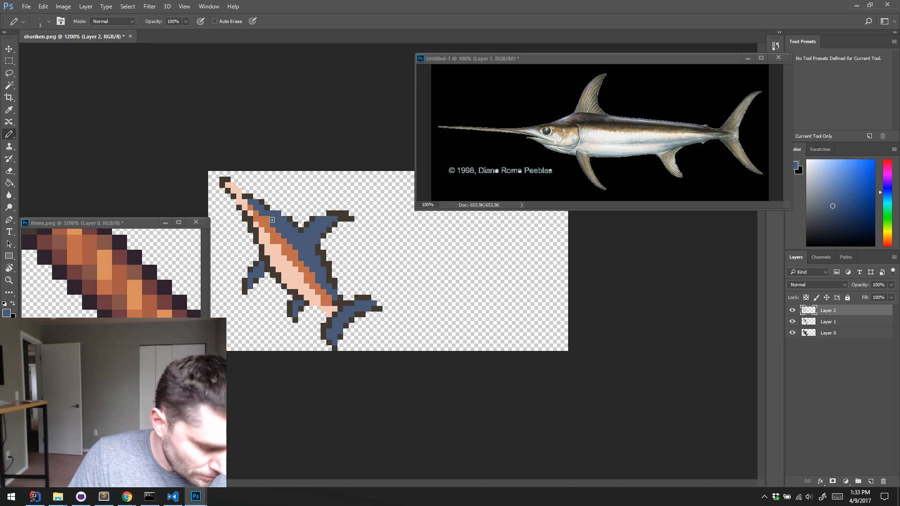
key(Delete)
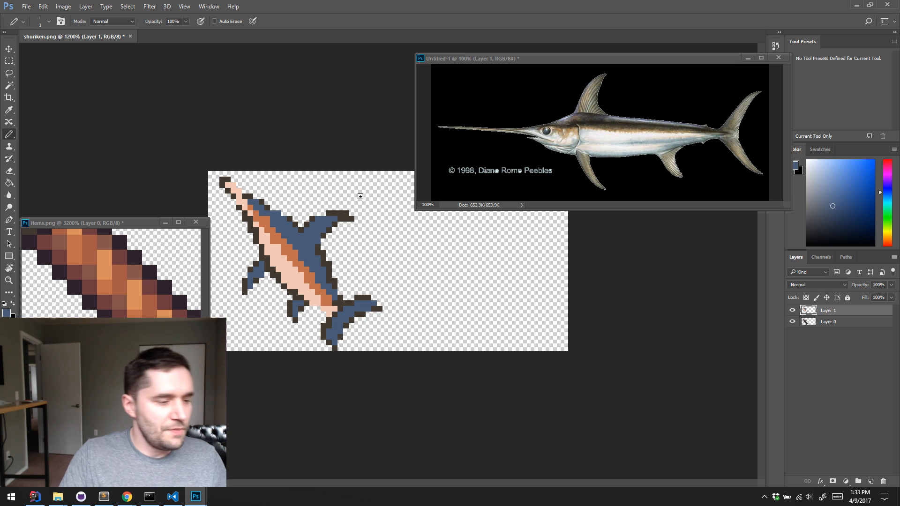
Switch to Visual Studio Code and open the base game's items.dat from the Dungeoneer assets/data folder
key(alt+Tab)
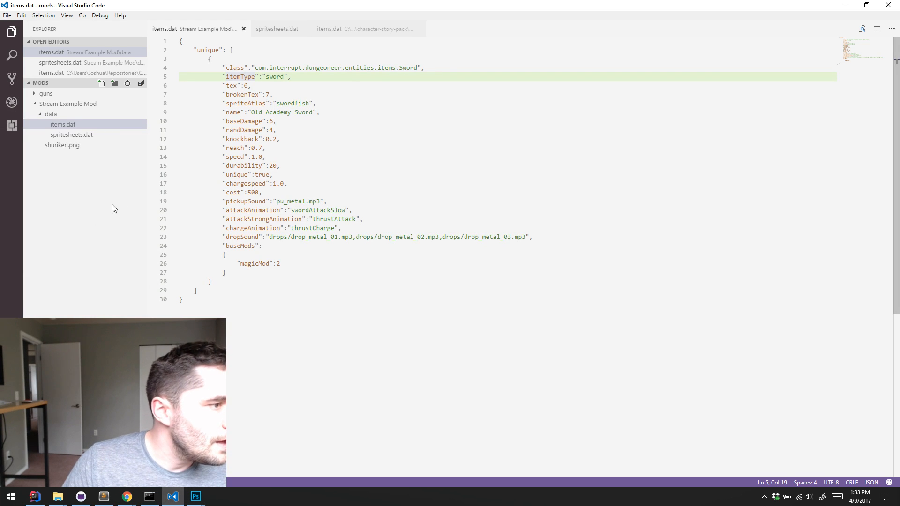
key(ctrl+o)
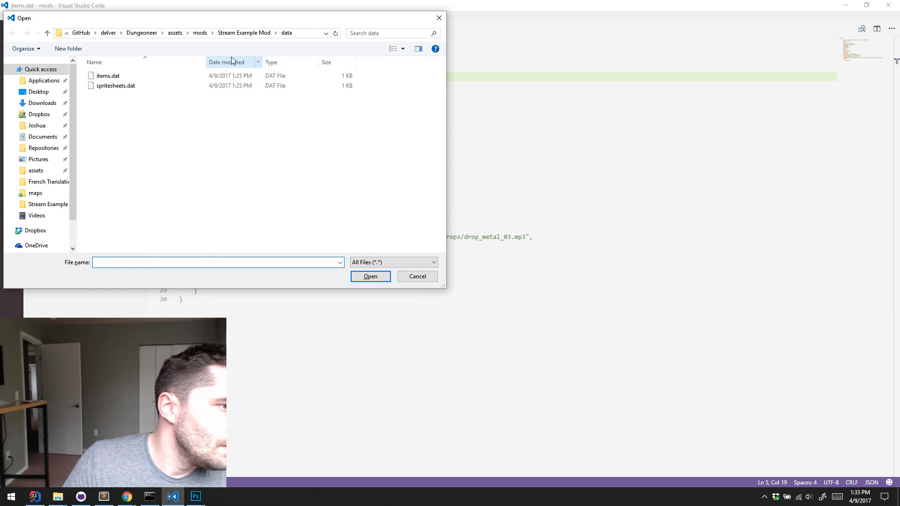
click(175, 34)
double_click(173, 101)
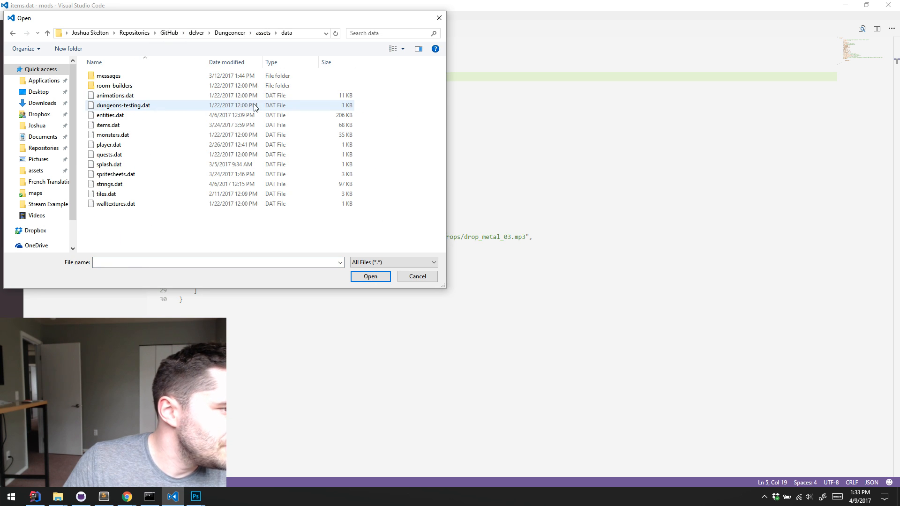
double_click(137, 128)
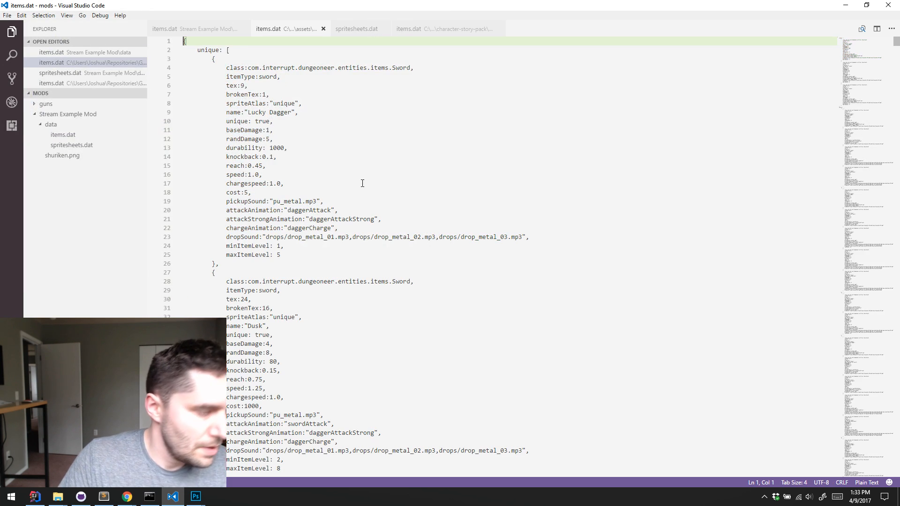
Search items.dat for "junk" and examine the decorations, junk and food categories and their entries
key(ctrl+f)
text(junk)
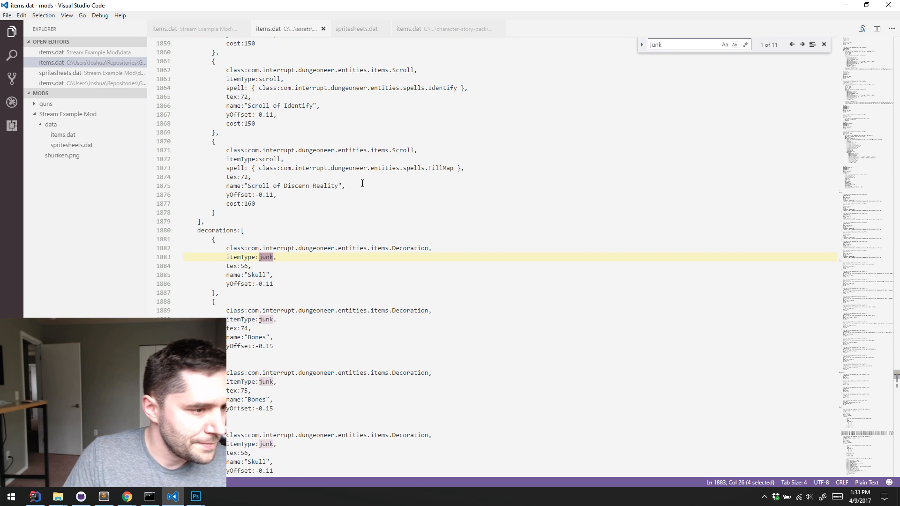
double_click(216, 231)
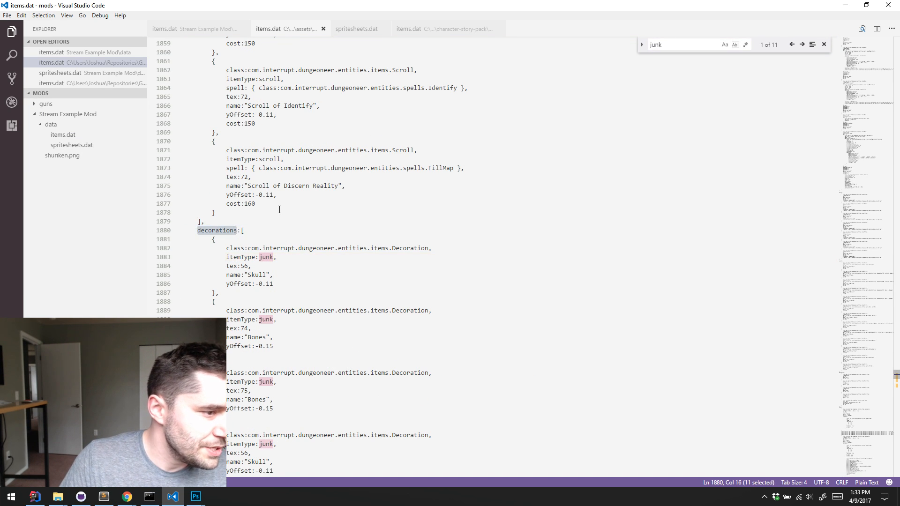
scroll(290, 207, down, 3)
scroll(329, 178, down, 10)
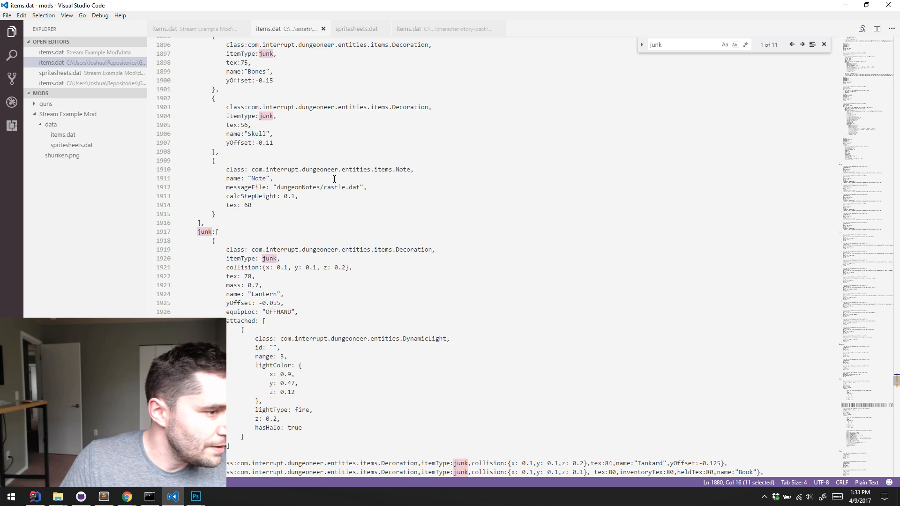
double_click(205, 161)
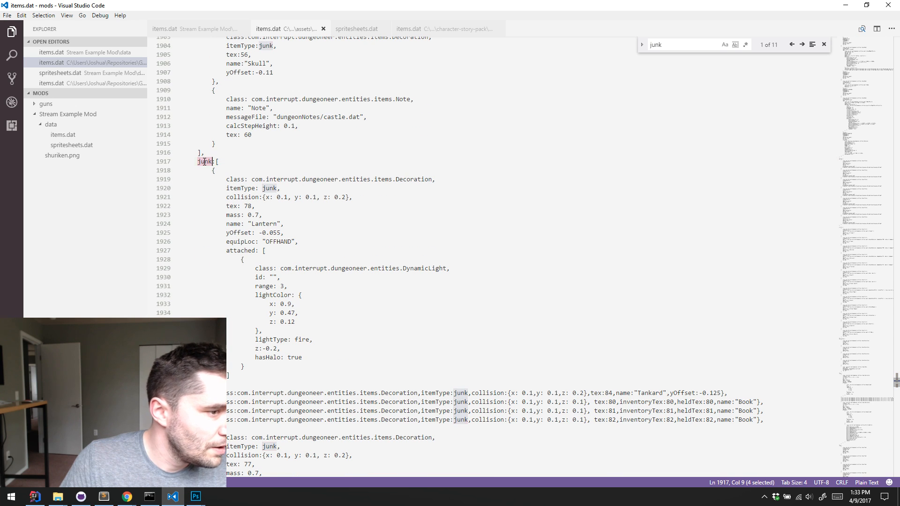
scroll(208, 167, down, 13)
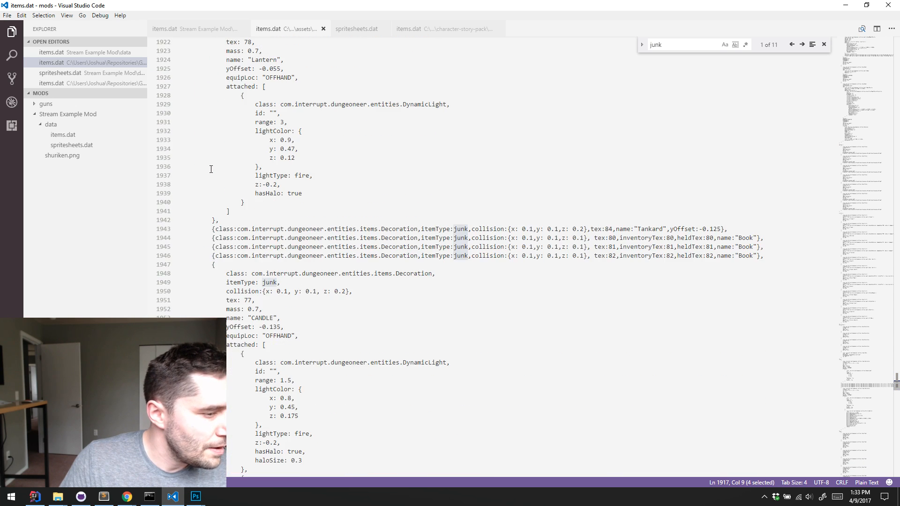
scroll(229, 177, down, 11)
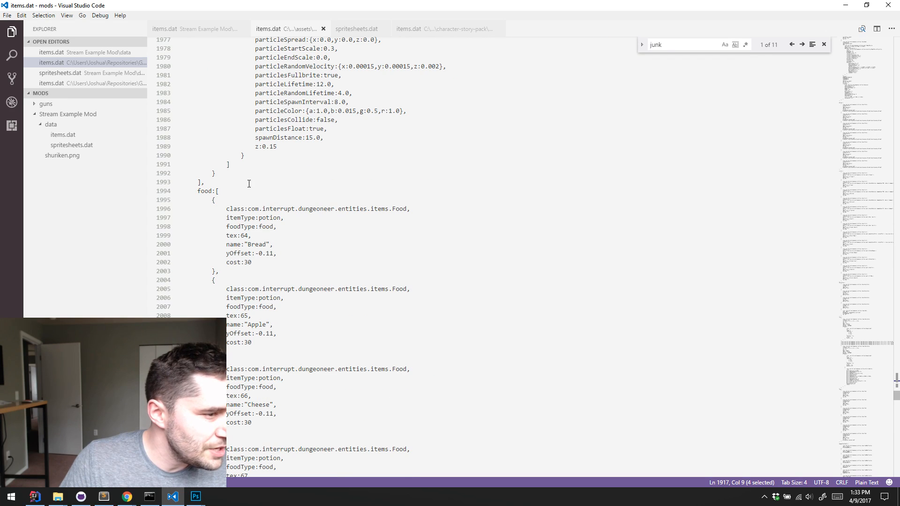
scroll(249, 184, up, 20)
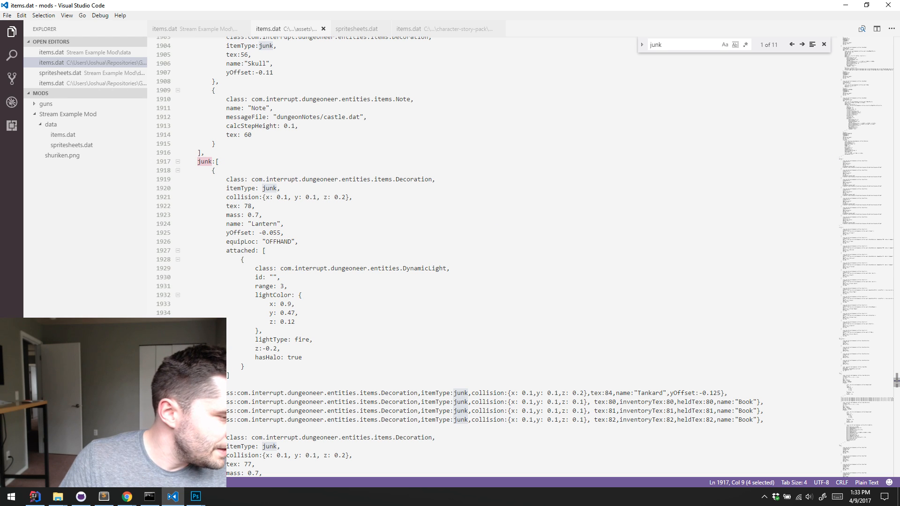
Switch to IntelliJ IDEA, look for a Junk class, open the ItemManager class and search it for "junk"
click(34, 497)
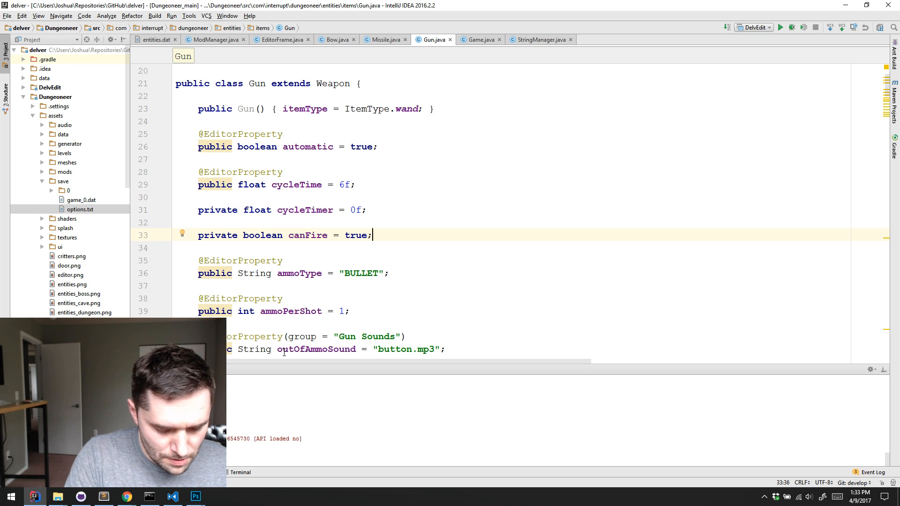
key(ctrl+n)
text(Junk)
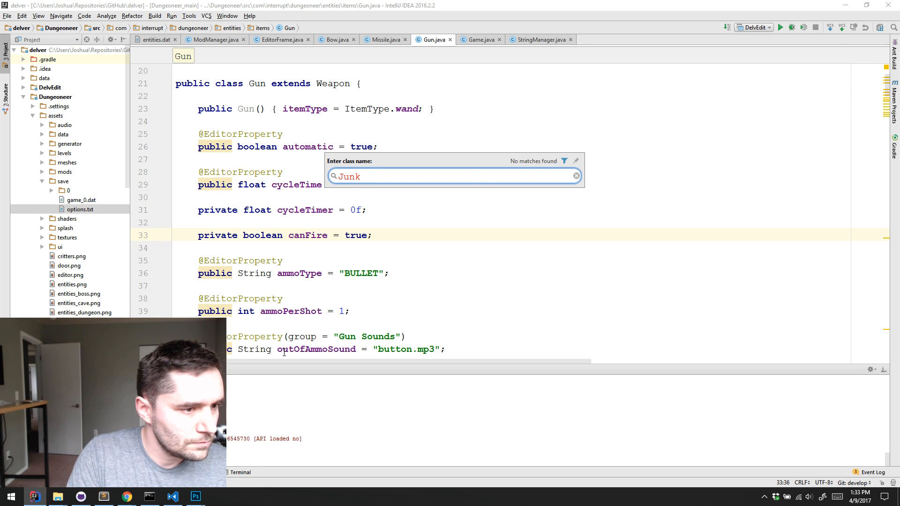
key(Escape)
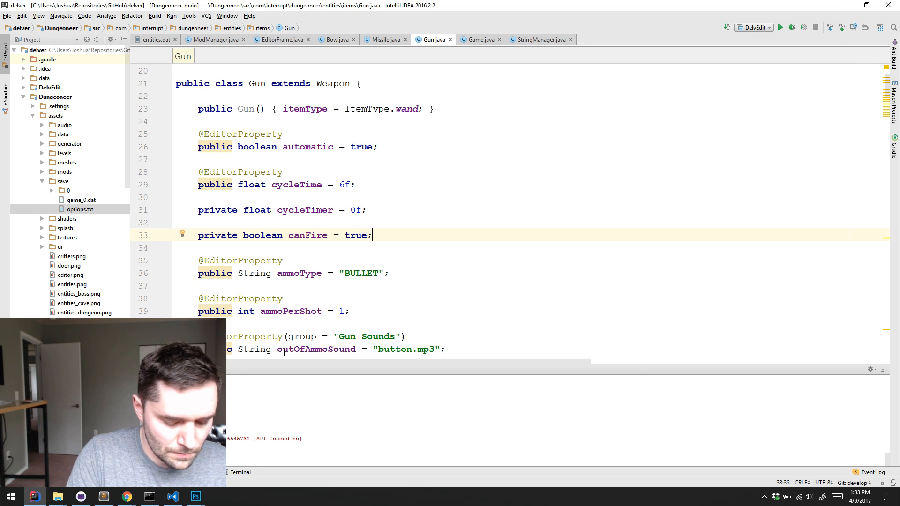
key(ctrl+n)
text(ItemM)
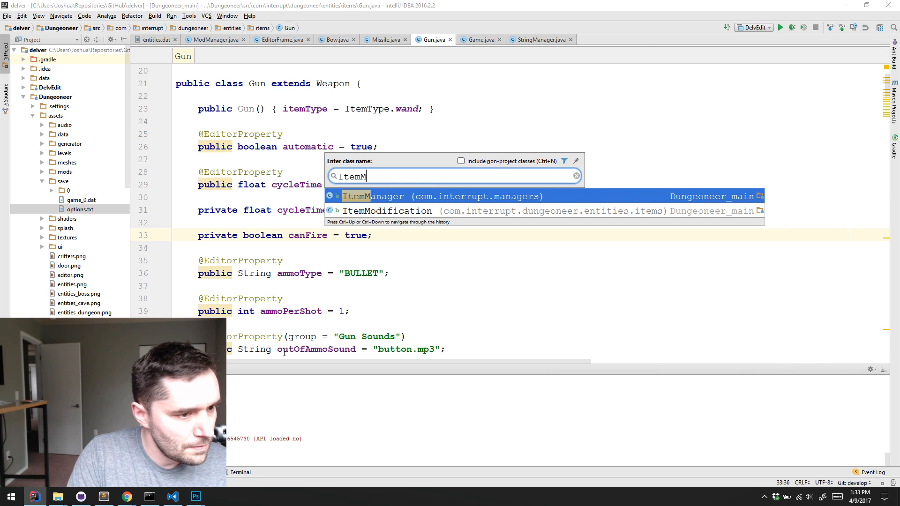
key(Return)
key(ctrl+f)
text(junk)
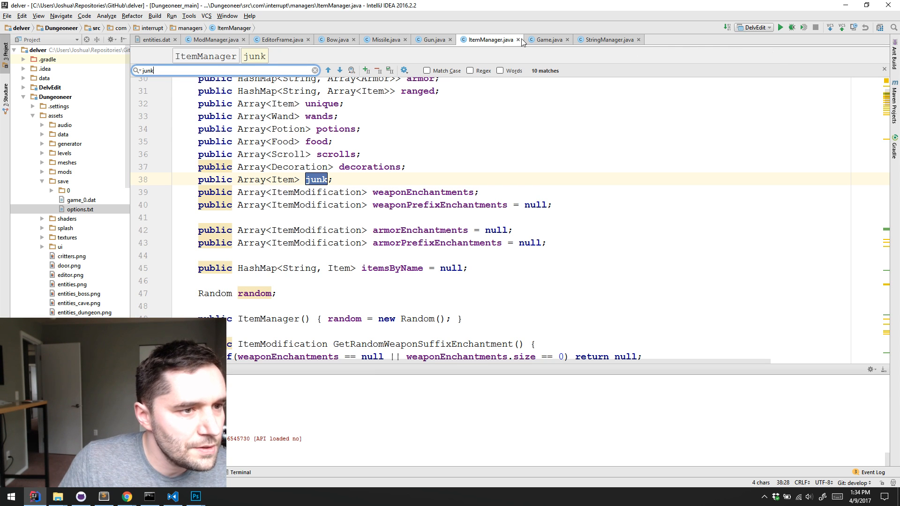
Return to Visual Studio Code and review the Lantern entry in the junk category of the game's items.dat
click(845, 5)
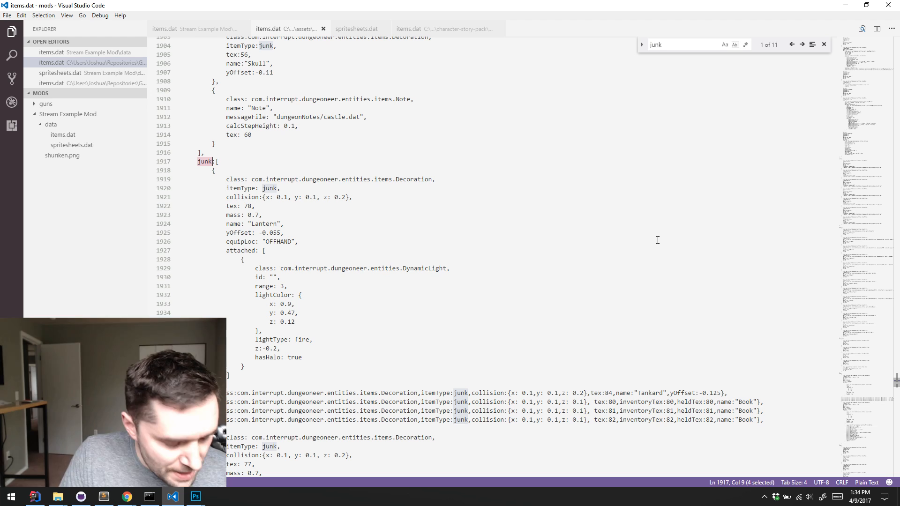
click(529, 234)
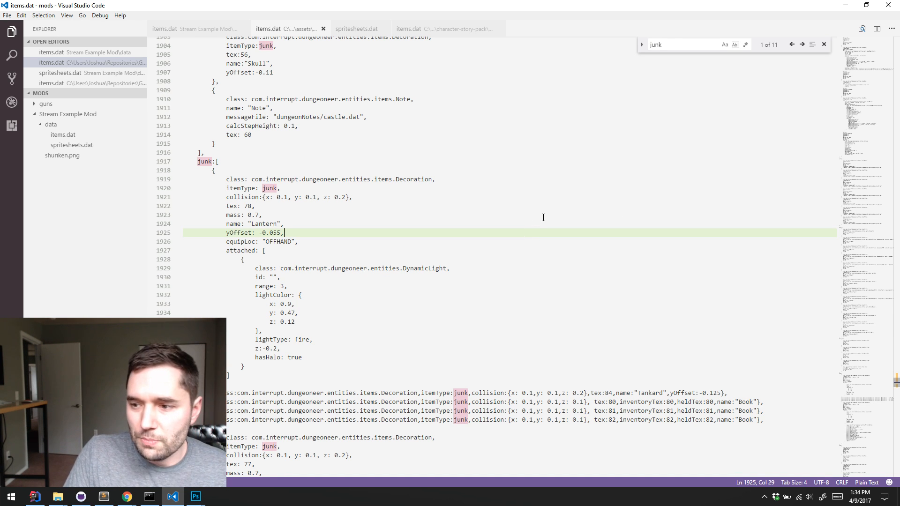
scroll(457, 204, down, 1)
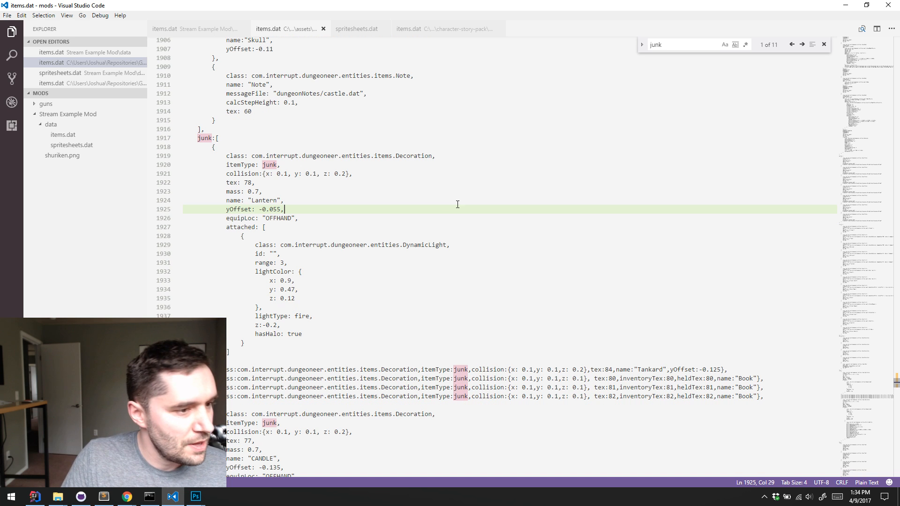
Switch to Photoshop and load the outline pixels of shuriken.png's Layer 0 as a selection
key(alt+Tab)
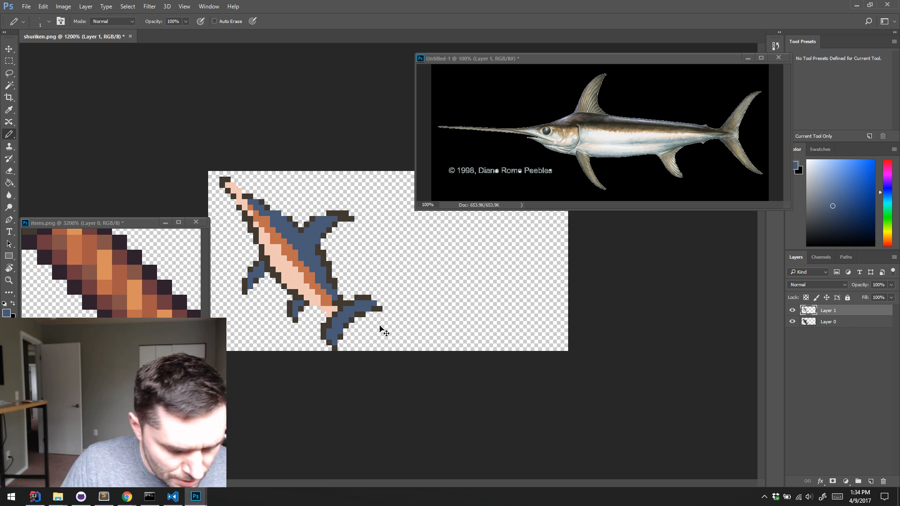
click(813, 321)
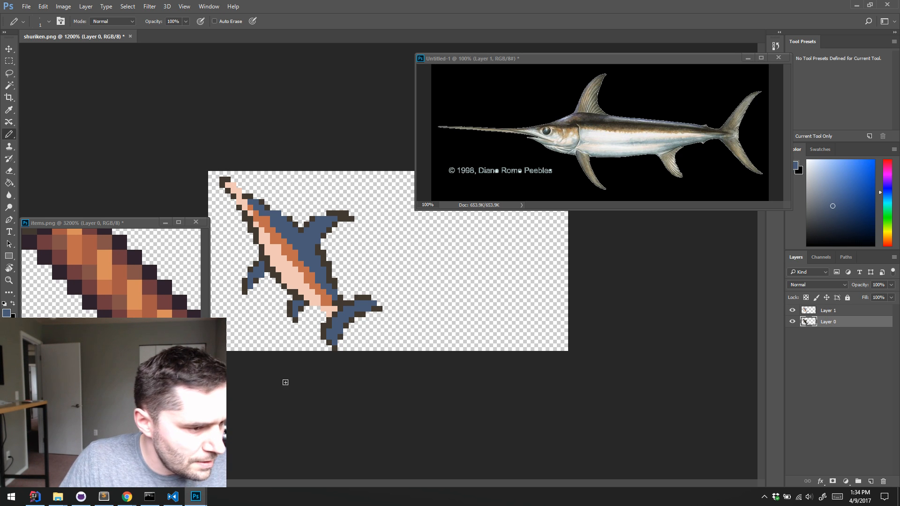
ctrl+click(808, 322)
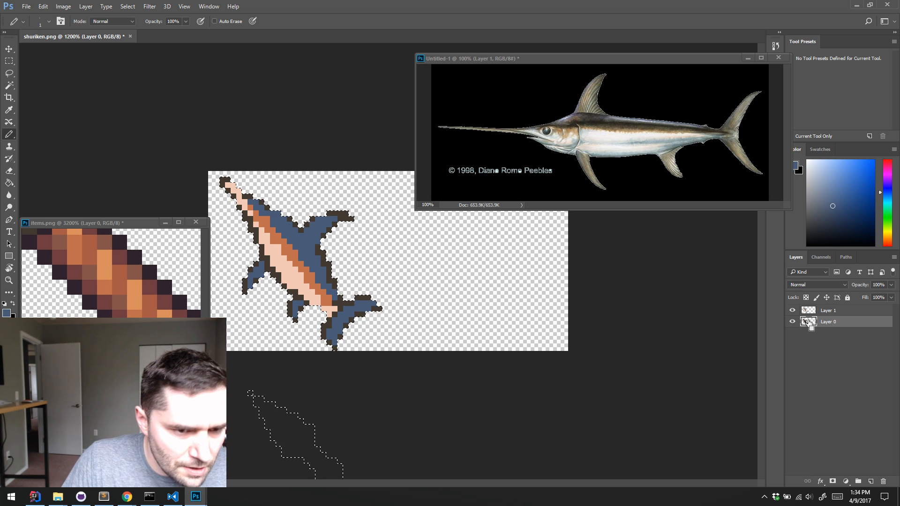
Sample a dark purple from the item sprites in items.png, fill the swordfish's selected outline with it, and deselect
key(ctrl+Tab)
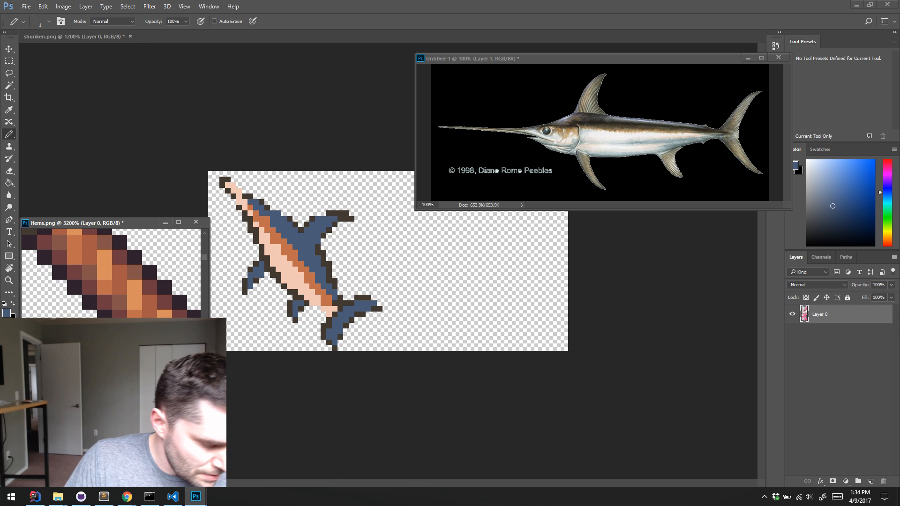
key(z)
alt+click(129, 344)
alt+click(130, 345)
alt+click(129, 344)
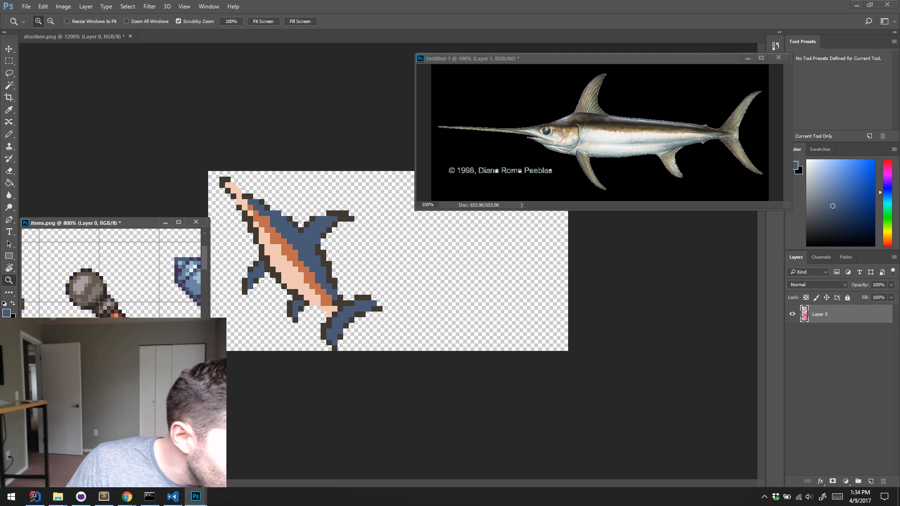
drag(141, 349, 93, 293)
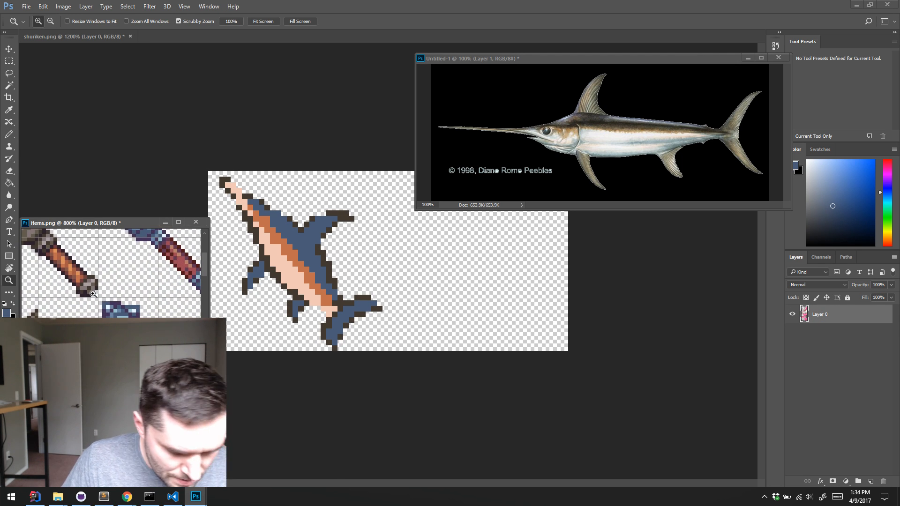
key(b)
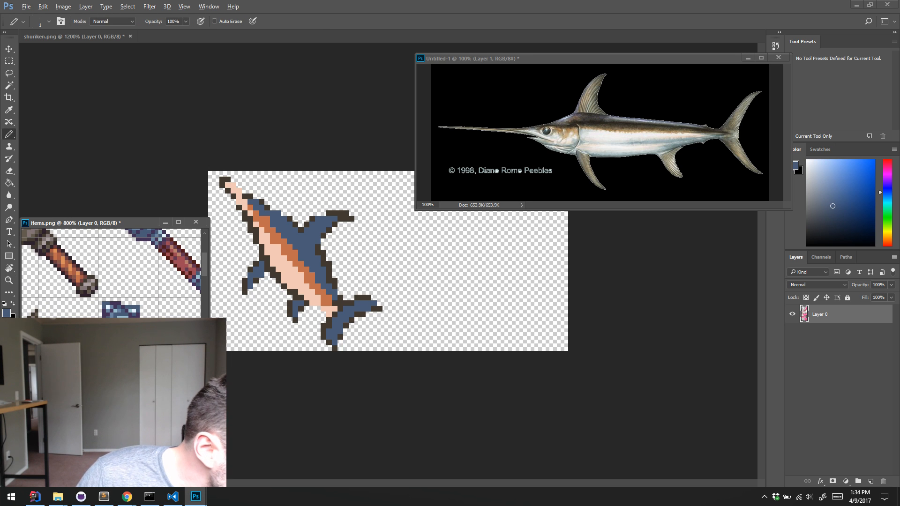
alt+click(151, 240)
click(539, 367)
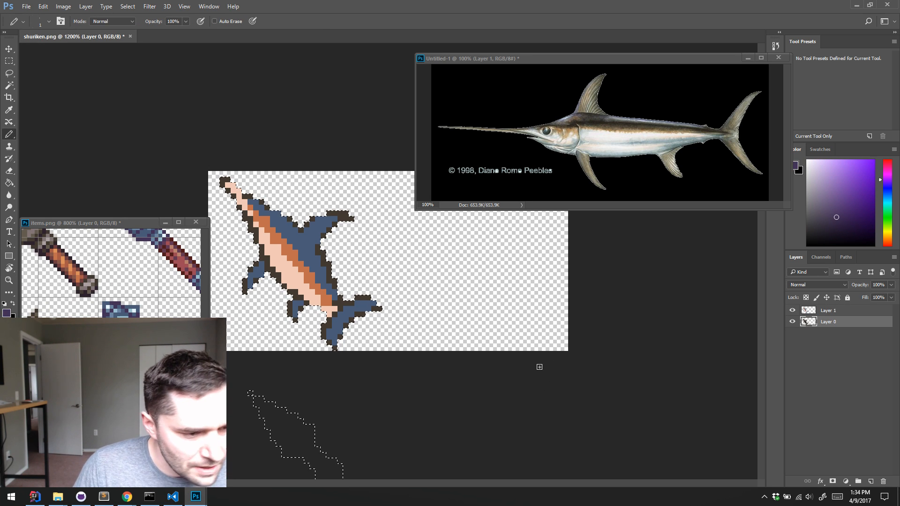
key(alt+BackSpace)
key(ctrl+d)
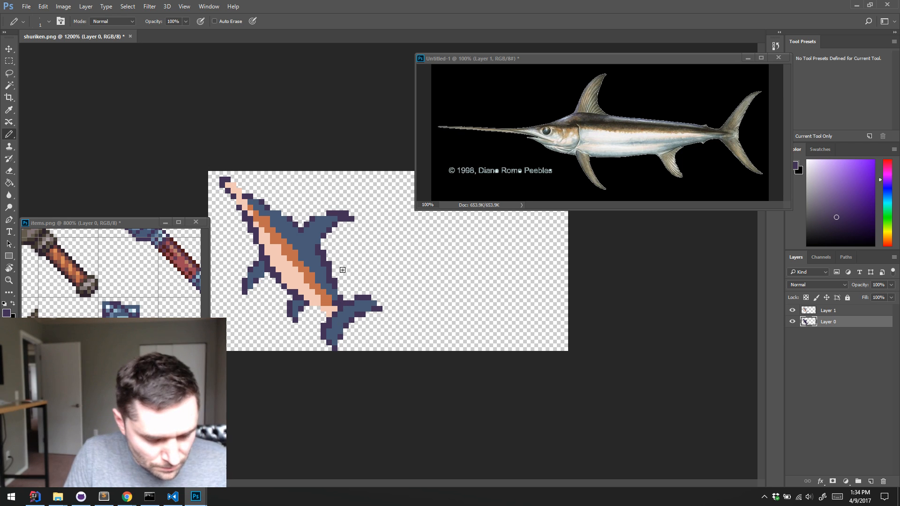
Try sampling a colour with the eyedropper's sample size at 3 by 3 Average, and restore Point Sample
alt+click(323, 264)
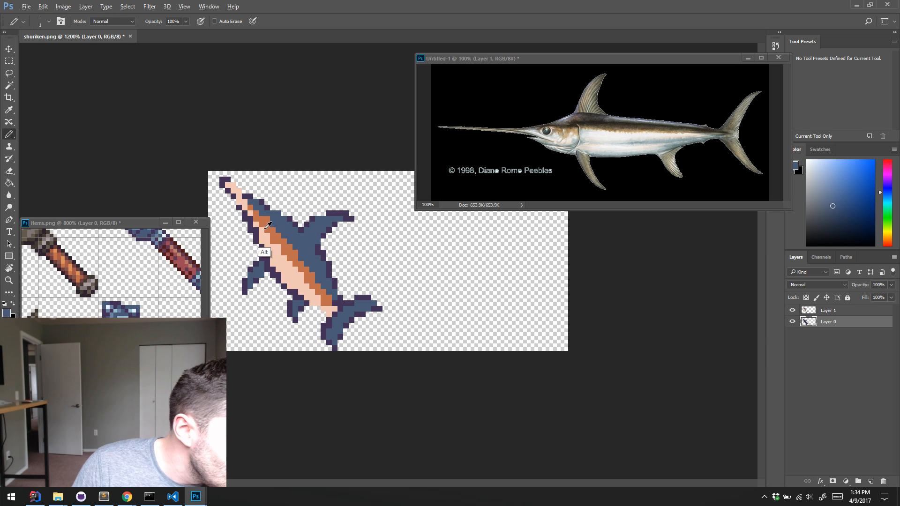
key(alt)
drag(189, 265, 138, 304)
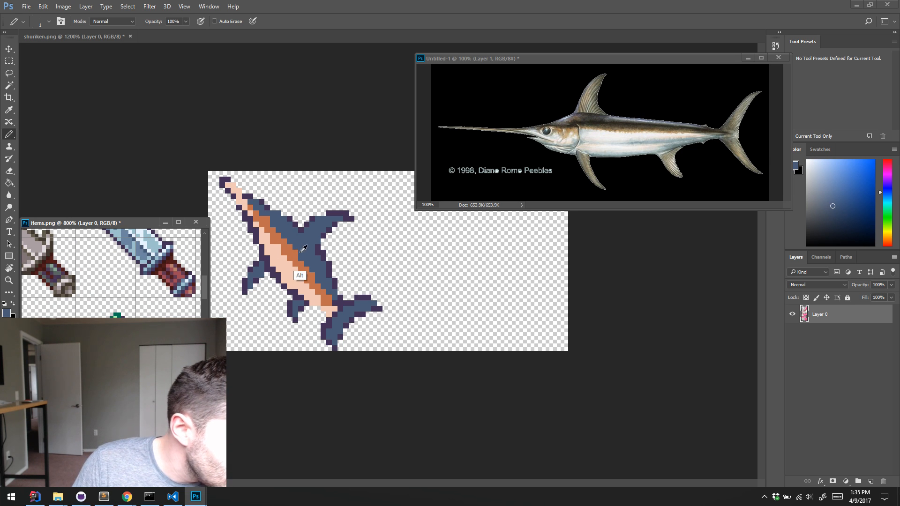
key(i)
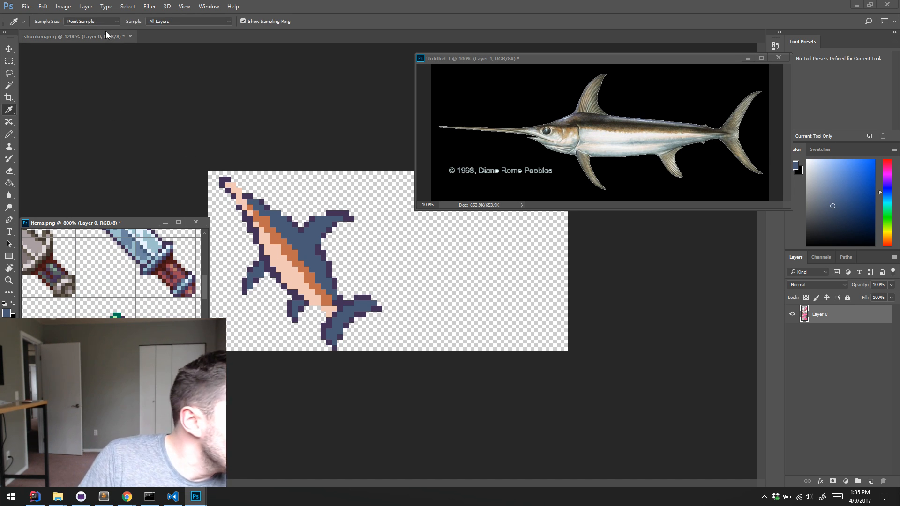
click(105, 21)
click(104, 36)
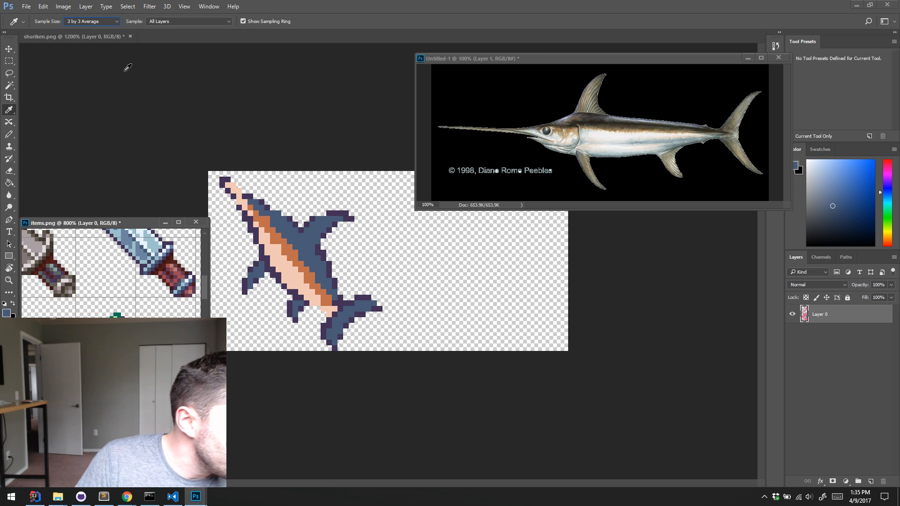
click(287, 232)
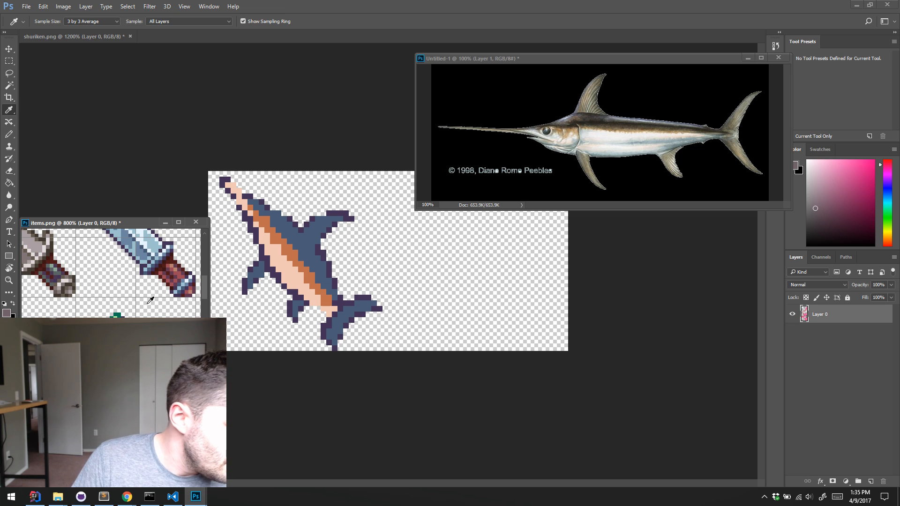
drag(72, 269, 137, 305)
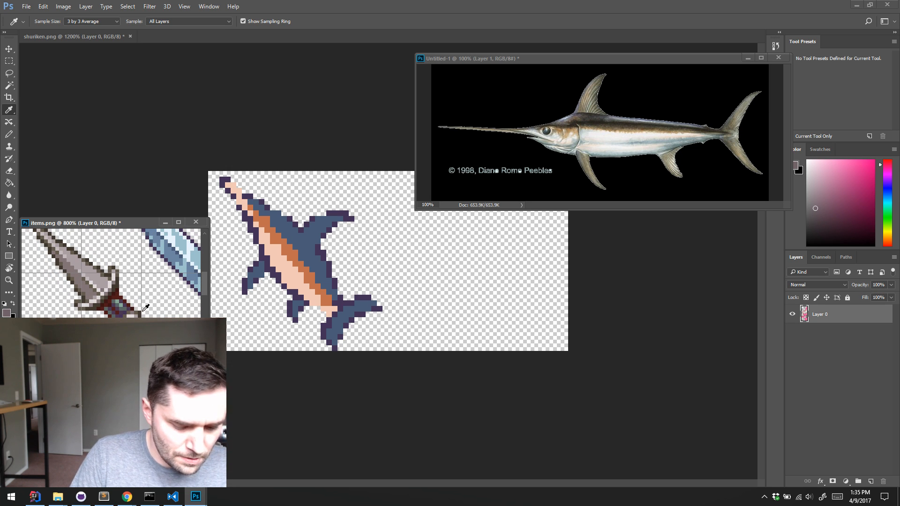
click(91, 22)
click(91, 30)
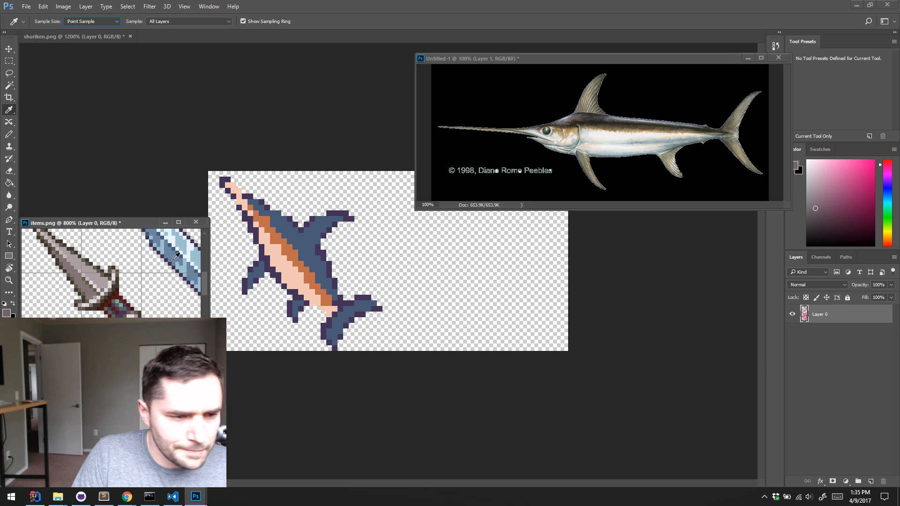
Sample the brownish grey from the dagger blade in items.png and make Layer 1 of the swordfish sprite active
click(95, 286)
key(b)
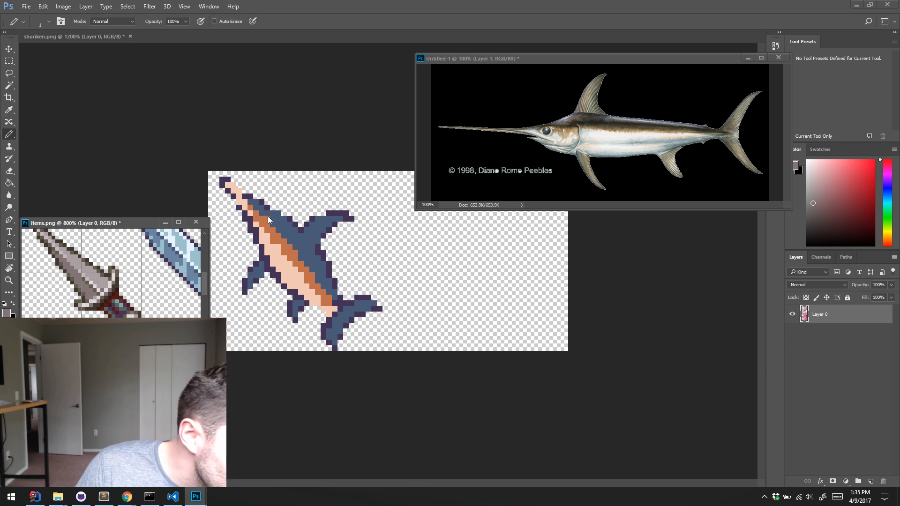
click(268, 216)
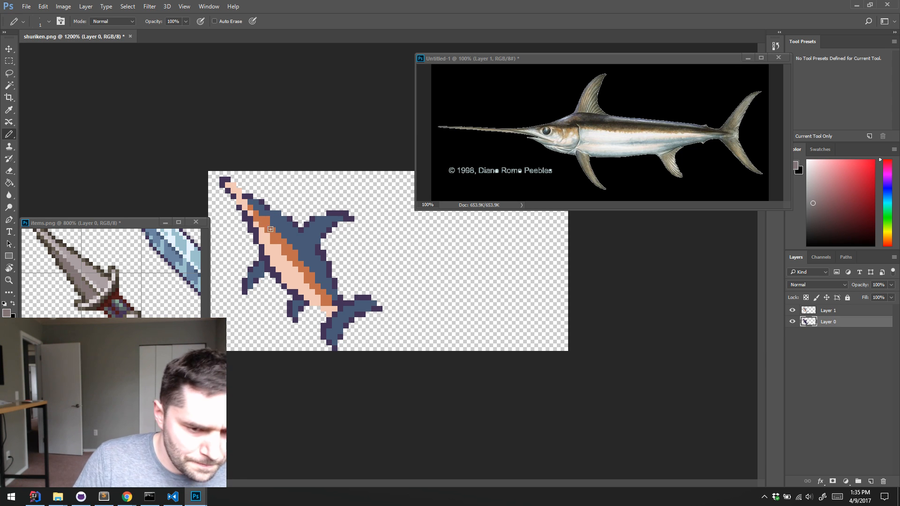
click(815, 311)
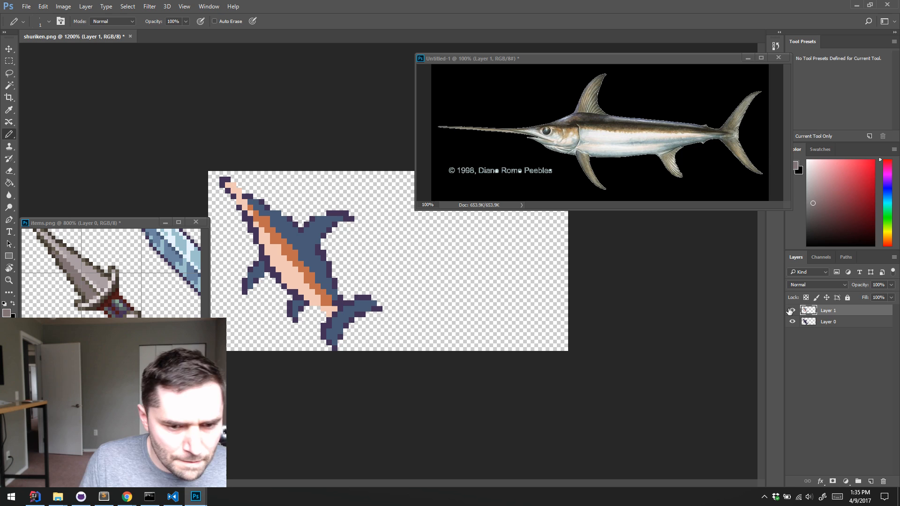
Add a Hue/Saturation adjustment layer above Layer 1 with Saturation set to -100
click(846, 481)
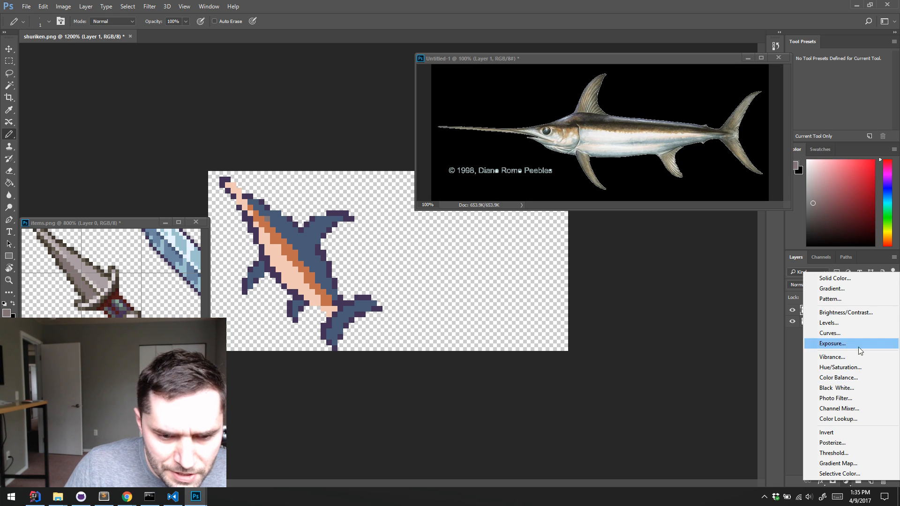
click(855, 366)
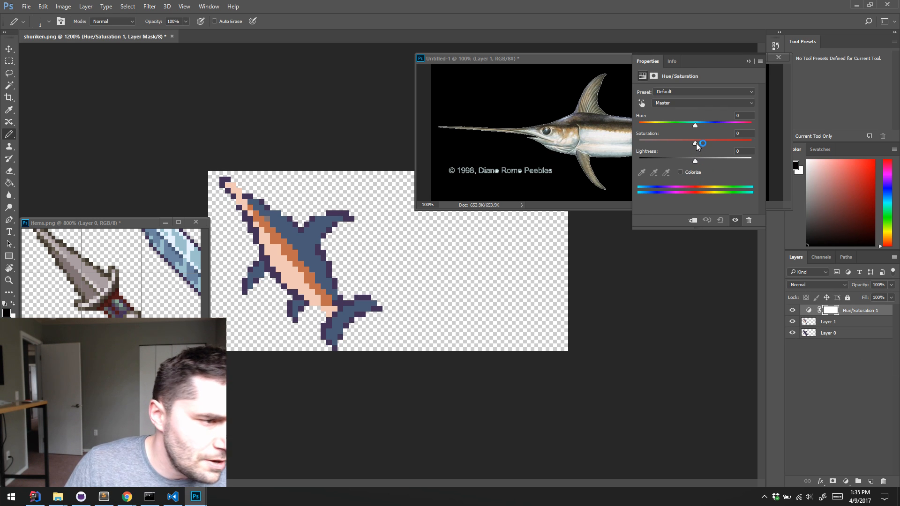
drag(697, 145, 638, 143)
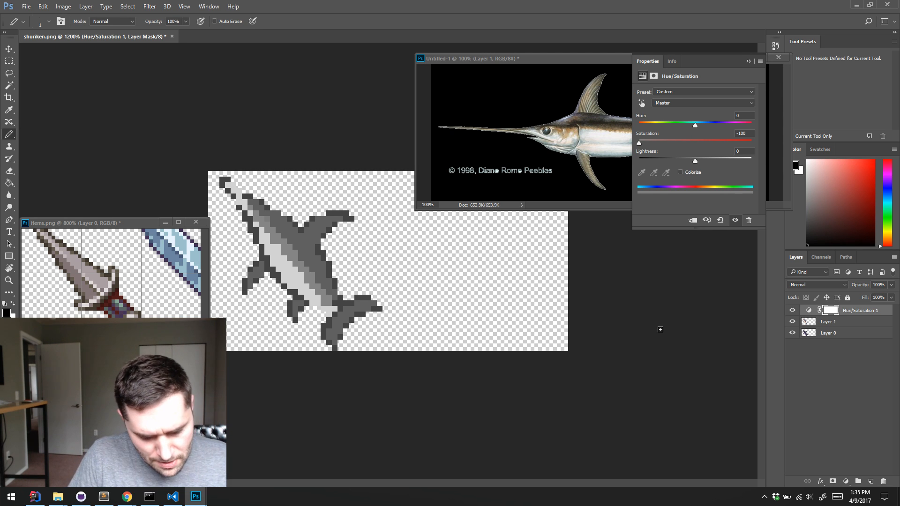
Reactivate Layer 1, sample the dagger blade's light and dark greys, and hide the Hue/Saturation adjustment layer
click(828, 322)
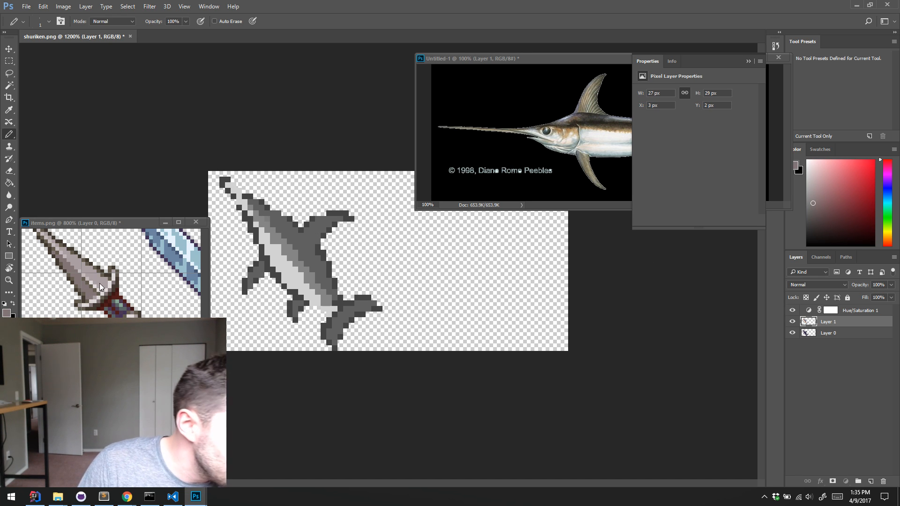
alt+click(98, 300)
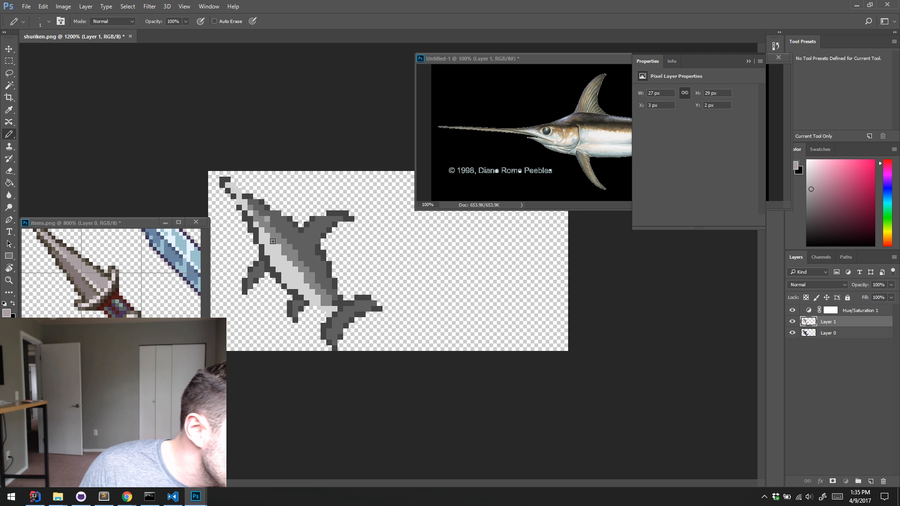
alt+click(99, 291)
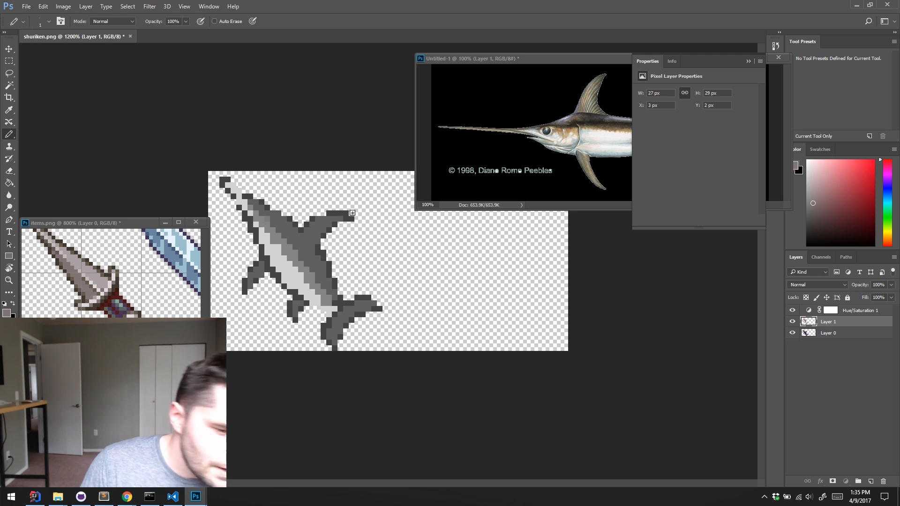
click(792, 310)
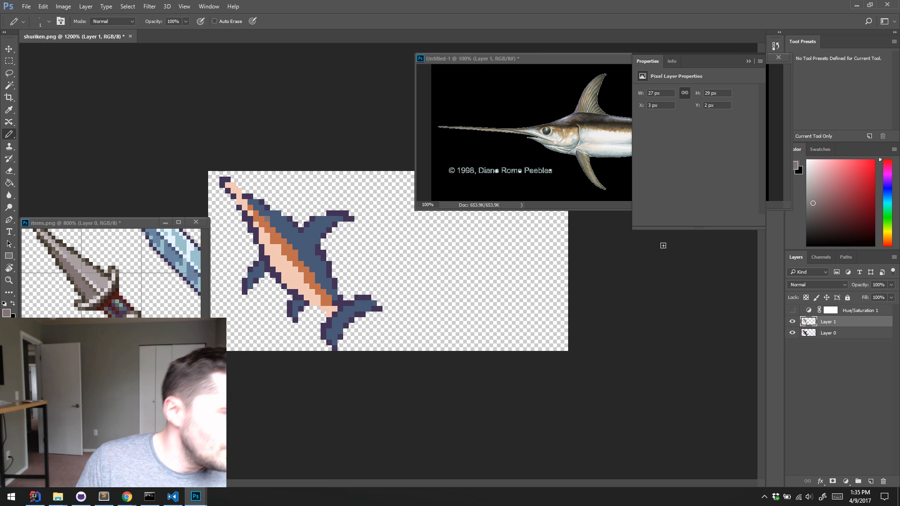
Sample the light grey of the dagger blade and paint a pixel with it on the swordfish's lower belly
alt+click(97, 280)
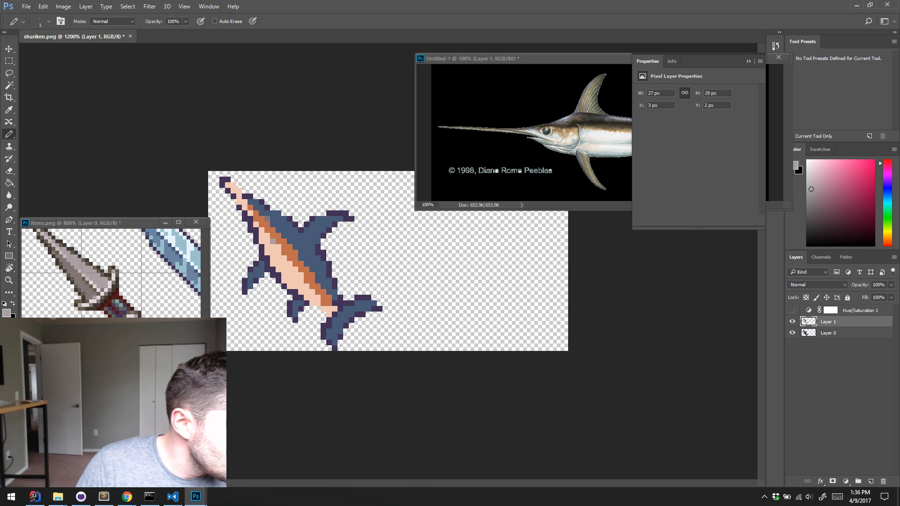
click(126, 312)
drag(142, 289, 77, 328)
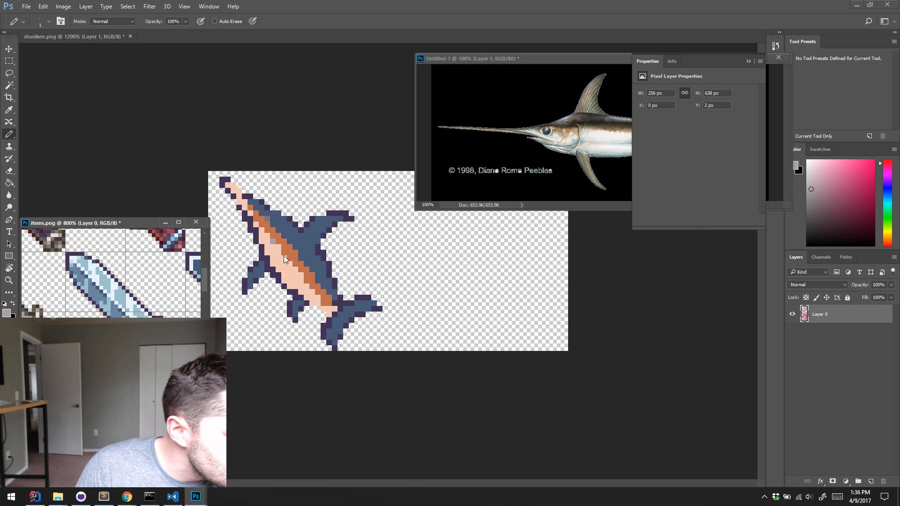
click(307, 283)
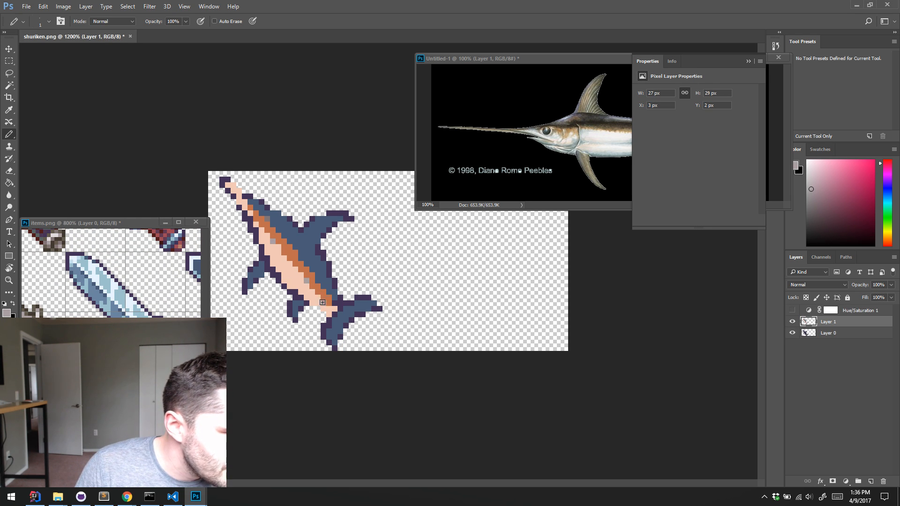
Shade the swordfish's bill with alternating blue and pale peach pixels, using colours sampled from the sprite
alt+click(266, 219)
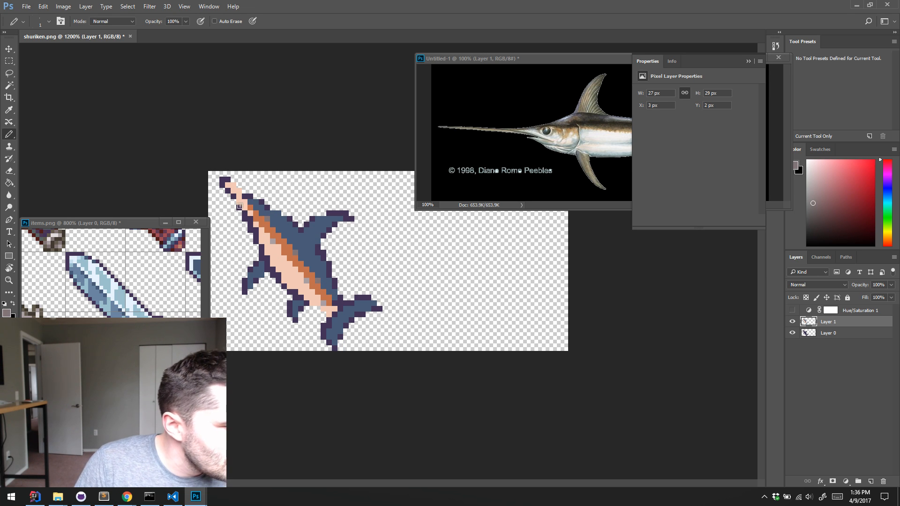
alt+click(259, 207)
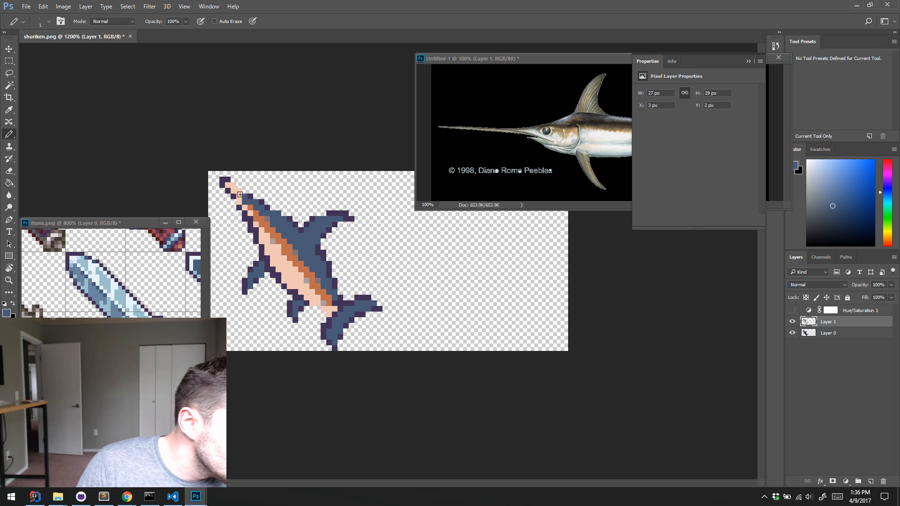
alt+click(232, 188)
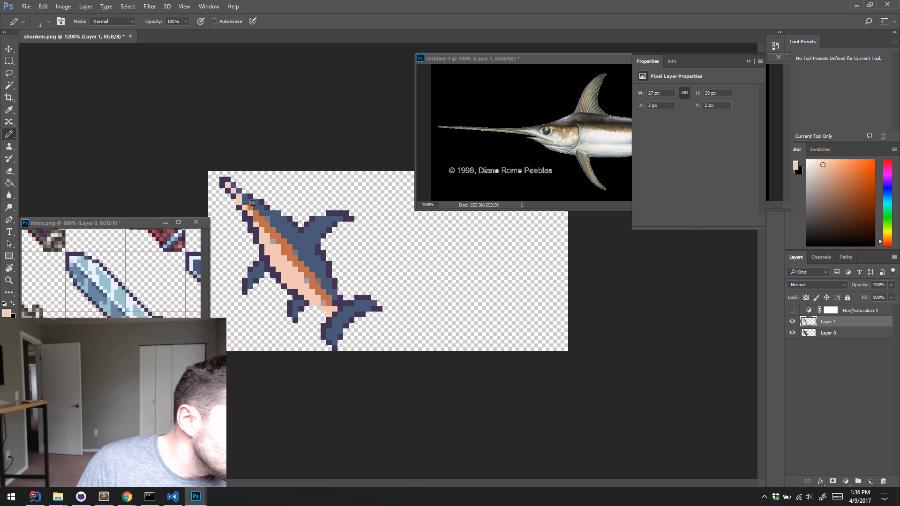
alt+click(272, 211)
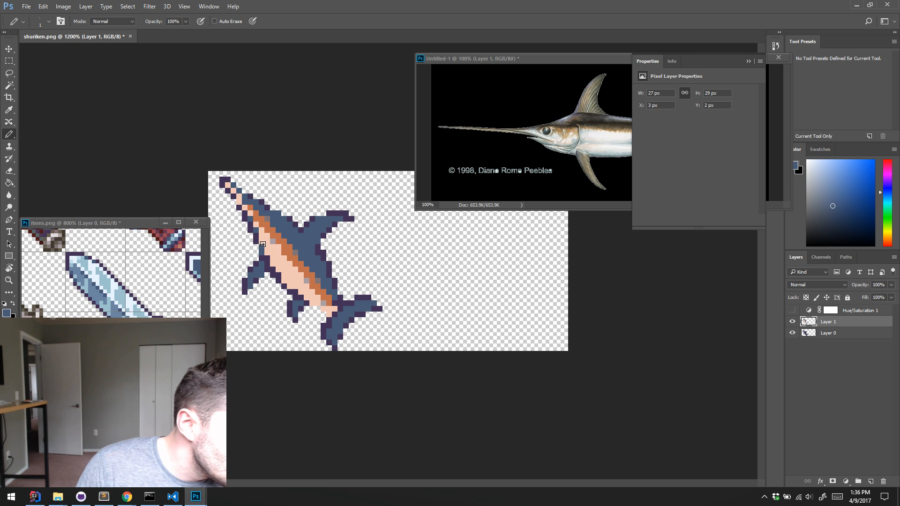
Sample the dark purple outline colour and paint the swordfish's eye with it on the orange head stripe
alt+click(257, 282)
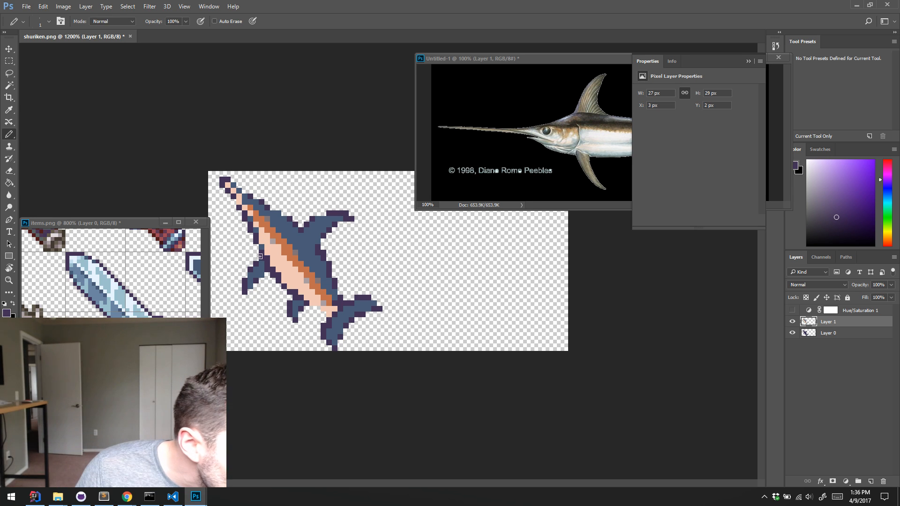
alt+click(302, 243)
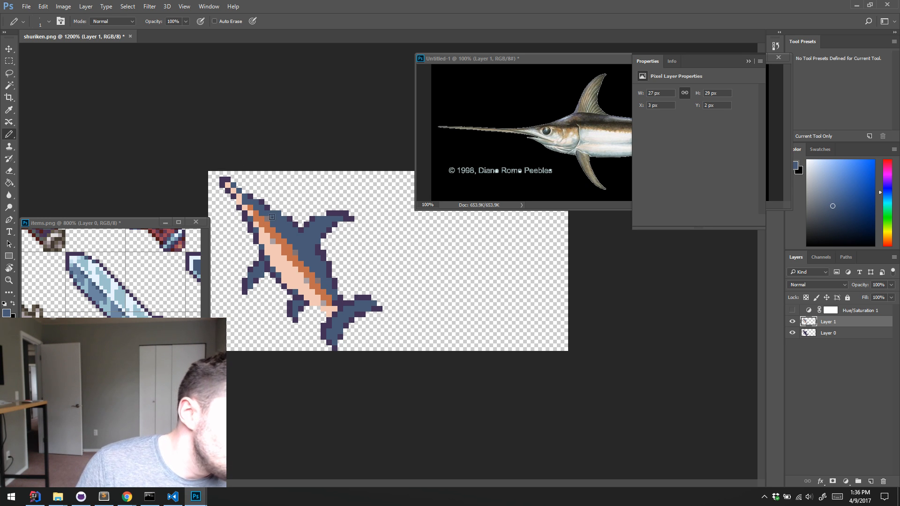
key(alt)
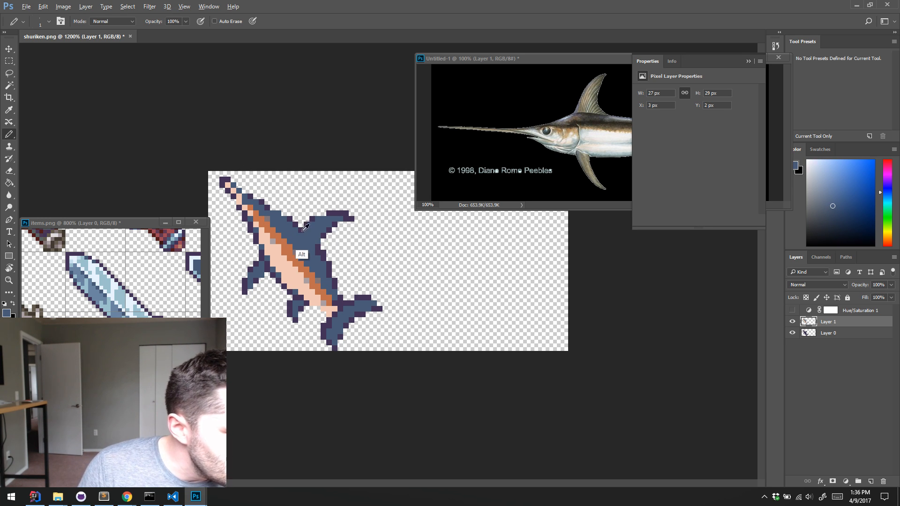
alt+click(303, 230)
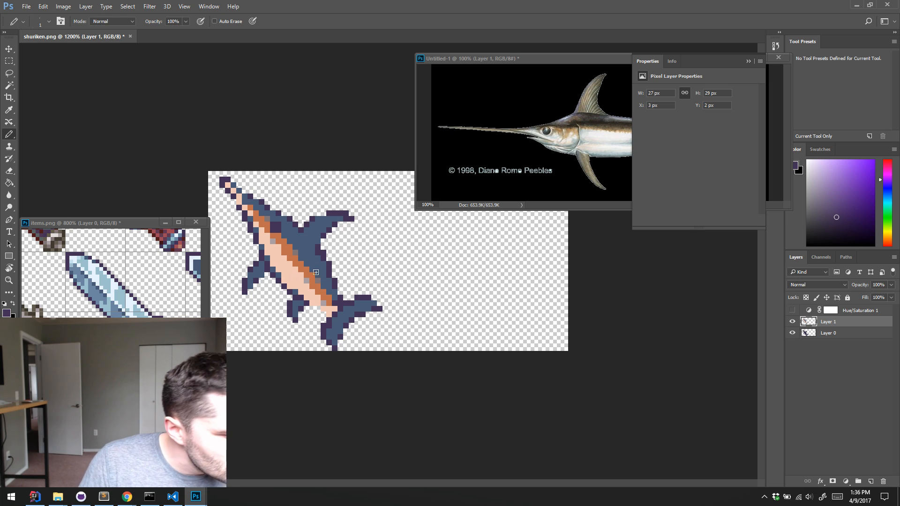
Touch up the outline where the belly meets the tail with dark purple, and add light grey shading pixels beside it
alt+click(357, 304)
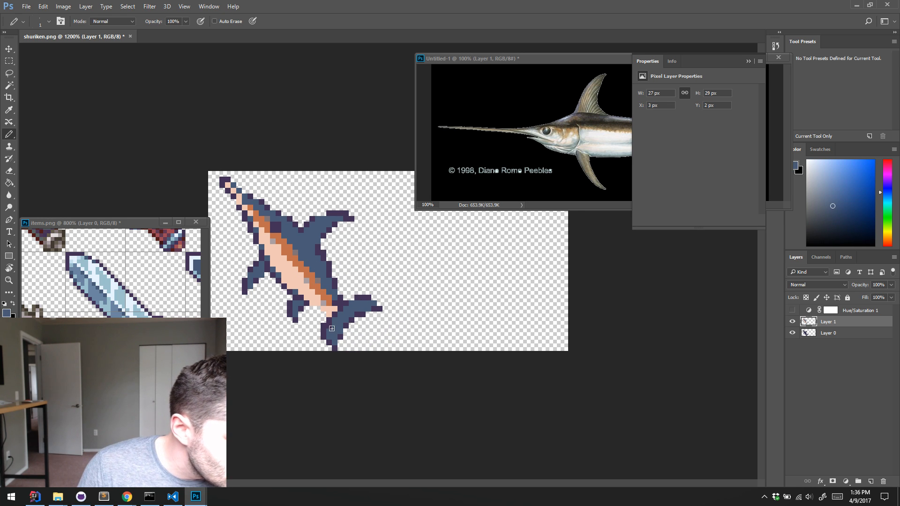
key(alt)
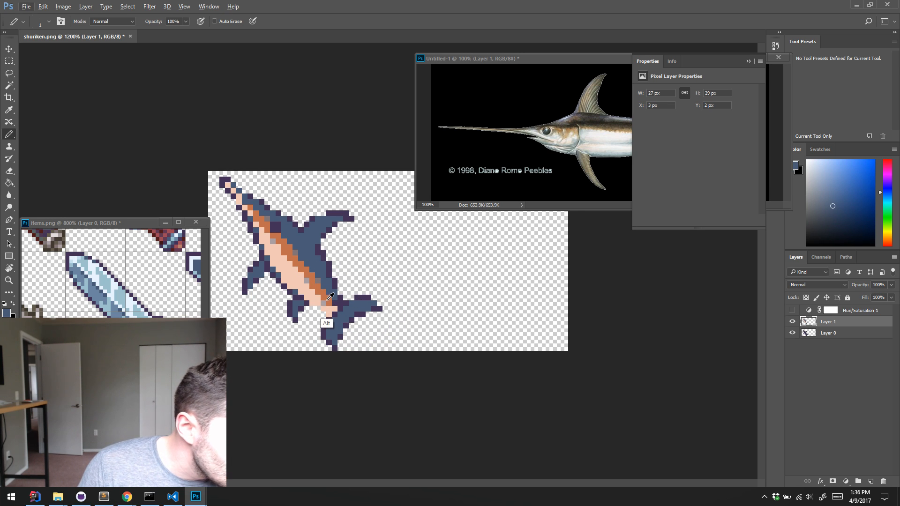
alt+click(330, 296)
alt+click(312, 300)
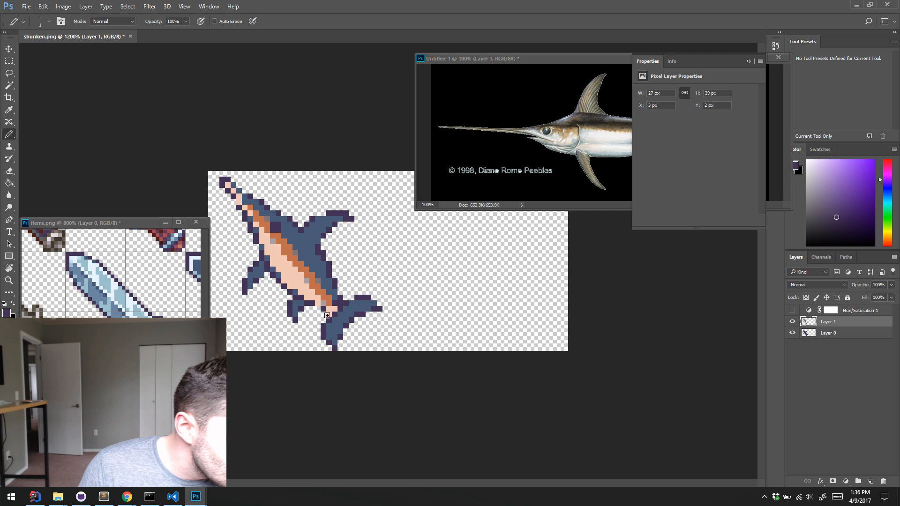
alt+click(322, 304)
click(324, 298)
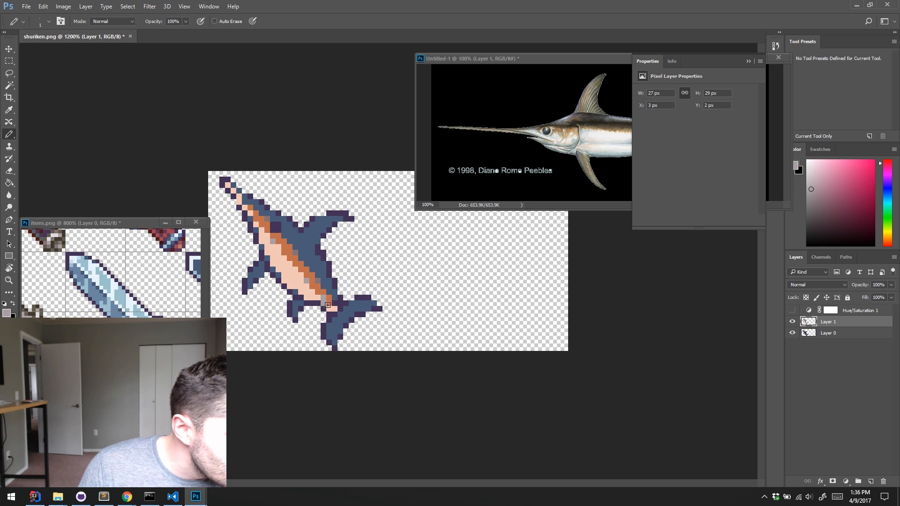
click(329, 304)
alt+click(323, 308)
alt+click(323, 304)
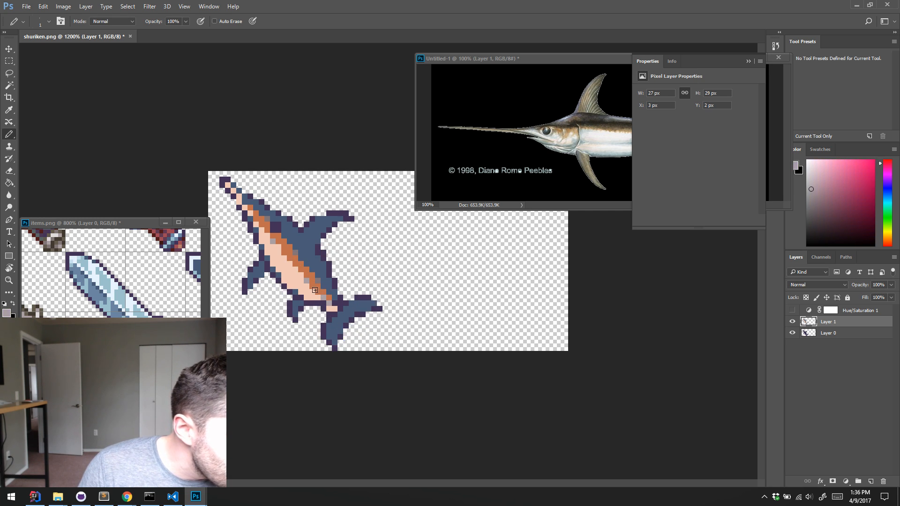
Shade the edges of the orange body stripe with light grey and darker brownish grey pixels
alt+click(317, 290)
alt+click(315, 283)
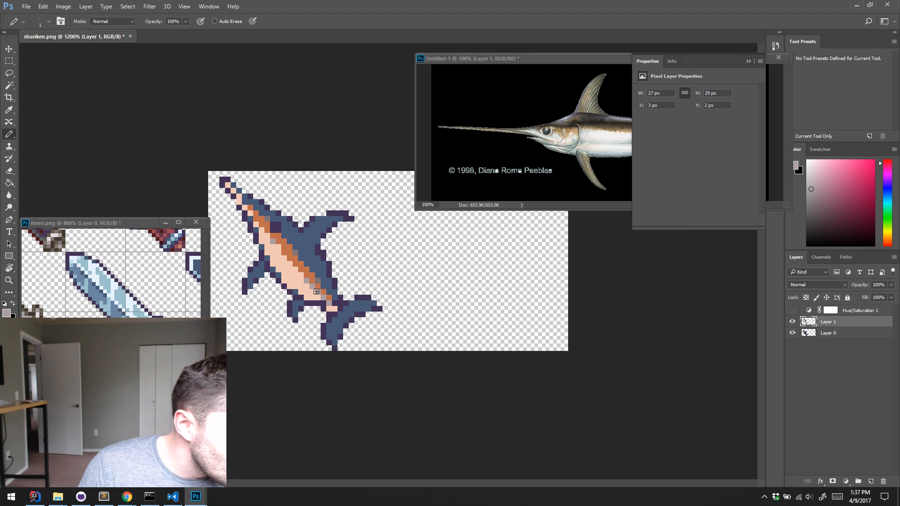
alt+click(302, 245)
alt+click(304, 281)
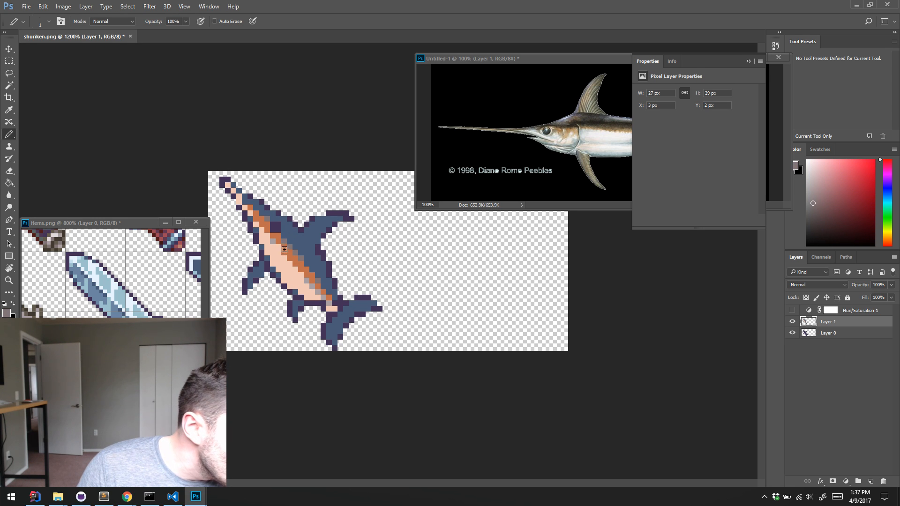
alt+click(277, 247)
alt+click(273, 241)
click(279, 247)
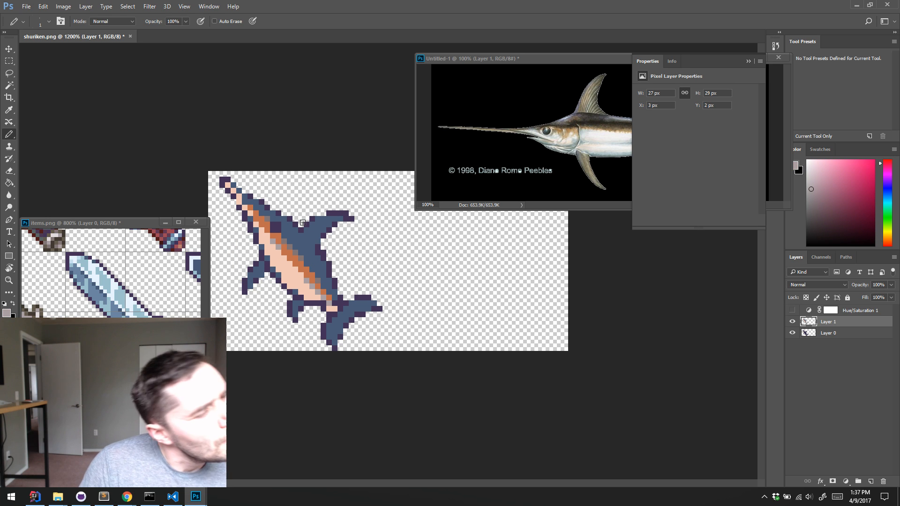
Add grey shading pixels along the front of the belly and a pale peach highlight at the swordfish's eye
alt+click(272, 218)
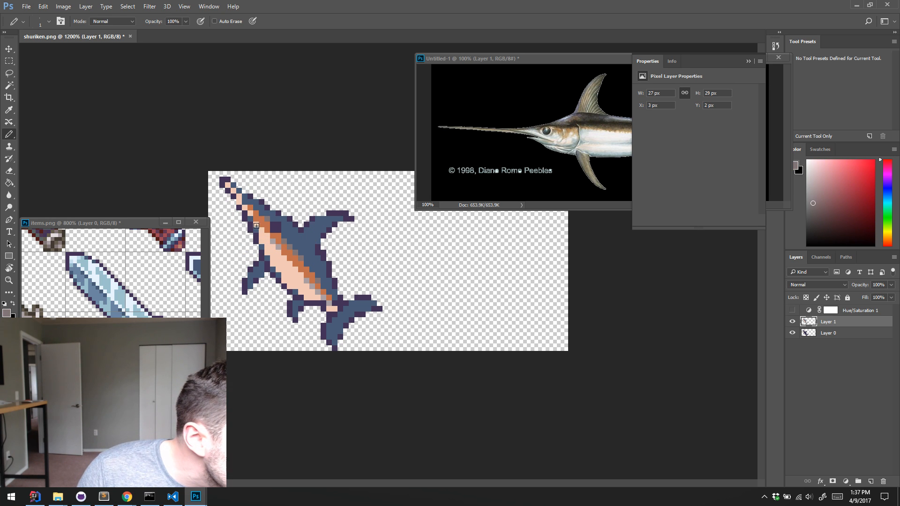
click(266, 219)
alt+click(273, 240)
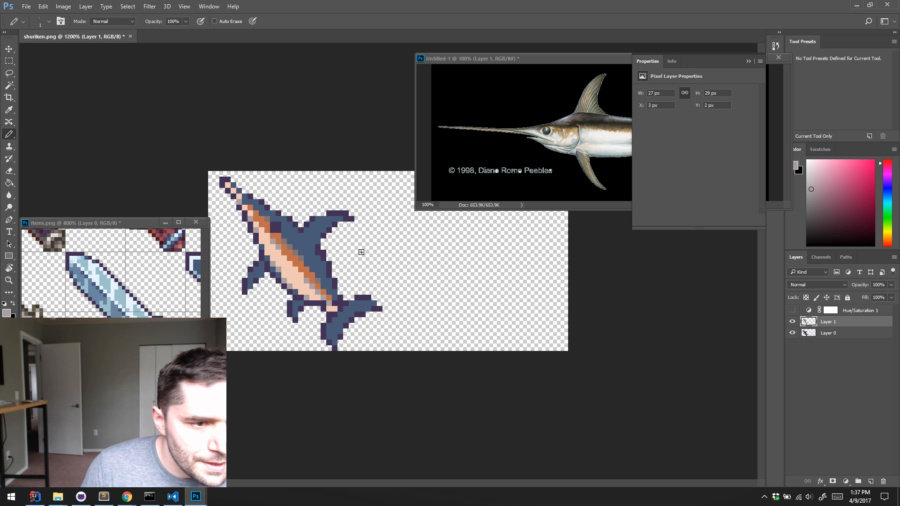
alt+click(275, 223)
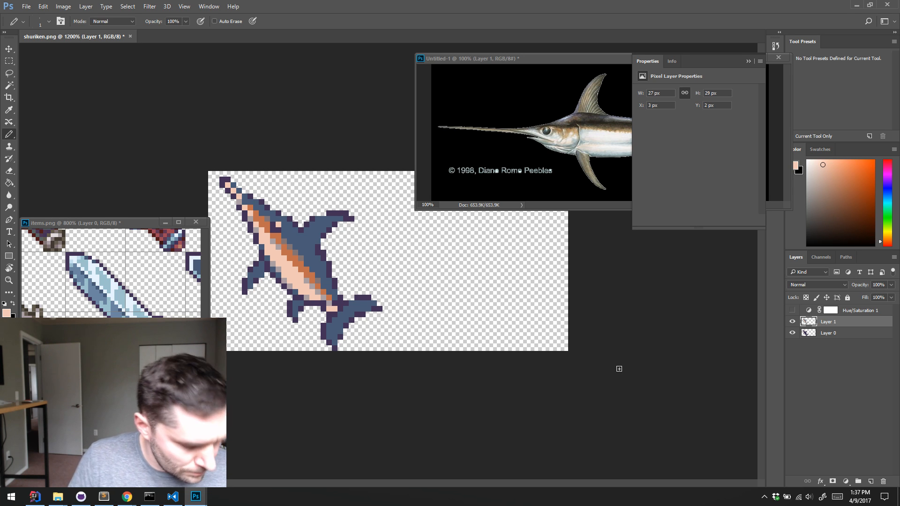
Rework the tail base with light grey shading and extend the orange body stripe down to the tail joint
alt+click(323, 305)
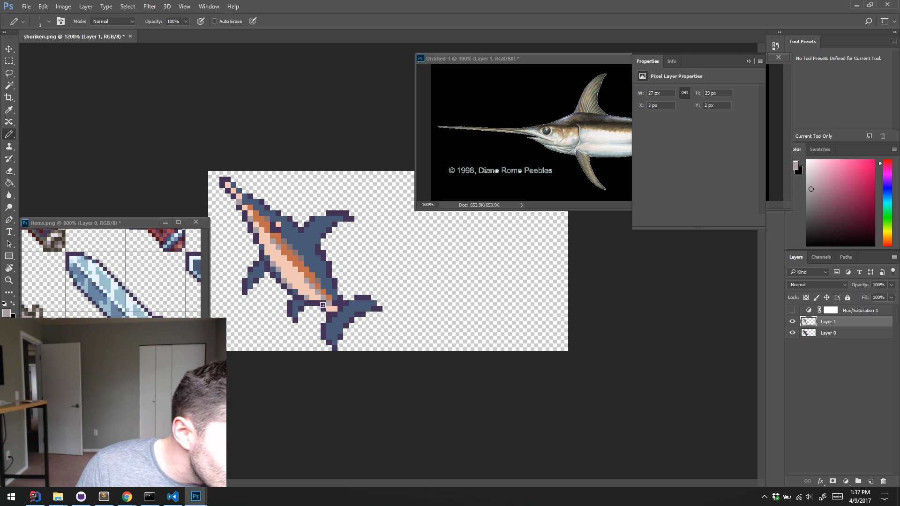
alt+click(335, 329)
drag(331, 309, 336, 307)
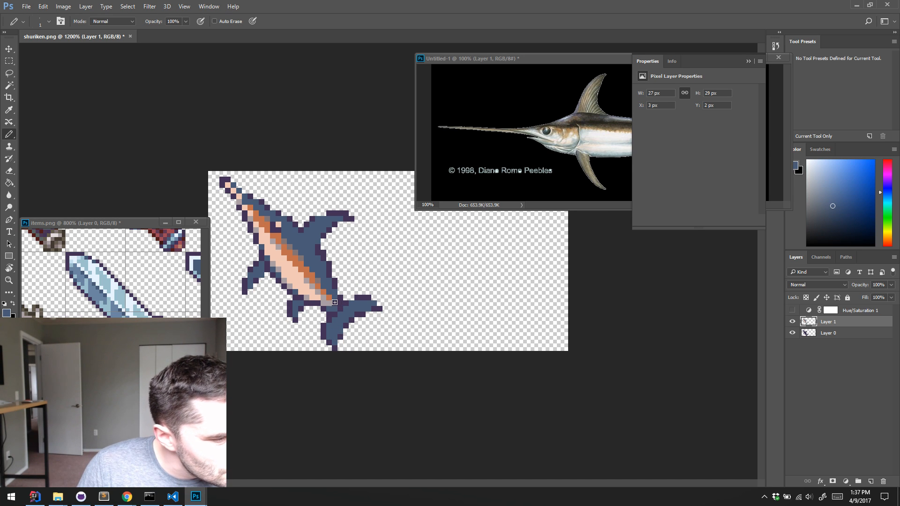
alt+click(332, 300)
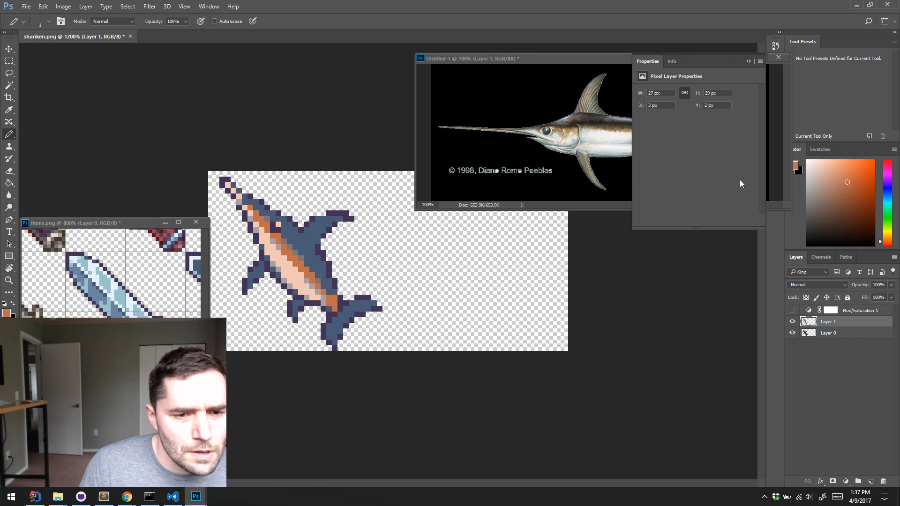
Uncover the whole swordfish reference by collapsing the Properties panel and moving its window, and repaint tail-joint pixels in the body blue
drag(598, 60, 607, 98)
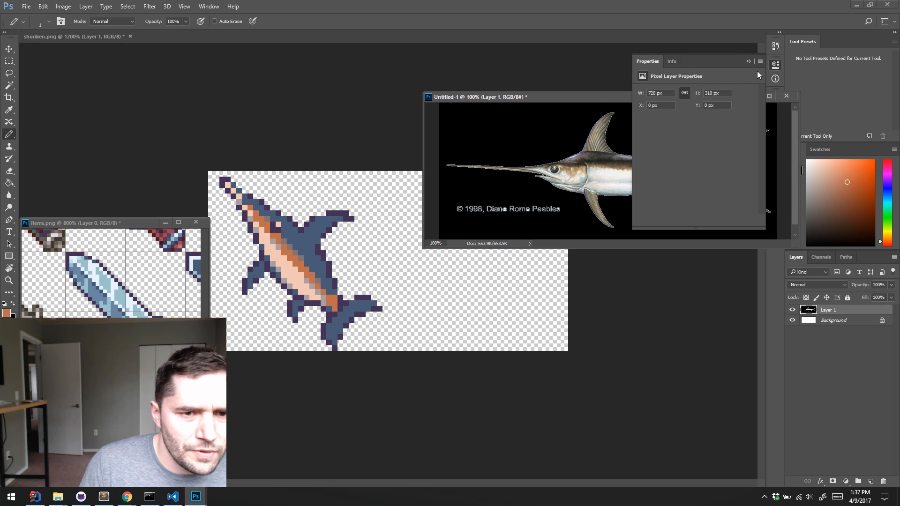
click(748, 62)
drag(698, 96, 718, 60)
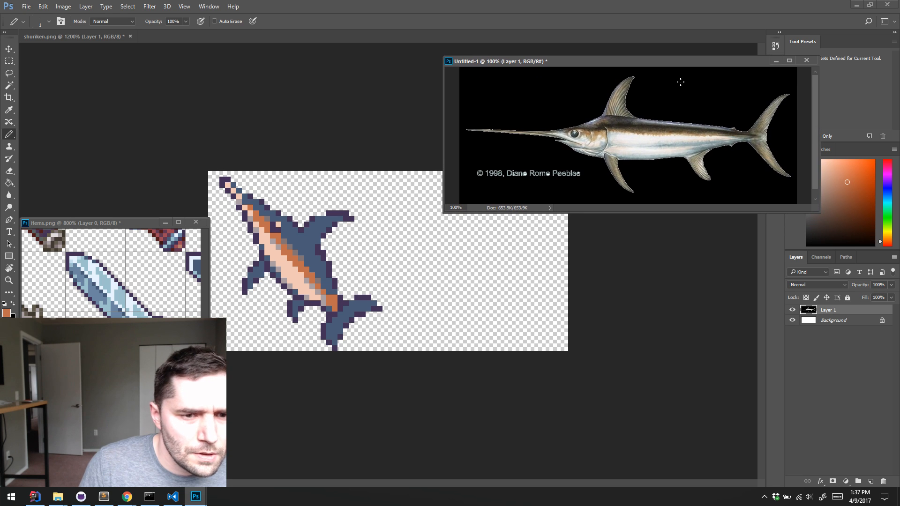
alt+click(318, 280)
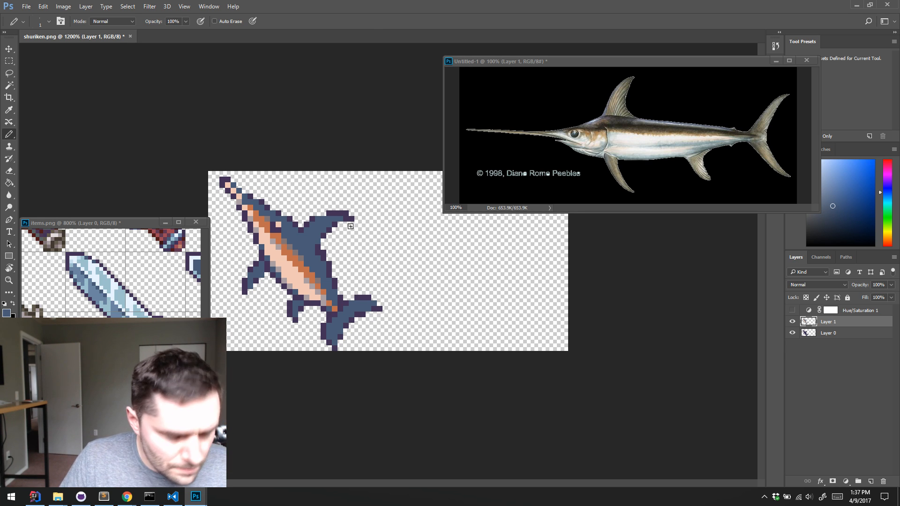
Merge Layer 1 into Layer 0 and delete the Hue/Saturation 1 adjustment layer
key(m)
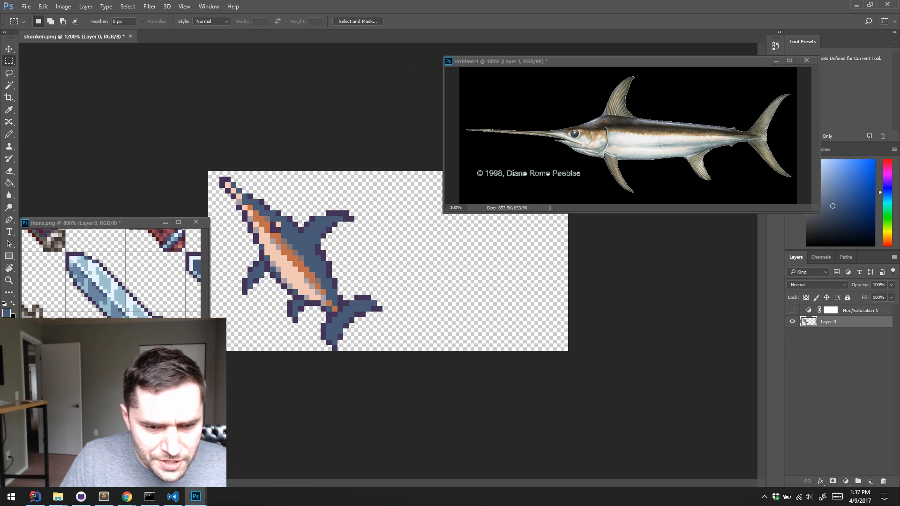
click(862, 311)
drag(883, 481, 883, 481)
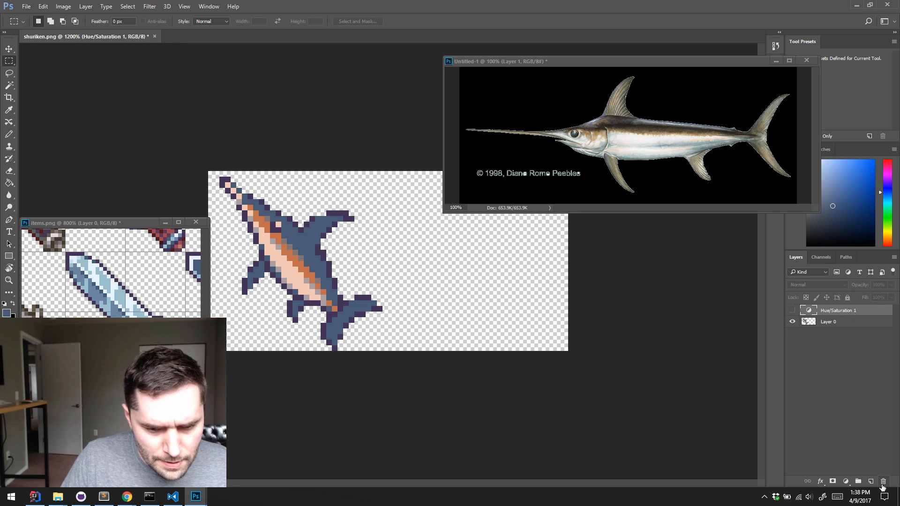
key(Delete)
Duplicate the swordfish into the empty right half of the canvas and merge the copy into Layer 0
key(v)
drag(289, 248, 467, 262)
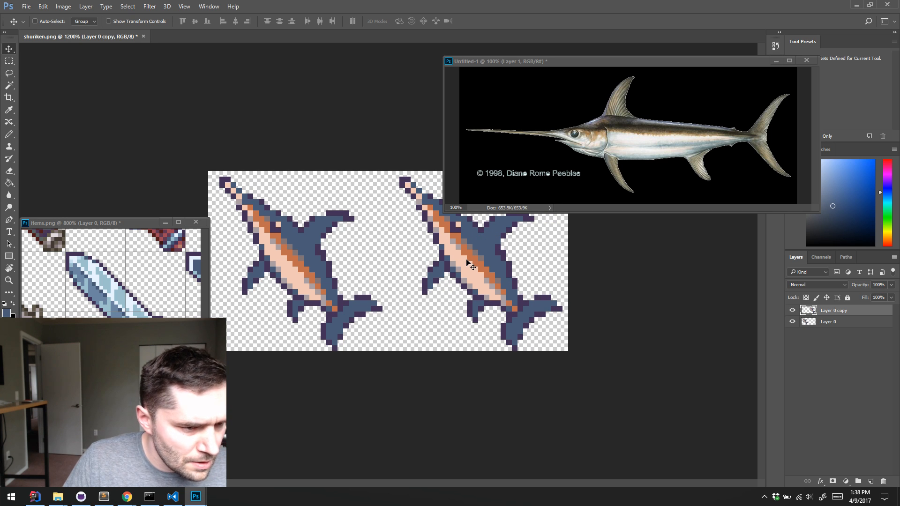
key(ctrl+e)
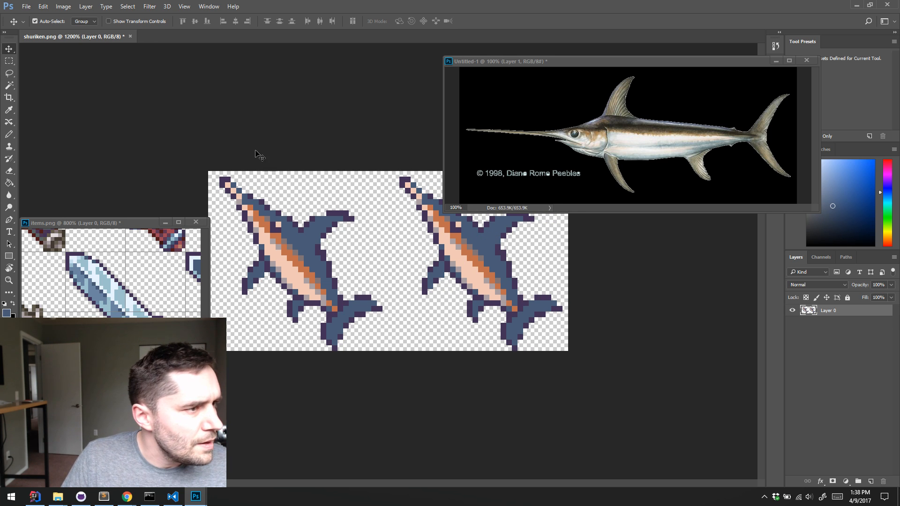
Save the sprite sheet as a PNG copy in the Stream Example Mod folder with Smallest / Slow compression and no interlacing
click(26, 7)
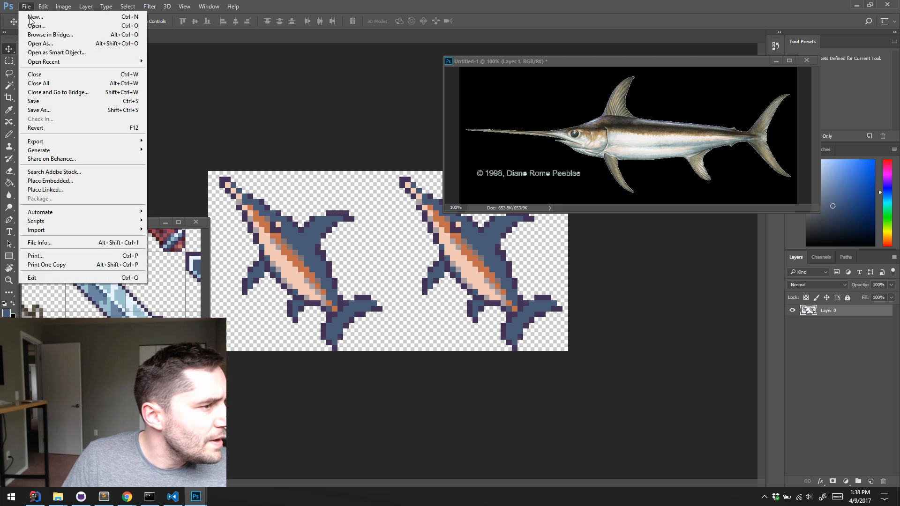
click(47, 104)
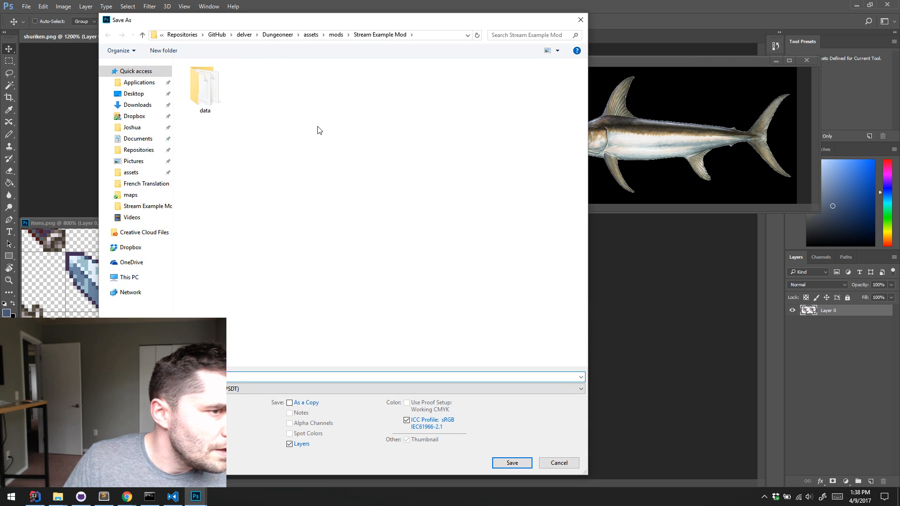
click(230, 390)
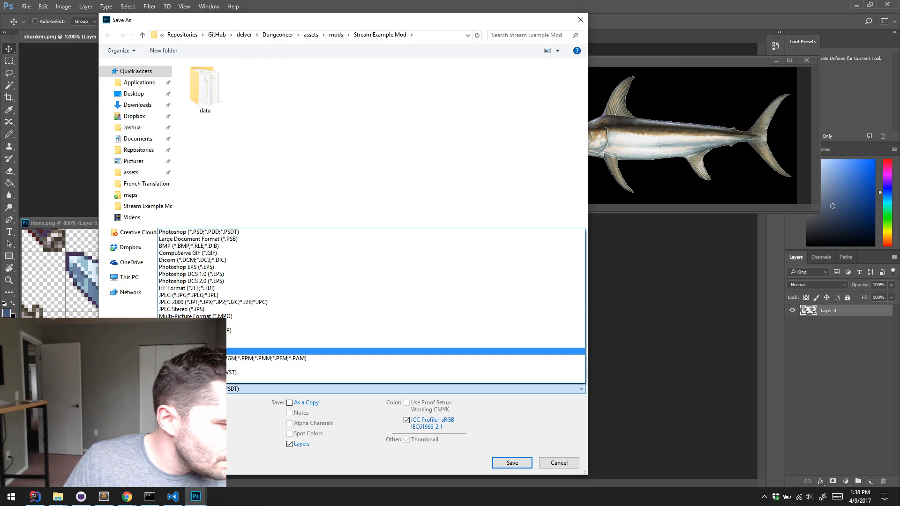
click(223, 351)
click(210, 376)
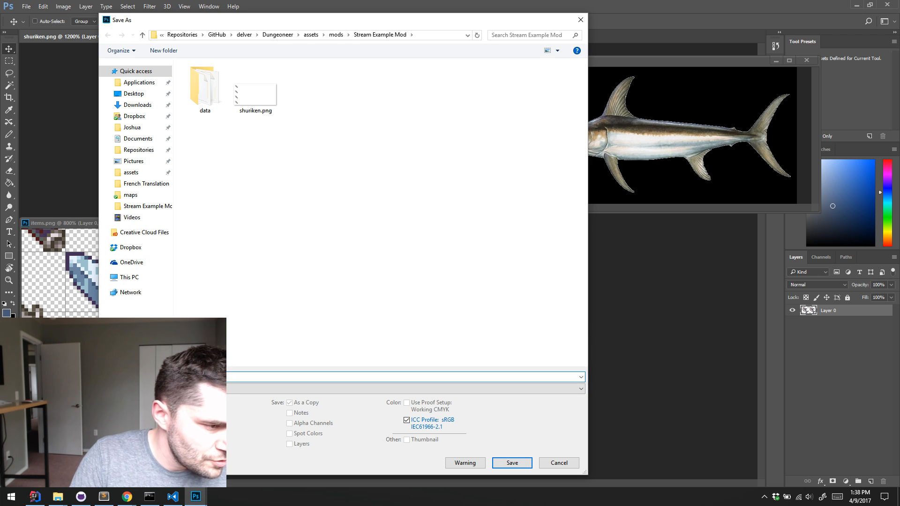
key(Return)
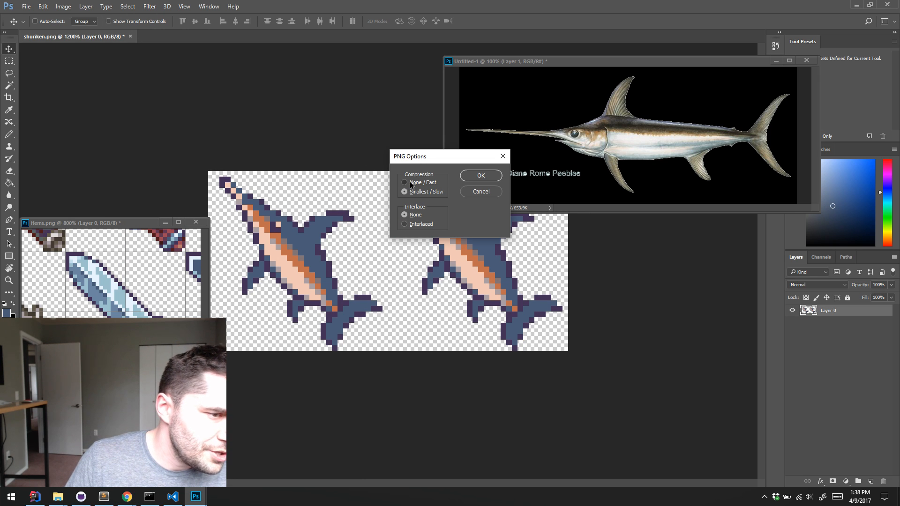
click(468, 177)
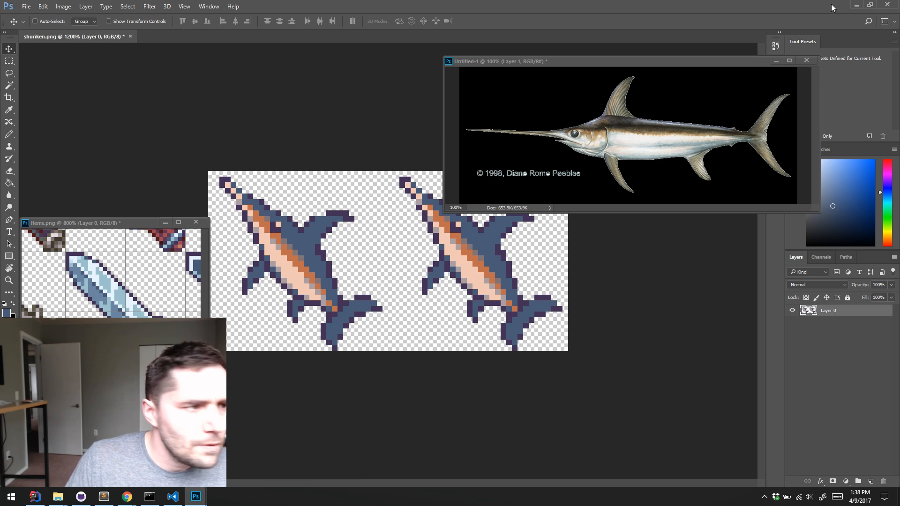
Close shuriken.png without saving its changes and open swordfish.png from the Stream Example Mod folder
click(130, 37)
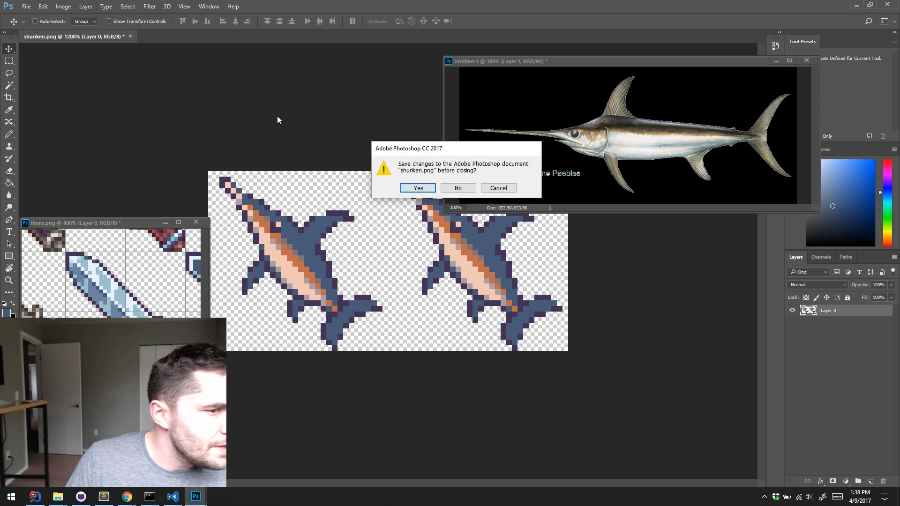
click(461, 187)
key(ctrl+o)
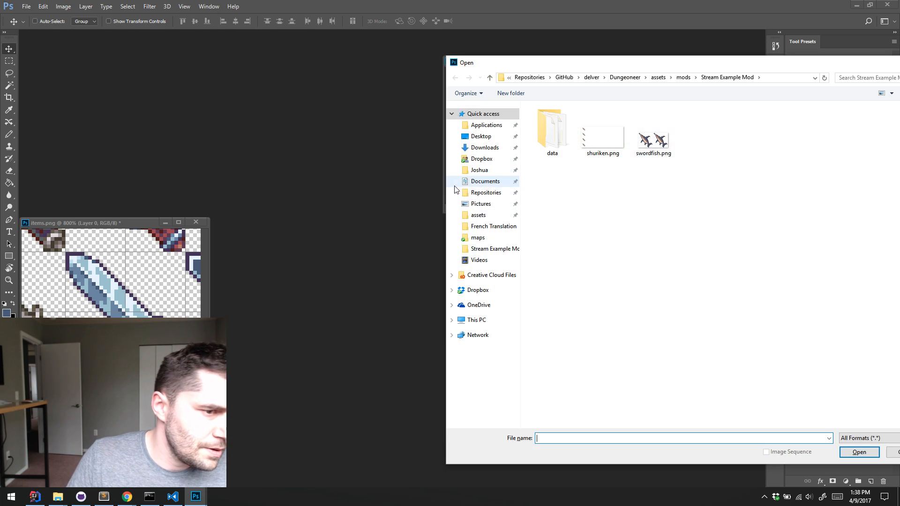
double_click(653, 133)
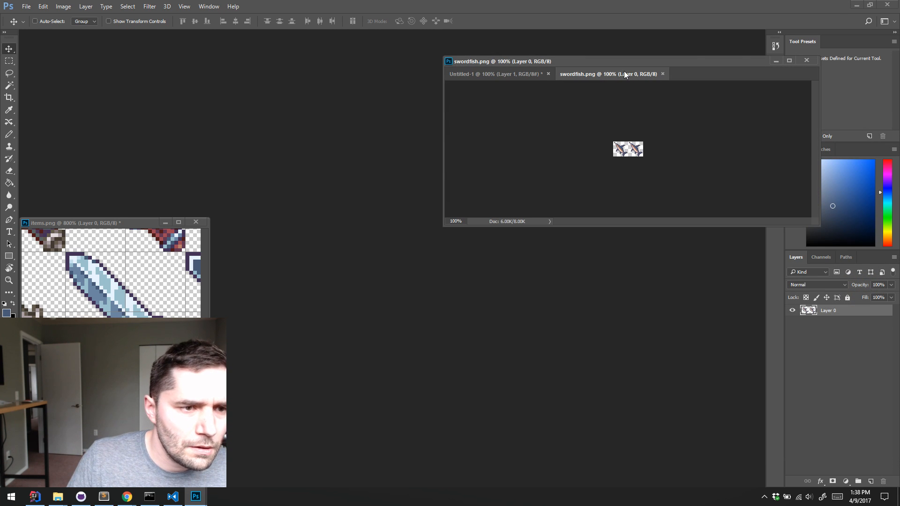
Dock the swordfish.png document into the main workspace and enlarge its view to inspect the saved sprites
drag(623, 74, 331, 35)
key(z)
click(380, 270)
click(380, 271)
click(379, 270)
click(380, 270)
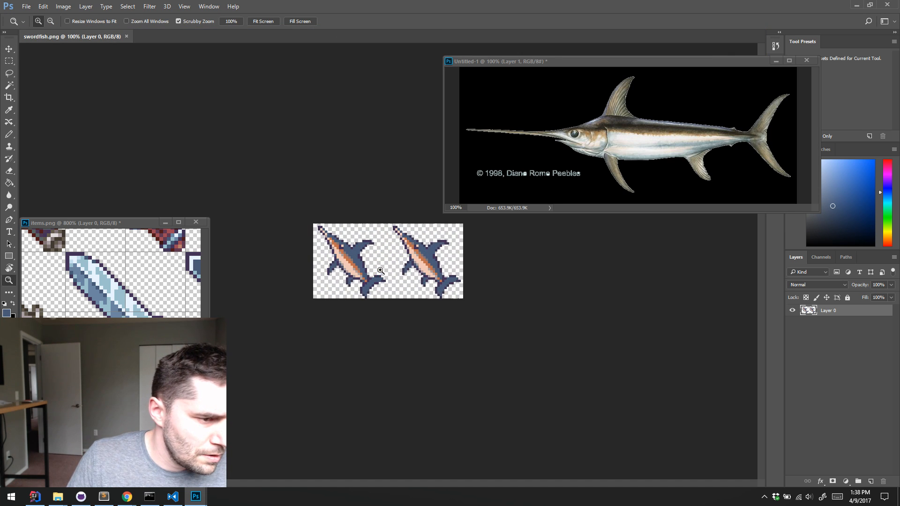
click(380, 270)
Switch to Visual Studio Code and delete shuriken.png from the Stream Example Mod folder, sending it to the recycle bin
click(862, 5)
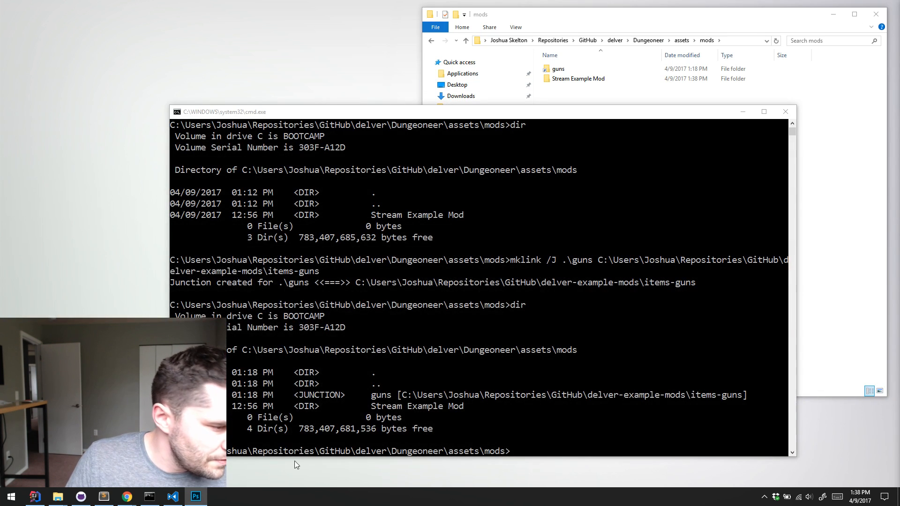
click(104, 496)
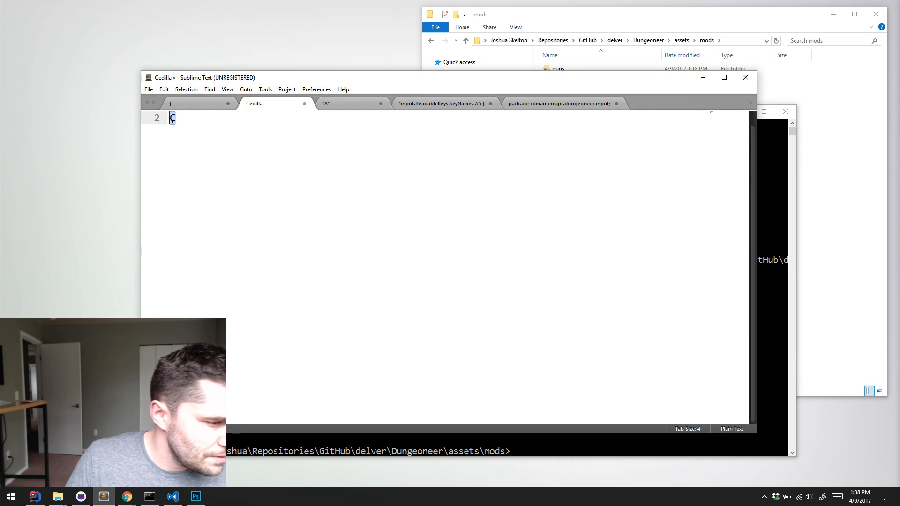
key(alt+Tab)
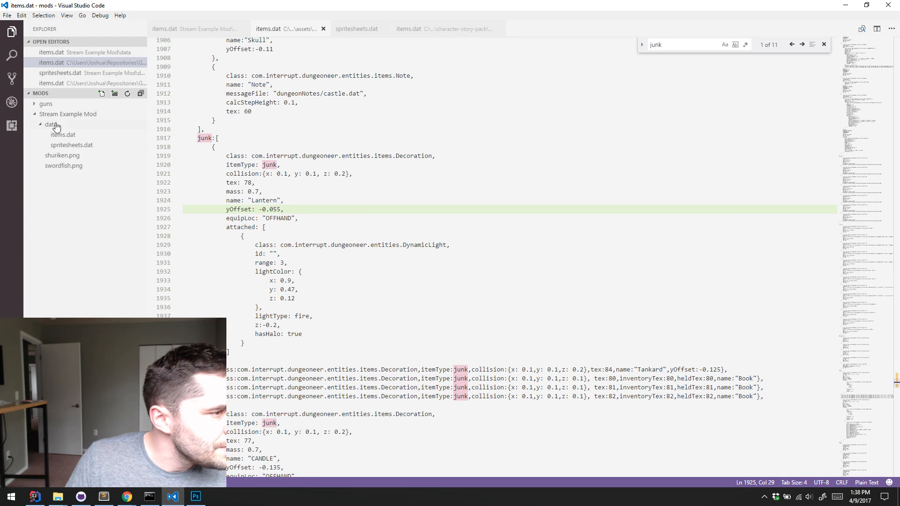
click(66, 136)
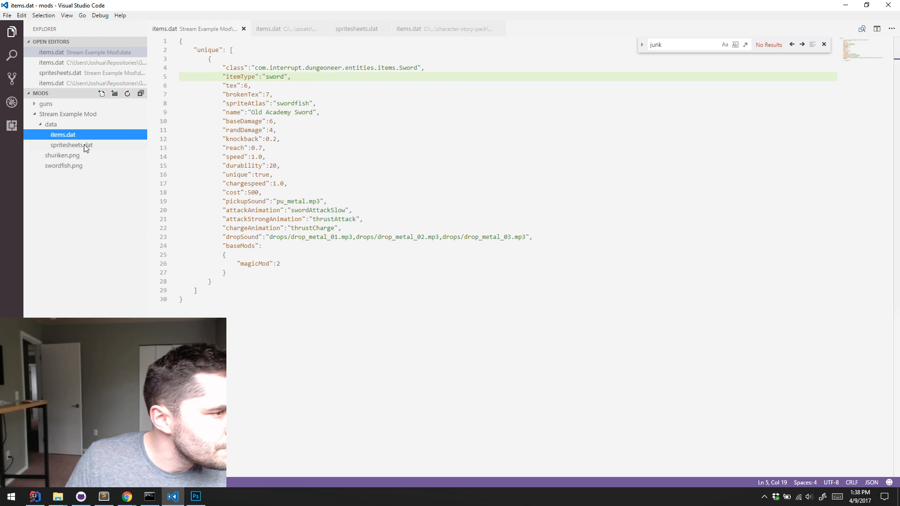
click(79, 146)
click(67, 157)
key(Delete)
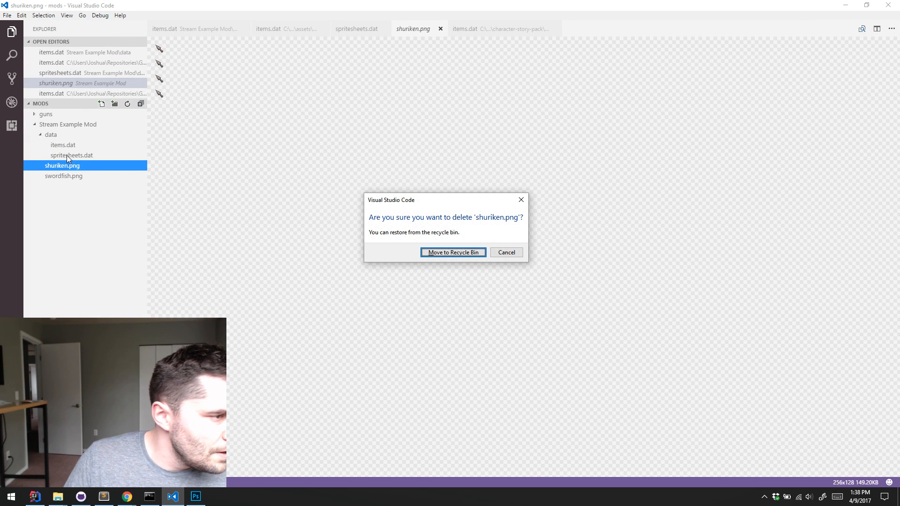
key(Return)
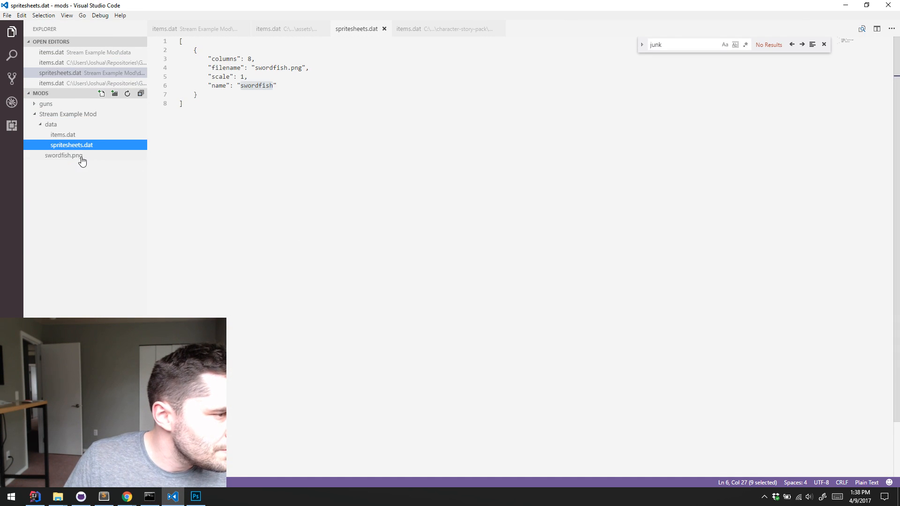
Check the filename and name entries of the sprite sheet in spritesheets.dat against the swordfish image
click(89, 162)
click(76, 160)
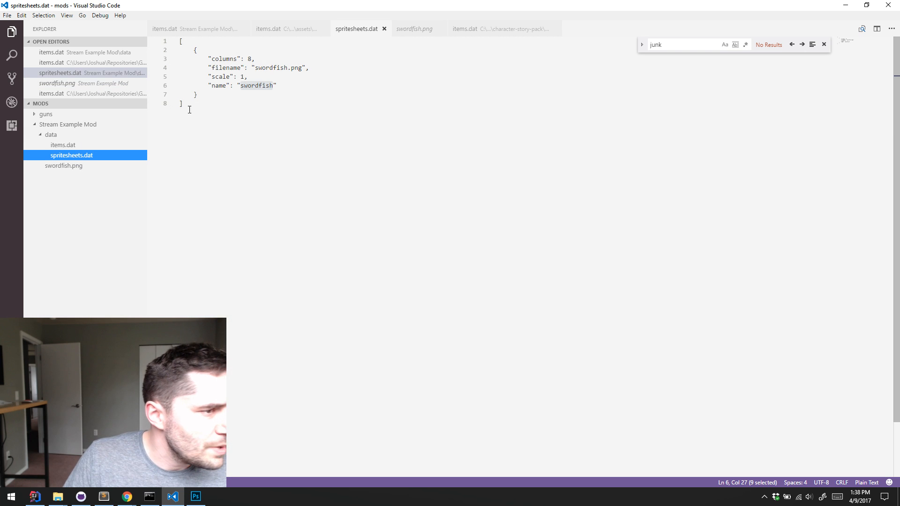
double_click(277, 67)
click(255, 86)
double_click(255, 89)
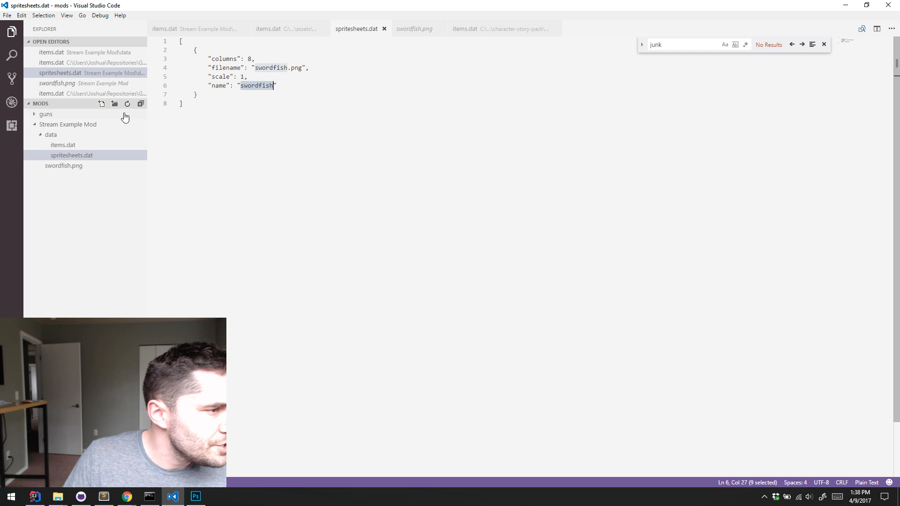
In the mod's items.dat, set the unique sword's tex to 0 and its brokenTex to 1
click(66, 145)
click(332, 91)
click(231, 49)
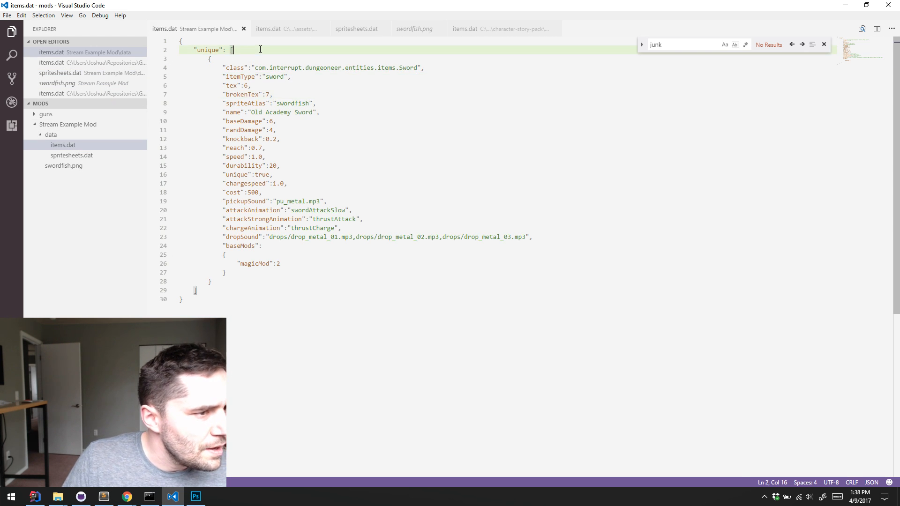
click(406, 69)
click(277, 77)
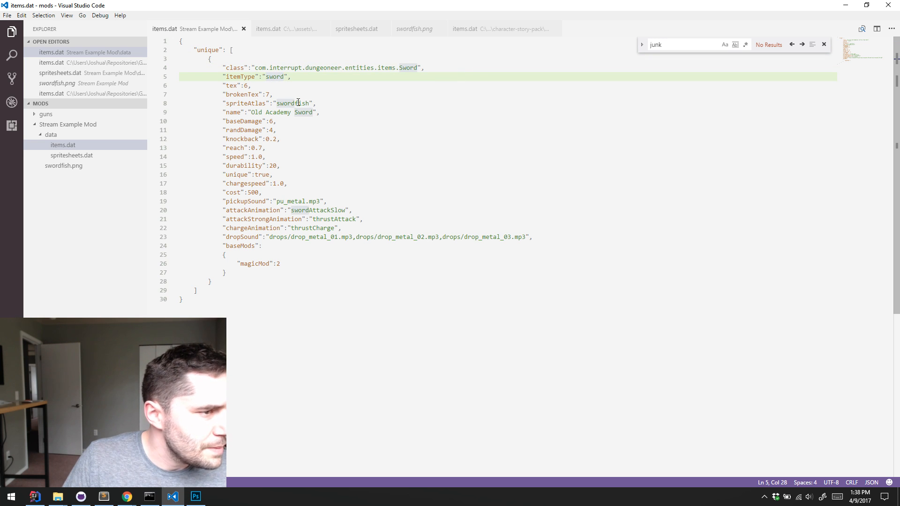
click(245, 85)
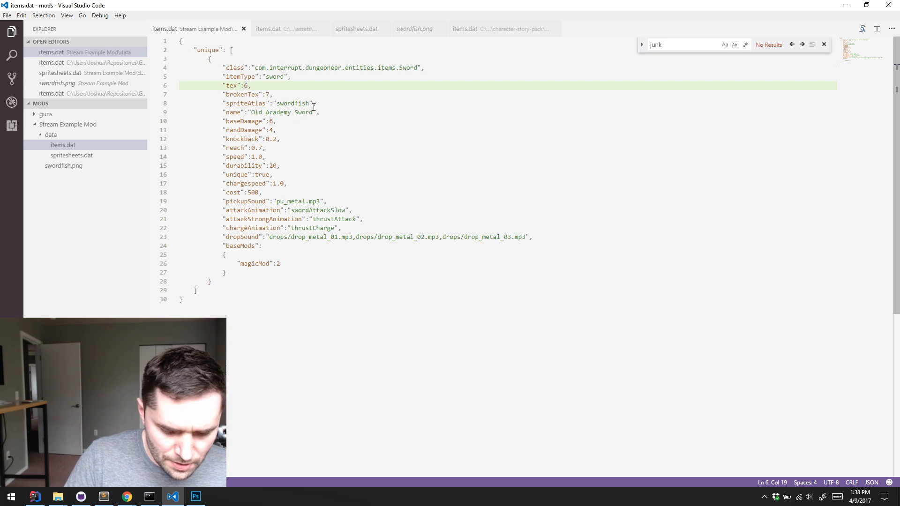
key(BackSpace)
text(0)
key(Down)
key(End)
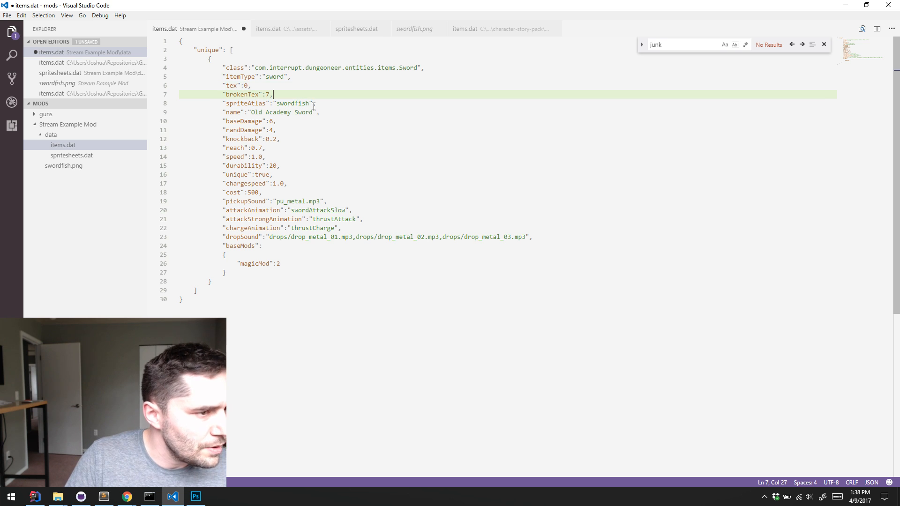
text(1)
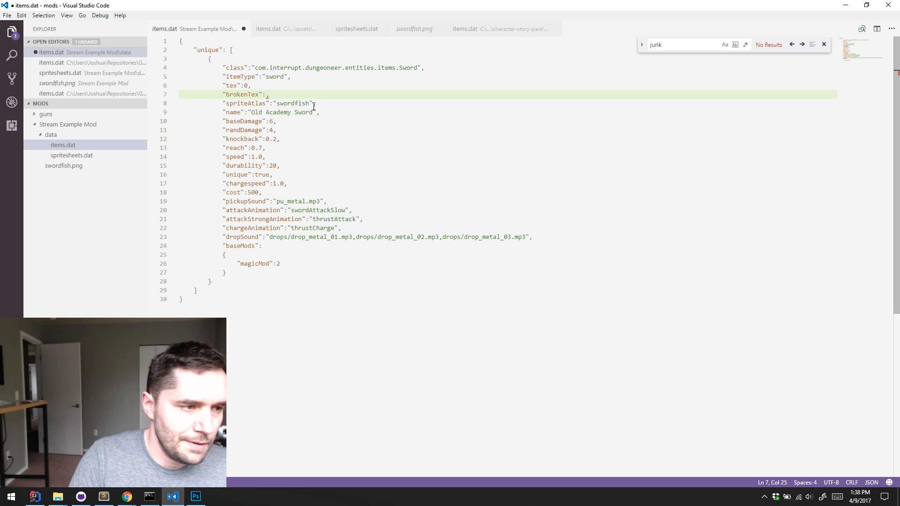
click(196, 496)
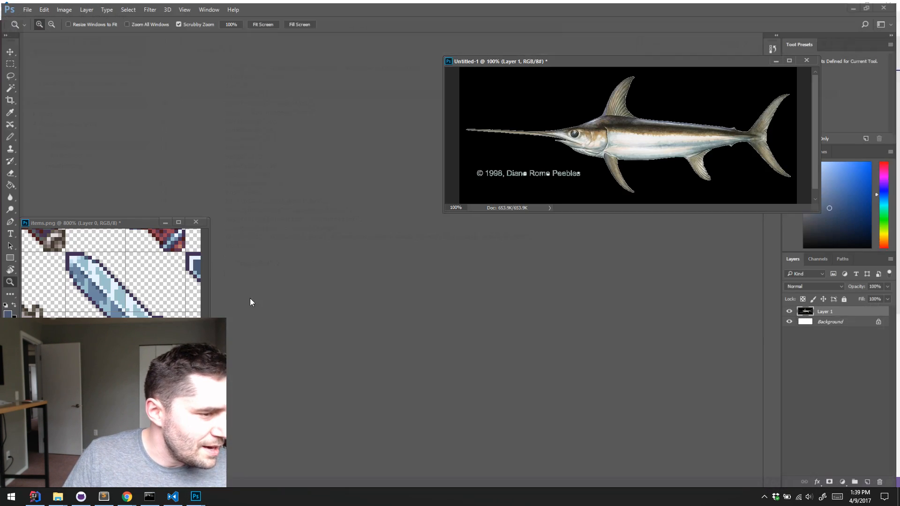
click(855, 6)
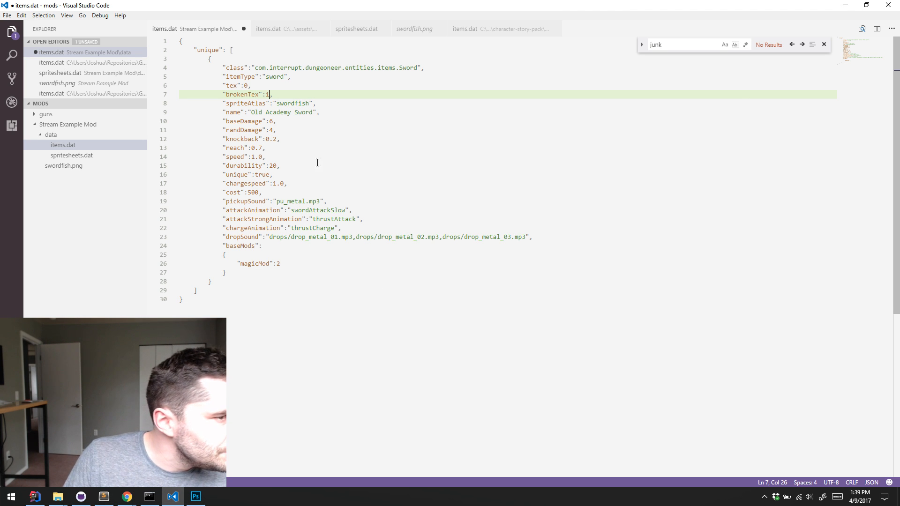
Replace the unique sword's whole name value in items.dat with a new name beginning with "Sw"
click(249, 113)
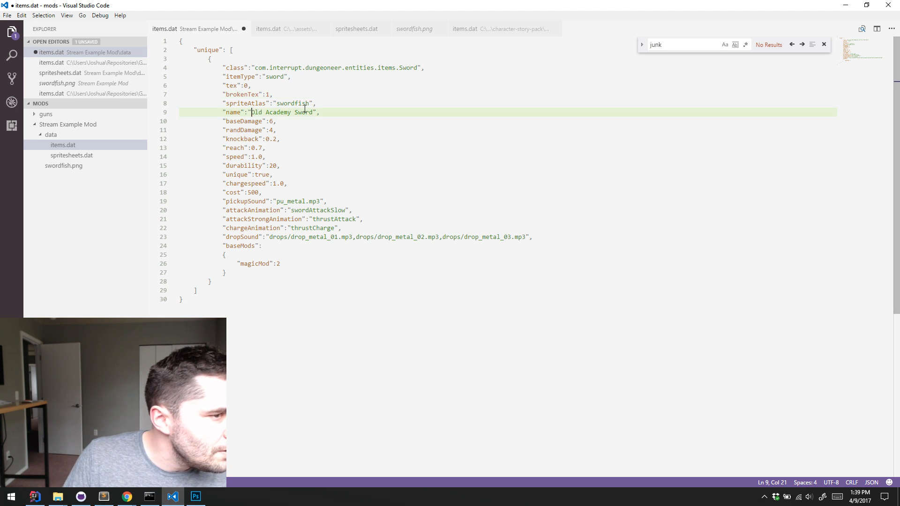
shift+click(314, 112)
text(Sw)
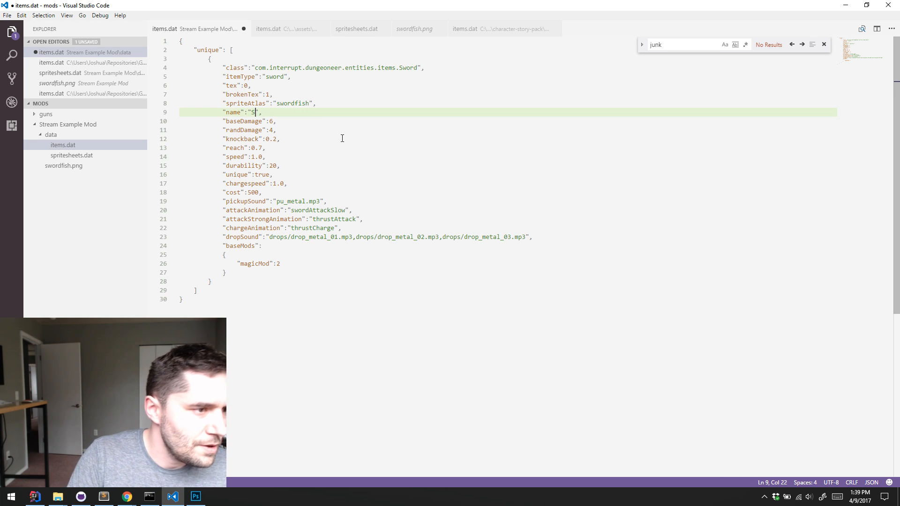
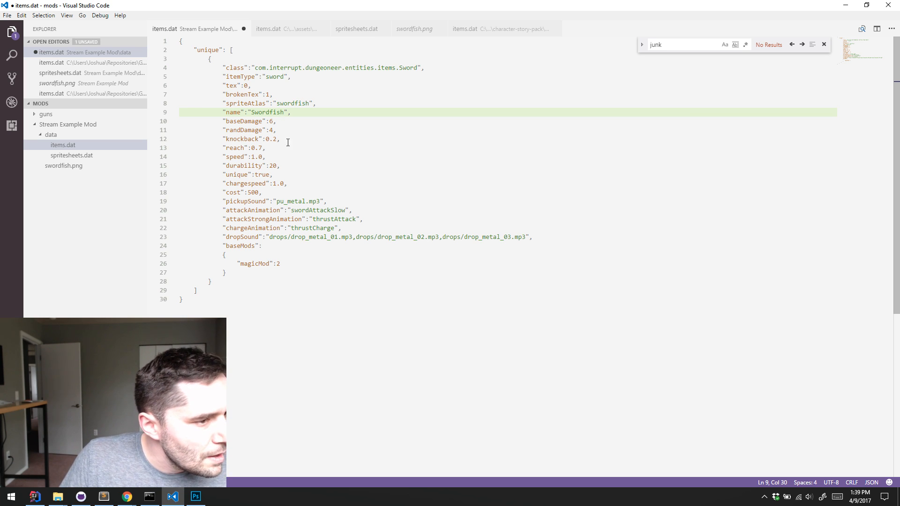
Remove the baseMods block with its magicMod entry and the comma preceding it from the Swordfish item in items.dat, and save the file
click(319, 127)
click(319, 118)
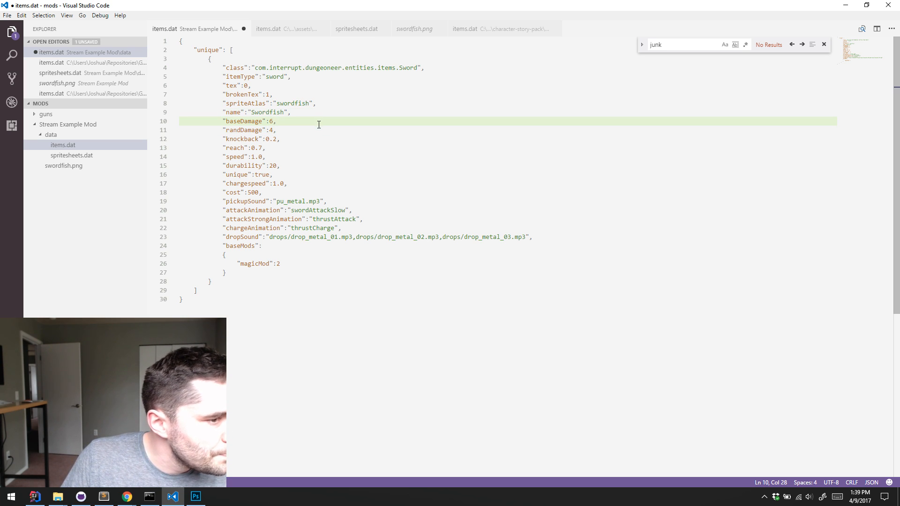
click(416, 231)
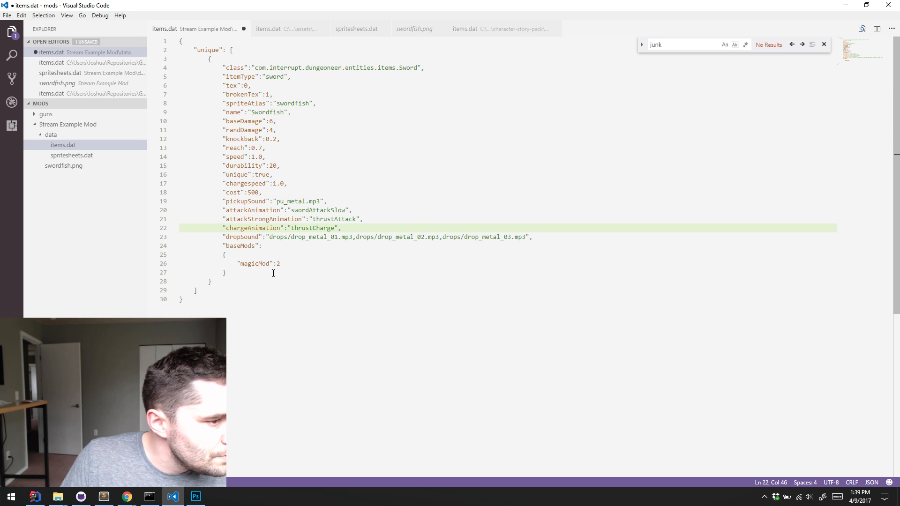
drag(273, 274, 276, 245)
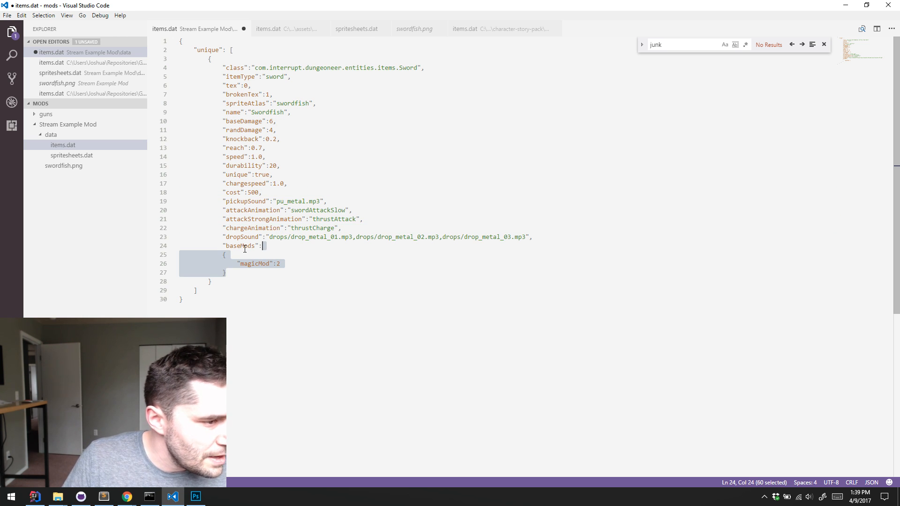
shift+click(531, 236)
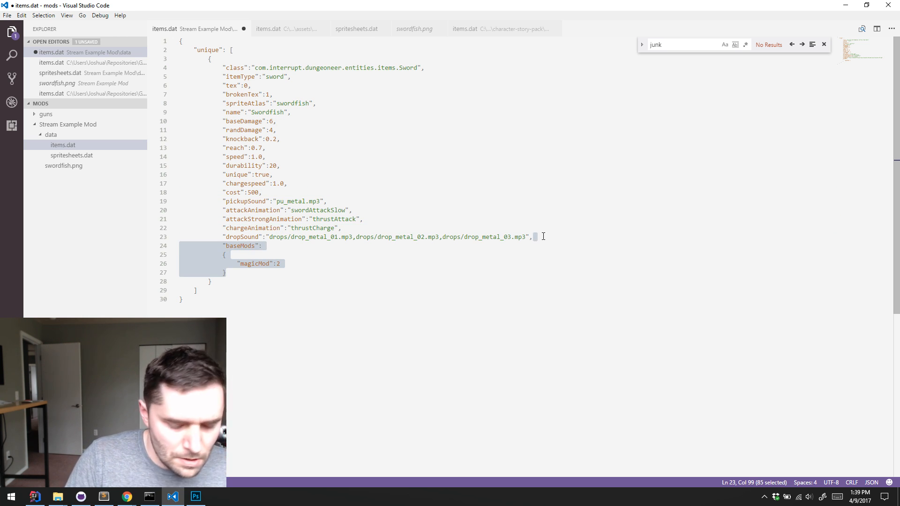
key(BackSpace)
key(ctrl+s)
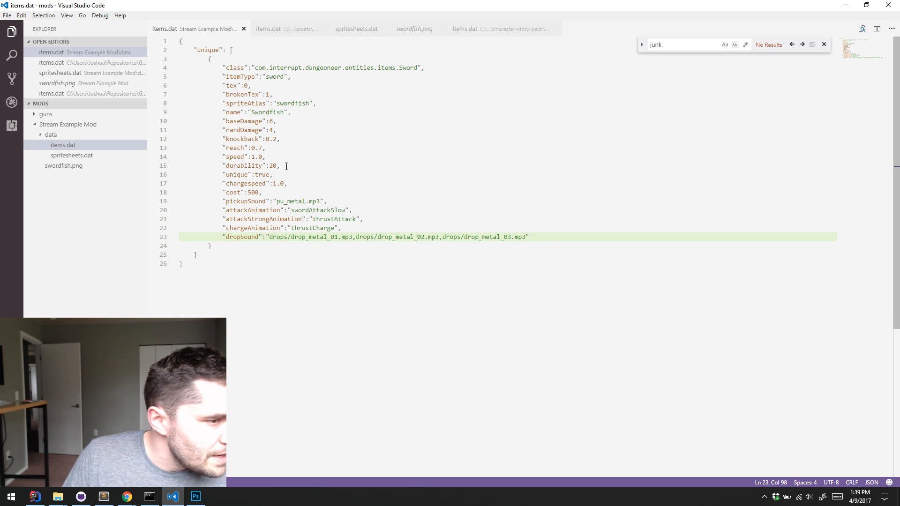
Review the Swordfish entry in items.dat, checking the unique category, the unique flag, and the damage, knockback and reach properties
click(305, 168)
click(308, 178)
double_click(236, 174)
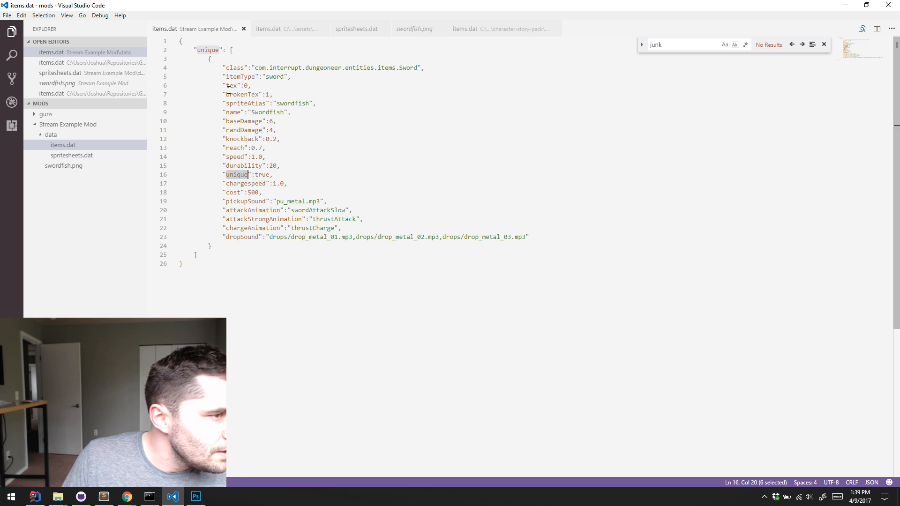
double_click(208, 50)
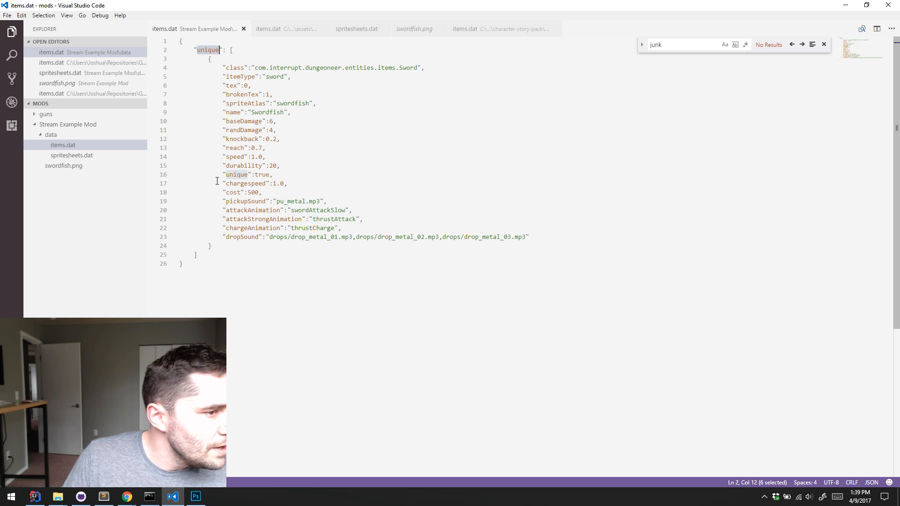
drag(212, 245, 184, 50)
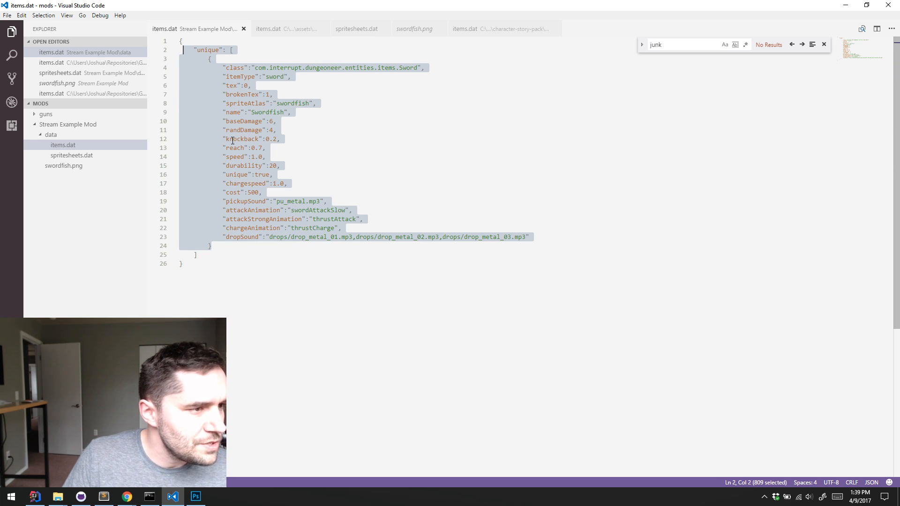
double_click(203, 50)
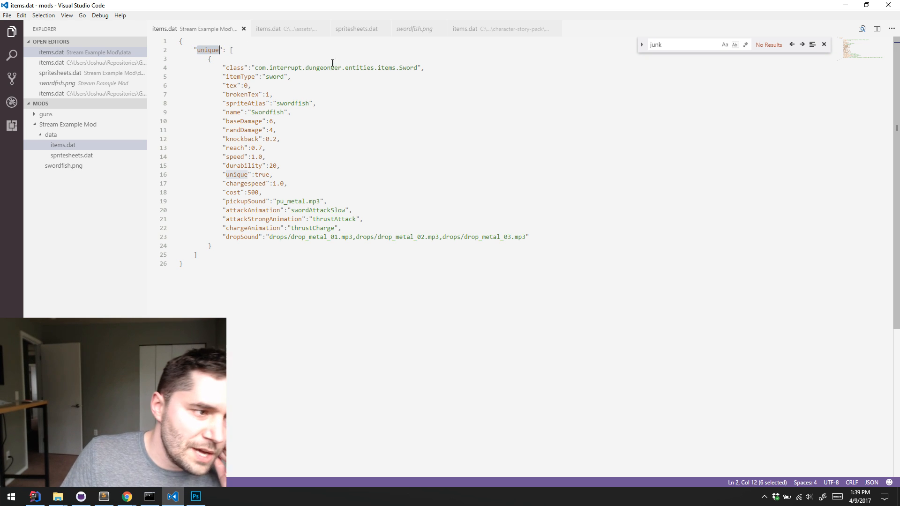
click(382, 128)
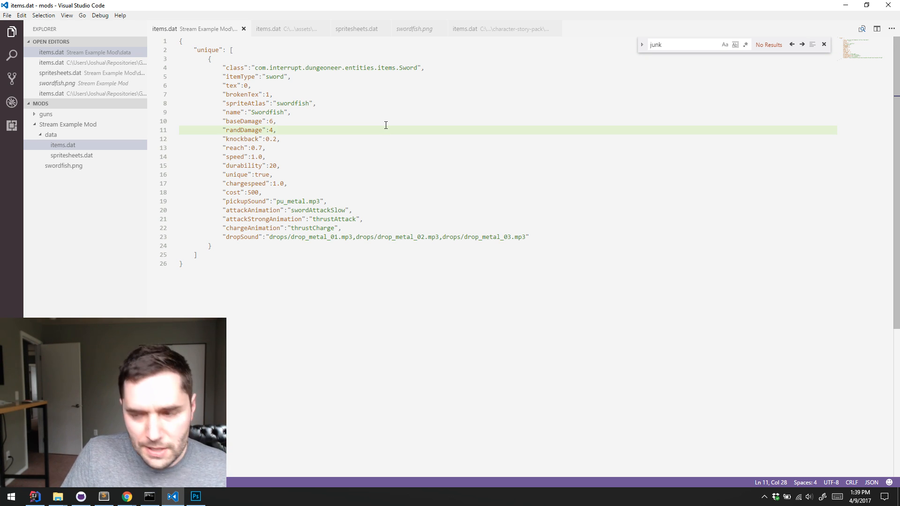
click(298, 122)
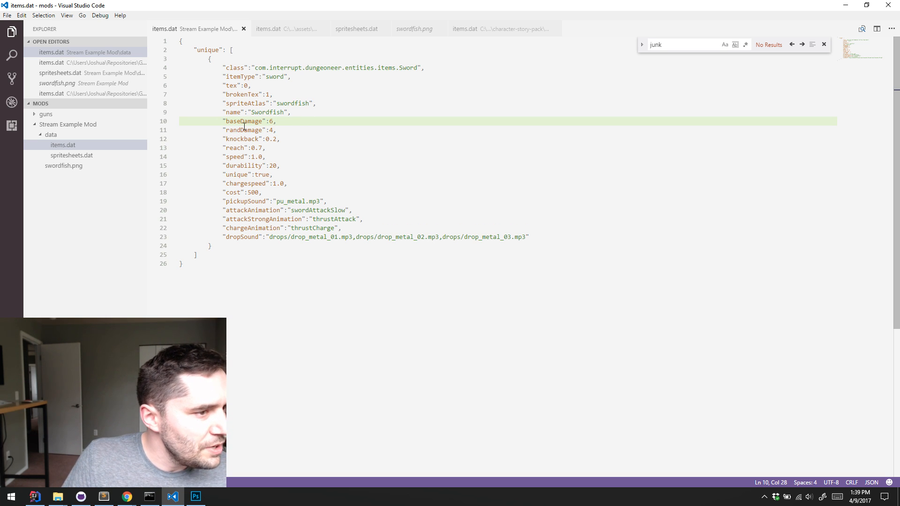
key(Down)
key(Down)
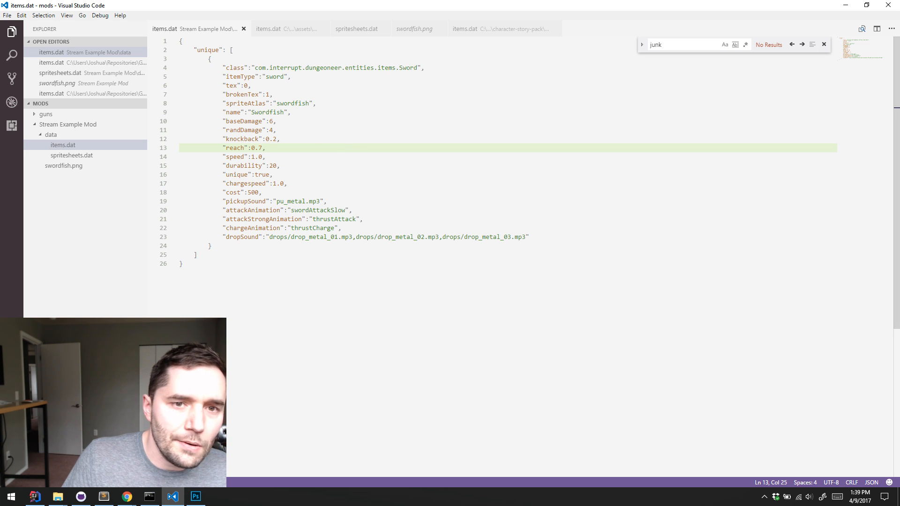
Switch to IntelliJ IDEA and run the game with the Desktop configuration instead of DelvEdit
click(846, 6)
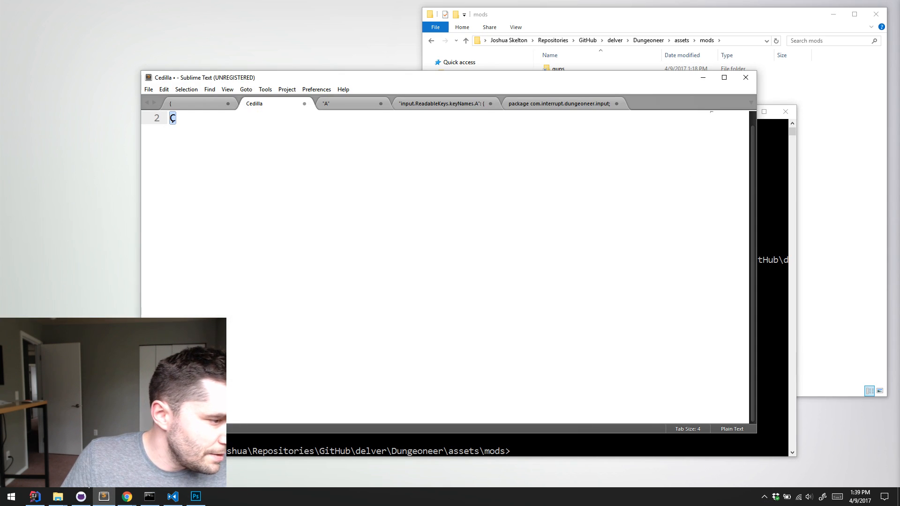
key(alt+Tab)
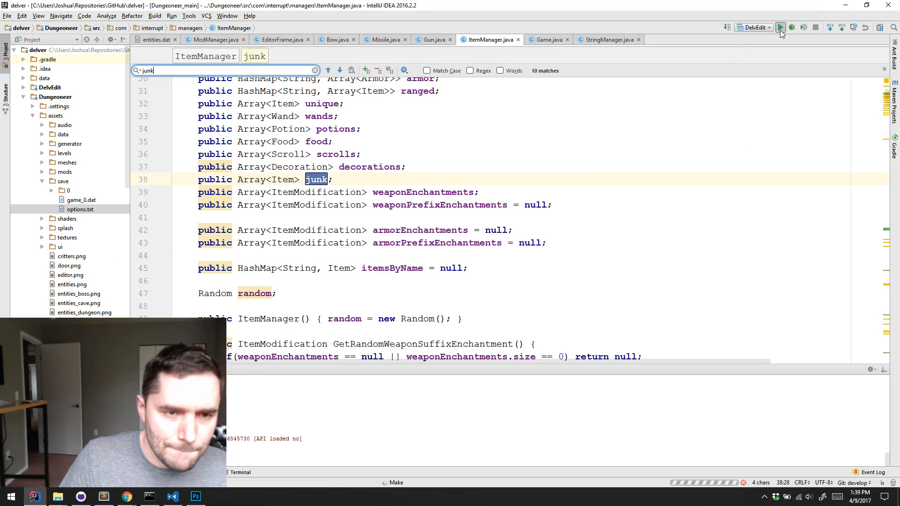
click(780, 30)
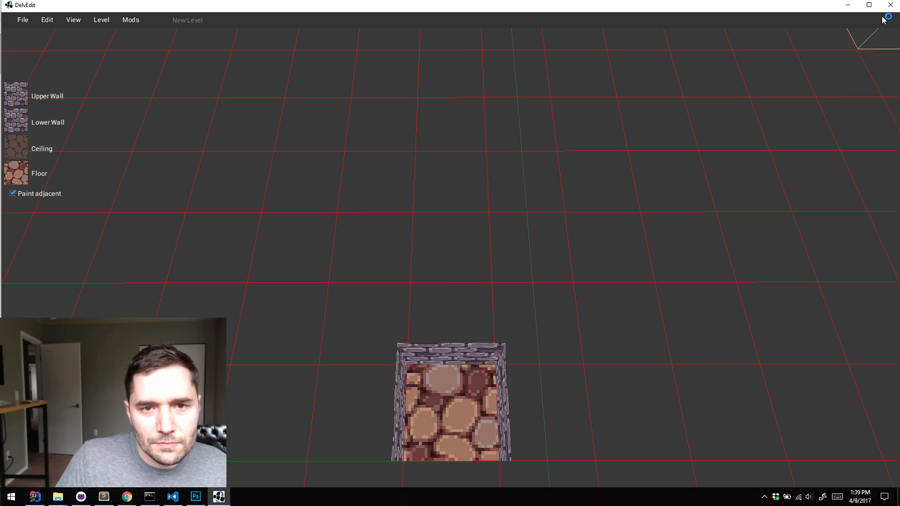
click(890, 5)
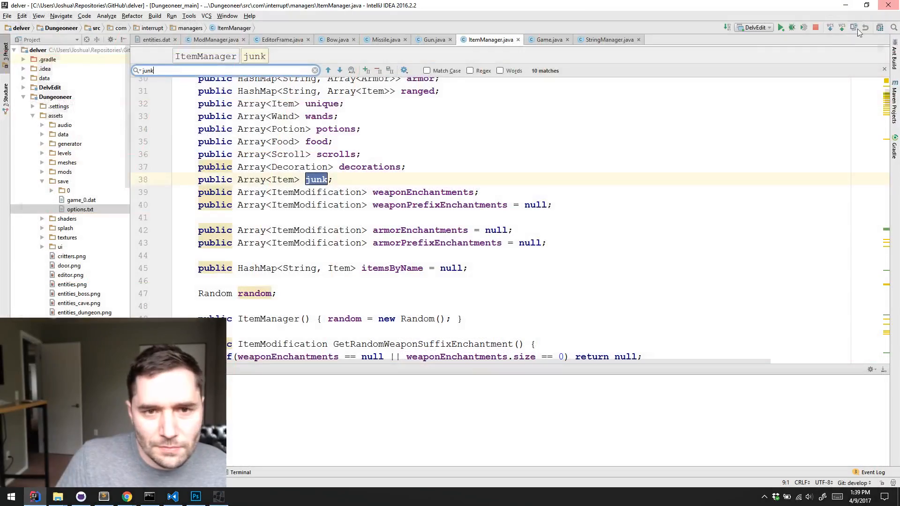
click(753, 28)
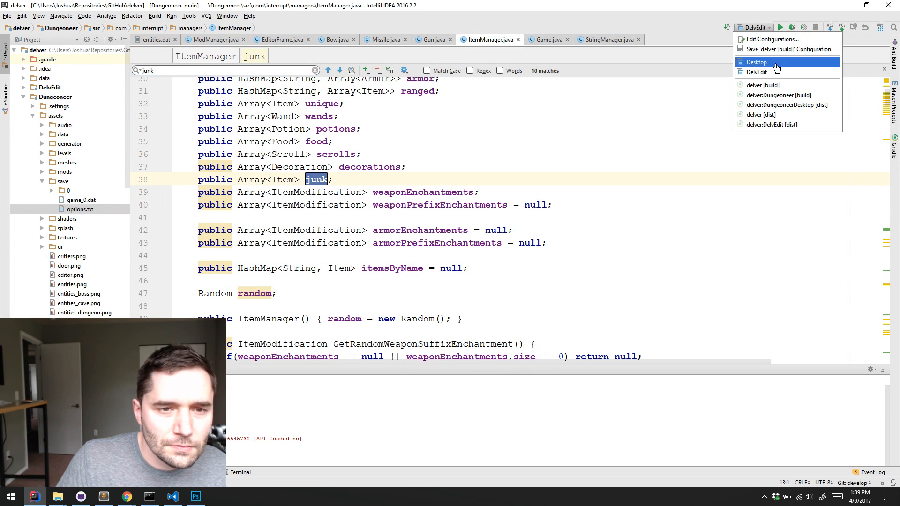
click(756, 61)
click(782, 28)
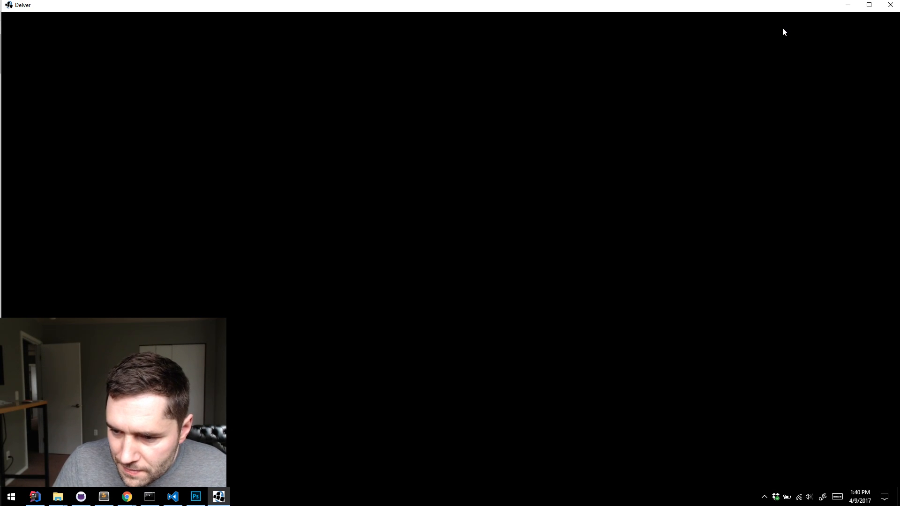
Maximize the Delver game window, erase save slot 1 and start playing in that slot
double_click(695, 6)
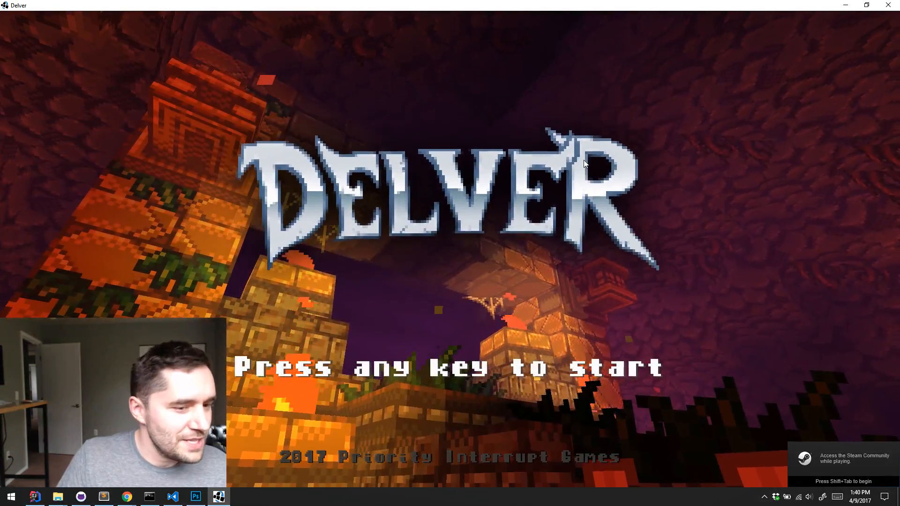
click(589, 167)
click(487, 111)
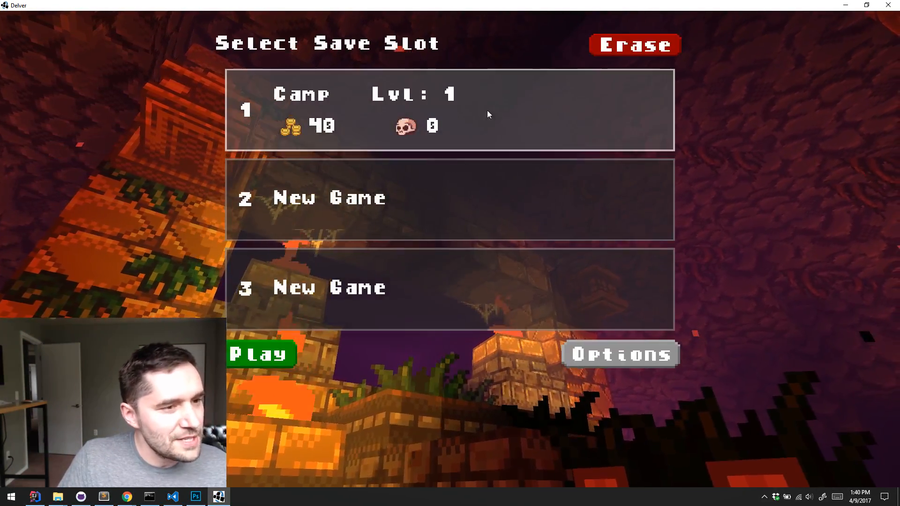
click(614, 49)
click(275, 356)
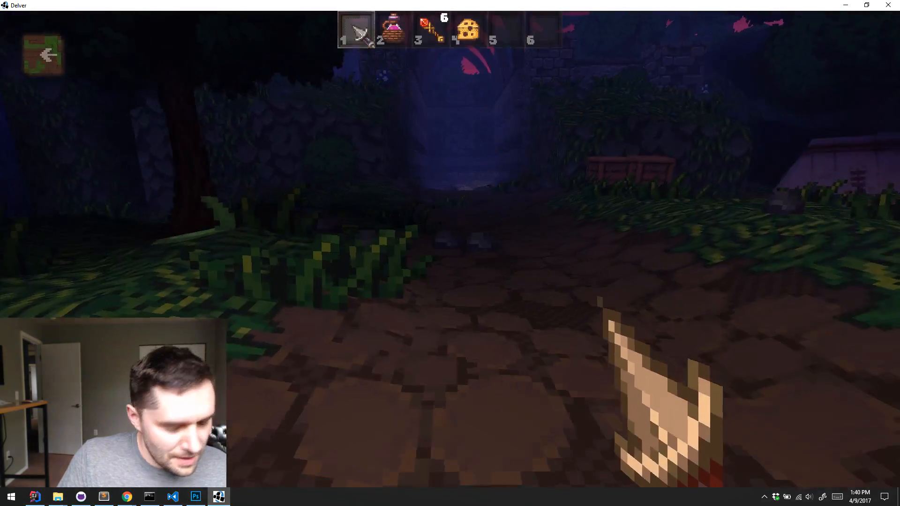
Spawn the swordfish from the Uniques category of the in-game debug menu
key(grave)
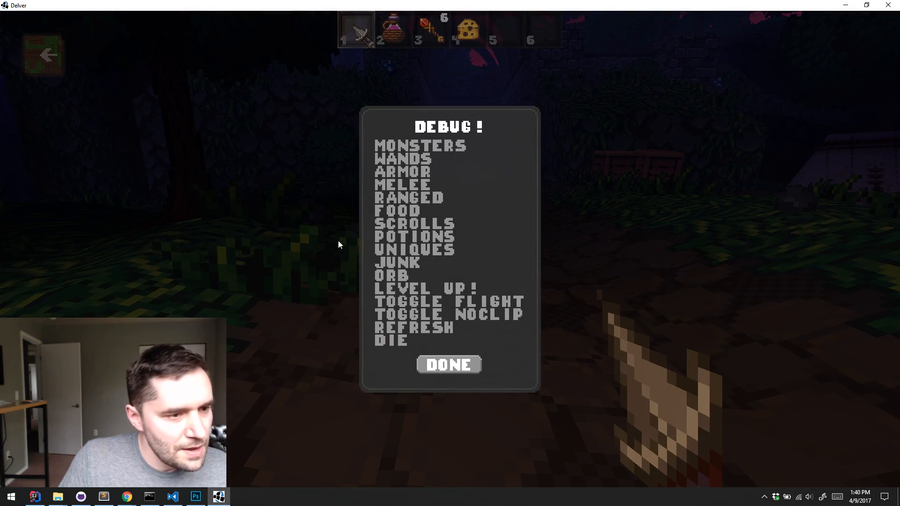
click(422, 250)
click(436, 262)
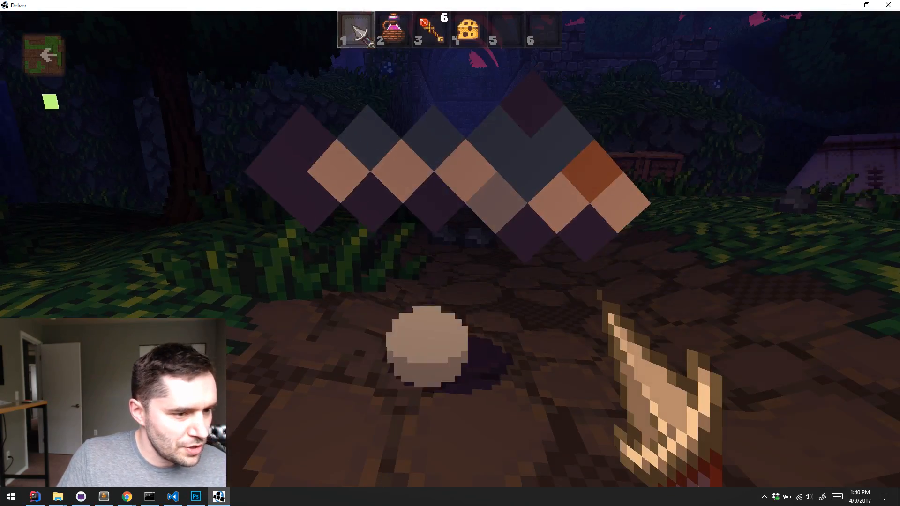
Move around the spawned swordfish to examine its sprite and size from several positions, and quit the game
key(s)
key(d)
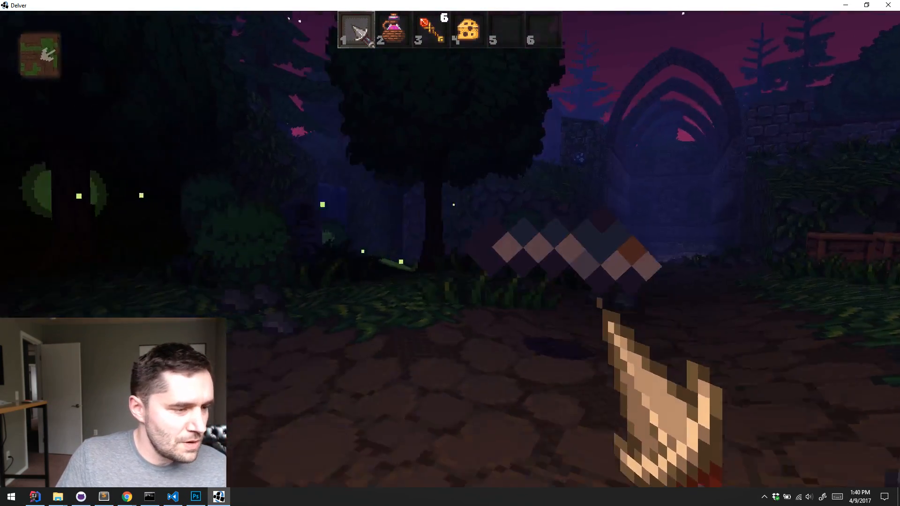
key(a)
key(w)
key(s)
key(d)
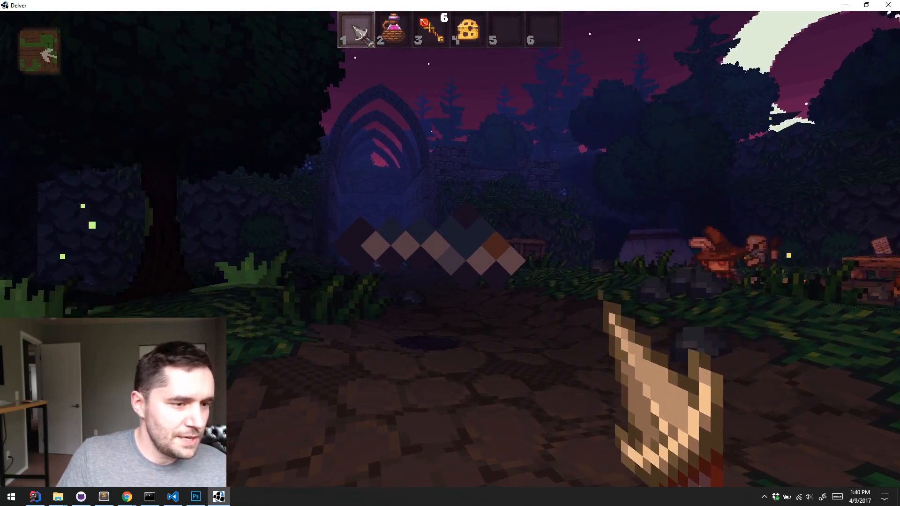
key(d)
key(w)
key(s)
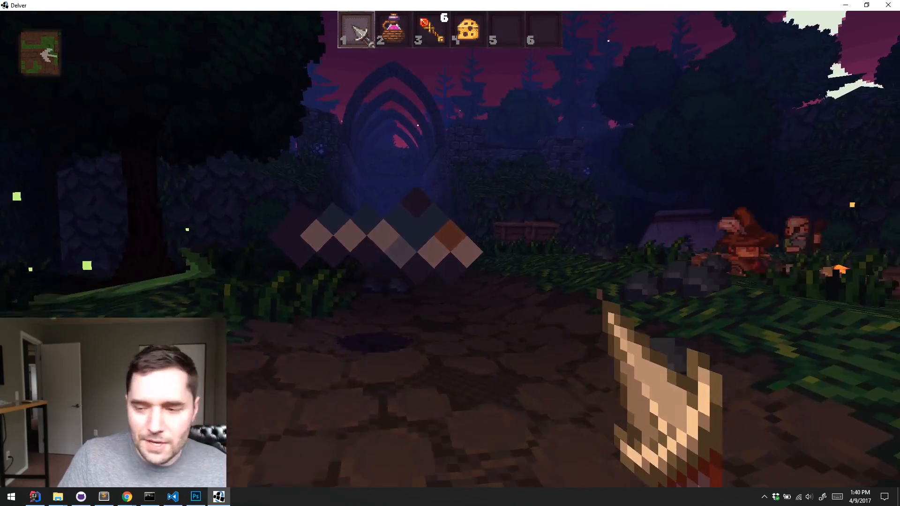
key(w)
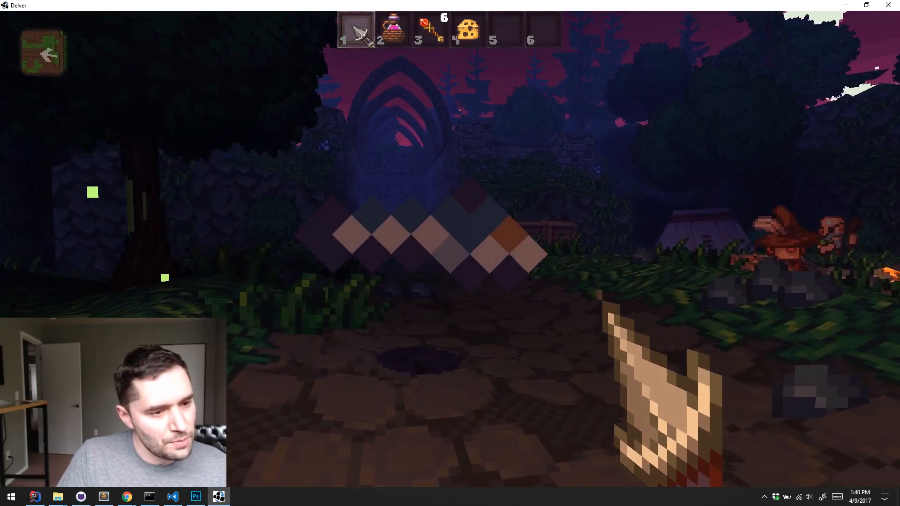
key(Escape)
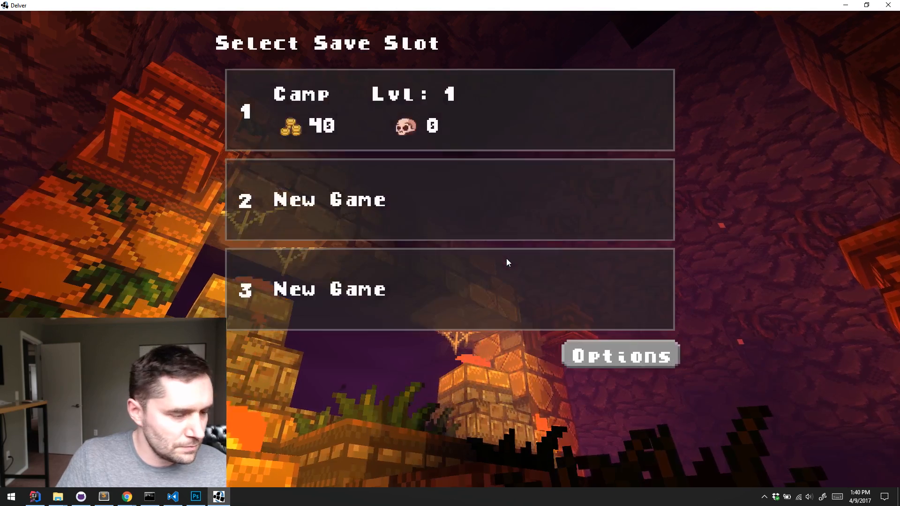
key(alt+F4)
Switch to Visual Studio Code and set the swordfish sprite sheet's columns to 2 in spritesheets.dat
click(174, 498)
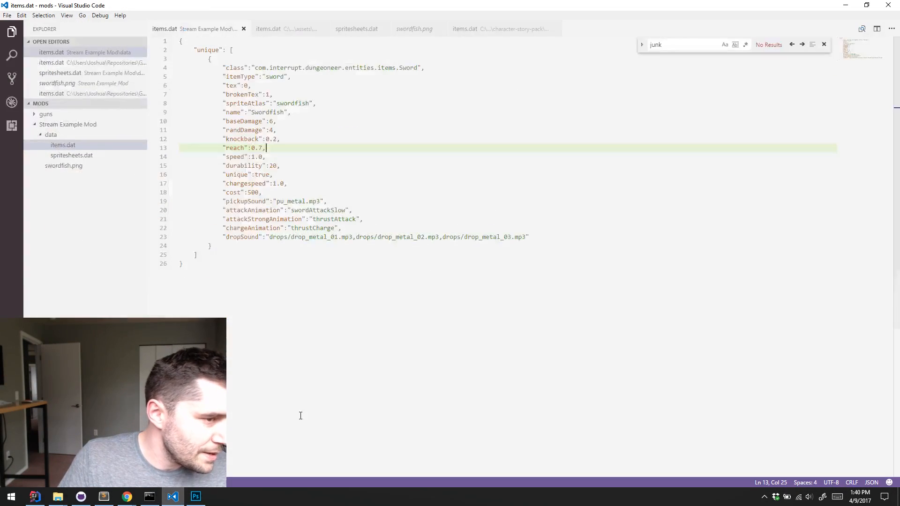
click(86, 156)
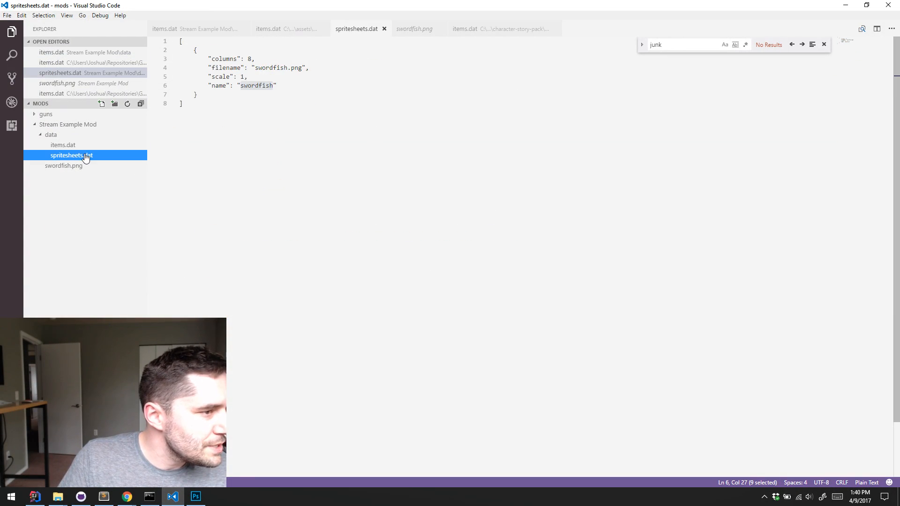
click(250, 68)
key(Up)
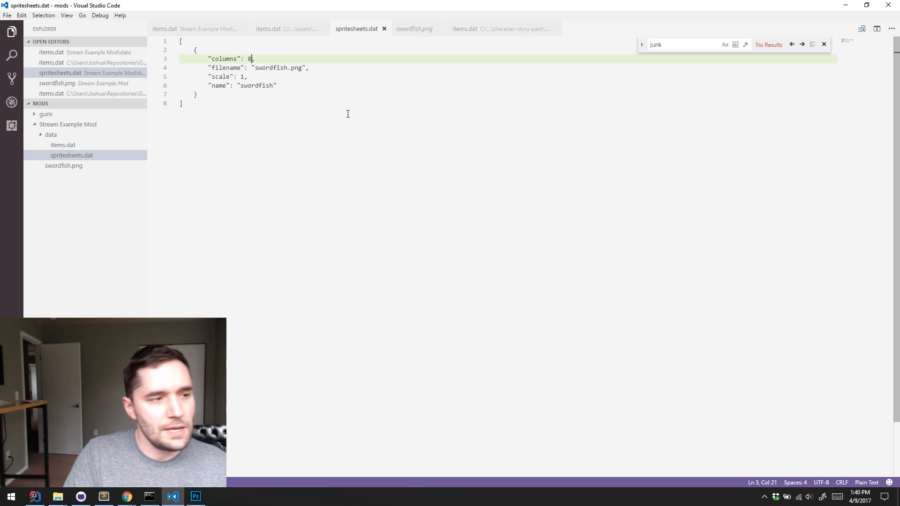
key(BackSpace)
text(2)
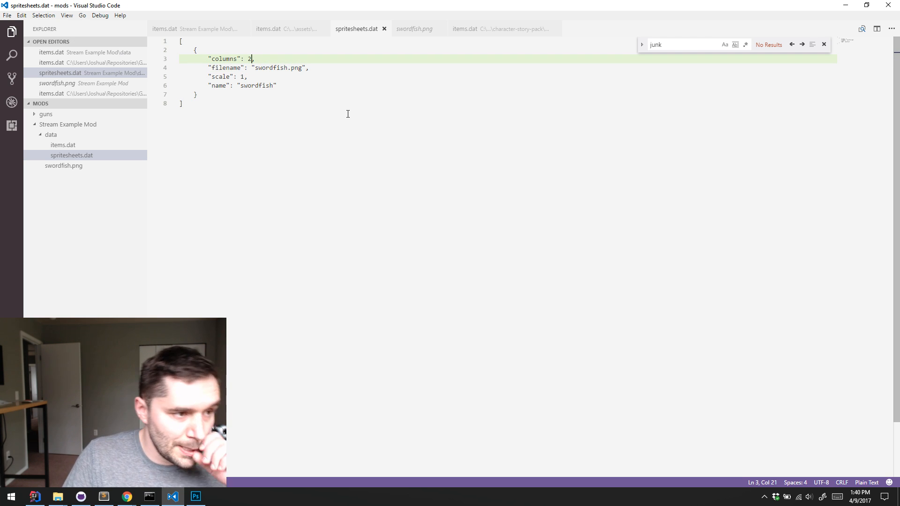
Set the swordfish sprite sheet's scale to 0.5 in spritesheets.dat and save the file
click(303, 79)
key(shift+Left)
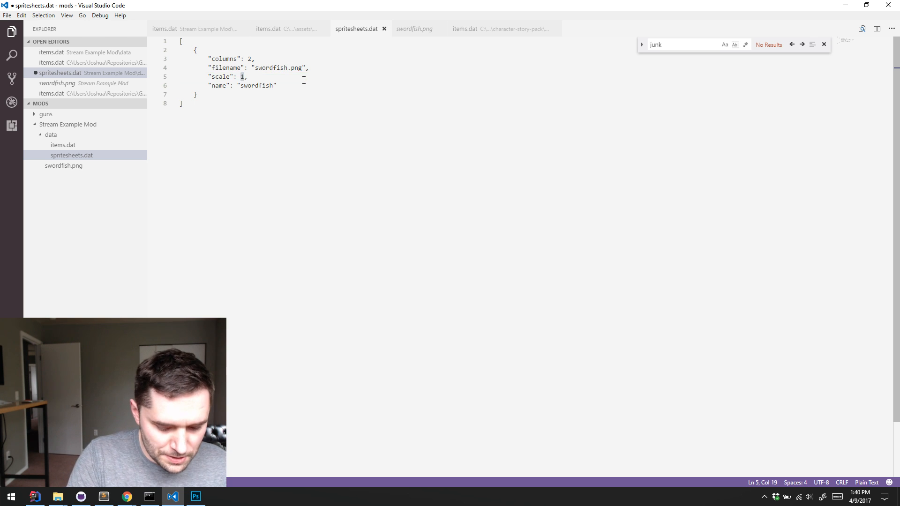
text(0.5)
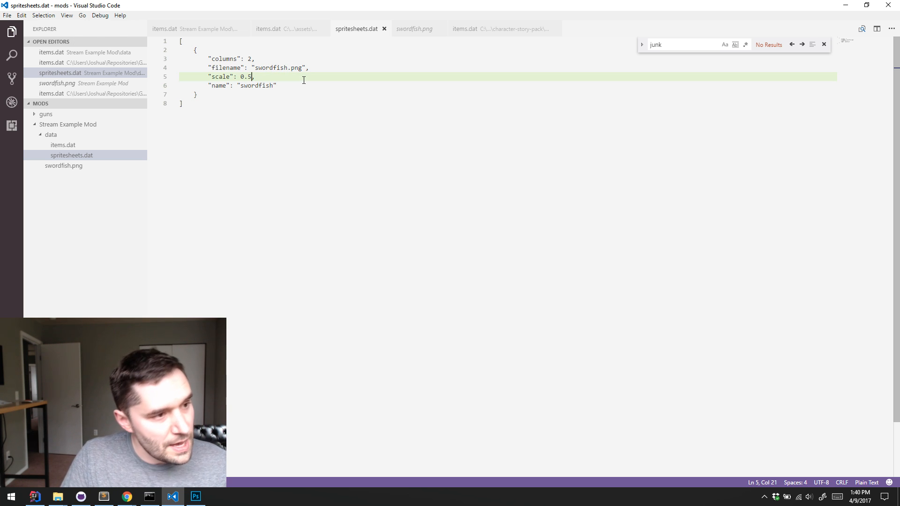
Switch to IntelliJ IDEA, launch the Desktop build of Delver and maximize the game window
click(34, 496)
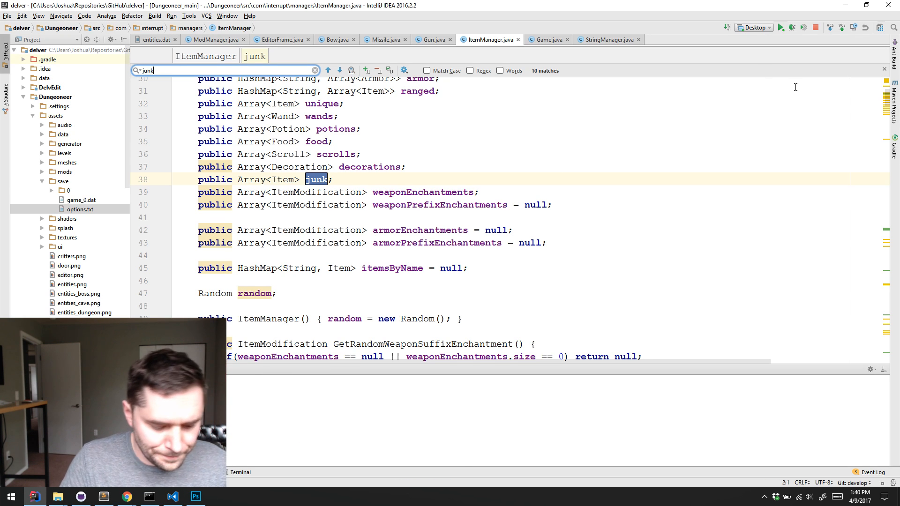
key(alt+Tab)
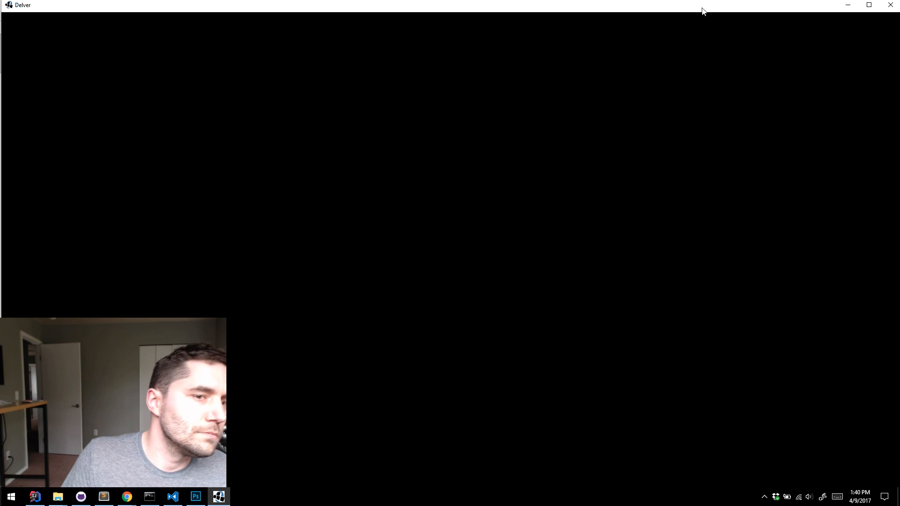
double_click(704, 8)
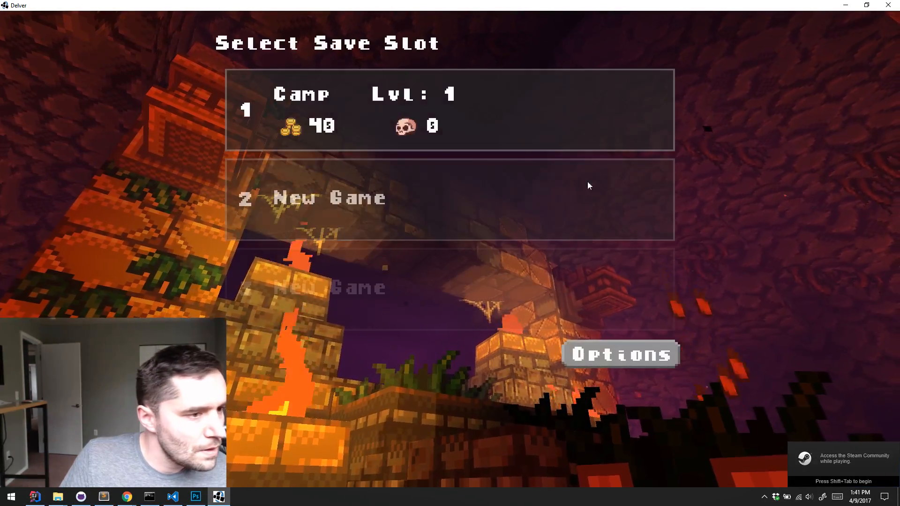
Delete the Camp save in slot 1 and start a new game in that slot
click(597, 110)
click(606, 47)
click(574, 110)
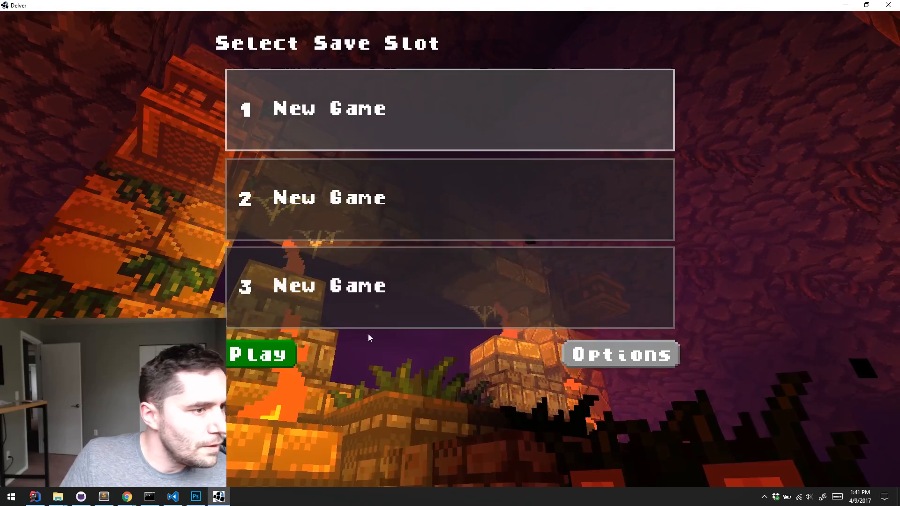
click(276, 347)
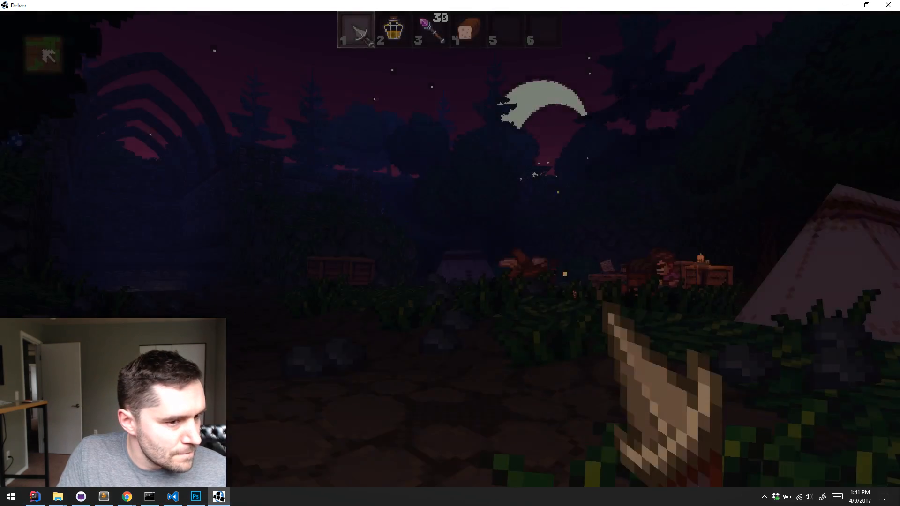
Spawn the swordfish from the Uniques category of the debug menu
key(k)
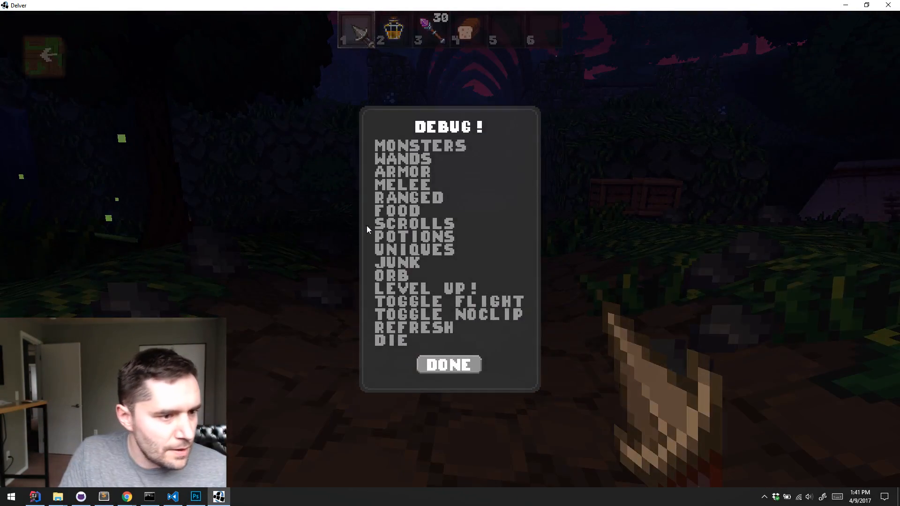
click(428, 253)
click(424, 263)
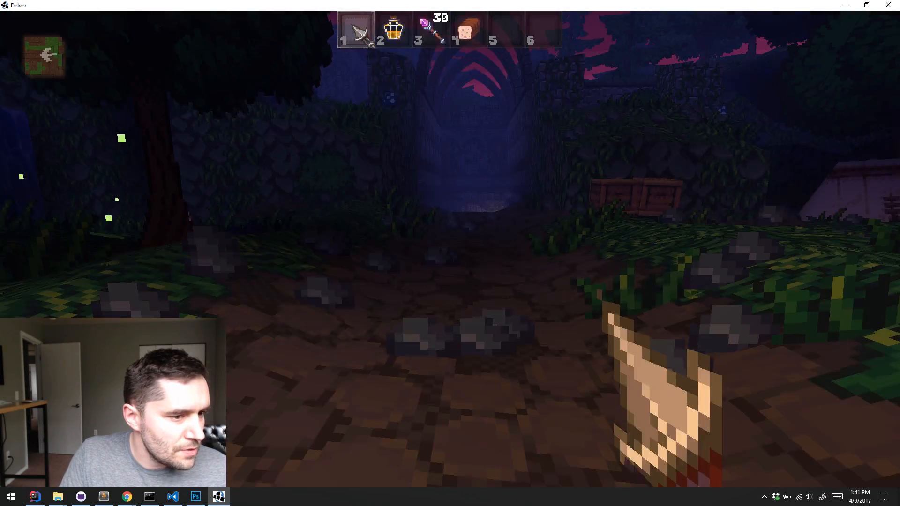
Examine the spawned swordfish from near and far, and pick it up
key(w)
key(s)
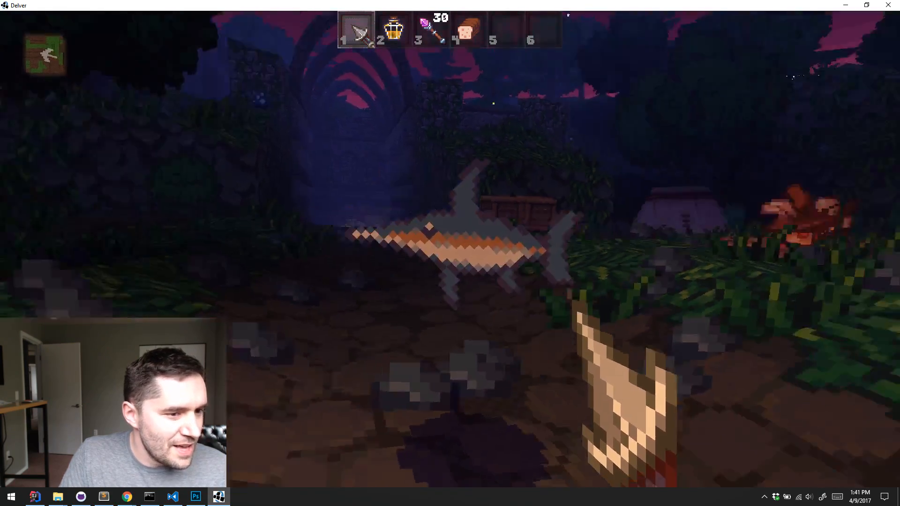
key(w)
key(s)
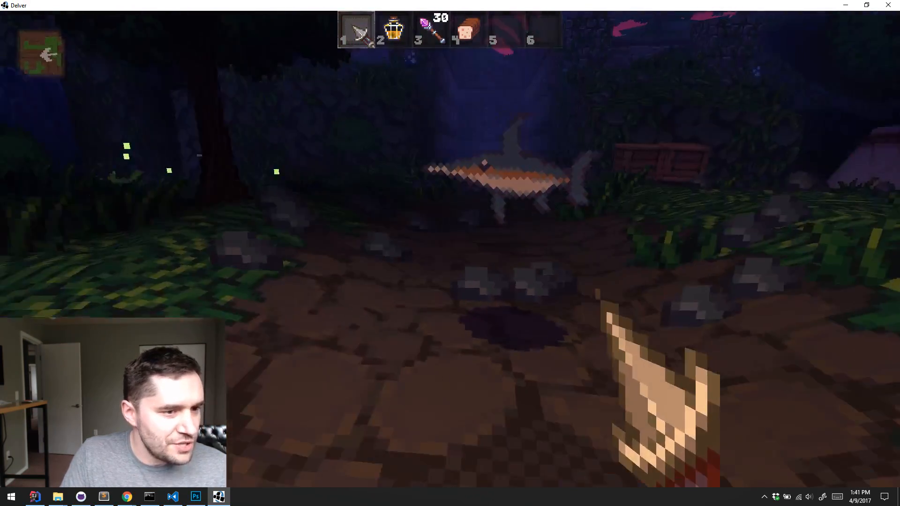
key(w)
key(e)
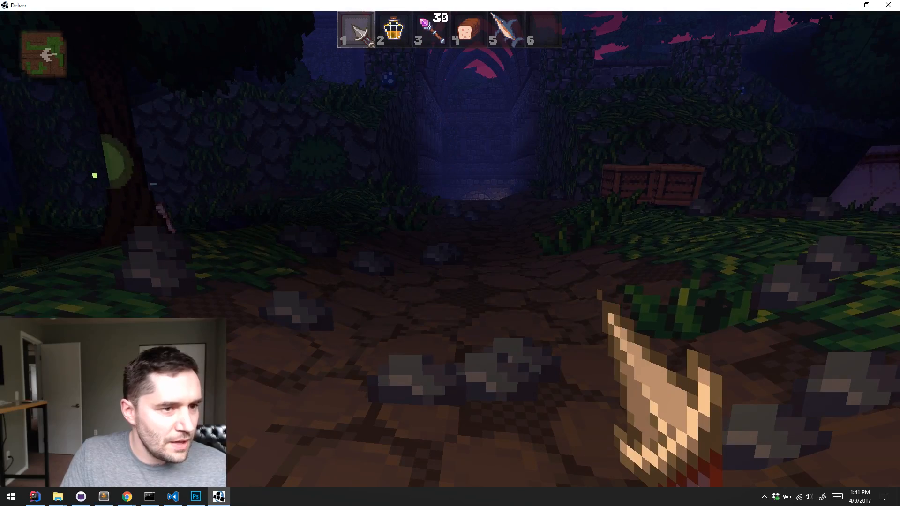
Equip the swordfish from inventory slot 5 and test its attack on the wooden crates near the stone wall
key(5)
key(w)
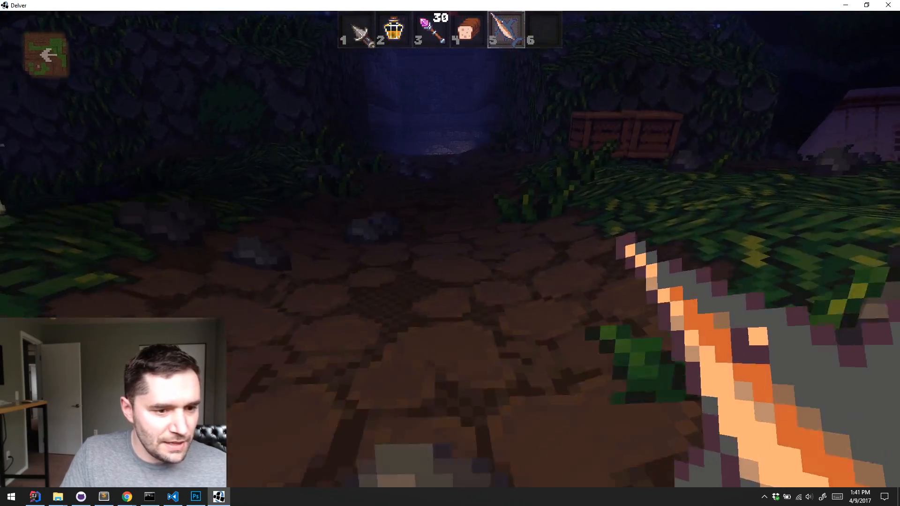
key(w)
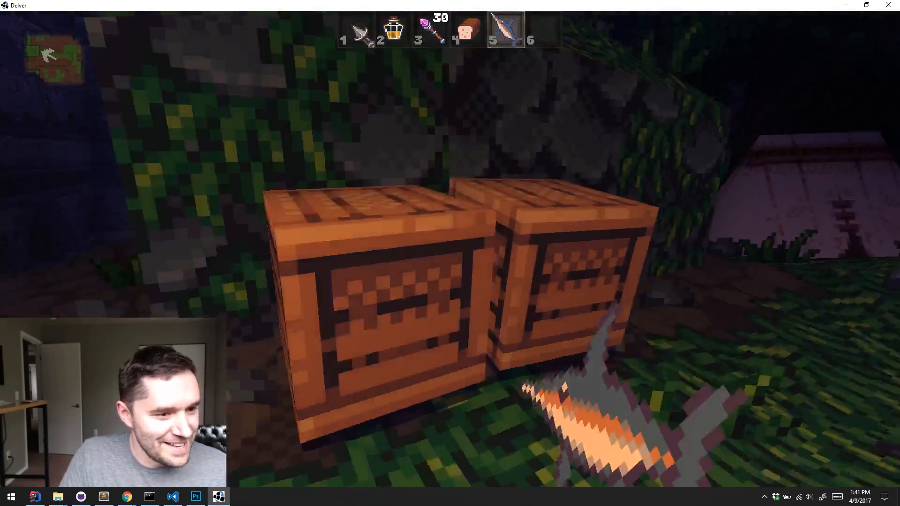
click(450, 253)
key(s)
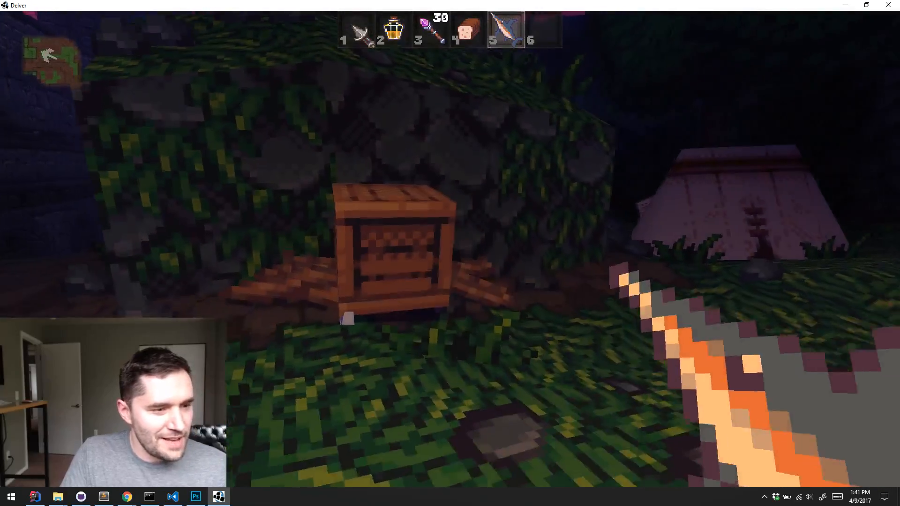
key(w)
click(450, 253)
key(w)
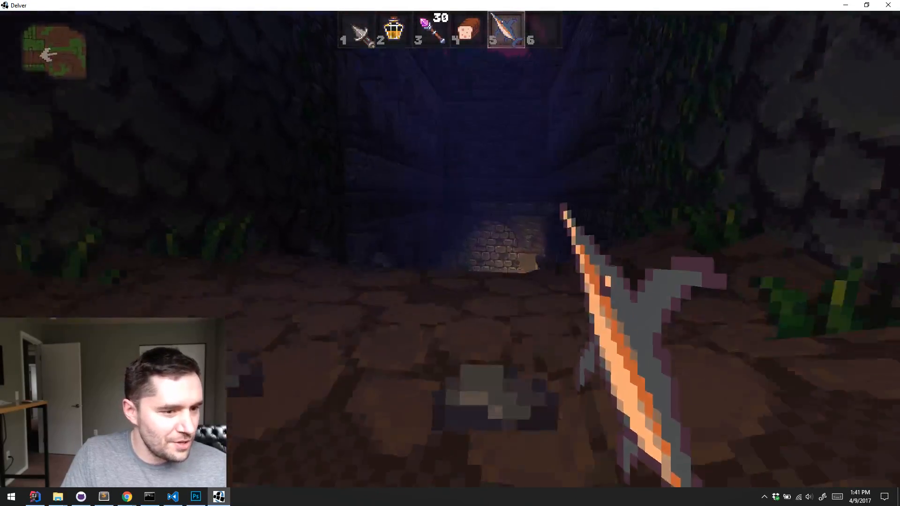
Throw the swordfish onto the path, walk up to examine its sprite, and quit the game
key(q)
key(w)
key(Escape)
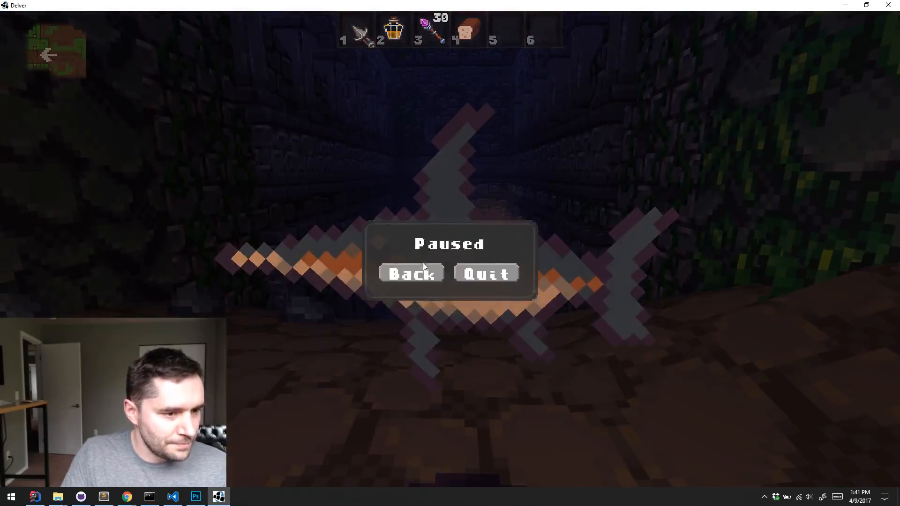
click(468, 261)
key(alt+F4)
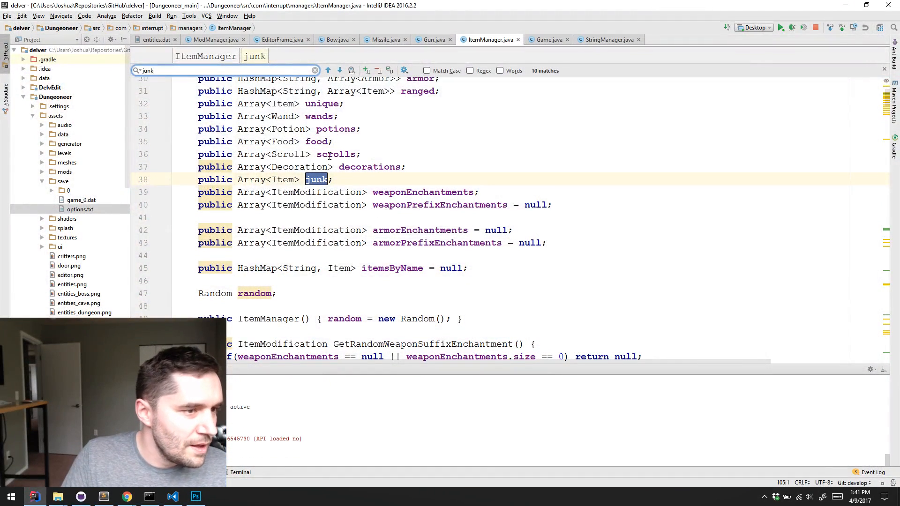
Switch to Visual Studio Code and copy the y_offset line from the guns mod's spritesheets.dat
click(172, 496)
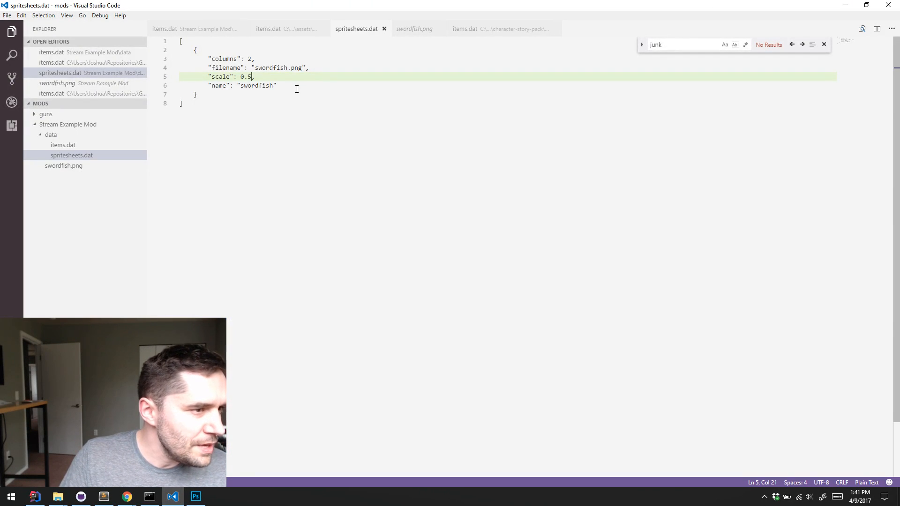
key(Down)
key(End)
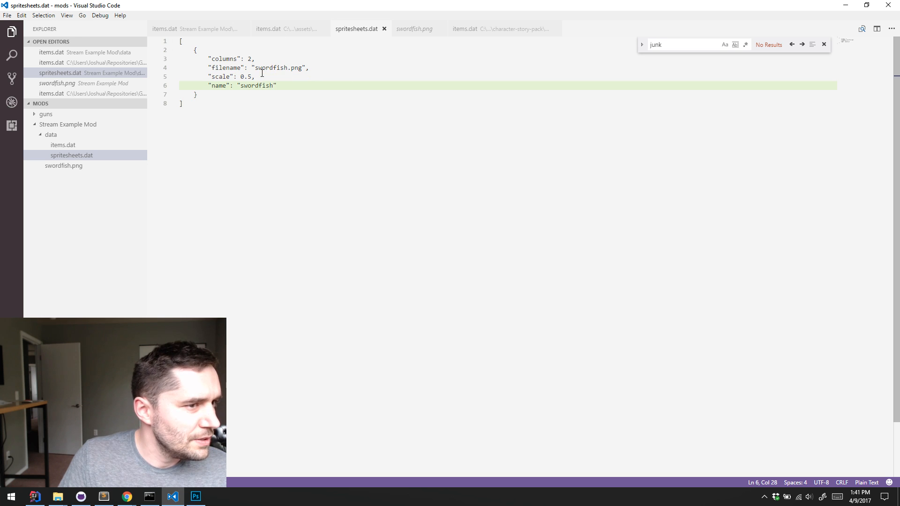
click(34, 117)
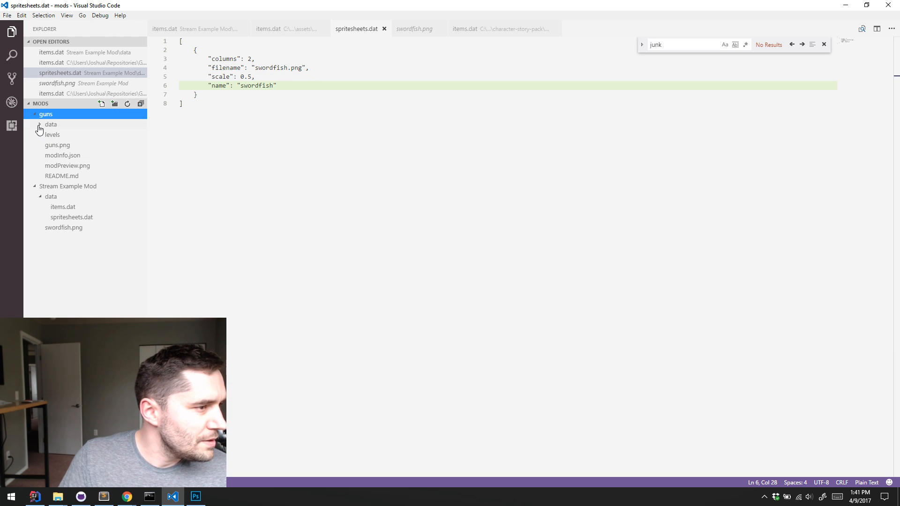
click(40, 126)
click(66, 157)
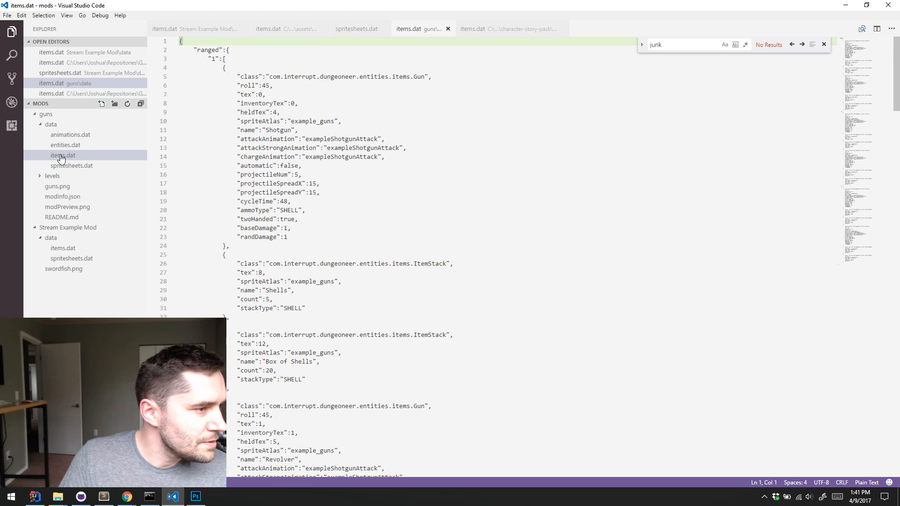
click(72, 165)
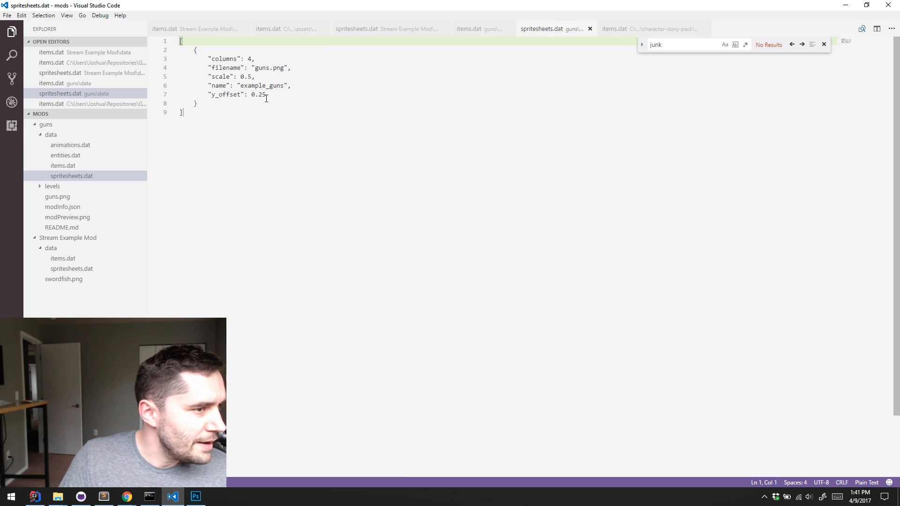
drag(266, 97, 200, 93)
key(ctrl+c)
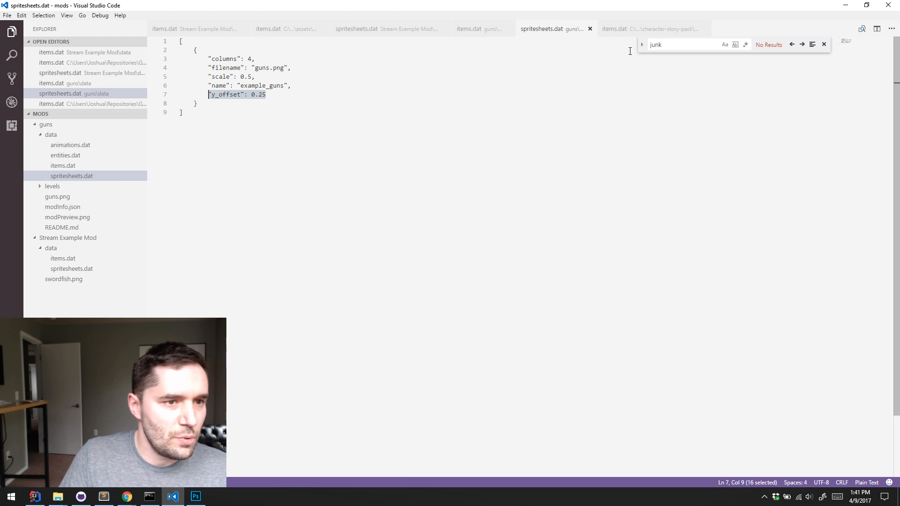
Close the guns sprite sheet file and add "y_offset": 0.25 after the name entry in the swordfish's spritesheets.dat
click(590, 29)
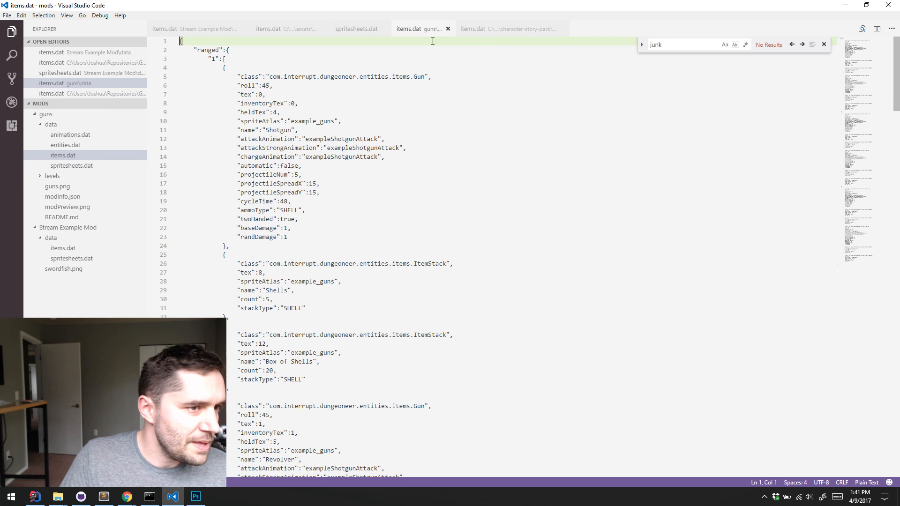
click(41, 125)
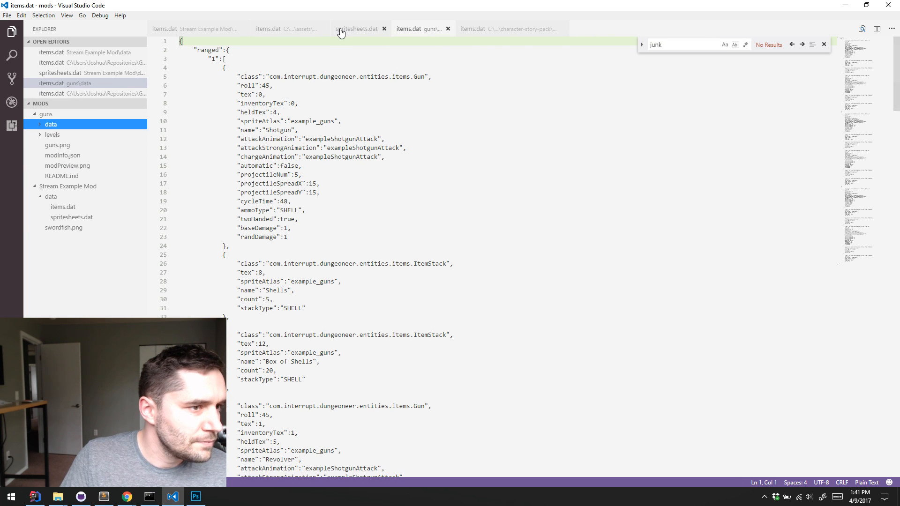
click(340, 31)
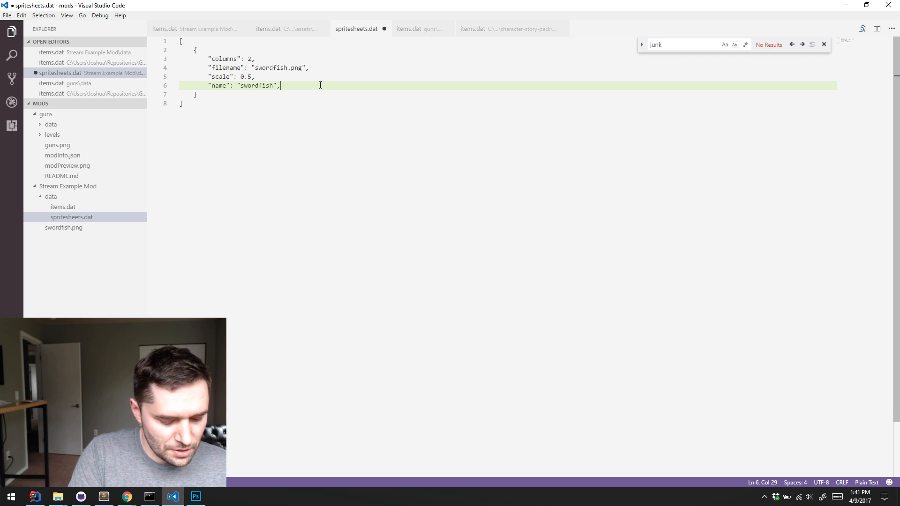
key(Return)
key(ctrl+v)
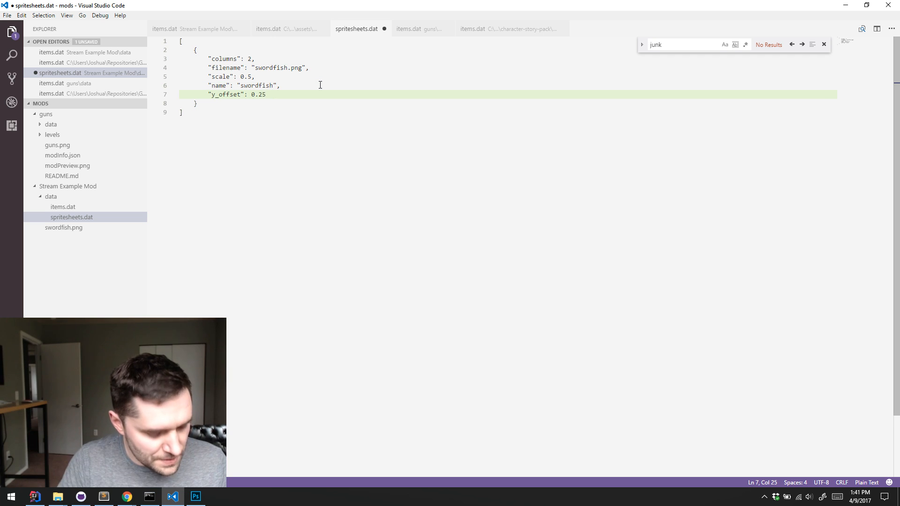
scroll(314, 161, down, 1)
Relaunch Delver from IntelliJ IDEA in debug mode, pass the title screen and maximize the game window
click(34, 496)
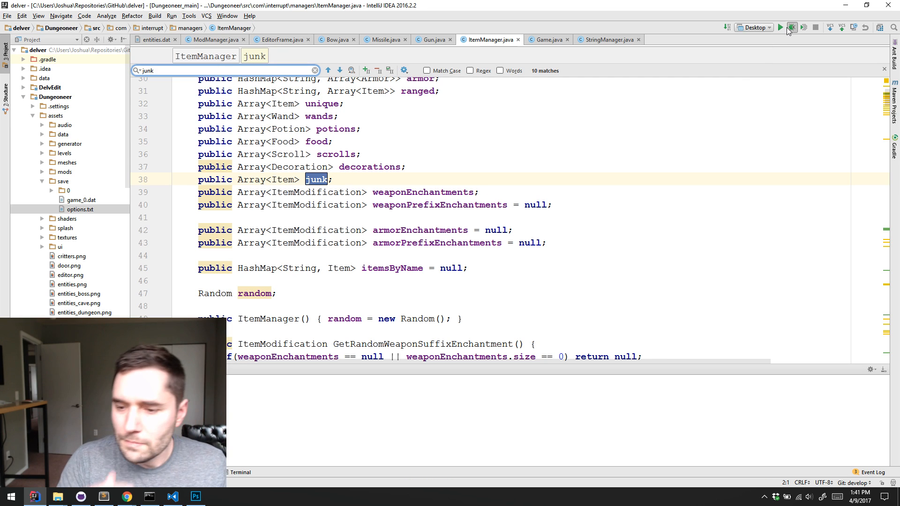
click(790, 29)
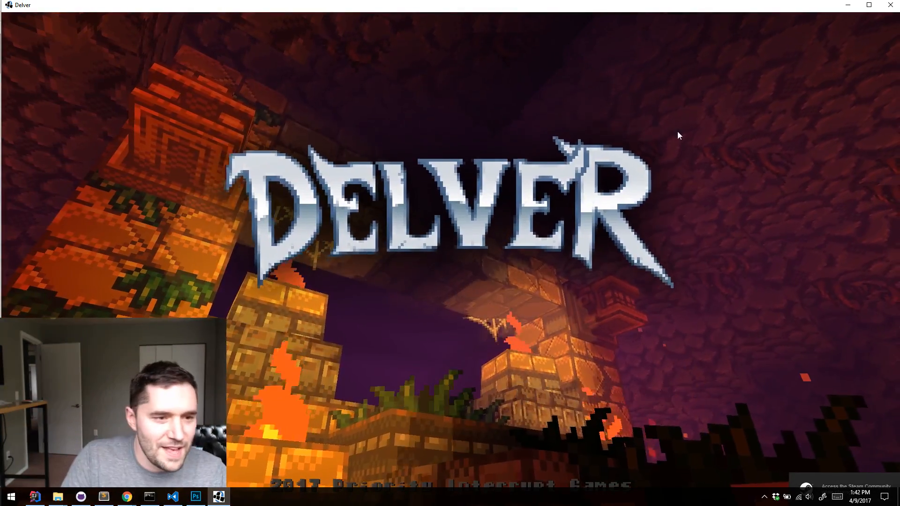
click(678, 131)
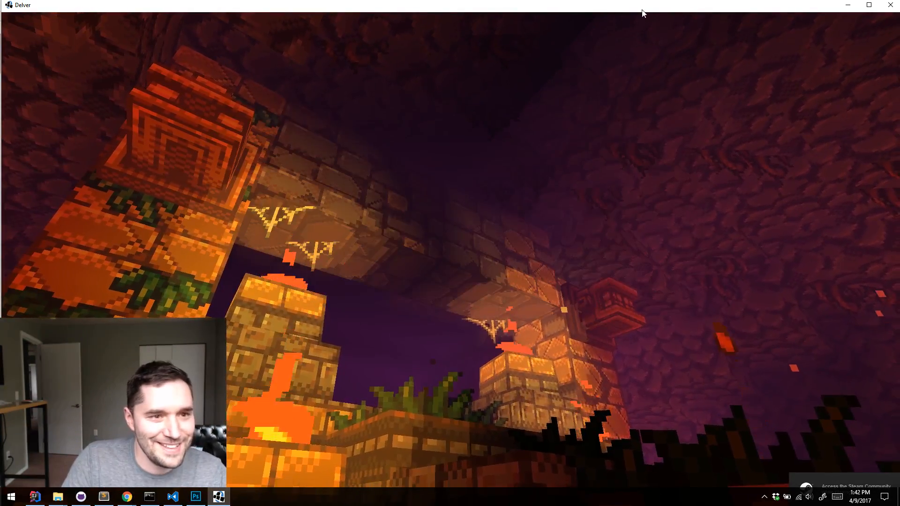
double_click(641, 7)
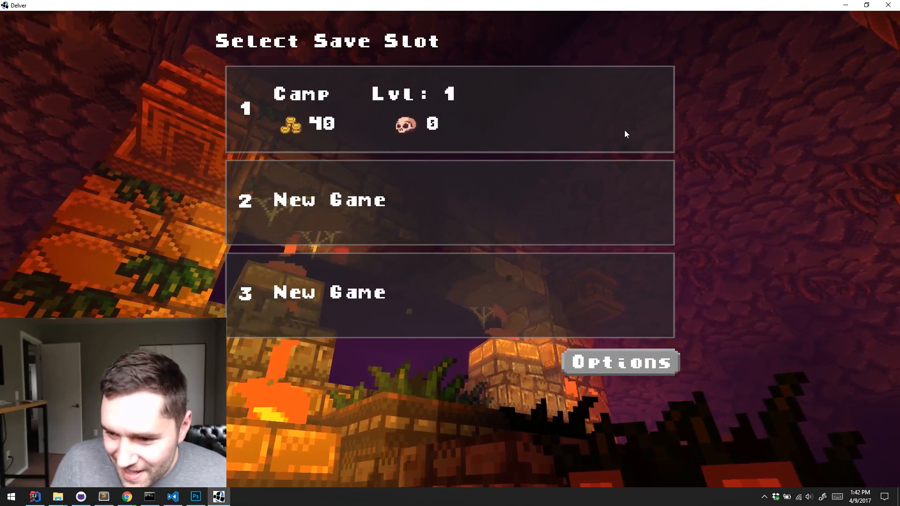
Erase the level 1 Camp save and begin a fresh game in slot 1
click(496, 118)
click(605, 46)
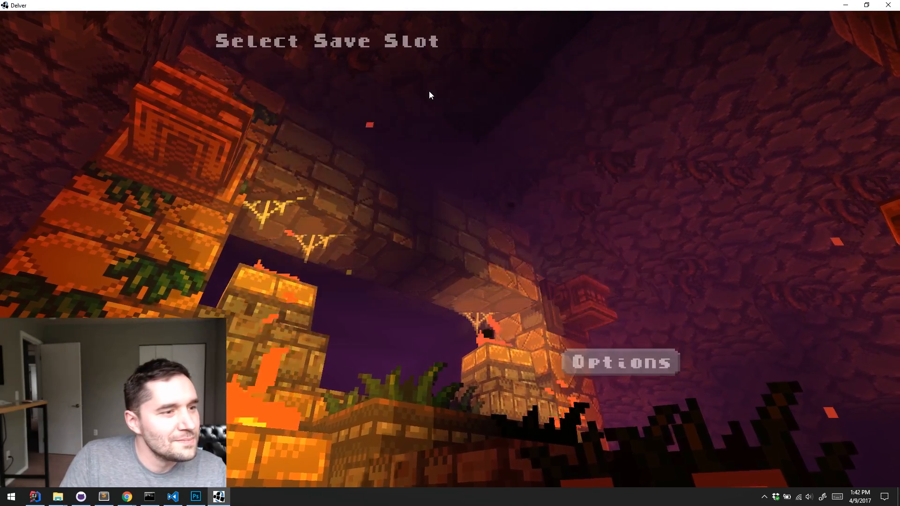
click(430, 92)
click(285, 370)
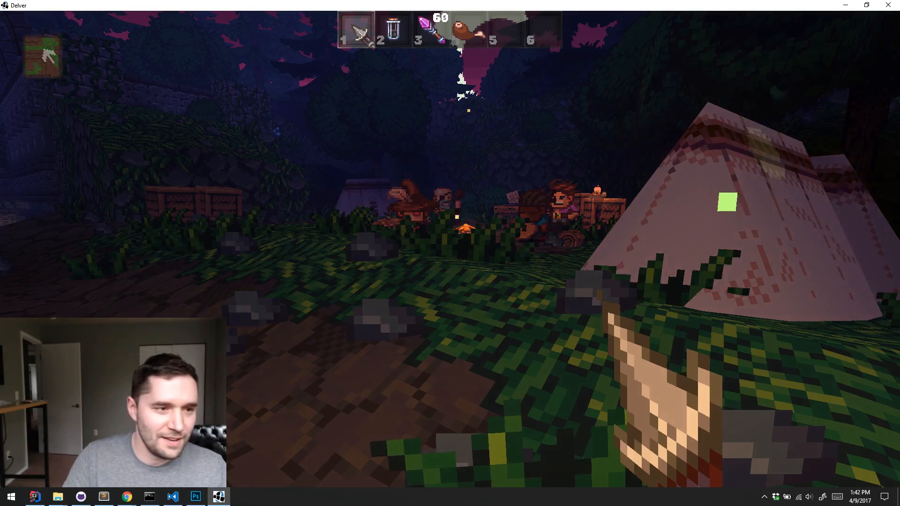
Spawn the unique Swordfish through the game's debug options, pick it up and equip it from inventory slot 5
key(w)
key(a)
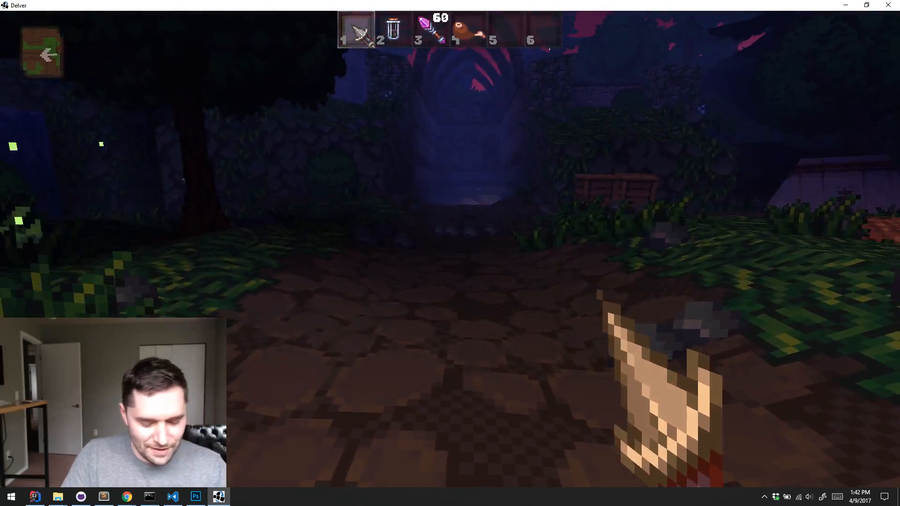
key(k)
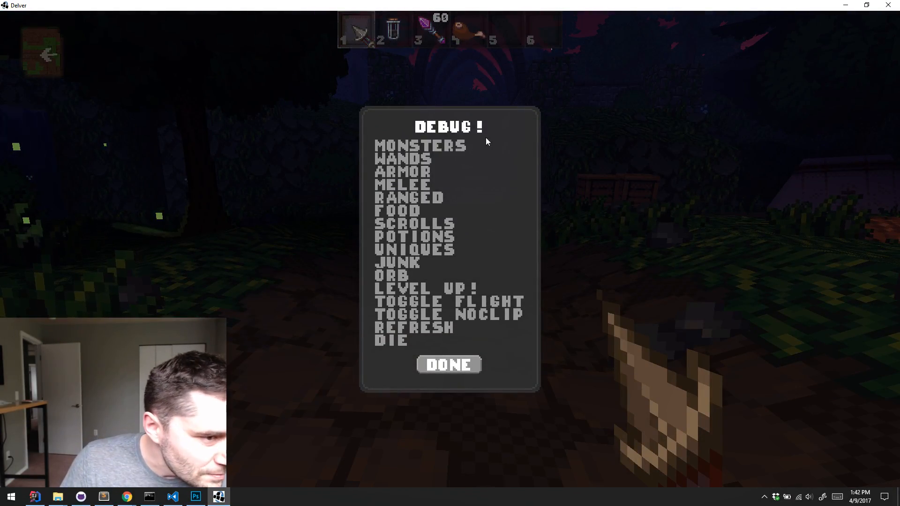
click(424, 249)
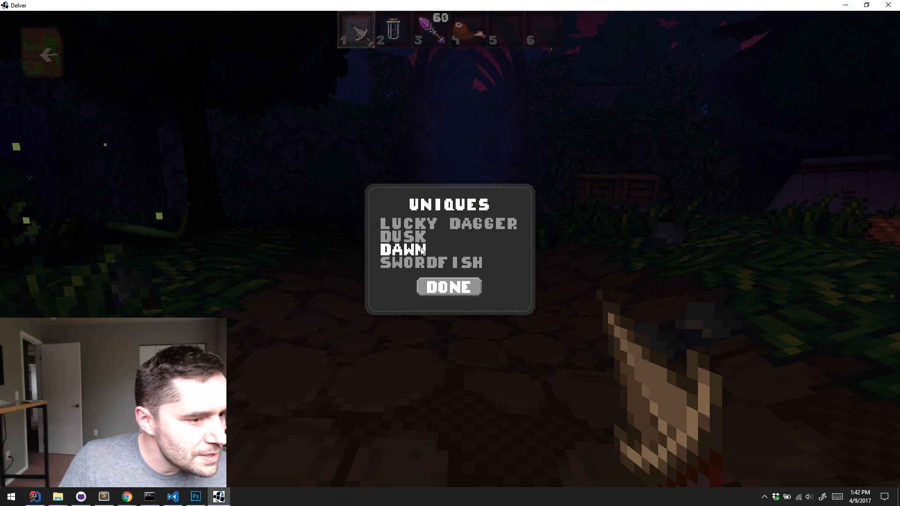
click(416, 263)
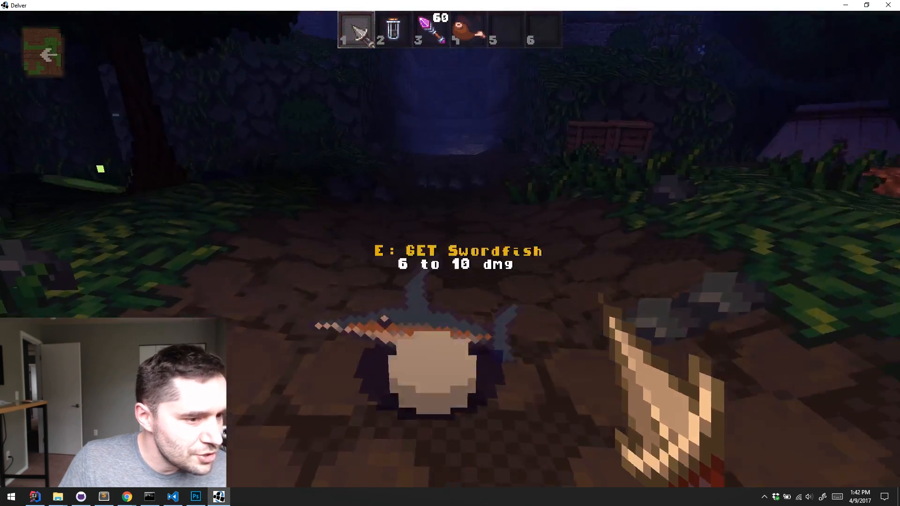
key(e)
key(4)
key(5)
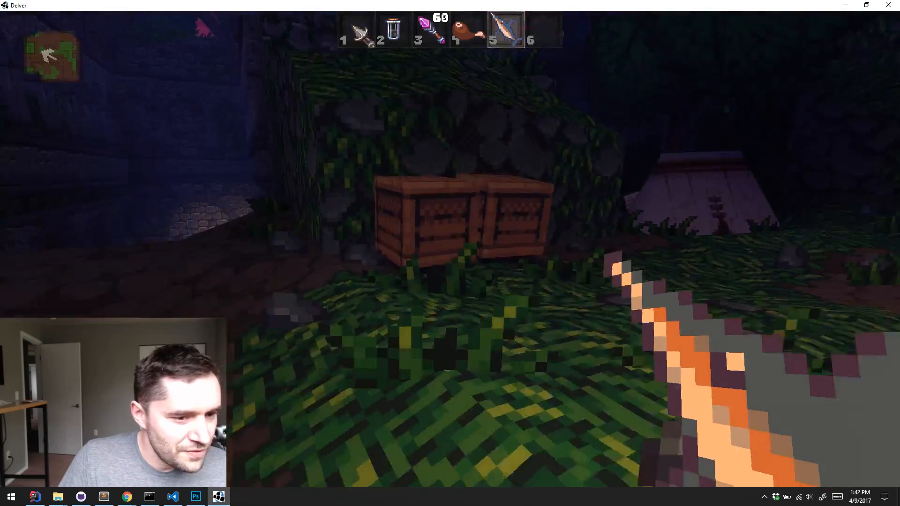
Walk up to the wooden crates near the camp and smash them with the swordfish
key(w)
click(450, 249)
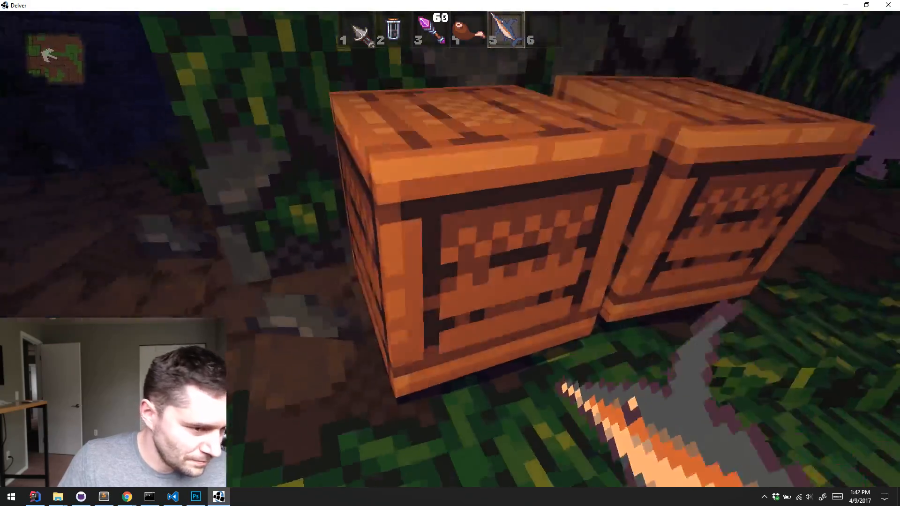
key(s)
key(w)
click(450, 253)
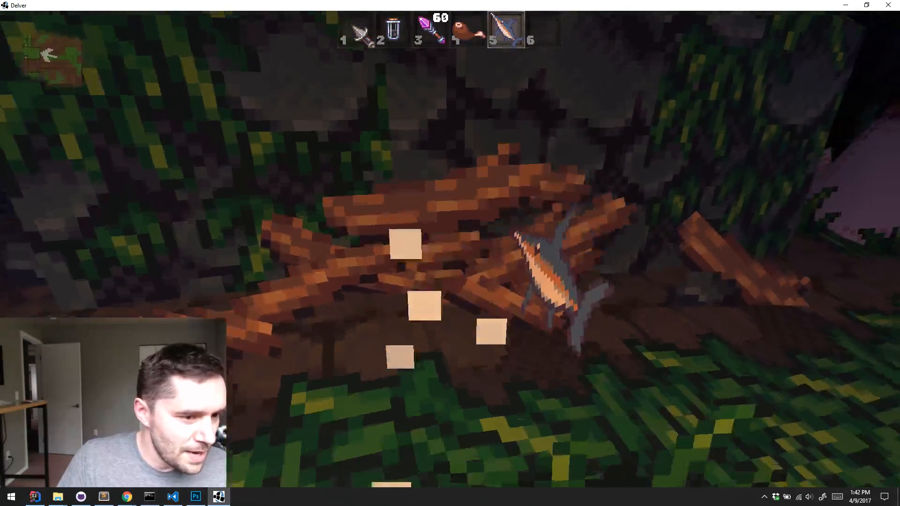
Enter the dungeon and attack the enemy in the wooden tunnel with the swordfish
key(w)
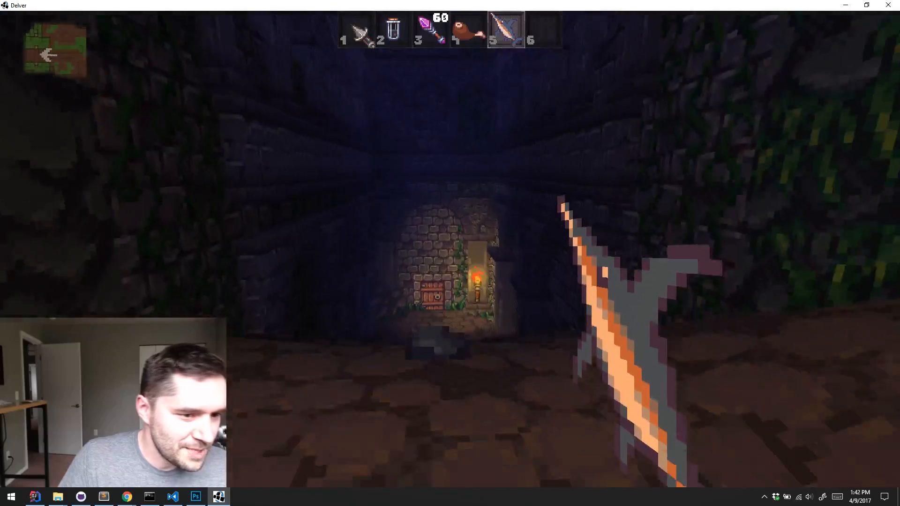
key(w)
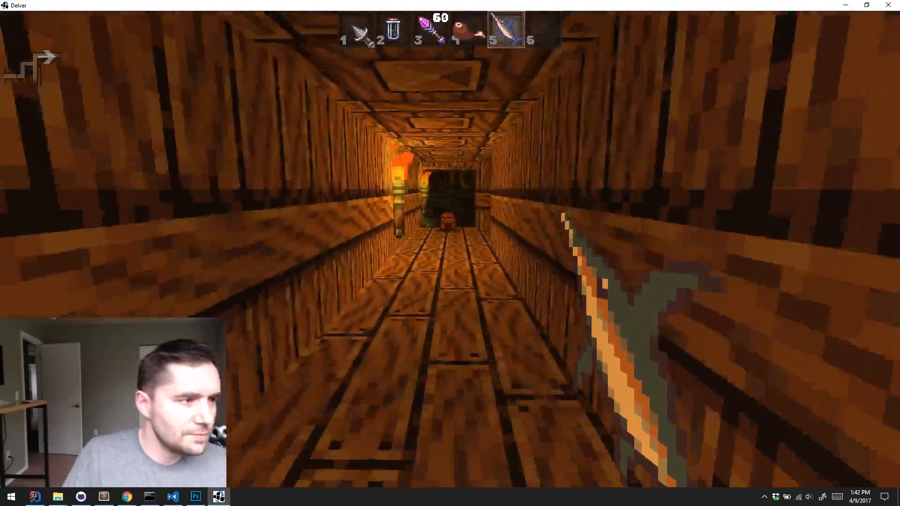
key(w)
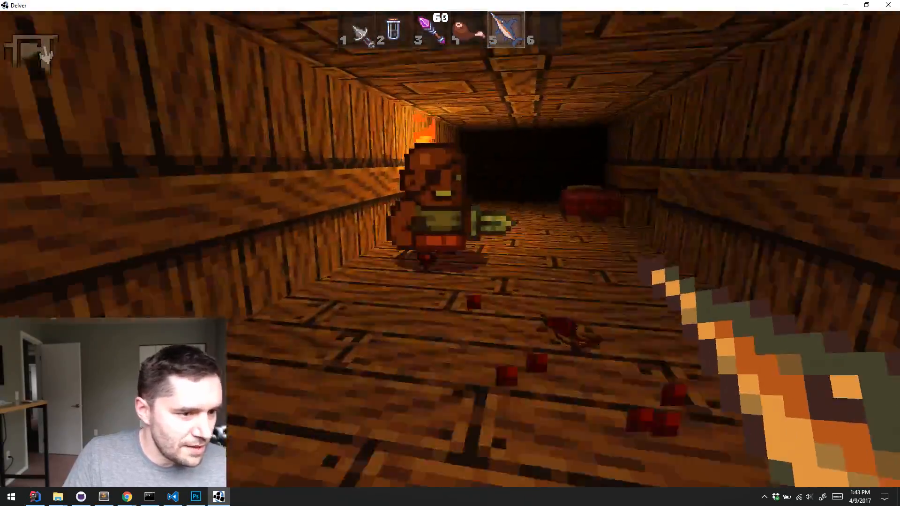
key(w)
click(450, 253)
key(w)
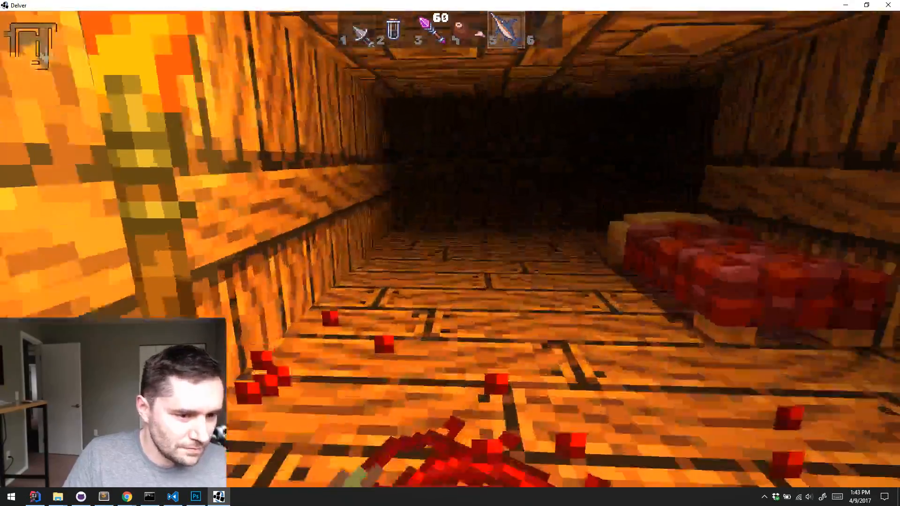
Follow the tunnel to the stone chamber and kill the green zombie with the swordfish
key(w)
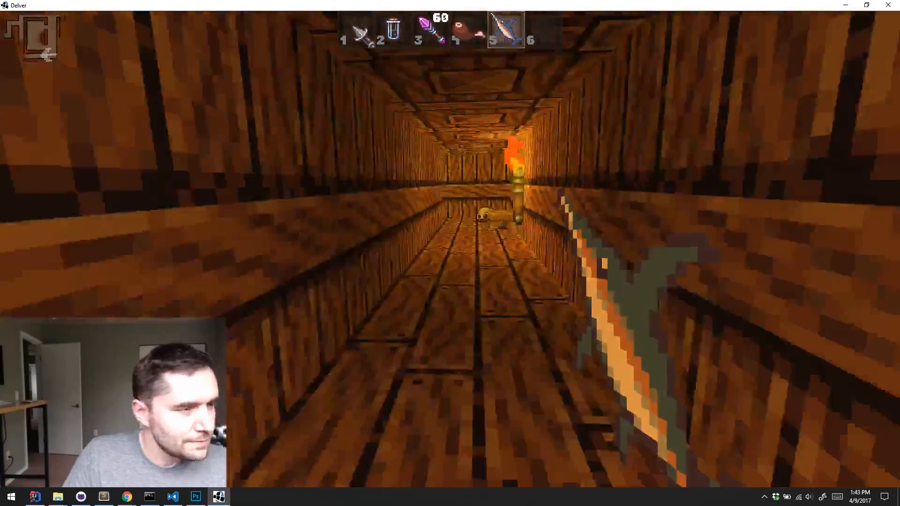
key(w)
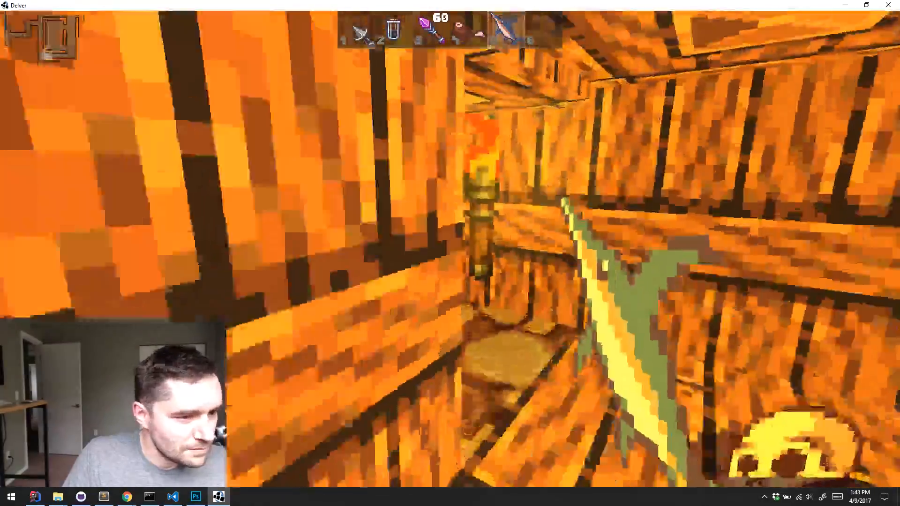
key(w)
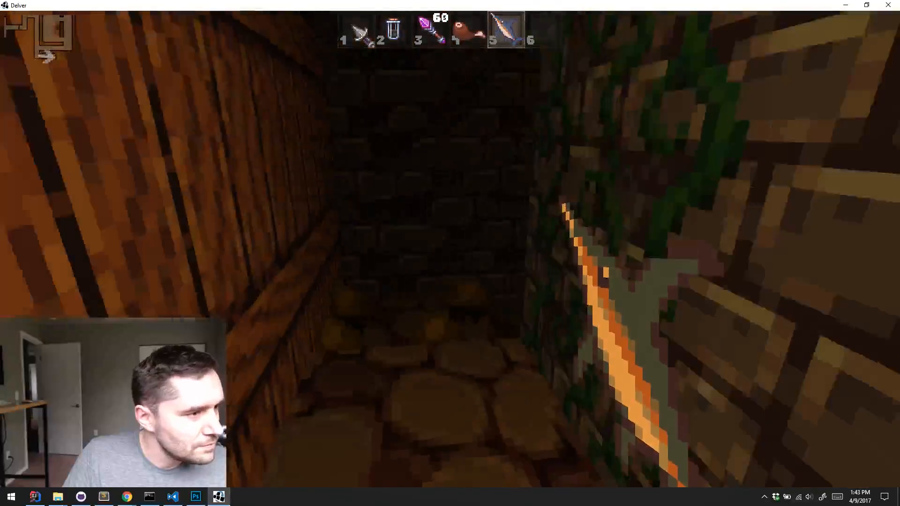
key(w)
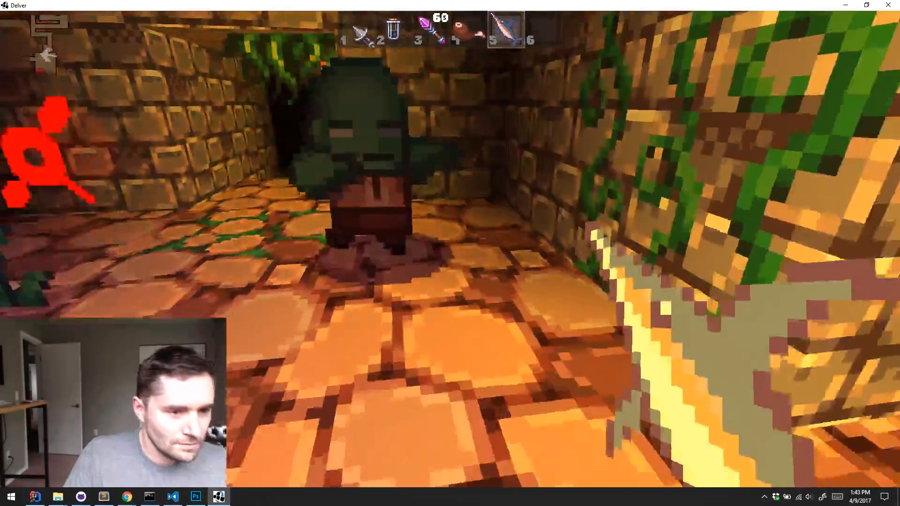
click(450, 253)
key(w)
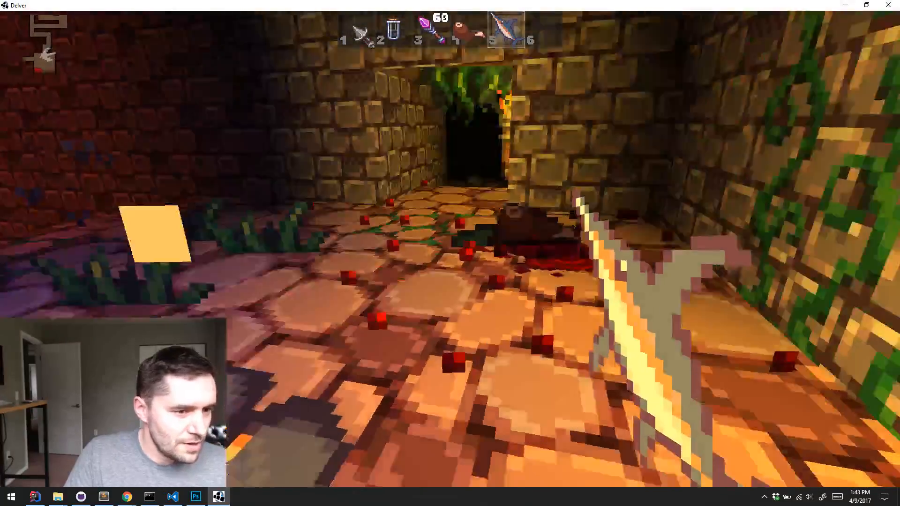
Pick up the dropped food and choose Speed as the level-up attribute
key(e)
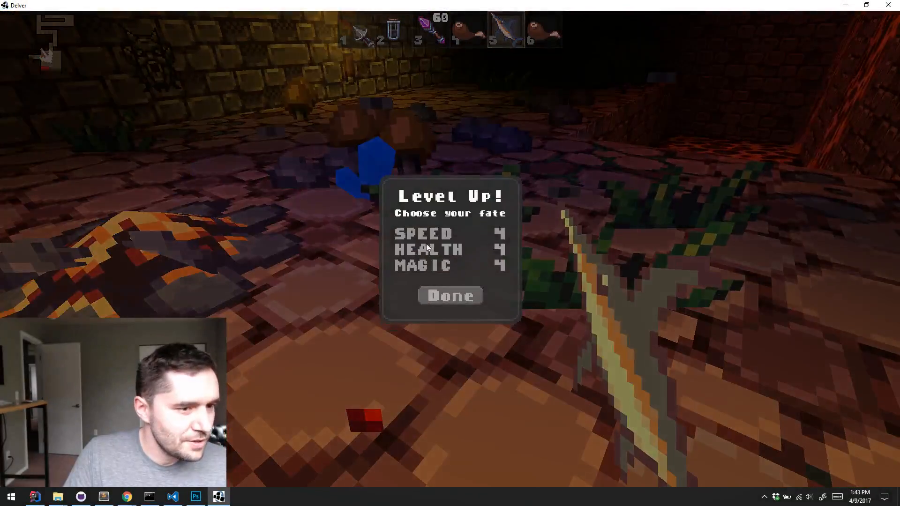
click(422, 233)
click(450, 295)
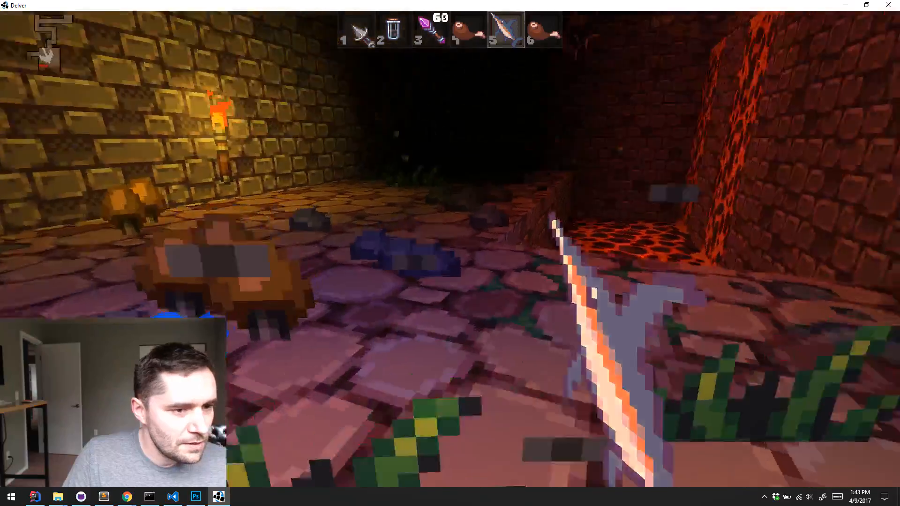
Test throwing the swordfish by tossing it onto the stone floor, retrieving it and throwing it into the lava
key(q)
key(s)
key(w)
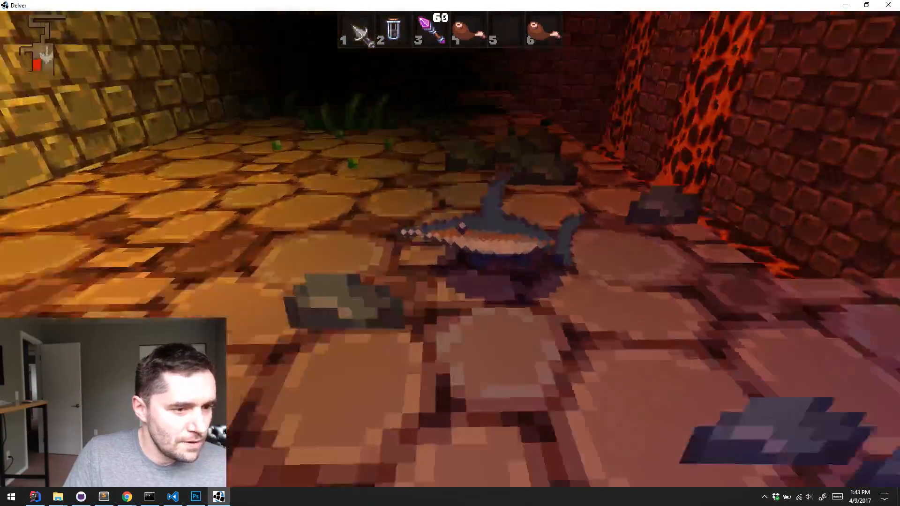
key(e)
key(w)
key(d)
key(s)
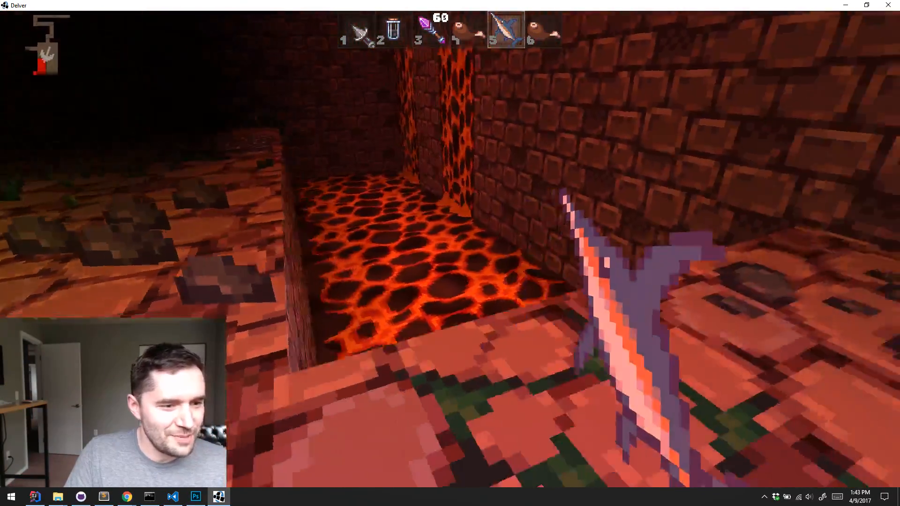
key(q)
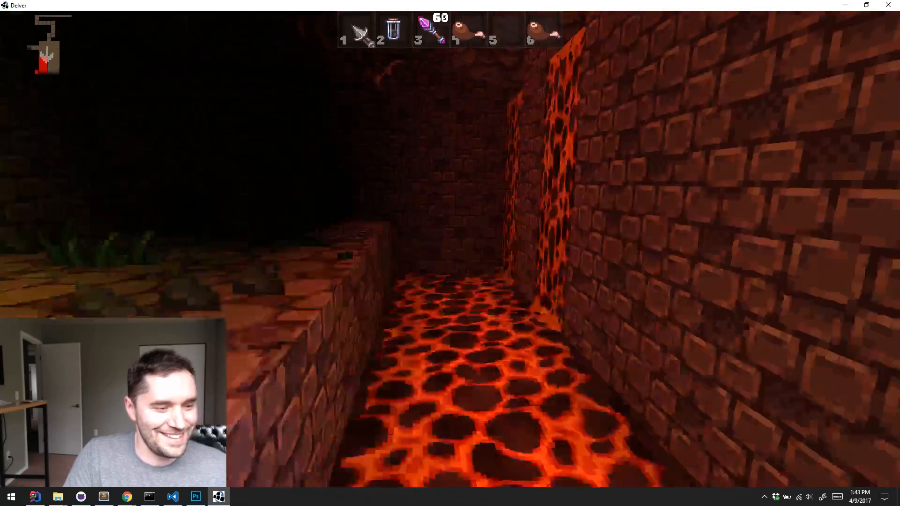
key(s)
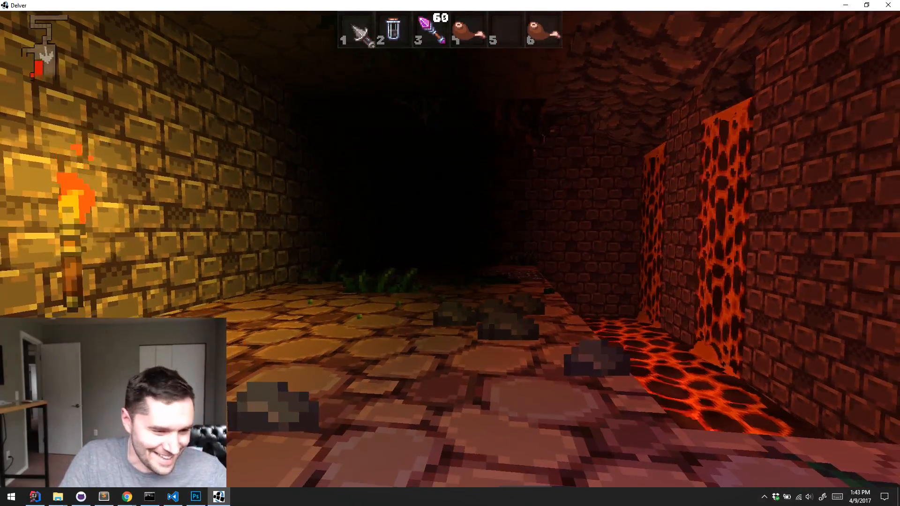
Leave the dungeon for the save slot screen and close the game
key(Escape)
click(494, 270)
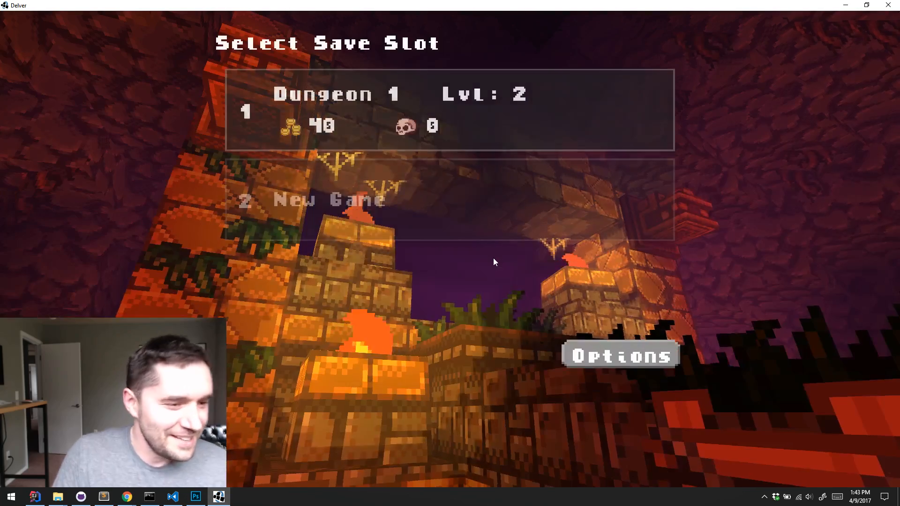
key(alt+F4)
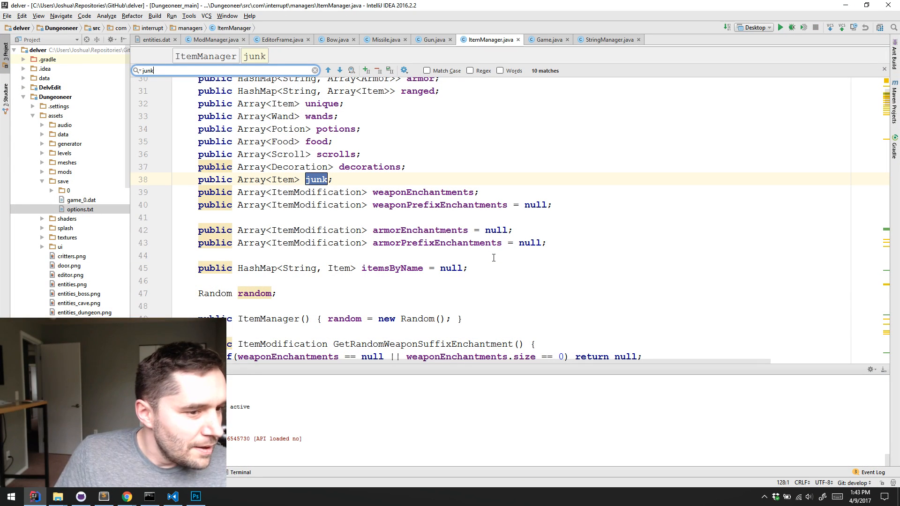
Minimize the IntelliJ IDEA and Visual Studio Code windows to clear the desktop
click(493, 258)
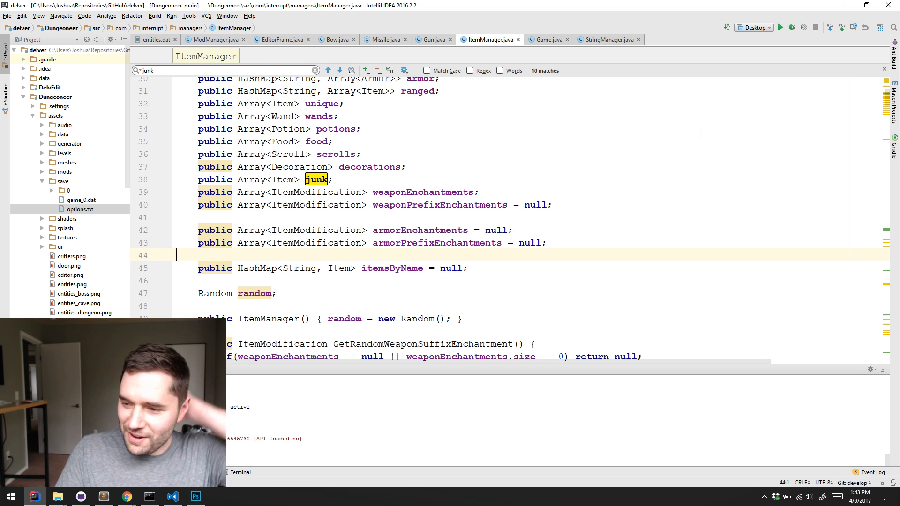
click(846, 5)
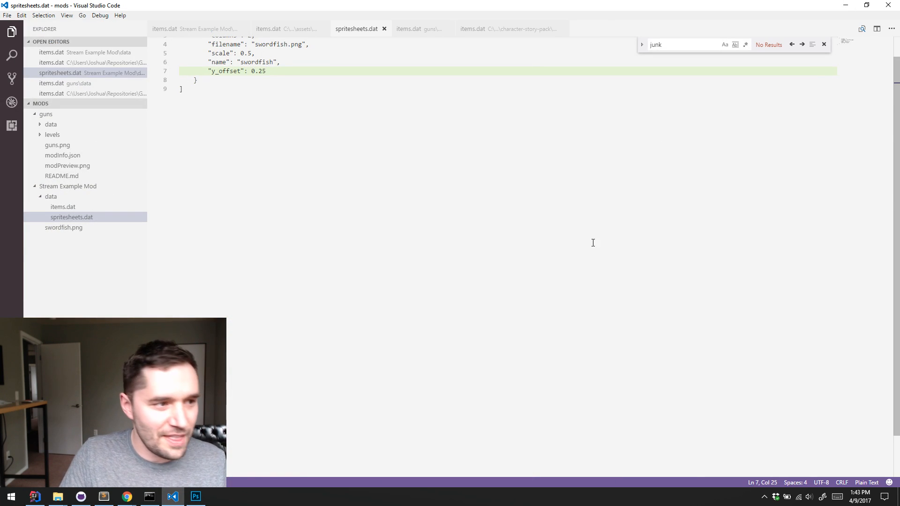
key(Down)
key(Down)
key(Down)
key(Down)
key(Down)
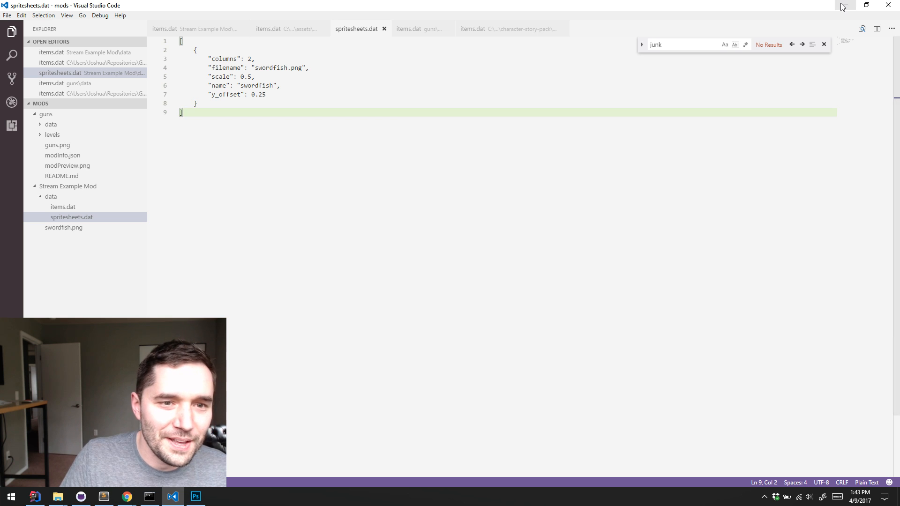
click(842, 4)
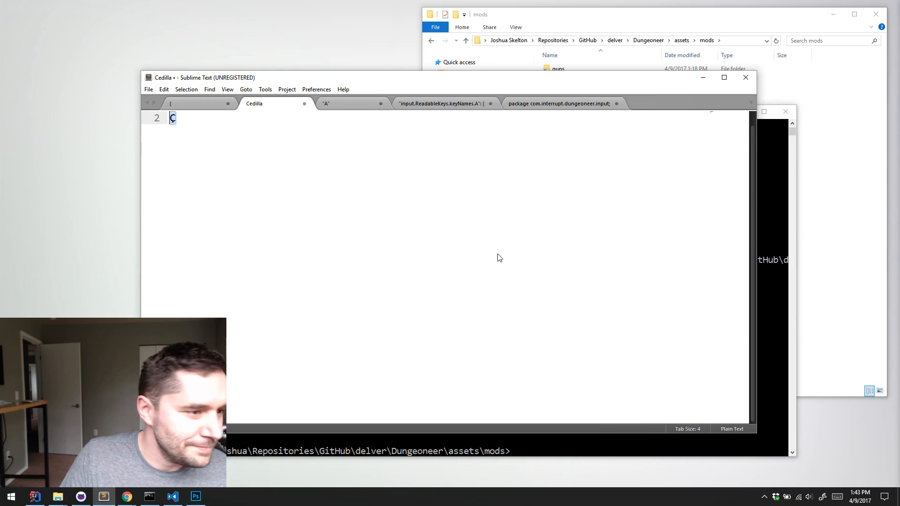
Switch to Photoshop and enlarge swordfish.png to 1600%
click(196, 498)
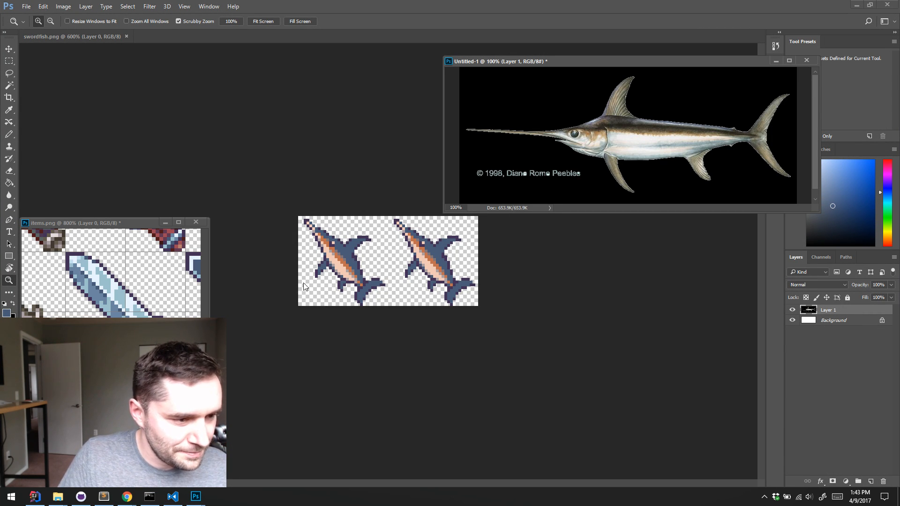
click(343, 258)
click(345, 261)
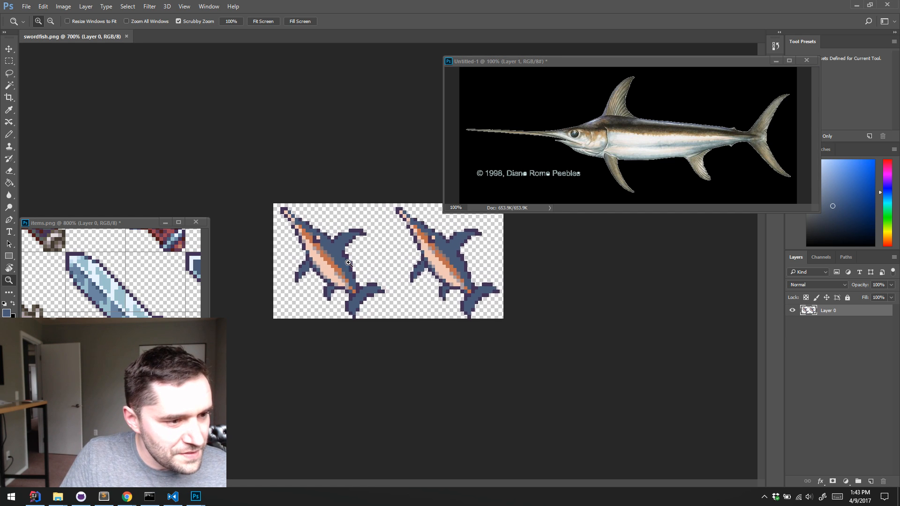
click(348, 263)
click(349, 263)
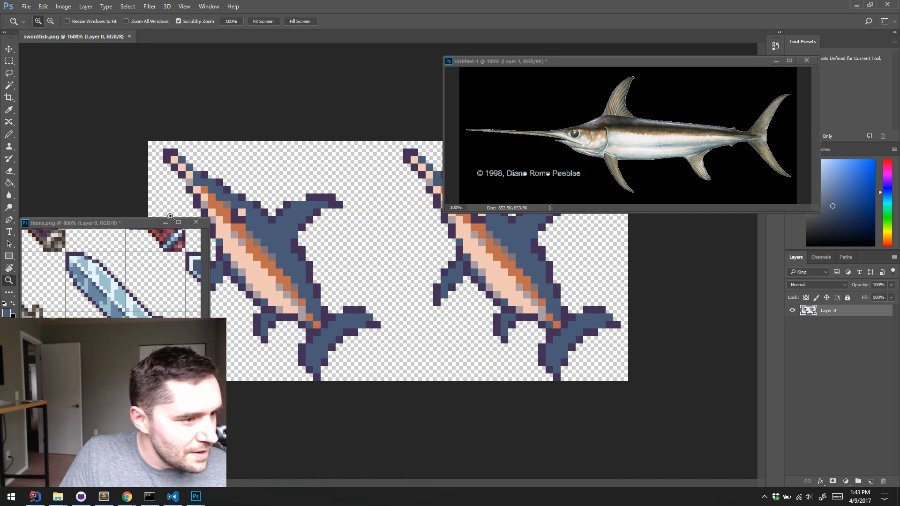
Move the swordfish reference photo and items.png windows clear of the sprites and activate the Pencil tool for swordfish.png
drag(651, 64, 710, 19)
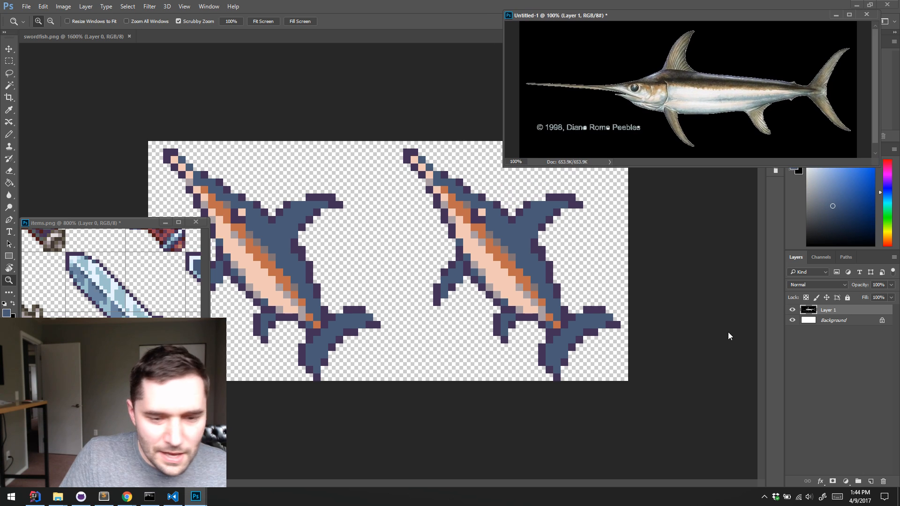
key(b)
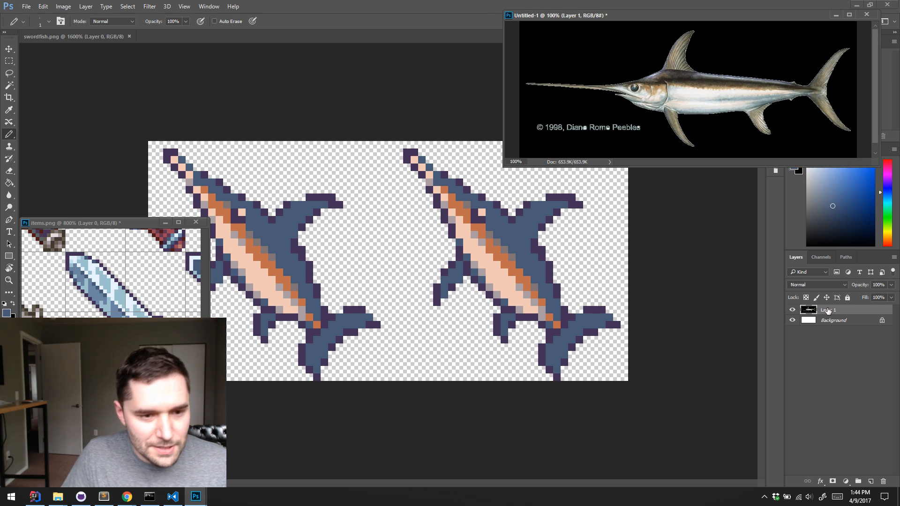
click(361, 121)
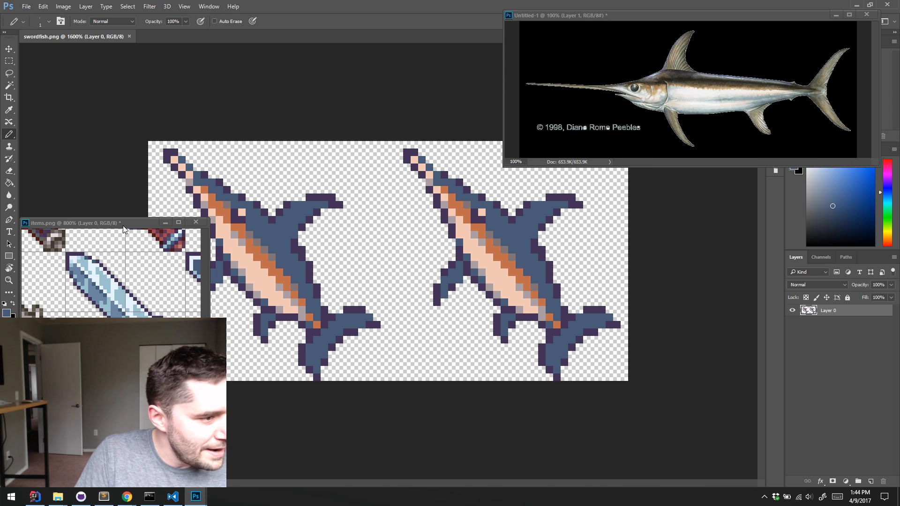
drag(122, 226, 770, 186)
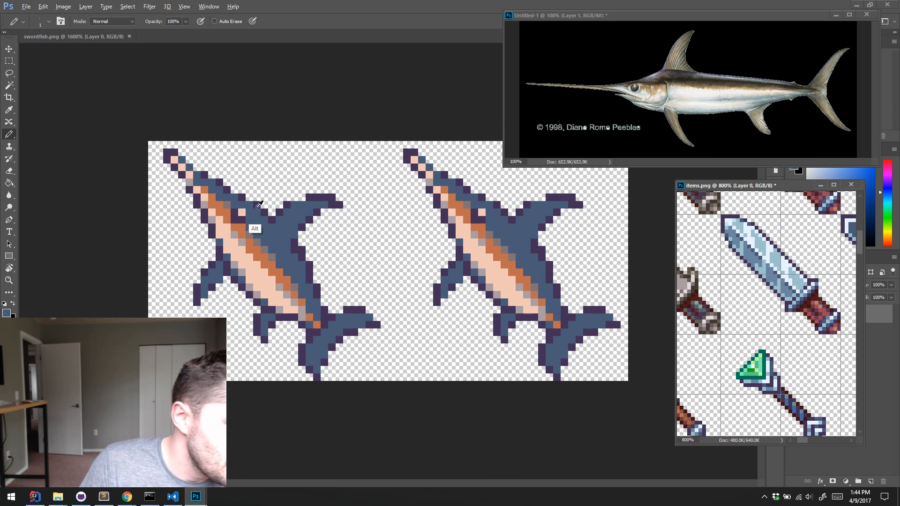
Draw a dark purple gill line with the Pencil across the left swordfish, from the belly up to the dorsal fin
alt+click(248, 244)
click(273, 189)
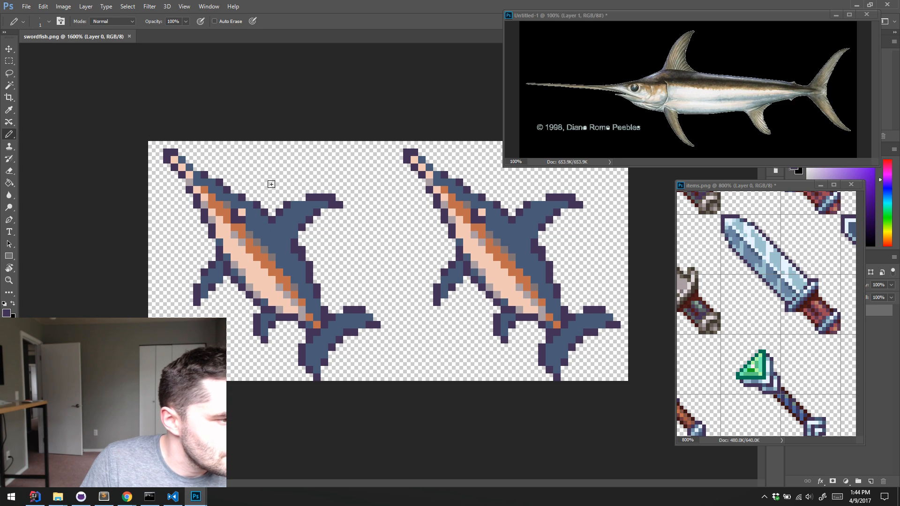
mouse_move(272, 183)
mouse_down()
mouse_move(280, 189)
mouse_move(294, 175)
mouse_up()
key(ctrl+z)
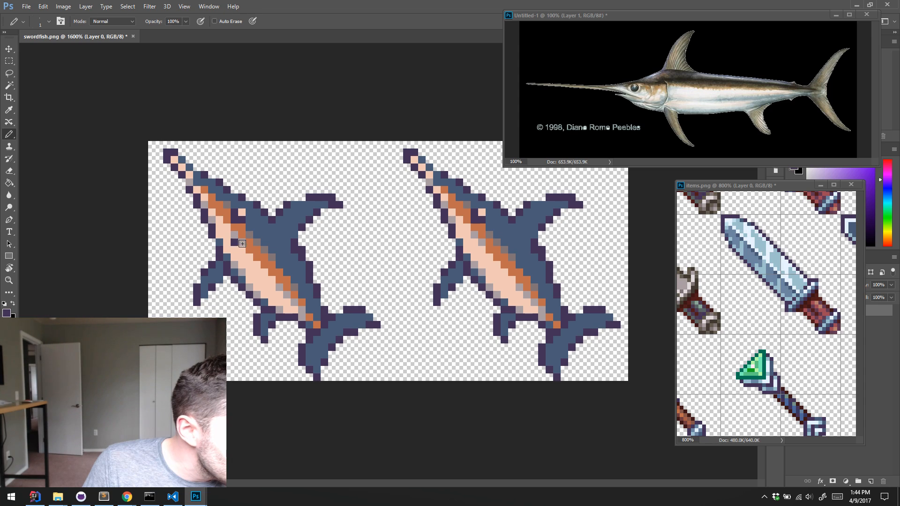
drag(237, 248, 242, 250)
alt+click(227, 241)
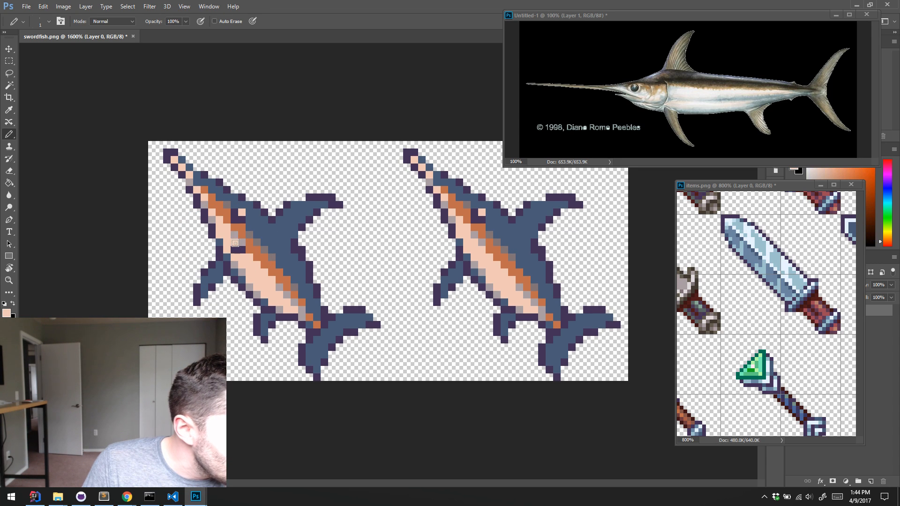
click(235, 242)
alt+click(243, 249)
drag(245, 249, 253, 243)
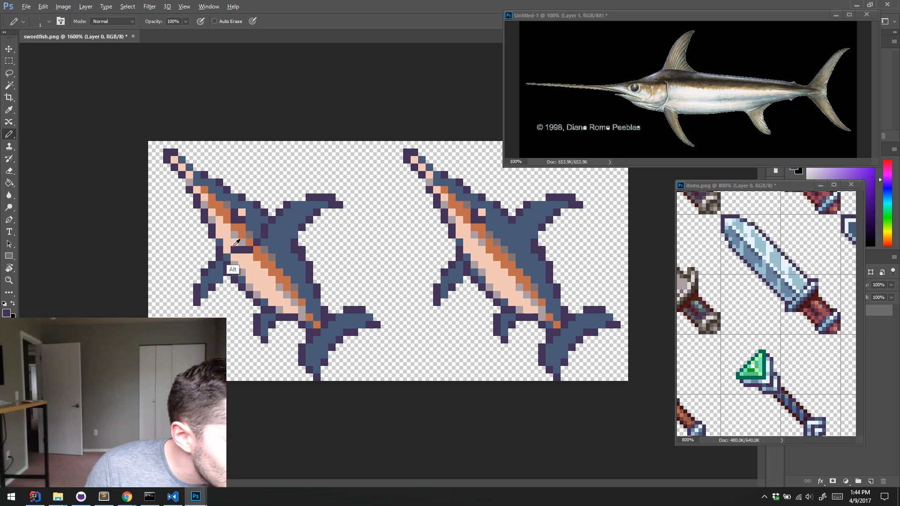
Touch up the pixels ahead of the left fish's gill line with the belly's peach and a grey pixel on the cheek
alt+click(225, 237)
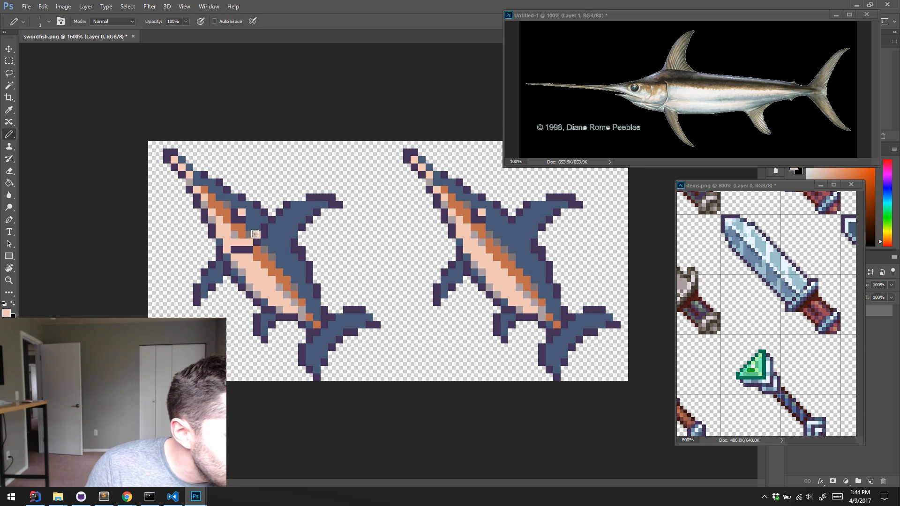
alt+click(255, 234)
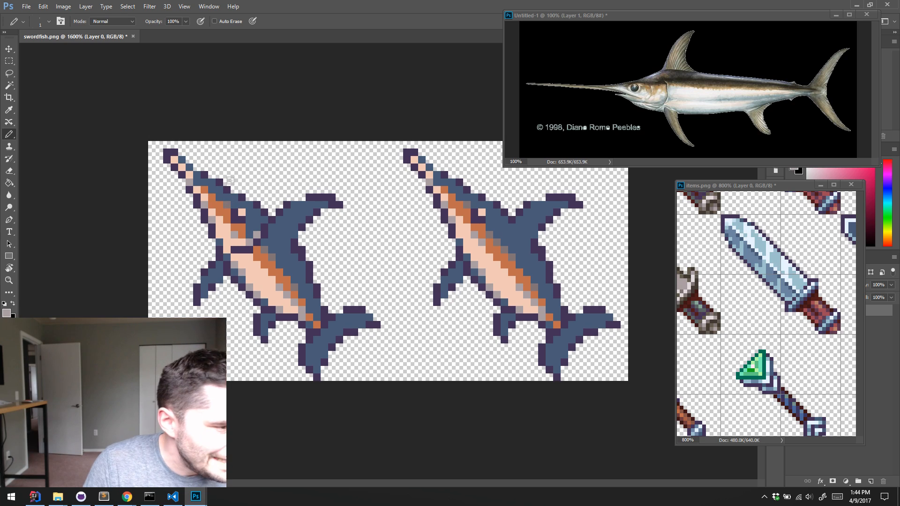
alt+click(234, 254)
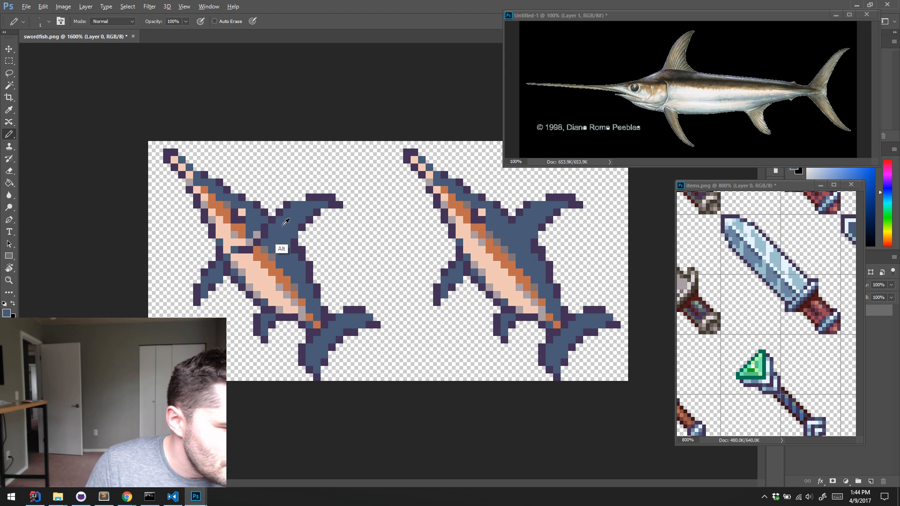
Shade the left fish's dorsal fin and back toward the tail with a lighter blue sampled from the dagger blade in items.png
alt+click(749, 254)
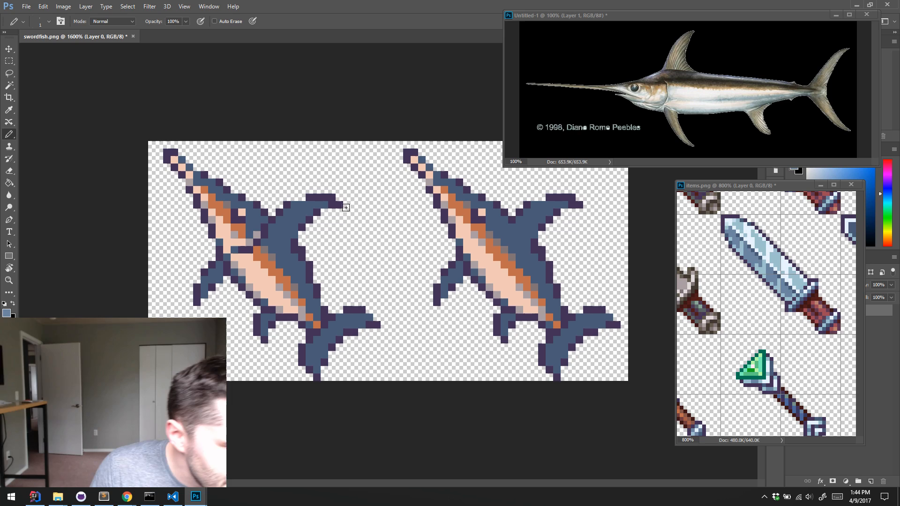
mouse_move(287, 220)
mouse_down()
mouse_move(325, 201)
mouse_move(282, 224)
mouse_move(285, 249)
mouse_move(281, 233)
mouse_move(329, 188)
mouse_move(277, 231)
mouse_move(293, 266)
mouse_up()
click(293, 214)
click(284, 242)
alt+click(299, 267)
click(294, 249)
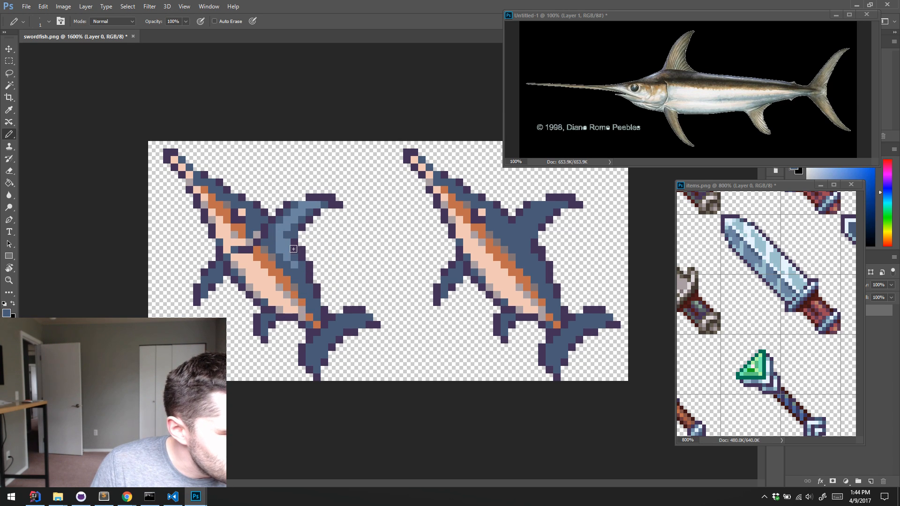
alt+click(307, 281)
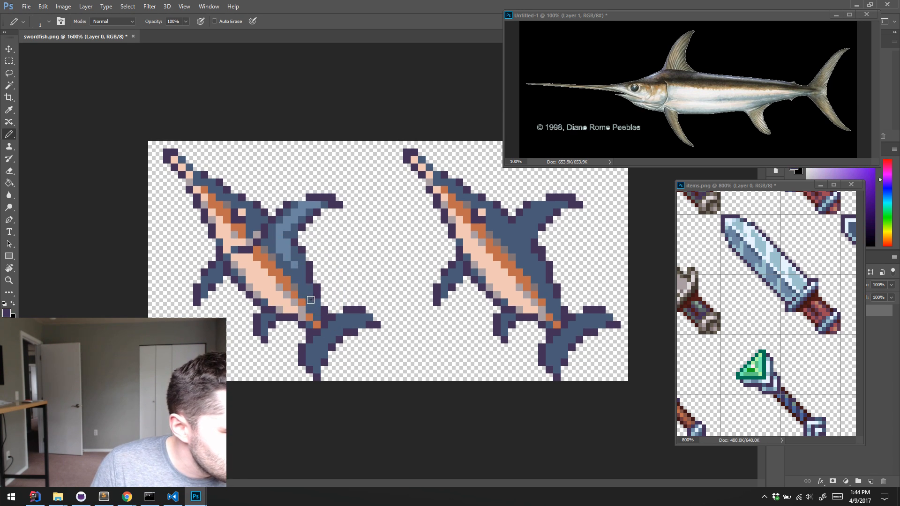
alt+click(298, 262)
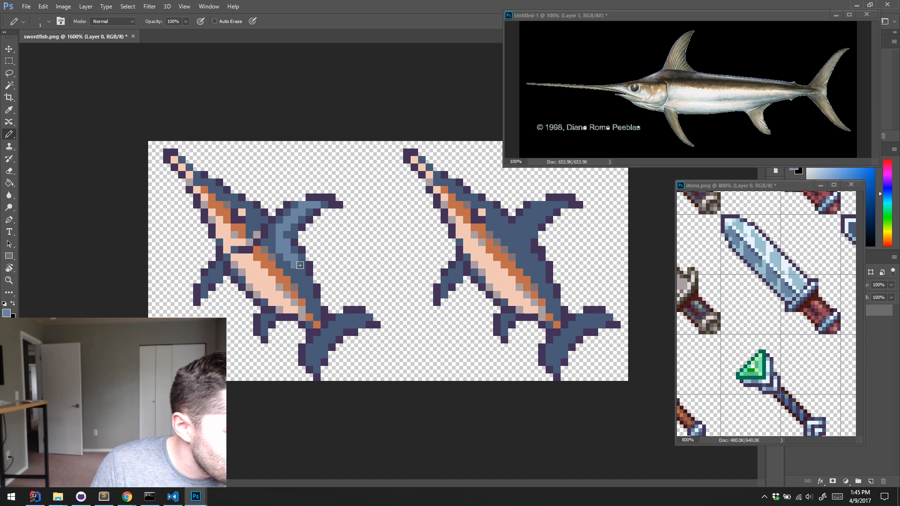
drag(300, 265, 311, 300)
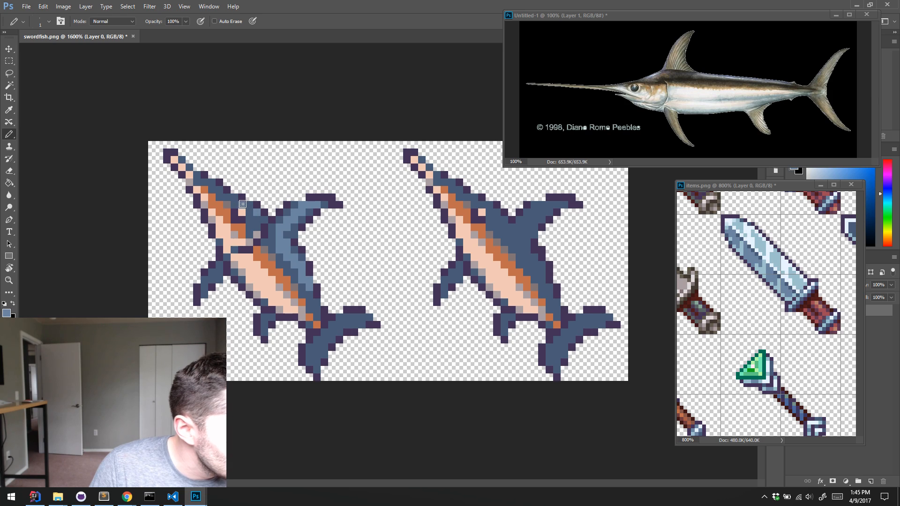
Add lighter blue along the top of the left fish's head and recolour the dorsal fin's upper outline in blue
click(232, 198)
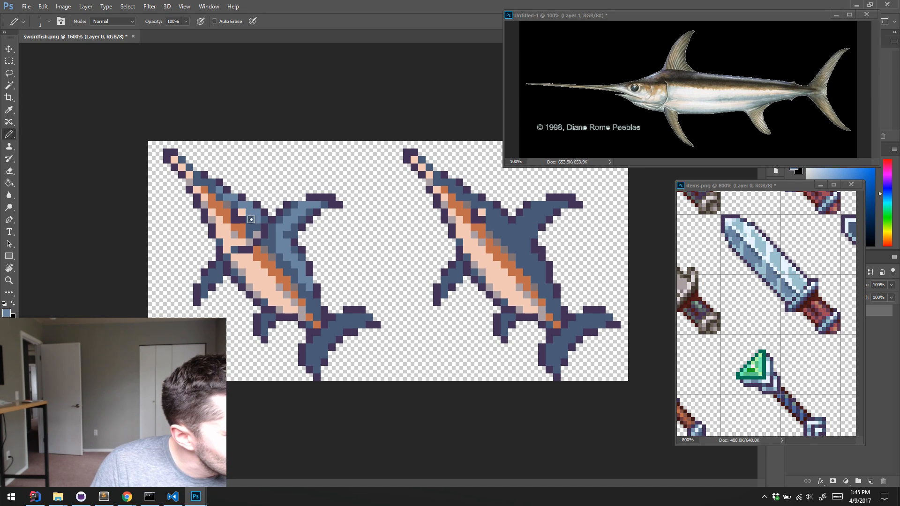
alt+click(248, 221)
click(250, 206)
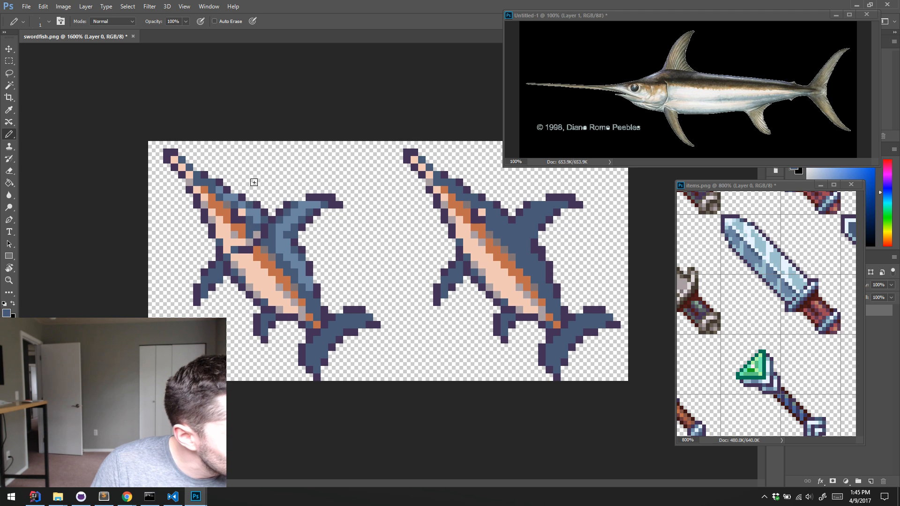
alt+click(216, 185)
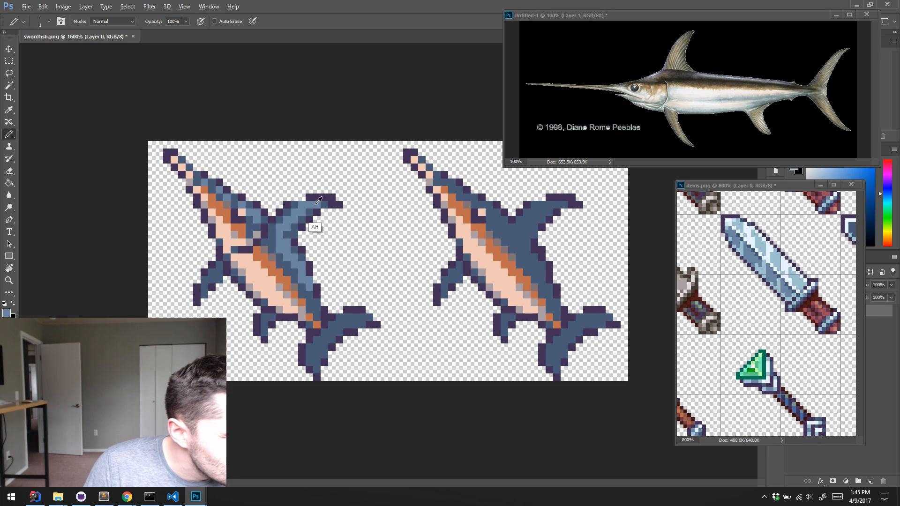
alt+click(290, 209)
drag(310, 197, 326, 198)
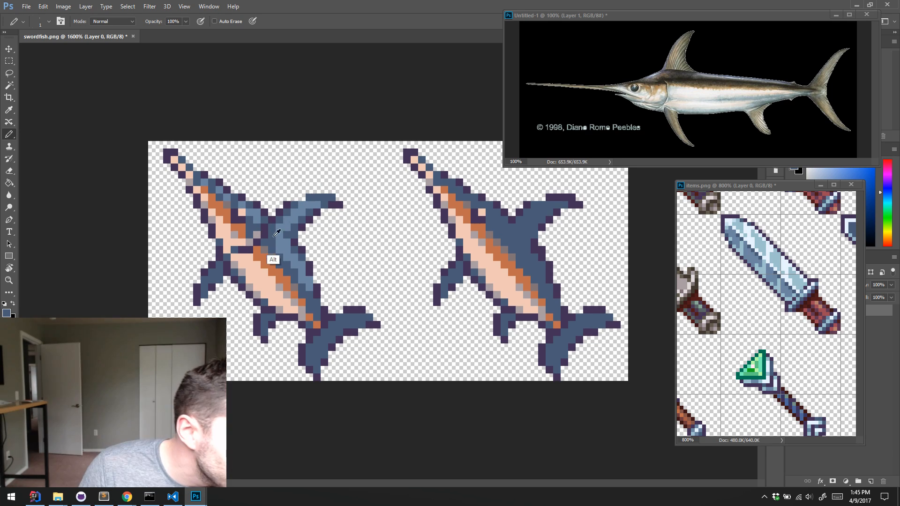
Highlight the left fish's dorsal fin base, upper tail lobe and front lower fin with the lighter blue
alt+click(281, 251)
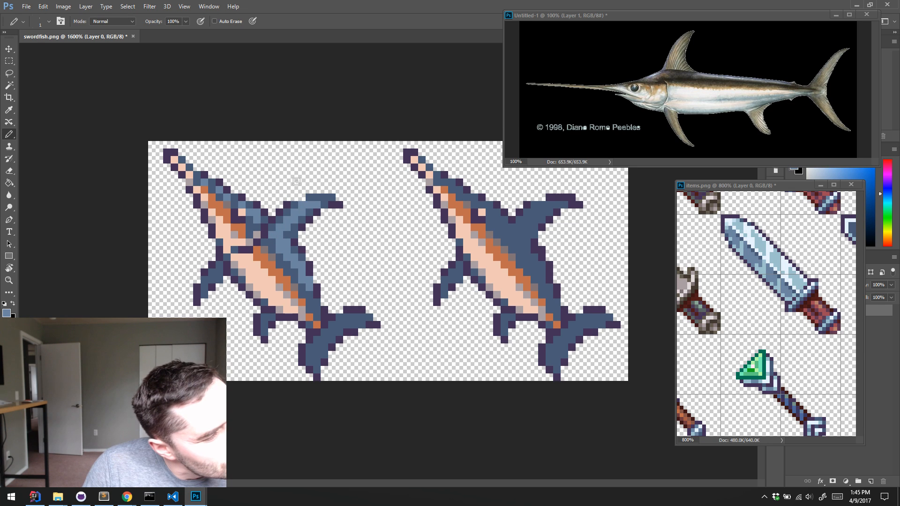
click(272, 241)
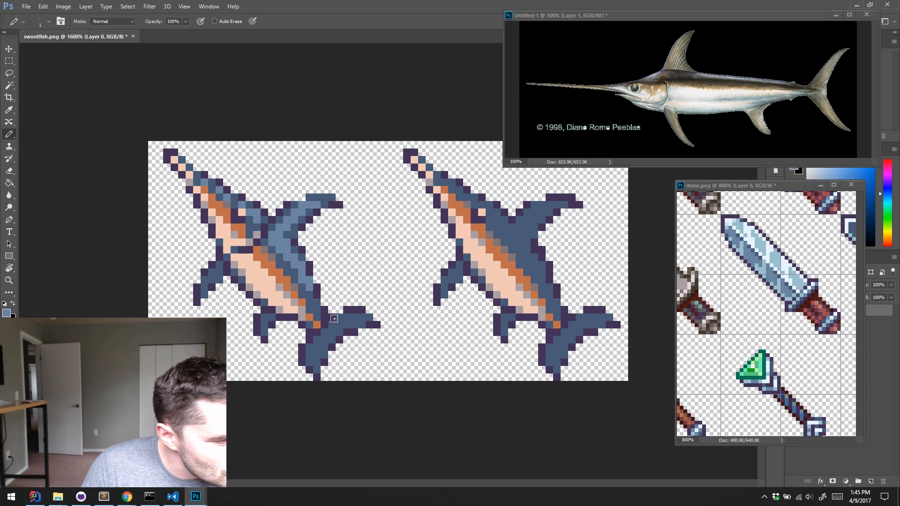
mouse_move(348, 317)
mouse_down()
mouse_move(373, 300)
mouse_move(334, 324)
mouse_move(353, 322)
mouse_up()
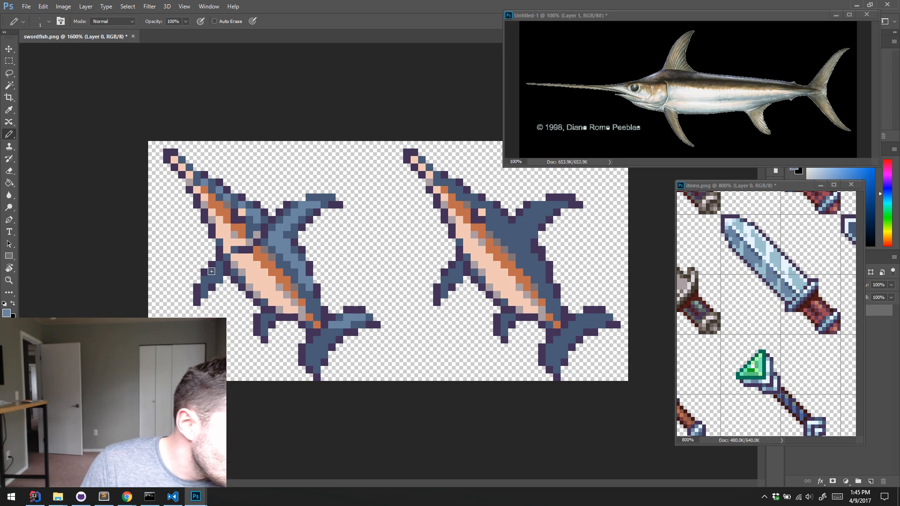
mouse_move(211, 271)
mouse_down()
mouse_move(219, 265)
mouse_move(205, 281)
mouse_up()
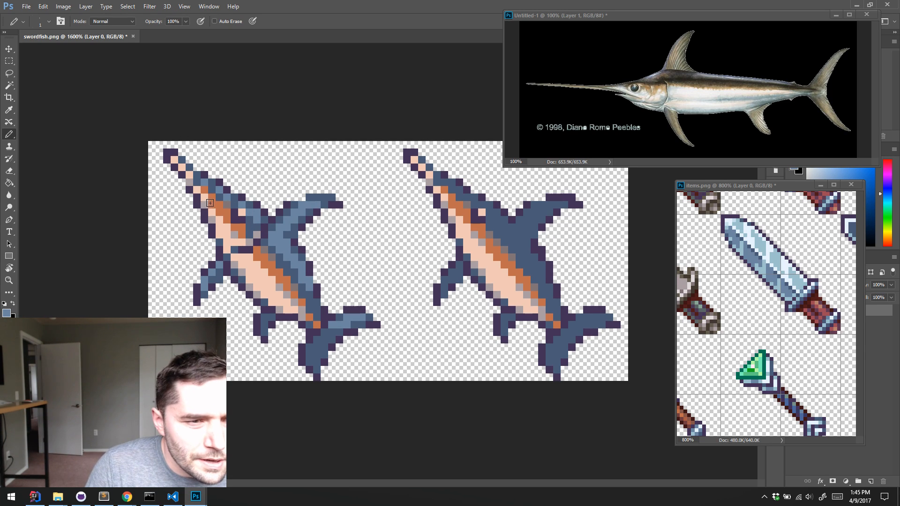
Darken the left fish's eye with the outline purple, try an enlarged eye and undo the enlargement
alt+click(237, 217)
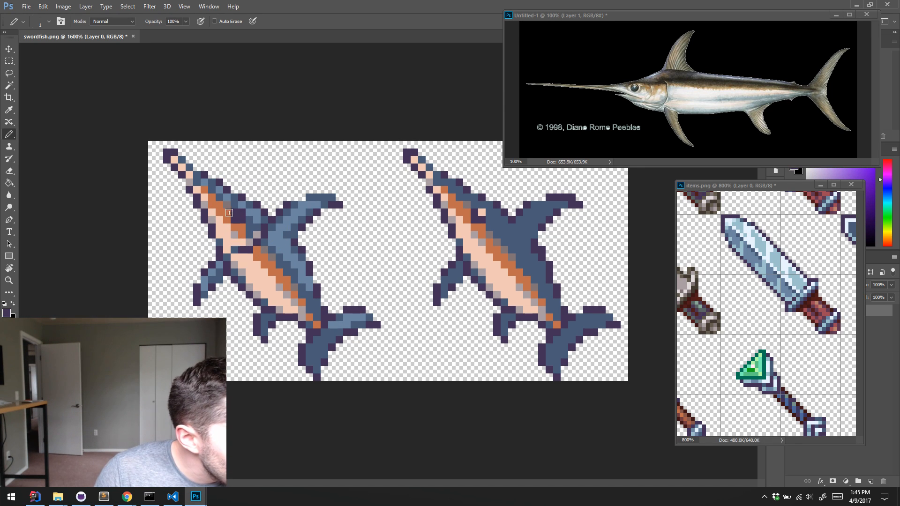
drag(227, 220, 241, 227)
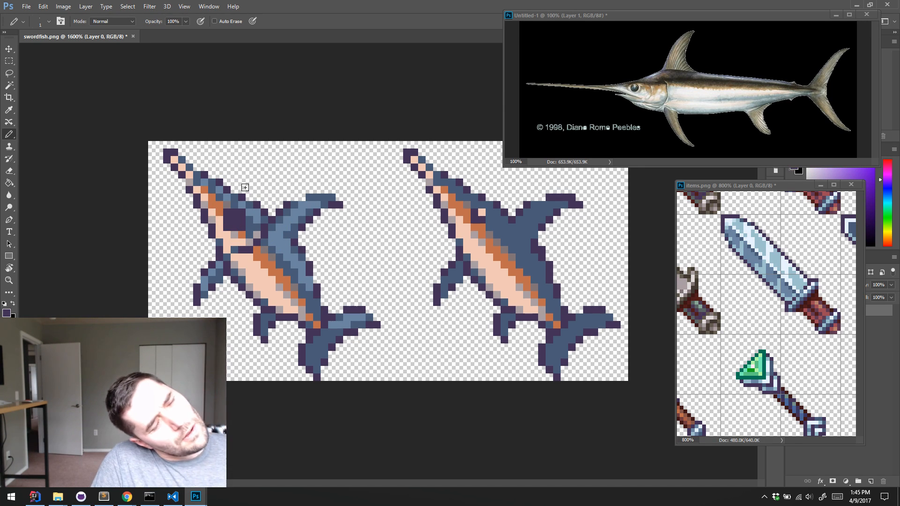
key(ctrl+alt+z)
key(ctrl+alt+z)
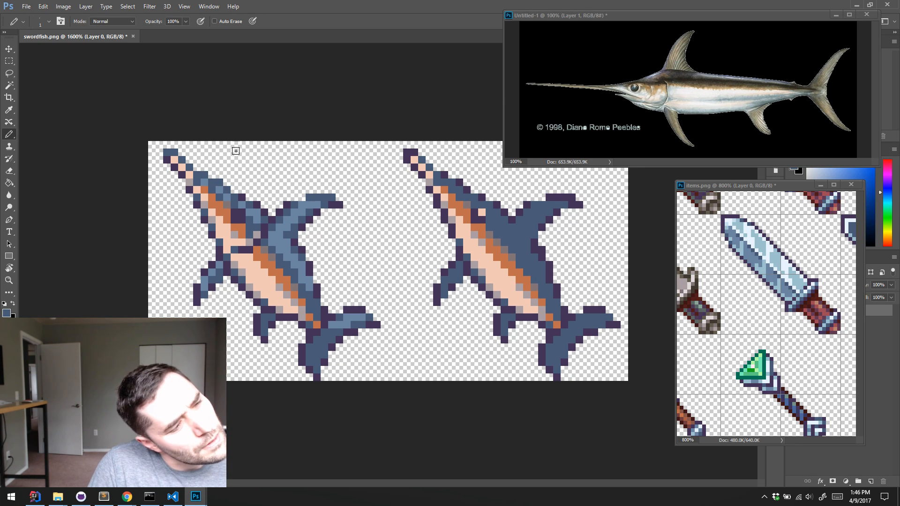
key(ctrl+alt+z)
key(ctrl+alt+z)
key(ctrl+alt+z)
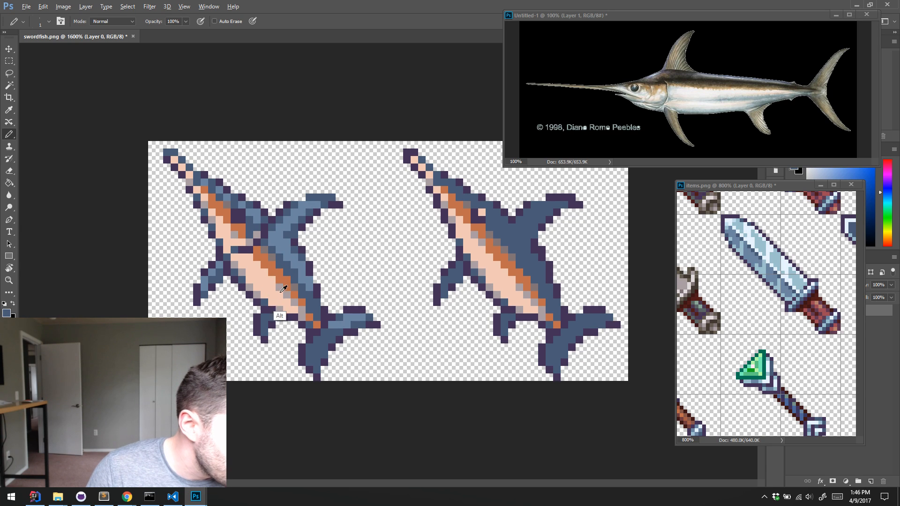
Widen the orange stripe behind the left fish's gill line and extend the lighter blue at the dorsal fin's base
alt+click(277, 266)
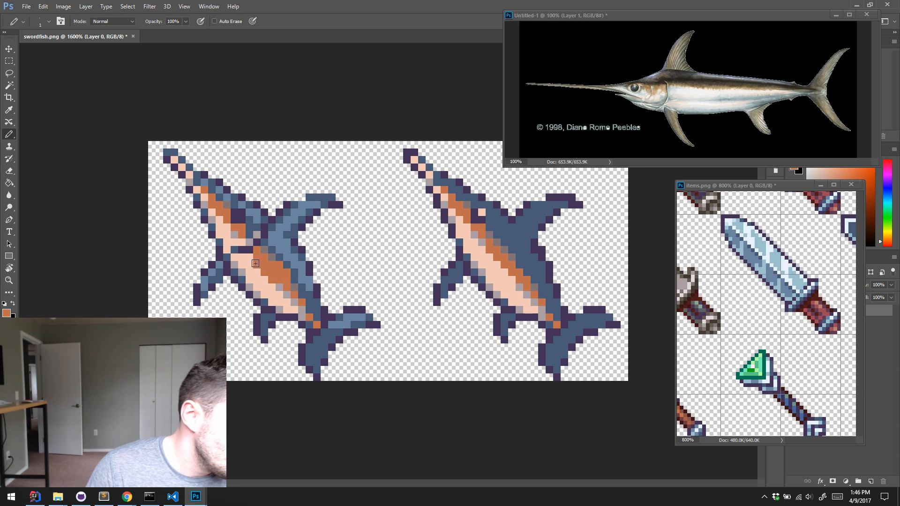
alt+click(272, 279)
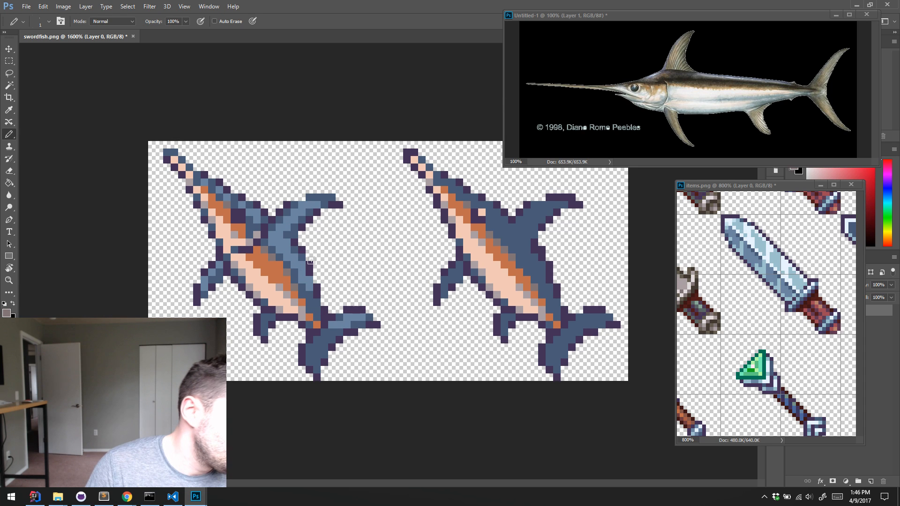
alt+click(287, 266)
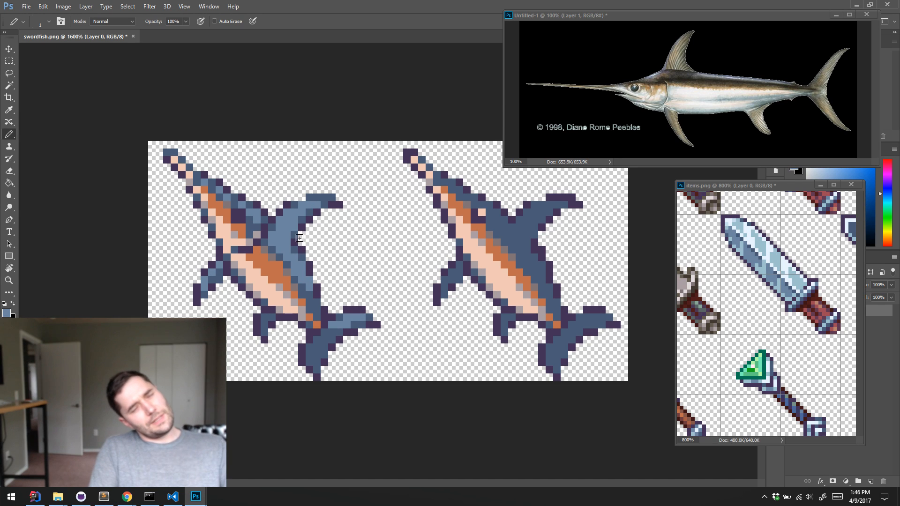
key(alt)
alt+click(337, 329)
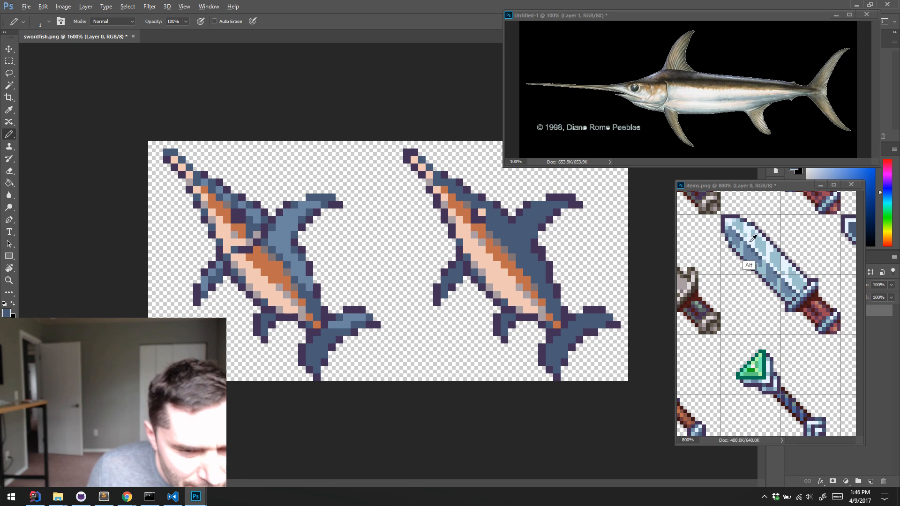
Paint a single pale highlight pixel in the upper part of the left fish's eye, using a colour sampled from the dagger blade
alt+click(752, 261)
click(242, 220)
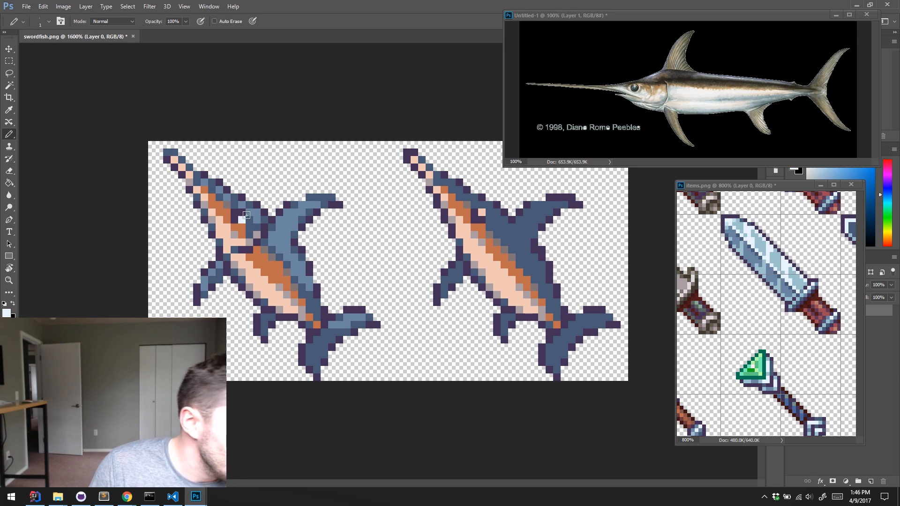
key(ctrl+z)
click(243, 214)
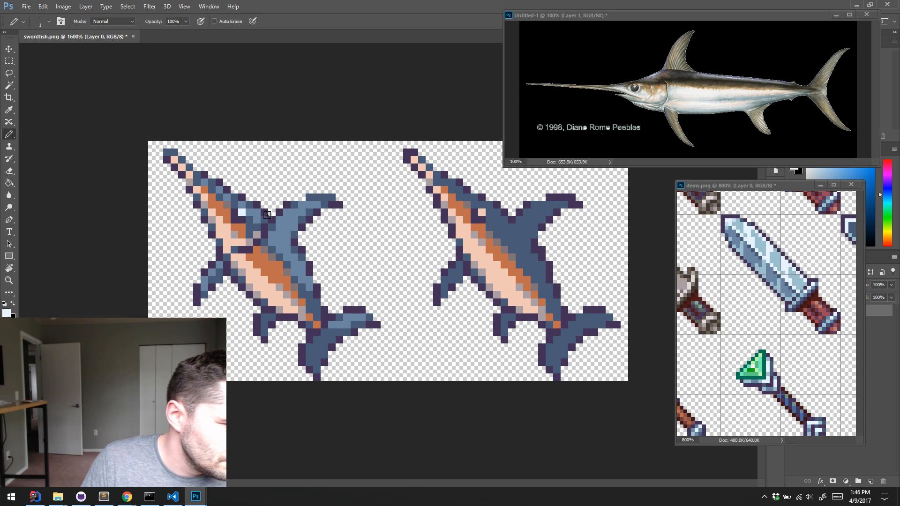
On a new layer, paint a larger dark purple eye on the left fish and try a pale dagger-blade highlight in it
key(ctrl+alt+shift+n)
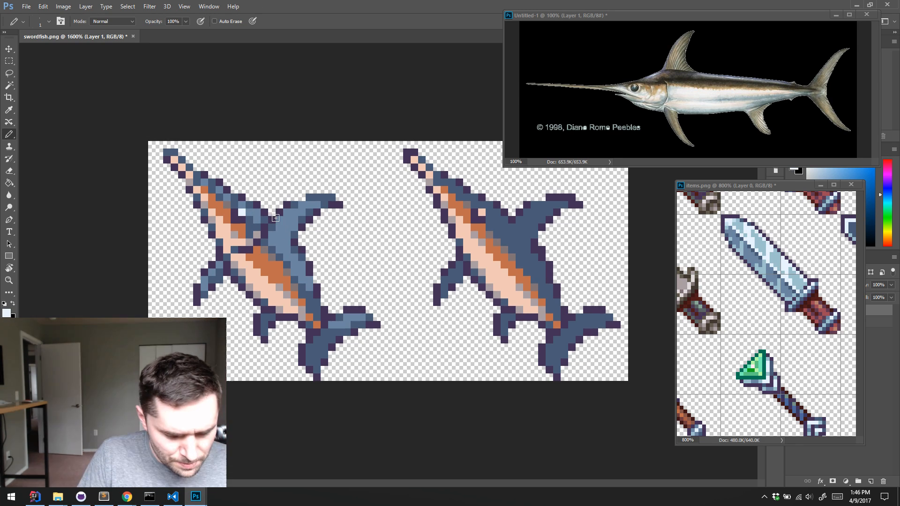
alt+click(229, 205)
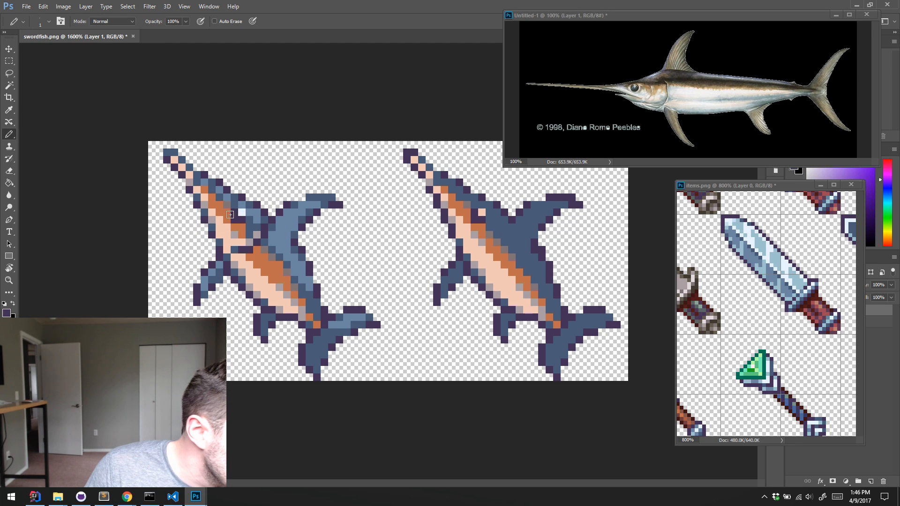
mouse_move(228, 206)
mouse_down()
mouse_move(246, 223)
mouse_move(229, 220)
mouse_up()
alt+click(258, 214)
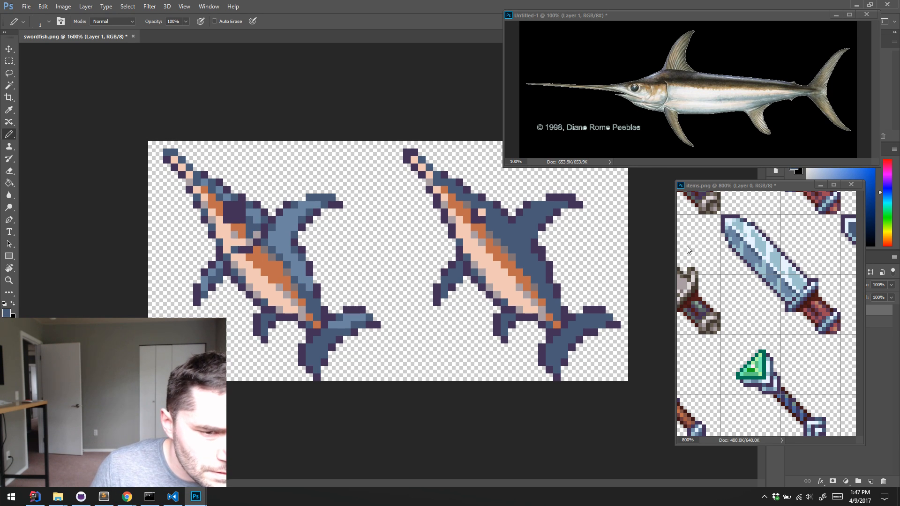
alt+click(753, 239)
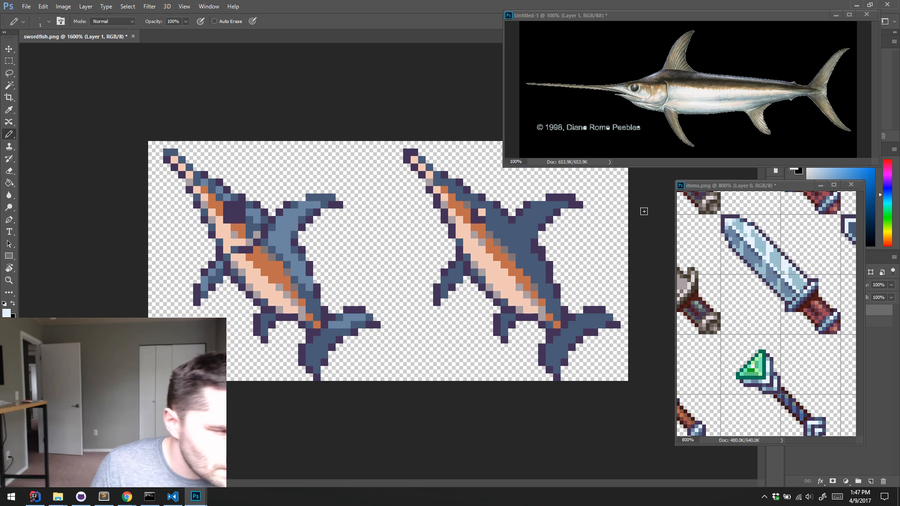
click(234, 211)
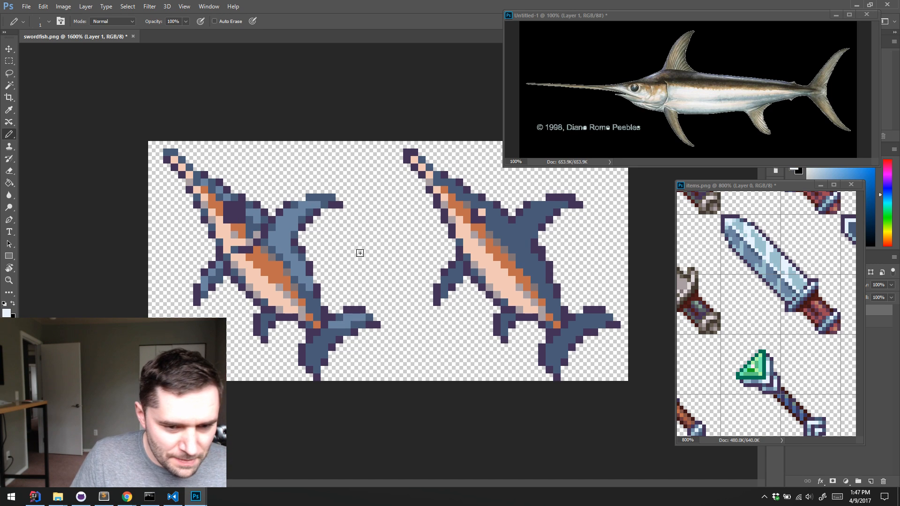
Examine the item sprite sheet for bone-like sprites whose shading and colours suit a fish skeleton
drag(723, 302, 770, 244)
drag(780, 340, 730, 269)
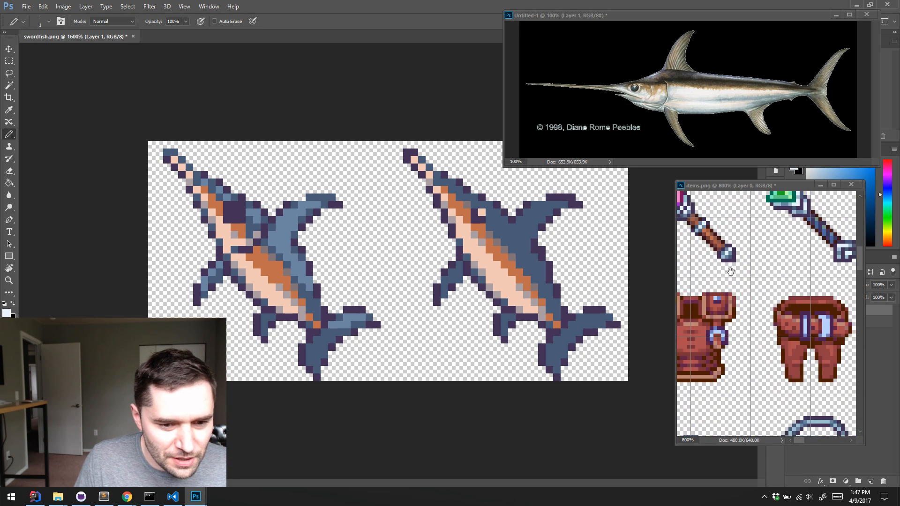
drag(839, 368, 757, 286)
drag(778, 230, 710, 287)
drag(846, 211, 752, 306)
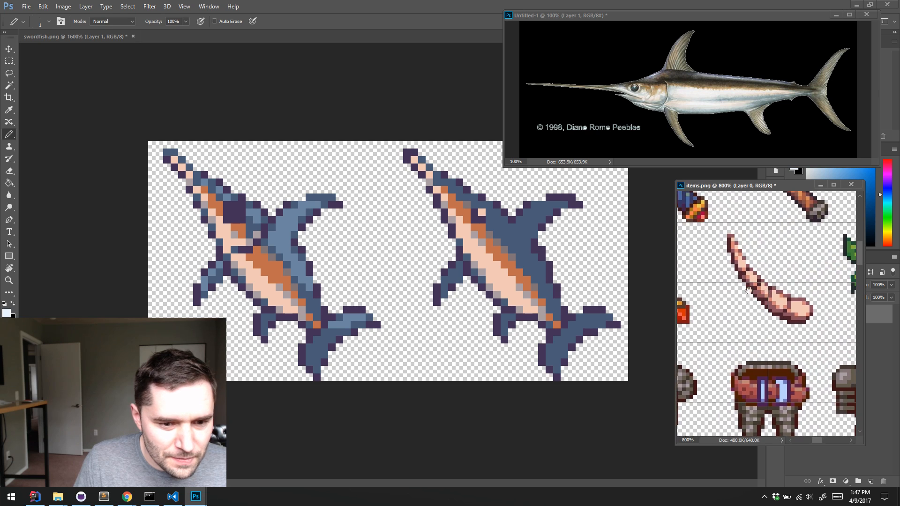
drag(755, 214, 761, 188)
drag(752, 417, 792, 201)
drag(693, 421, 796, 202)
drag(698, 427, 787, 281)
drag(703, 307, 754, 202)
drag(720, 419, 757, 287)
drag(754, 408, 749, 277)
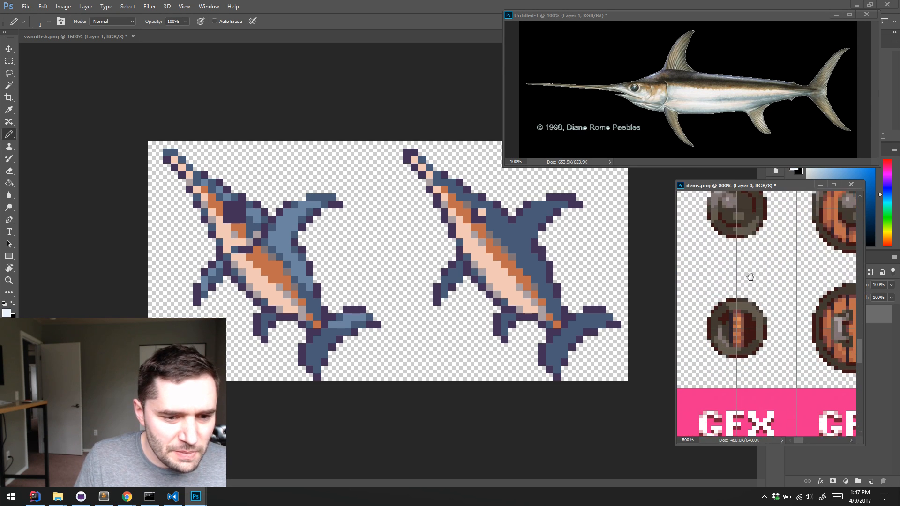
drag(818, 387, 757, 302)
drag(754, 202, 746, 384)
drag(836, 202, 723, 303)
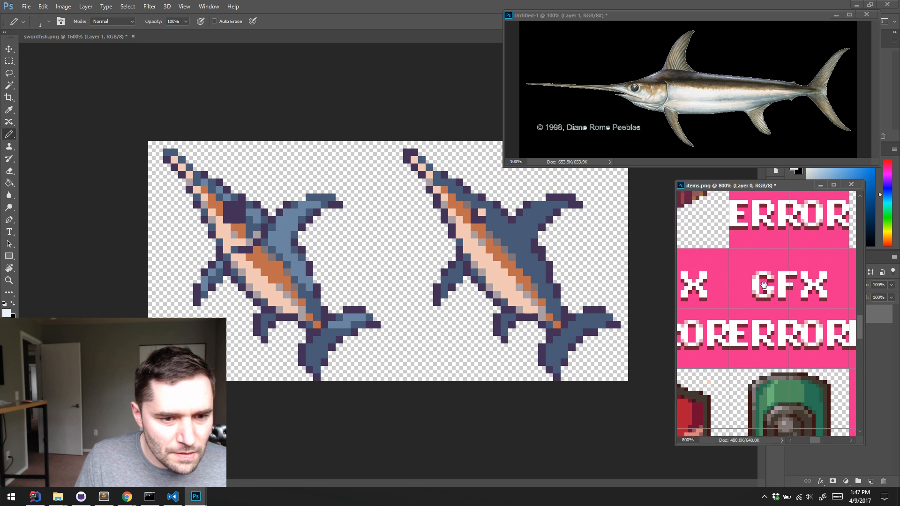
drag(775, 202, 755, 318)
drag(768, 225, 756, 405)
drag(766, 199, 767, 273)
drag(758, 367, 776, 247)
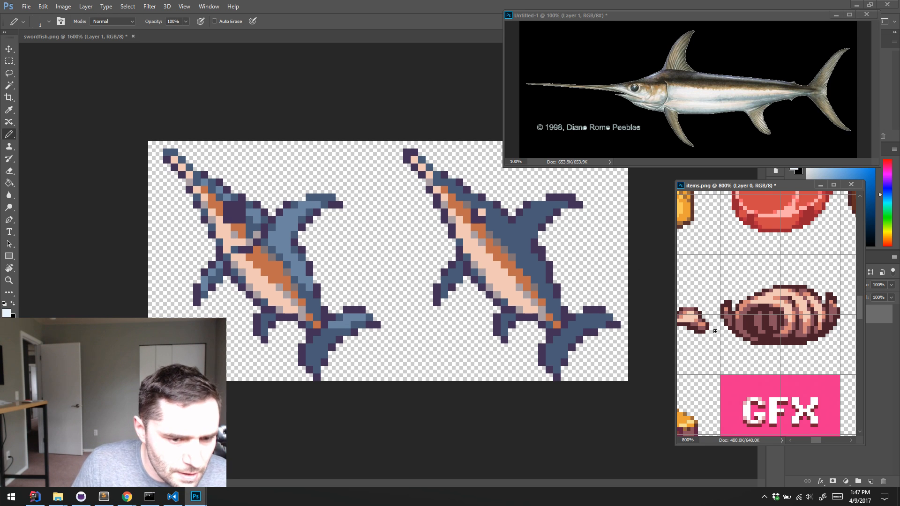
Sample the dark maroon outline of the ribbed, curled item sprite and load both swordfish silhouettes as a selection
alt+click(744, 343)
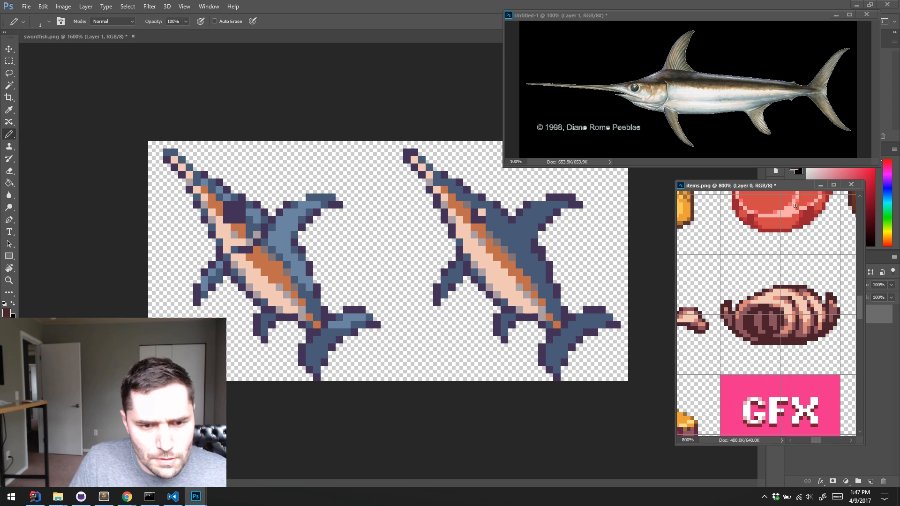
drag(778, 186, 745, 310)
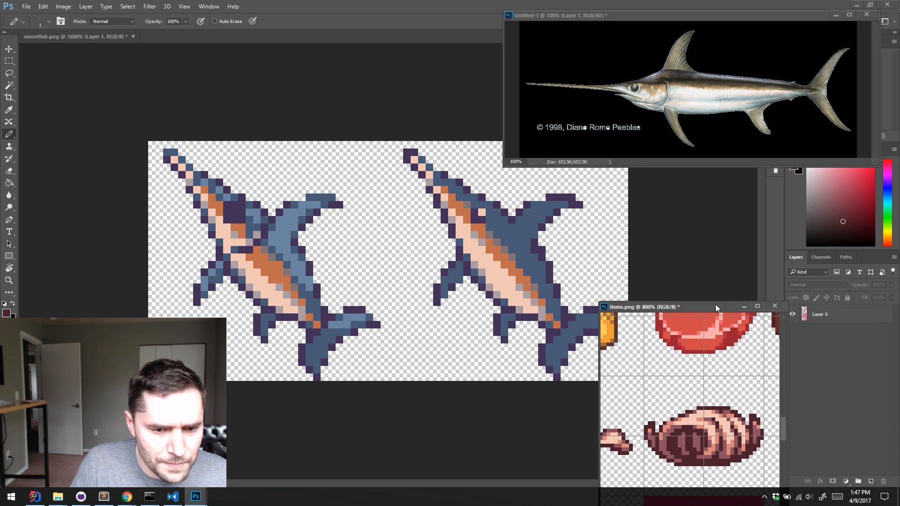
ctrl+click(804, 315)
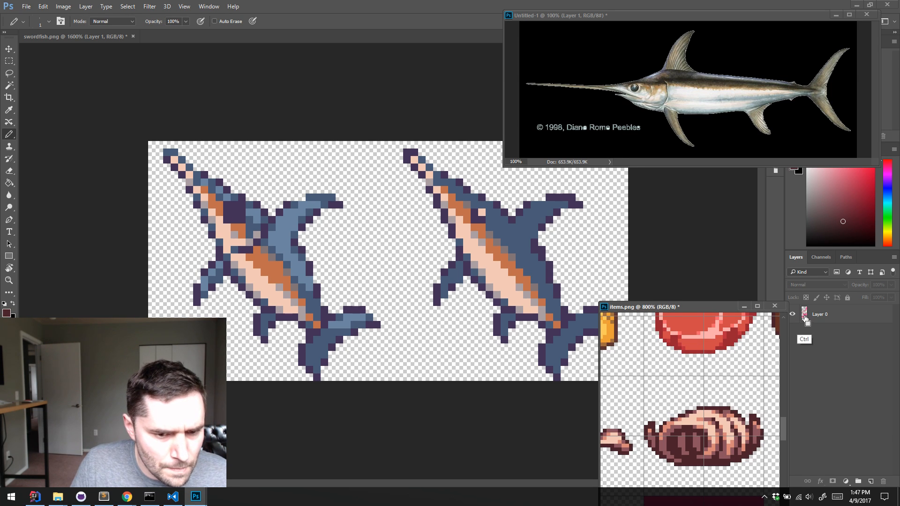
click(704, 273)
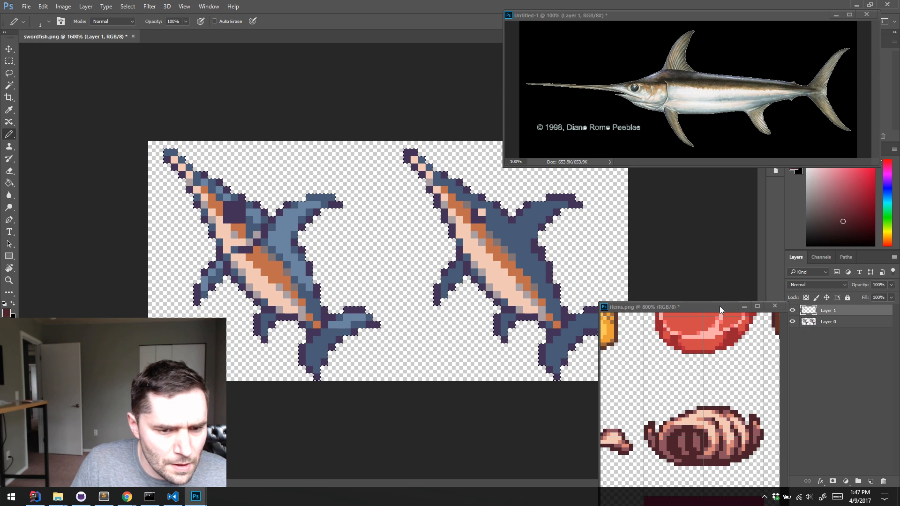
drag(719, 306, 787, 185)
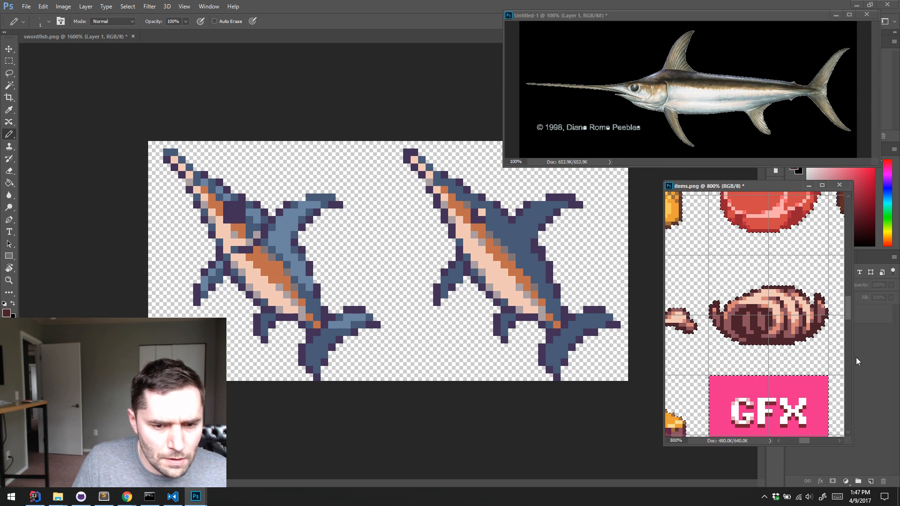
click(616, 420)
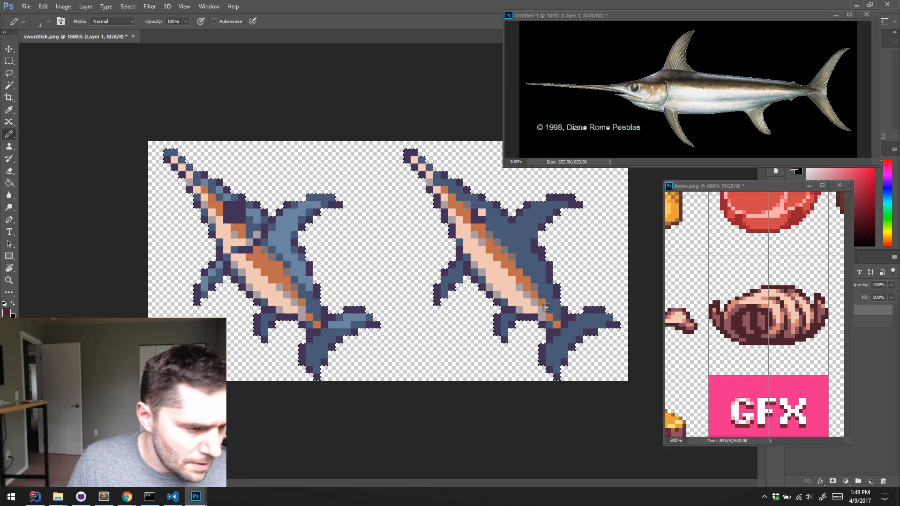
Undo the enlarged dark eye on the left fish and fill the right fish's entire silhouette with the sampled maroon using a larger pencil
key(ctrl+z)
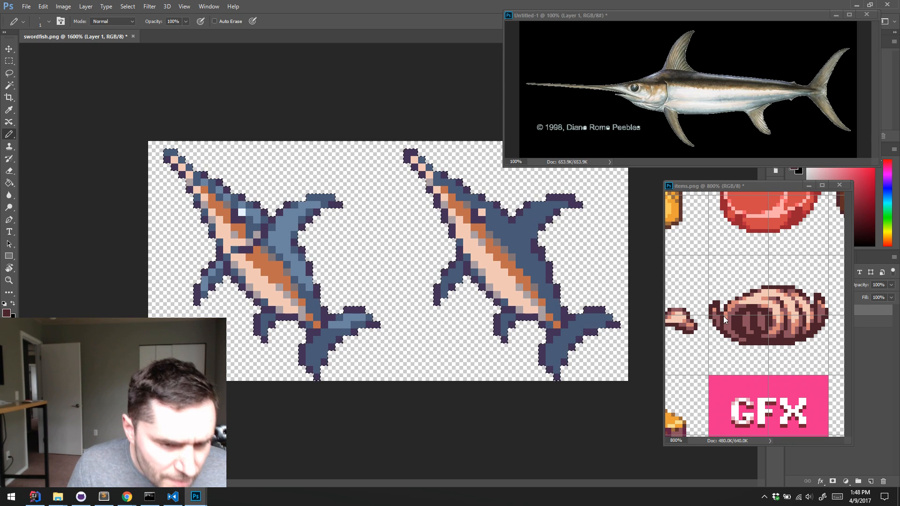
key(bracketright)
key(bracketright)
key(bracketright)
key(bracketright)
key(bracketright)
key(bracketright)
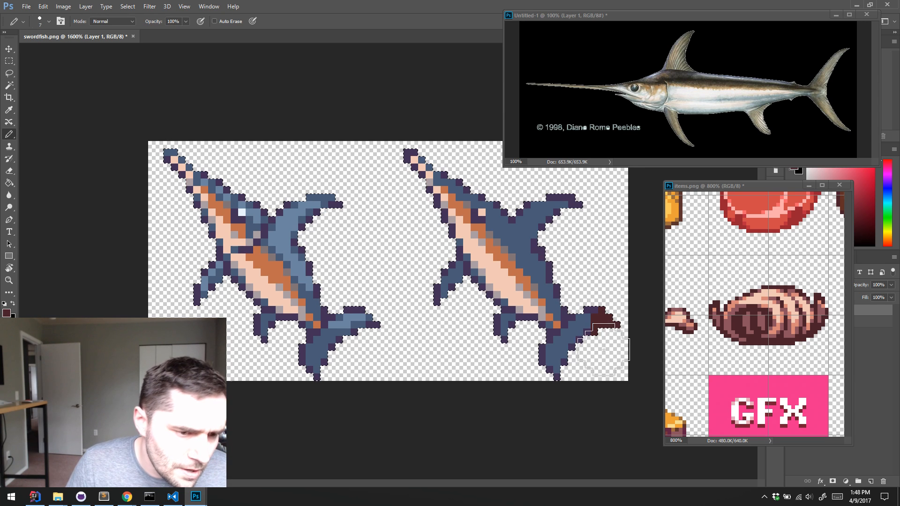
mouse_move(596, 320)
mouse_down()
mouse_move(539, 300)
mouse_move(481, 261)
mouse_move(431, 206)
mouse_move(491, 255)
mouse_up()
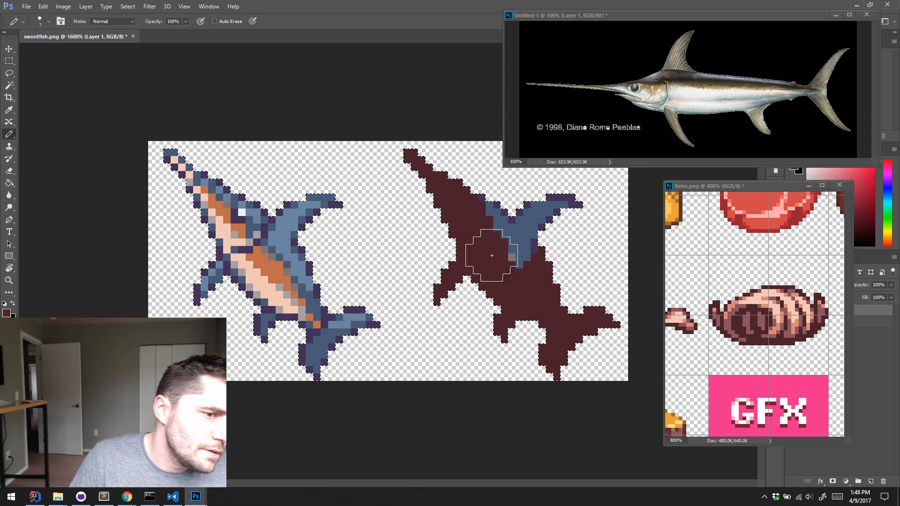
drag(504, 209, 501, 202)
key(bracketleft)
key(bracketleft)
key(bracketleft)
key(bracketleft)
key(bracketleft)
key(bracketleft)
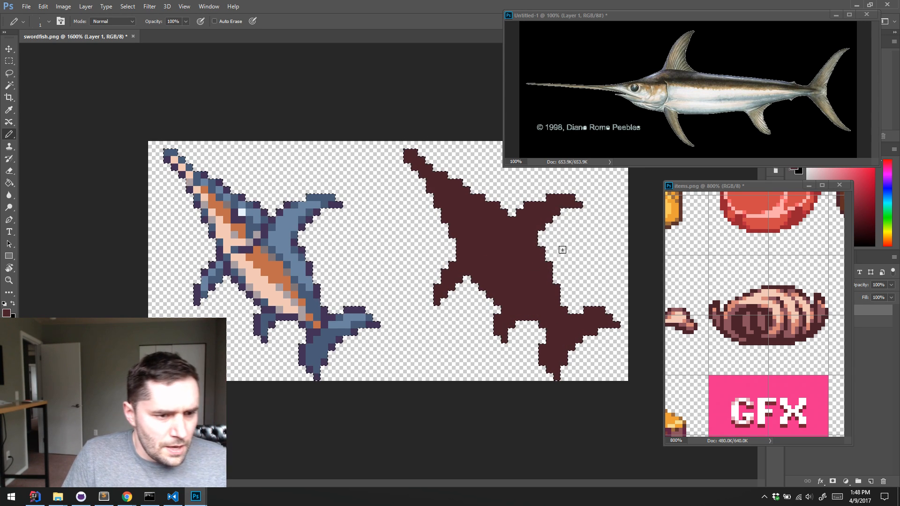
On a new layer, paint the right fish's skull, spine and ribs in pale cream sampled from the ribbed item sprite
key(ctrl+shift+alt+n)
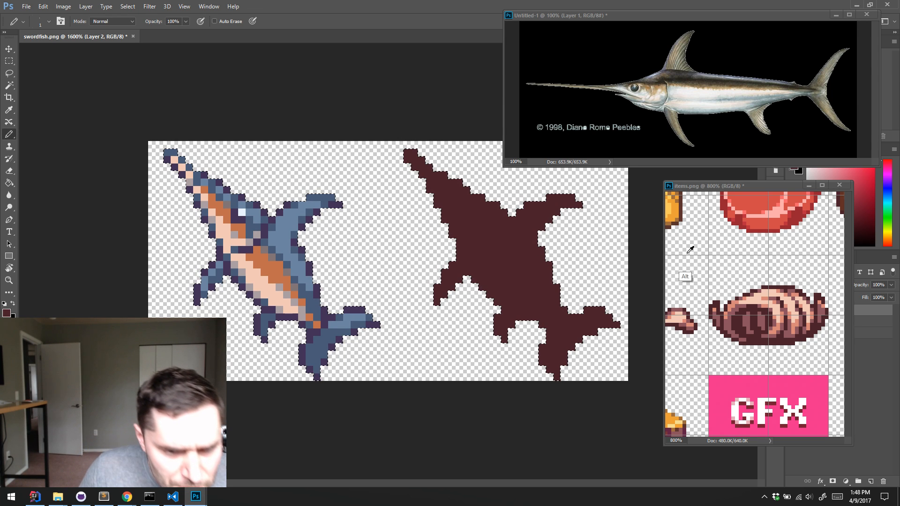
alt+click(754, 297)
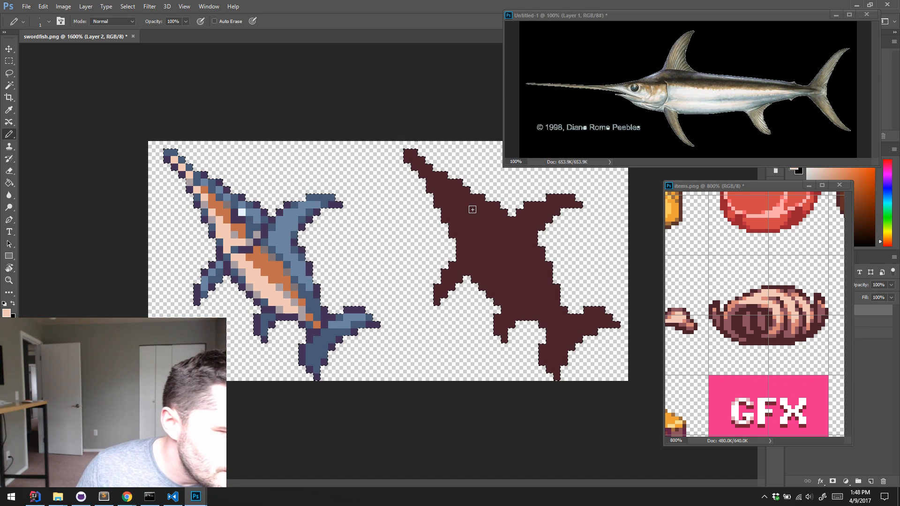
mouse_move(475, 230)
mouse_down()
mouse_move(485, 227)
mouse_move(478, 215)
mouse_up()
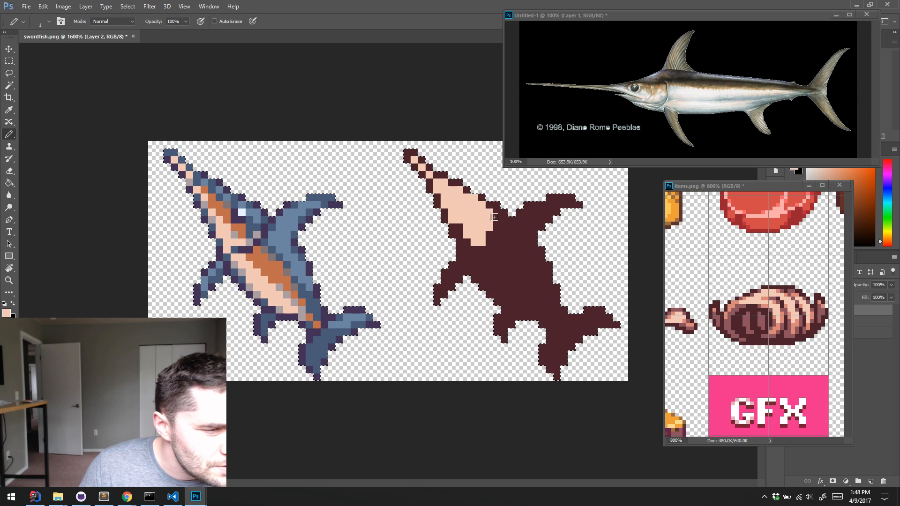
drag(482, 228, 519, 257)
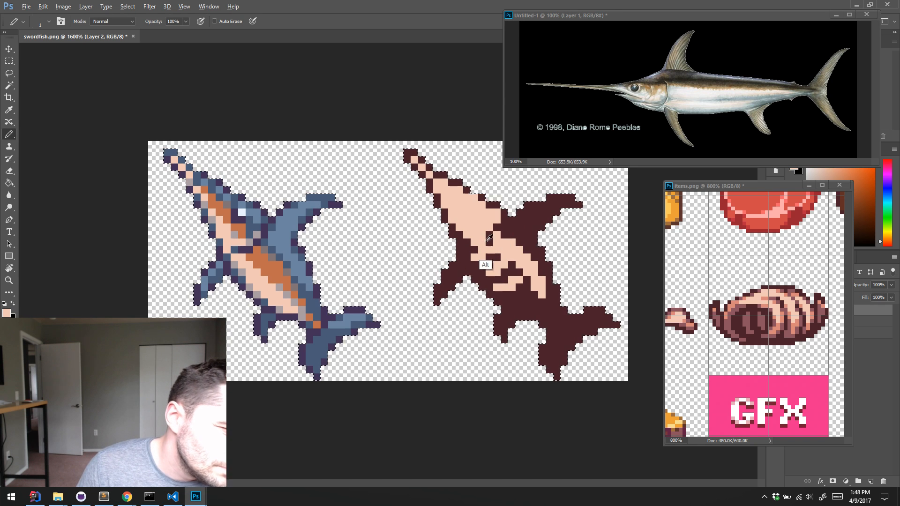
Add a maroon eye socket and small dark snout marks to the right fish's skull, and extend its cream spine to the tail
alt+click(490, 235)
alt+click(479, 231)
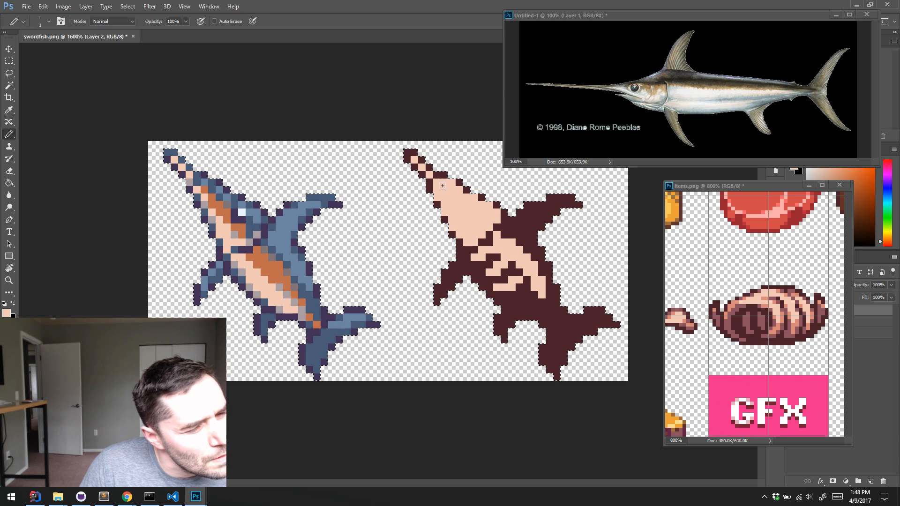
alt+click(498, 206)
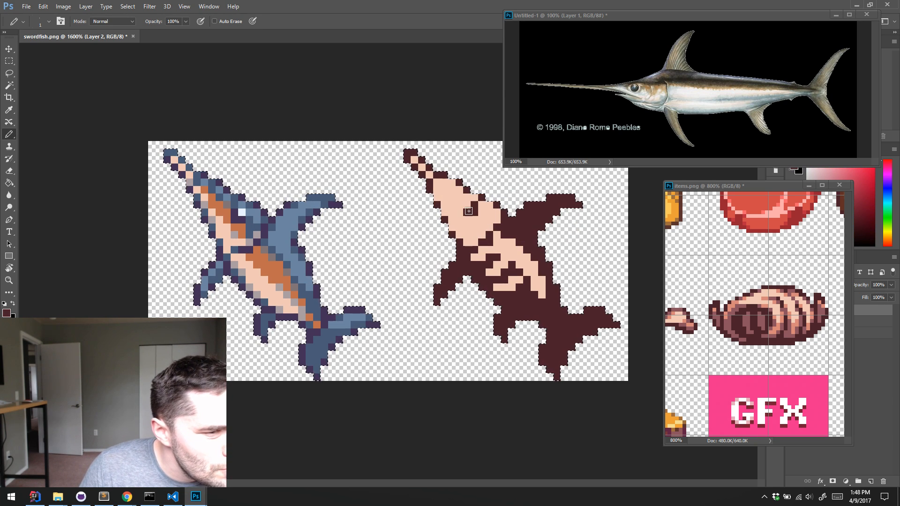
drag(469, 211, 467, 205)
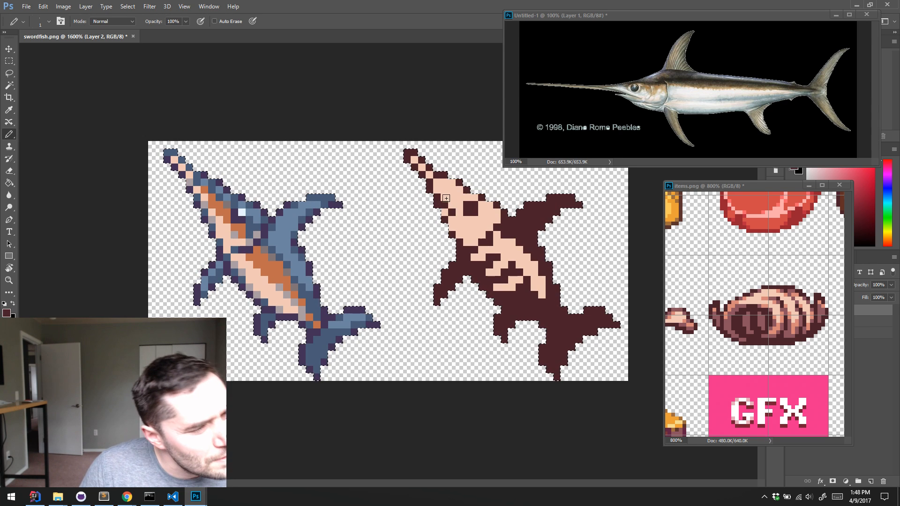
alt+click(449, 193)
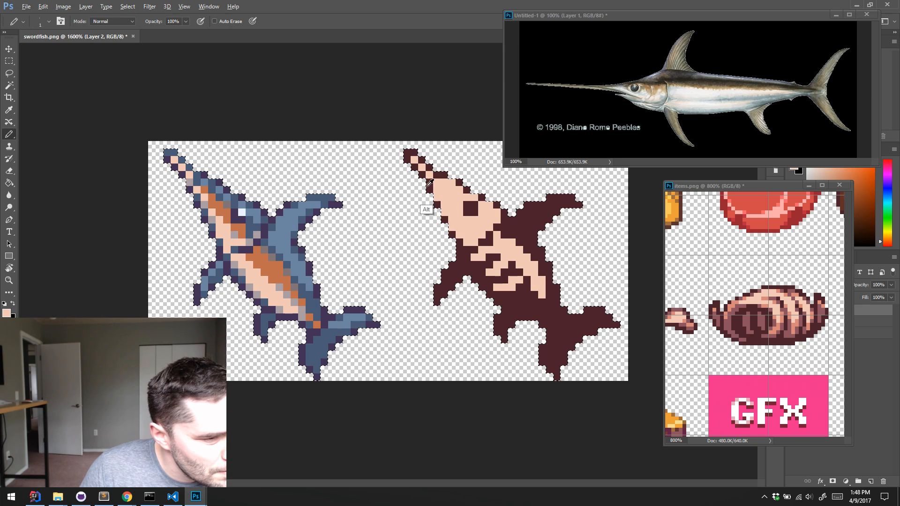
alt+click(429, 182)
alt+click(451, 203)
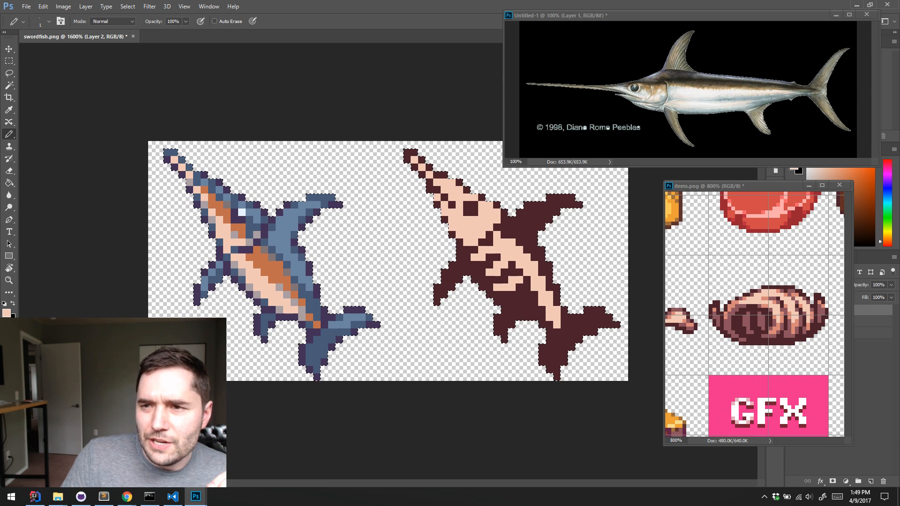
key(ctrl+d)
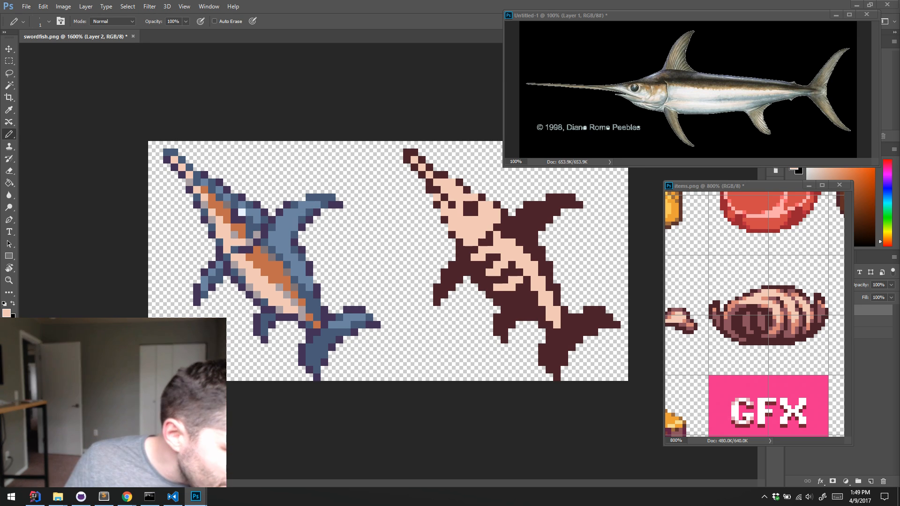
Switch to Chrome and close the swordfish.png and swordfish sword tabs
click(134, 496)
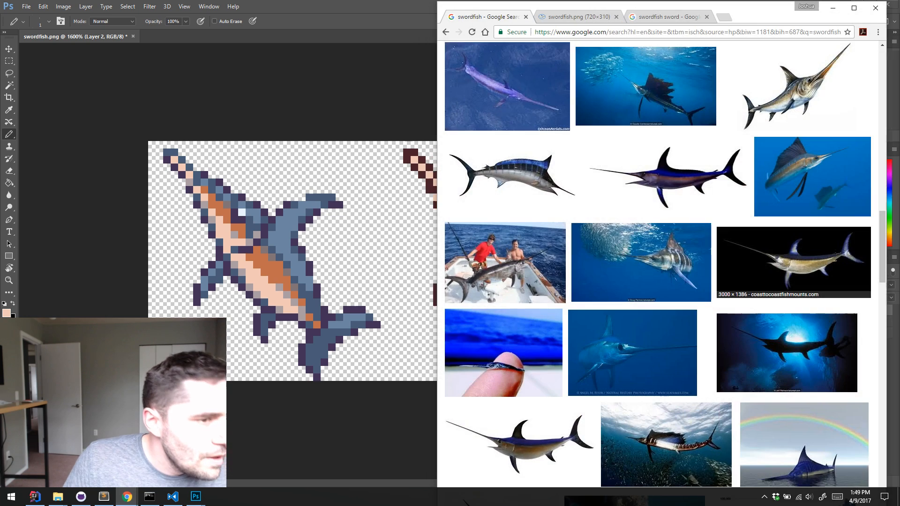
click(590, 16)
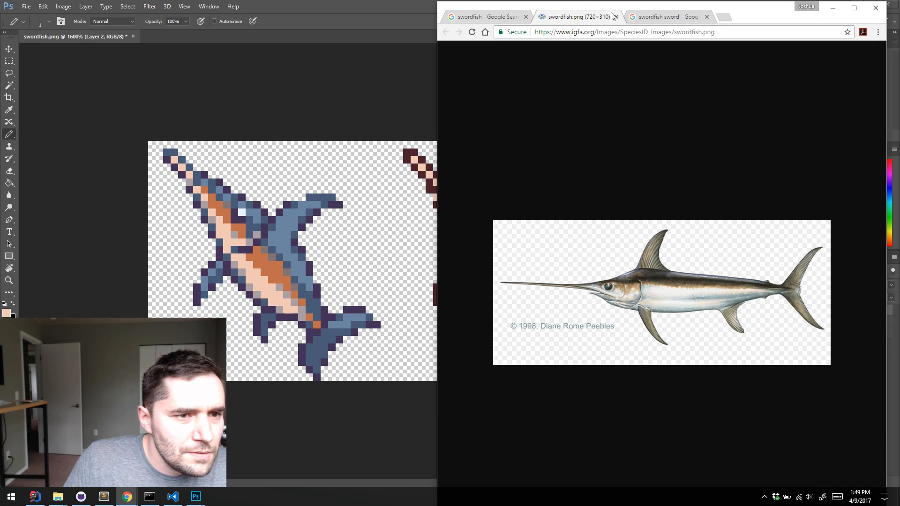
click(616, 17)
click(617, 18)
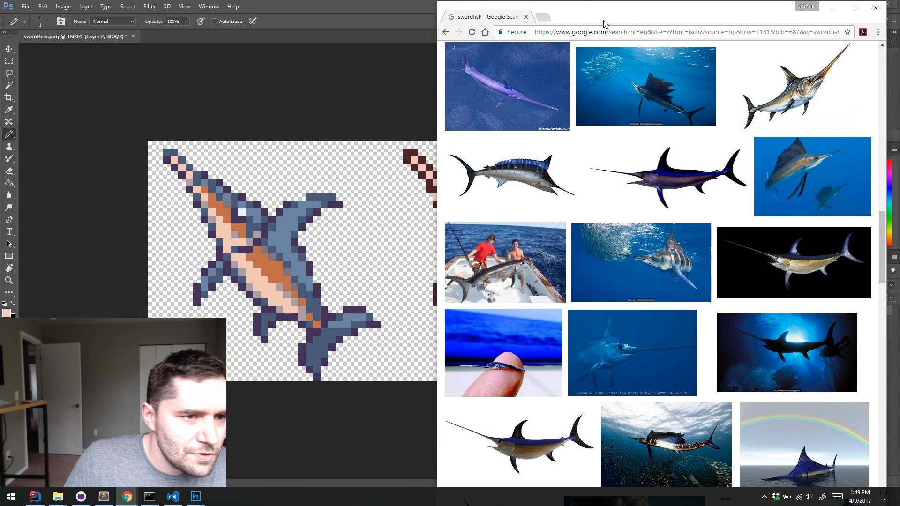
Search Google Images for "swordfish skeleton" in a new tab to find anatomy references
click(545, 19)
text(im)
key(Tab)
text(s)
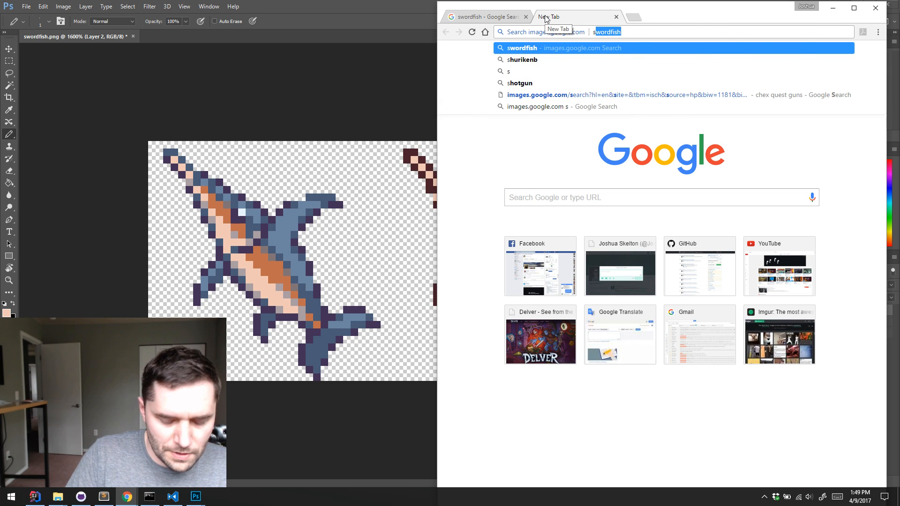
key(Right)
key(Down)
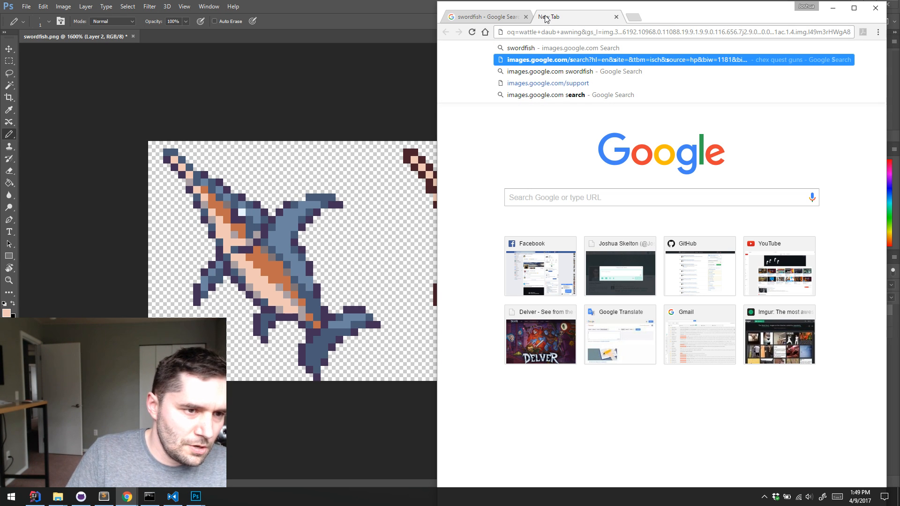
key(Up)
text(skeleton)
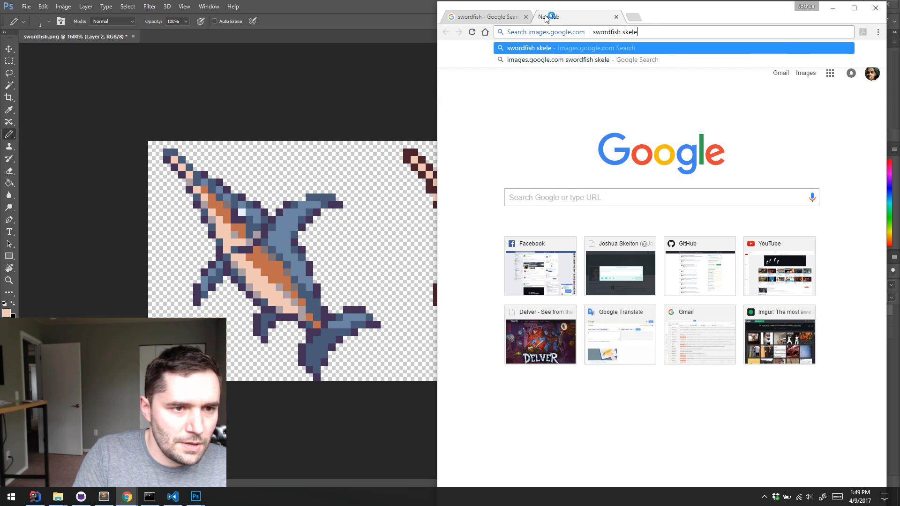
key(Return)
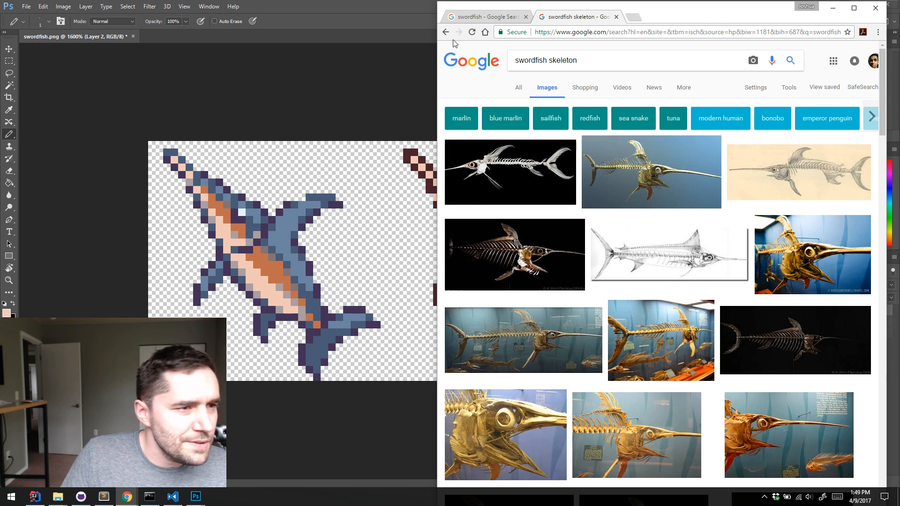
Switch back to Photoshop, erase the right fish's ribs and paint cream bone inside its dorsal, front and tail fins
click(390, 14)
key(e)
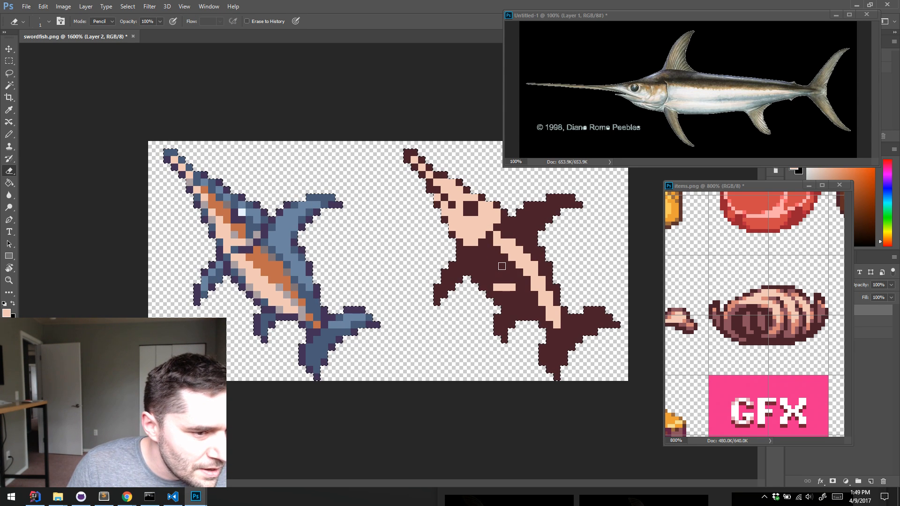
key(b)
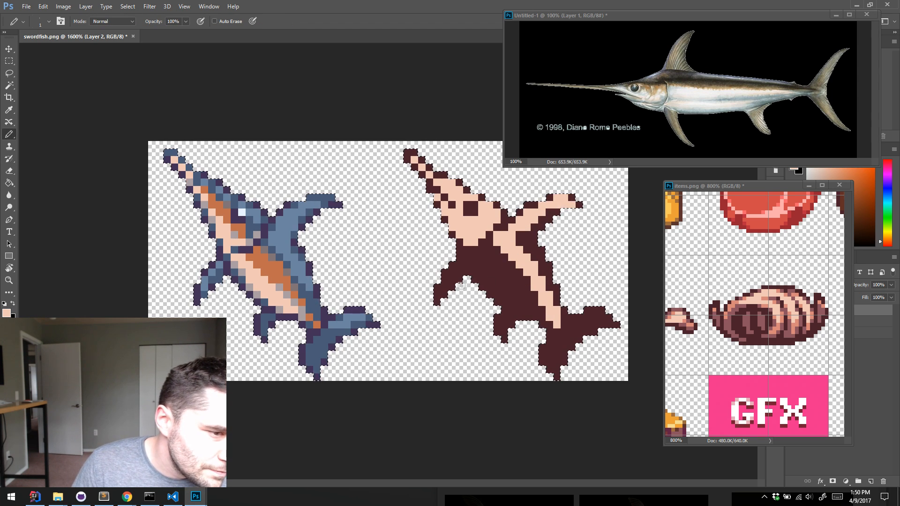
mouse_move(558, 352)
mouse_down()
mouse_move(581, 322)
mouse_move(560, 342)
mouse_up()
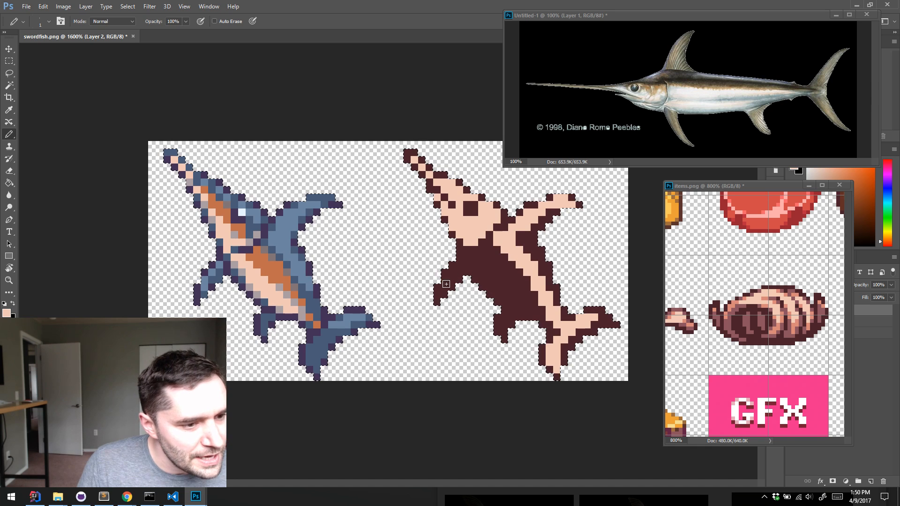
Check the swordfish skeleton images in Chrome, return to Photoshop, and paint cream ribs with maroon gaps along the right fish's spine
click(134, 497)
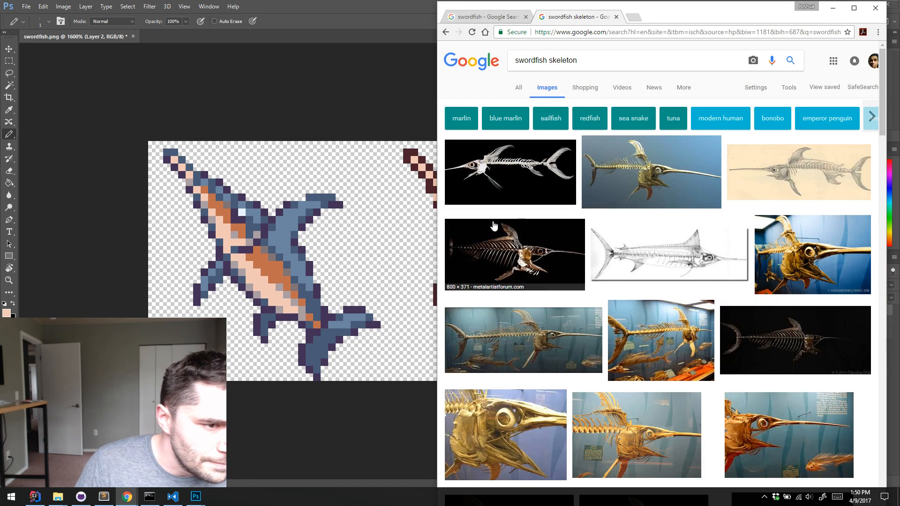
click(835, 9)
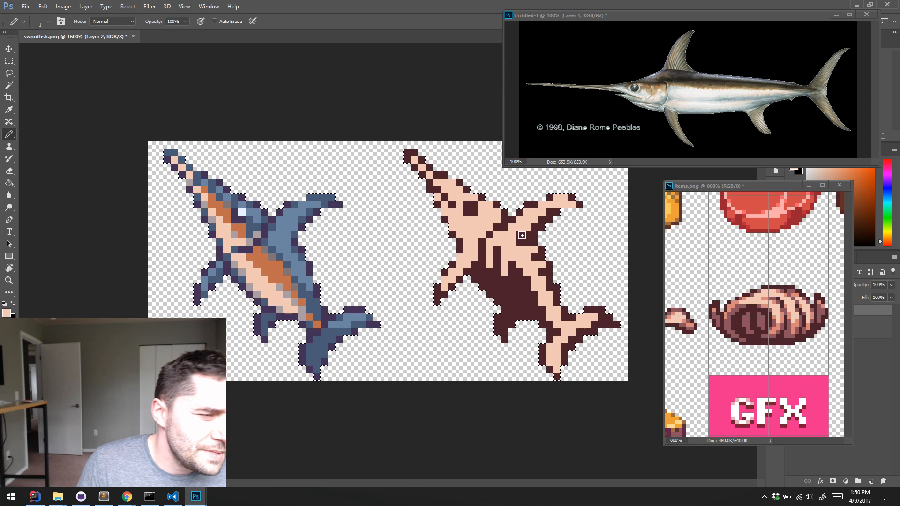
alt+click(541, 252)
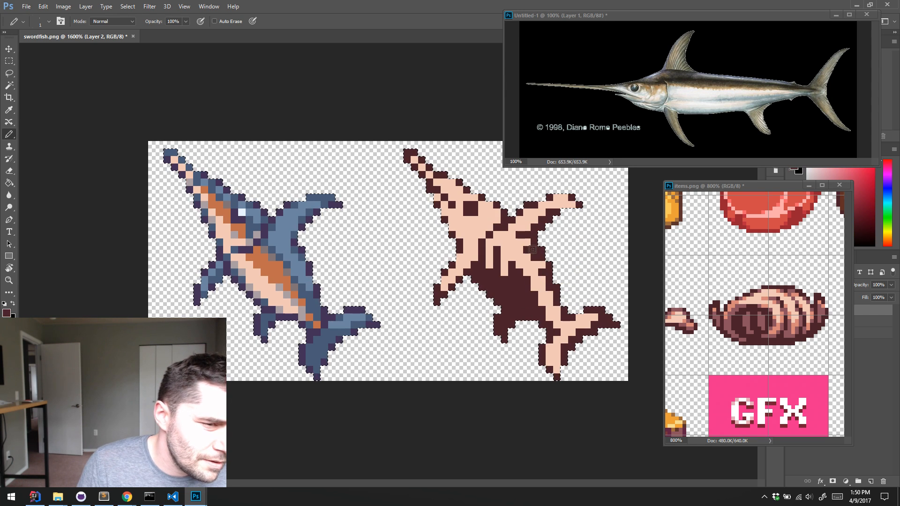
key(alt)
alt+click(538, 259)
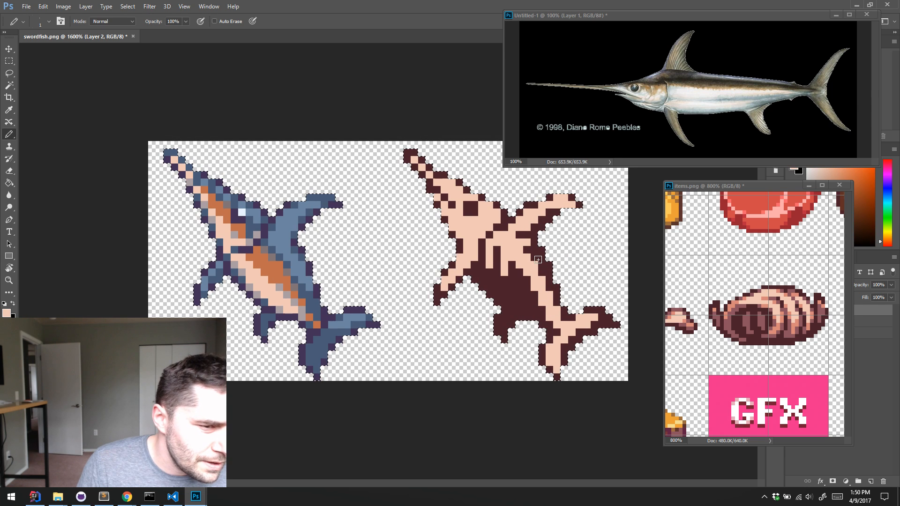
alt+click(543, 261)
alt+click(538, 270)
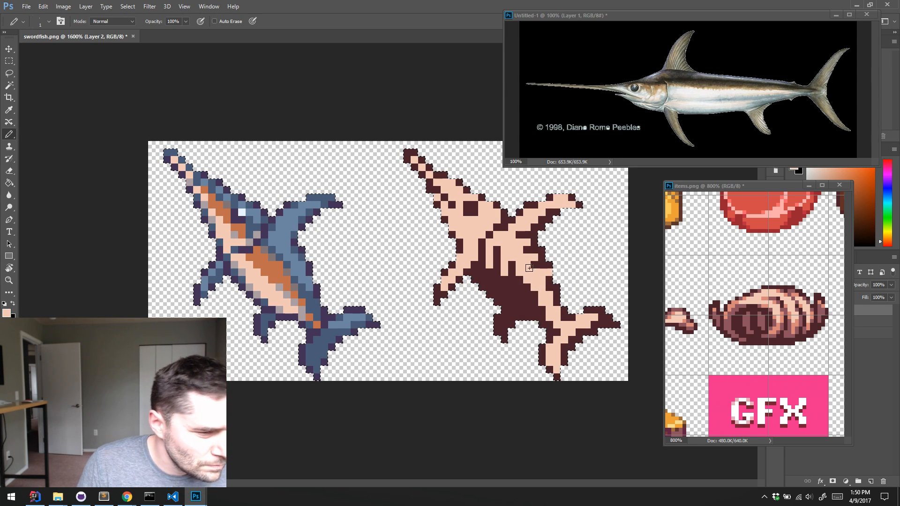
alt+click(542, 279)
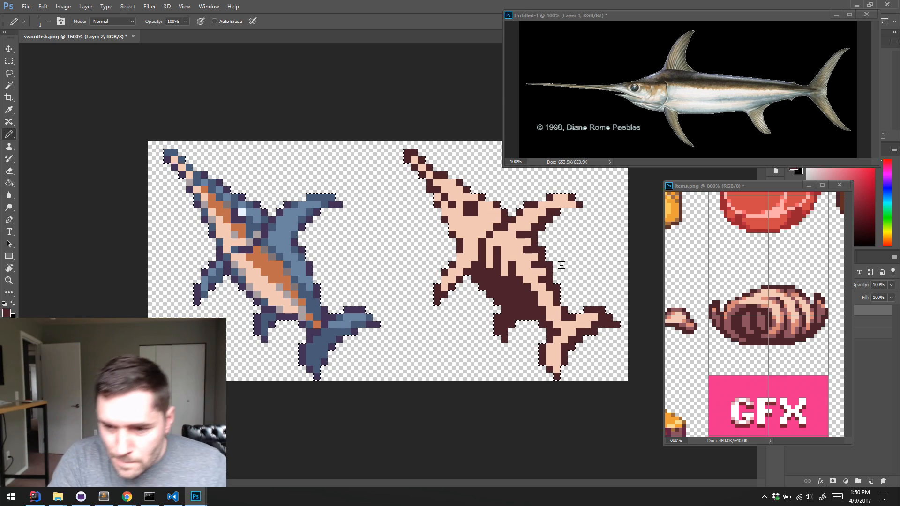
Try to rework the right fish's eye socket as a larger maroon outline with a cream centre, then undo the attempt
alt+click(472, 210)
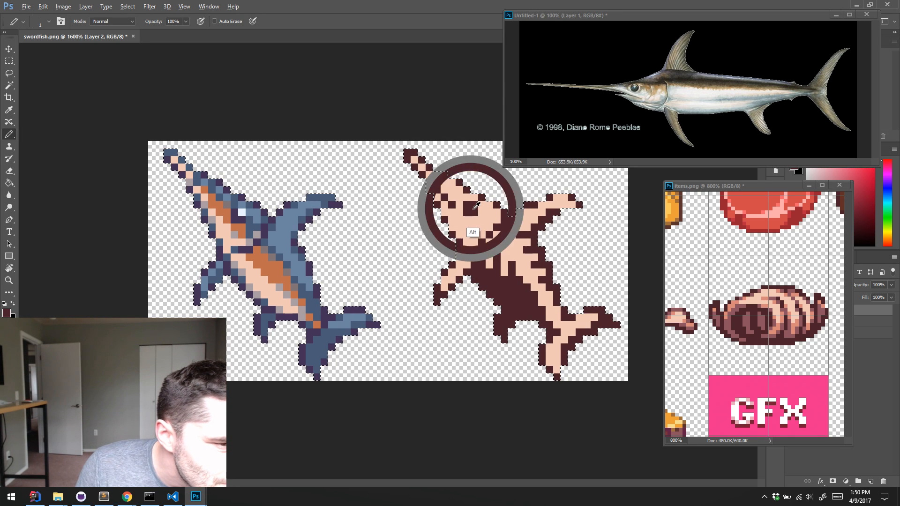
drag(481, 205, 467, 219)
alt+click(482, 223)
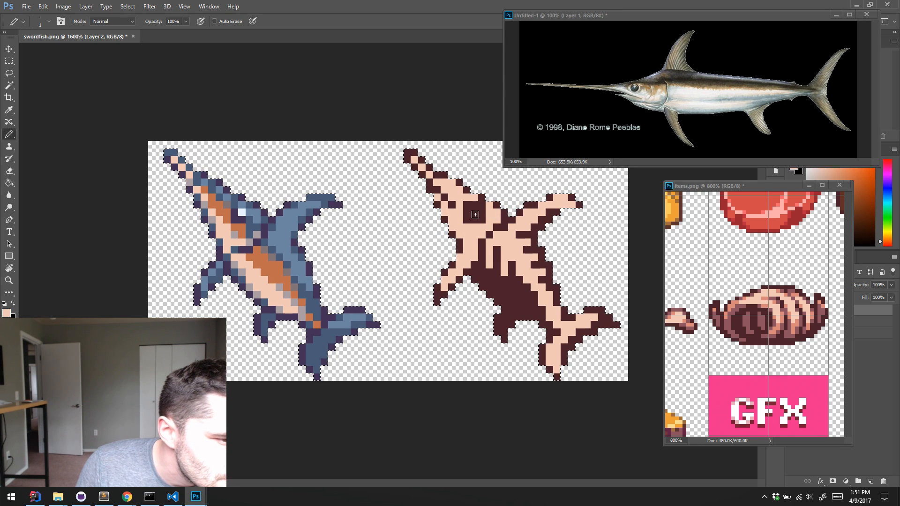
click(474, 212)
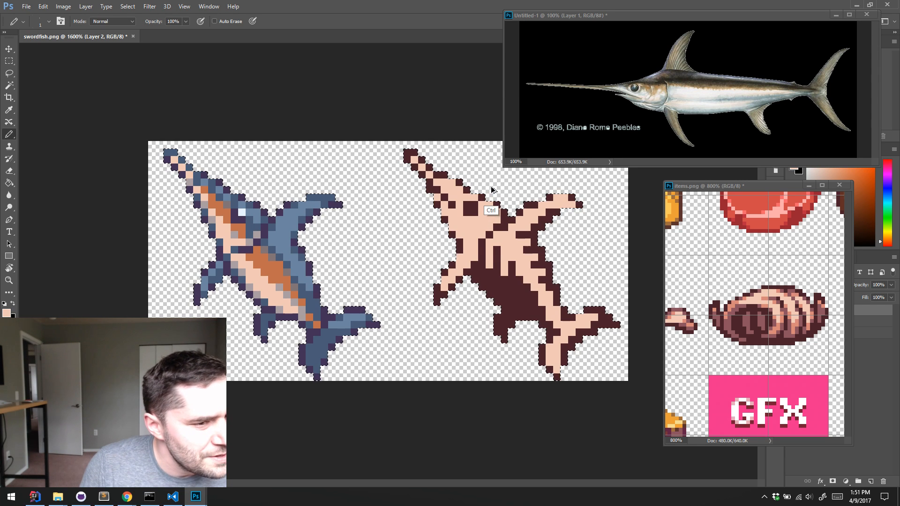
alt+click(473, 209)
mouse_move(473, 213)
mouse_down()
mouse_move(467, 227)
mouse_move(489, 220)
mouse_move(482, 206)
mouse_move(482, 219)
mouse_move(475, 215)
mouse_move(482, 220)
mouse_move(482, 212)
mouse_up()
click(488, 207)
alt+click(498, 239)
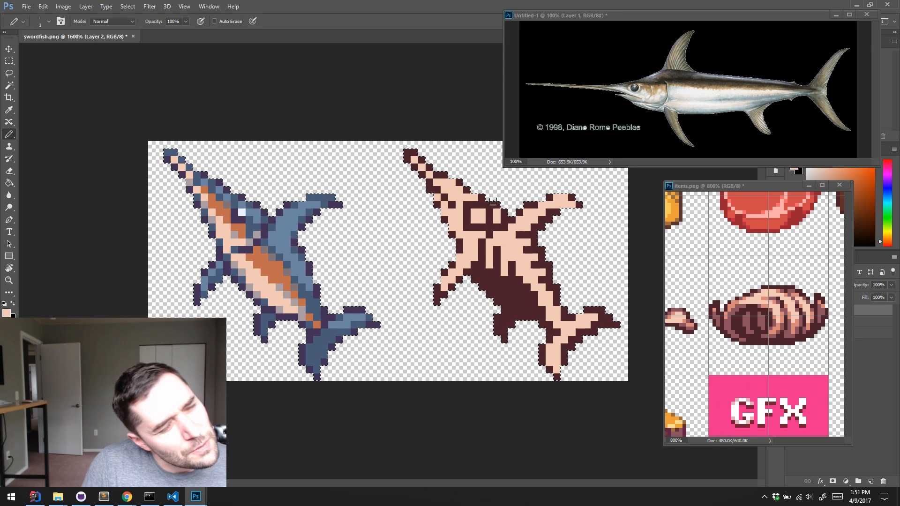
key(ctrl+alt+z)
key(ctrl+alt+z)
key(ctrl+alt+z)
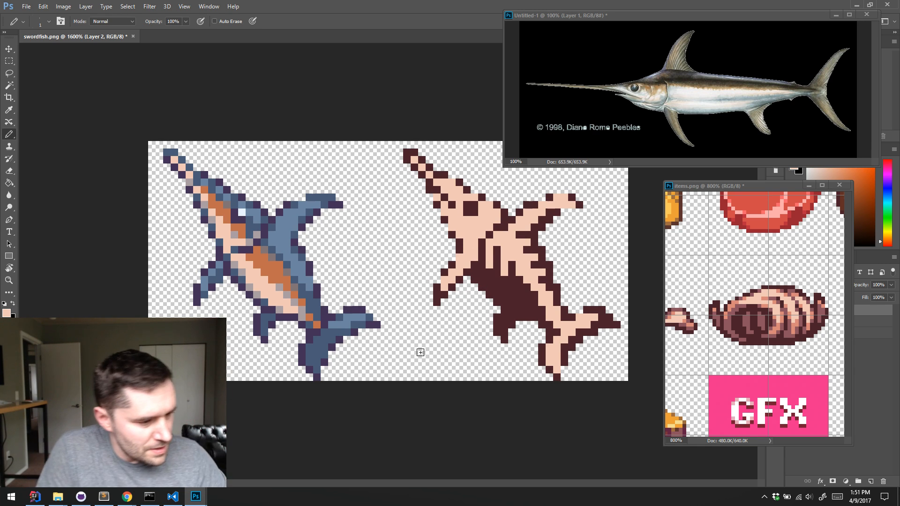
Recheck the swordfish skeleton images in Chrome, return to Photoshop, and paint cream bone inside the right fish's lower rear fin
click(127, 497)
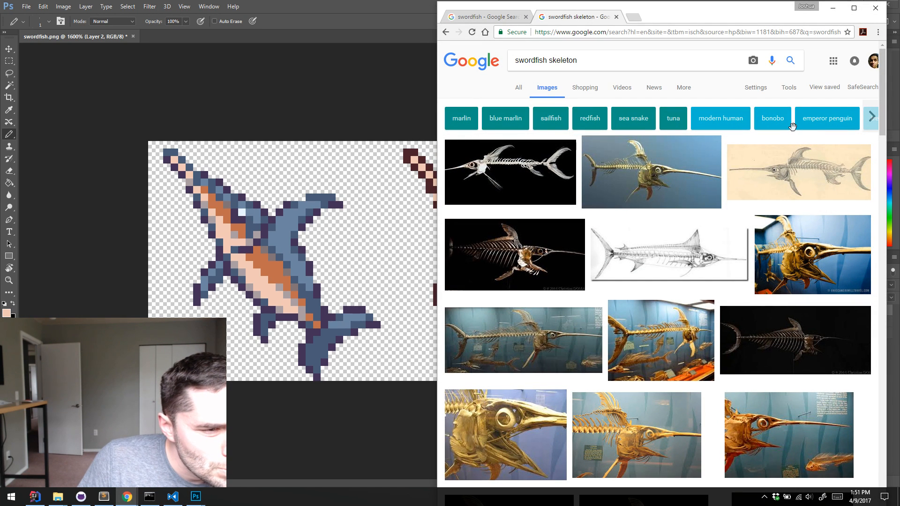
click(832, 8)
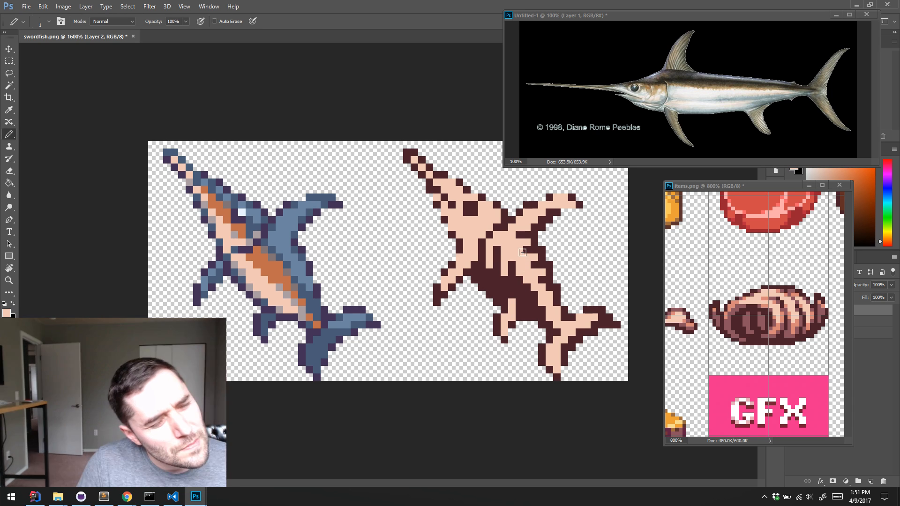
Sample the mauve from the shell in items.png and recolour the right fish's bill tip, upper bill edge, snout marks and front fin edge
alt+click(783, 323)
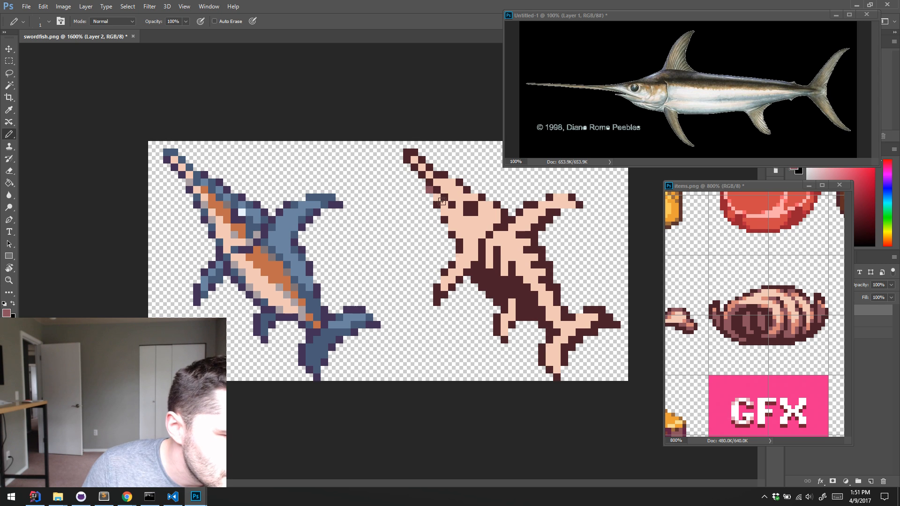
click(437, 174)
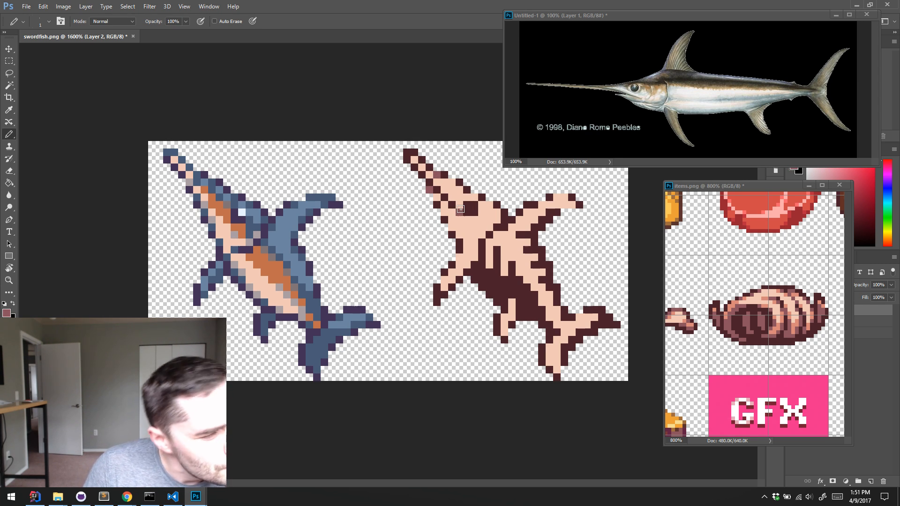
click(451, 205)
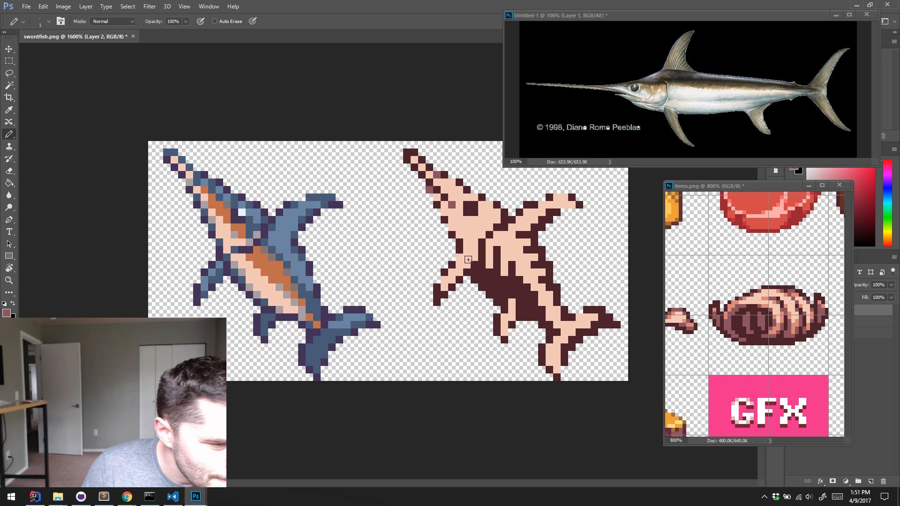
click(444, 272)
click(451, 266)
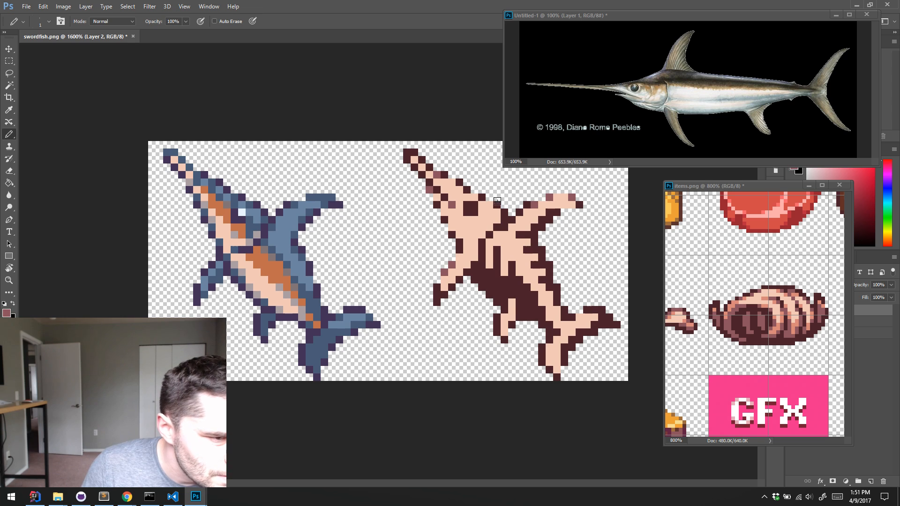
click(429, 166)
click(422, 160)
click(414, 152)
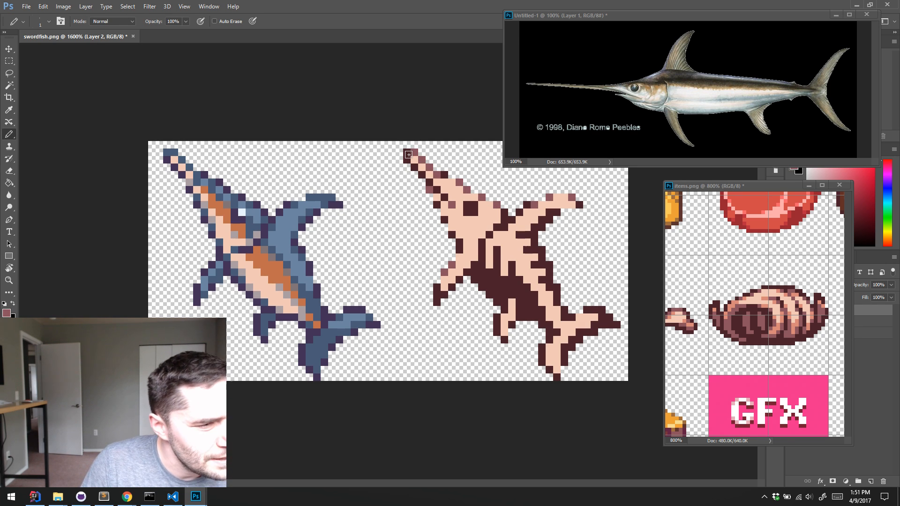
click(408, 153)
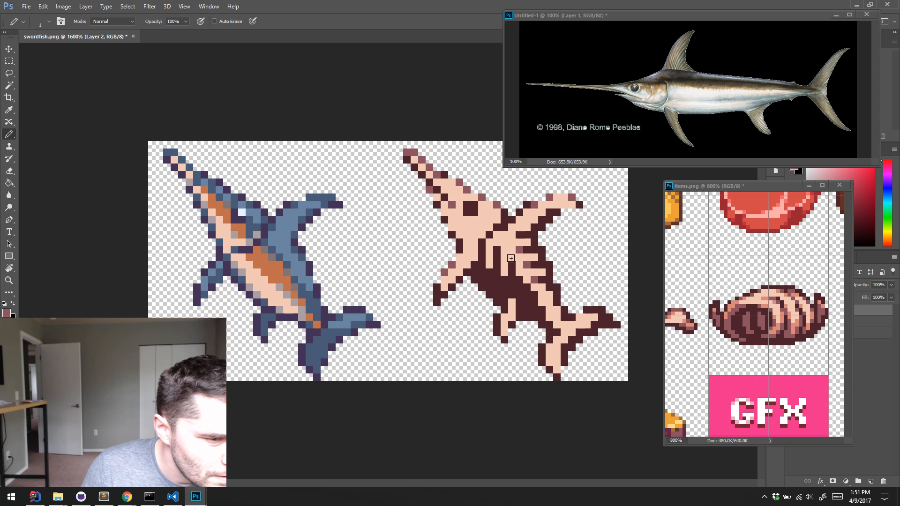
Add mauve shading to the right fish's ribs, spine, tail and dorsal fin, and soften its eye socket with mauve pixels
click(496, 242)
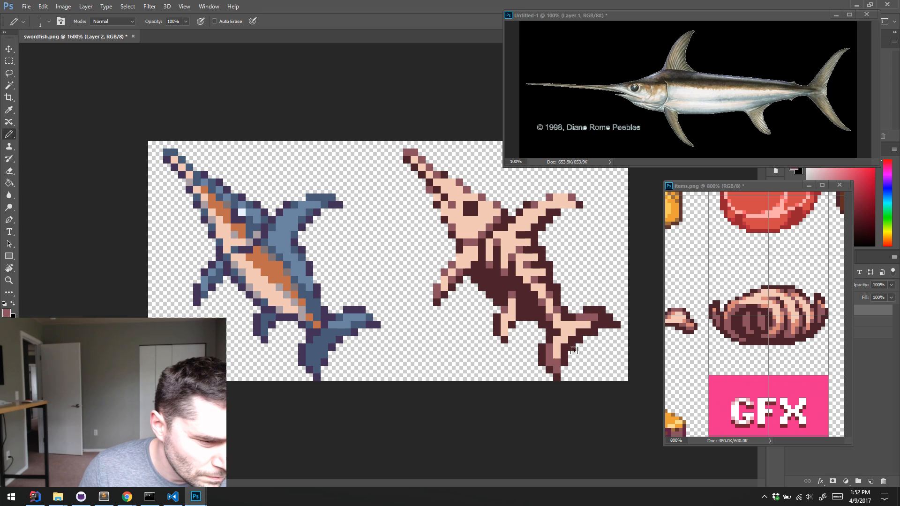
alt+click(585, 324)
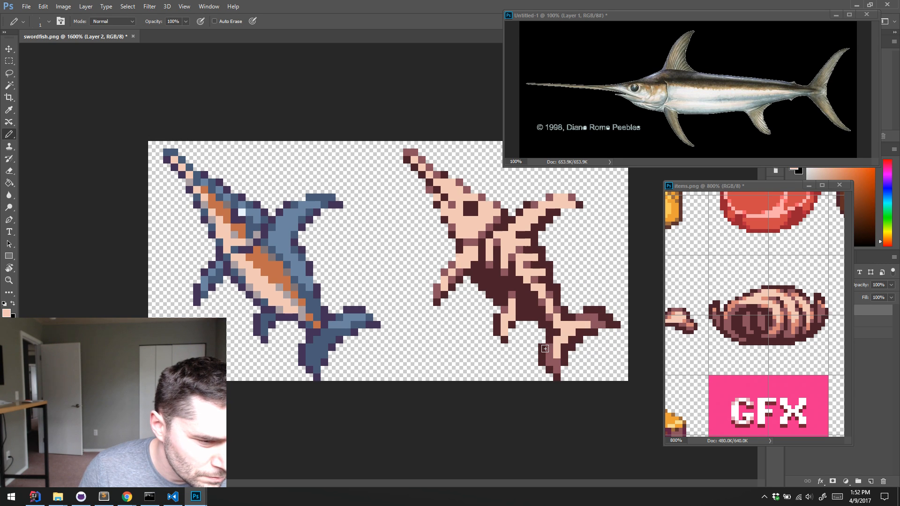
alt+click(564, 351)
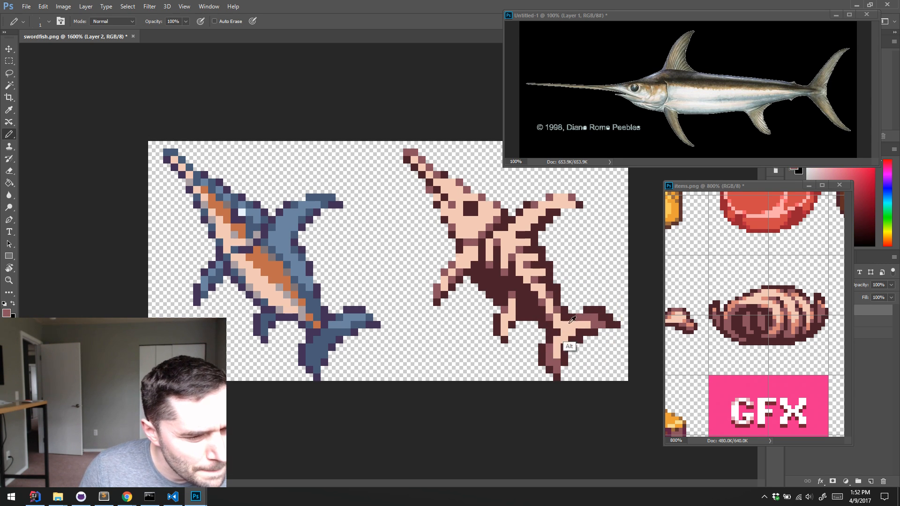
click(557, 331)
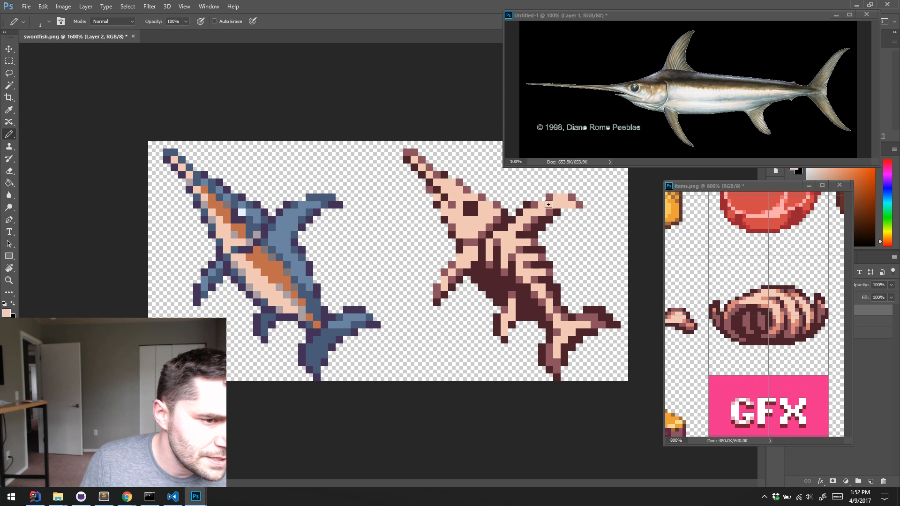
alt+click(531, 223)
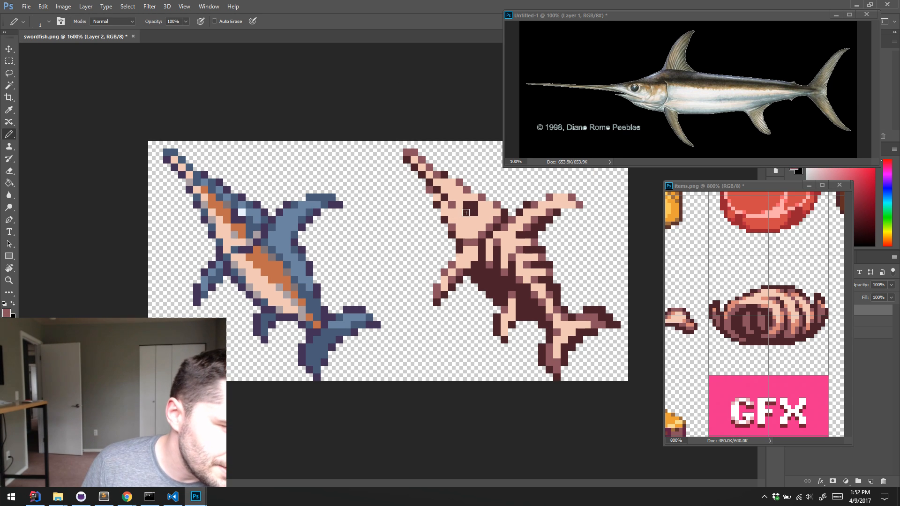
key(alt)
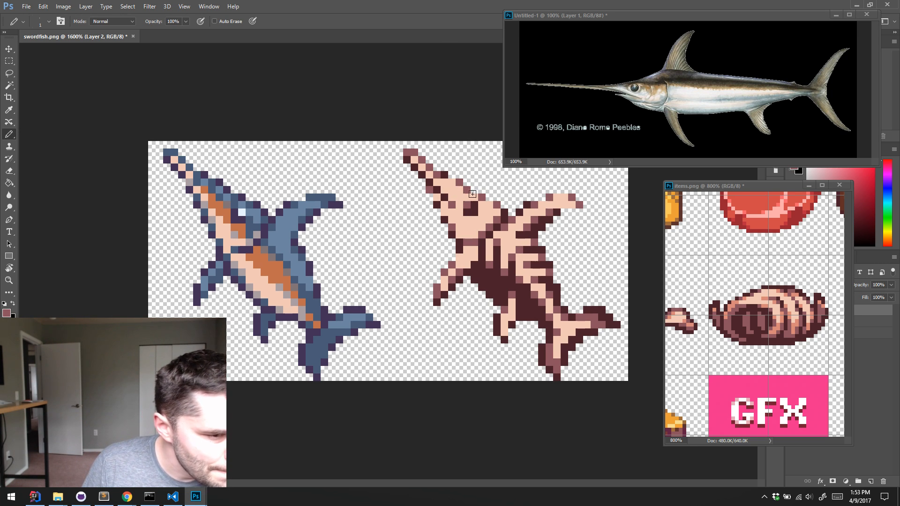
Sample the salmon tone from the shell in items.png and shade the right fish's skull edges, bill and ribs
alt+click(731, 305)
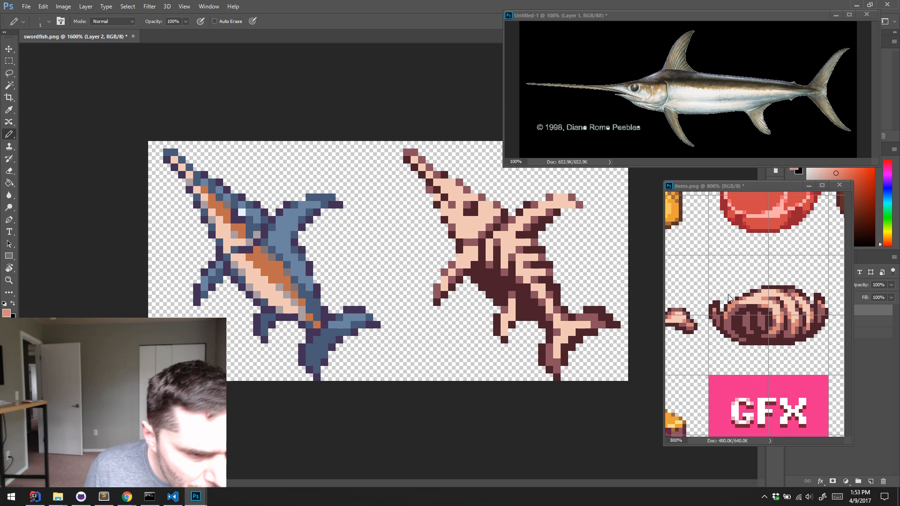
click(458, 235)
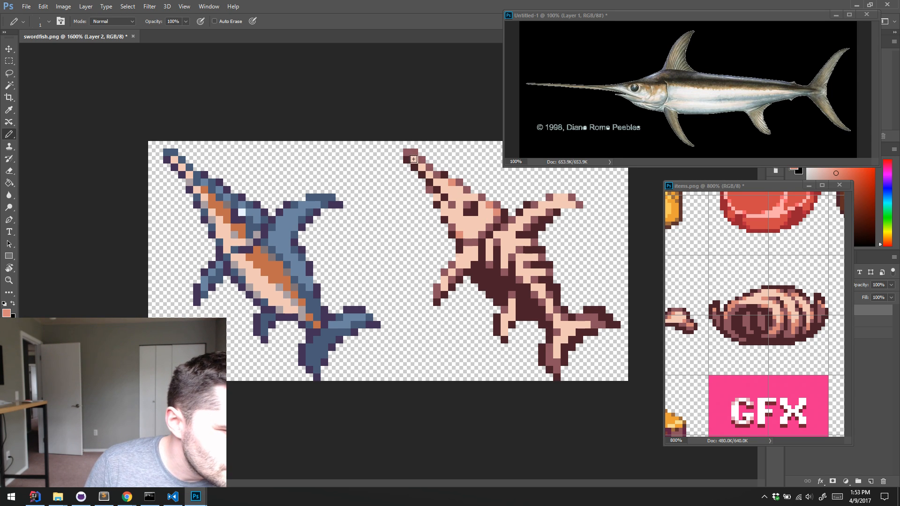
click(413, 159)
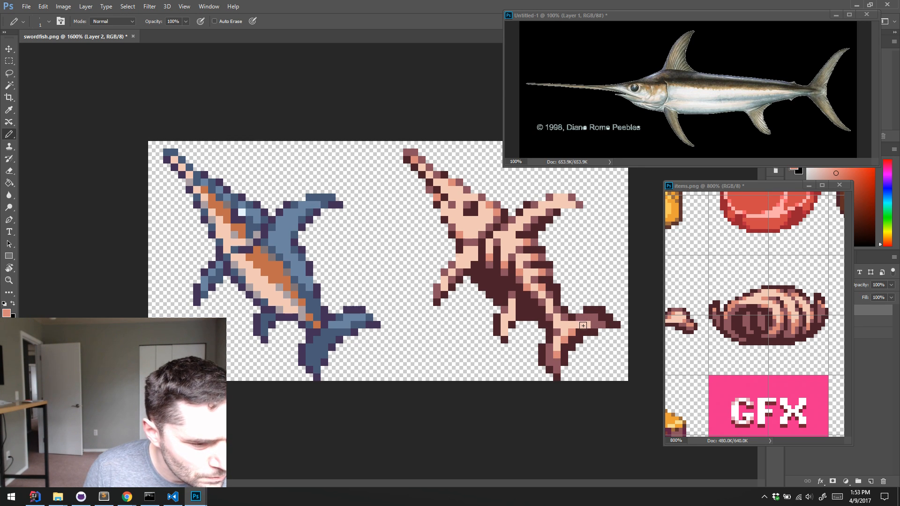
Shade both lobes of the right fish's tail fin with salmon and mauve pixels, sampling the tones from the sprite
alt+click(564, 324)
alt+click(572, 356)
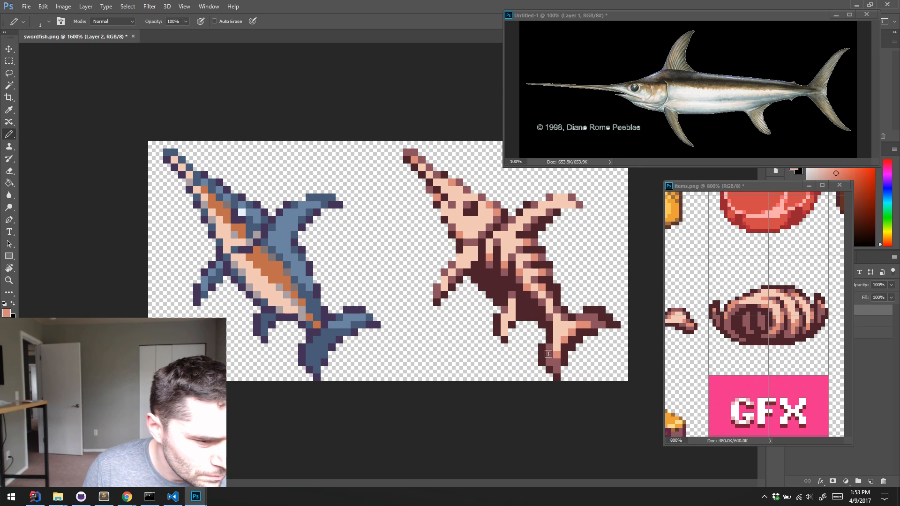
click(553, 349)
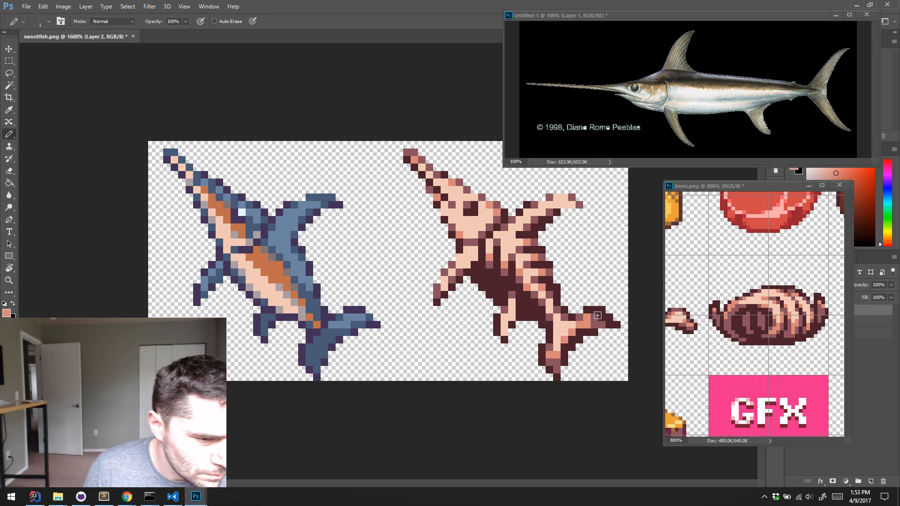
alt+click(594, 324)
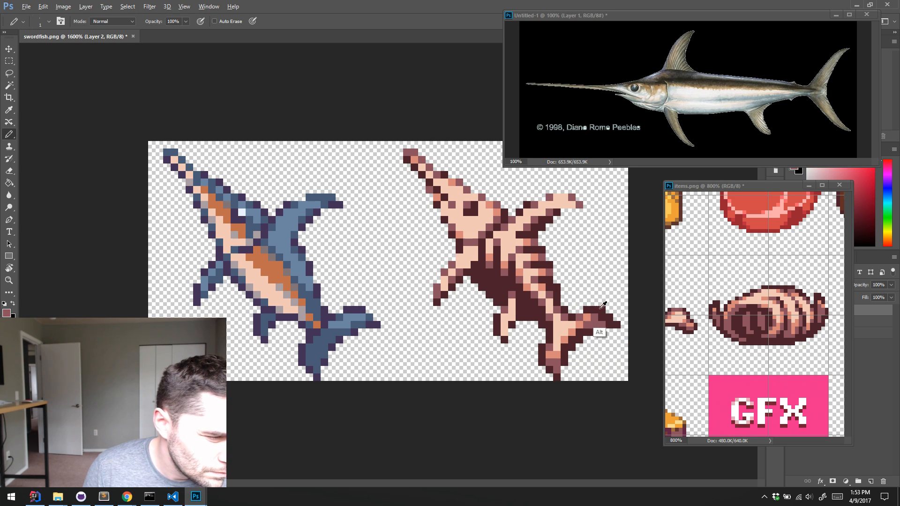
click(587, 318)
alt+click(585, 326)
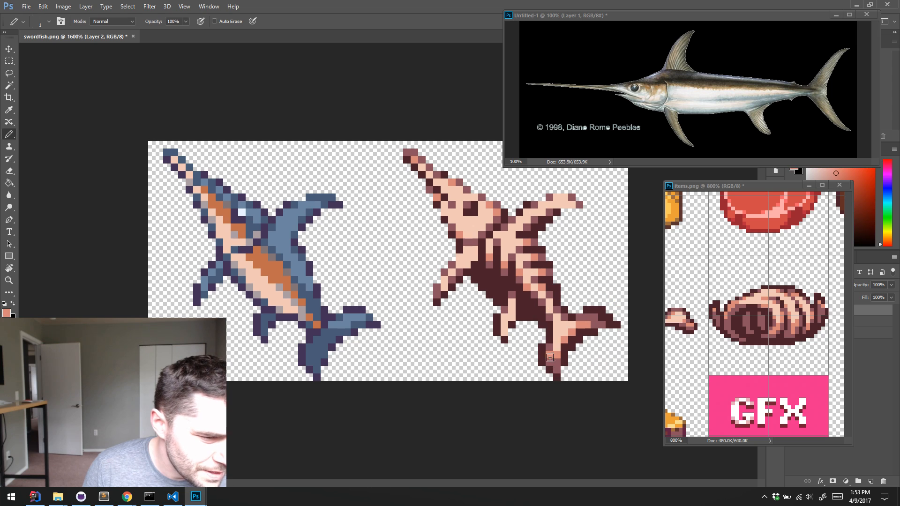
alt+click(553, 366)
click(549, 355)
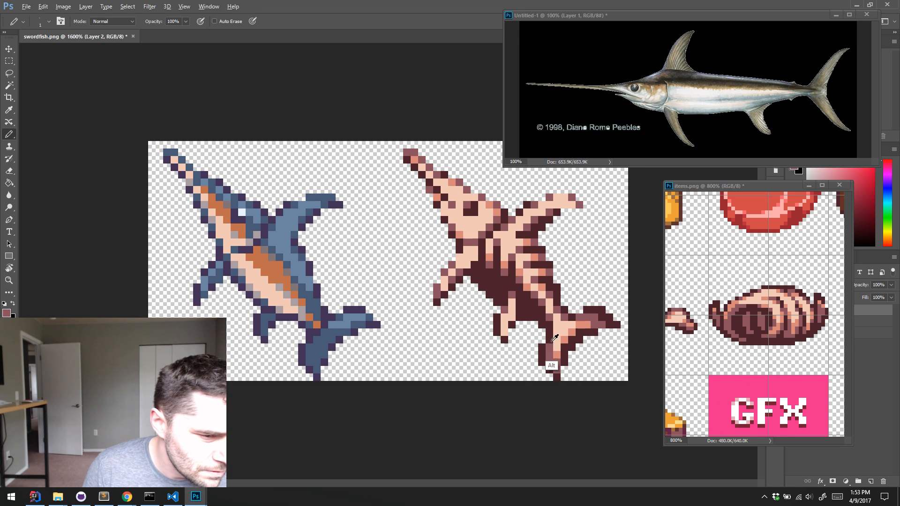
alt+click(557, 354)
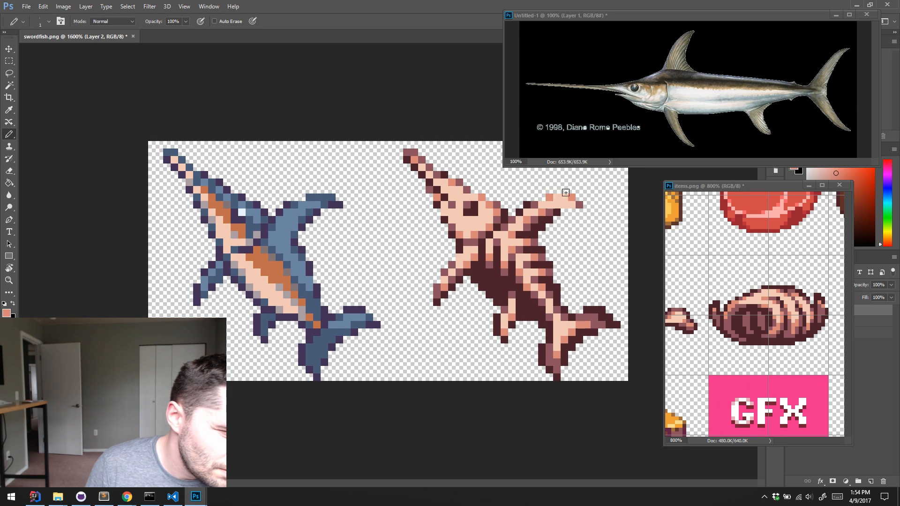
Refine the right fish's dorsal fin shading with salmon and mauve pixels along its edges
key(alt)
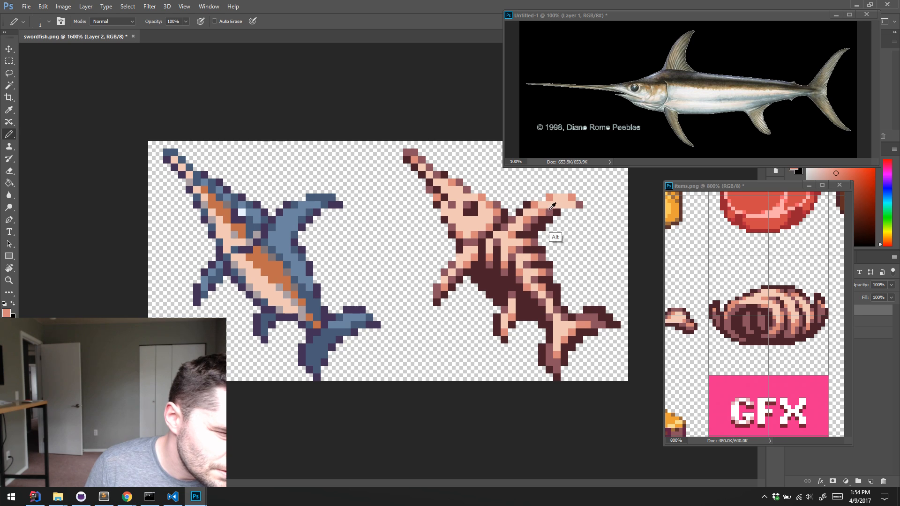
alt+click(550, 209)
click(527, 206)
click(519, 212)
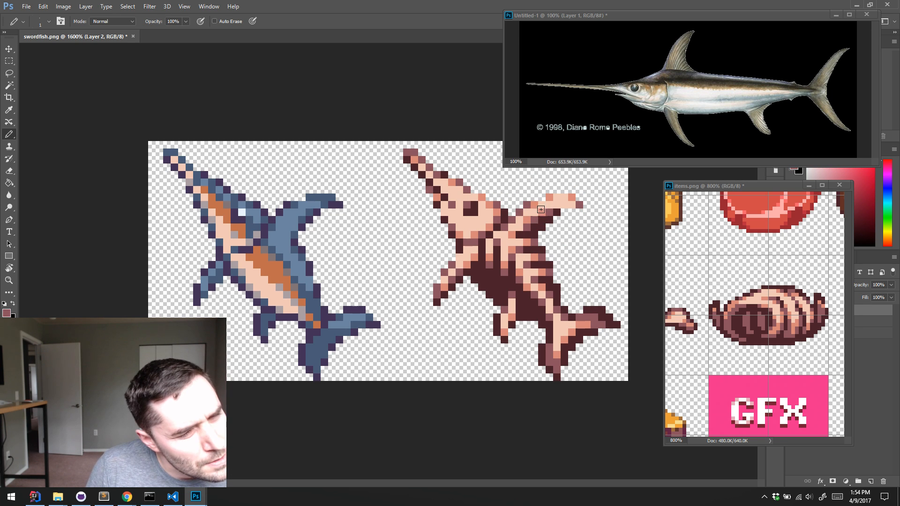
alt+click(536, 214)
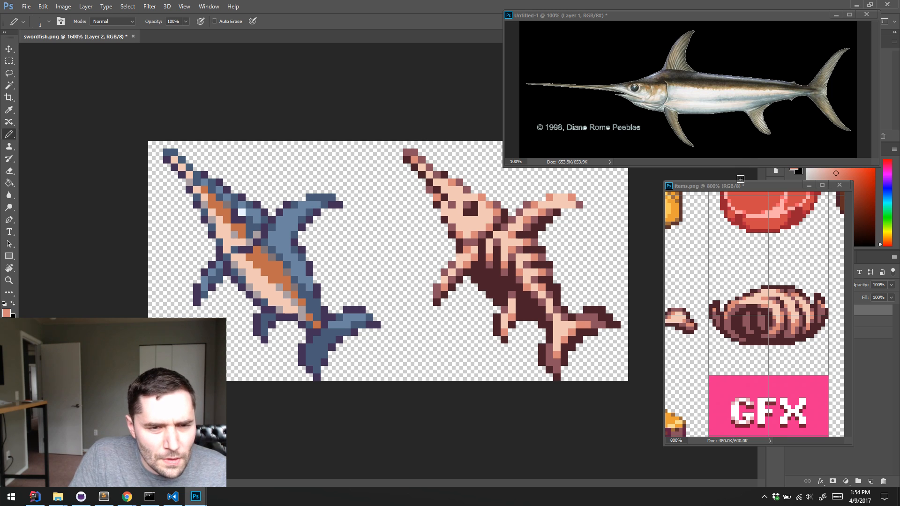
Move the items.png window aside, merge the layers of swordfish.png into one, and save the file
drag(745, 187, 712, 174)
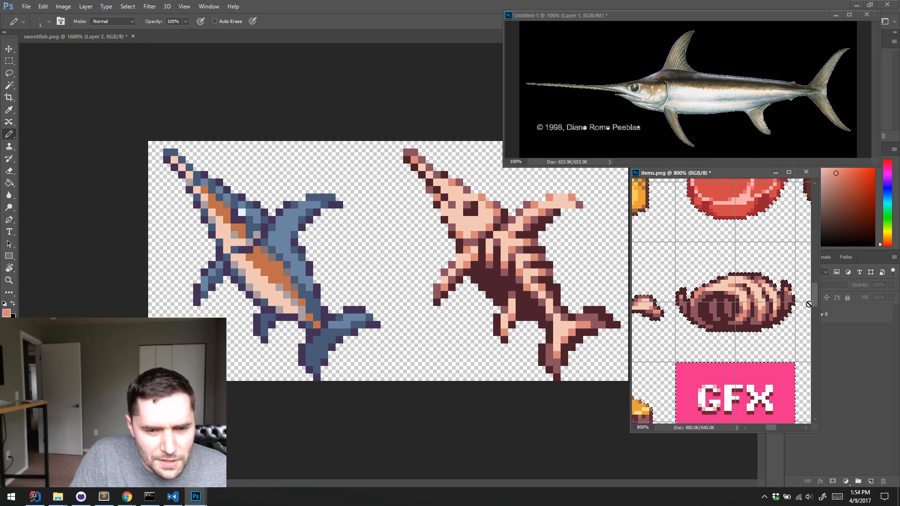
click(541, 441)
key(ctrl+e)
key(ctrl+e)
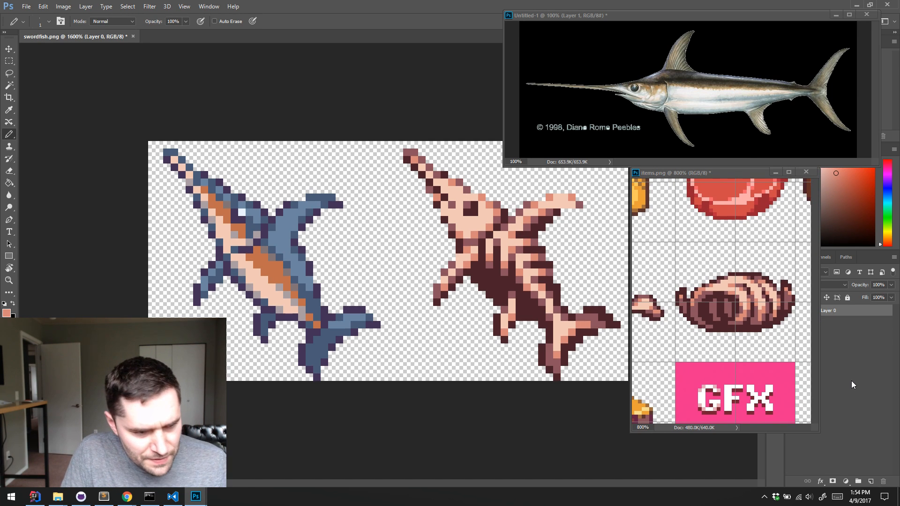
key(ctrl+s)
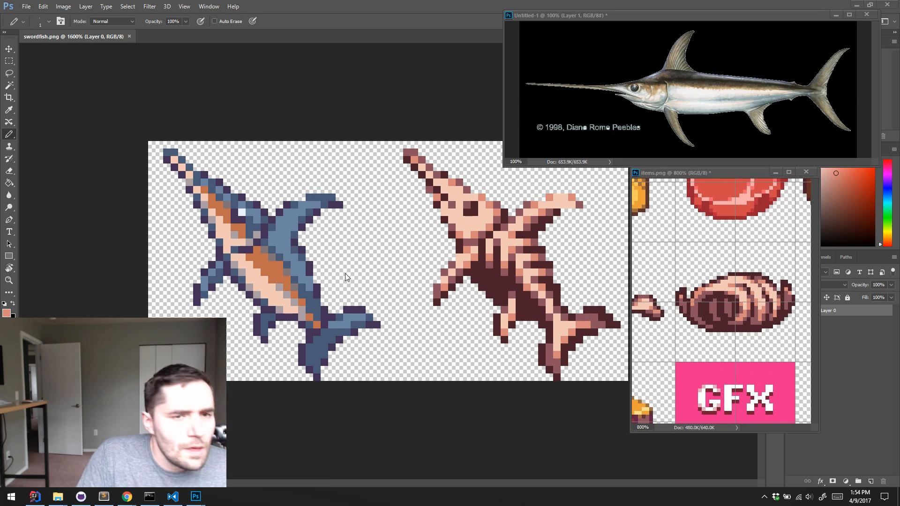
Minimise Photoshop, close the Sublime Text window, and switch to Visual Studio Code
click(853, 6)
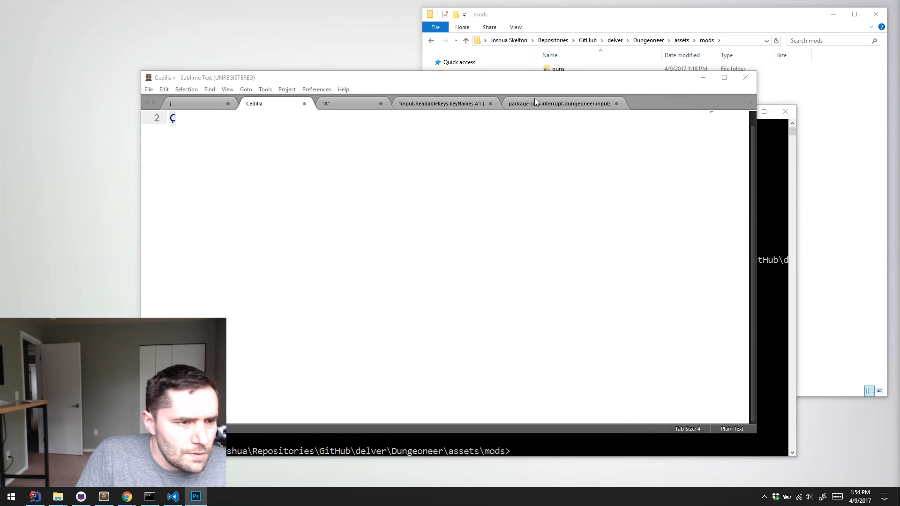
click(745, 77)
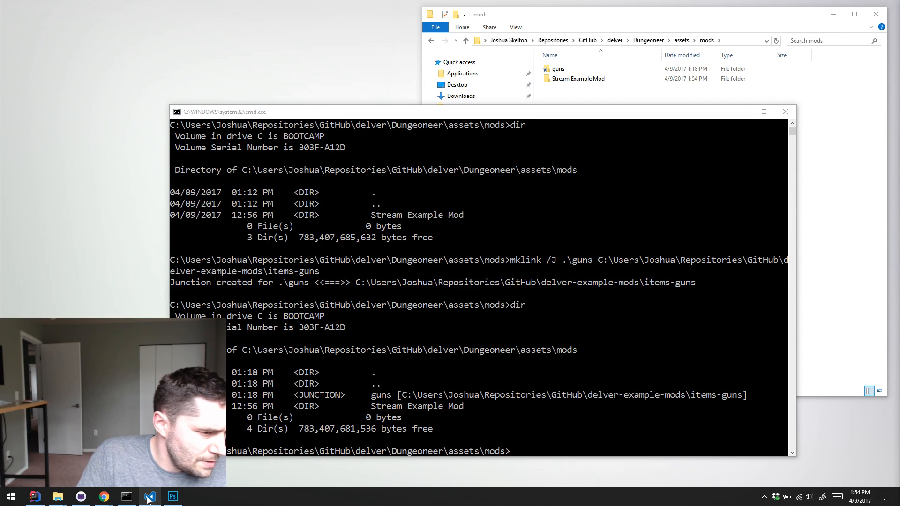
click(149, 497)
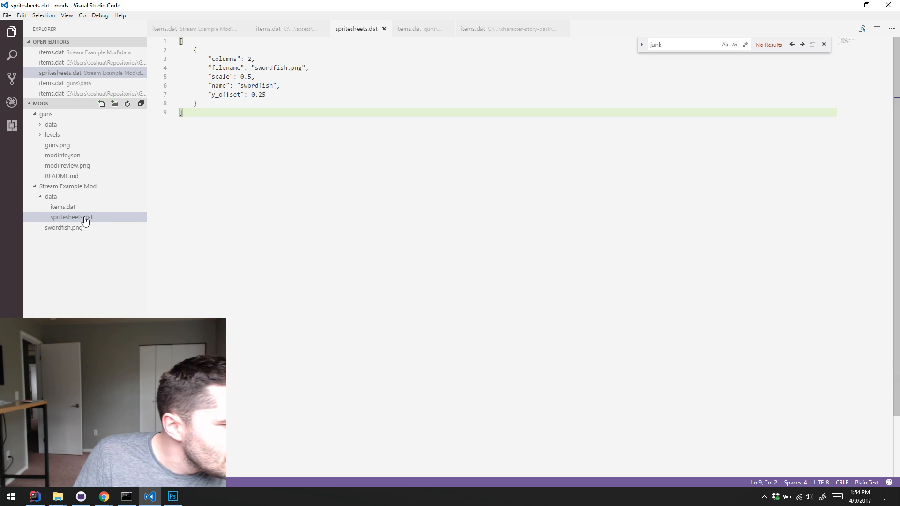
Check the tex and brokenTex entries in Stream Example Mod's items.dat against the swordfish.png preview
click(65, 206)
click(327, 128)
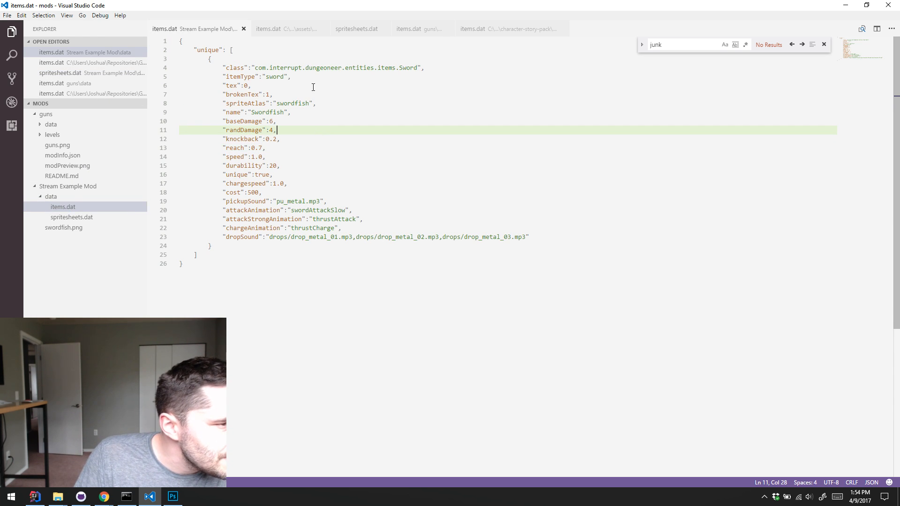
click(310, 95)
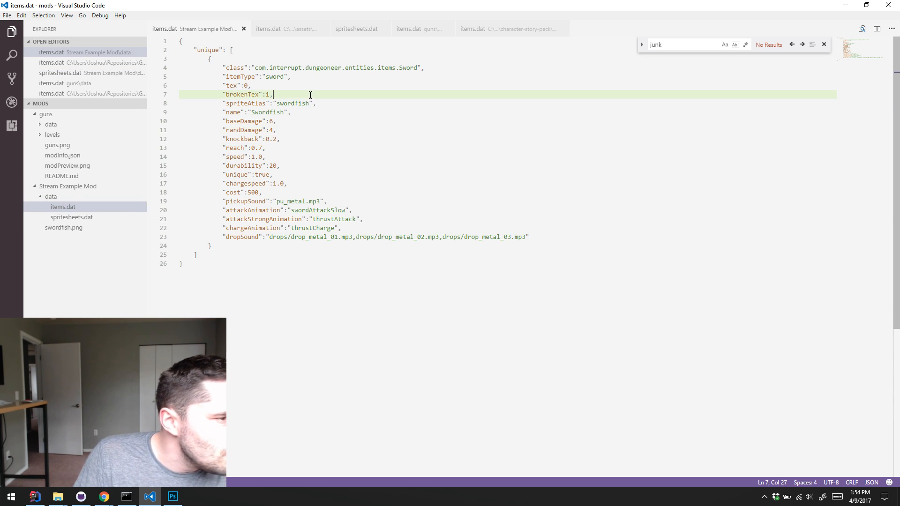
click(87, 227)
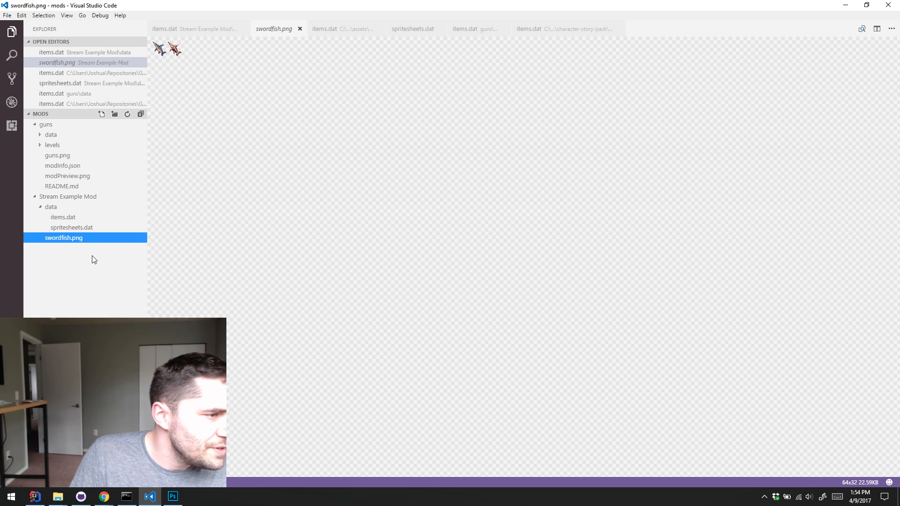
In Stream Example Mod's items.dat, try a Swordfish durability of 1, change it to 4, and save the file
click(55, 216)
click(302, 143)
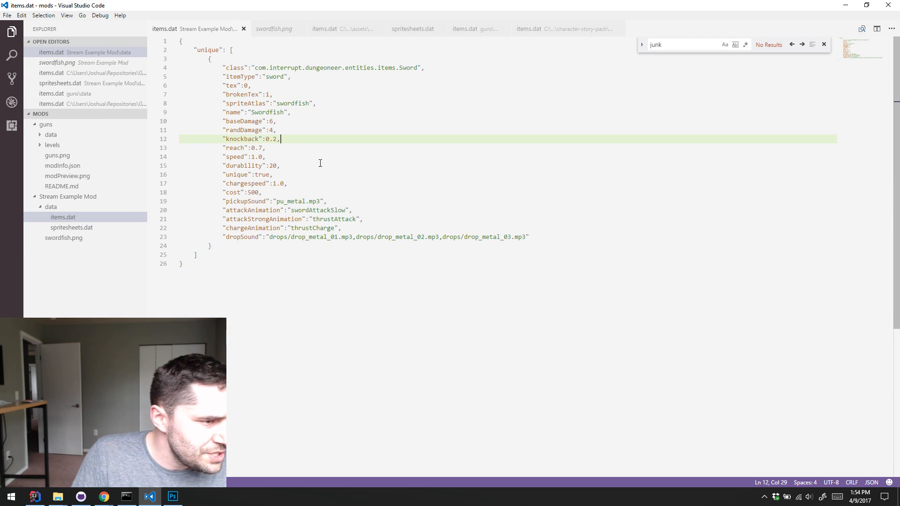
drag(277, 166, 270, 166)
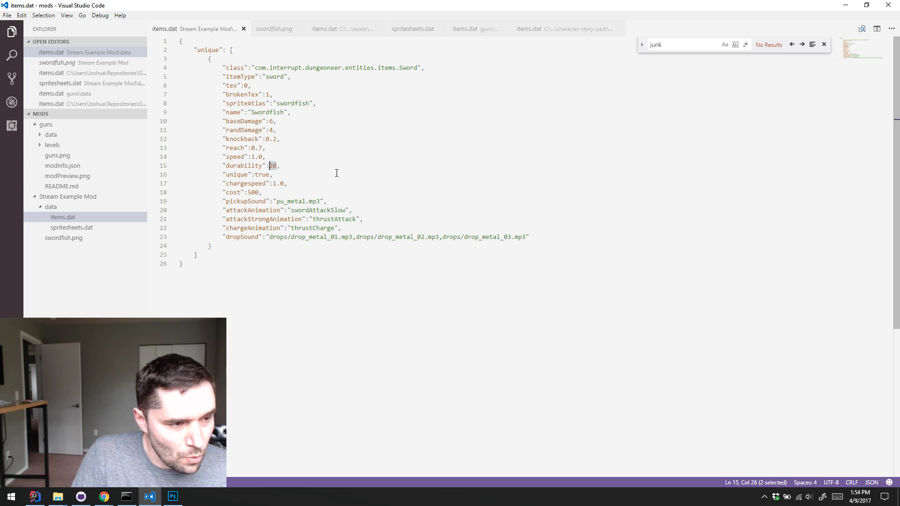
text(1)
key(ctrl+s)
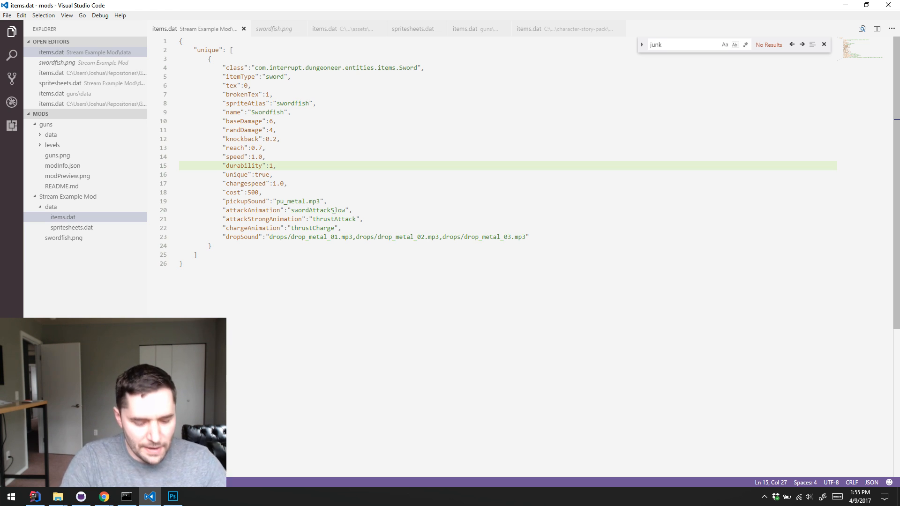
key(BackSpace)
key(ctrl+s)
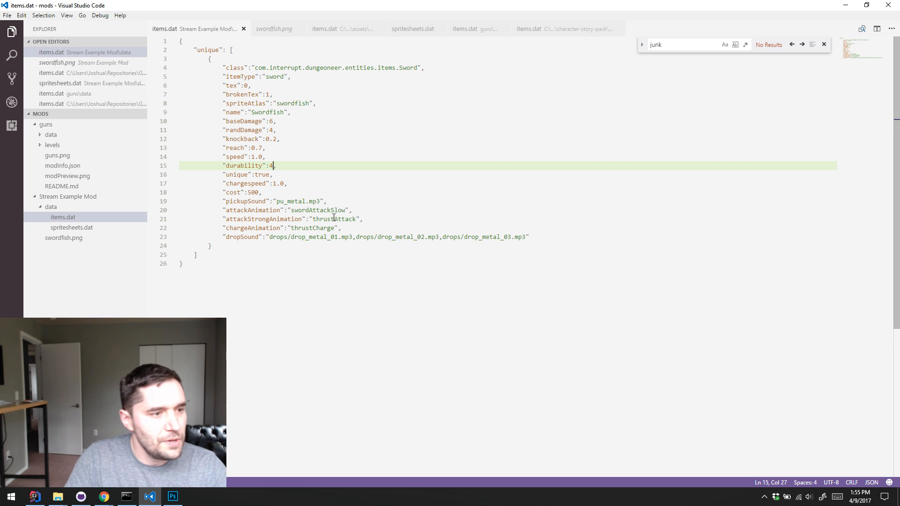
Return to Photoshop, maximise items.png, zoom out to 300%, and examine the item sprites from the armour rows to the bows
click(845, 6)
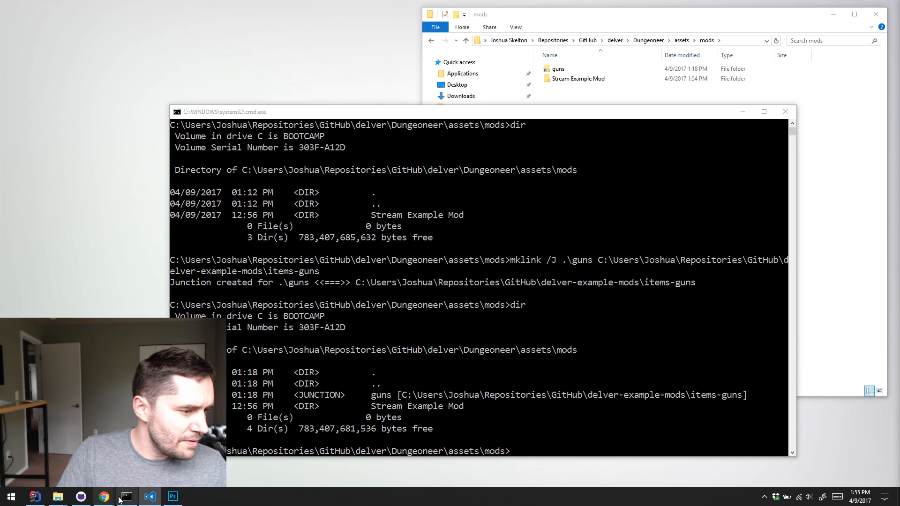
click(173, 497)
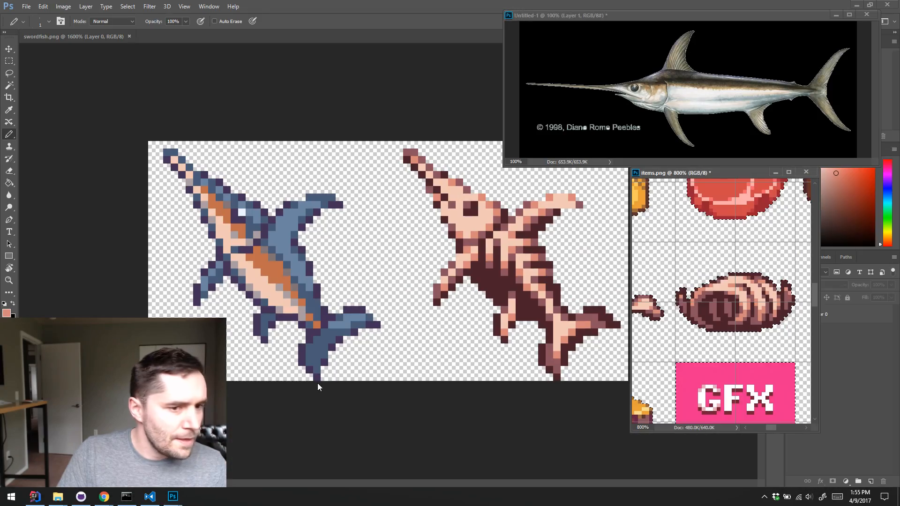
click(789, 173)
key(z)
alt+click(465, 226)
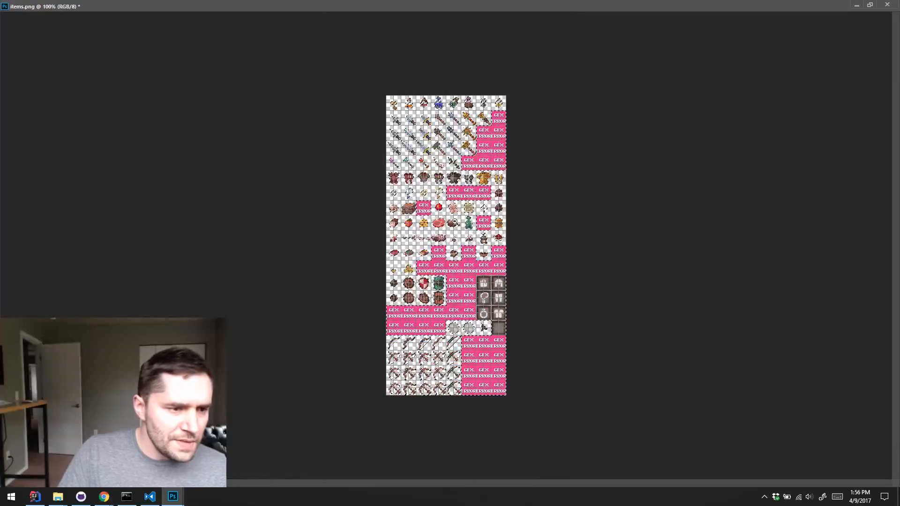
click(464, 221)
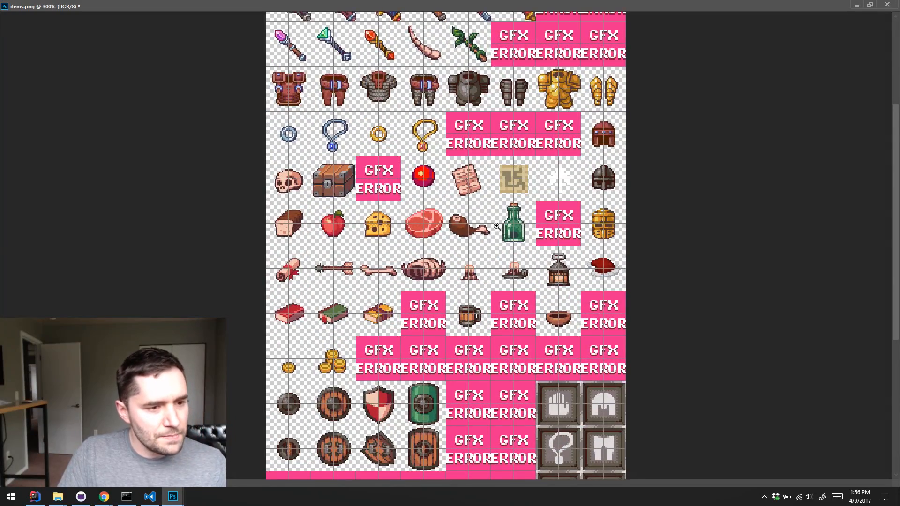
scroll(491, 230, down, 1)
scroll(491, 229, down, 2)
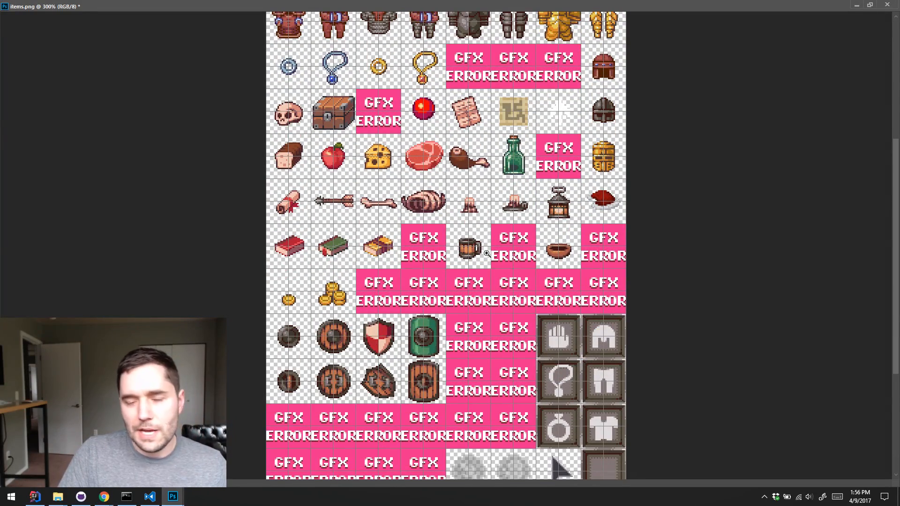
scroll(509, 225, down, 2)
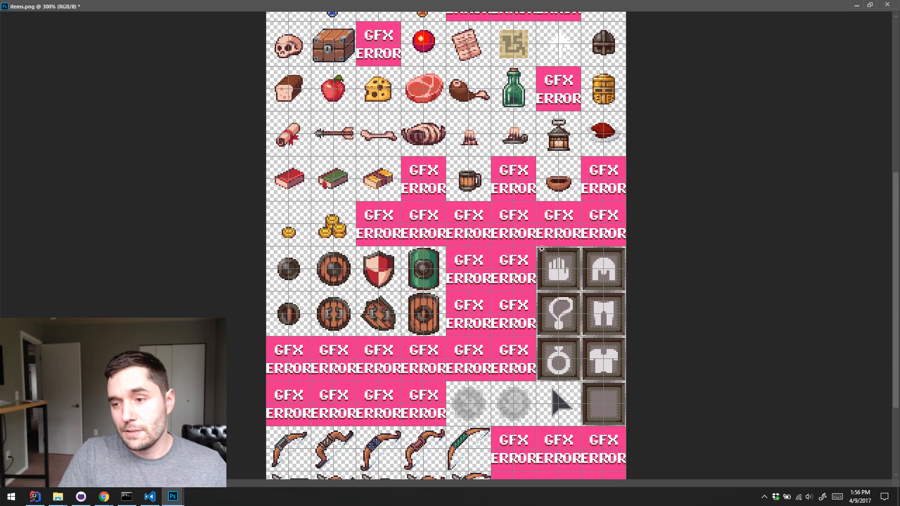
scroll(525, 240, up, 2)
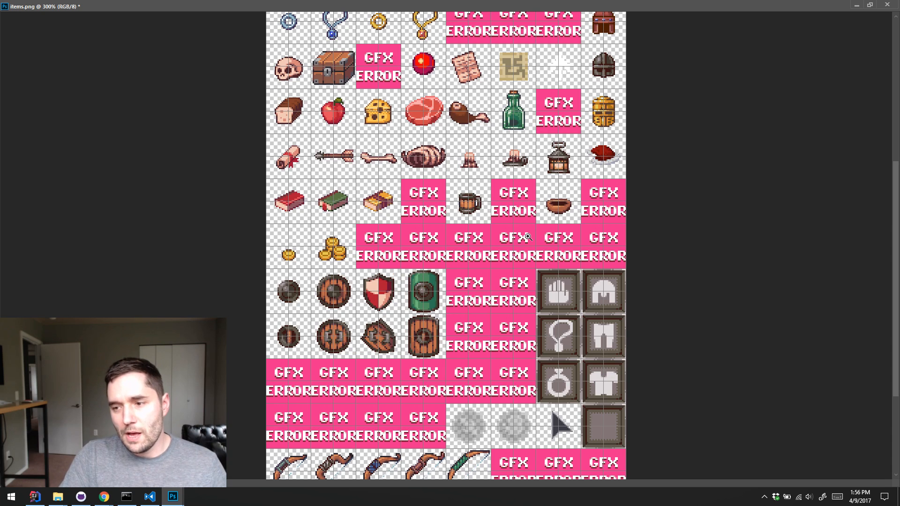
scroll(529, 208, down, 3)
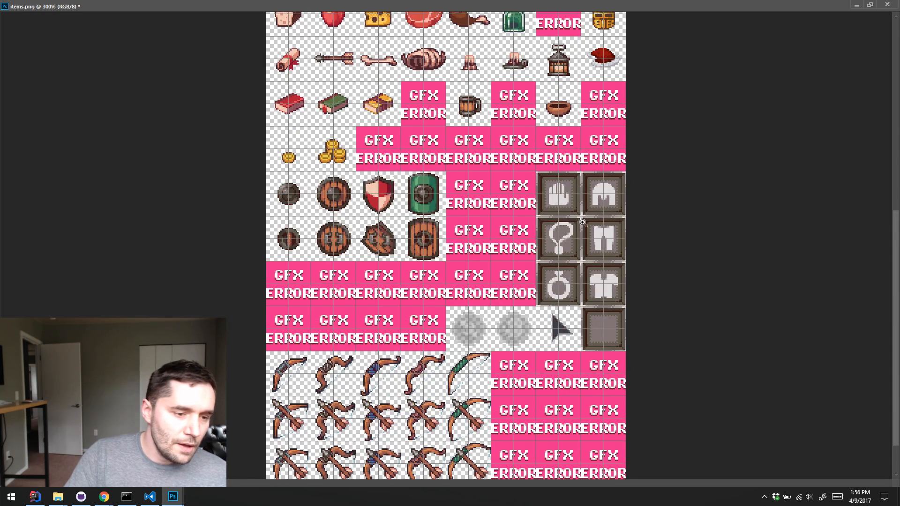
scroll(413, 253, up, 9)
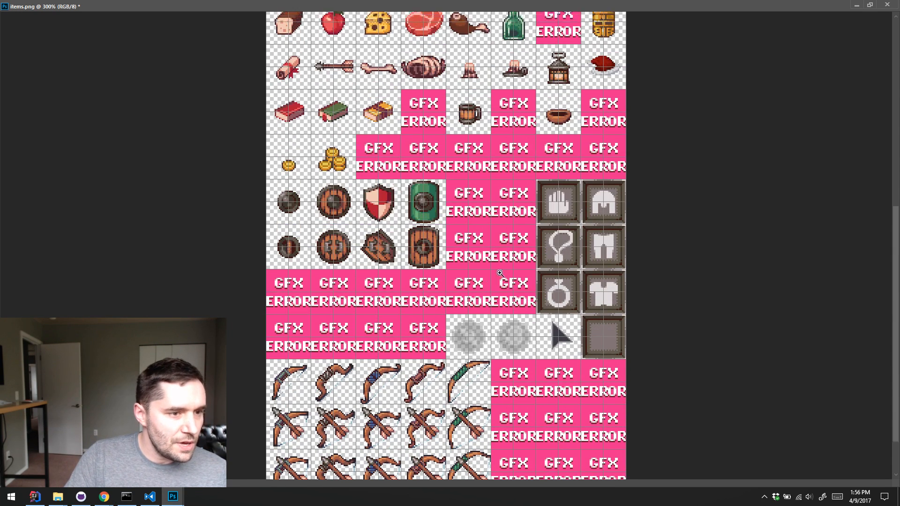
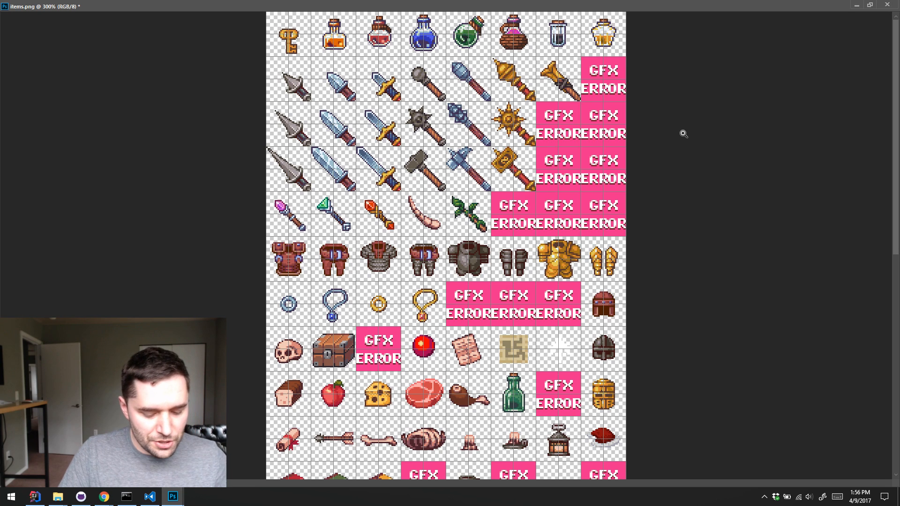
Minimize the Photoshop windows, switch to IntelliJ IDEA, run the Desktop configuration and maximize the launched Delver game window
click(857, 6)
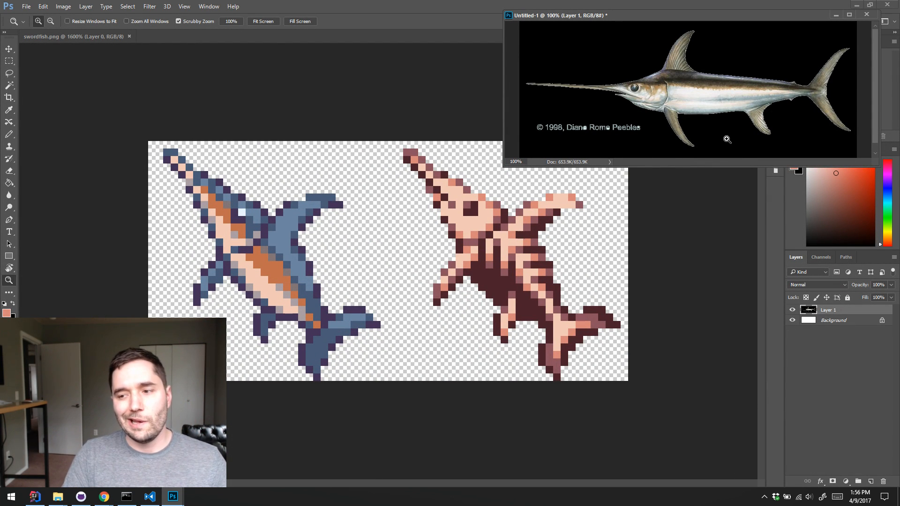
key(alt+Tab)
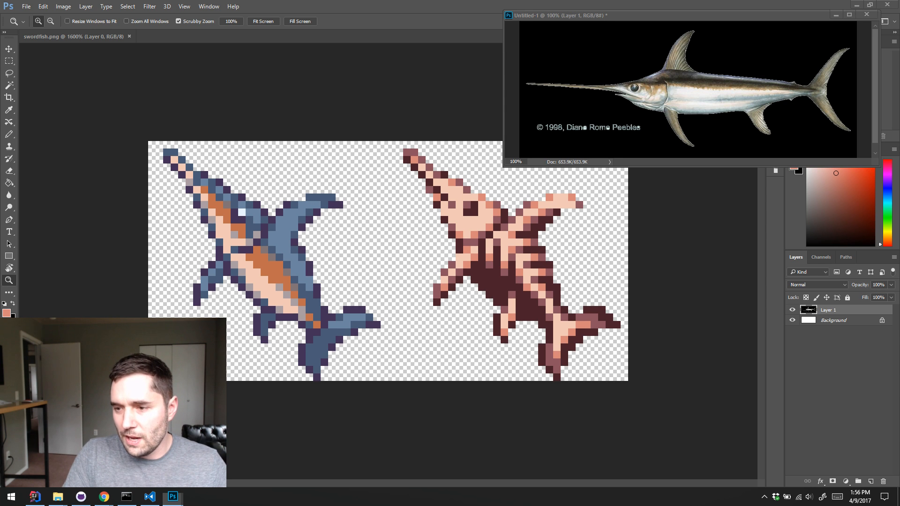
click(857, 5)
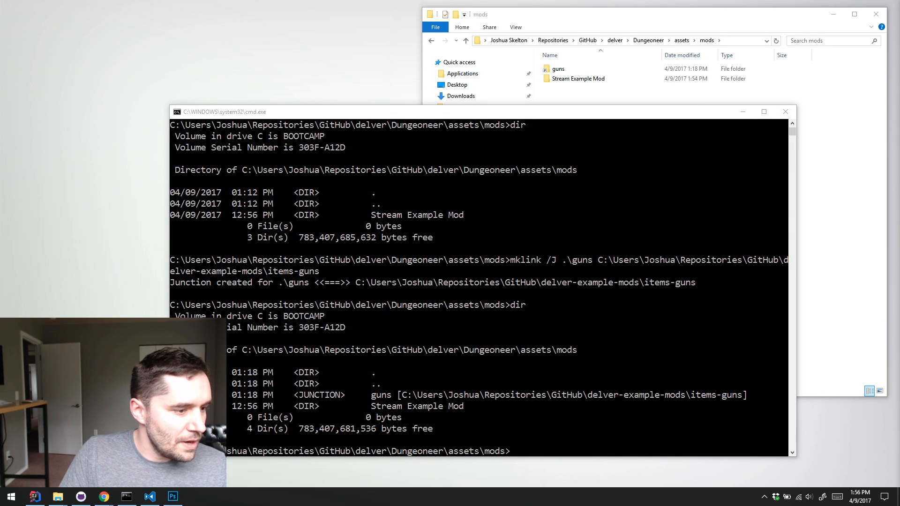
click(35, 498)
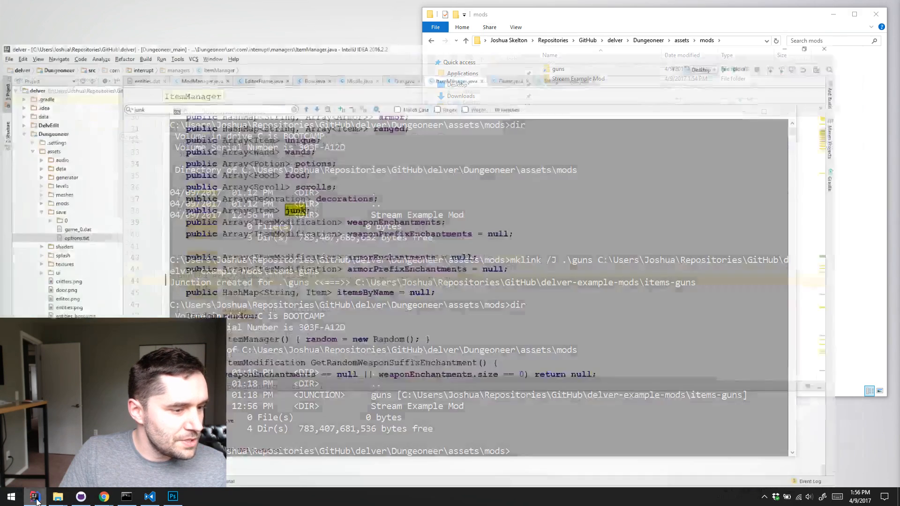
click(501, 173)
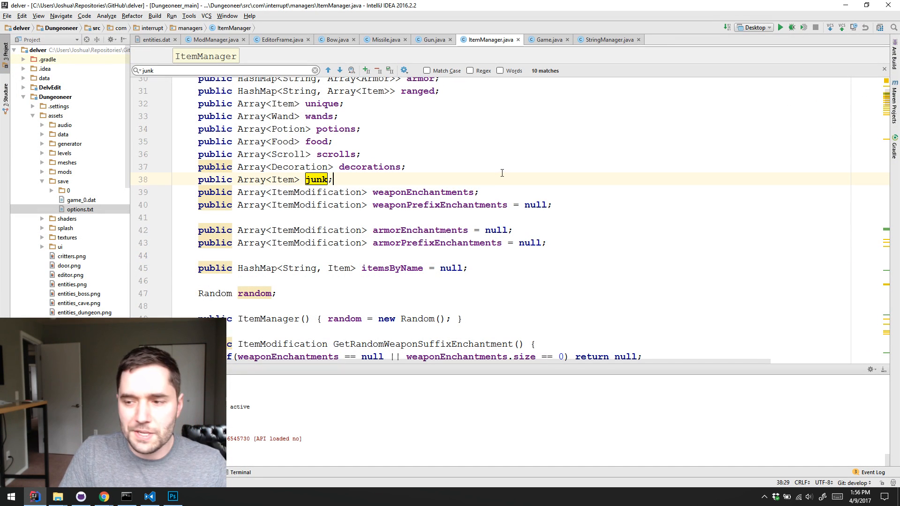
click(780, 27)
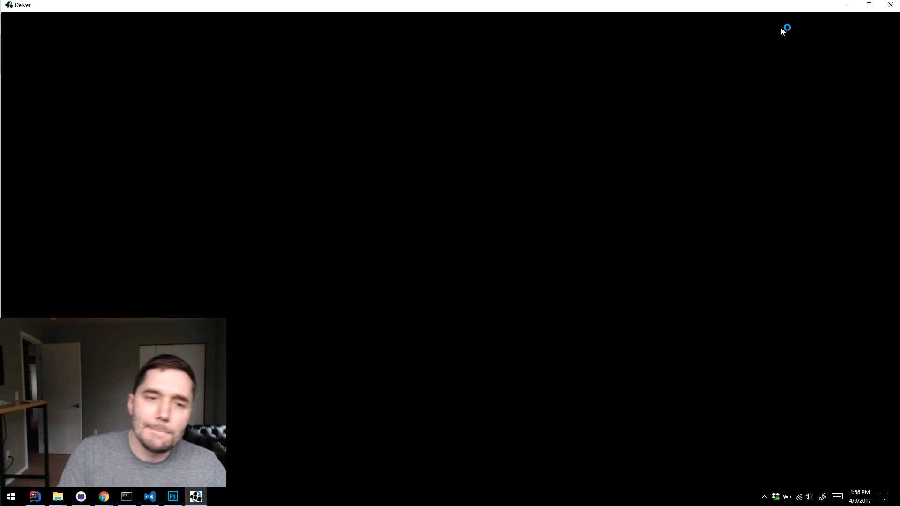
double_click(760, 10)
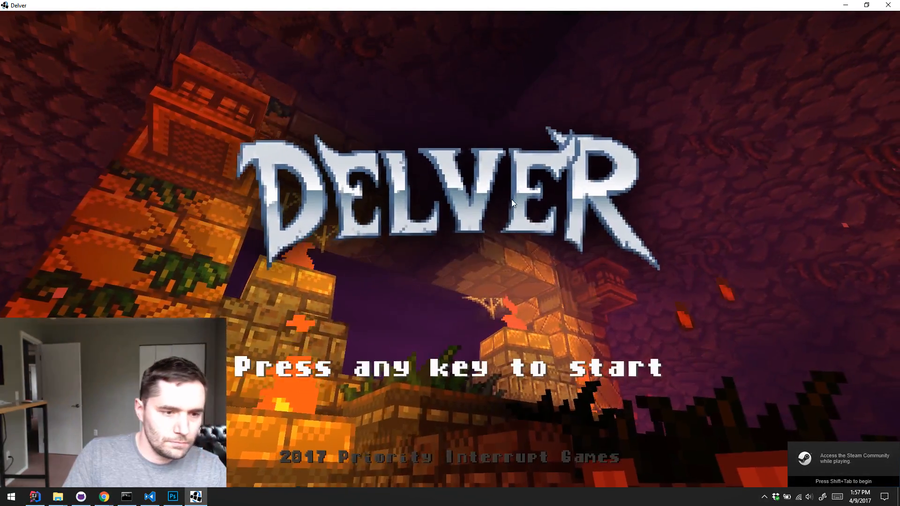
Pass the title screen and start playing the game in save slot 1
click(509, 200)
click(384, 93)
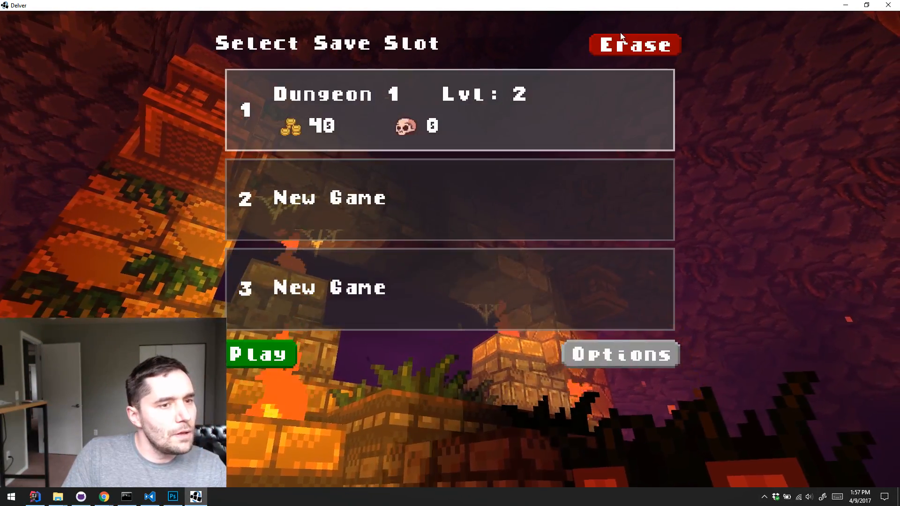
click(621, 37)
click(398, 88)
click(286, 349)
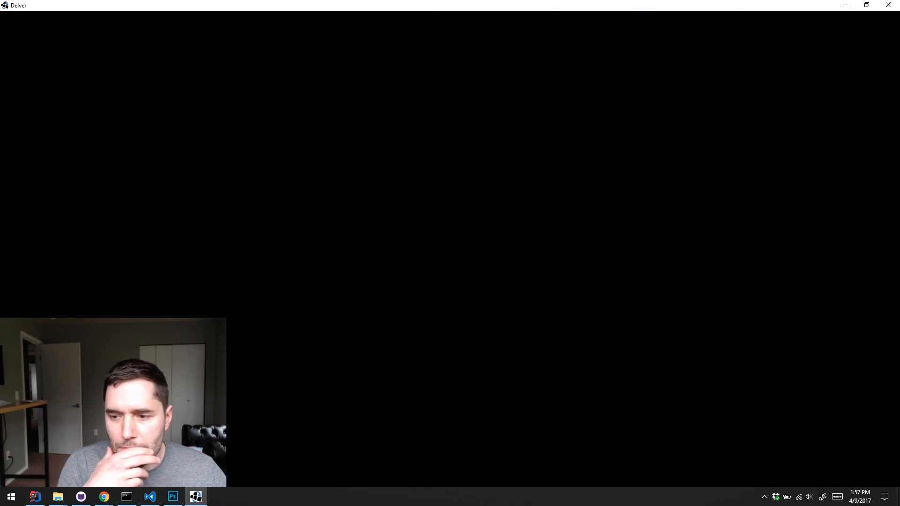
Spawn the Swordfish from the debug list of unique items, pick it up and equip it
key(w)
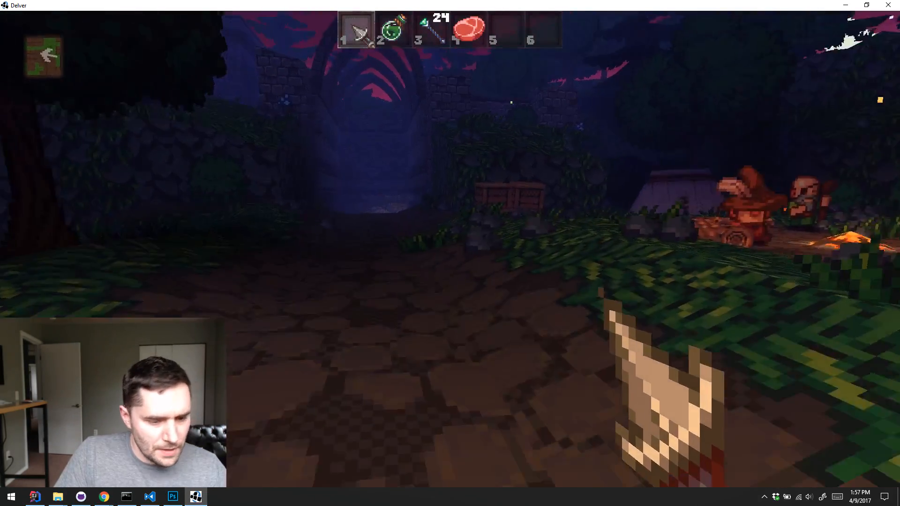
key(k)
click(414, 250)
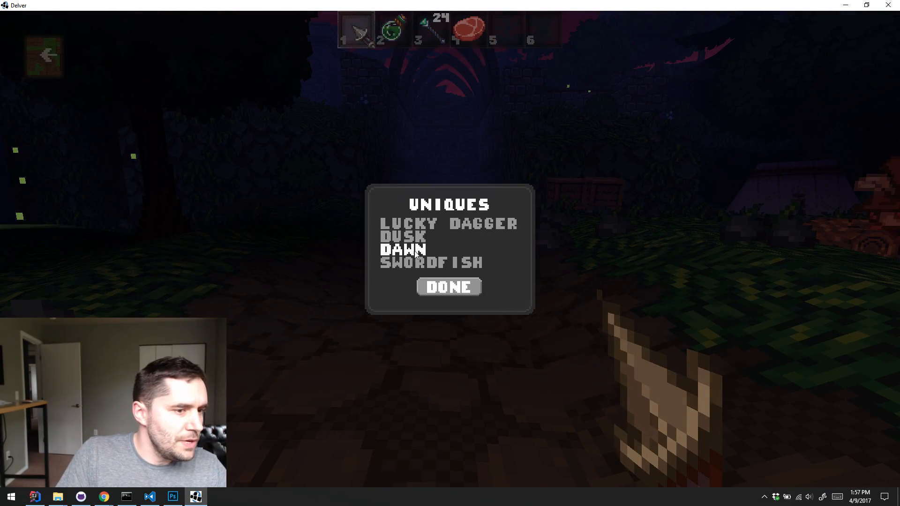
click(414, 260)
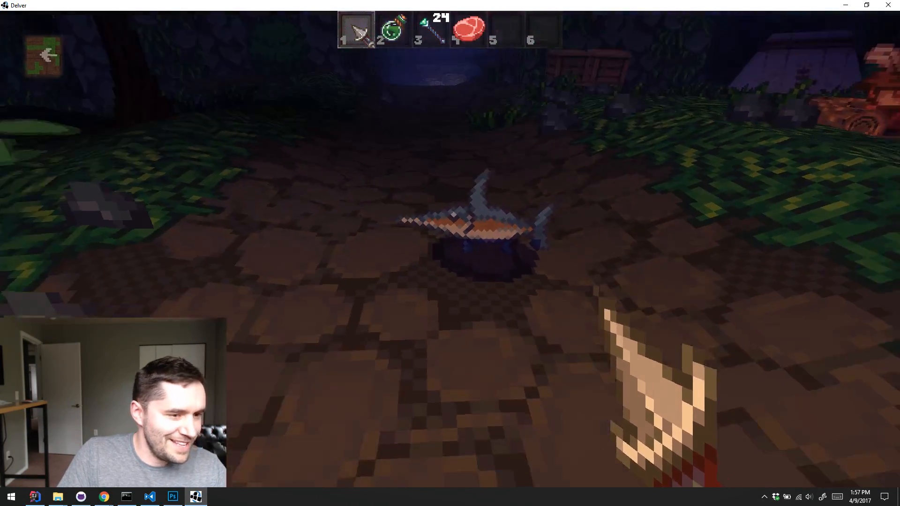
key(e)
key(3)
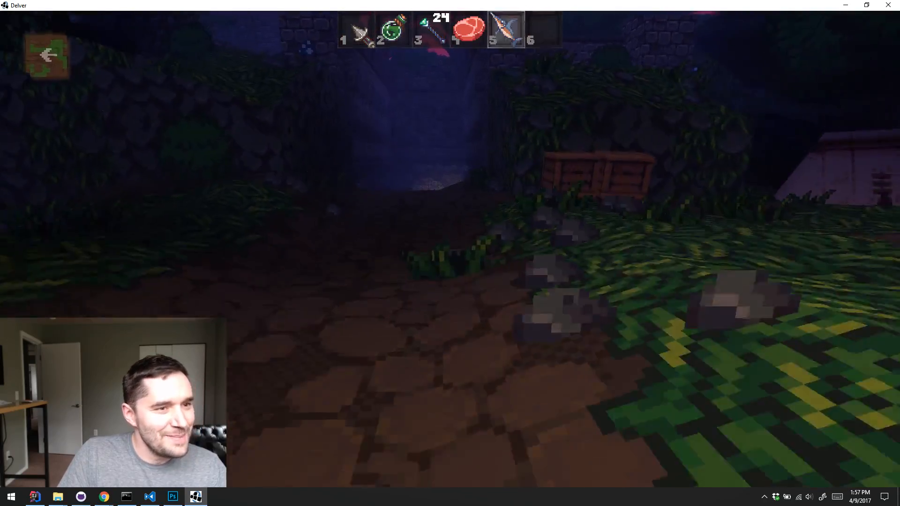
Walk to the two wooden crates by the wall and smash them with the swordfish
key(w)
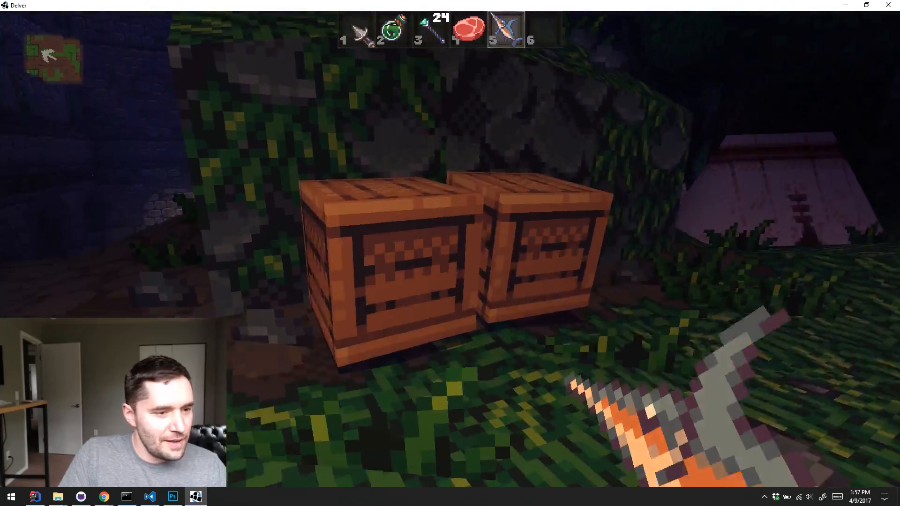
click(449, 249)
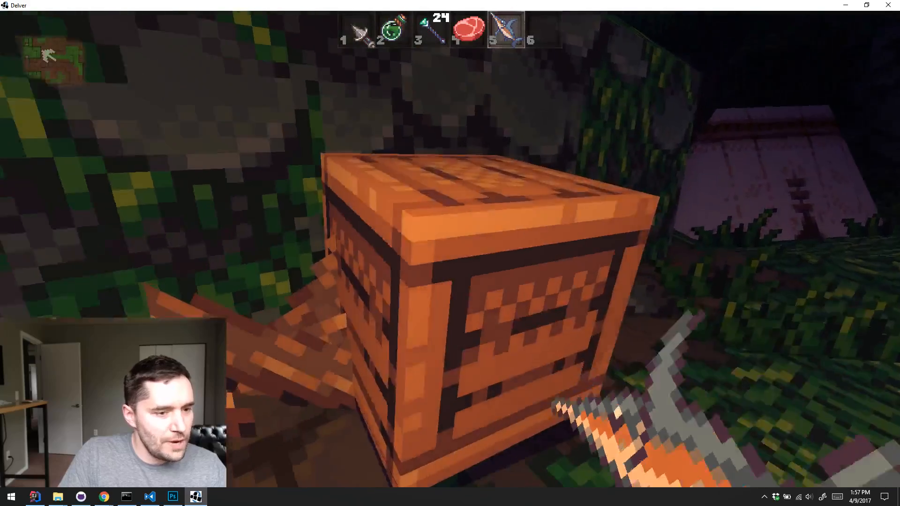
click(450, 248)
Strike the vine-covered wall repeatedly with the swordfish and check its damage range in the inventory
key(s)
key(w)
click(449, 249)
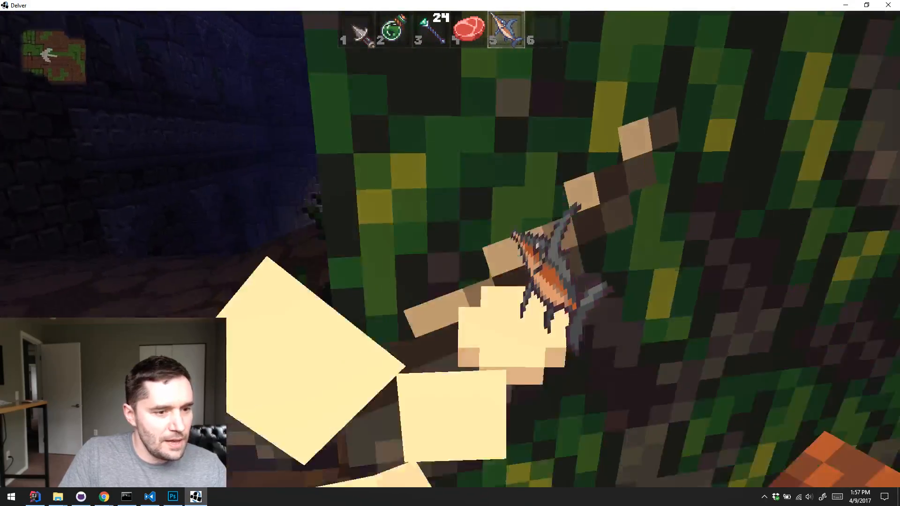
key(s)
key(w)
click(450, 248)
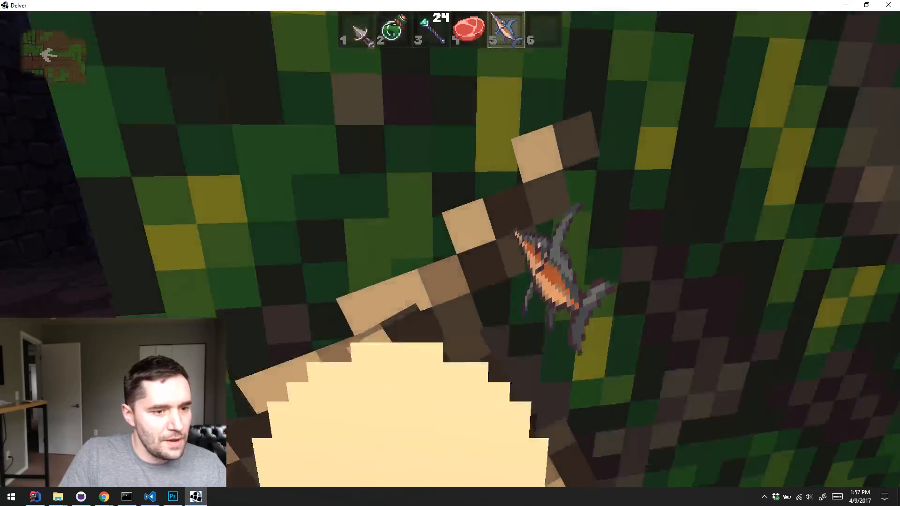
key(s)
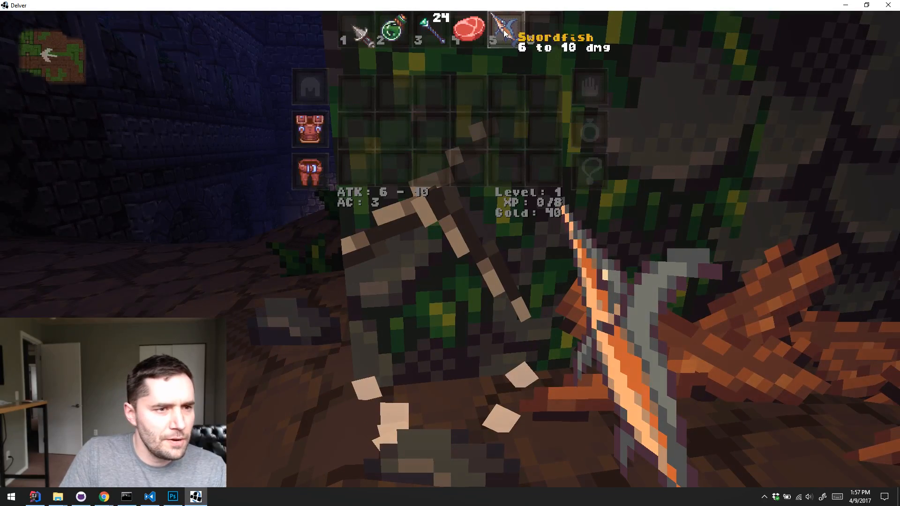
key(w)
click(450, 249)
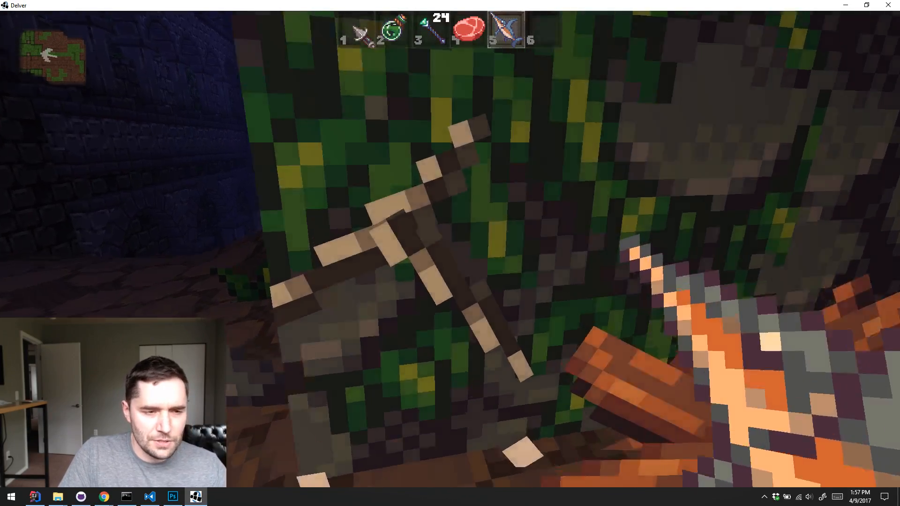
key(s)
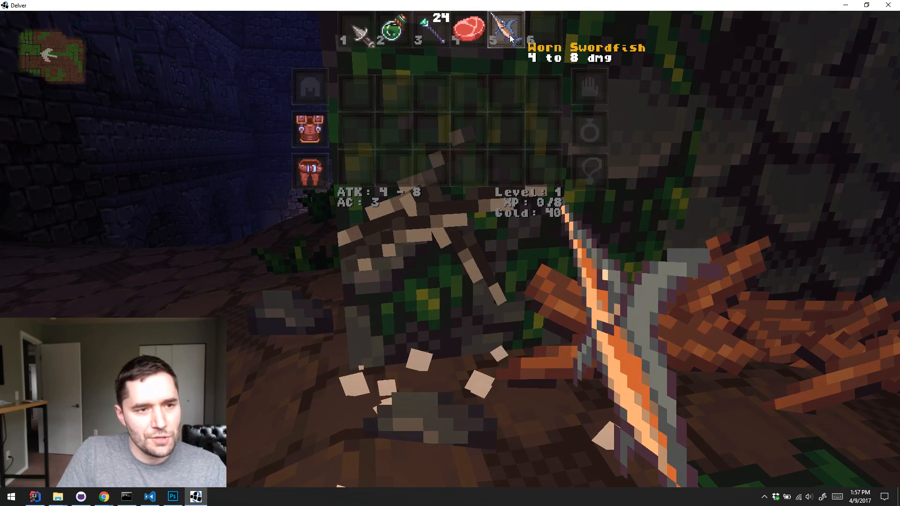
Keep striking the vine-covered wall to wear the swordfish down until it breaks
key(w)
click(450, 249)
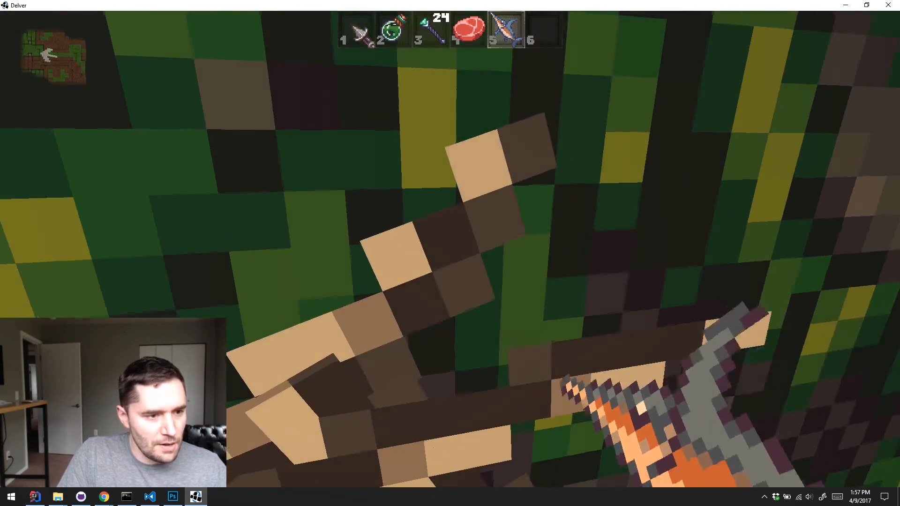
key(s)
key(w)
click(449, 248)
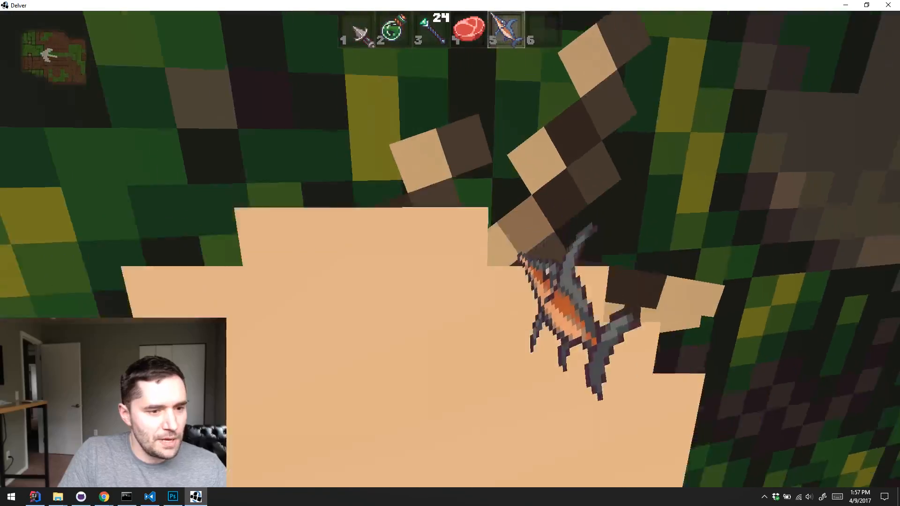
key(s)
key(w)
click(450, 249)
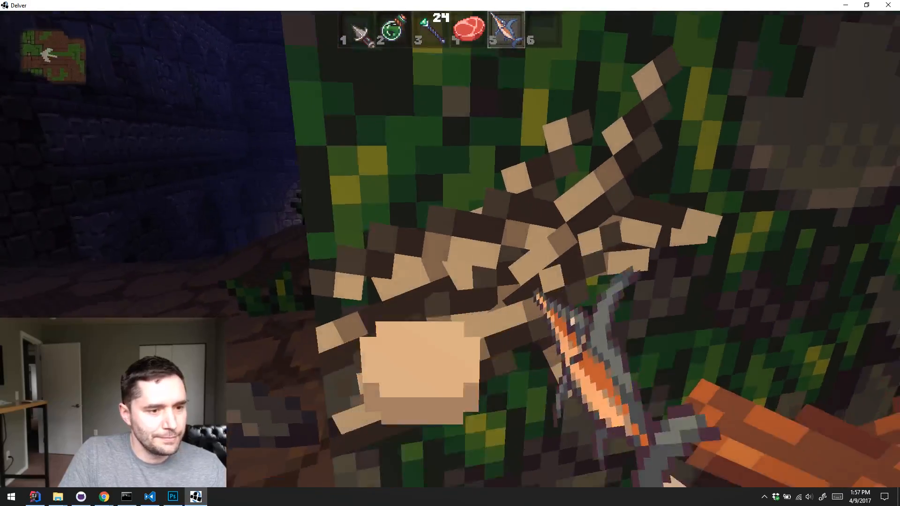
key(s)
key(w)
click(450, 249)
key(s)
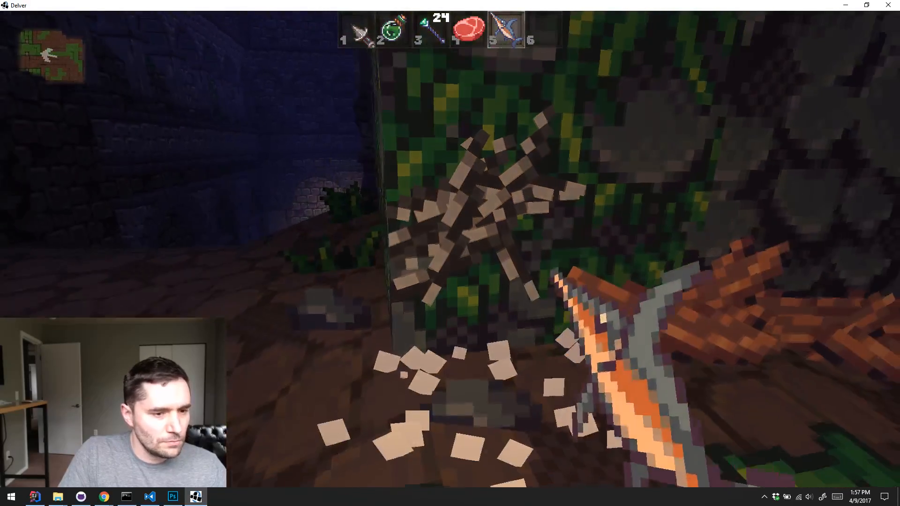
key(w)
click(450, 249)
key(s)
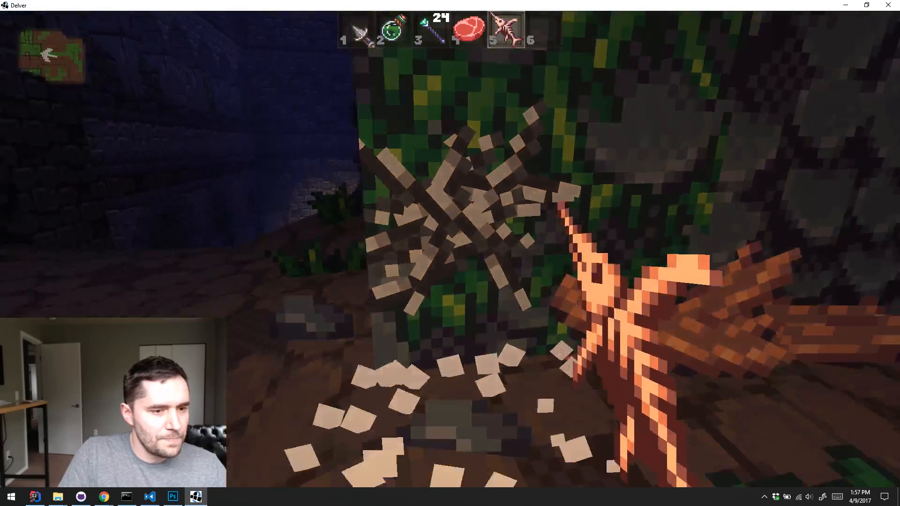
Drop the broken swordfish to view it on the ground, retrieve it and inspect its stats in the inventory
key(q)
key(s)
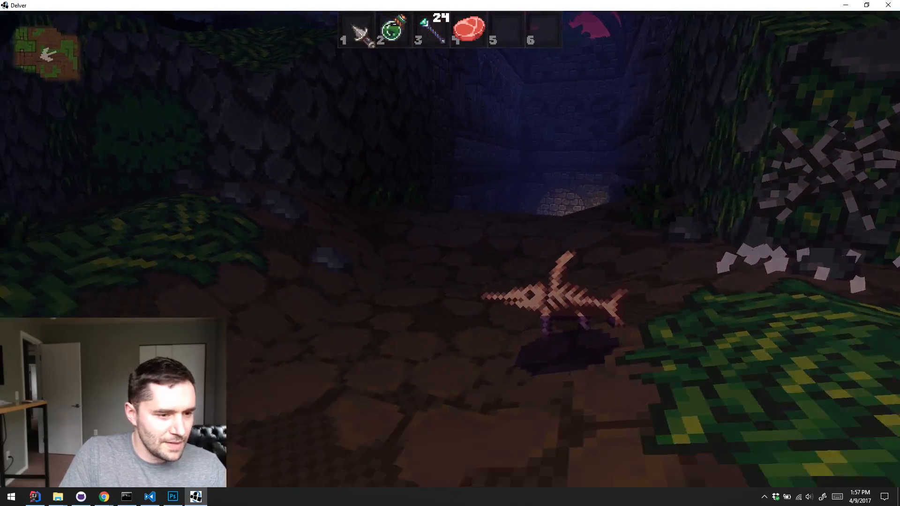
key(w)
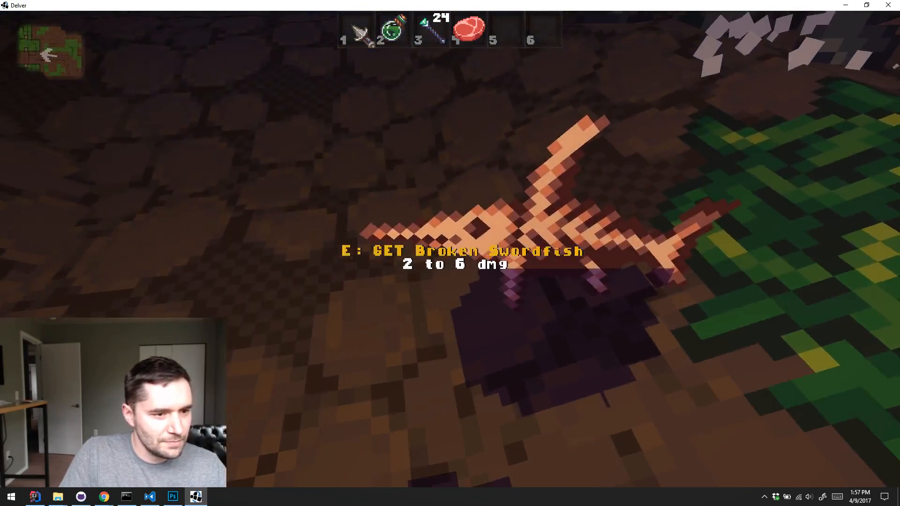
key(e)
key(i)
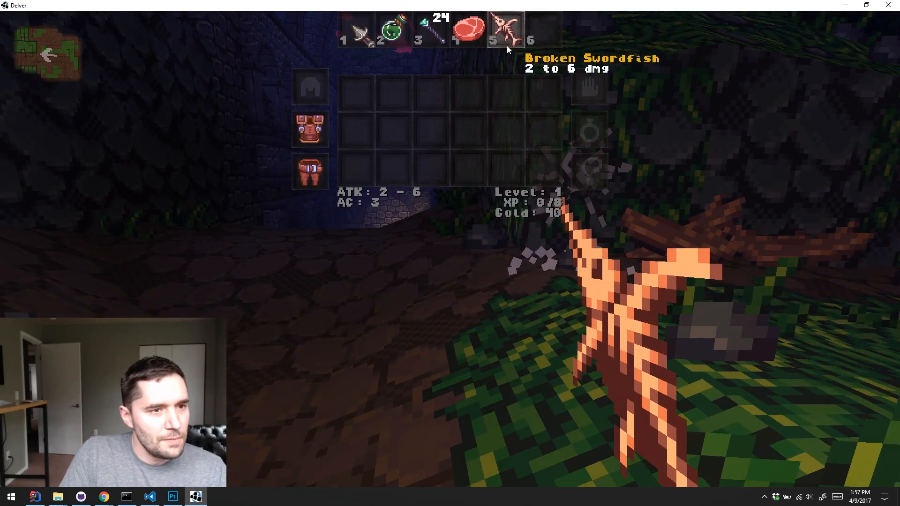
key(i)
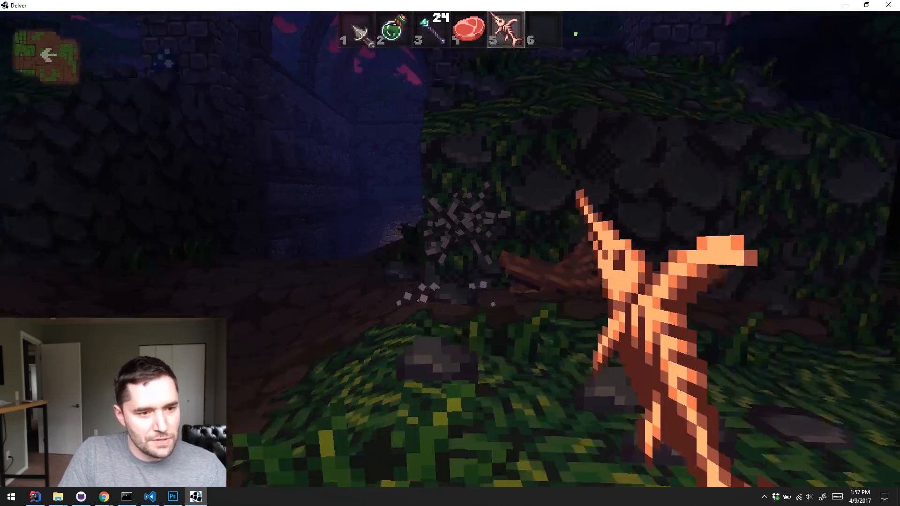
Drop the broken swordfish on the stone path once more, view it from a distance and pick it up
key(a)
key(q)
key(s)
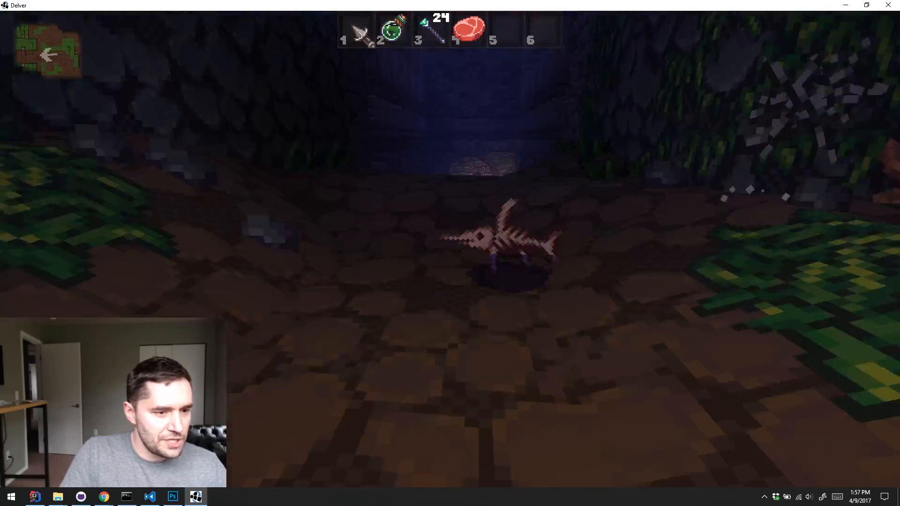
key(w)
key(e)
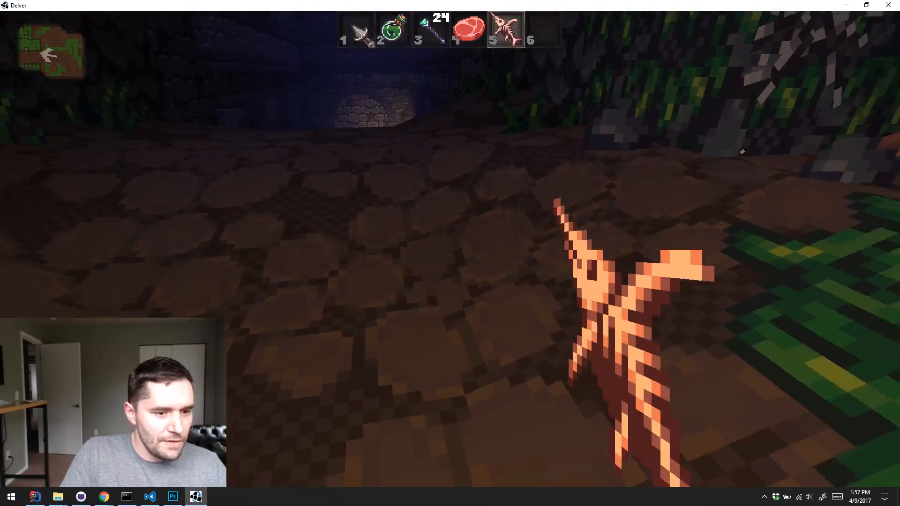
Pause the game and quit Delver back to IntelliJ IDEA
key(Escape)
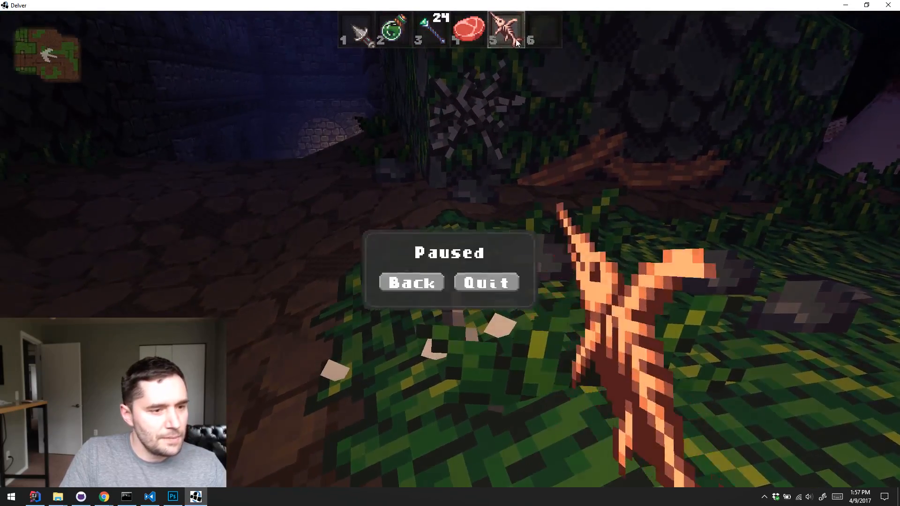
click(486, 263)
key(Escape)
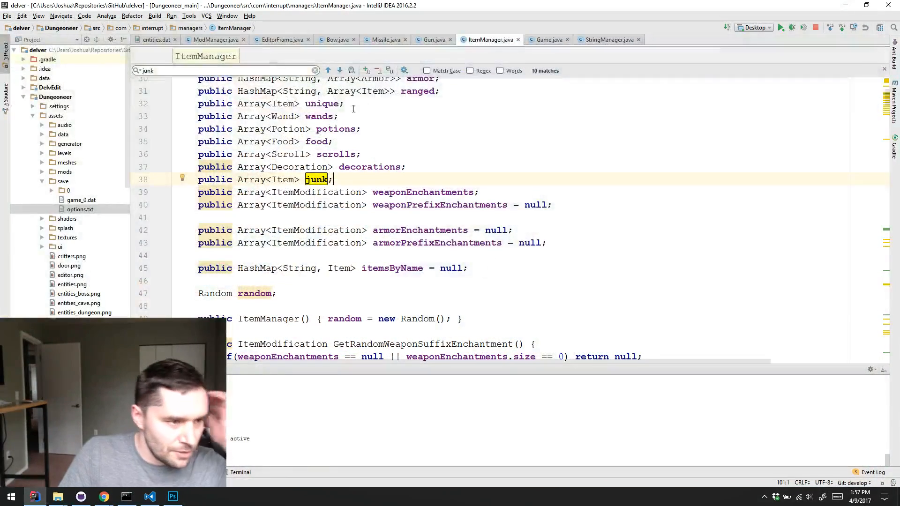
Switch to Visual Studio Code and open the Stream Example Mod's spritesheets.dat for review
click(155, 500)
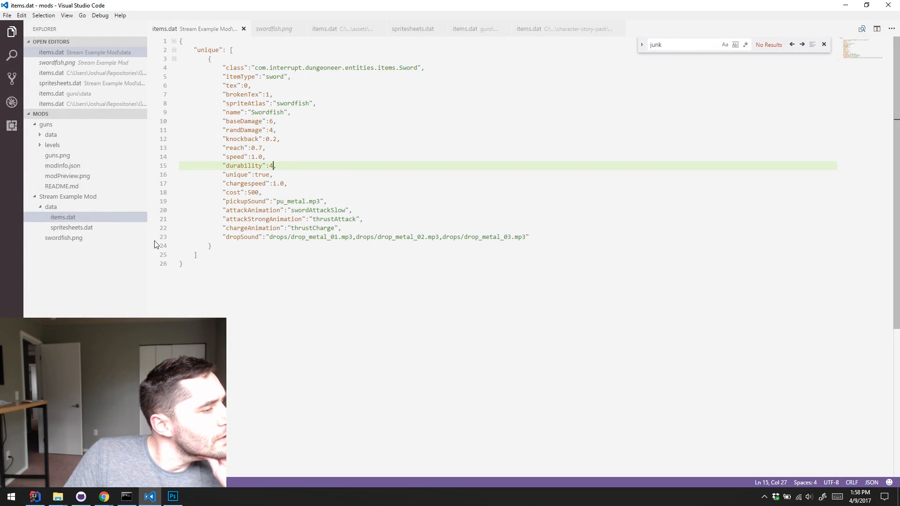
click(89, 227)
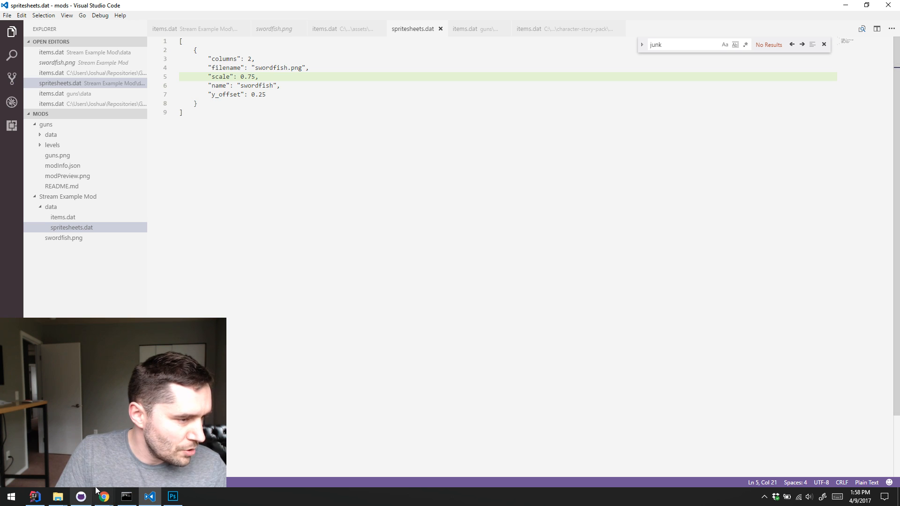
Switch to IntelliJ IDEA, run the Desktop configuration to relaunch Delver and proceed past the title screen
click(46, 499)
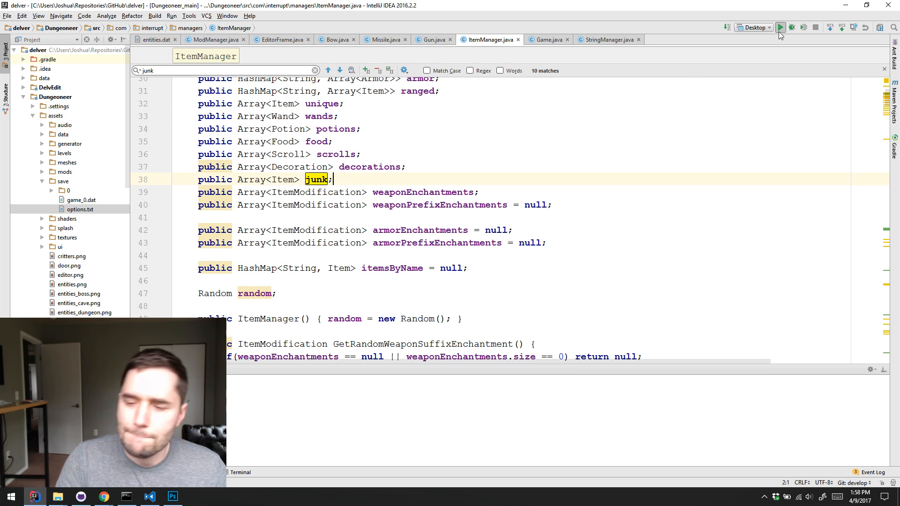
click(779, 28)
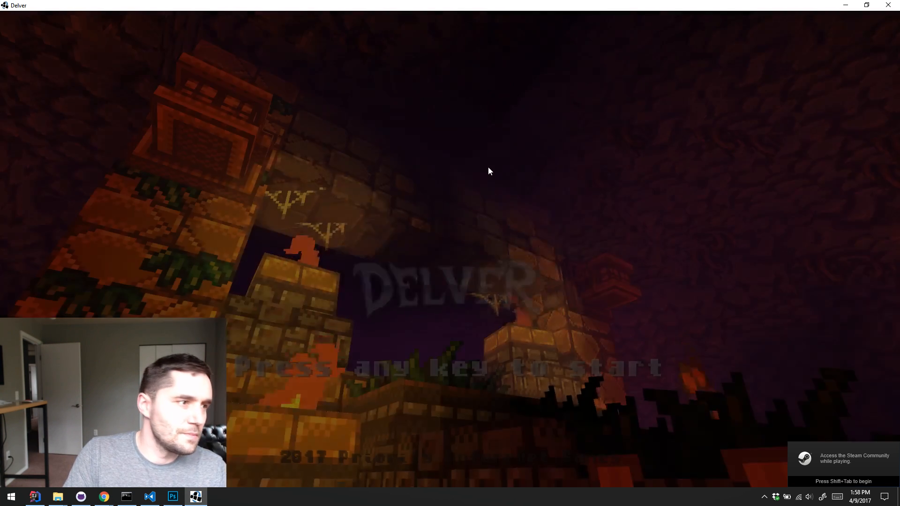
click(523, 165)
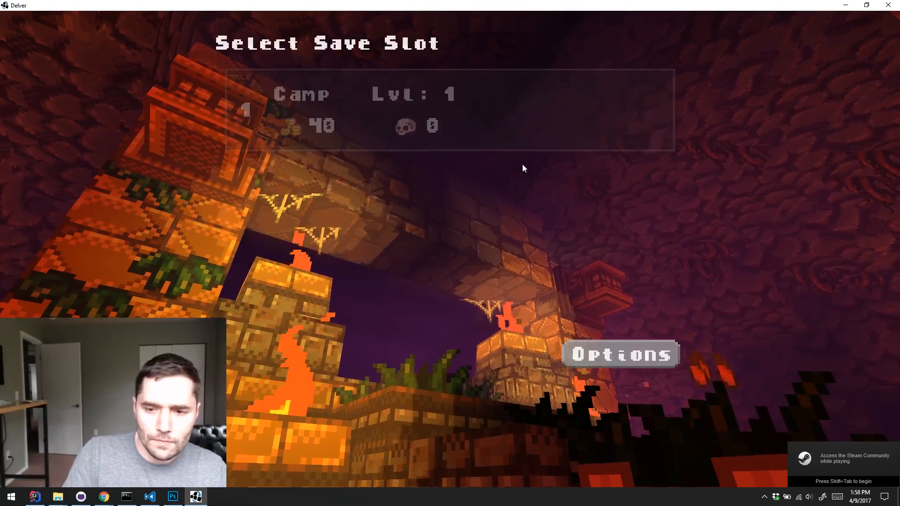
Delete the Camp save in slot 1 and start a new game in that slot
click(439, 127)
click(632, 51)
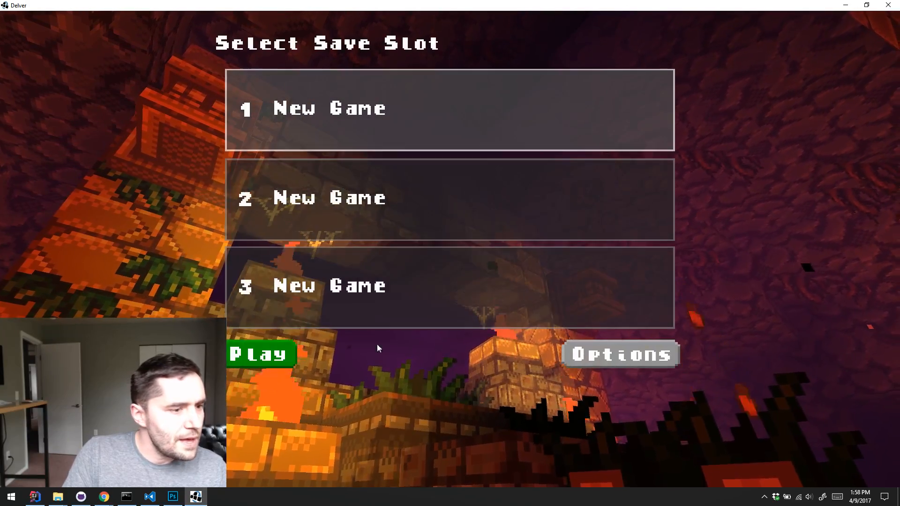
click(273, 355)
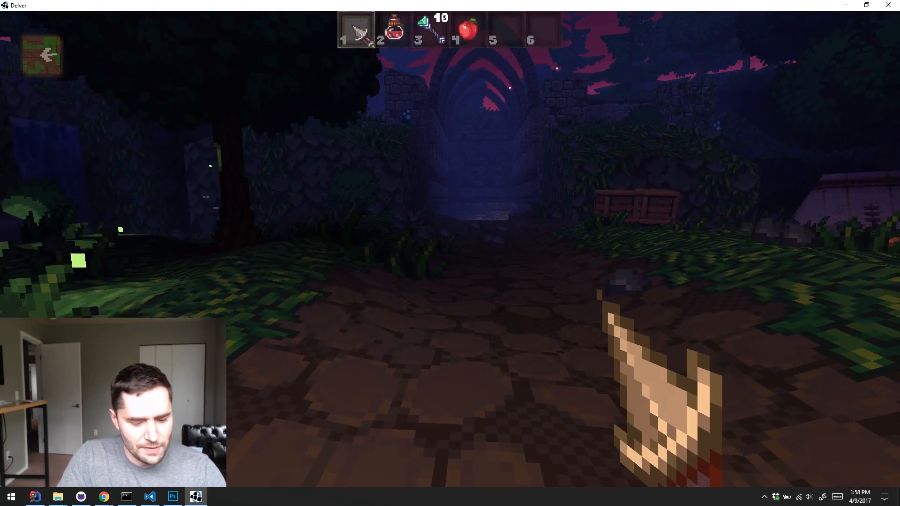
Spawn a Swordfish from the Uniques list of the debug menu
key(k)
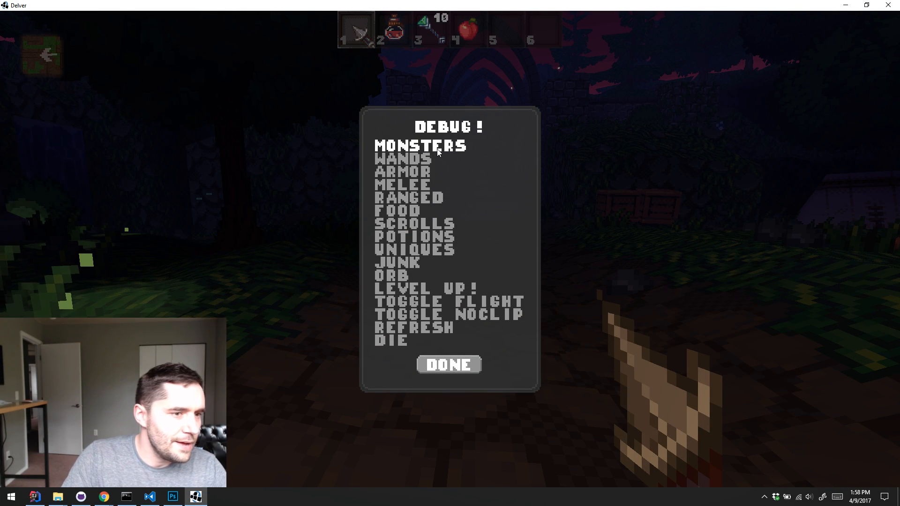
click(428, 253)
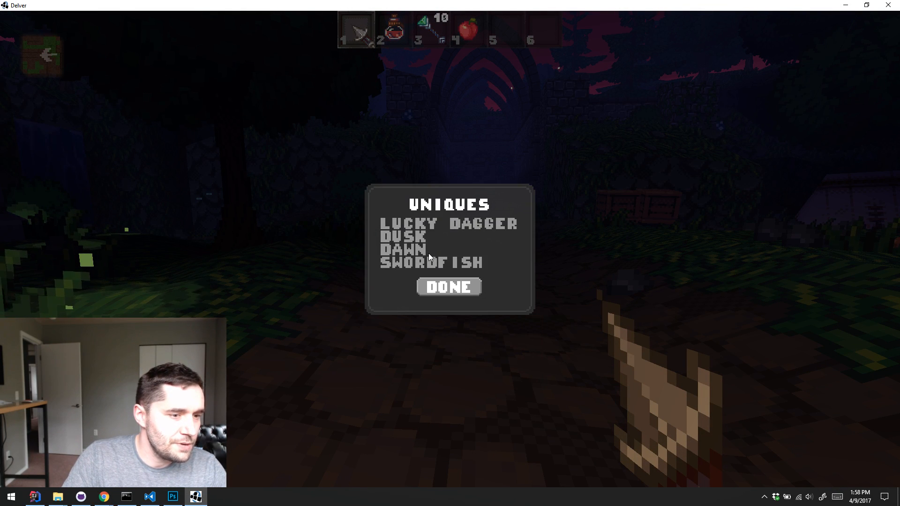
click(440, 264)
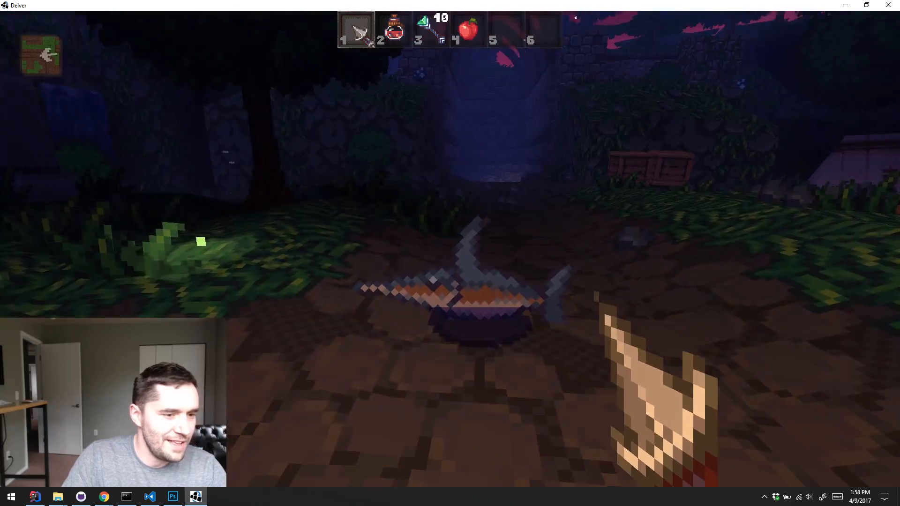
Drop the iron dagger beside the swordfish to compare their sizes, pick both up and equip the swordfish
key(q)
key(w)
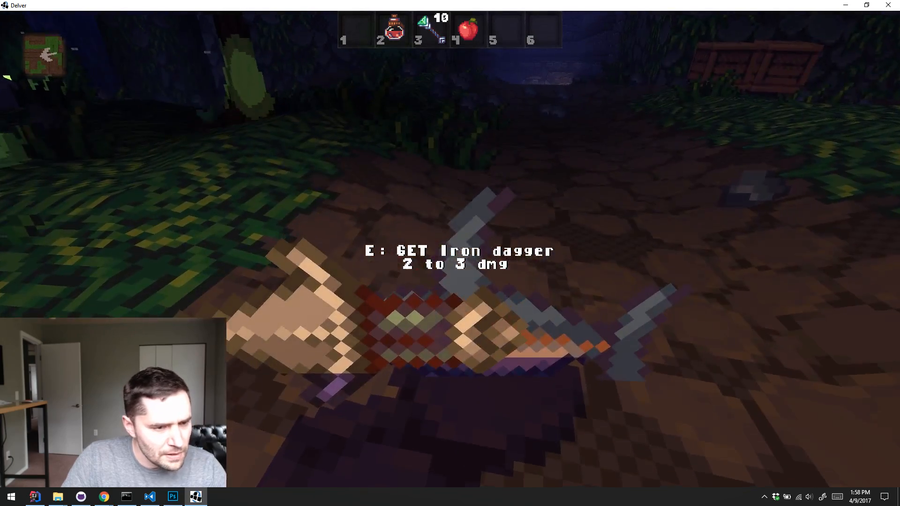
key(e)
key(e)
key(3)
key(5)
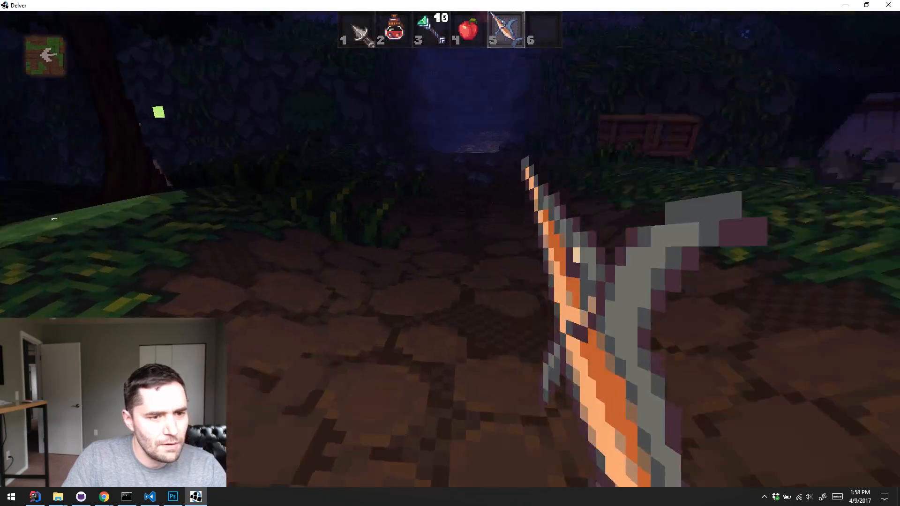
Smash the wooden crates by the stone wall with the swordfish and collect the yellow potion
key(w)
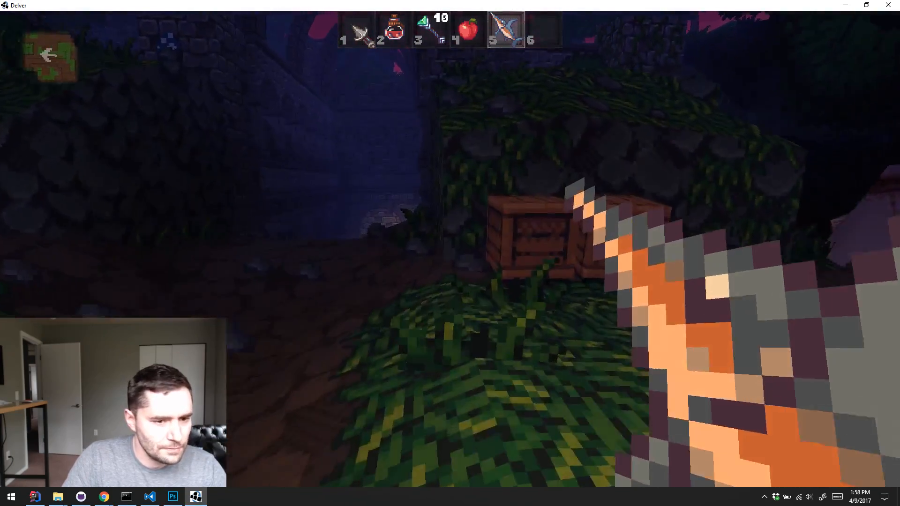
click(449, 253)
key(s)
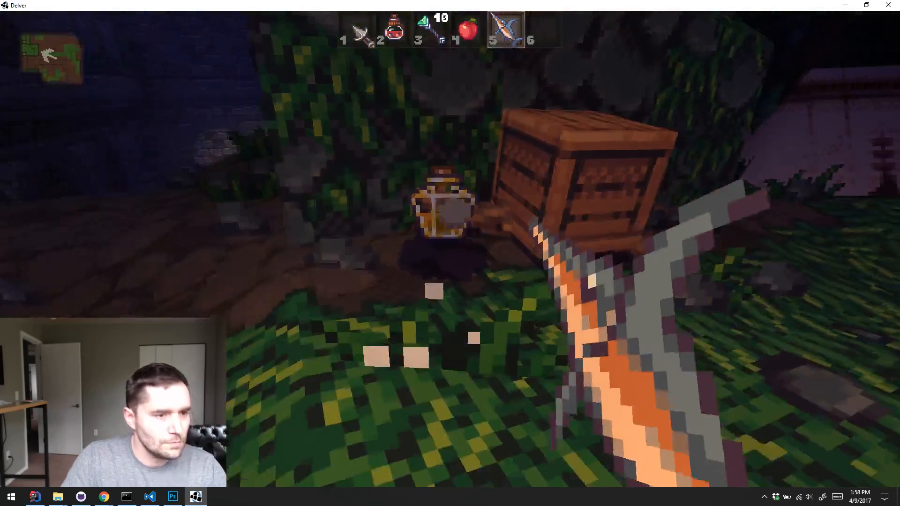
key(w)
key(e)
click(450, 253)
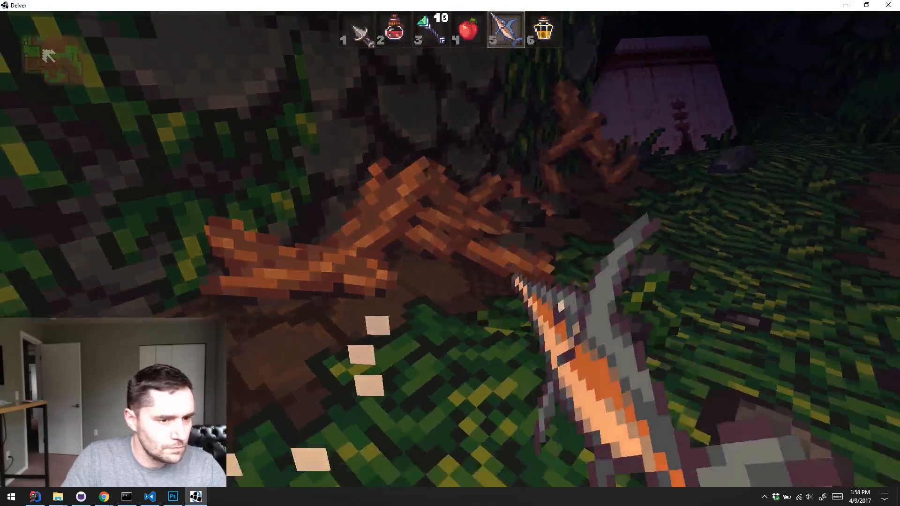
Follow the stone passage to the torch-lit wooden door and enter the dungeon
key(w)
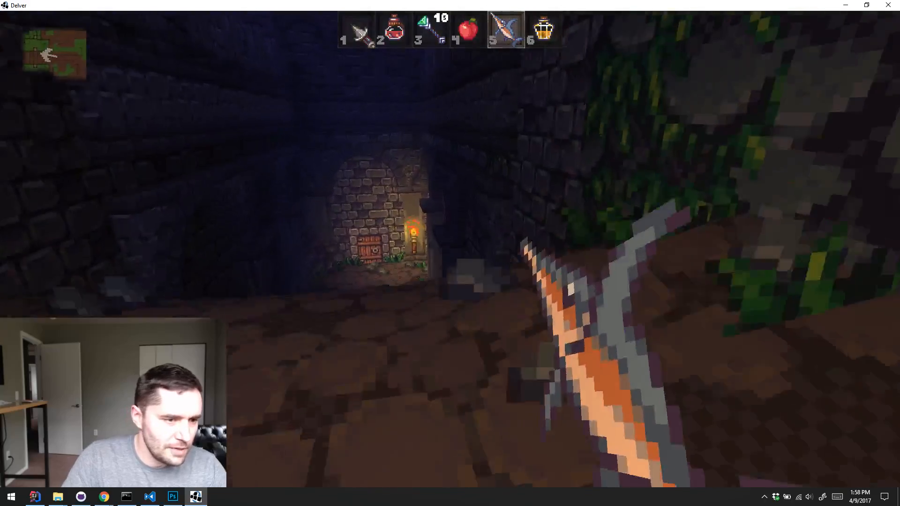
key(w)
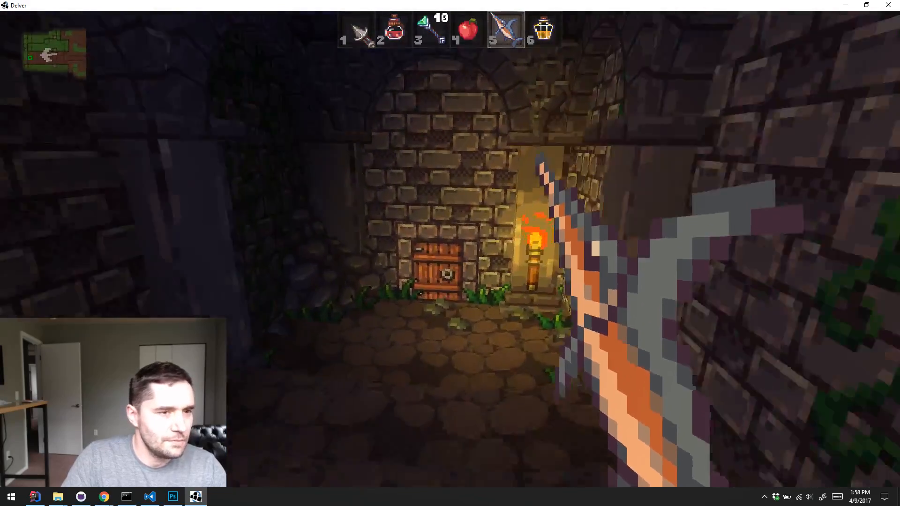
key(e)
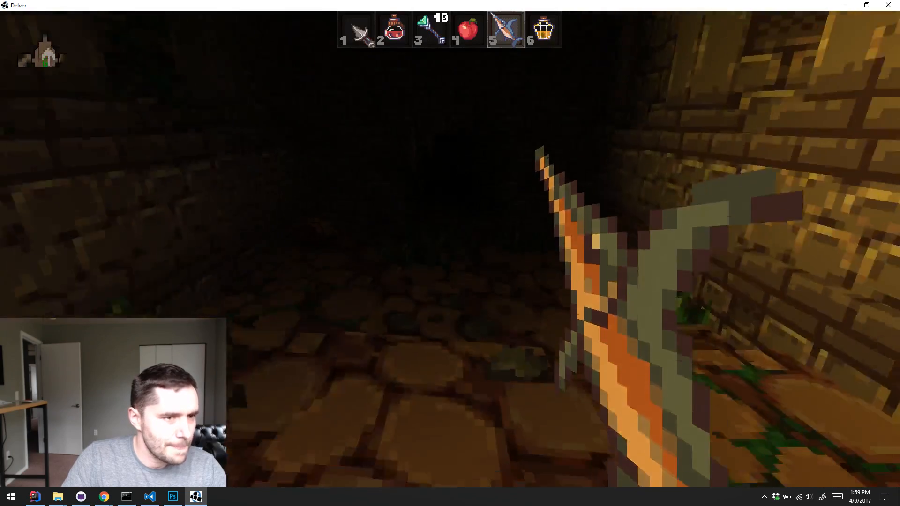
Throw the apple onto the corridor's pressure plate to set off its trap, and move on past it
key(w)
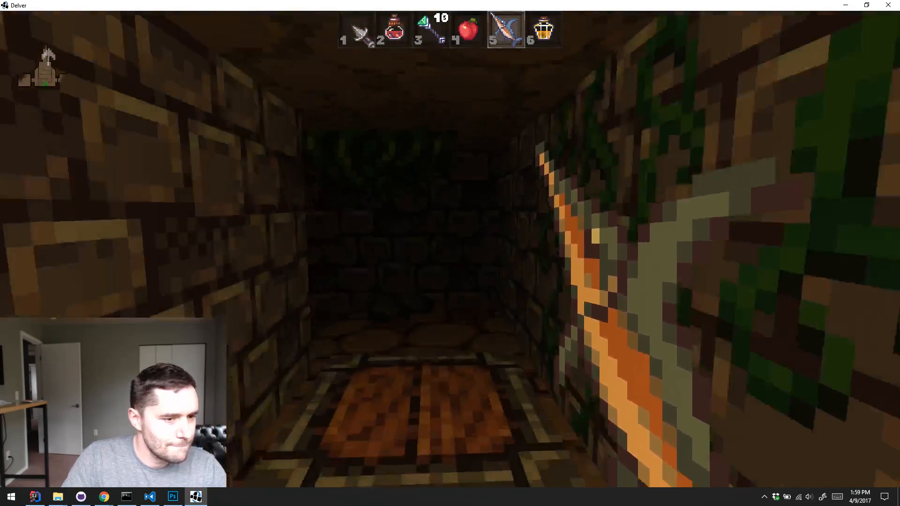
key(s)
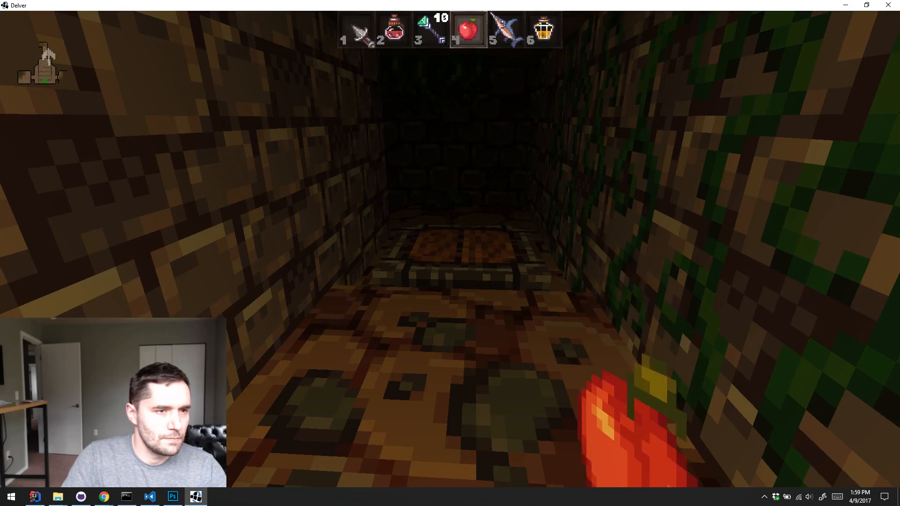
key(q)
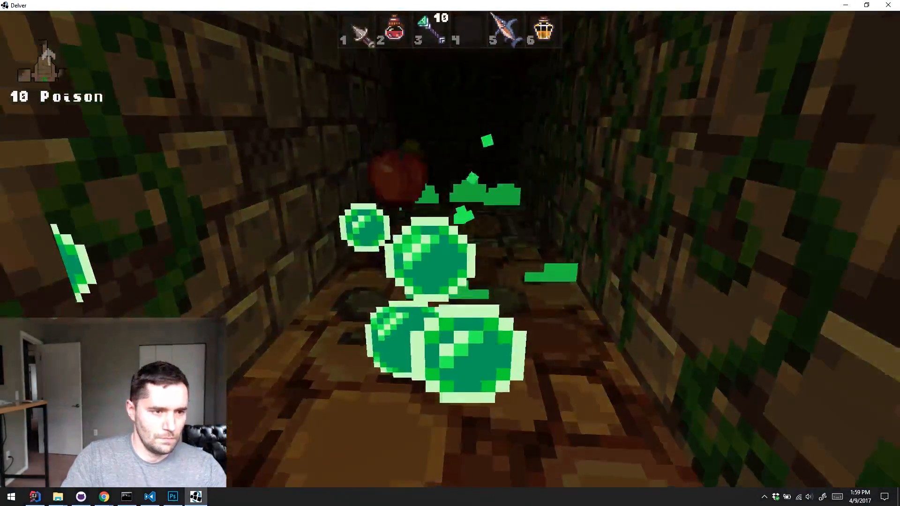
key(w)
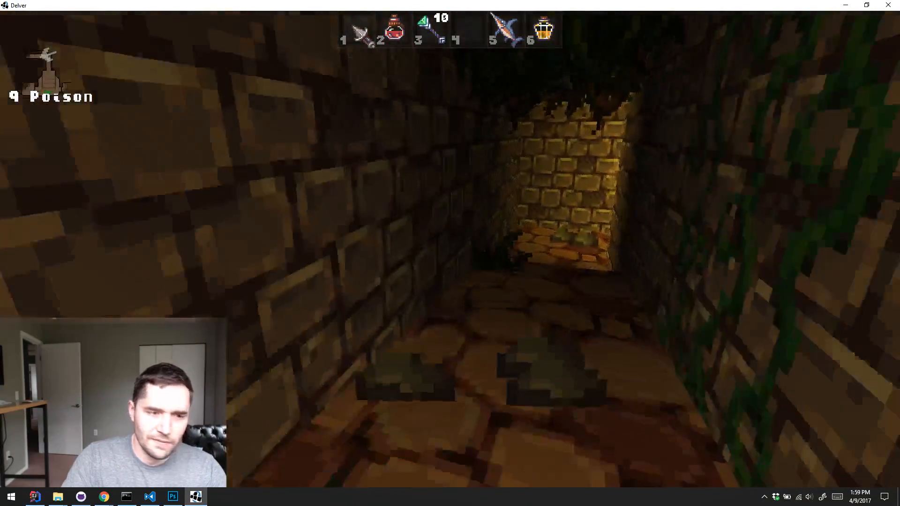
Equip the swordfish again, attack the monster in the torch-lit corridor and advance to the crate
key(5)
key(w)
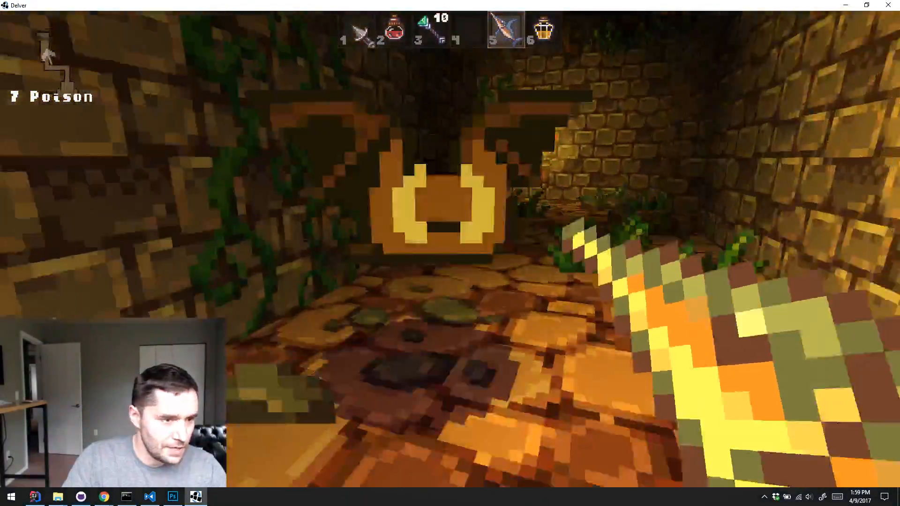
click(450, 249)
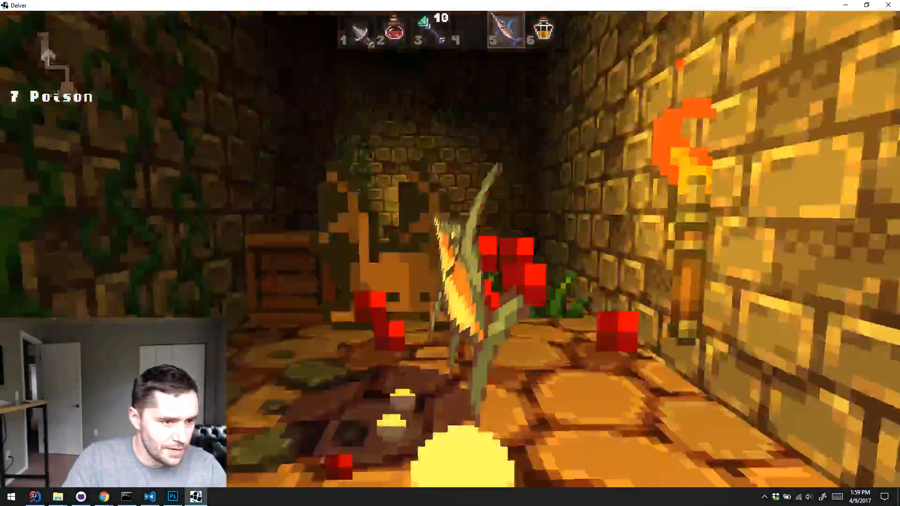
key(w)
Go past the raised stone ledge, open the wooden door and follow the dark corridor beyond it
key(w)
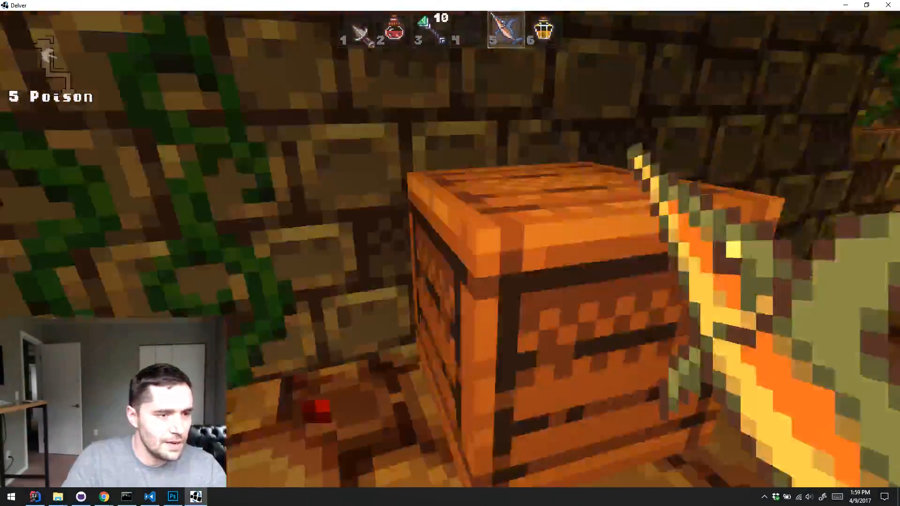
key(w)
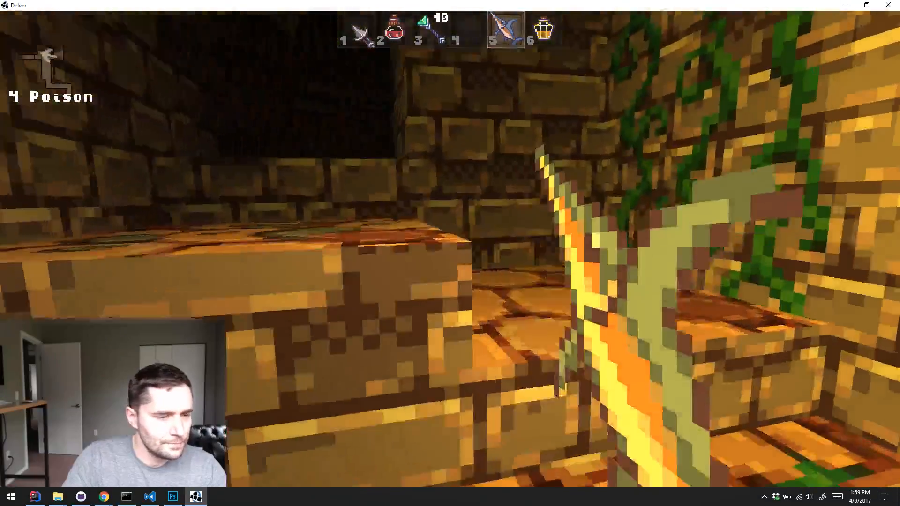
key(e)
key(w)
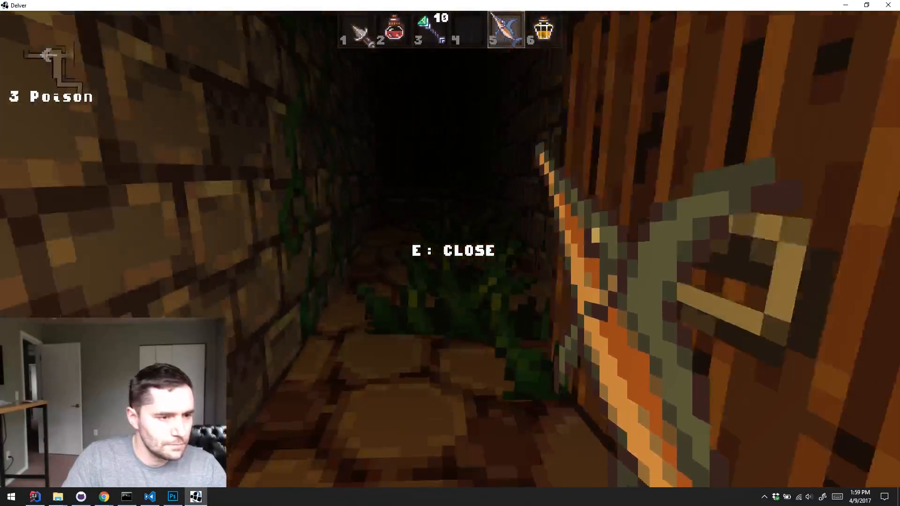
key(w)
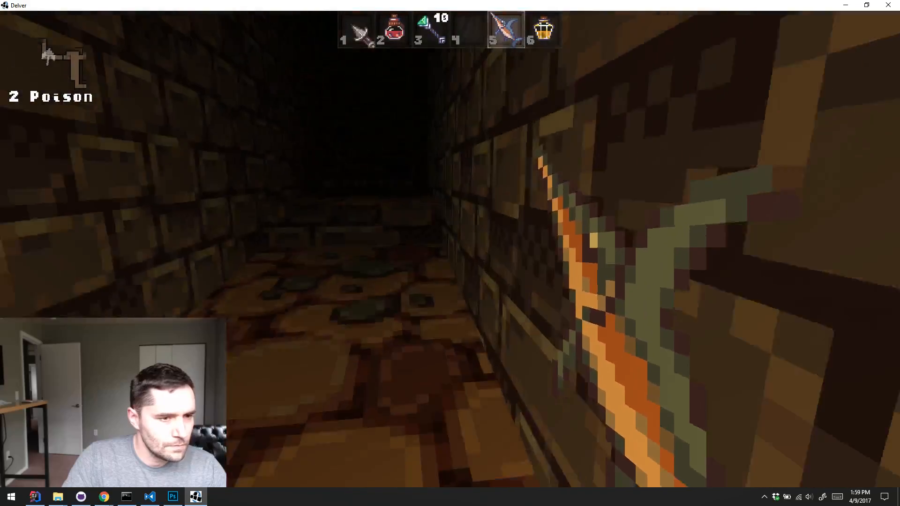
Back away from the second pressure plate, throw the yellow potion toward it and drink the red potion
key(s)
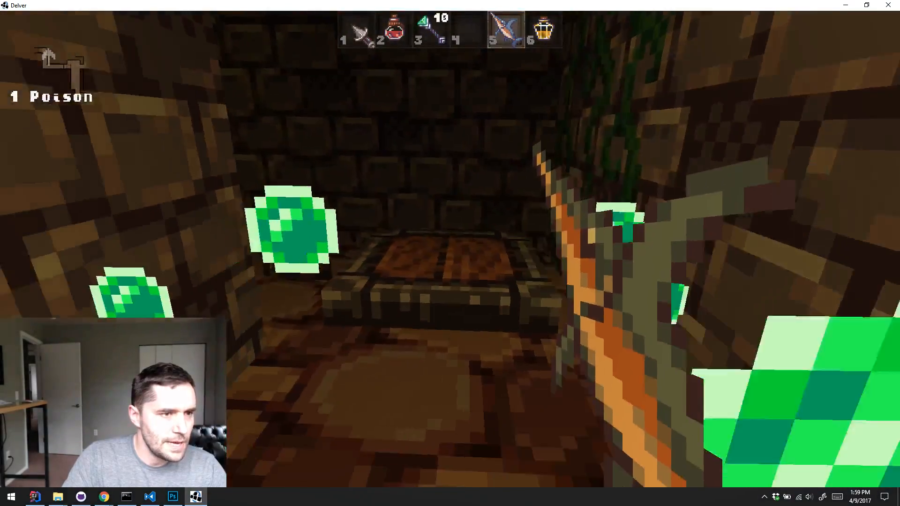
key(2)
key(5)
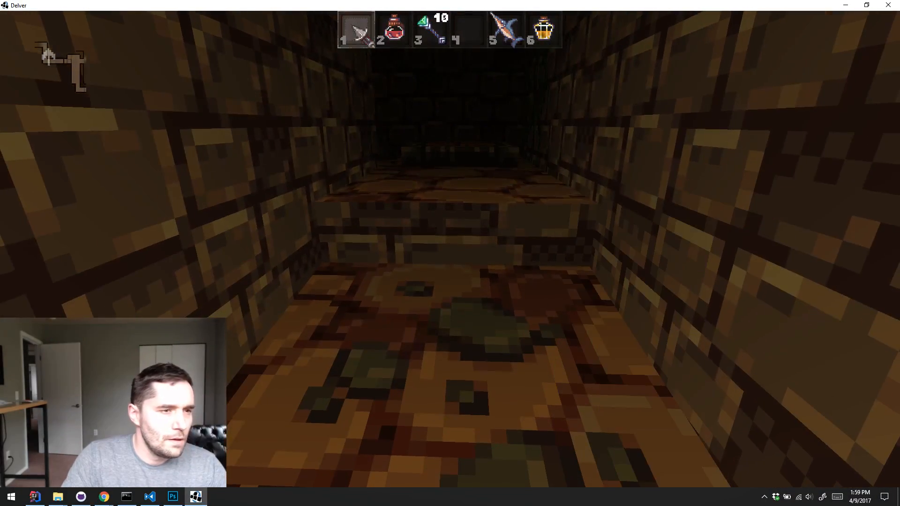
key(6)
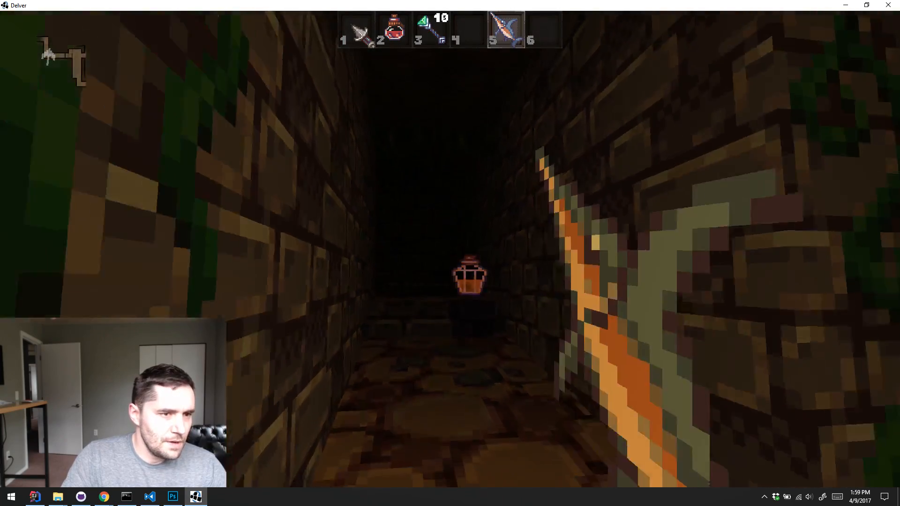
key(w)
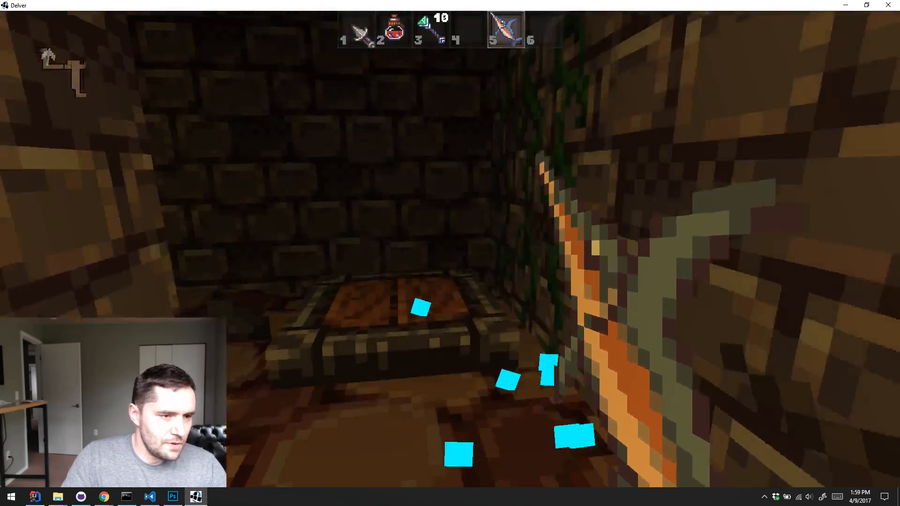
key(2)
key(s)
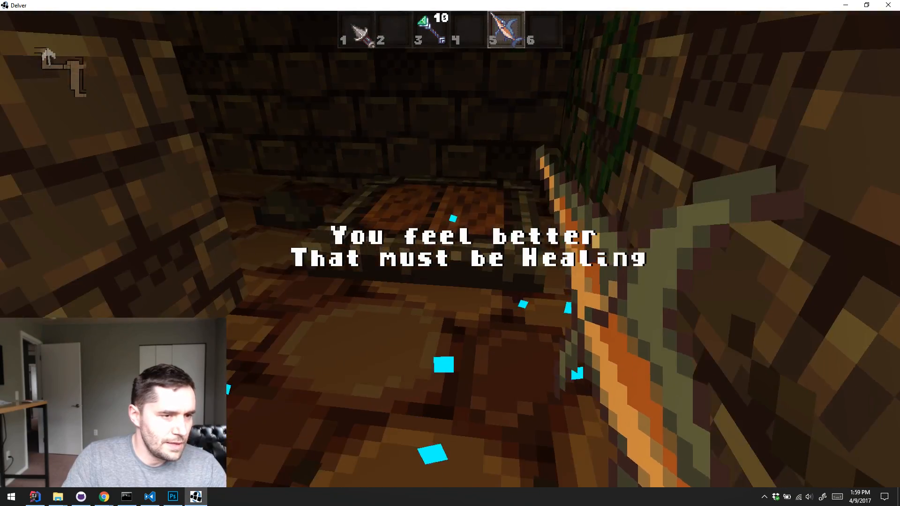
Fight the monster in the torch-lit hall with the swordfish, accept the level-up with Speed at 5 and continue exploring
key(w)
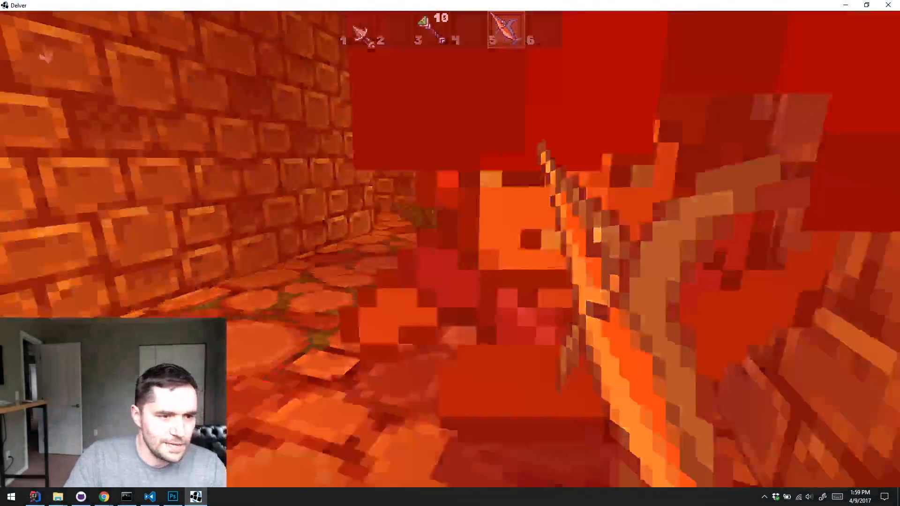
key(s)
click(450, 249)
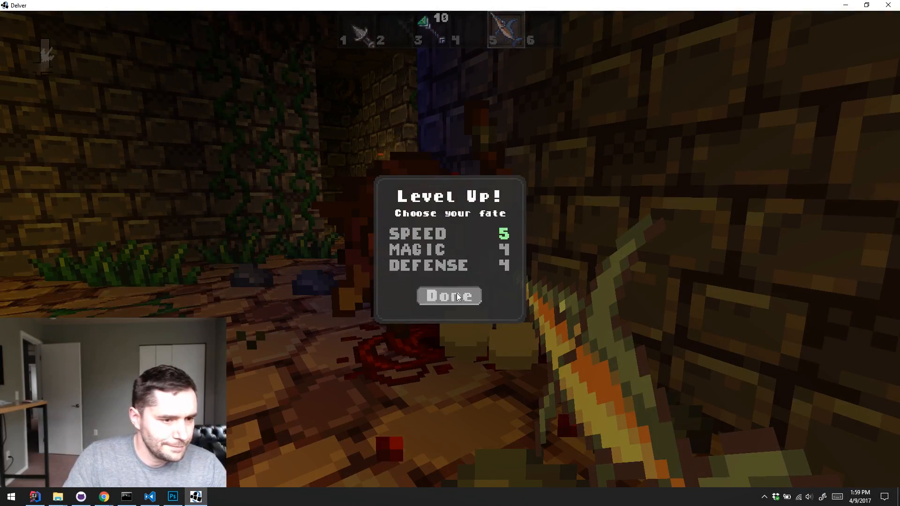
click(457, 296)
key(w)
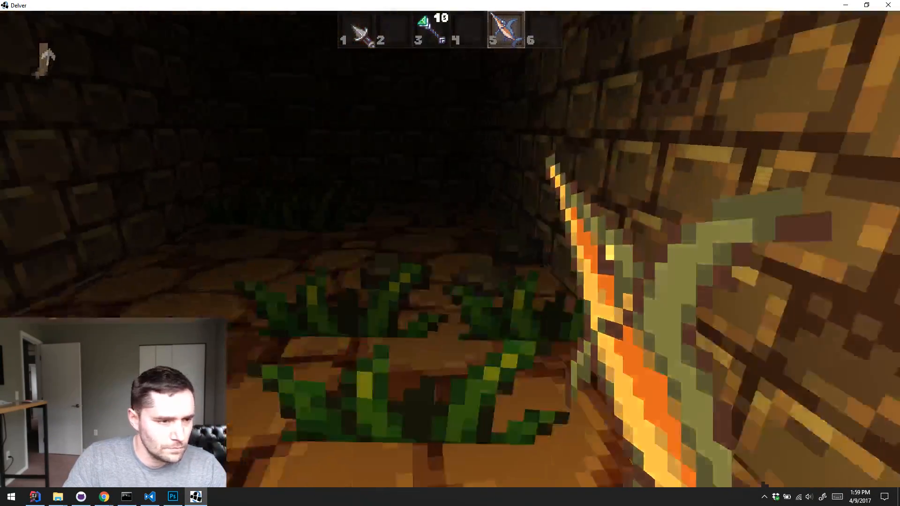
key(w)
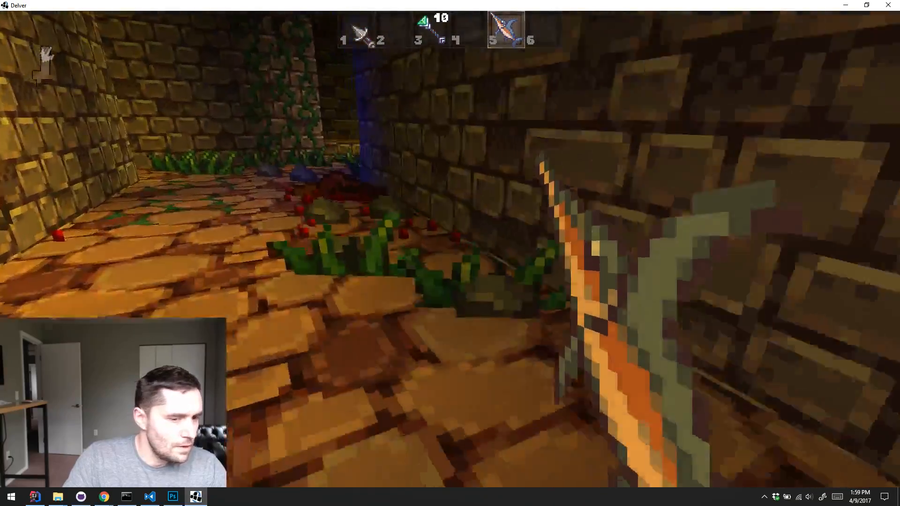
Follow the corridor past the blue crystals, open the wooden door and move up to the pale stakes behind it
key(w)
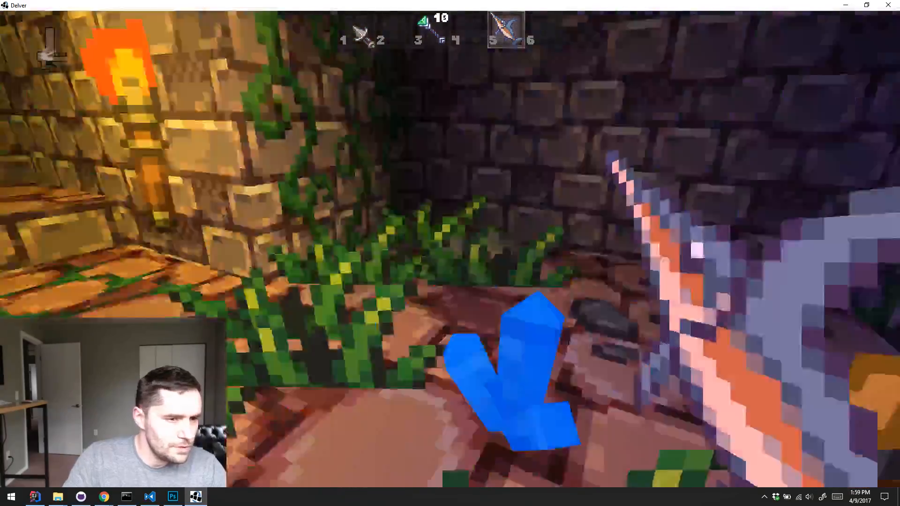
key(w)
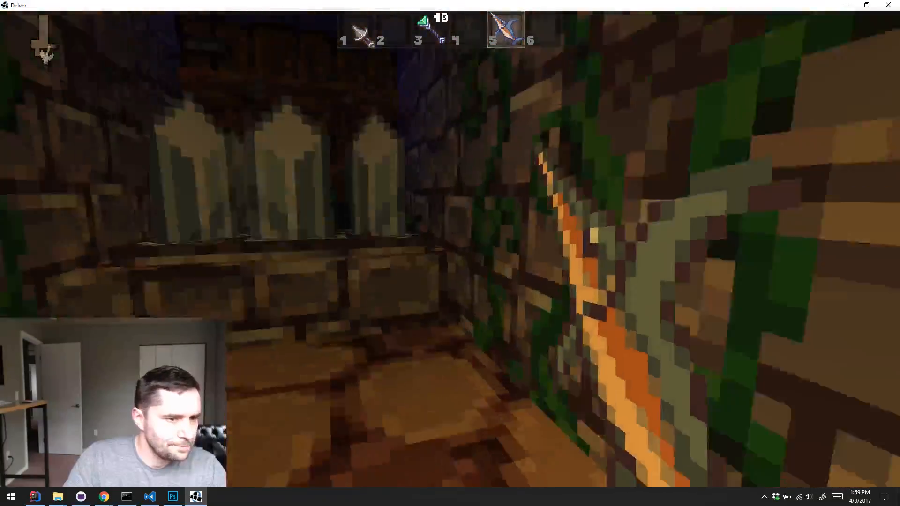
key(w)
key(e)
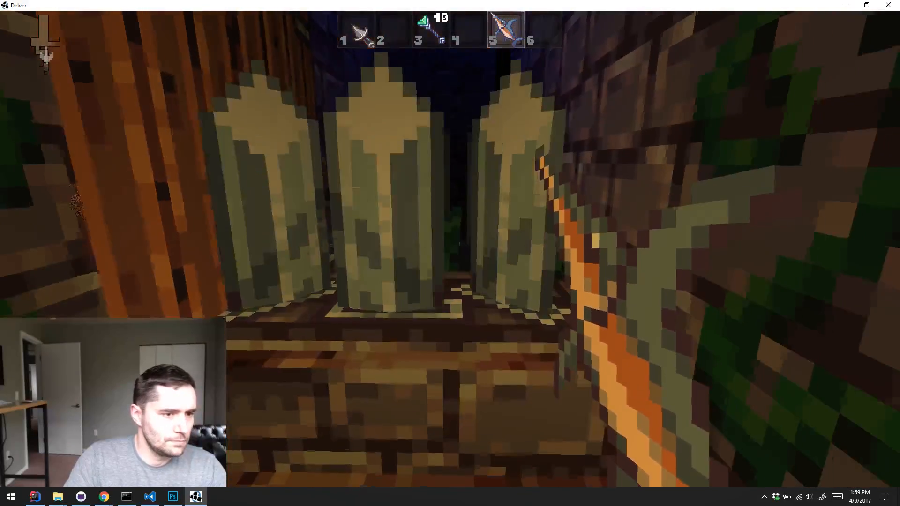
key(w)
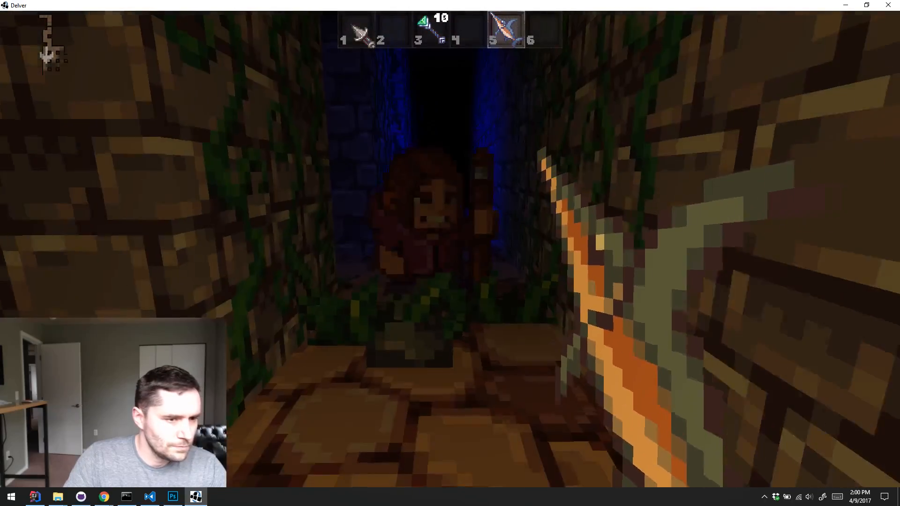
Attack the red-haired enemy in the dark corridor with the swordfish and pick up the ammo box
key(w)
click(450, 253)
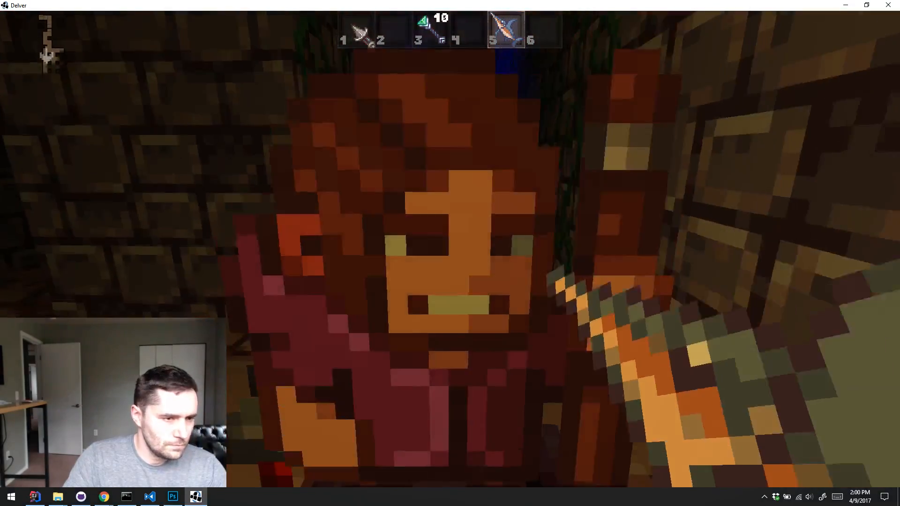
click(450, 253)
key(s)
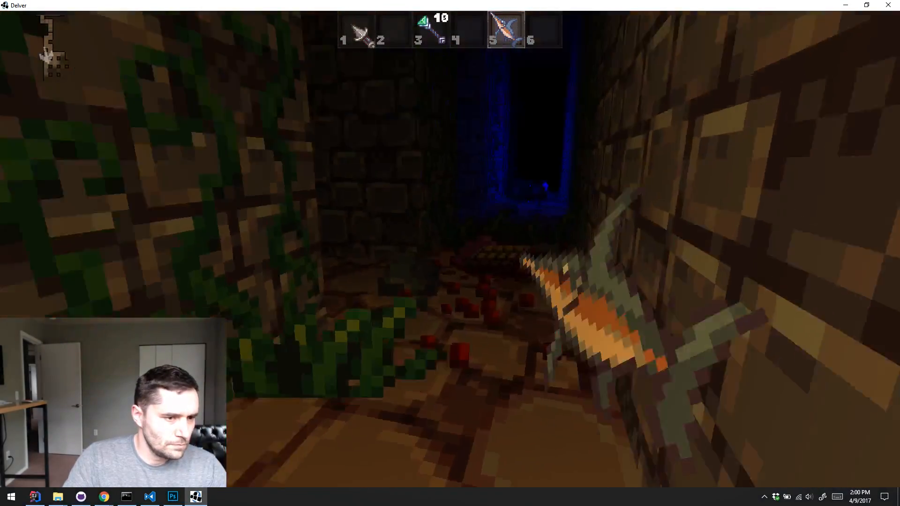
key(w)
key(e)
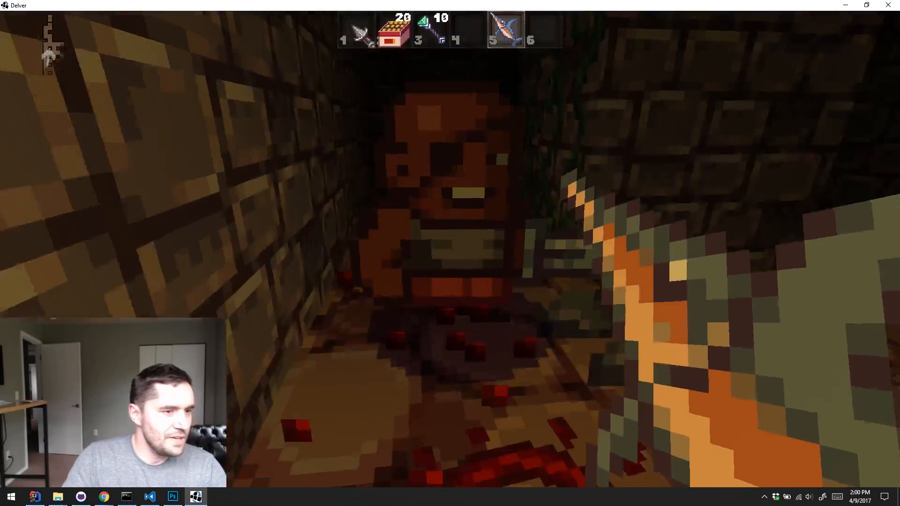
click(450, 253)
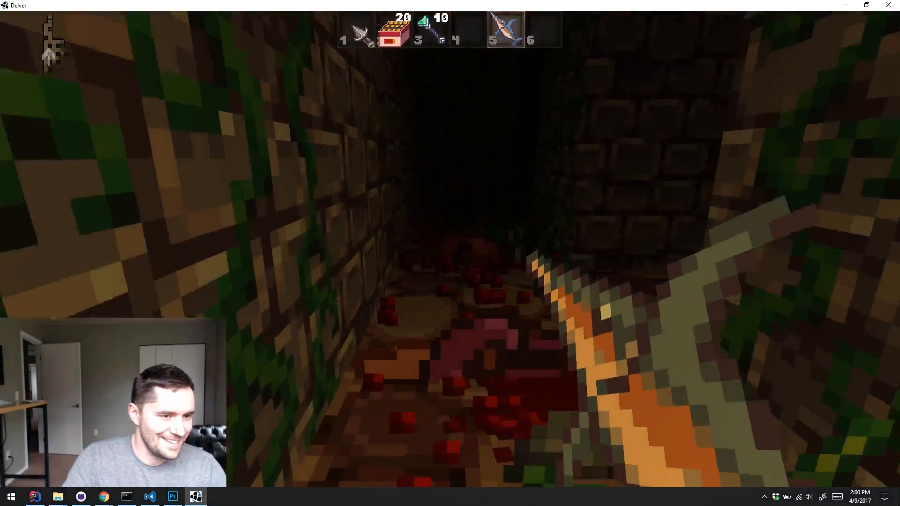
Advance into the blue-lit corridor and strike the low creature among the rocks with the swordfish, backing away between attacks
key(w)
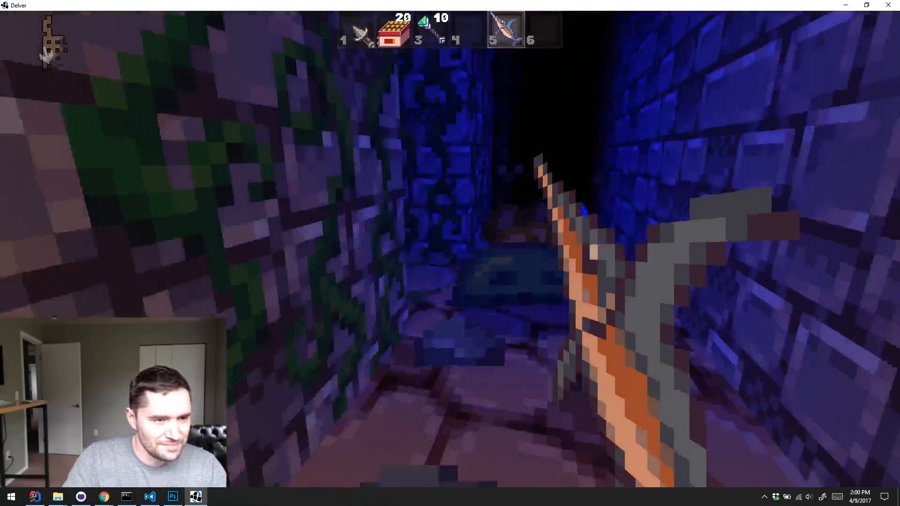
key(w)
key(s)
click(450, 253)
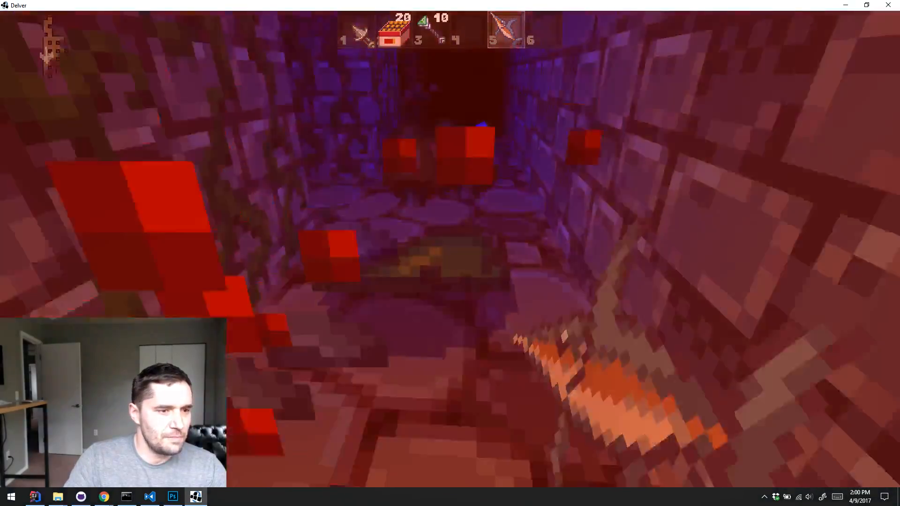
key(s)
key(w)
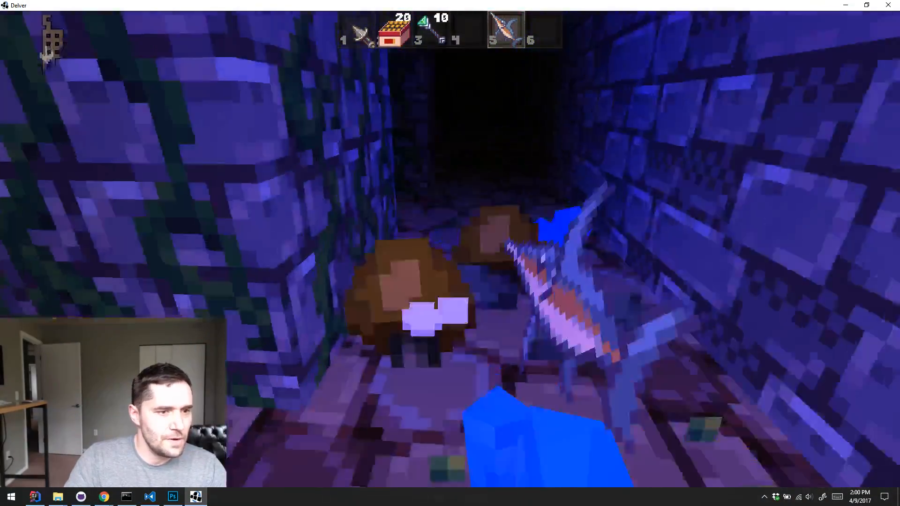
Continue past the mushrooms and attack the green-clad enemy and the one-eyed enemy at the torch-lit chamber's entrance
key(w)
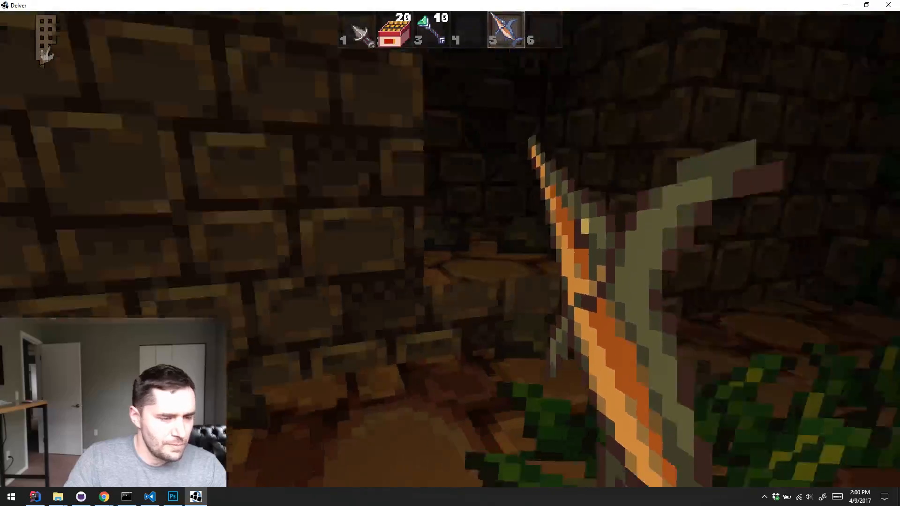
key(e)
key(w)
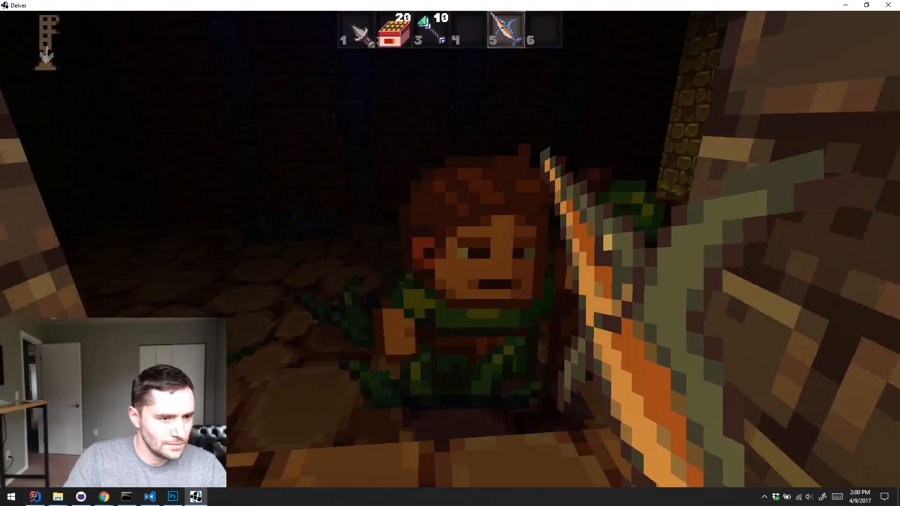
click(450, 253)
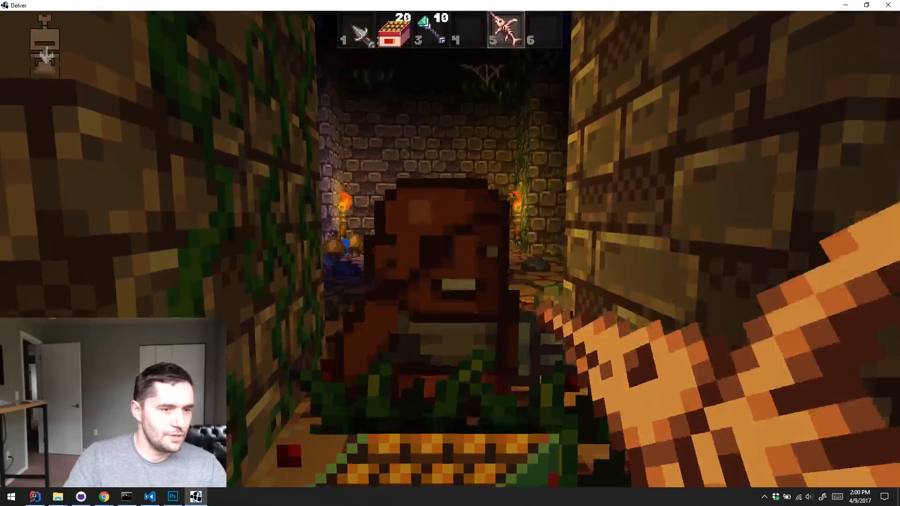
click(450, 253)
key(w)
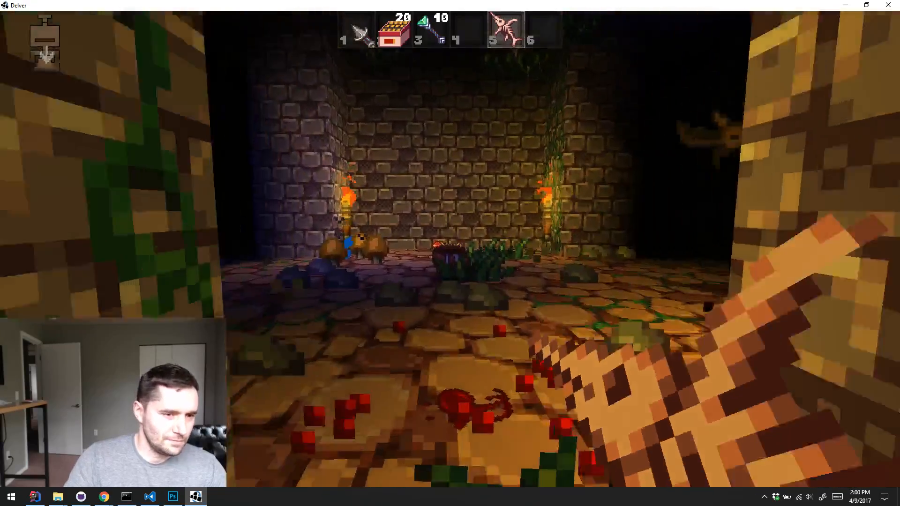
Enter the torch-lit chamber and fight the flying bat with the skeletal swordfish
click(450, 253)
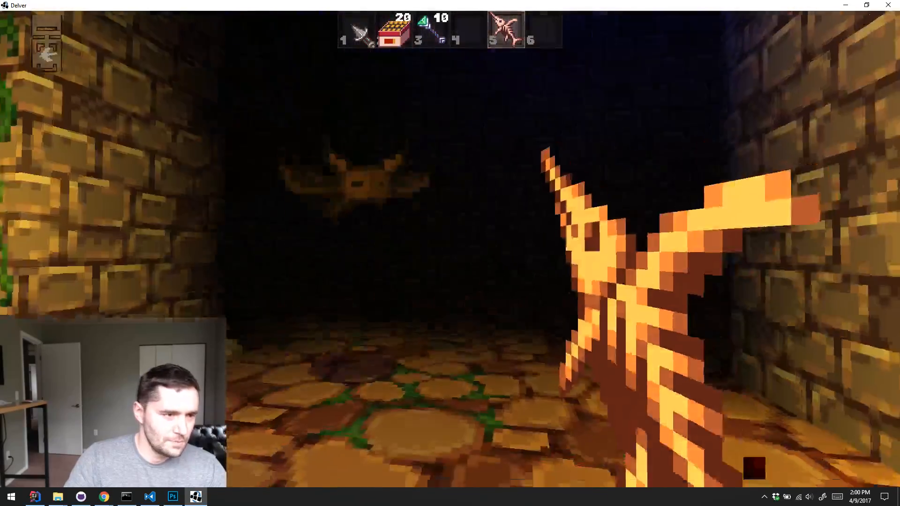
key(w)
click(449, 253)
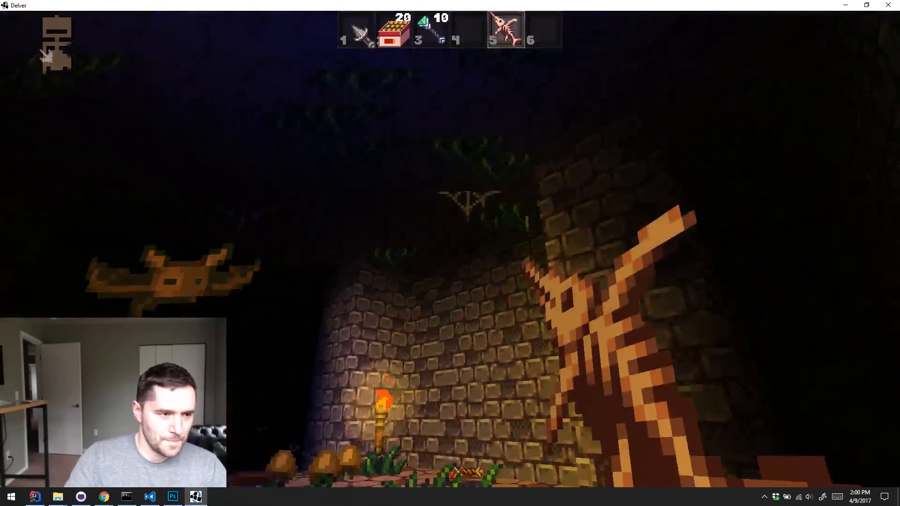
key(s)
click(450, 253)
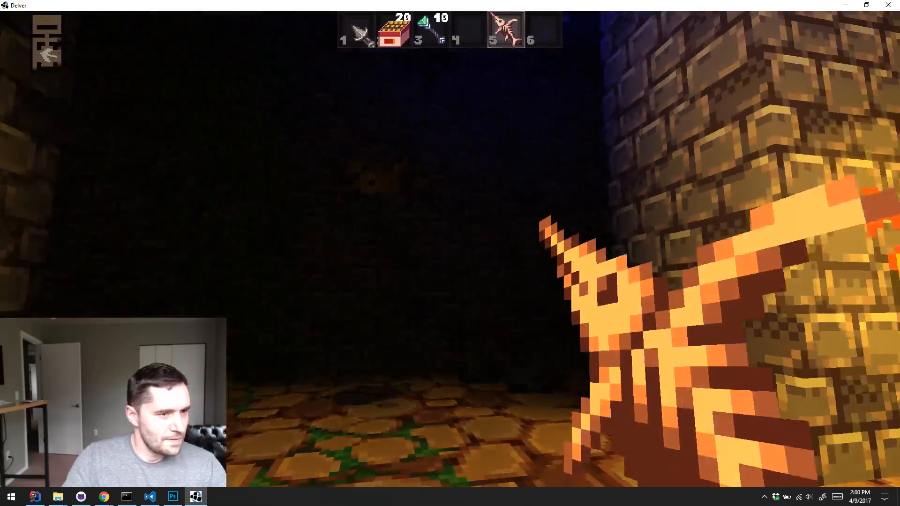
key(w)
click(450, 253)
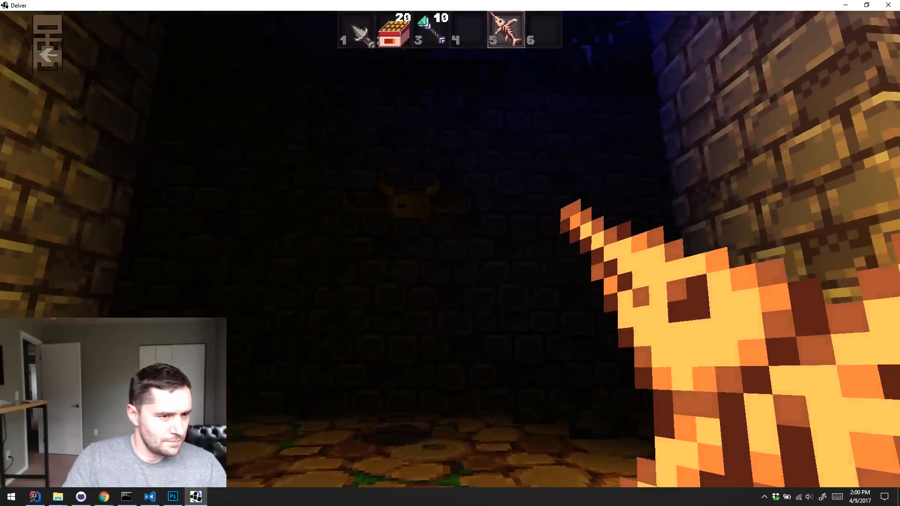
key(w)
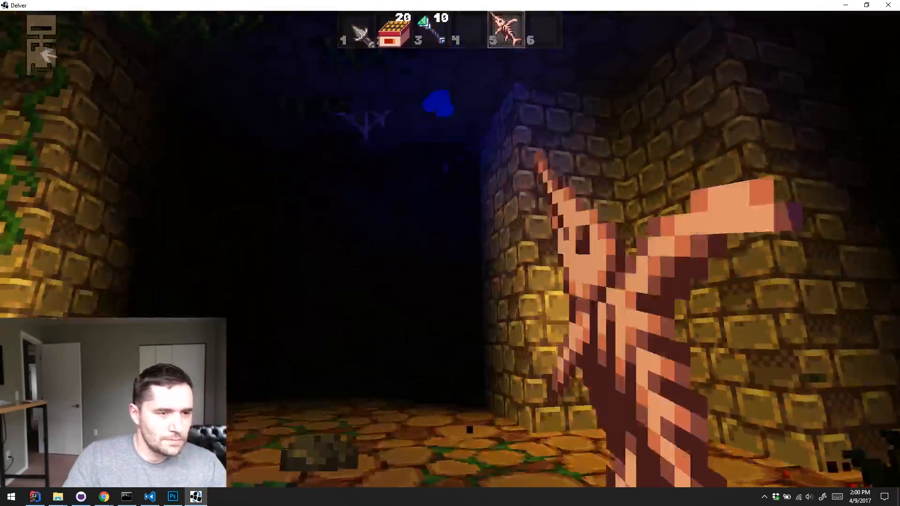
click(450, 253)
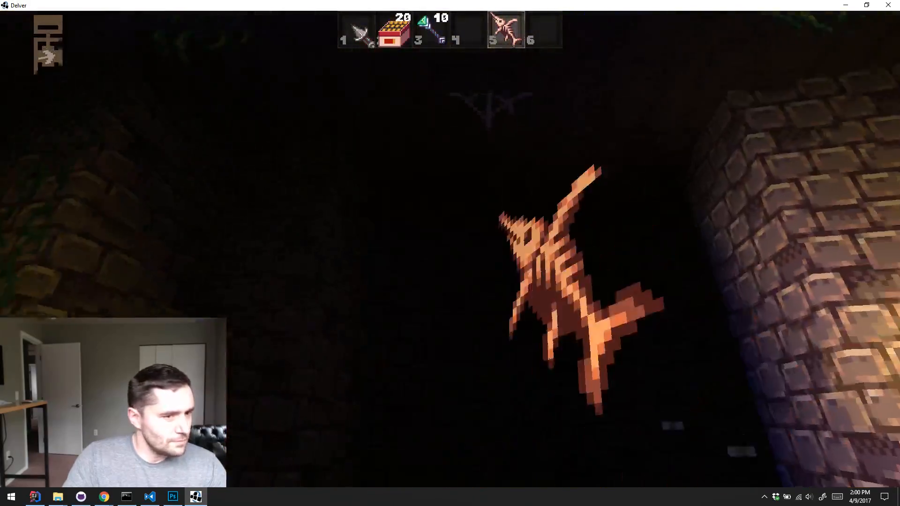
key(w)
Pause the game and quit the test session
key(Escape)
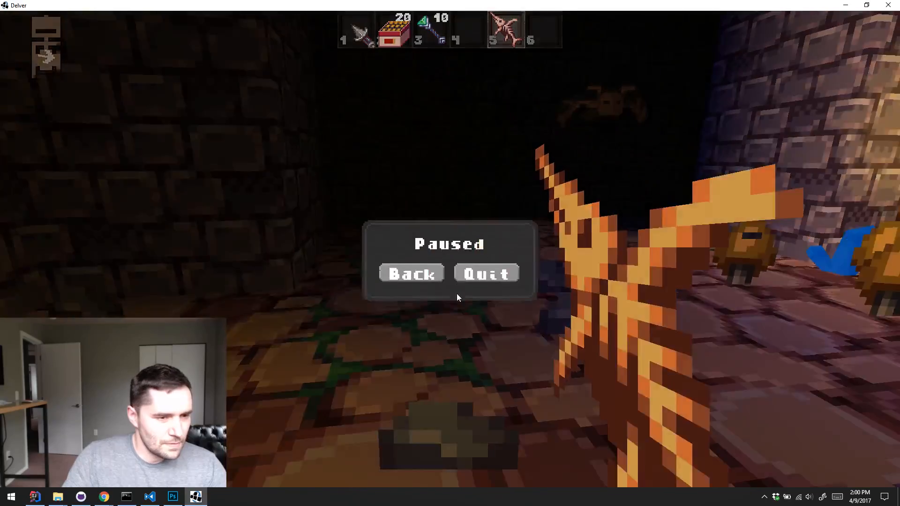
click(494, 262)
key(Escape)
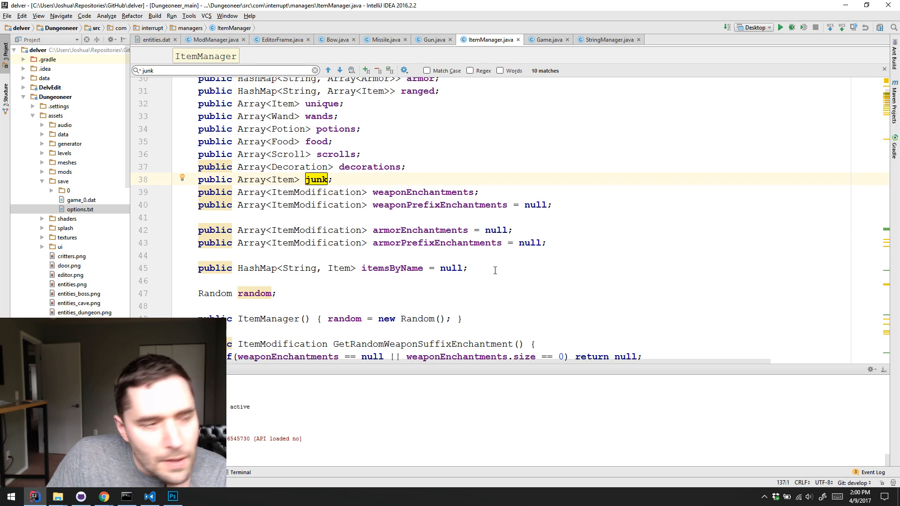
Minimize both code editors and bring the mods folder window in front of the command prompt
click(631, 194)
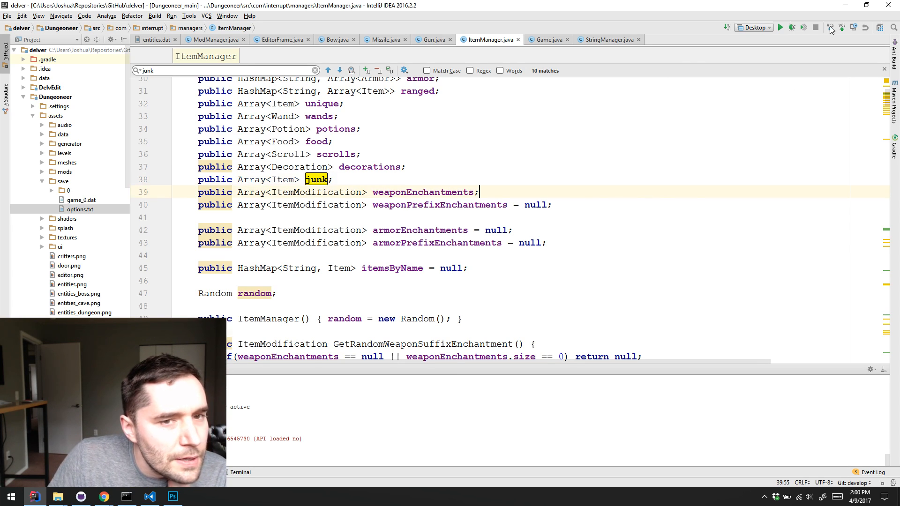
click(847, 7)
click(476, 266)
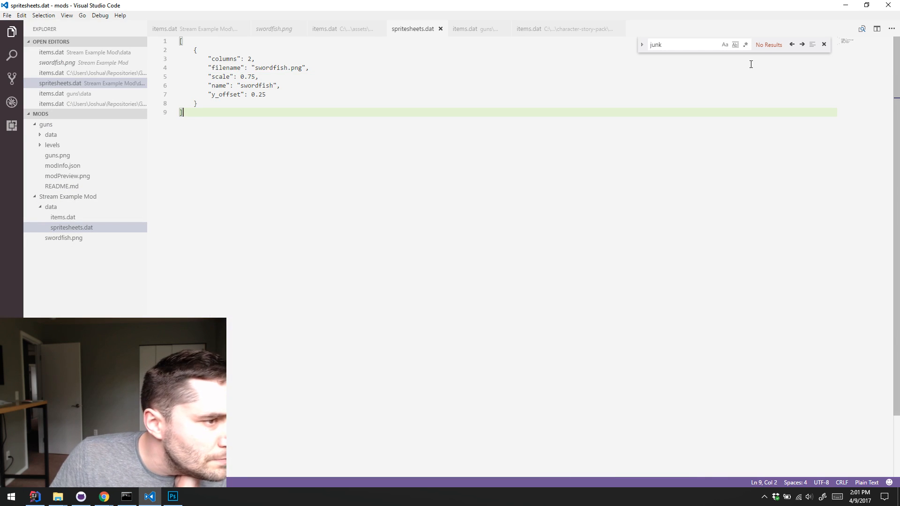
click(846, 4)
drag(628, 114, 630, 122)
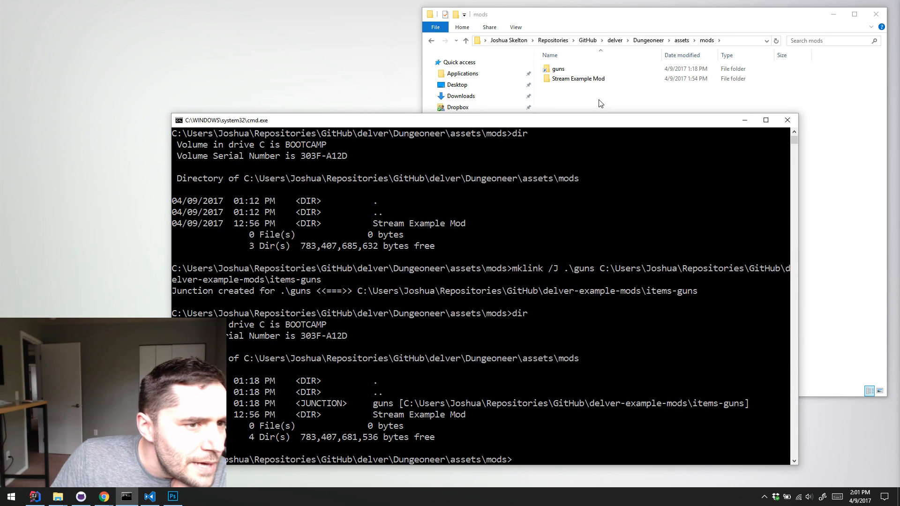
click(591, 106)
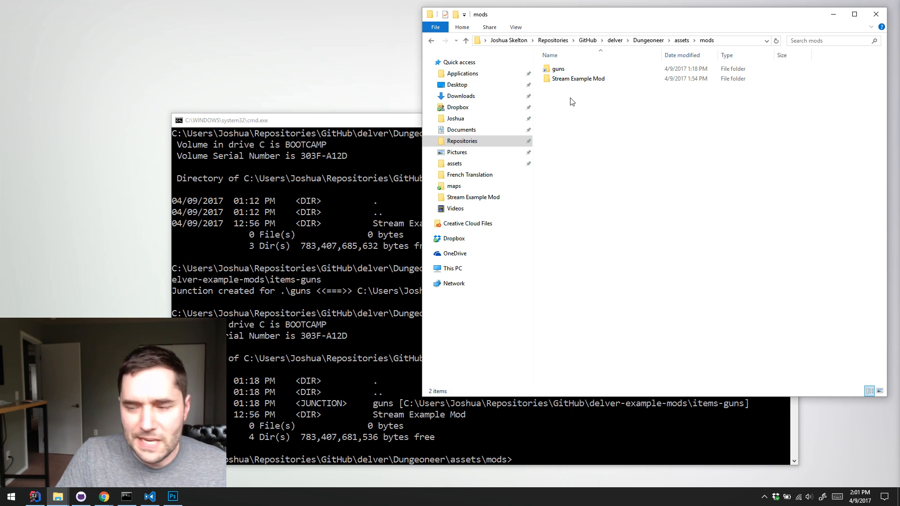
click(590, 79)
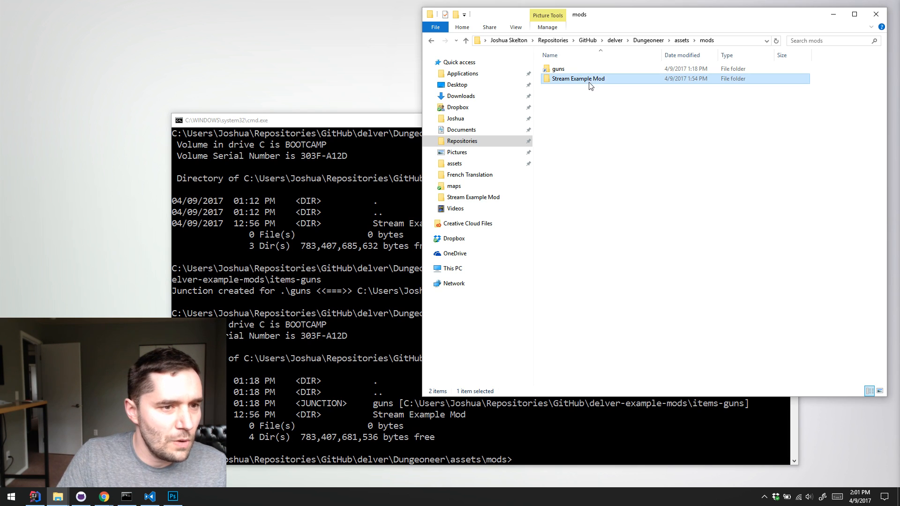
click(603, 117)
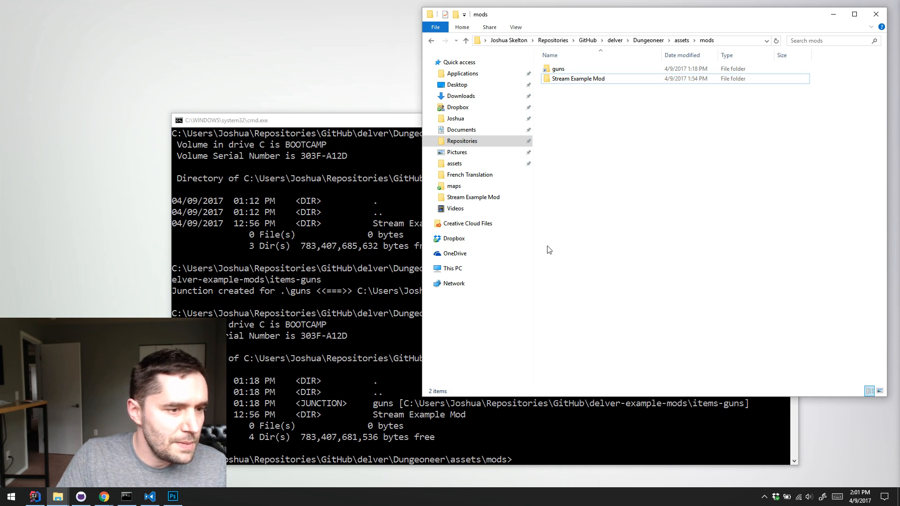
Open a second File Explorer window beside the mods folder and browse to Repositories, GitHub, delver-example-mods
key(super+e)
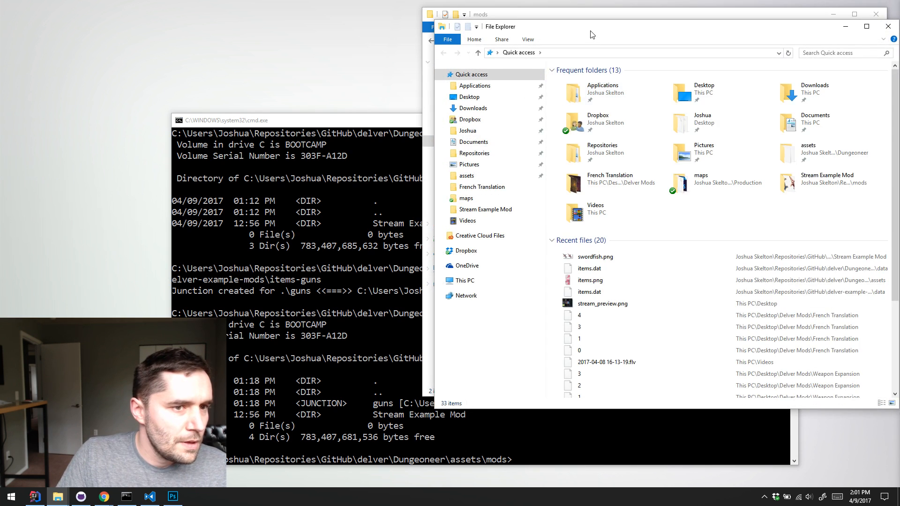
drag(581, 58, 224, 59)
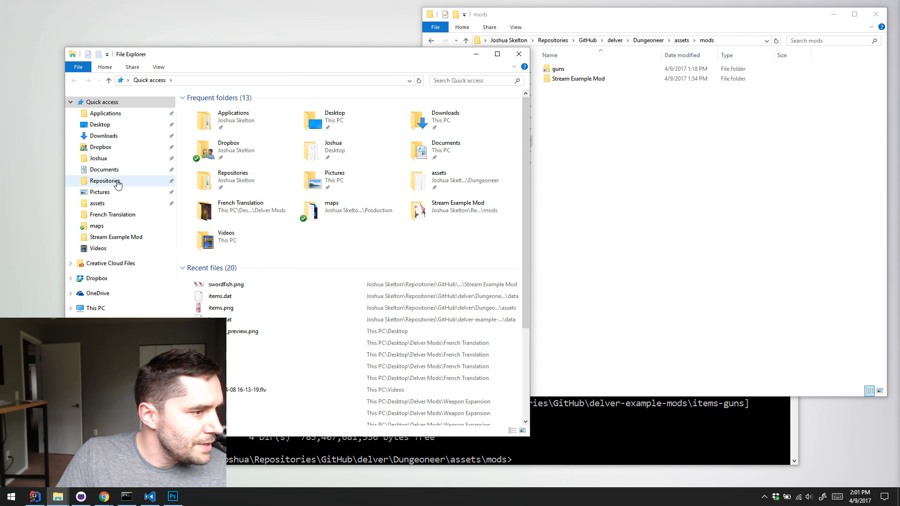
click(116, 181)
double_click(236, 134)
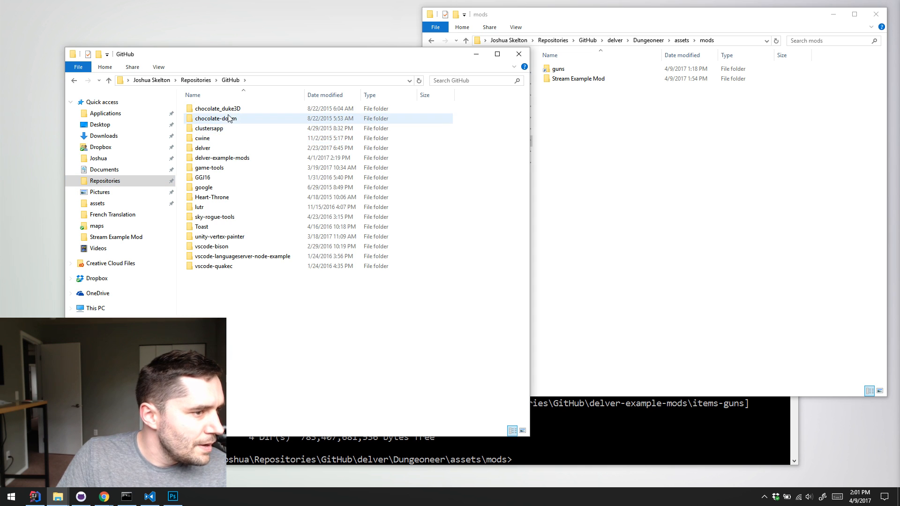
double_click(247, 159)
Create a folder named item-swordfish in delver-example-mods and open it
right_click(255, 304)
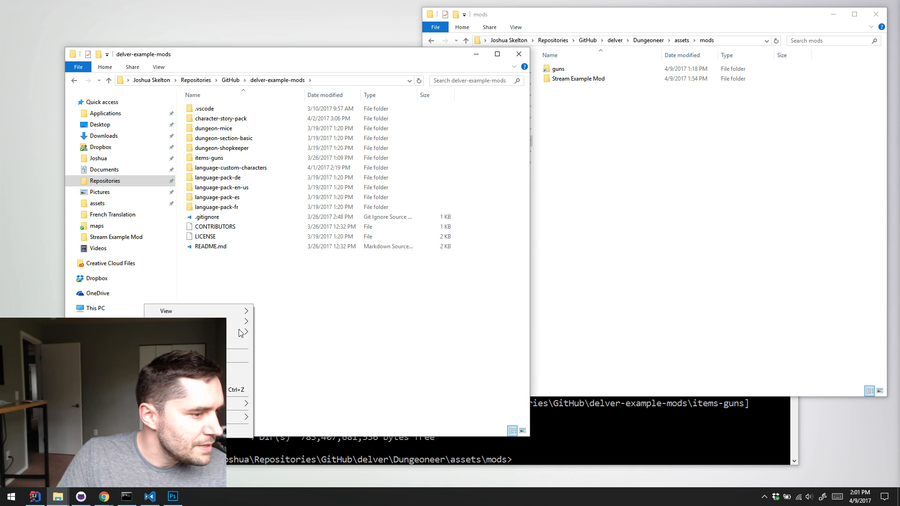
mouse_move(239, 417)
click(79, 277)
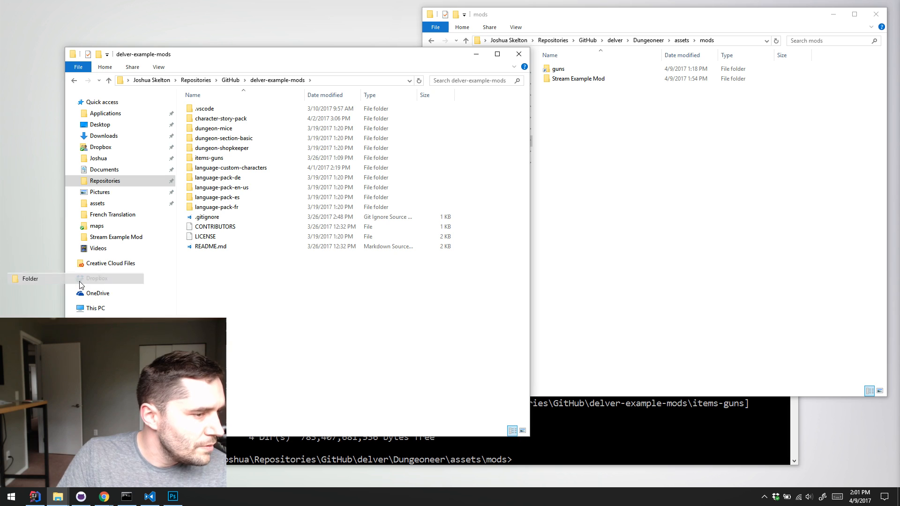
text(item-swo)
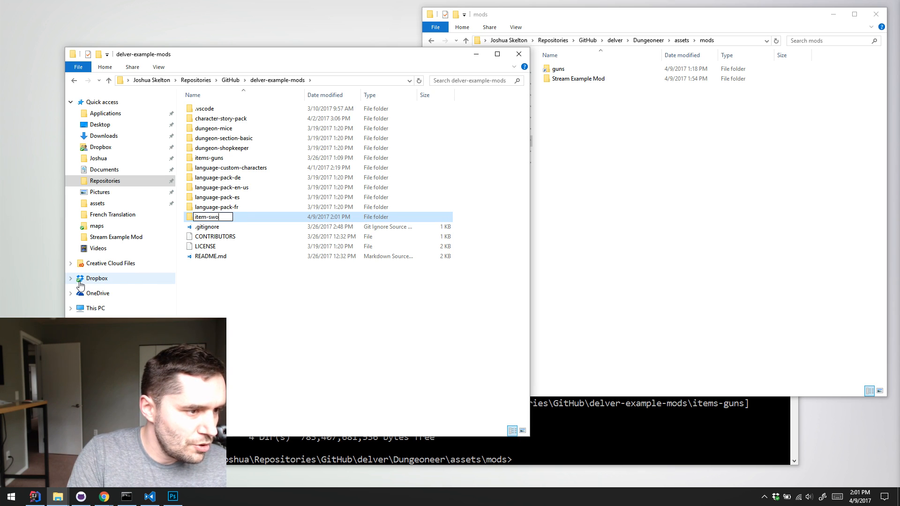
text(rdfish)
key(Return)
key(Return)
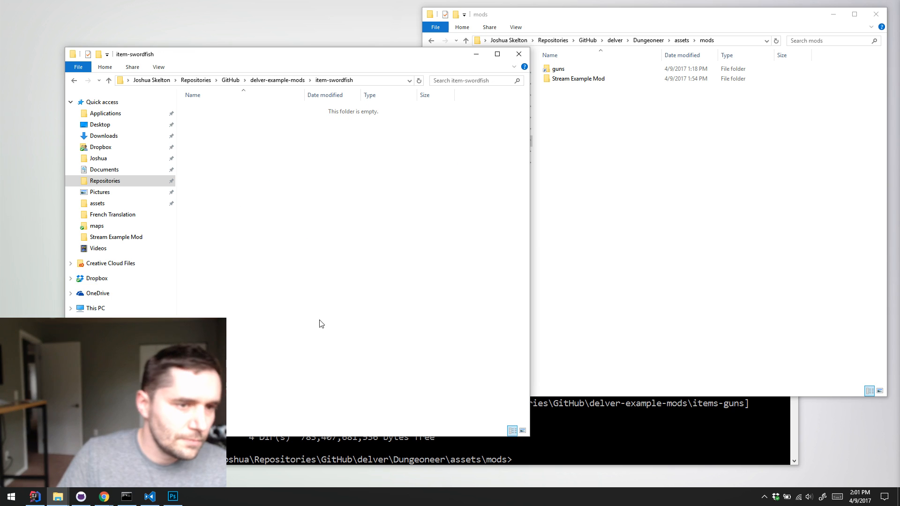
Copy the data folder and swordfish.png from Stream Example Mod into item-swordfish, and close both folder windows
click(643, 201)
double_click(601, 79)
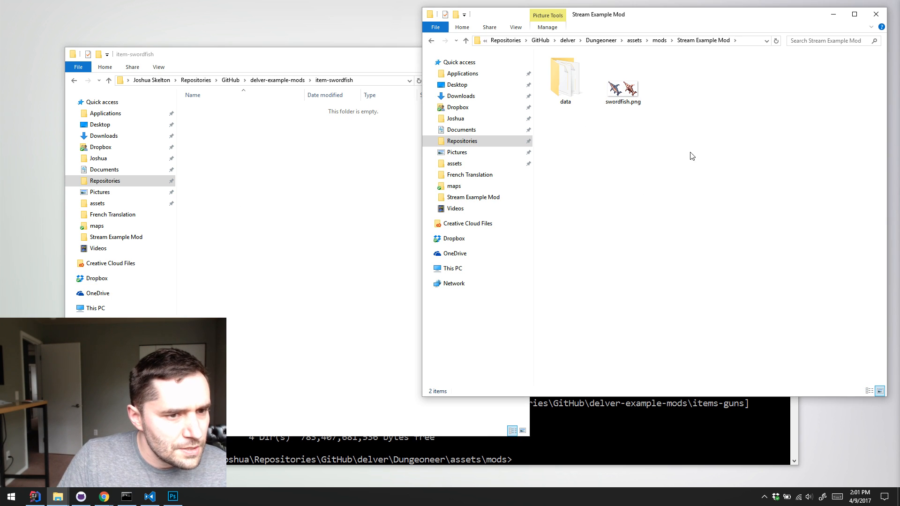
drag(709, 168, 257, 201)
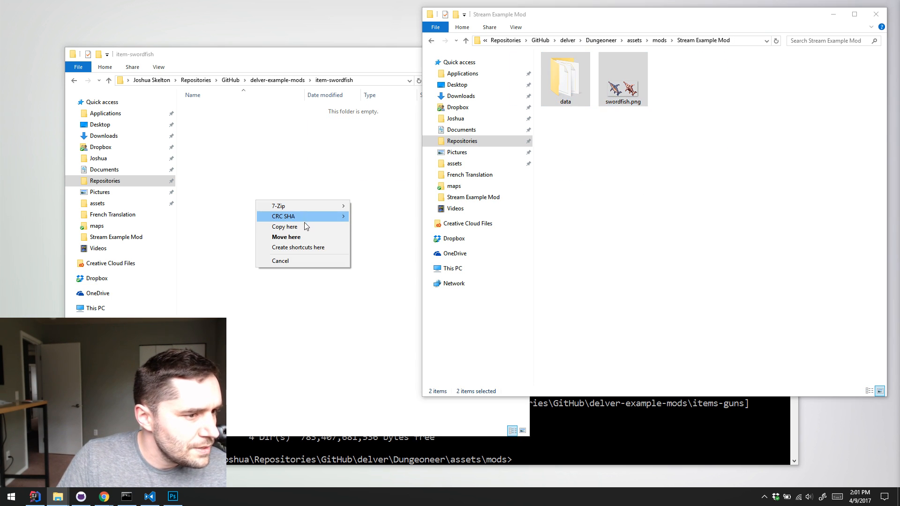
click(345, 226)
click(689, 195)
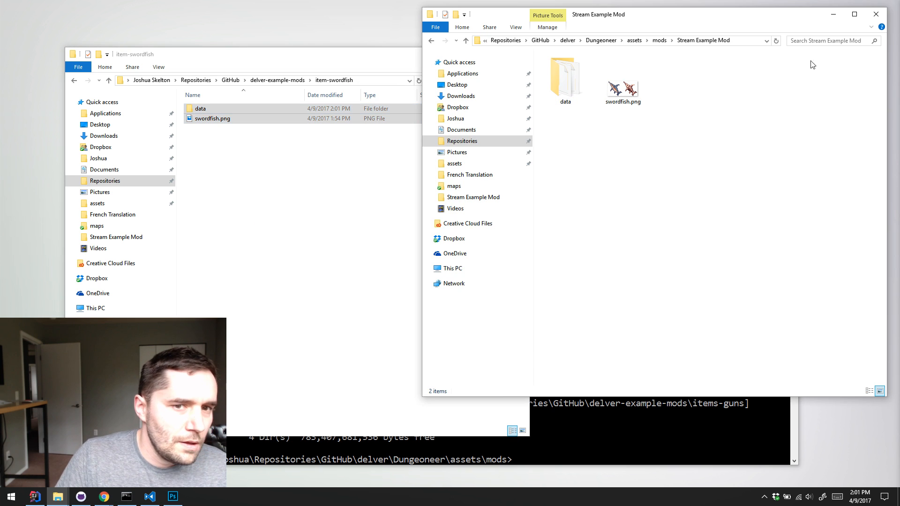
click(876, 14)
click(518, 53)
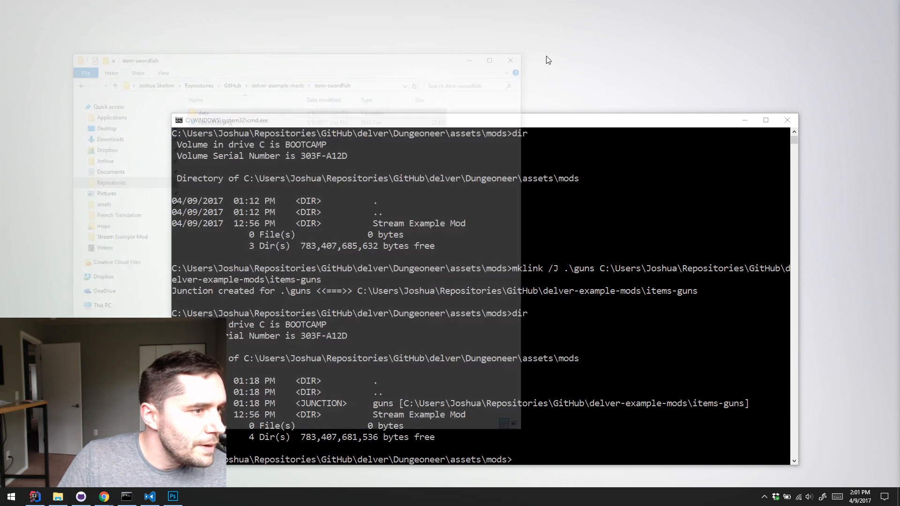
Switch to GitHub Desktop and review the uncommitted items.dat, spritesheets.dat and swordfish.png changes in delver-example-mods
click(80, 496)
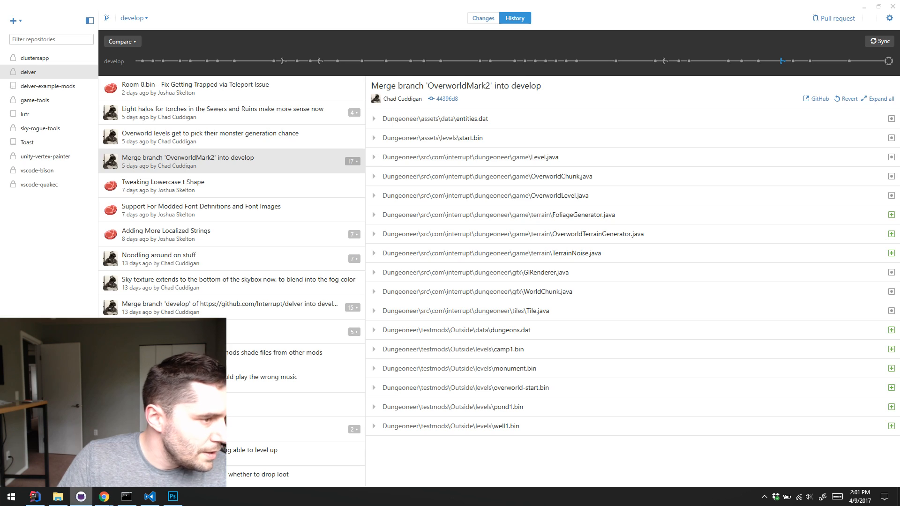
click(45, 89)
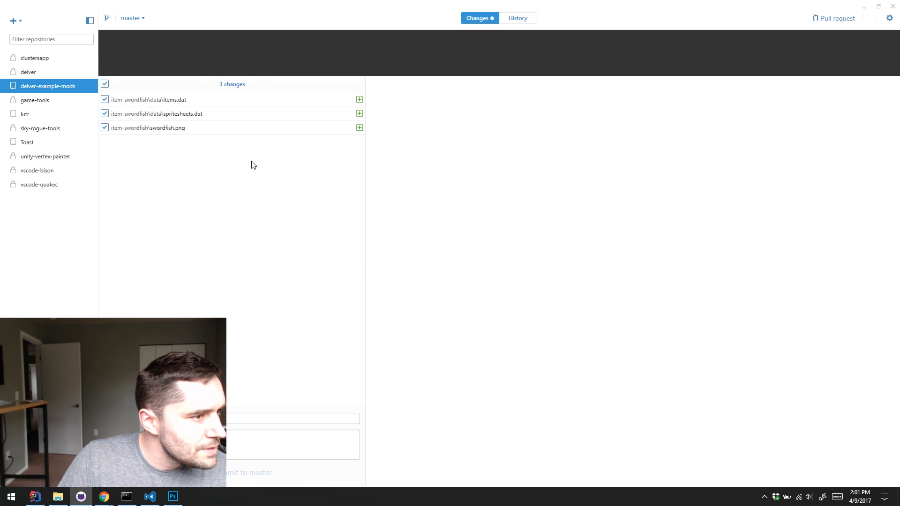
click(221, 129)
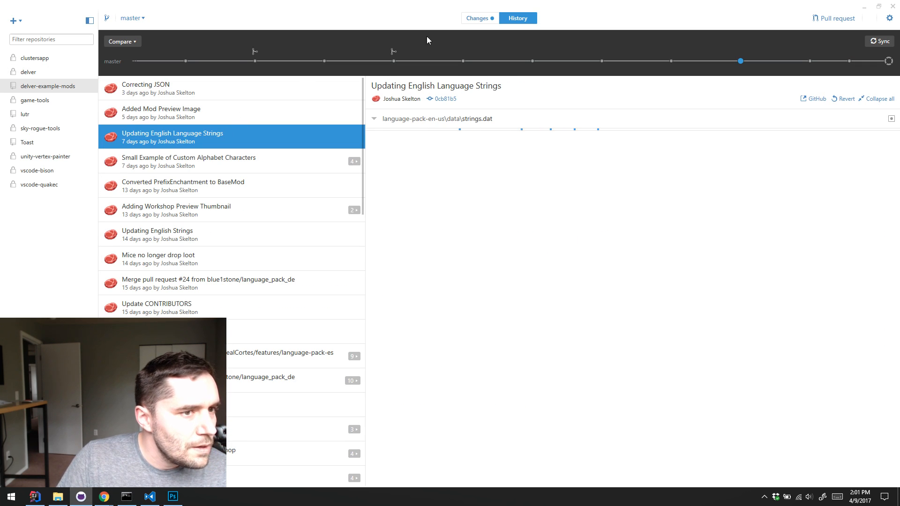
click(477, 21)
click(195, 100)
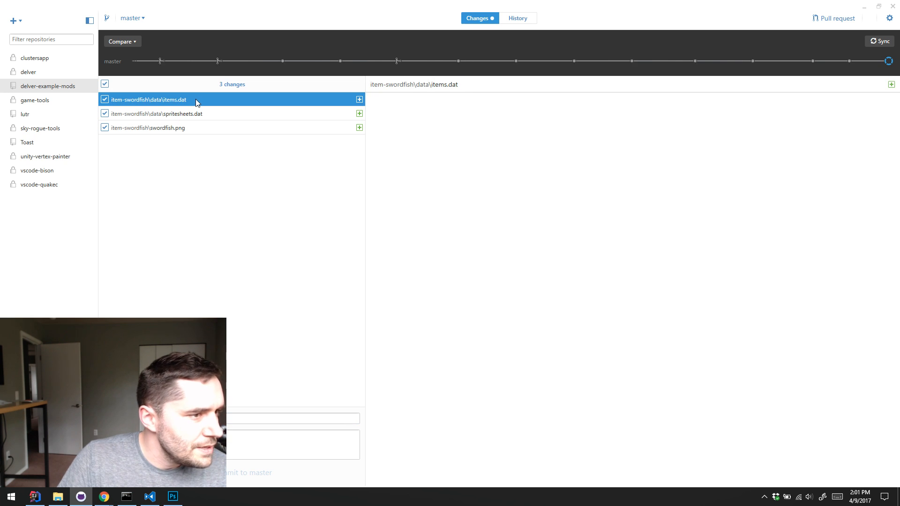
click(250, 115)
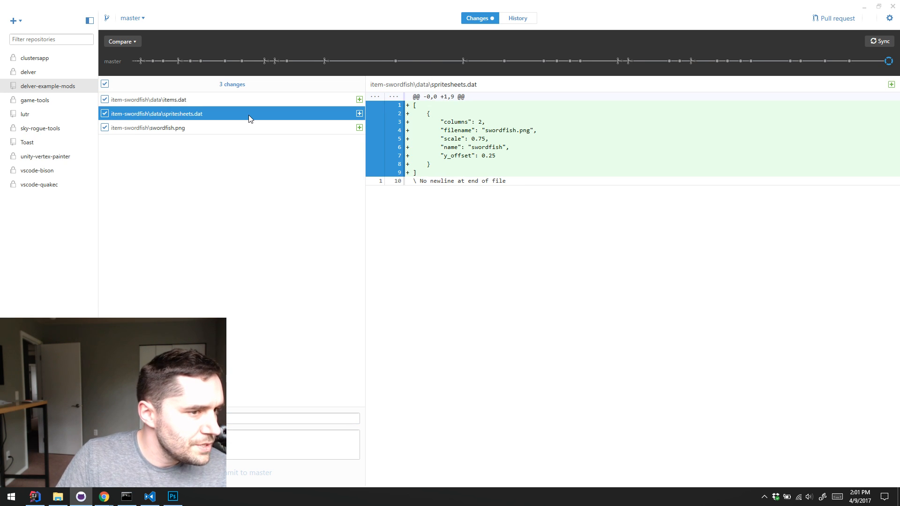
click(240, 132)
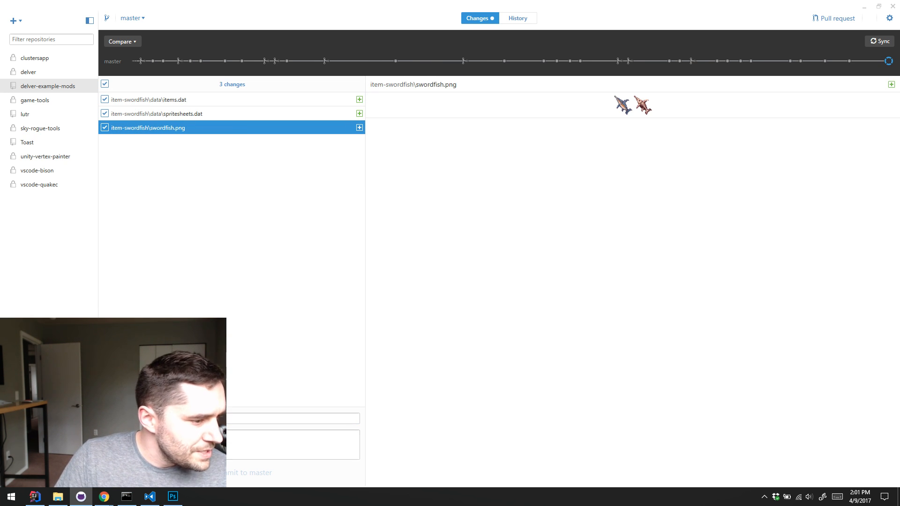
Switch to Visual Studio Code and open the item-swordfish folder from Repositories, GitHub, delver-example-mods
click(160, 502)
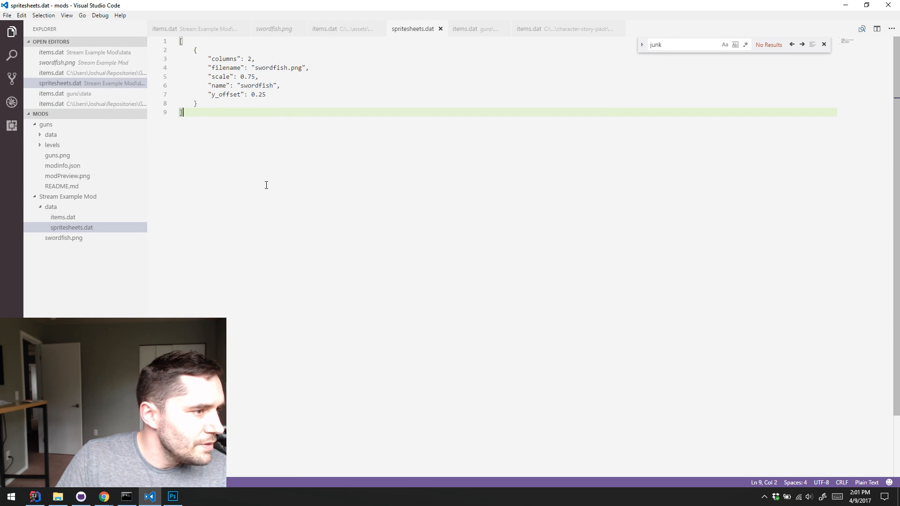
click(46, 124)
click(67, 134)
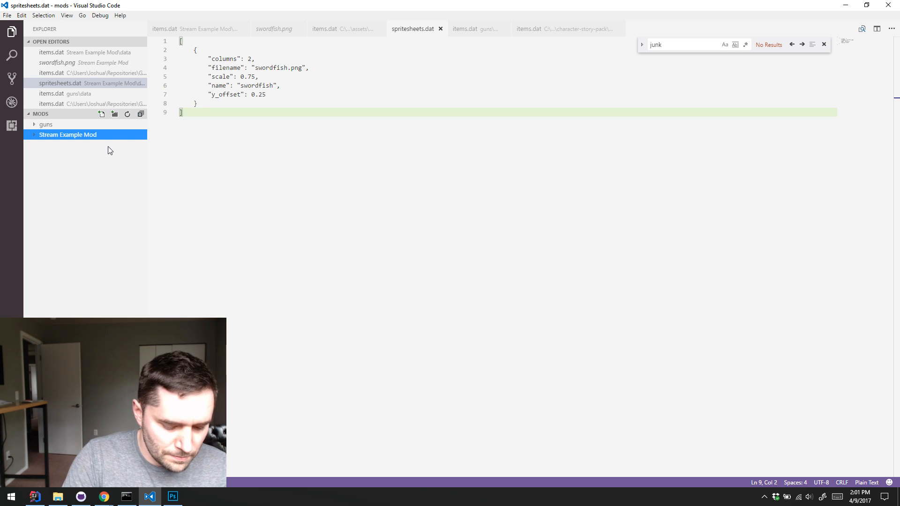
key(ctrl+k)
key(ctrl+o)
click(44, 147)
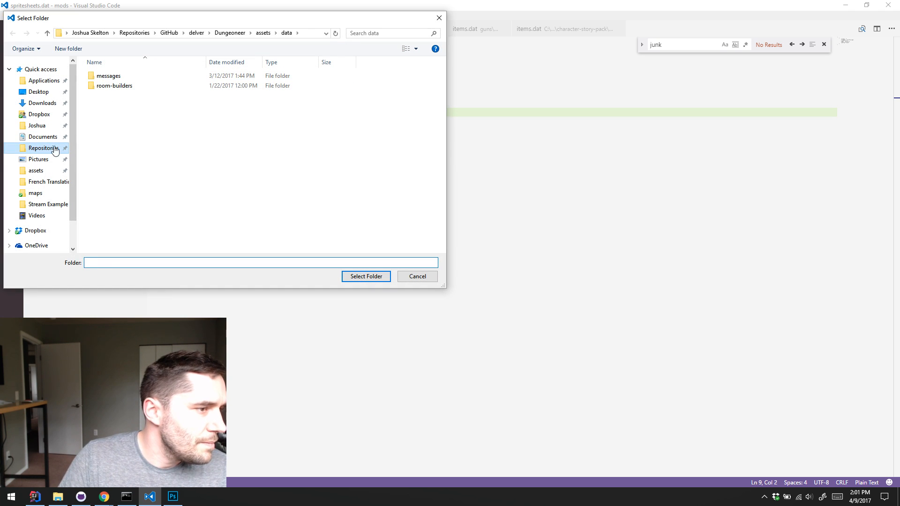
click(121, 96)
double_click(121, 96)
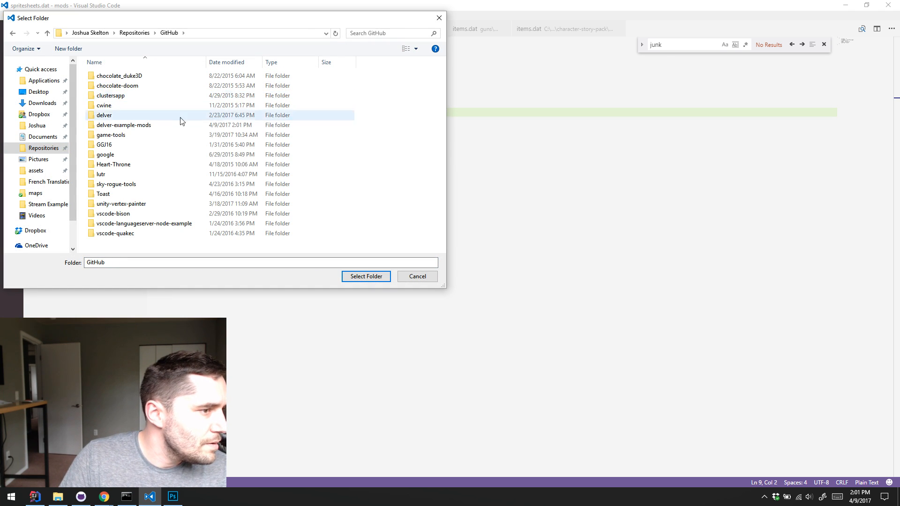
double_click(160, 125)
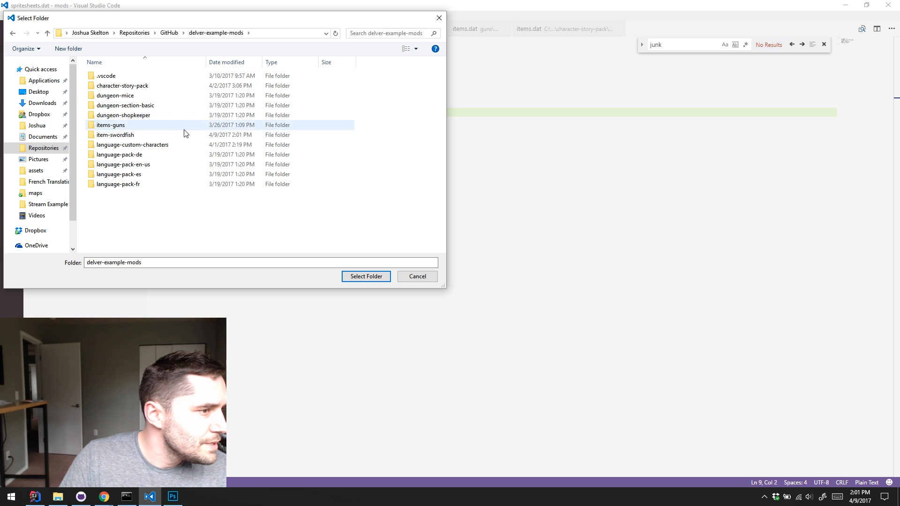
double_click(150, 135)
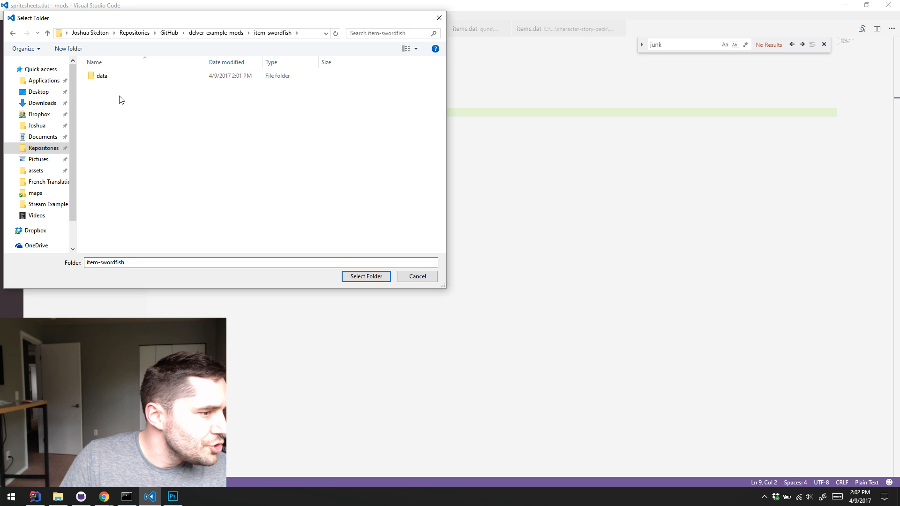
click(365, 275)
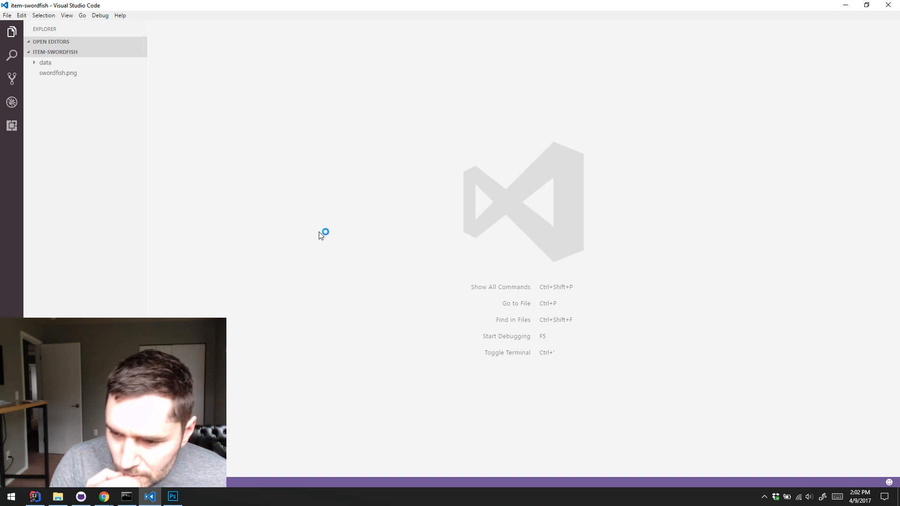
Open items.dat from the data folder, add an empty line at the end of the file and save it
click(59, 74)
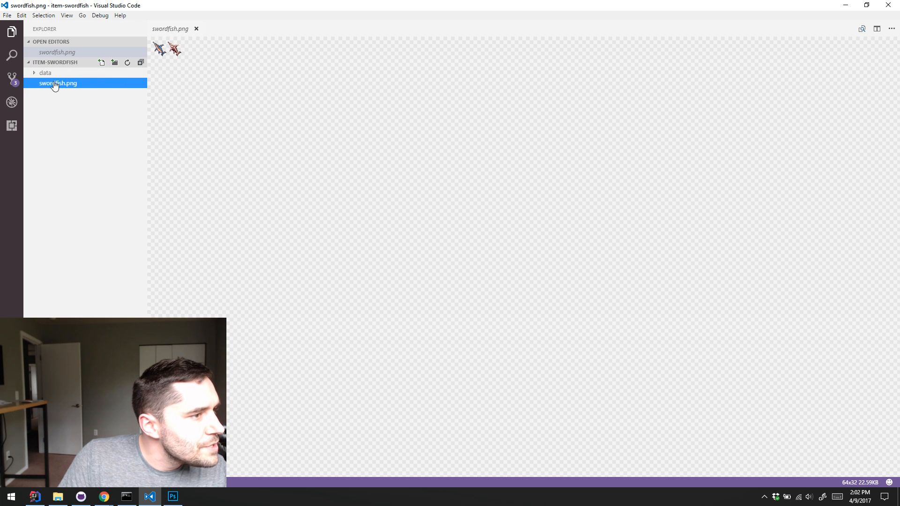
click(37, 74)
click(61, 85)
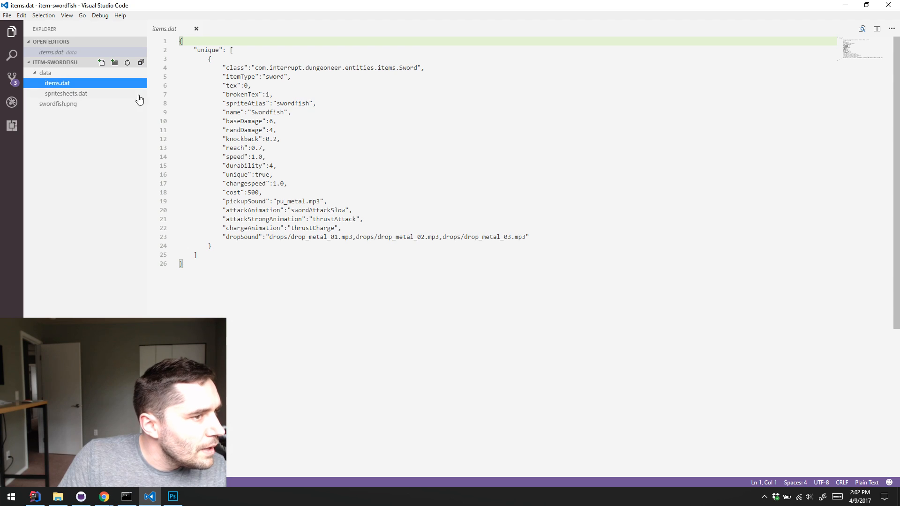
click(255, 285)
key(Return)
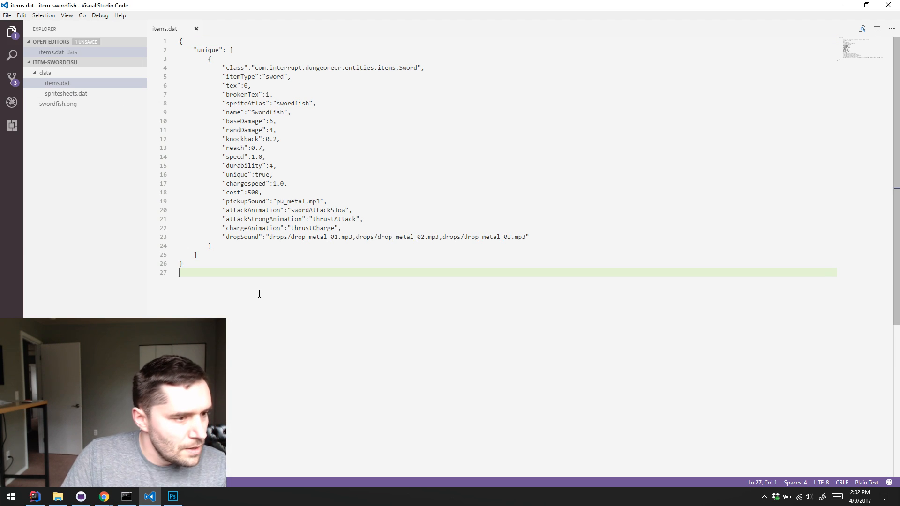
click(69, 86)
click(348, 292)
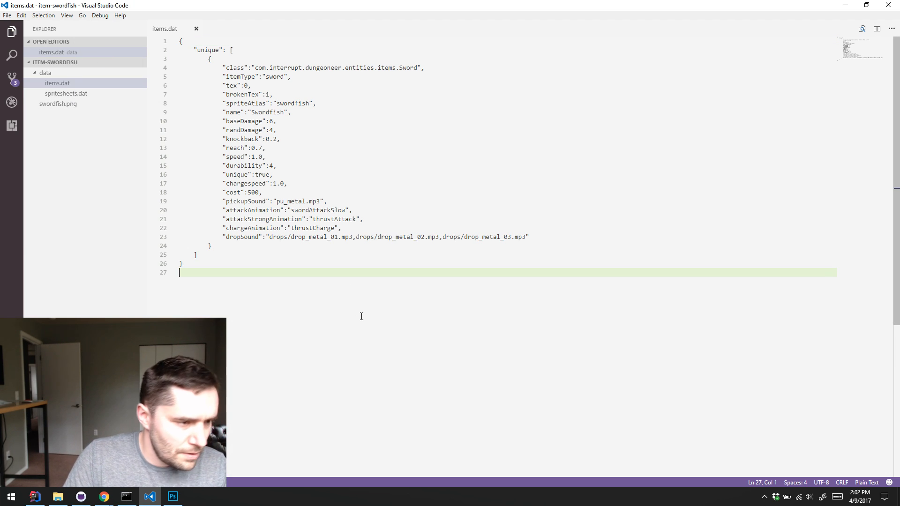
Open spritesheets.dat, add an empty line after the closing bracket and save the file
click(86, 104)
click(89, 94)
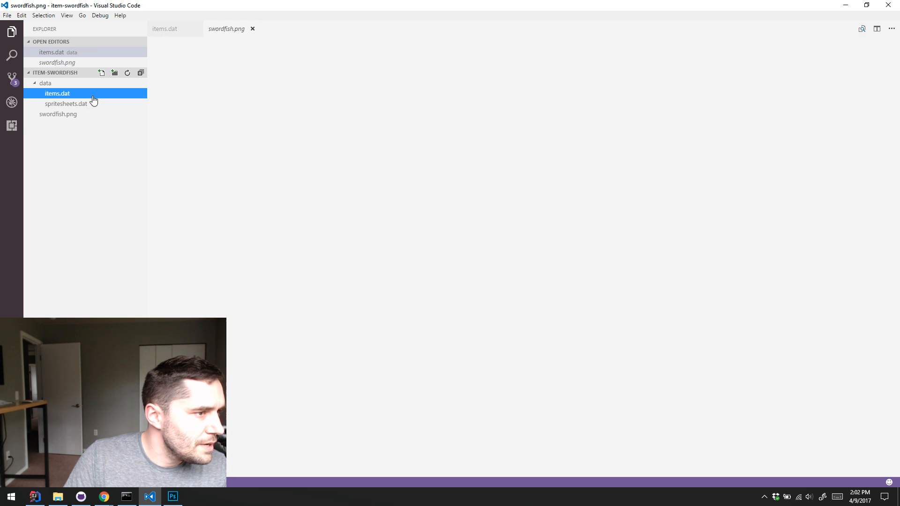
click(87, 106)
click(348, 306)
key(Return)
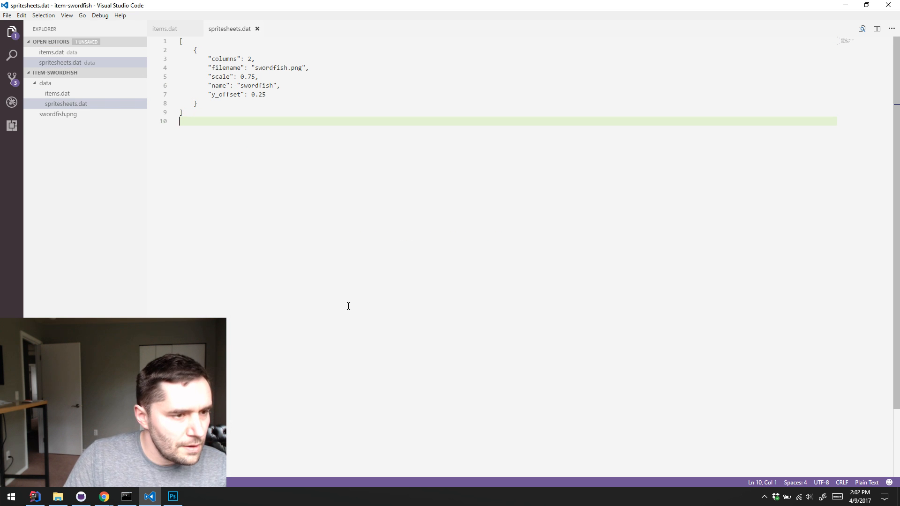
Set the language mode of both spritesheets.dat and items.dat to JSON
click(866, 482)
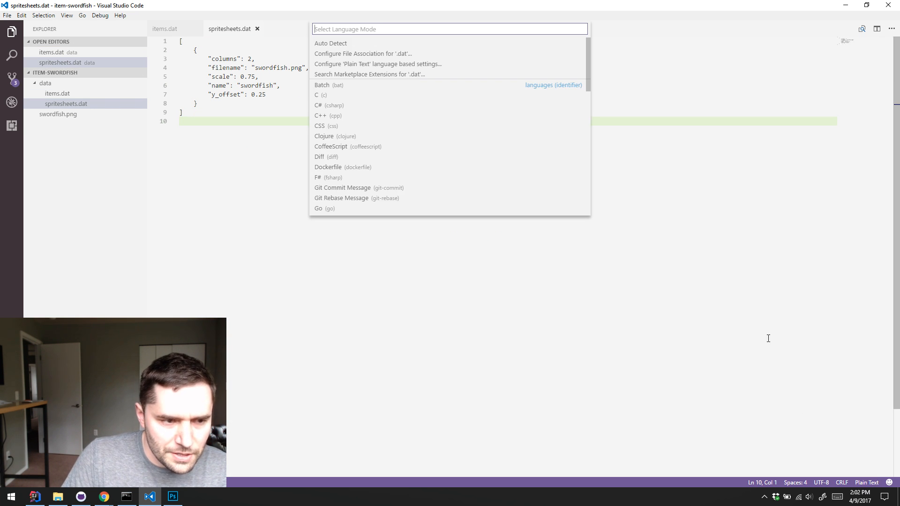
text(json)
click(340, 44)
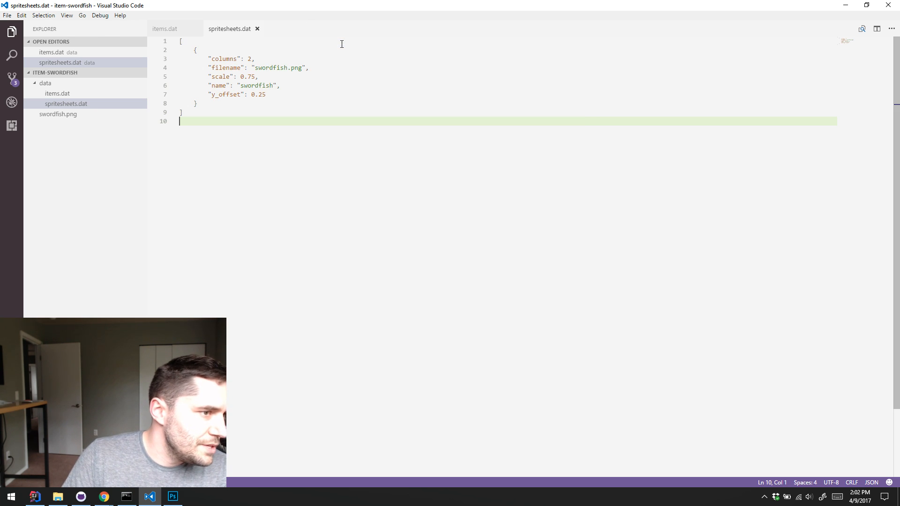
click(75, 94)
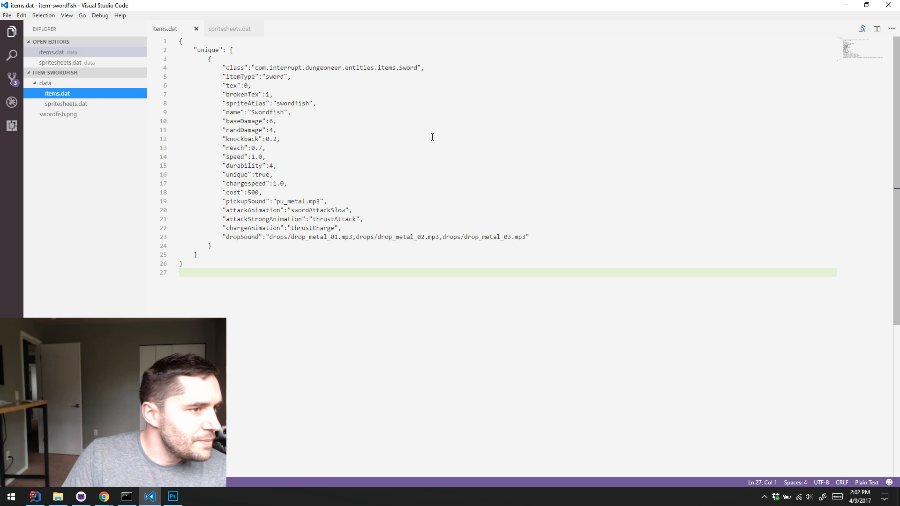
click(865, 483)
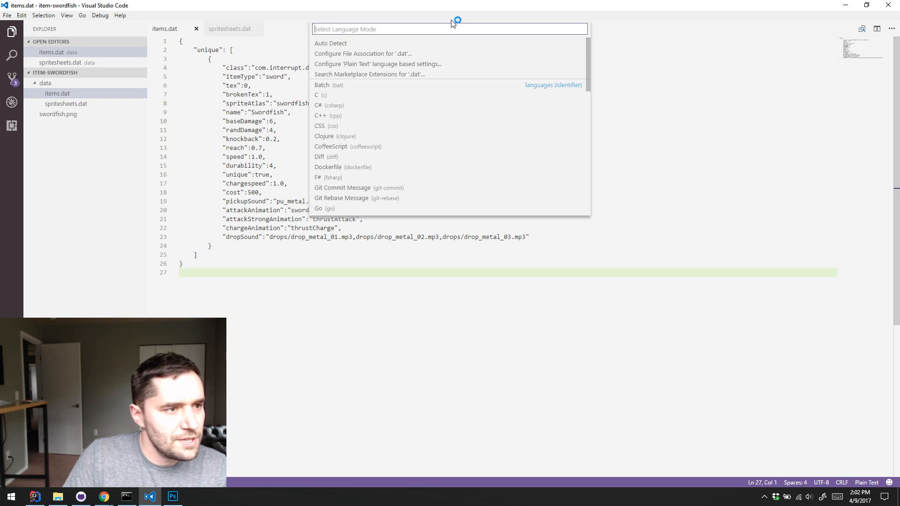
text(JSON)
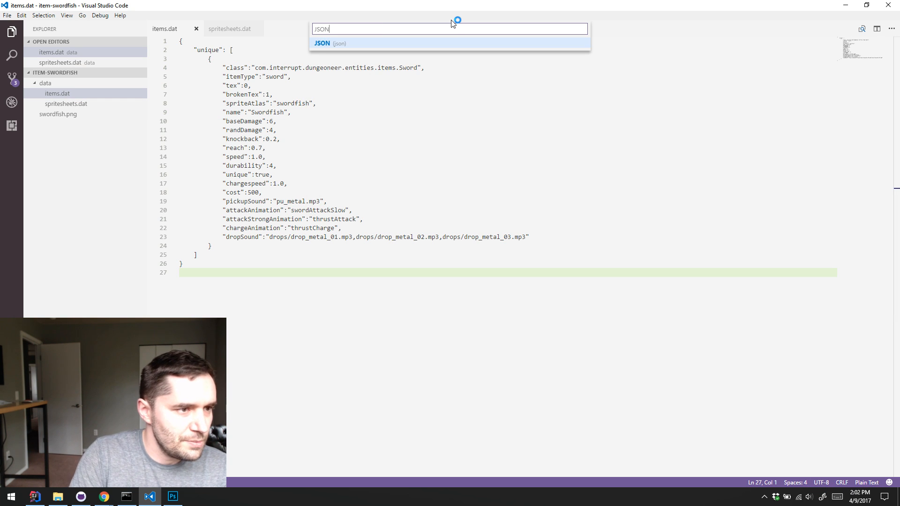
click(442, 44)
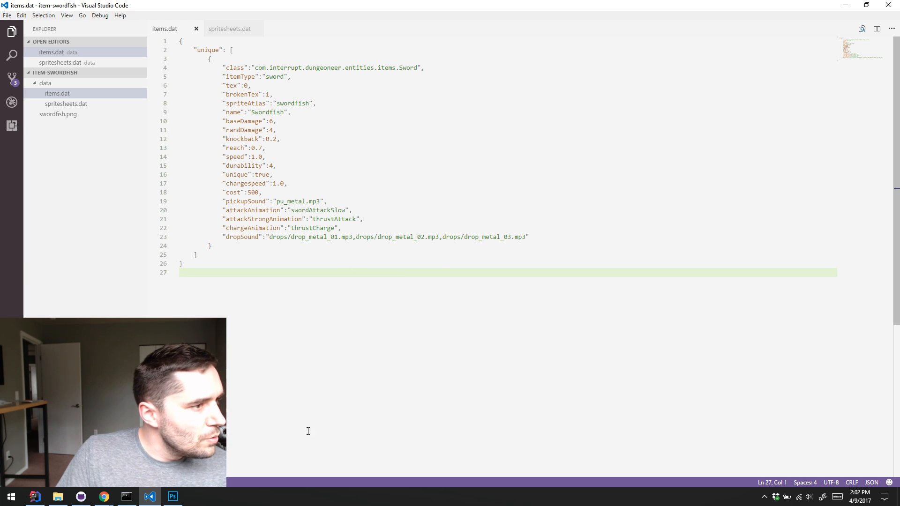
Collapse the data folder and create a file named README.md in the root of item-swordfish
click(99, 256)
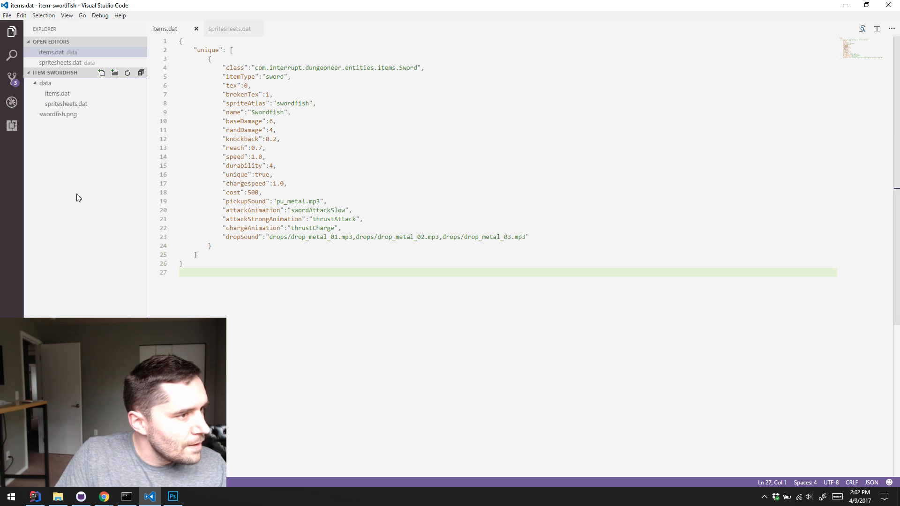
click(38, 84)
right_click(55, 103)
click(95, 117)
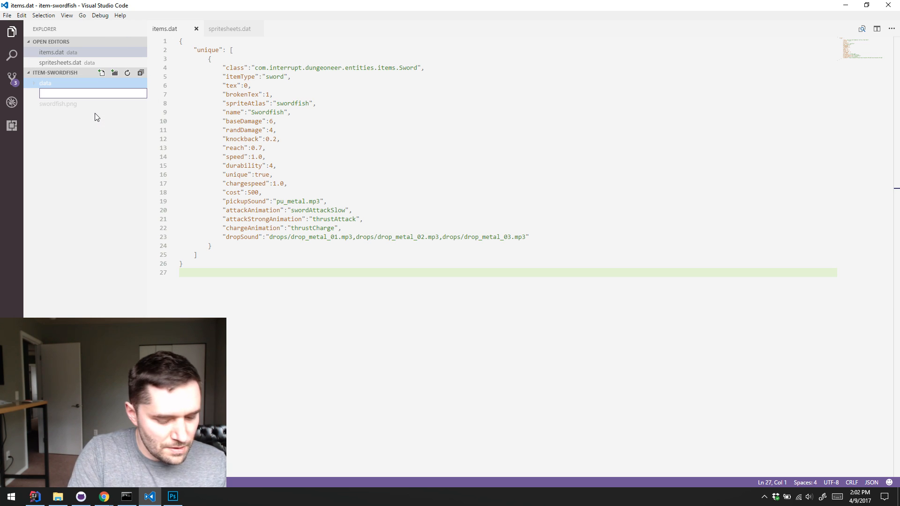
text(README.md)
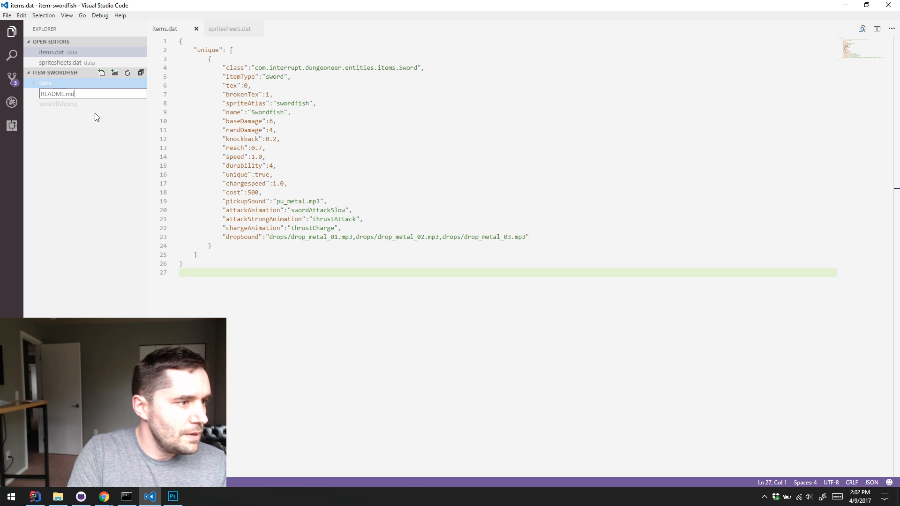
key(Return)
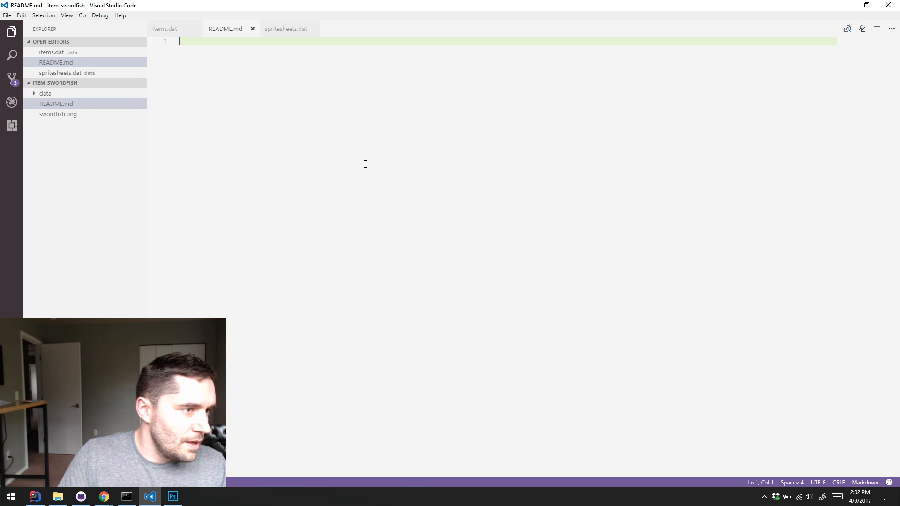
Write the heading "## Swordfish Unique Weapon" and the line "It's a swordfish, get it? ;)" in README.md, save it and preview the rendered Markdown
text(## Swordfish Unique Weapon)
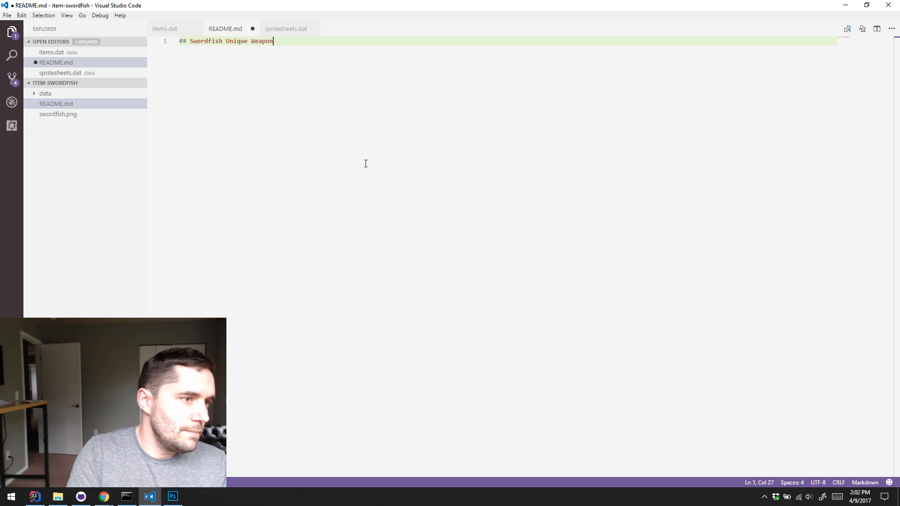
key(Return)
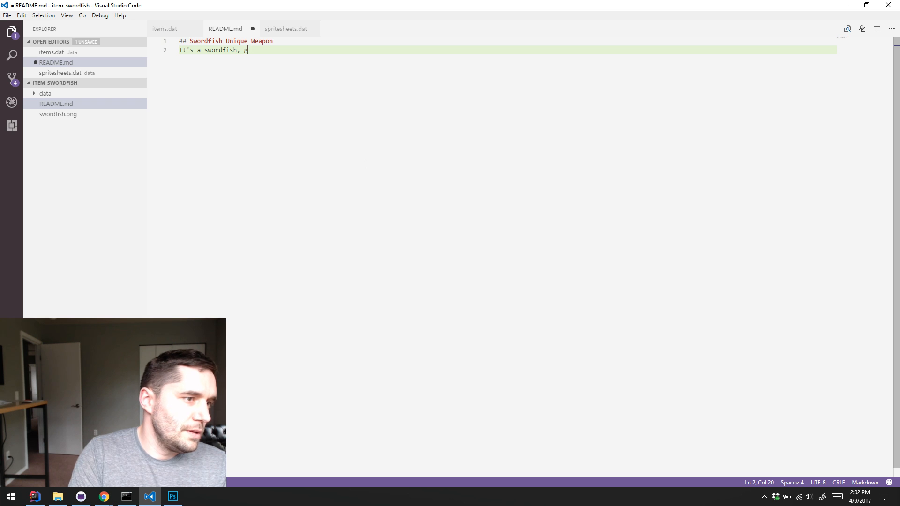
text(It's a swordfish, get it? ;))
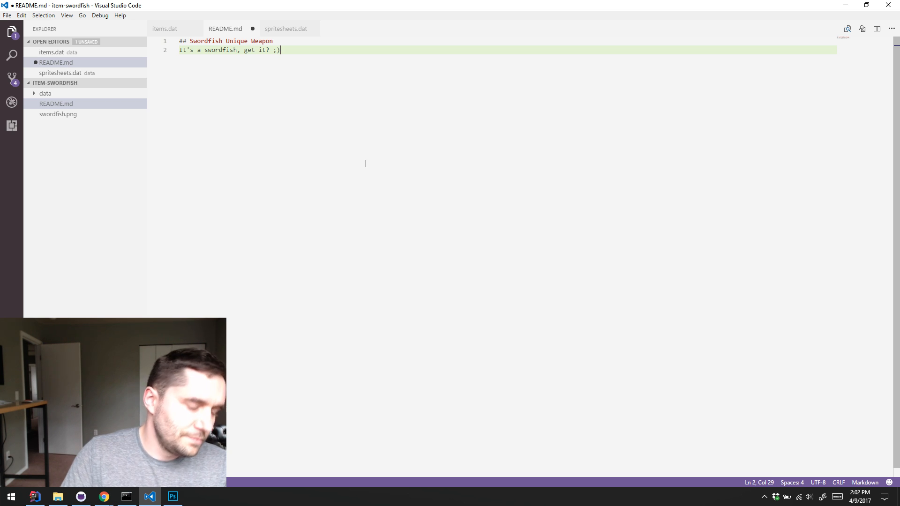
key(ctrl+s)
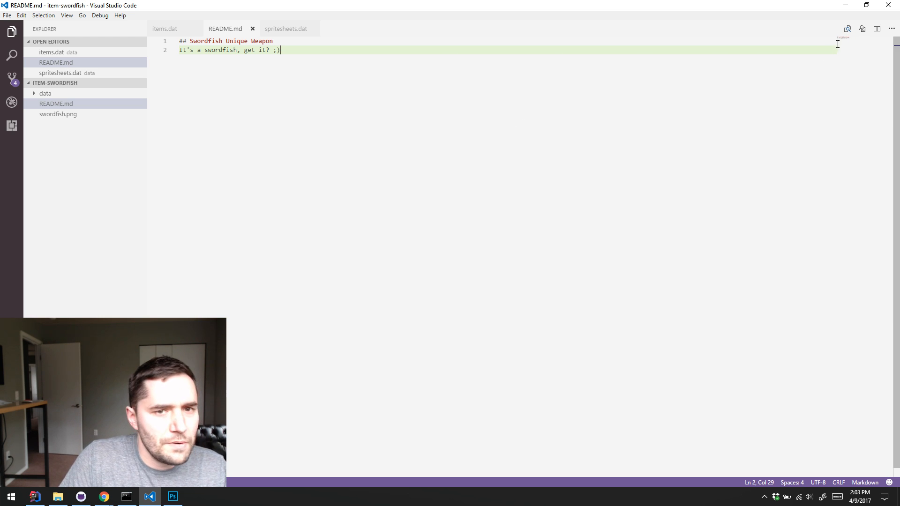
click(862, 29)
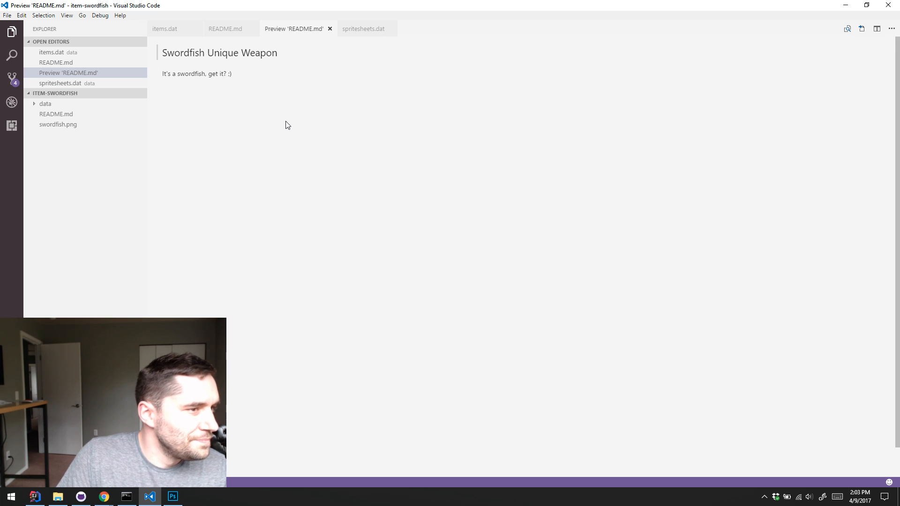
Check the README.md diff in GitHub Desktop, then return to Visual Studio Code, close the preview, add an empty line at the file's end and save
click(81, 496)
click(232, 131)
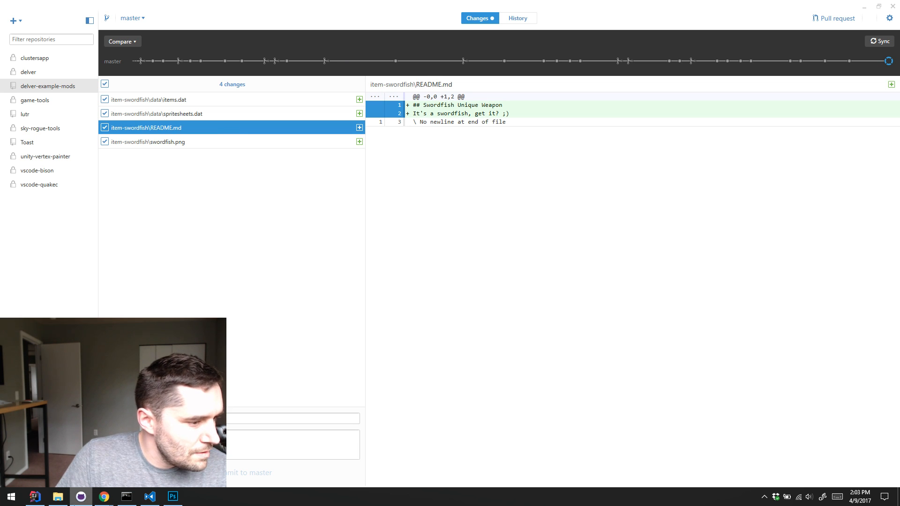
click(150, 496)
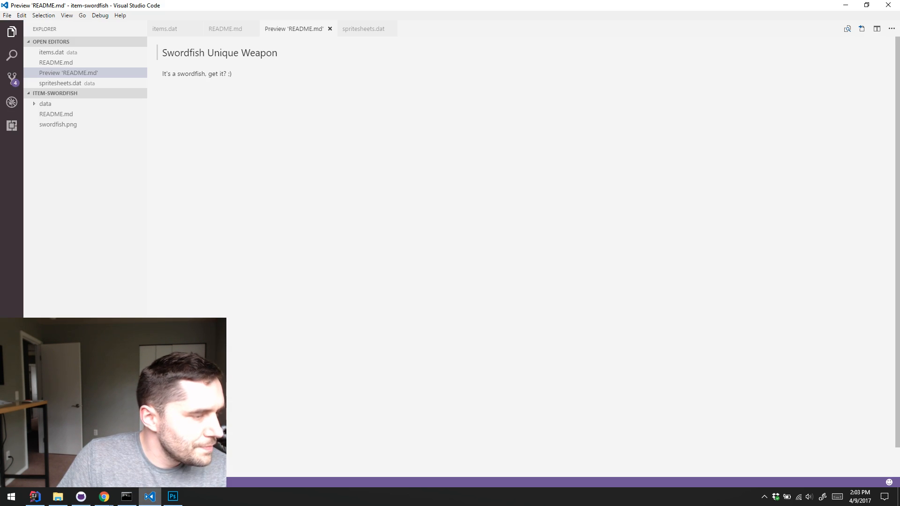
click(330, 29)
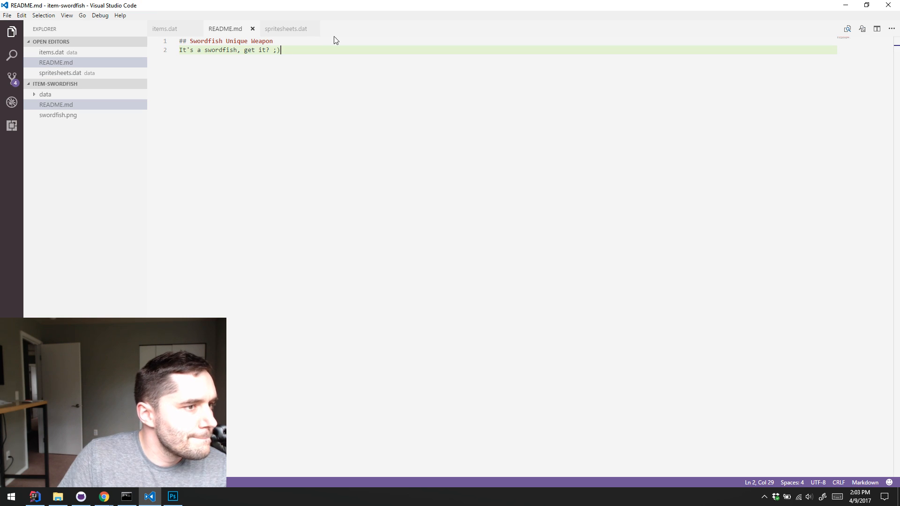
key(Return)
key(ctrl+s)
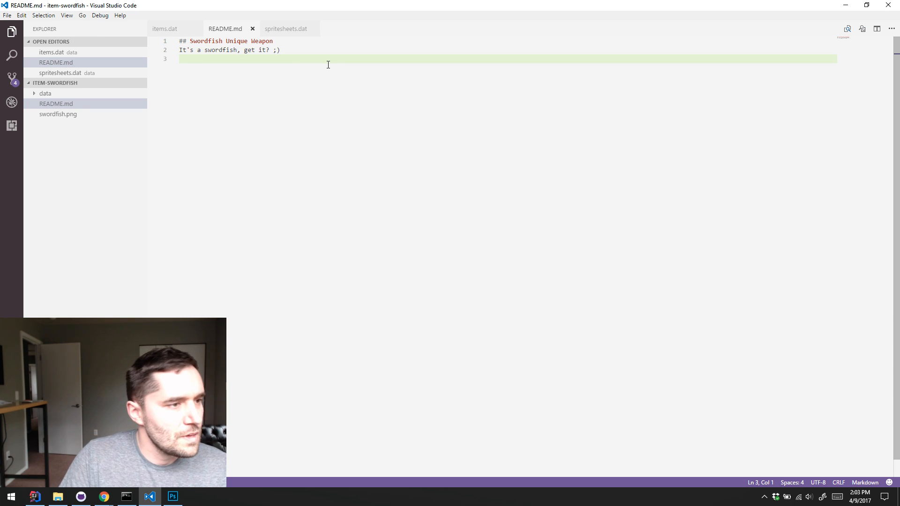
Review the items.dat diff in GitHub Desktop, commit all changes to master as "Added Swordfish Example Sword" and sync the repository
click(150, 496)
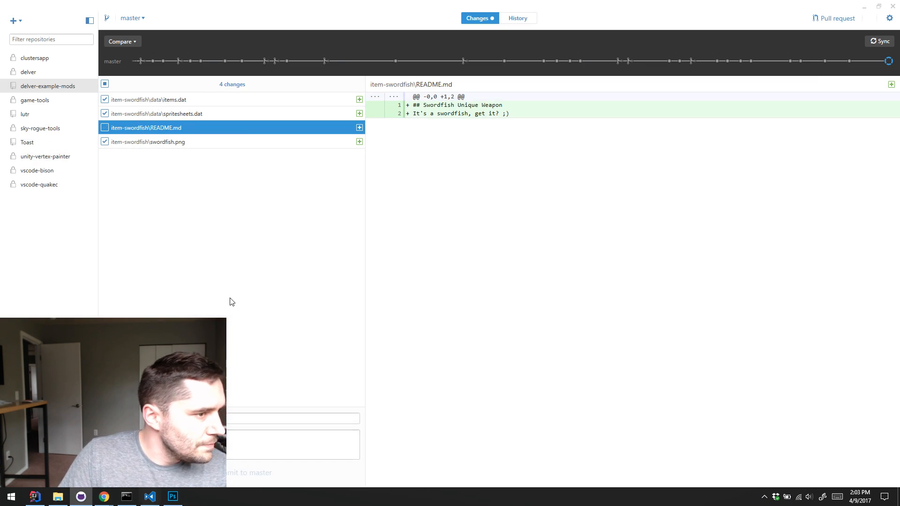
click(150, 99)
click(206, 419)
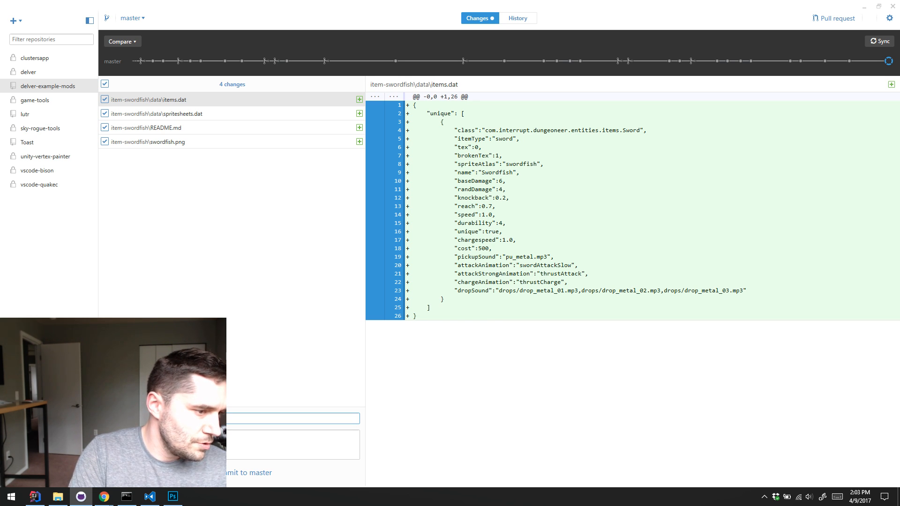
click(229, 473)
click(878, 42)
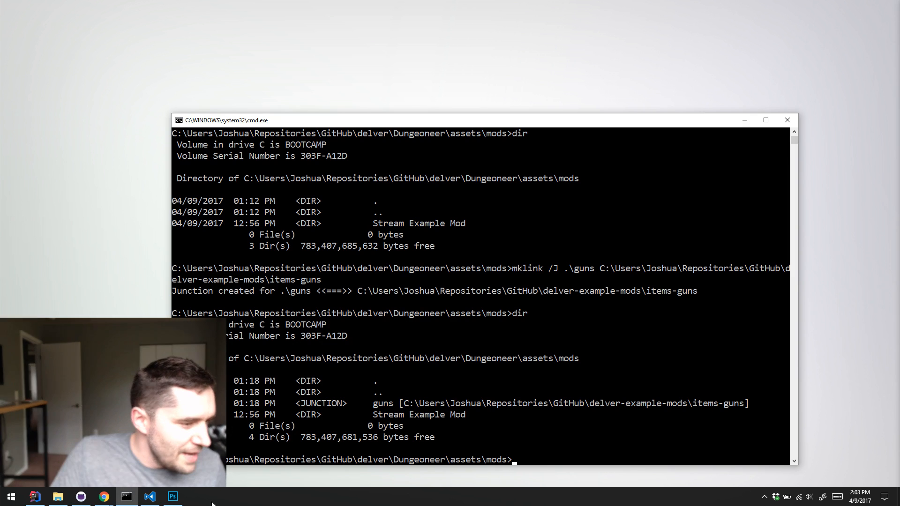
click(34, 497)
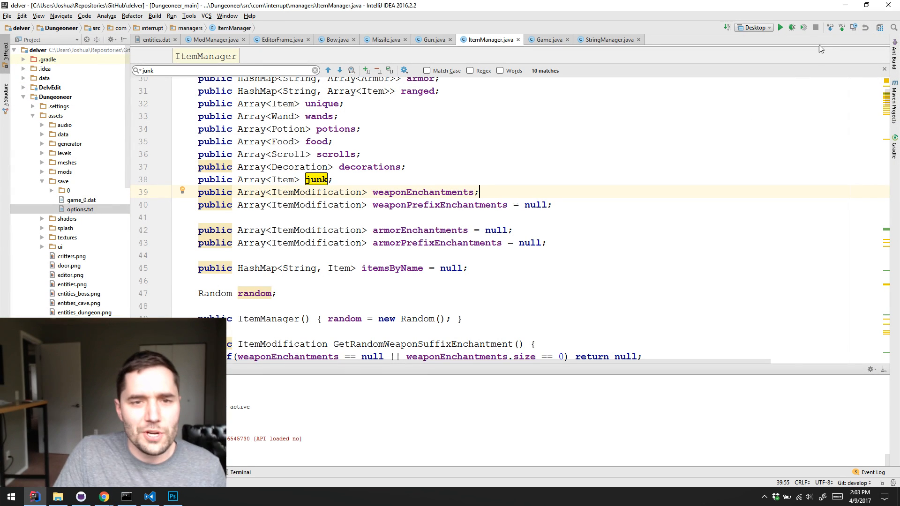
click(845, 5)
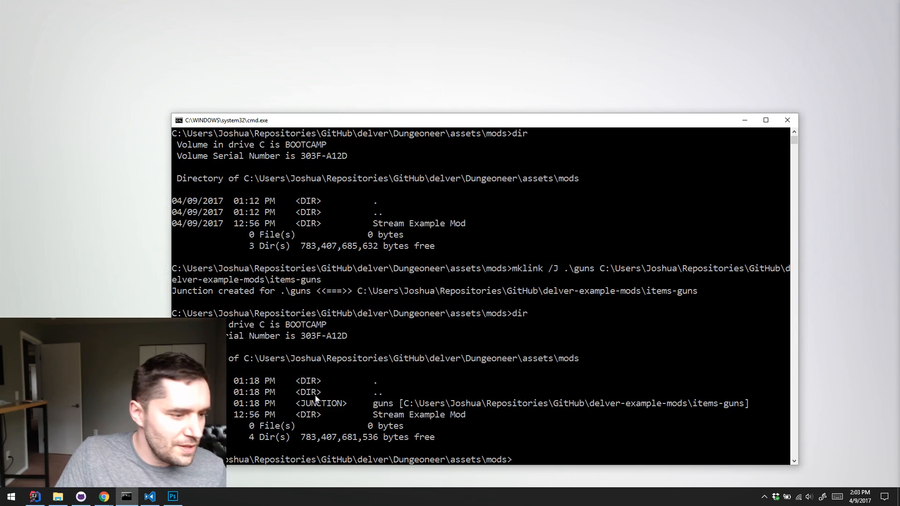
Switch to Chrome and view the item-swordfish folder with its README in the delver-example-mods repository on GitHub
click(104, 498)
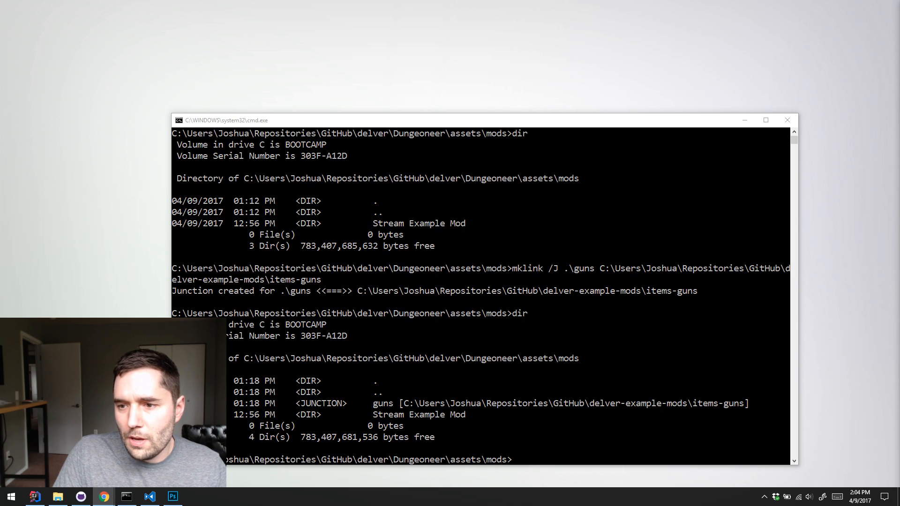
key(alt+Tab)
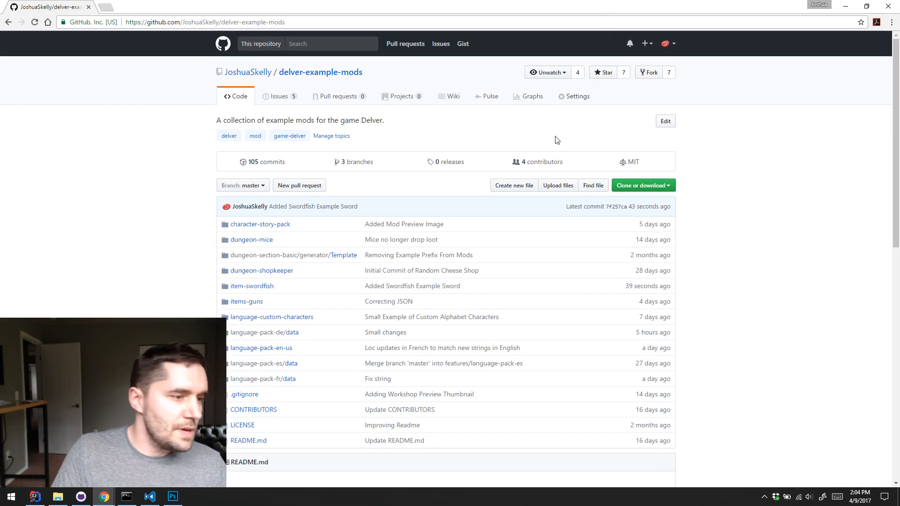
scroll(224, 212, down, 5)
scroll(241, 128, up, 2)
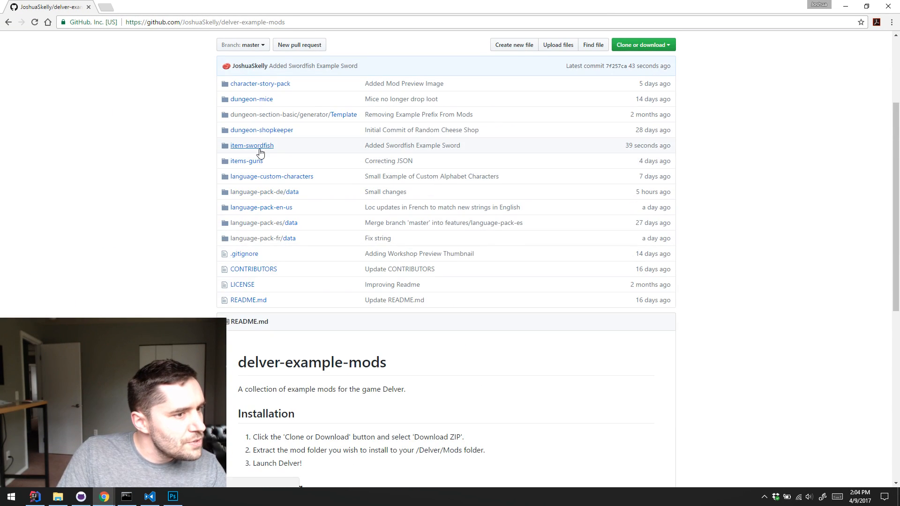
click(242, 147)
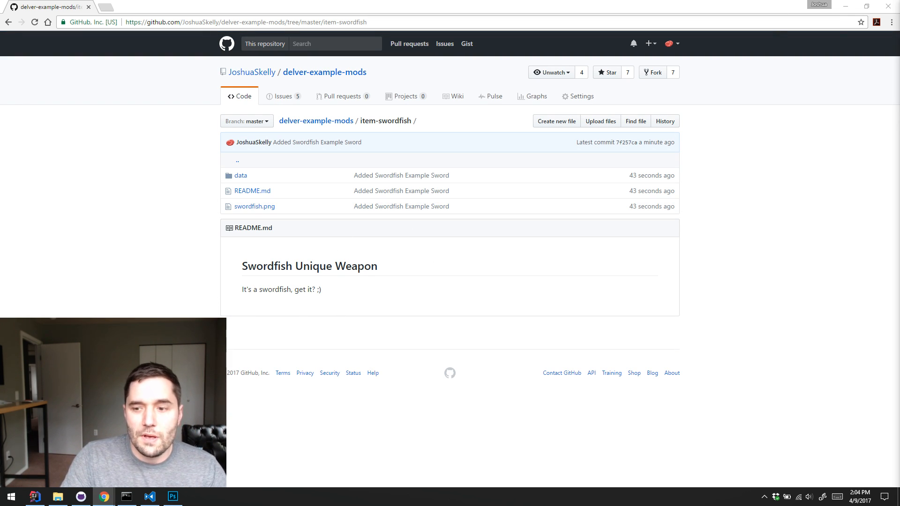
click(448, 285)
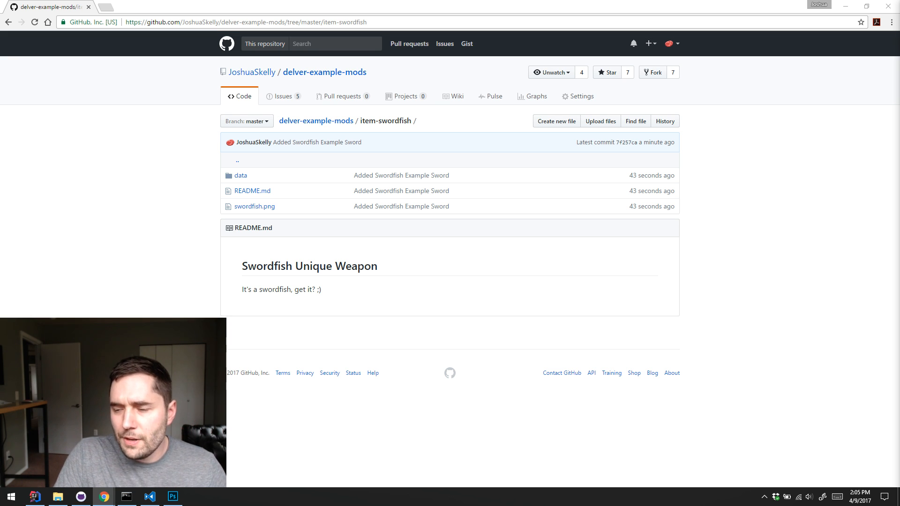
Minimize the browser, switch to IntelliJ IDEA and open section.dat from the Dungeon folder under assets/generator
click(845, 6)
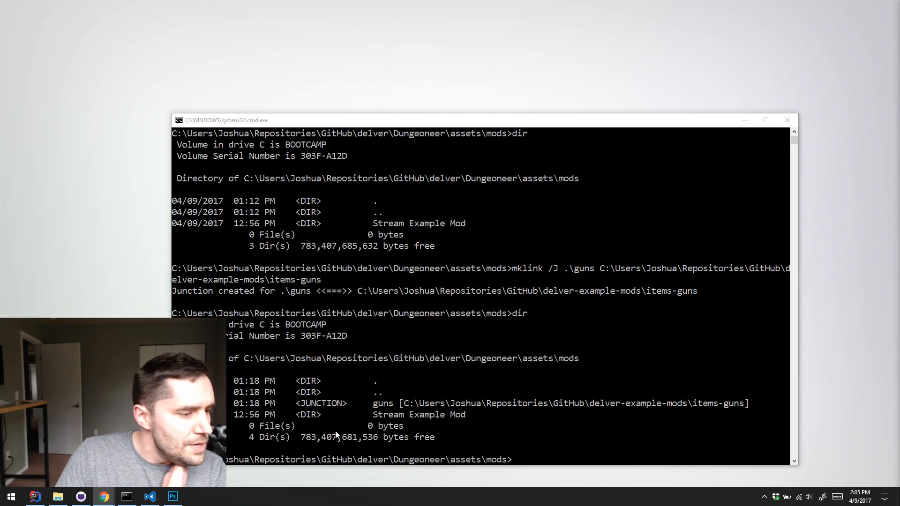
click(34, 496)
click(42, 184)
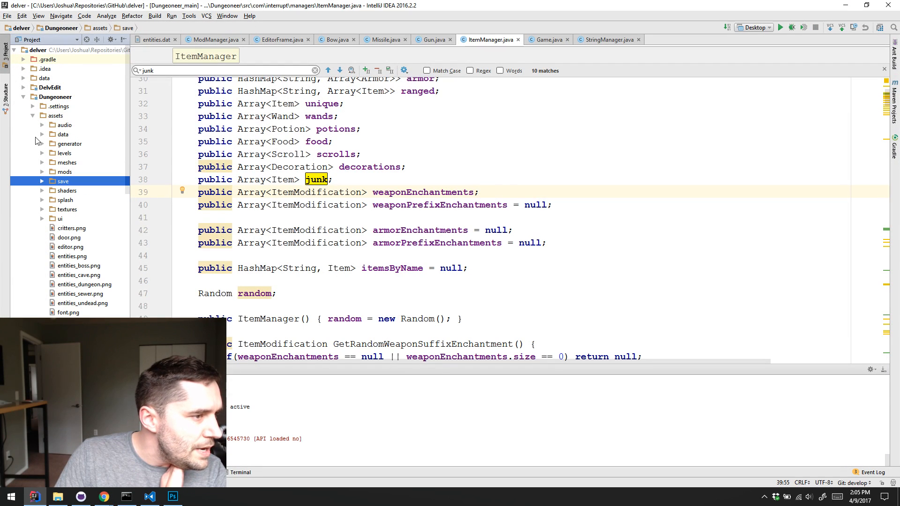
click(39, 145)
click(42, 145)
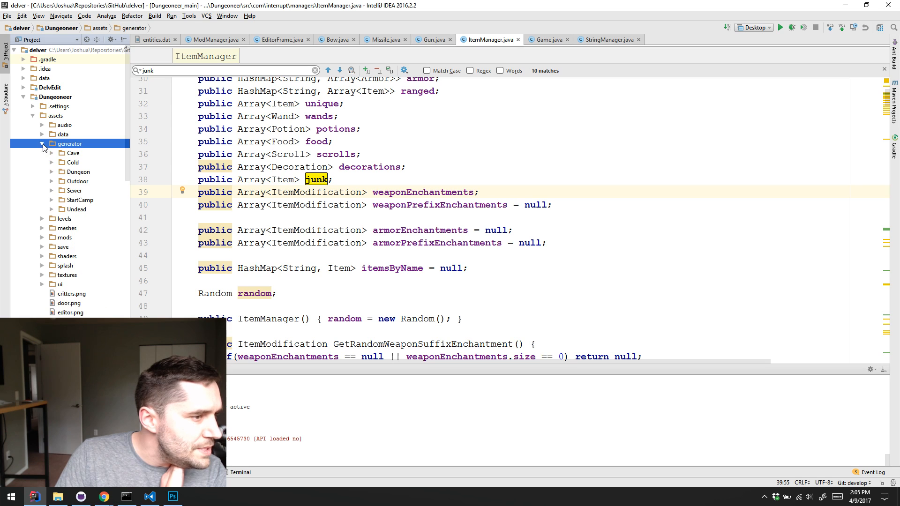
click(52, 172)
click(89, 257)
double_click(89, 256)
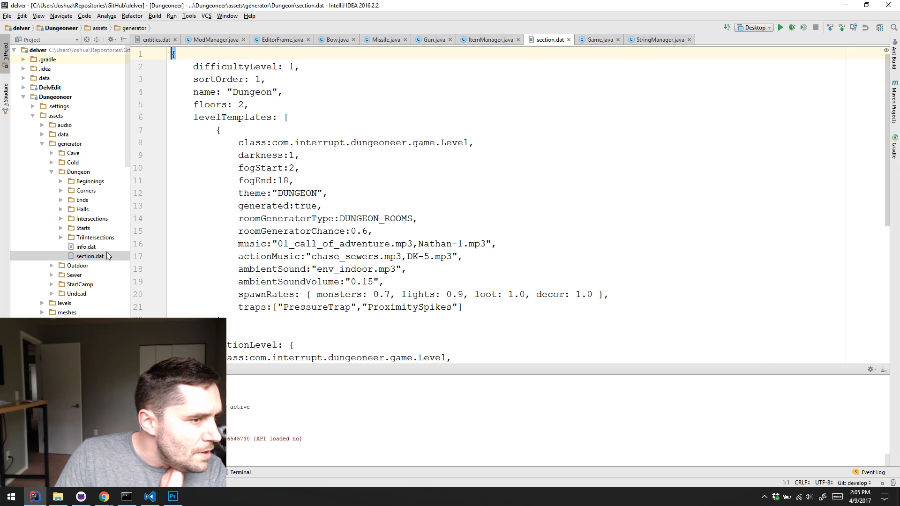
Collapse the Dungeon folder and open section.dat from the Sewer folder under generator
click(52, 172)
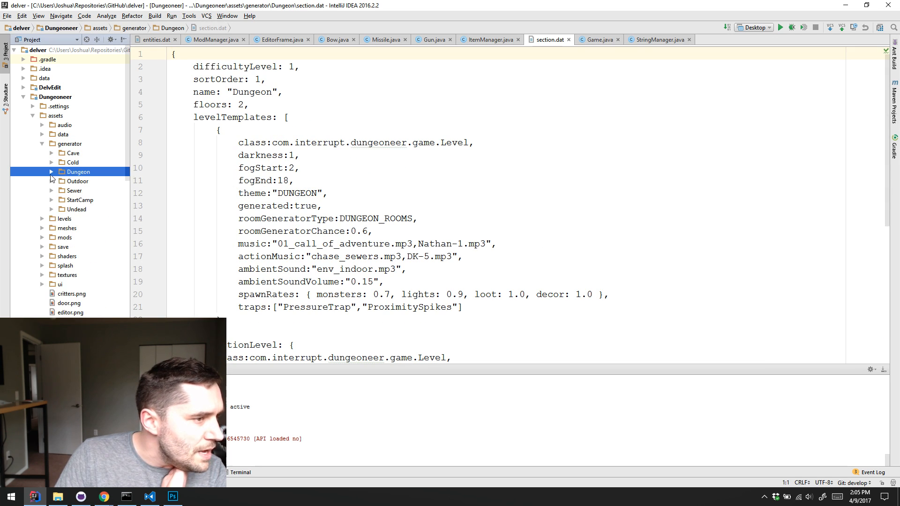
click(42, 144)
click(42, 145)
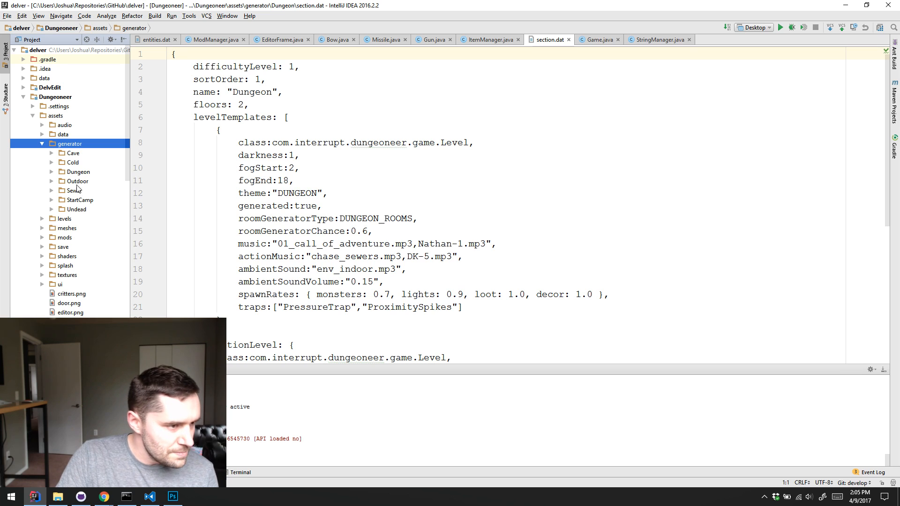
click(51, 191)
click(83, 265)
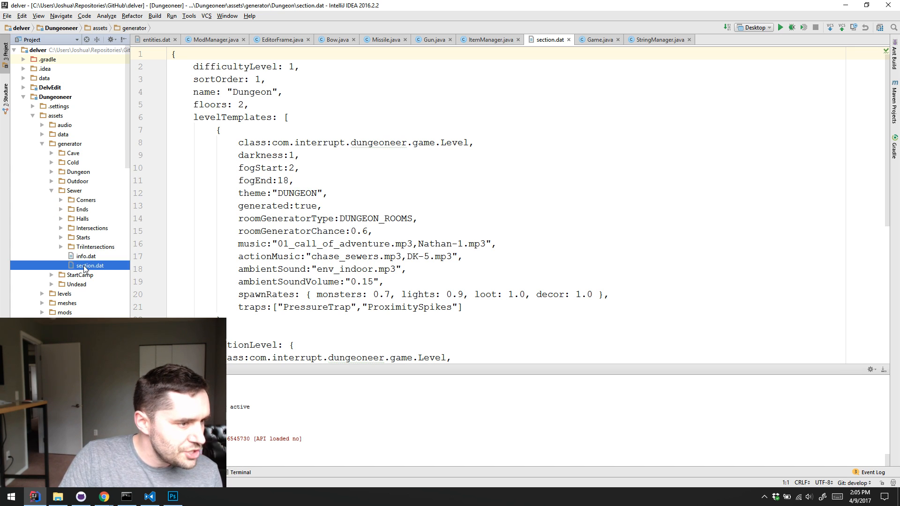
double_click(84, 265)
Examine the fogStart, fogEnd and fogColor settings in the Sewer level template, highlighting those three lines and reading the remaining template entries
click(265, 169)
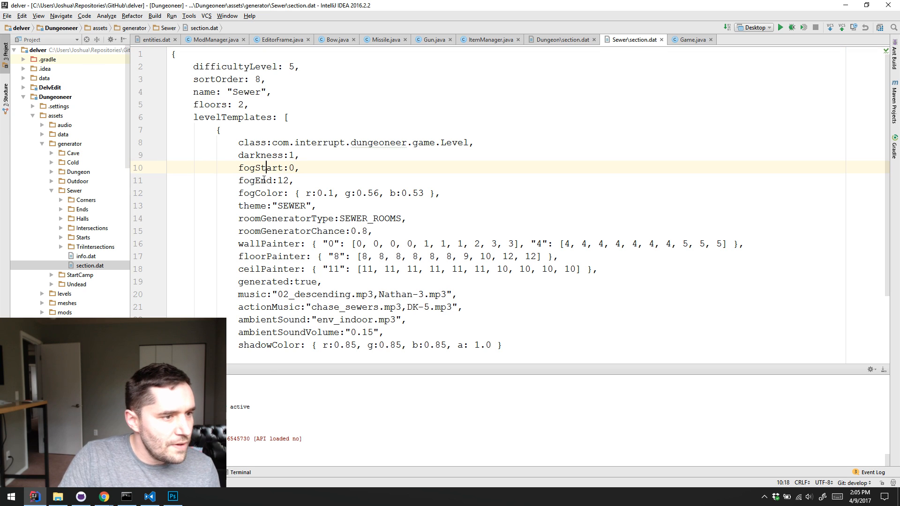
click(266, 180)
click(265, 168)
click(262, 181)
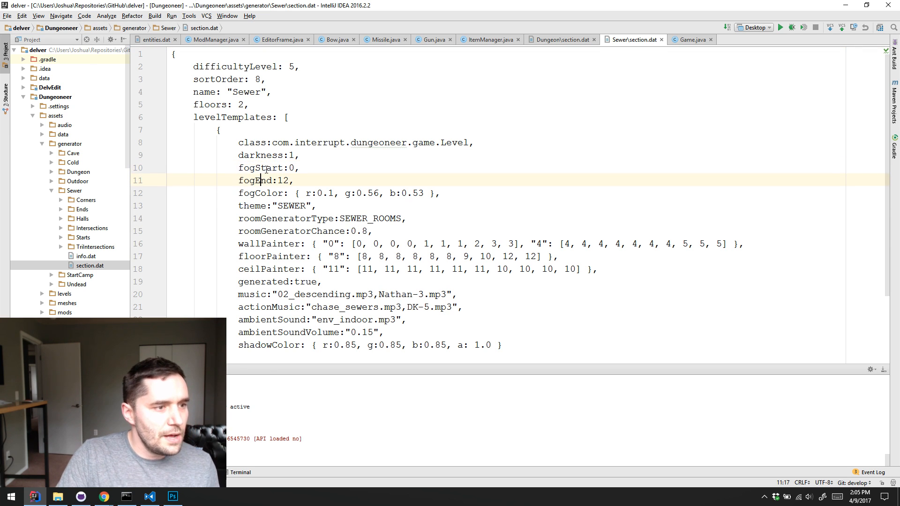
click(266, 168)
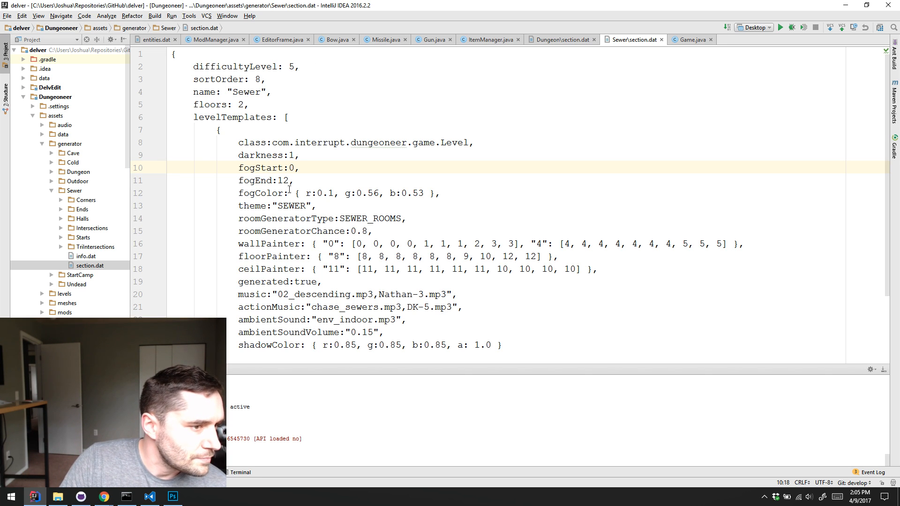
drag(256, 193, 169, 168)
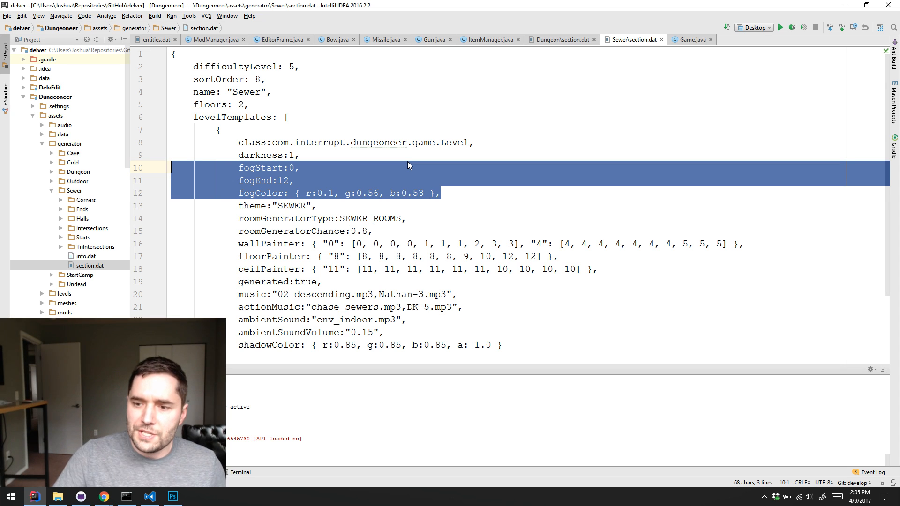
scroll(254, 182, down, 1)
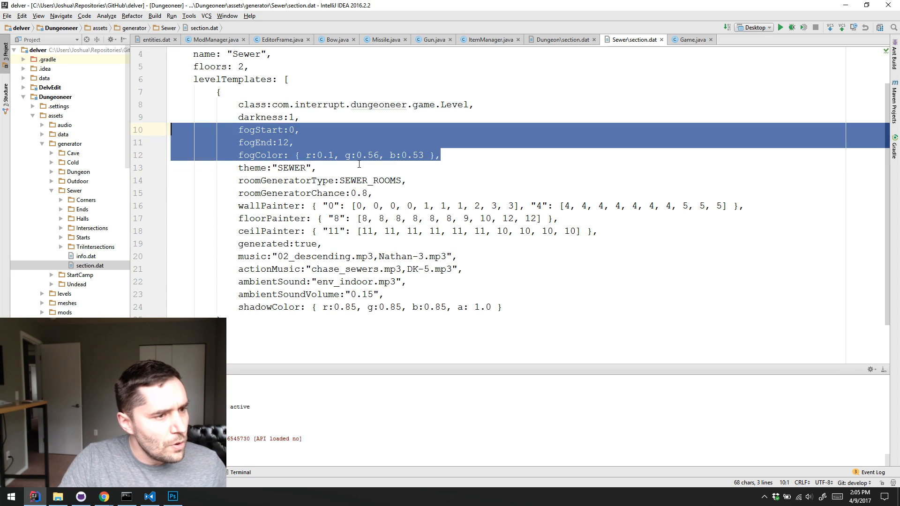
click(338, 124)
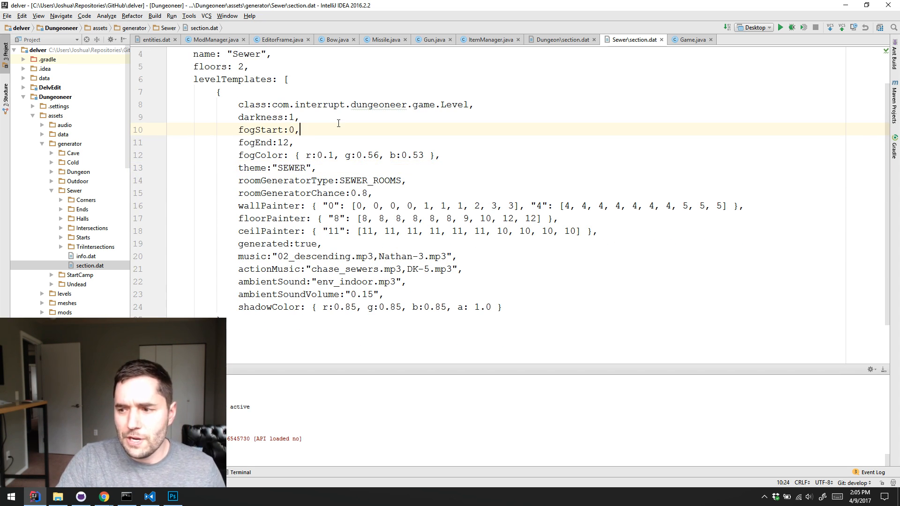
scroll(339, 124, up, 1)
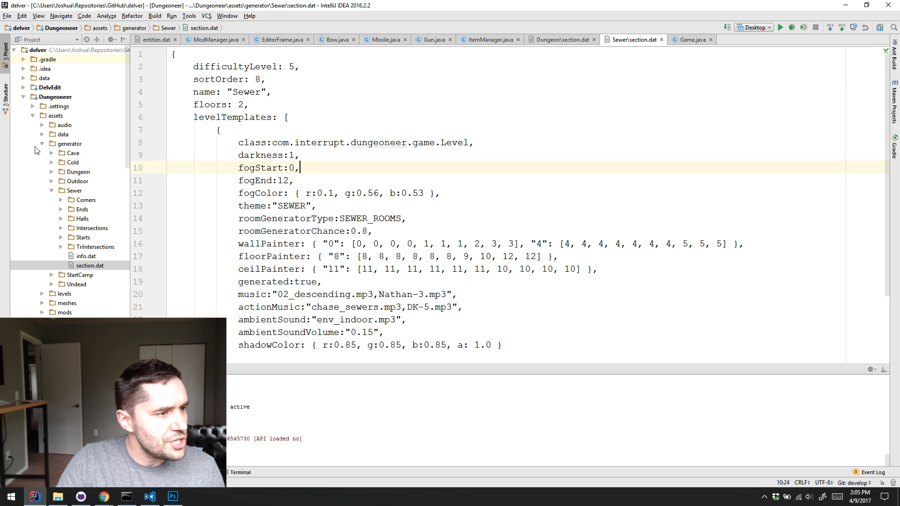
click(36, 146)
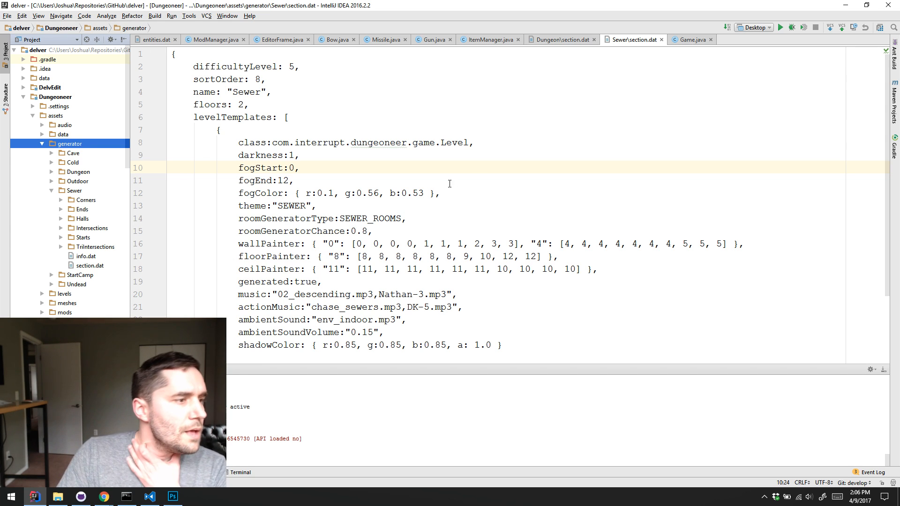
click(551, 142)
click(543, 168)
click(537, 151)
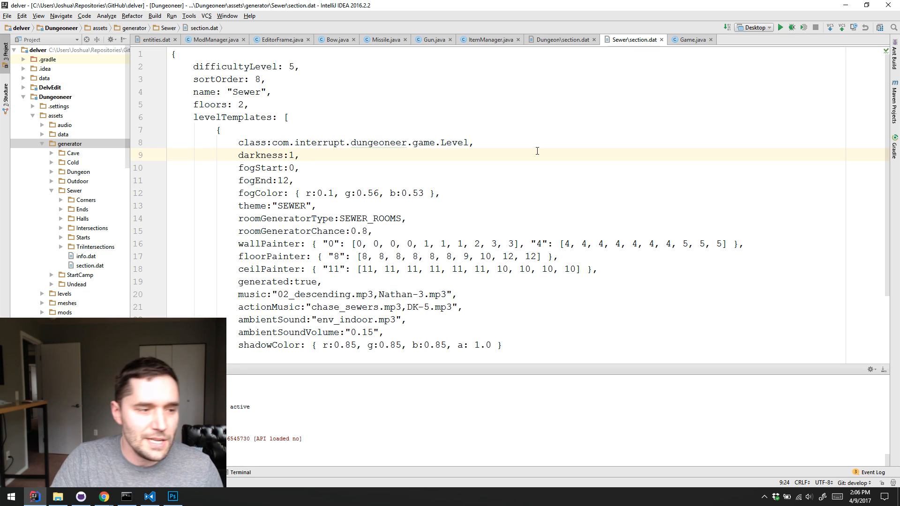
click(546, 142)
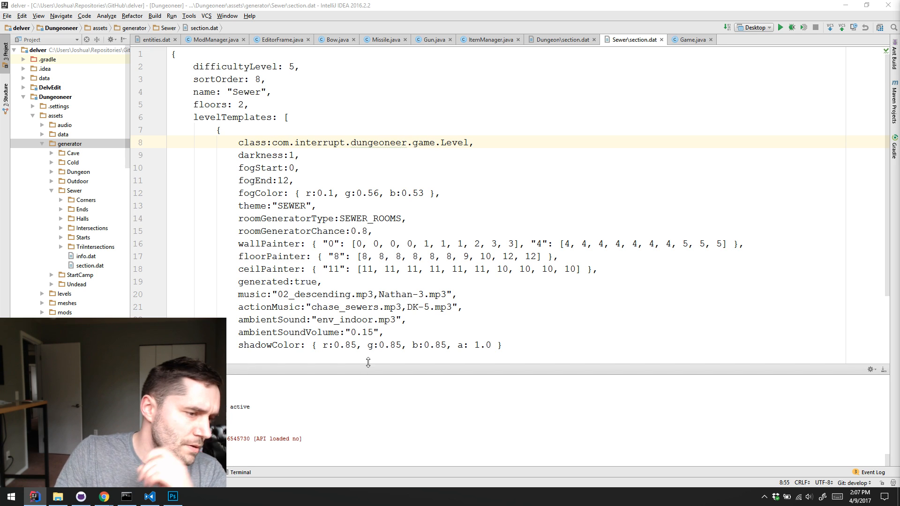
click(519, 289)
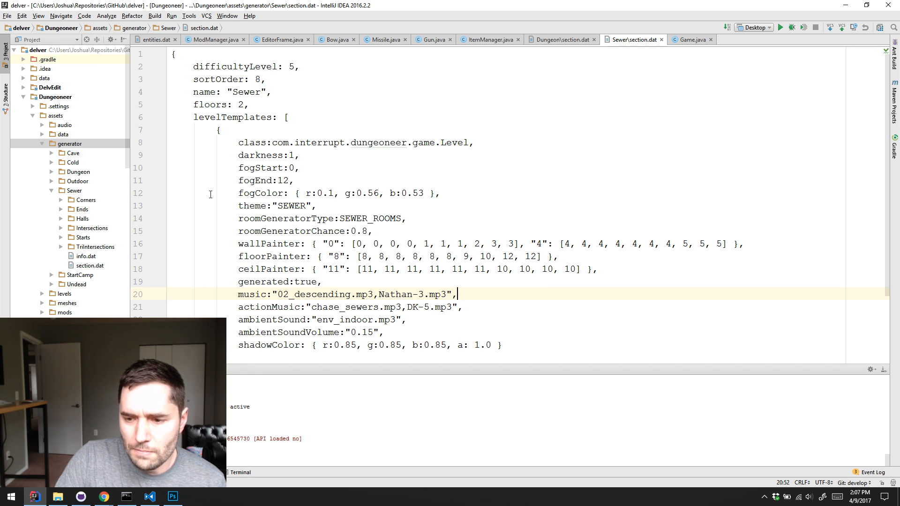
Switch to Visual Studio Code, close README.md, look over items.dat and collapse the data folder of item-swordfish
click(149, 497)
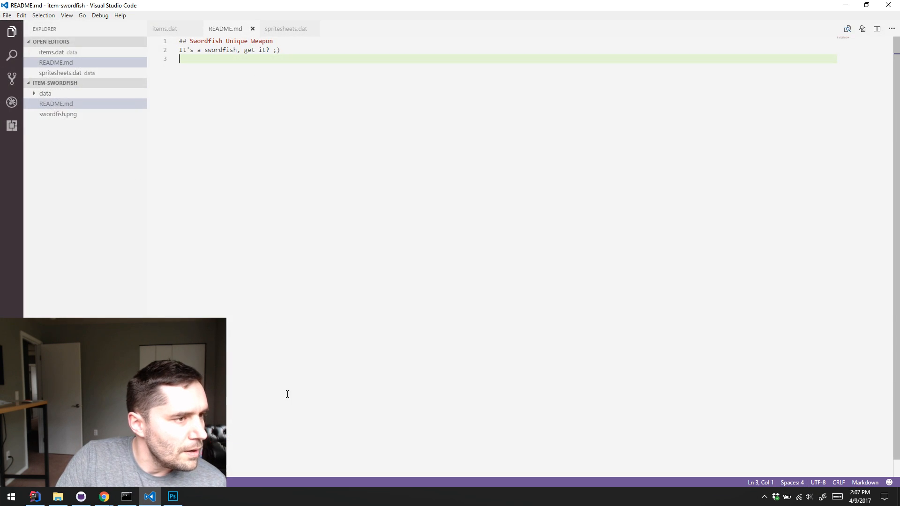
click(252, 29)
click(328, 147)
click(312, 314)
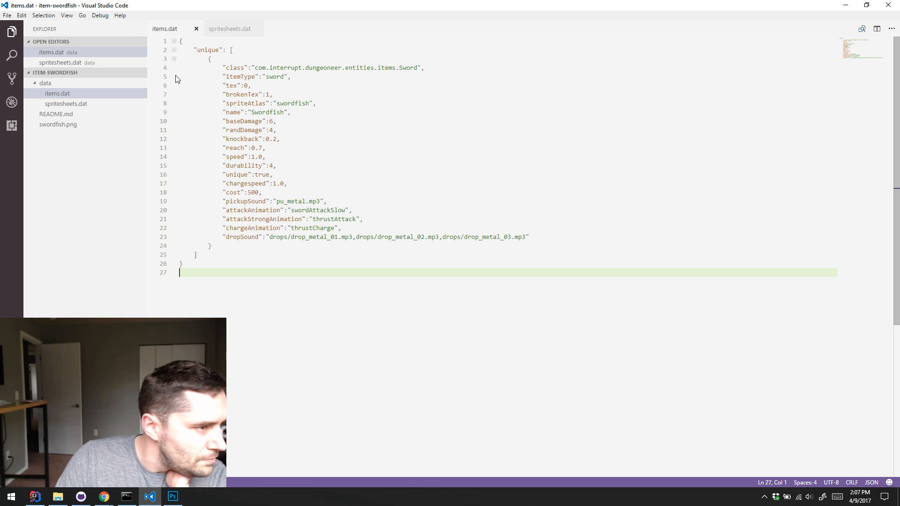
scroll(458, 171, down, 8)
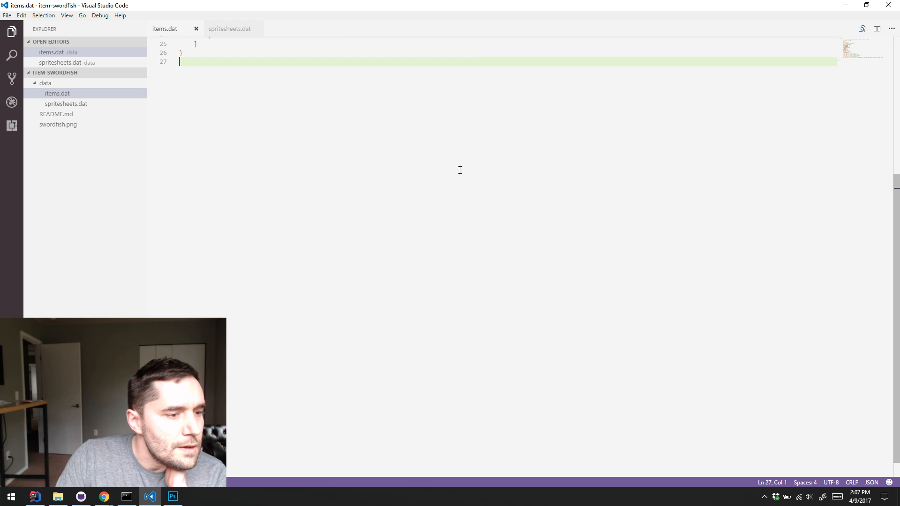
scroll(485, 309, up, 8)
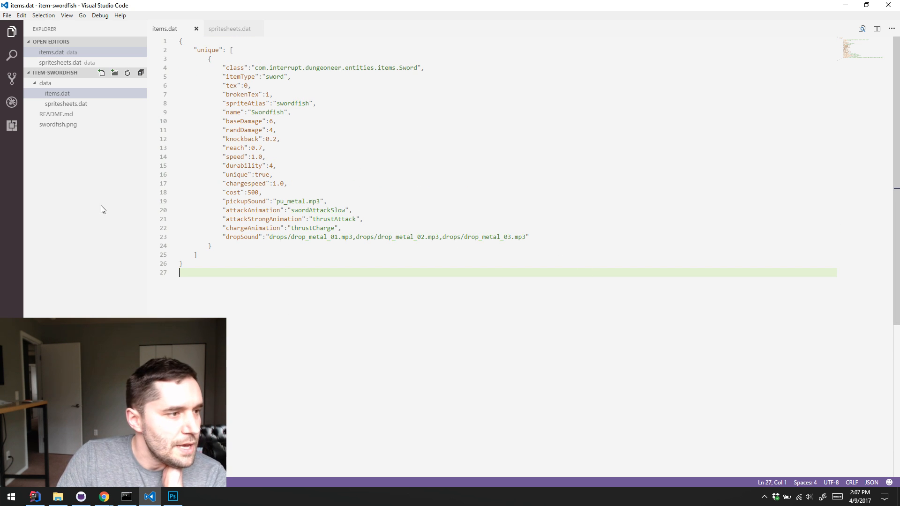
click(35, 85)
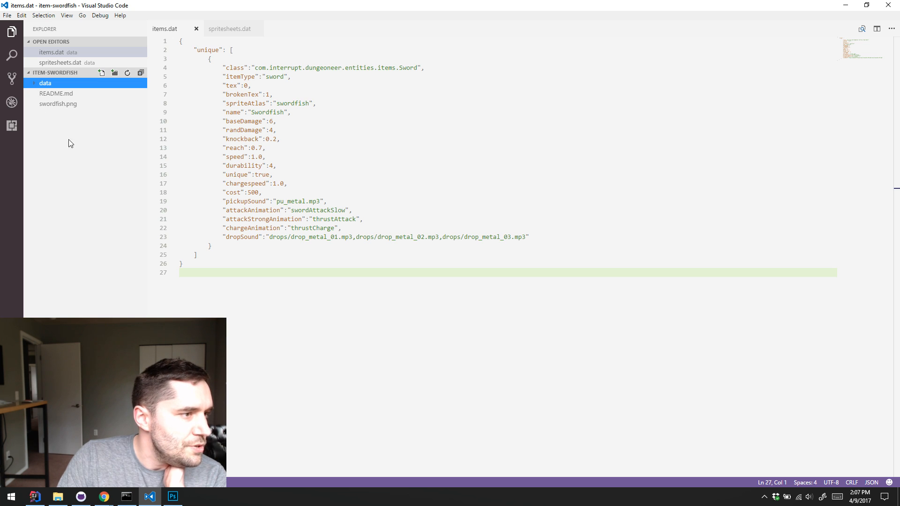
click(41, 16)
mouse_move(22, 16)
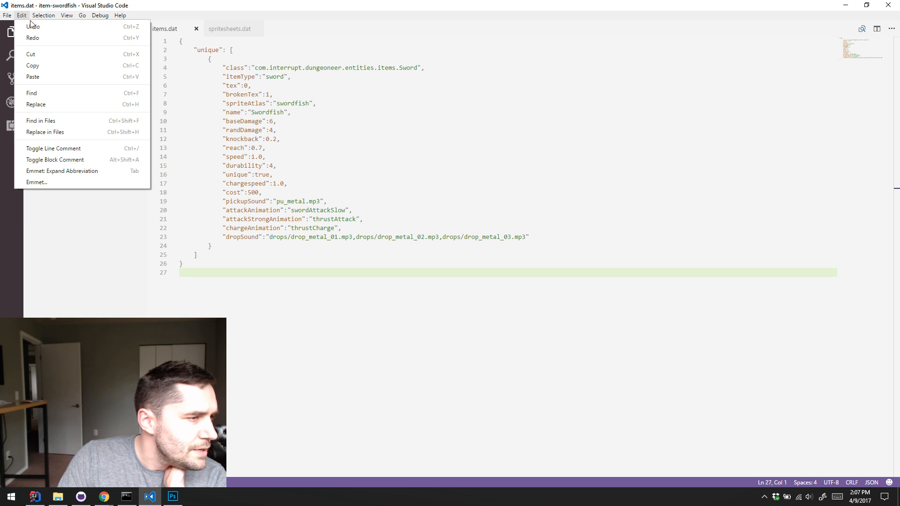
click(444, 197)
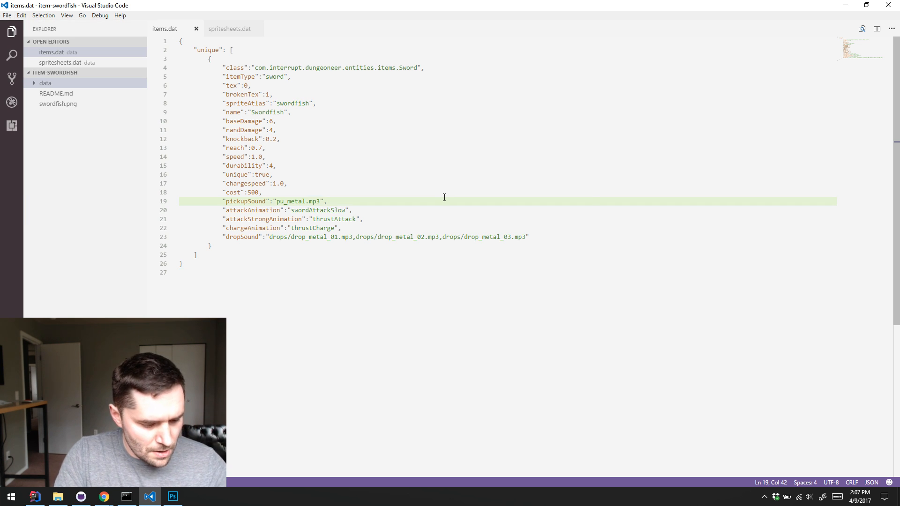
Open the workspace settings and search the default settings for "ass"
key(ctrl+shift+p)
text(settings)
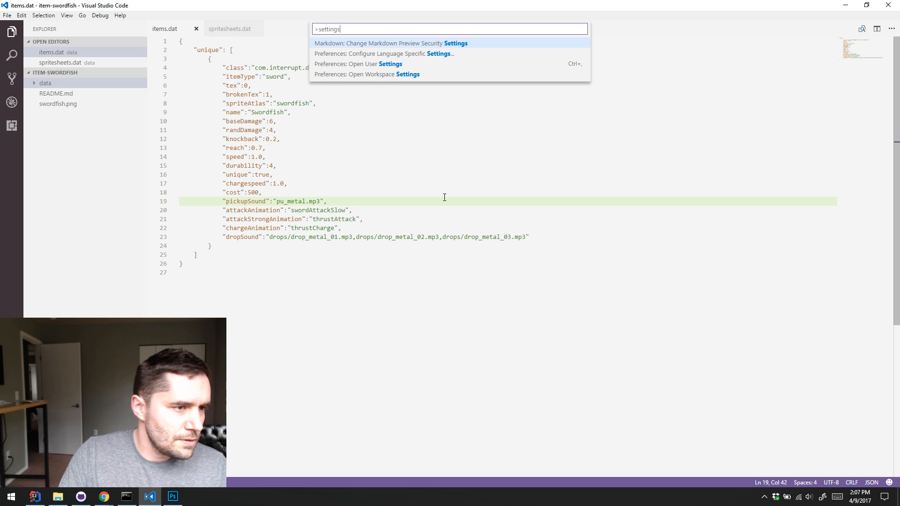
click(403, 74)
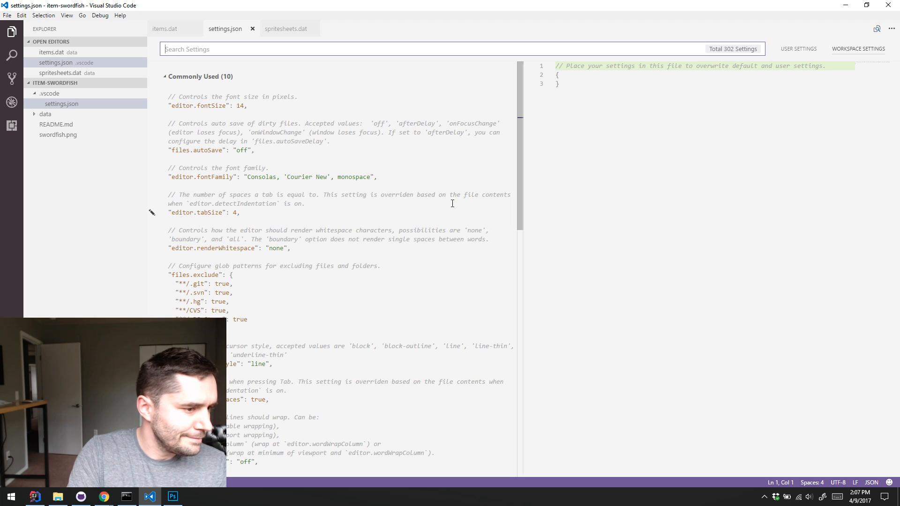
text(ass)
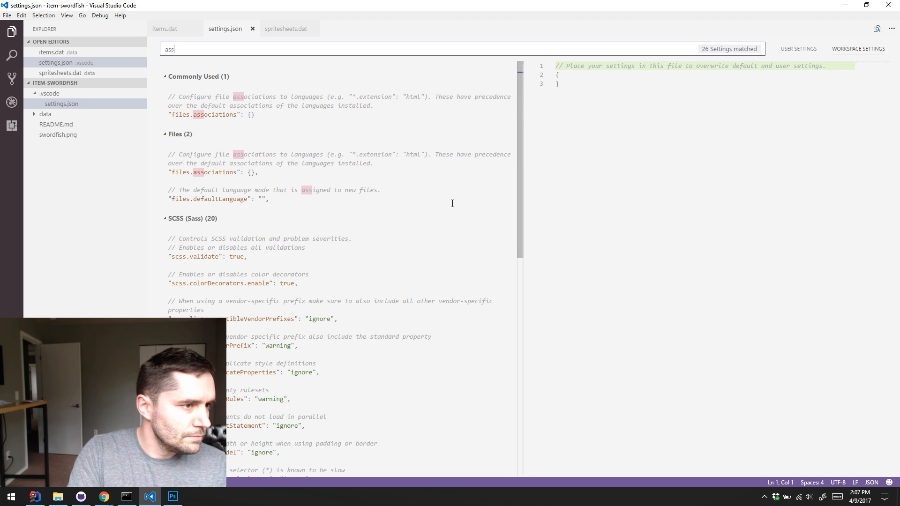
Copy the default "files.associations": {} entry into the braces of the workspace settings.json
click(382, 115)
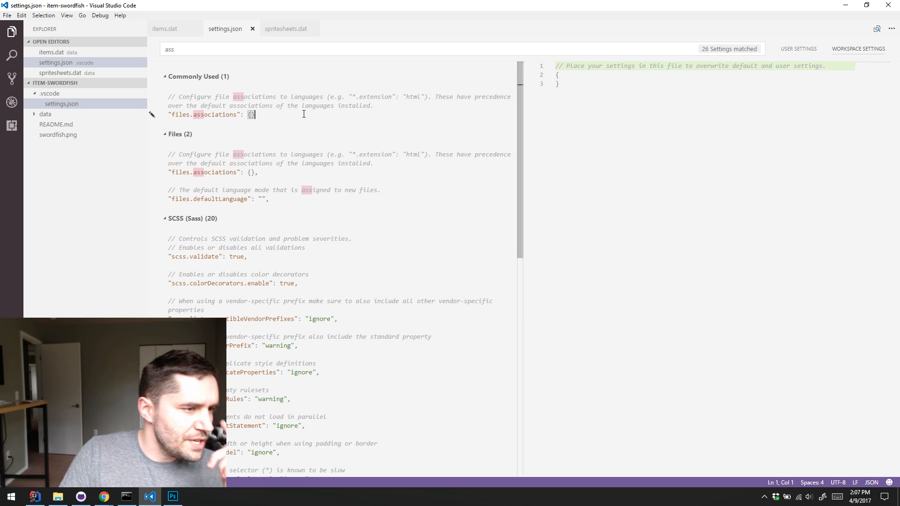
click(297, 172)
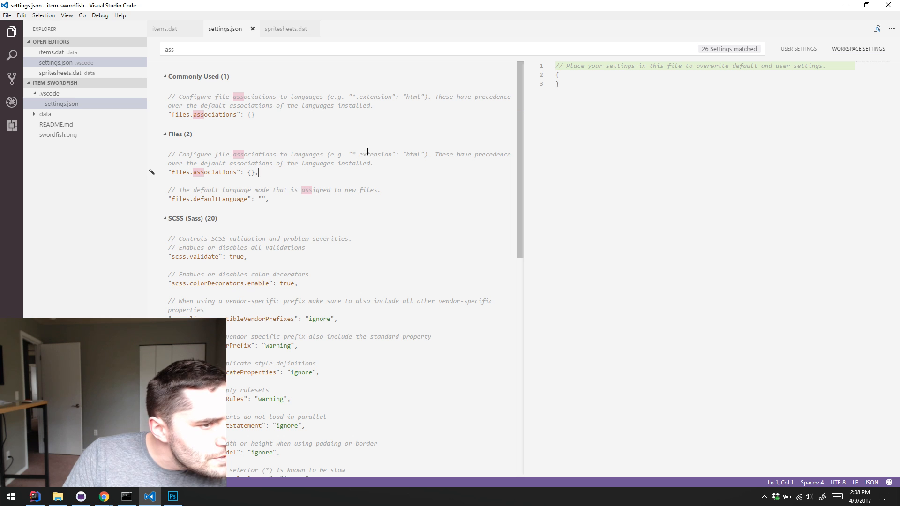
drag(266, 172, 129, 173)
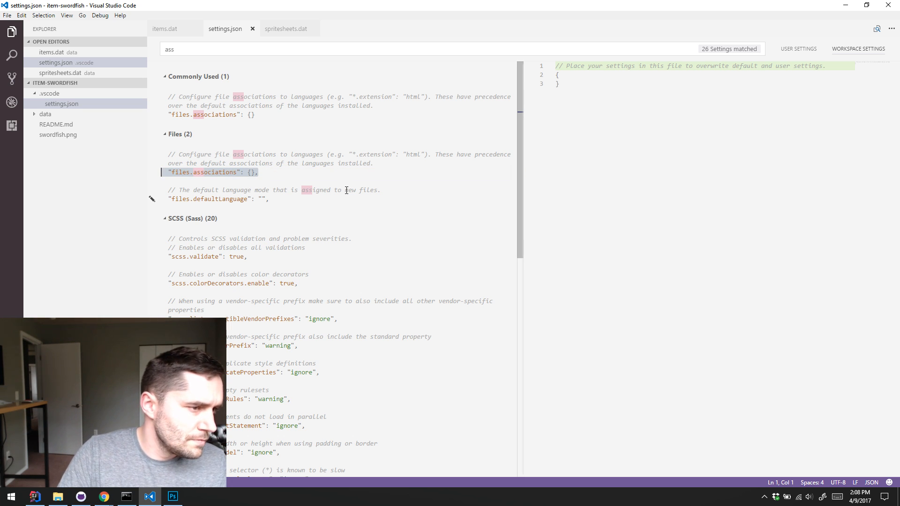
key(shift+Right)
key(shift+Right)
key(ctrl+c)
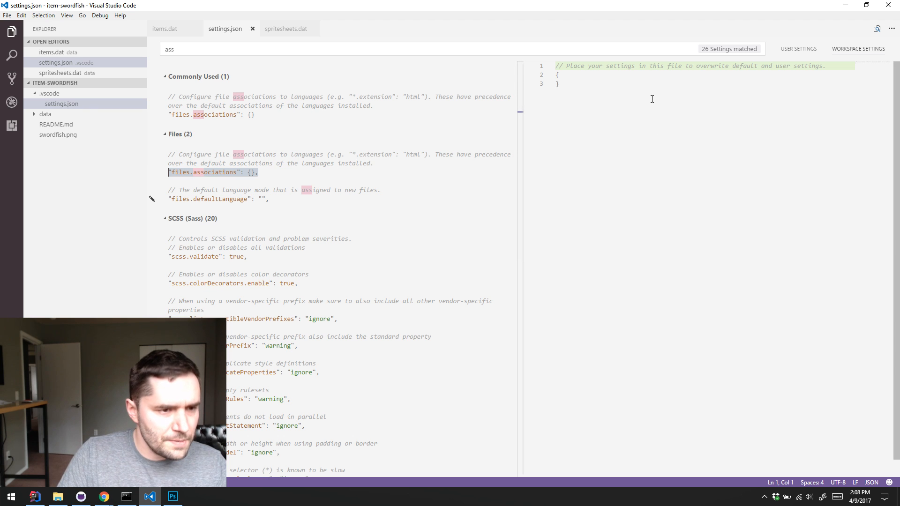
click(654, 84)
click(669, 73)
key(Return)
key(ctrl+v)
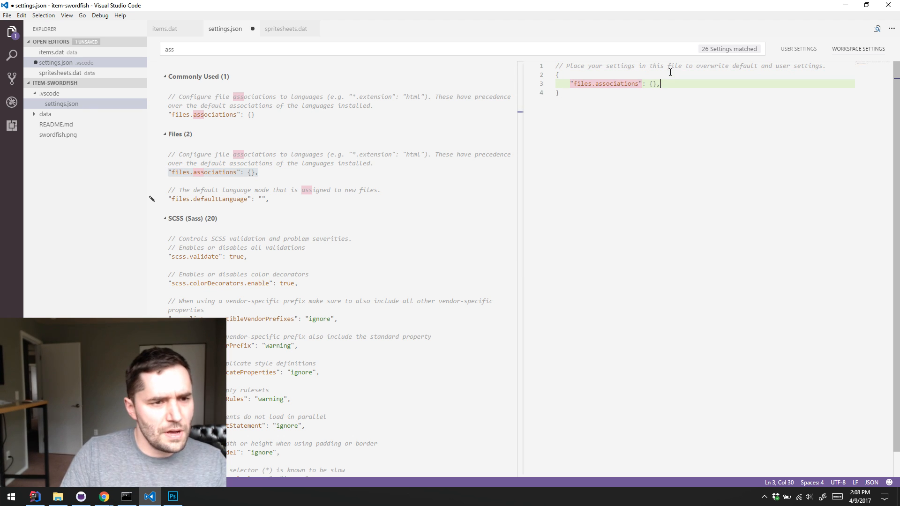
Add the entry "*.dat": "JSON" inside files.associations in the workspace settings and save the file
click(652, 84)
key(Return)
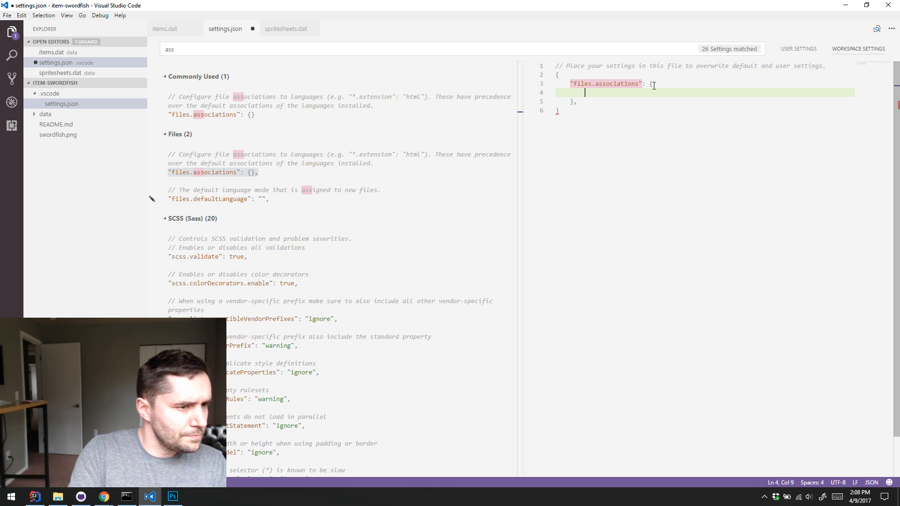
text(")
text(*.dat")
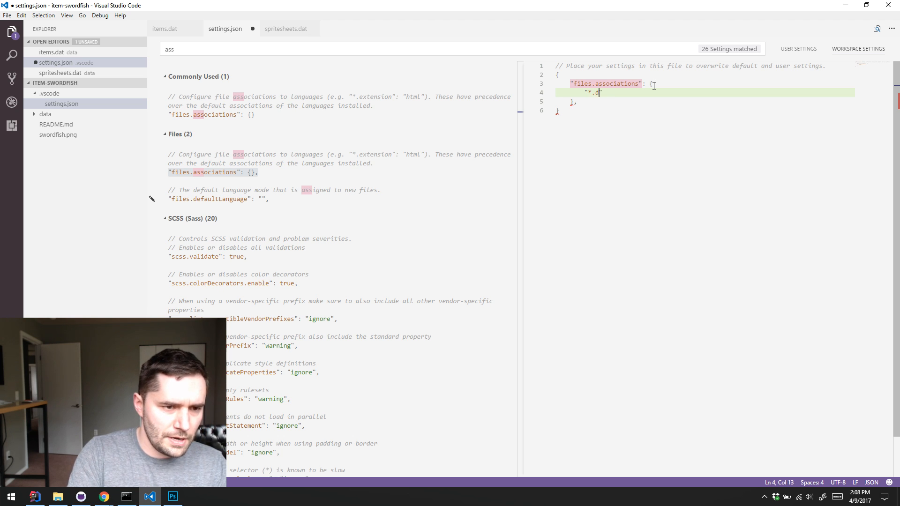
text(, ")
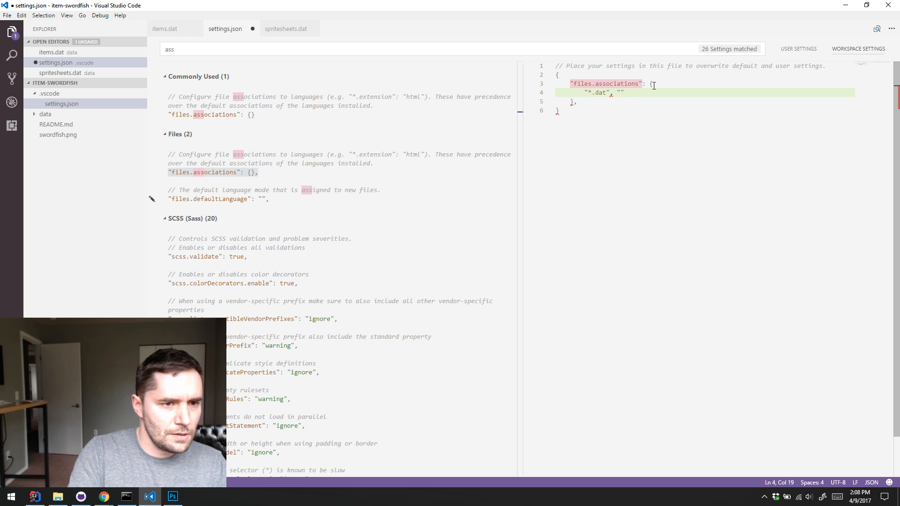
text(JOSN)
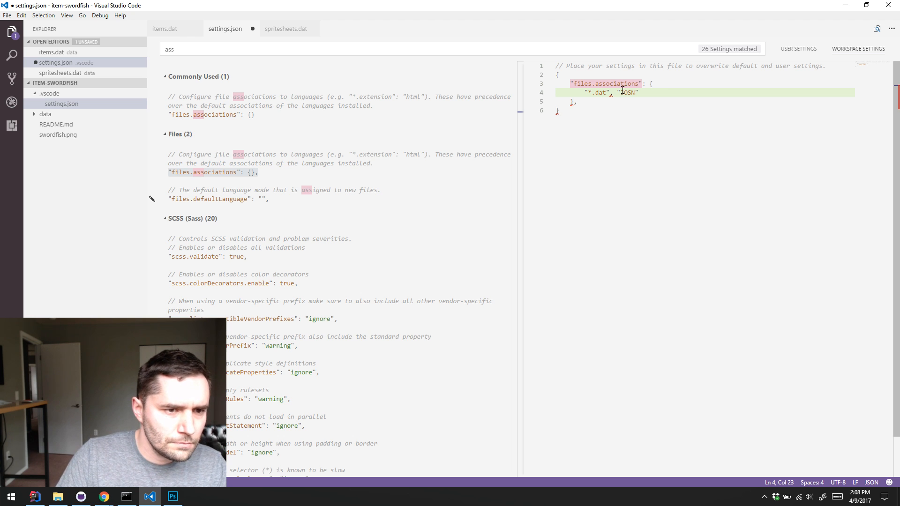
key(Left)
key(BackSpace)
text(:)
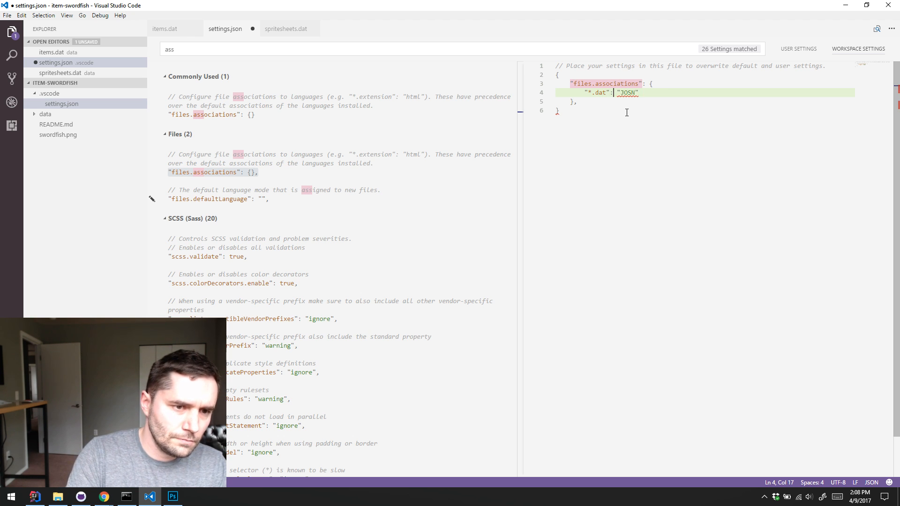
key(Delete)
key(Delete)
key(Delete)
text(SON)
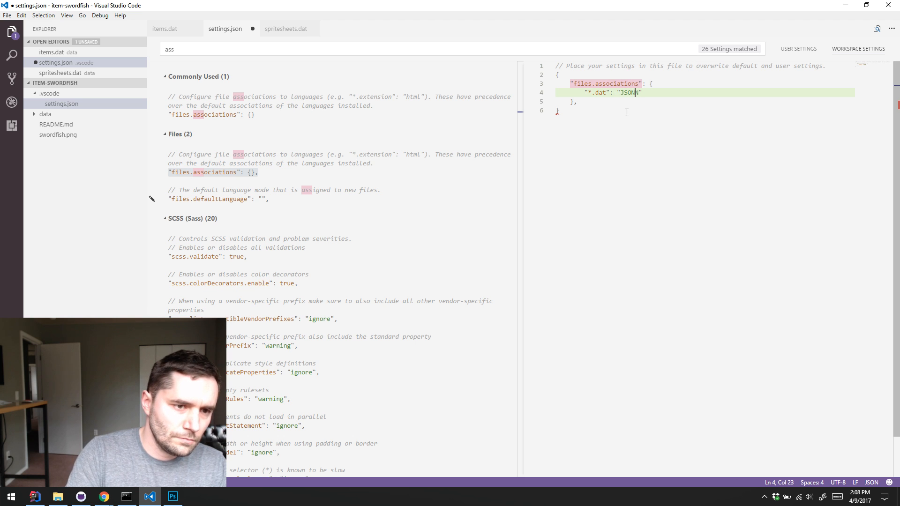
key(ctrl+s)
Remove the trailing comma after the files.associations block and save settings.json
click(694, 112)
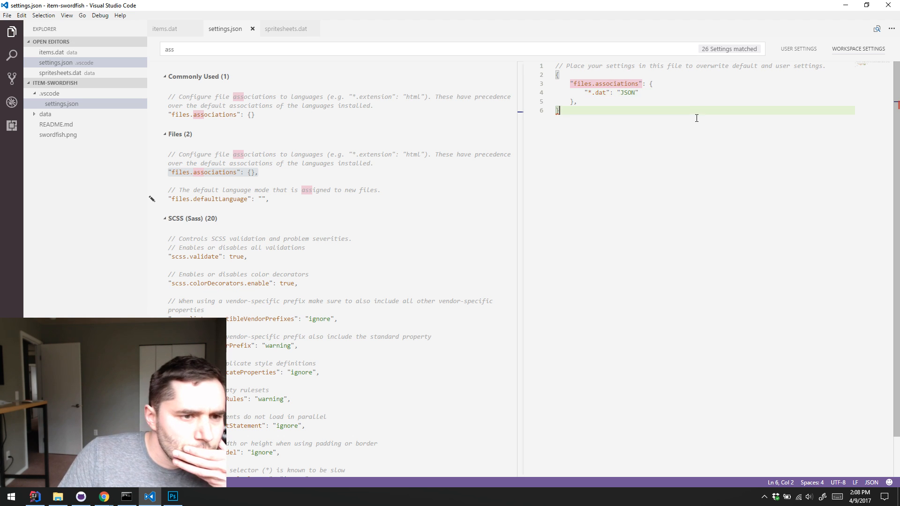
click(647, 102)
key(BackSpace)
key(ctrl+s)
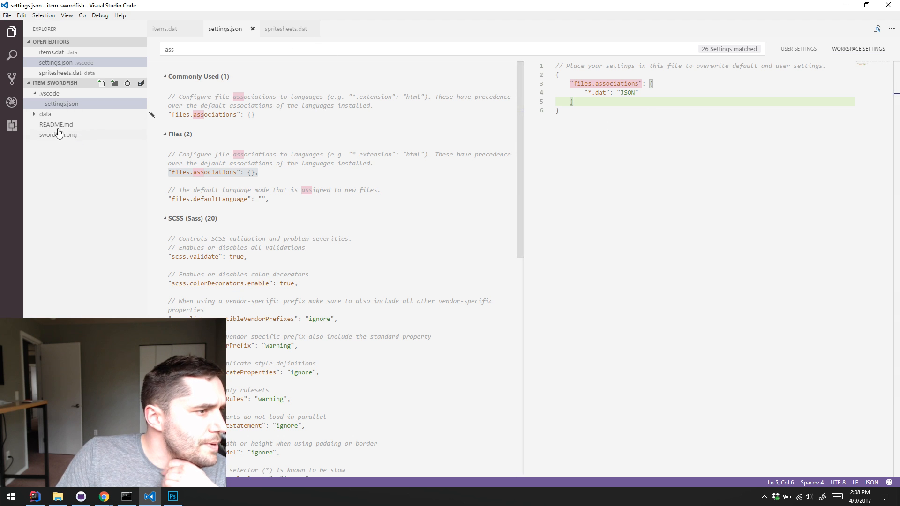
Check the language mode of items.dat and spritesheets.dat in the data folder, and return to settings.json
click(44, 114)
click(47, 125)
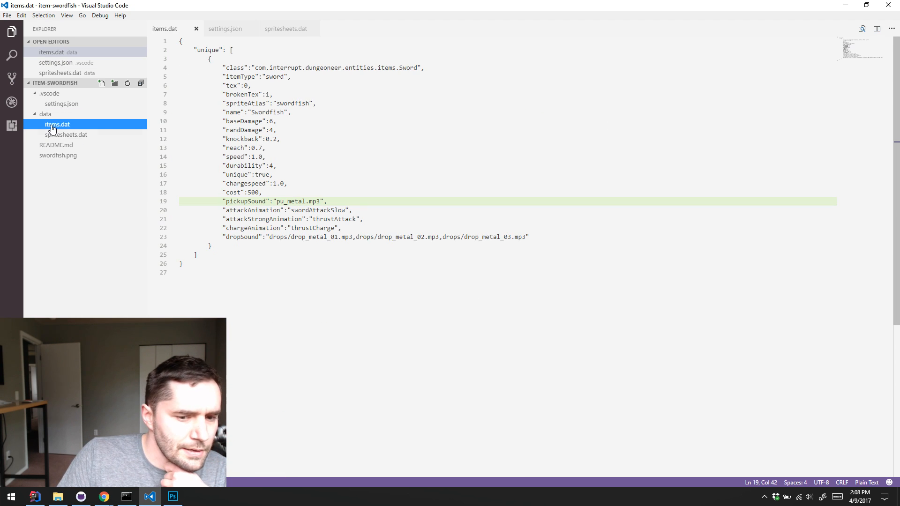
click(61, 136)
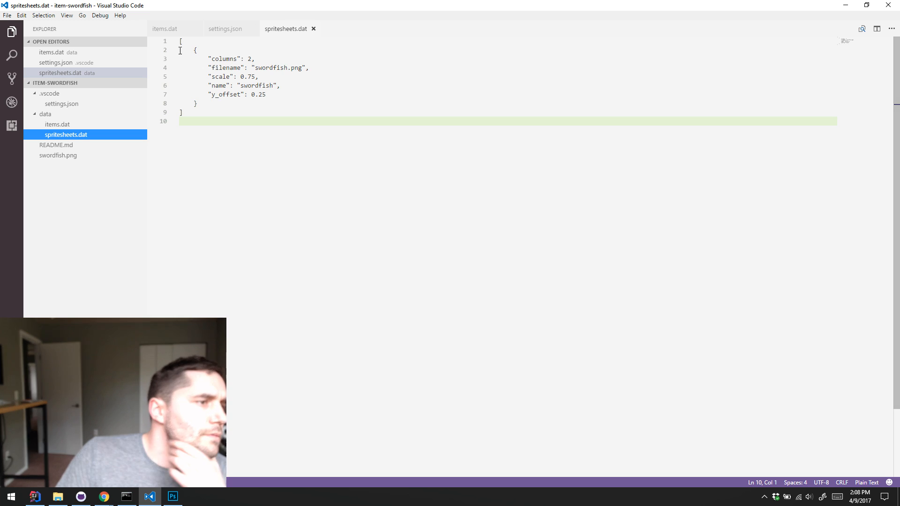
click(171, 28)
click(212, 34)
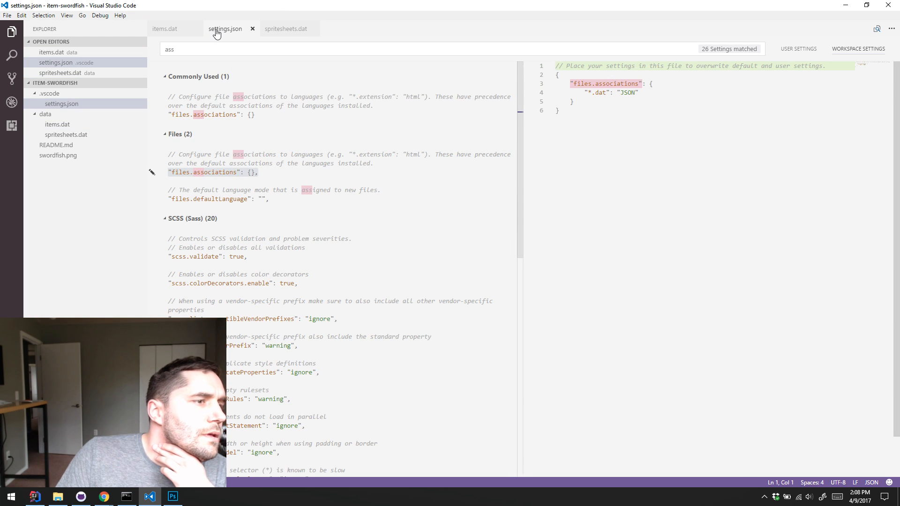
click(652, 102)
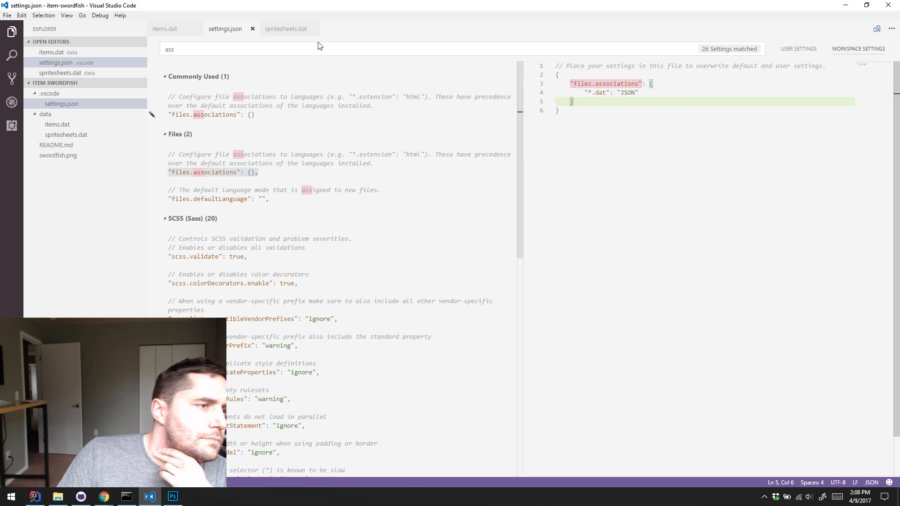
Close settings.json, associate .dat files with JSON through the language mode of spritesheets.dat, and reopen settings.json from the .vscode folder
click(252, 29)
click(226, 30)
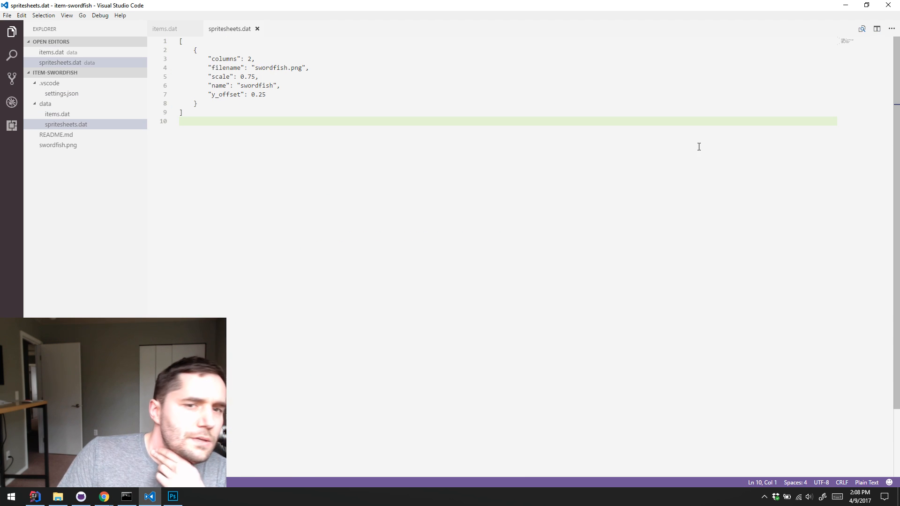
click(866, 482)
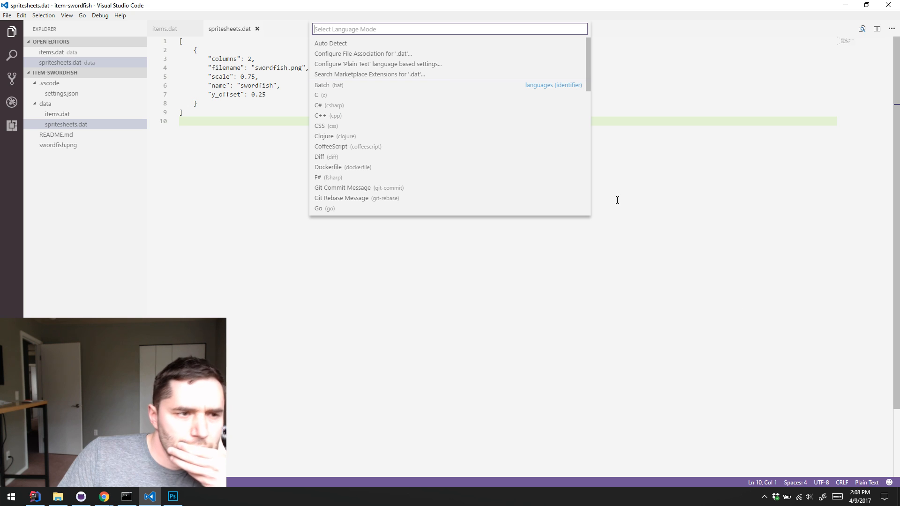
click(366, 55)
scroll(385, 113, down, 10)
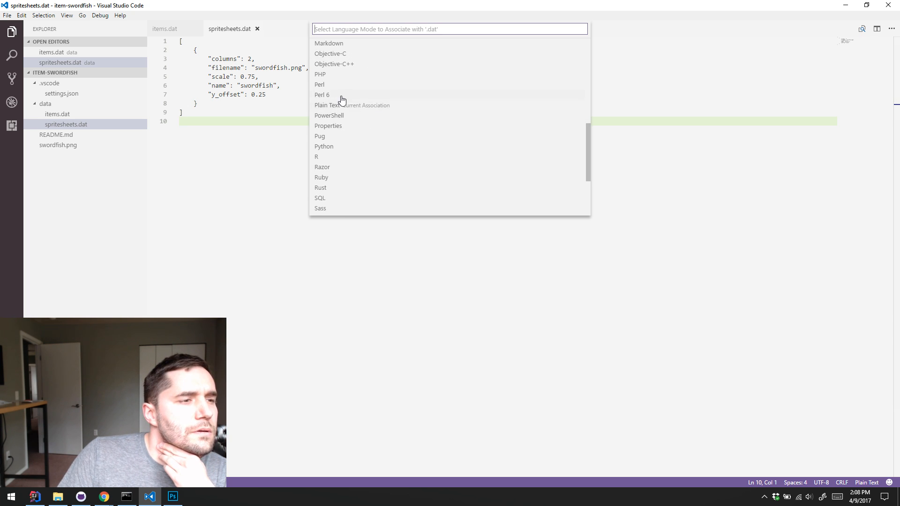
scroll(364, 116, up, 10)
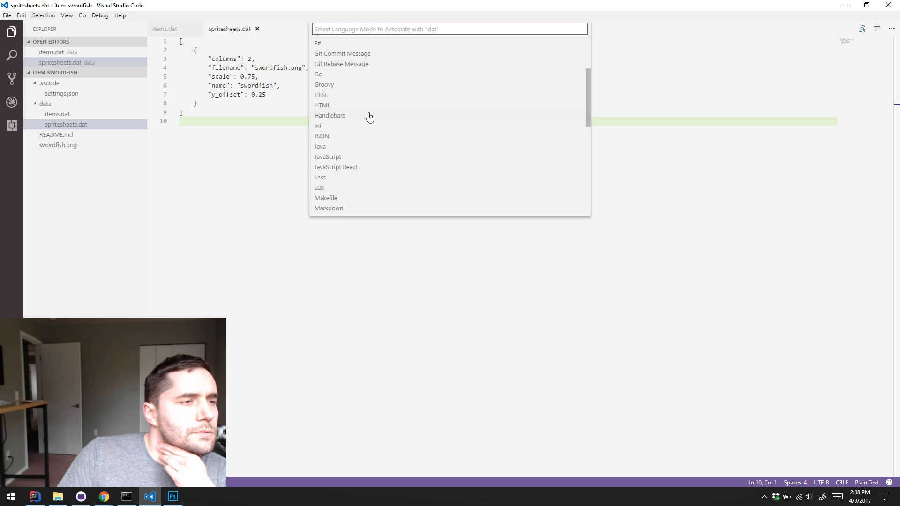
key(Escape)
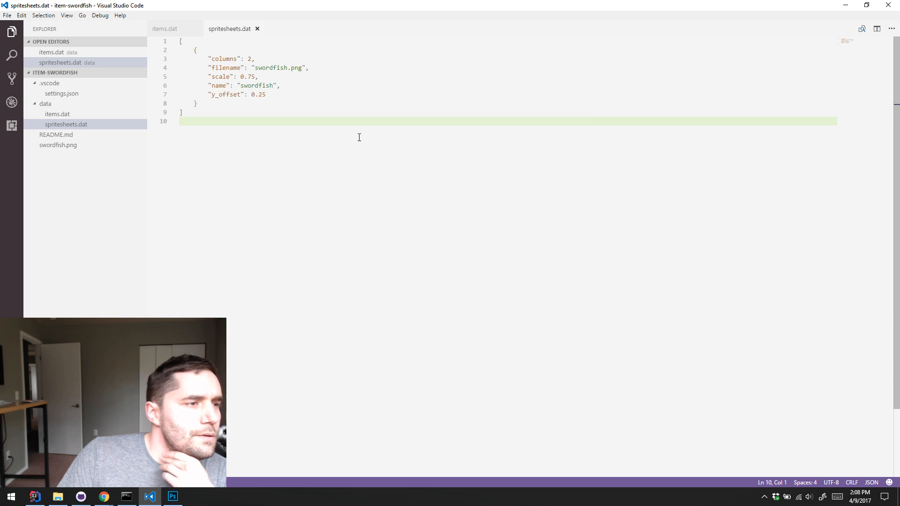
click(63, 95)
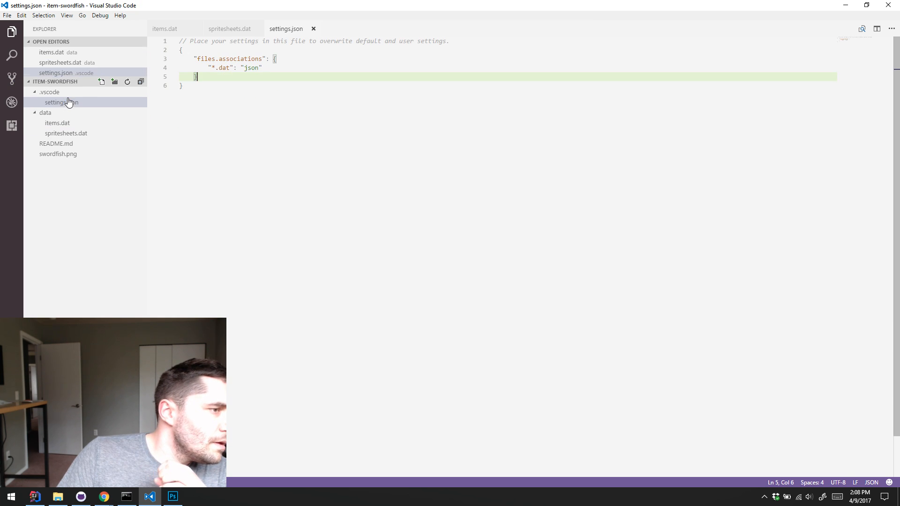
Check the language value of the "*.dat" entry under files.associations in settings.json
click(231, 110)
click(298, 74)
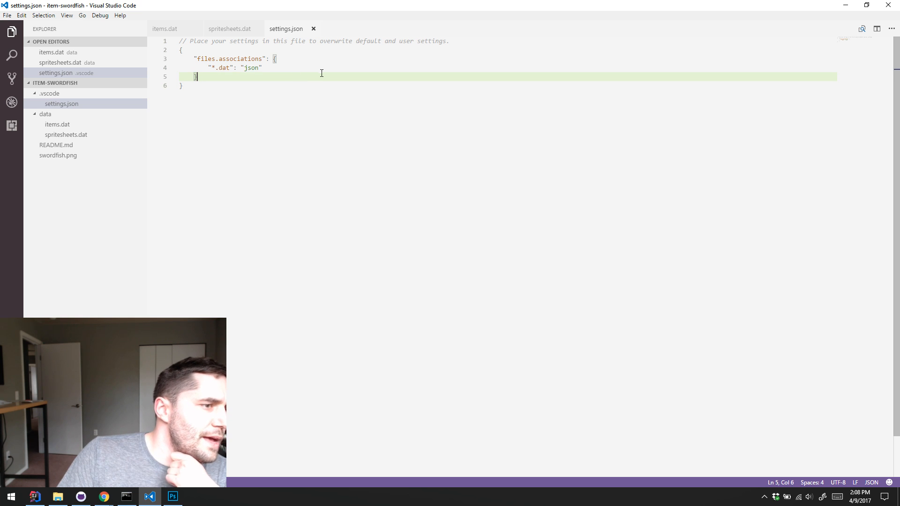
click(331, 66)
double_click(250, 68)
click(378, 173)
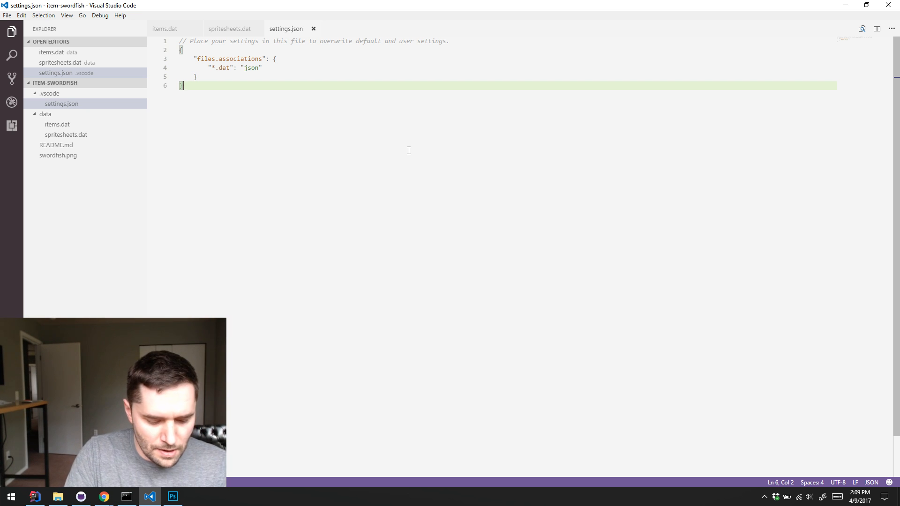
Close settings.json and spritesheets.dat, leaving only items.dat open in the editor
click(313, 29)
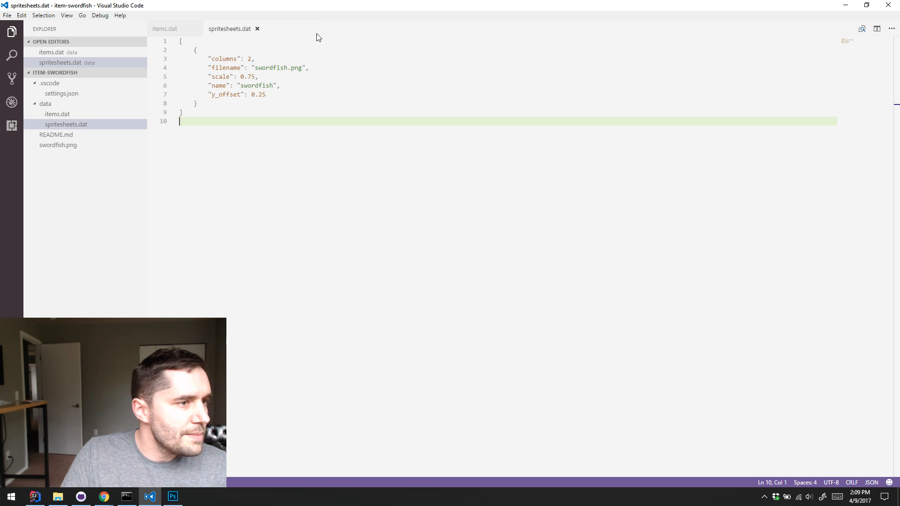
click(168, 29)
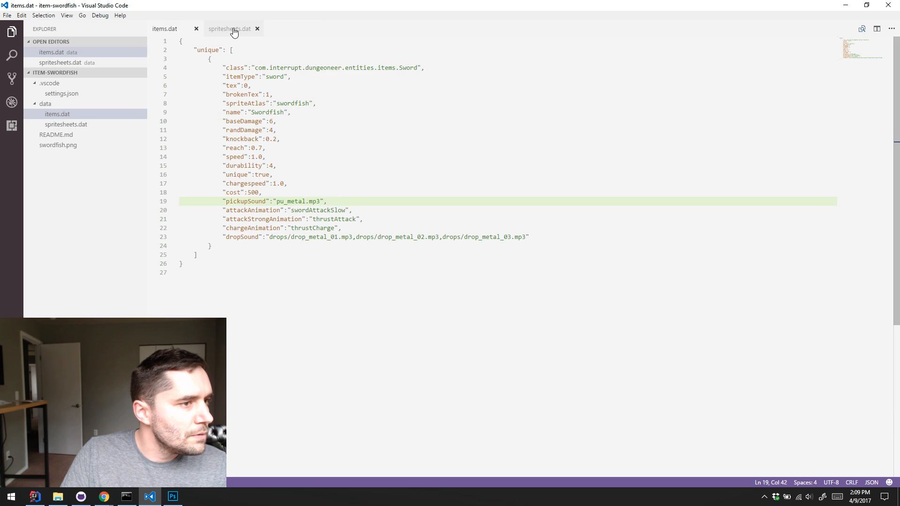
click(234, 29)
click(257, 28)
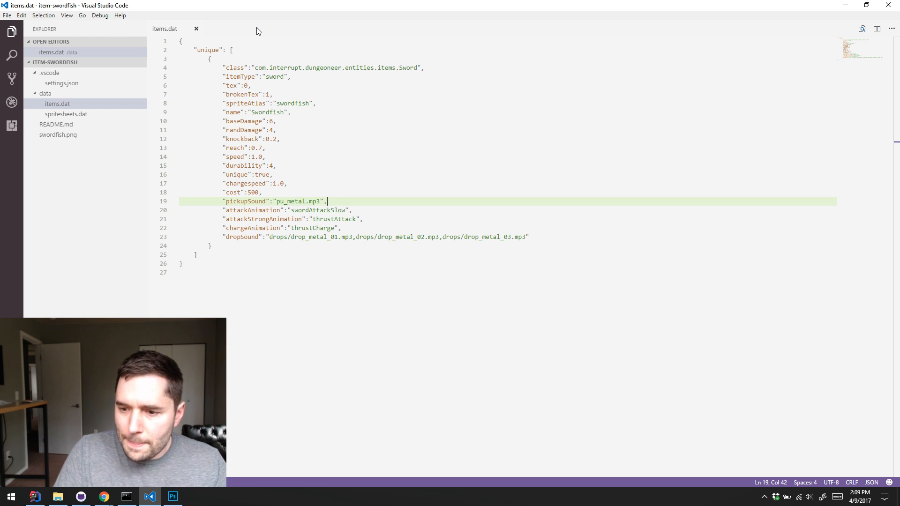
click(294, 113)
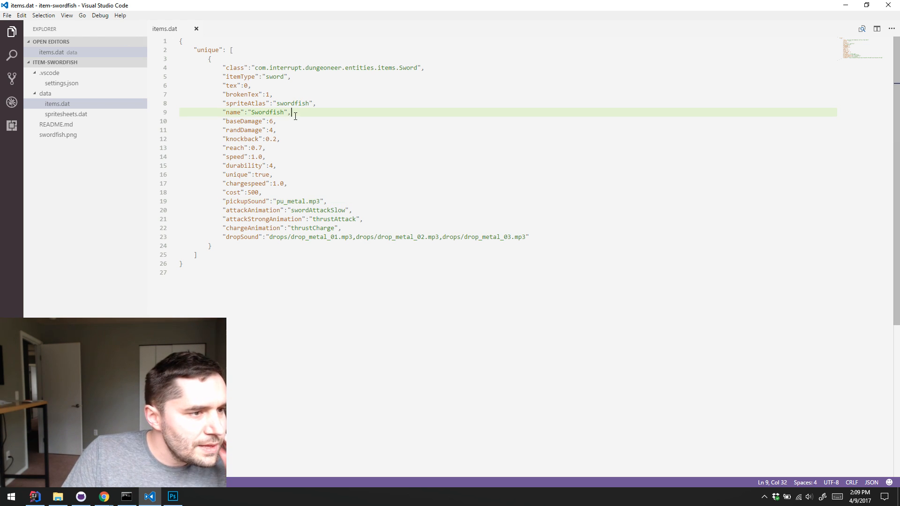
click(382, 129)
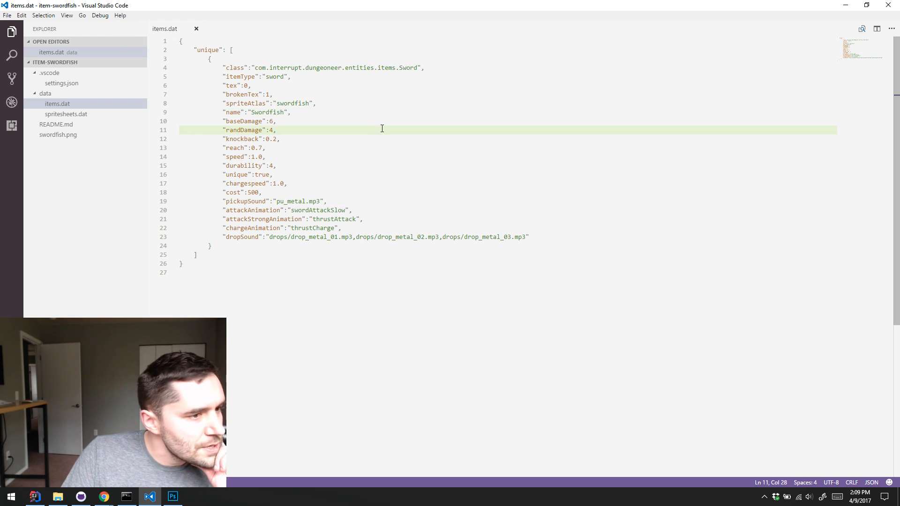
click(401, 138)
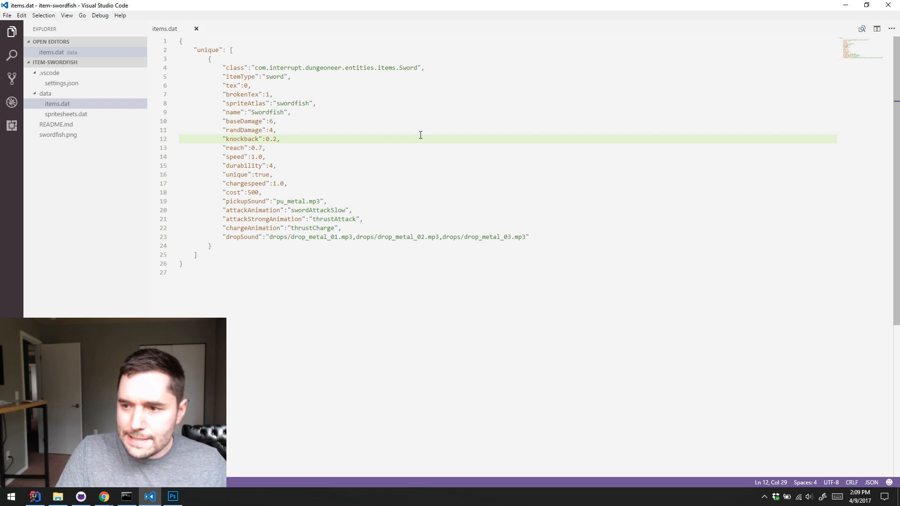
key(alt+Tab)
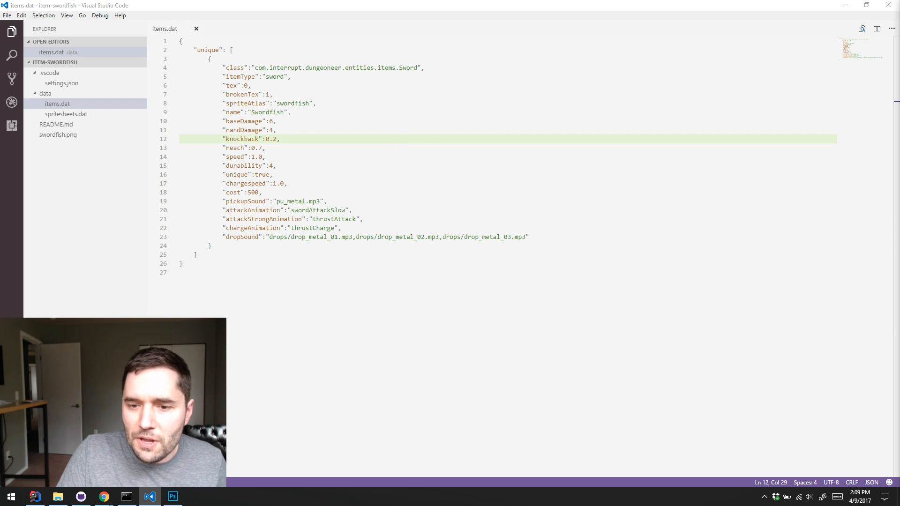